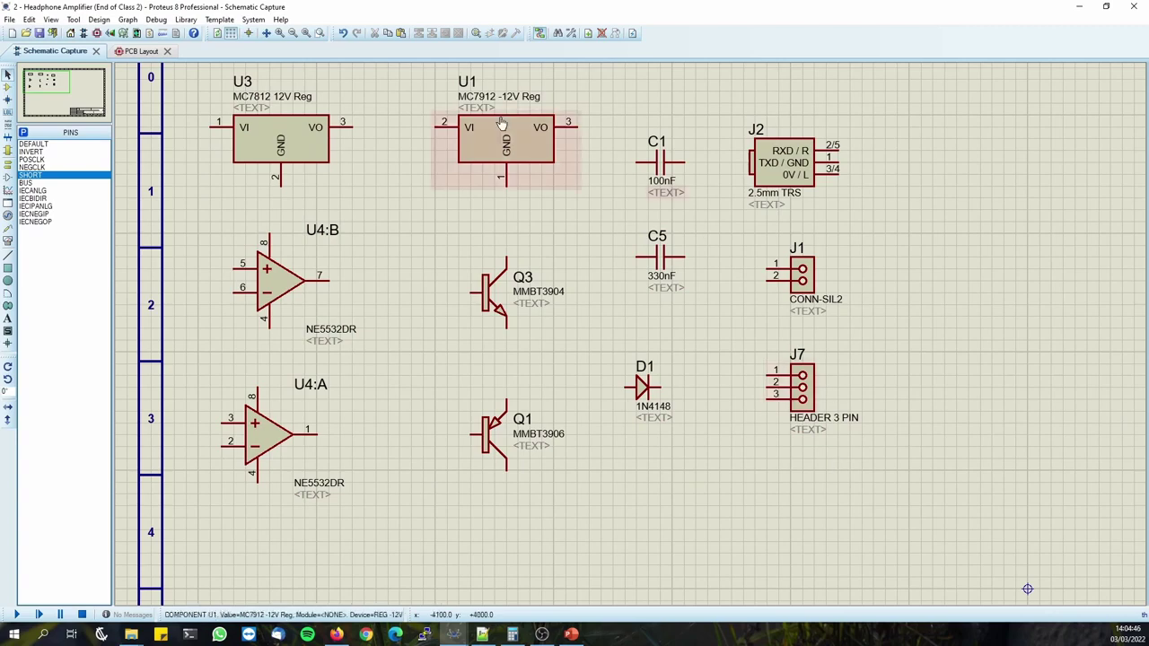
double_click(487, 294)
double_click(574, 361)
left_click(701, 205)
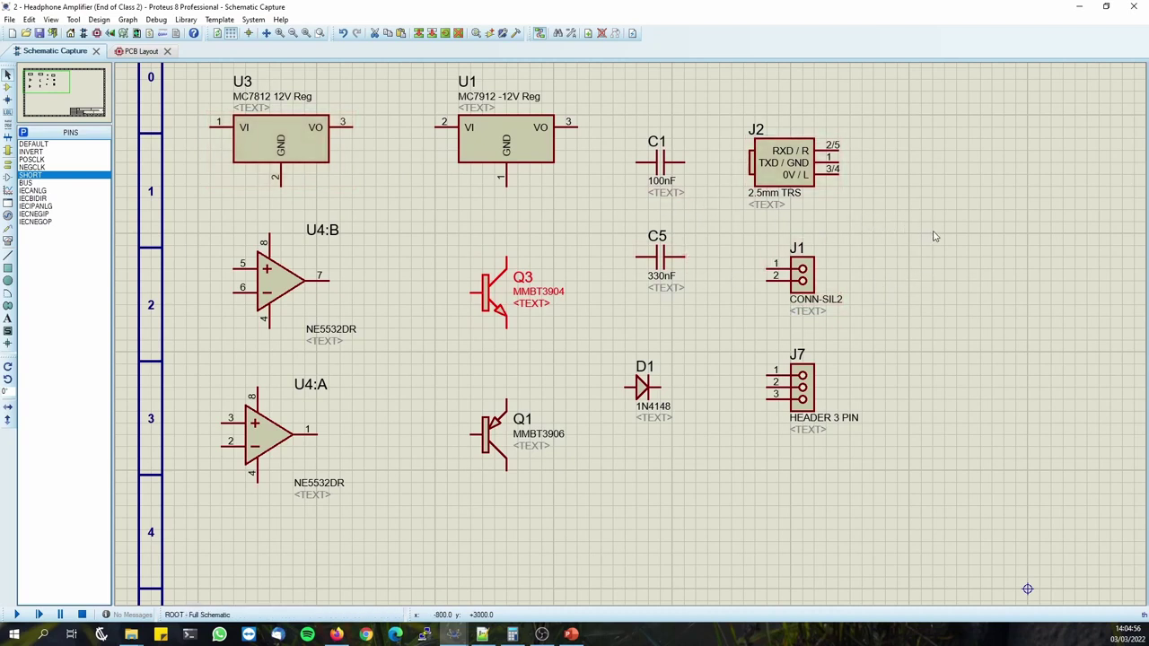
Copy the MC7912 -12V Reg component and place the duplicate in the empty sheet area beyond the connectors.
middle_click(972, 223)
left_click(653, 285)
left_click(219, 189)
key("ctrl+c")
key("ctrl+v")
left_click(837, 236)
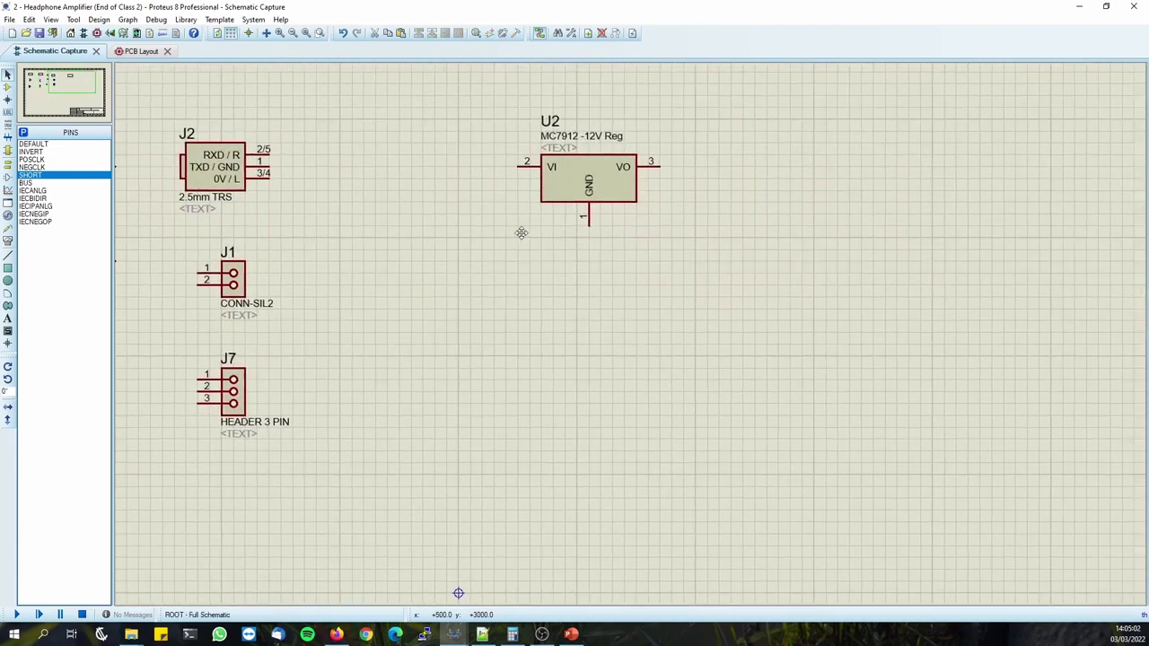
left_click(452, 260)
left_click_drag(531, 211, 628, 244)
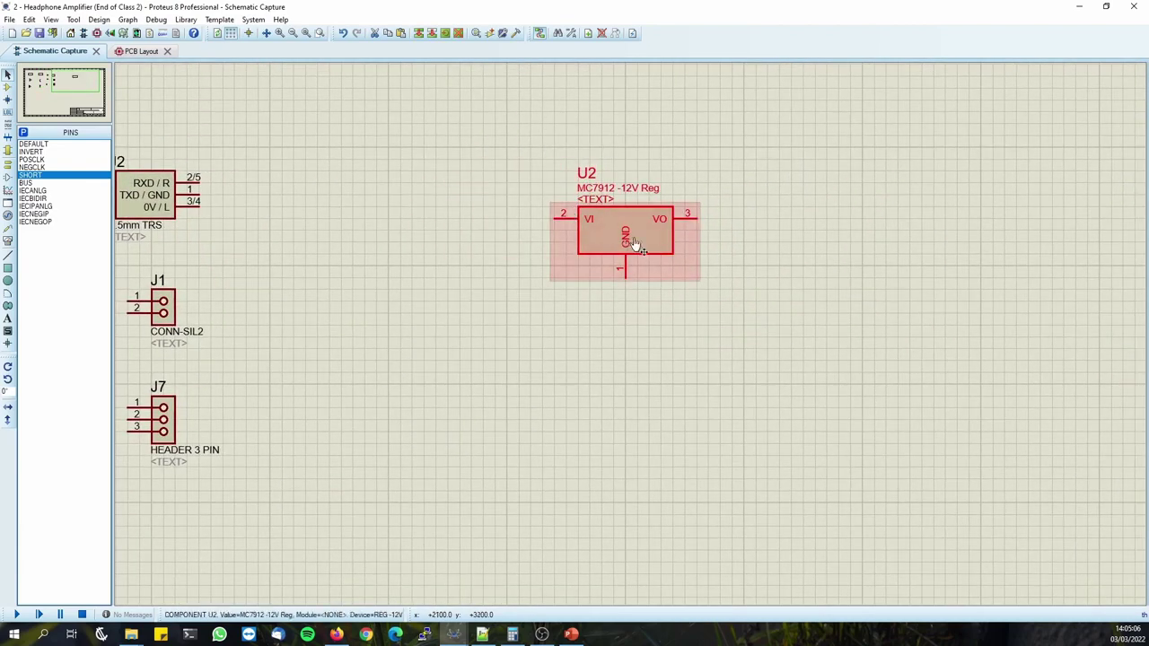
Decompose the duplicated MC7912 regulator into primitives and move its text script below the symbol.
right_click(624, 231)
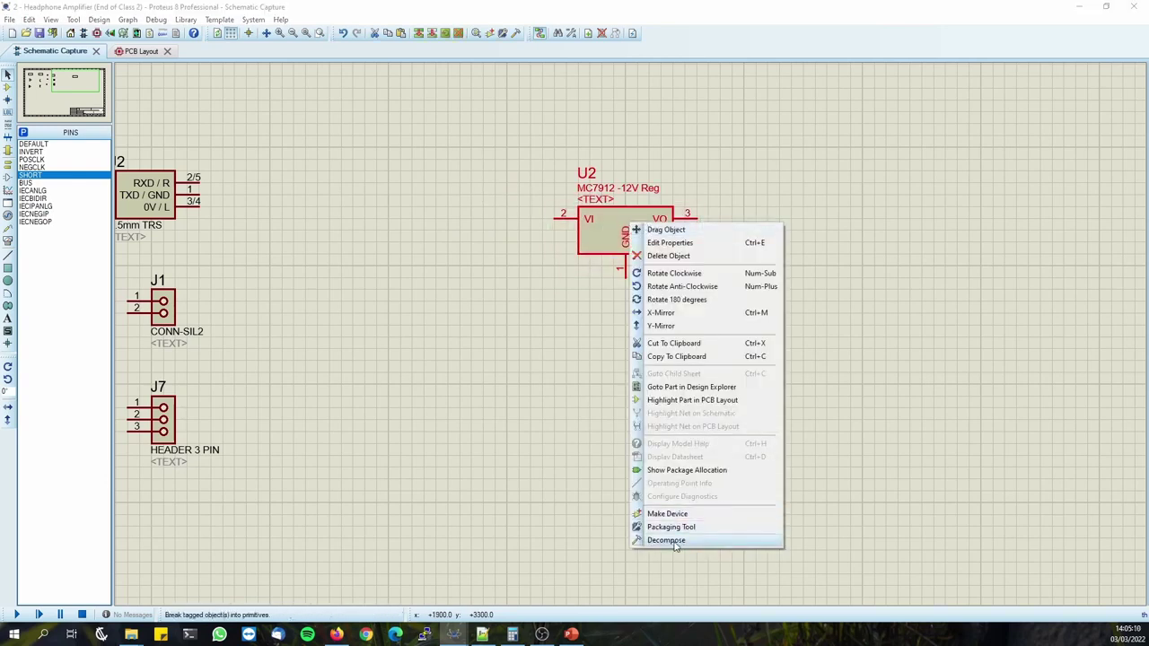
left_click(675, 542)
left_click_drag(667, 203, 655, 324)
Try moving the body rectangle and the VI pin away from the decomposed symbol, and undo both moves.
left_click(589, 213)
left_click_drag(590, 214, 659, 119)
left_click(574, 221)
left_click_drag(574, 224, 458, 271)
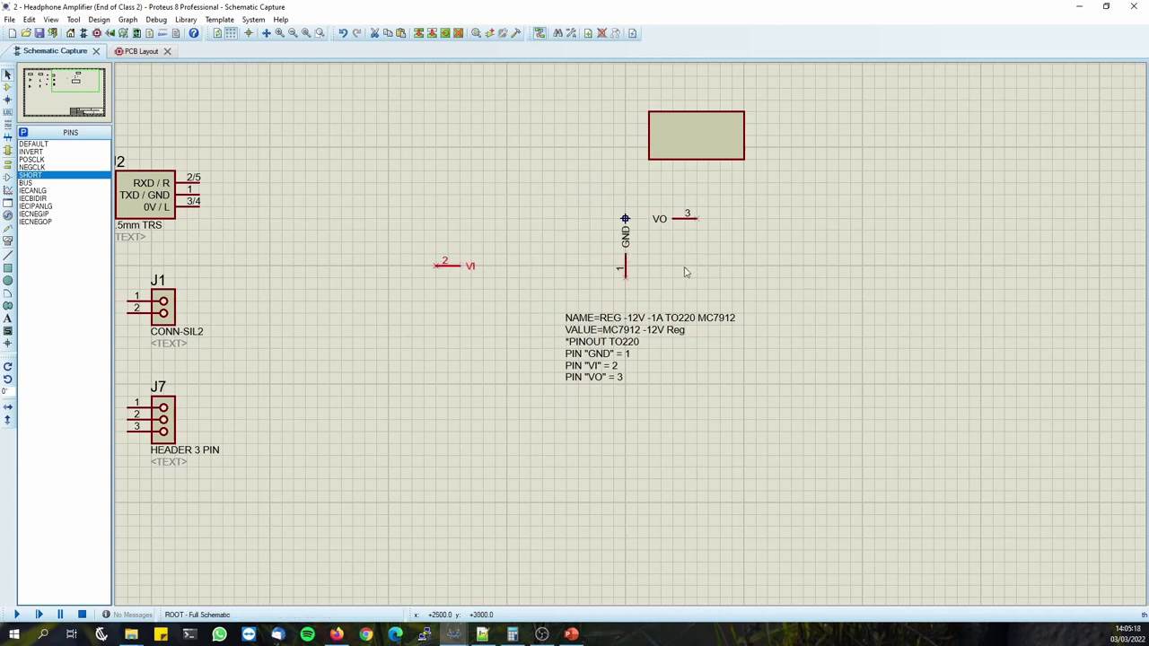
key("ctrl+z")
key("ctrl+z")
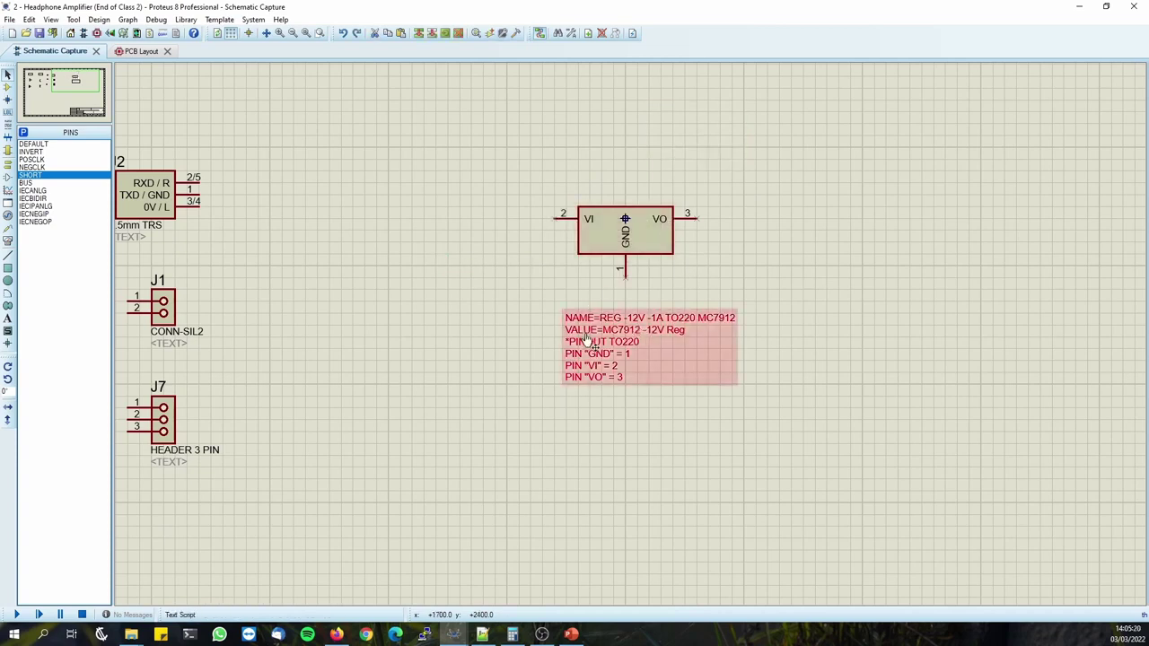
Reposition the property text script just below the decomposed regulator symbol and deselect it.
mouse_move(607, 341)
left_mouse_down()
mouse_move(596, 317)
mouse_move(600, 338)
left_mouse_up()
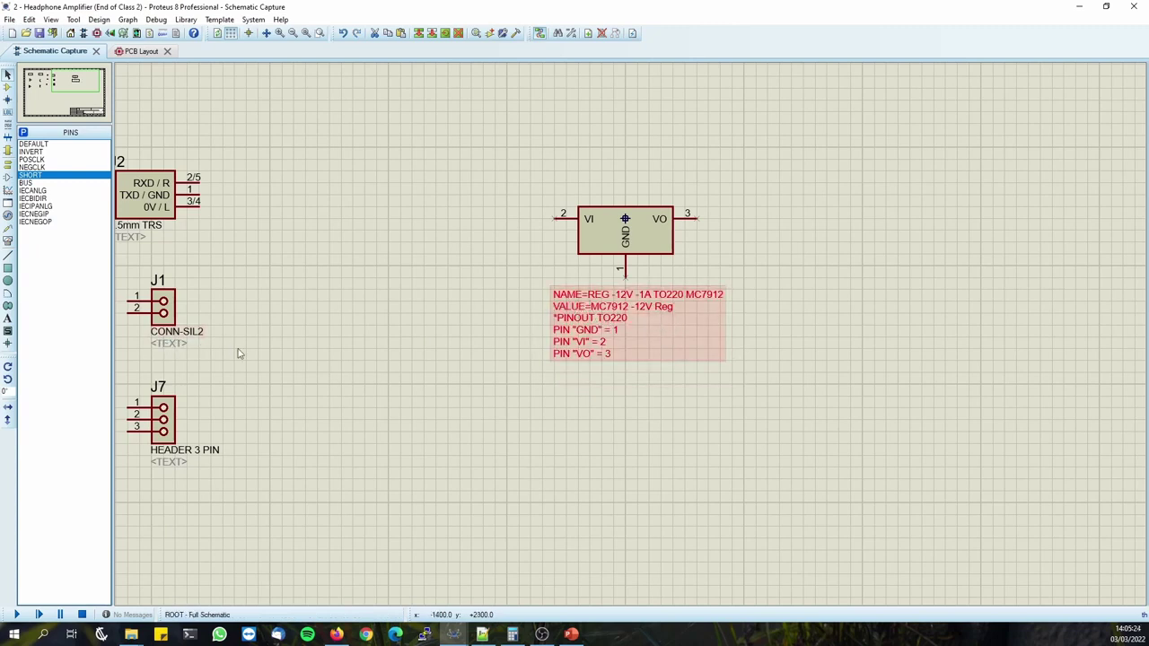
left_click_drag(635, 311, 637, 336)
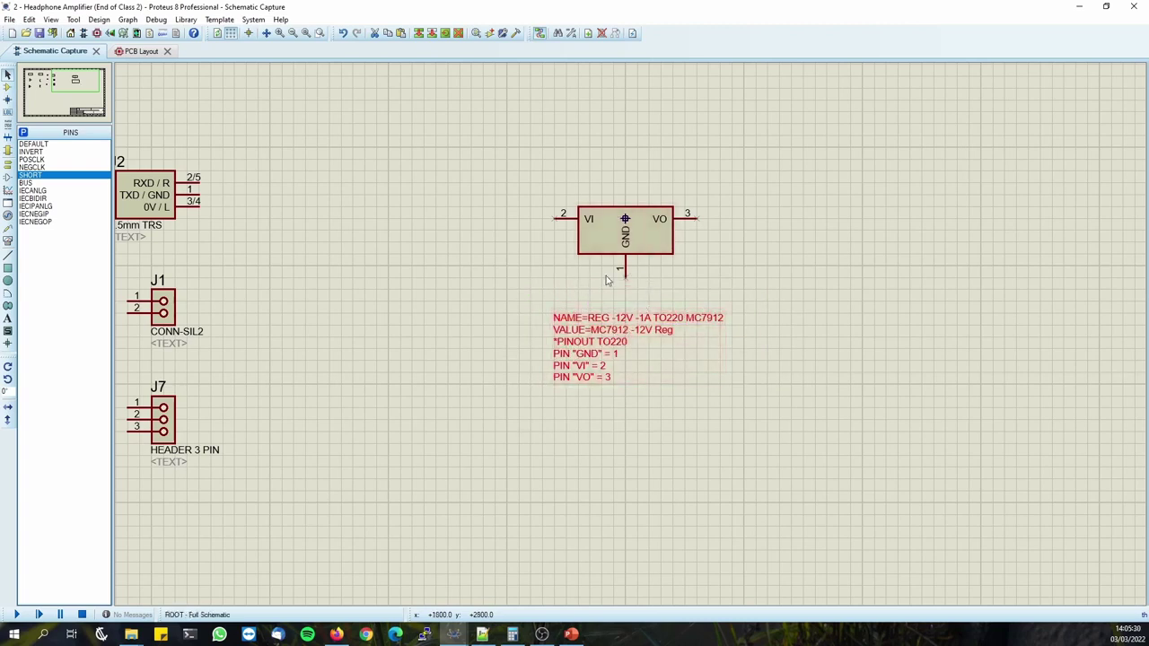
mouse_move(591, 344)
left_mouse_down()
mouse_move(592, 332)
mouse_move(592, 344)
left_mouse_up()
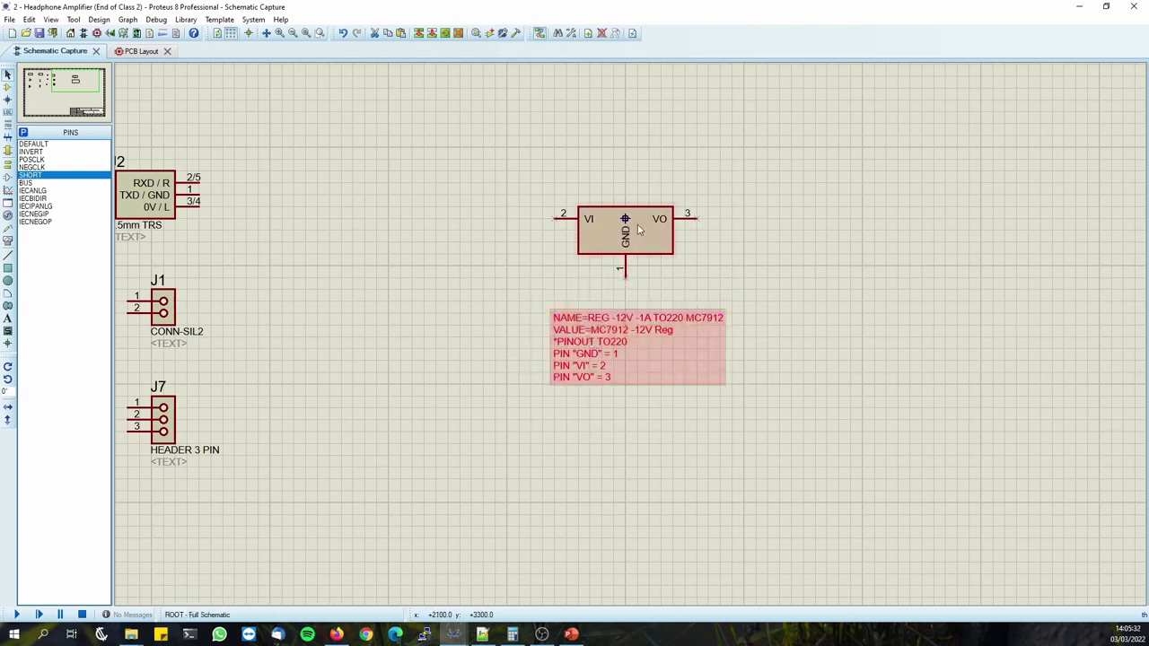
left_click(702, 286)
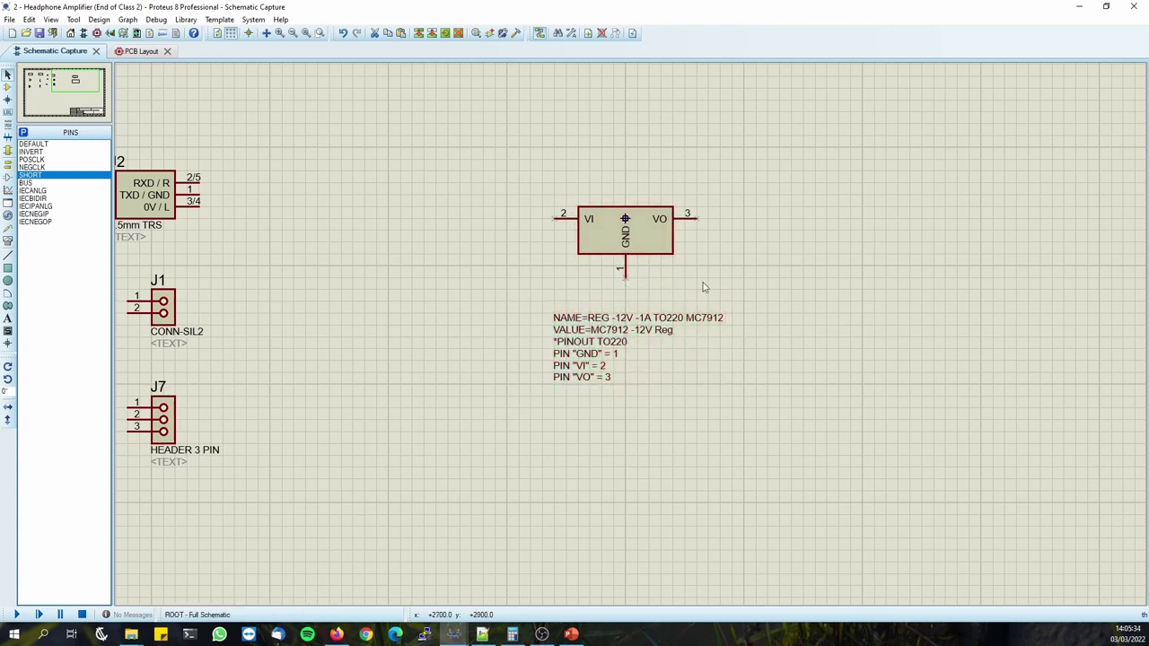
Switch to Firefox and examine the TEL 3-1223 product page and that model's output voltage and current in the TEL 3 datasheet.
left_click(336, 634)
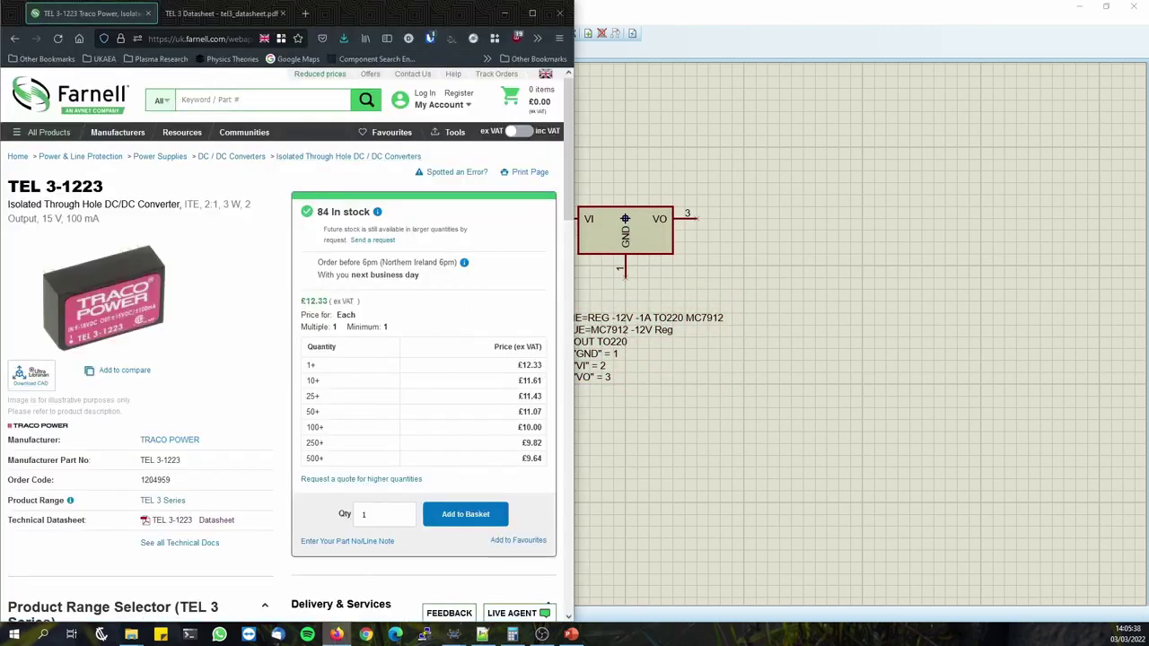
mouse_move(142, 351)
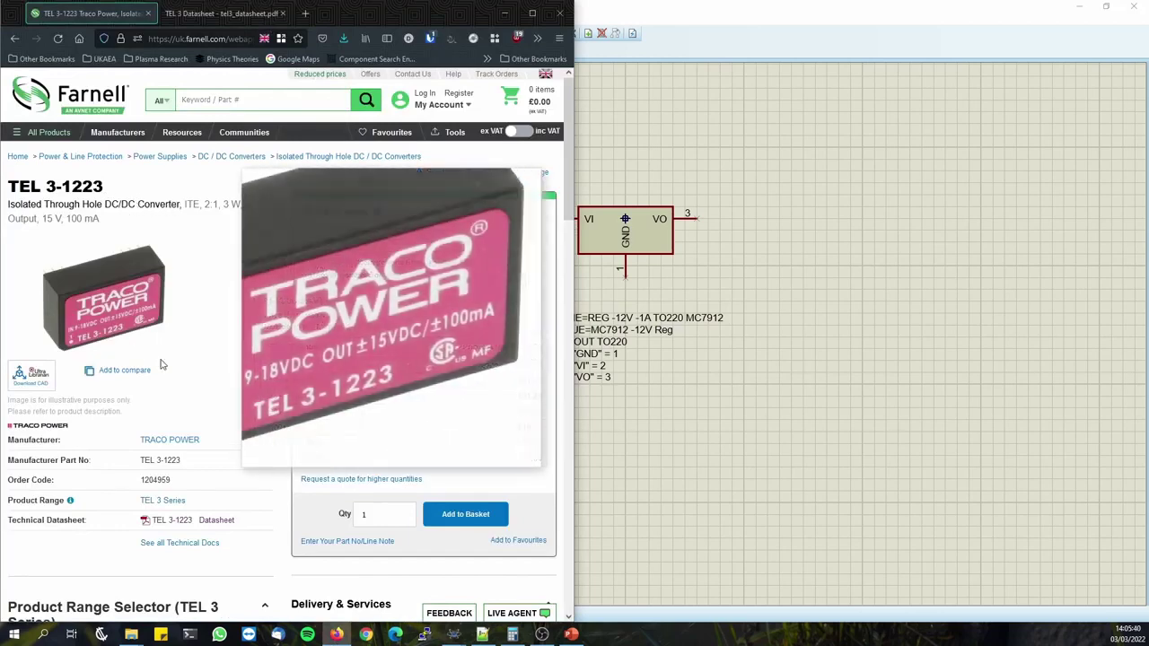
left_click(193, 13)
scroll(536, 475, "up", 5)
left_click_drag(587, 379, 586, 112)
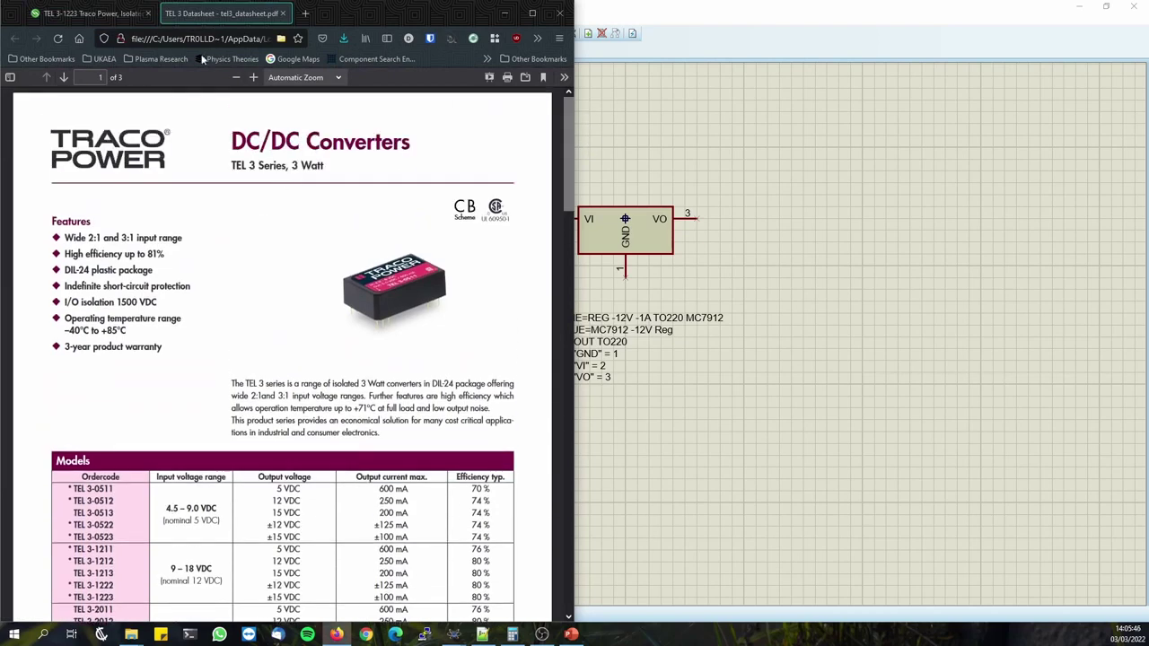
left_click_drag(292, 163, 313, 161)
scroll(170, 459, "down", 3)
left_click_drag(74, 425, 115, 425)
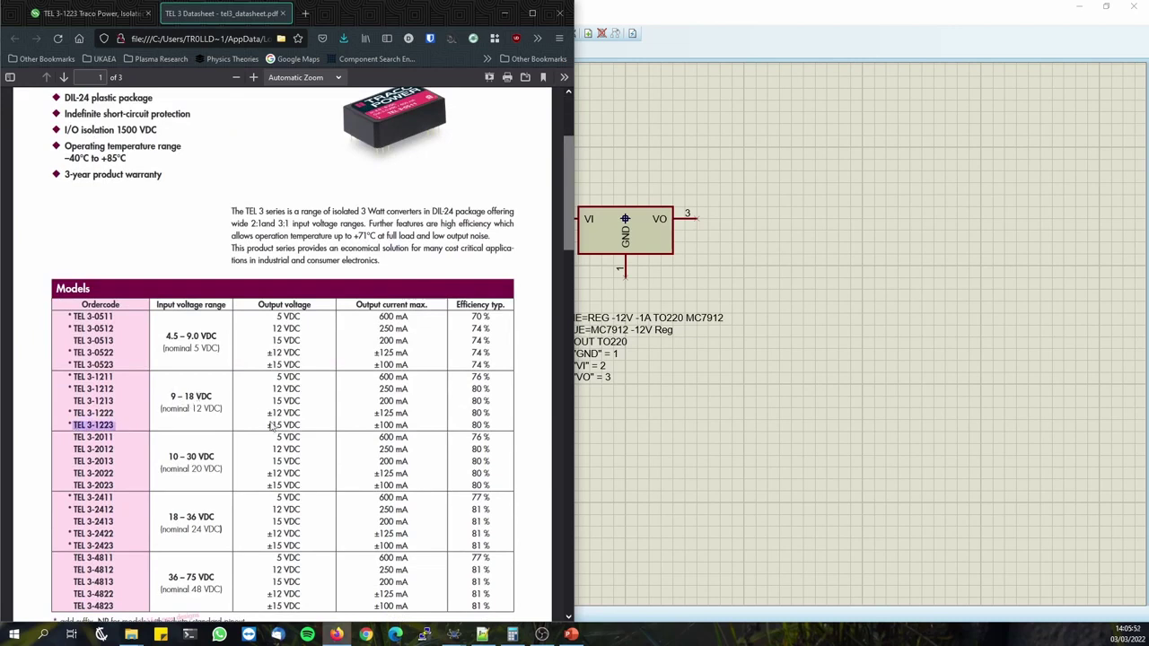
left_click_drag(269, 425, 292, 423)
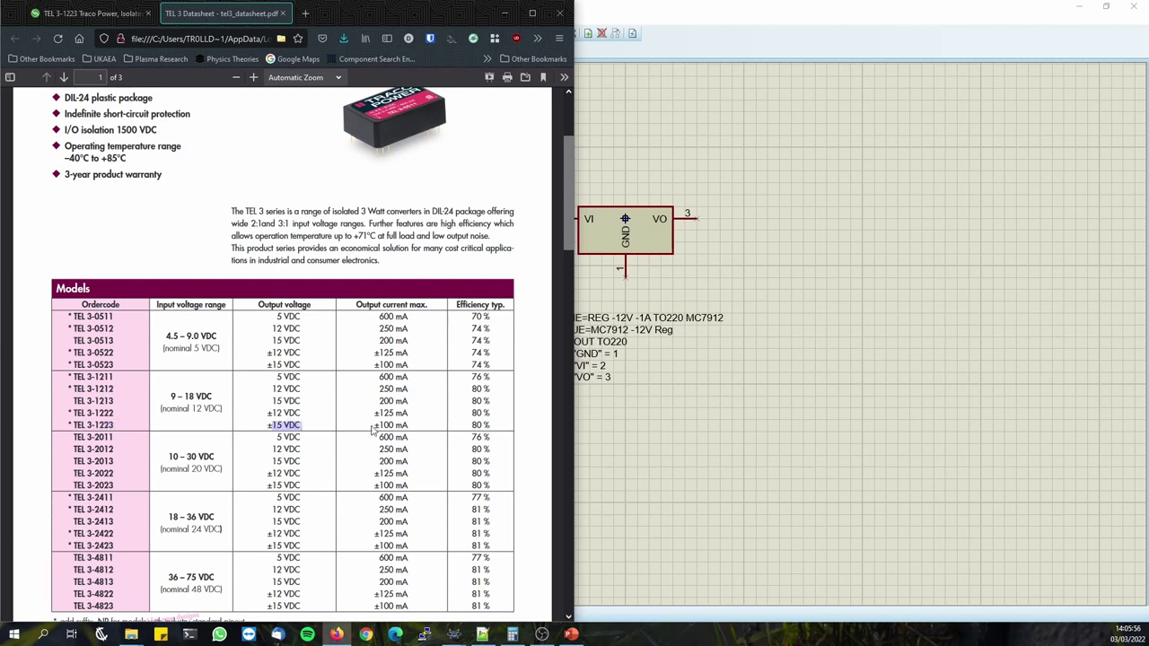
left_click_drag(375, 426, 397, 426)
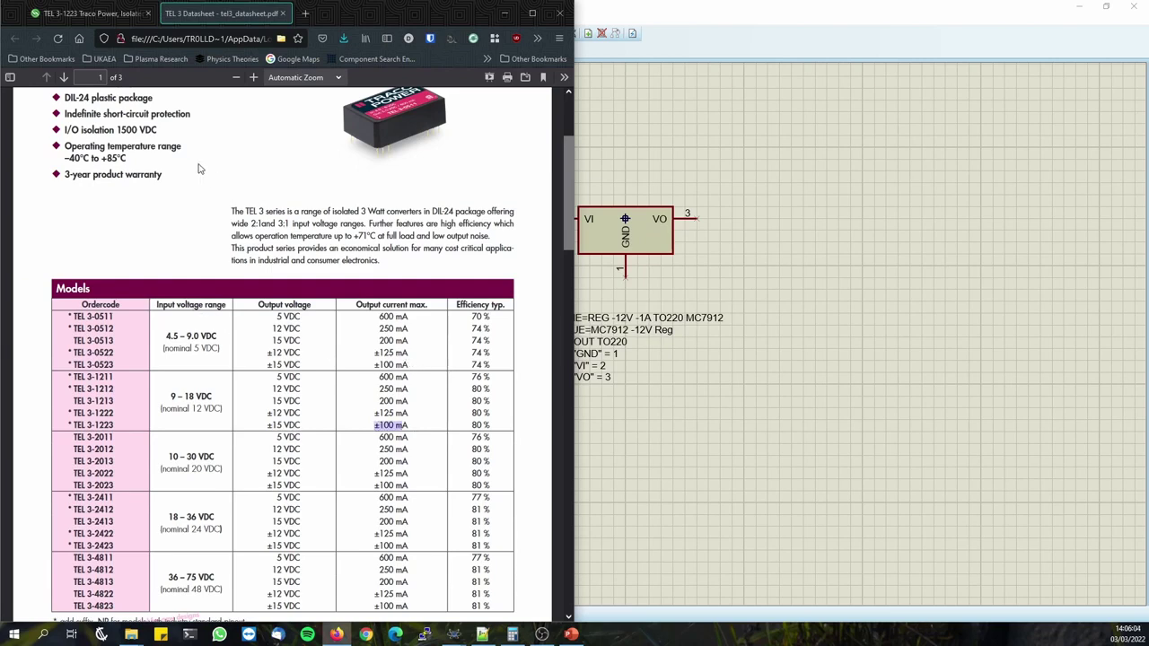
Examine the outline drawings and pin-out tables on page 3 of the TEL 3 datasheet.
left_click(93, 13)
scroll(631, 339, "up", 2)
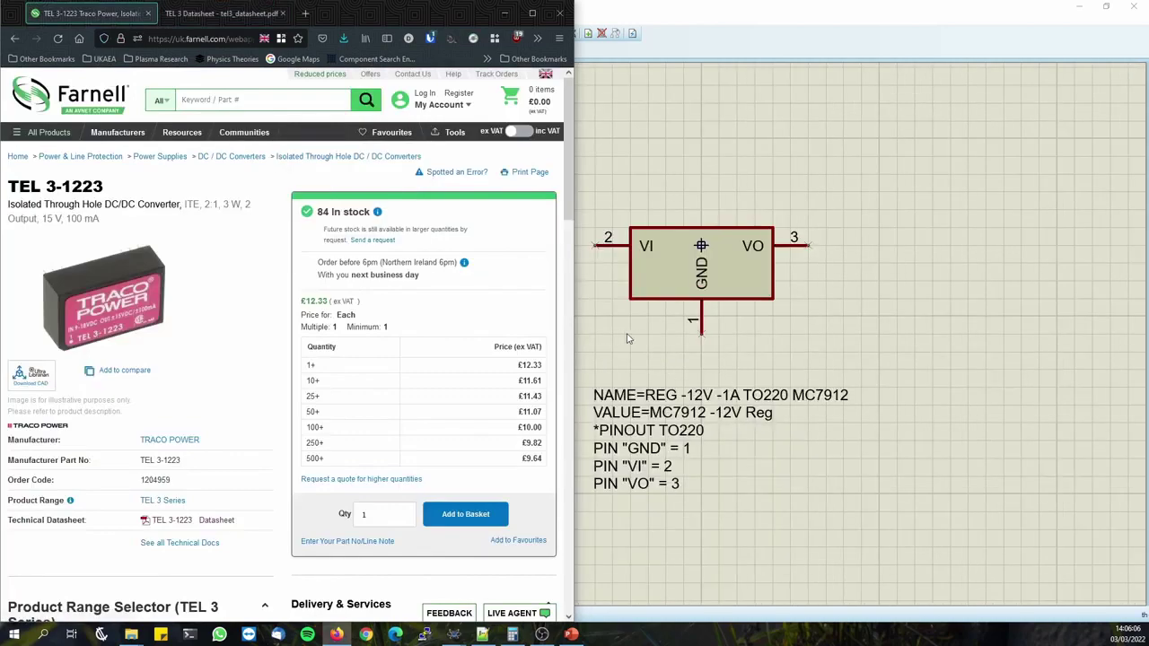
left_click(220, 14)
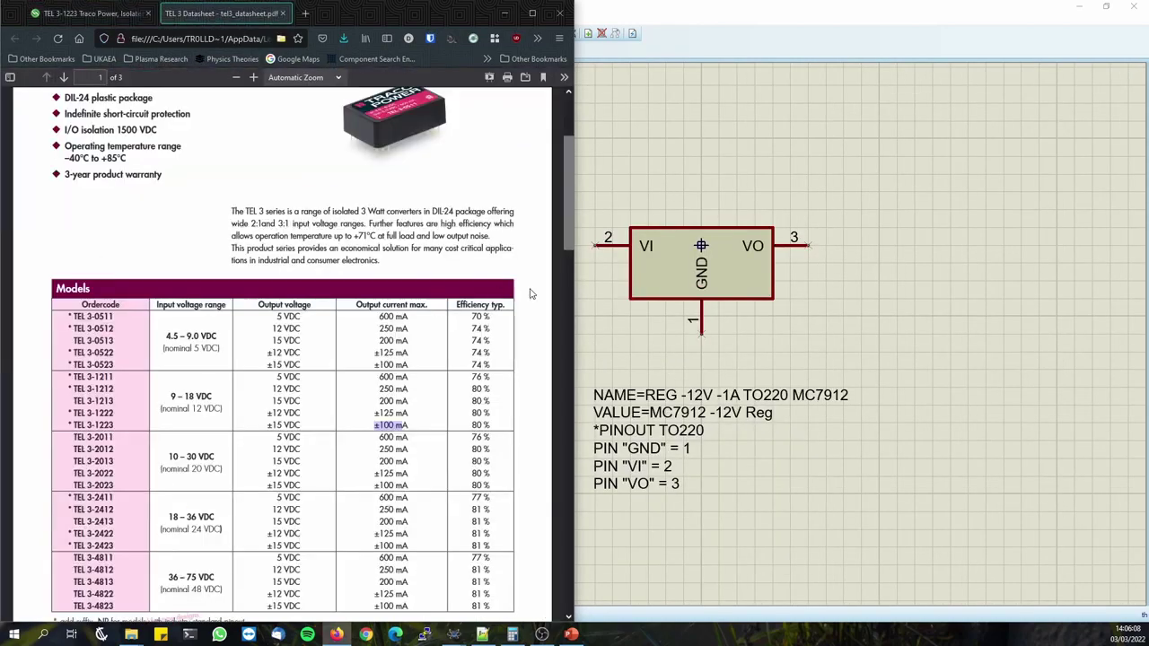
left_click_drag(565, 161, 565, 539)
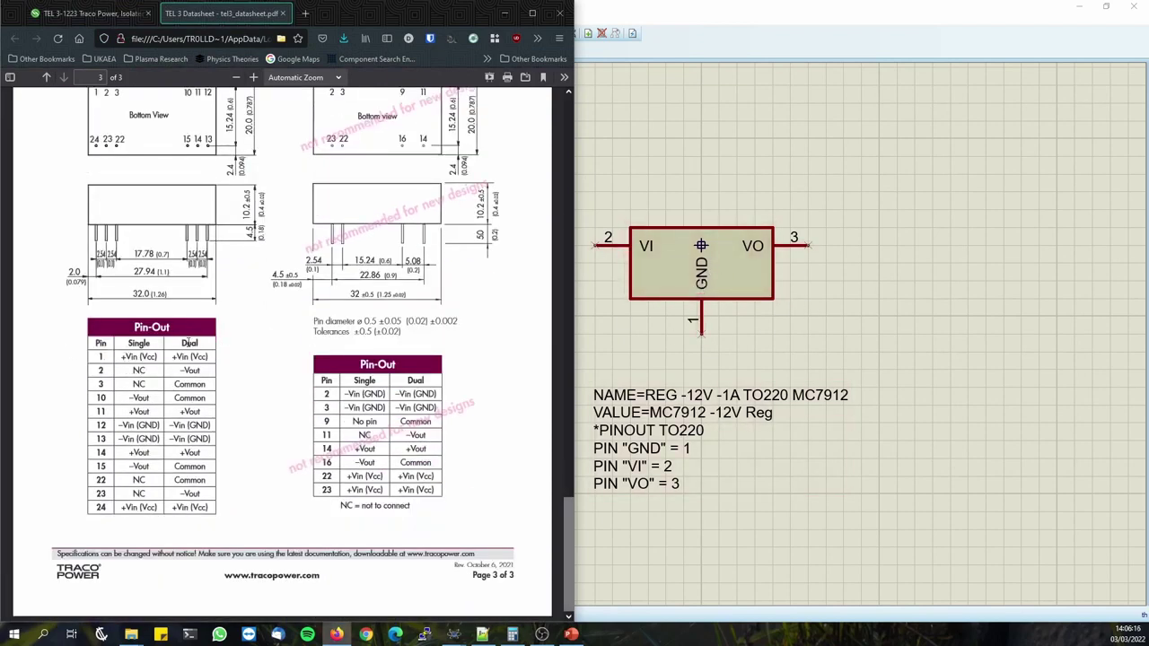
scroll(207, 328, "up", 3)
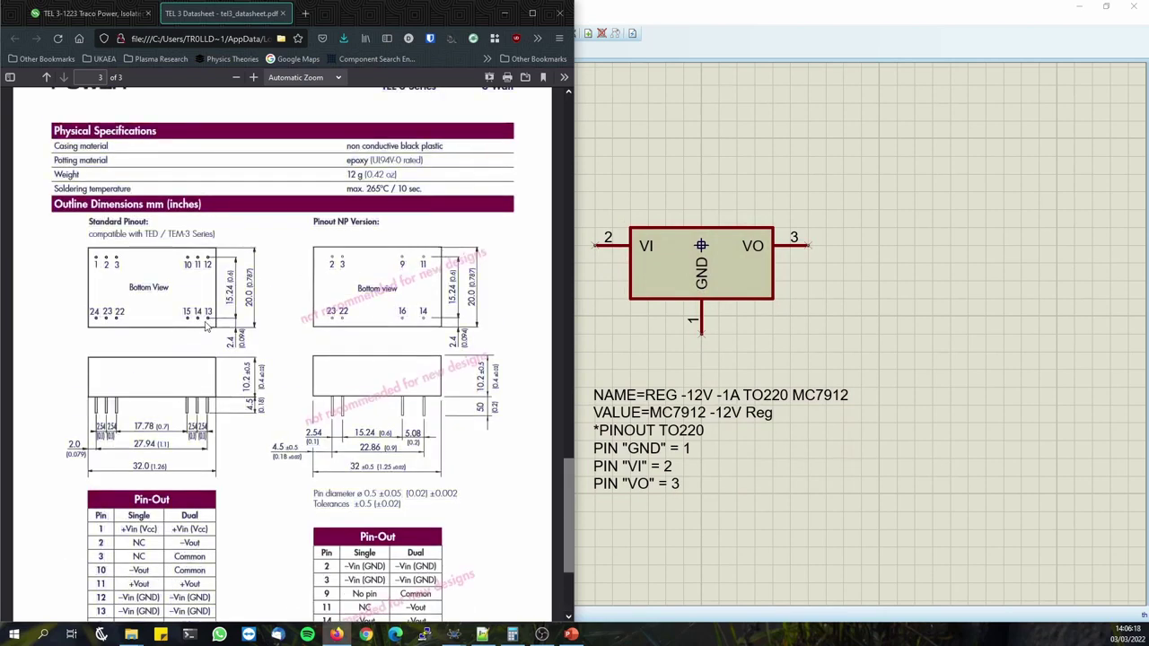
scroll(179, 251, "down", 3)
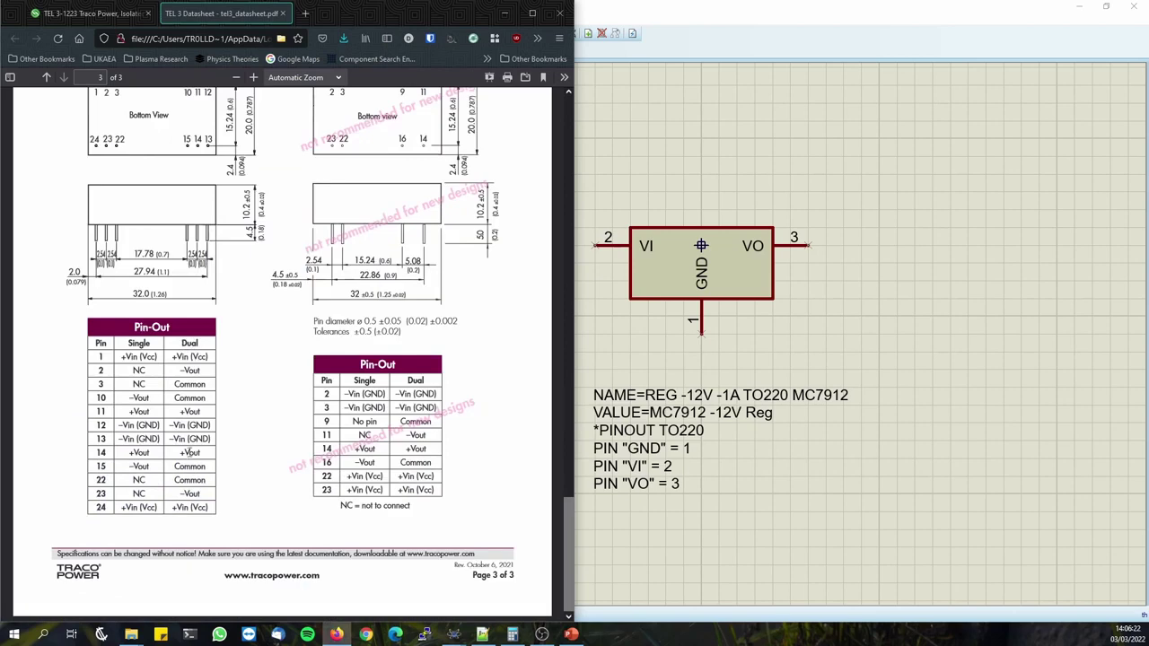
scroll(242, 399, "up", 8)
scroll(179, 346, "down", 3)
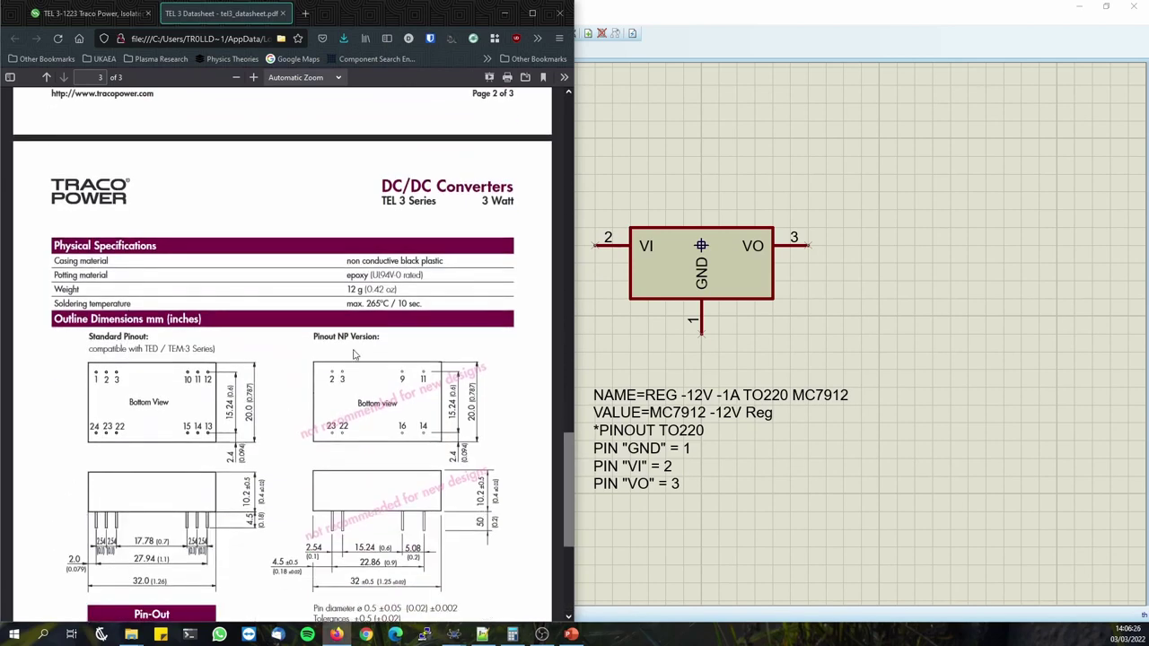
Compare the datasheet's NP pinout version and -NP suffix note with the manufacturer part number on the Farnell page.
left_click_drag(324, 336, 369, 338)
scroll(386, 401, "up", 13)
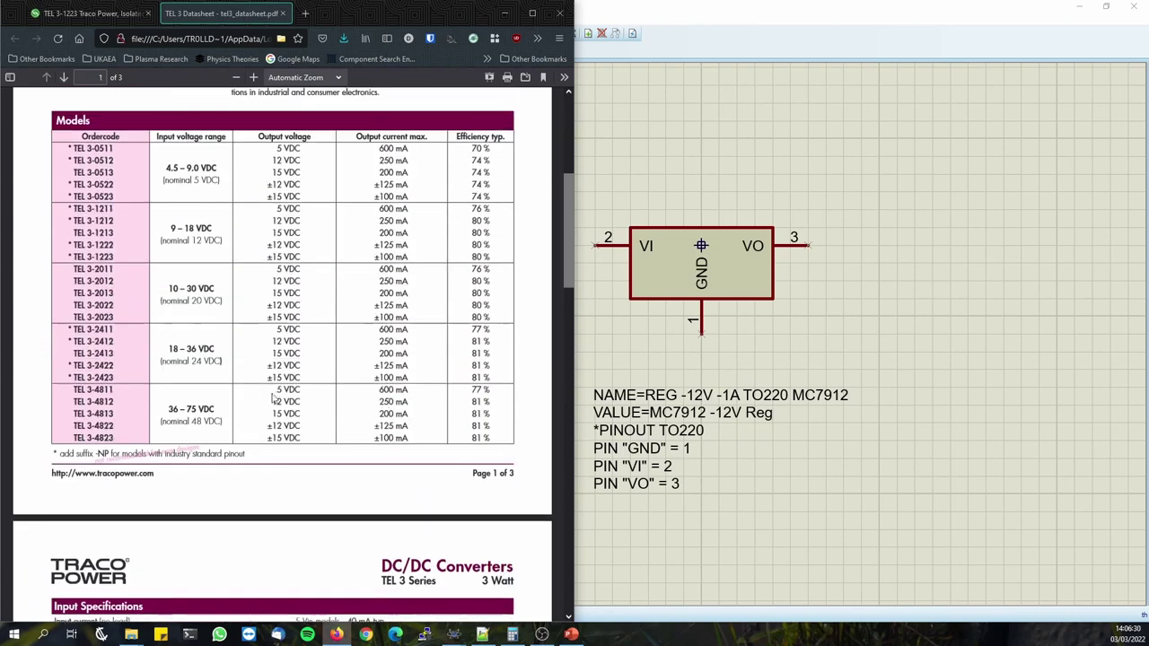
left_click_drag(61, 454, 205, 455)
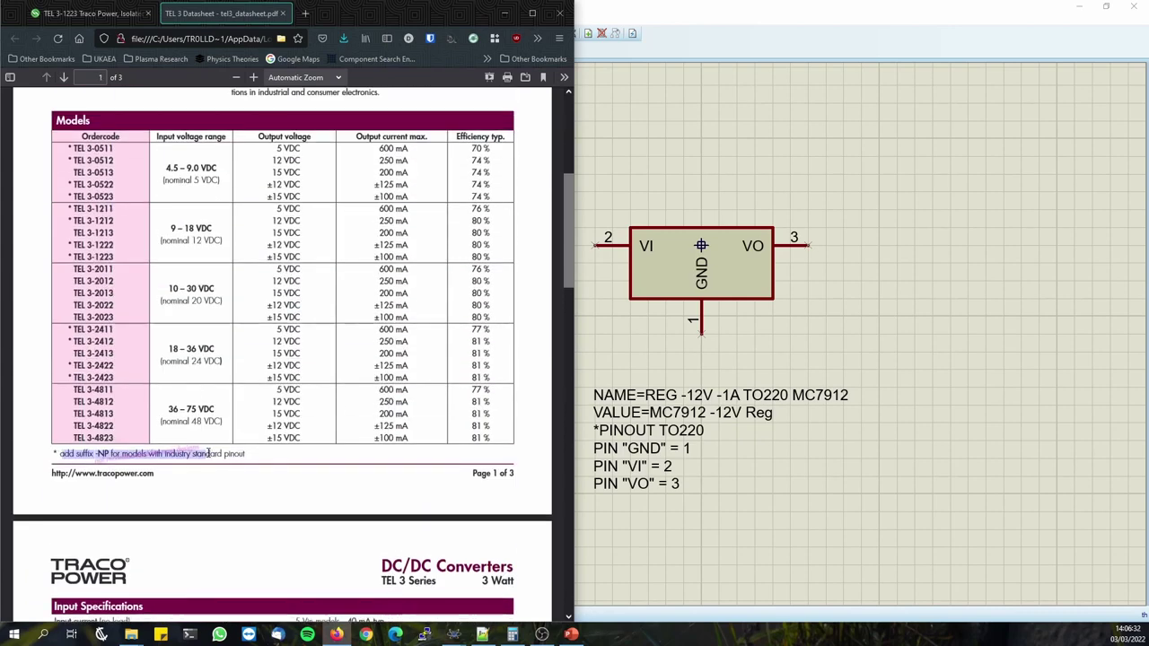
left_click(75, 257)
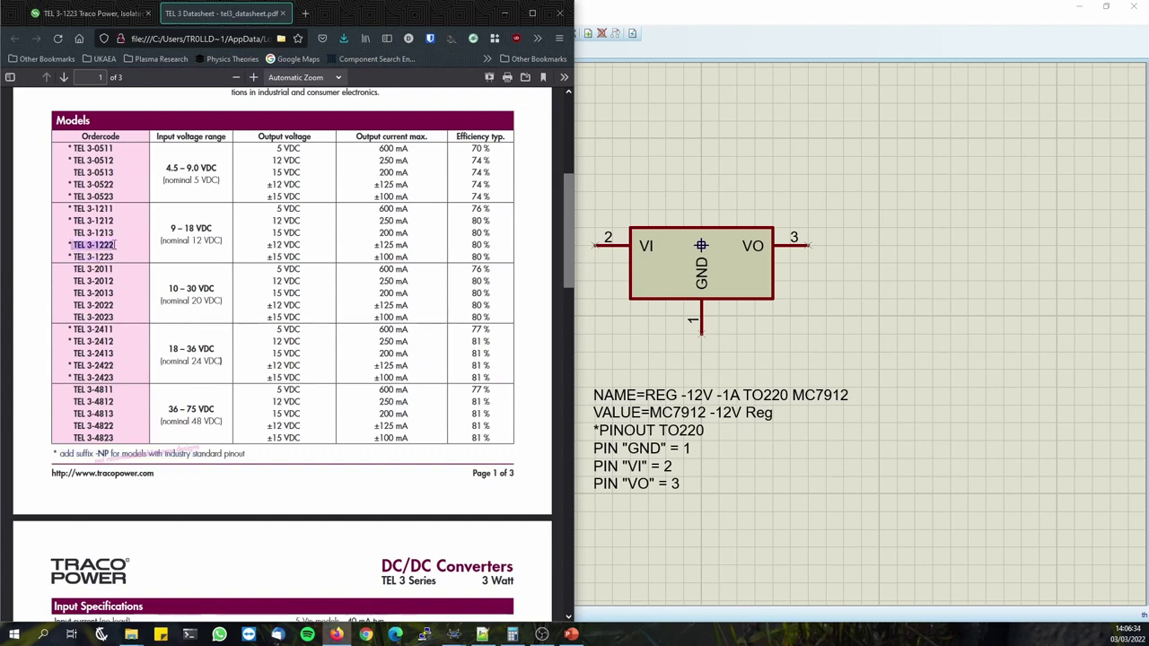
left_click_drag(194, 458, 233, 459)
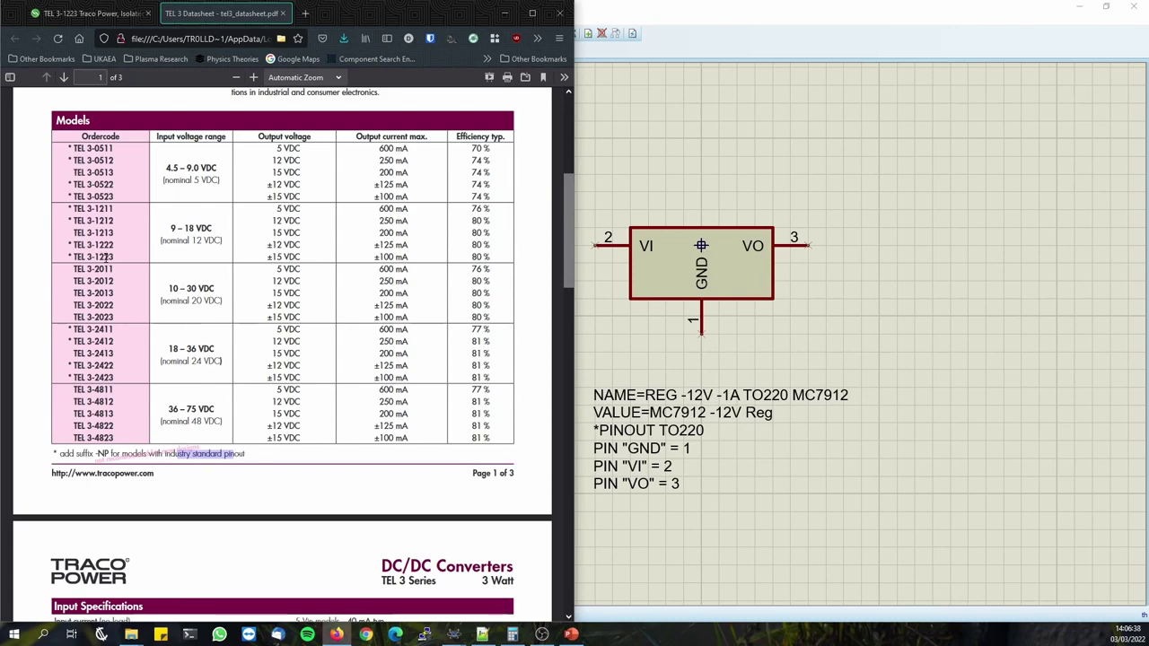
left_click(90, 14)
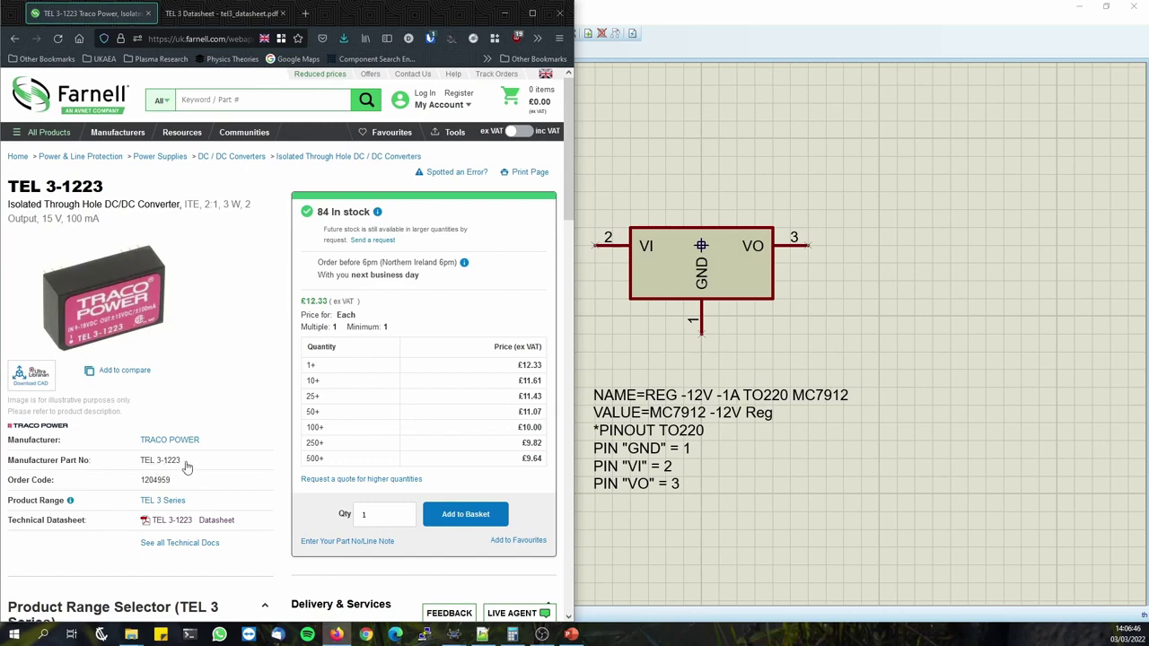
left_click(221, 13)
Check the package type on the datasheet's first page and return to the pin-out tables on page 3.
left_click_drag(568, 216, 568, 538)
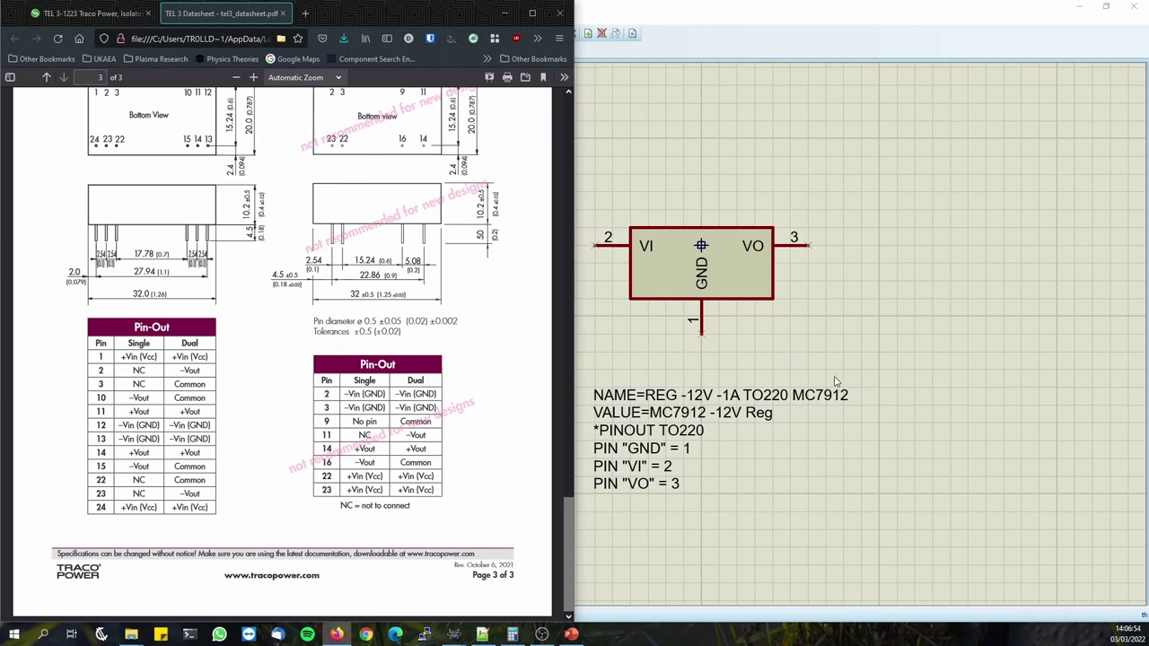
left_click_drag(567, 547, 538, 139)
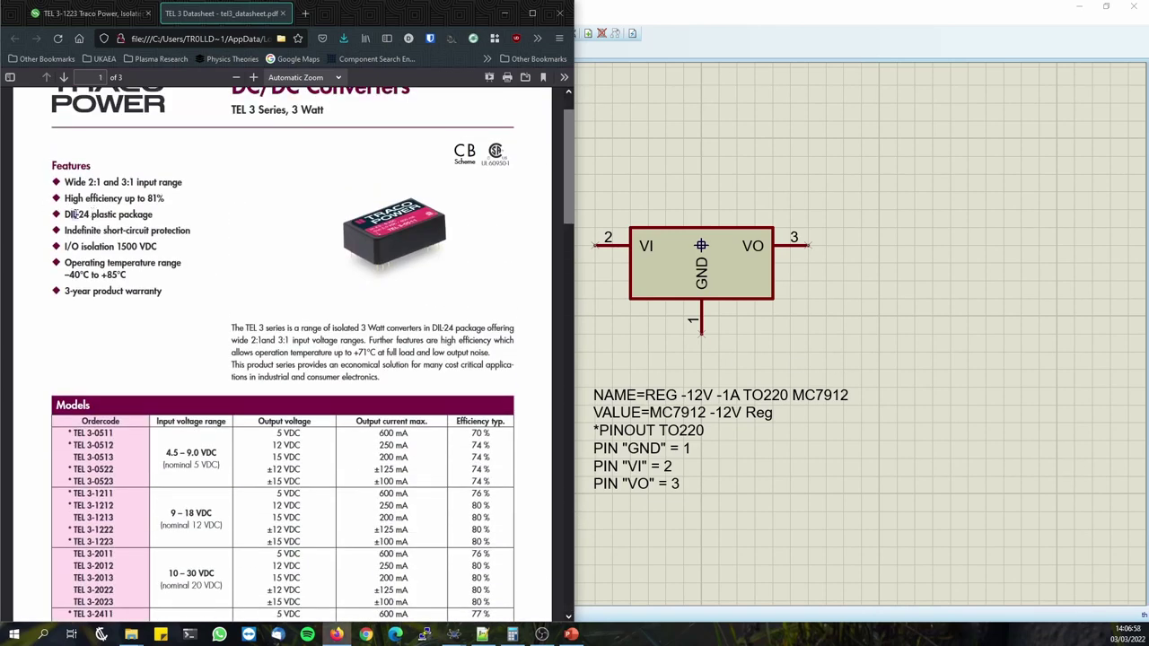
left_click_drag(566, 167, 540, 564)
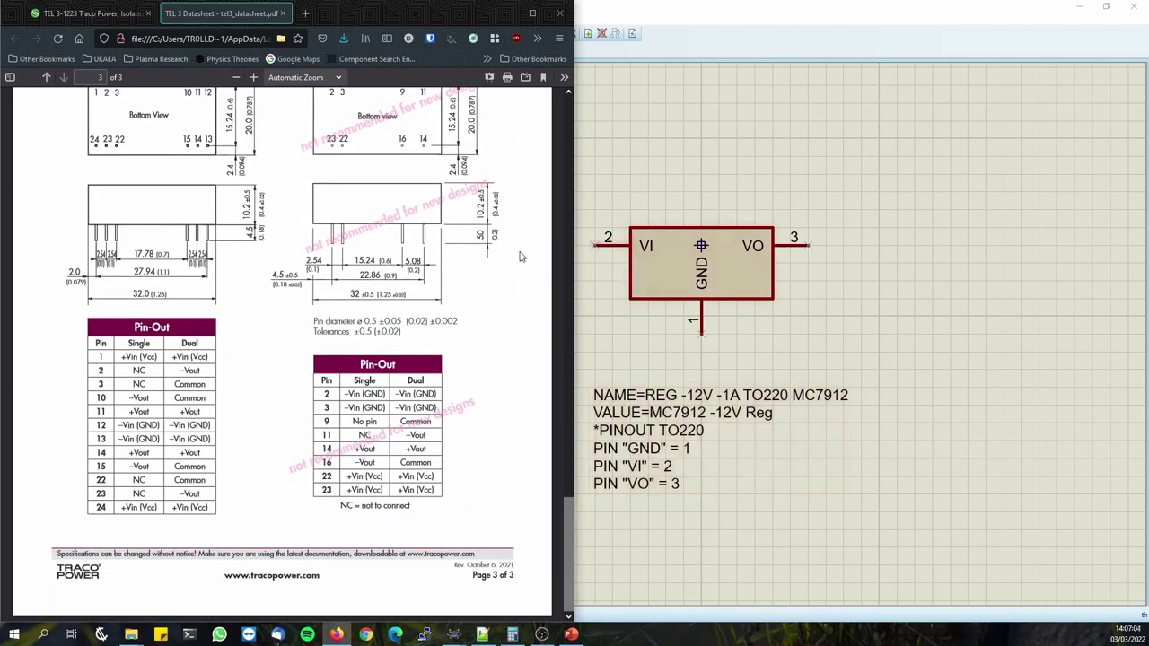
Switch to Proteus and snap its window to half the screen beside the datasheet.
left_click(616, 251)
left_click_drag(807, 7, 1148, 206)
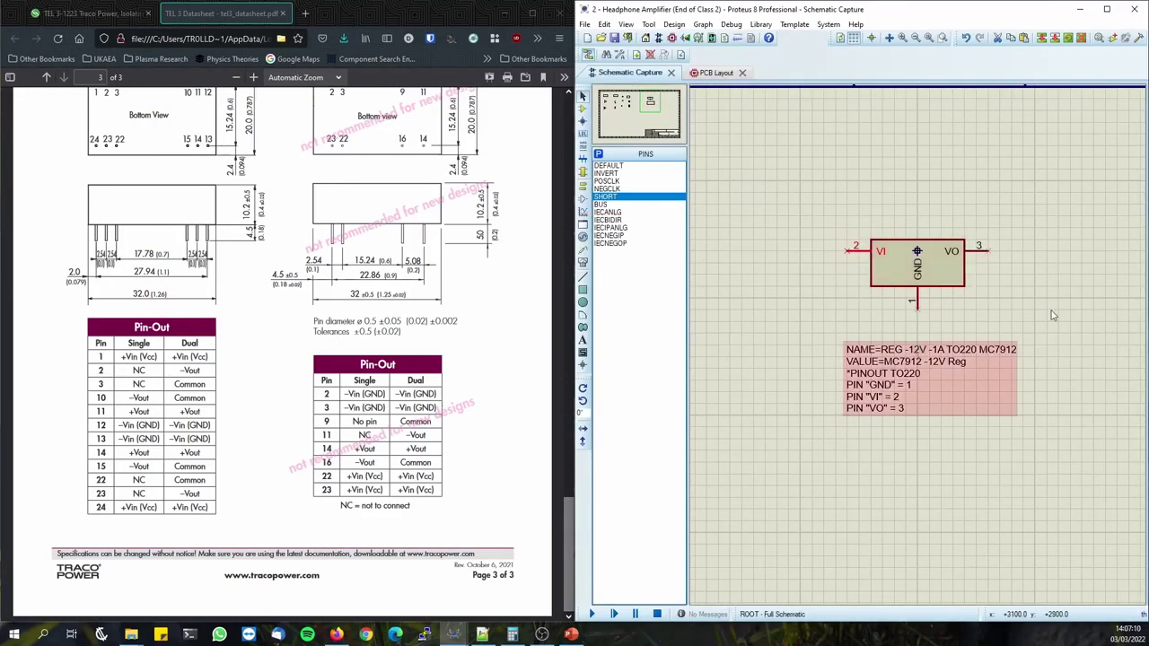
Duplicate the VI pin directly below the original on the regulator body.
middle_click(1018, 321)
left_click_drag(825, 251, 815, 262)
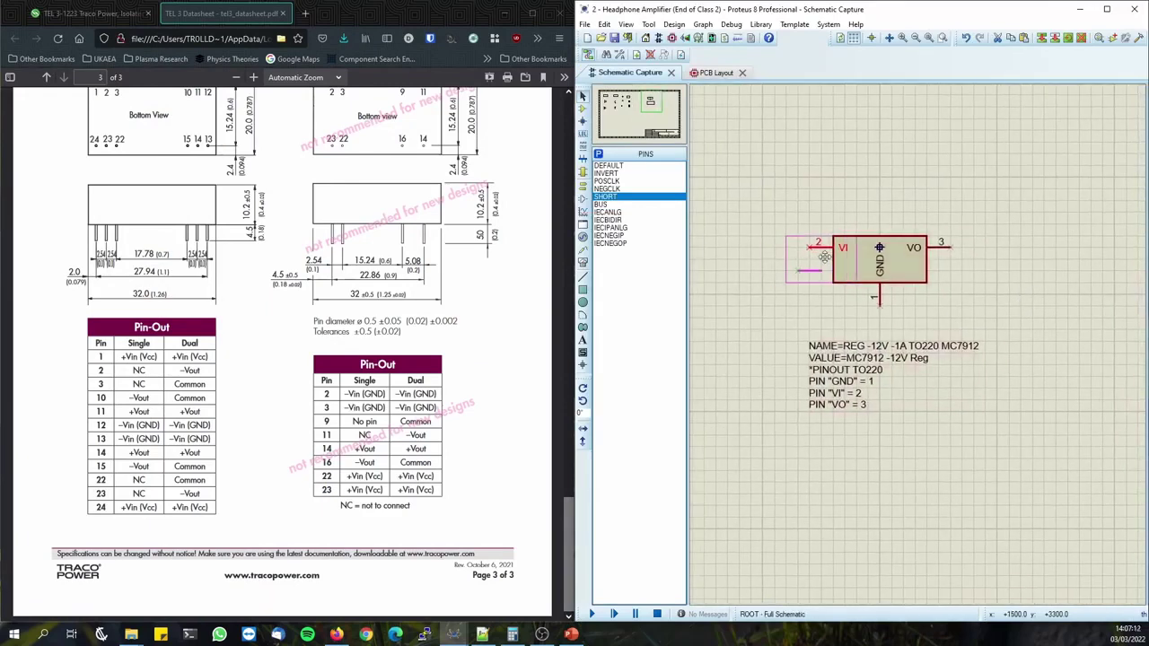
left_click(831, 251)
Delete the GND pin and place two copies of the VO pin below the original.
right_click(882, 299)
right_click(882, 299)
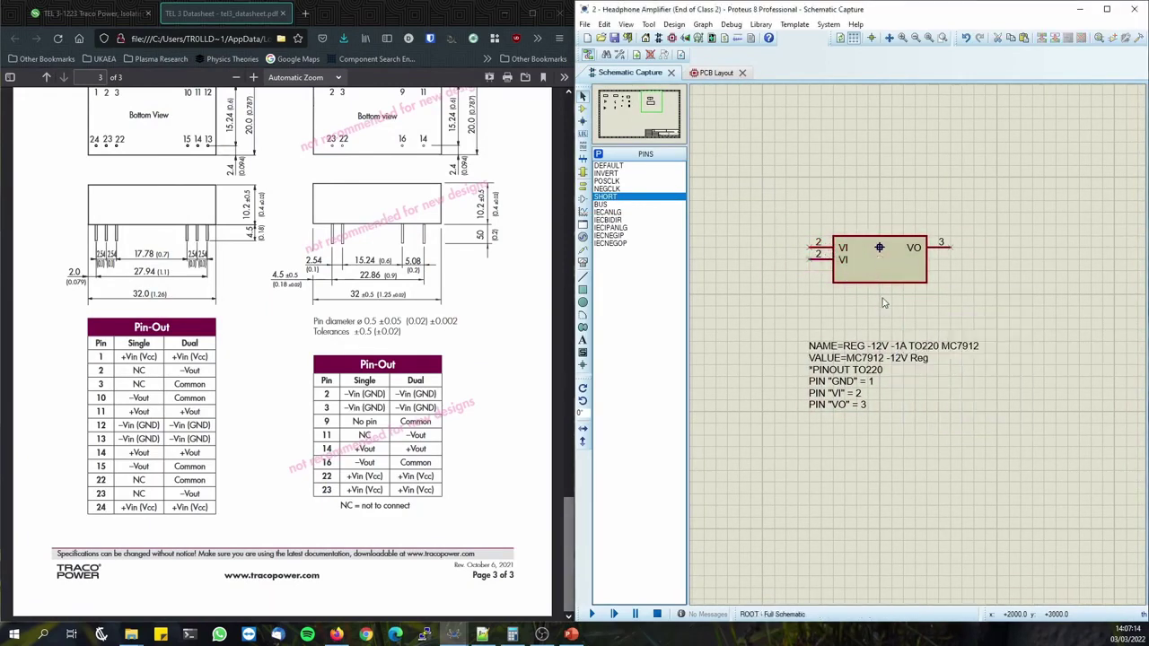
left_click_drag(940, 247, 940, 270)
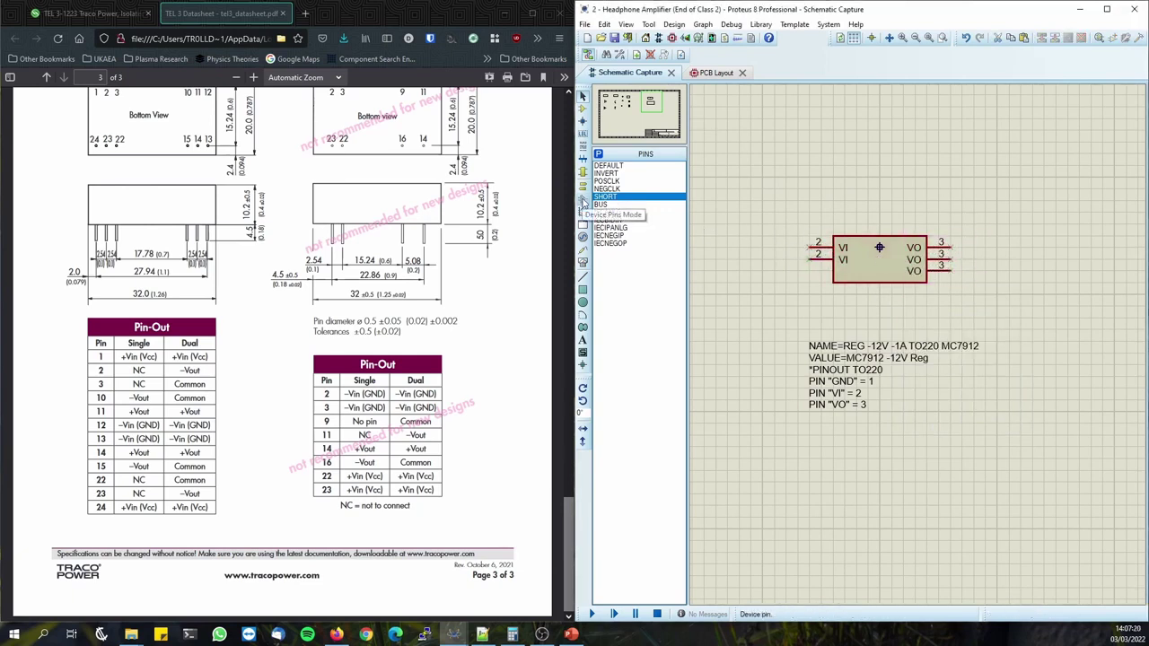
left_click(584, 204)
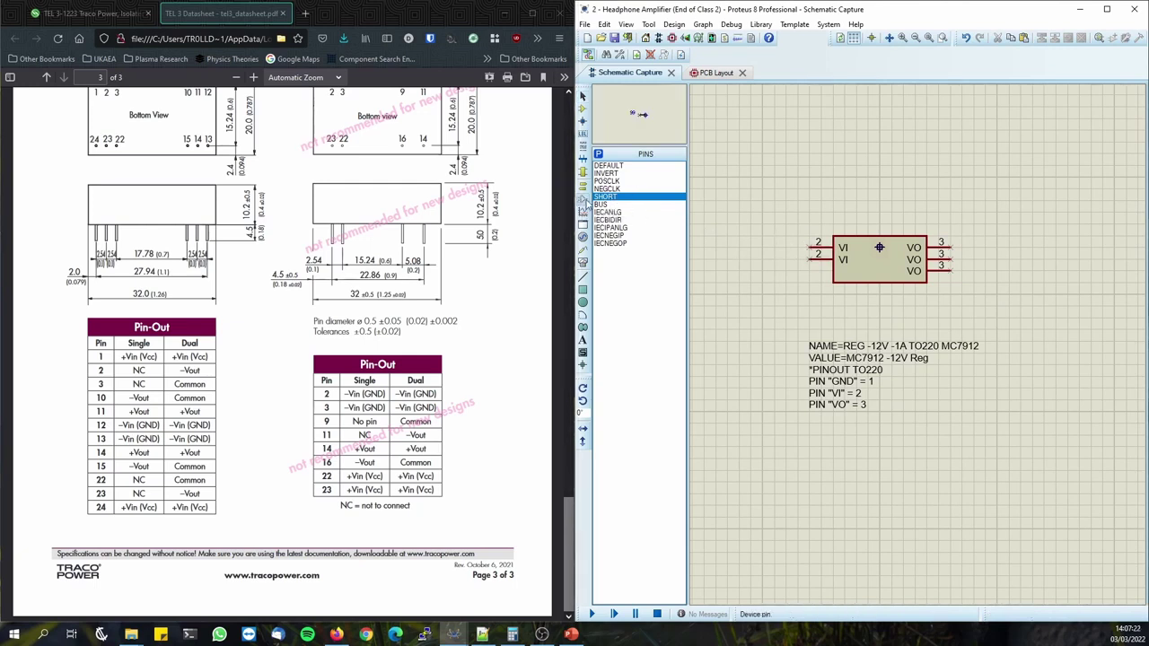
left_click_drag(611, 167, 631, 244)
left_click(613, 167)
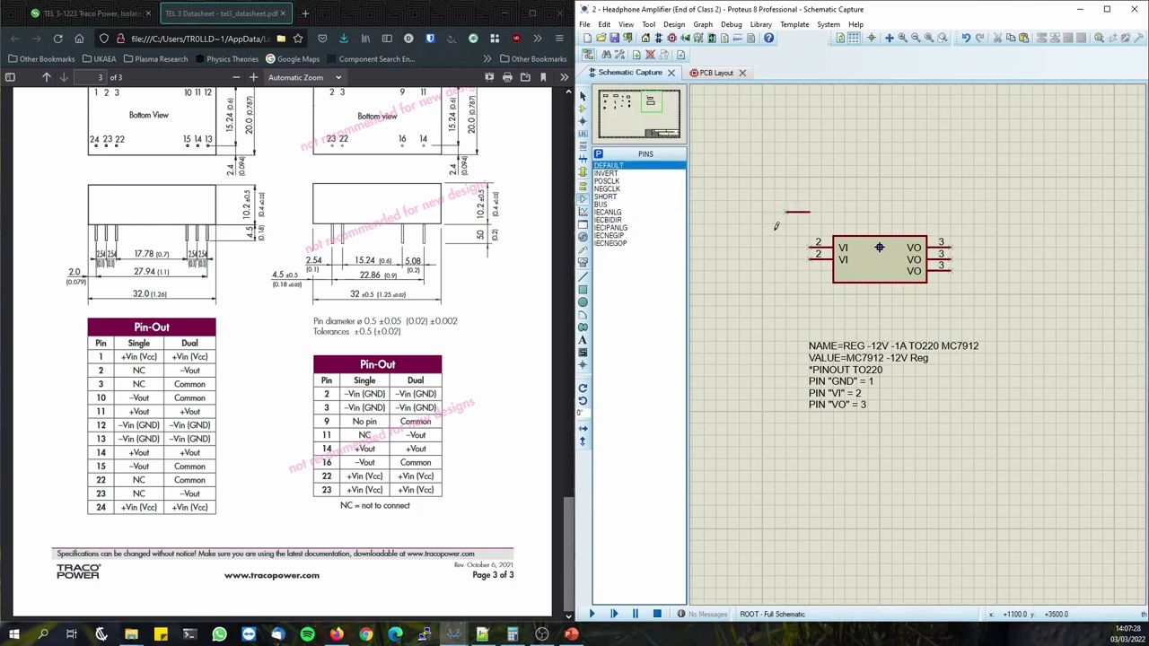
left_click(612, 196)
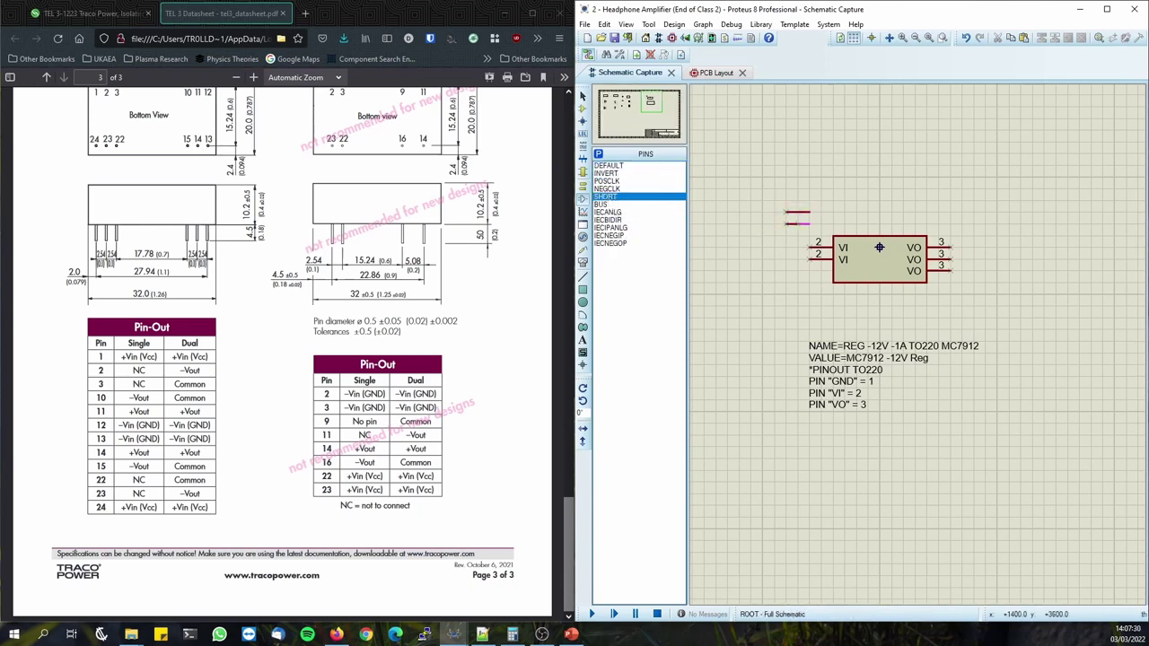
right_click(794, 224)
right_click(794, 224)
right_click(806, 216)
right_click(805, 215)
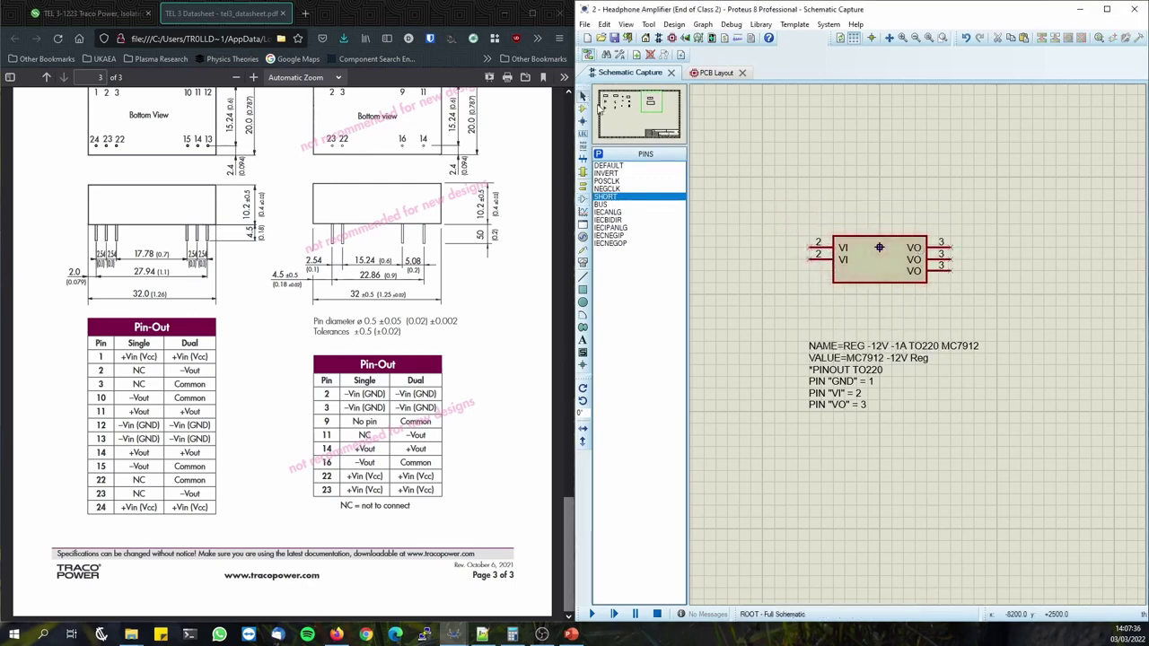
Name the upper input pin +Vin and give it default pin numbers 1,24 from the datasheet's dual pin-out column.
double_click(824, 255)
left_click_drag(824, 217, 852, 333)
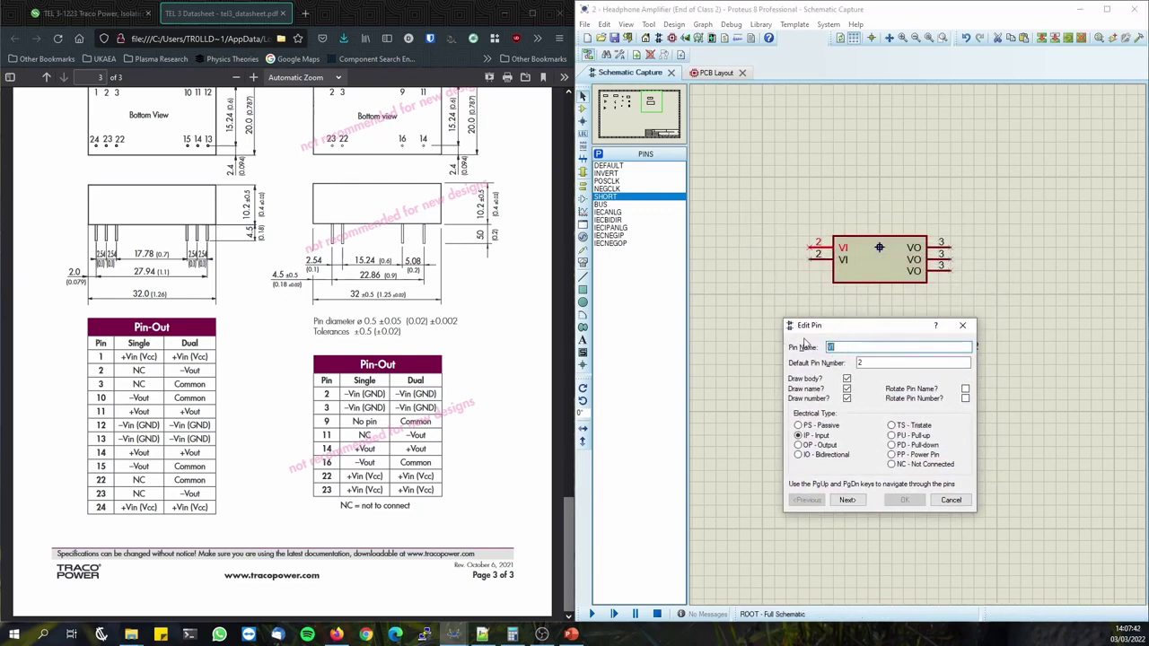
type("+Vin")
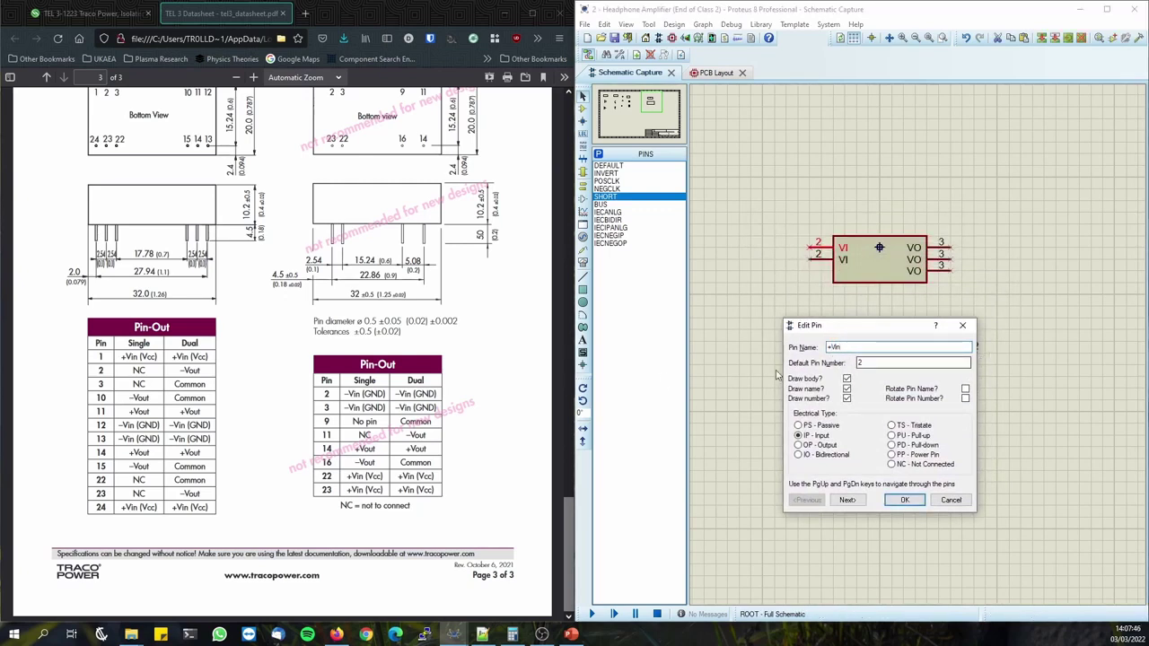
left_click(188, 358)
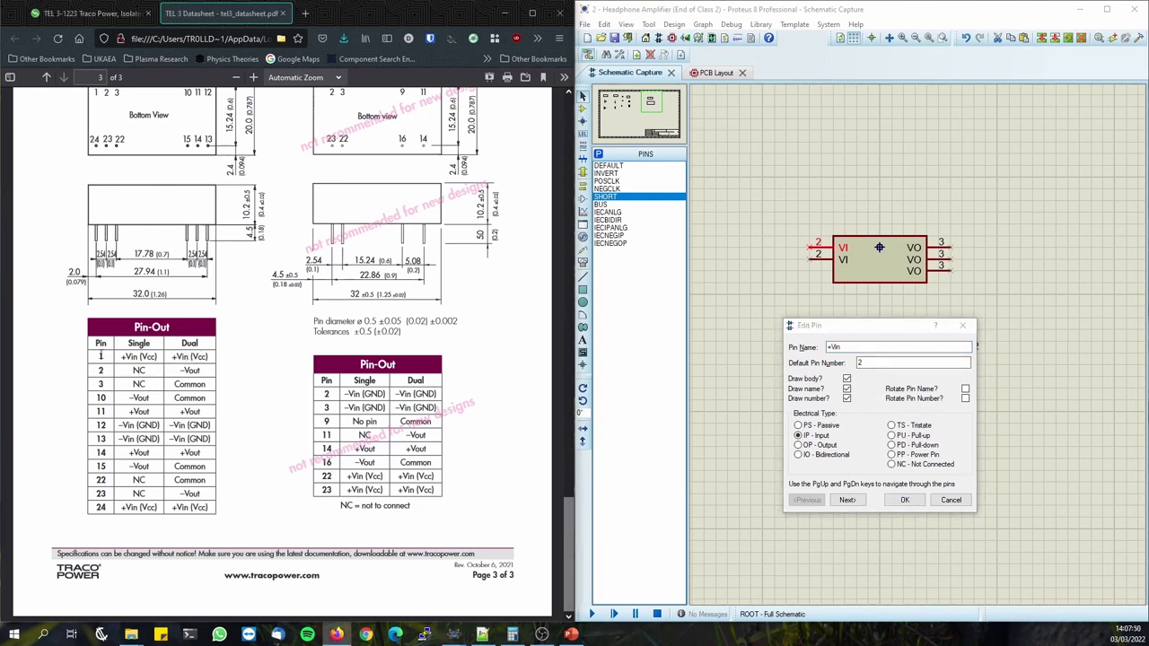
double_click(102, 507)
left_click_drag(195, 508, 171, 508)
left_click_drag(176, 357, 215, 359)
left_click(774, 341)
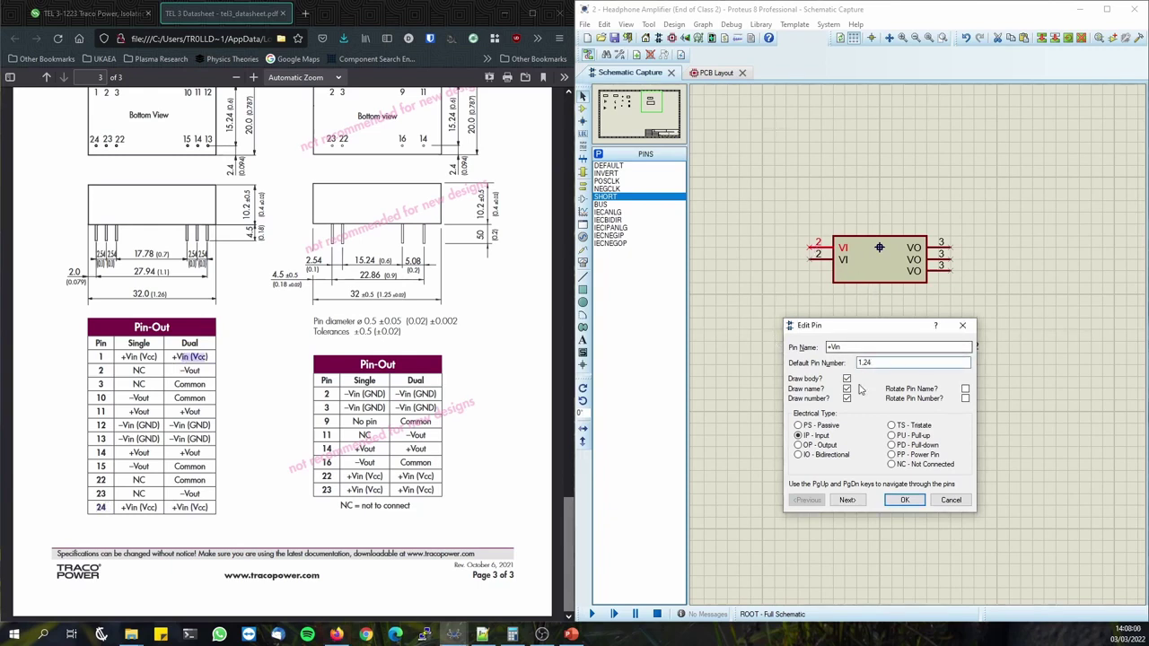
key("Page_Down")
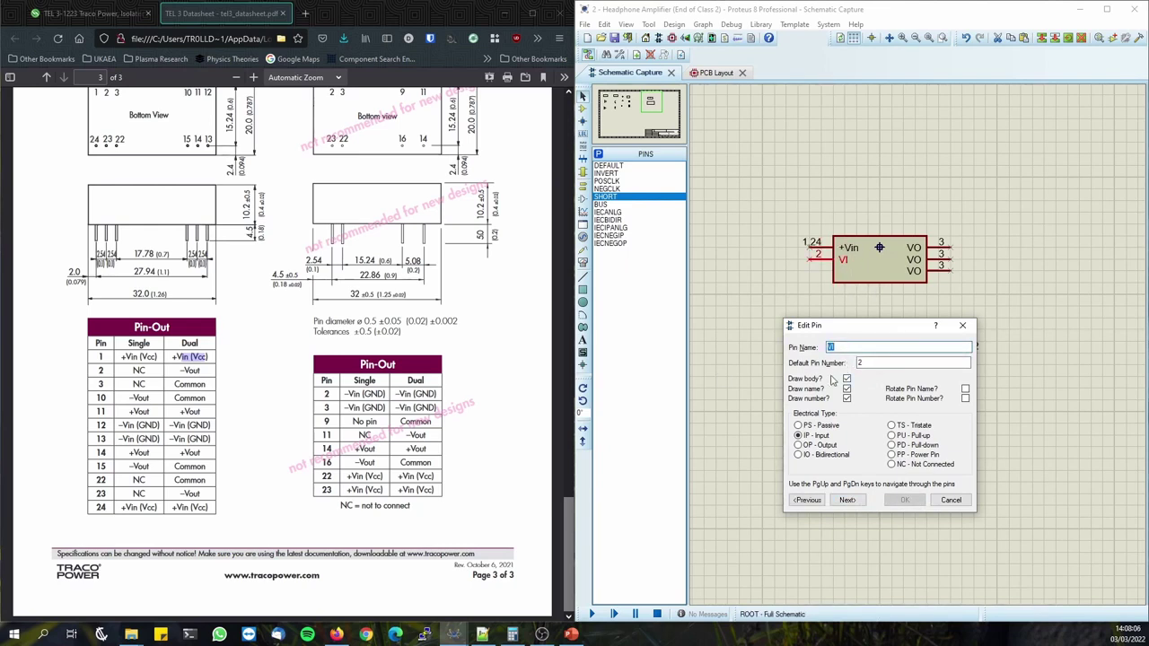
Name the lower input pin -Vin and set its default pin numbers to 12,13.
type("-Vin")
key("Tab")
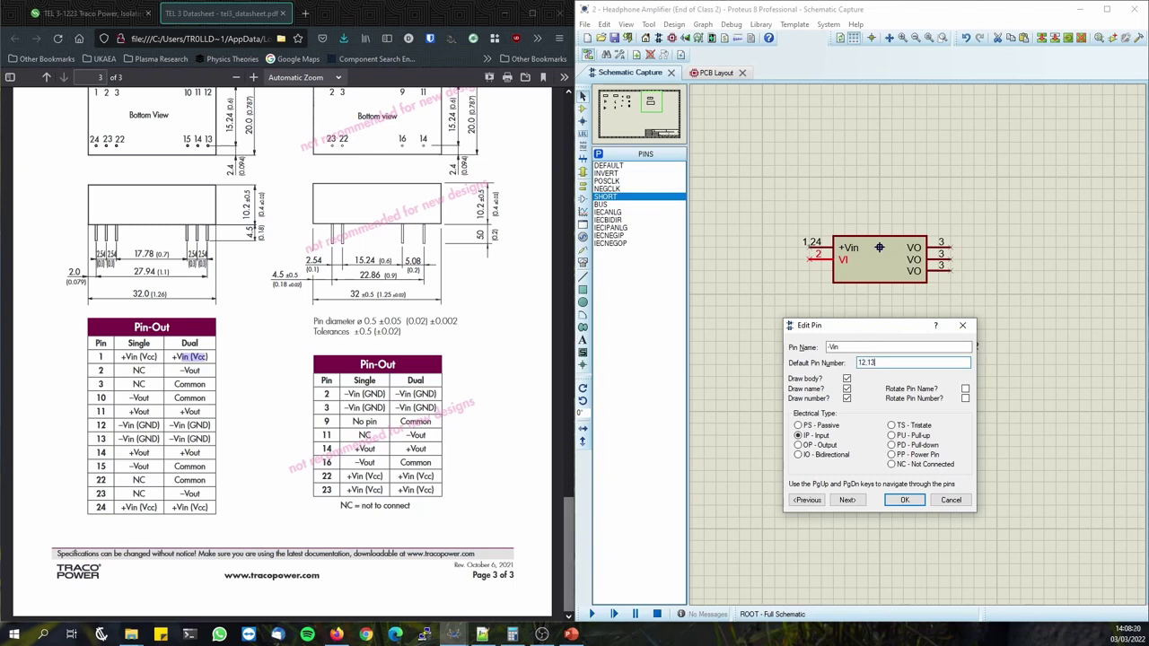
left_click(839, 502)
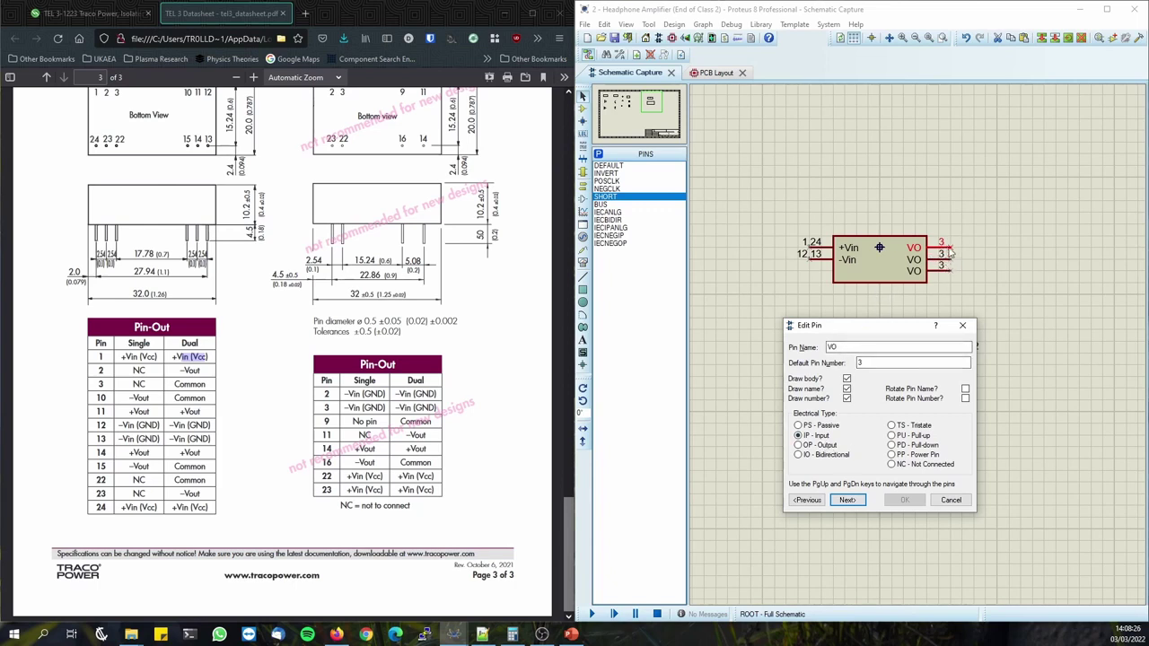
Name the uppermost output pin +Vout and set its default pin numbers to 11,14.
left_click_drag(845, 347, 779, 338)
type("+Vout")
key("Tab")
type("11")
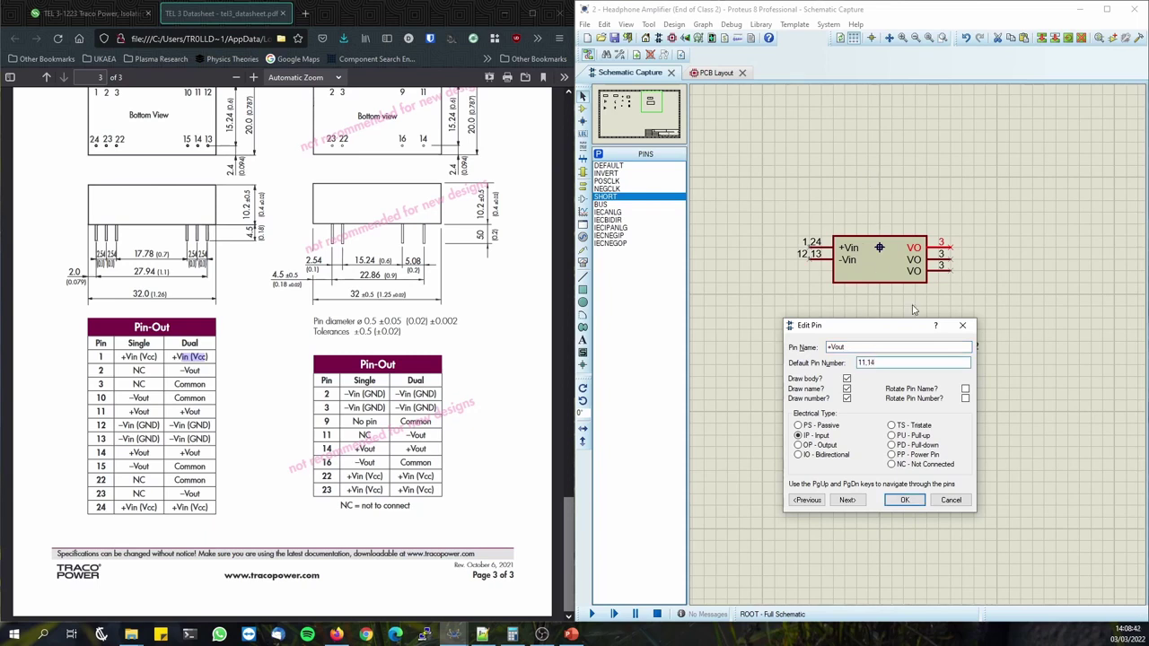
left_click(846, 500)
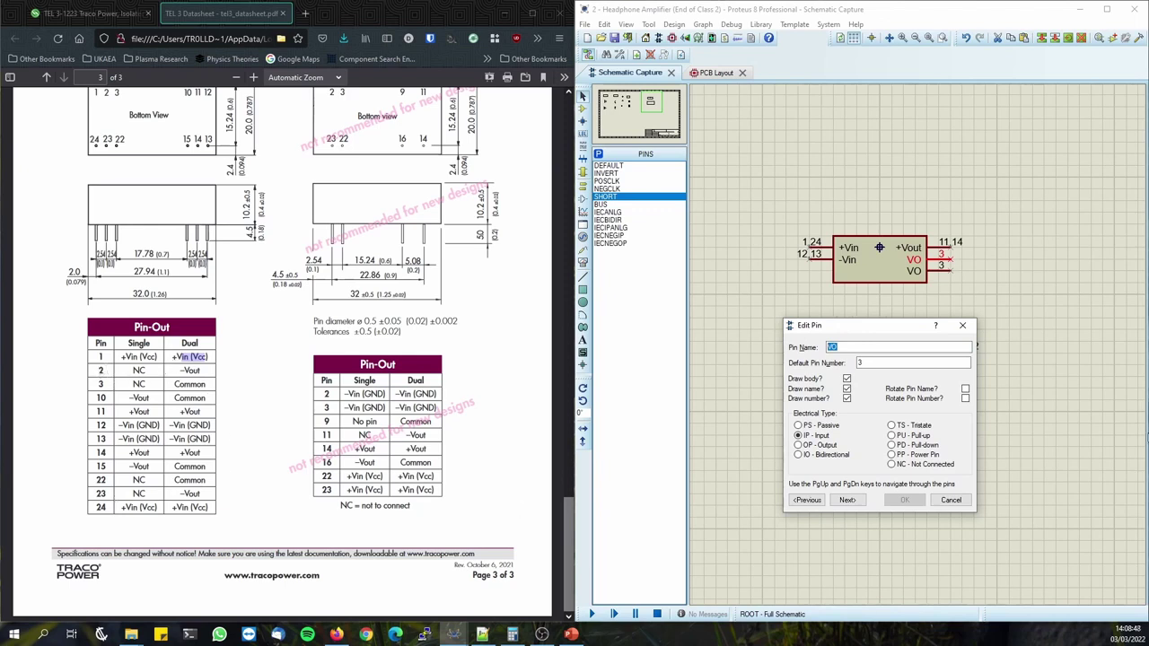
Name the middle output pin -Vout and set its default pin numbers to 2,23.
type("IO")
type("-Vout")
key("Tab")
type("8")
type(",2")
type("3")
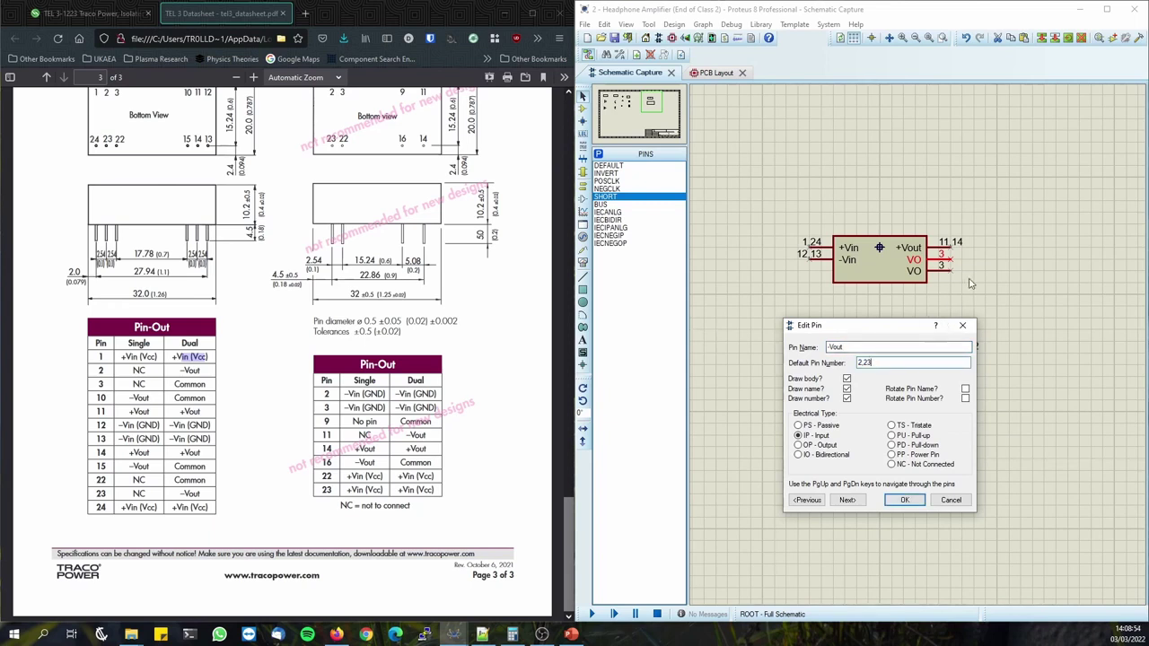
left_click(846, 500)
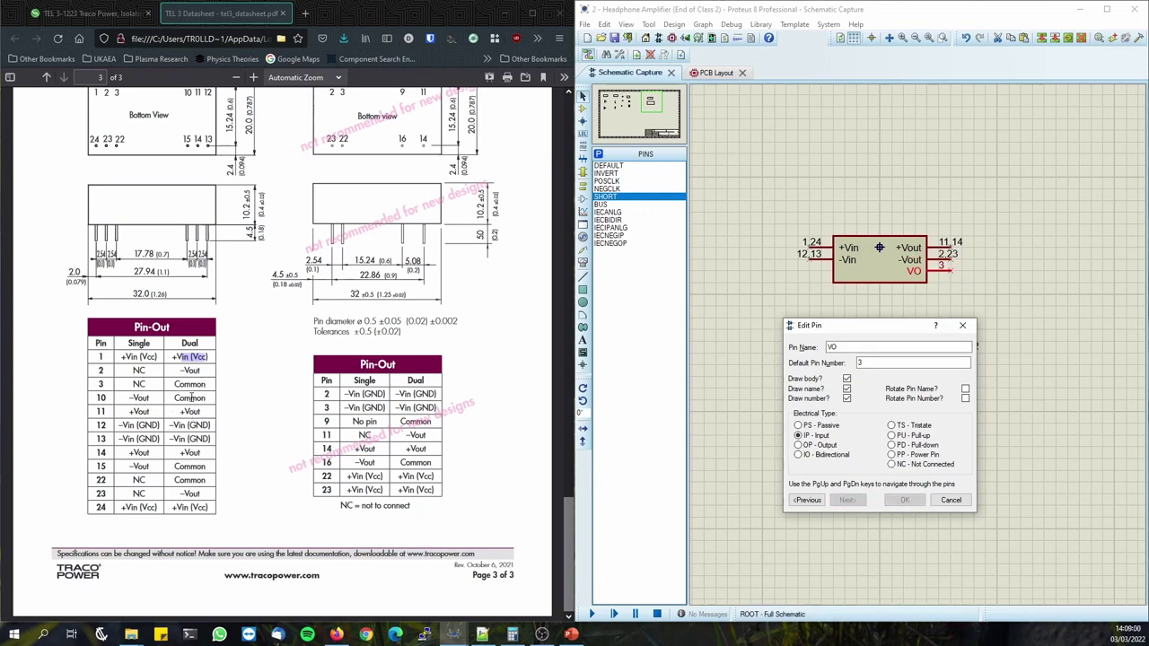
Name the lowest output pin COM and set its default pin numbers to 3,10,15,22.
left_click_drag(876, 346, 705, 322)
type("COM")
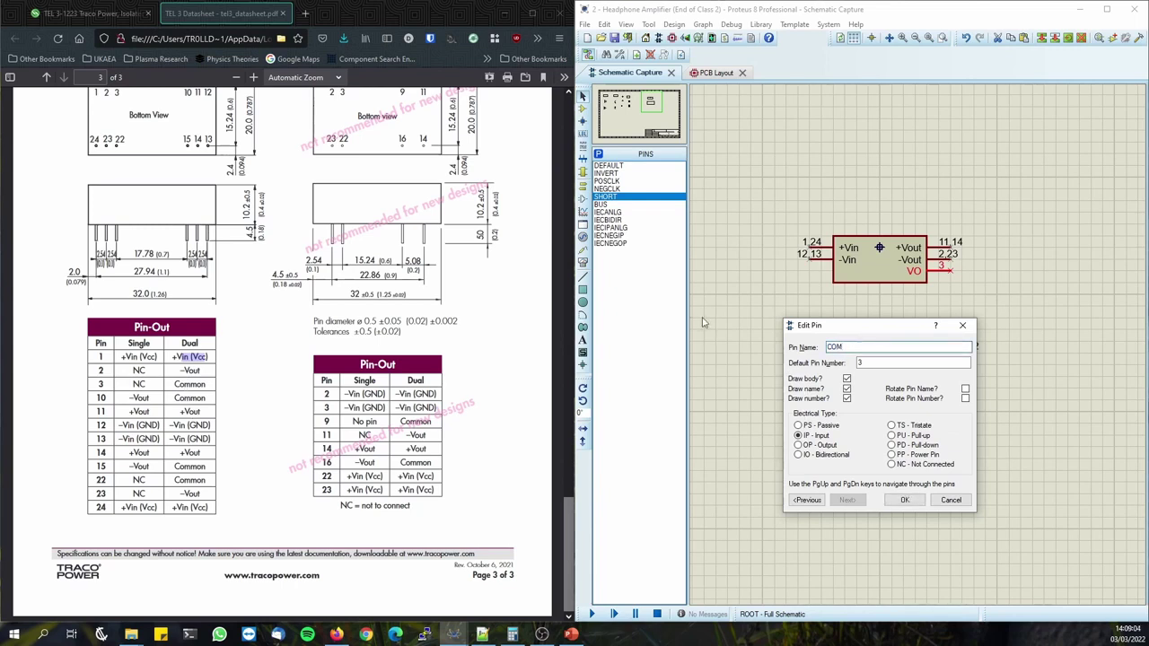
key("Tab")
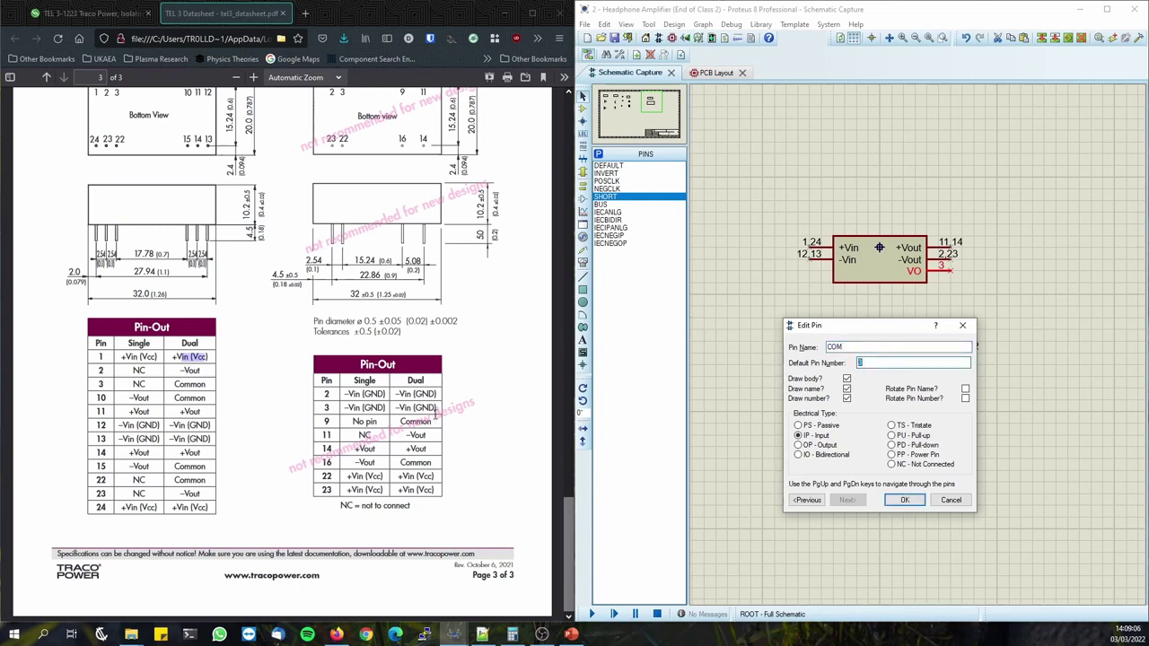
type(",10,15,22")
left_click(904, 500)
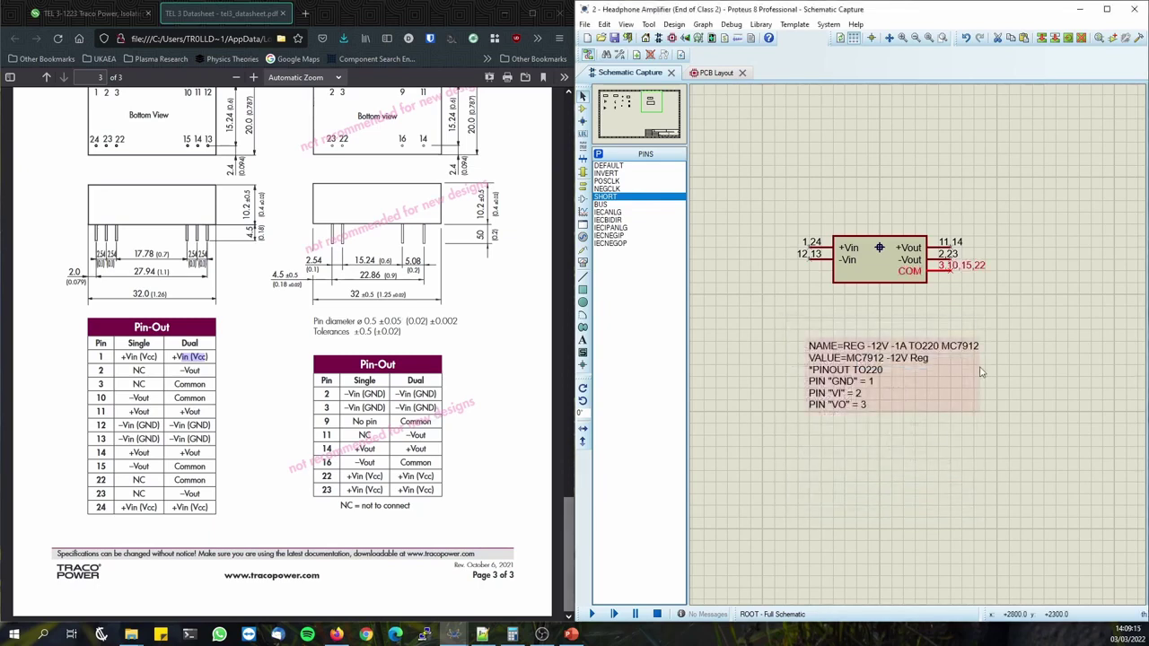
Turn off number drawing for all five symbol pins, starting from COM, so only their names are shown.
double_click(944, 278)
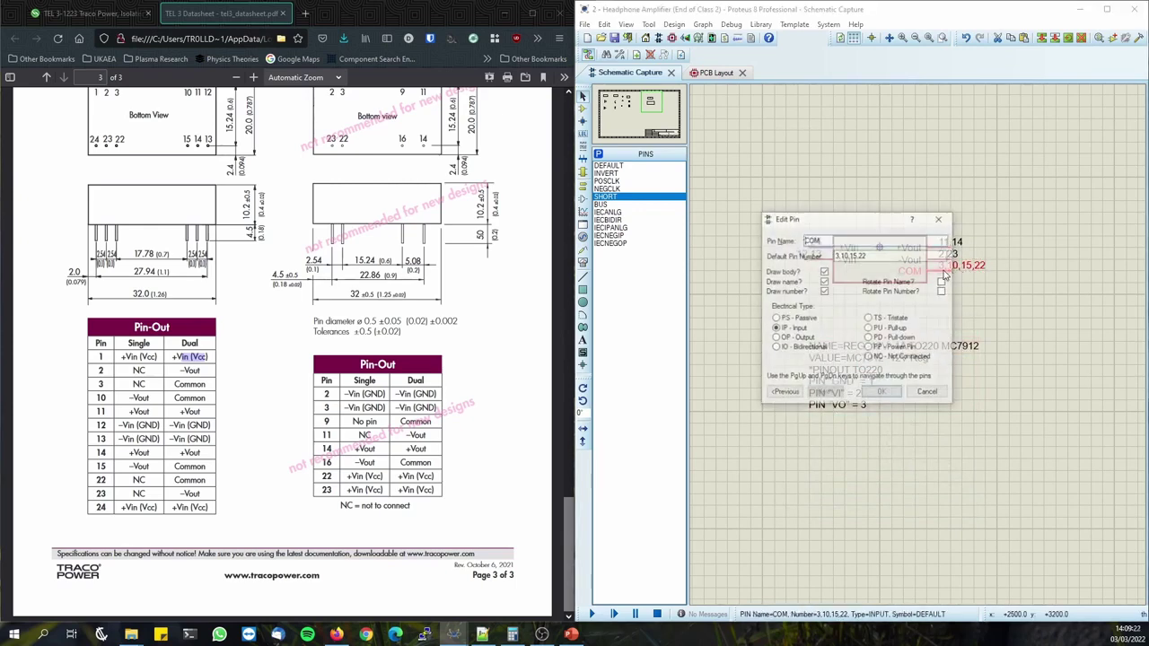
left_click_drag(863, 222, 907, 318)
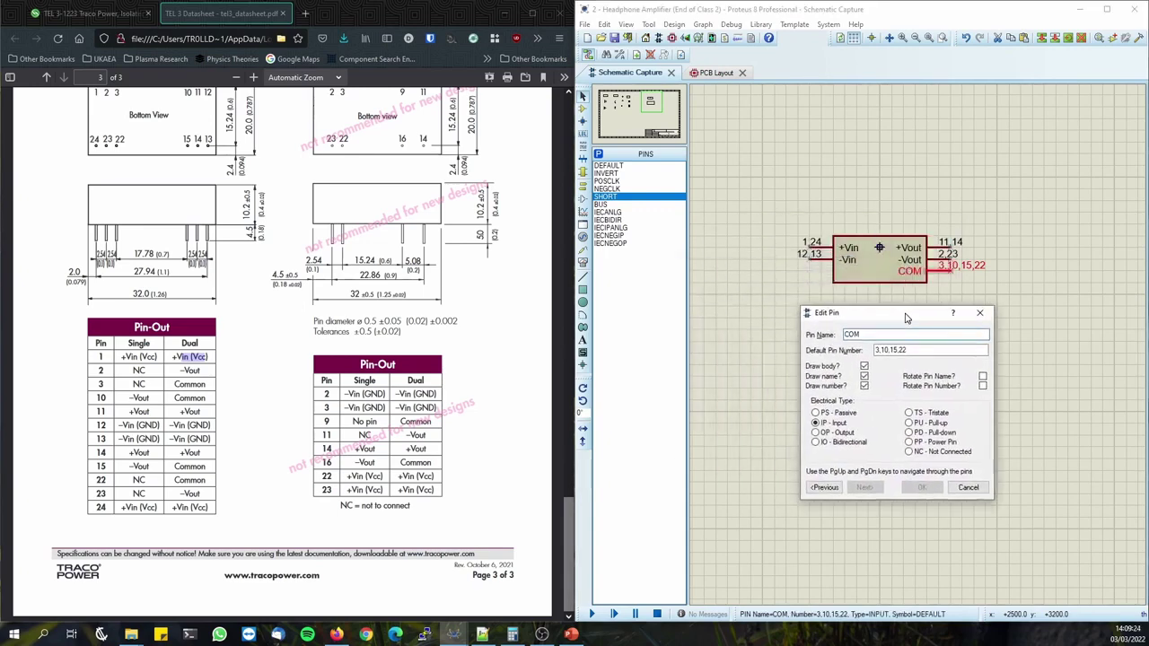
left_click(865, 388)
key("Page_Up")
left_click(866, 386)
key("Page_Up")
left_click(866, 386)
key("Page_Up")
left_click(865, 387)
key("Page_Up")
left_click(865, 386)
key("Page_Up")
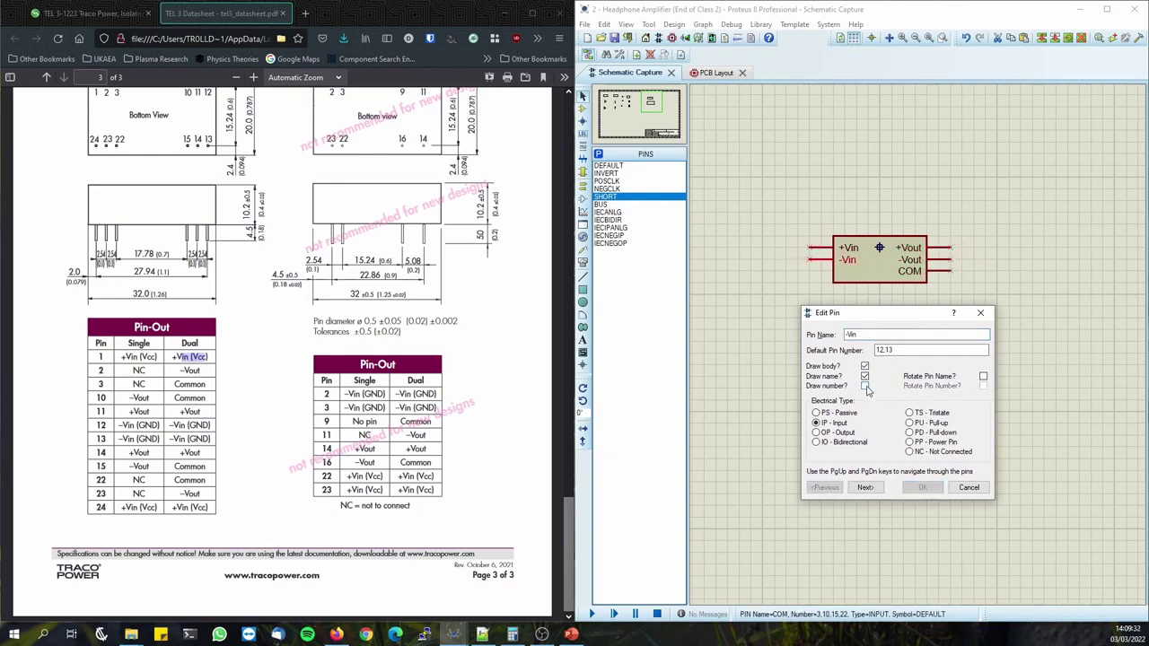
left_click(922, 489)
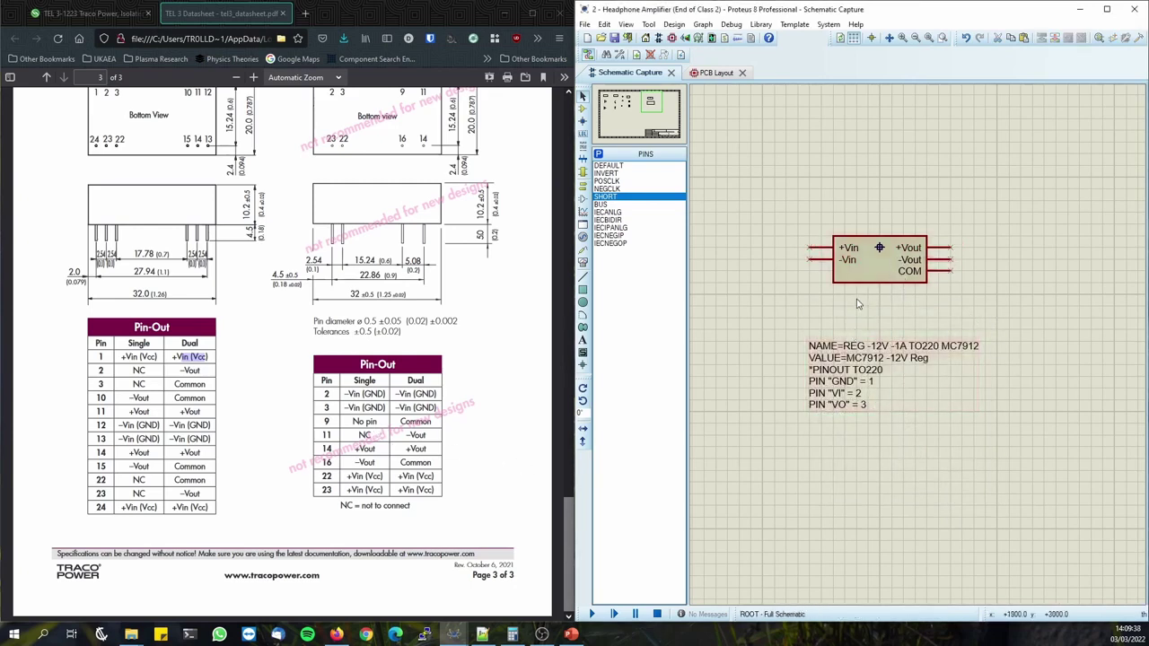
Switch to the PCB layout and check the converter's package type on the datasheet's first page.
left_click_drag(774, 199, 997, 317)
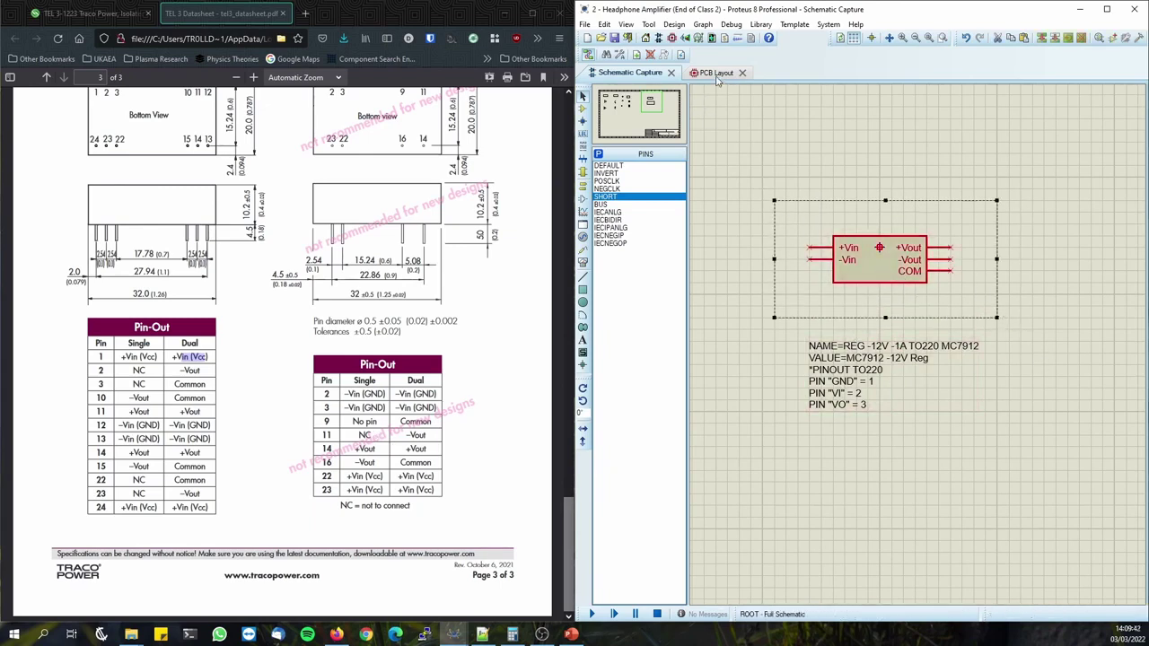
left_click(715, 74)
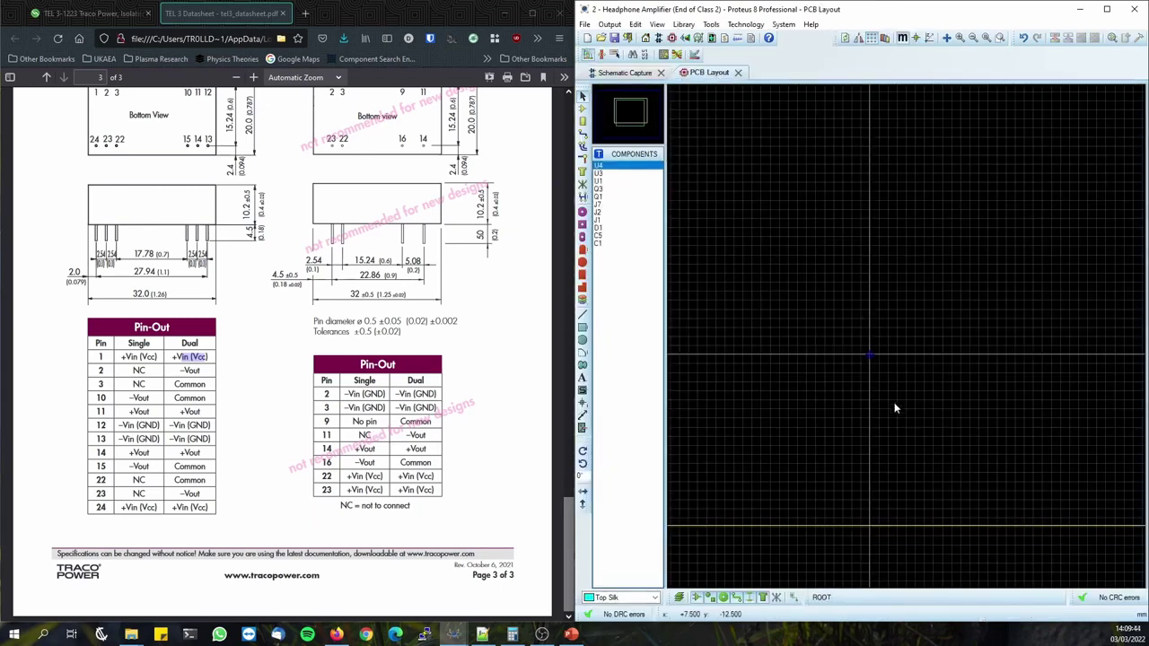
scroll(905, 336, "up", 1)
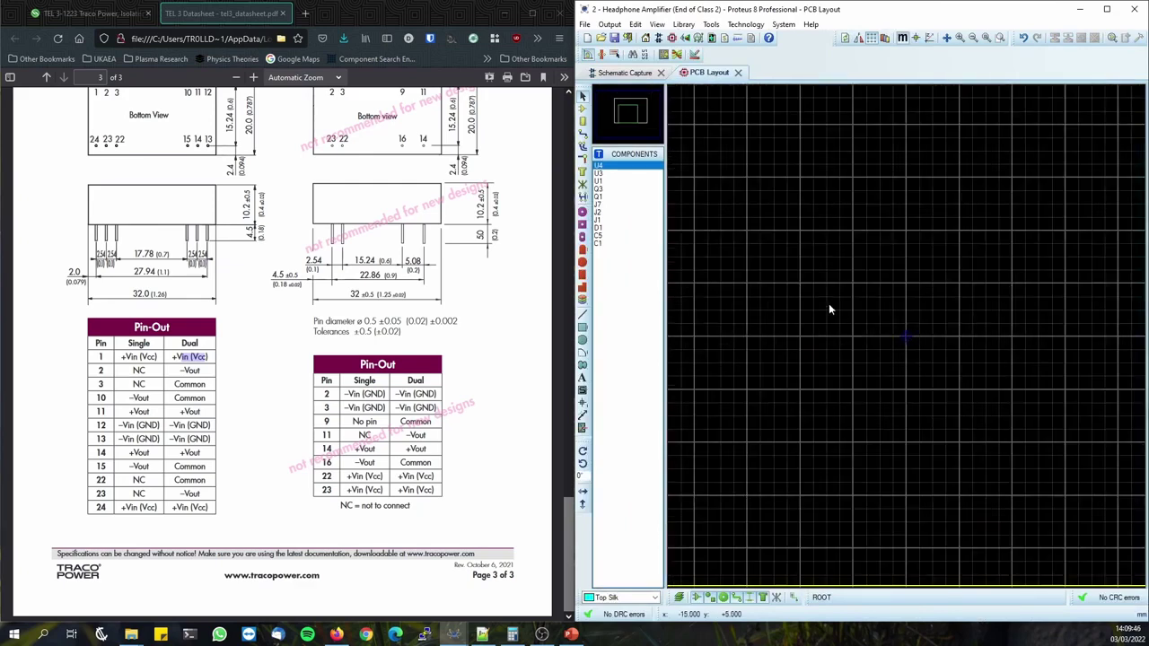
left_click_drag(569, 548, 562, 101)
left_click_drag(70, 270, 83, 270)
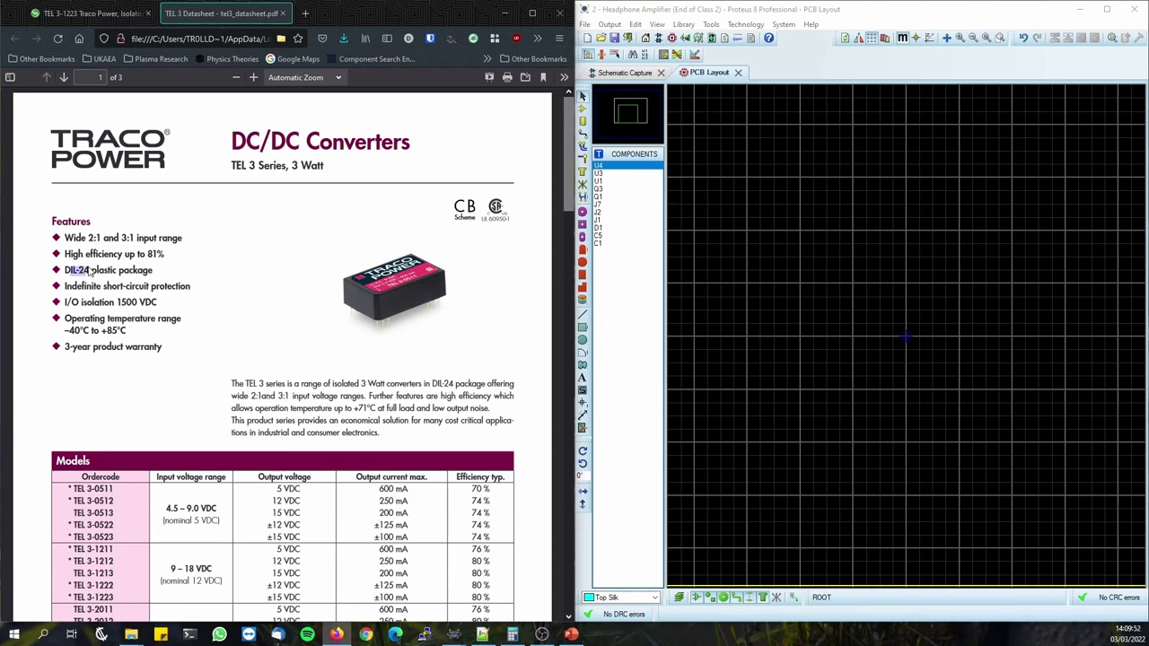
Return to the outline dimensions on the datasheet's page 3 and enlarge the standard pinout drawing.
left_click_drag(569, 176, 524, 565)
scroll(525, 552, "up", 2)
scroll(526, 542, "down", 1)
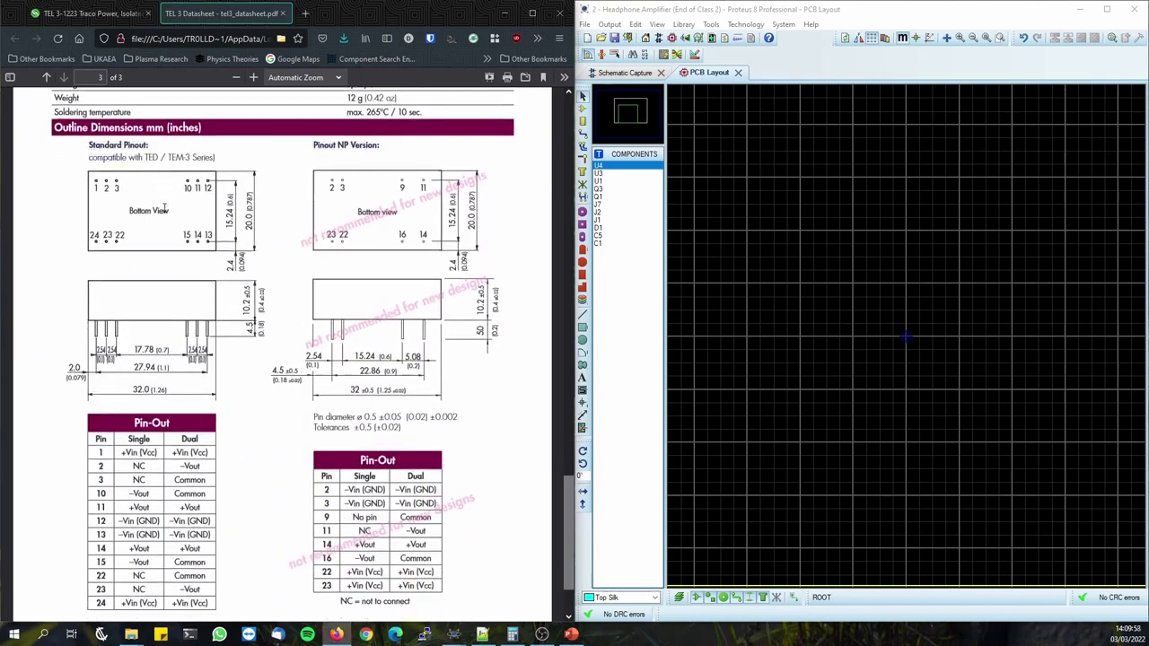
scroll(166, 211, "up", 3, "ctrl")
scroll(228, 228, "up", 1)
scroll(264, 226, "right", 1)
scroll(277, 225, "left", 2)
scroll(288, 225, "down", 1)
Search the package library for dil24 and place the DIL24 package of 0.6in width on the board layout.
left_click(581, 121)
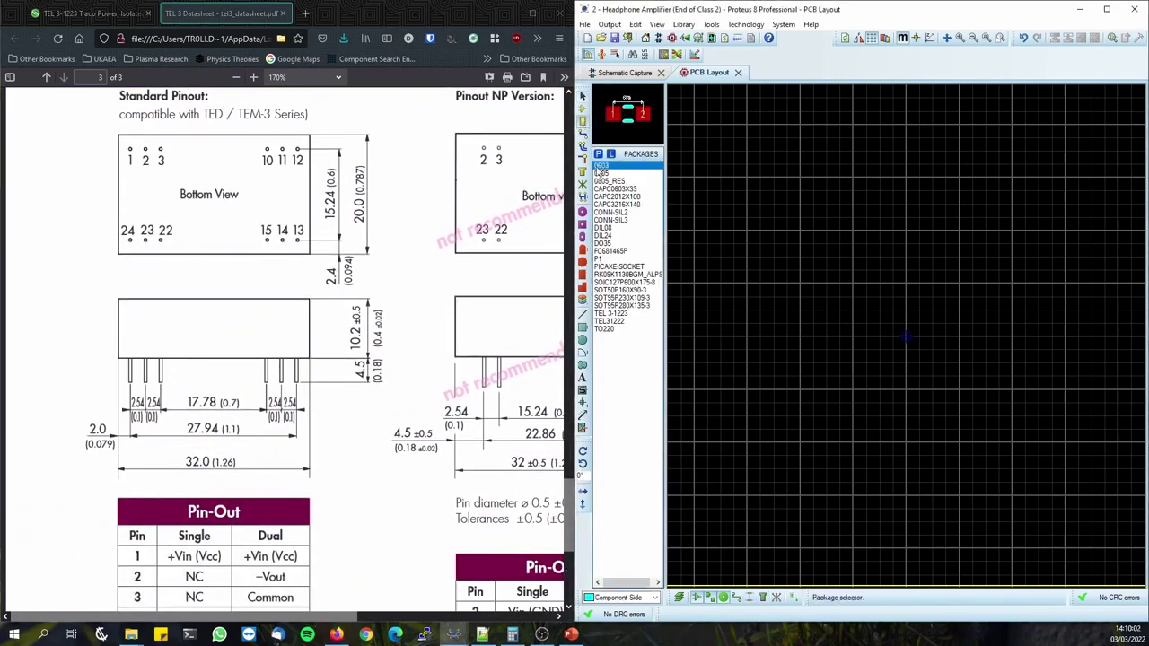
key("p")
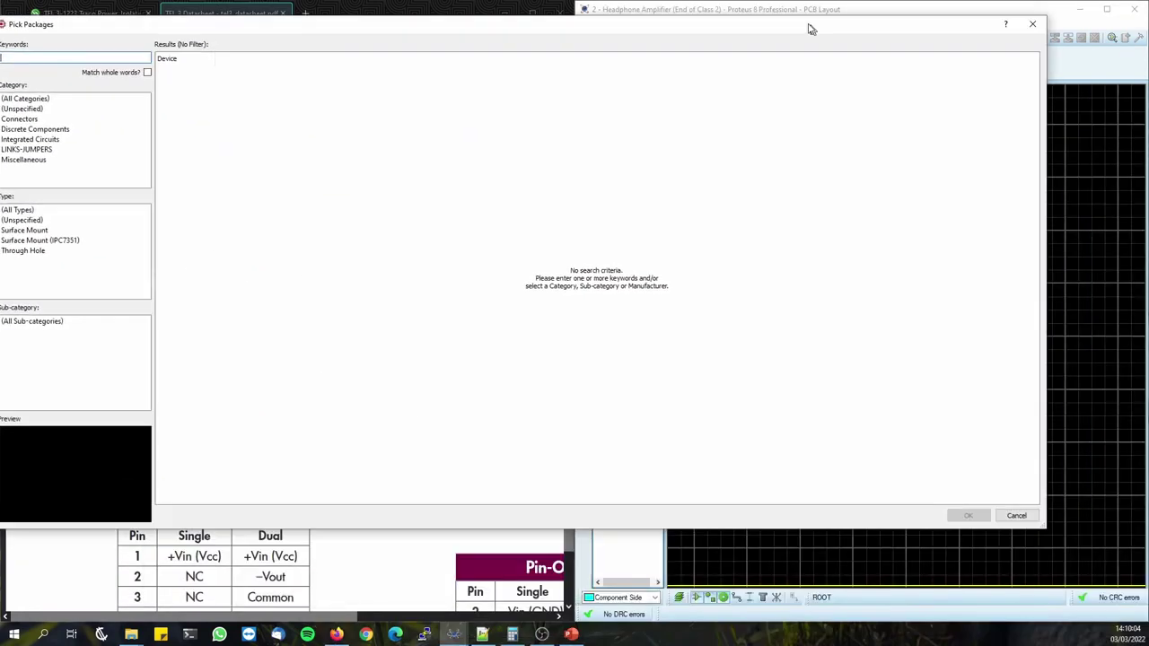
type("dil24")
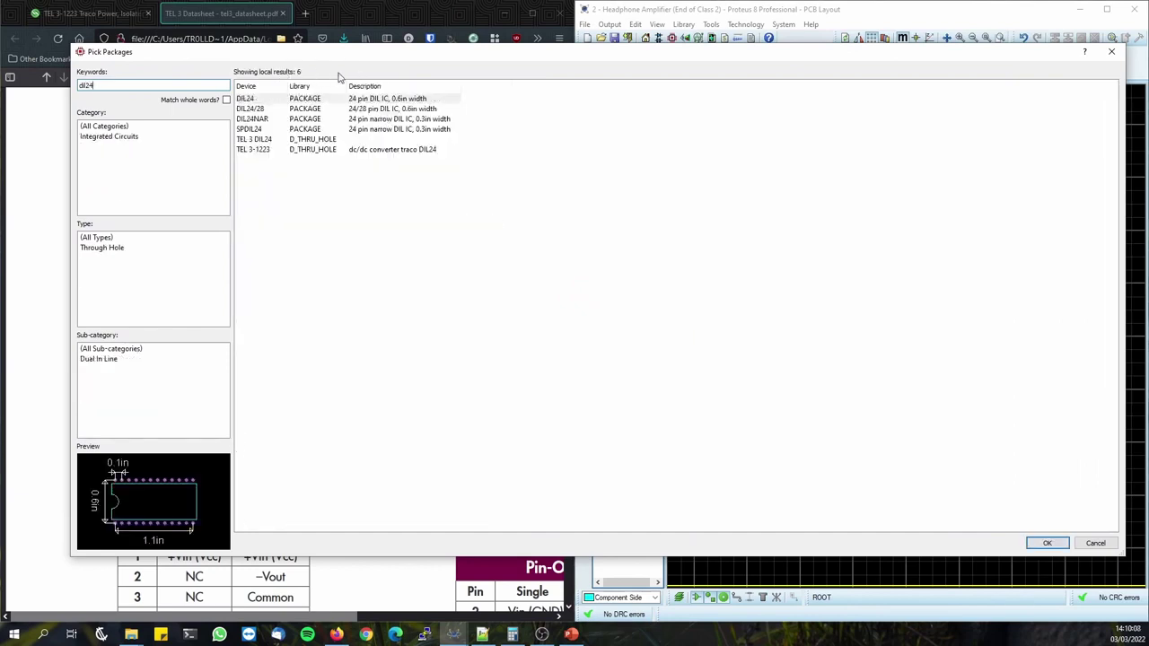
left_click(271, 100)
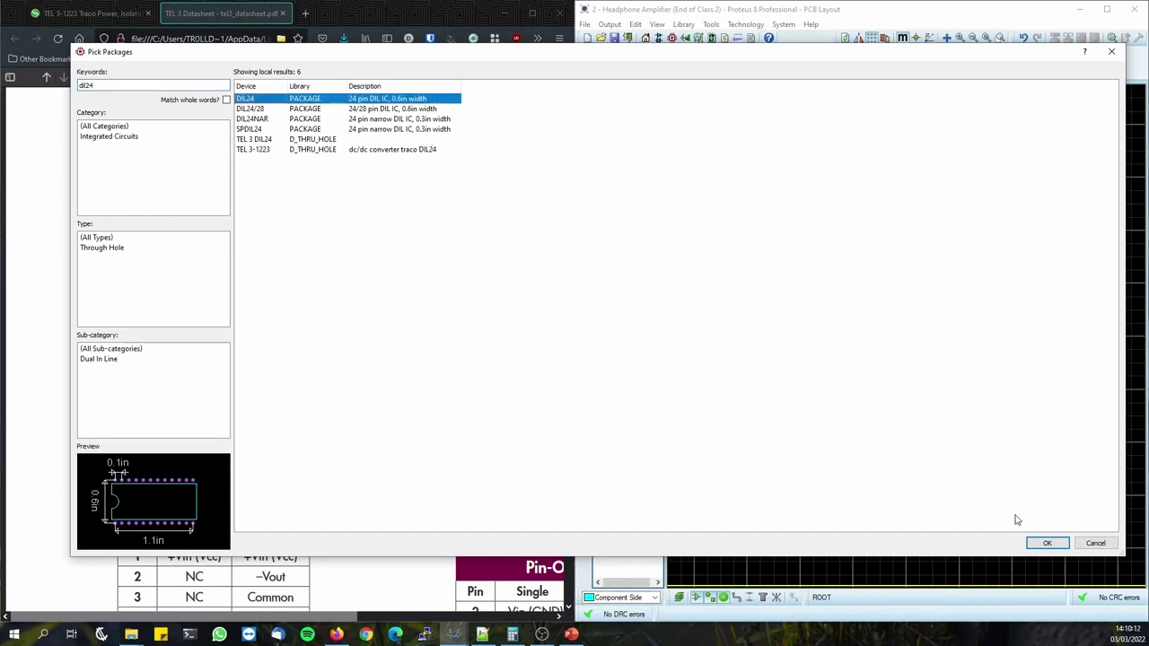
left_click(1047, 543)
left_click(872, 334)
scroll(995, 347, "up", 1)
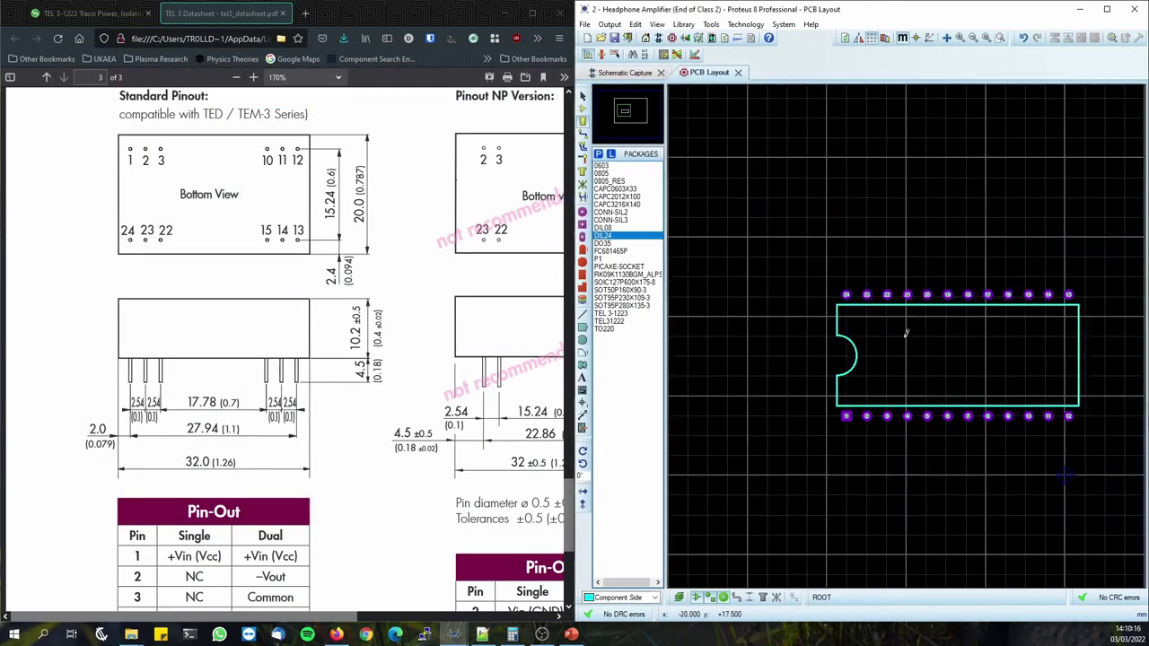
scroll(907, 332, "up", 3)
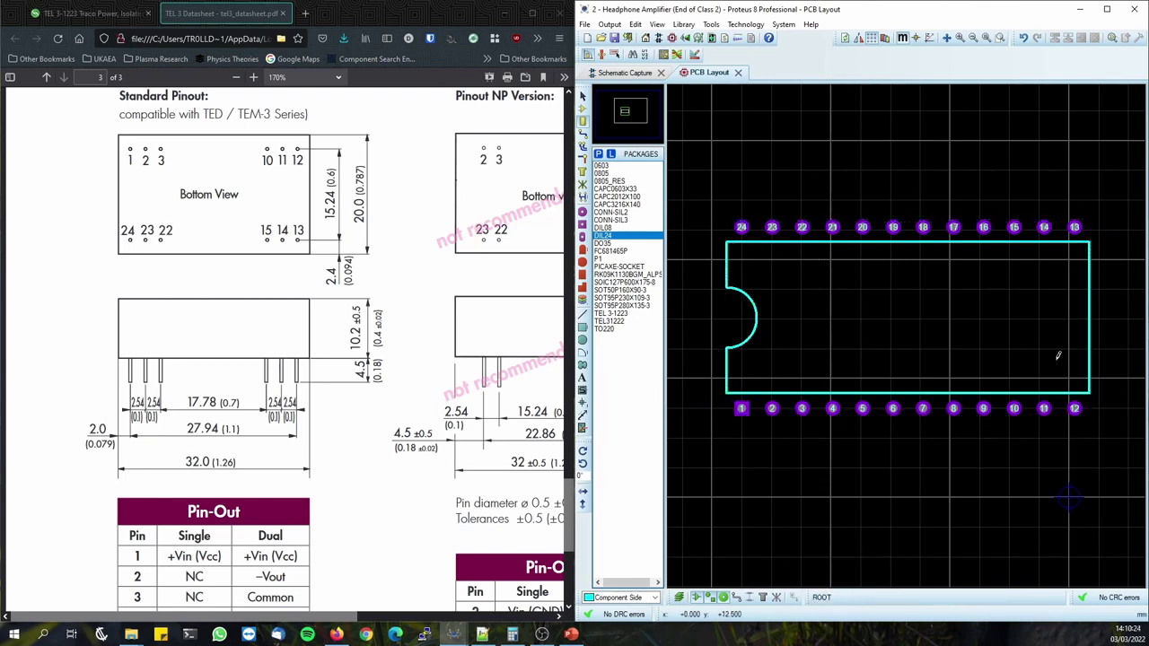
Select the whole placed DIL24 package and decompose it into its individual pads, silkscreen graphics and text script.
left_click(583, 96)
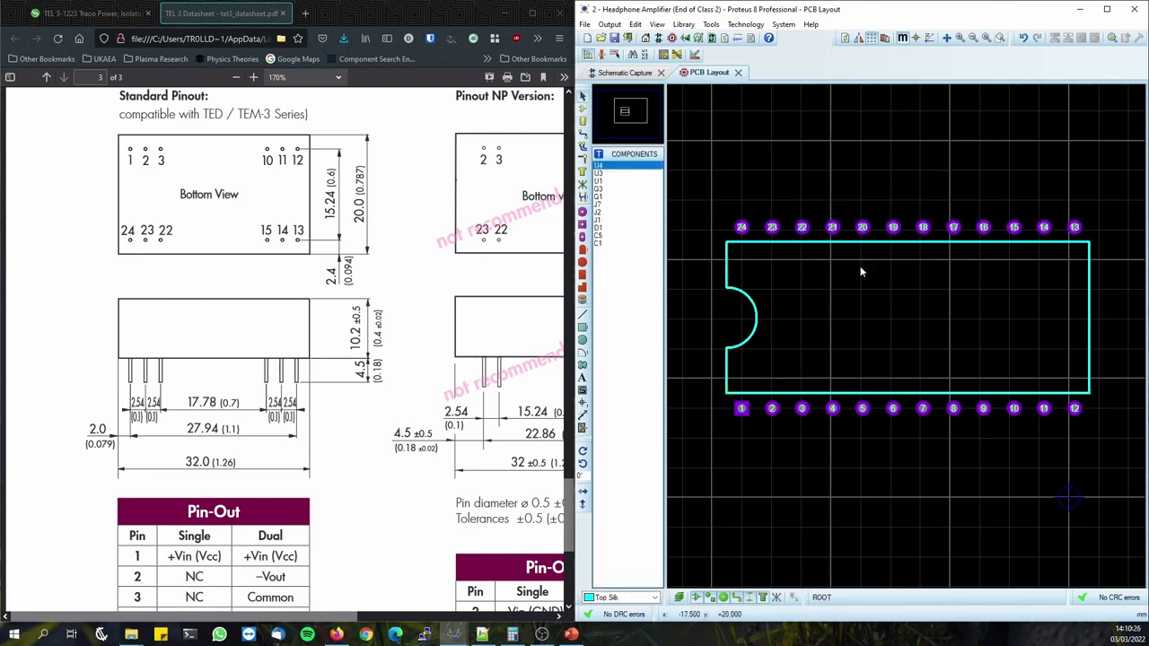
left_click_drag(711, 169, 1134, 470)
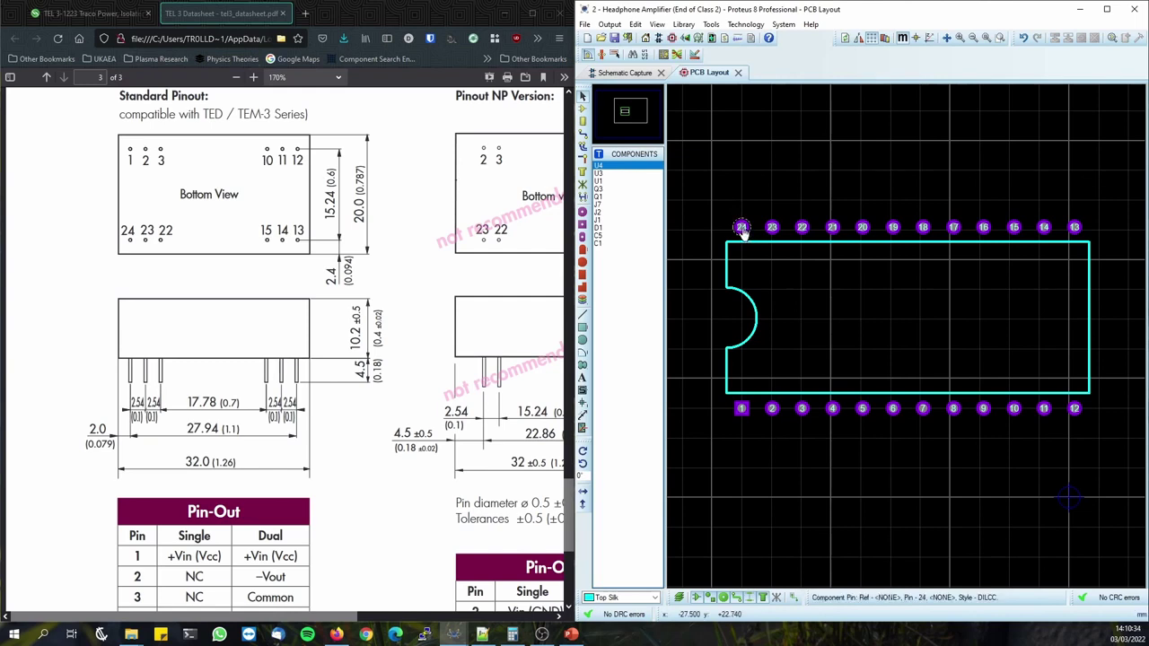
left_click(582, 120)
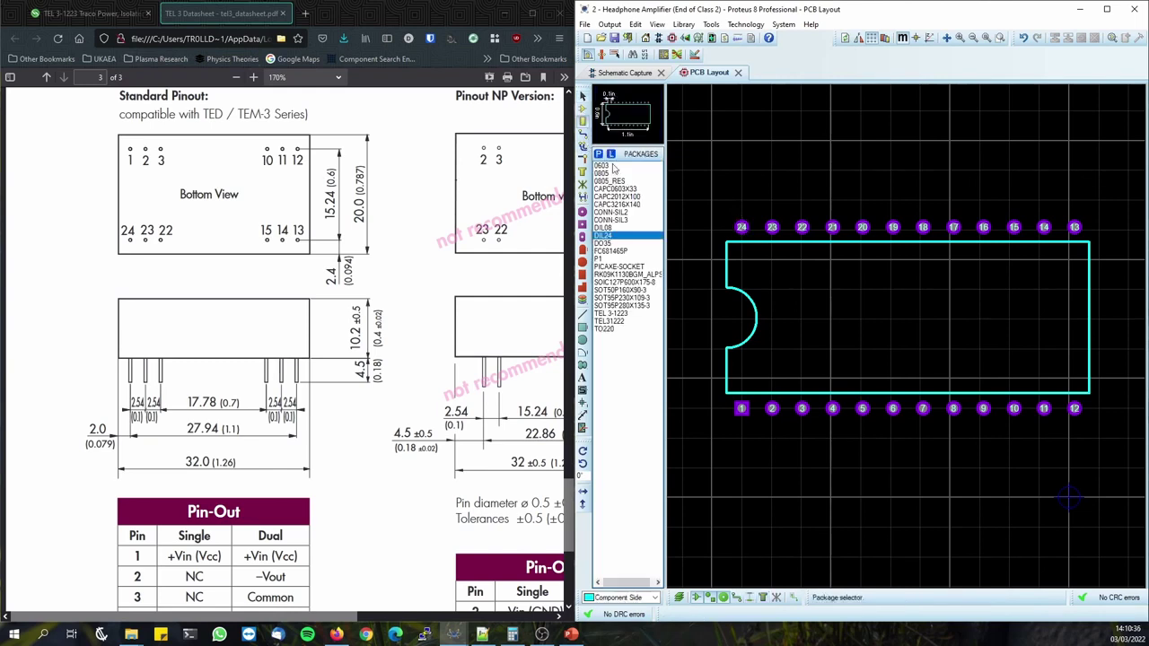
left_click(582, 108)
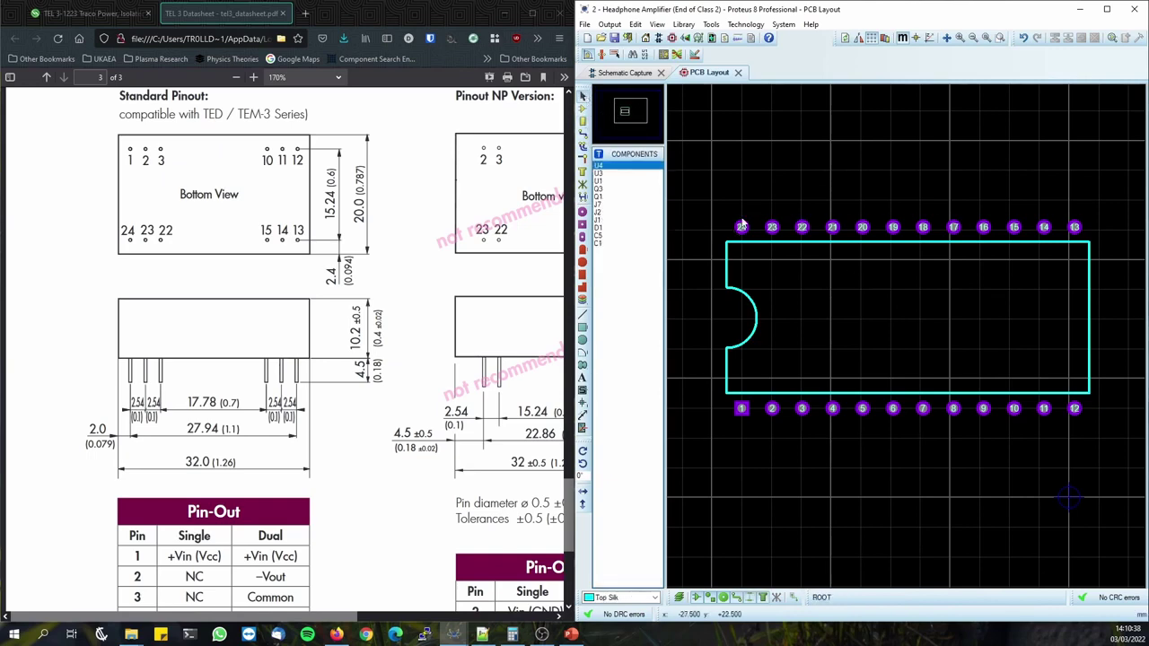
right_click(741, 230)
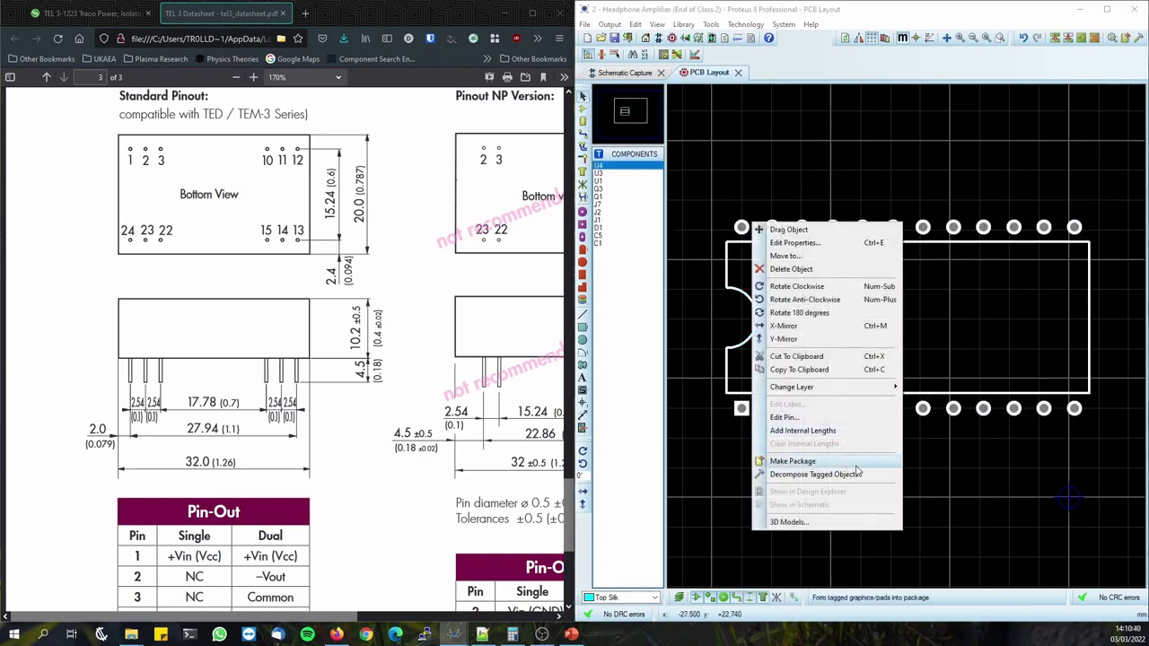
left_click(811, 476)
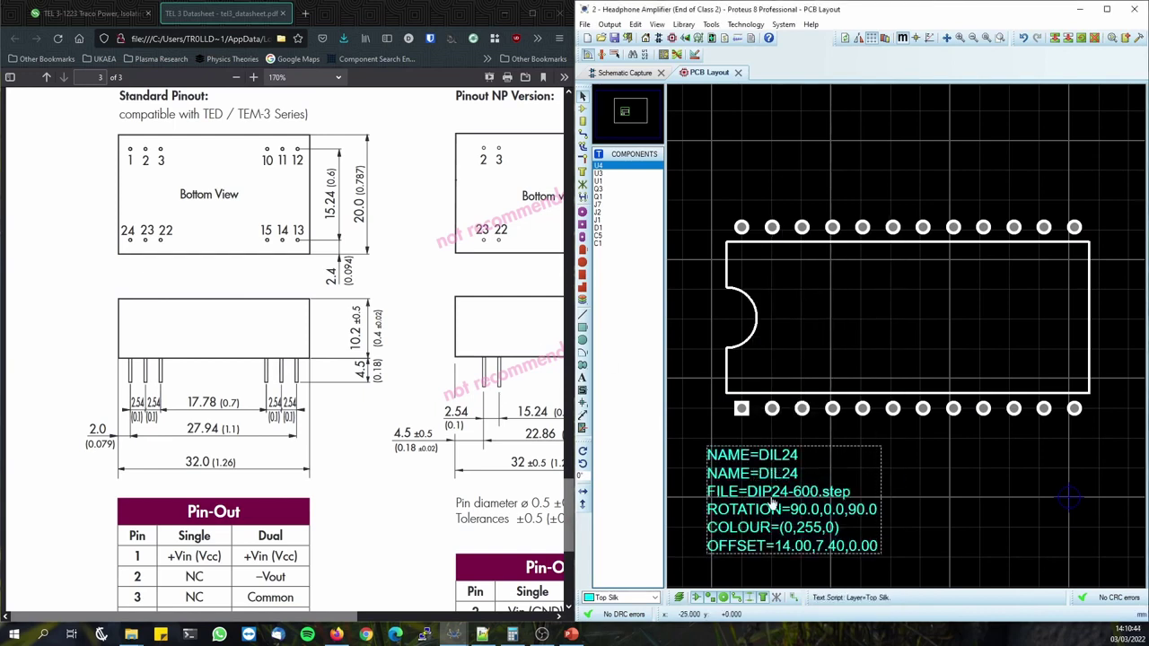
left_click(949, 469)
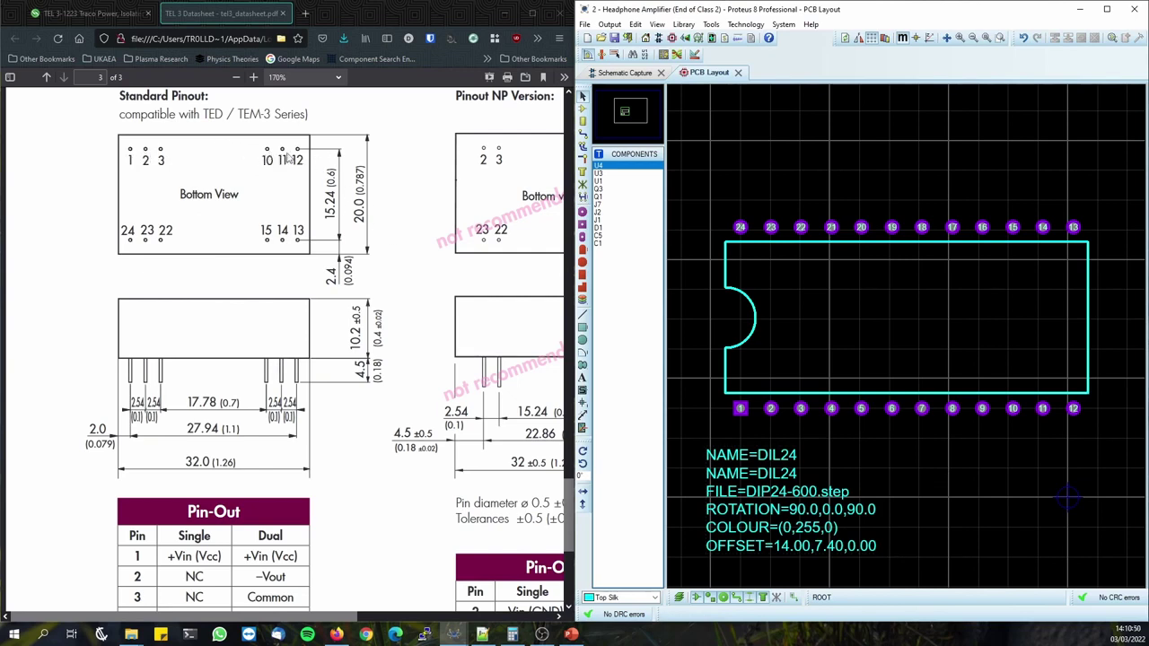
Delete the unused middle pads 4 to 9 and 16 to 21 from the decomposed package.
left_click_drag(818, 194, 992, 473)
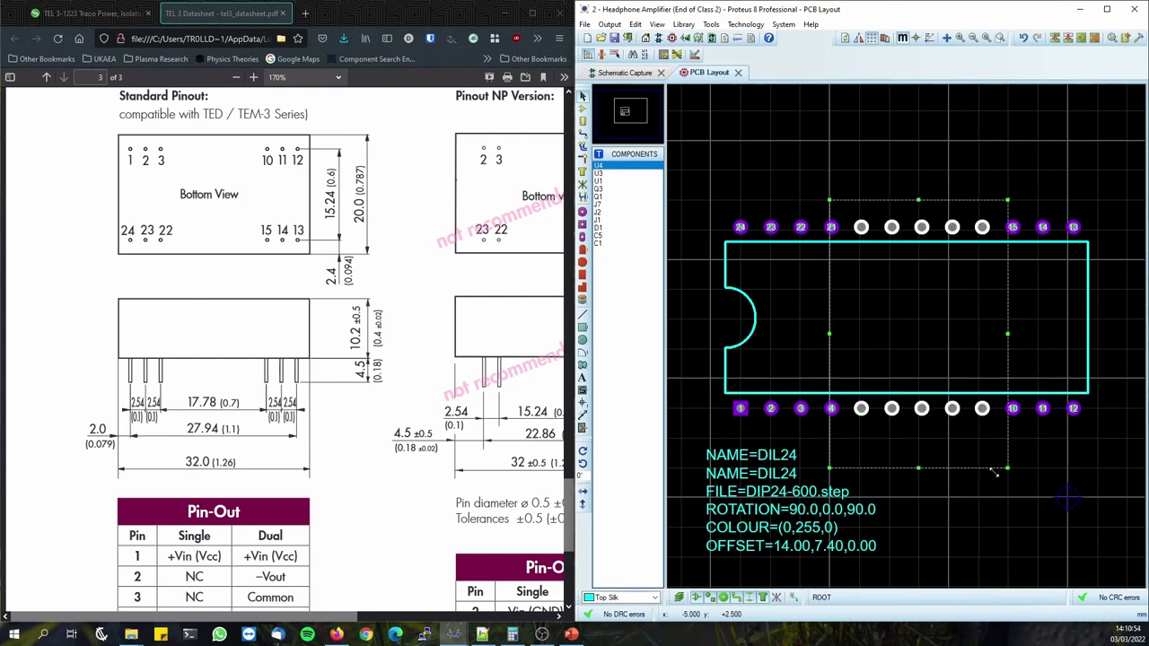
key("Delete")
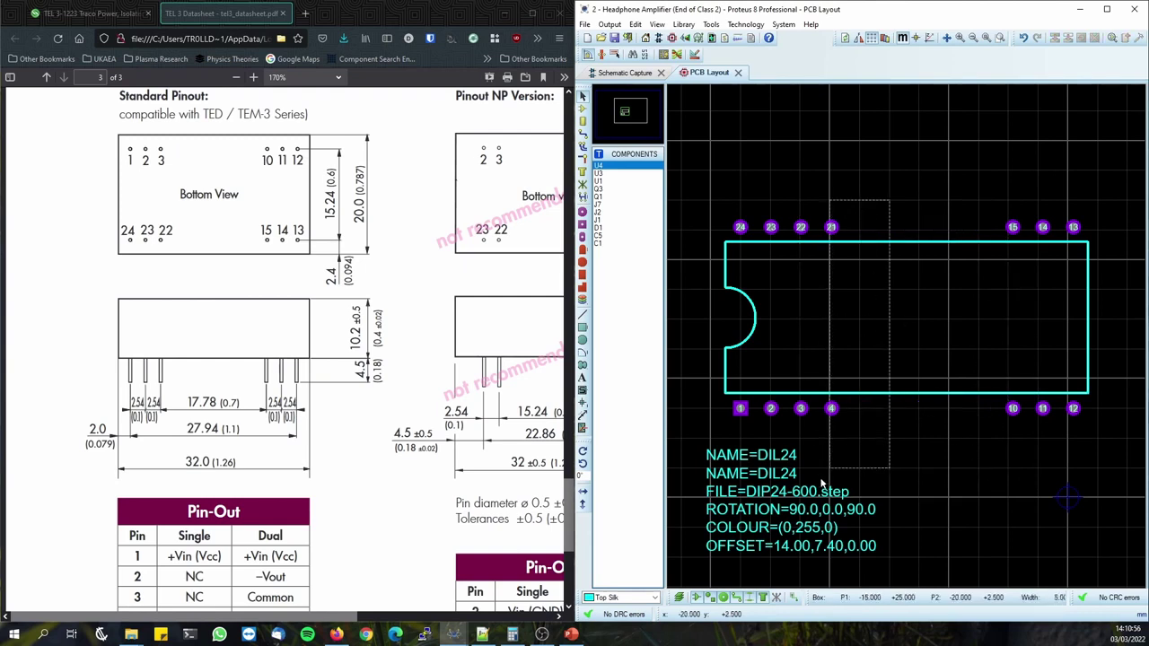
left_click_drag(859, 199, 800, 469)
key("Delete")
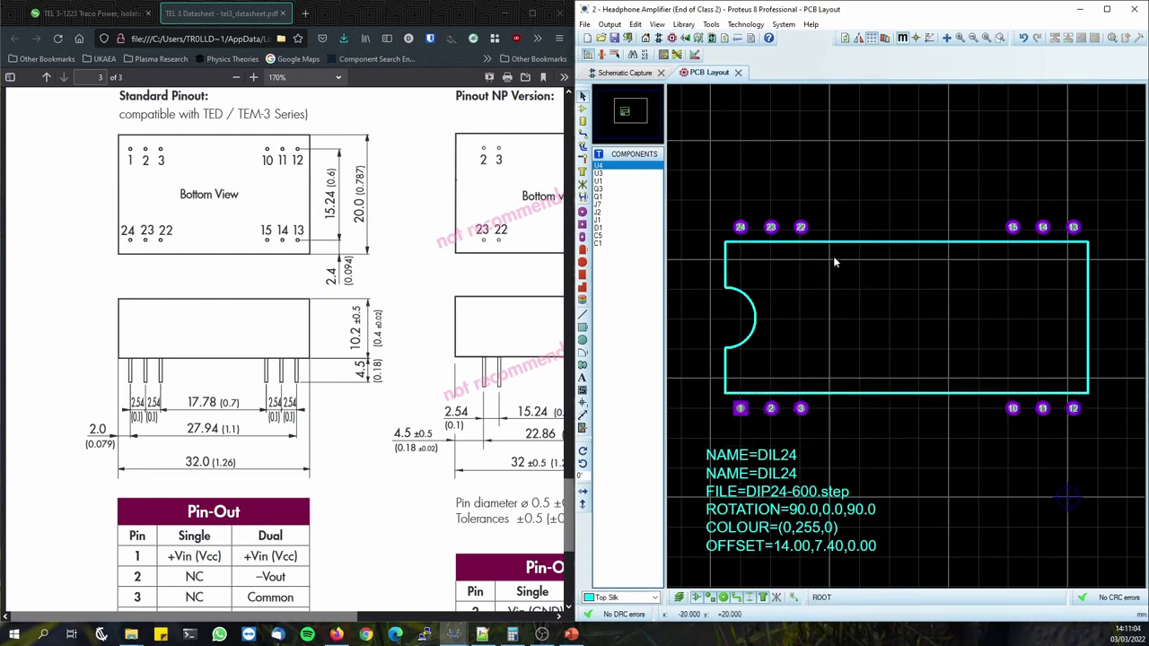
Compare the remaining pads with the datasheet's bottom-view pin arrangement, row spacing and pin pitch.
scroll(901, 412, "down", 2)
left_click_drag(736, 208, 1095, 536)
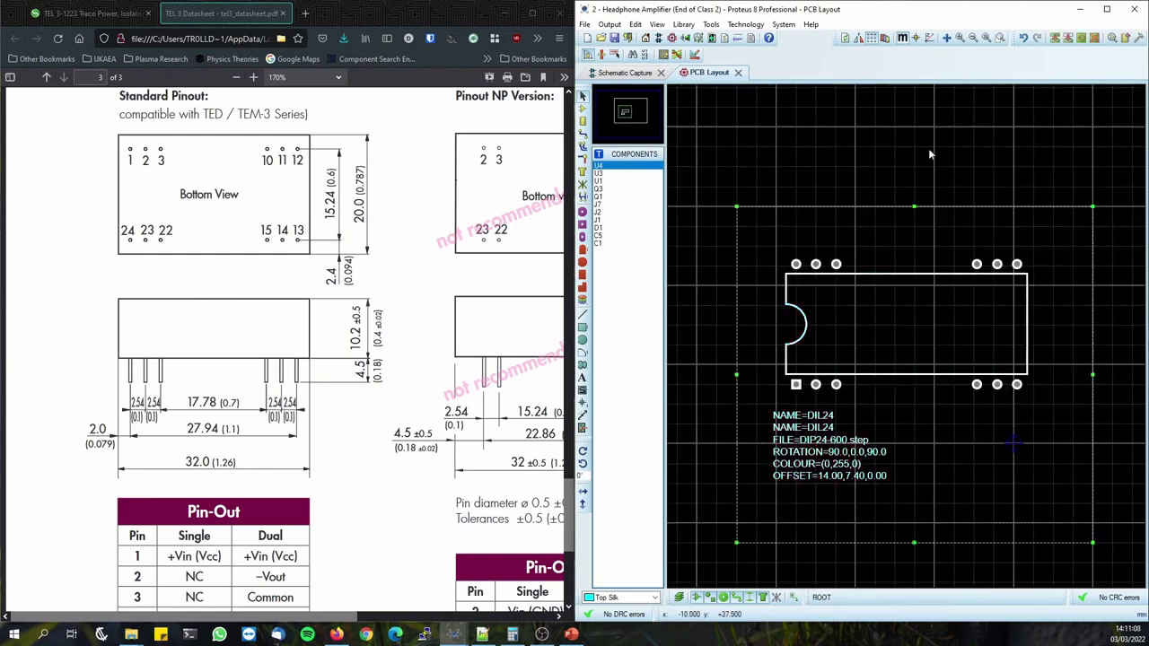
scroll(212, 120, "up", 1)
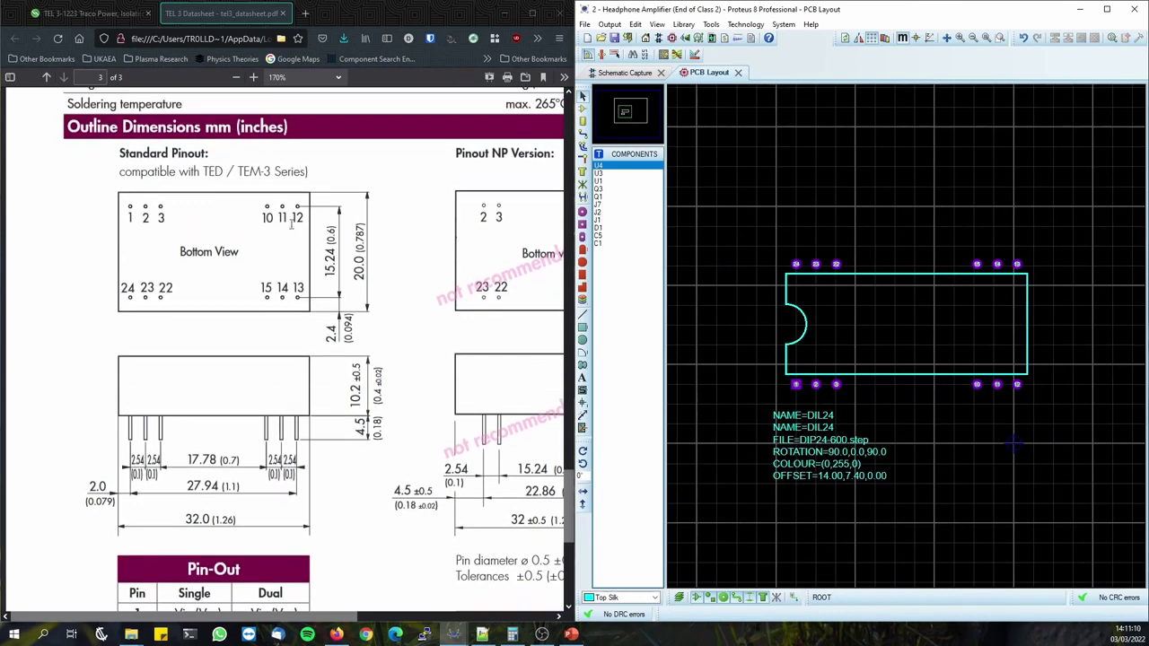
left_click_drag(187, 252, 239, 258)
left_click(218, 252)
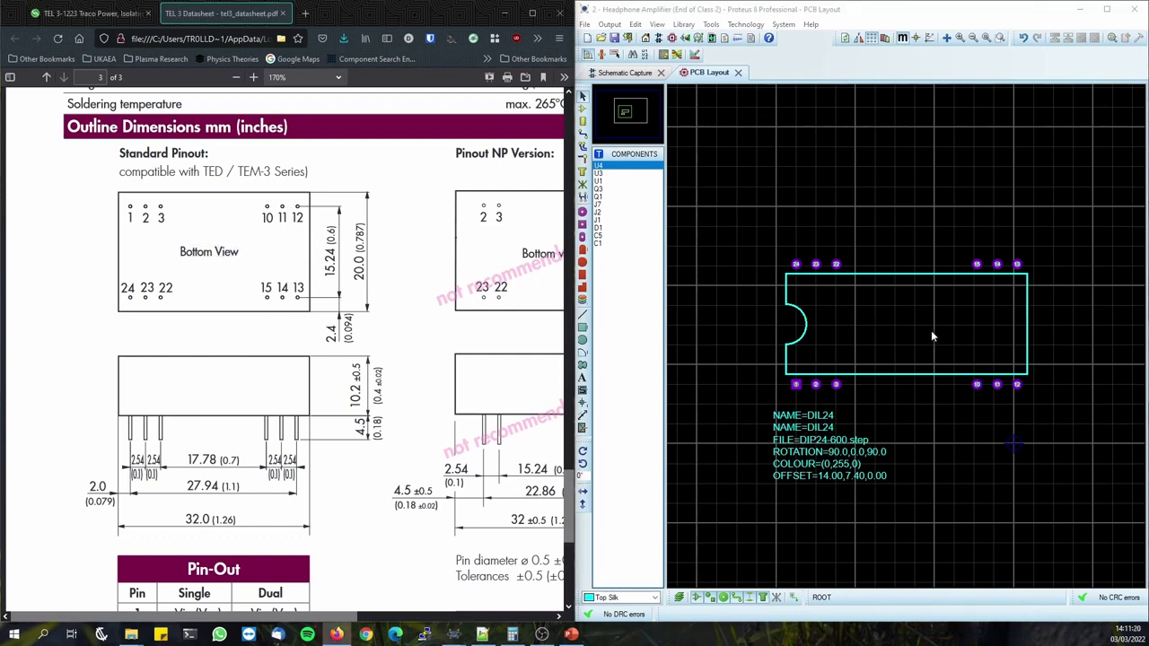
scroll(907, 329, "up", 1)
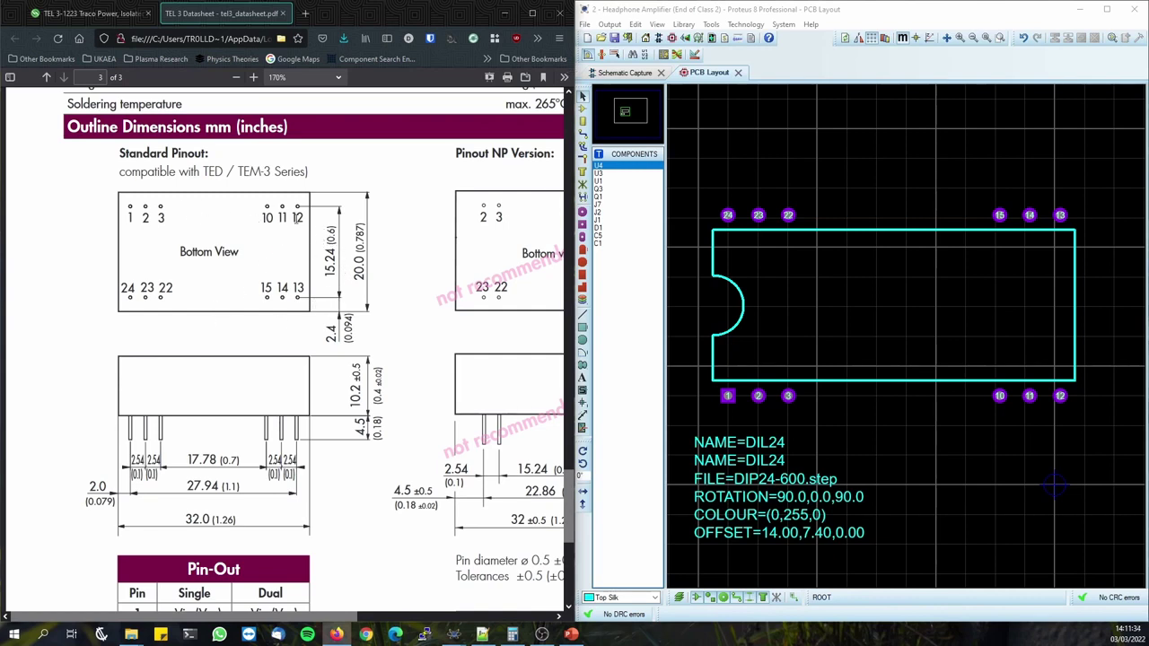
left_click_drag(332, 269, 332, 229)
double_click(288, 459)
left_click(288, 472)
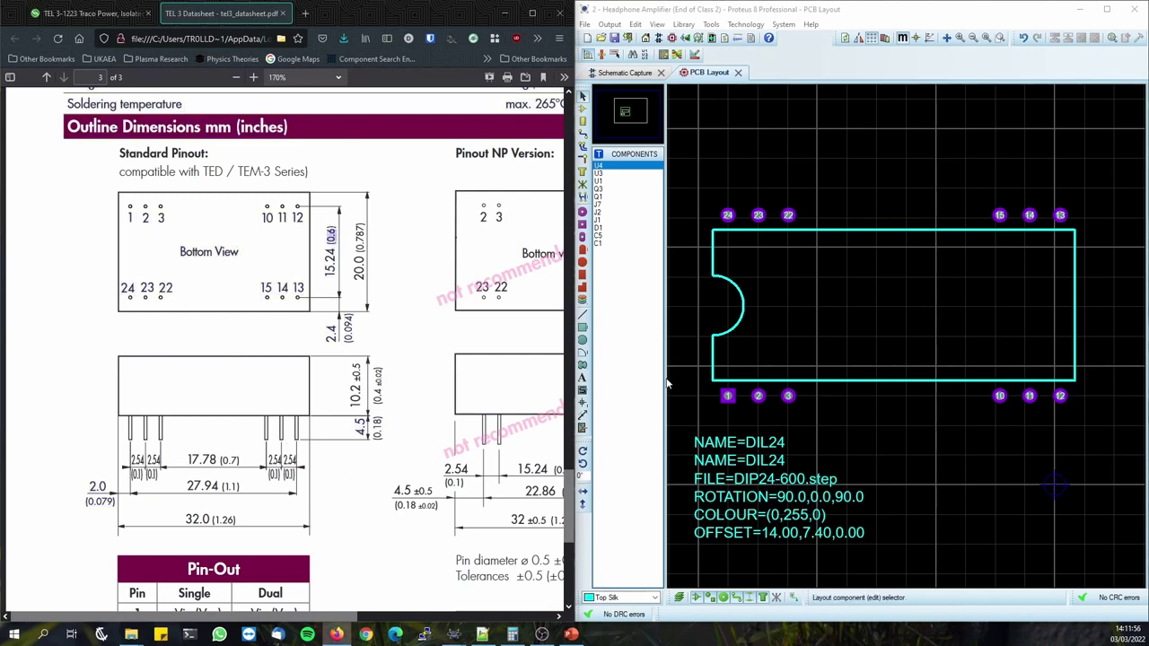
left_click(884, 197)
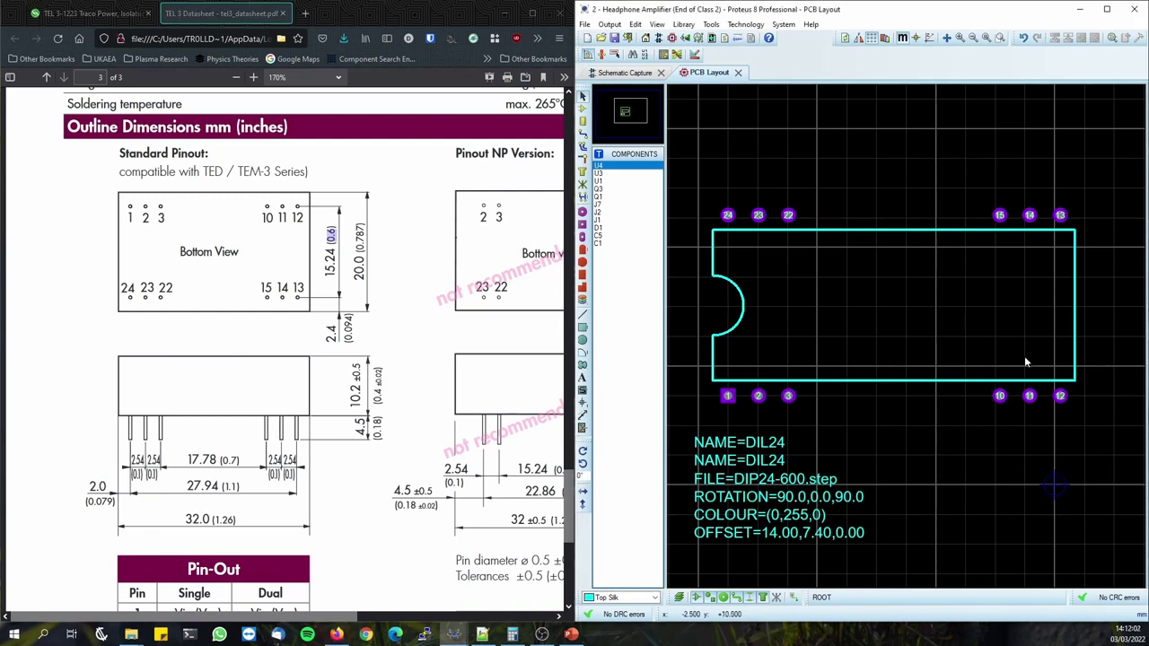
Enlarge the layout window, change its units from millimetres to thou, and measure the spacing between pads 1 and 2 with a 2D line.
double_click(981, 9)
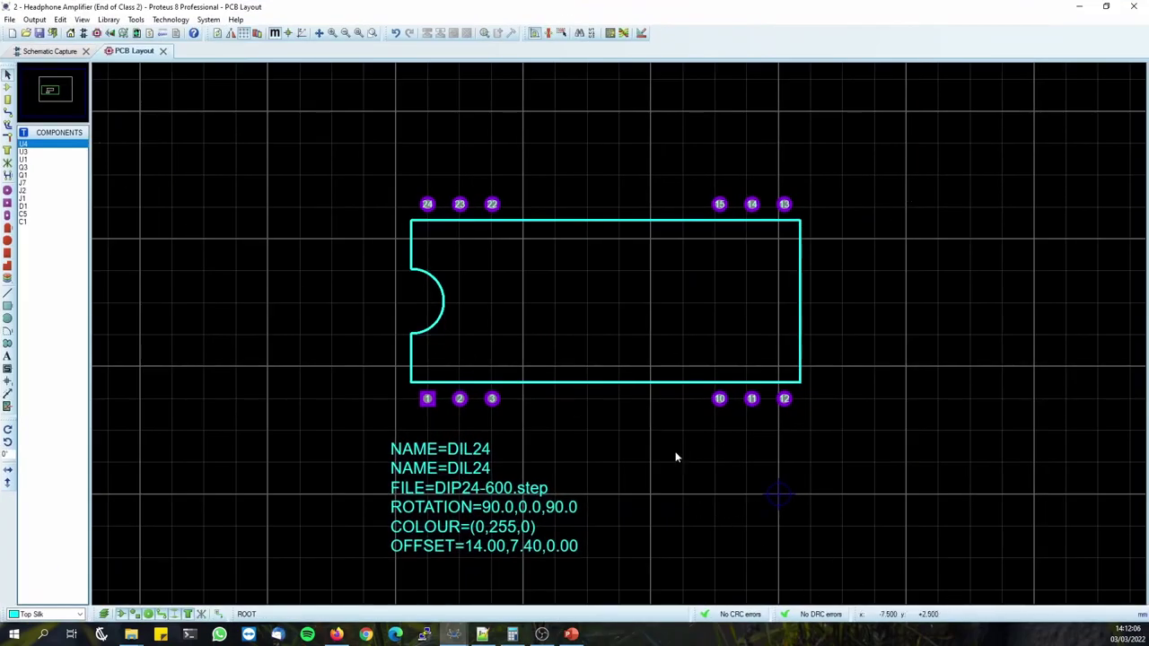
left_click(7, 293)
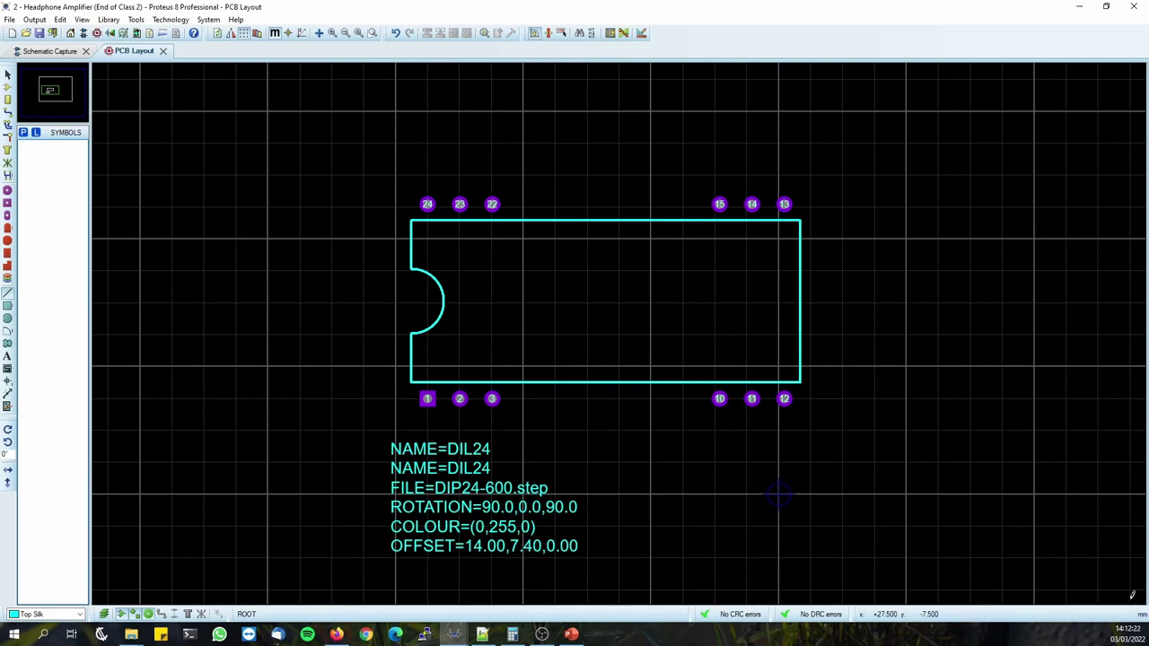
key("m")
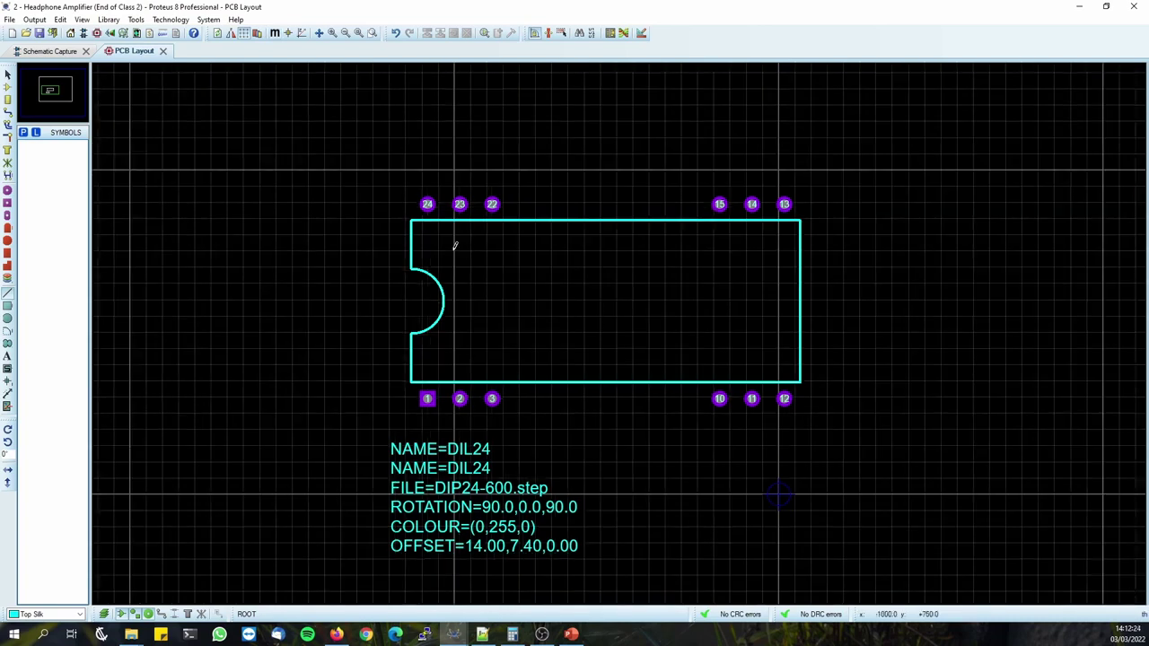
left_click(427, 398)
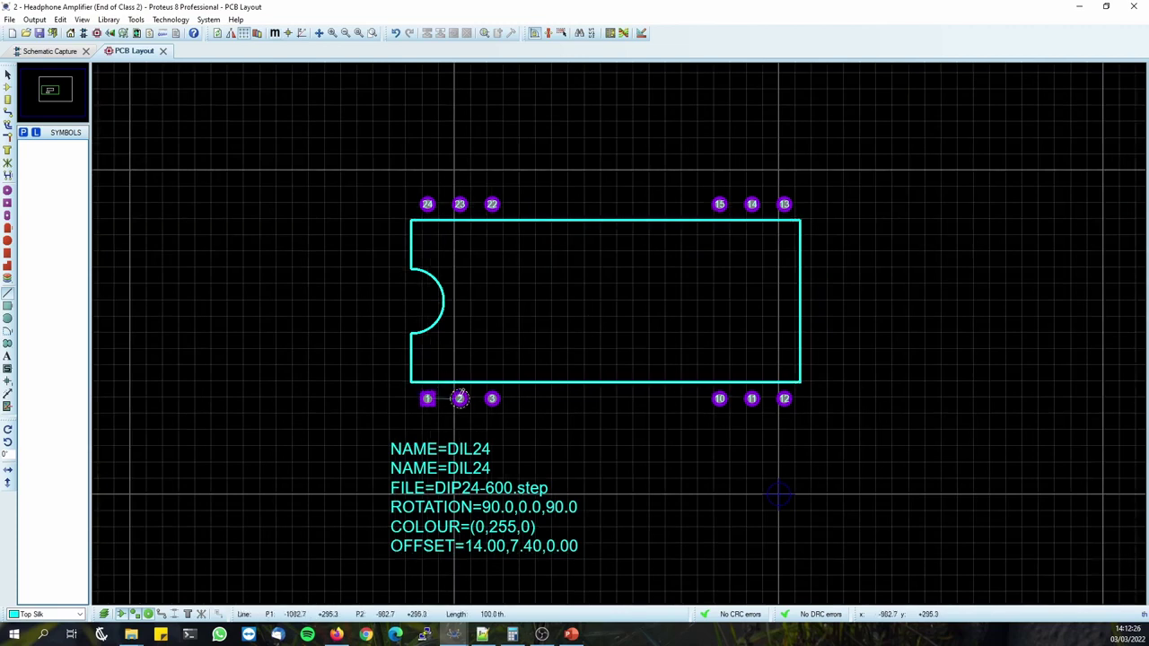
scroll(458, 397, "up", 3)
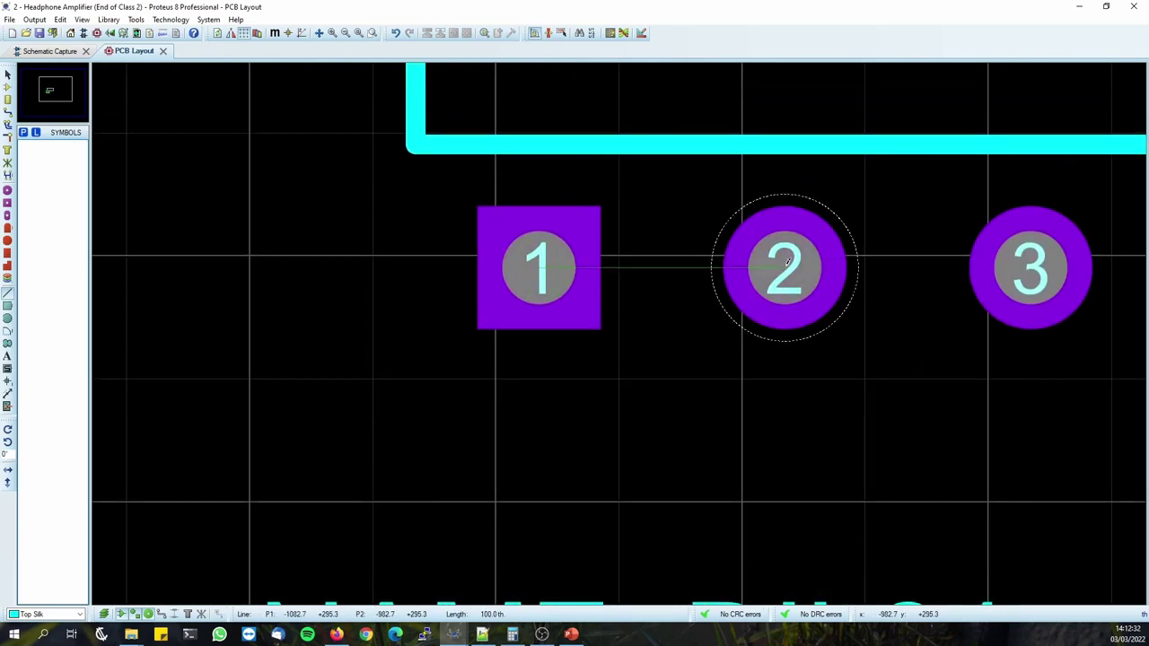
key("Escape")
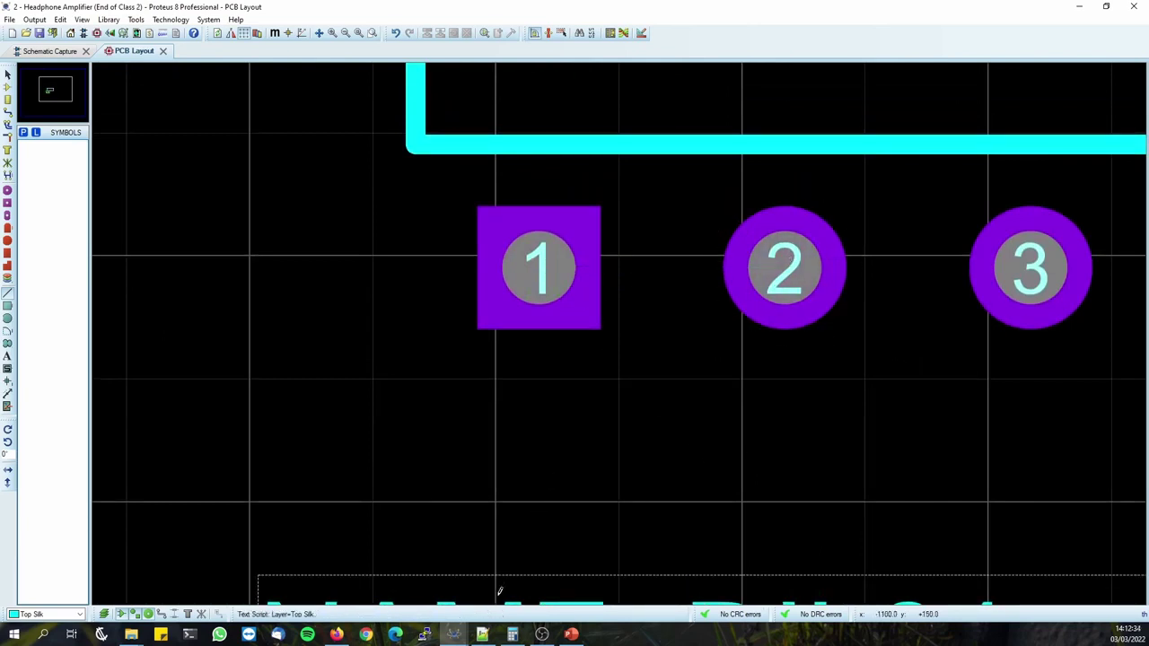
left_click(539, 267)
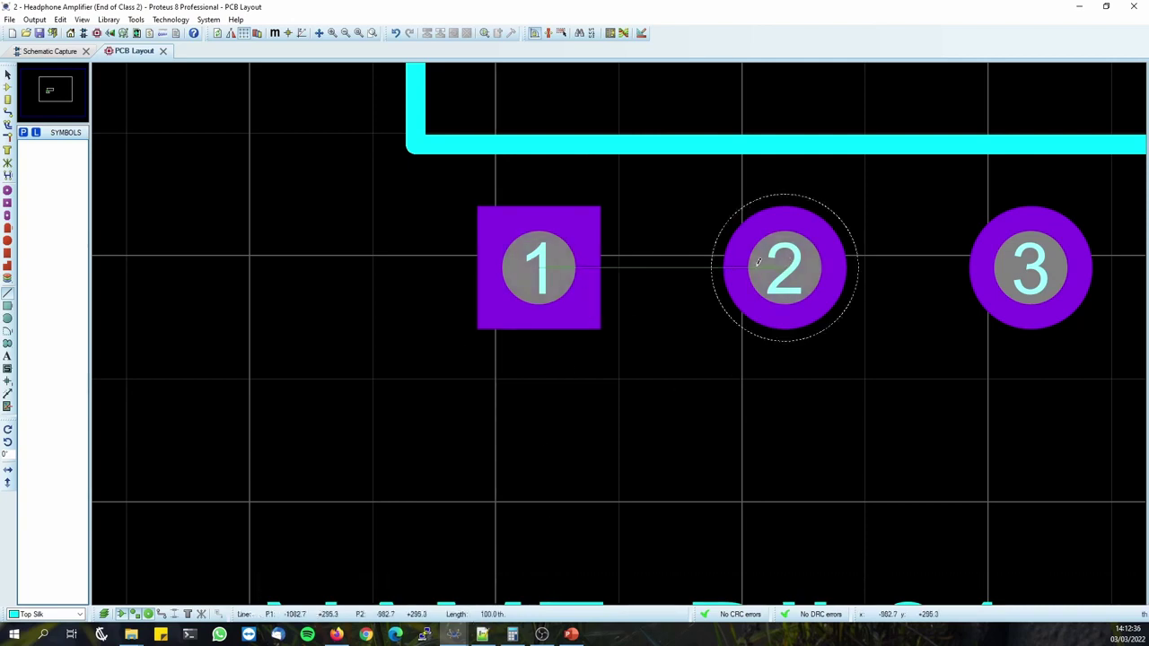
scroll(783, 266, "down", 4)
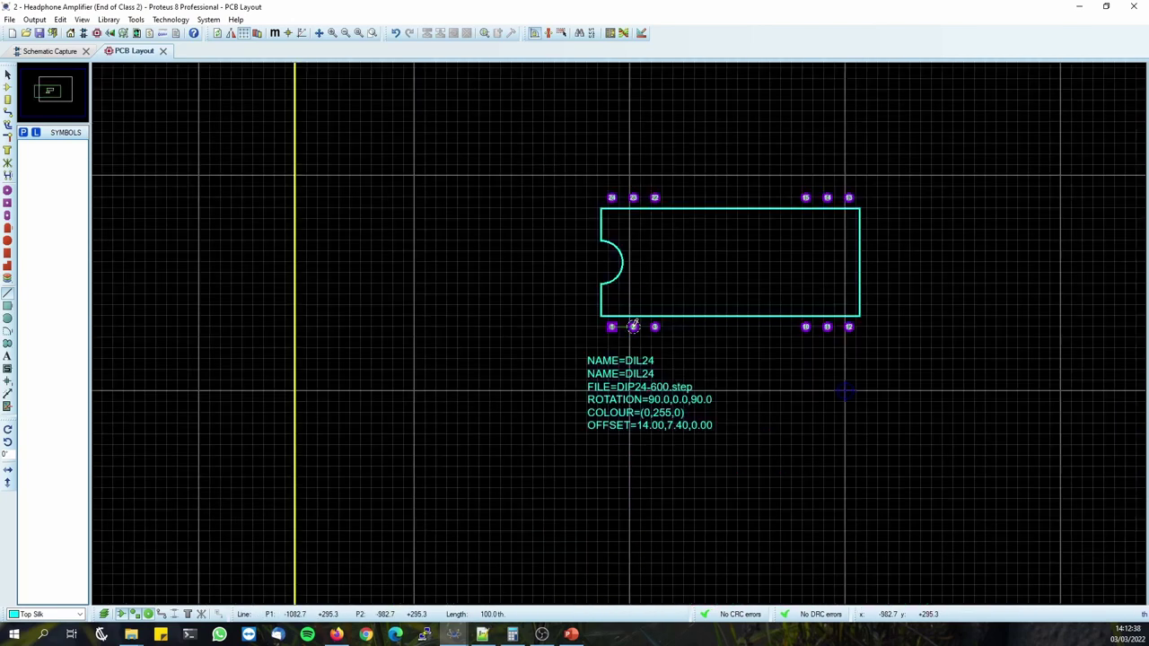
right_click(612, 195)
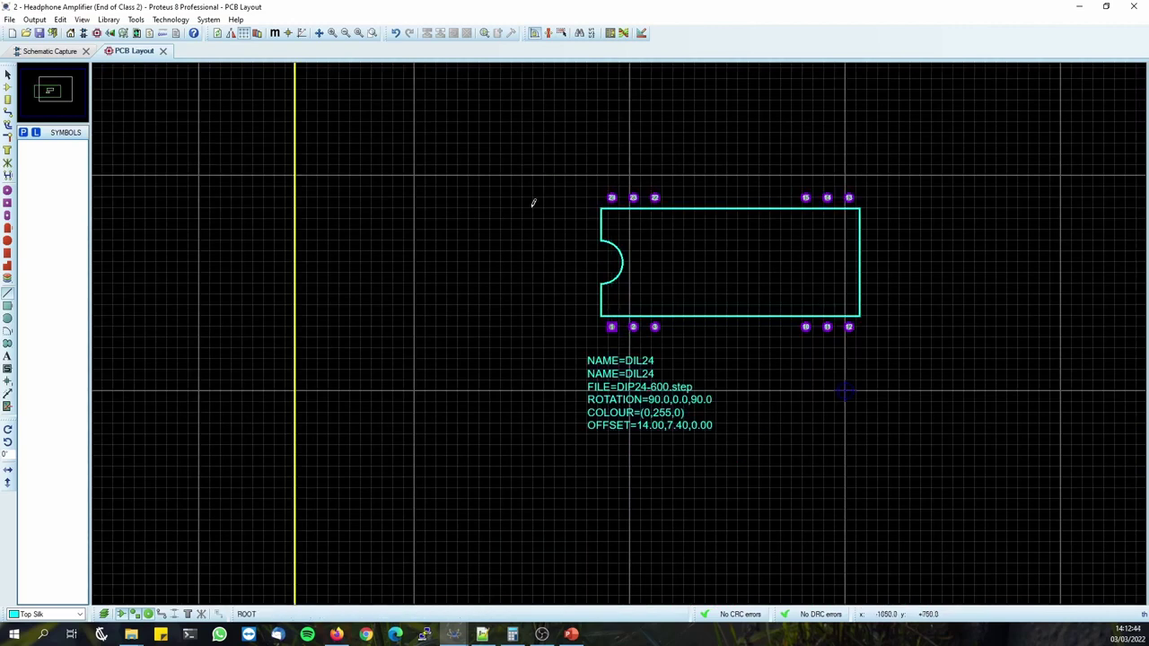
Put the layout back beside the datasheet and move the DIL24 text script farther down and away from pad 1.
left_click(7, 74)
left_click_drag(952, 6, 1145, 115)
left_click(250, 279)
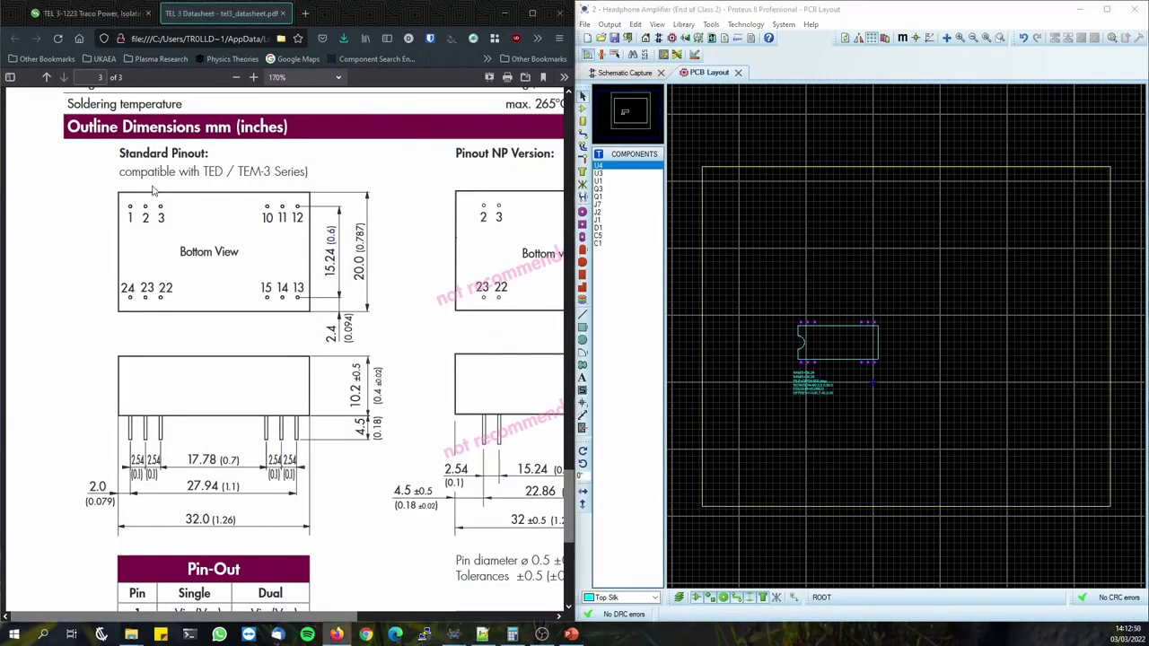
scroll(838, 384, "up", 5)
left_click_drag(820, 341, 1039, 494)
left_click(952, 279)
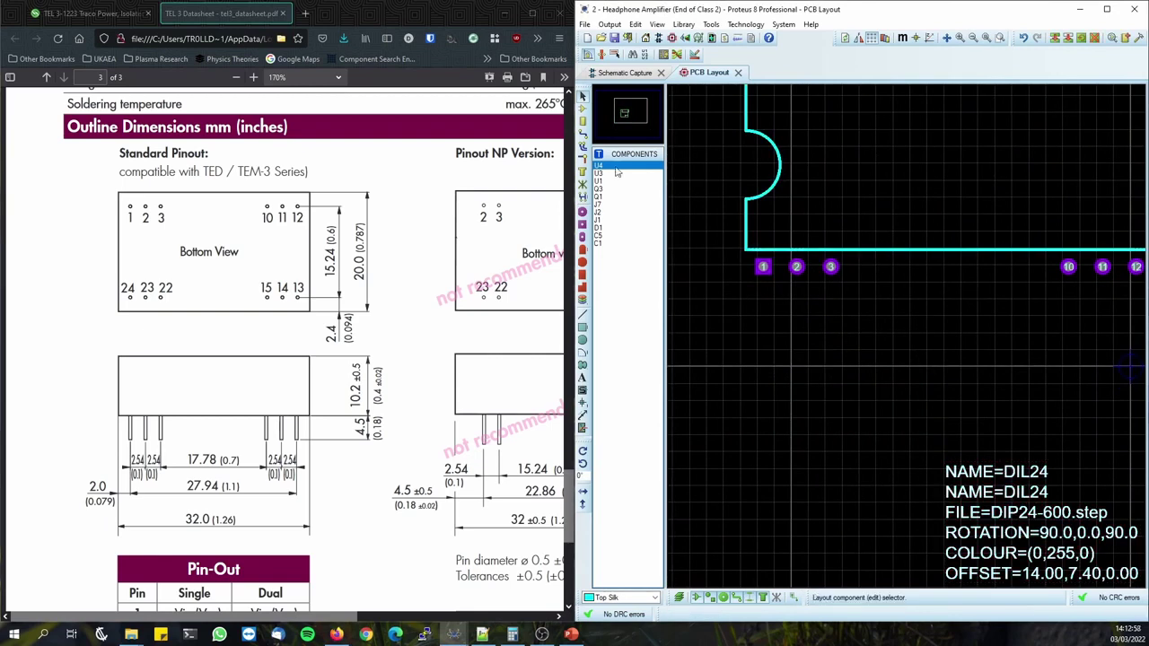
Set a finer snap grid and draw a Top Silk circle of about 14 th radius just below pad 1.
left_click(581, 340)
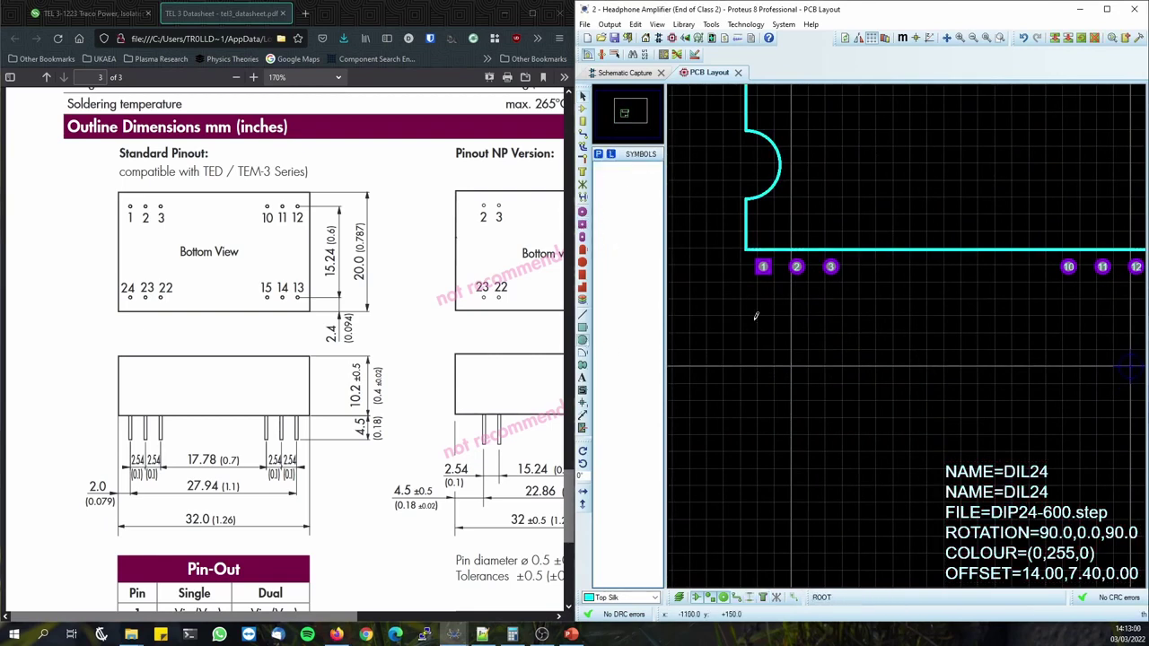
key("F2")
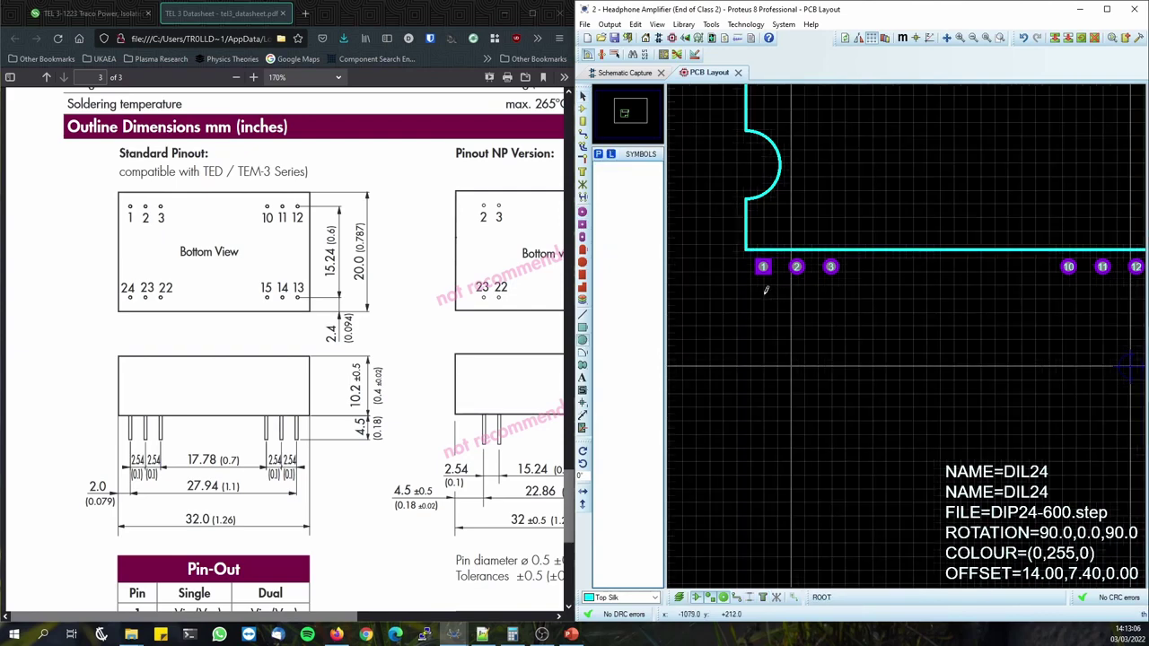
left_click(764, 295)
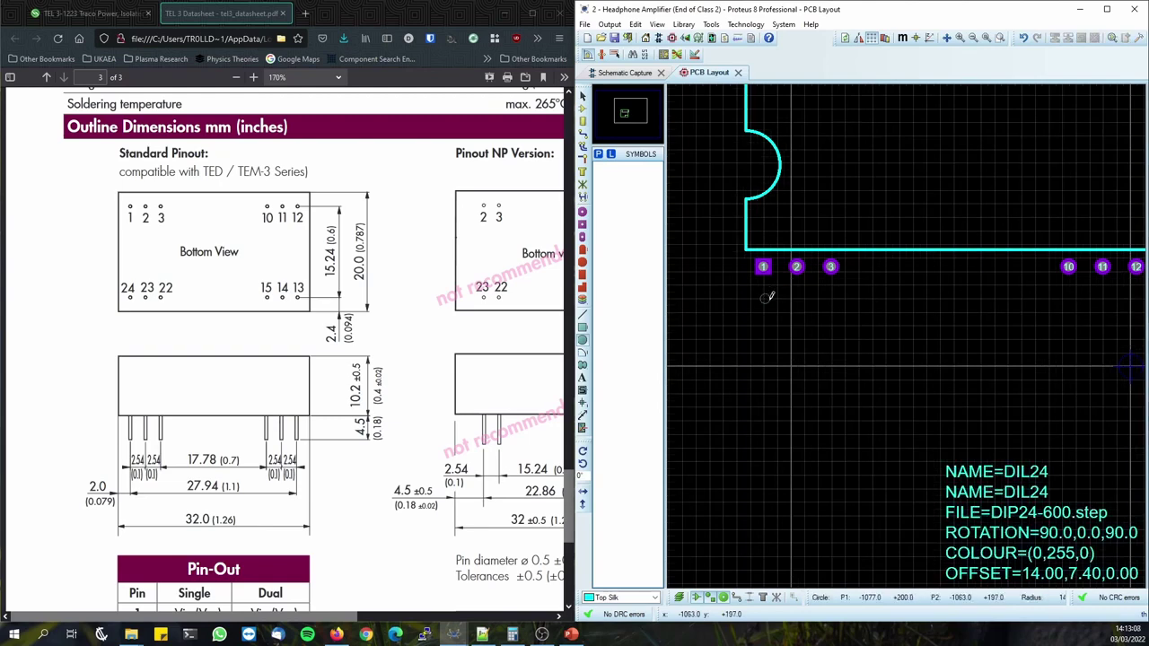
left_click(770, 296)
Give the small circle below pad 1 a solid fill, applied to this graphic only.
right_click(772, 292)
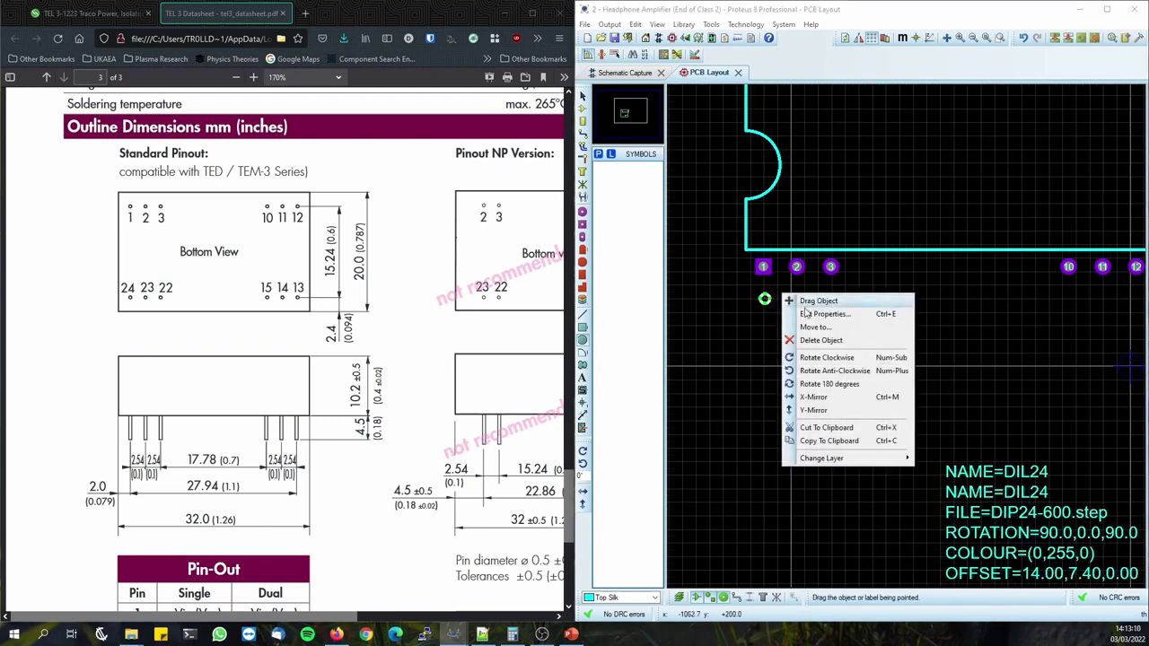
left_click(813, 312)
left_click(811, 276)
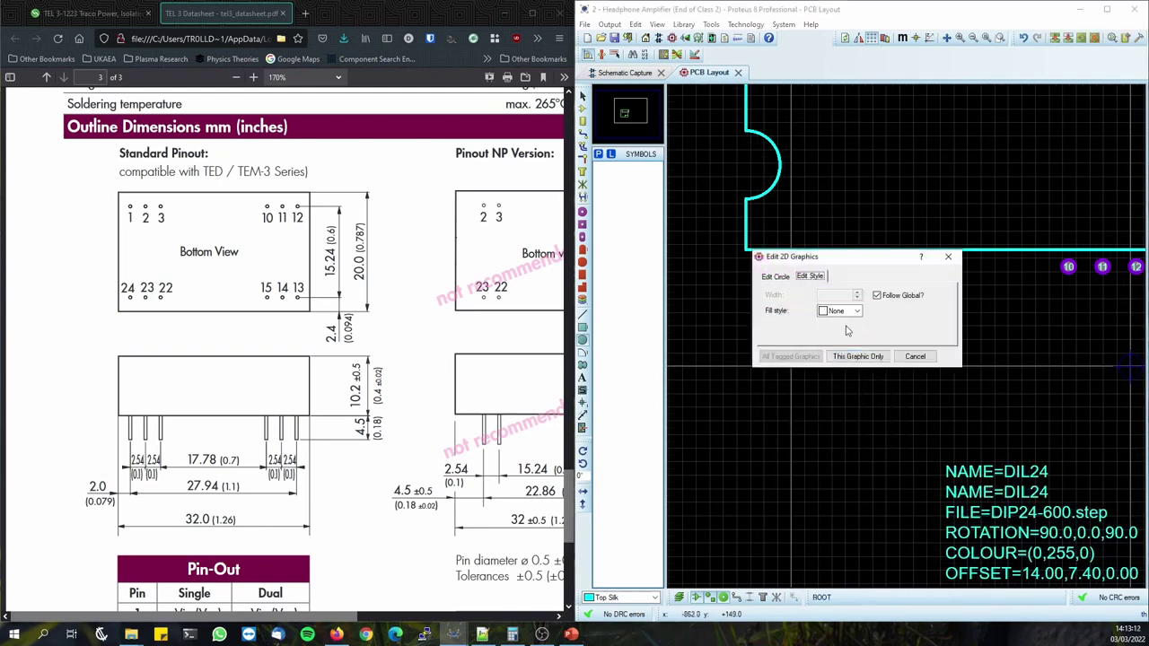
left_click(858, 311)
left_click(836, 330)
left_click(862, 356)
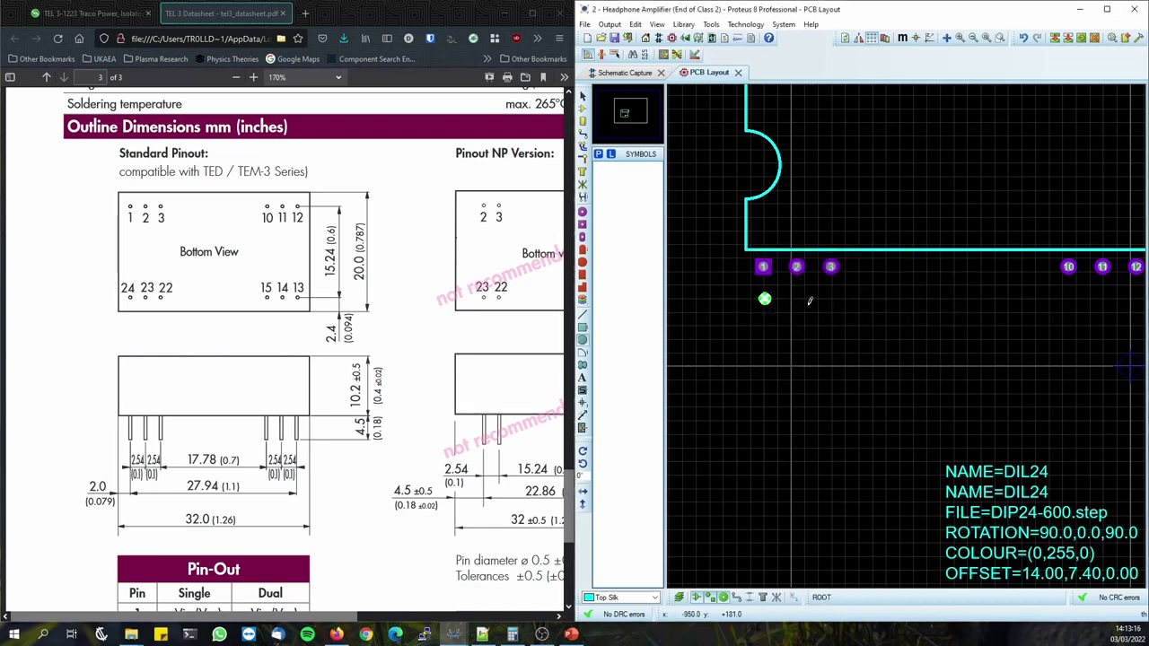
Move the filled pin 1 marker closer to pad 1, centred directly beneath it.
scroll(906, 327, "down", 3)
scroll(876, 324, "up", 3)
left_click(583, 97)
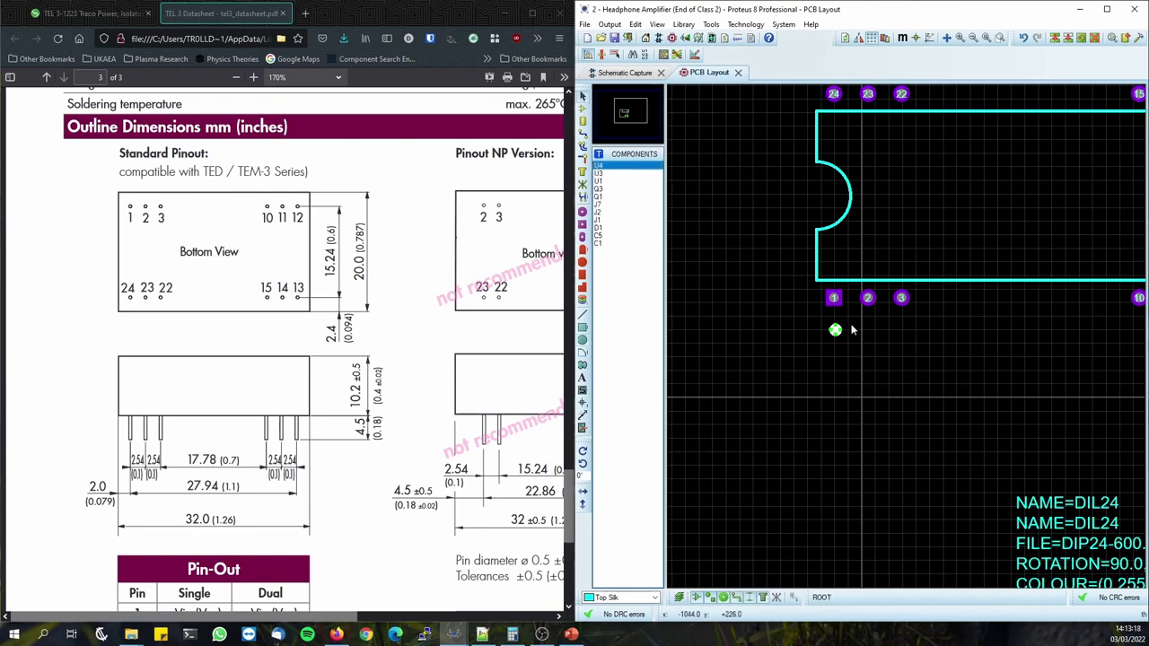
left_click(834, 329)
left_click(944, 377)
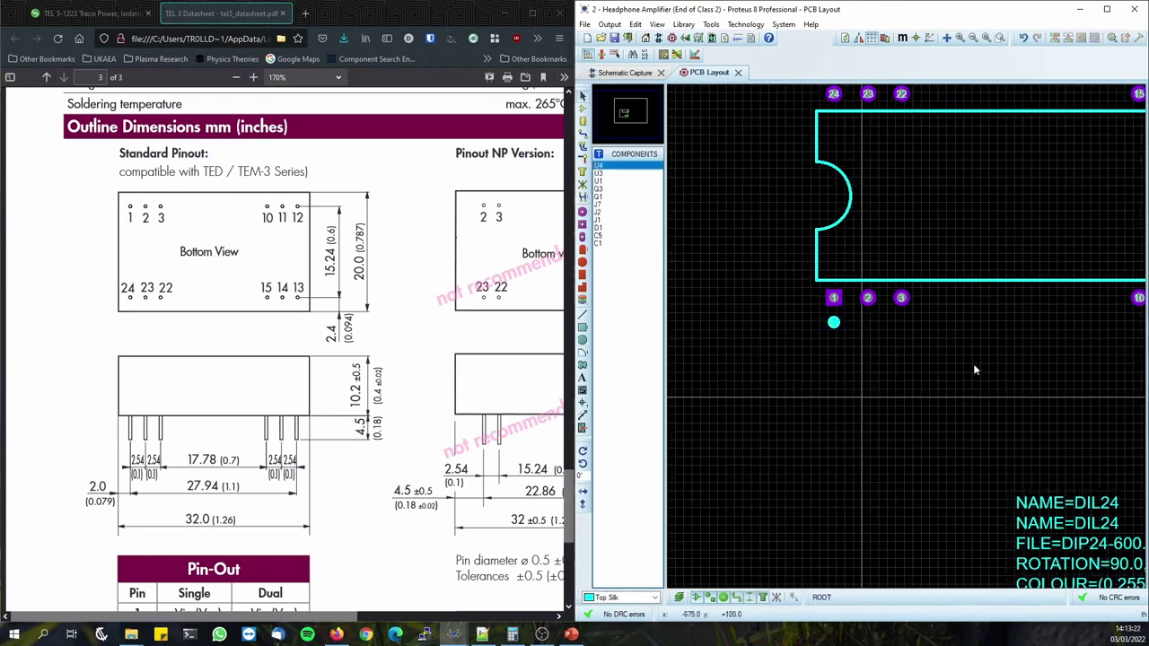
Look up the module's body width and length in the datasheet's Standard Pinout outline drawing.
scroll(965, 359, "down", 1)
scroll(920, 396, "up", 1)
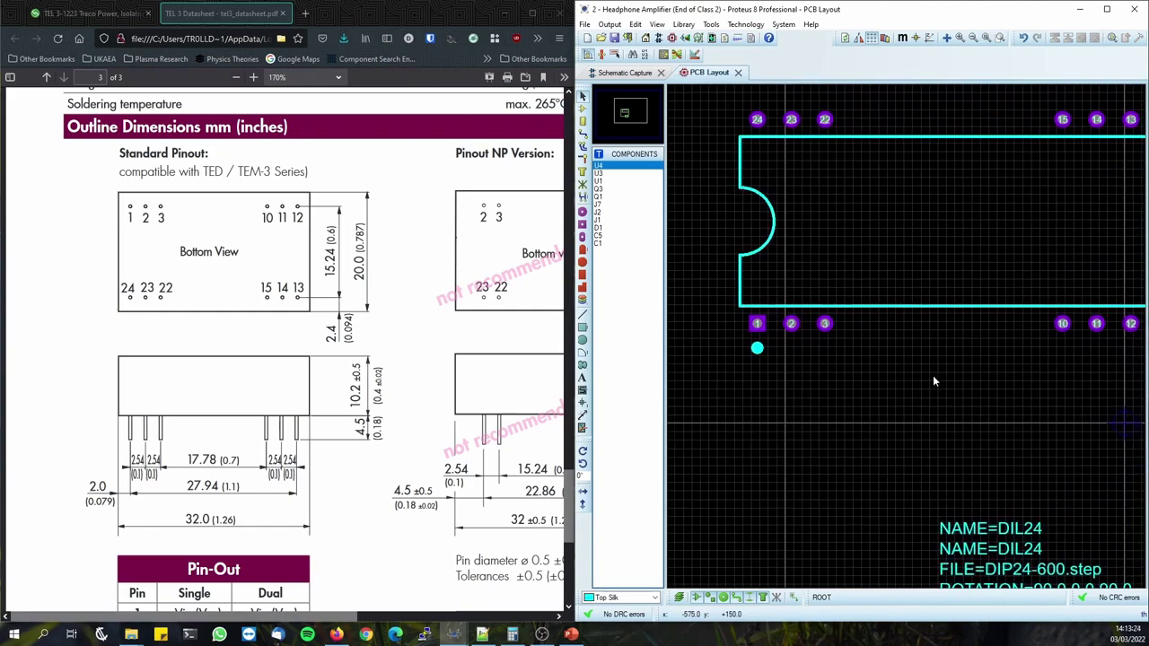
scroll(928, 380, "down", 2)
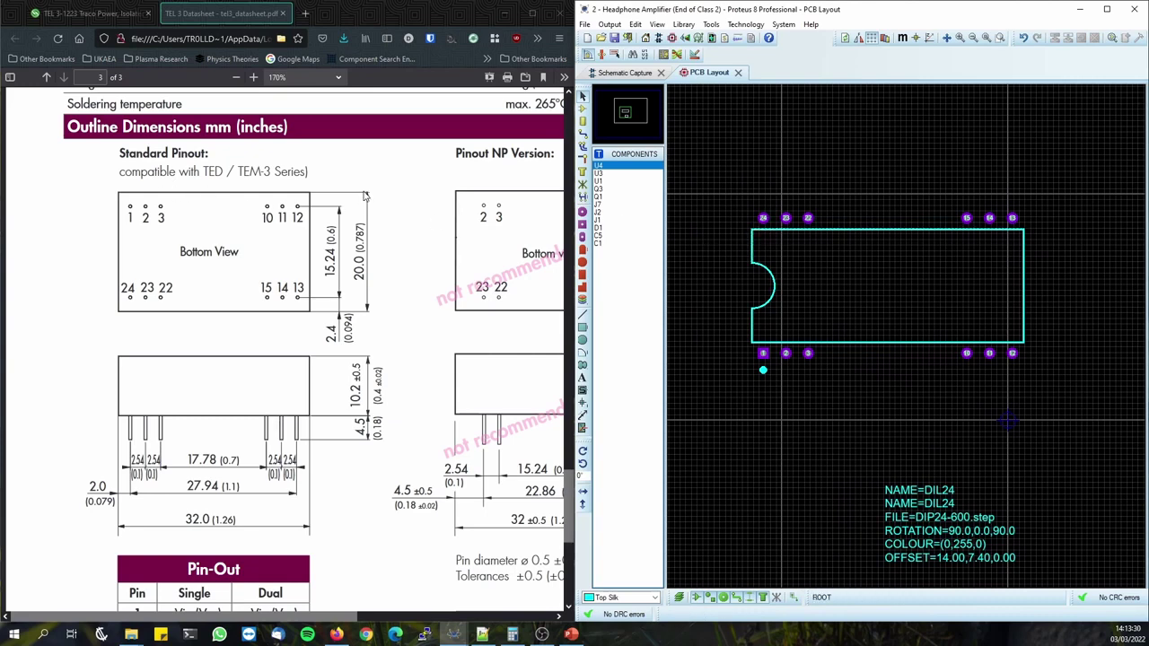
left_click_drag(358, 260, 362, 288)
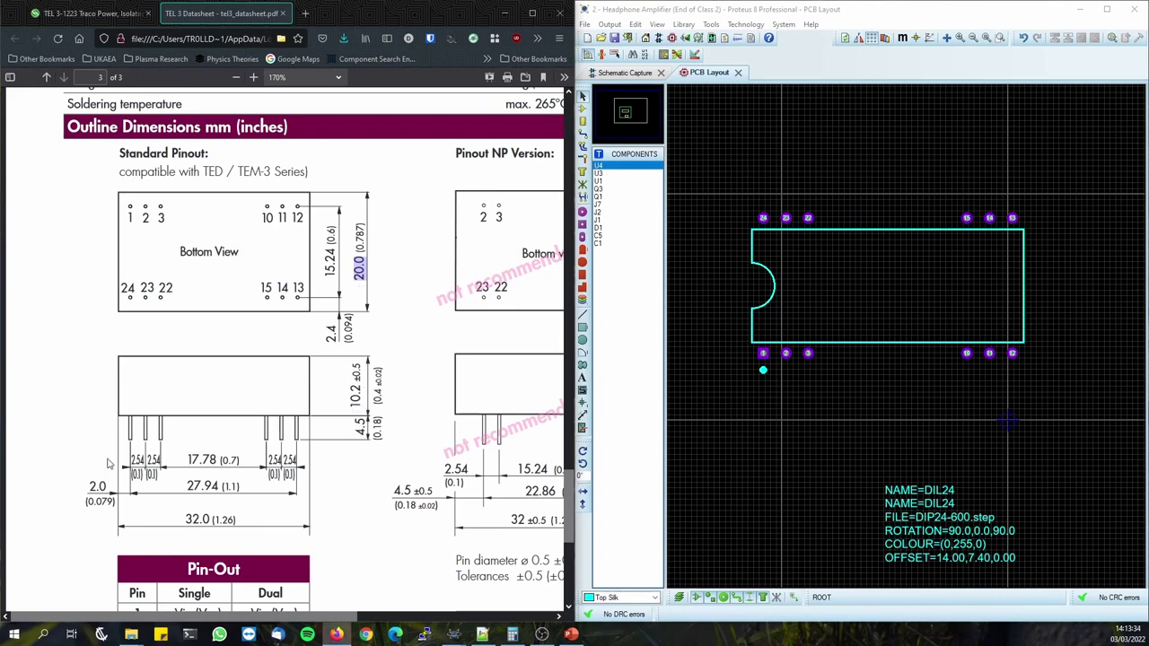
left_click_drag(186, 520, 224, 528)
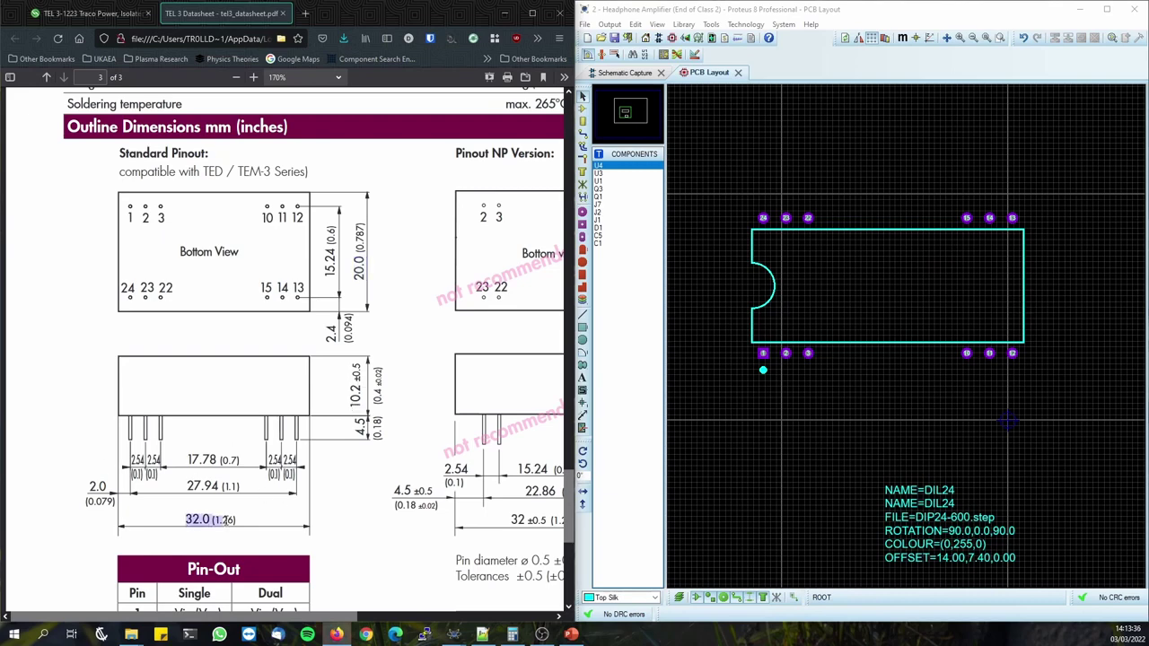
Switch the PCB layout's units to millimetres and maximize its window around the footprint.
left_click(824, 385)
scroll(884, 375, "down", 1)
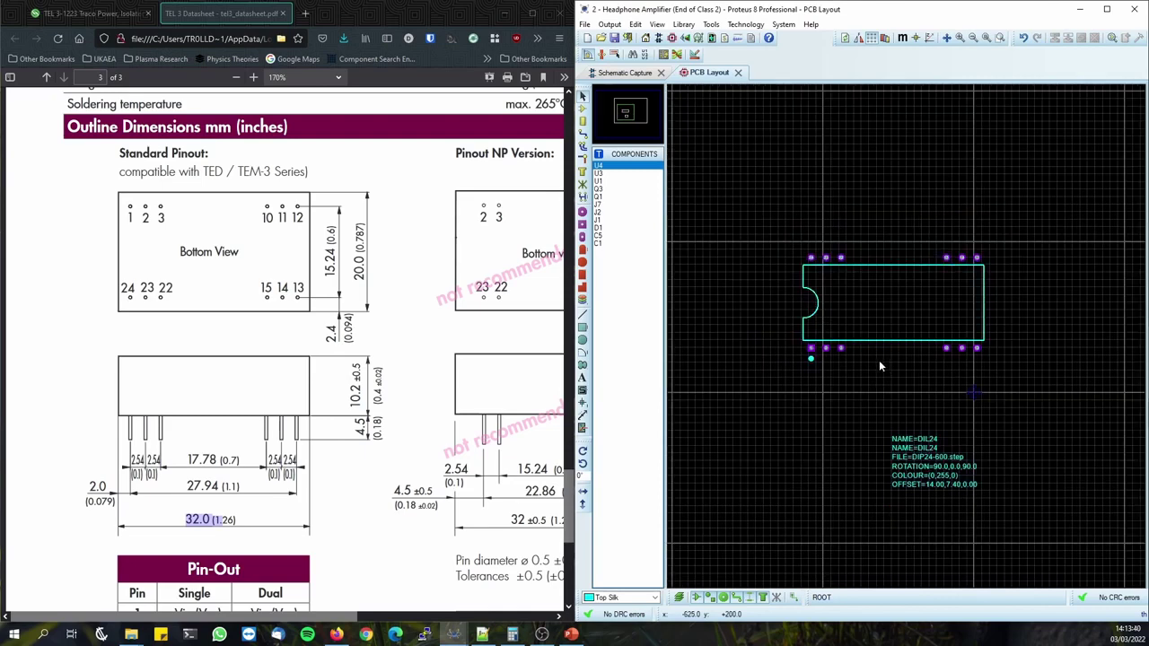
key("m")
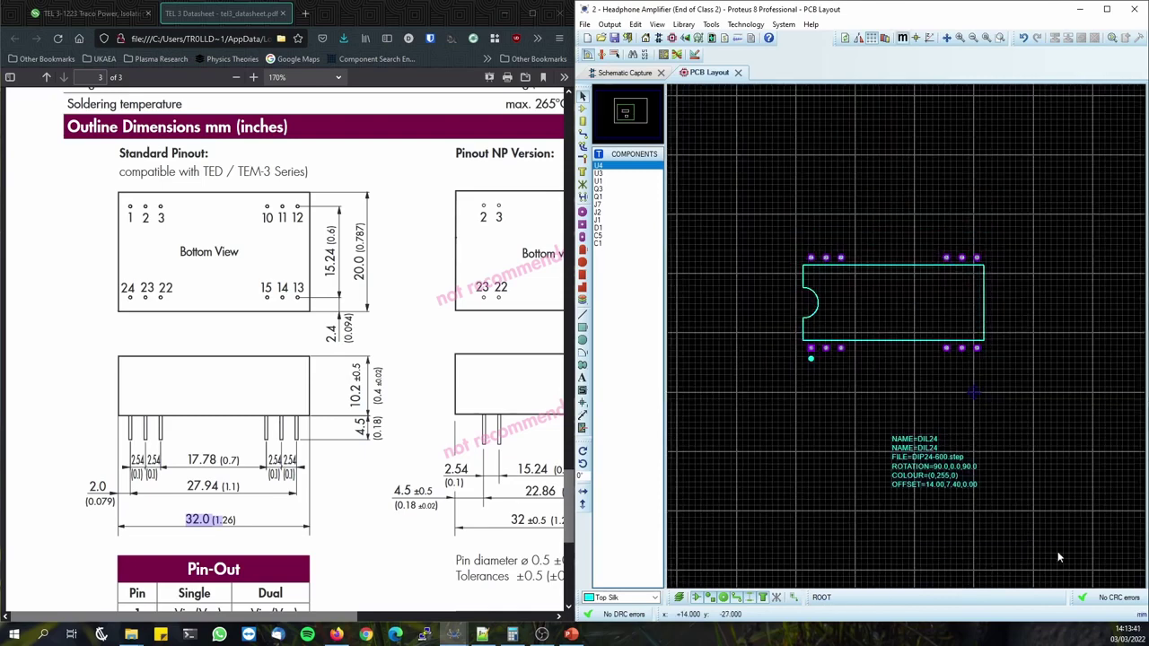
double_click(948, 11)
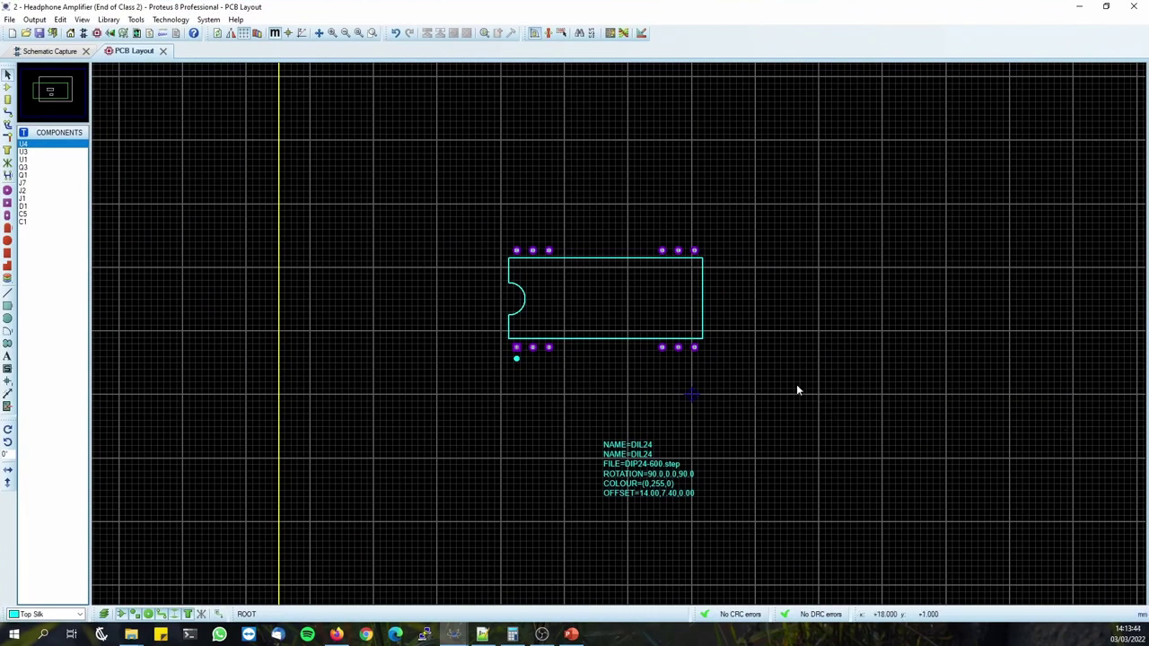
scroll(530, 266, "up", 1)
scroll(620, 335, "up", 1)
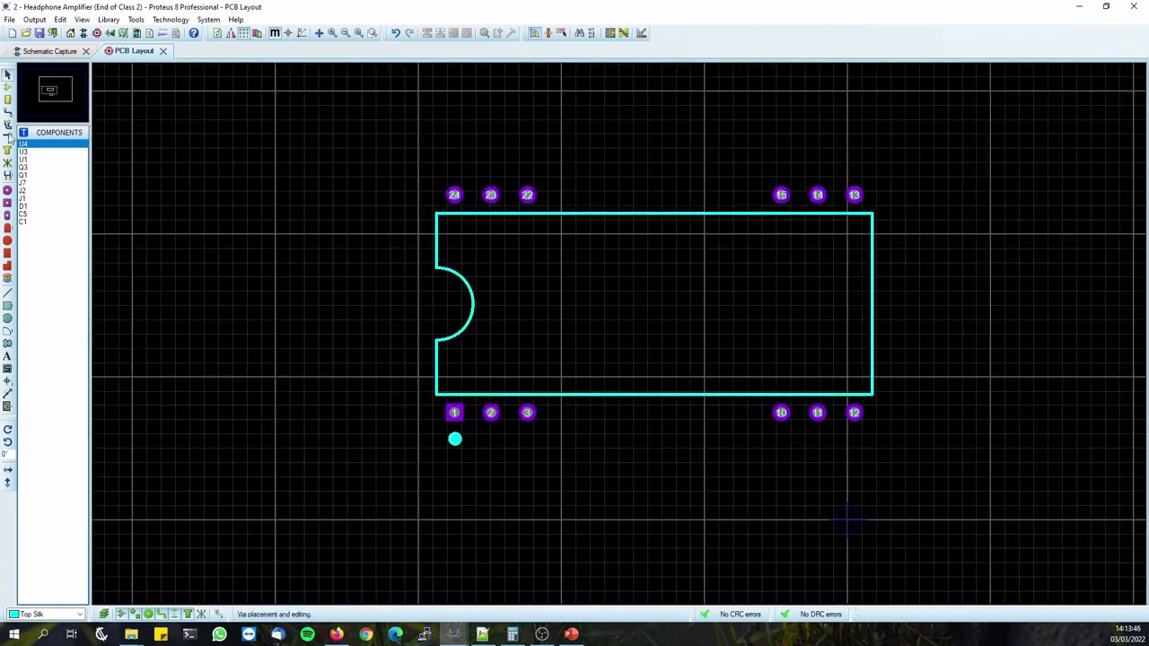
Draw a 32 × 20 mm Top Silk rectangle over the pads, matching the datasheet's body outline.
left_click(7, 306)
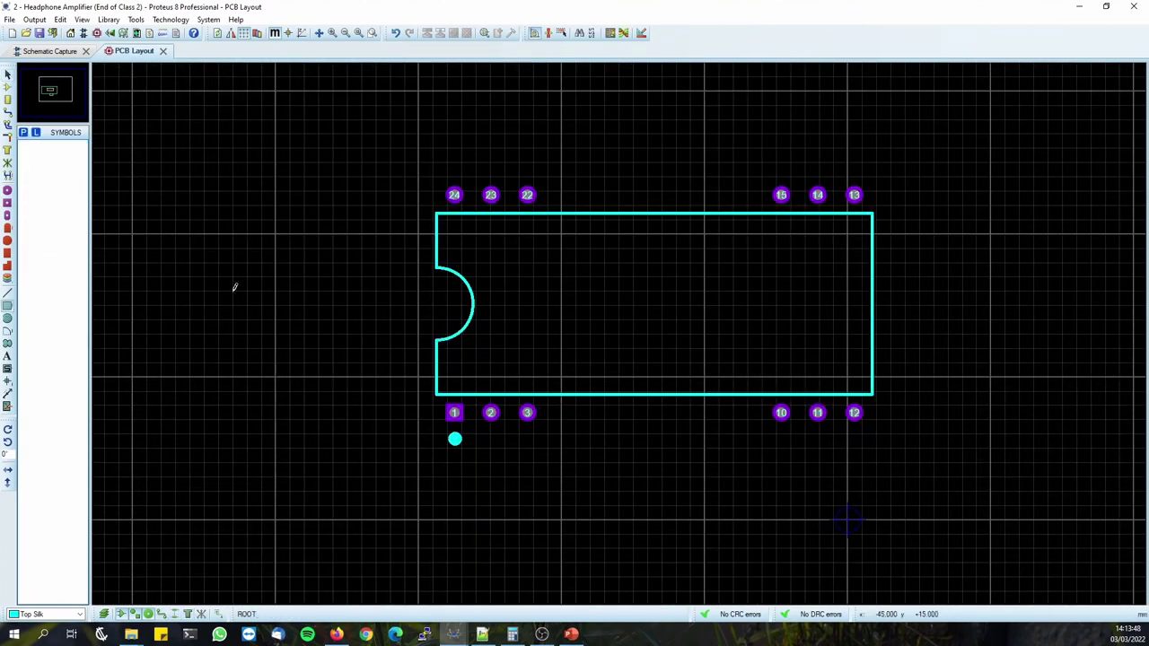
left_click_drag(377, 144, 396, 160)
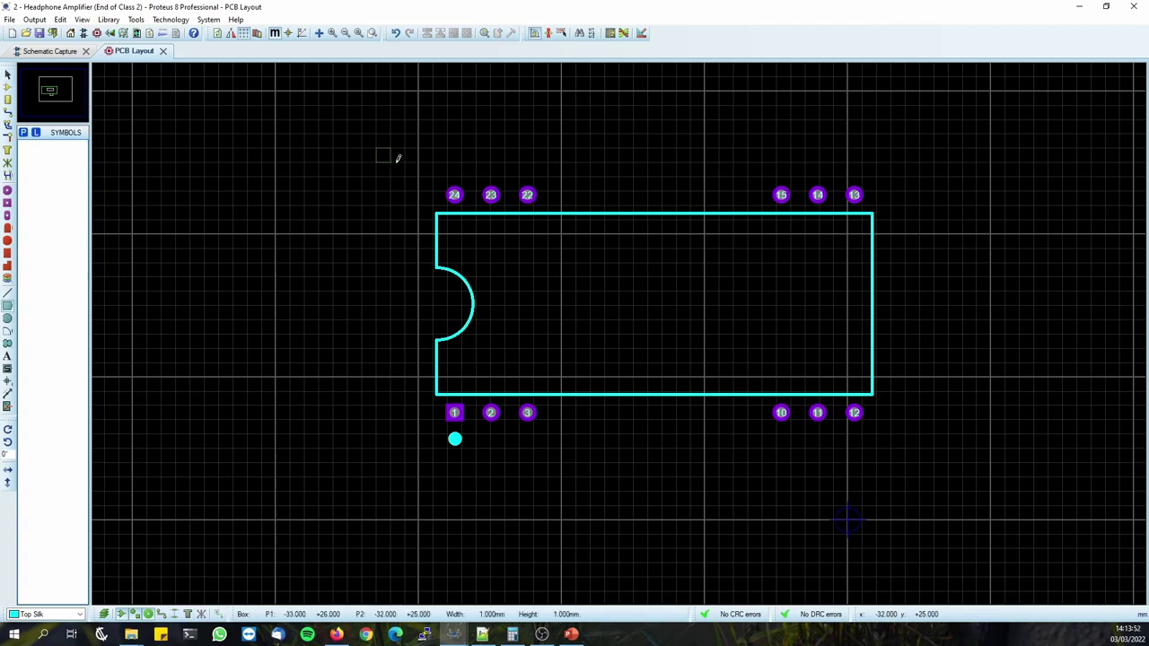
mouse_move(406, 163)
left_mouse_down()
mouse_move(515, 195)
mouse_move(643, 256)
mouse_move(757, 320)
mouse_move(816, 378)
mouse_move(812, 360)
mouse_move(833, 356)
mouse_move(837, 437)
left_mouse_up()
right_click(849, 432)
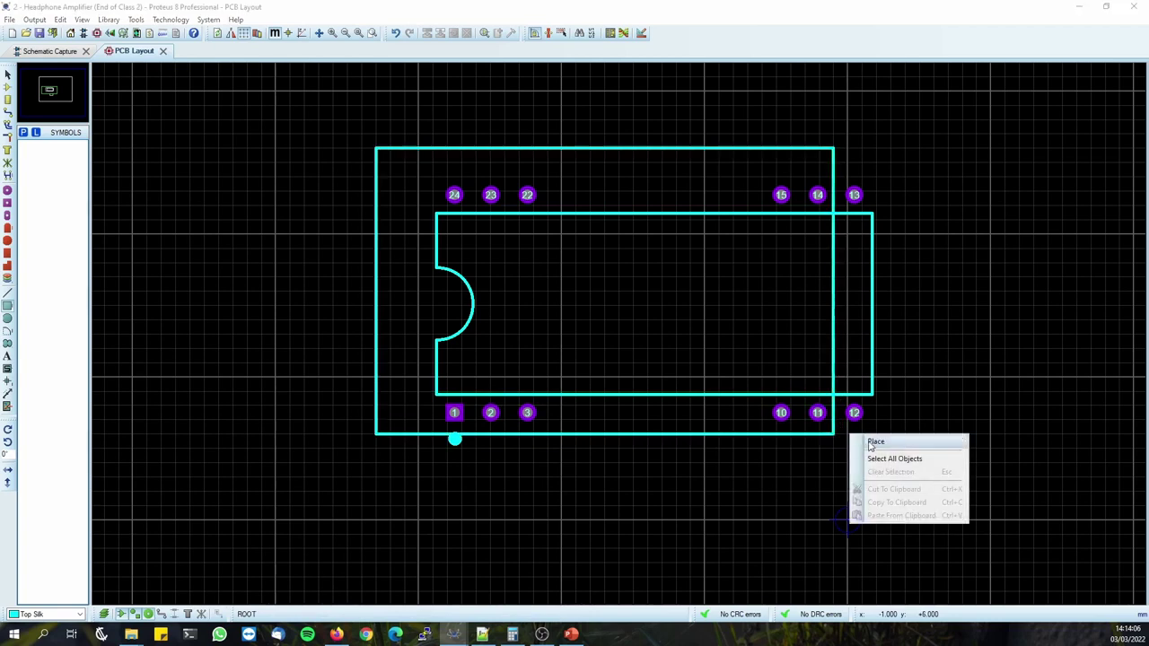
left_click(896, 405)
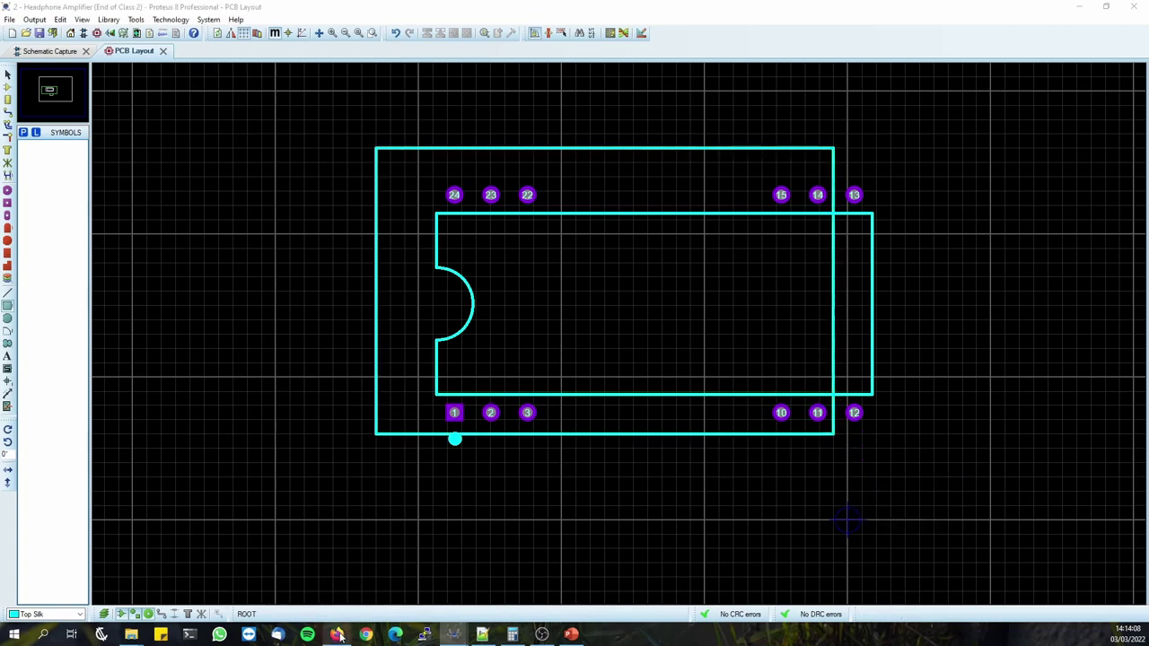
left_click(336, 634)
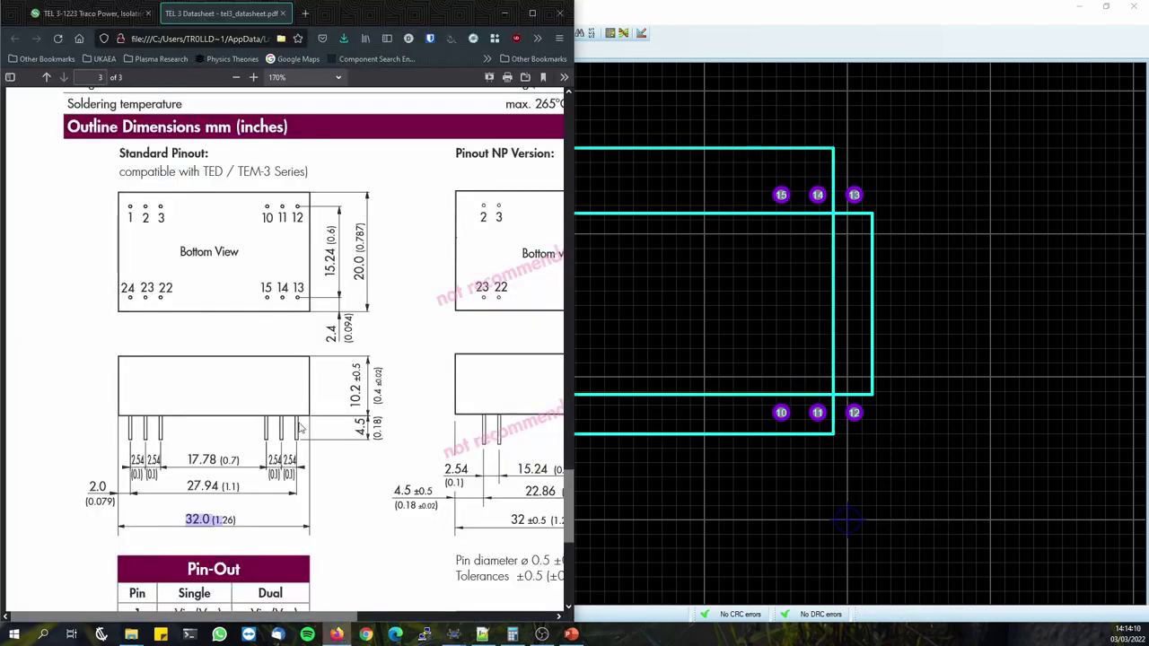
left_click(713, 6)
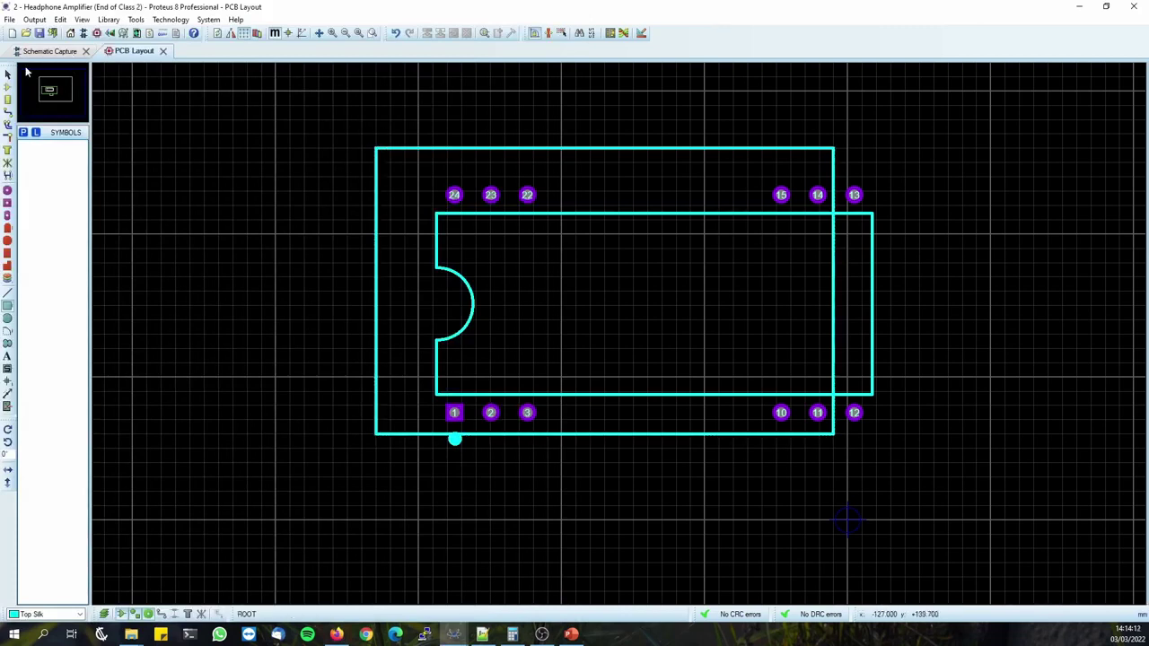
Delete the old notched DIL24 outline and move the new rectangle about 3 mm right and 1 mm down to enclose all pads.
left_click(12, 78)
left_click_drag(419, 206, 921, 405)
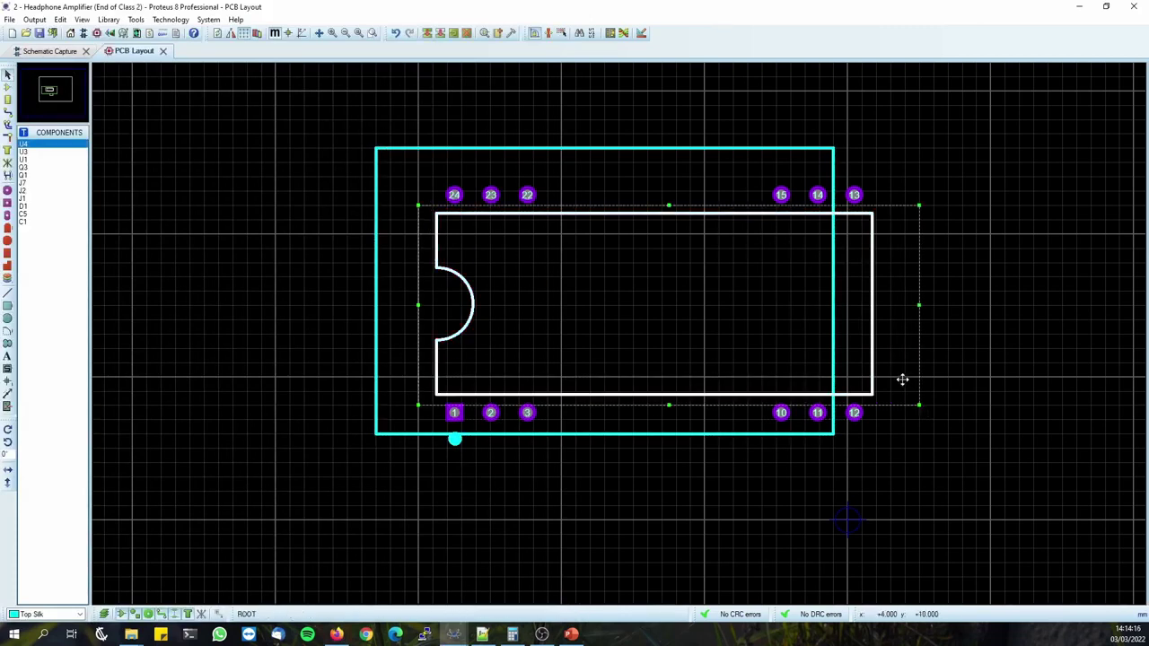
key("Delete")
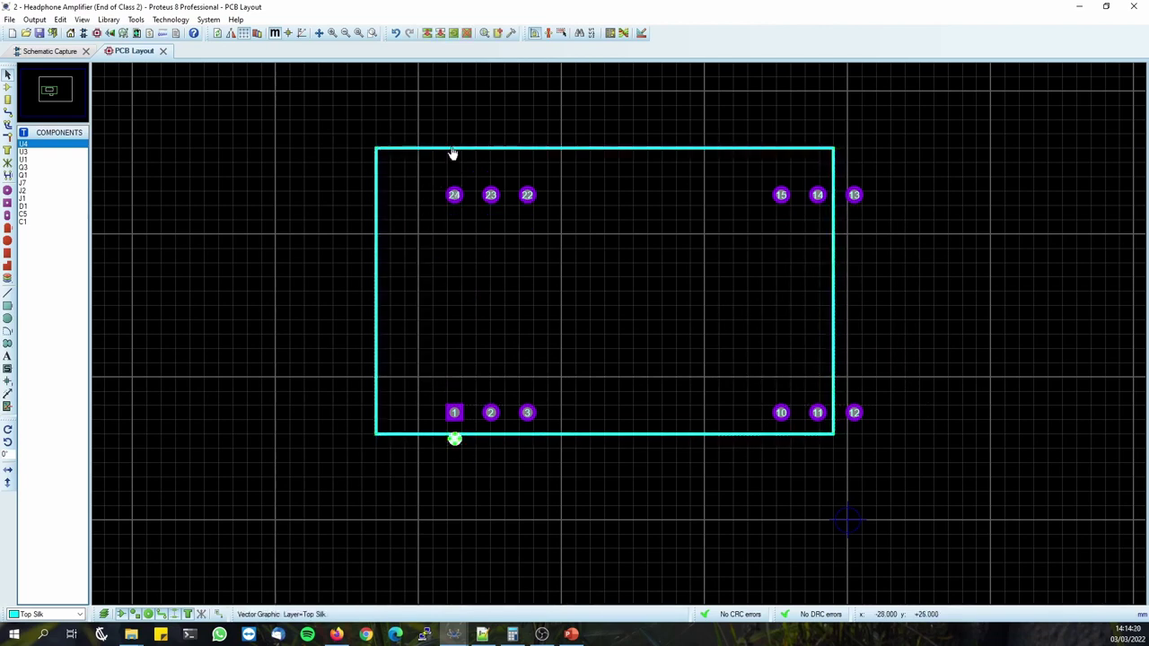
left_click_drag(451, 153, 494, 167)
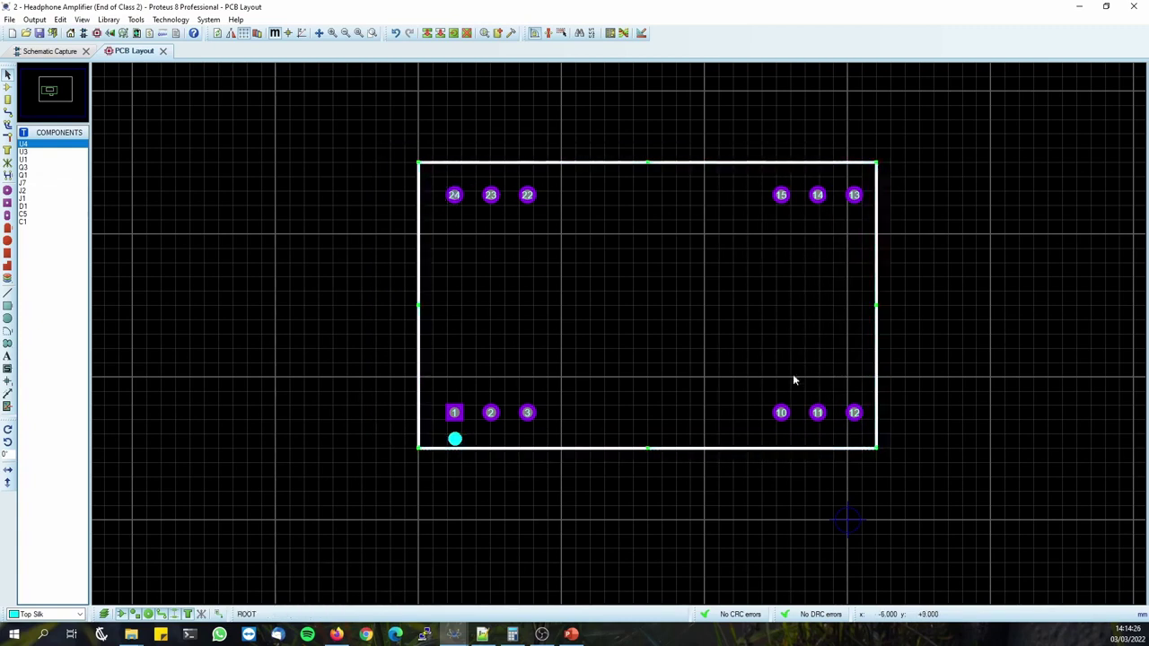
Examine the datasheet's bottom view for the pin row spacing and overall body width.
key("alt+Tab")
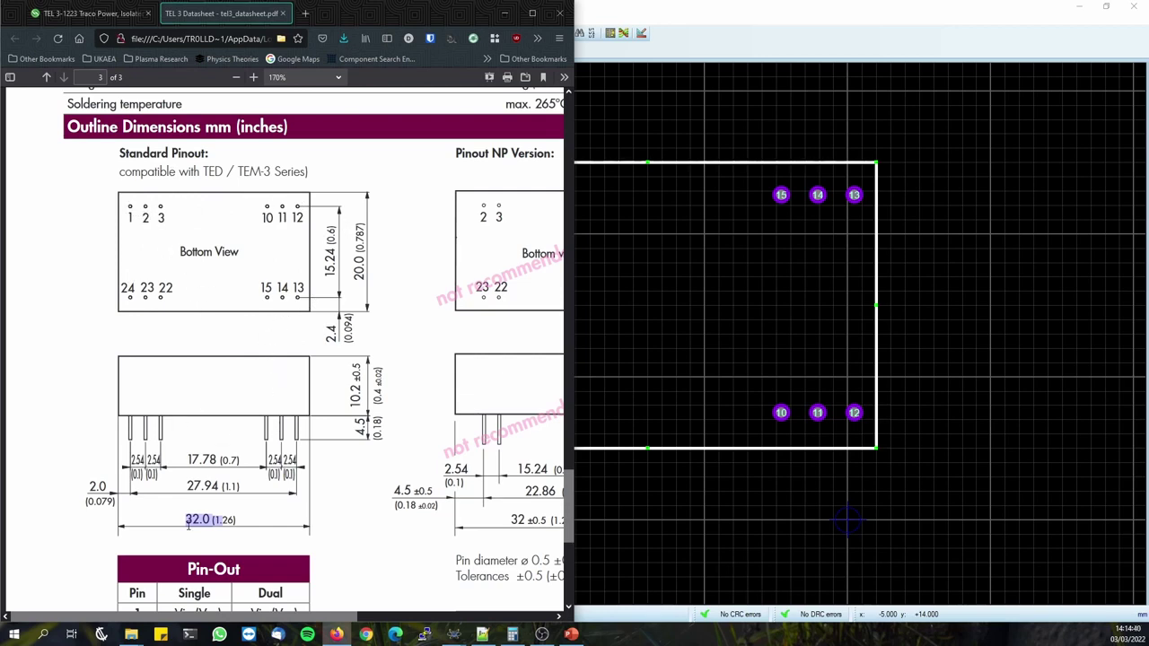
scroll(341, 359, "up", 1)
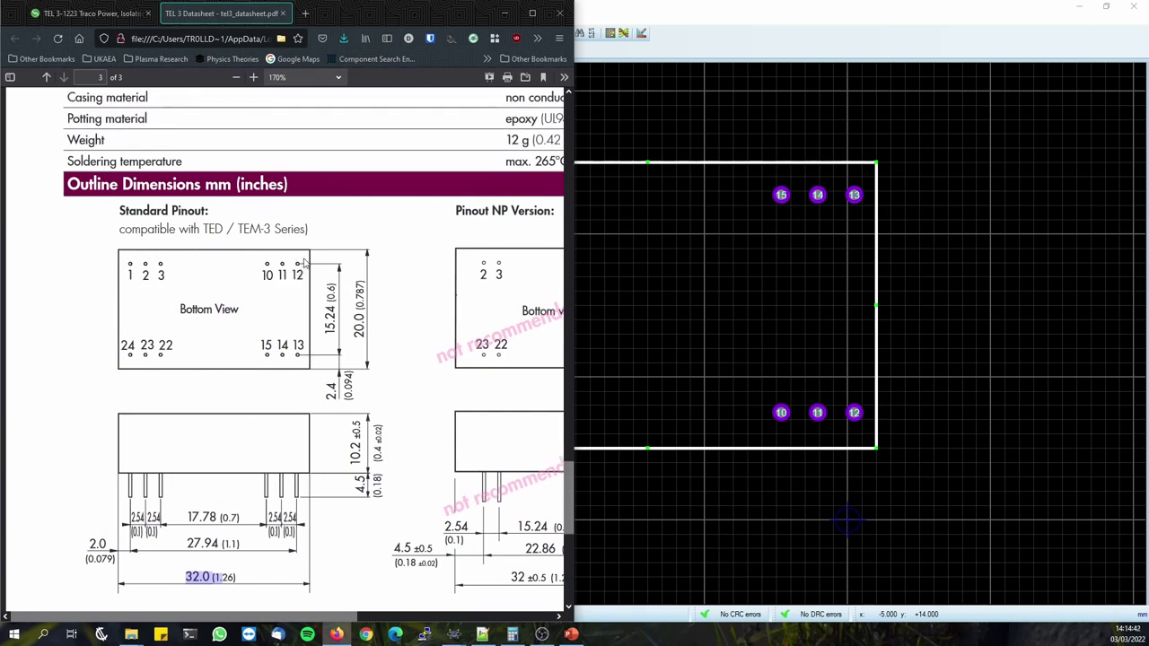
scroll(300, 265, "up", 10)
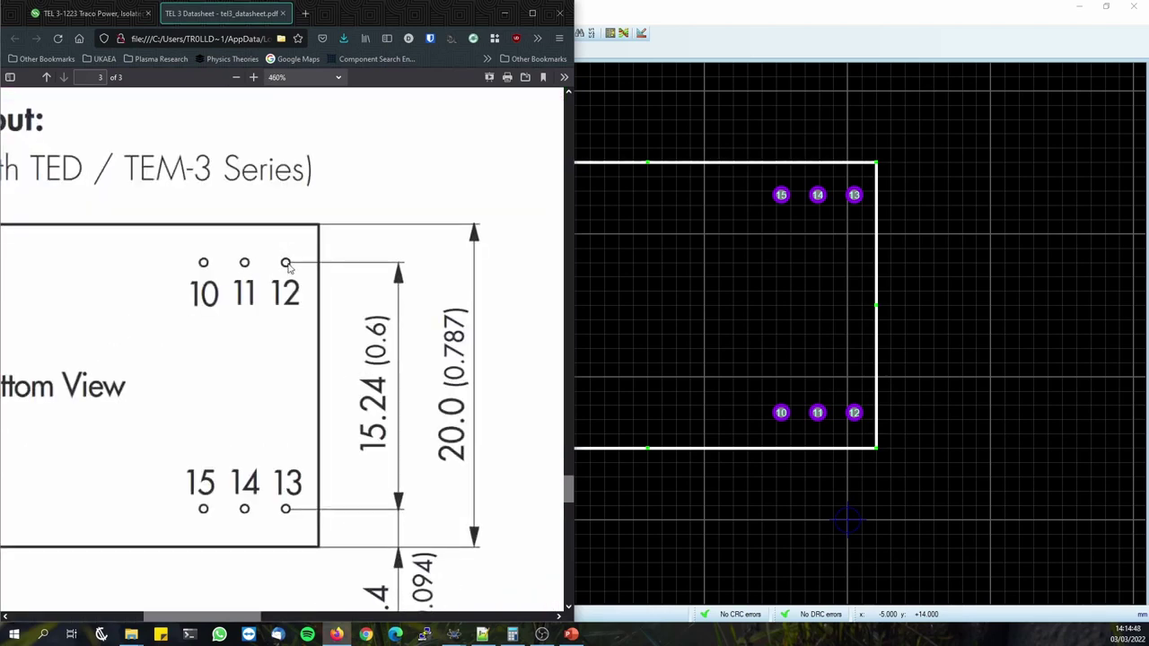
scroll(317, 267, "down", 7)
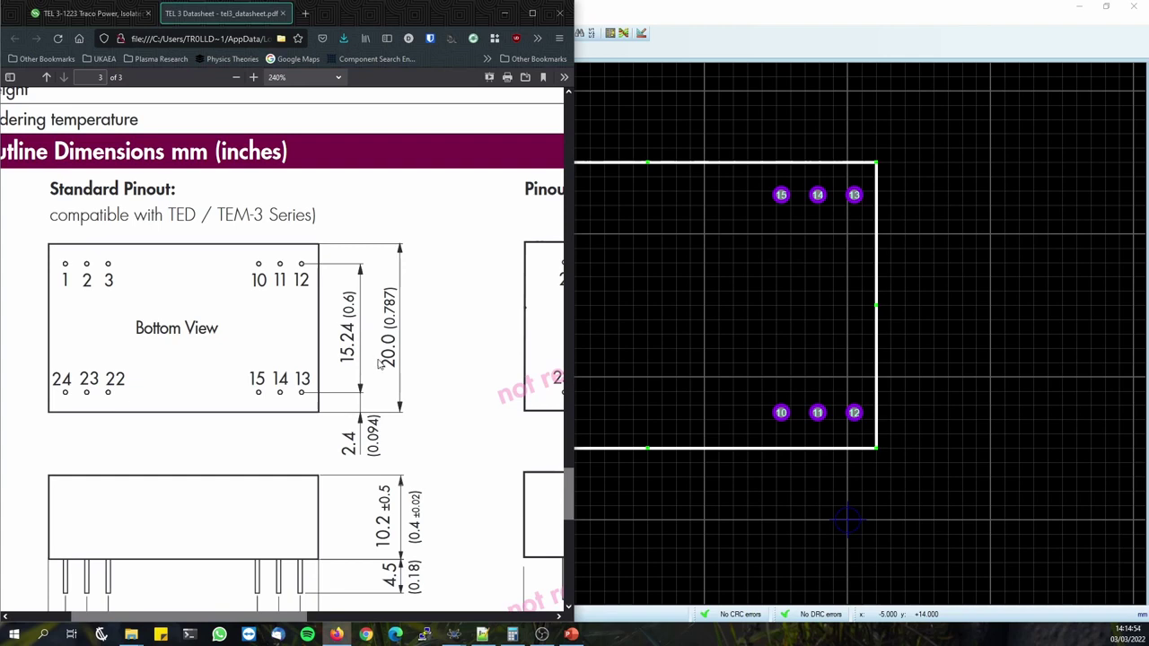
left_click_drag(347, 357, 347, 320)
left_click_drag(353, 369, 351, 314)
mouse_move(389, 360)
left_mouse_down()
mouse_move(392, 330)
mouse_move(347, 323)
mouse_move(387, 330)
left_mouse_up()
left_click(358, 337)
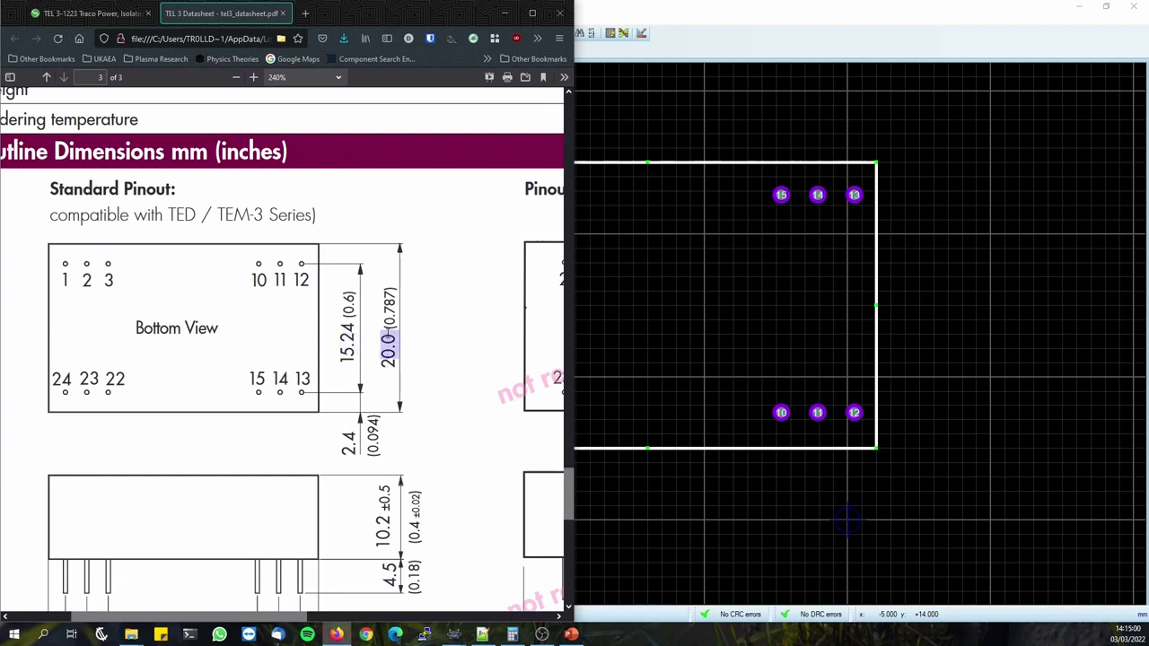
Calculate the margin between pin row and body edge as (20 − 15.24) / 2 in Calculator and compare it with the layout.
left_click(512, 635)
left_click_drag(938, 114, 924, 135)
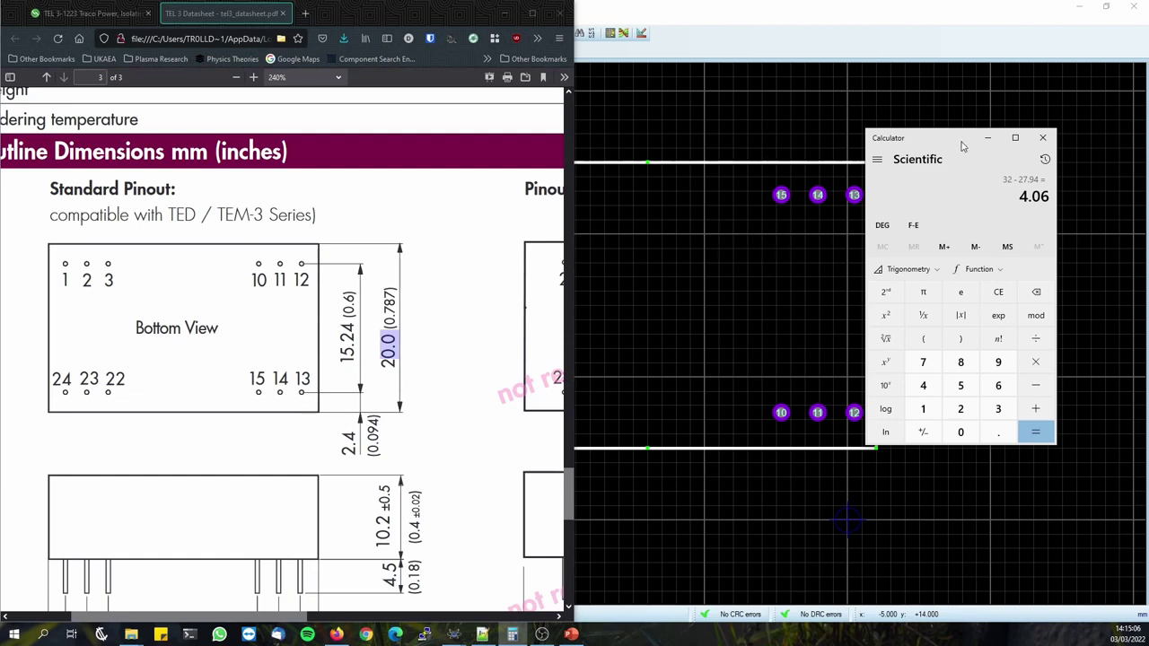
type("20")
type("-15.2")
type("4")
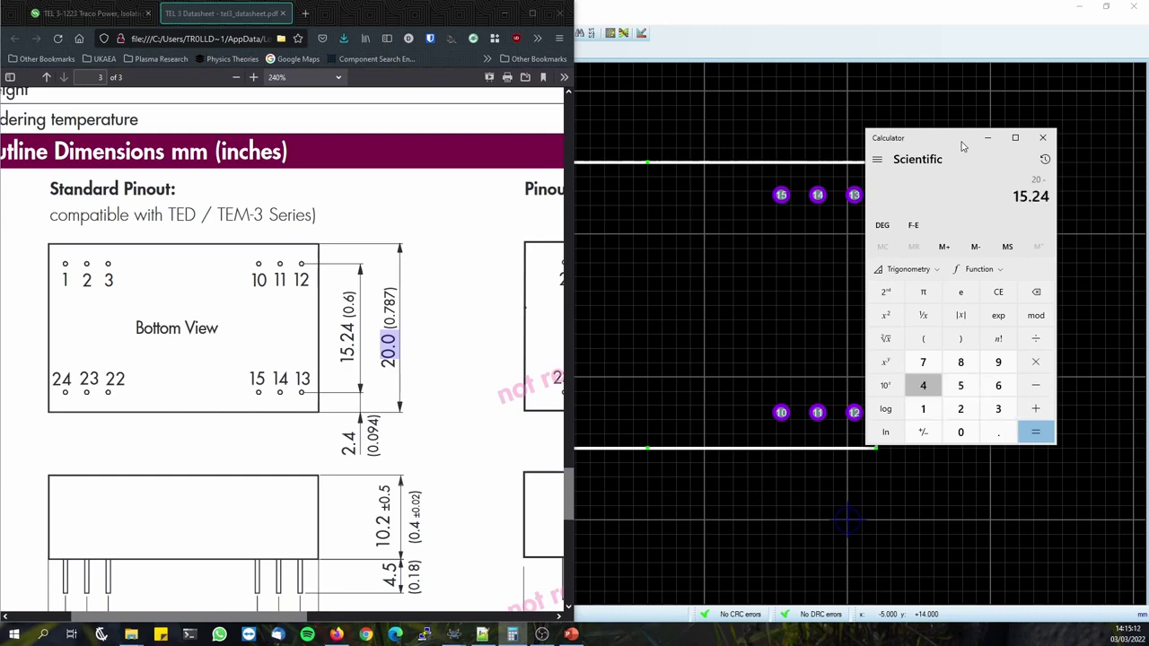
key("Return")
type("/2")
key("Return")
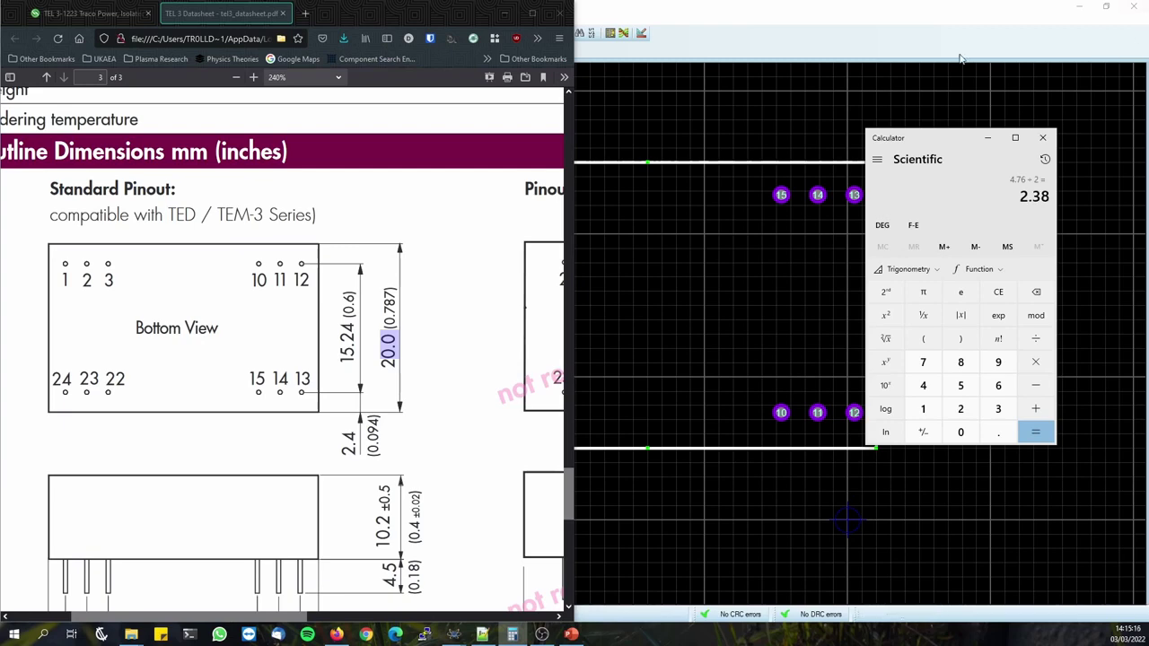
left_click(917, 16)
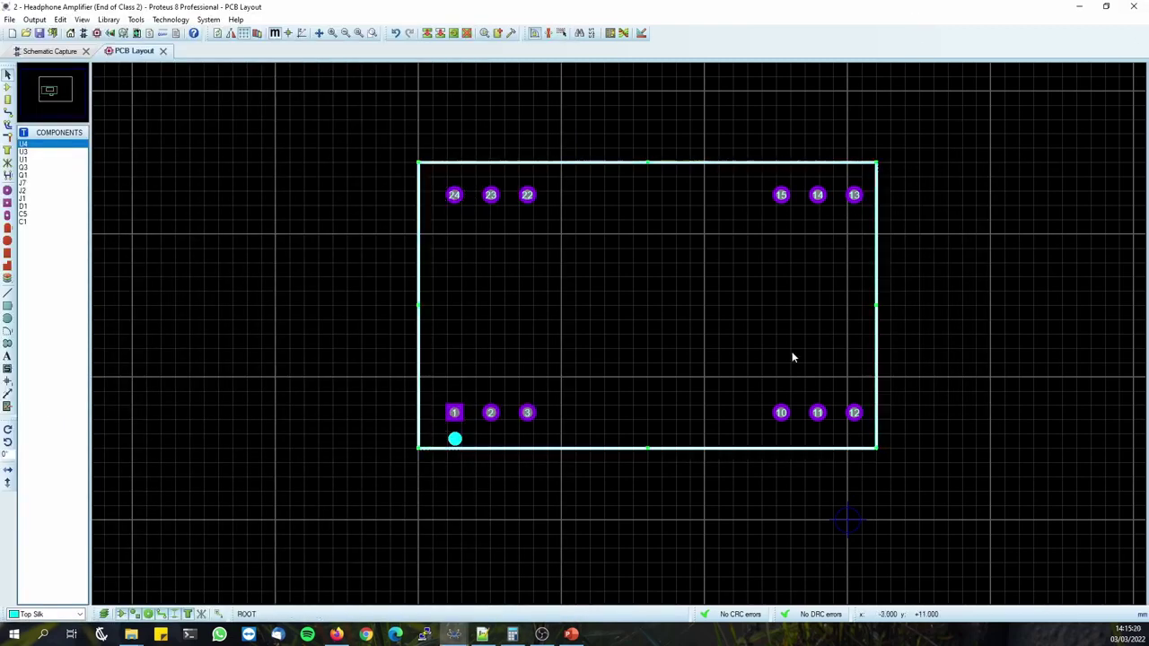
key("alt+Tab")
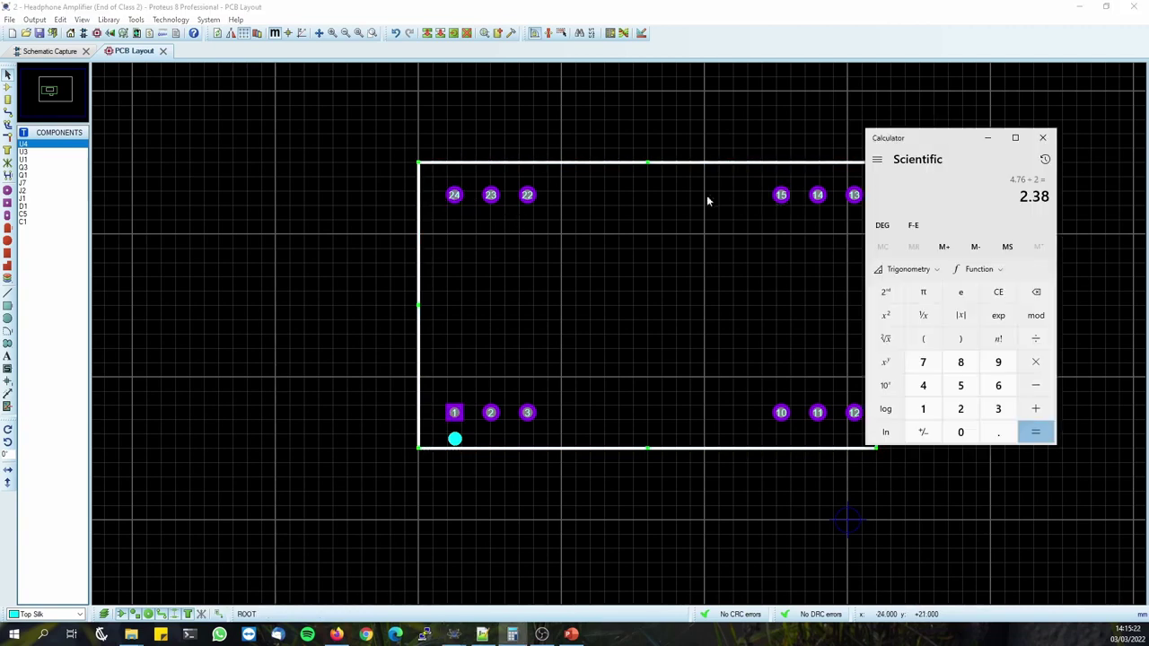
key("alt+Tab")
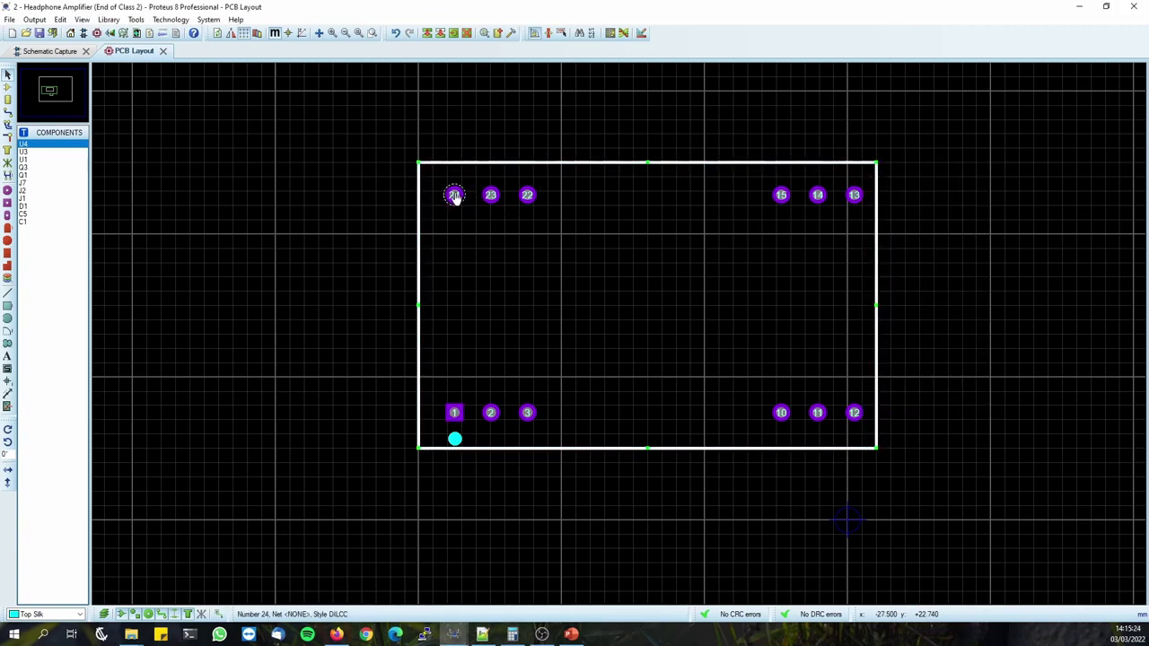
scroll(456, 198, "up", 3)
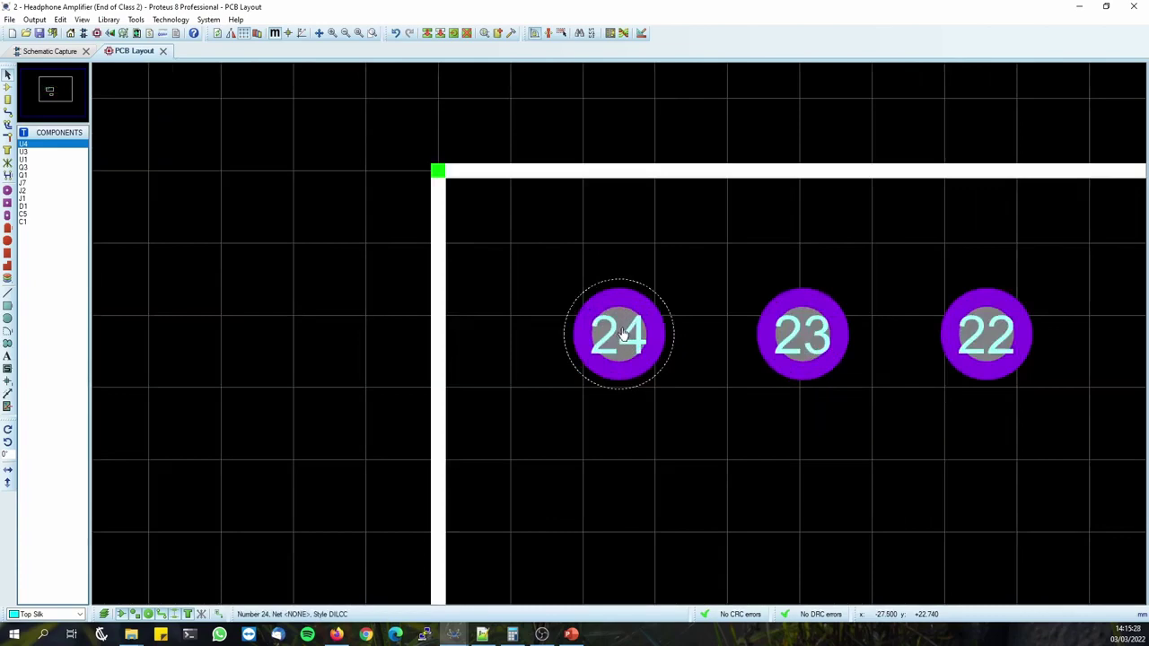
scroll(598, 332, "down", 5)
key("o")
key("o")
key("o")
key("o")
key("o")
key("o")
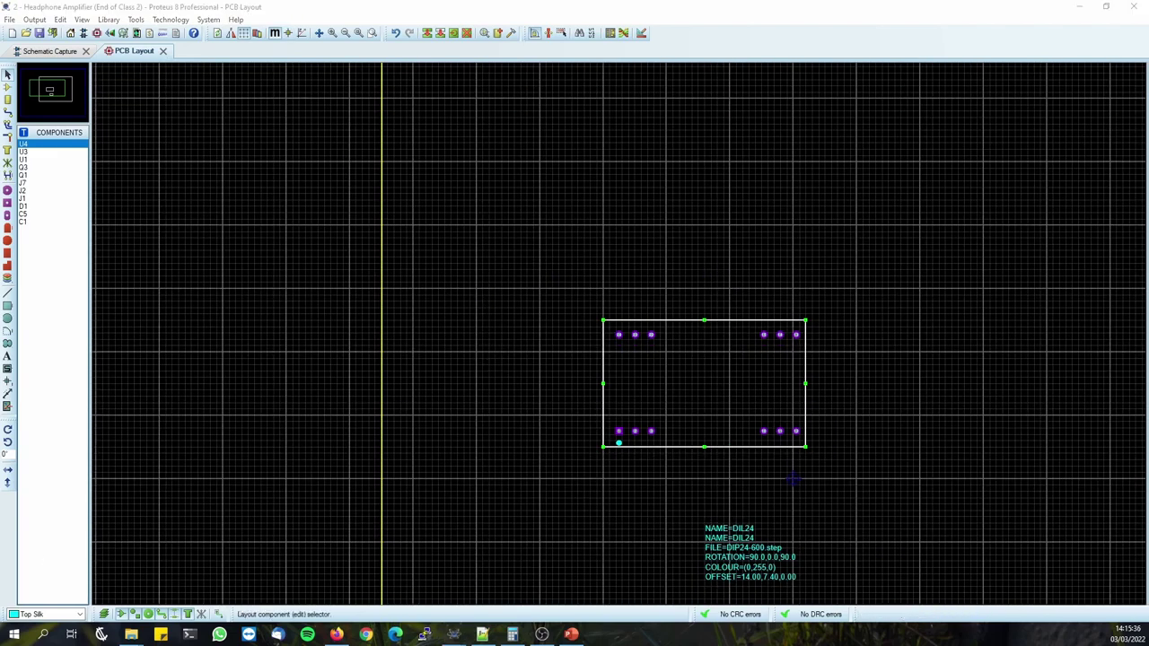
left_click(397, 7)
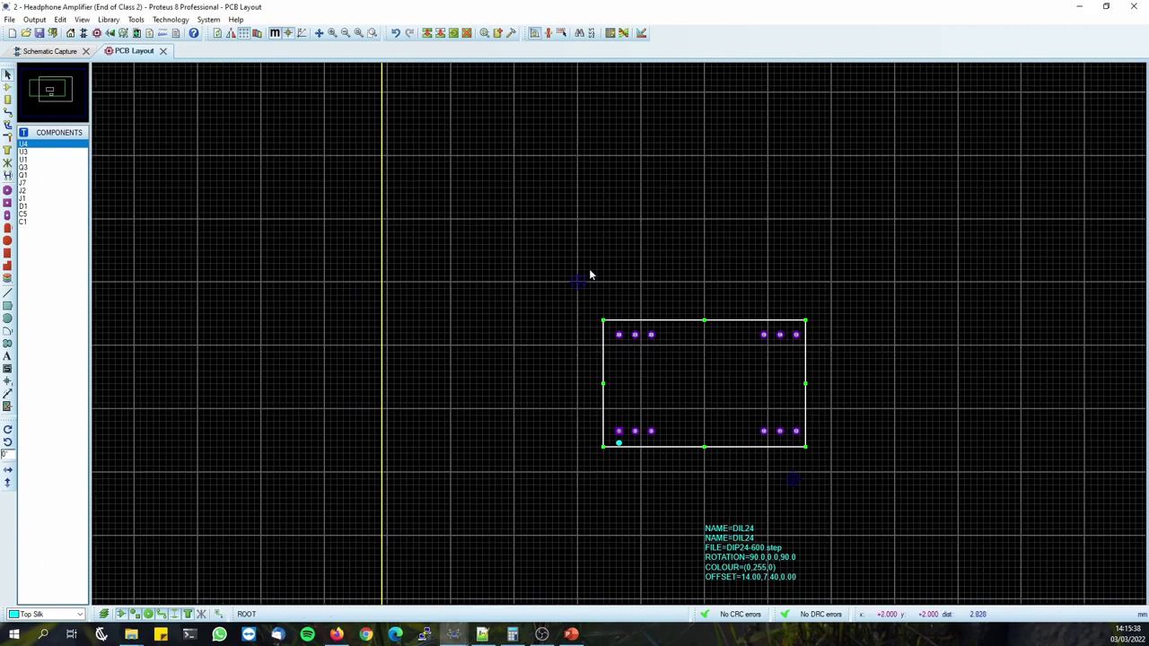
key("o")
key("o")
key("o")
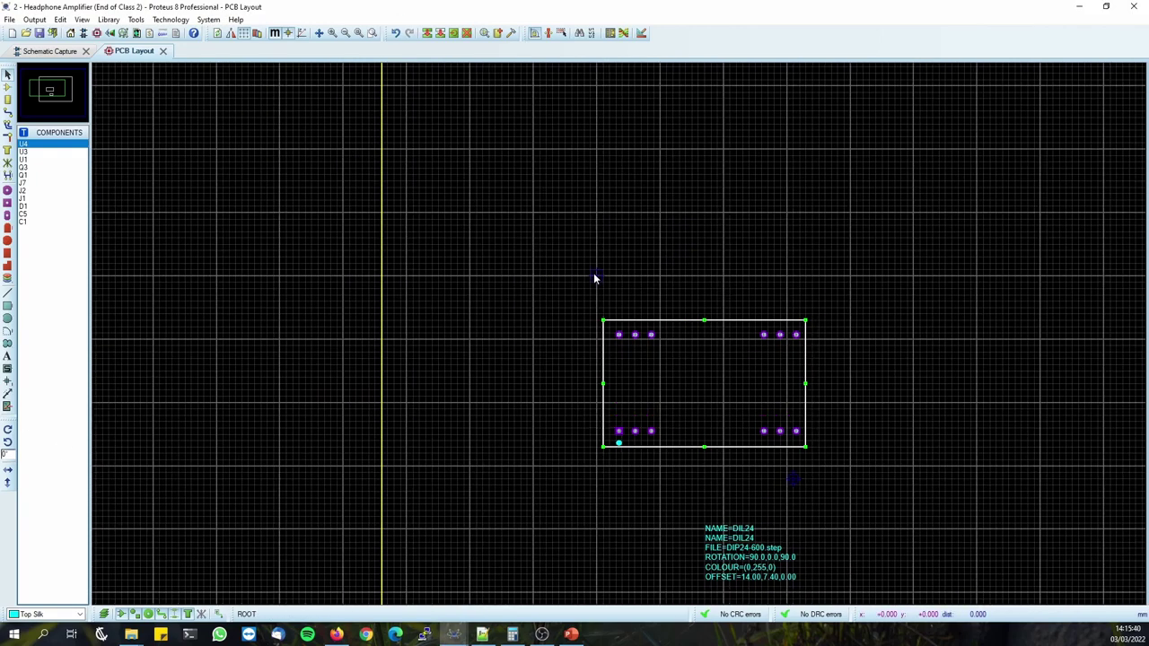
key("o")
key("o")
key("o")
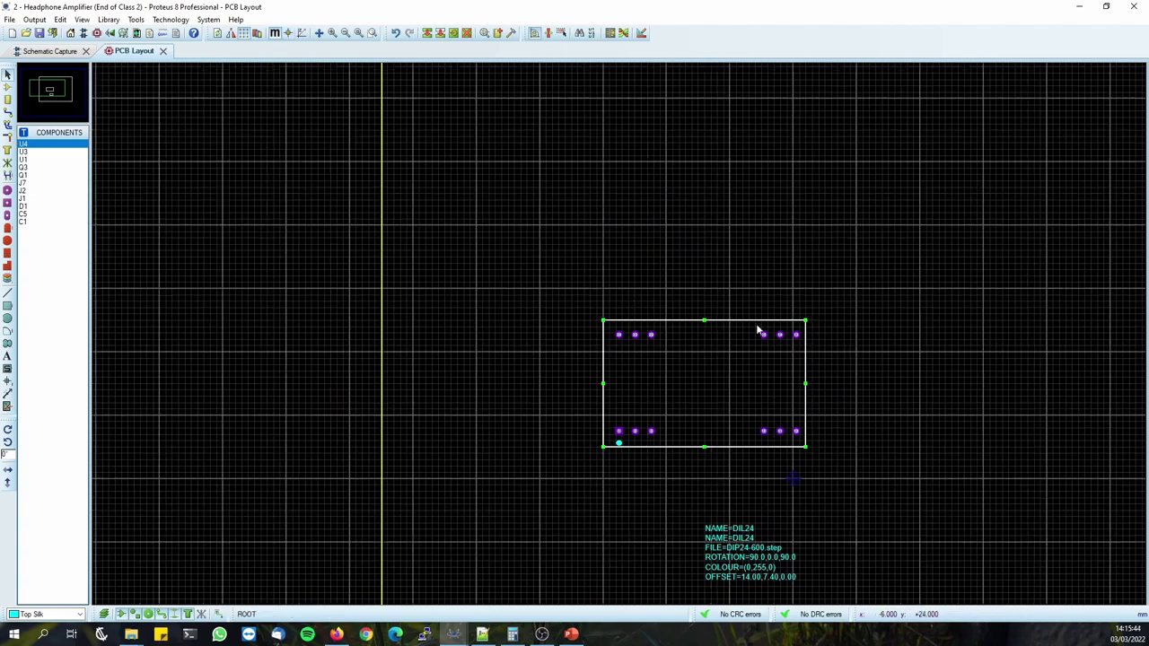
Set a temporary coordinate origin at the centre of pad 24.
scroll(727, 382, "up", 2)
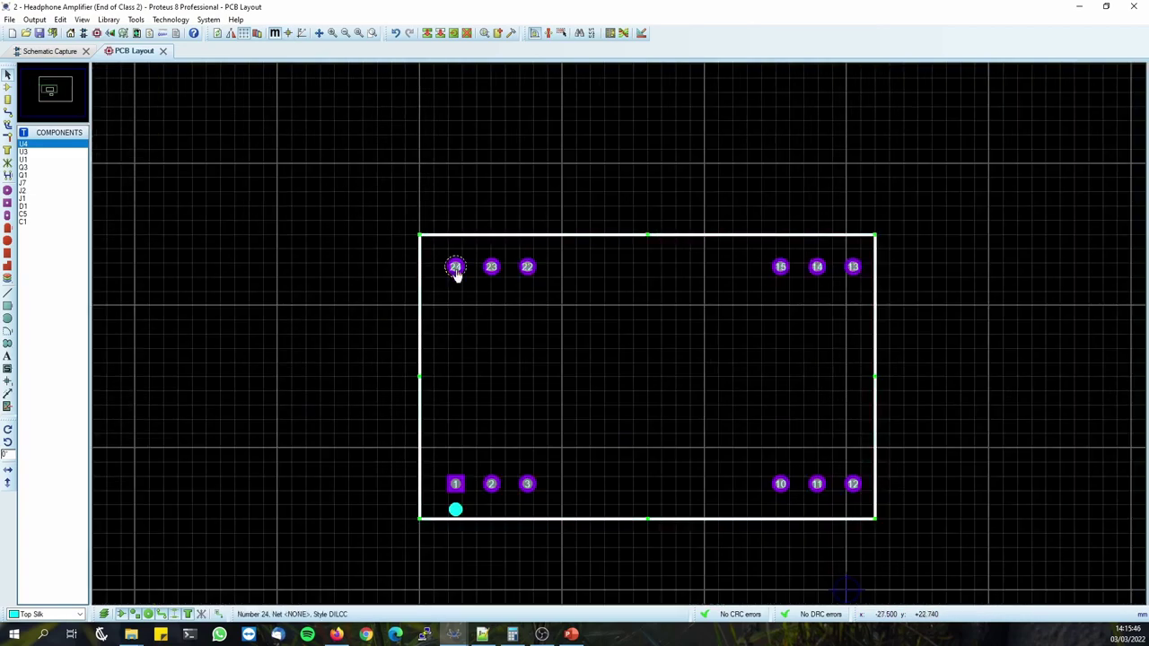
scroll(455, 267, "up", 4)
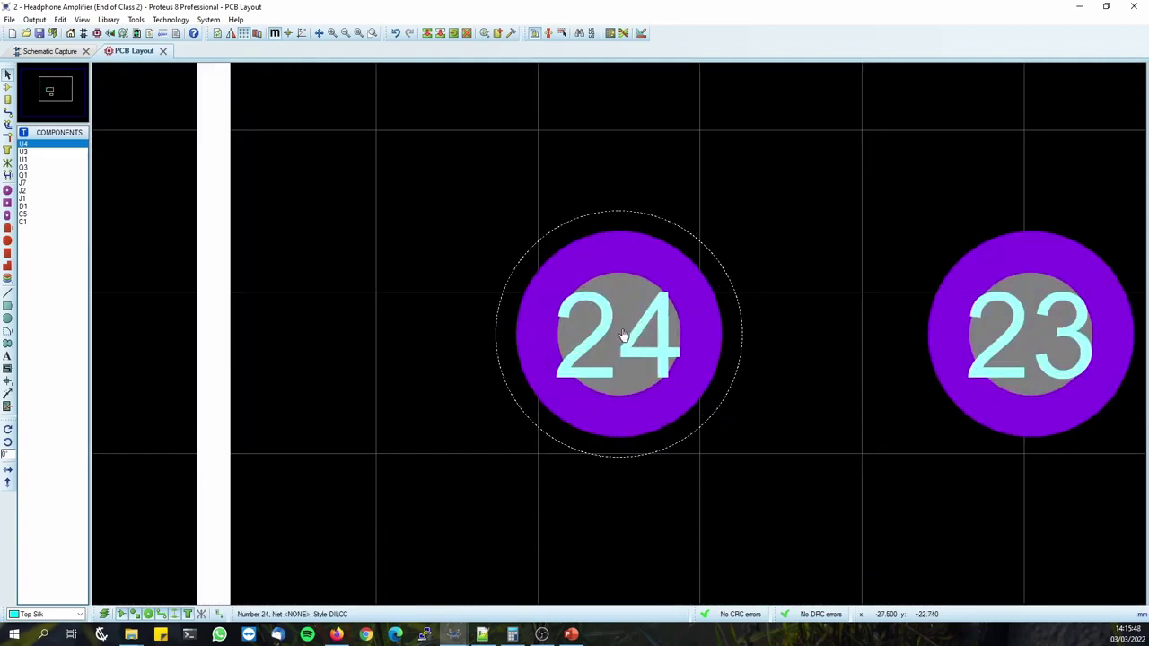
key("o")
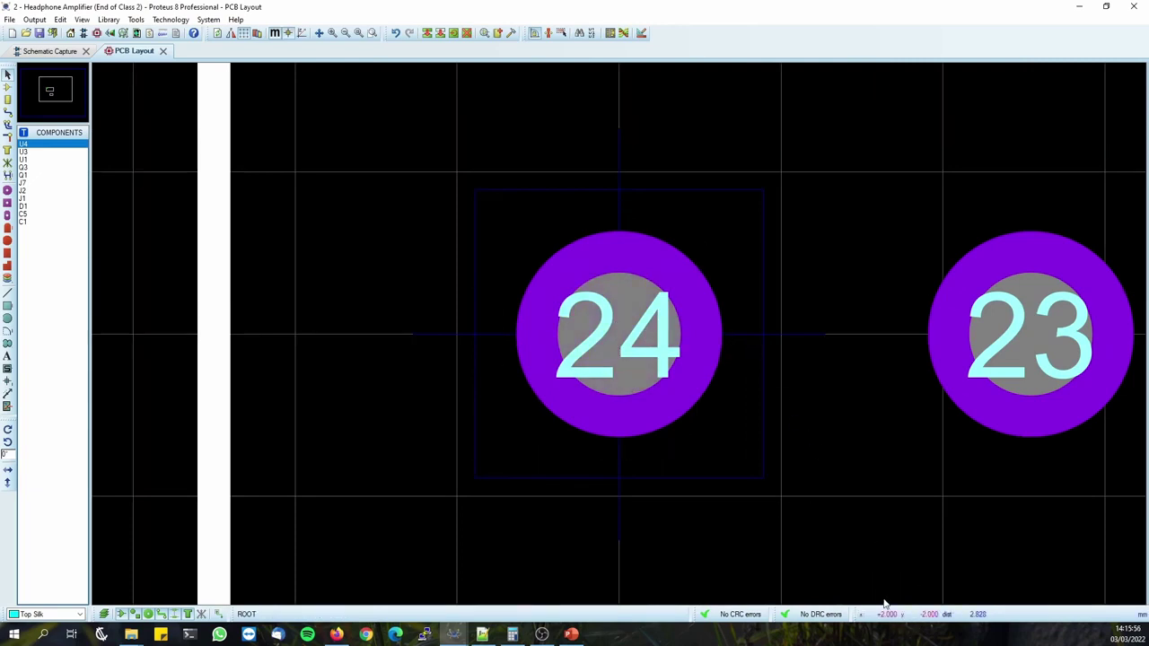
key("o")
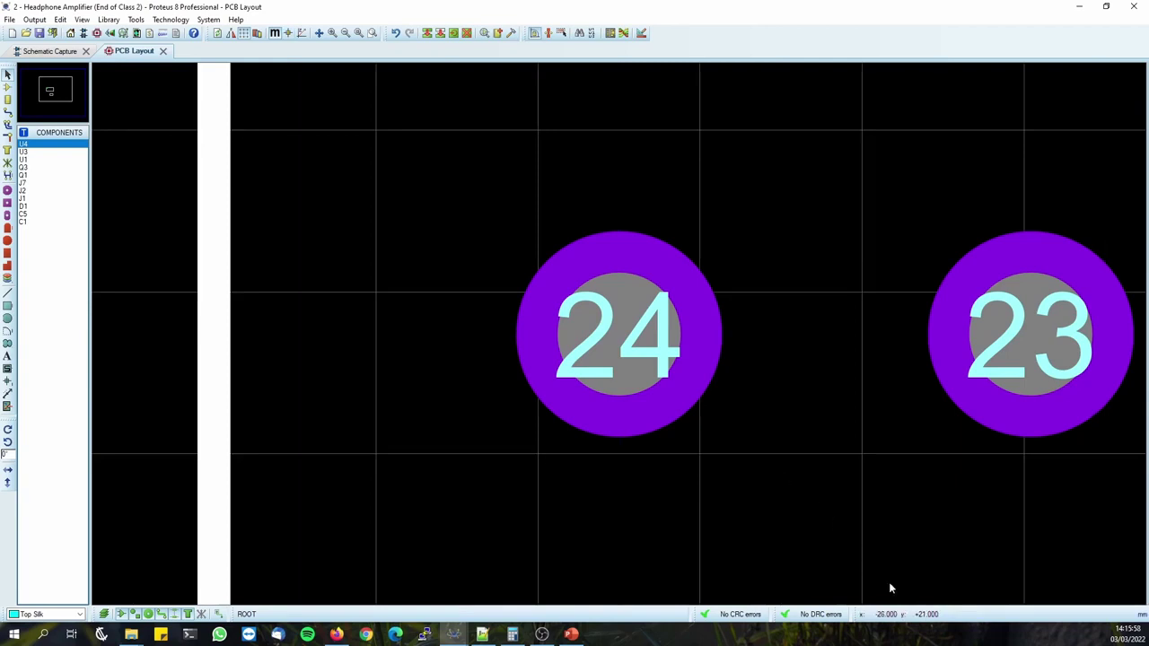
key("o")
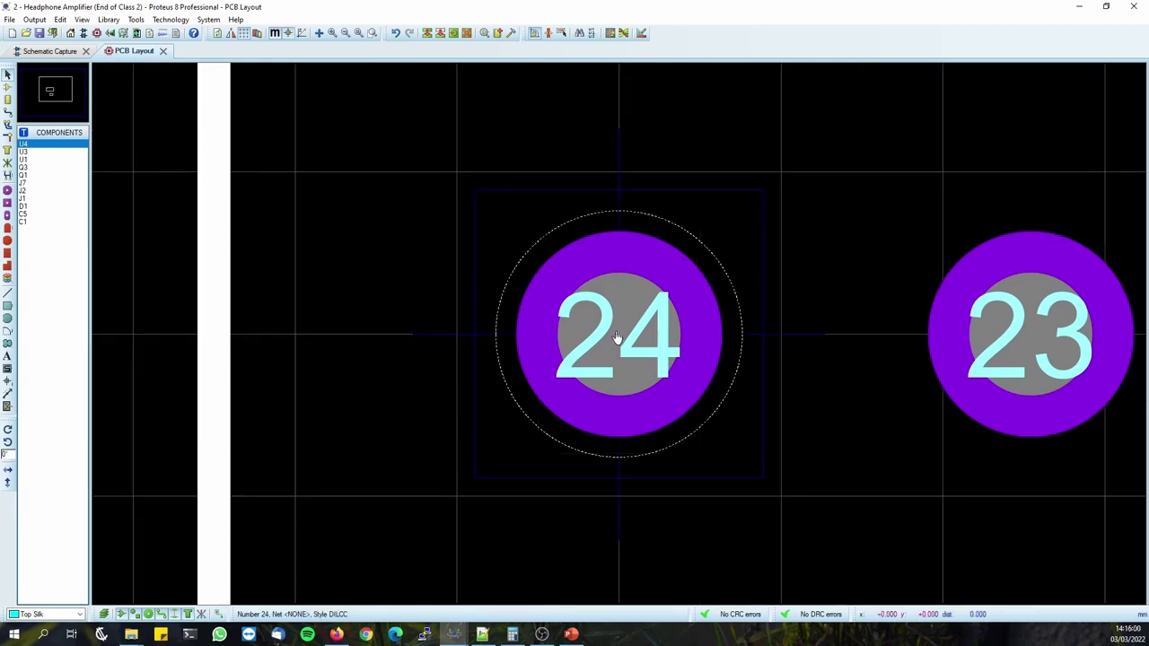
scroll(639, 343, "down", 5)
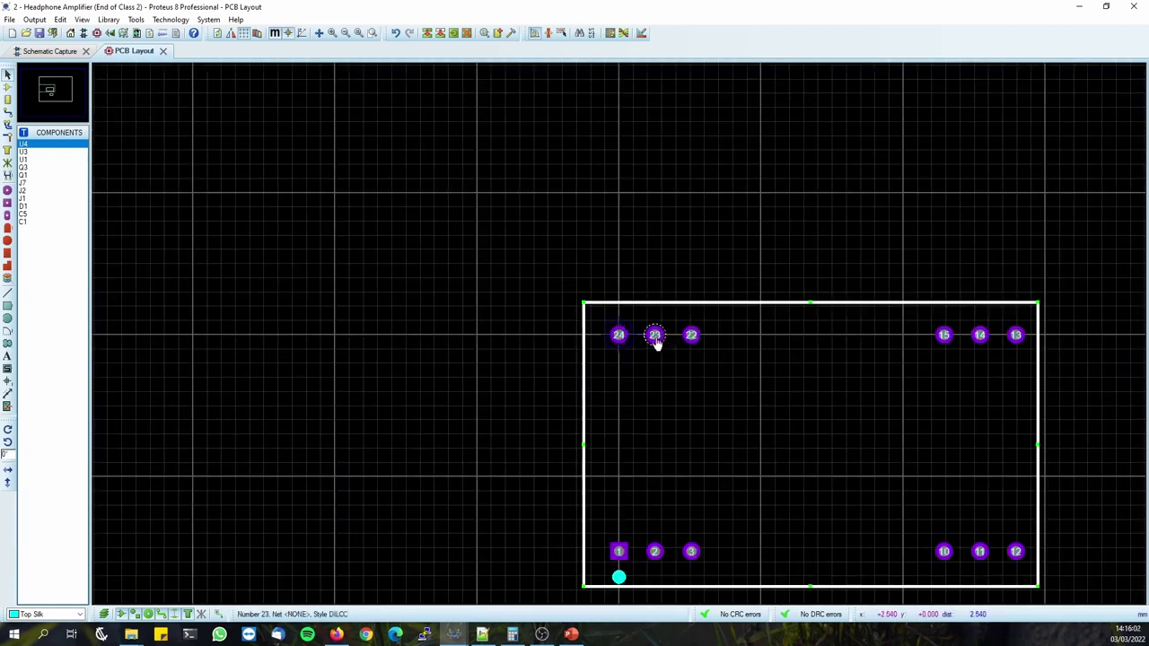
scroll(620, 335, "up", 6)
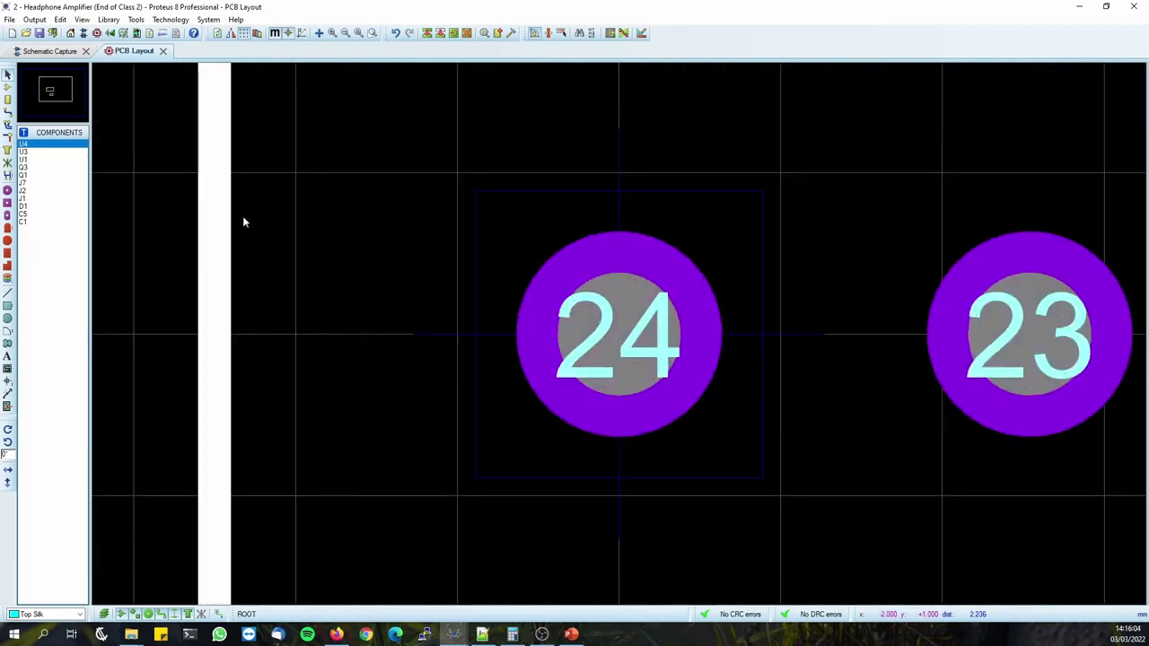
Draw a vertical Top Silk reference line about 4 mm long upward from the centre of pad 24.
left_click(8, 293)
scroll(525, 331, "down", 2)
scroll(525, 330, "down", 2)
left_click(618, 335)
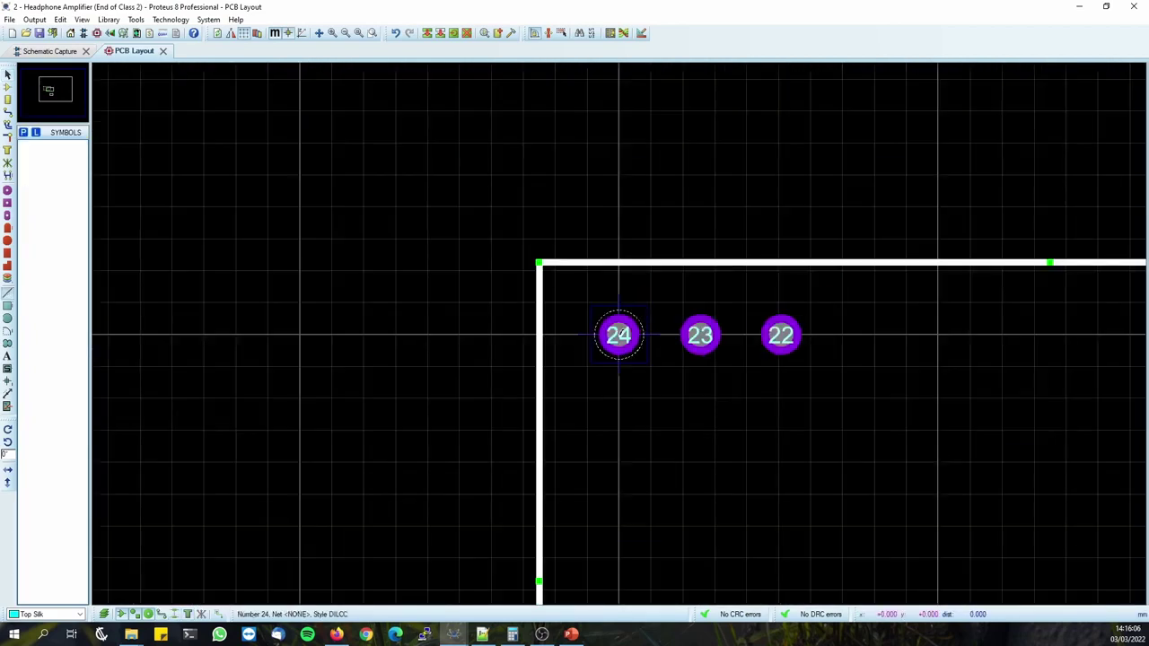
left_click(619, 201)
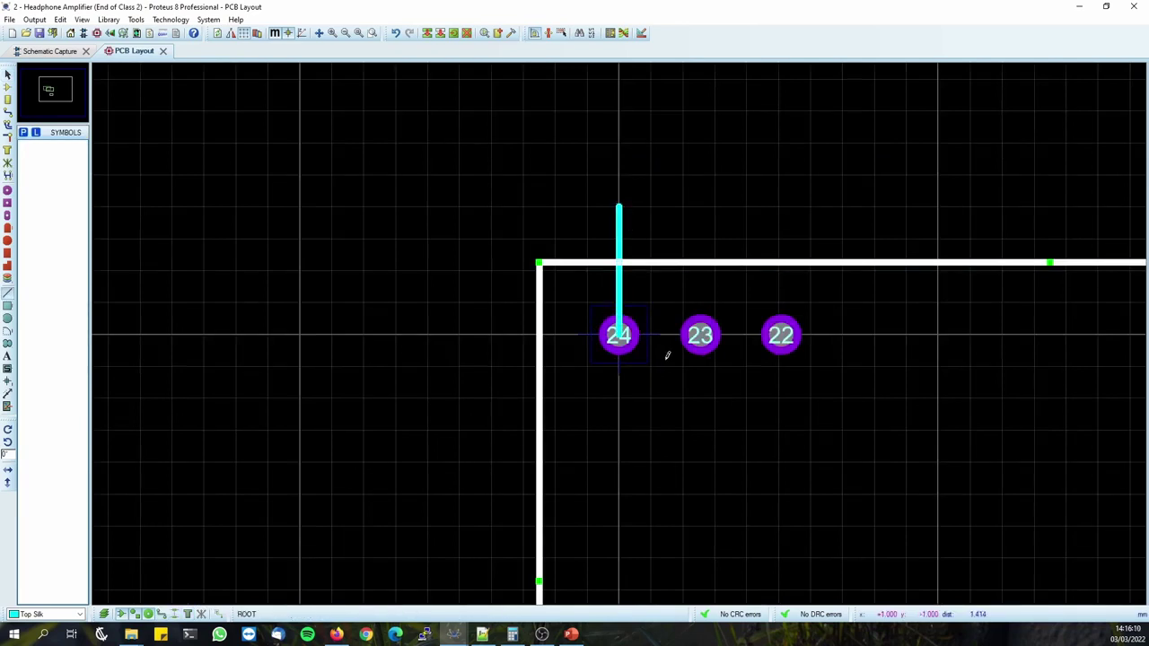
Set the reference line's Y2 coordinate to the calculated 2.38 mm margin and recheck it against Calculator.
left_click(512, 636)
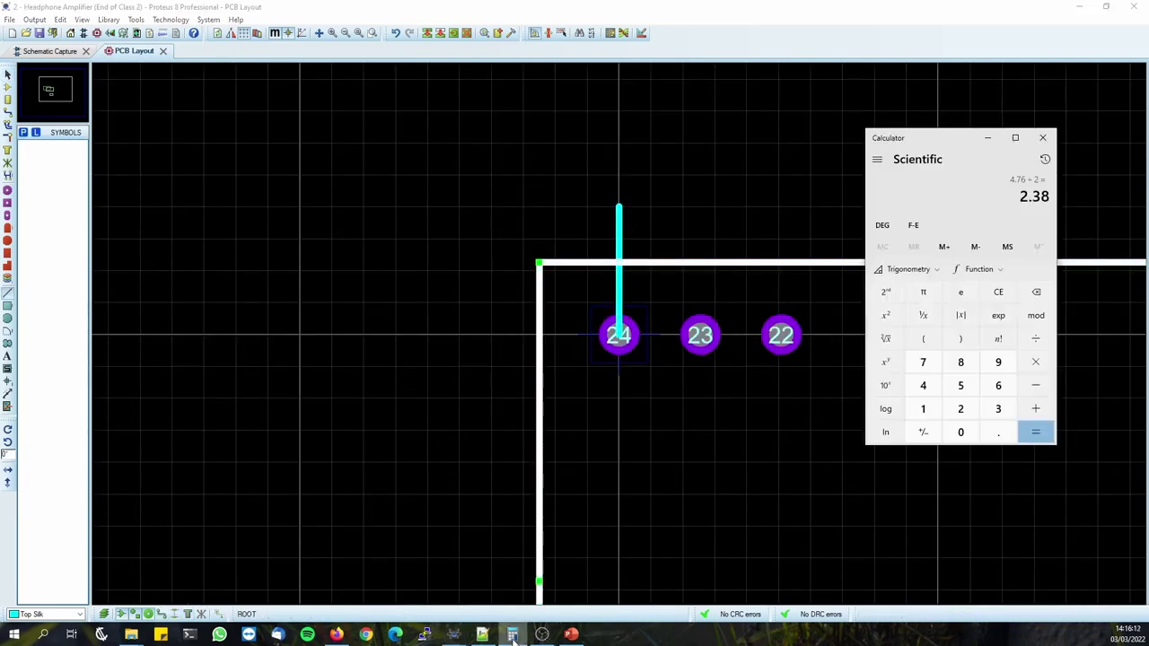
left_click(512, 635)
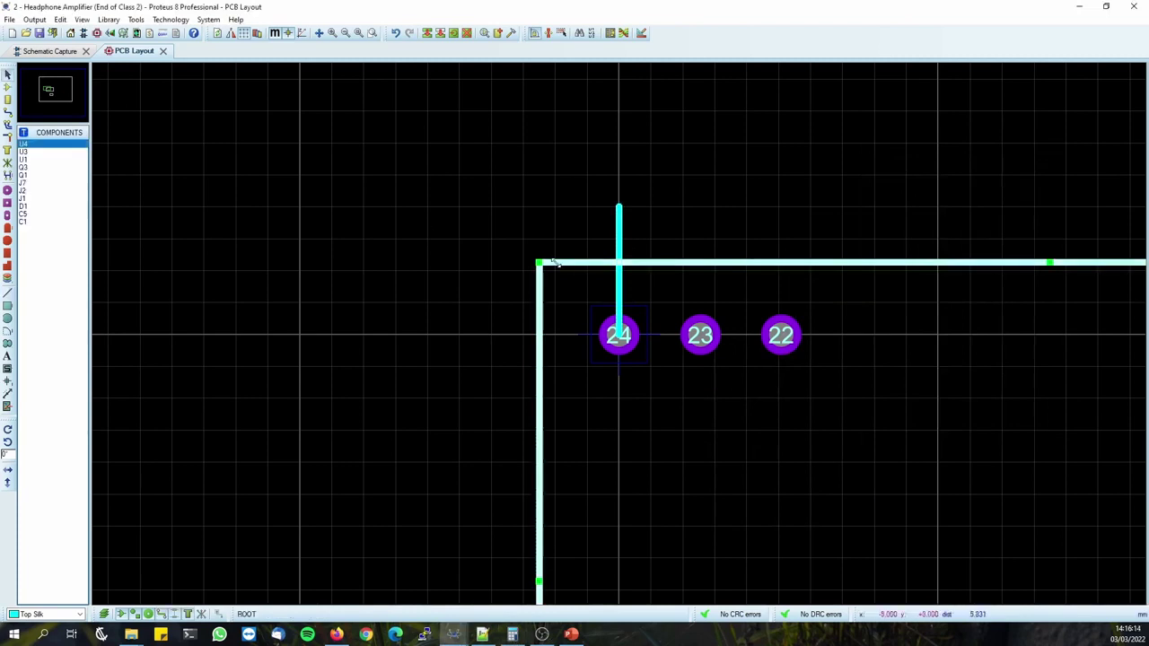
double_click(618, 235)
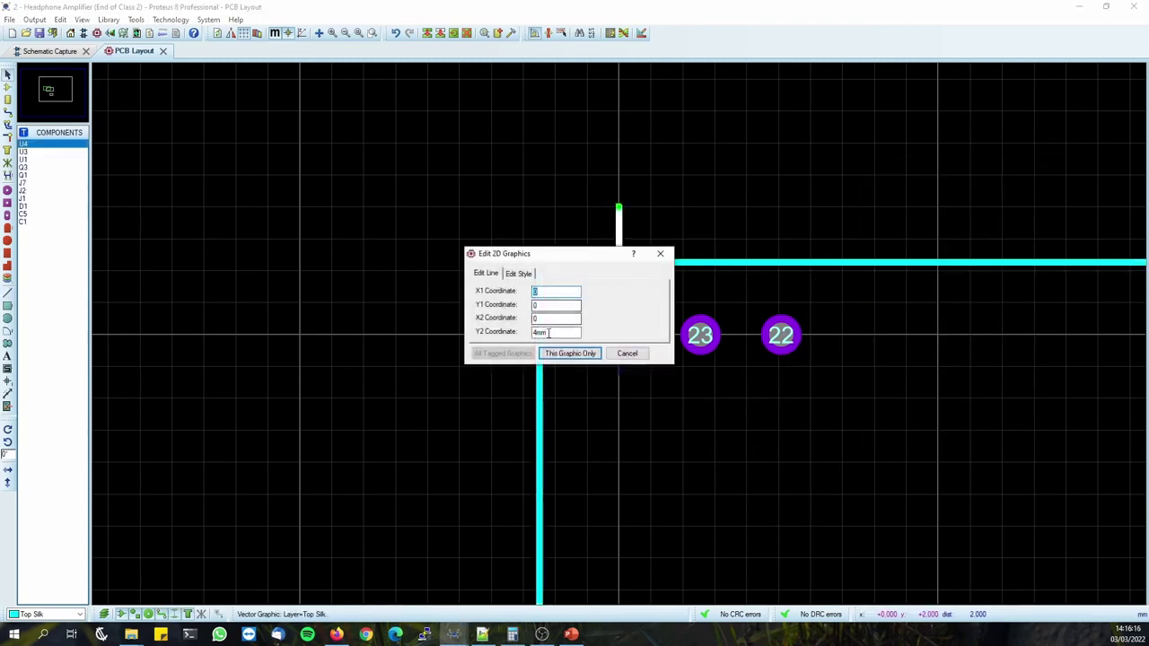
left_click_drag(541, 258, 362, 206)
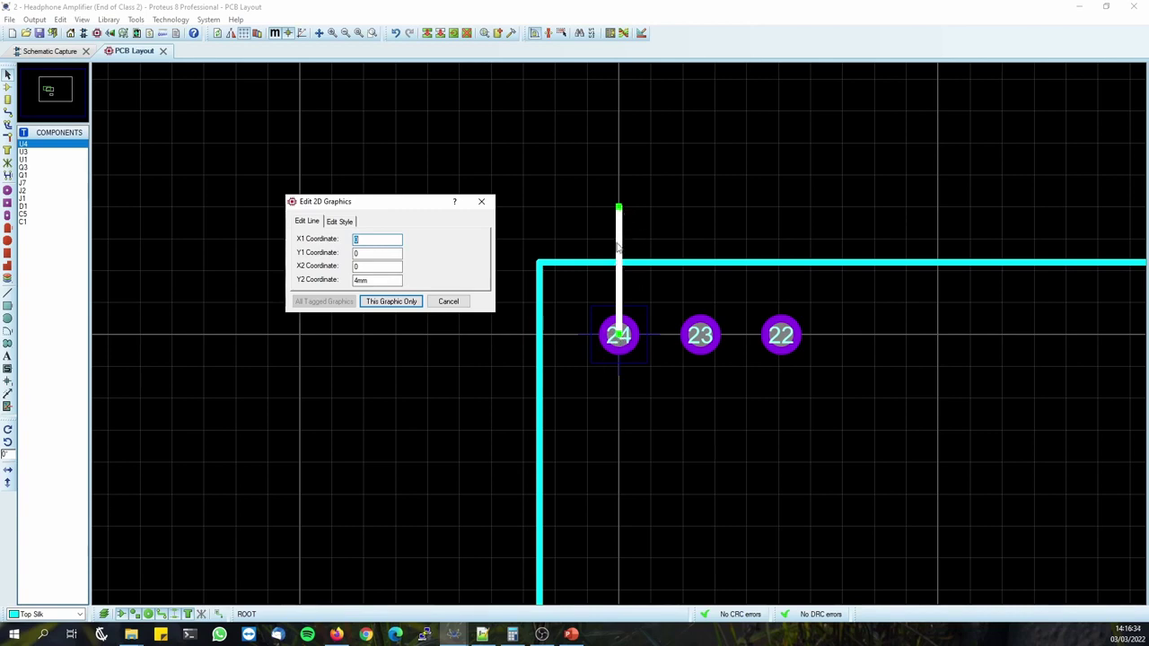
key("Tab")
key("Tab")
key("Tab")
key("Return")
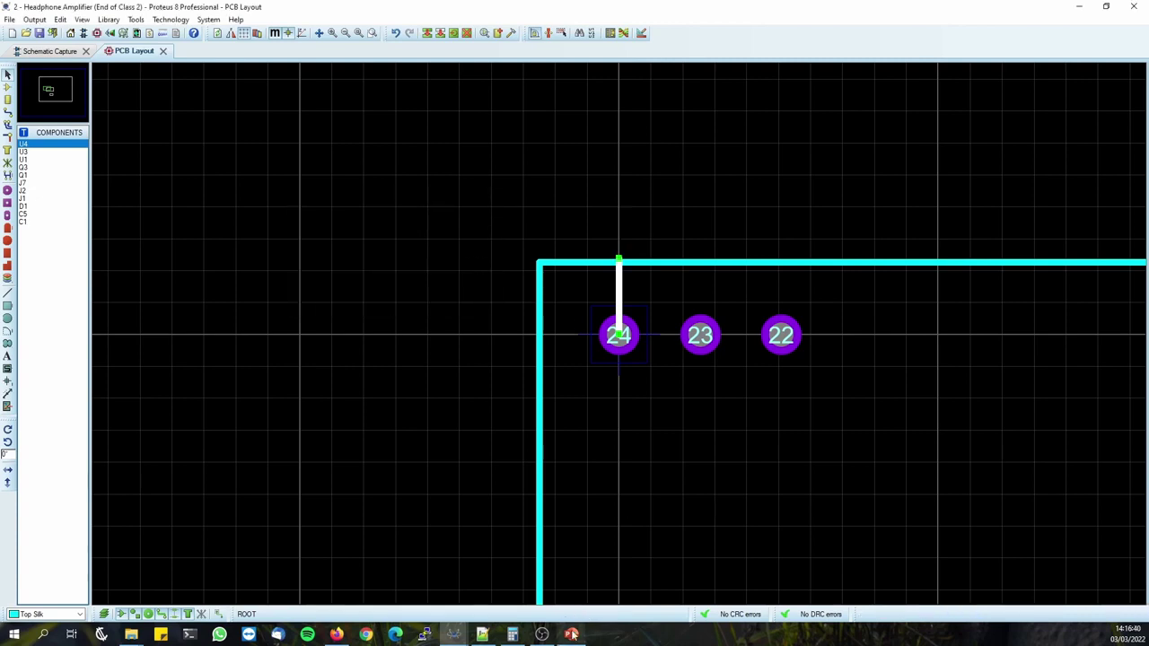
left_click(512, 635)
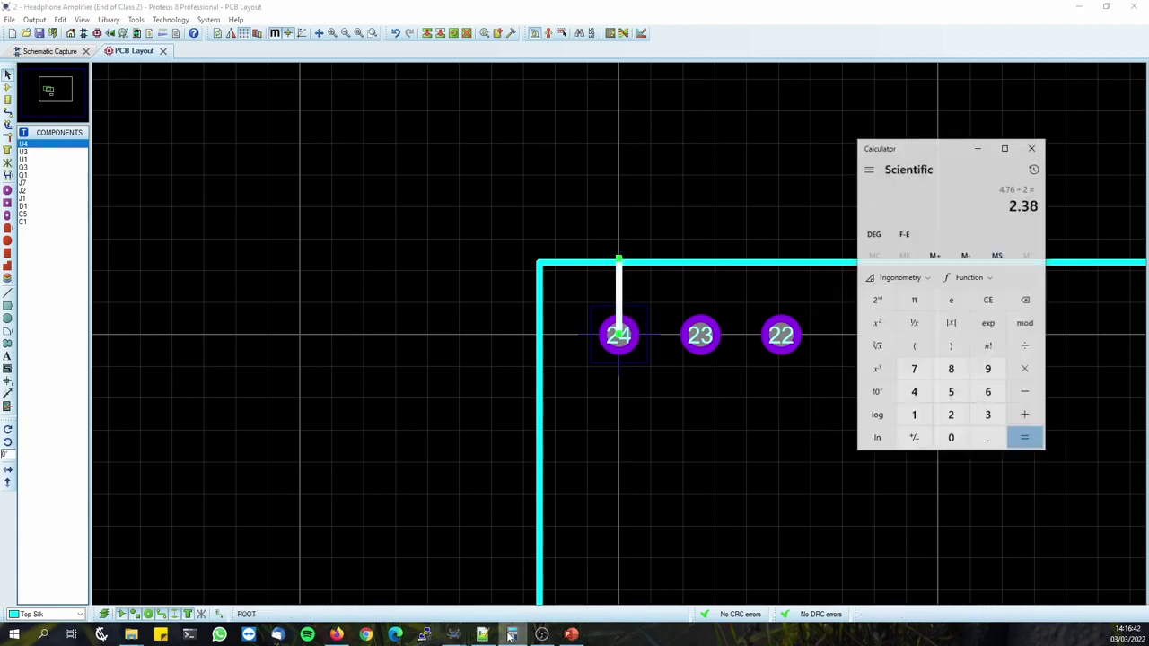
left_click(512, 634)
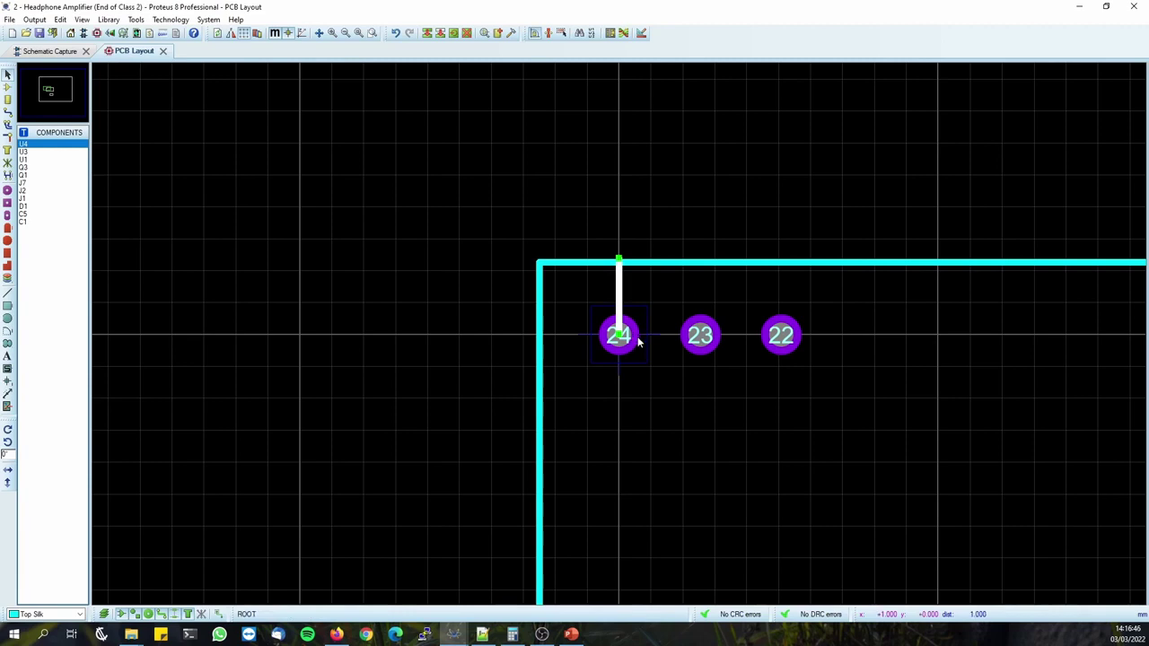
Check the datasheet's side view for the pin span along the body and the pin-to-end margin.
left_click(336, 635)
scroll(318, 331, "down", 3)
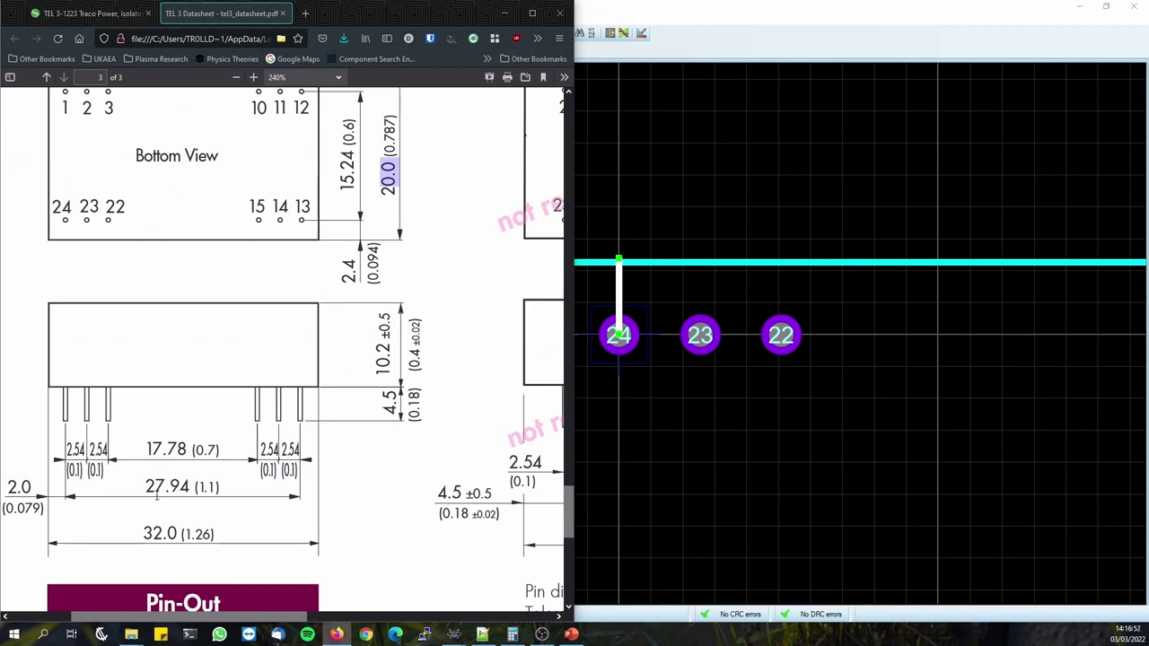
left_click_drag(146, 486, 191, 485)
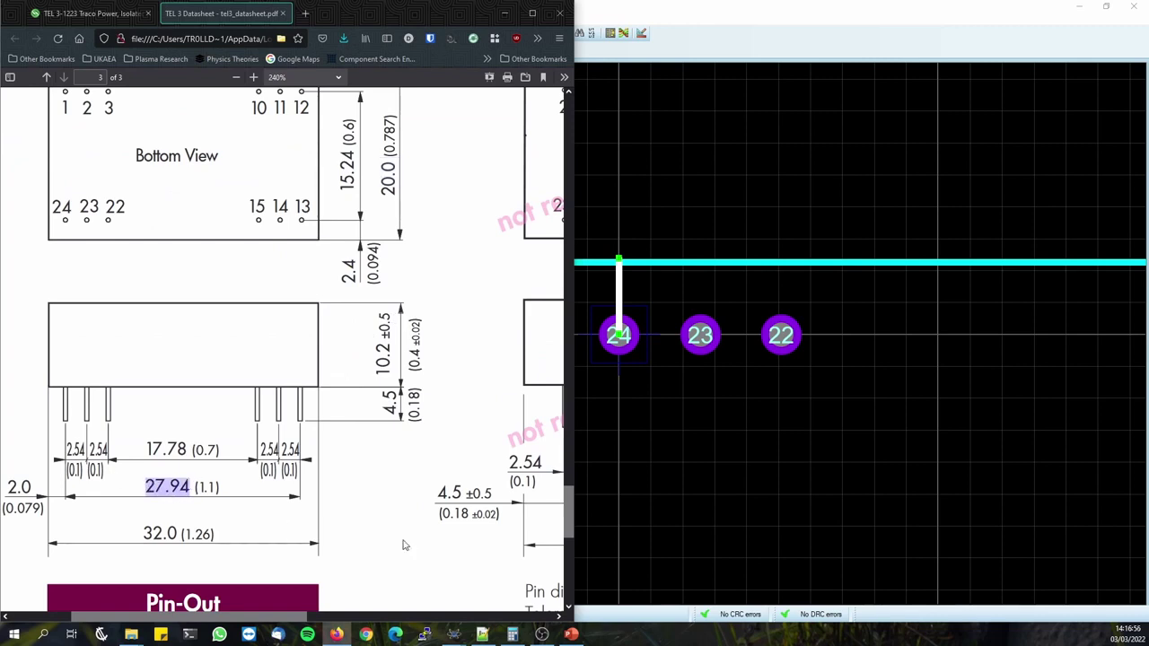
left_click(512, 635)
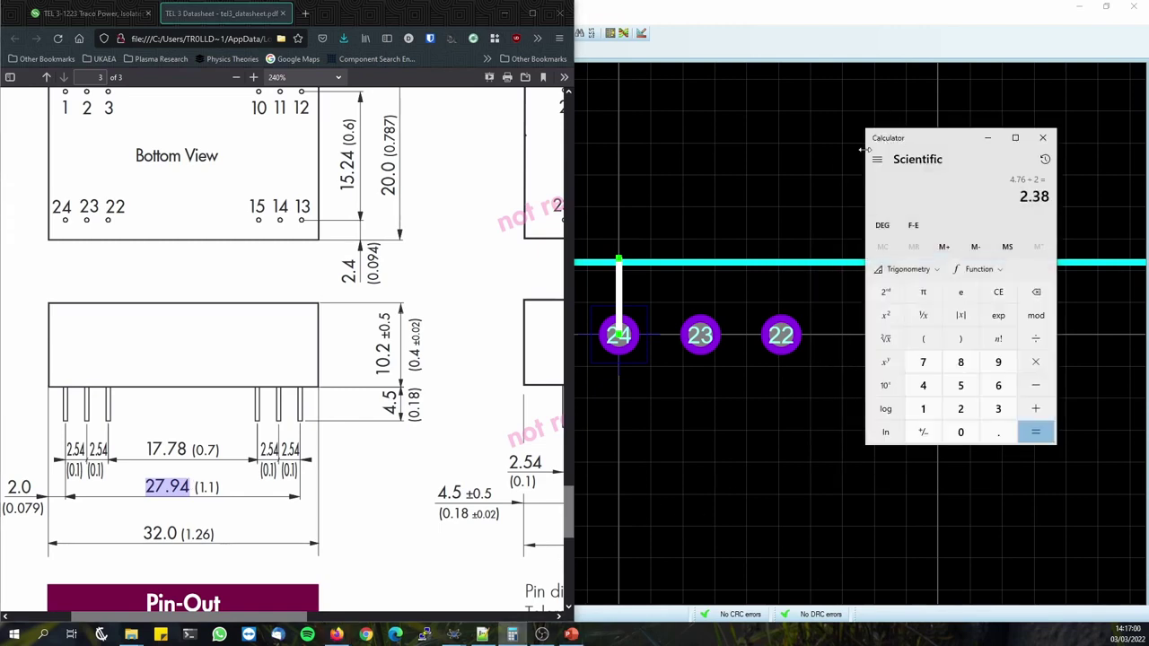
left_click(166, 485)
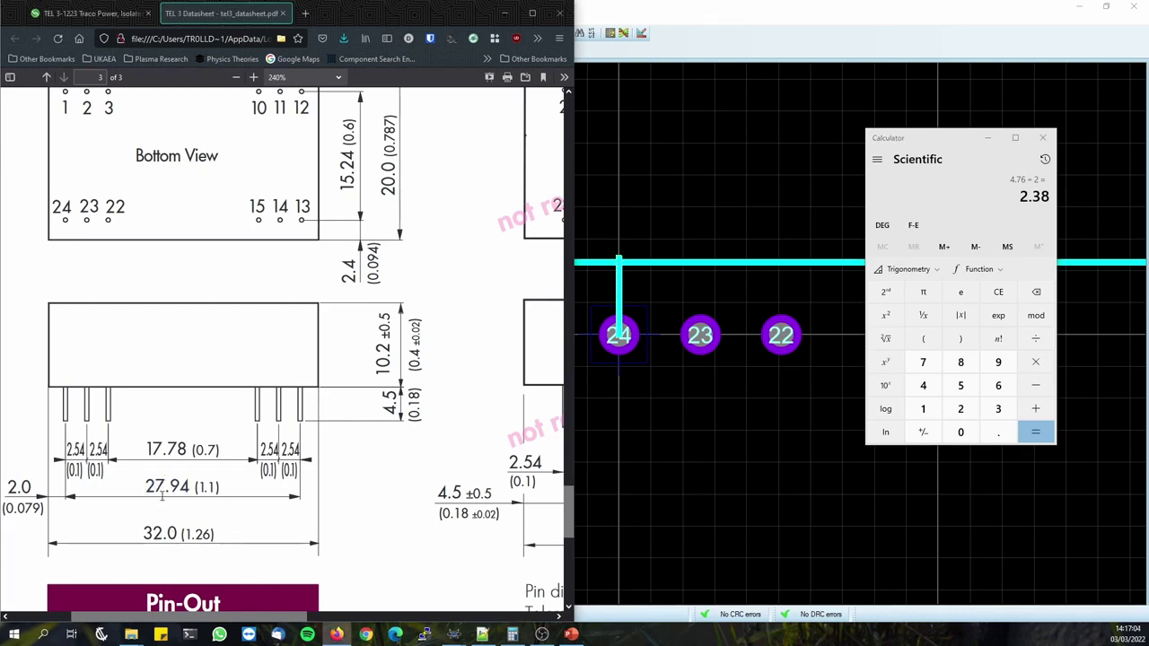
Return to the PCB layout and draw a 2 mm horizontal Top Silk reference line from pad 24 toward the outline's nearest short side.
left_click(749, 90)
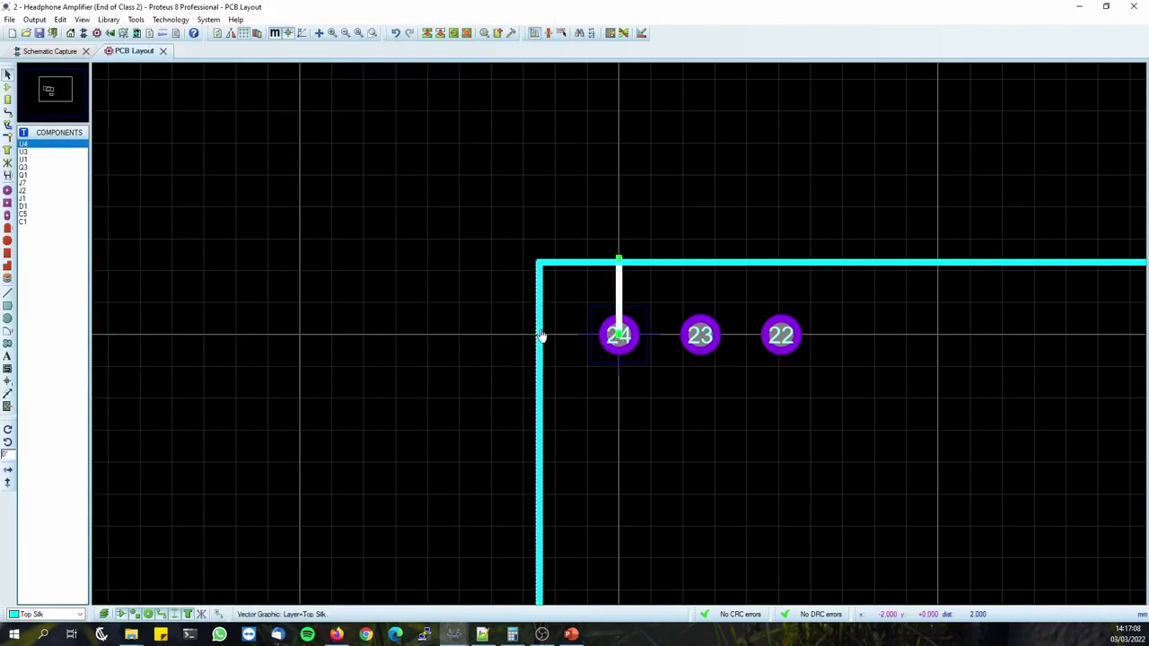
left_click(8, 294)
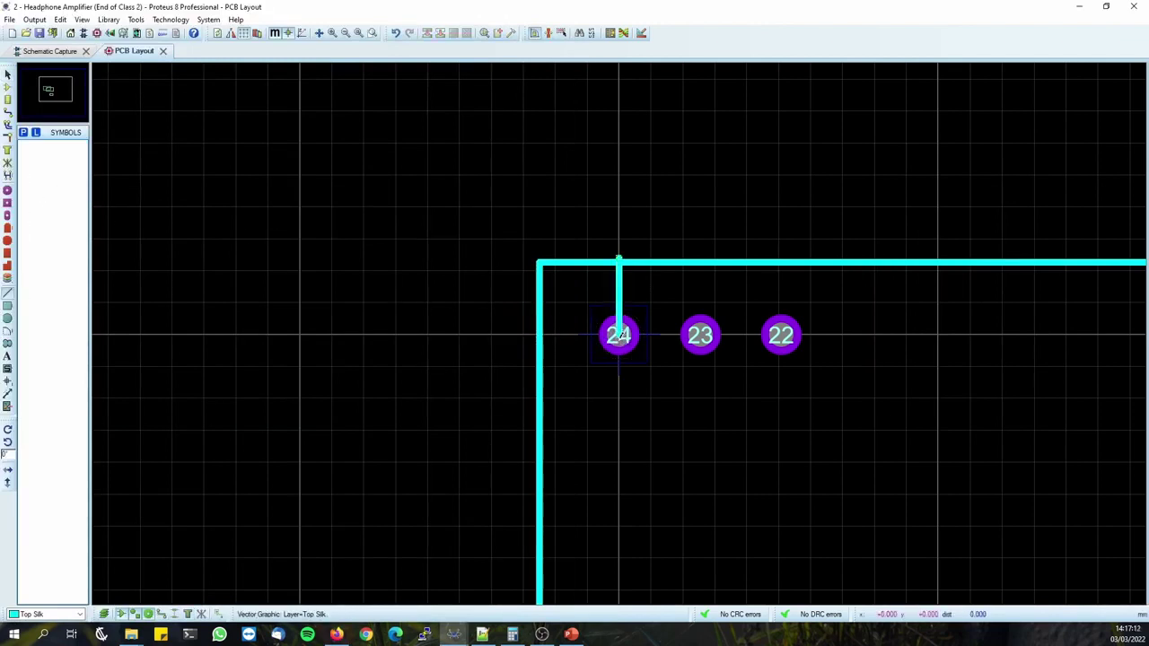
left_click(618, 335)
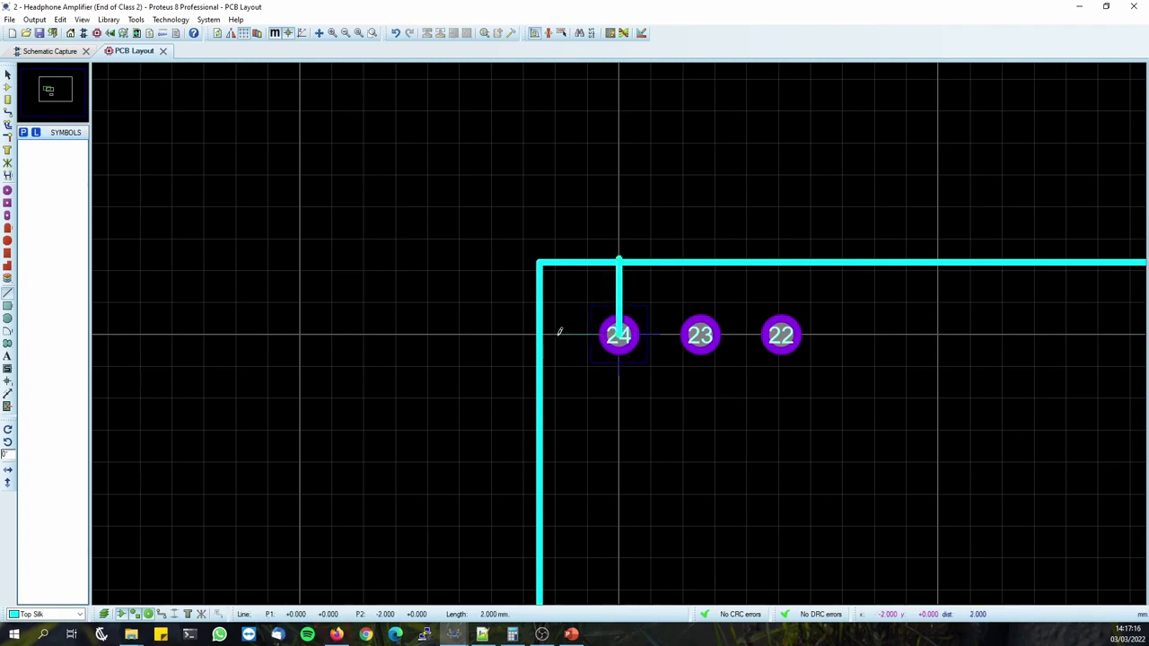
left_click(551, 333)
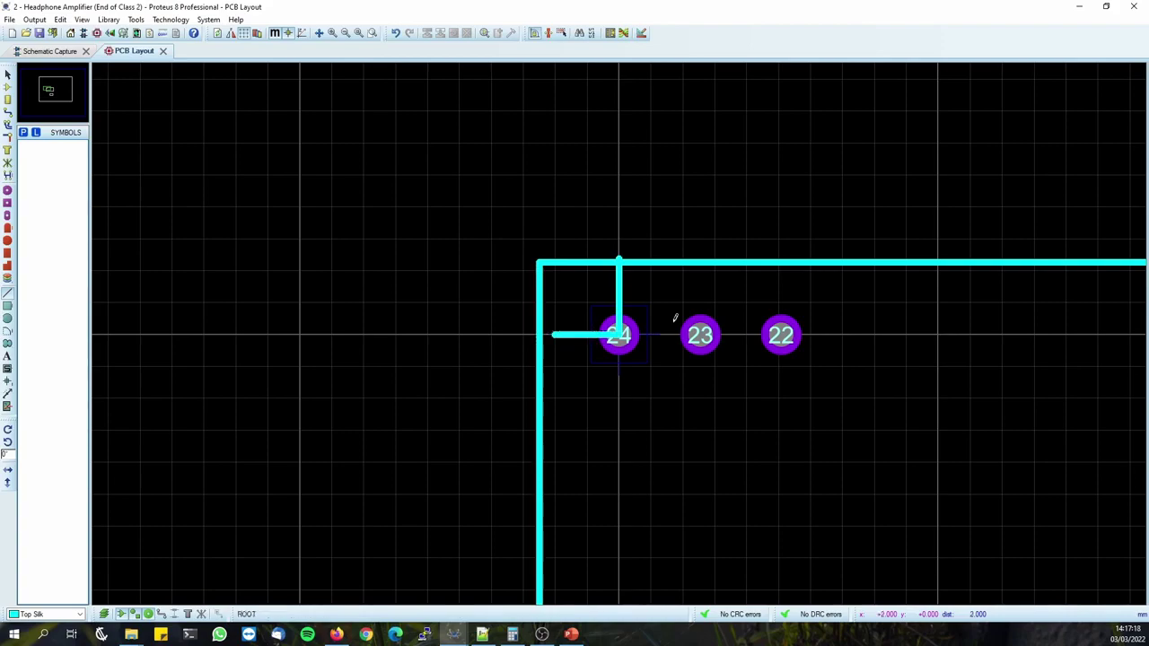
Leave line drawing and switch the layout grid to the fine 0.1 mm snap for aligning around pad 24.
scroll(674, 323, "up", 2)
scroll(619, 333, "down", 6)
scroll(619, 333, "up", 3)
middle_click(840, 358)
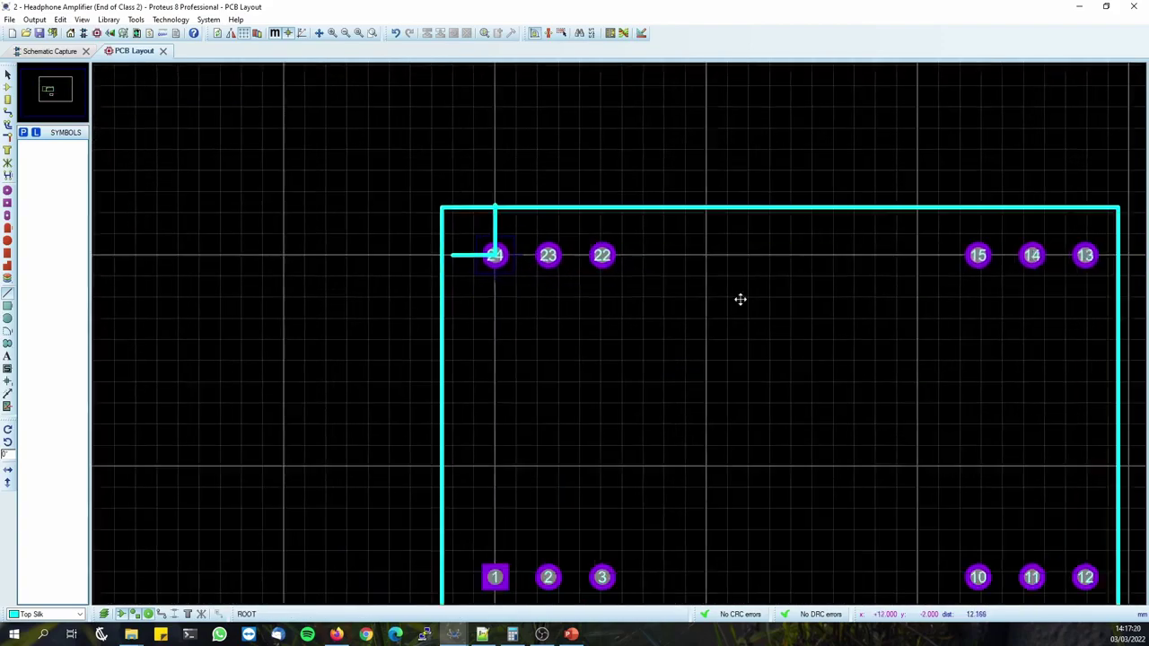
left_click_drag(567, 179, 662, 243)
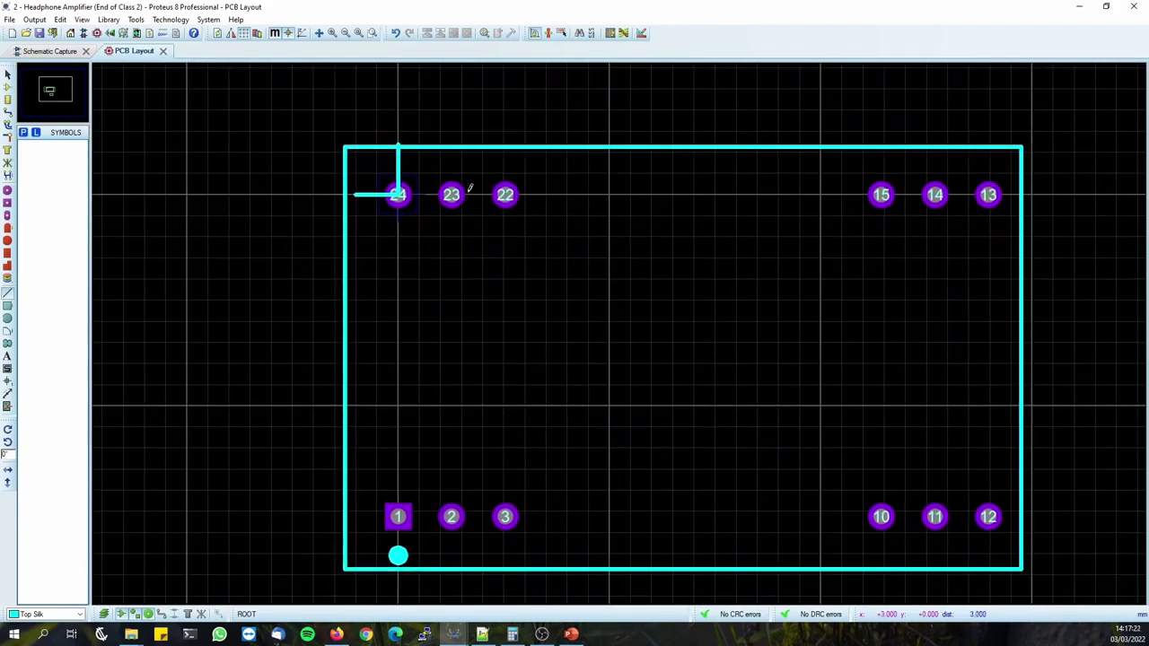
scroll(470, 192, "up", 1)
left_click(7, 74)
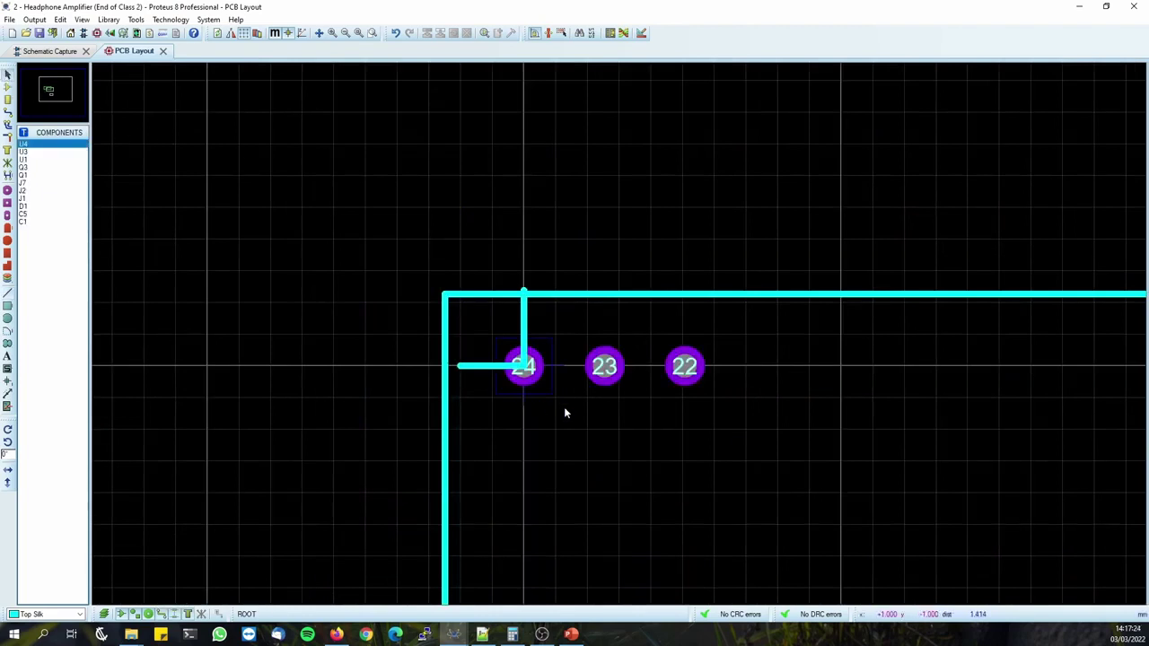
scroll(555, 365, "up", 2)
left_click_drag(687, 246, 657, 244)
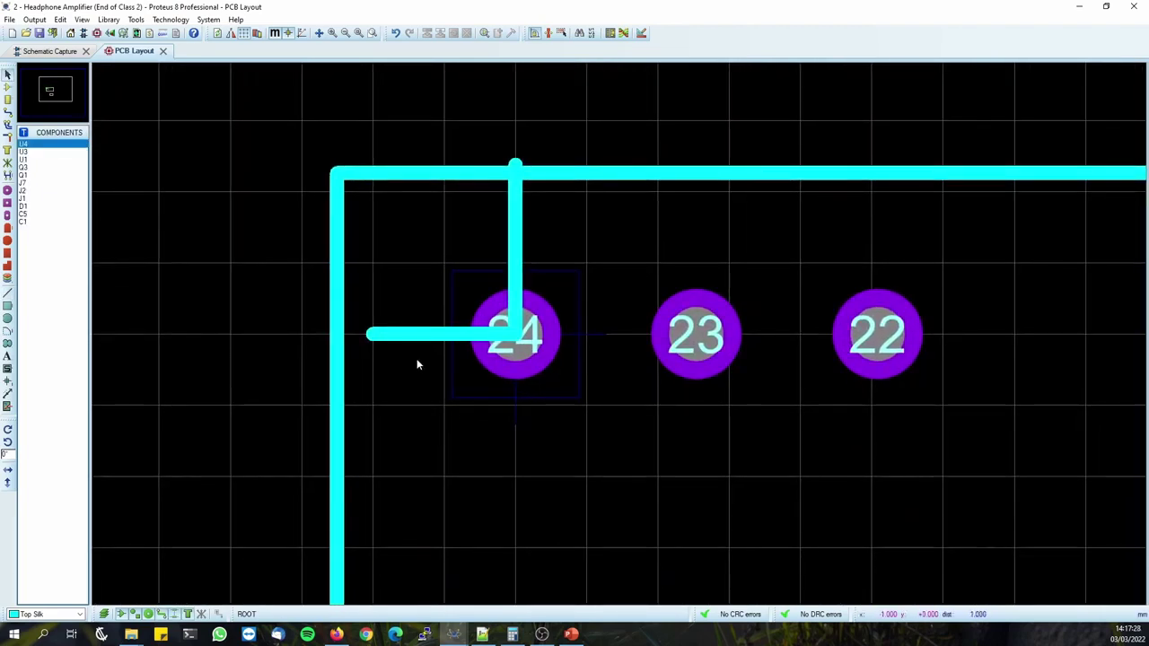
key("ctrl+F1")
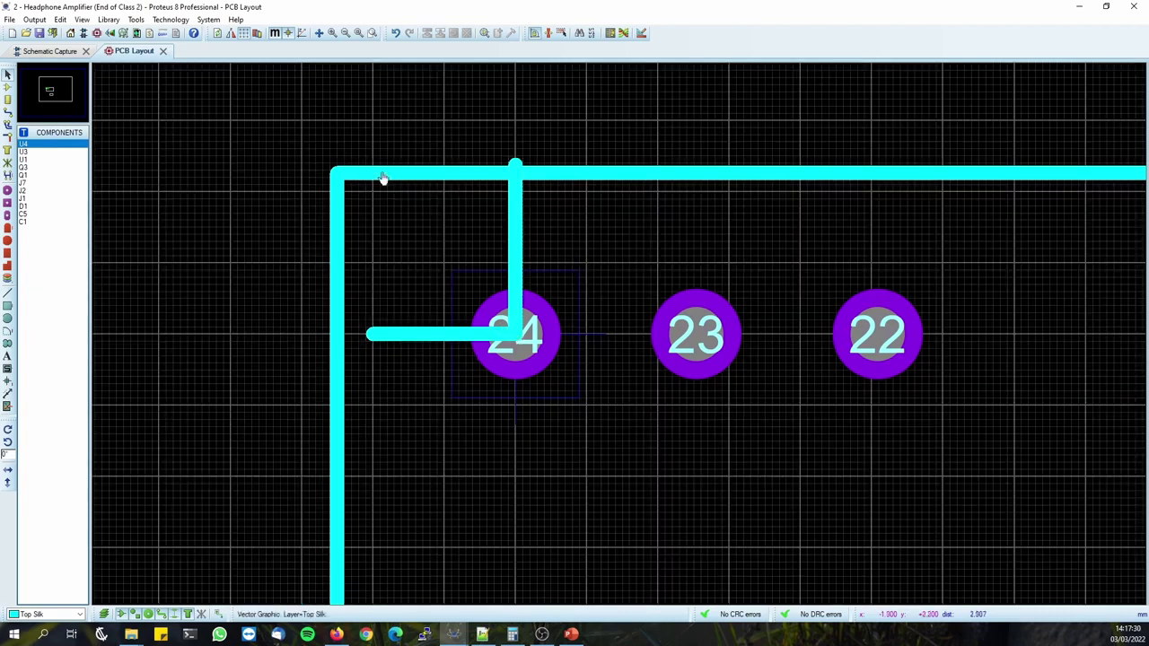
Review the imperial and metric snap values in the grid configuration.
left_click(209, 18)
mouse_move(185, 19)
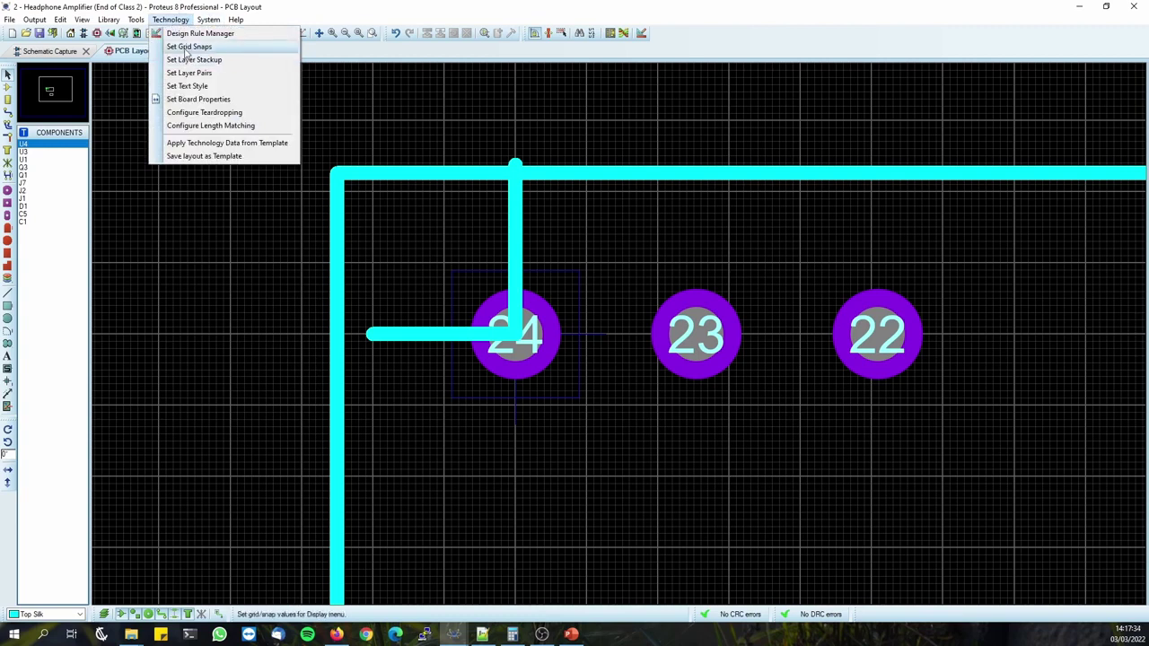
left_click(186, 47)
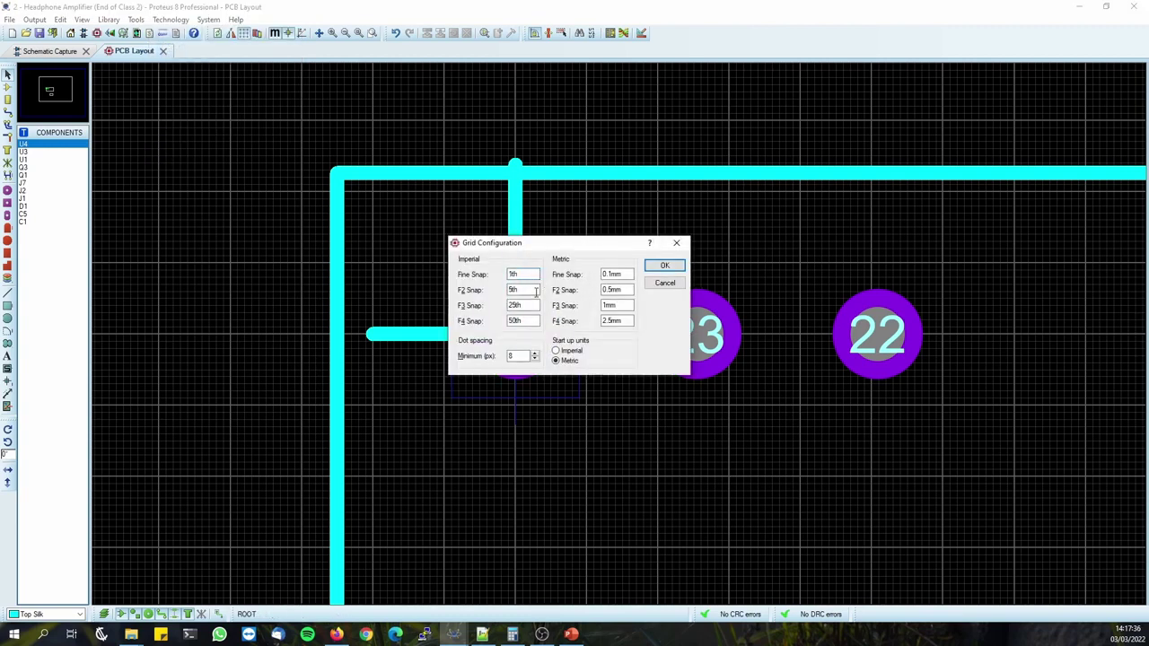
left_click(532, 319)
left_click(531, 291)
left_click(528, 274)
left_click(620, 274)
left_click(623, 290)
left_click(618, 274)
left_click(658, 271)
Move the silkscreen rectangle so its edges meet the reference line ends, 2 mm beside and about 2.4 mm above pad 24.
scroll(587, 270, "up", 3)
left_click(542, 335)
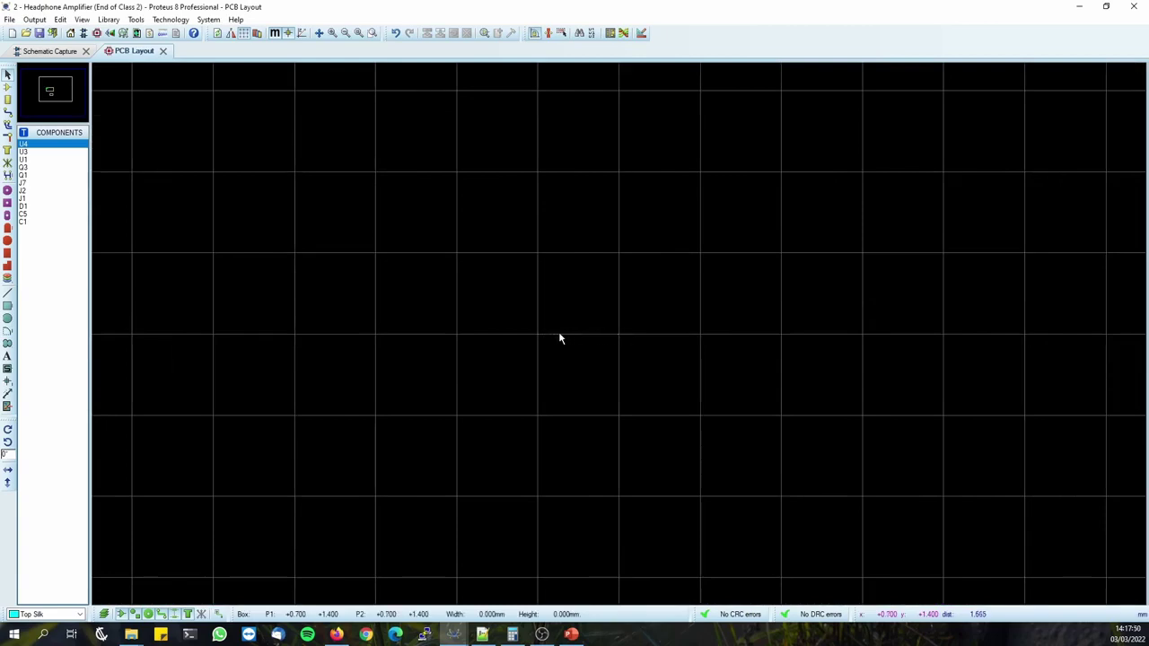
left_click_drag(627, 338, 566, 347)
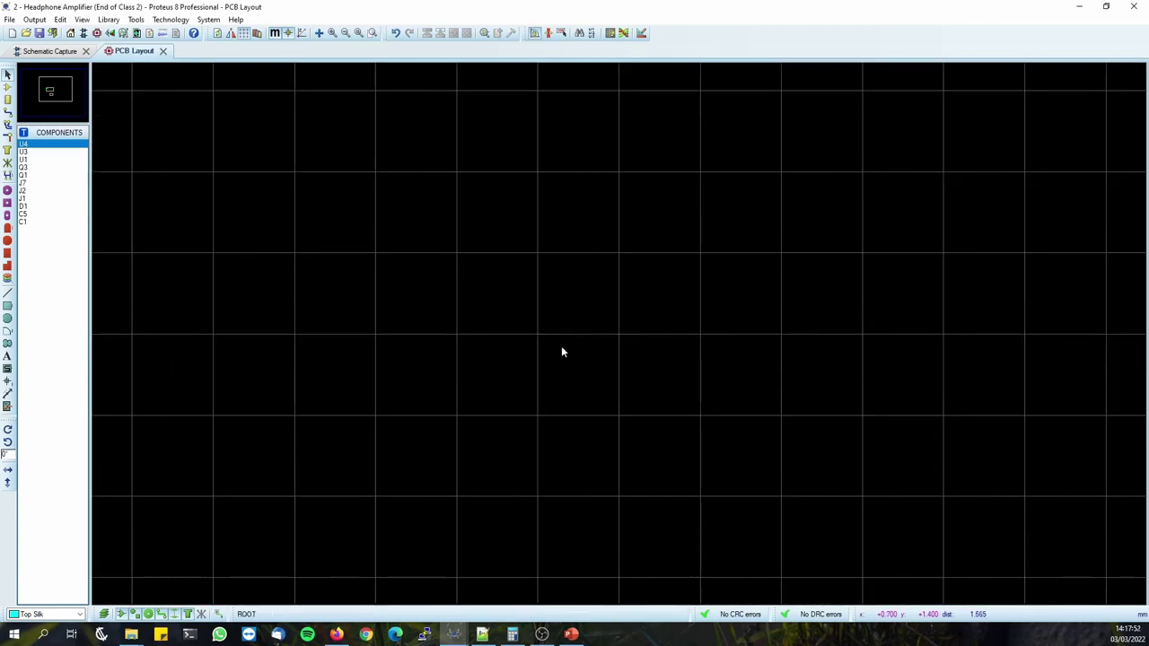
scroll(574, 346, "down", 4)
key("F5")
left_click_drag(371, 320, 406, 312)
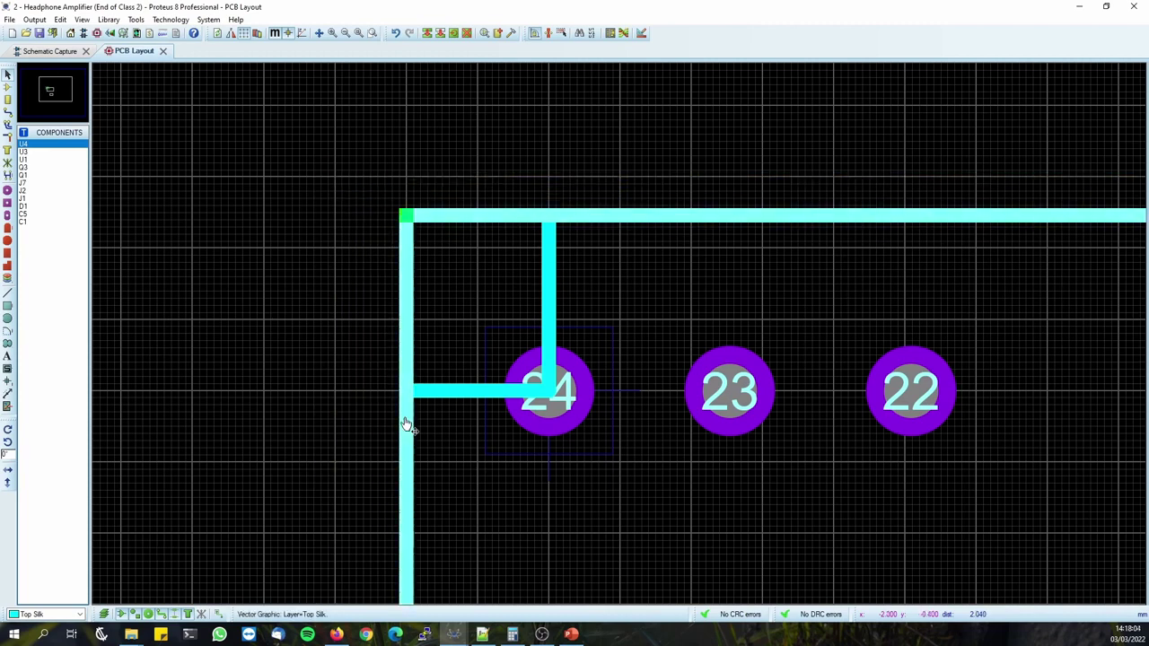
left_click_drag(406, 363, 392, 348)
left_click_drag(374, 314, 407, 342)
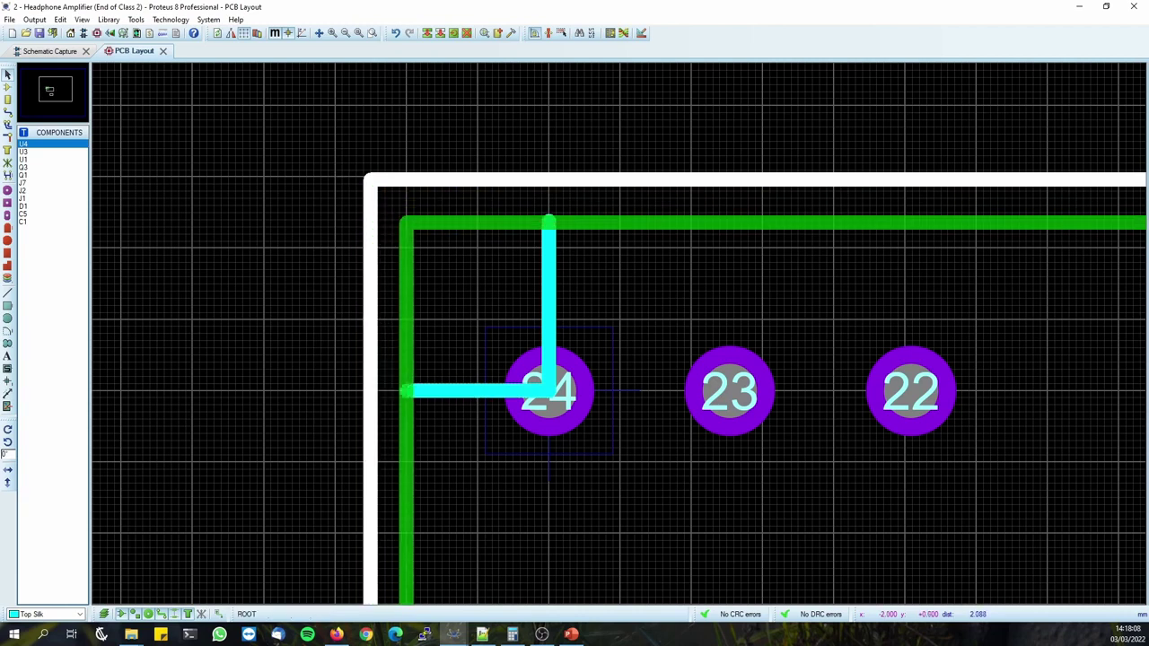
Settle the silkscreen outline on the reference line ends and delete both Top Silk reference lines at pad 24.
left_click_drag(407, 347, 407, 347)
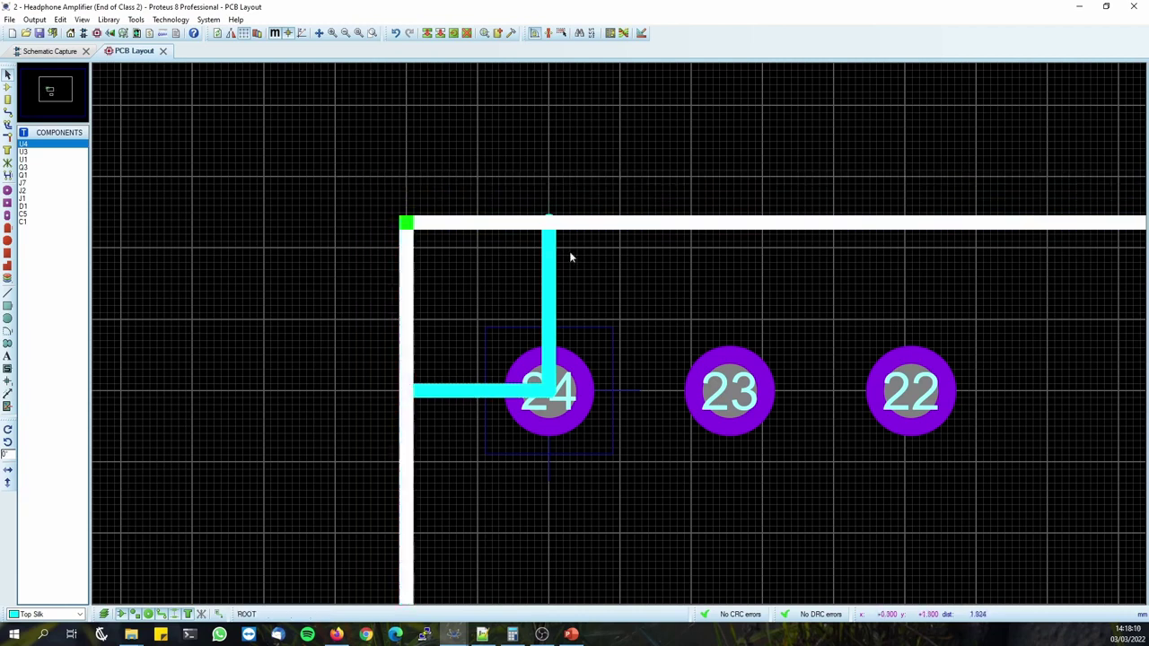
scroll(542, 187, "up", 7)
scroll(508, 364, "down", 6)
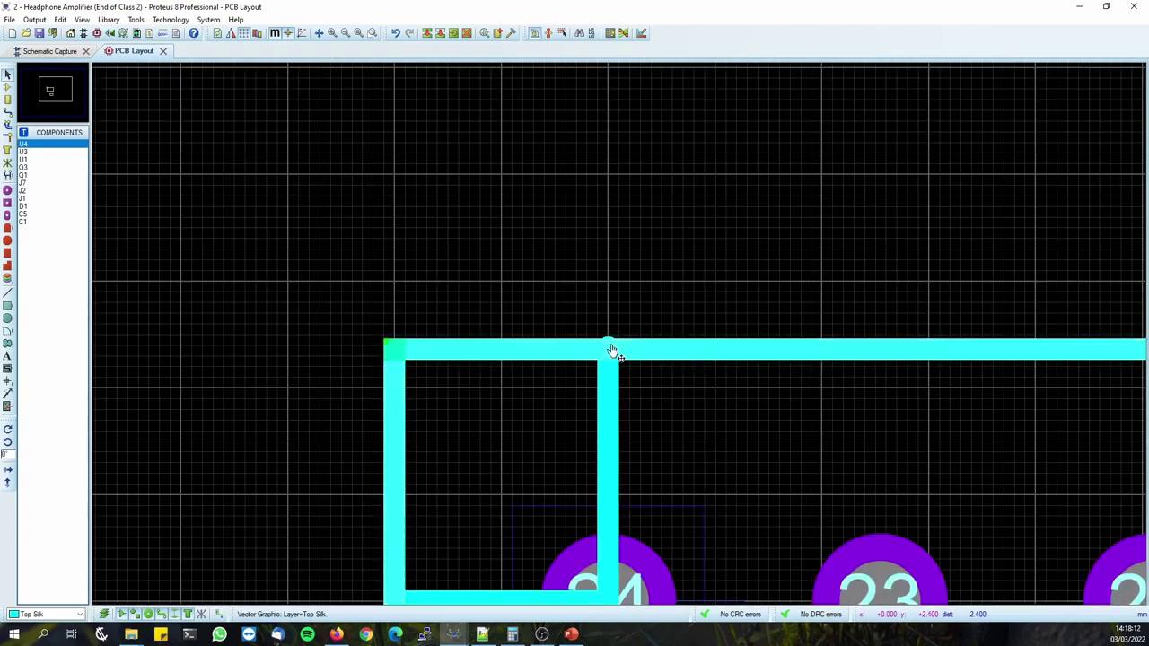
middle_click(660, 320)
left_click(617, 271)
right_click(413, 201)
right_click(413, 201)
left_click_drag(397, 223, 539, 385)
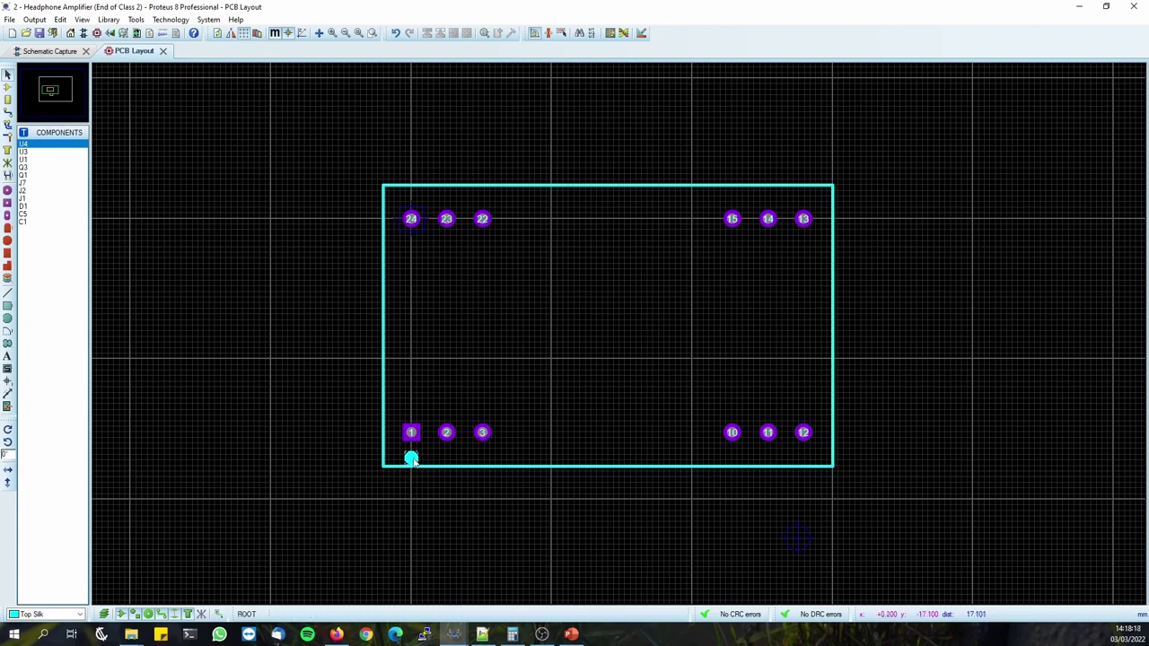
Move the round silkscreen pin 1 marker just outside the outline's long edge, directly below pad 1.
scroll(413, 462, "up", 3)
left_click(627, 328)
left_click(627, 328)
left_click_drag(628, 329, 623, 395)
left_click(734, 419)
Inspect the old DIL24 script block below the footprint, cancel its editor and remove the block from the layout.
scroll(680, 352, "down", 6)
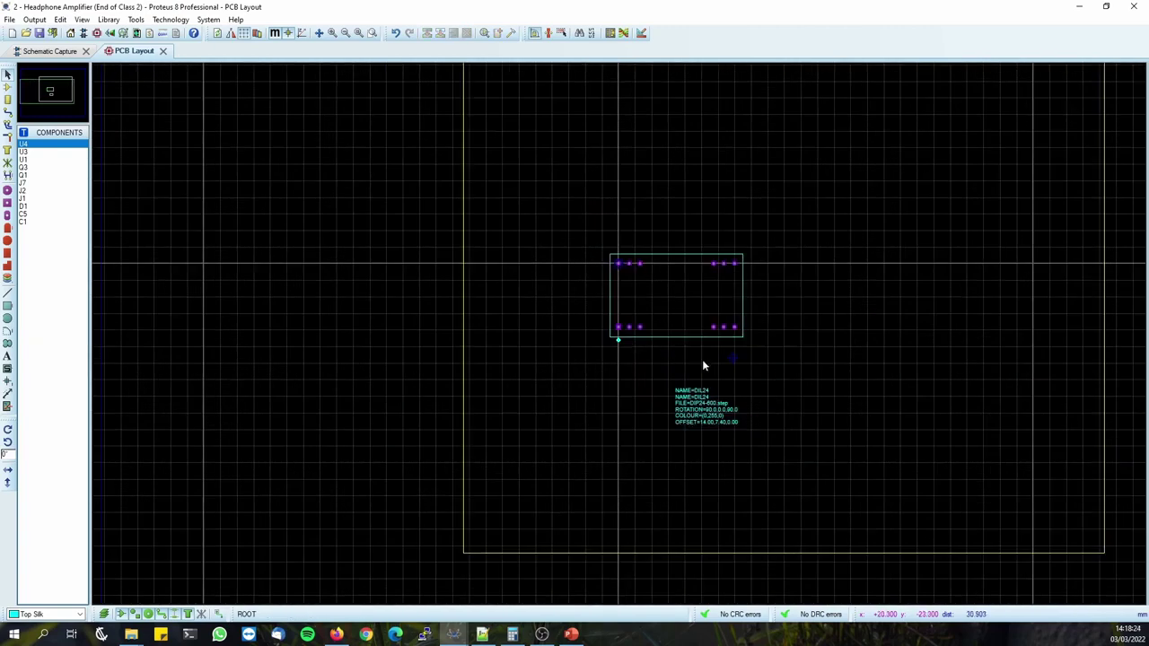
scroll(662, 350, "up", 2)
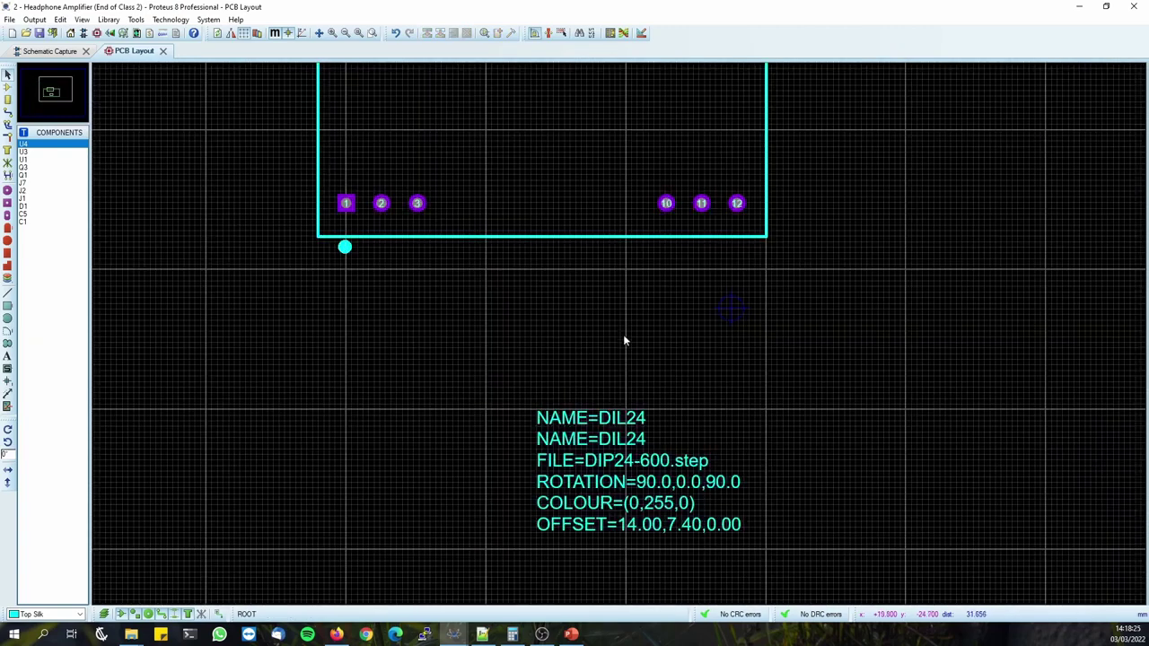
right_click(614, 434)
key("ctrl+e")
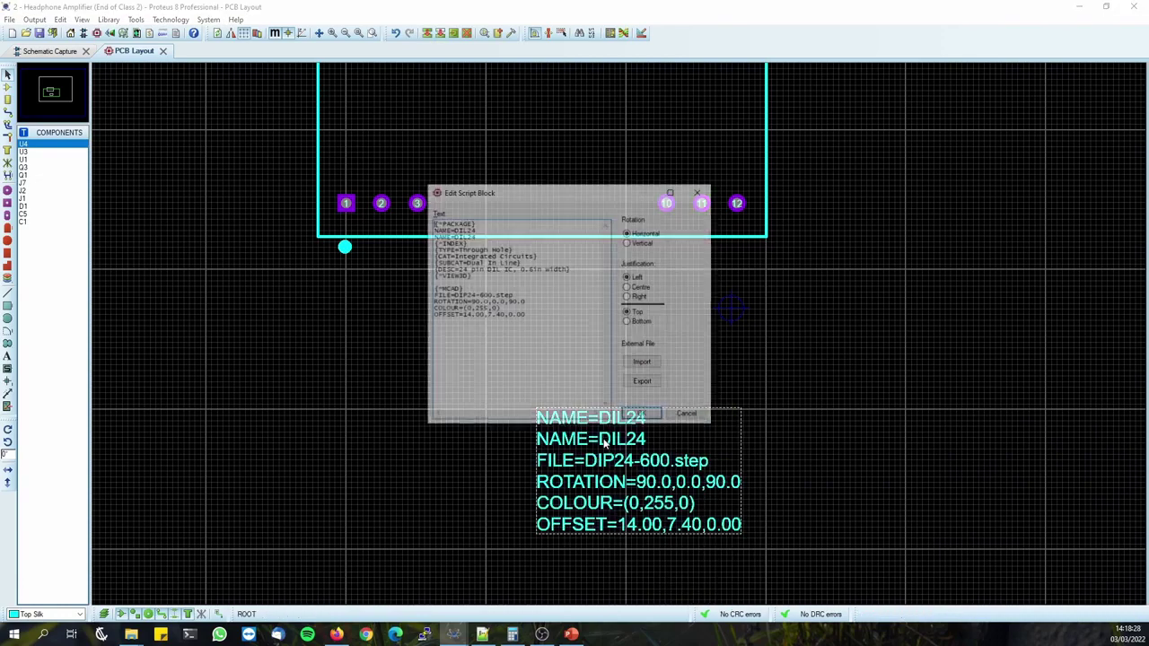
left_click_drag(543, 333, 349, 196)
left_click(511, 280)
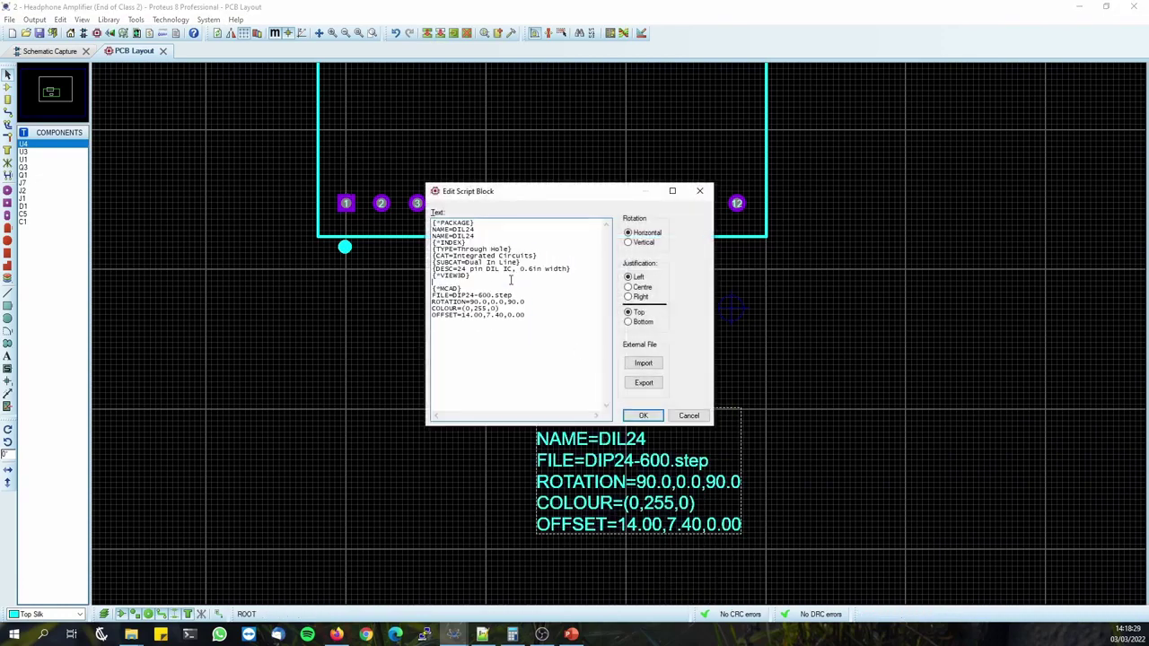
left_click(688, 416)
left_click_drag(628, 333, 599, 502)
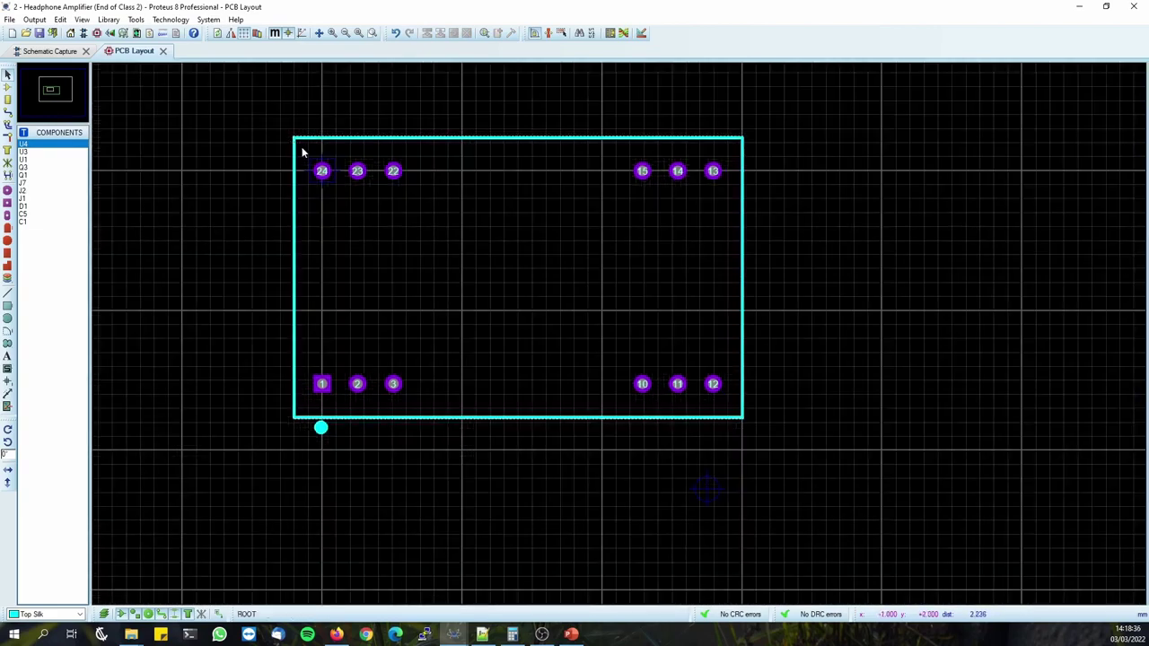
Select the complete footprint with its pads, outline and marker, and start making a package from it.
left_click_drag(252, 100, 839, 563)
right_click(750, 398)
left_click(747, 318)
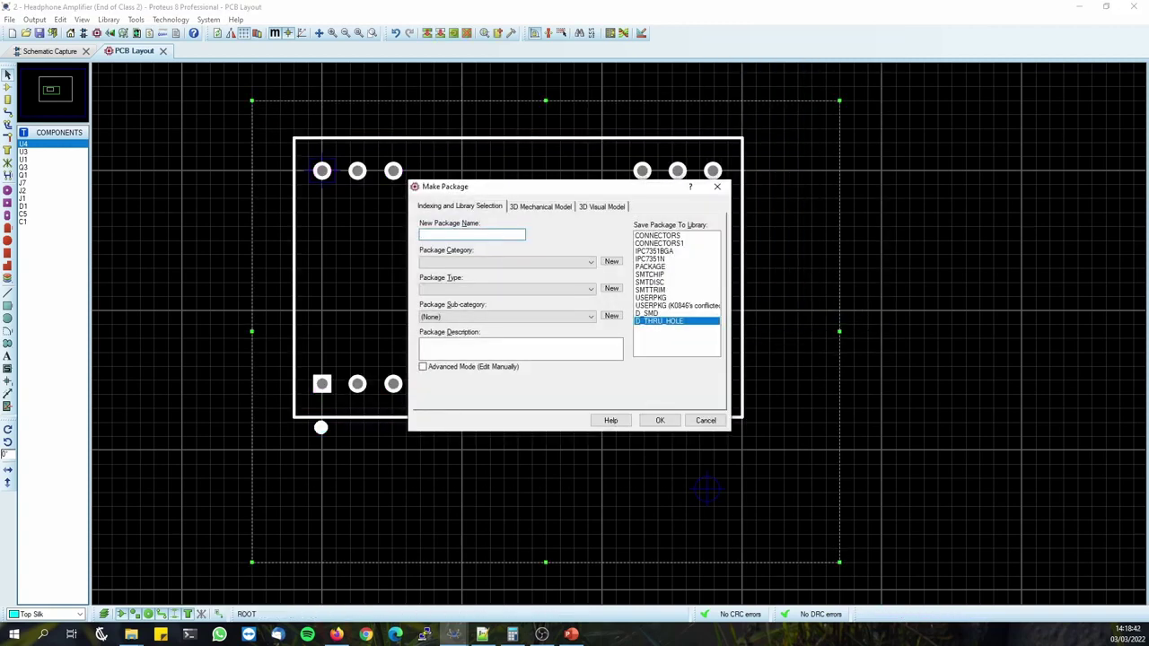
Examine the outline dimensions, series title and model table in the TEL 3 datasheet in Firefox for naming the package.
left_click(336, 635)
left_click(90, 13)
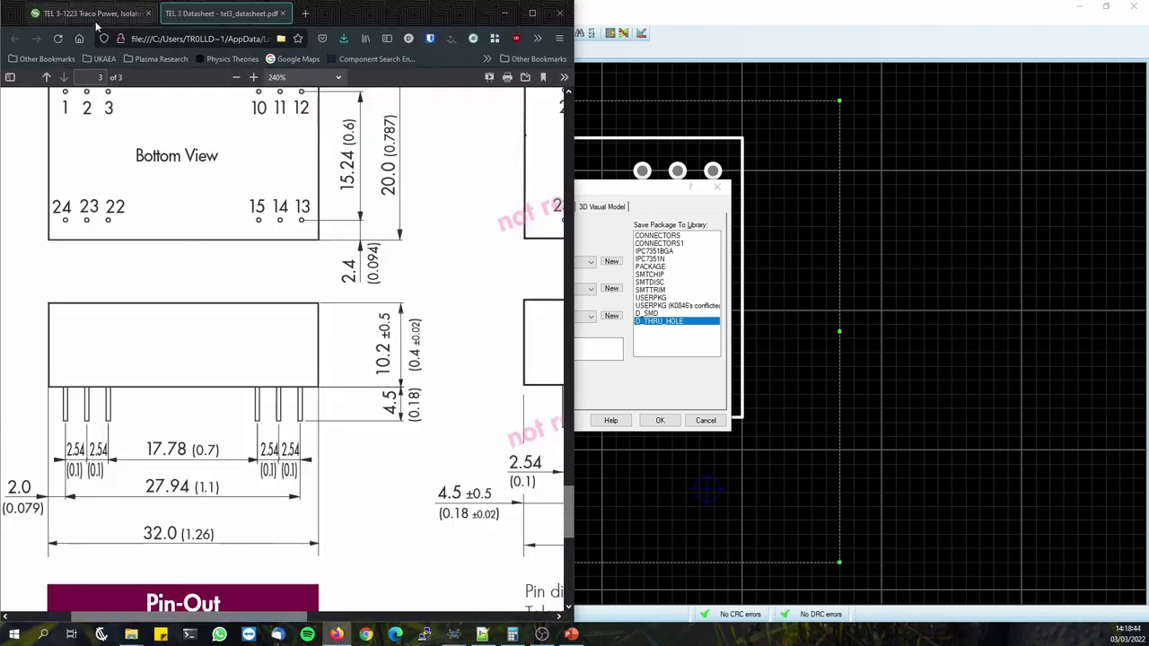
left_click(220, 14)
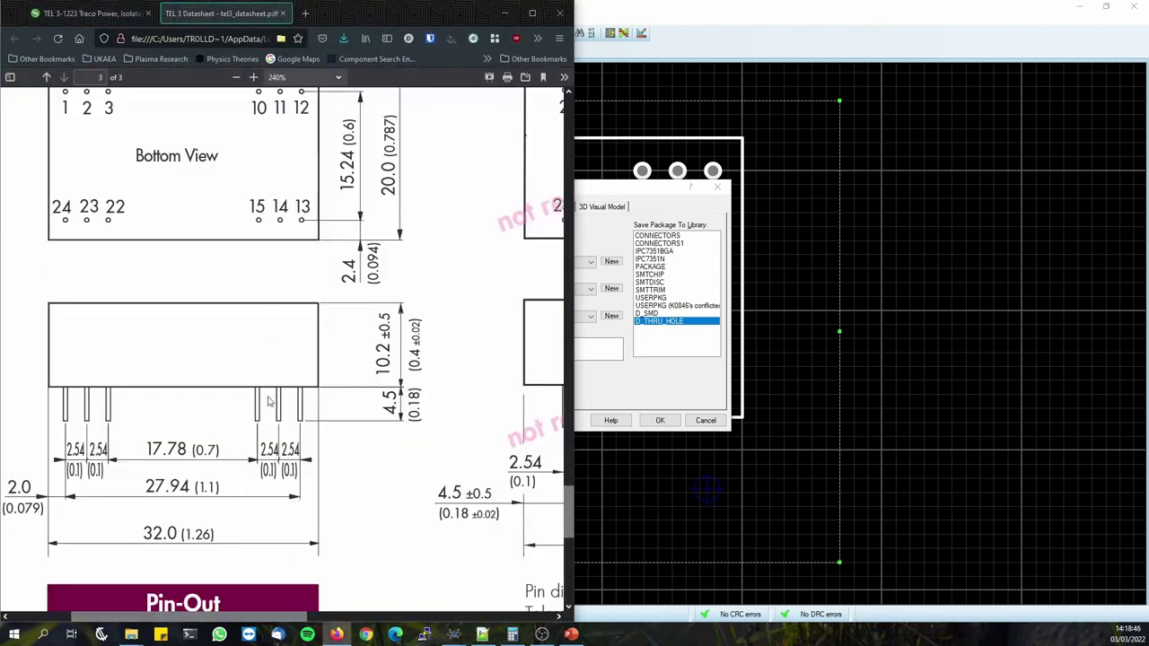
scroll(270, 413, "down", 6)
scroll(319, 451, "up", 3)
scroll(318, 451, "up", 10)
scroll(320, 446, "down", 2)
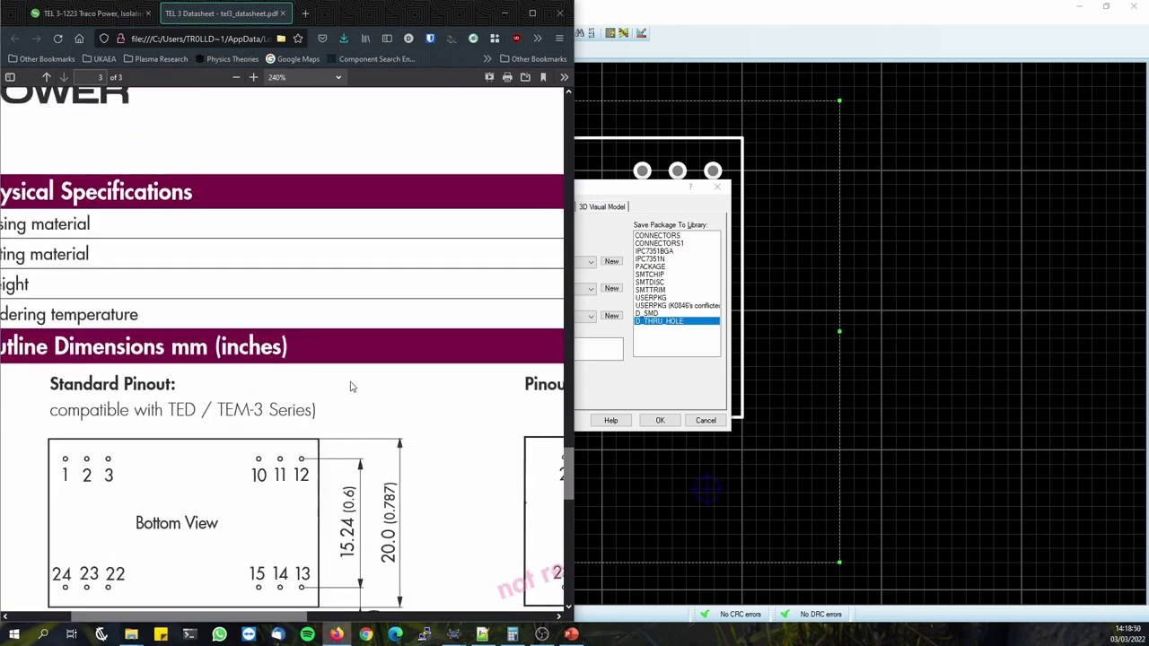
scroll(413, 361, "down", 6)
scroll(510, 402, "down", 1)
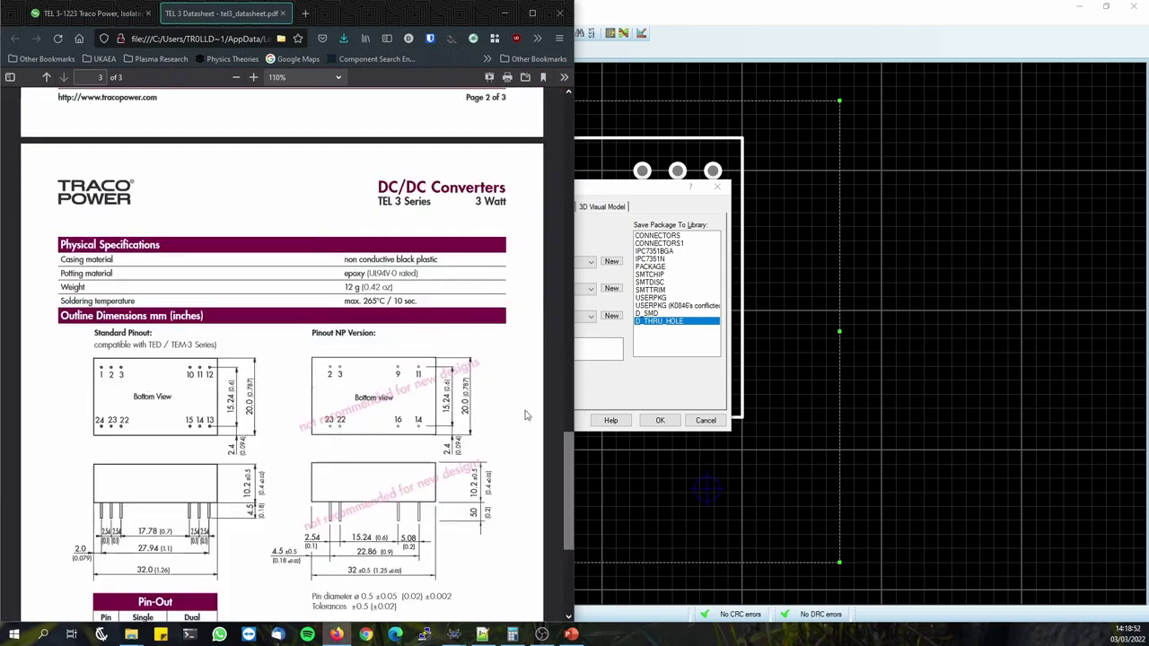
left_click_drag(562, 461, 543, 114)
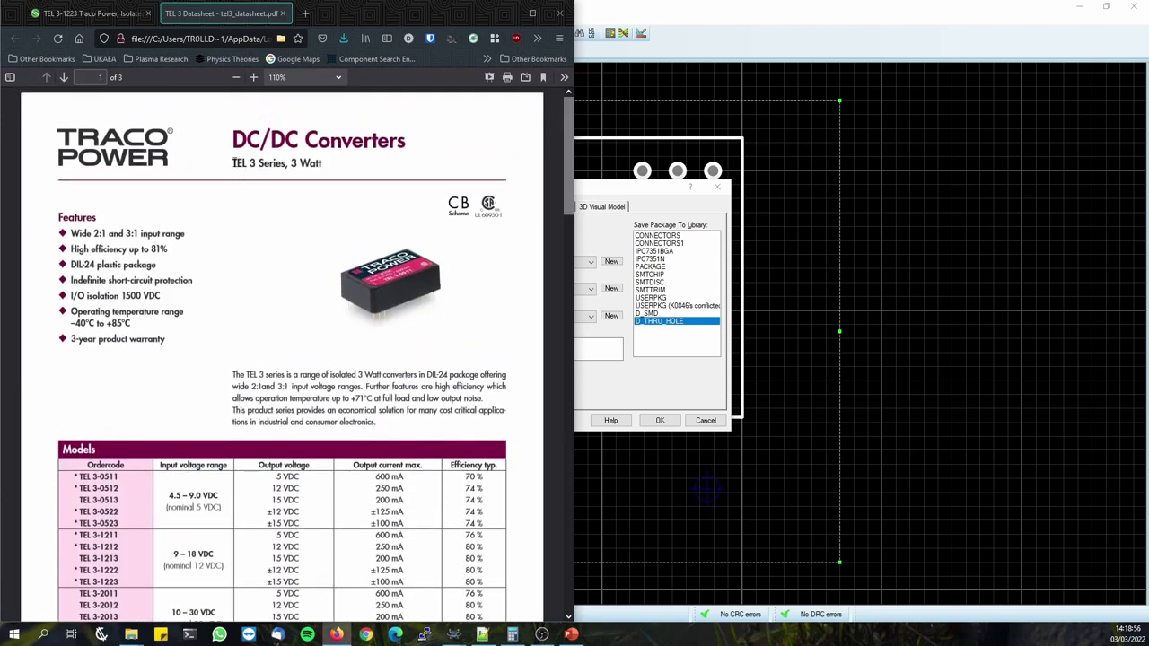
scroll(150, 476, "down", 5)
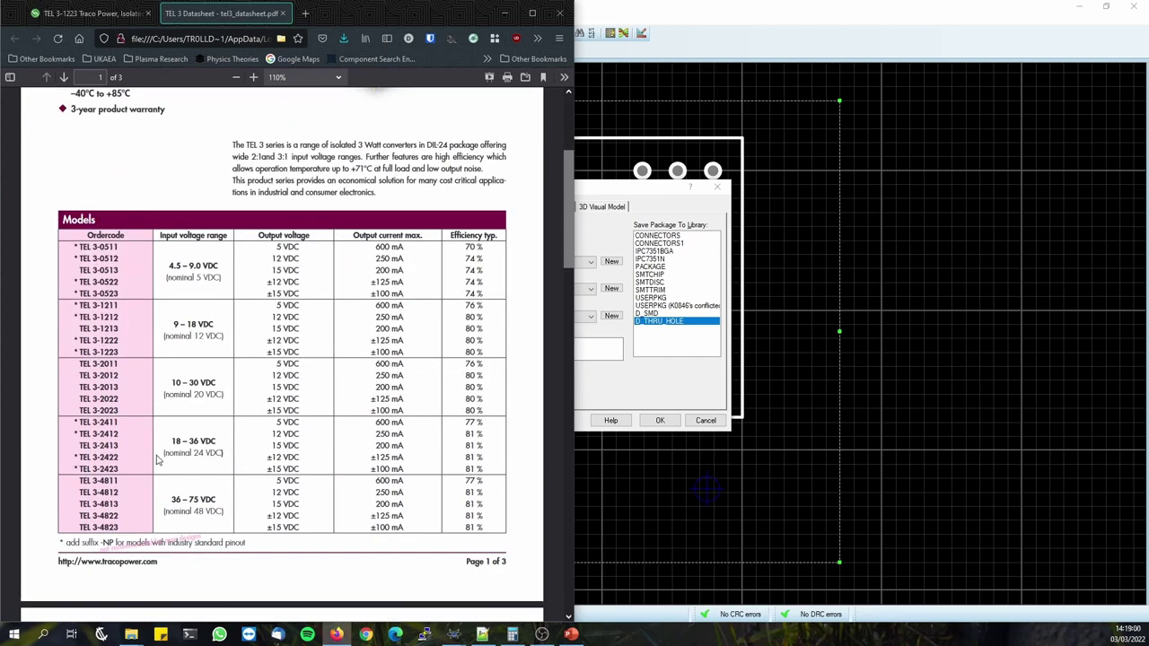
scroll(313, 196, "up", 5)
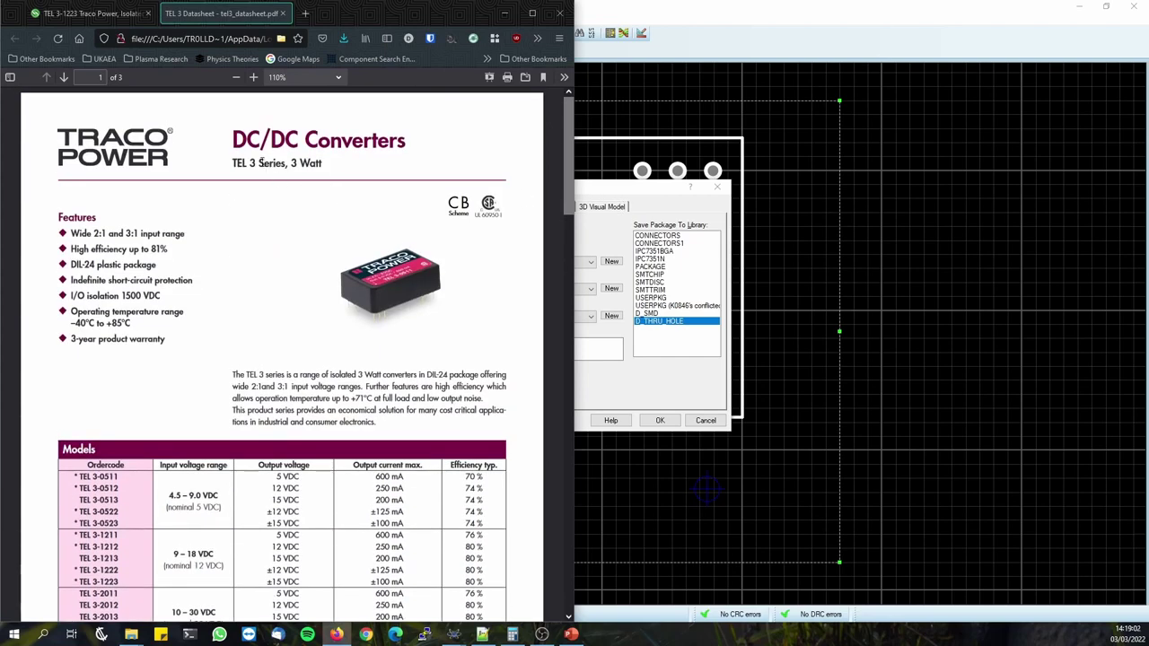
Copy the series name from the datasheet into Proteus and name the new package TEL 3 DIL24.
left_click_drag(251, 163, 219, 166)
right_click(242, 164)
left_click(265, 176)
left_click(653, 367)
left_click(473, 233)
key("ctrl+v")
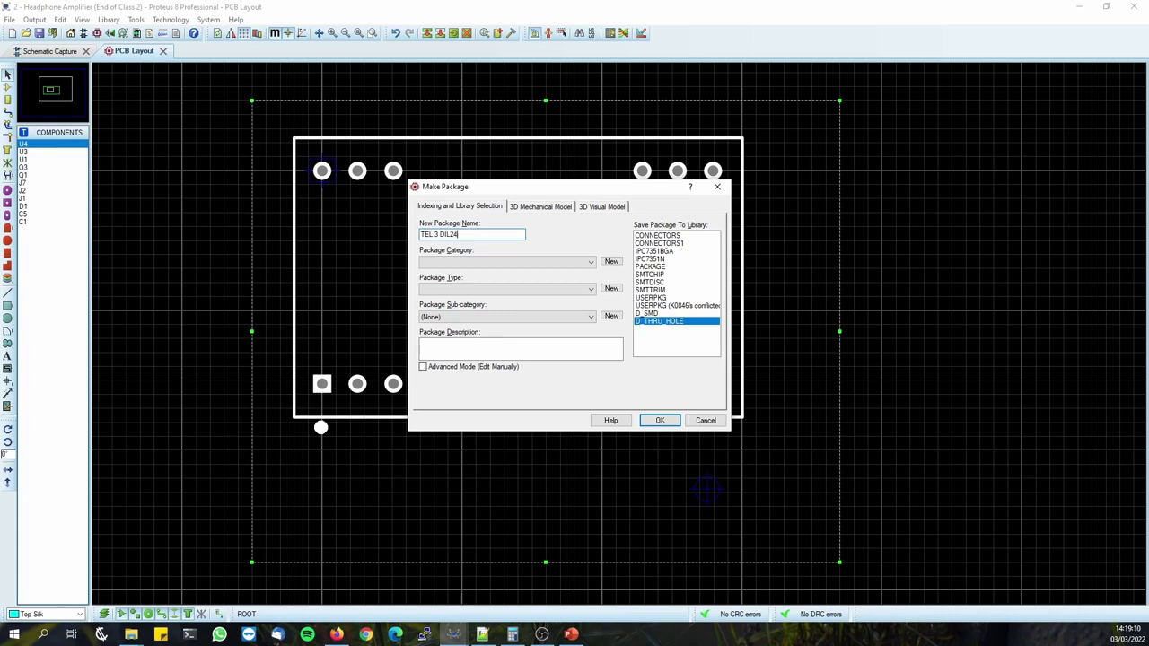
left_click_drag(464, 234, 438, 234)
Categorise the package as Discrete Components, Through Hole, and save it to the D_THRU_HOLE library, replacing the existing version.
left_click(512, 260)
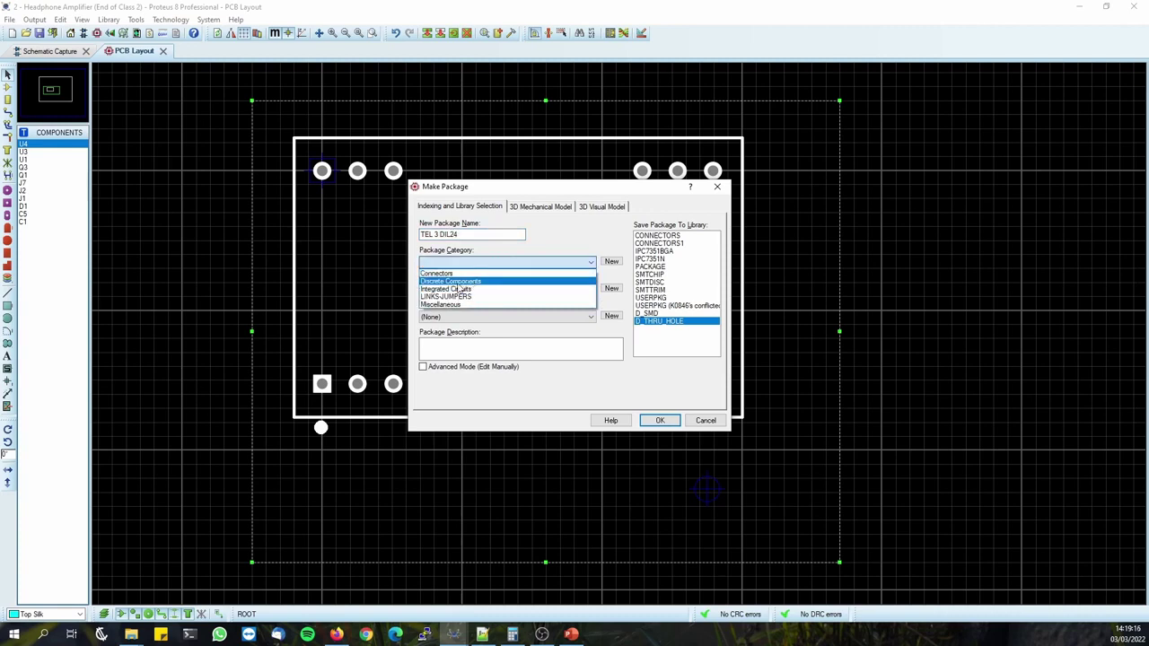
left_click(460, 282)
left_click(463, 289)
left_click(461, 316)
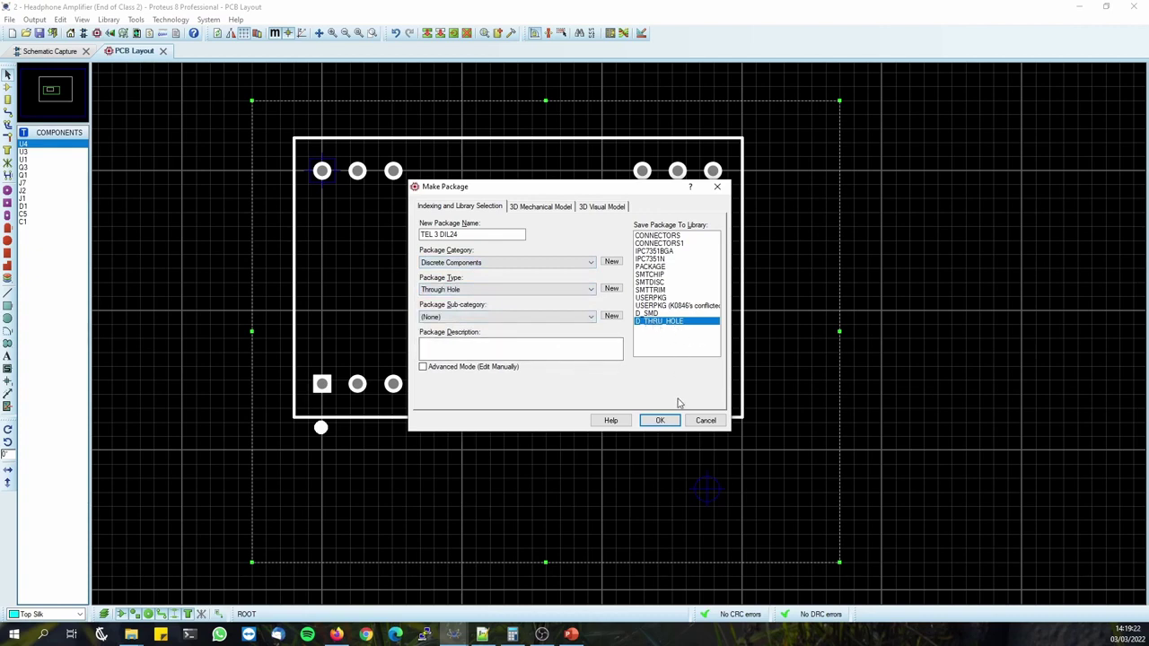
left_click(667, 424)
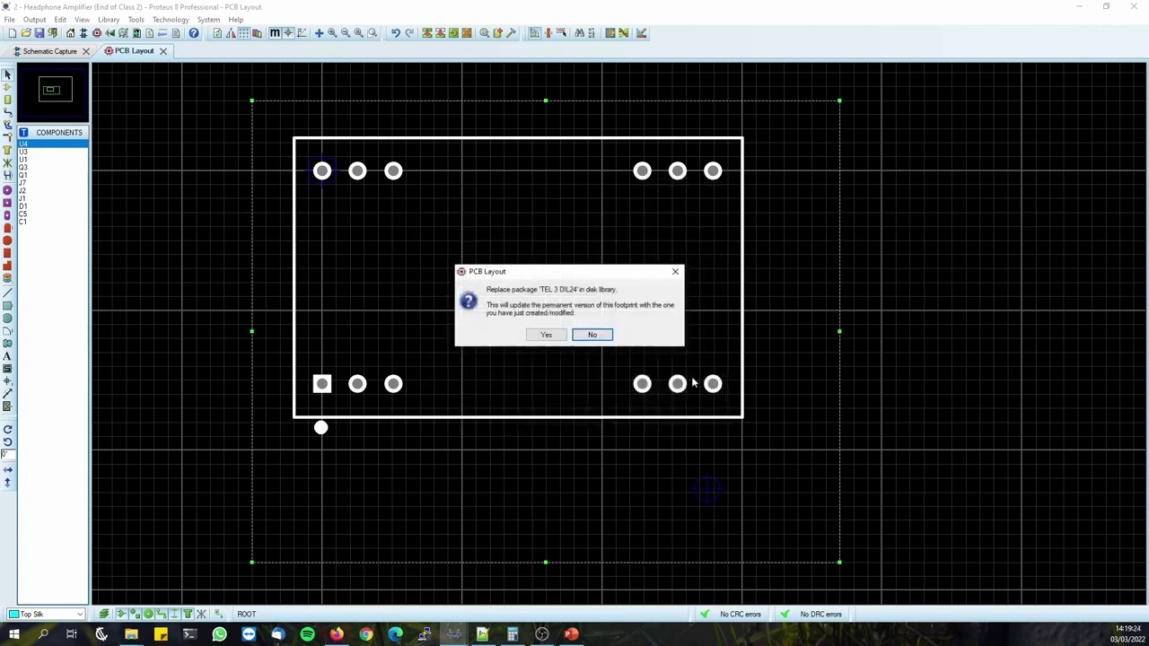
left_click(547, 336)
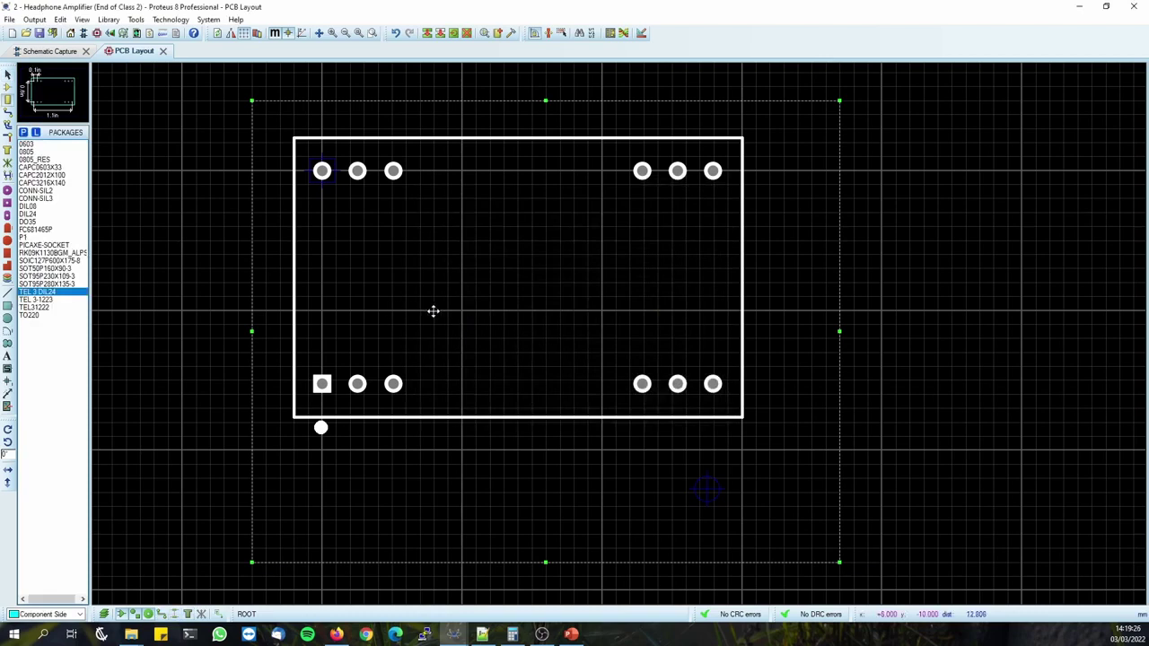
Delete the loose footprint artwork and place the saved TEL 3 DIL24 package in the same area.
key("Delete")
left_click(477, 255)
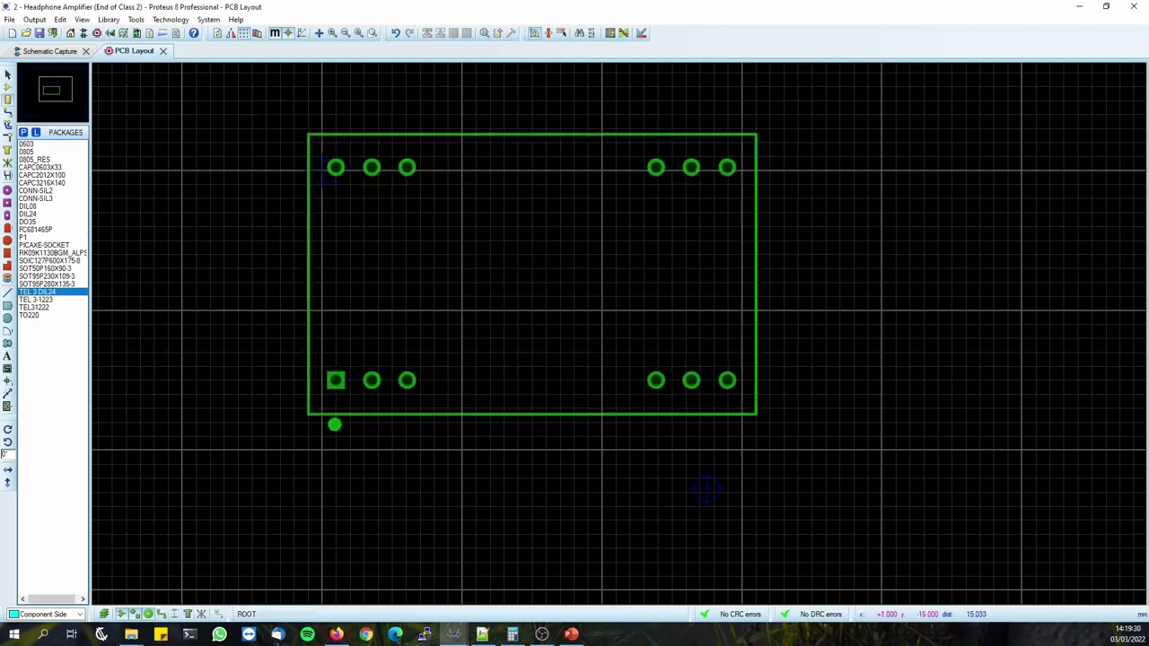
left_click_drag(615, 331, 615, 330)
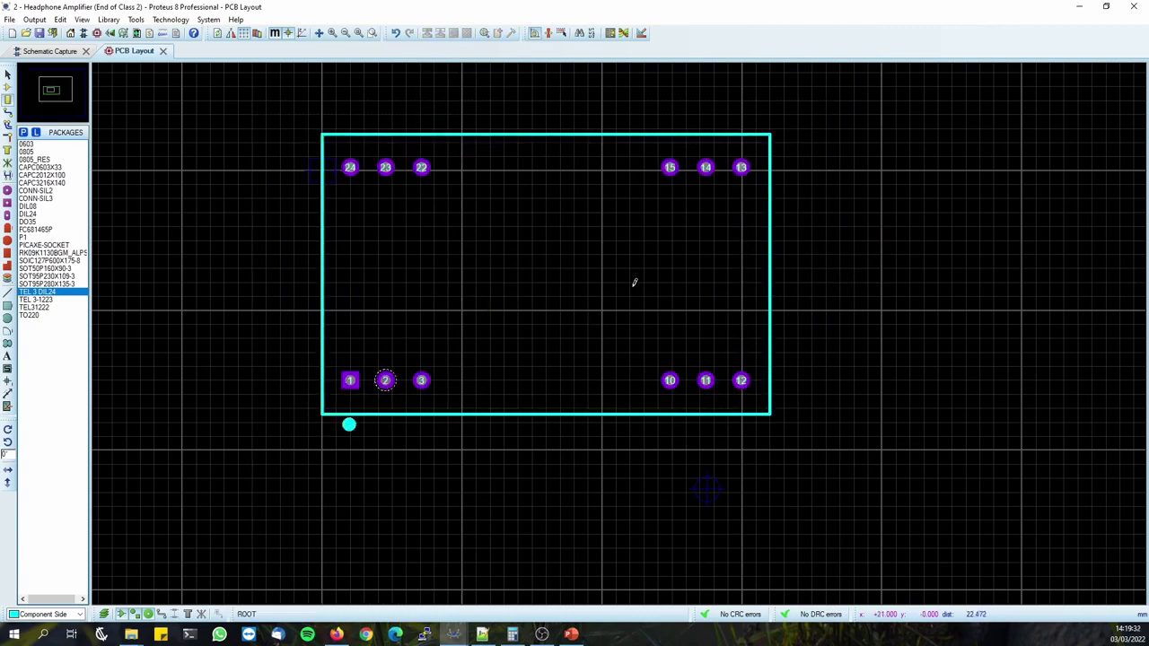
scroll(600, 282, "down", 2)
scroll(601, 309, "up", 3)
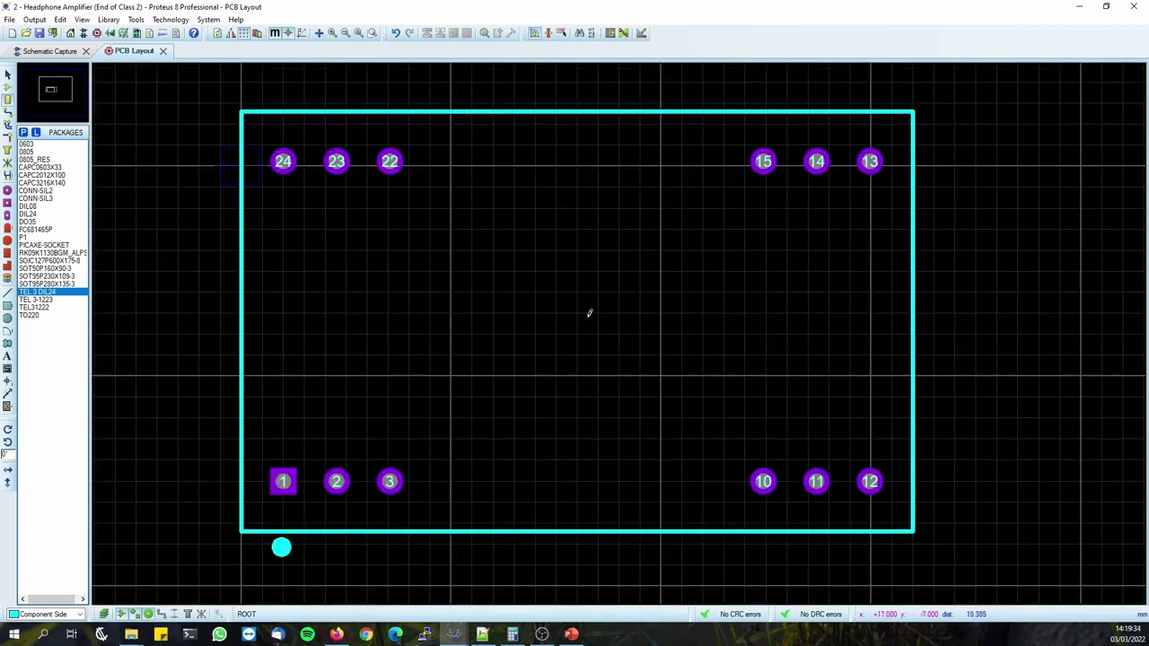
left_click_drag(590, 313, 679, 318)
Return to the schematic and delete the leftover MC7912 regulator script below the converter symbol.
left_click(72, 51)
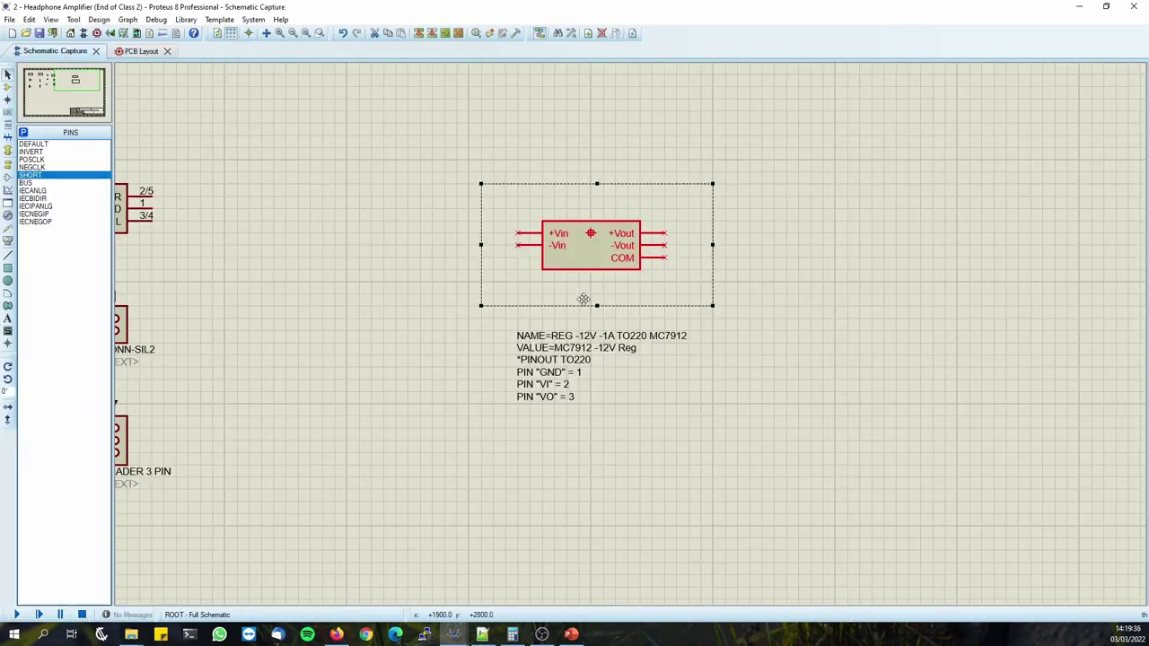
left_click(716, 438)
scroll(644, 357, "down", 3)
scroll(651, 356, "up", 3)
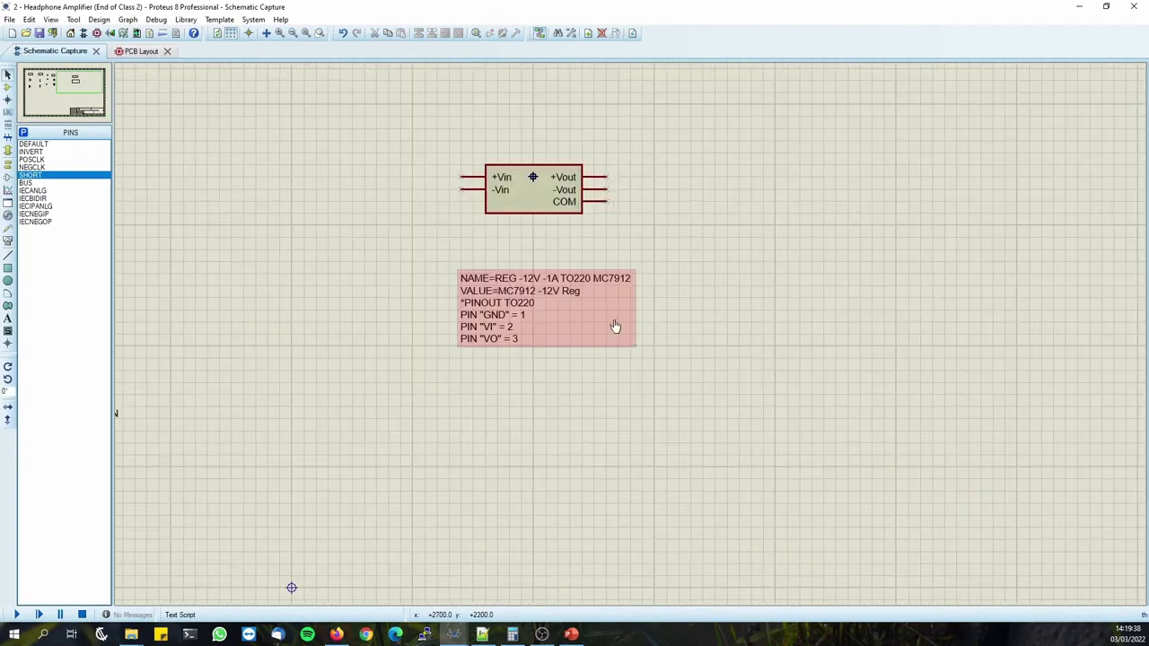
left_click_drag(398, 126, 736, 395)
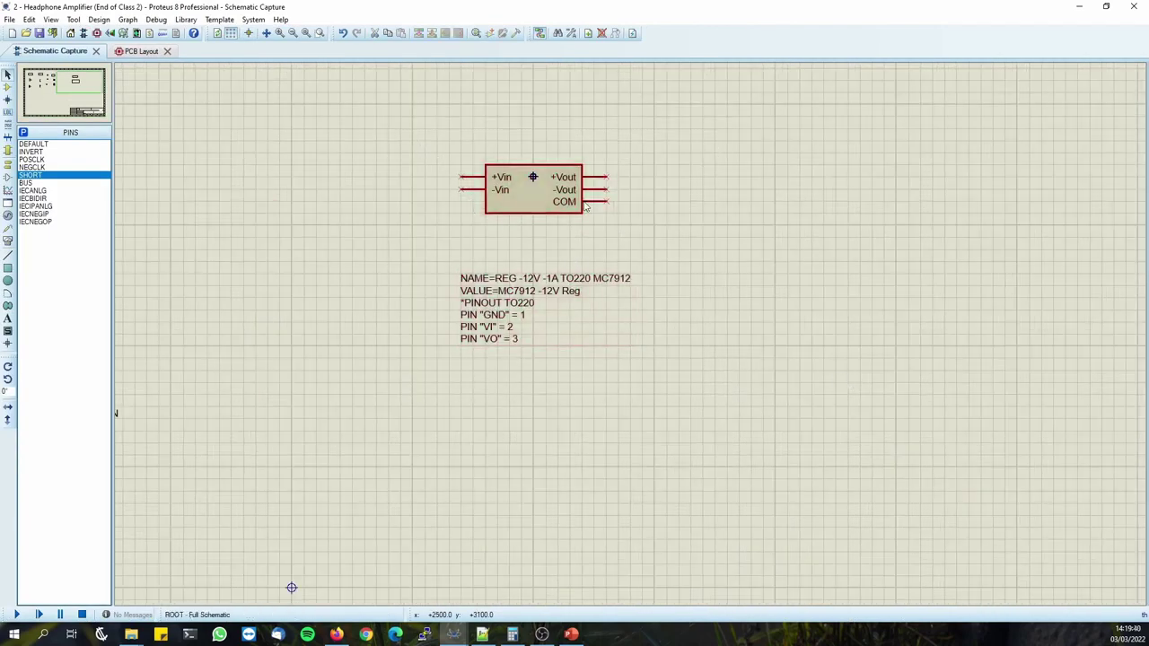
key("ctrl+Tab")
key("ctrl+Tab")
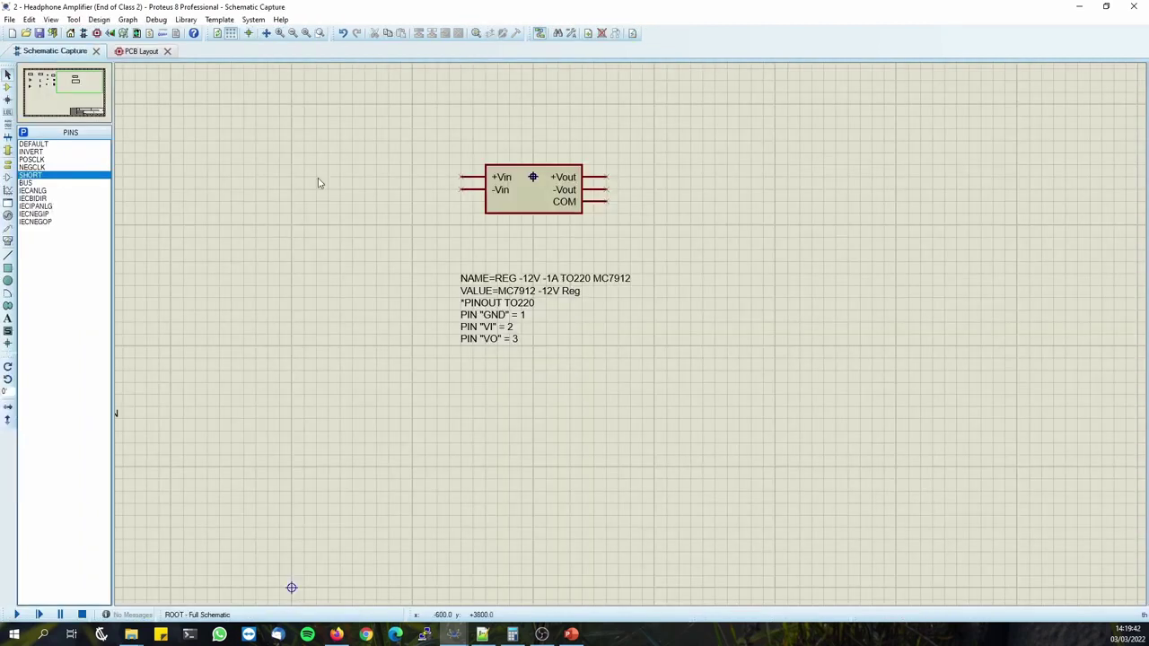
right_click(542, 295)
right_click(542, 295)
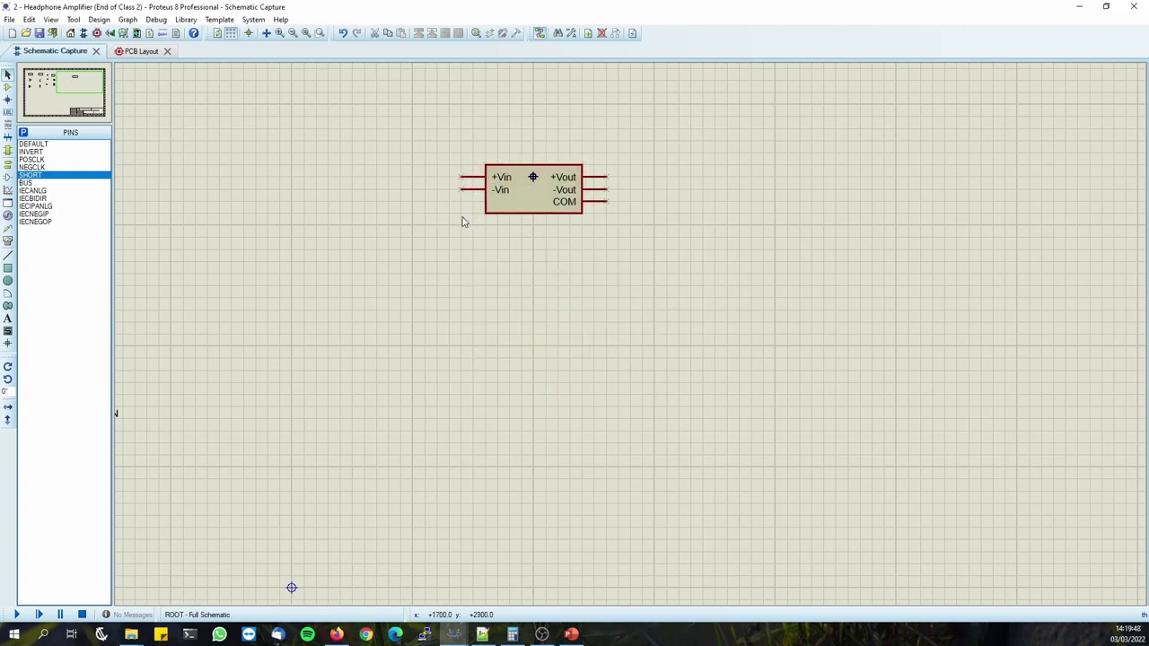
Make a device from the complete converter symbol, naming it SMPS +/-15V 100MA with reference prefix U.
scroll(536, 257, "down", 2)
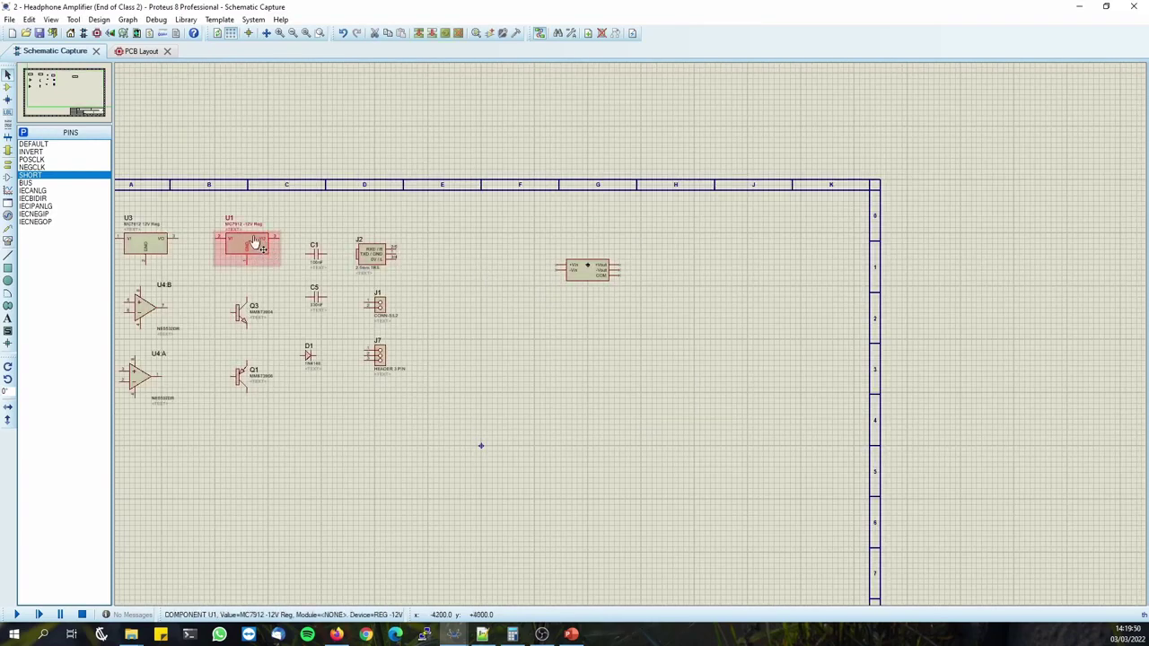
scroll(585, 264, "up", 2)
scroll(723, 348, "up", 1)
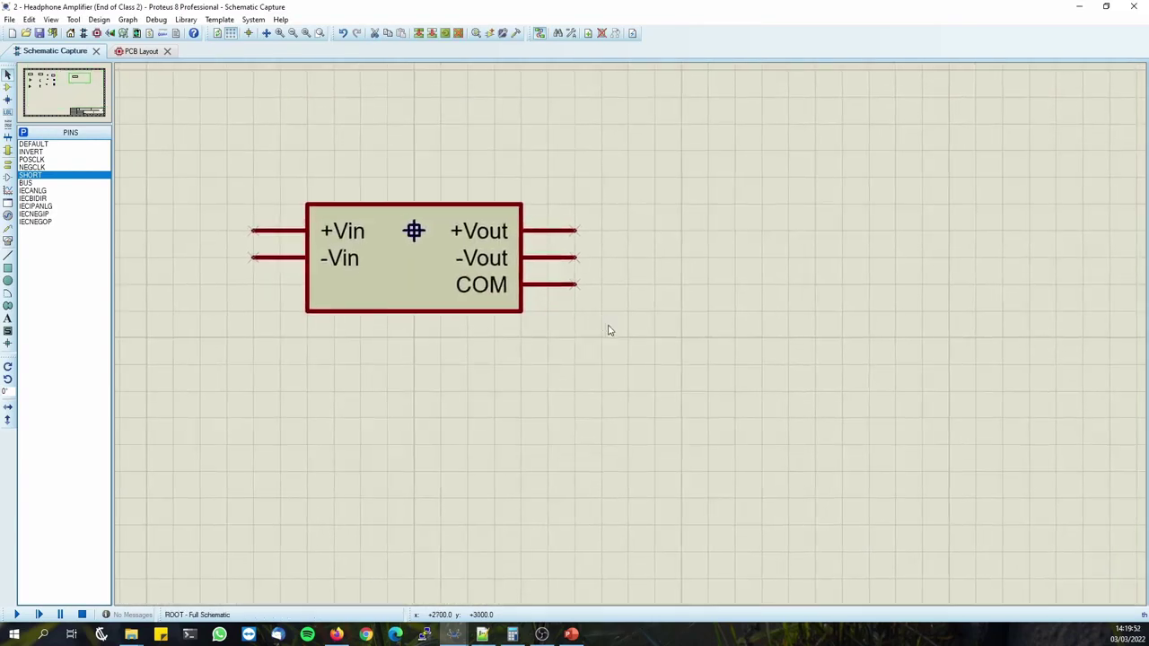
left_click_drag(233, 136, 764, 482)
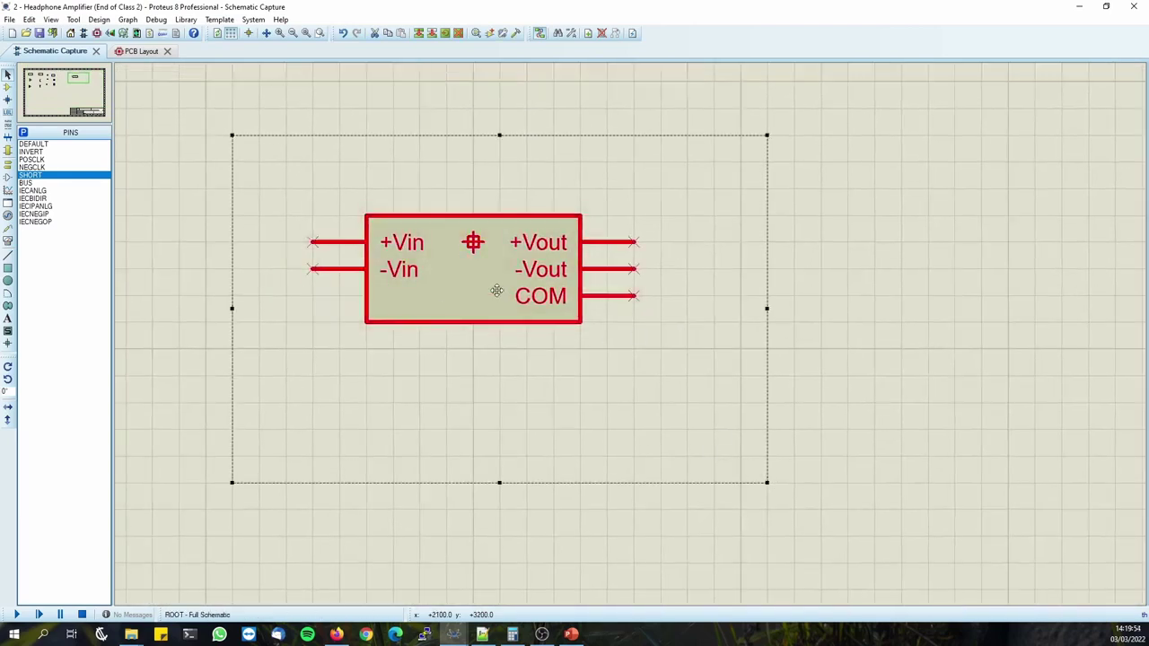
right_click(503, 289)
left_click(544, 477)
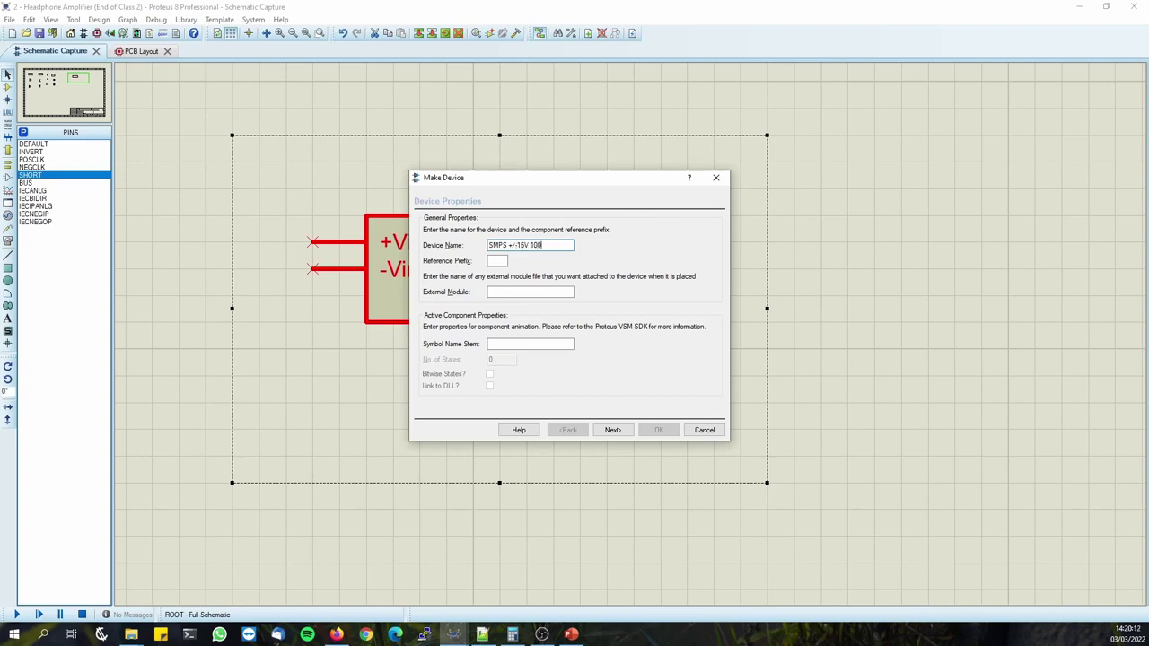
left_click(492, 261)
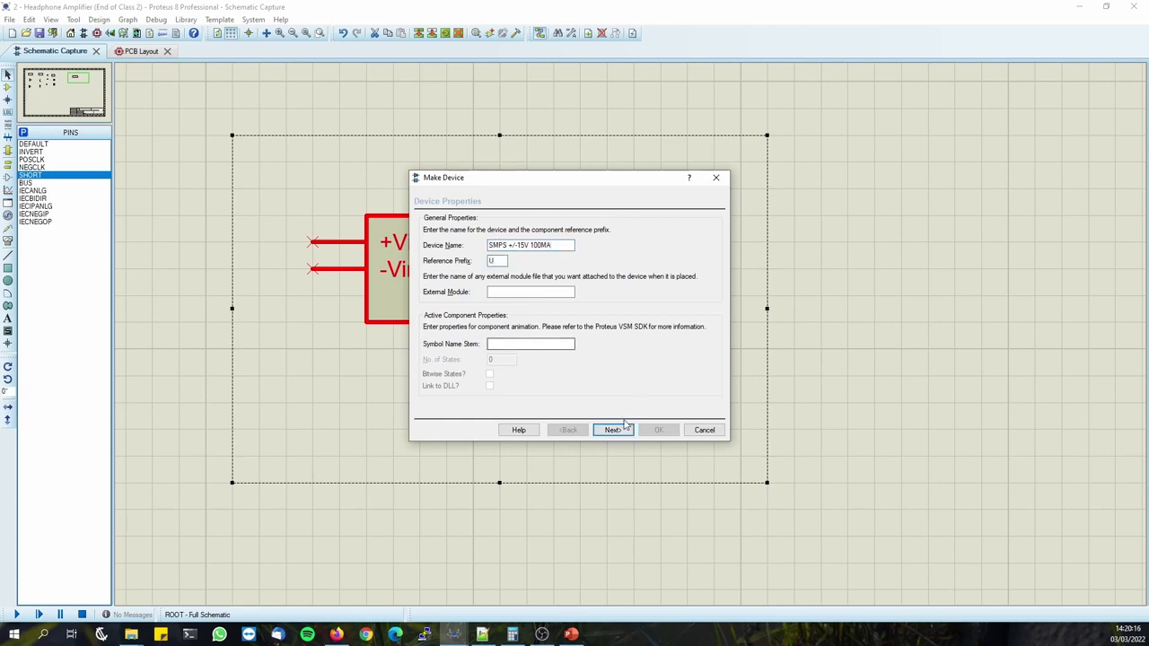
Add the TEL 3 DIL24 package from the D_THRU_HOLE library as the device's packaging, searching for "tel 3".
left_click(613, 430)
left_click(484, 409)
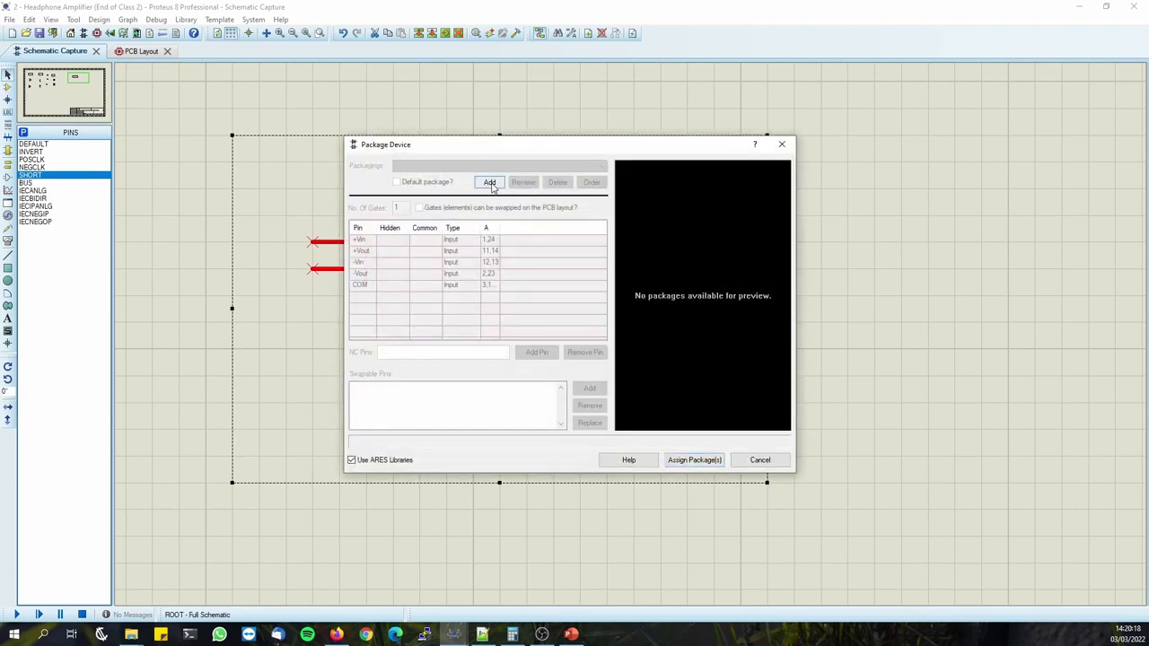
left_click(489, 182)
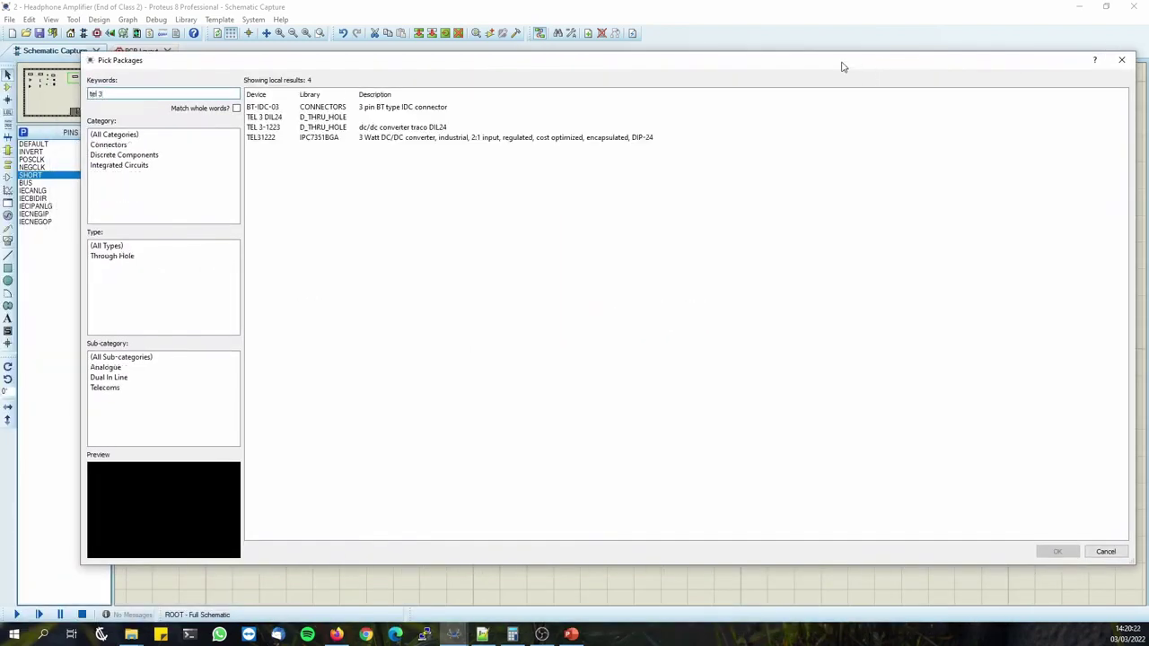
left_click(275, 117)
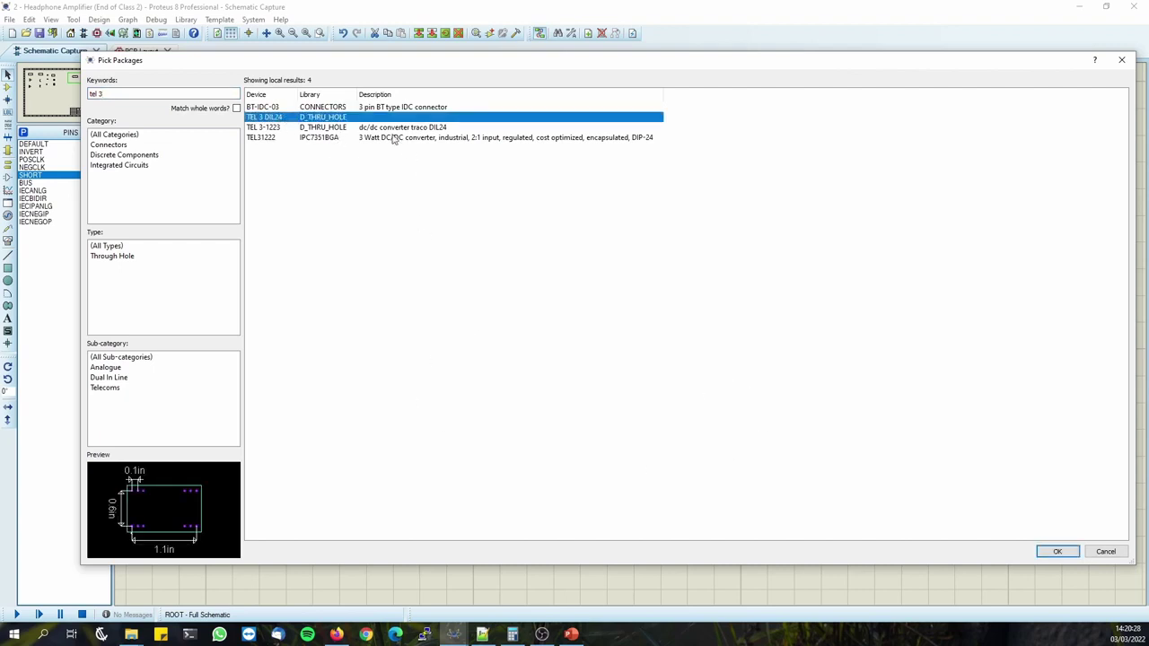
left_click(1057, 550)
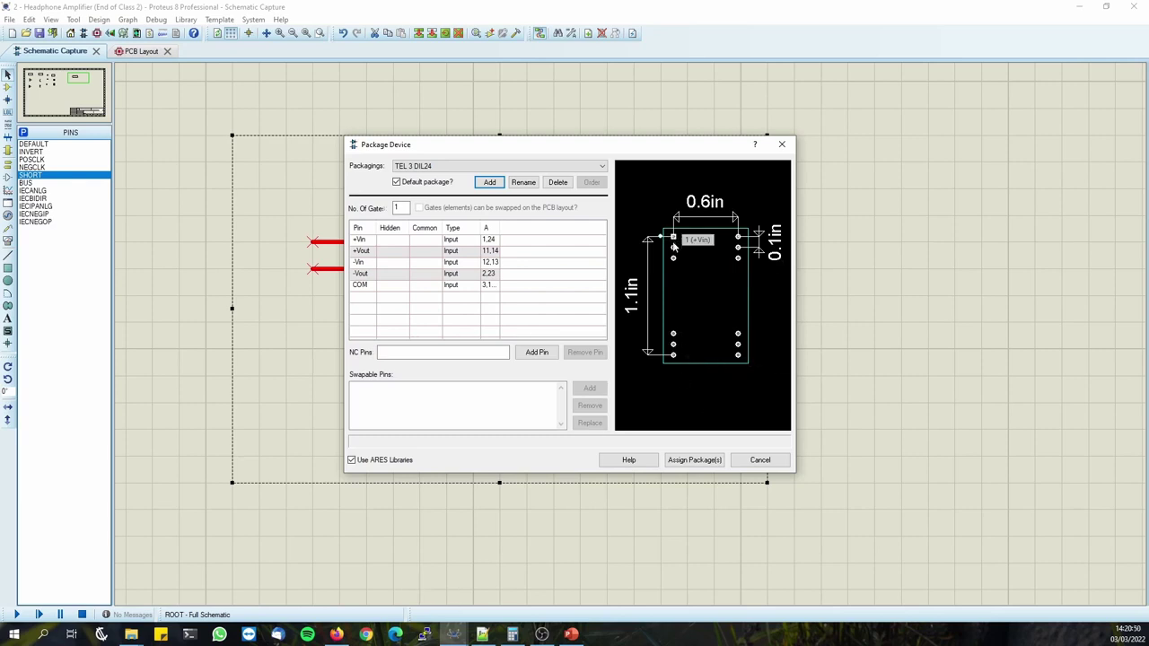
Check the pin assignments against the dual-output pin-out in the TEL 3 datasheet and assign the package to the device.
left_click(335, 635)
scroll(302, 505, "down", 20)
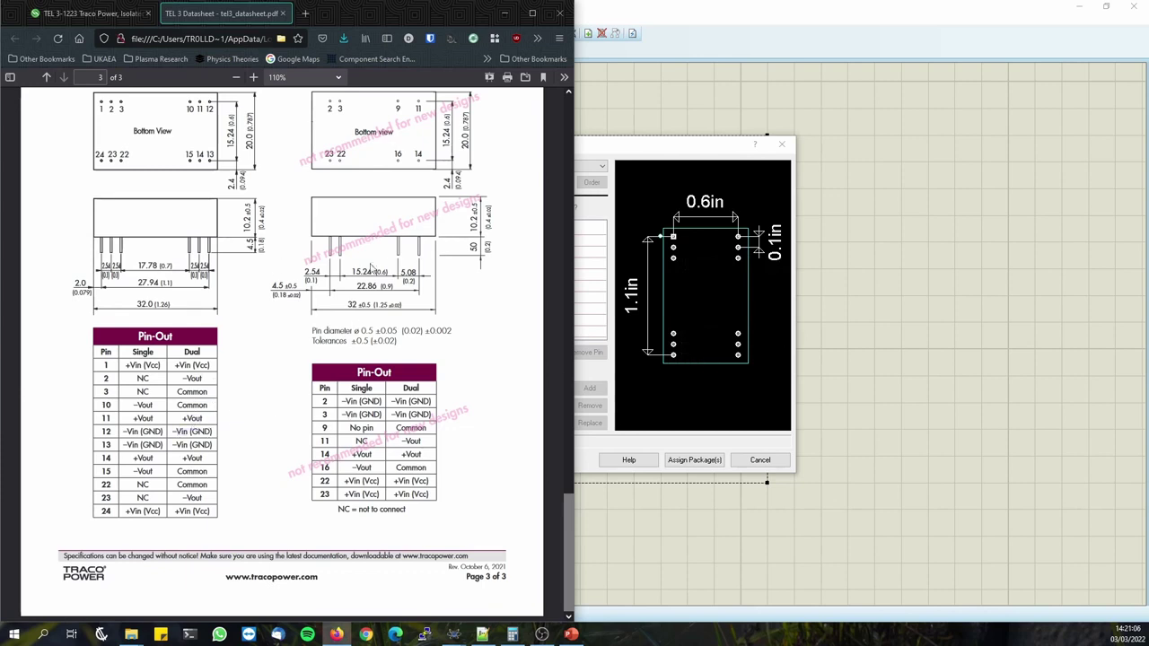
left_click(691, 165)
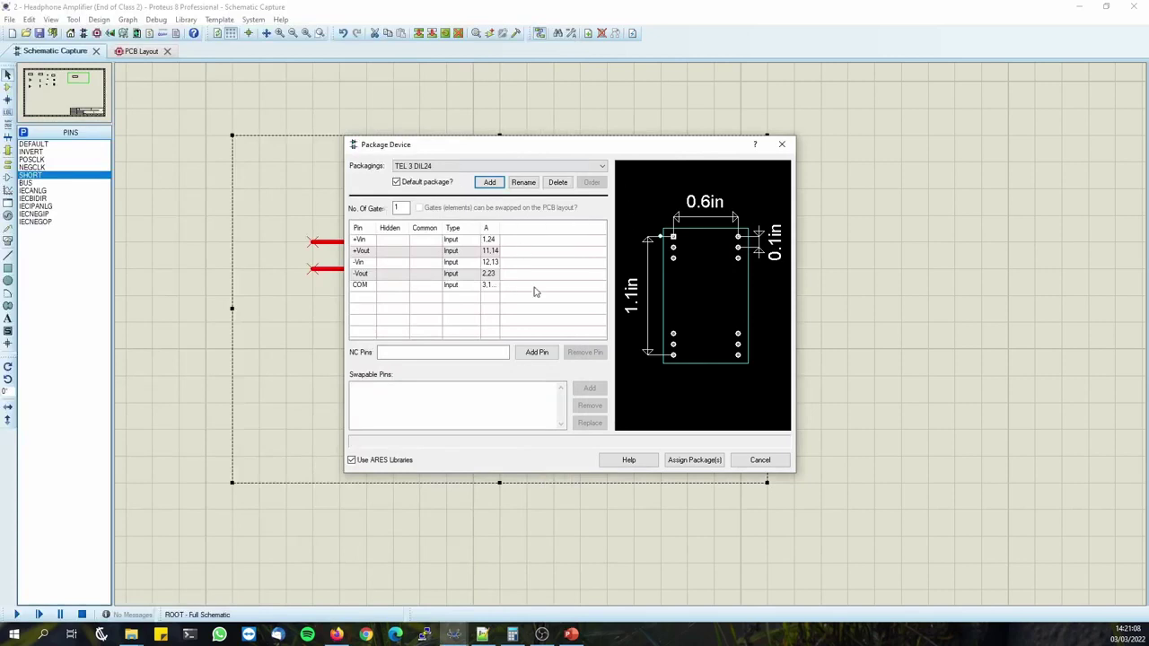
left_click(695, 460)
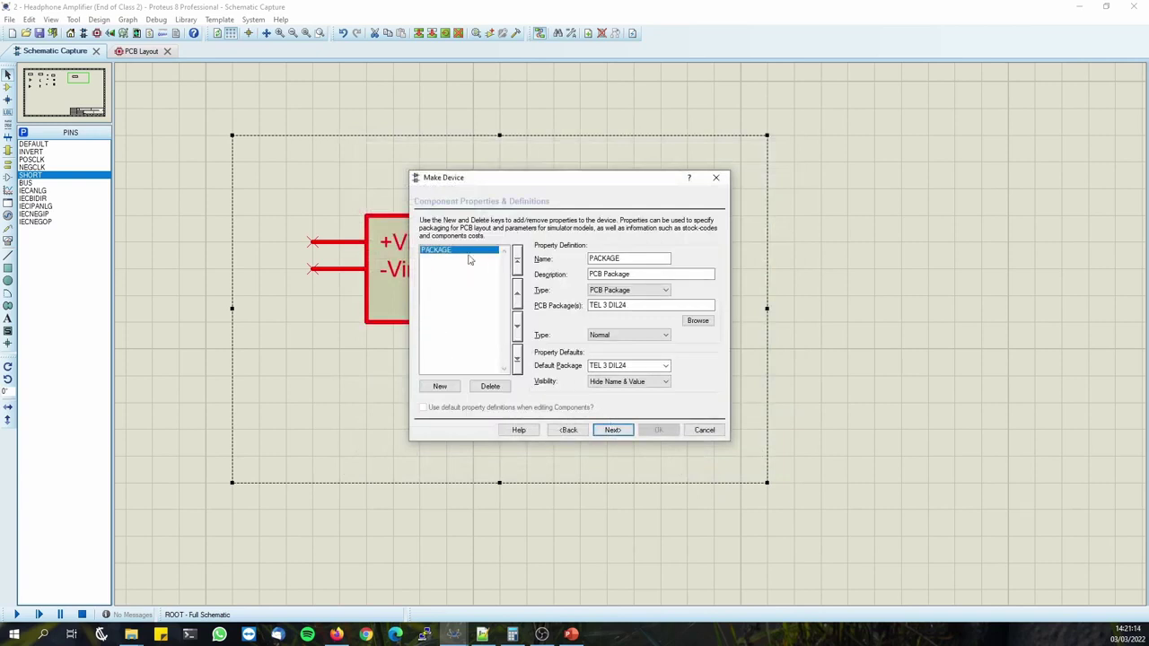
left_click_drag(517, 178, 692, 170)
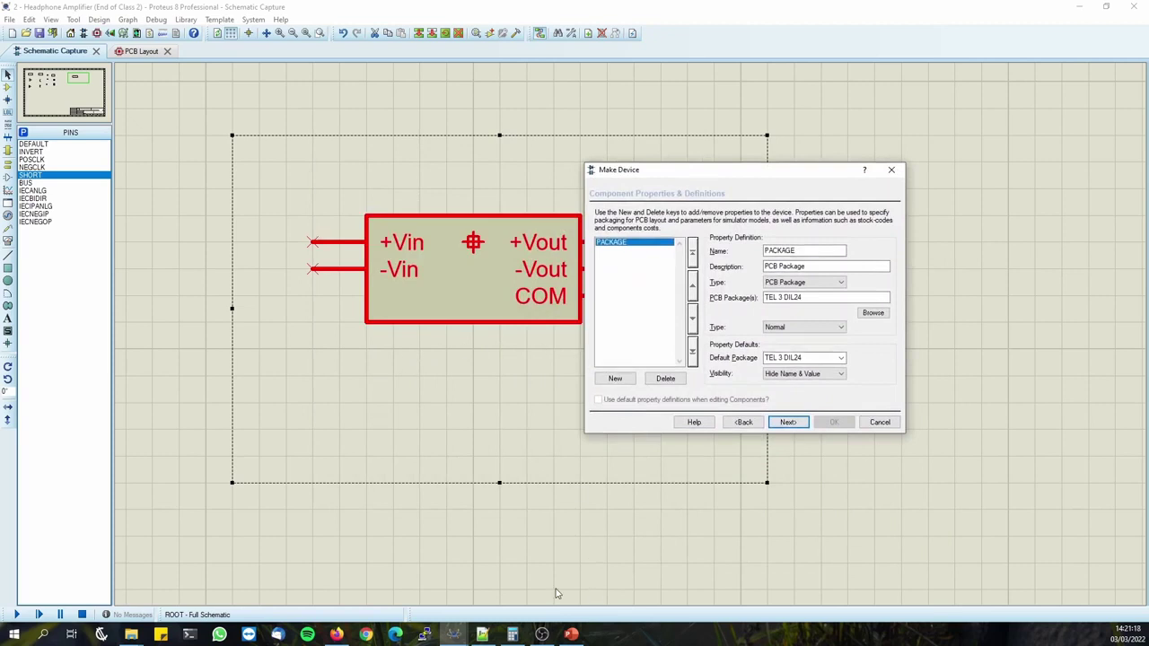
left_click(615, 379)
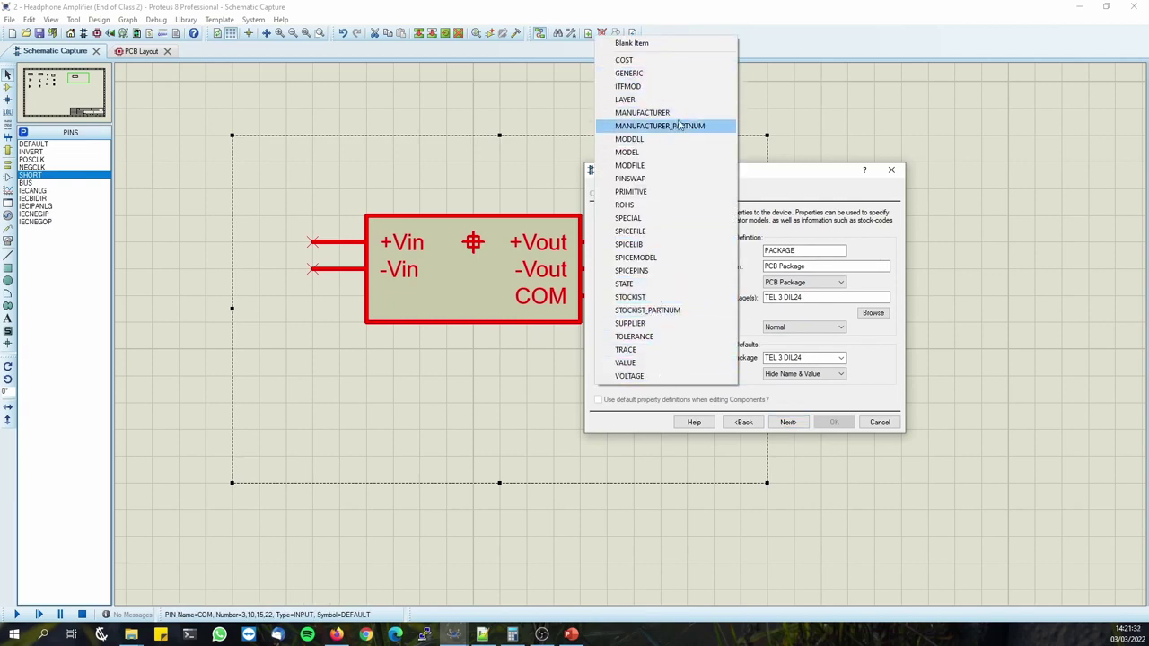
left_click(819, 209)
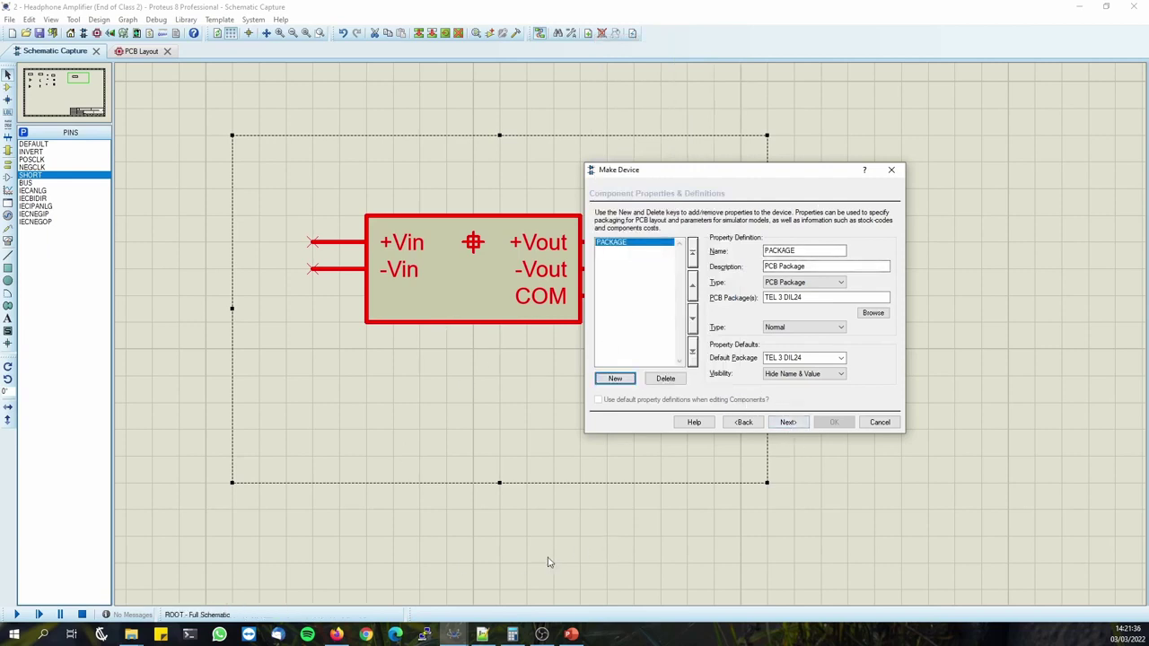
Categorise the device as Switching Devices, Generic, and save it to the D_CHIPS library, replacing the existing version.
left_click(789, 422)
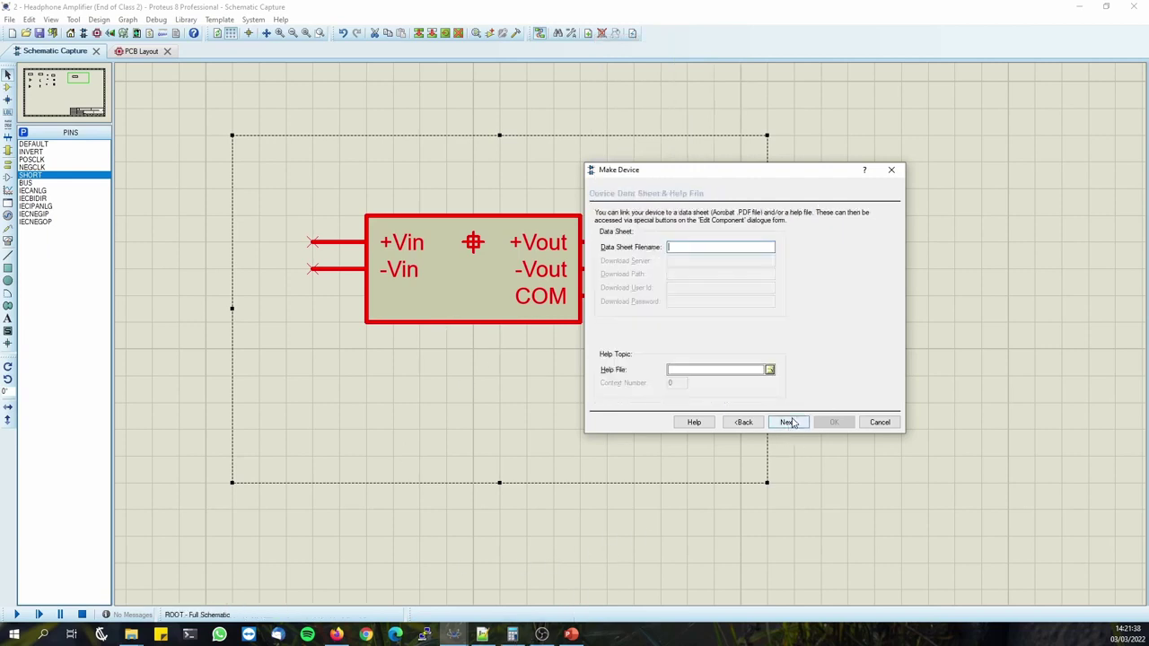
left_click(792, 423)
left_click(679, 228)
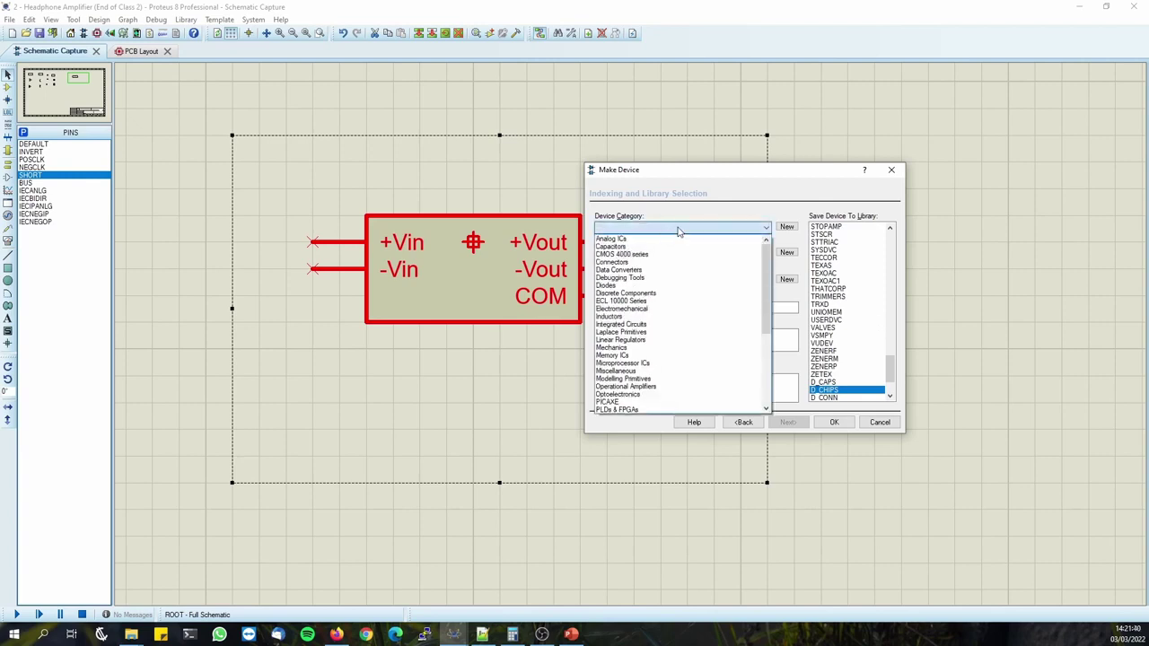
left_click_drag(770, 260, 767, 302)
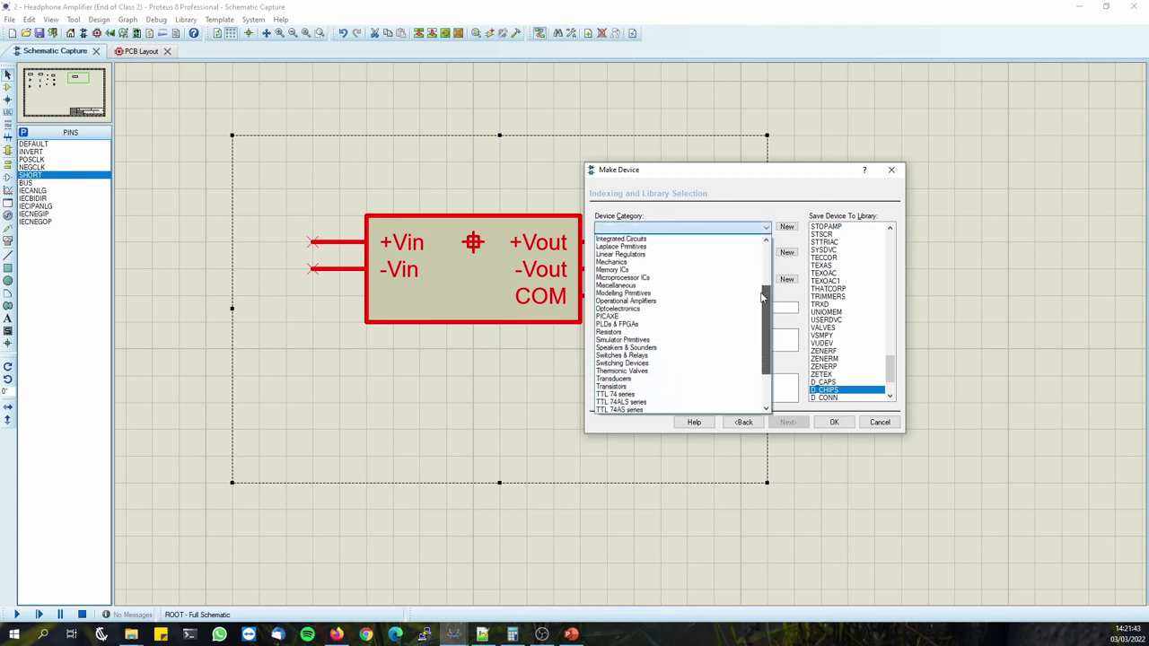
left_click(652, 363)
left_click(686, 254)
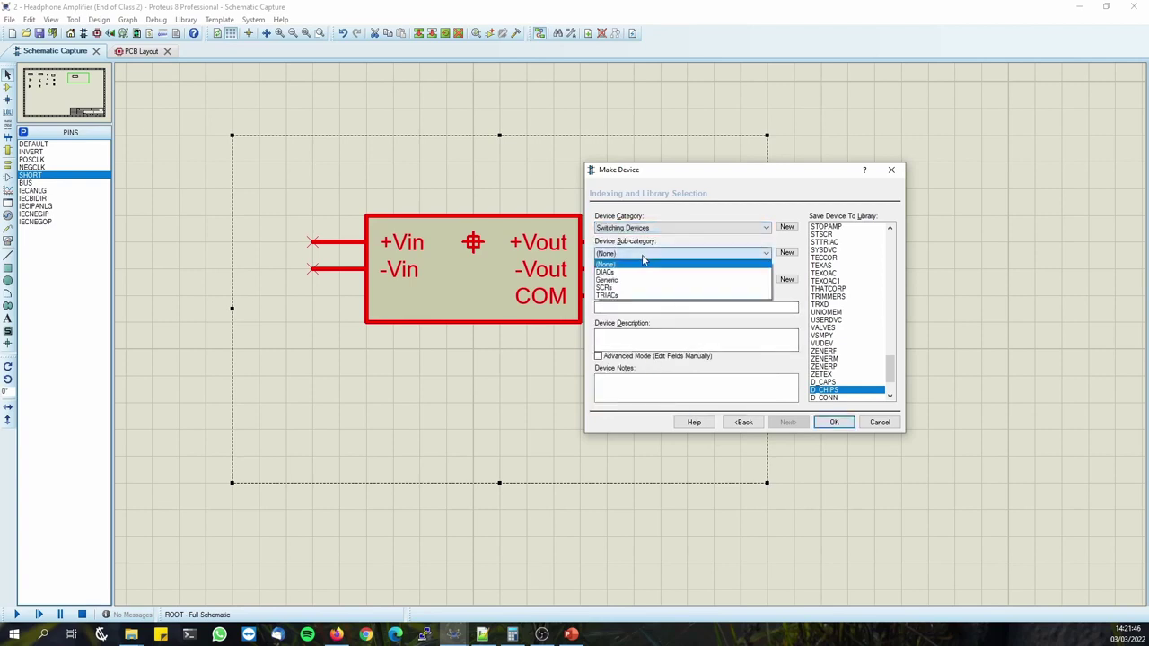
left_click(608, 281)
left_click(710, 338)
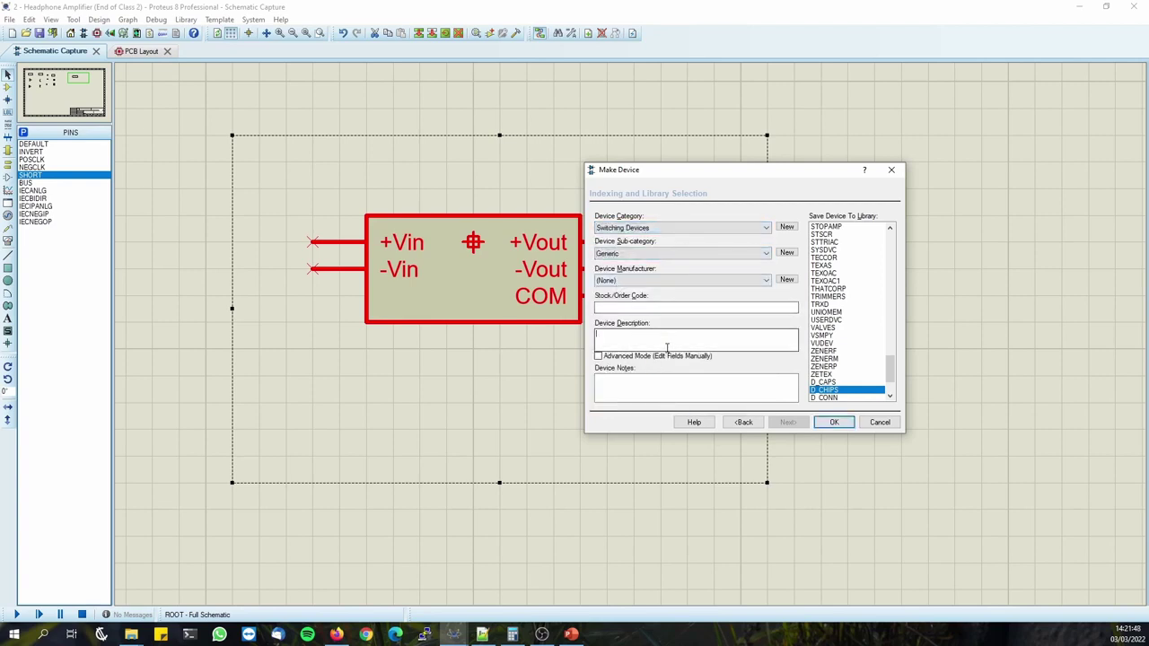
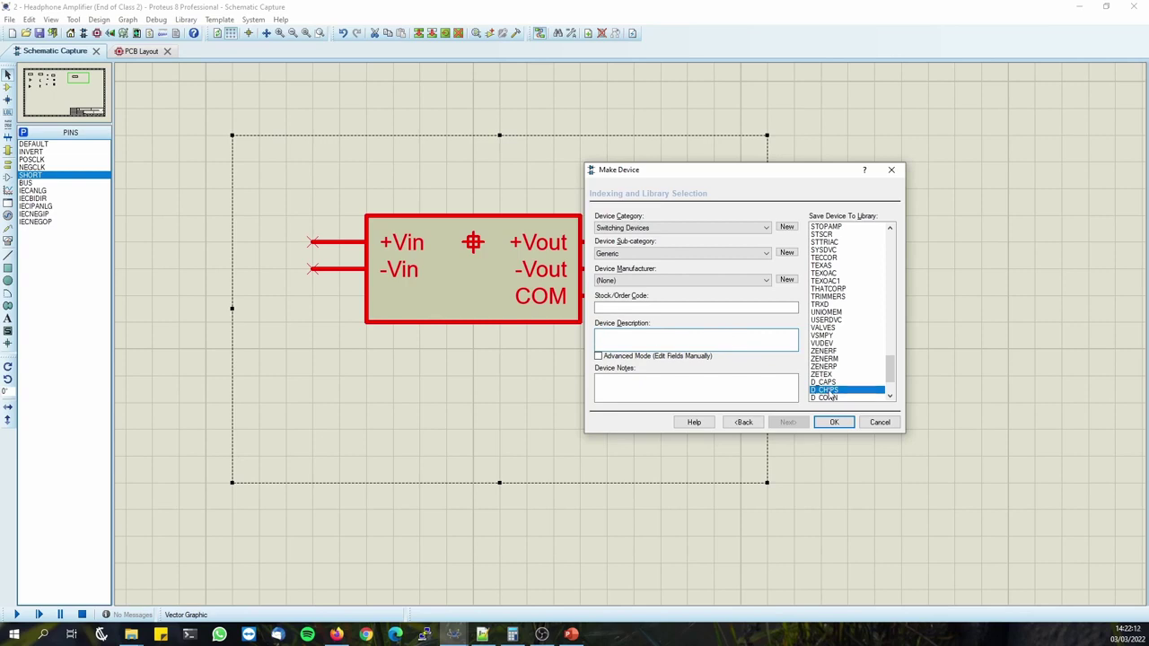
left_click(834, 422)
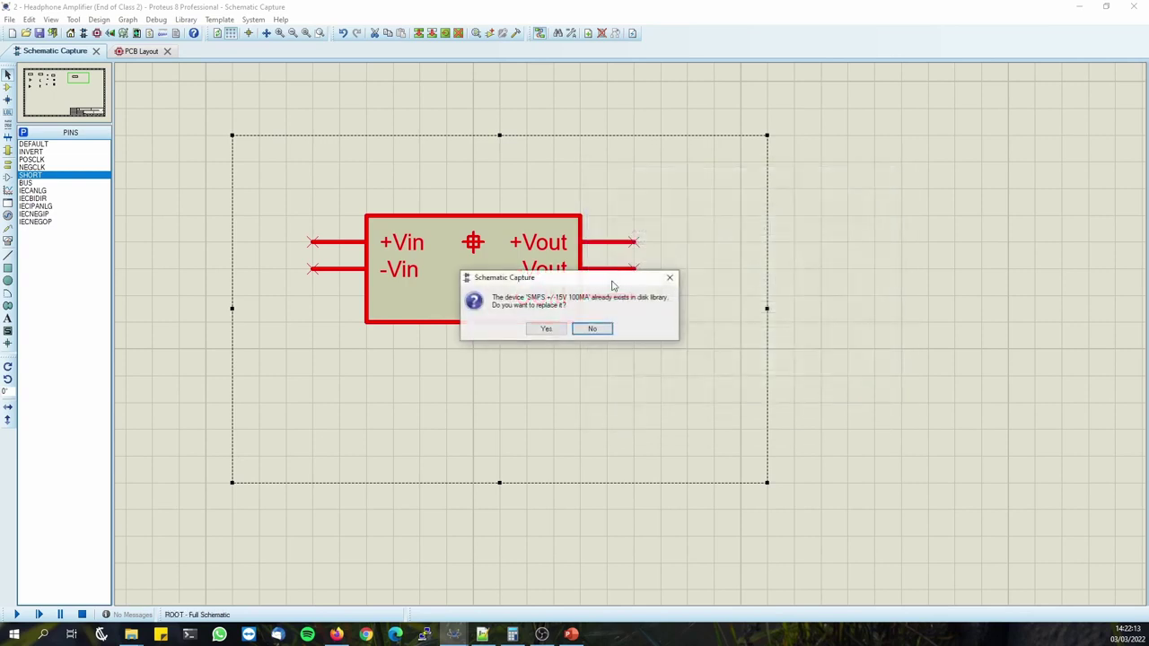
left_click(545, 330)
left_click(542, 333)
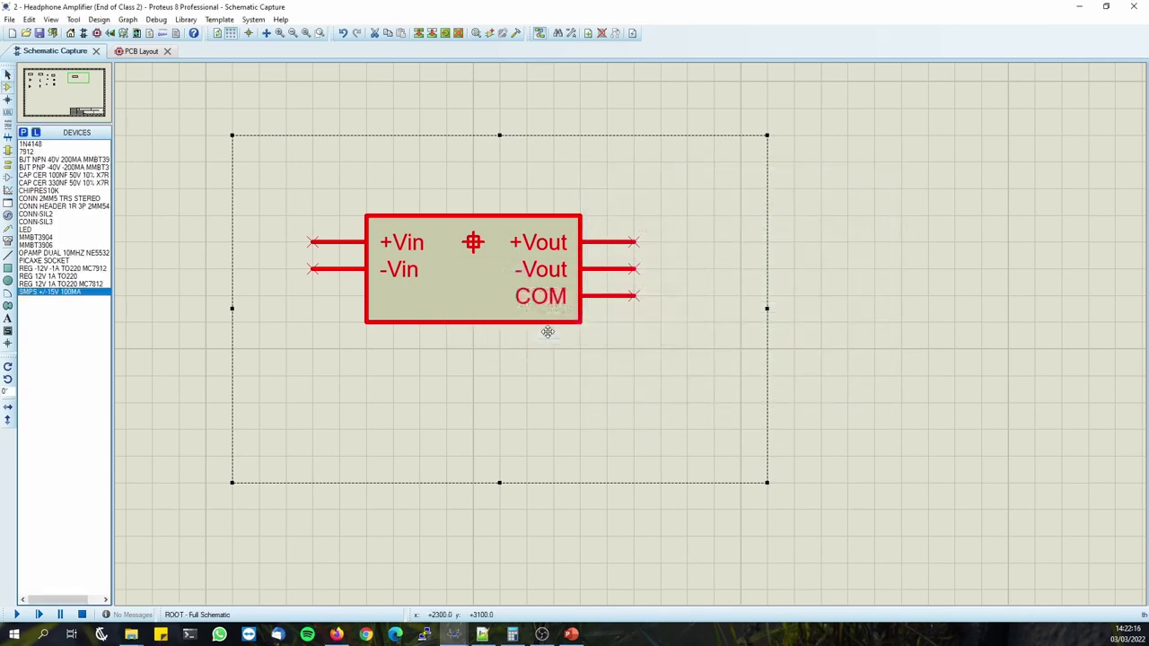
Place the SMPS +/-15V 100MA device on the schematic instead of the loose symbol artwork and check its component properties.
left_click_drag(496, 286, 548, 285)
double_click(543, 284)
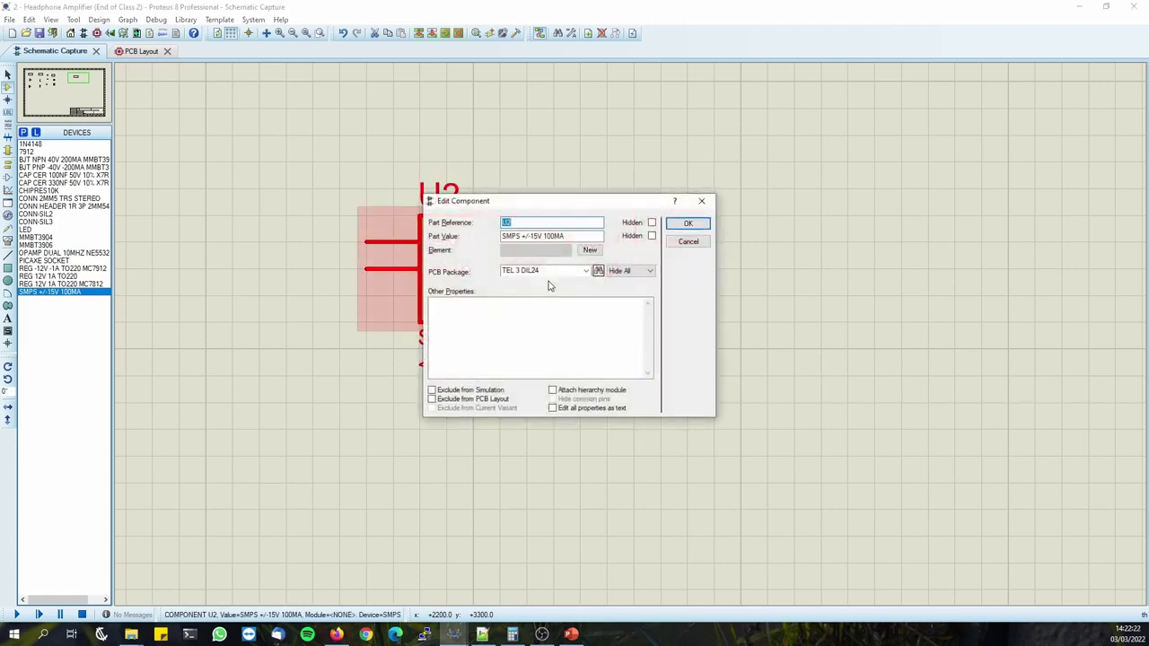
left_click(687, 223)
scroll(569, 256, "down", 3)
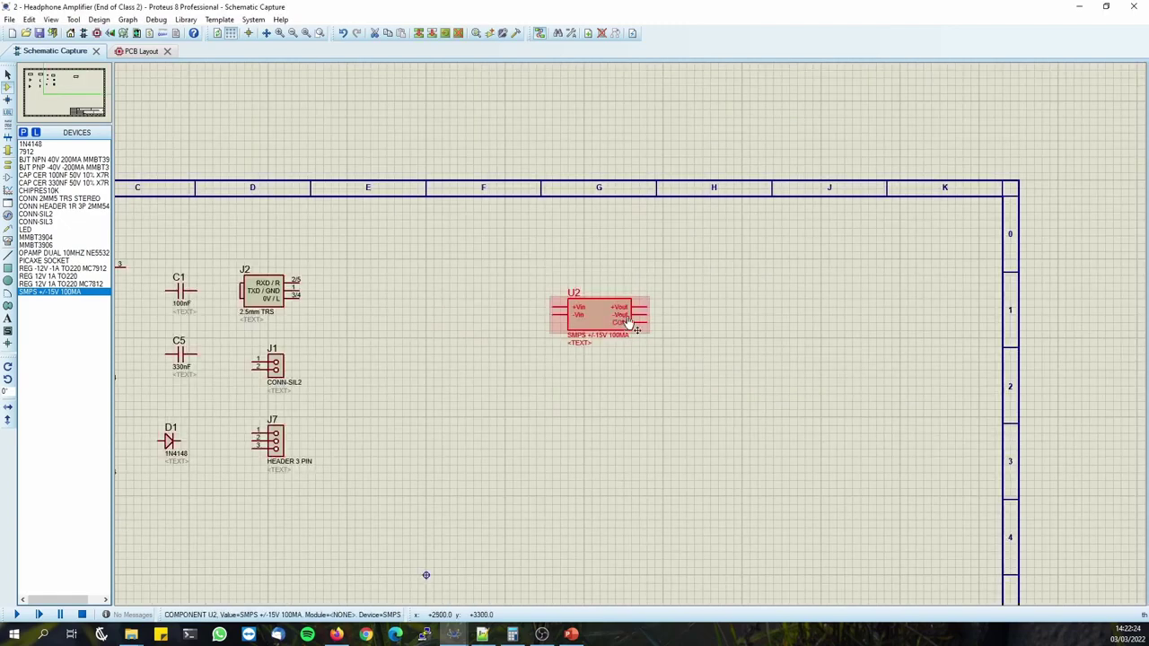
scroll(600, 319, "up", 4)
scroll(618, 329, "down", 1)
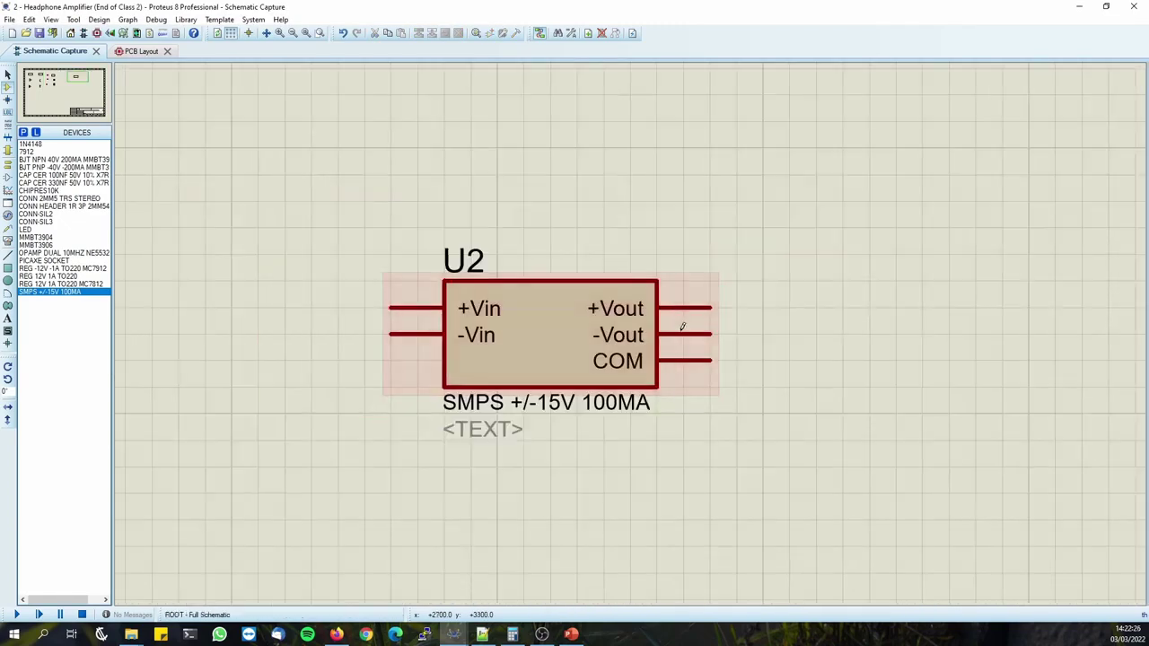
left_click(844, 259)
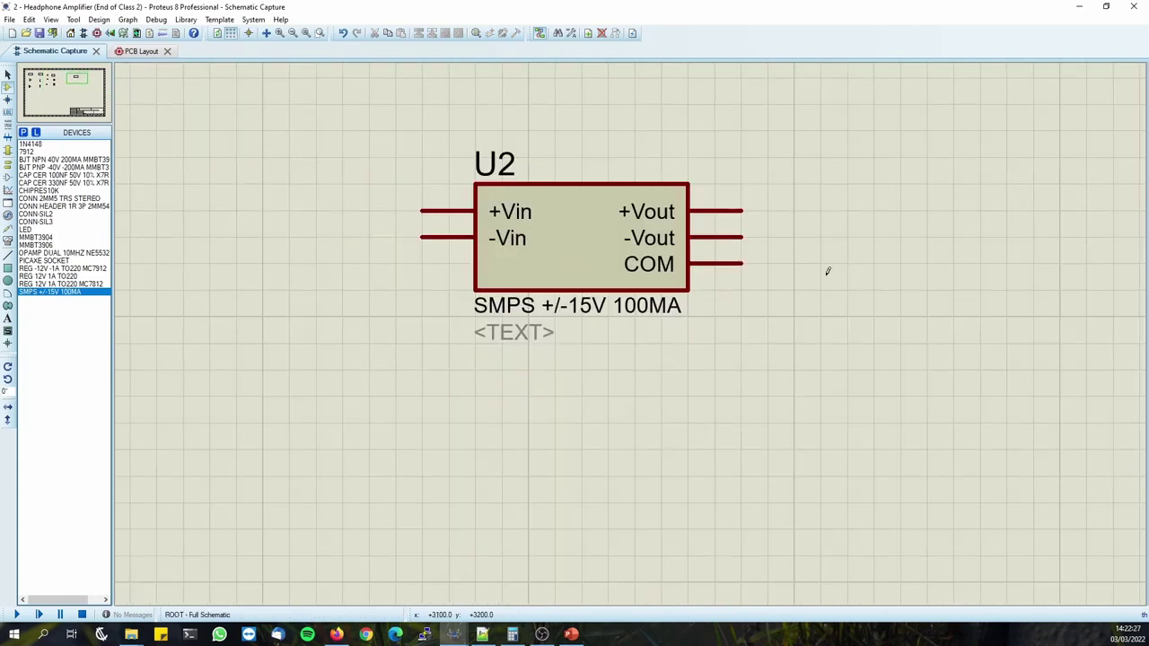
Copy the property template from the text editor into U2's other properties, with NOT CHECKED defaults and GENERIC=NO.
left_click(483, 634)
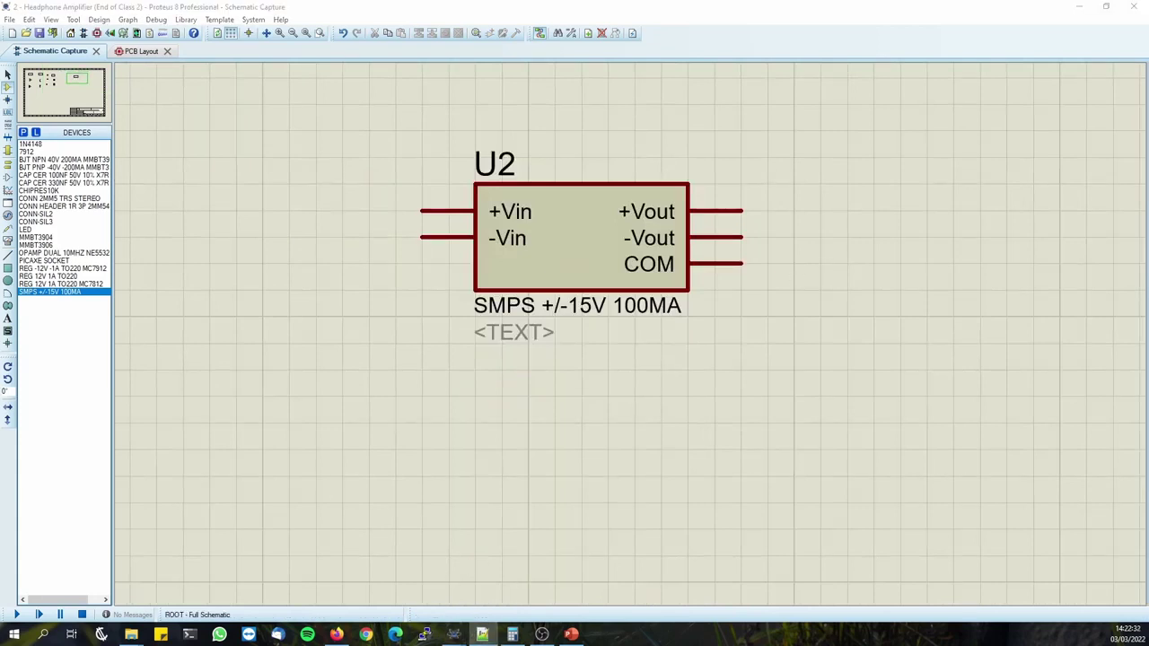
double_click(595, 213)
type("{VALUE=NOT CHECKED} {VOLTAGE=NOT CHECKED} {CURRENT=NOT CHECKED} {POWER=NOT CHECKED} {TOLERANCE=NOT CHECKED} {MANUFACTURER=NOT CHECKED} {MANUFACTURER_PARTNUM=NOT CHECKED} {STOCKIST=NOT CHECKED} {STOCKIST_PARTNUM=NOT CHECKED} {SPECIAL=NOT CHECKED} {GENERIC=NO} {PACKAGE=NOT CHECKED}")
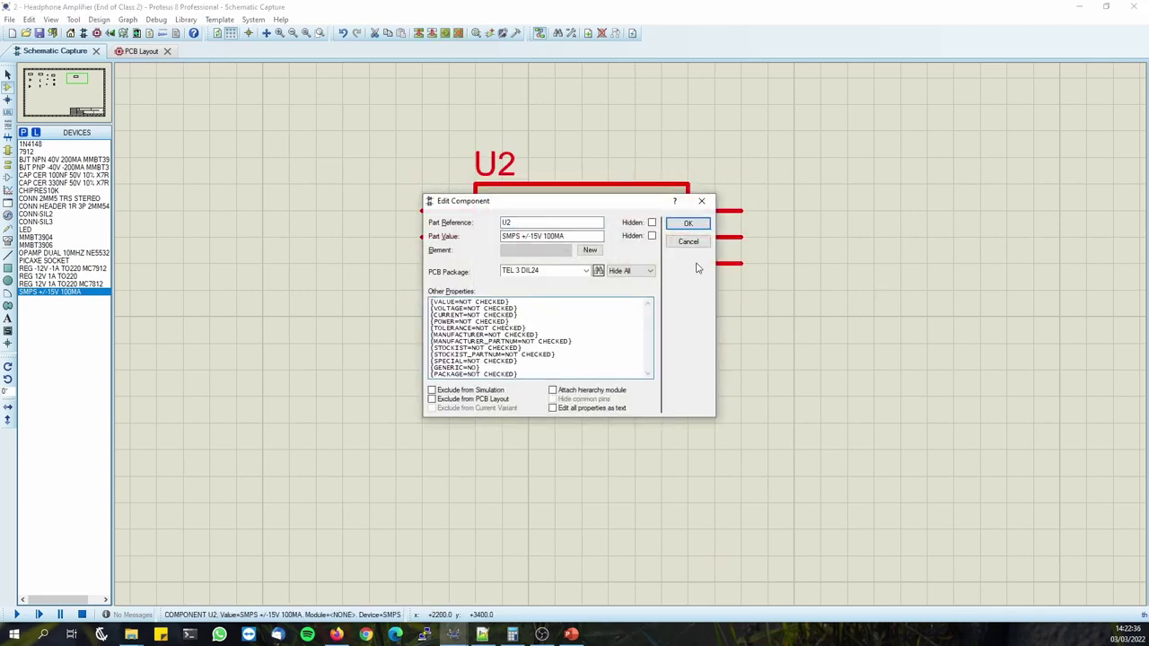
left_click(687, 223)
Make a device from U2 again, keeping its name and TEL 3 DIL24 packaging, and continue to the component property definitions.
right_click(601, 235)
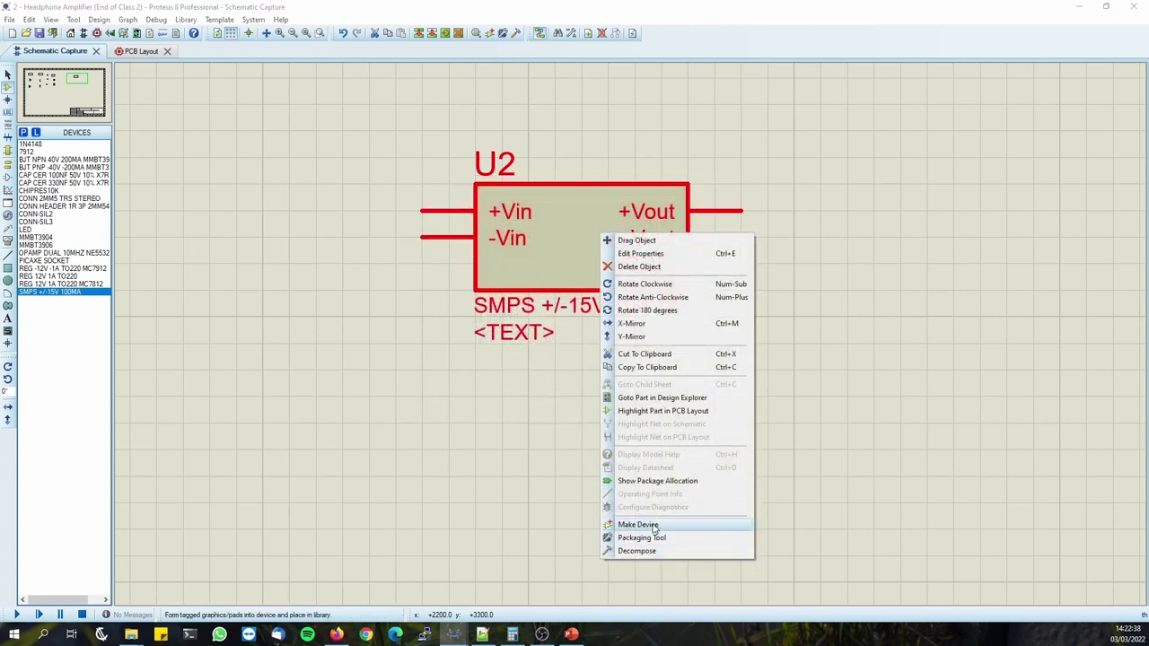
left_click(637, 525)
left_click(612, 430)
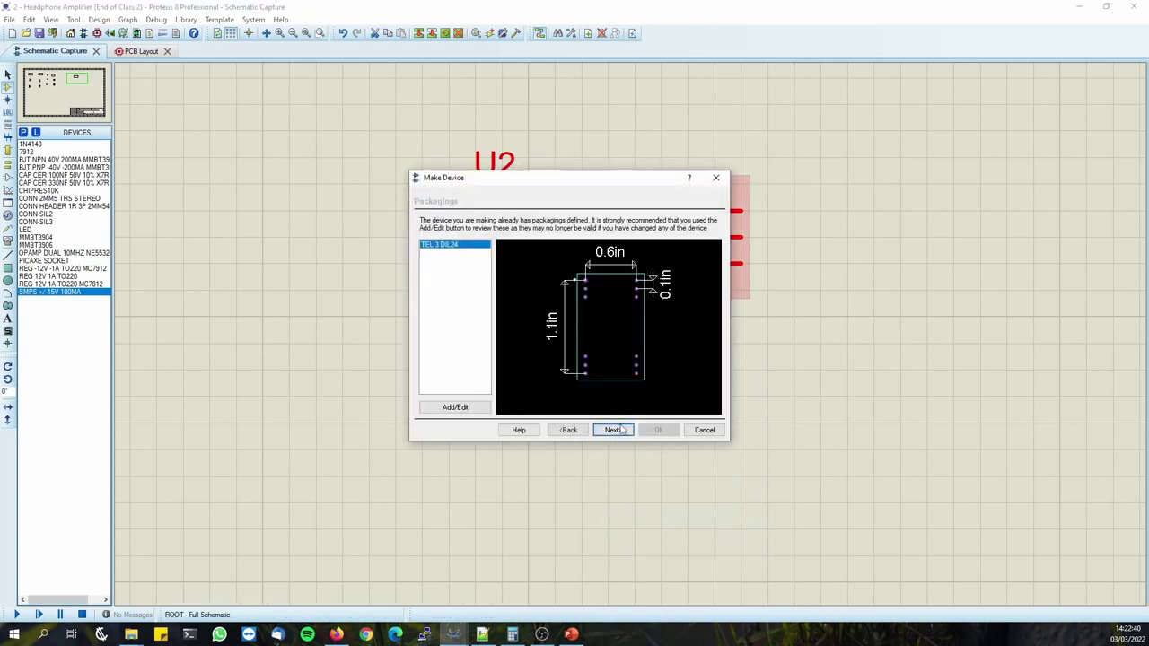
left_click(613, 430)
Look up the manufacturer part number on the Farnell product page and set the VALUE property's default to TEL 3-1223.
left_click(441, 258)
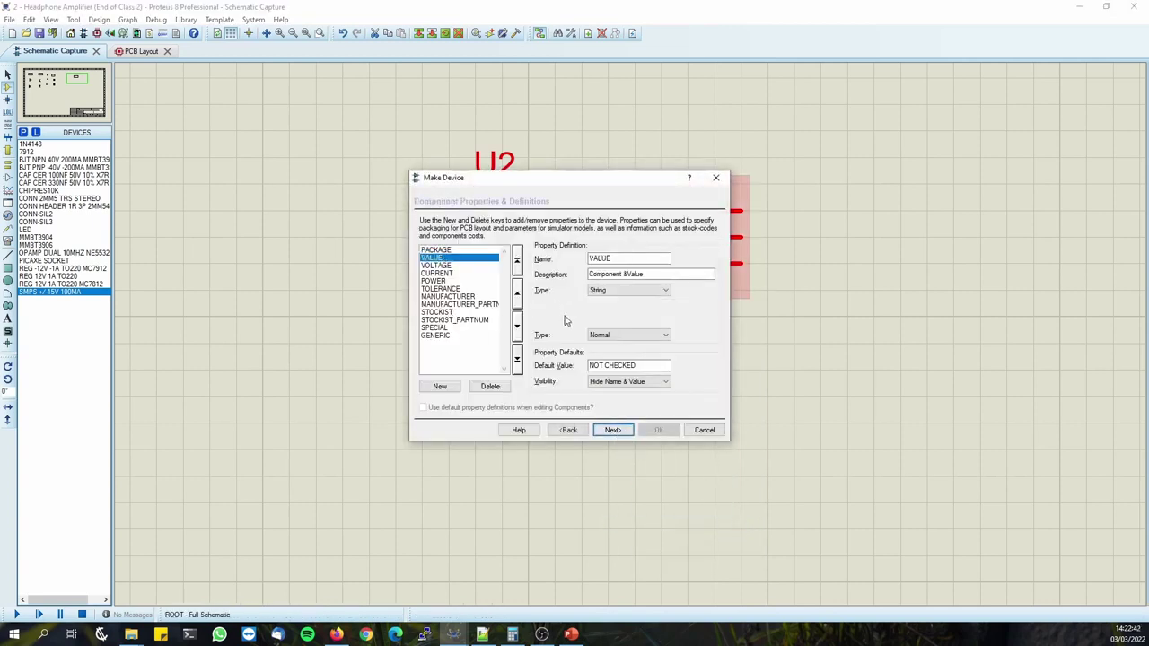
left_click(453, 253)
left_click(664, 364)
left_click(664, 365)
left_click(440, 258)
mouse_move(349, 637)
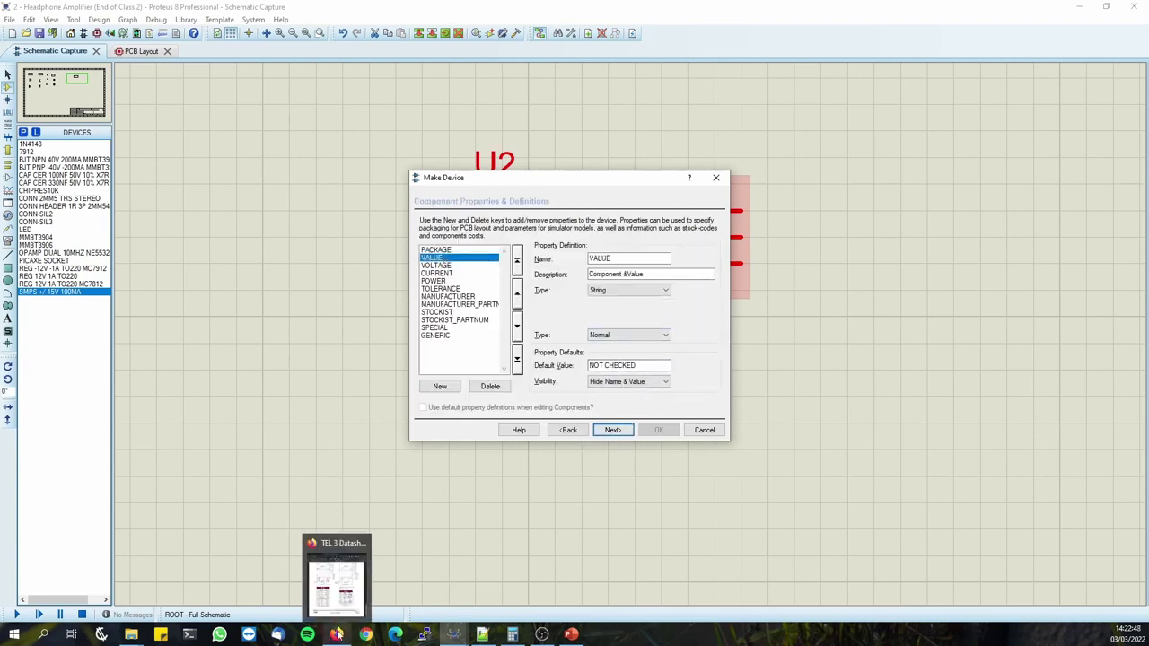
left_click(336, 635)
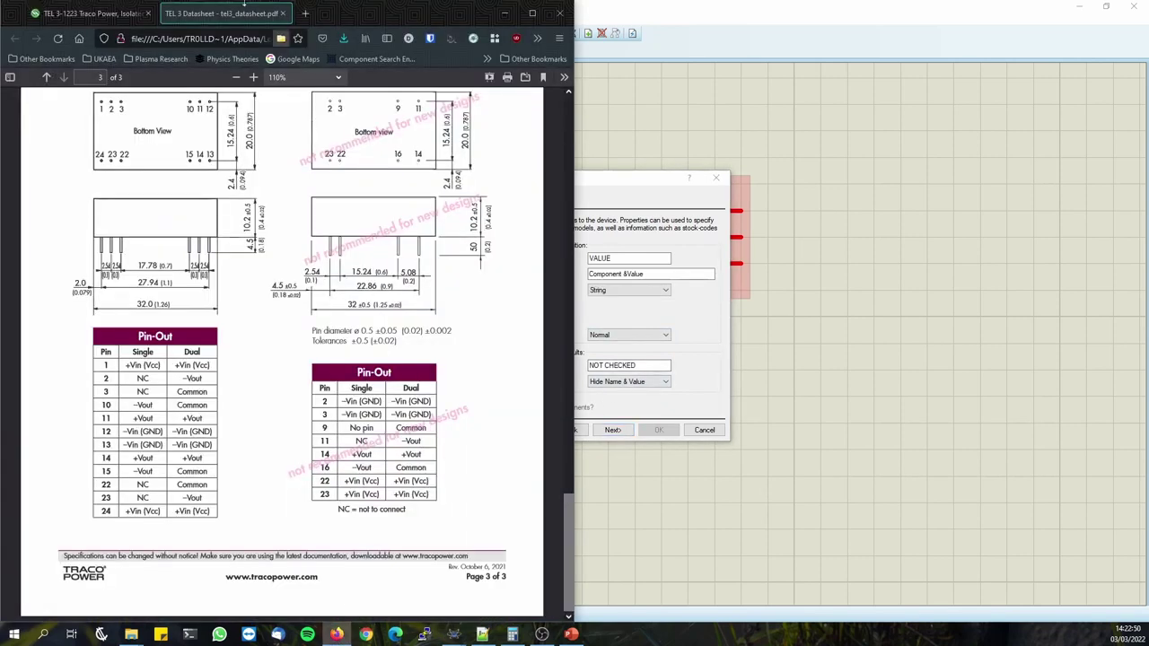
left_click(99, 14)
scroll(186, 276, "down", 3)
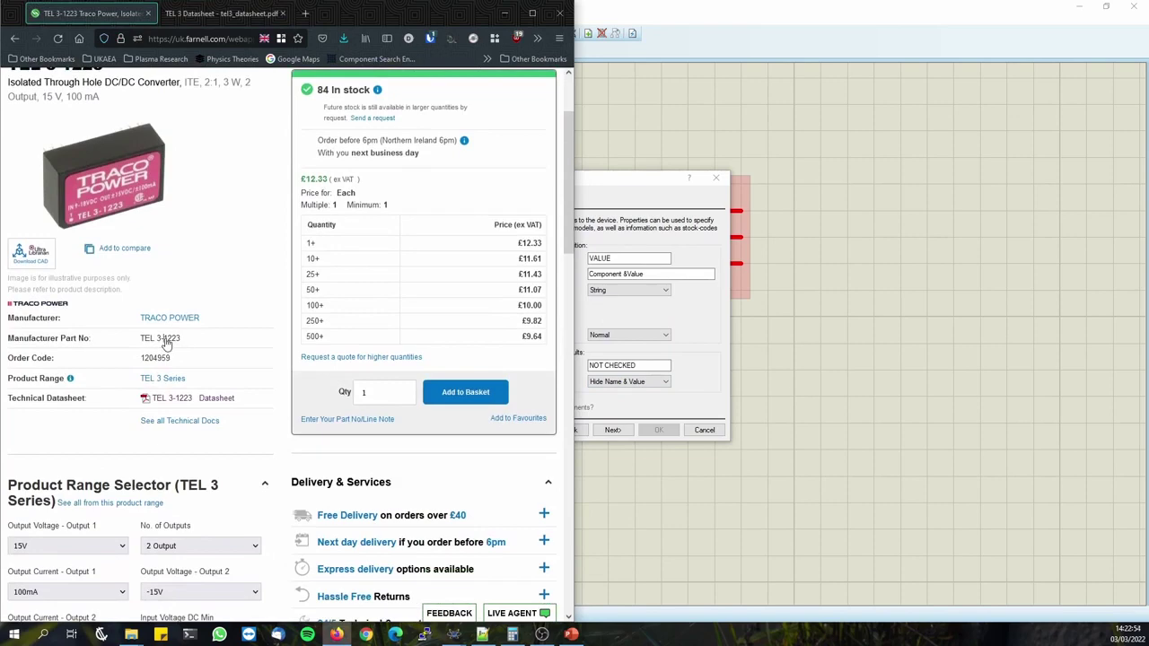
left_click(579, 336)
type("TEL 3-1223")
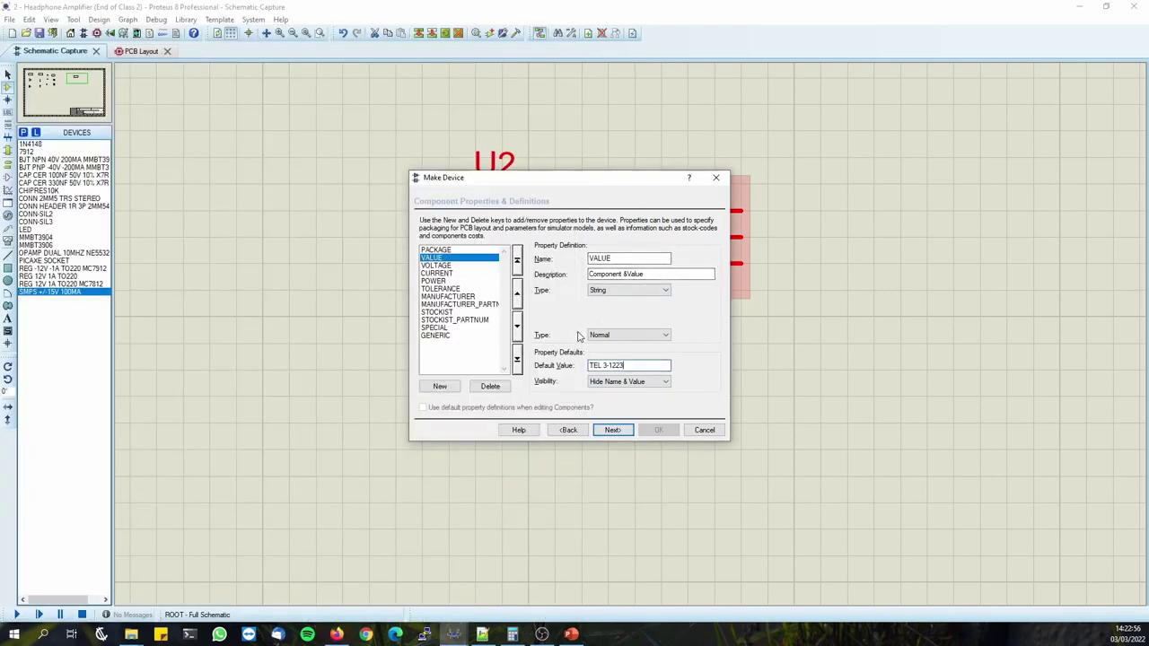
Replace the VOLTAGE property's default value with the converter's positive and negative output voltage.
left_click(453, 268)
left_click_drag(639, 367, 539, 346)
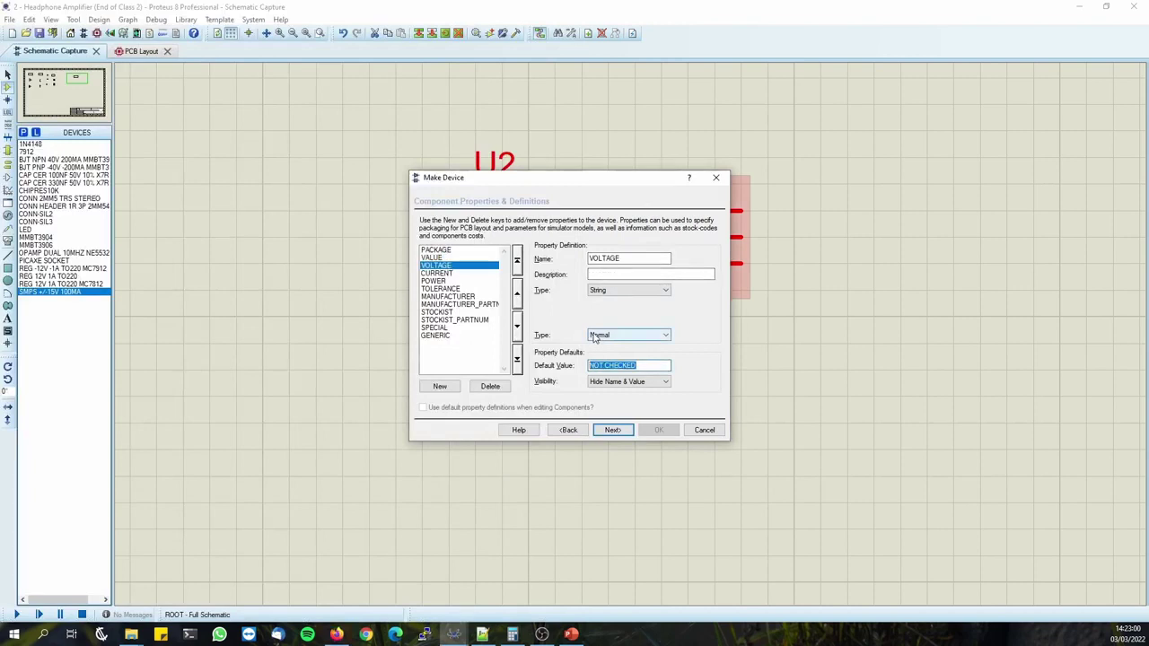
type("+/")
Look up the converter's output current on the Farnell product page and set the CURRENT property's default to 100mA.
left_click(462, 273)
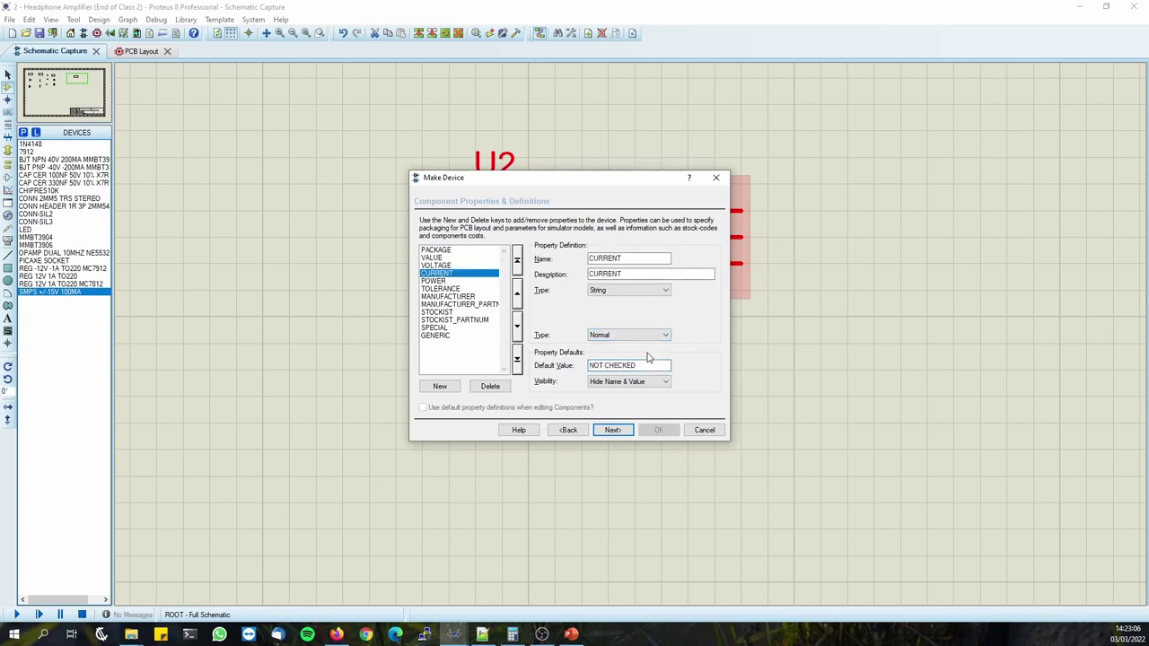
key("alt+Tab")
scroll(191, 384, "up", 3)
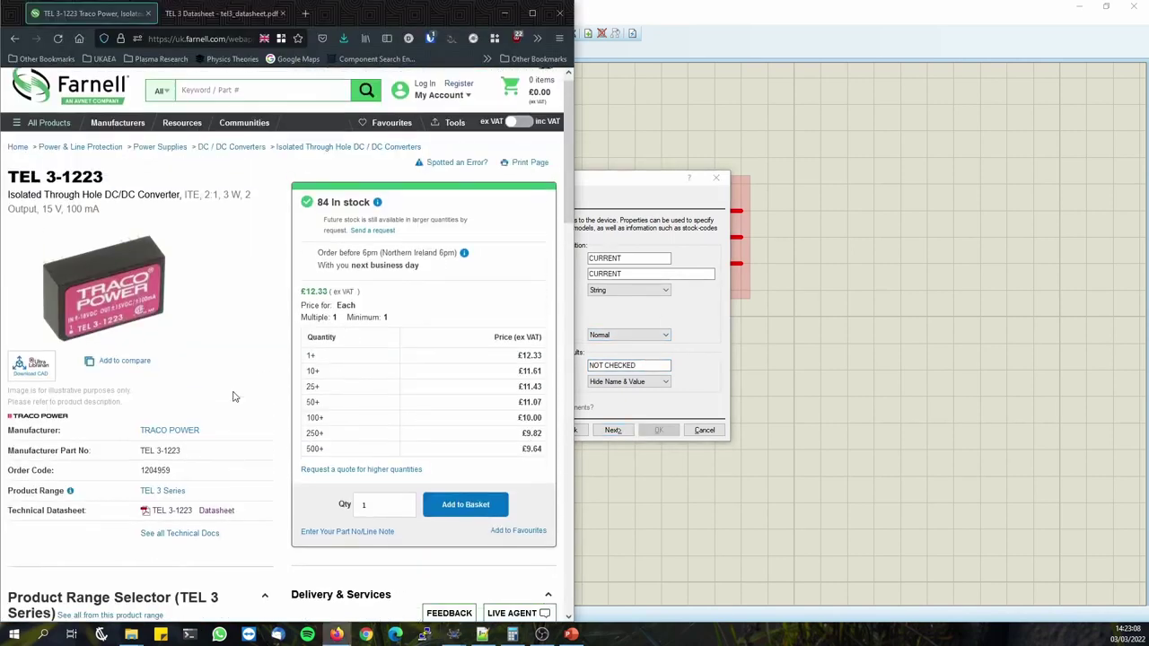
left_click(691, 307)
left_click_drag(641, 366, 344, 332)
type("100")
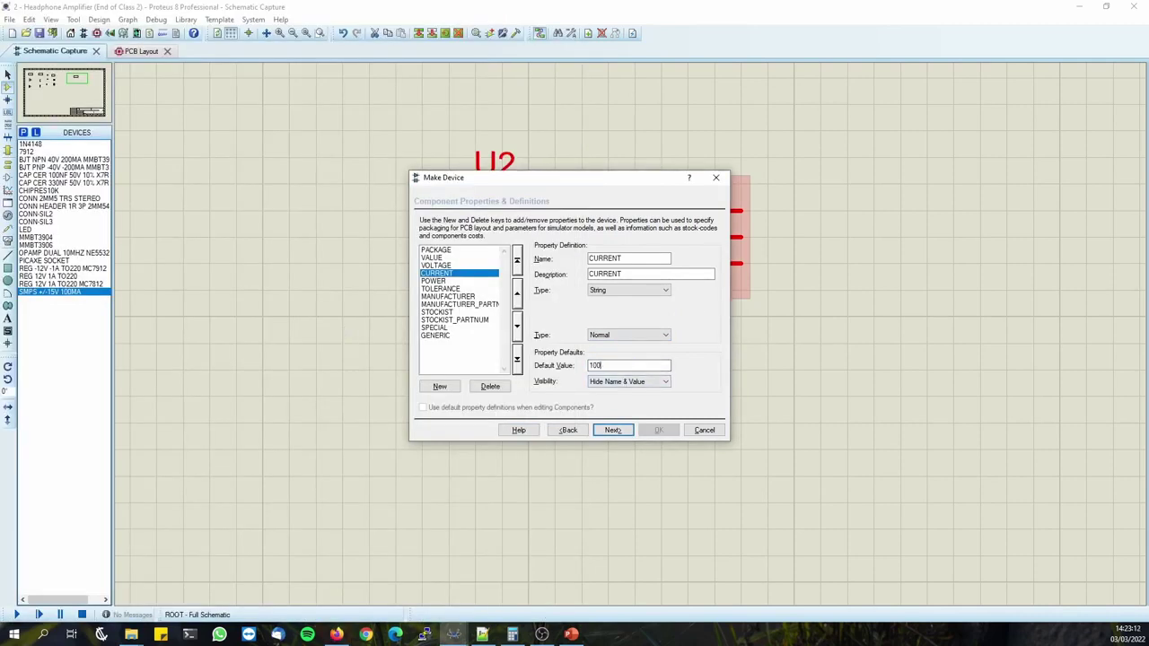
type("mA")
Set the POWER property's default to 3W and the TOLERANCE property's default to a hyphen.
left_click(435, 281)
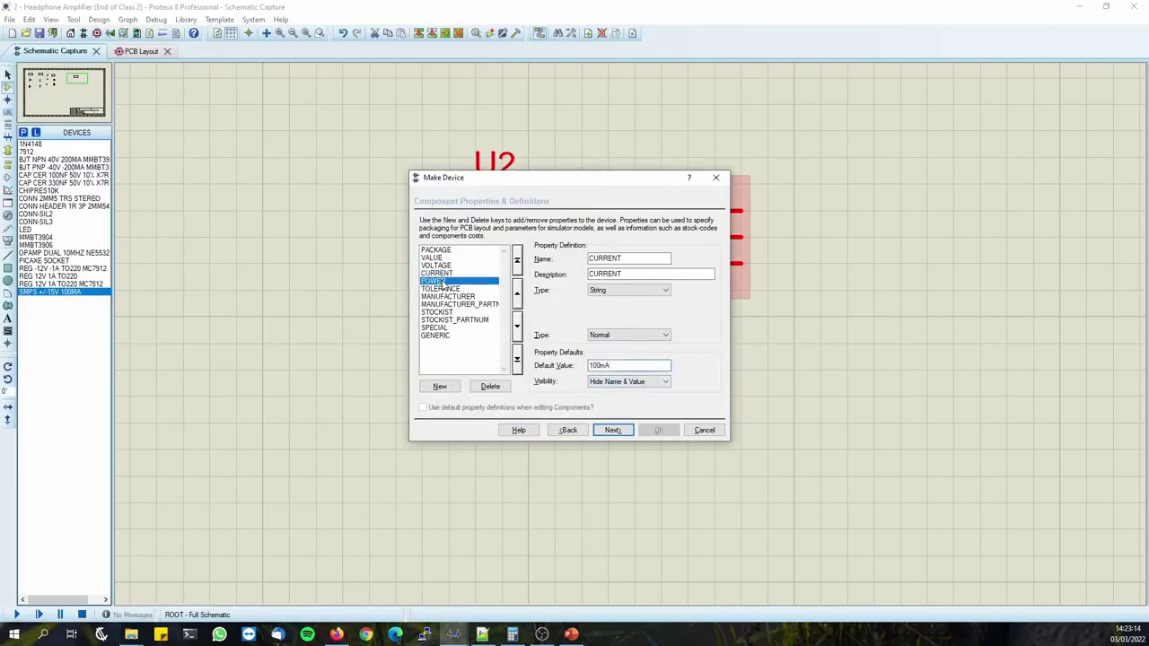
type("3")
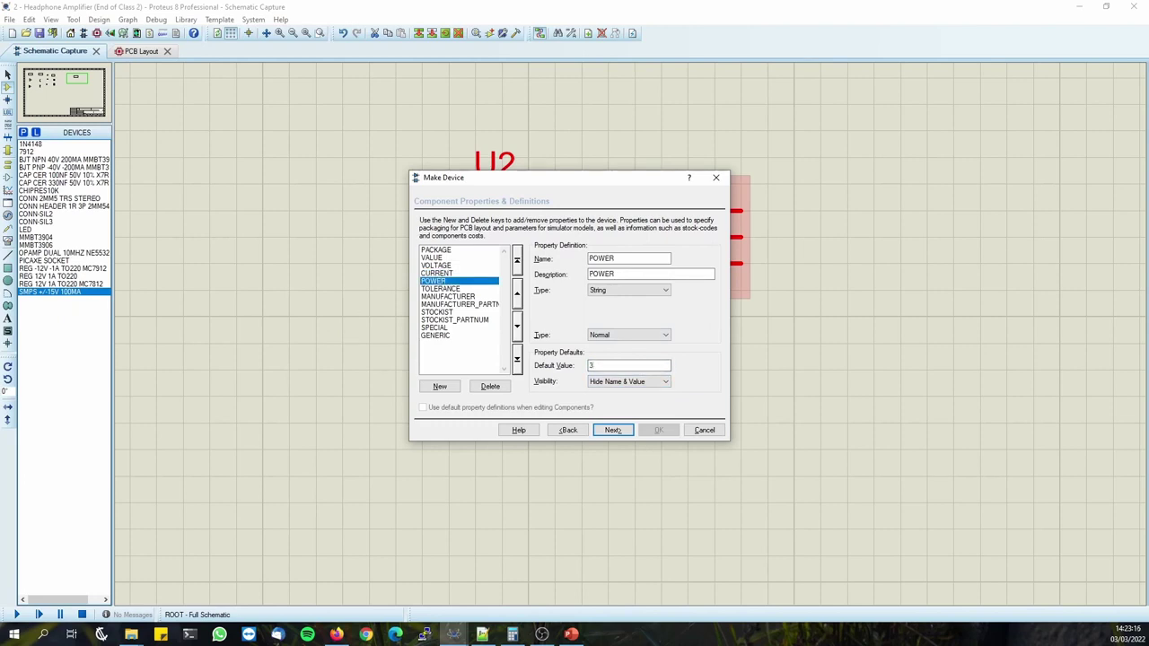
left_click(459, 296)
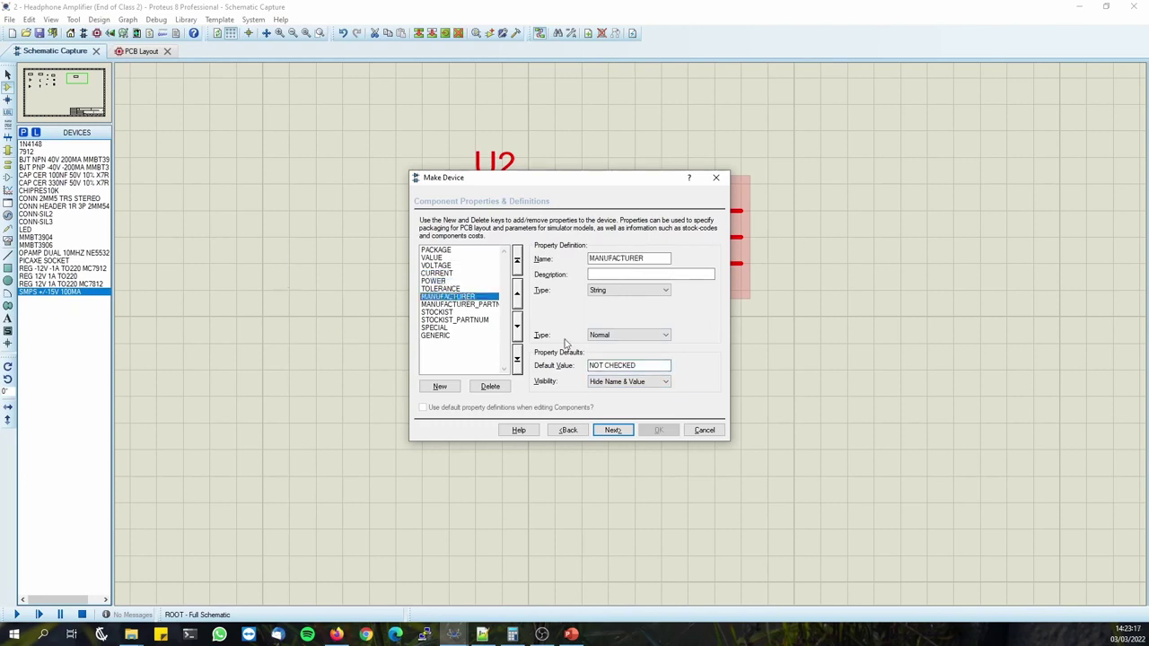
left_click(470, 289)
key("BackSpace")
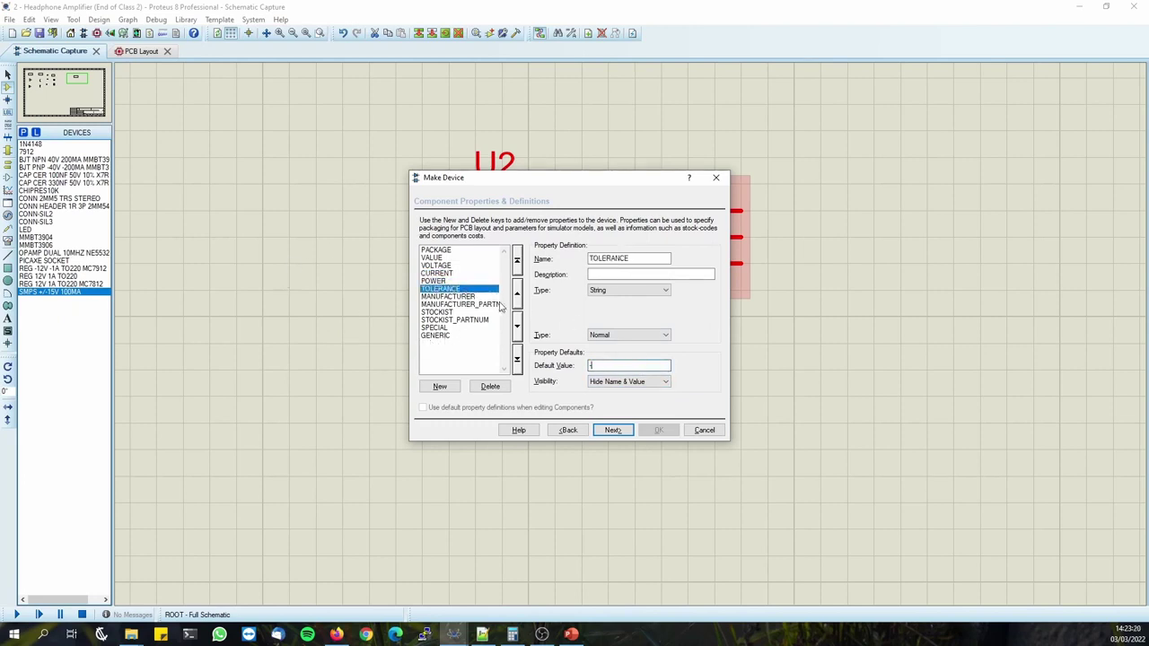
Look up the manufacturer on the Farnell product page and set the MANUFACTURER property's default to TRACO POWER.
left_click(453, 296)
left_click(654, 370)
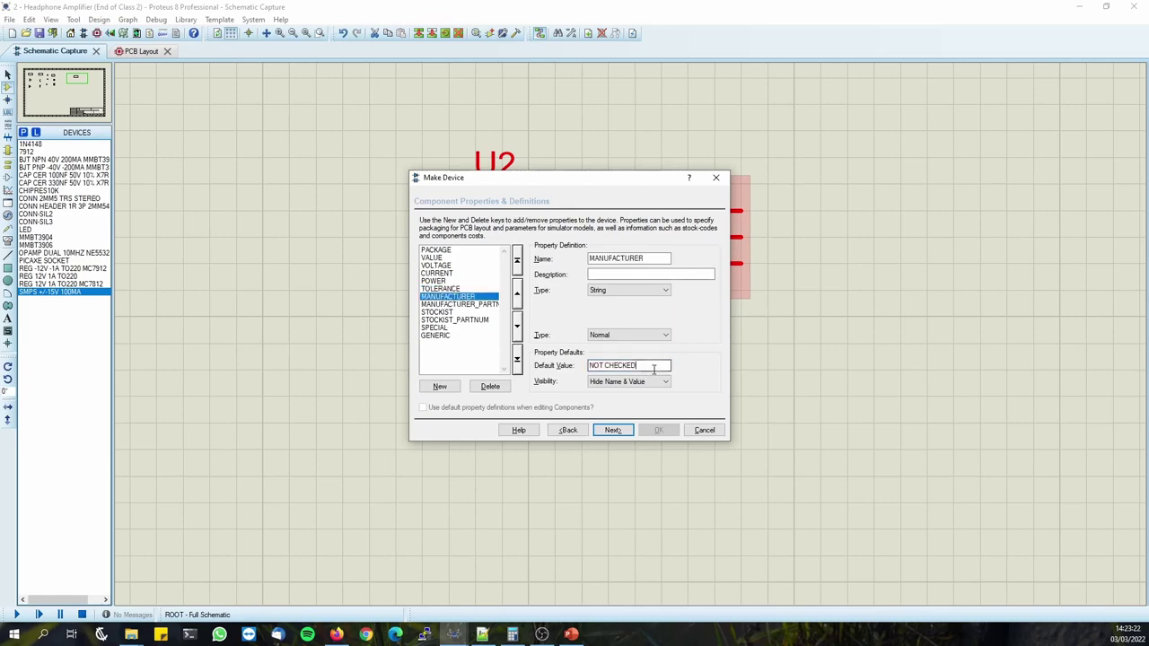
key("alt+Tab")
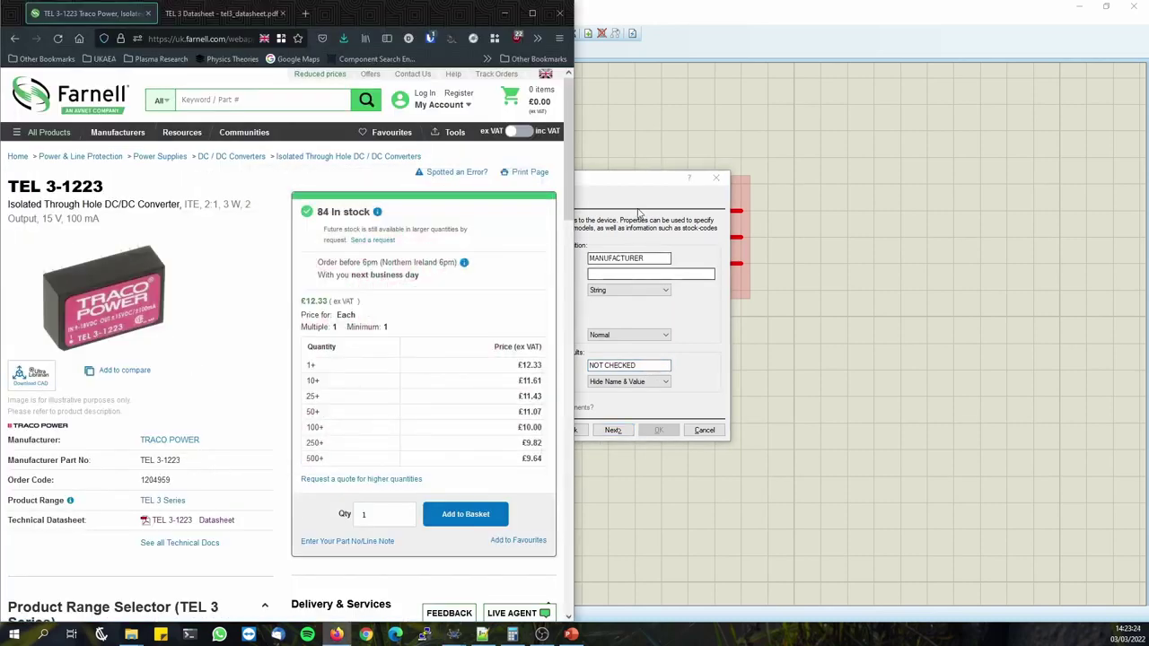
key("alt+Tab")
type("TRACO POWER")
Check the manufacturer part number on the Farnell product page and set the manufacturer part number property's default to TEL 3-1223.
left_click(460, 304)
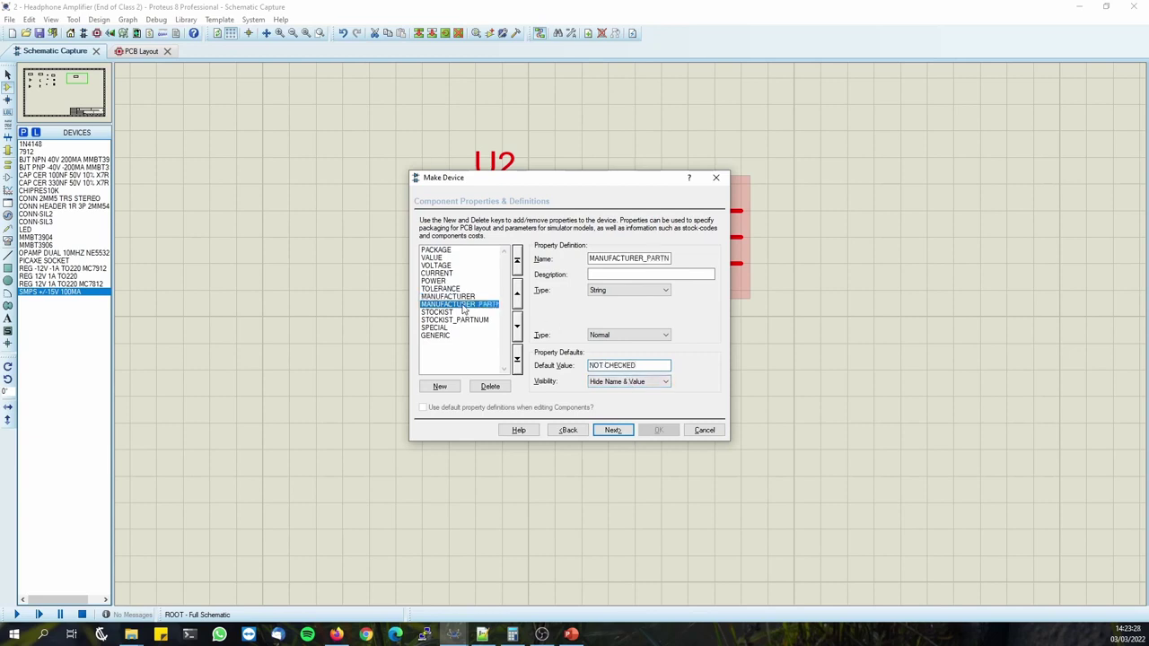
key("alt+Tab")
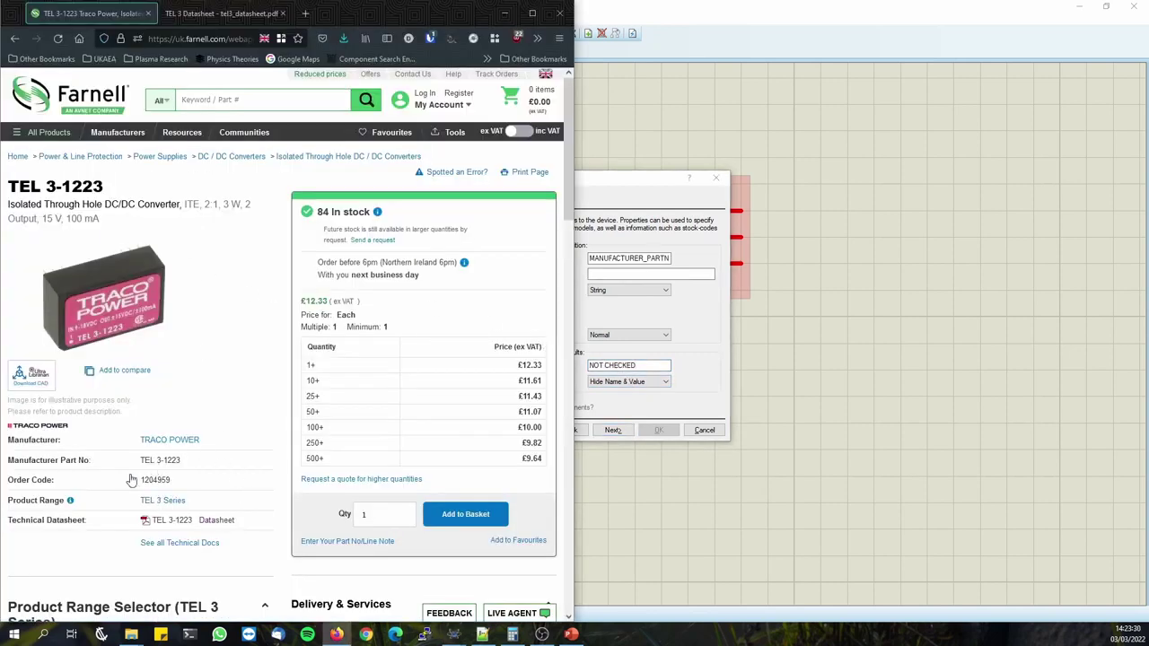
key("alt+Tab")
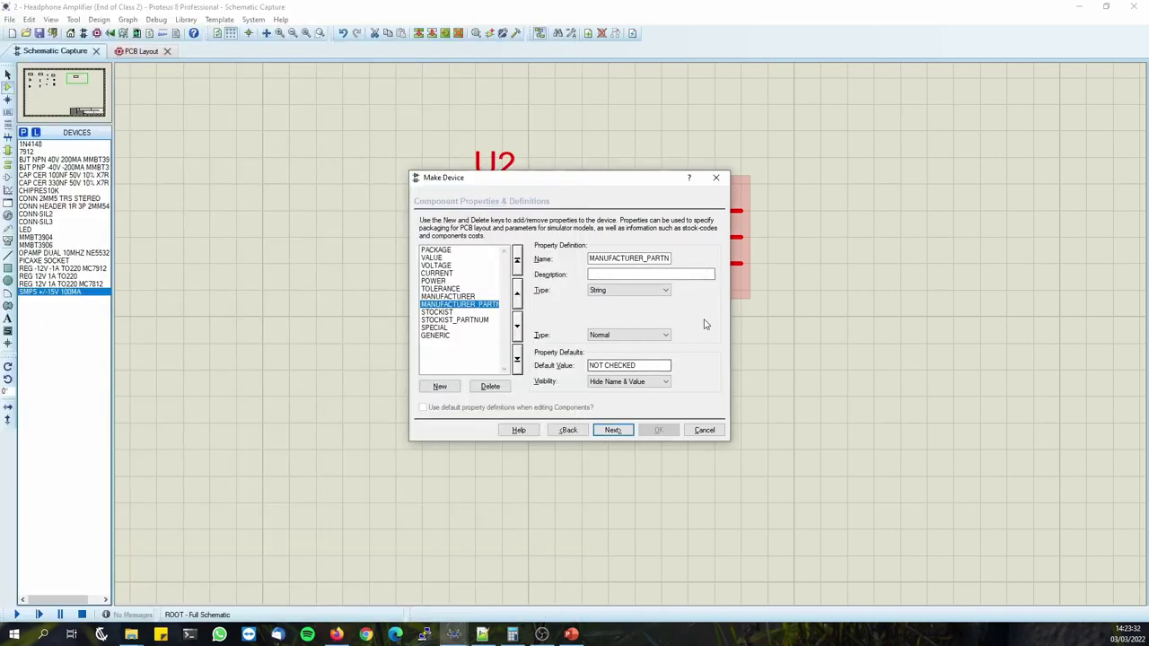
left_click_drag(652, 365, 515, 360)
type("TEL 3-1223")
Set the STOCKIST property's default to FARNELL in capitals.
left_click(445, 312)
left_click_drag(659, 368, 333, 334)
type("farnell")
key("ctrl+a")
type("F")
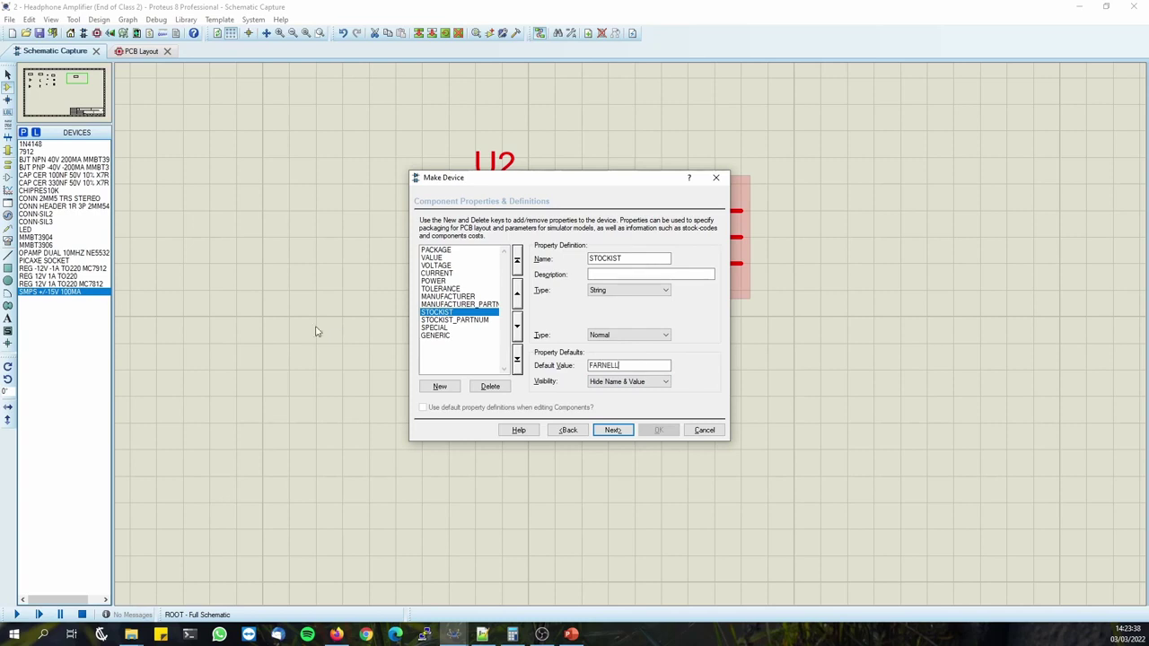
Set the STOCKIST_PARTNUM default to the Farnell order code 1204959 and the SPECIAL default to a hyphen, leaving GENERIC as NO.
left_click(440, 320)
key("alt+Tab")
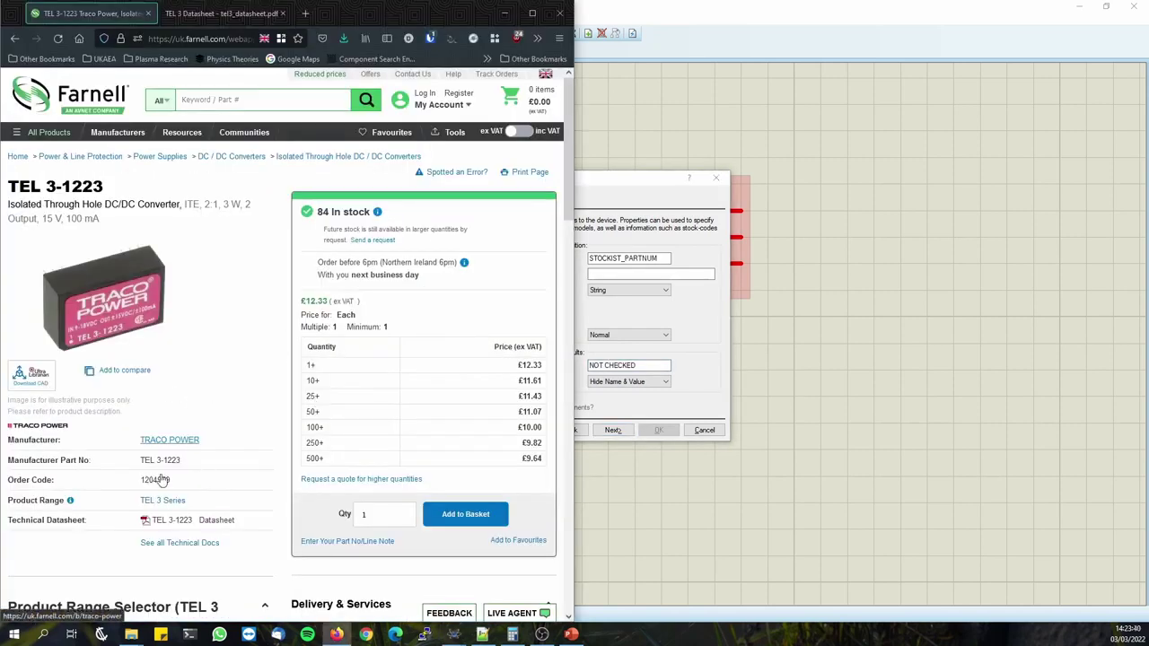
key("alt+Tab")
left_click_drag(645, 368, 588, 366)
type("1204959")
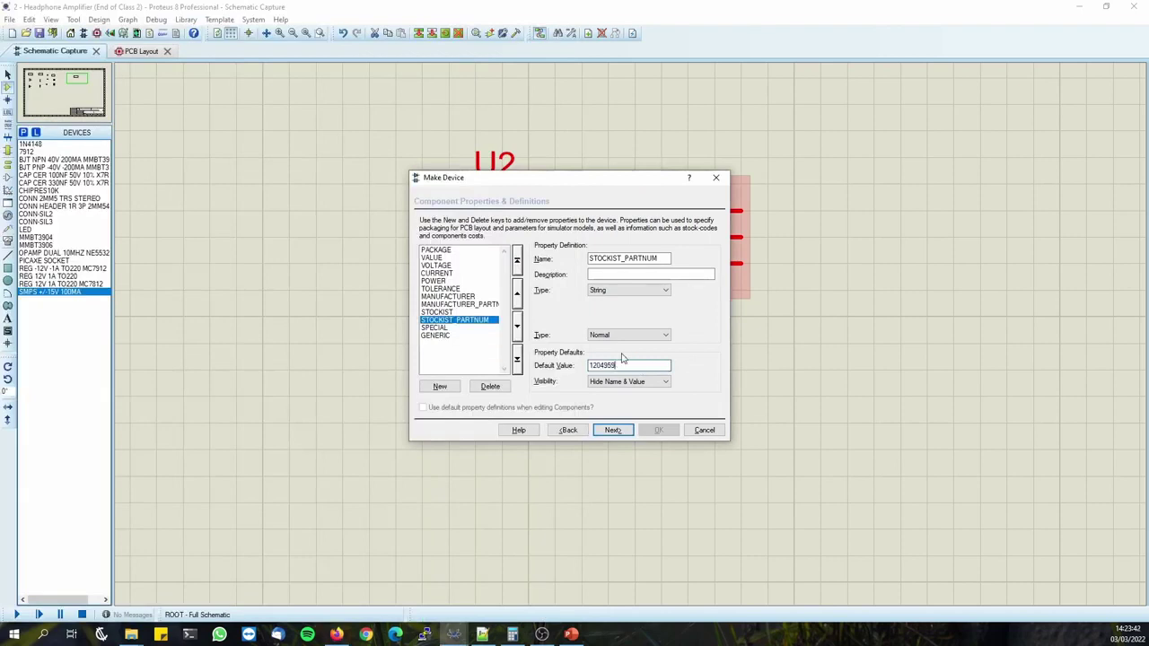
left_click(455, 328)
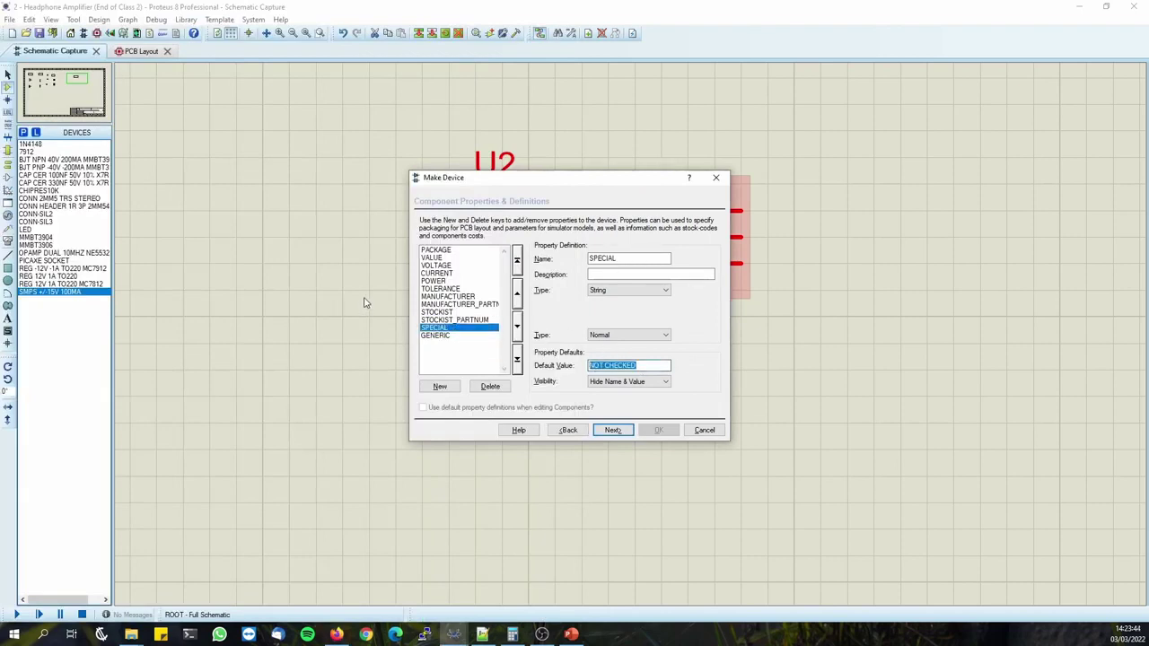
left_click(482, 336)
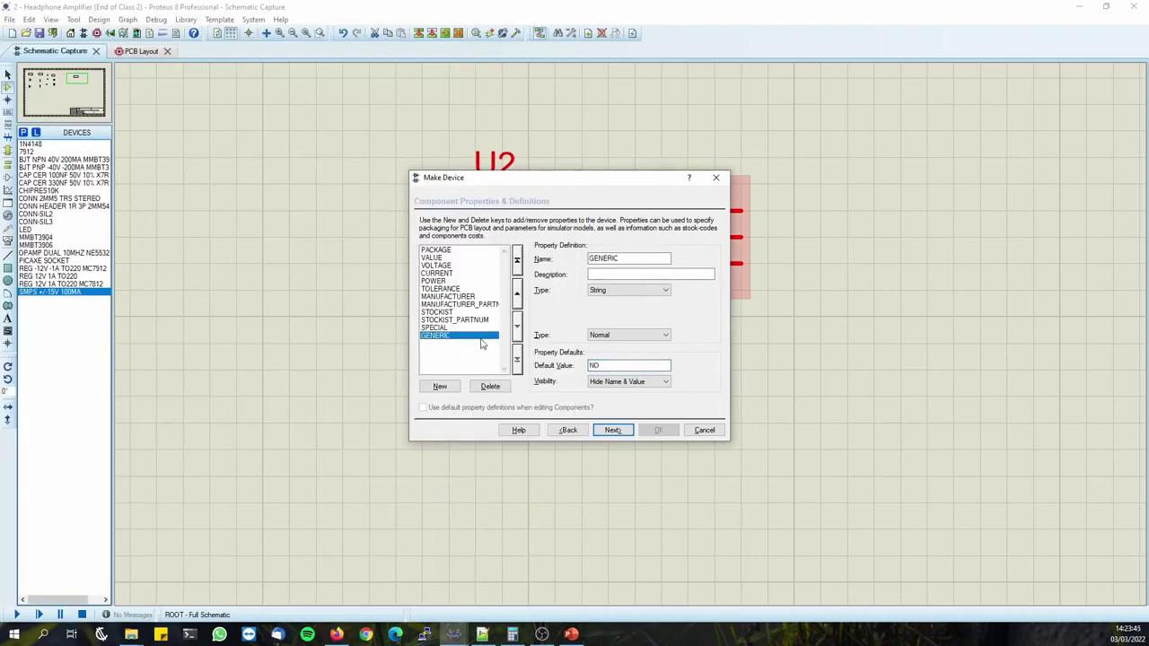
Replace the device in the D_CHIPS library and all its instances on the schematic, and review U2's component properties.
left_click(613, 430)
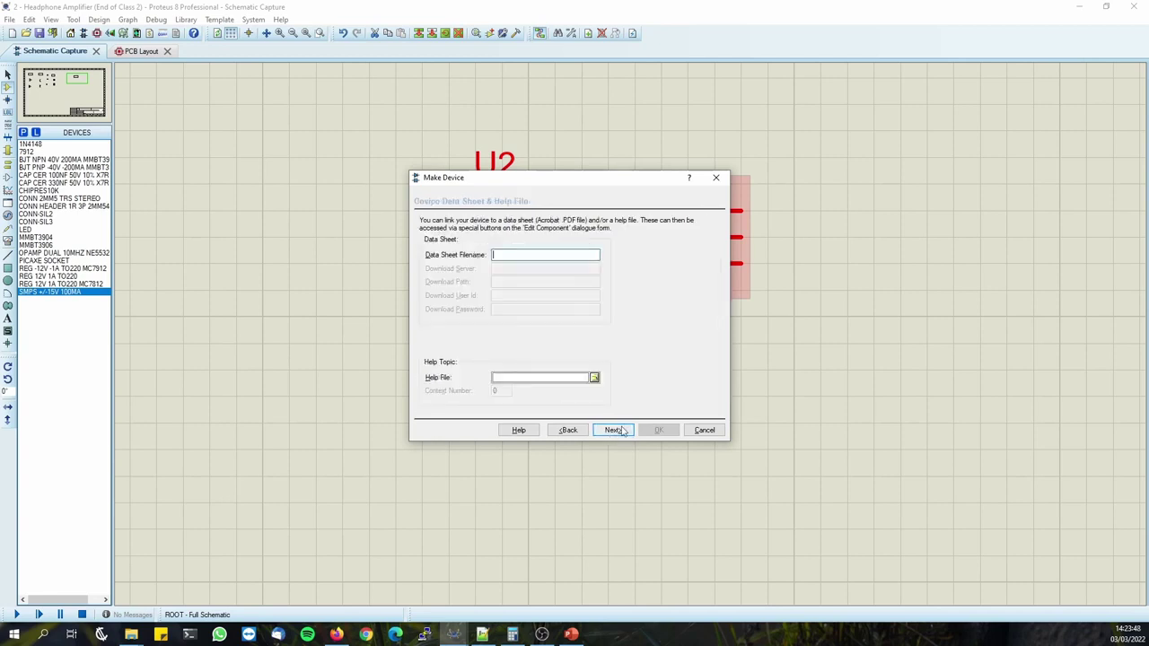
left_click(625, 430)
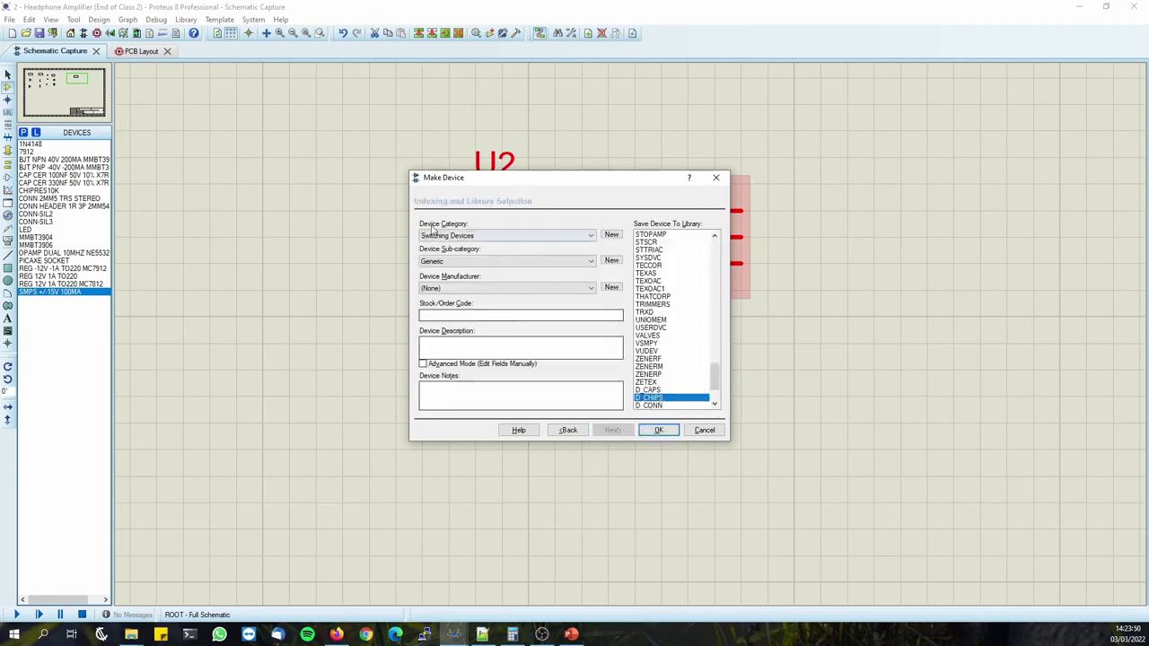
left_click(659, 430)
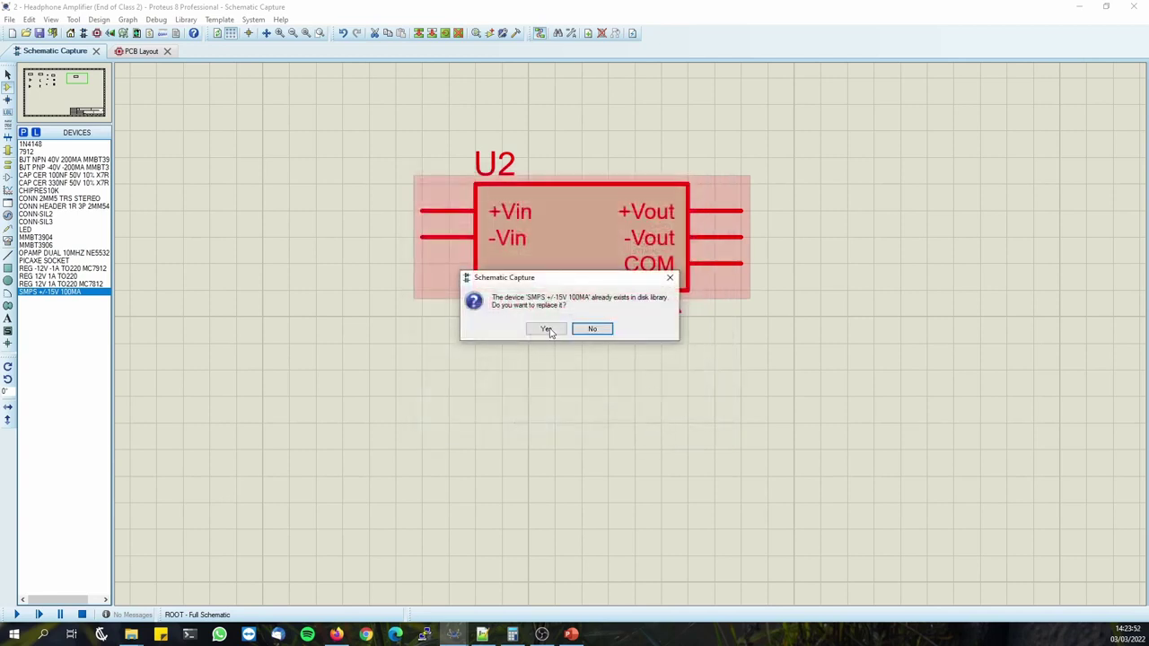
left_click(547, 330)
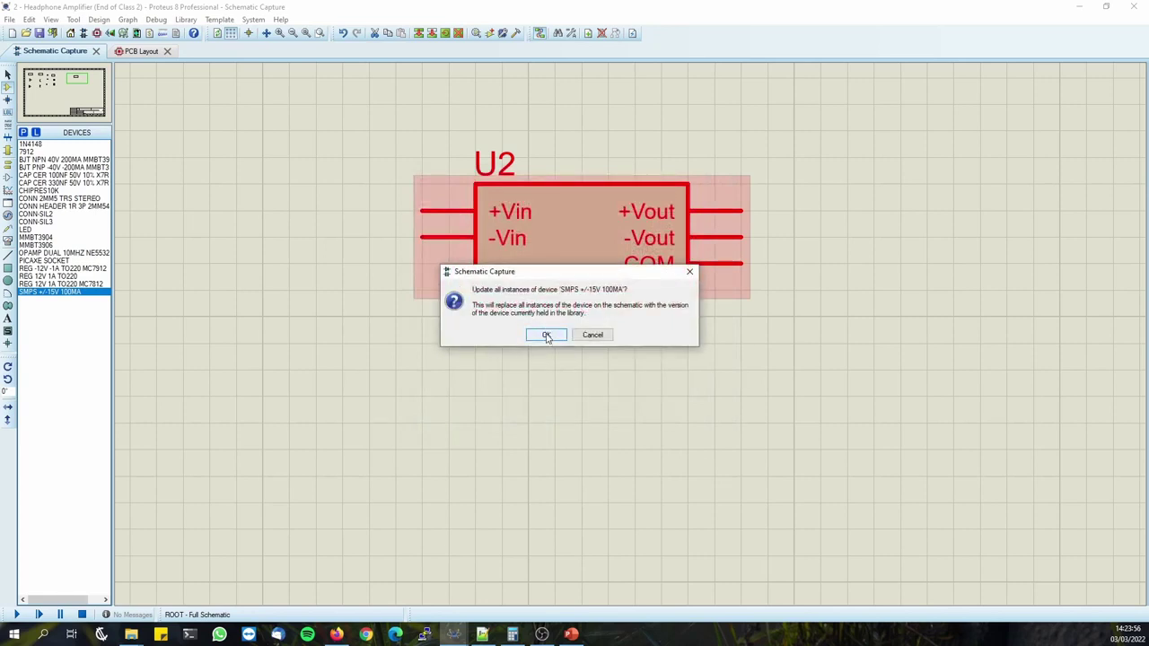
left_click(547, 335)
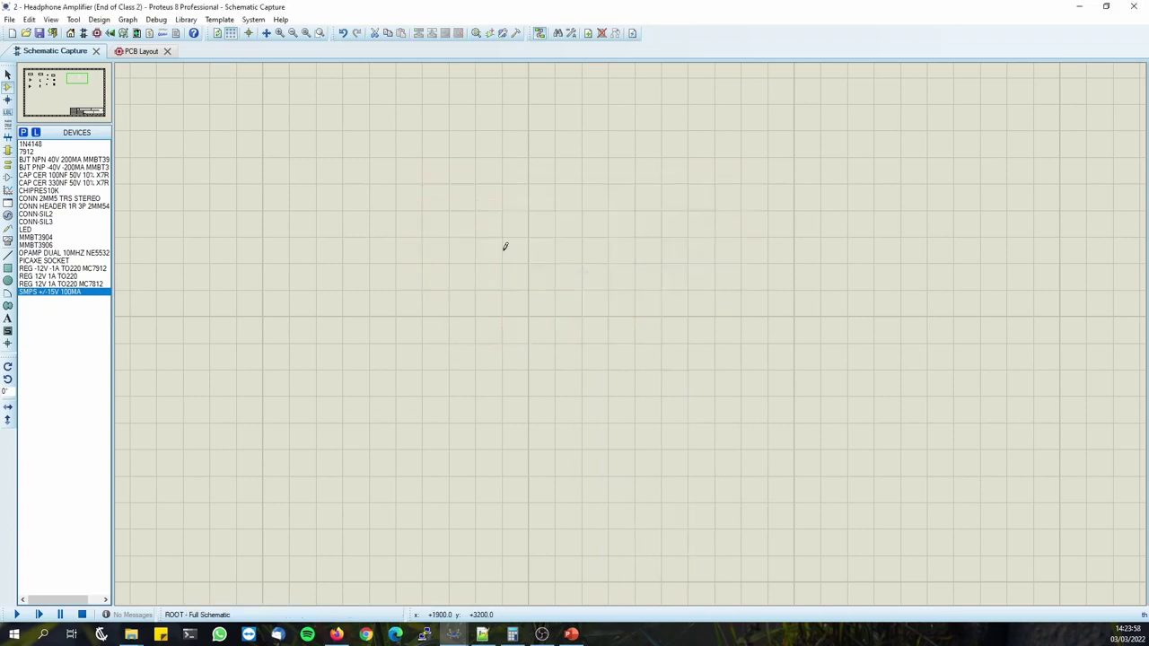
double_click(505, 258)
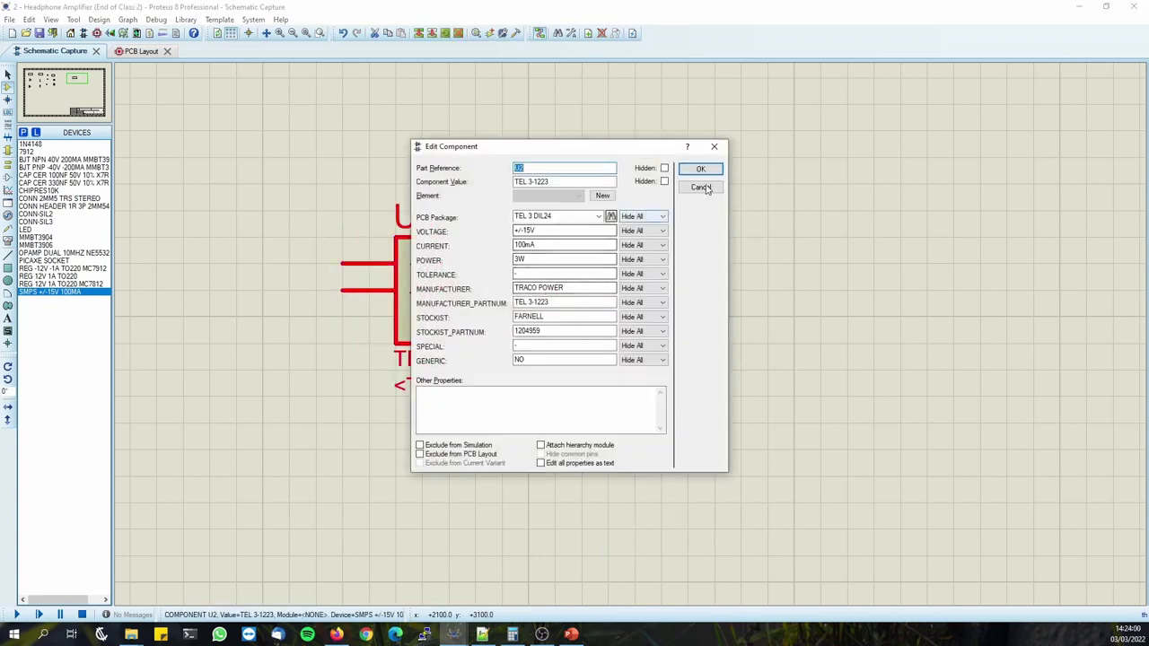
left_click(703, 189)
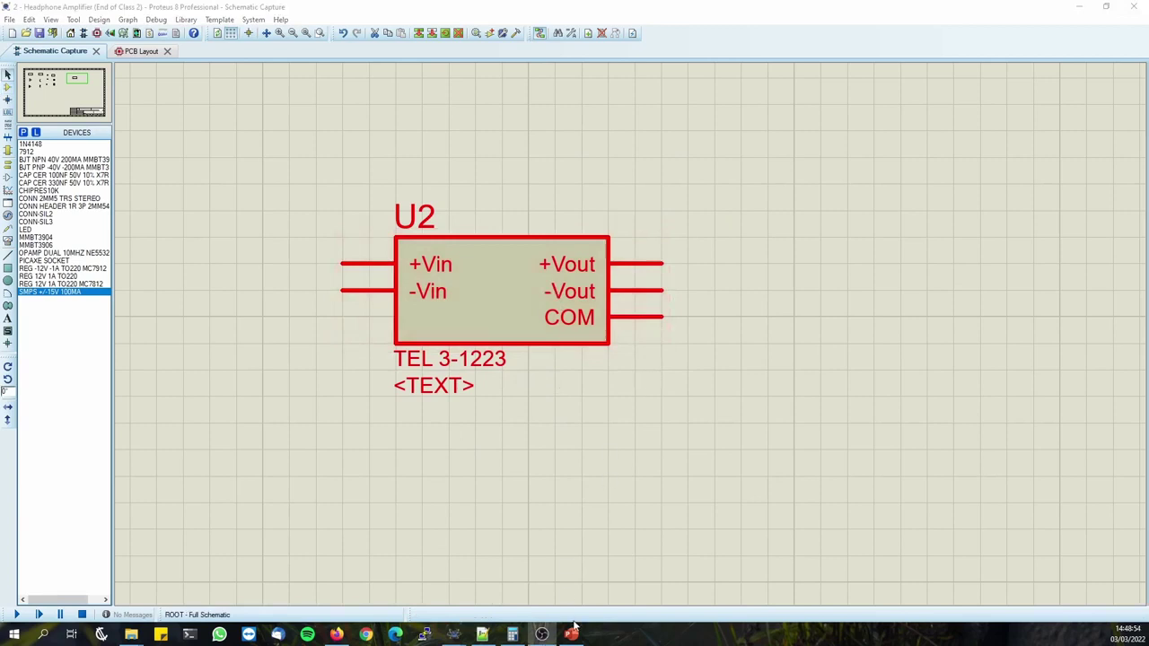
mouse_move(578, 638)
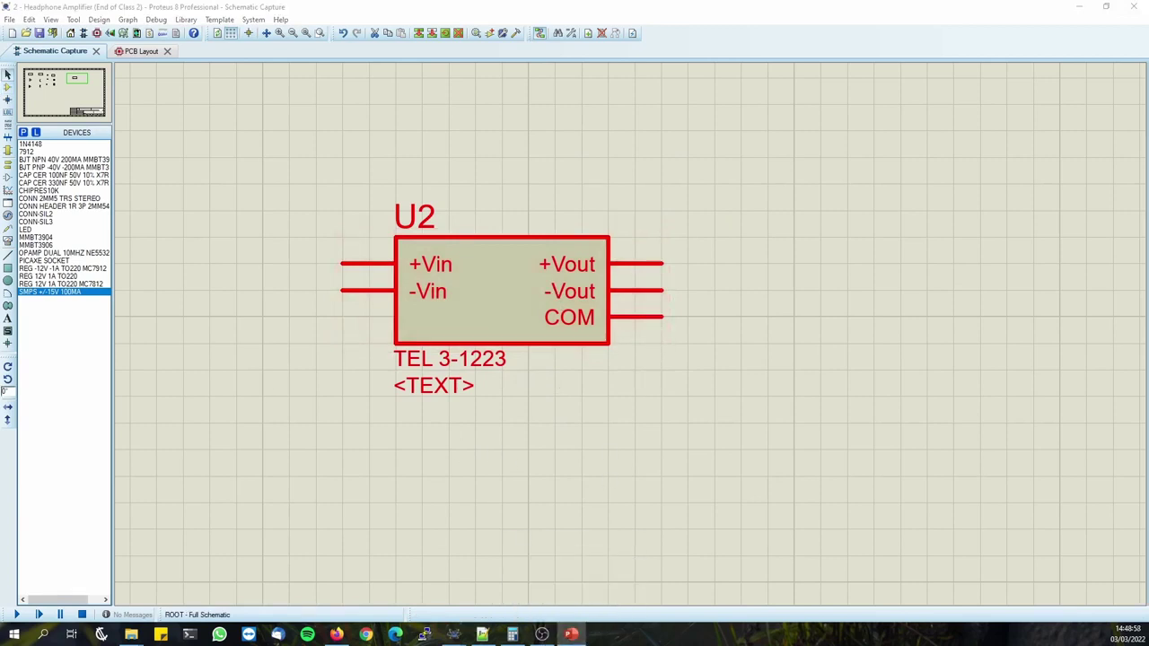
key("shift+F5")
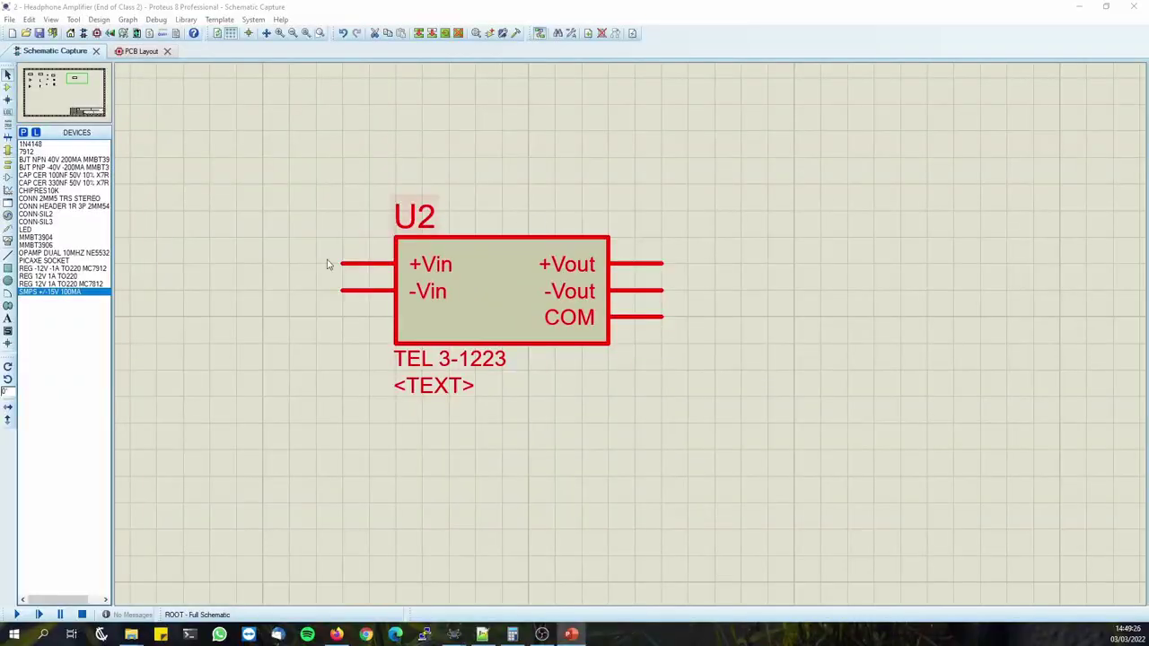
Move U2 up and to the left on the schematic sheet to free space beside it.
scroll(629, 333, "down", 3)
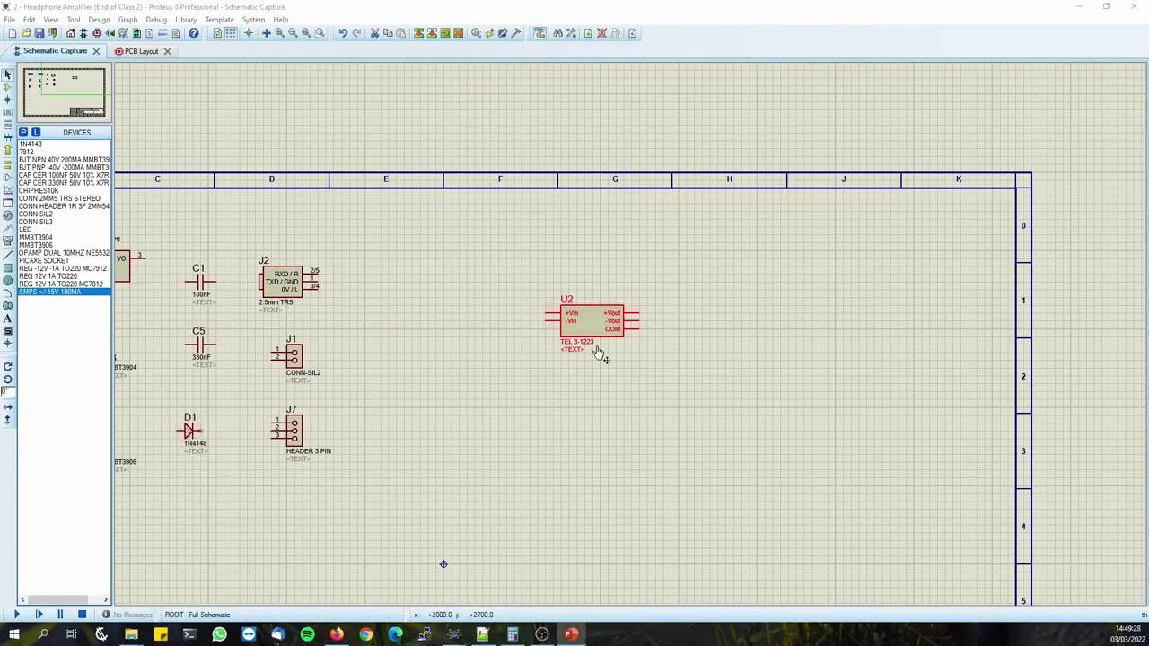
scroll(584, 335, "up", 3)
double_click(592, 322)
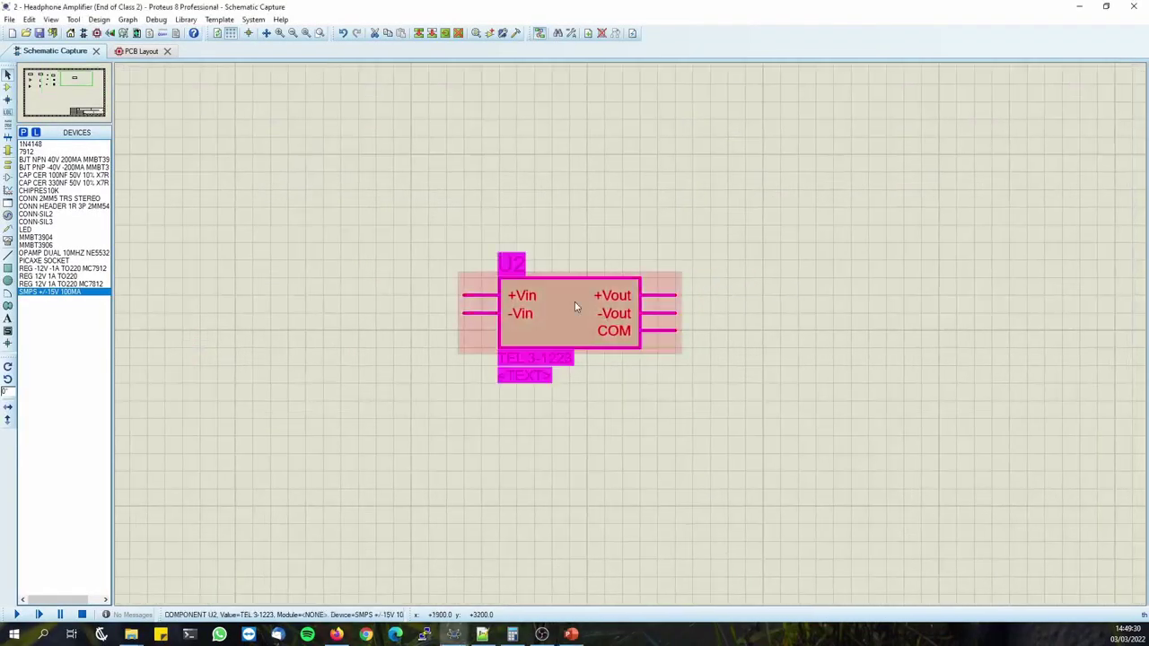
left_click(699, 186)
left_click_drag(578, 346, 332, 189)
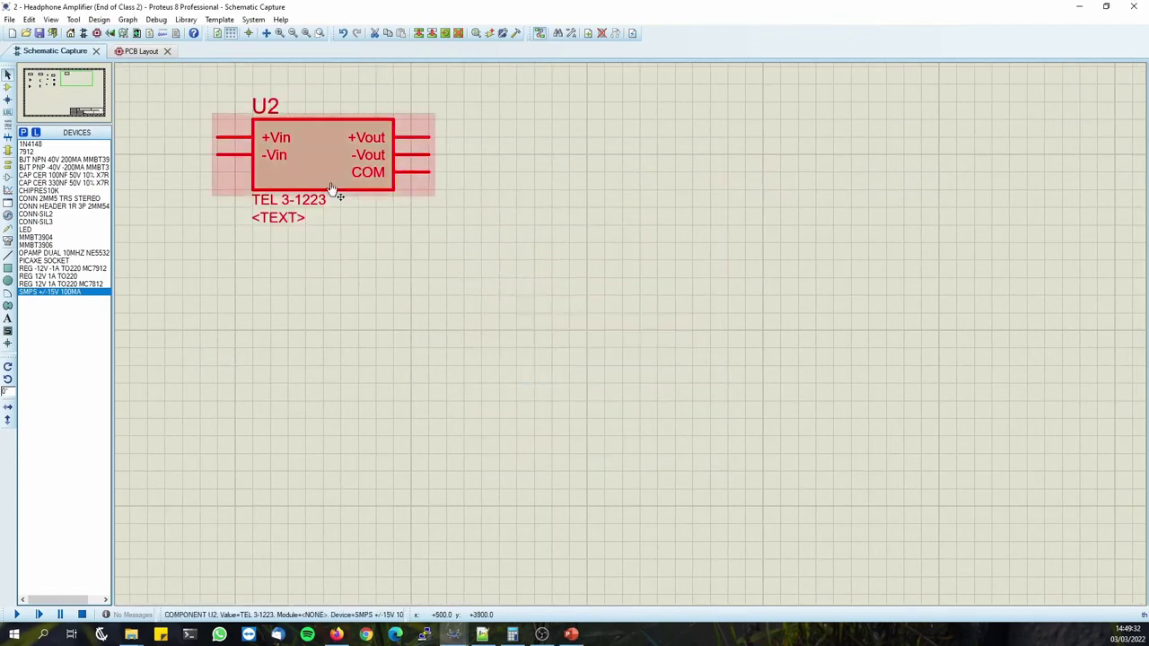
Search the device libraries for "led generic", compare LED with LED GREEN 0603, and pick LED from the DEVICE library for placement.
left_click_drag(0, 51, 891, 51)
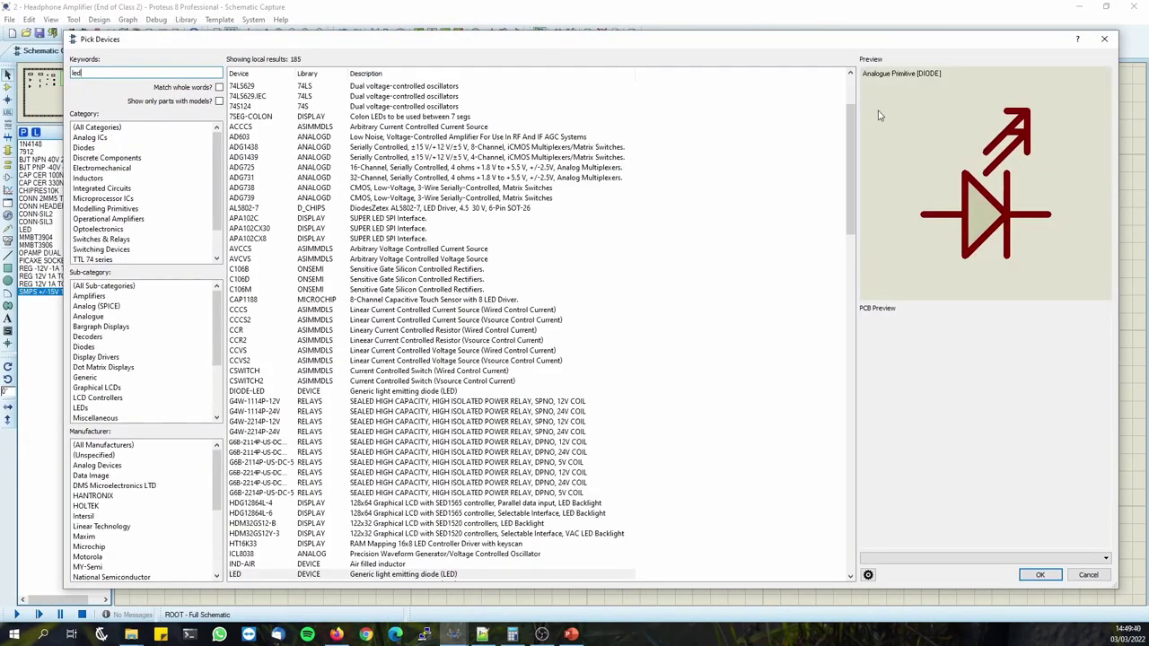
left_click_drag(852, 119, 853, 186)
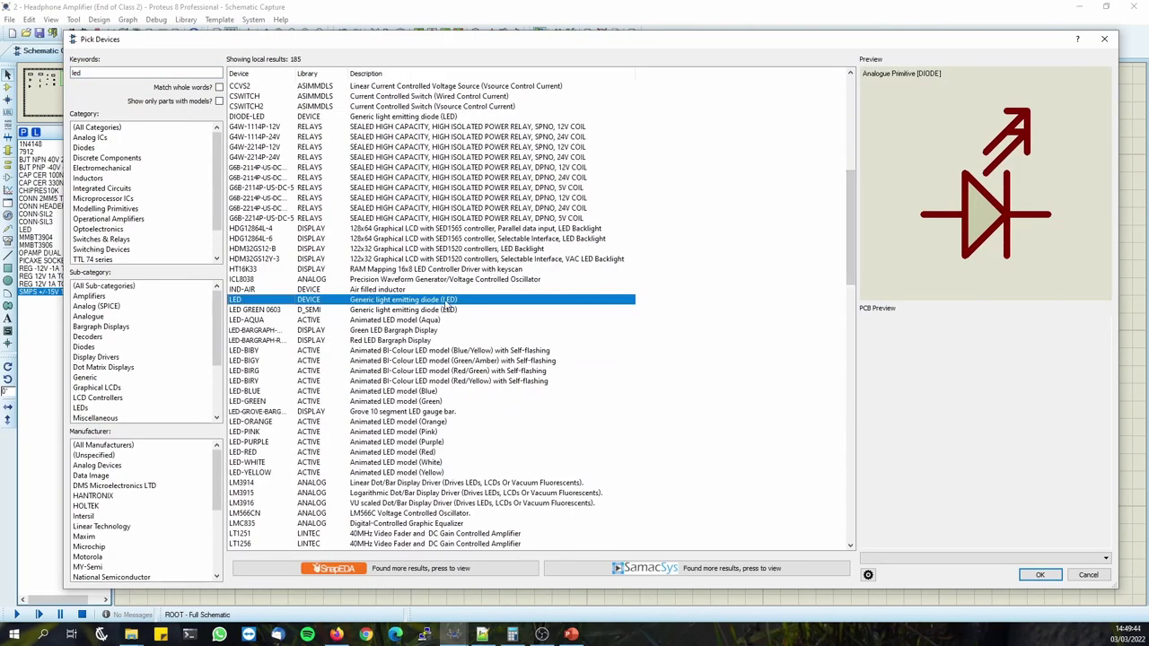
left_click(120, 71)
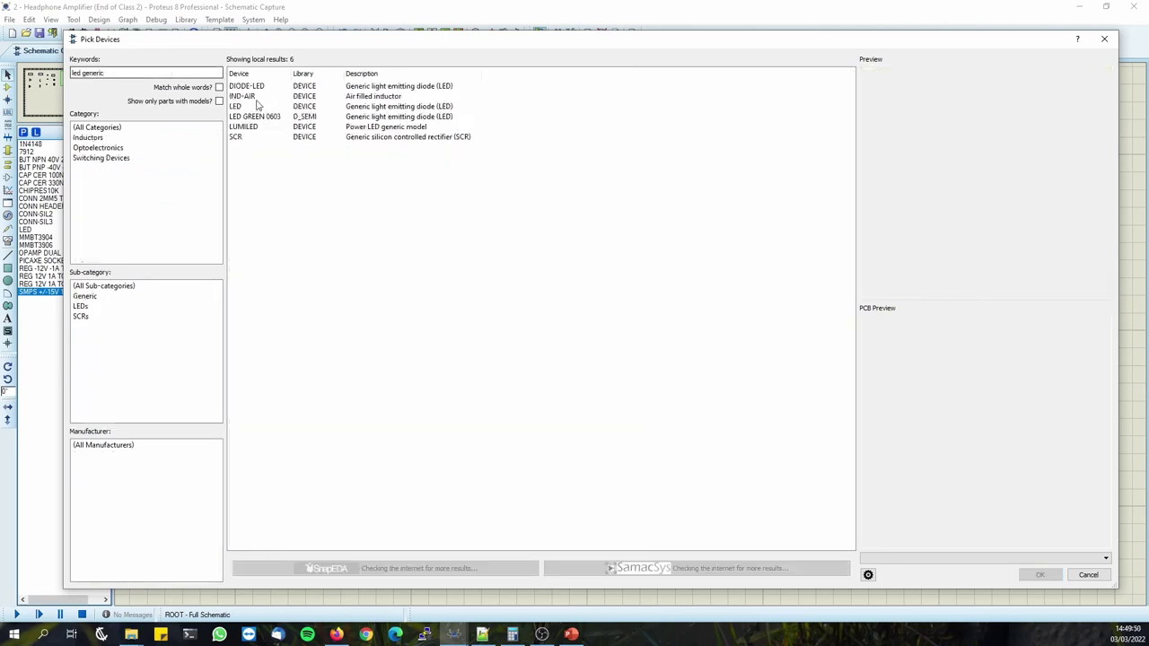
left_click(243, 107)
left_click(265, 116)
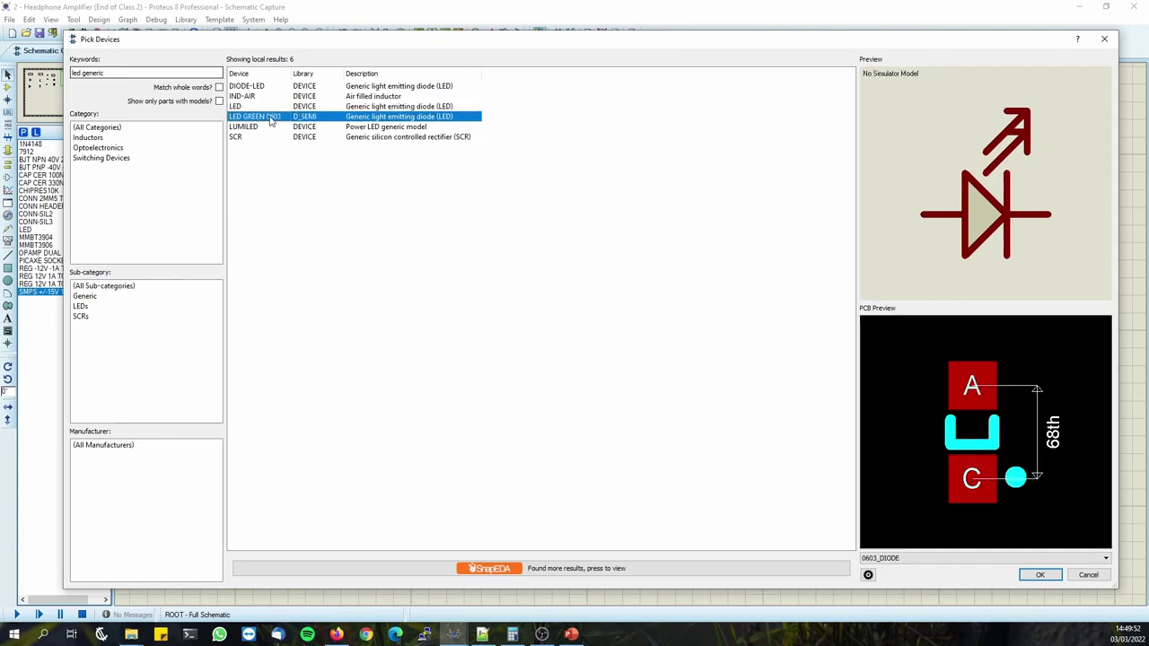
left_click(257, 110)
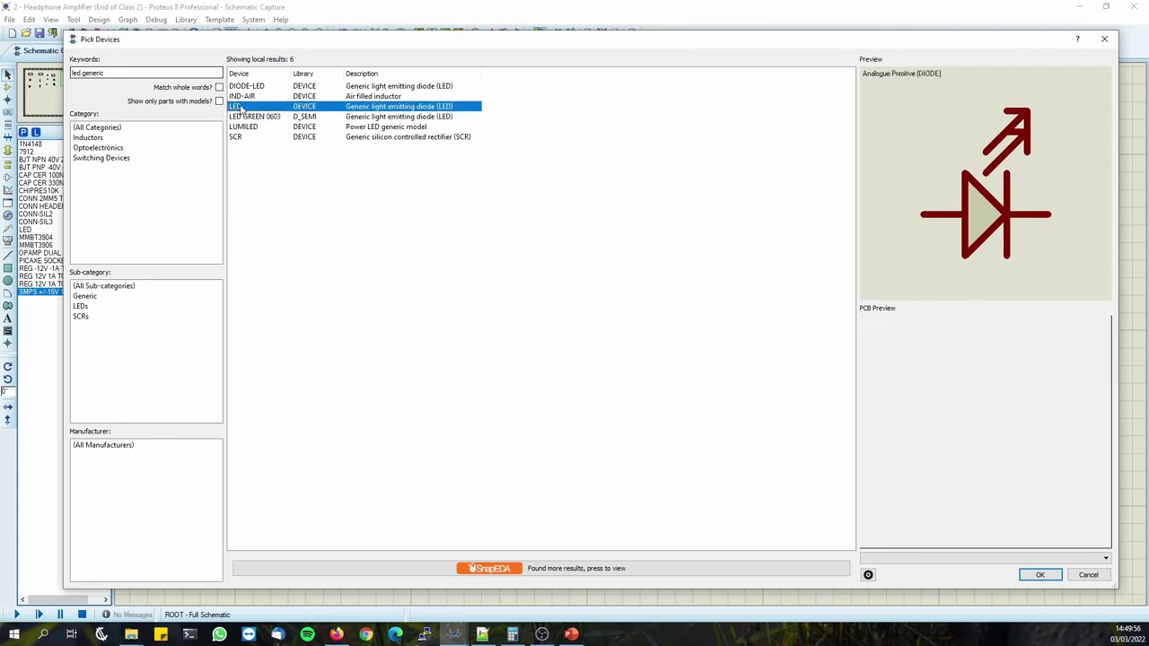
left_click(1039, 574)
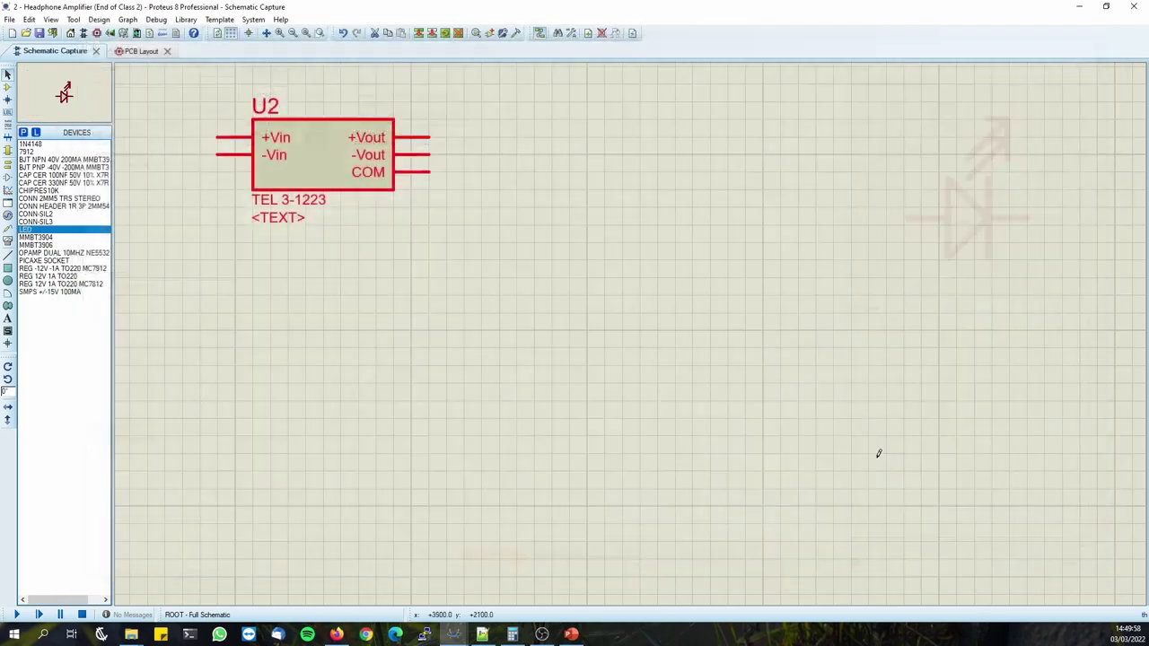
Place the LED below and to the right of U2, and make the global PROPERTIES text style invisible.
left_click(526, 312)
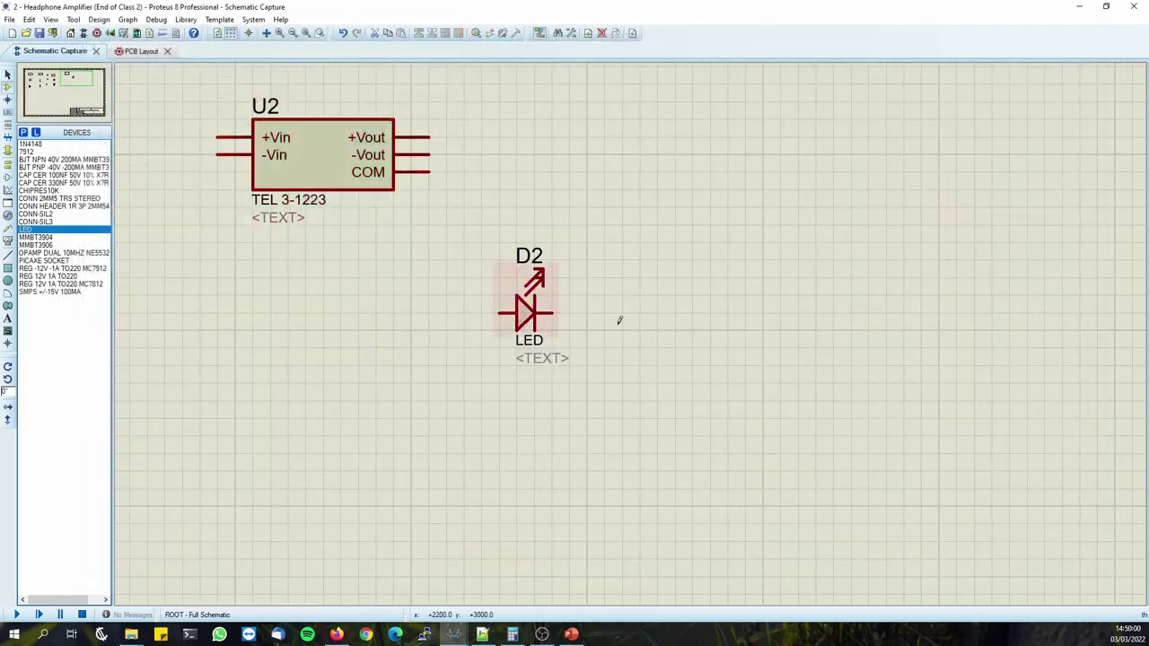
left_click(253, 18)
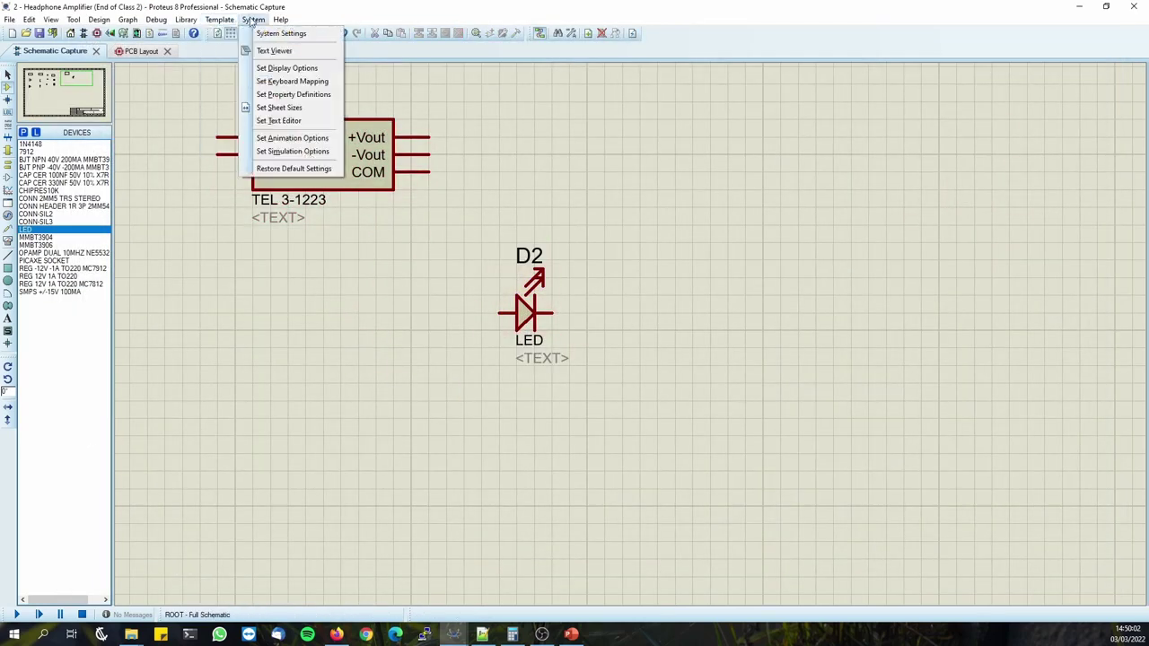
mouse_move(219, 19)
left_click(241, 90)
left_click(631, 231)
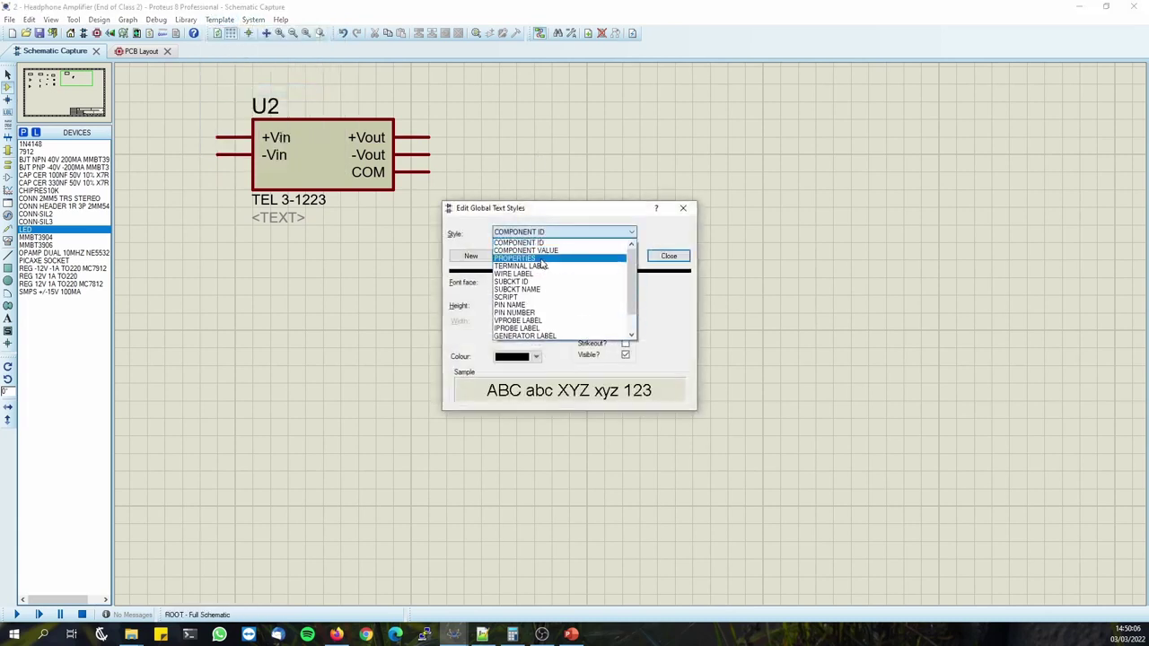
left_click(539, 256)
left_click(626, 358)
left_click(669, 255)
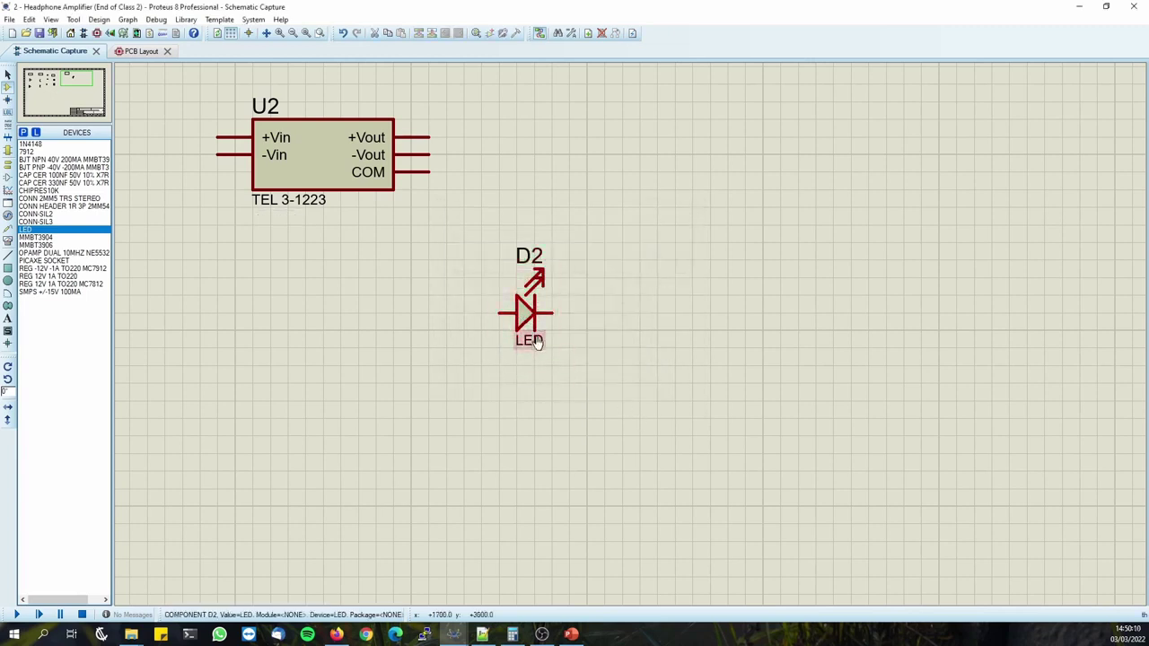
mouse_move(536, 361)
left_mouse_down()
mouse_move(555, 361)
mouse_move(535, 363)
left_mouse_up()
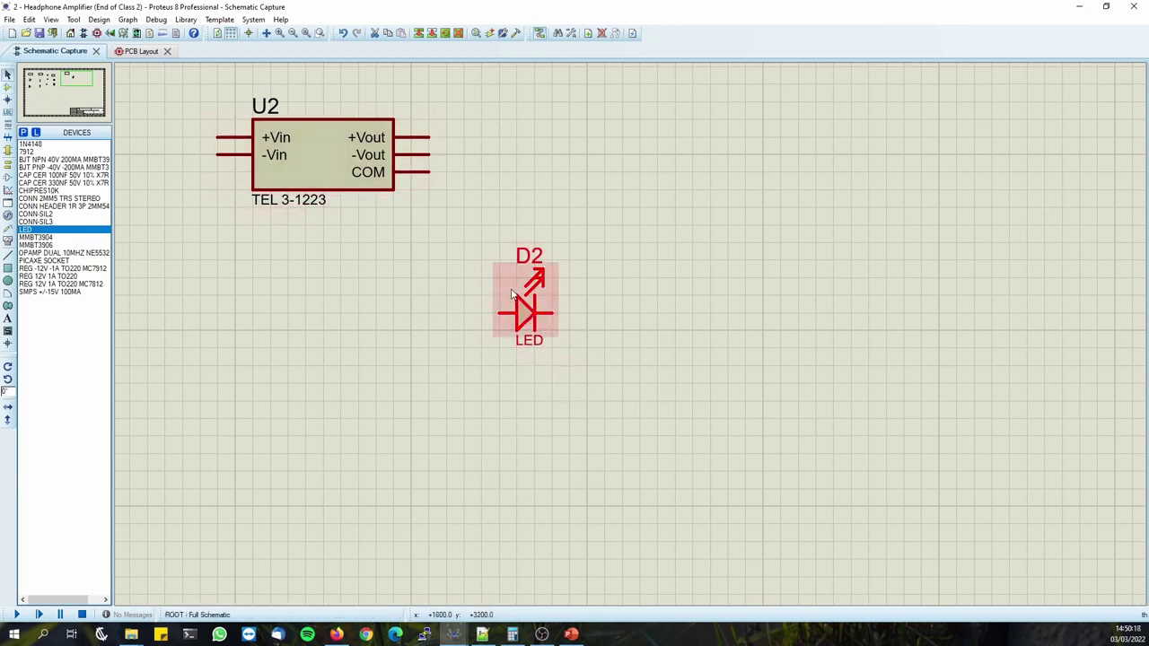
left_click(491, 335)
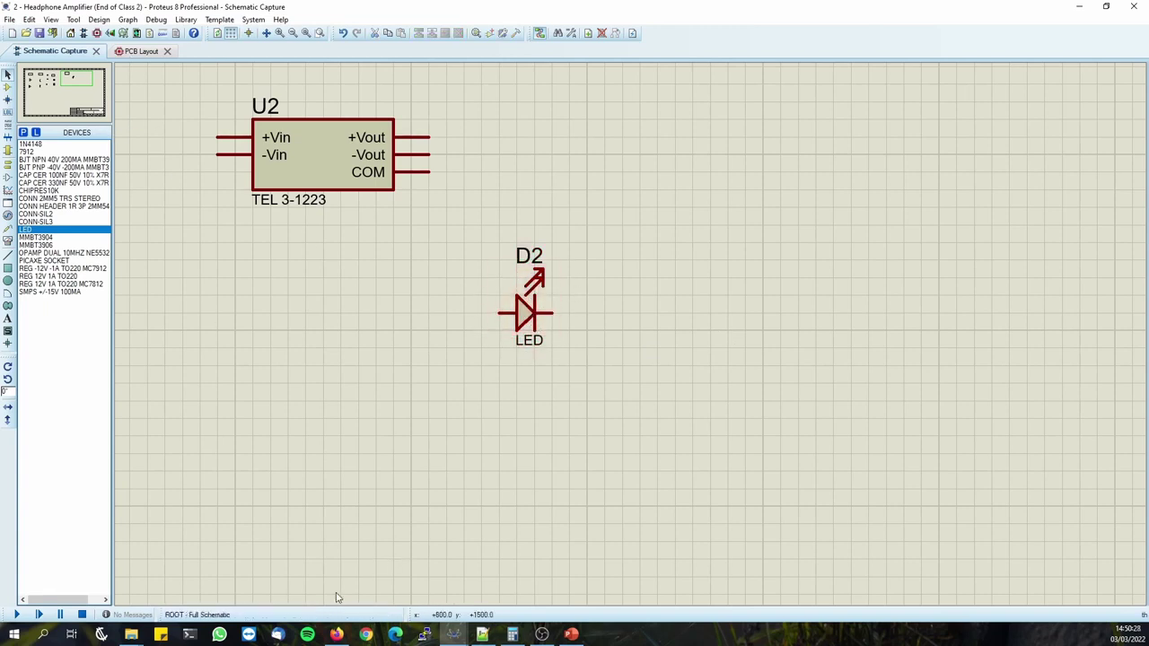
Switch to Firefox and open Farnell's product page for the Broadcom HSMG-C190 green LED in place of the TEL 3-1223 page.
key("alt+Tab")
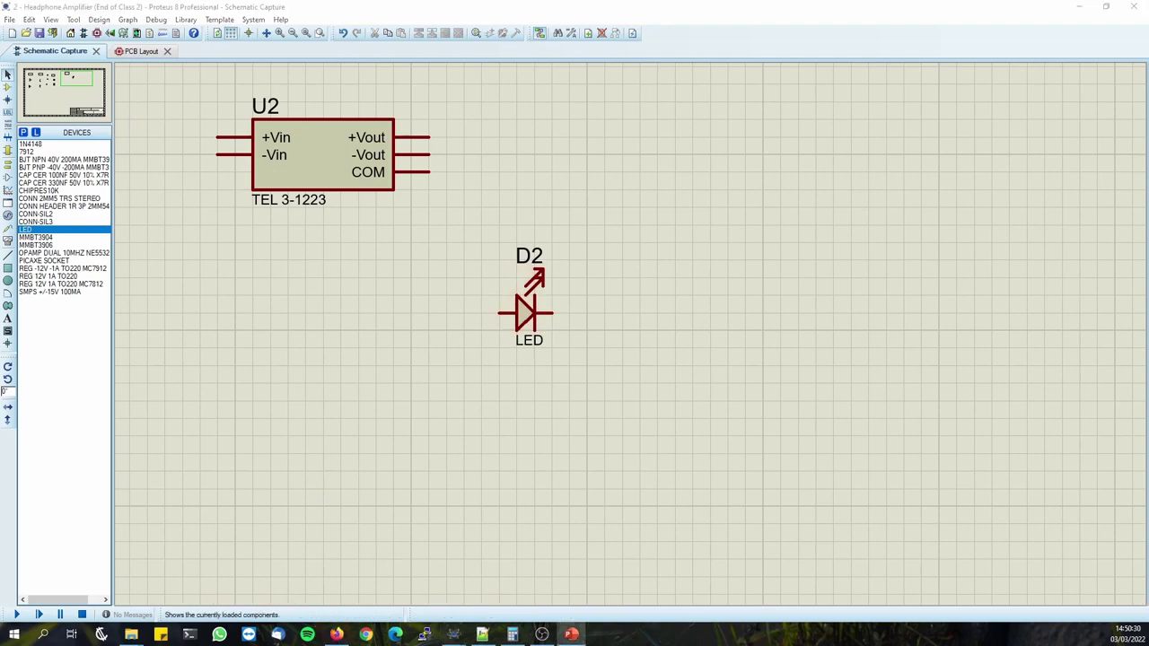
left_click(335, 635)
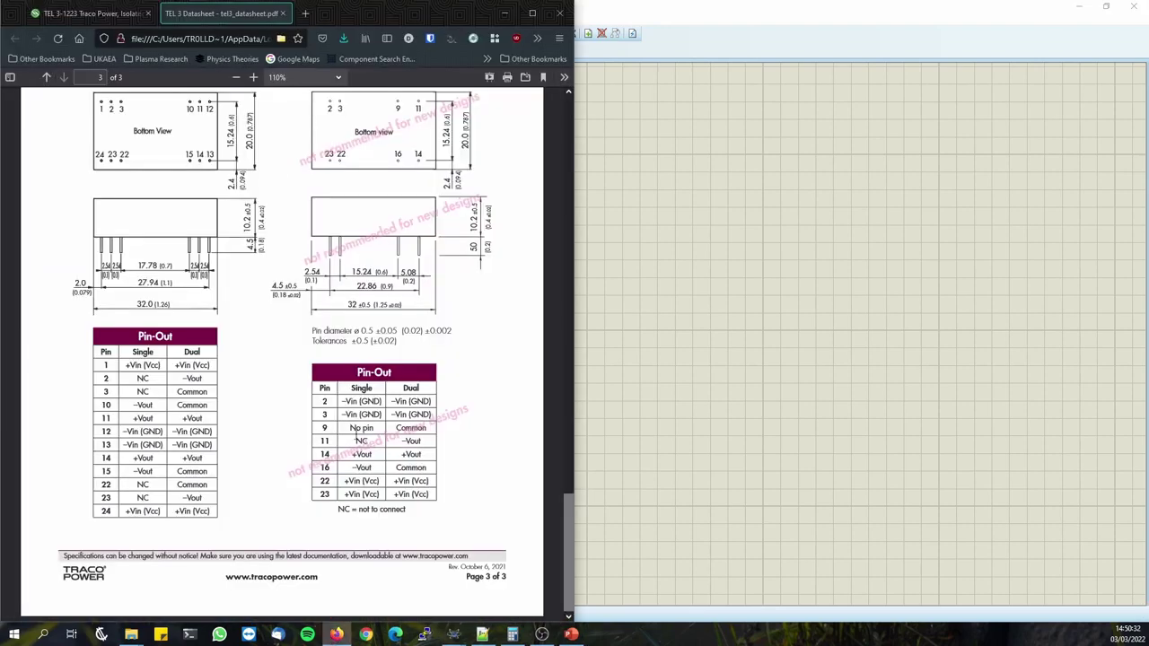
double_click(426, 24)
left_click(71, 12)
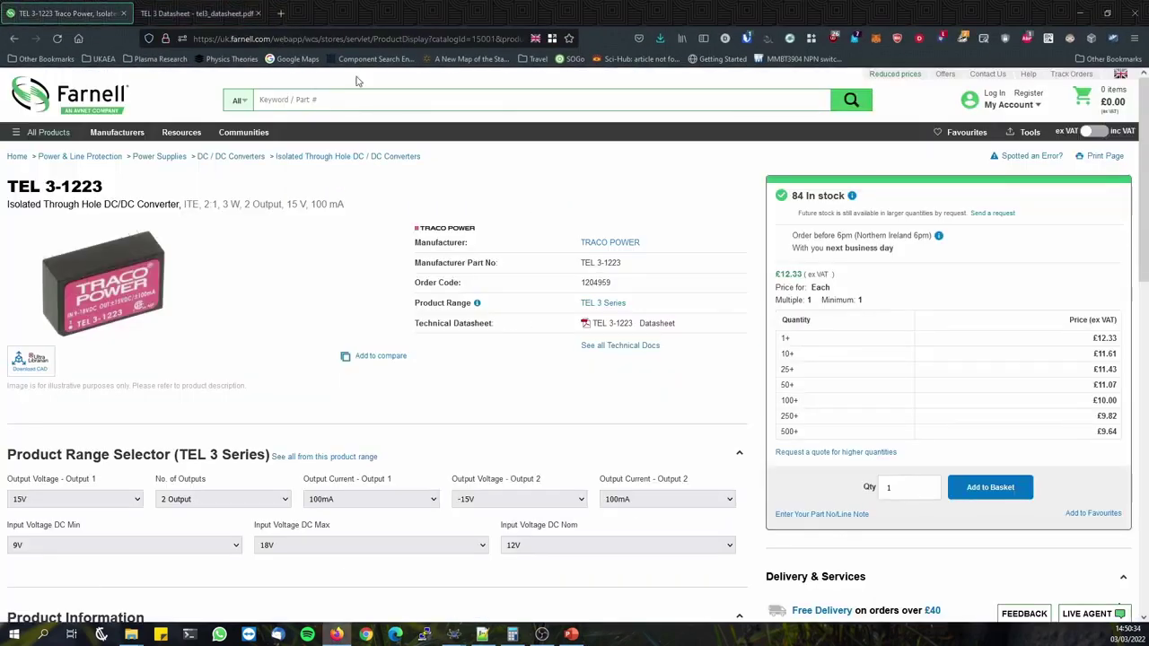
left_click(344, 105)
left_click(368, 40)
type("https://uk.farnell.com/broadcom-limited/hsmg-c190/led-green-15mcd-572nm/dp/2497374")
left_click(446, 68)
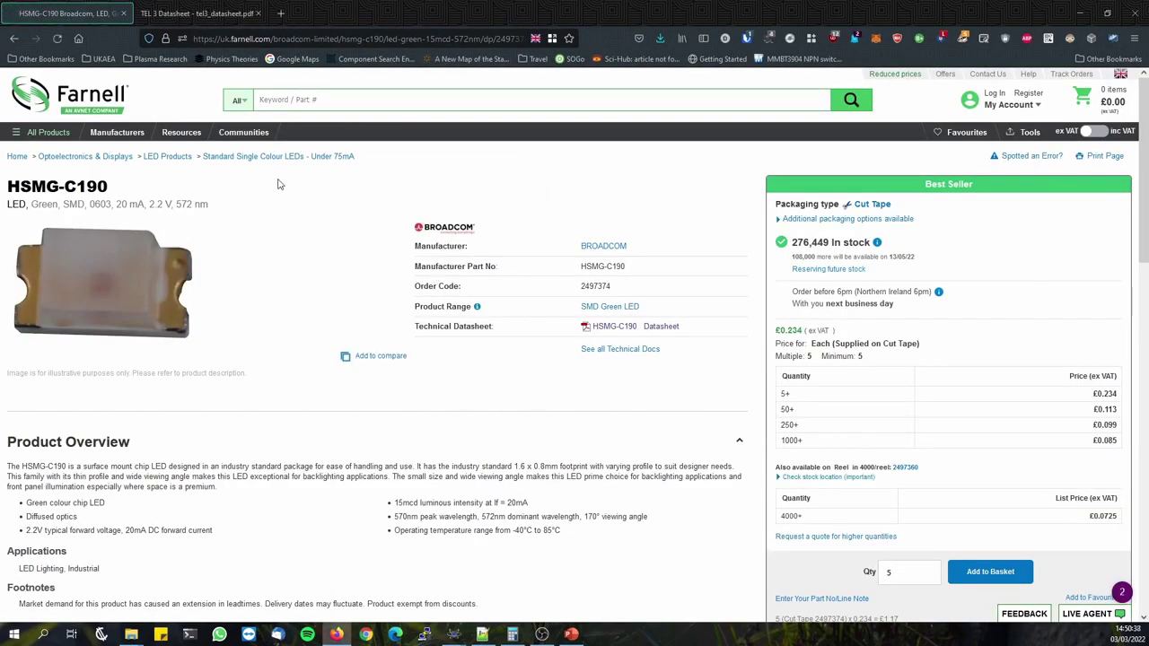
Open the HSMG-C190 datasheet, search it for 0603, and examine the C190 package drawing on page 3.
mouse_move(148, 262)
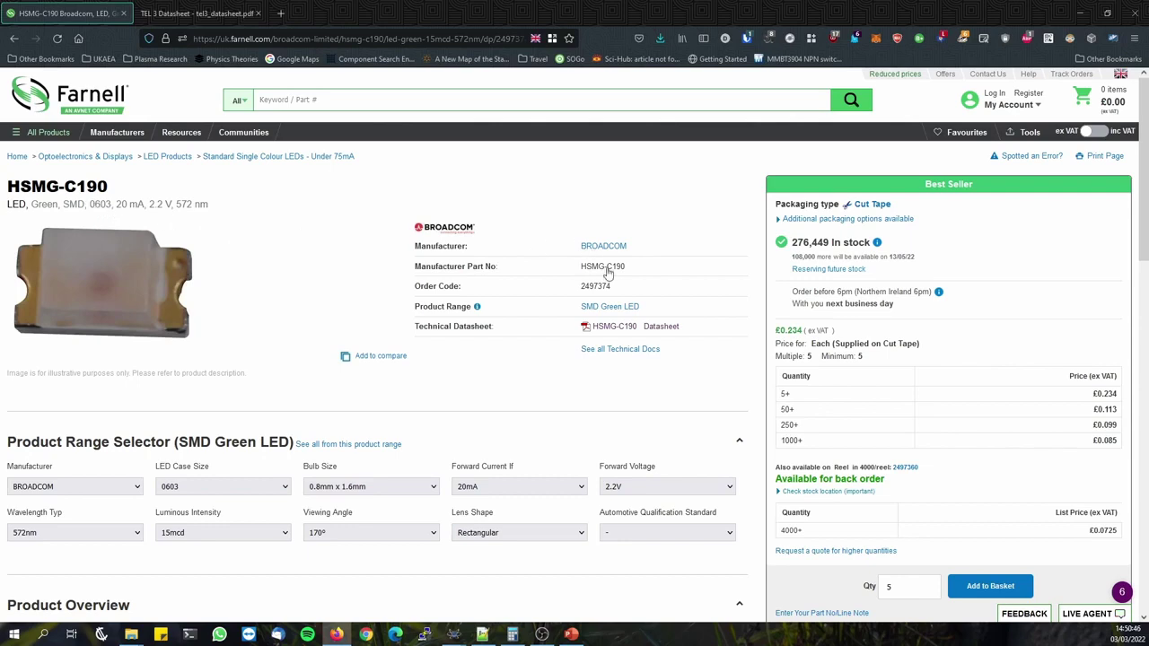
left_click(631, 329)
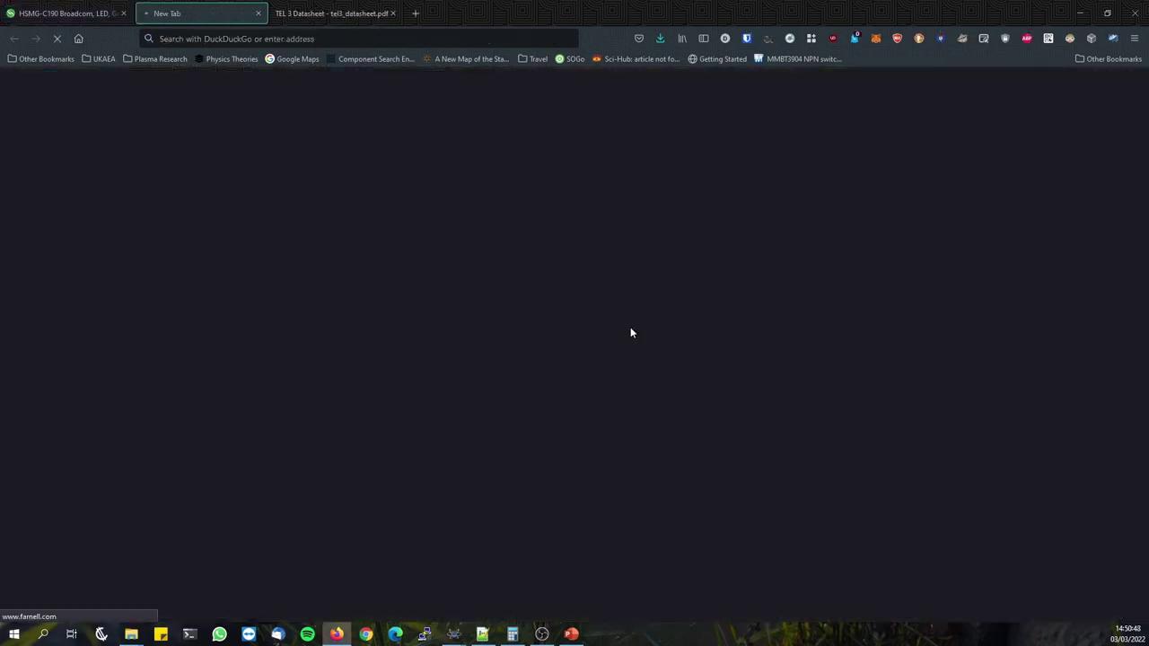
middle_click(332, 9)
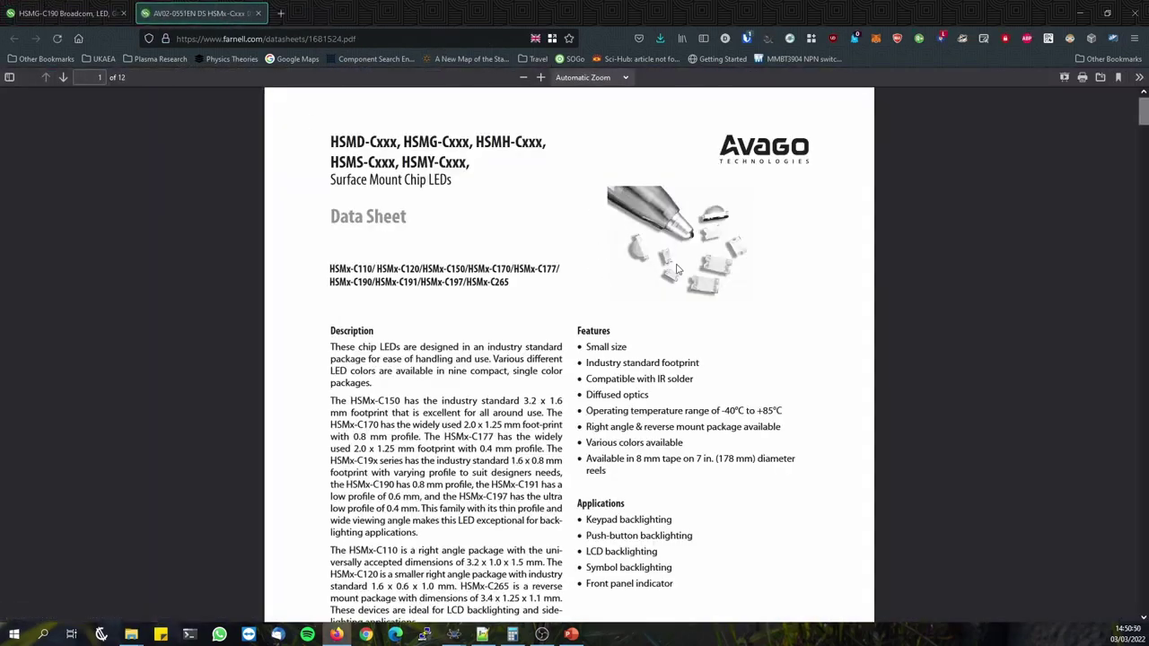
scroll(688, 367, "down", 1)
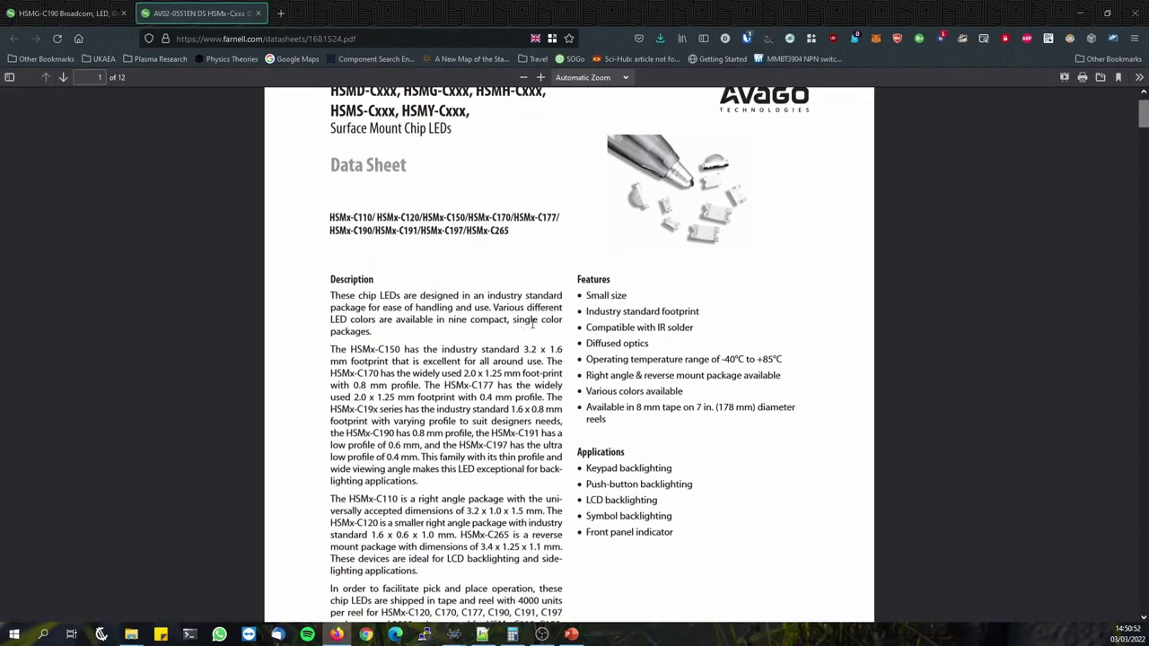
key("ctrl+f")
type("0603")
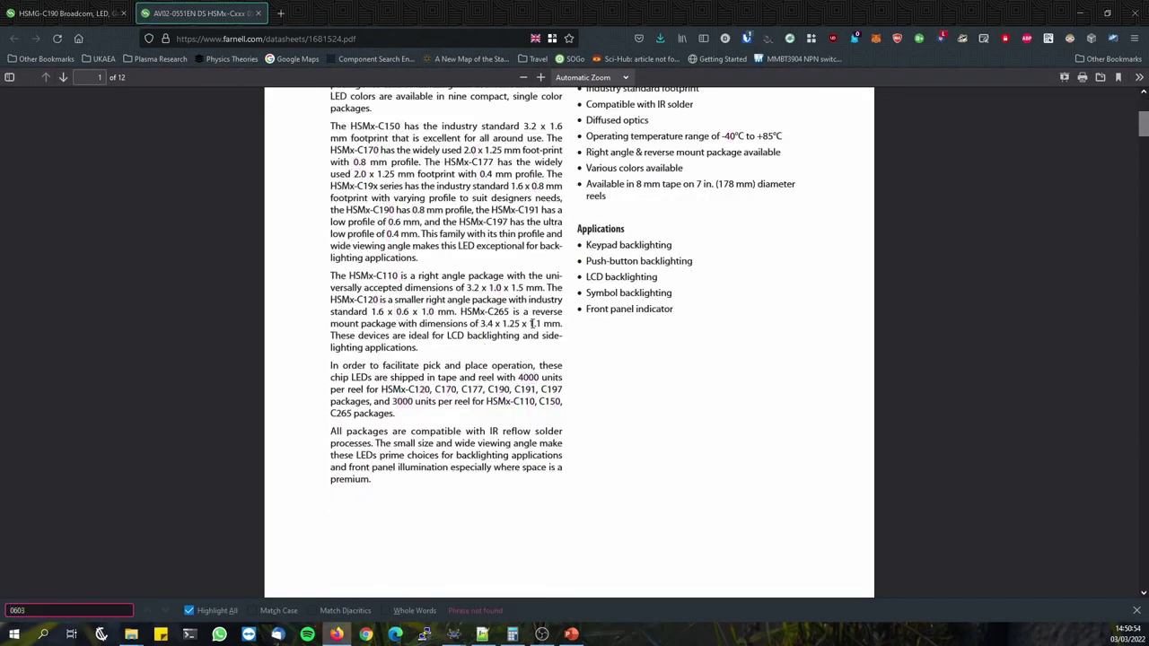
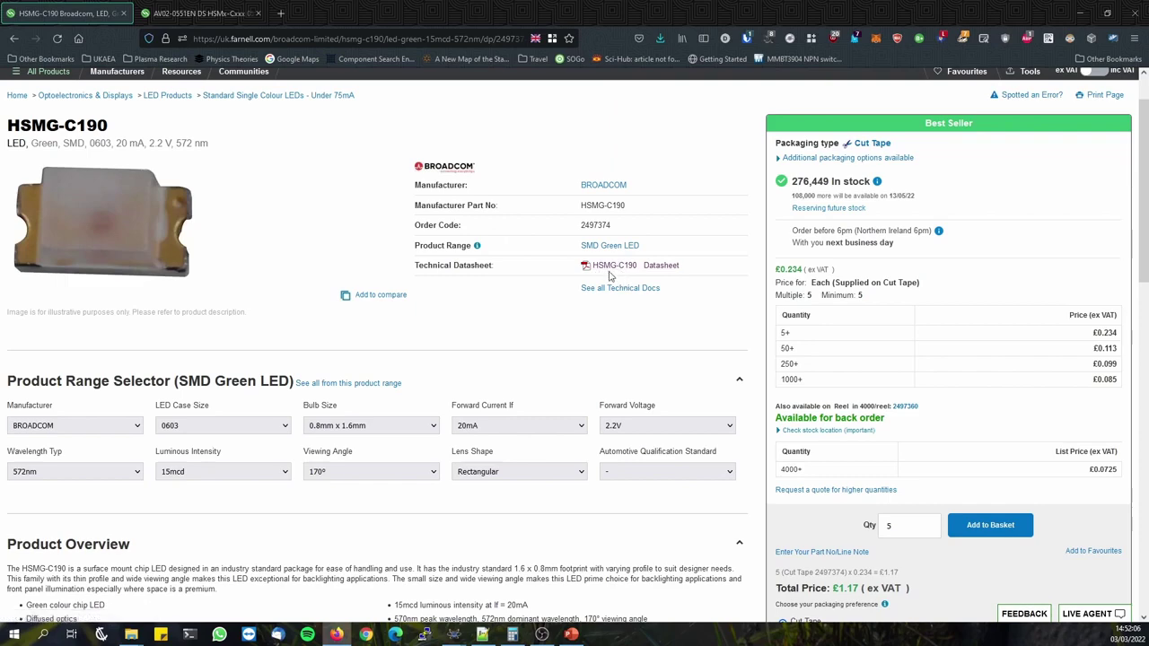
left_click(610, 269)
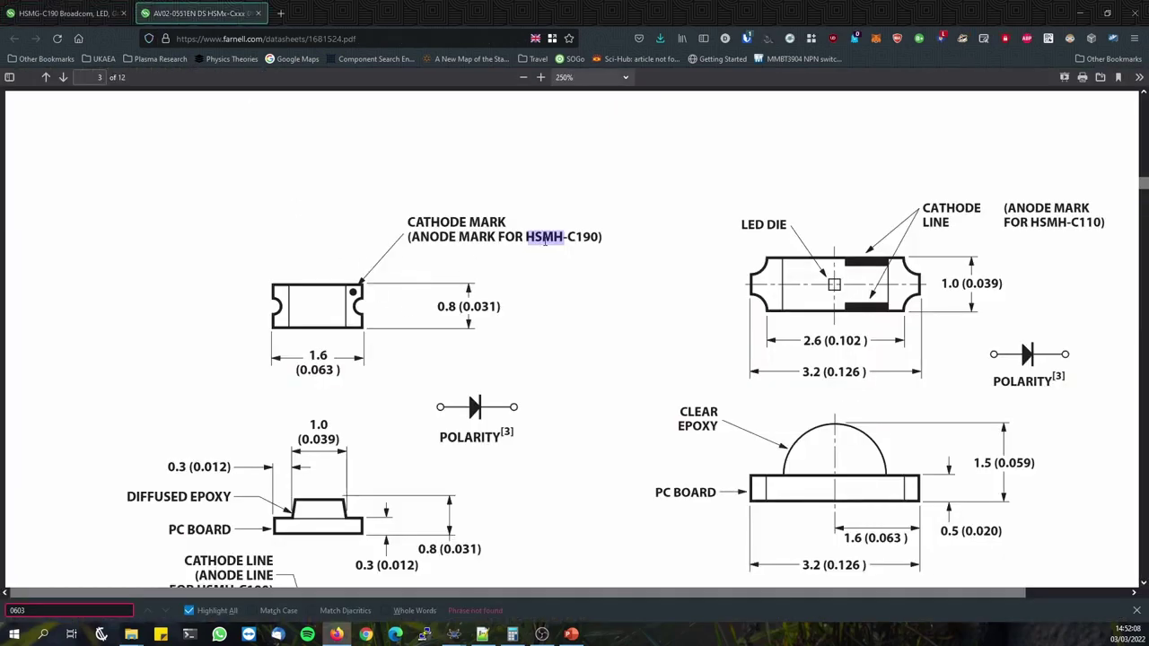
scroll(566, 256, "down", 4)
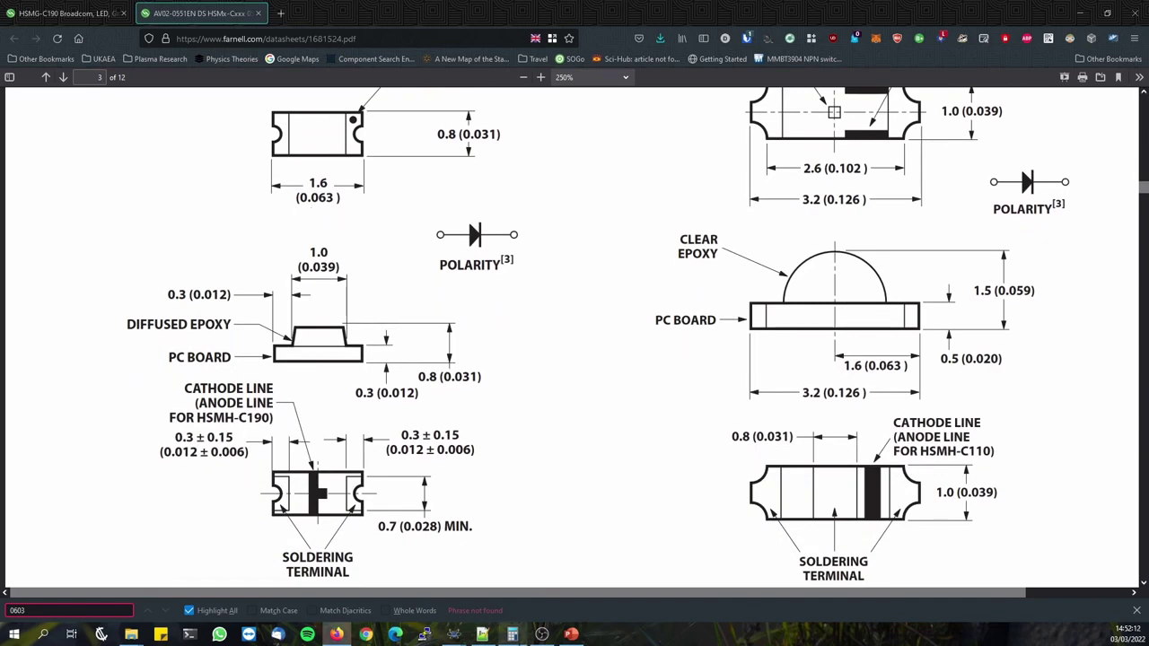
Switch back to the Proteus PCB layout and delete the TEL 3 DIL24 package from the board area.
mouse_move(460, 638)
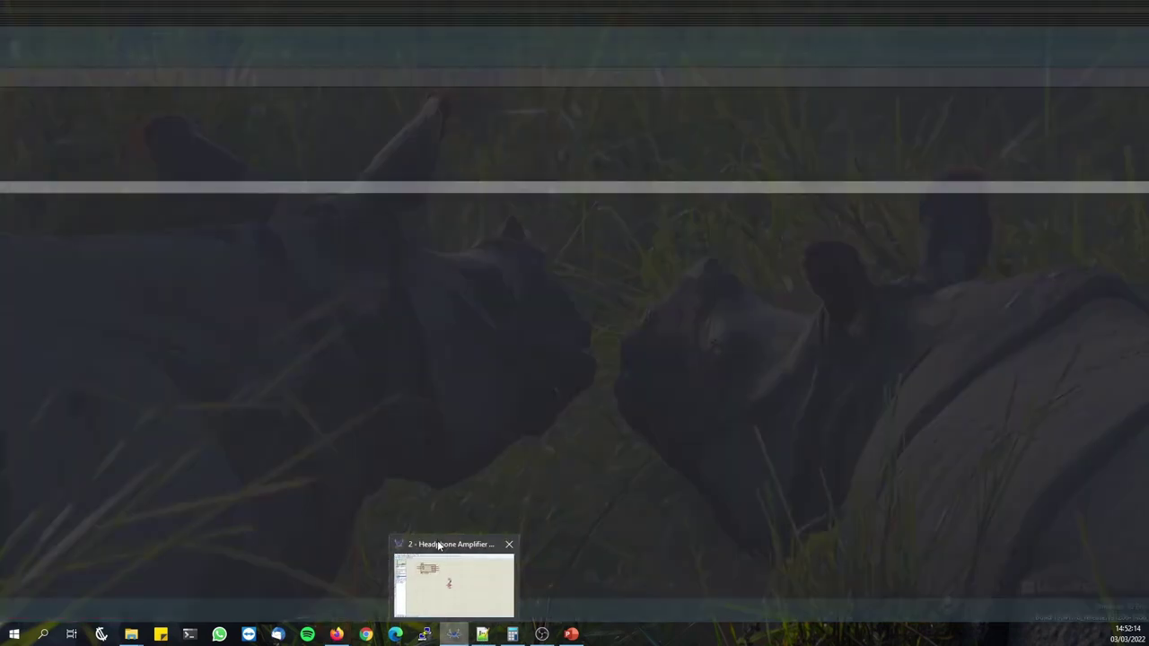
left_click(469, 590)
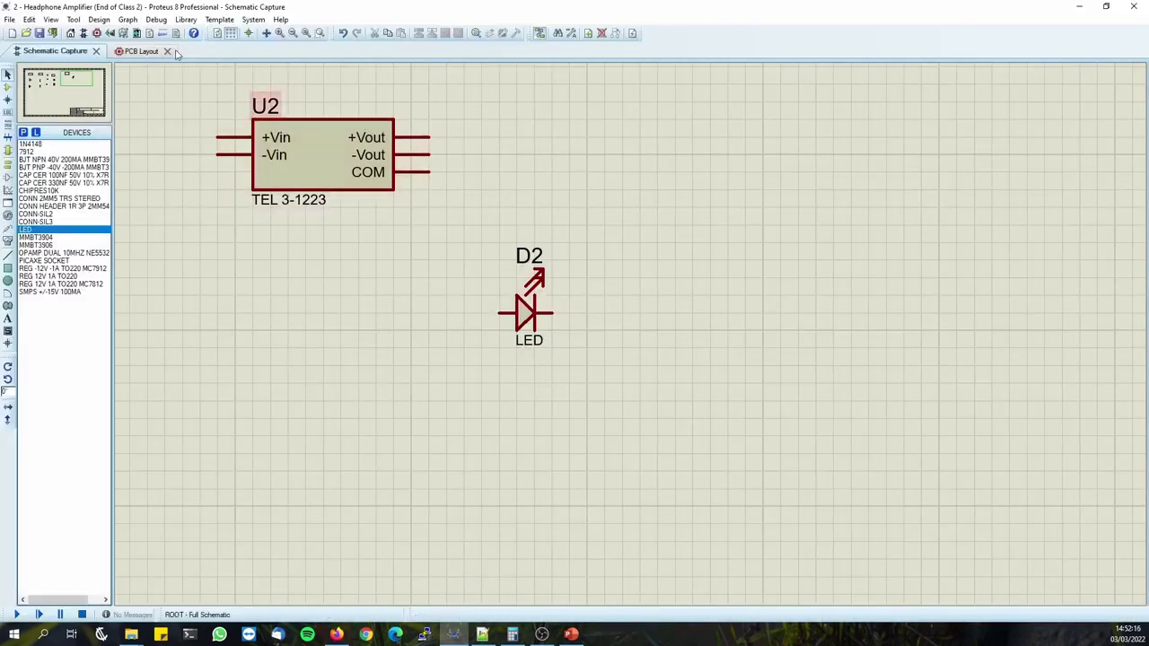
left_click(140, 52)
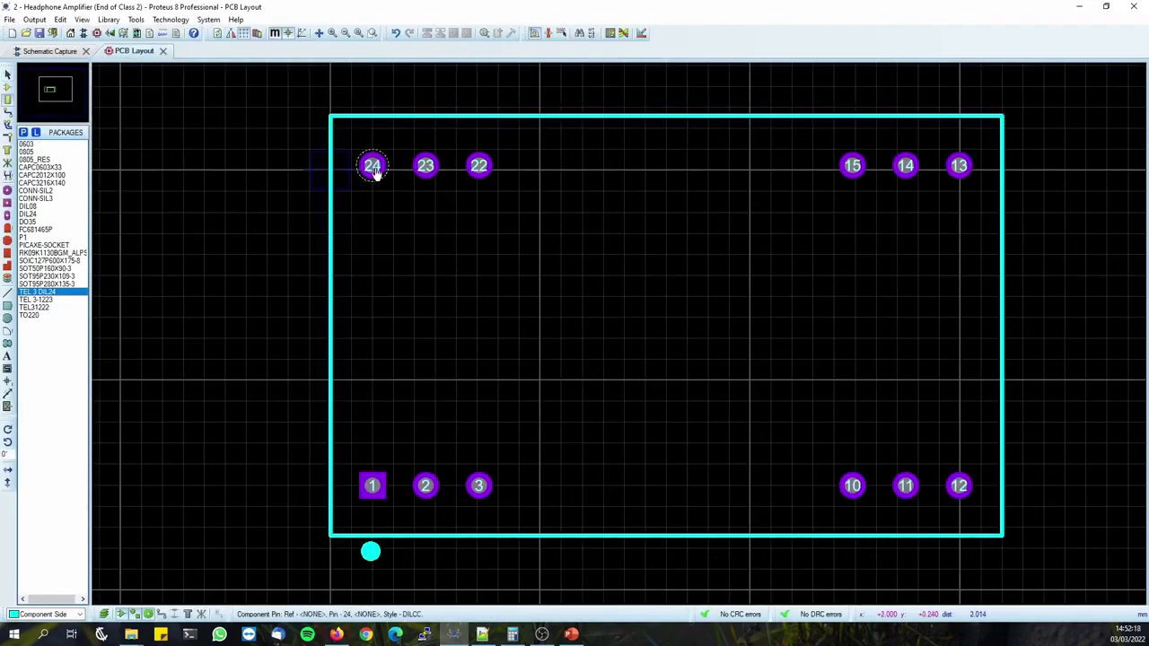
right_click(359, 164)
right_click(359, 164)
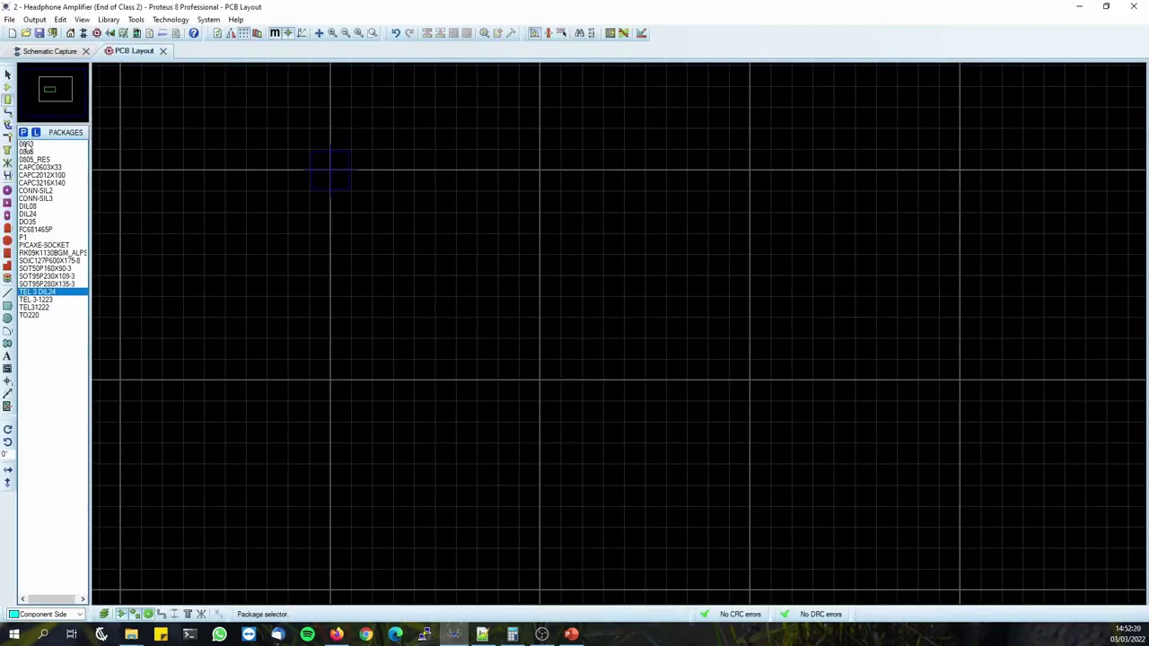
Place the 0603 package in the emptied area of the PCB layout.
left_click(26, 145)
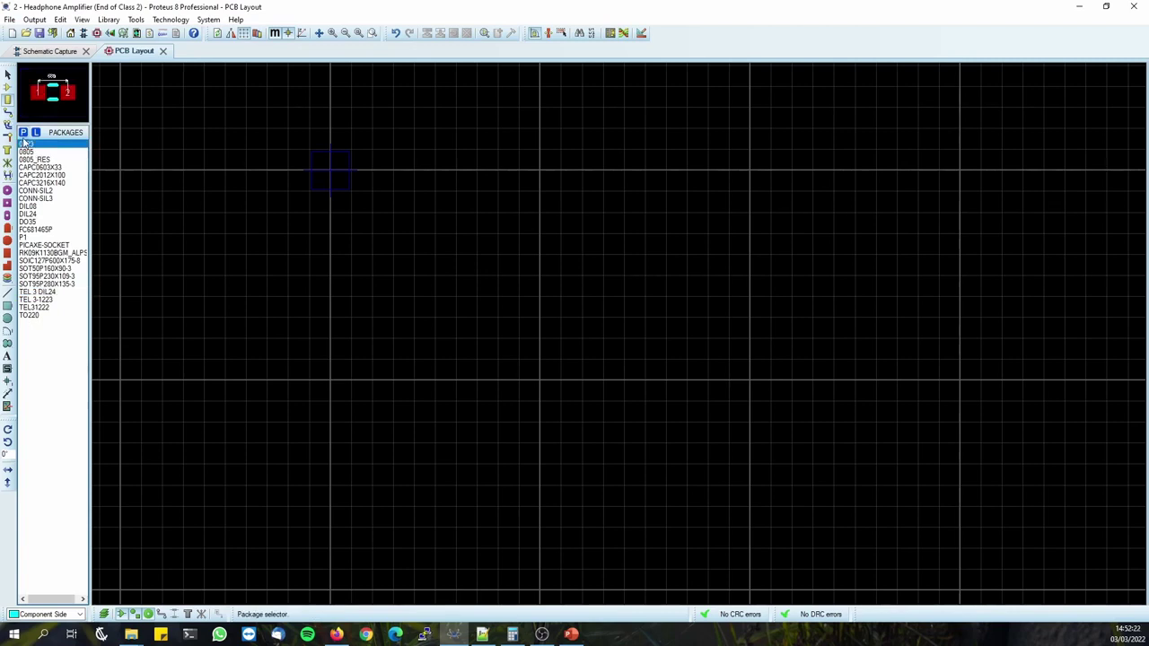
left_click(579, 255)
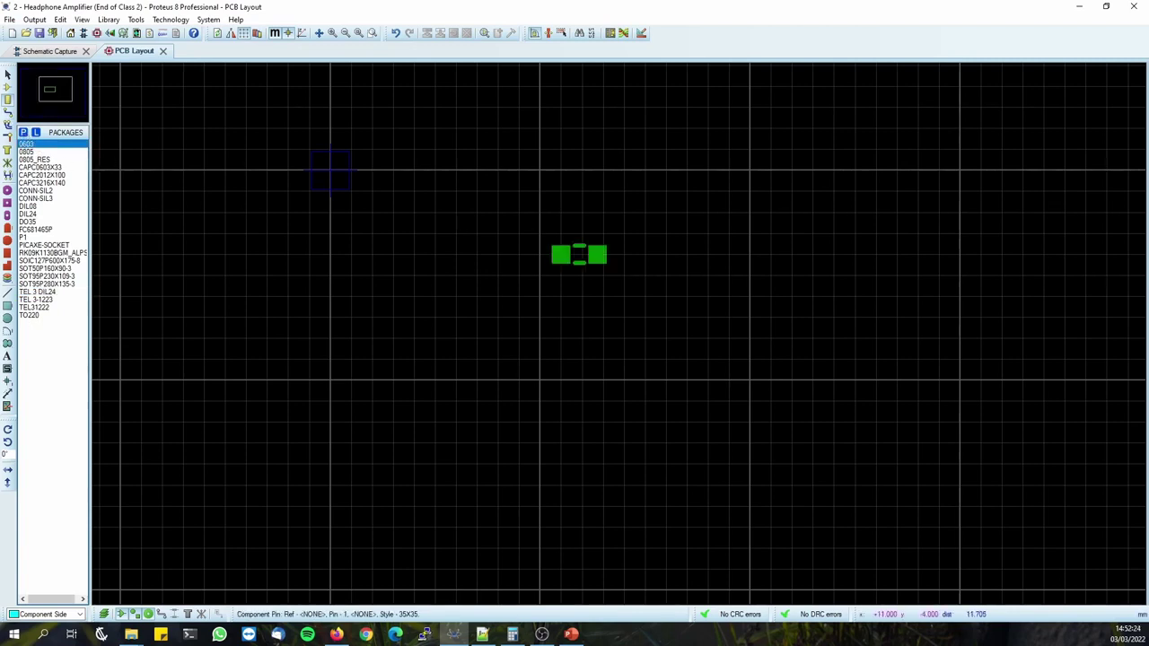
scroll(579, 255, "up", 3)
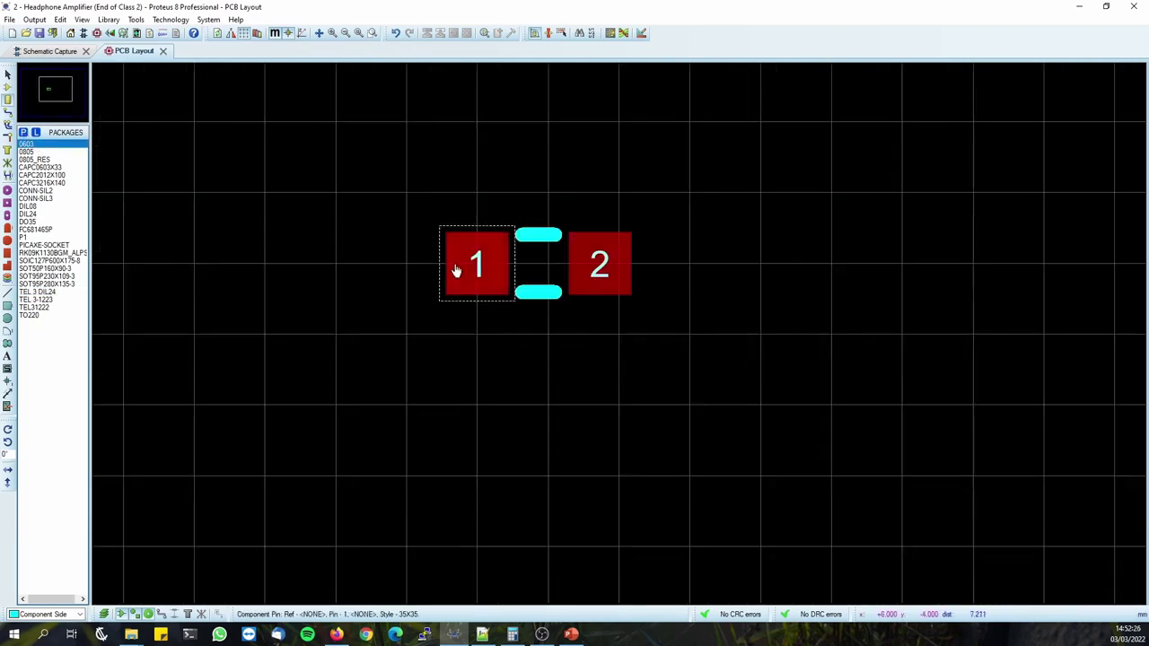
middle_click(684, 287)
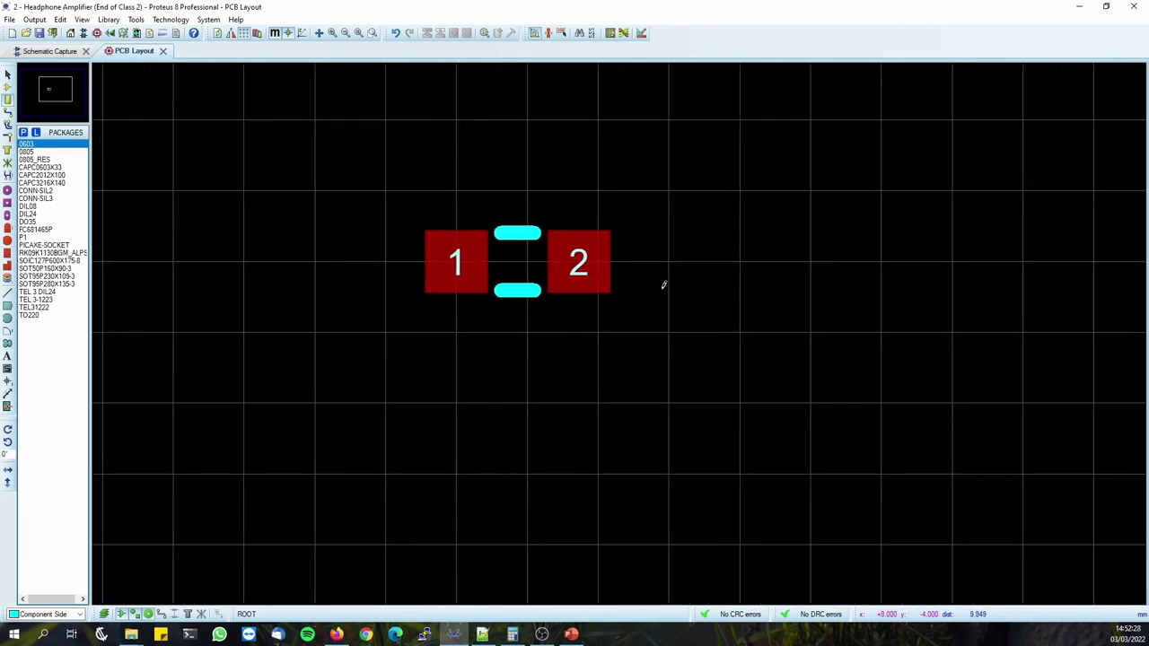
Compare the datasheet's C190 outline dimensions and cathode mark with the placed 0603 footprint's pads.
key("alt+Tab")
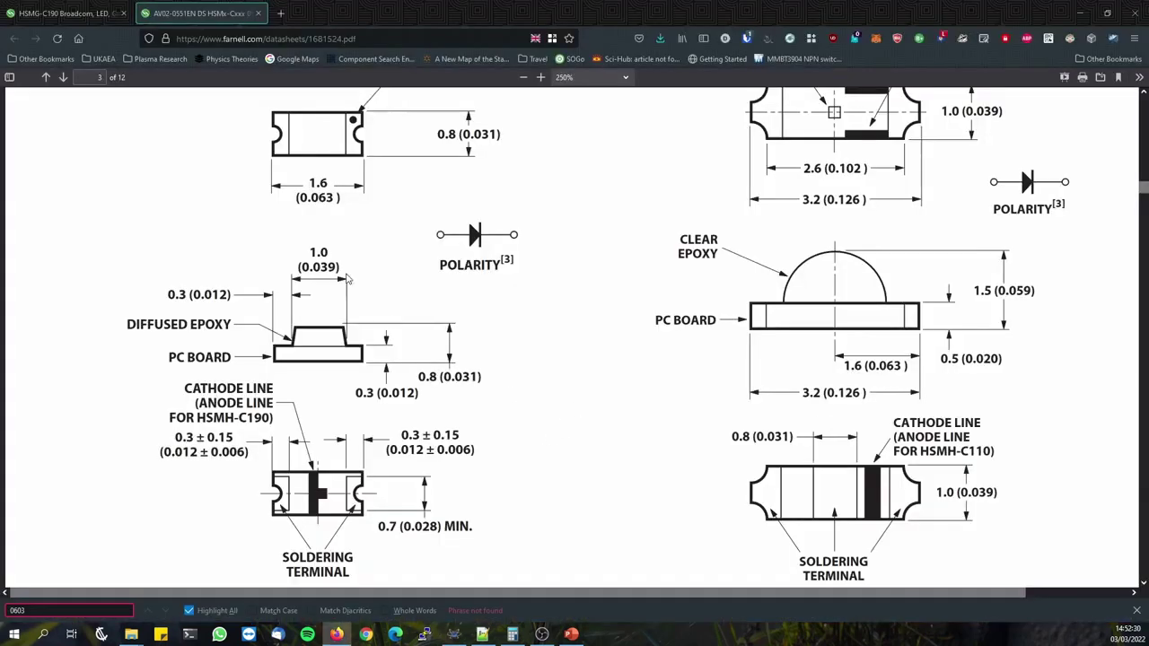
scroll(330, 215, "up", 1)
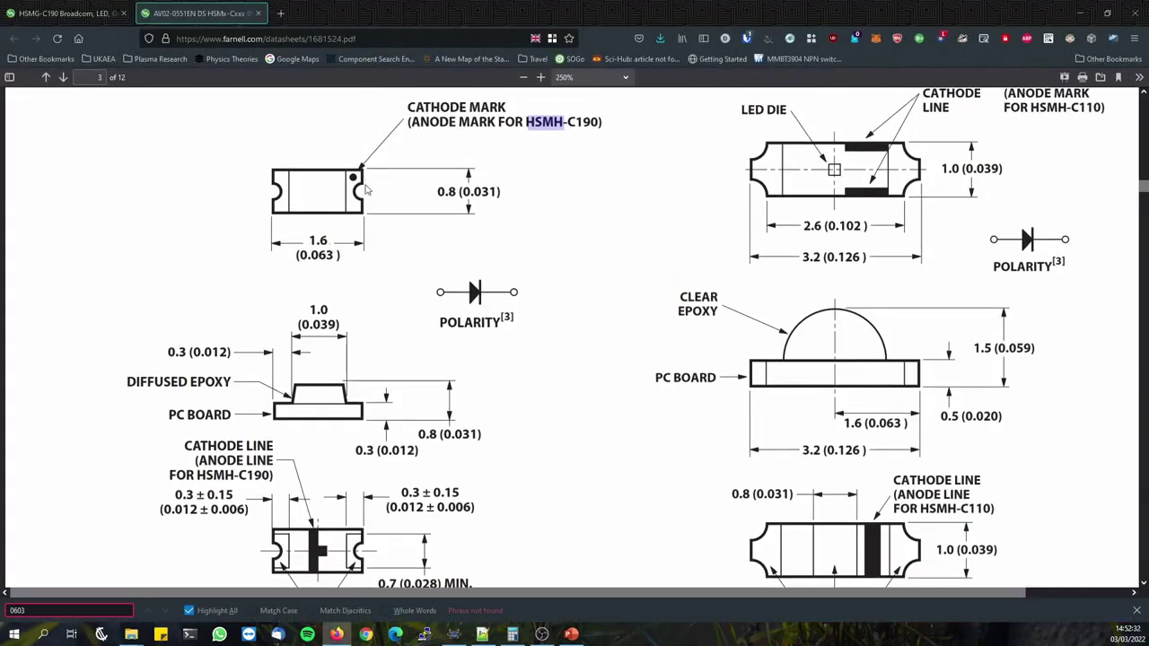
key("alt+Tab")
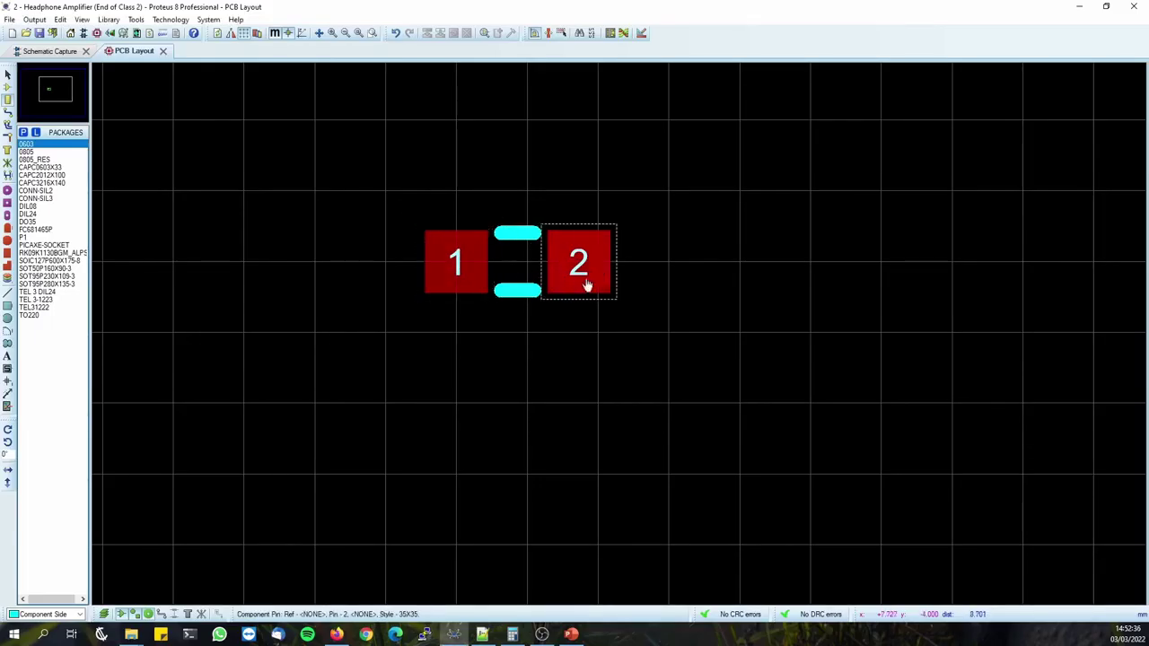
key("alt+Tab")
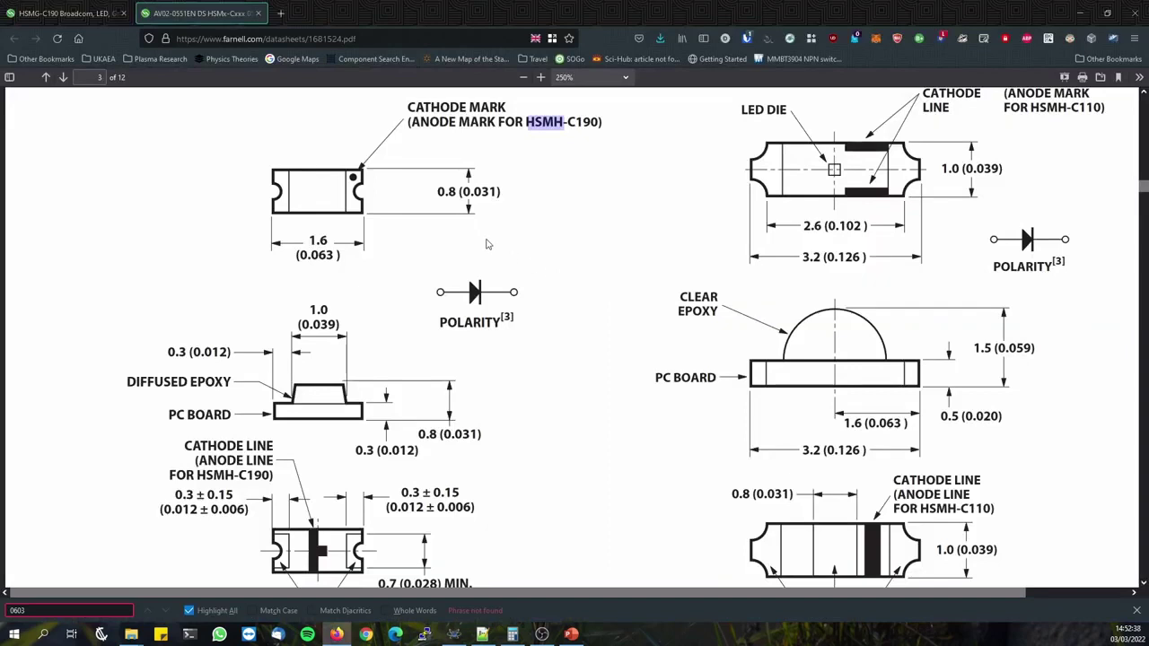
scroll(526, 257, "up", 1)
scroll(449, 282, "down", 1)
key("alt+Tab")
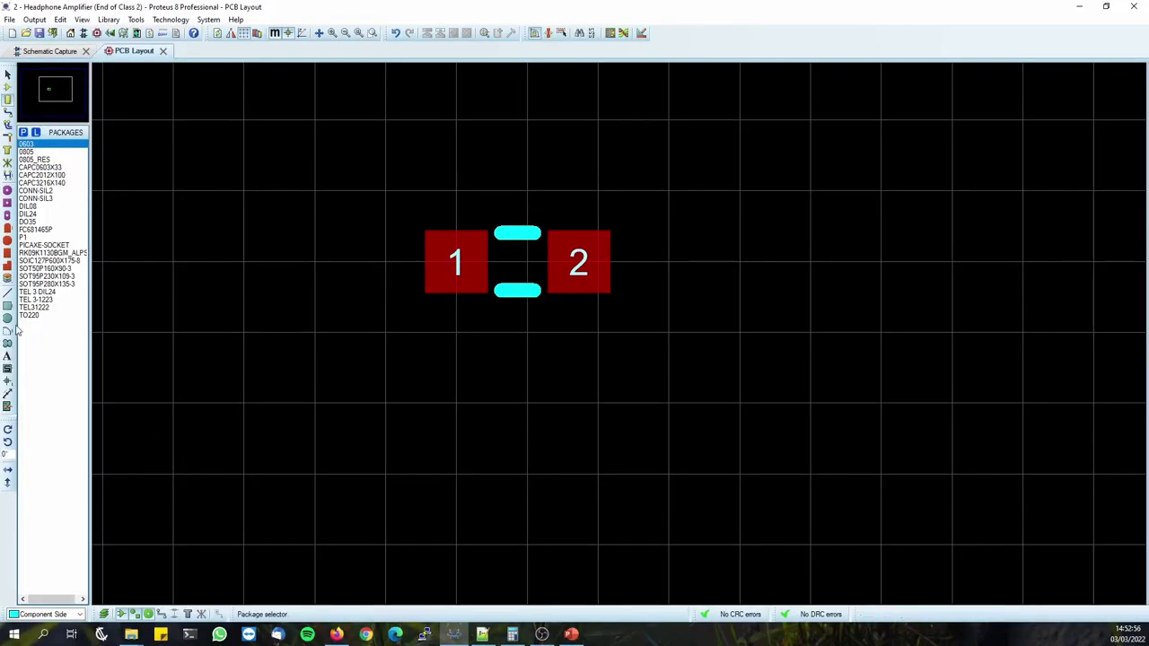
Draw a rectangle about 2 mm by 1 mm on the Top Silk layer beside pad 2 of the 0603 footprint.
left_click(7, 306)
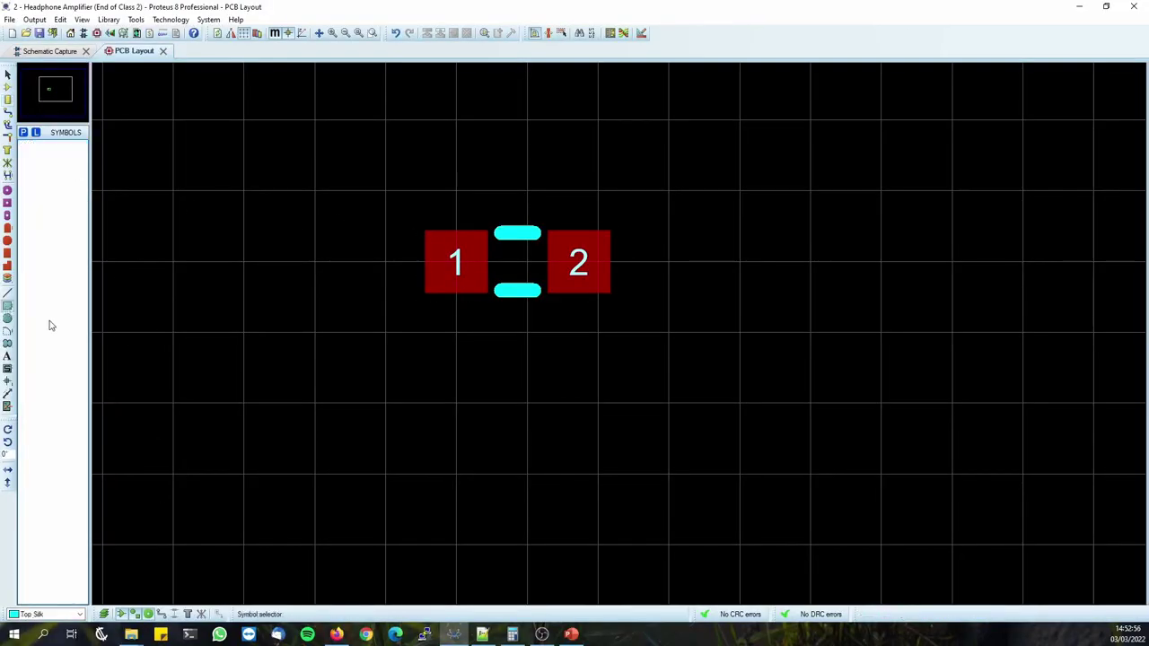
left_click(679, 254)
left_click(808, 327)
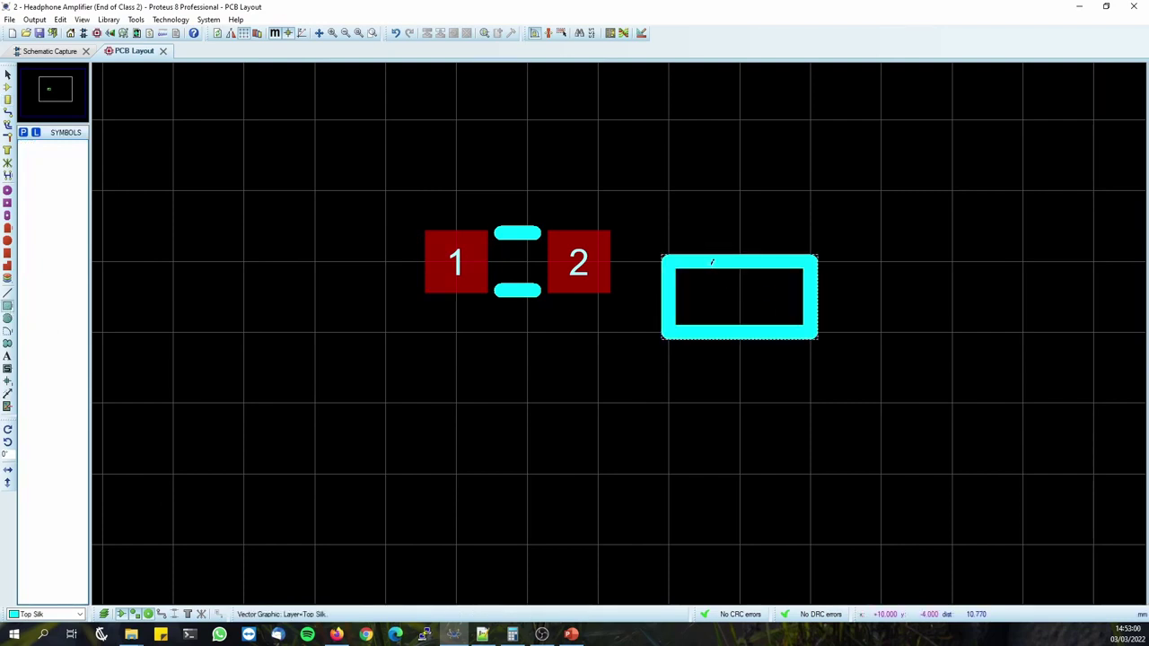
Set the layout's false origin at the upper-left corner of the silkscreen rectangle.
key("Escape")
key("o")
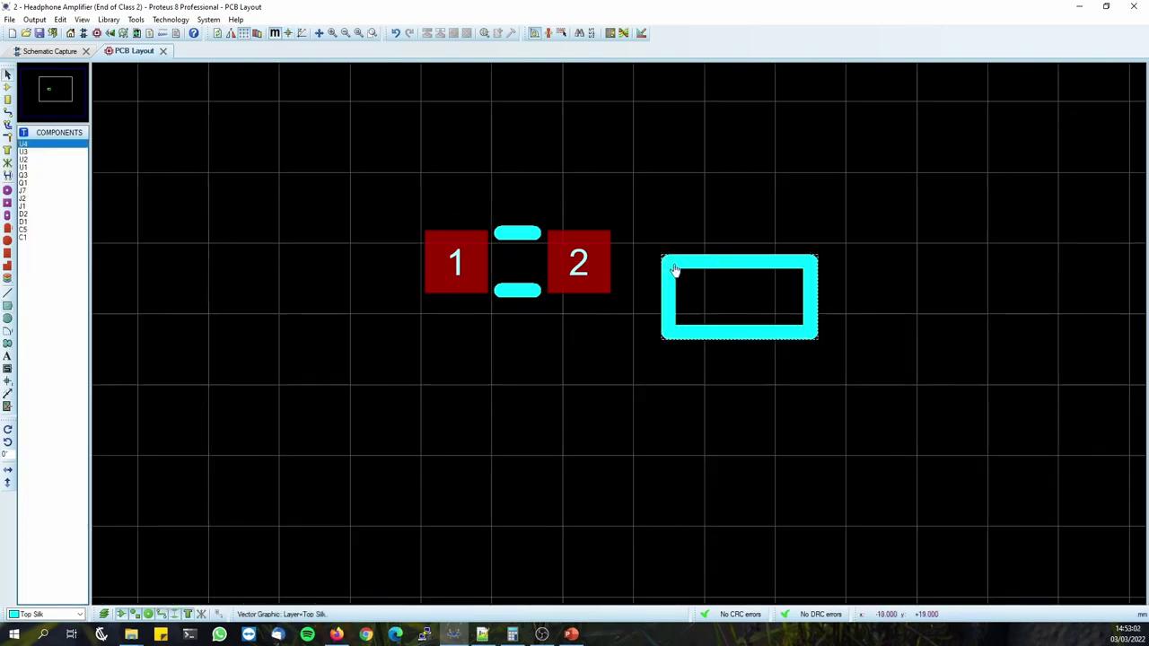
left_click(676, 266)
key("o")
scroll(679, 268, "up", 3)
scroll(589, 303, "down", 3)
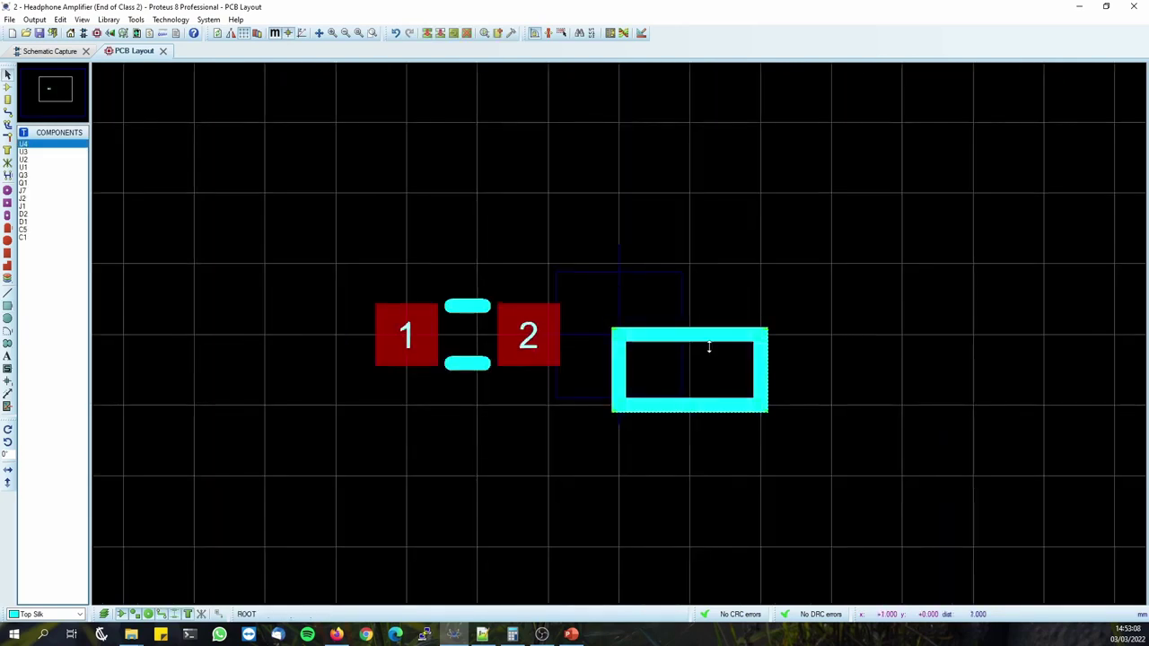
Reset the false origin exactly on the upper-left corner of the silkscreen rectangle.
key("o")
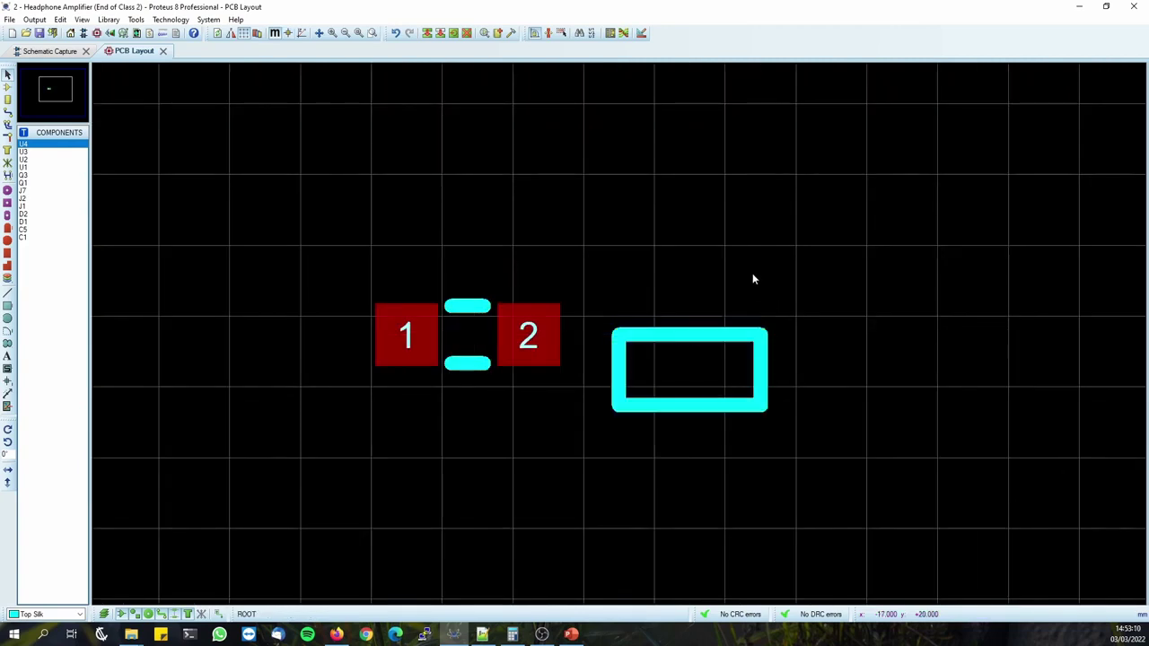
left_click(619, 341)
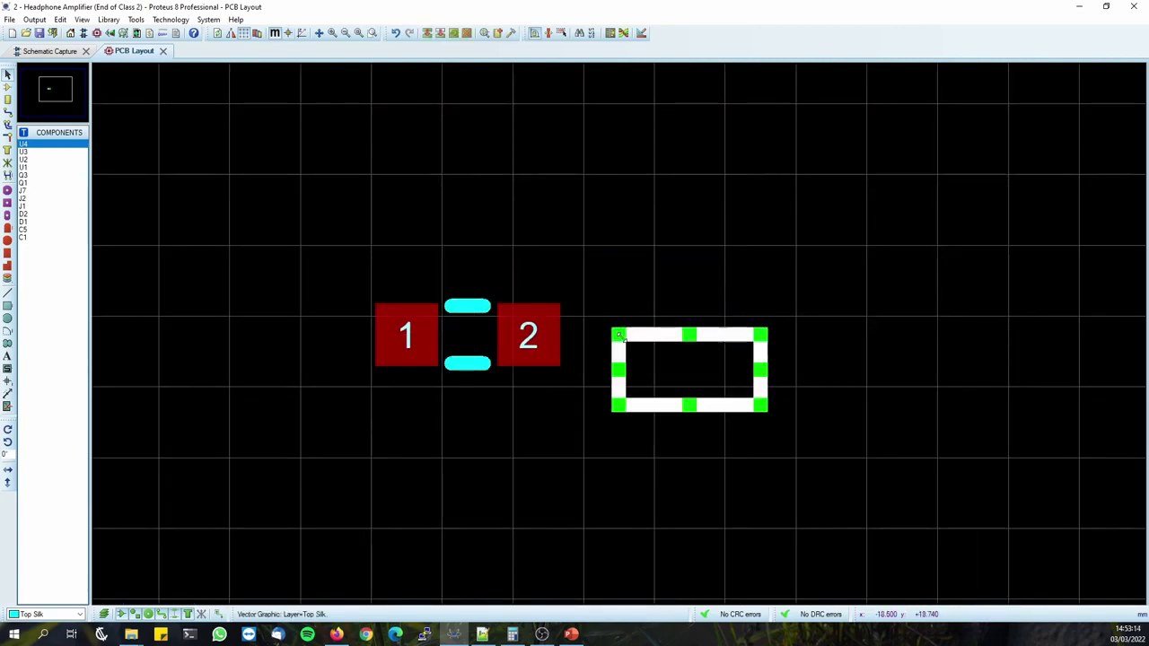
scroll(618, 336, "up", 3)
key("o")
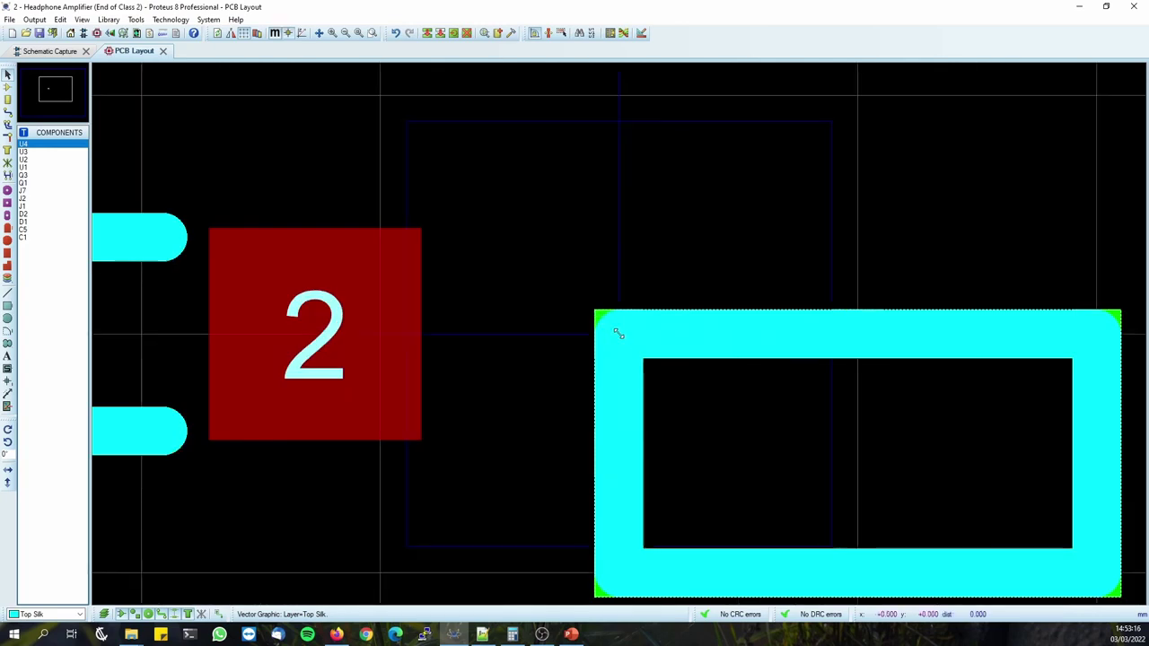
scroll(618, 334, "down", 3)
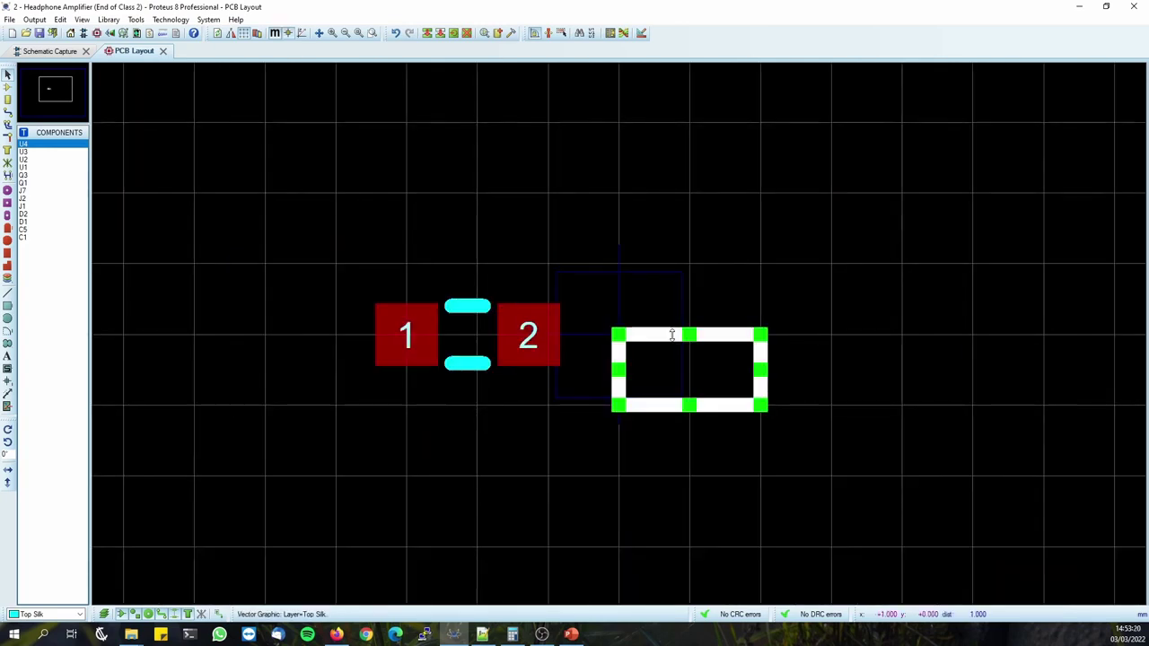
right_click(674, 334)
left_click(727, 352)
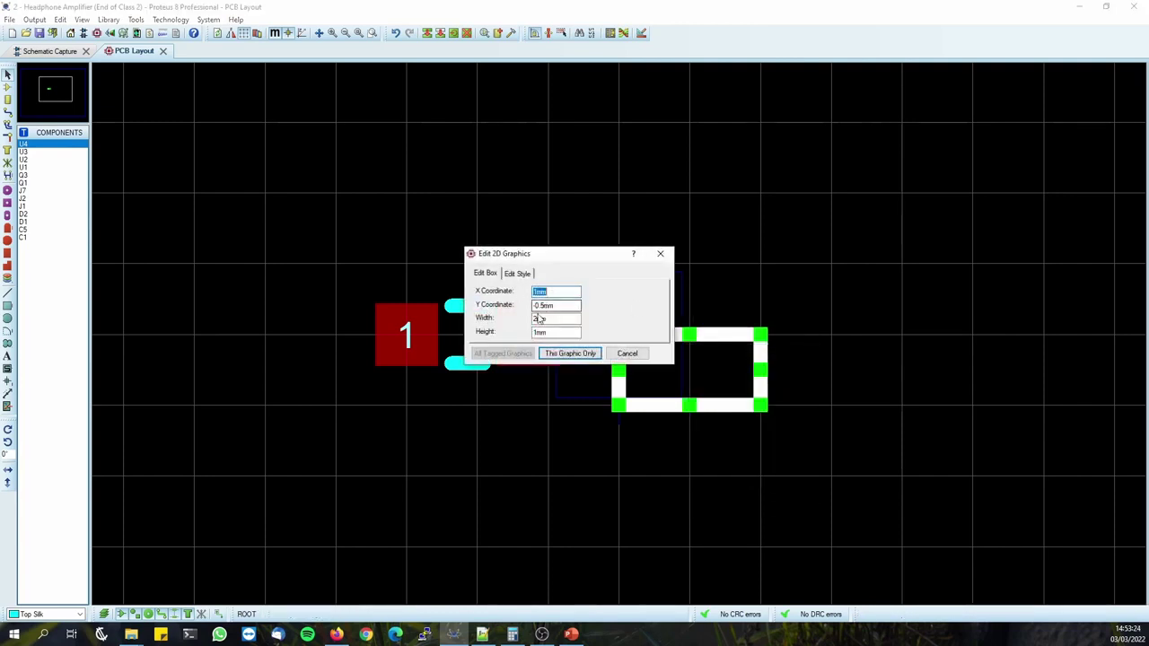
left_click(660, 253)
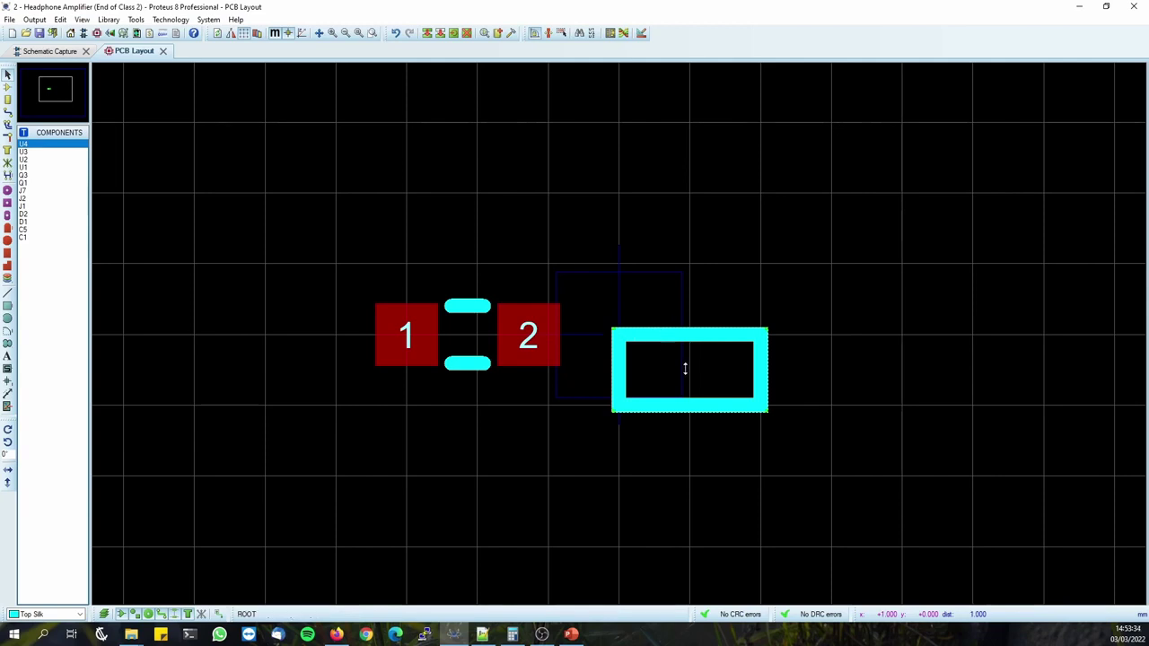
Check the C190 outline size in the Firefox datasheet, and enter 0.8 mm as the silkscreen rectangle's height in Proteus.
right_click(646, 332)
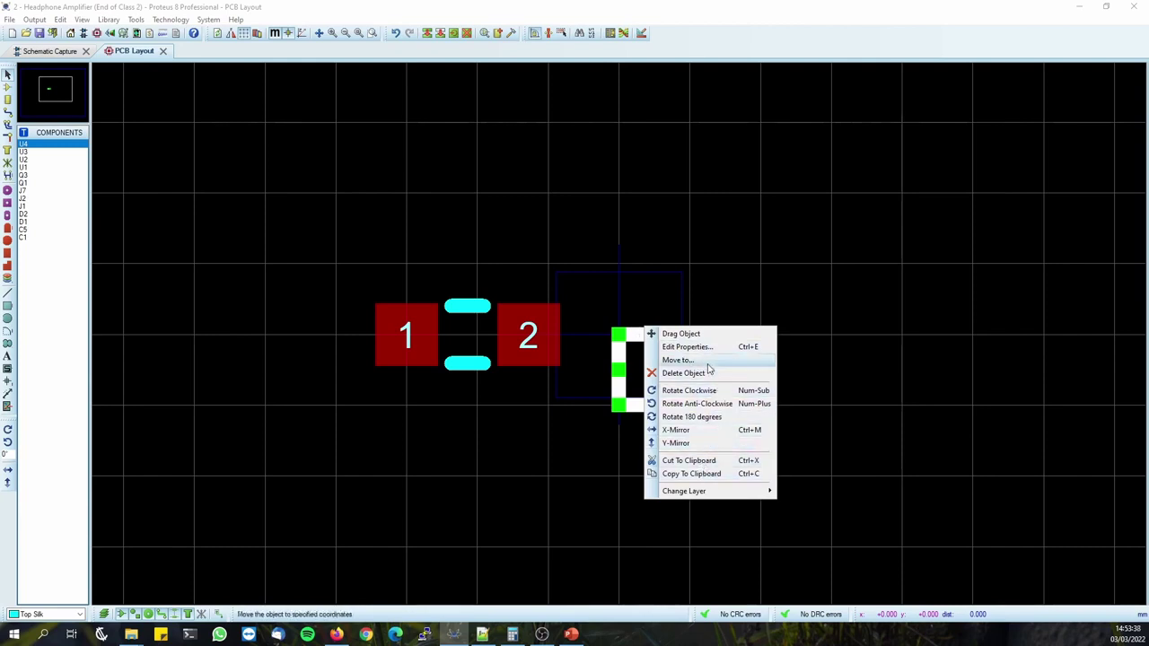
left_click(688, 347)
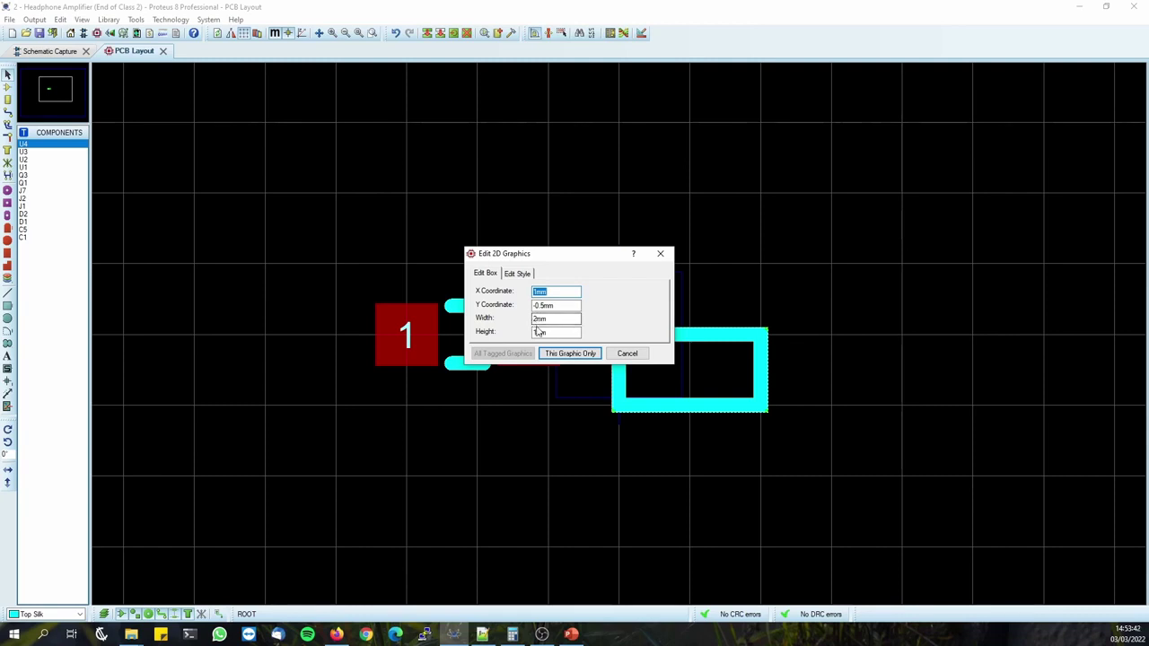
left_click(540, 319)
left_click(546, 332)
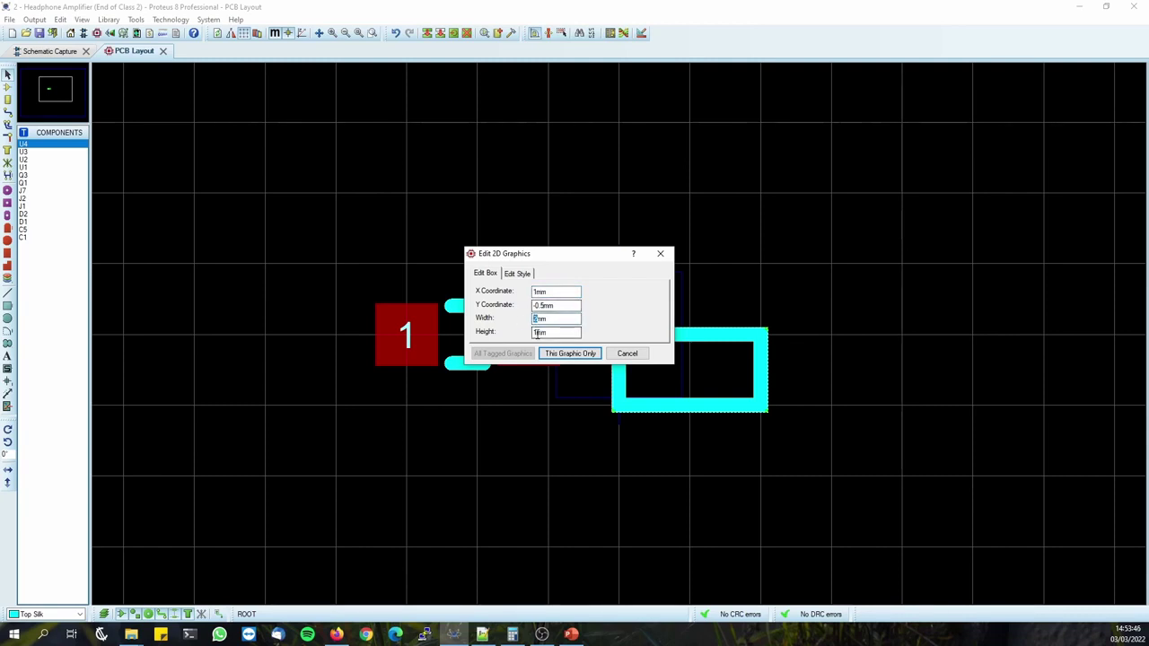
left_click(338, 634)
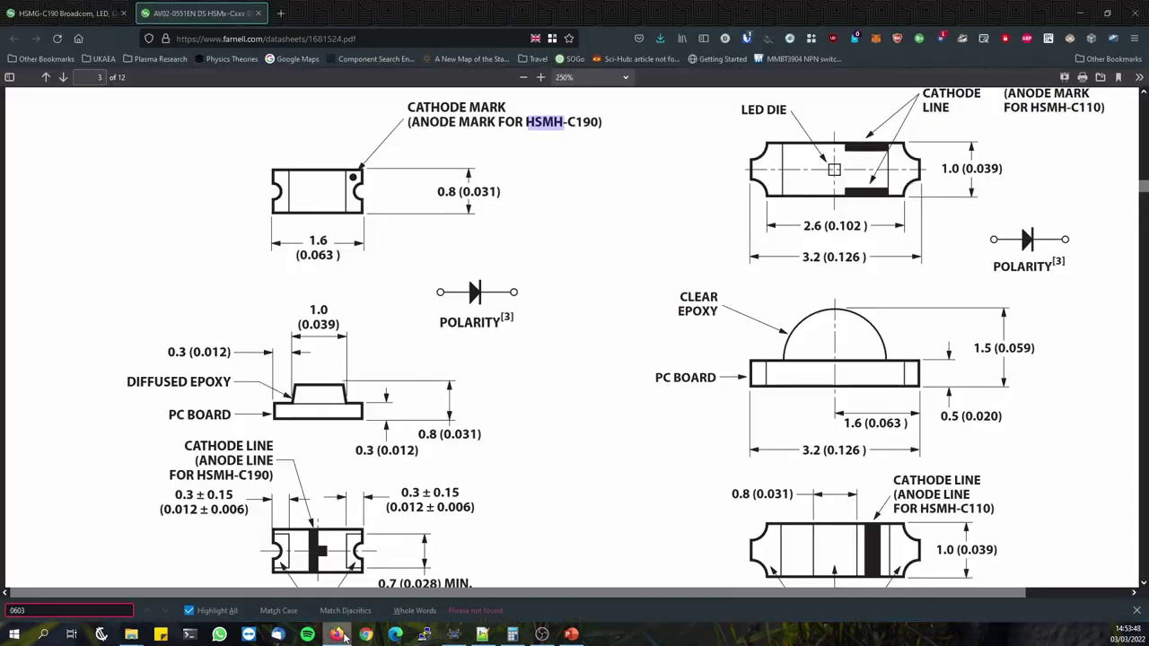
left_click(344, 636)
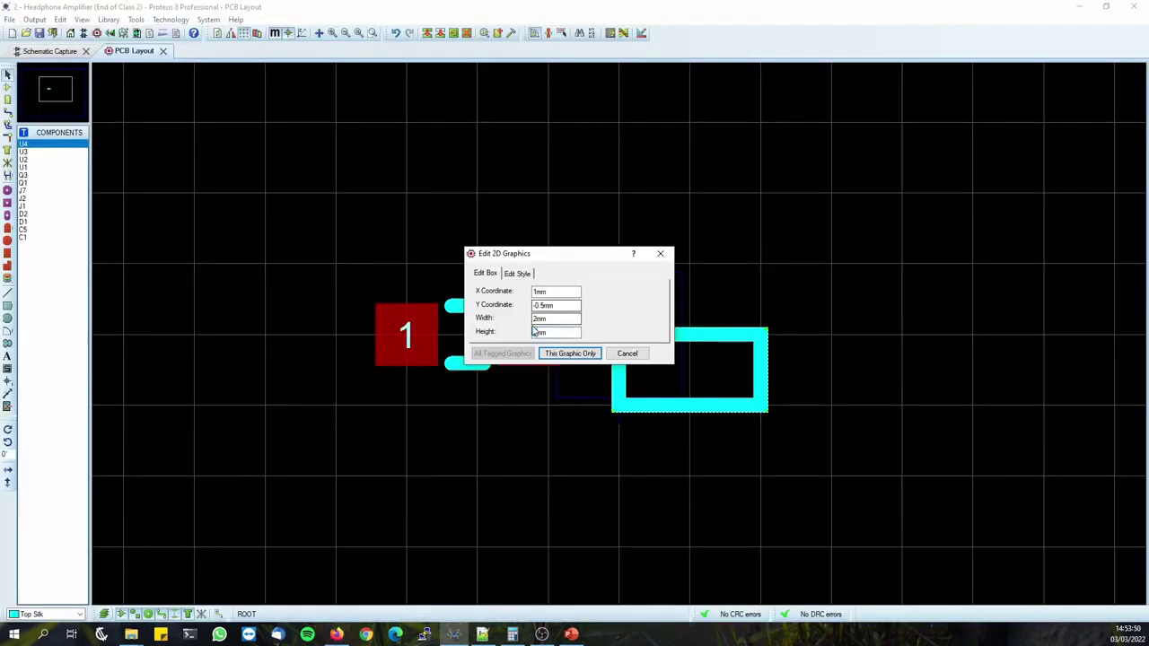
left_click_drag(533, 331, 543, 331)
type("0.8mm")
Set the silkscreen rectangle's width to 1.6 mm and apply the size to this graphic only.
left_click_drag(538, 318, 441, 300)
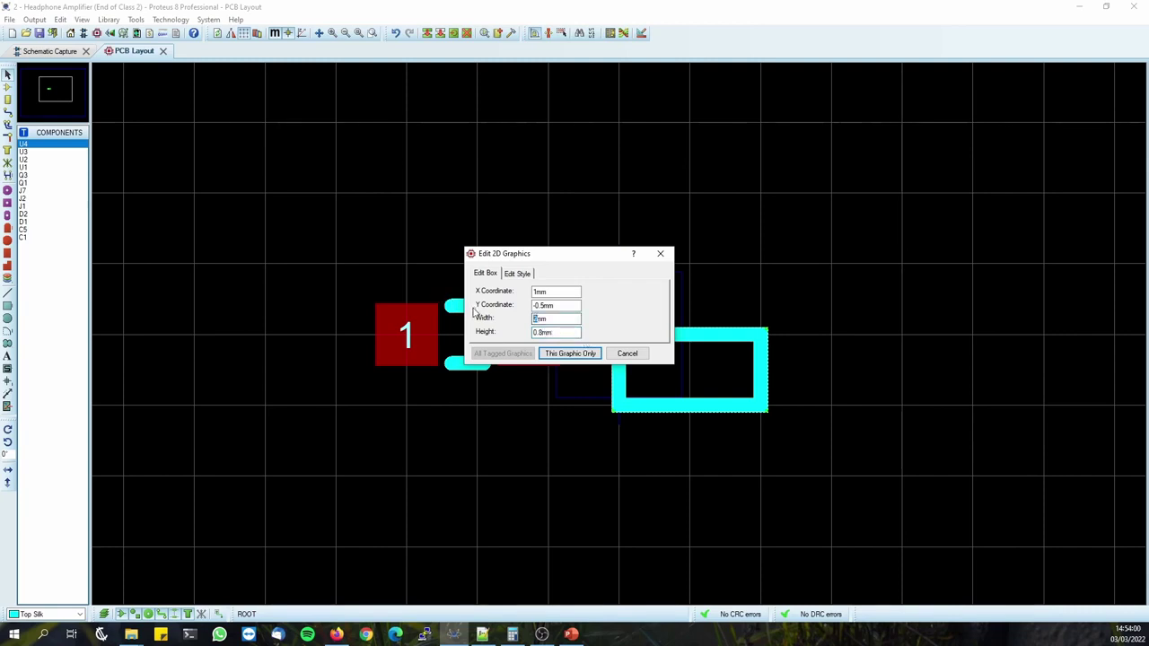
left_click(556, 319)
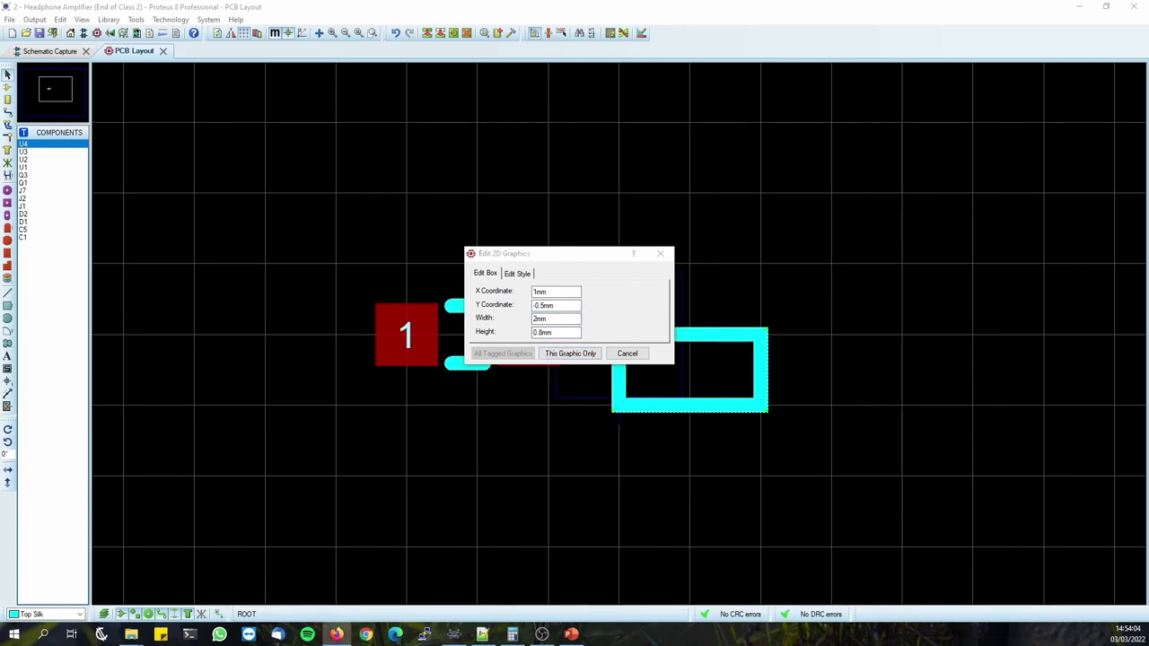
left_click(549, 306)
left_click(550, 318)
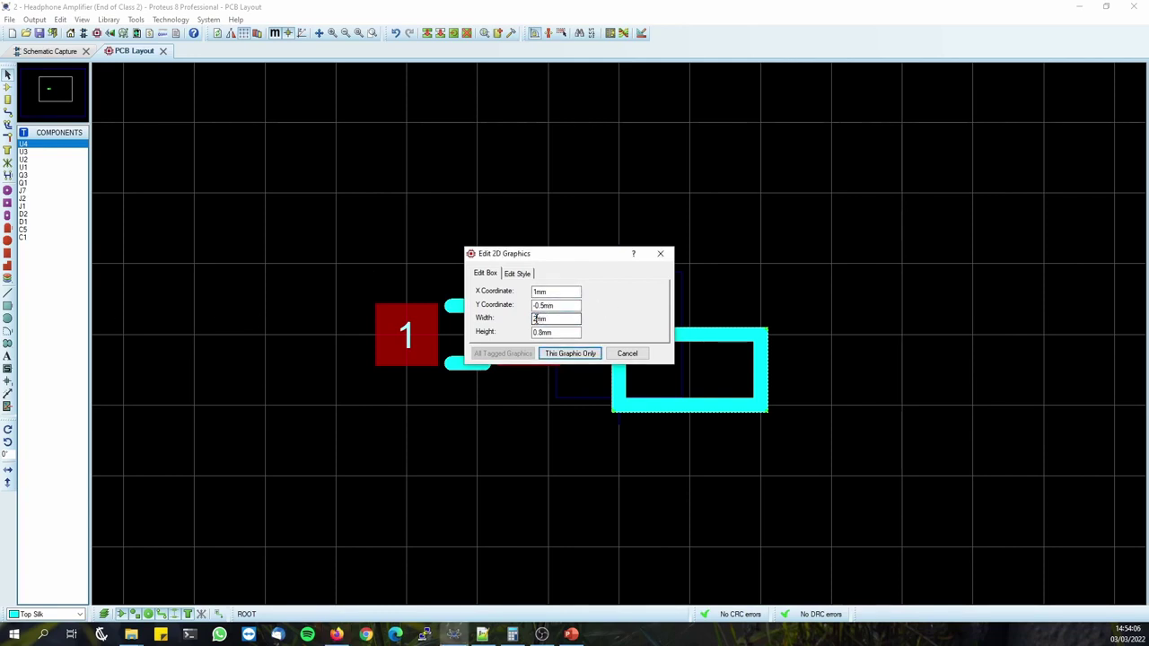
left_click_drag(536, 319, 510, 314)
type("1.6")
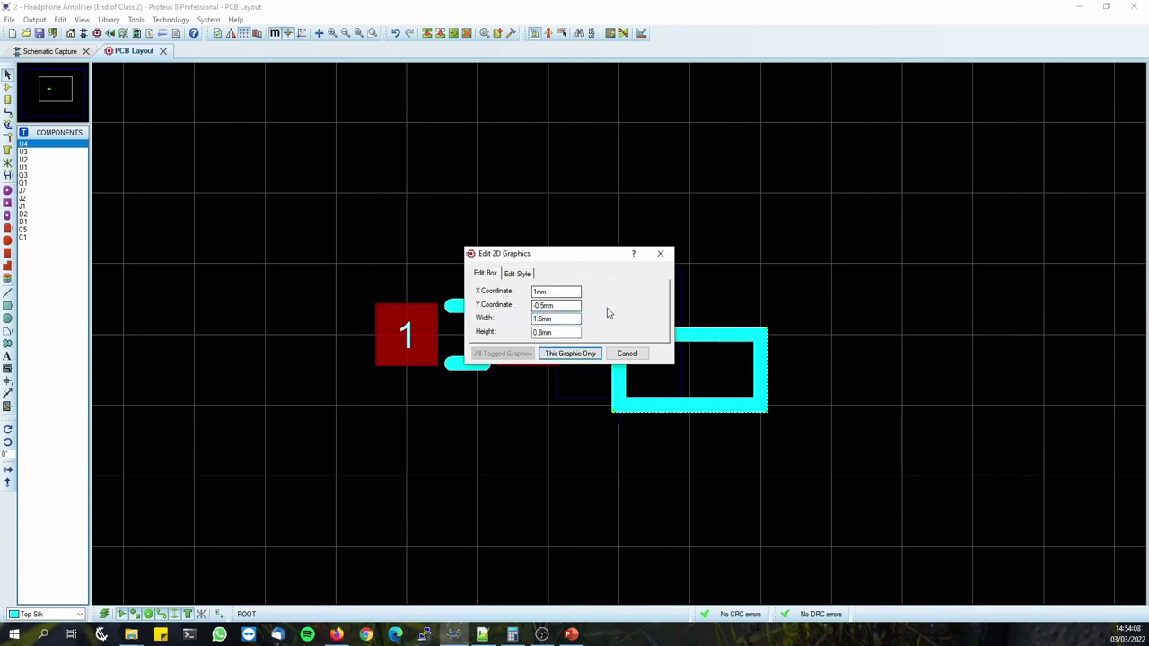
left_click(569, 353)
Stop the silkscreen rectangle following the global line style and give this graphic alone a much thinner outline.
scroll(675, 375, "up", 1)
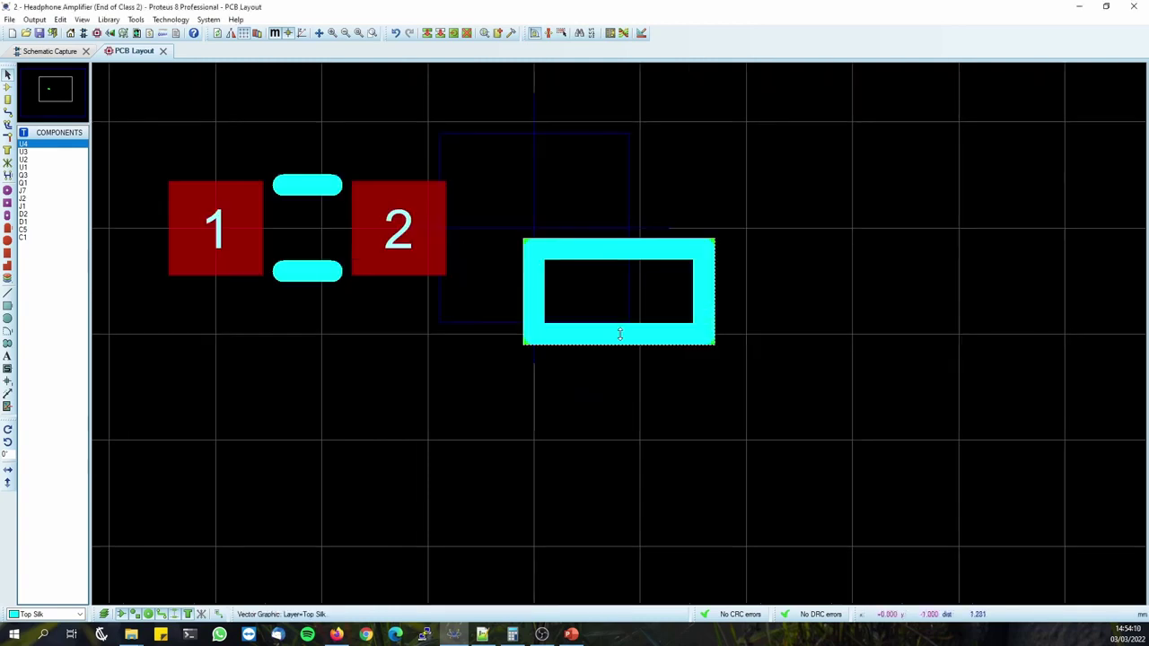
right_click(534, 266)
left_click(590, 290)
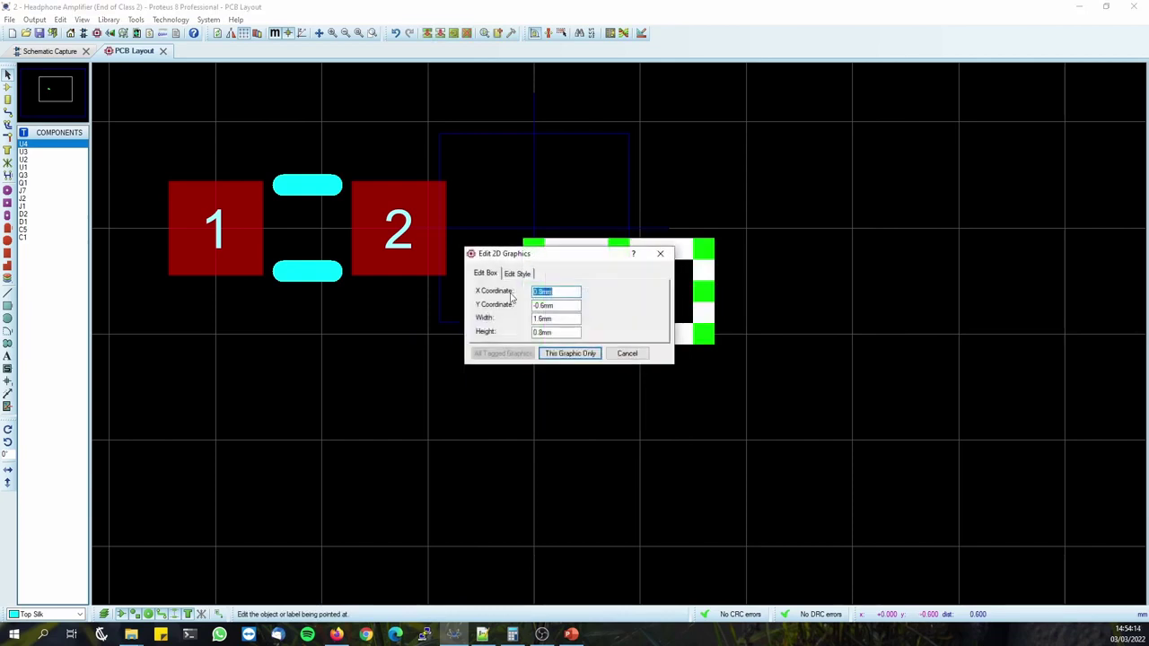
left_click(518, 273)
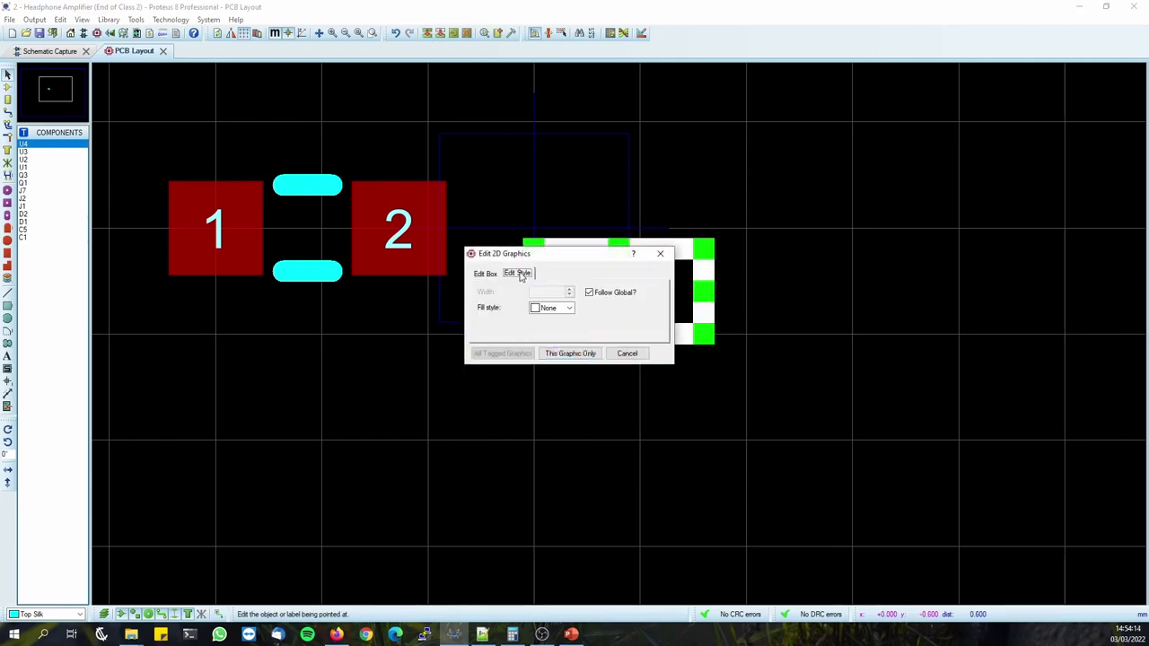
left_click(590, 292)
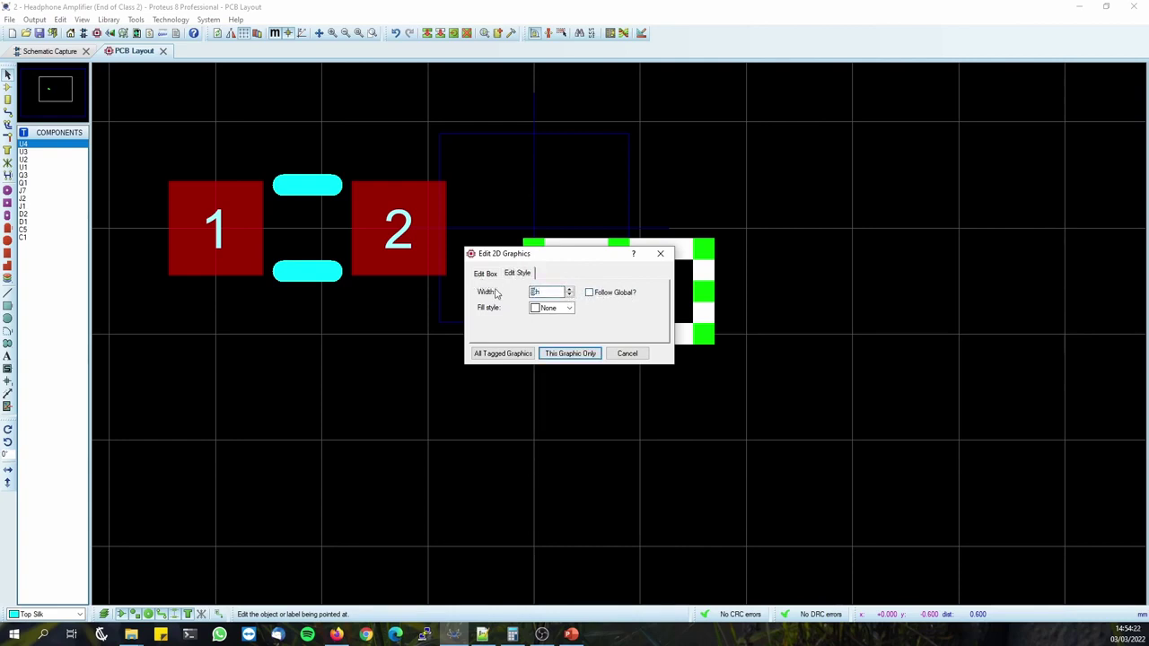
left_click(573, 354)
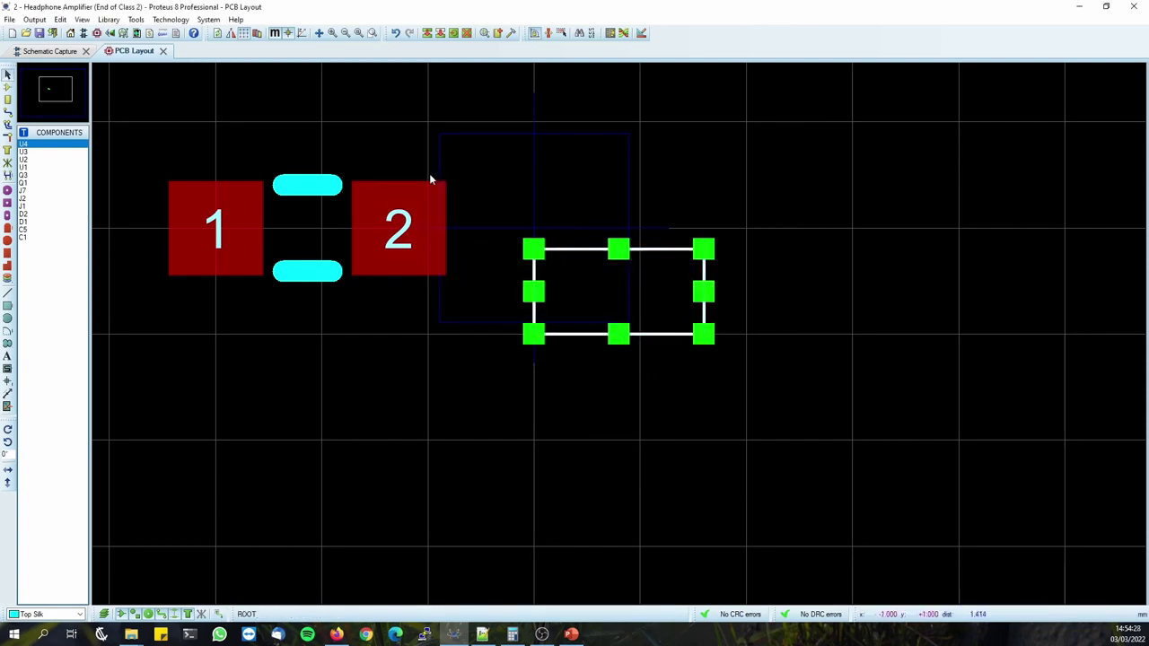
Switch to a finer snap grid and imperial units, and centre the silkscreen rectangle over the 0603 footprint's two pads.
key("ctrl+F1")
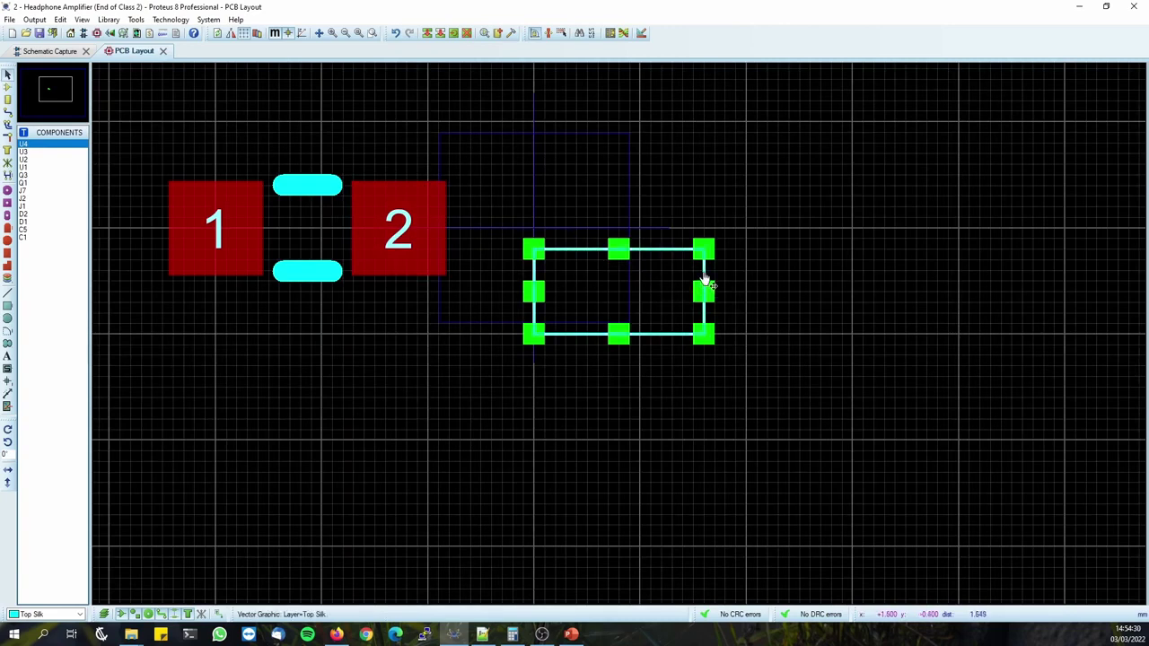
left_click_drag(578, 240, 407, 324)
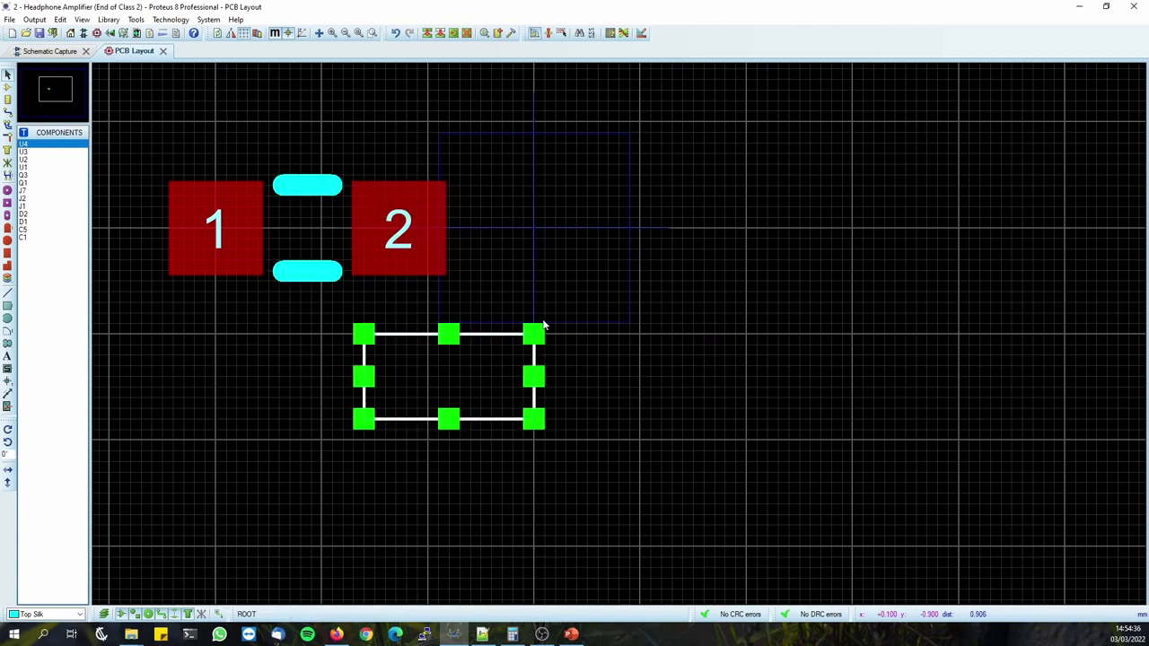
key("m")
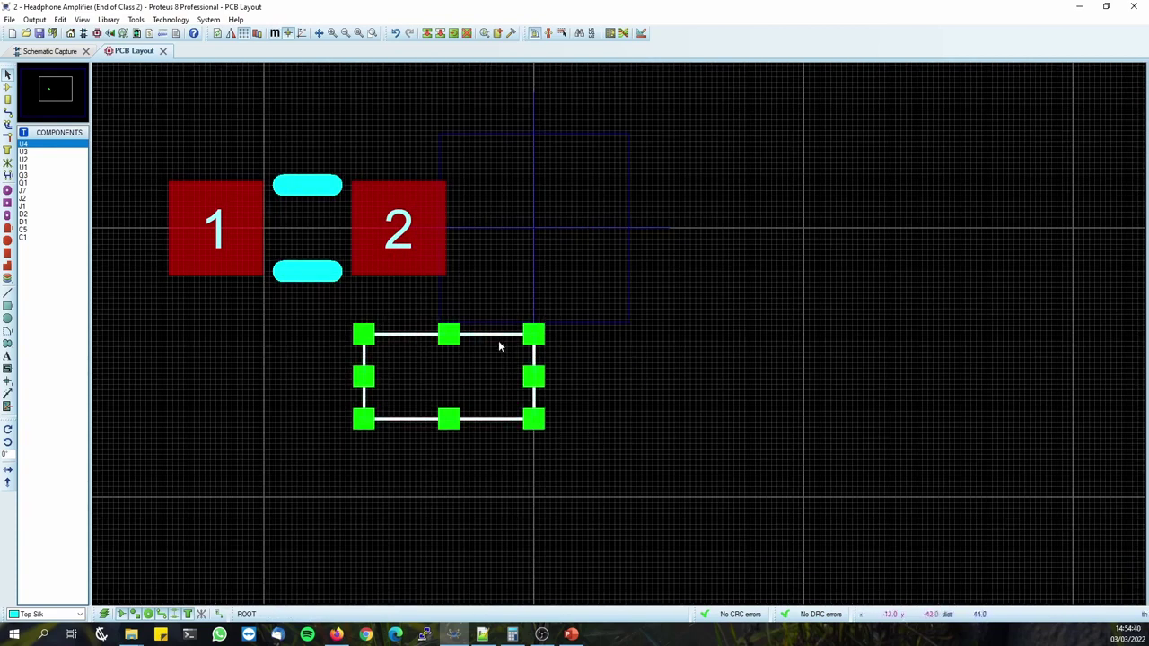
left_click_drag(493, 344, 352, 196)
left_click(378, 130)
scroll(311, 229, "up", 1)
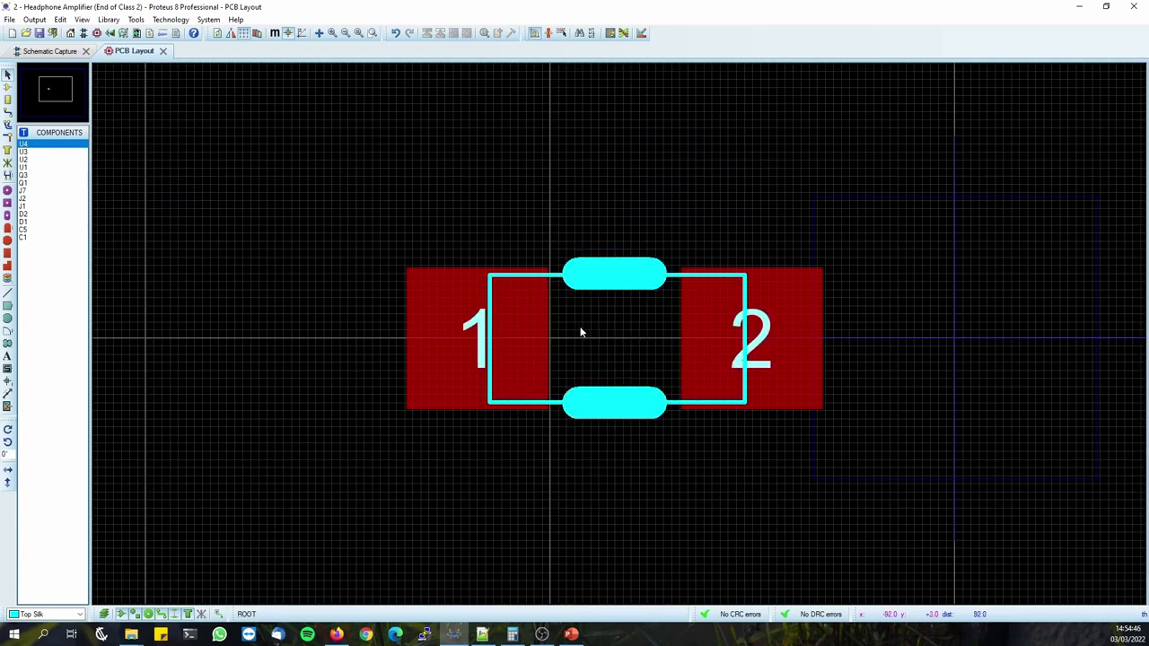
left_click(693, 280)
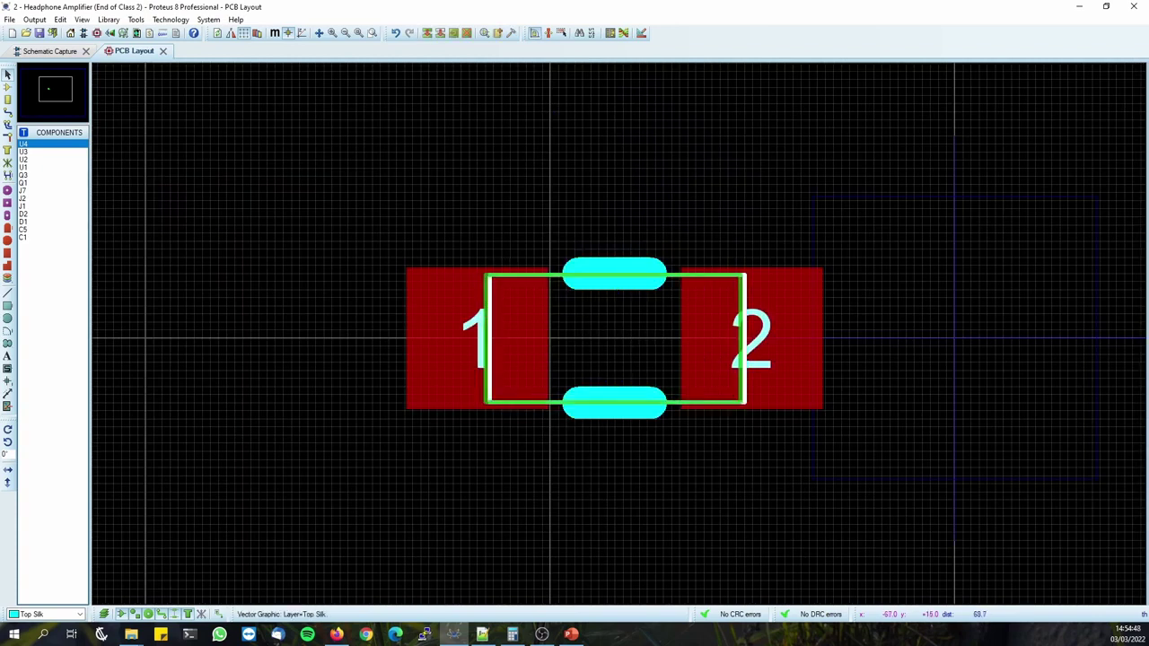
left_click(724, 225)
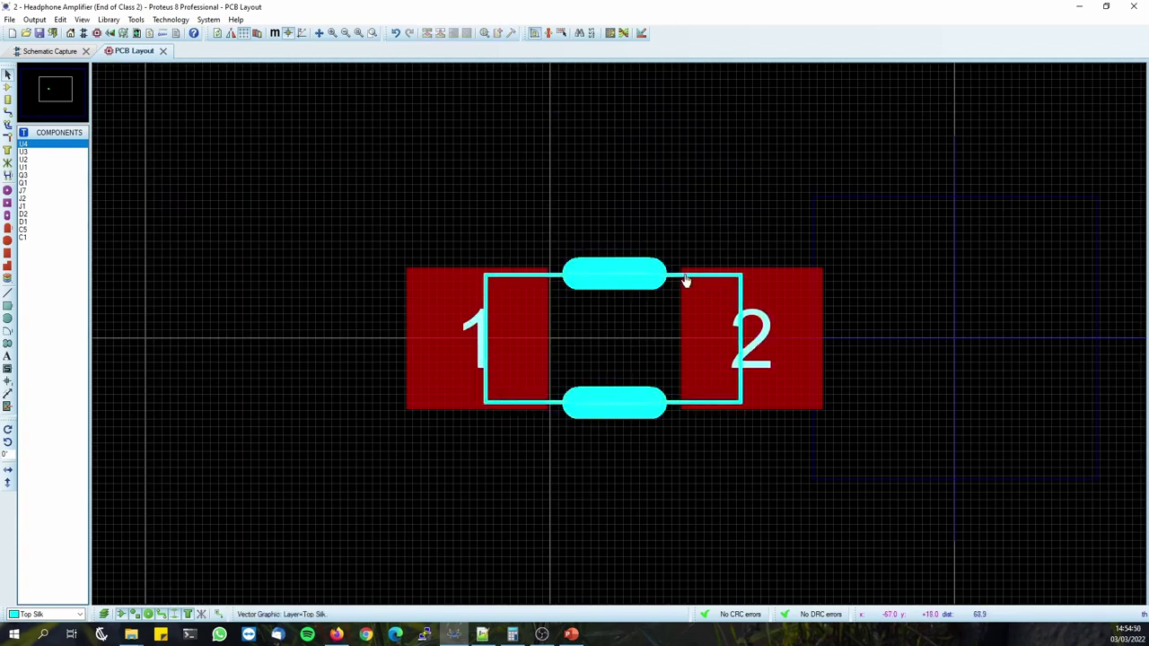
Move the silkscreen rectangle off the pads to beside pad 2, with its upper-left corner near the false origin.
left_click(687, 282)
mouse_move(703, 280)
left_mouse_down()
mouse_move(1113, 306)
mouse_move(989, 354)
mouse_move(996, 334)
mouse_move(996, 348)
left_mouse_up()
left_click(873, 317)
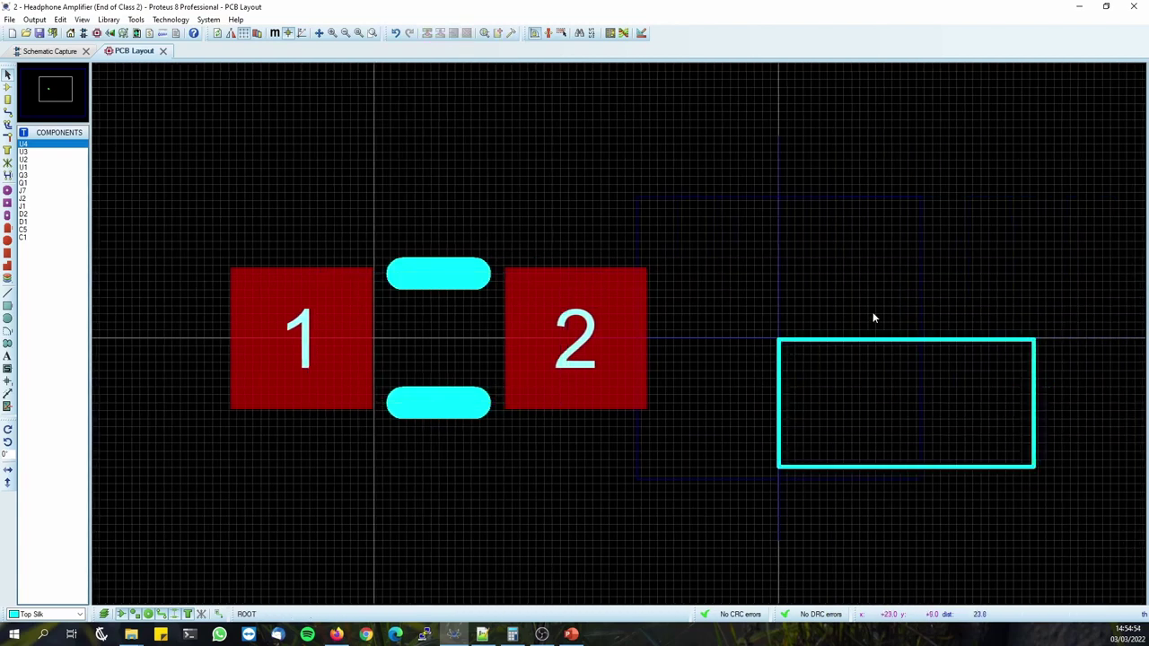
With metric units active, set the false origin again on the exact upper-left corner of the thin silkscreen rectangle.
scroll(780, 341, "up", 5)
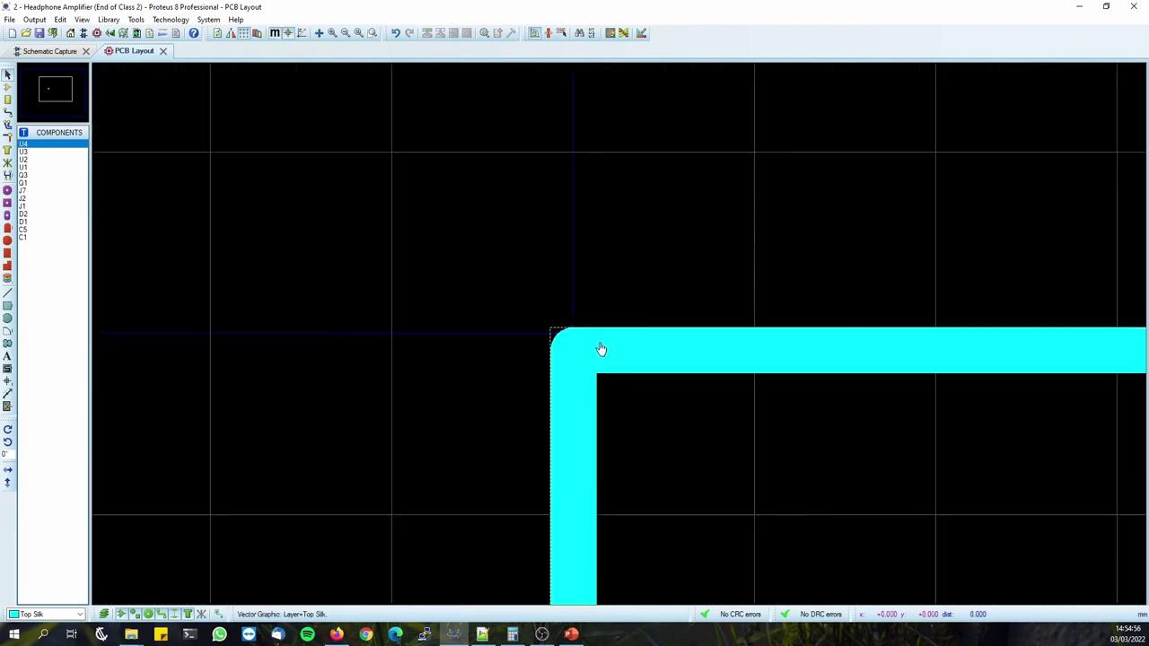
scroll(600, 349, "down", 1)
left_click(599, 339)
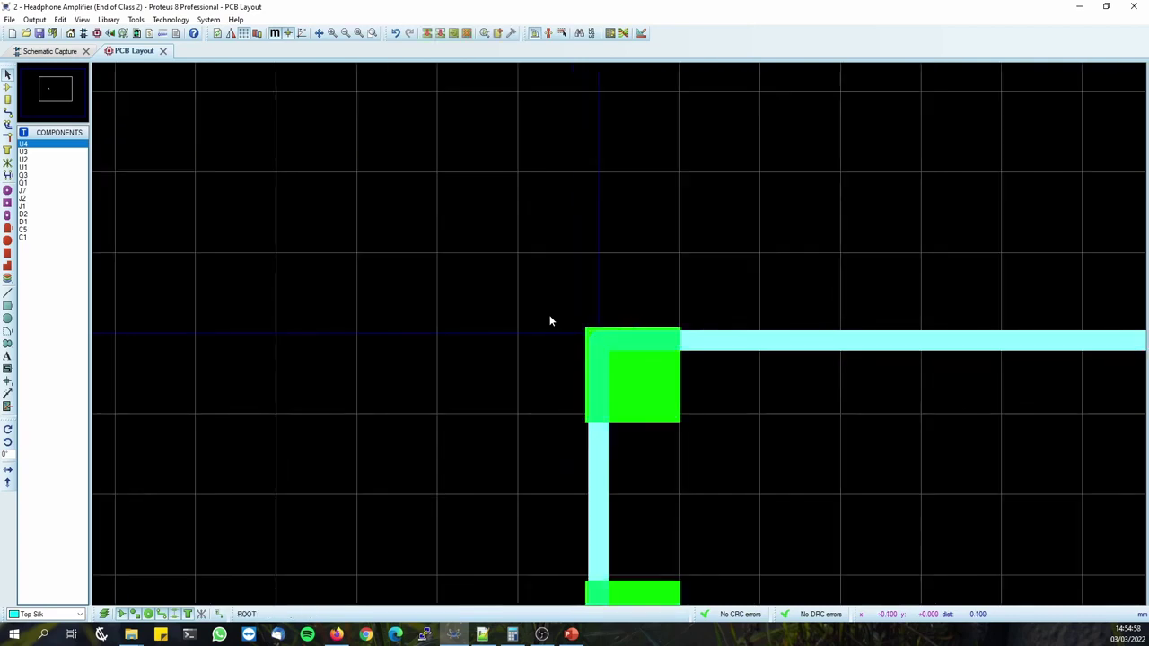
key("o")
key("o")
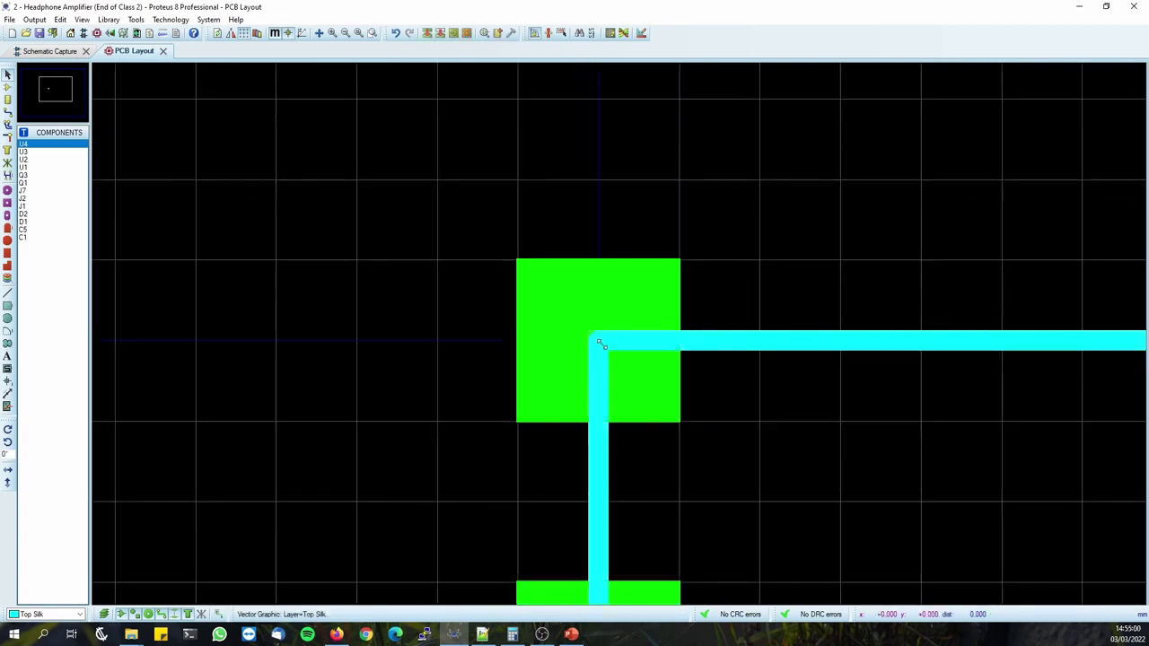
scroll(664, 341, "down", 4)
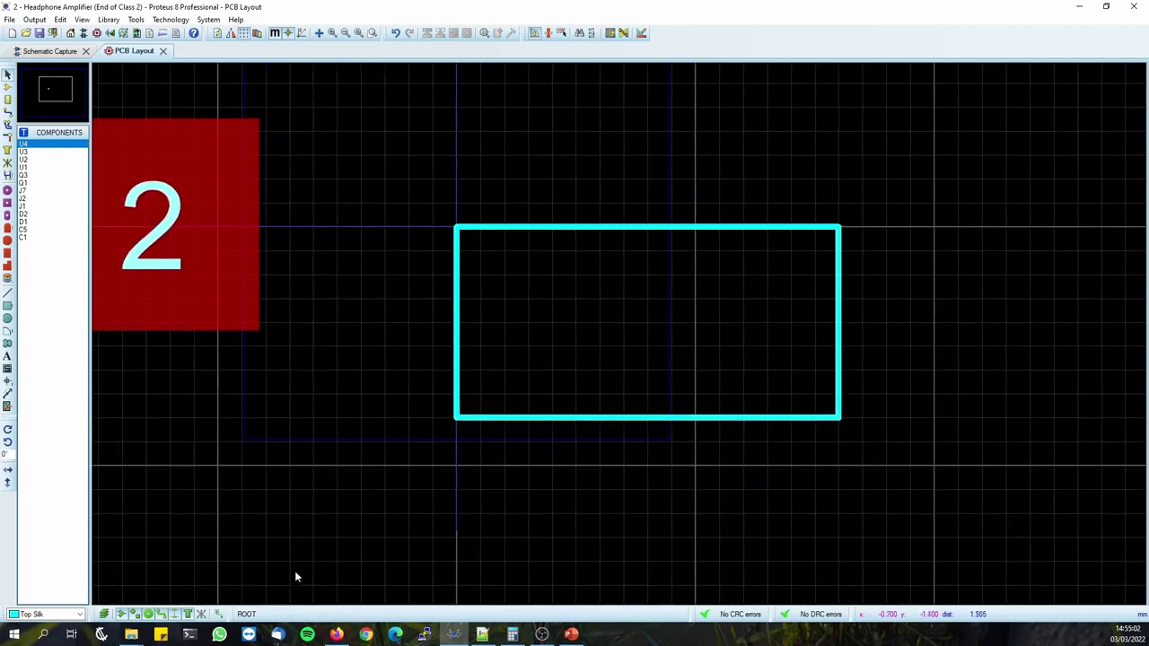
Check the HSMx-C190 soldering terminal dimensions in the Firefox datasheet and return to the PCB layout in Proteus.
left_click(338, 636)
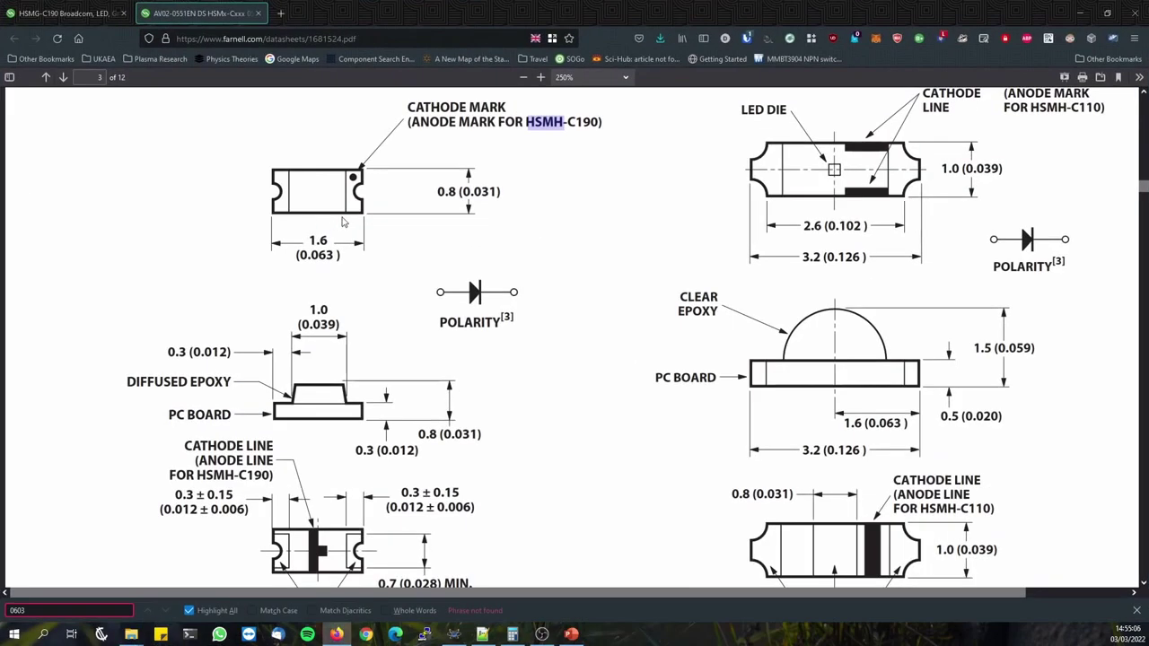
scroll(350, 296, "down", 3)
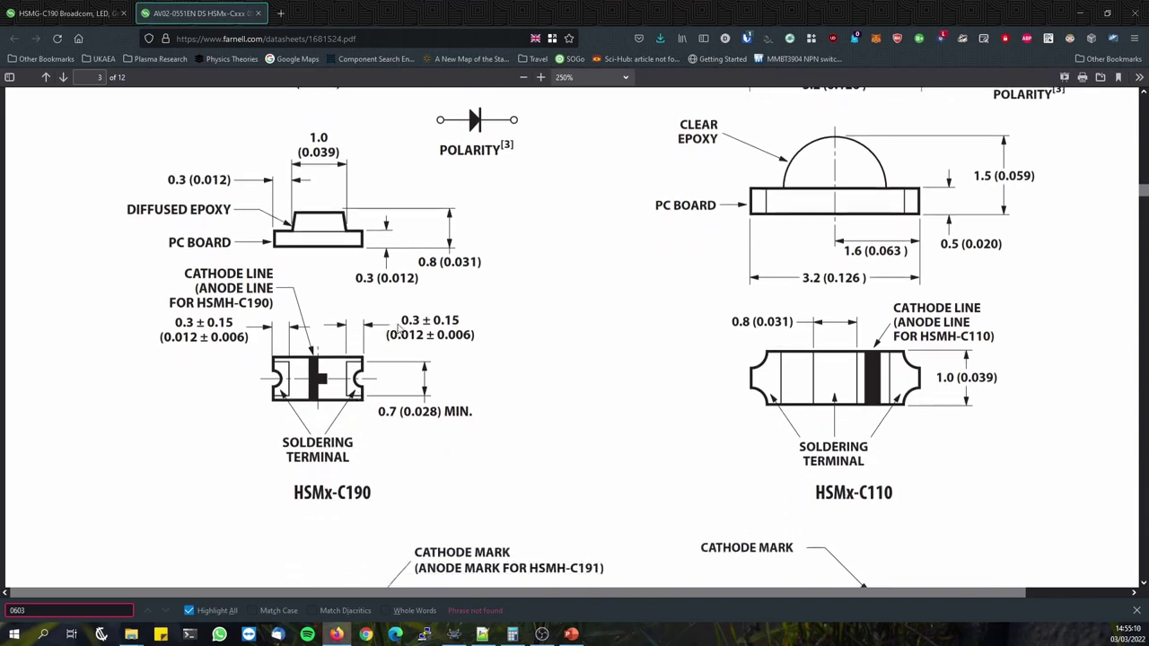
mouse_move(404, 321)
left_mouse_down()
mouse_move(418, 320)
mouse_move(401, 320)
left_mouse_up()
left_click(551, 286)
key("alt+Tab")
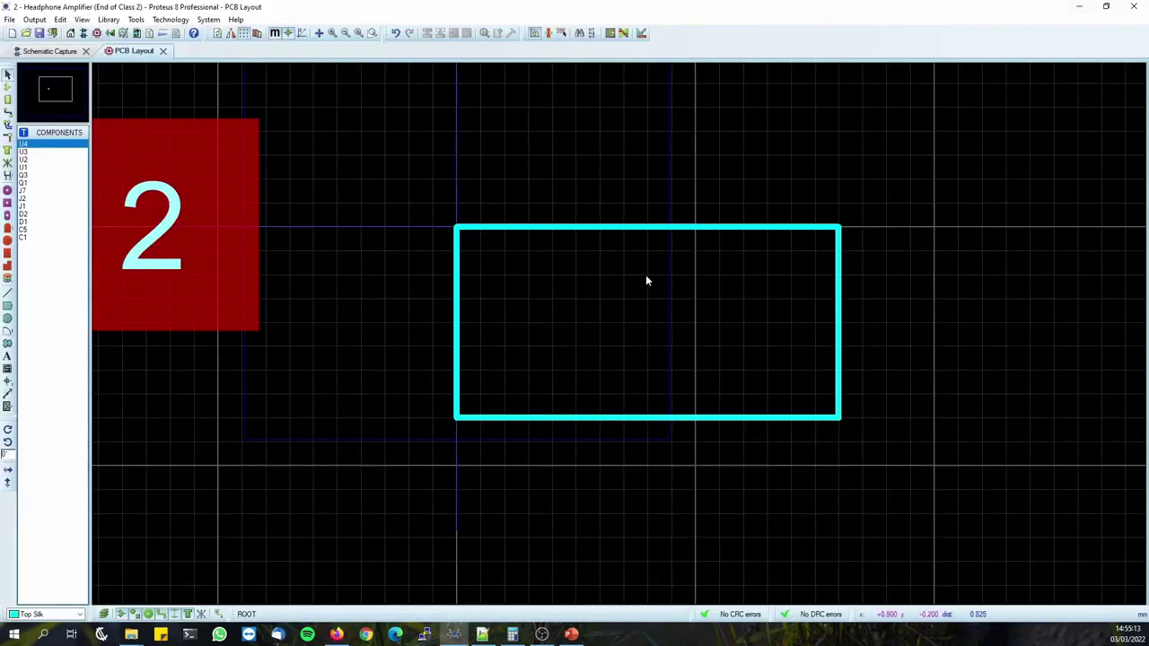
left_click(503, 253)
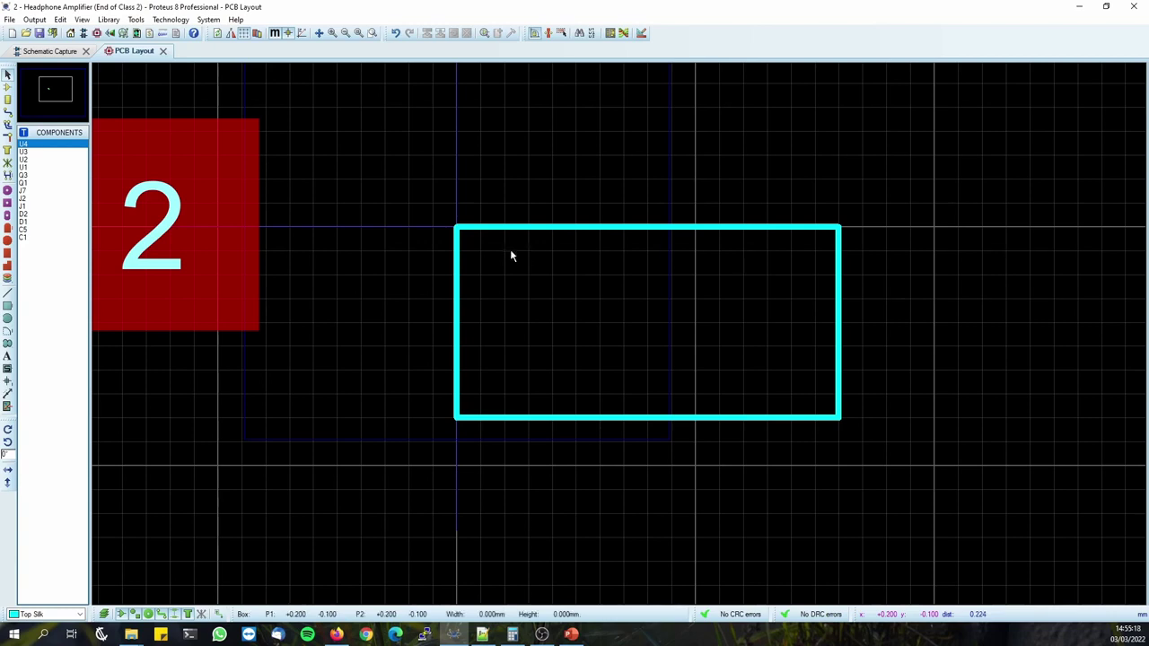
left_click_drag(521, 254, 511, 257)
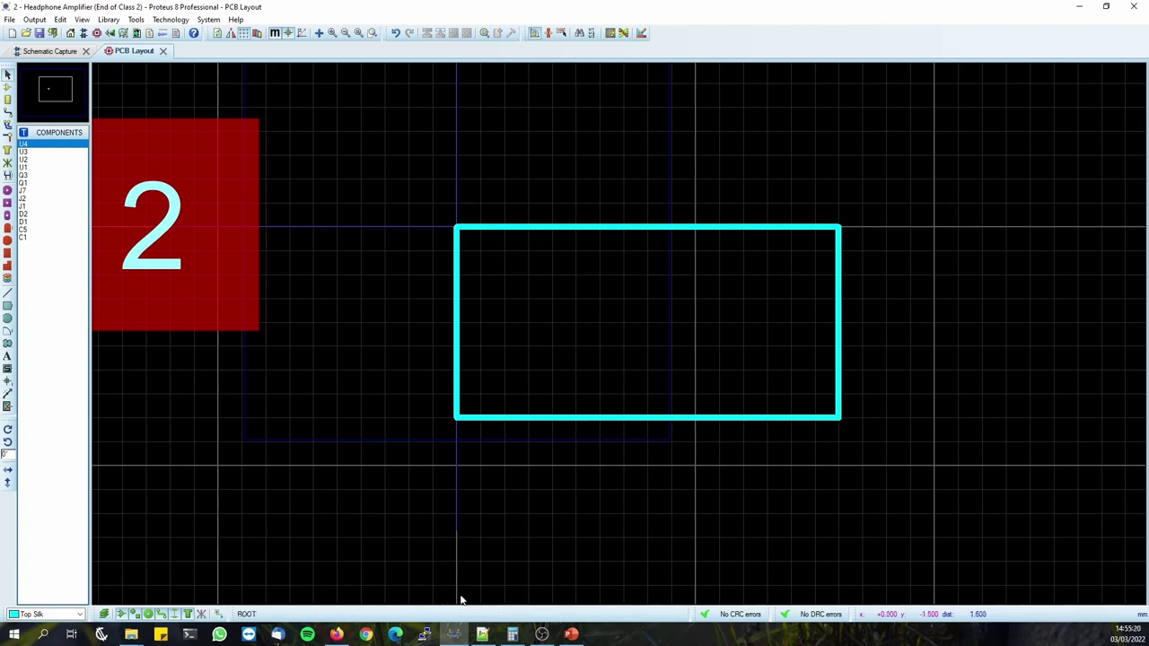
left_click(482, 562)
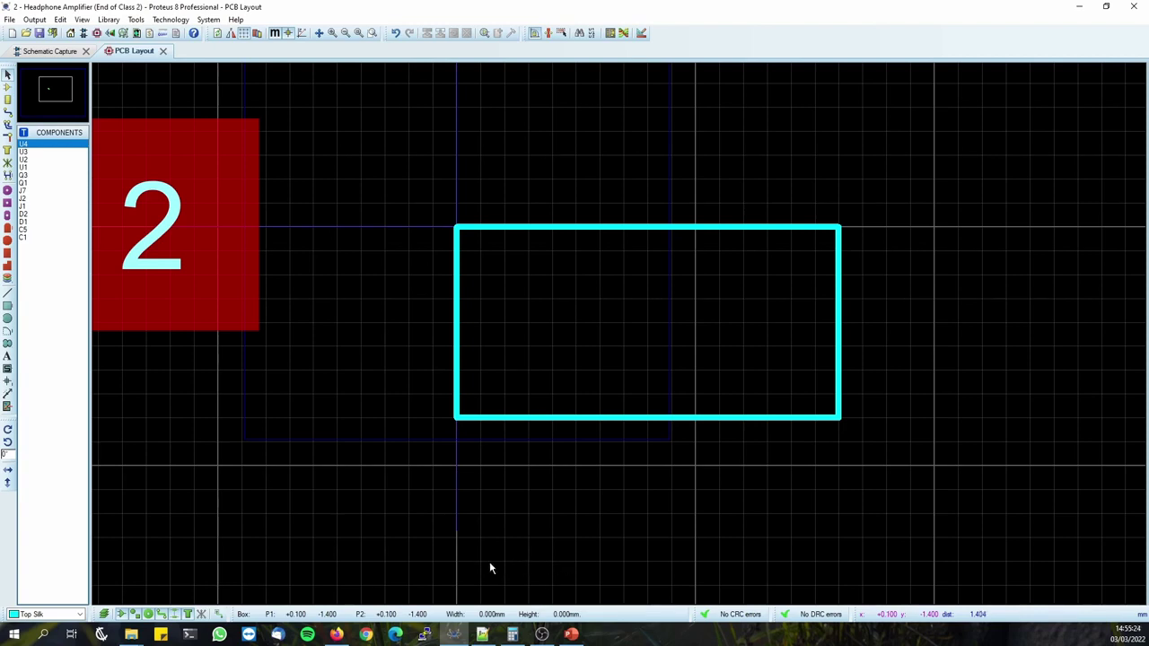
key("Escape")
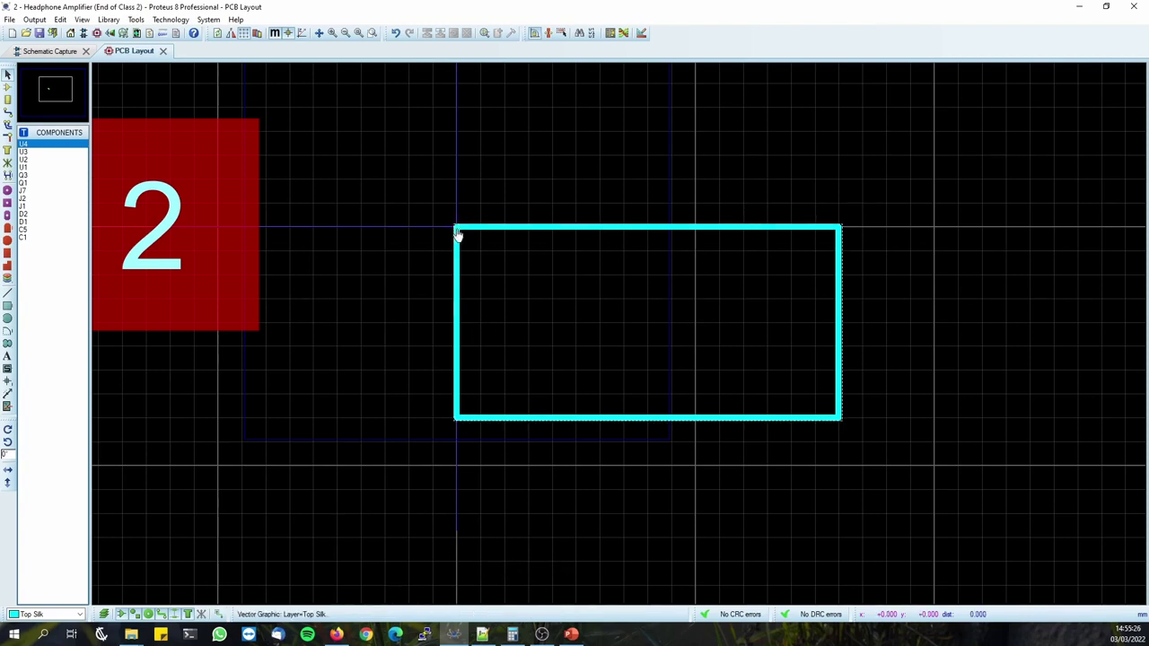
Draw two vertical silkscreen lines across the 0.8 mm height of the rectangle, each 0.3 mm in from one end.
left_click(7, 292)
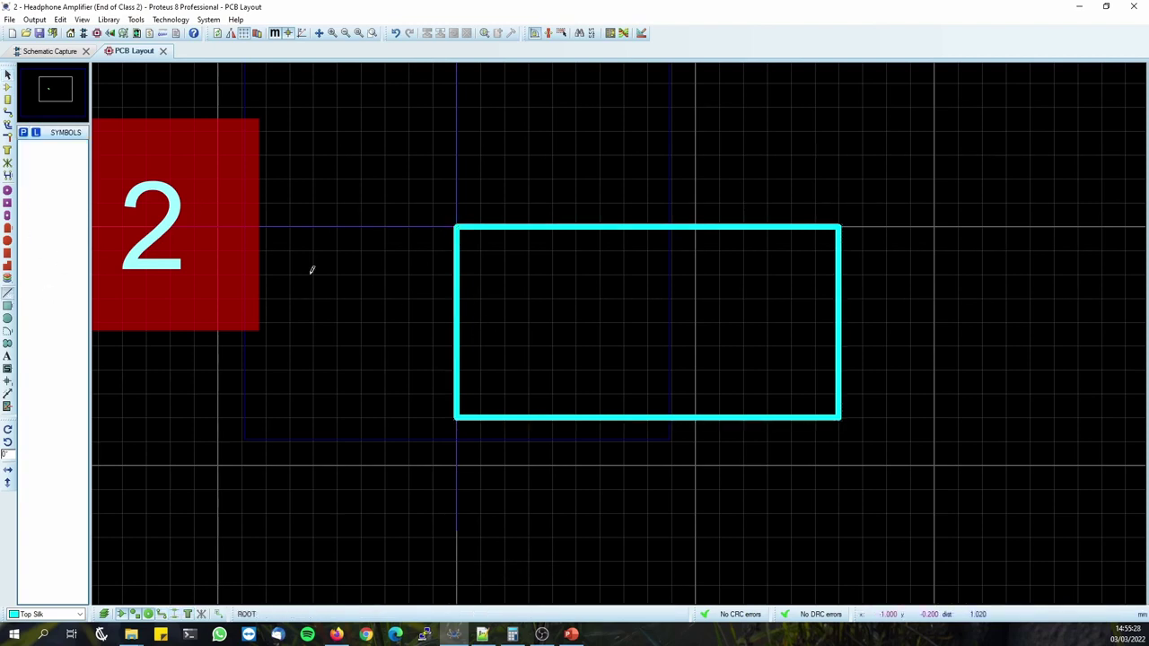
left_click(528, 226)
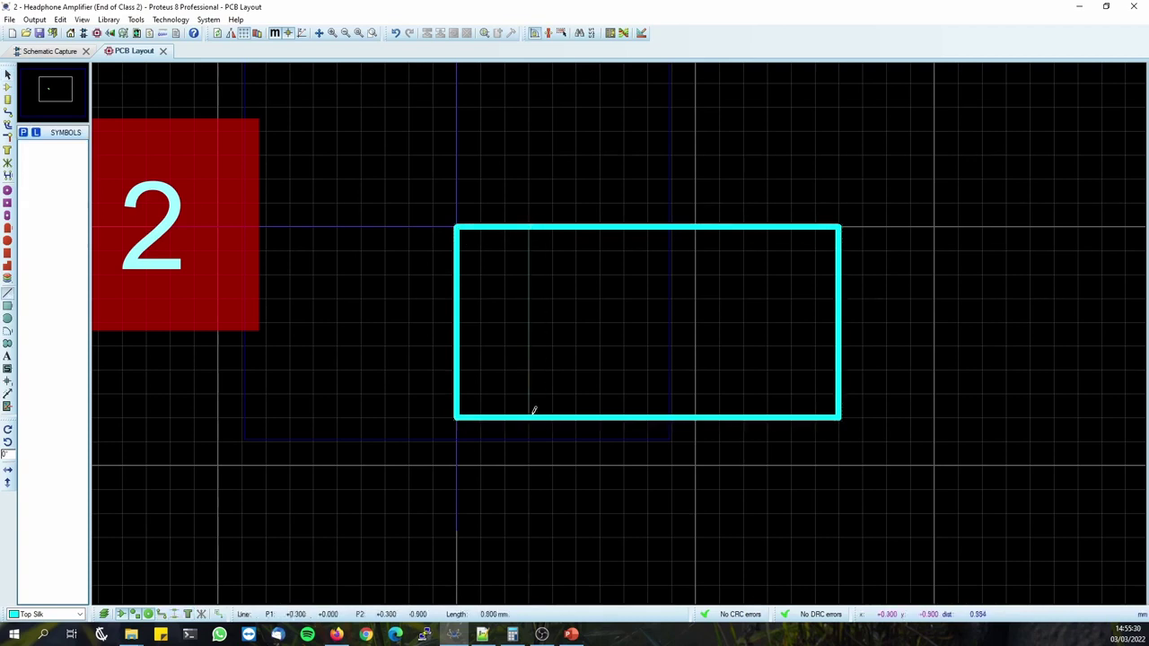
left_click(528, 418)
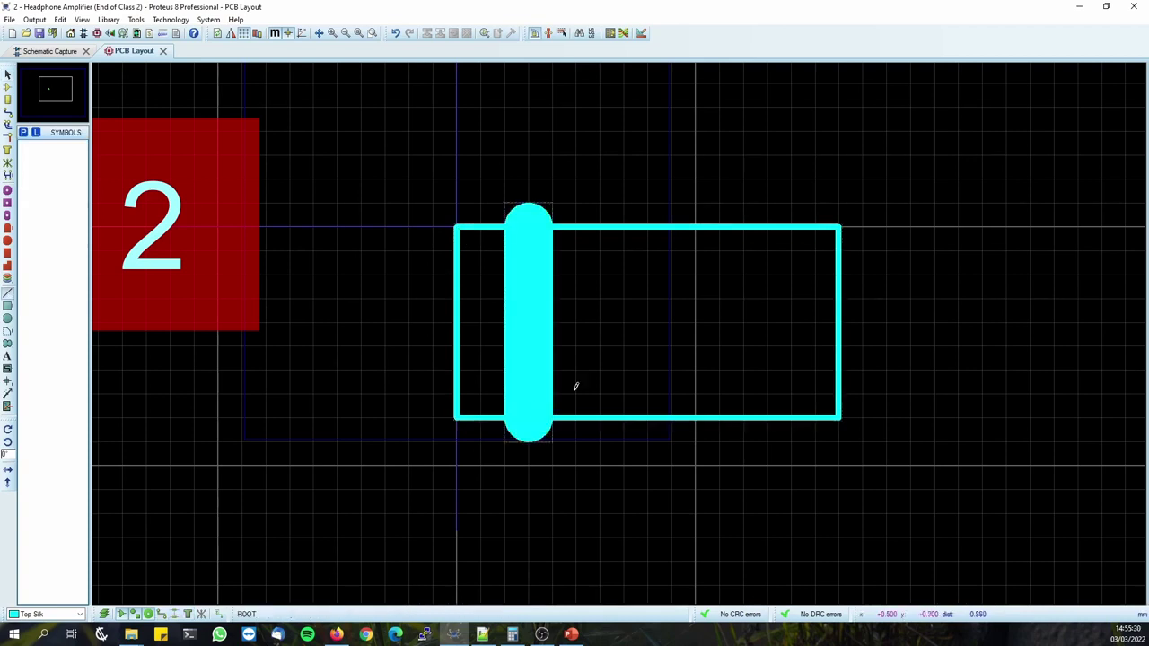
left_click(772, 226)
left_click(768, 417)
Turn off the global style for the vertical line near the rectangle's right end and set its width to 1th.
right_click(772, 294)
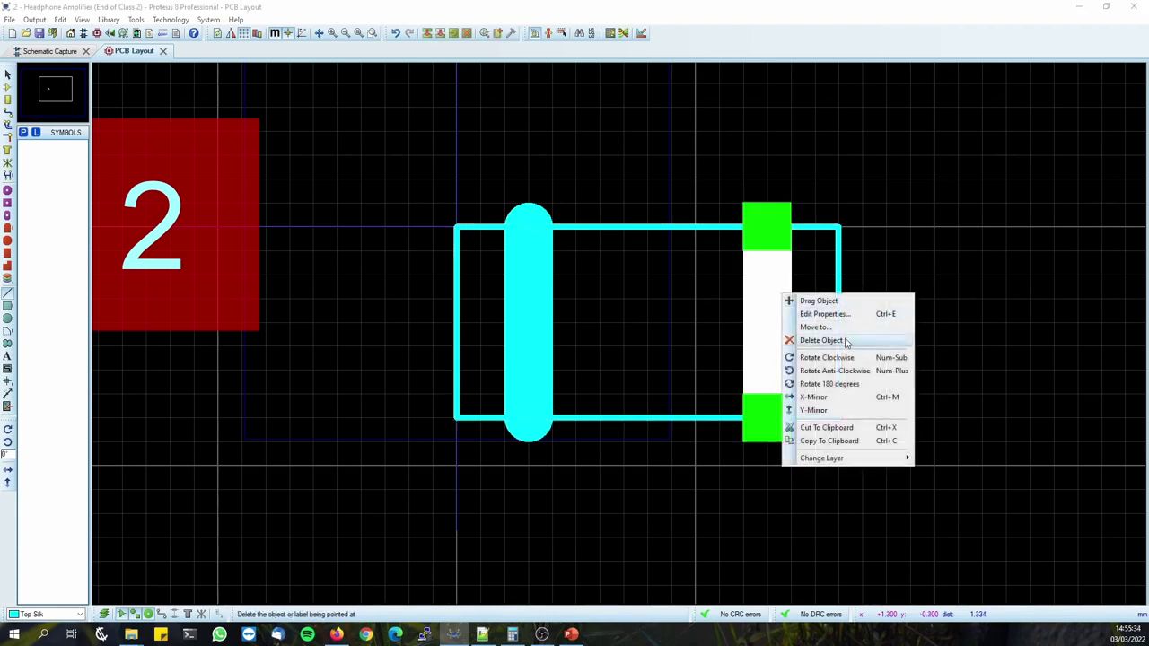
left_click(808, 312)
left_click(518, 273)
left_click(589, 292)
double_click(540, 291)
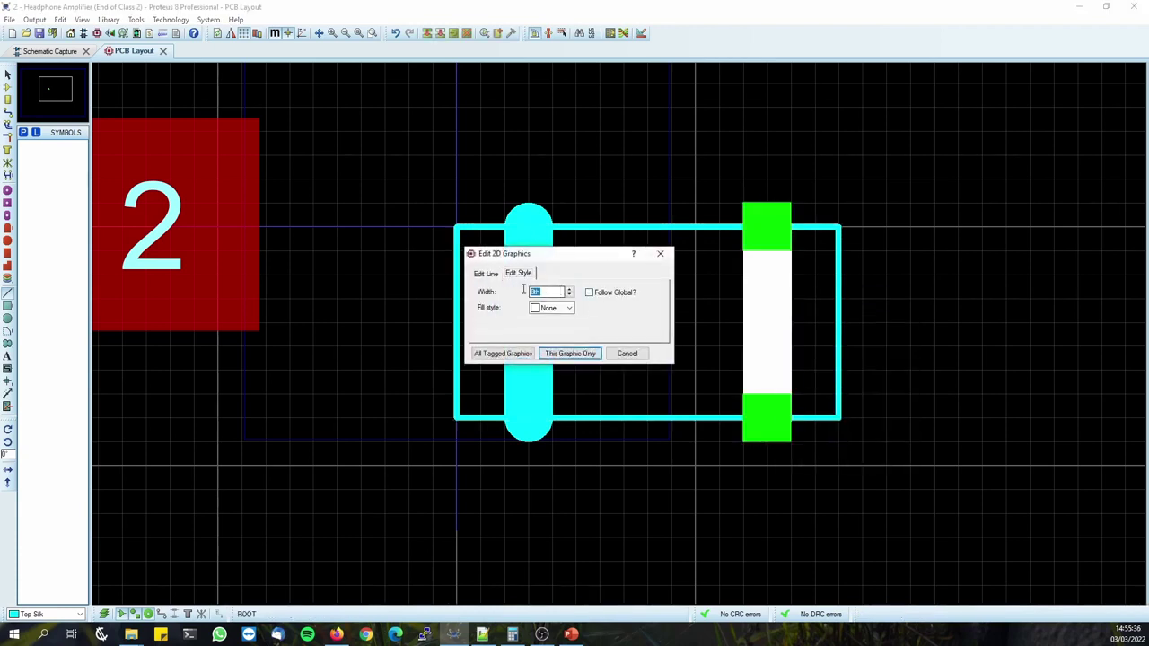
type("1")
left_click(591, 351)
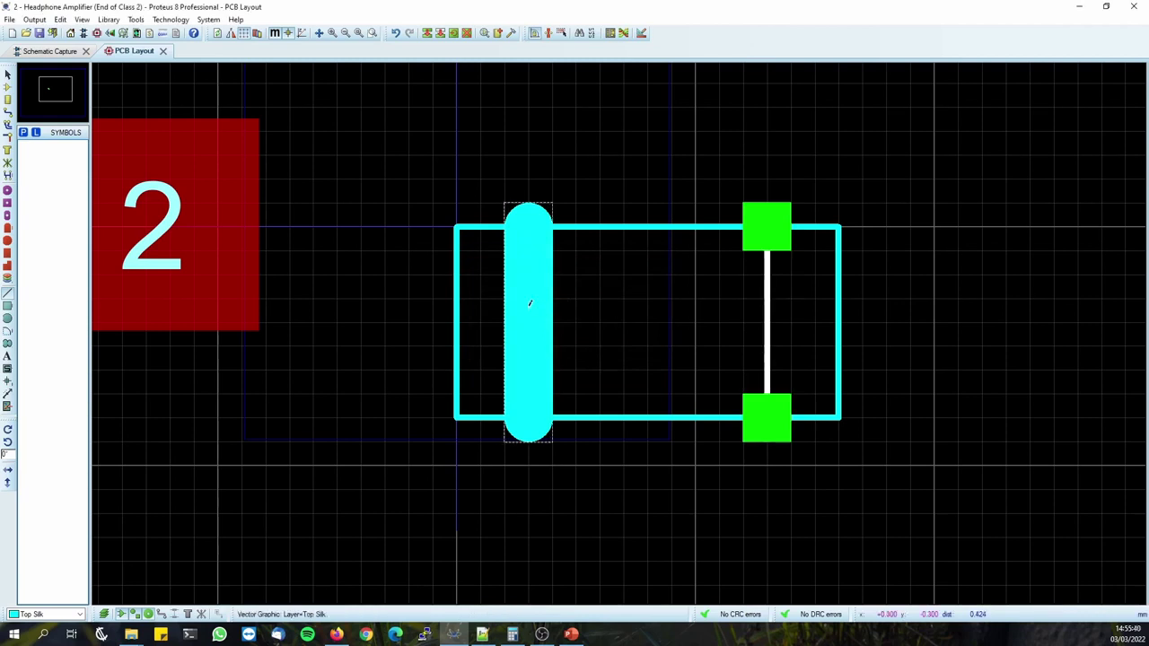
Turn off the global style for the vertical line near the rectangle's left end and set its width to 1th.
key("Escape")
double_click(537, 295)
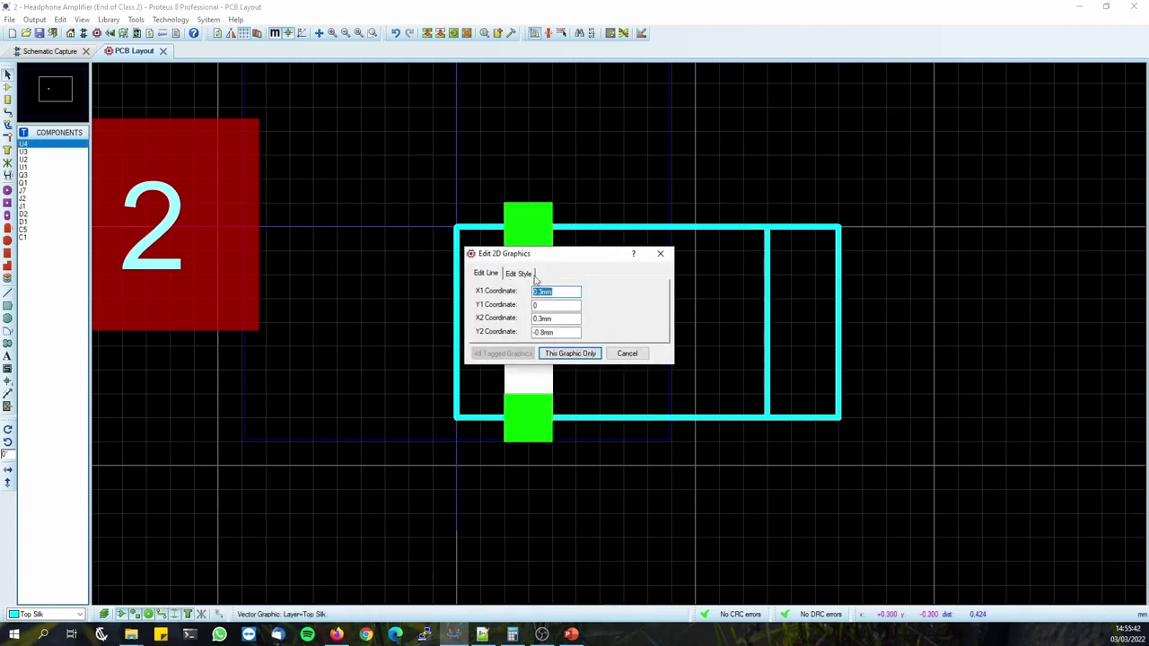
left_click(519, 274)
left_click(589, 291)
left_click_drag(561, 294, 474, 287)
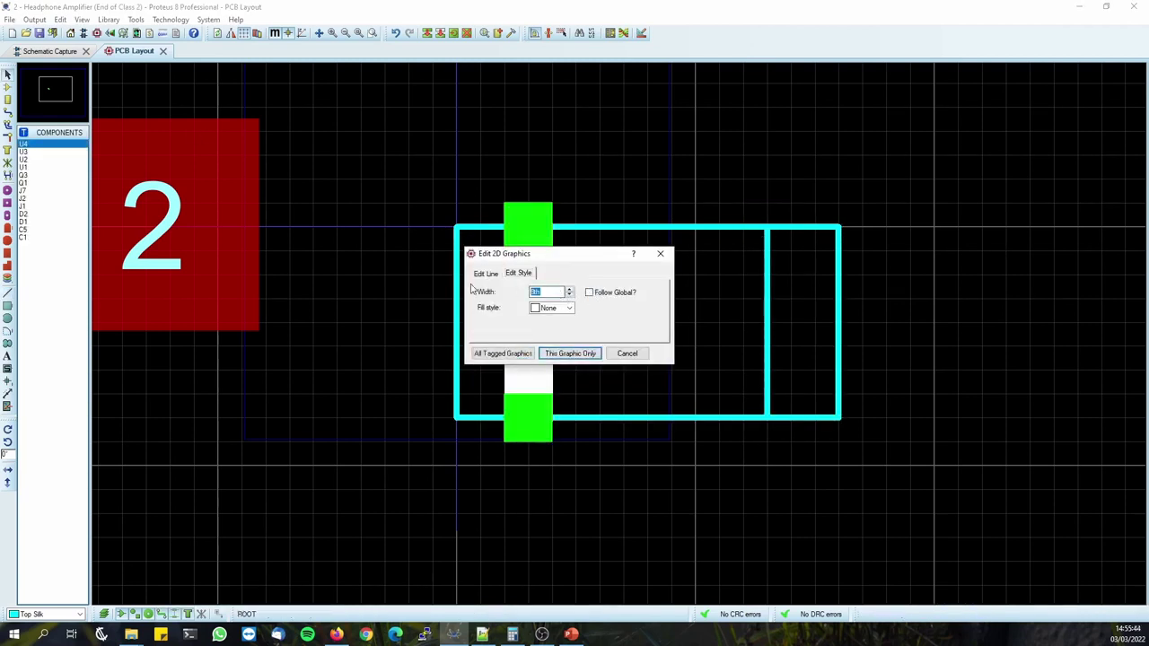
type("1thg")
key("BackSpace")
left_click(519, 353)
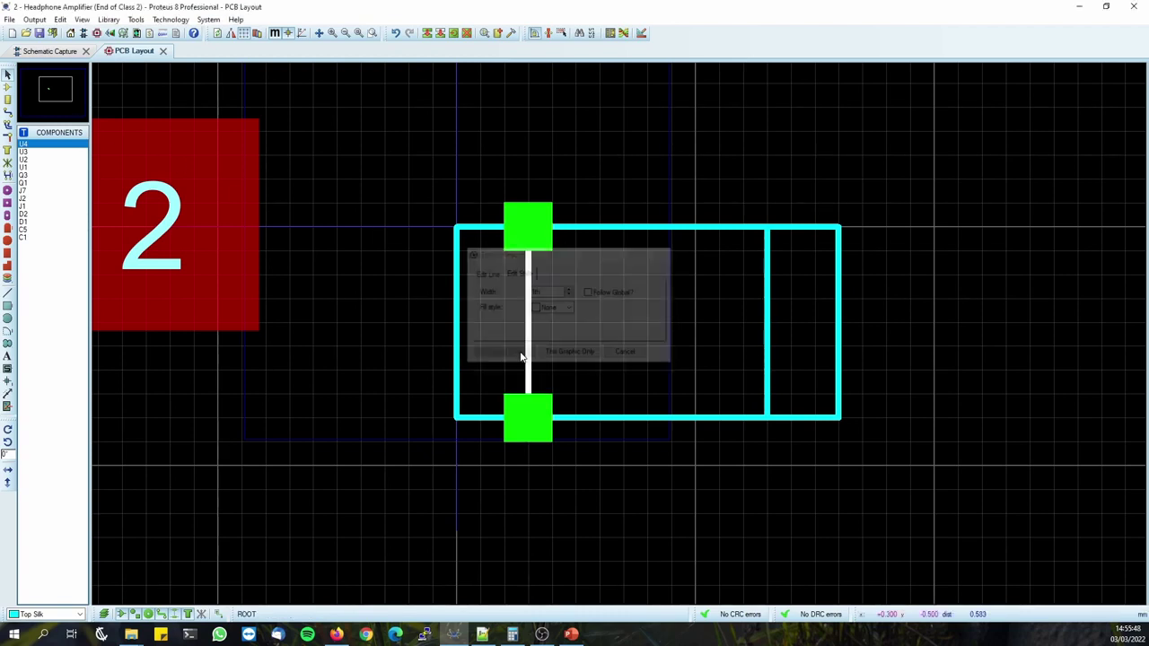
Move the rectangle together with its two terminal lines so the outline is centred over the 0603 footprint's pads.
left_click(695, 374)
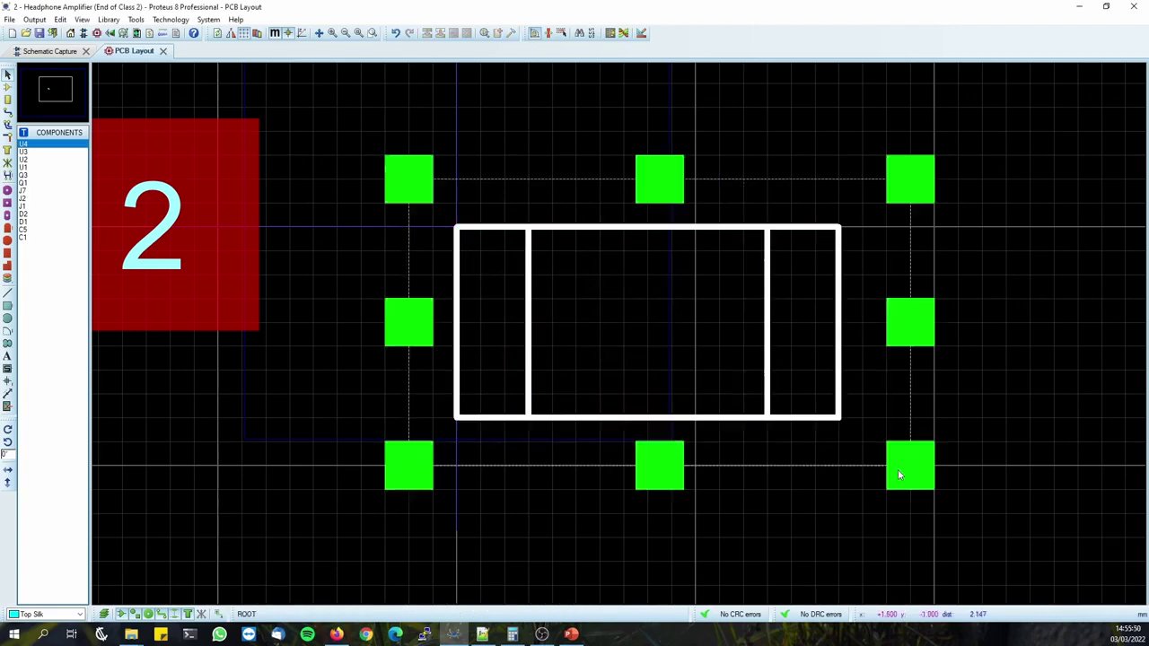
scroll(628, 327, "down", 2)
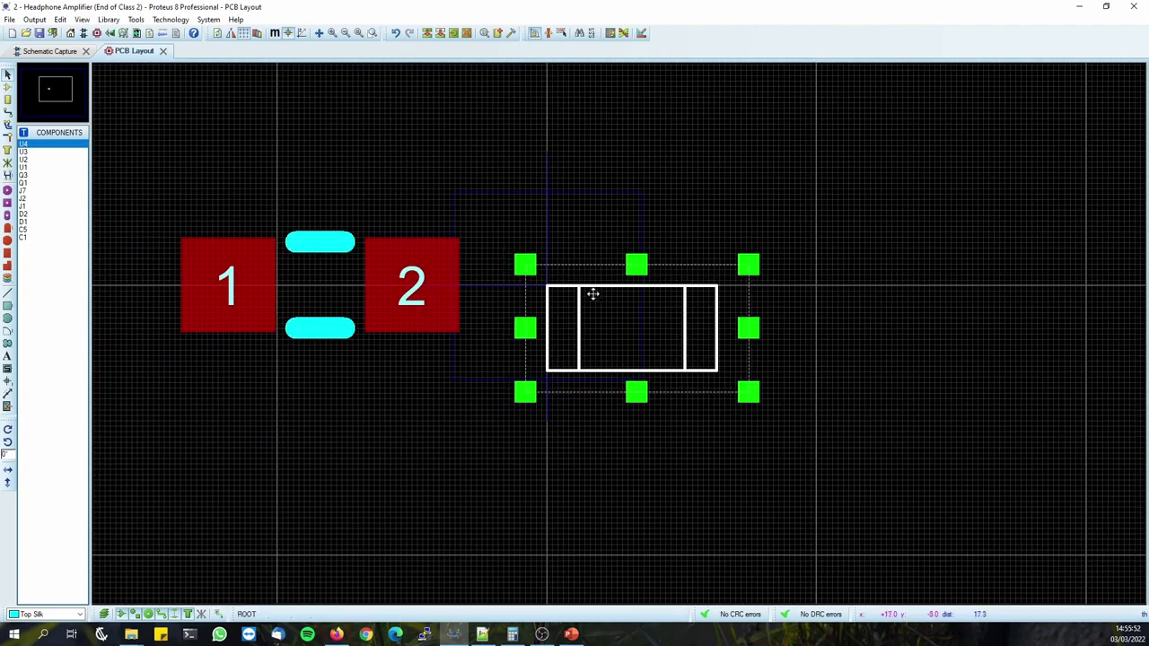
left_click_drag(594, 291, 282, 245)
left_click(418, 178)
scroll(303, 285, "up", 2)
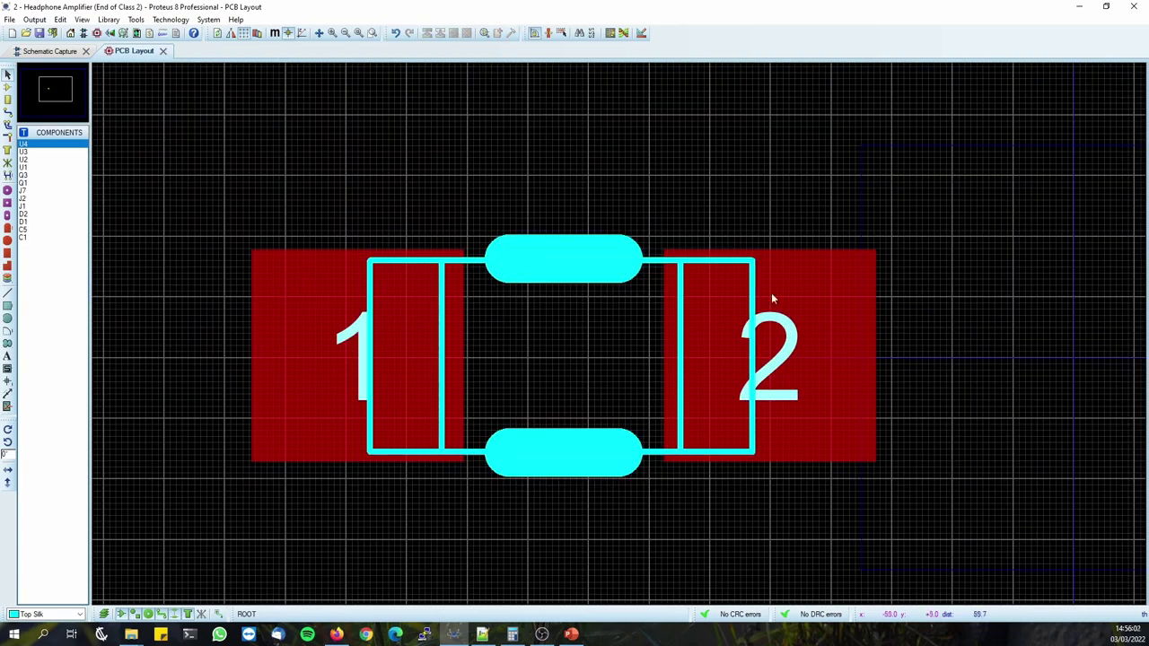
Undo the outline's move onto the pads and delete the silkscreen rectangle with its two terminal lines.
scroll(771, 292, "down", 2)
key("ctrl+z")
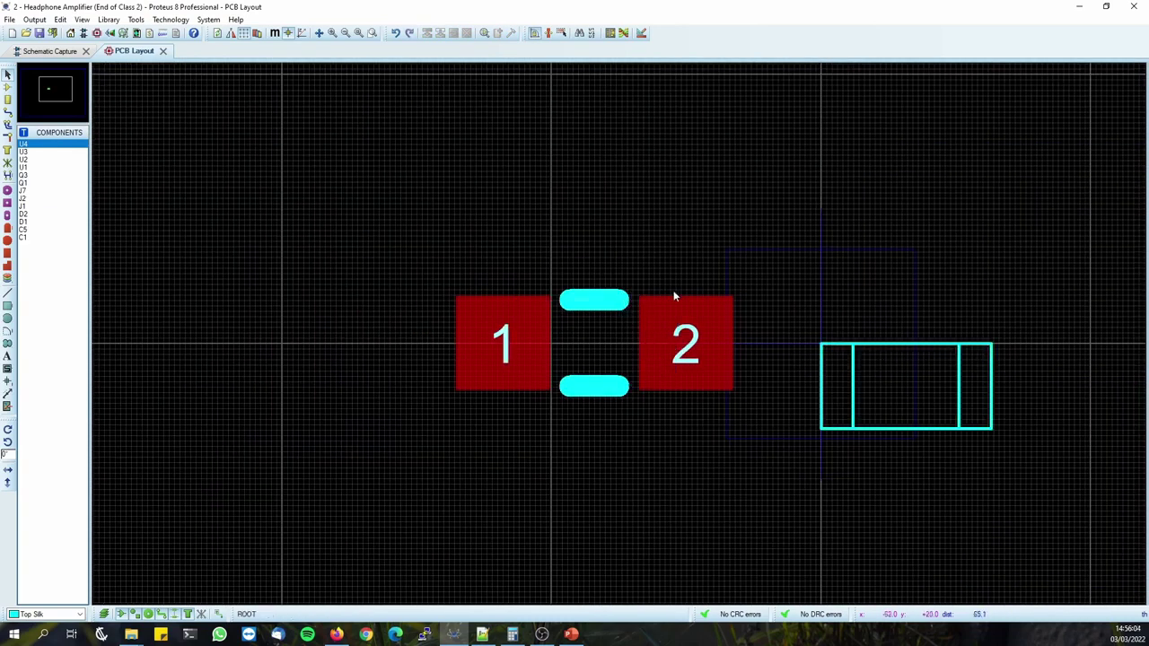
left_click_drag(795, 310, 1047, 488)
key("Delete")
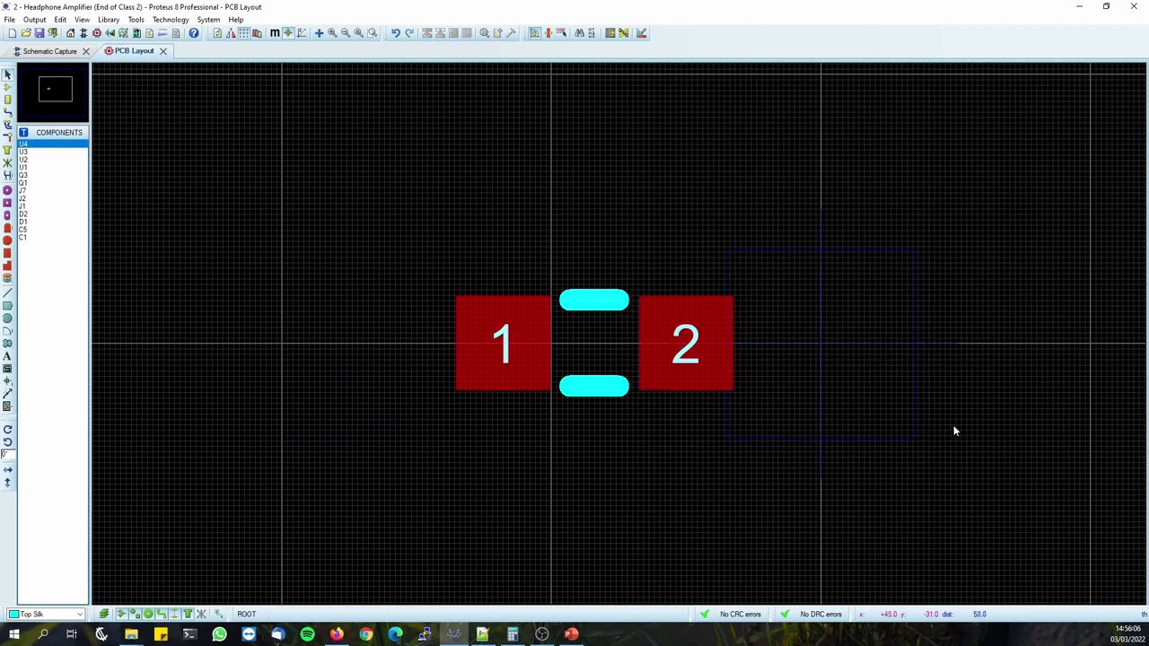
Switch the layout to a coarser snap grid and metric units, and check the HSMx-C190 package dimensions in the Firefox datasheet.
key("F3")
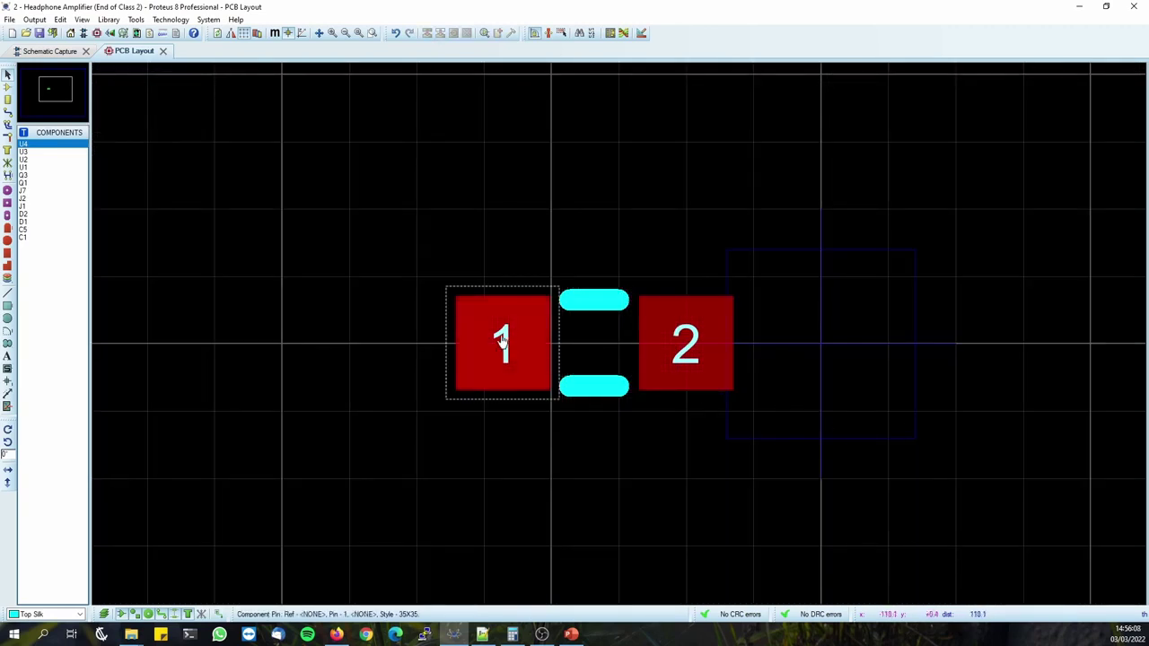
key("m")
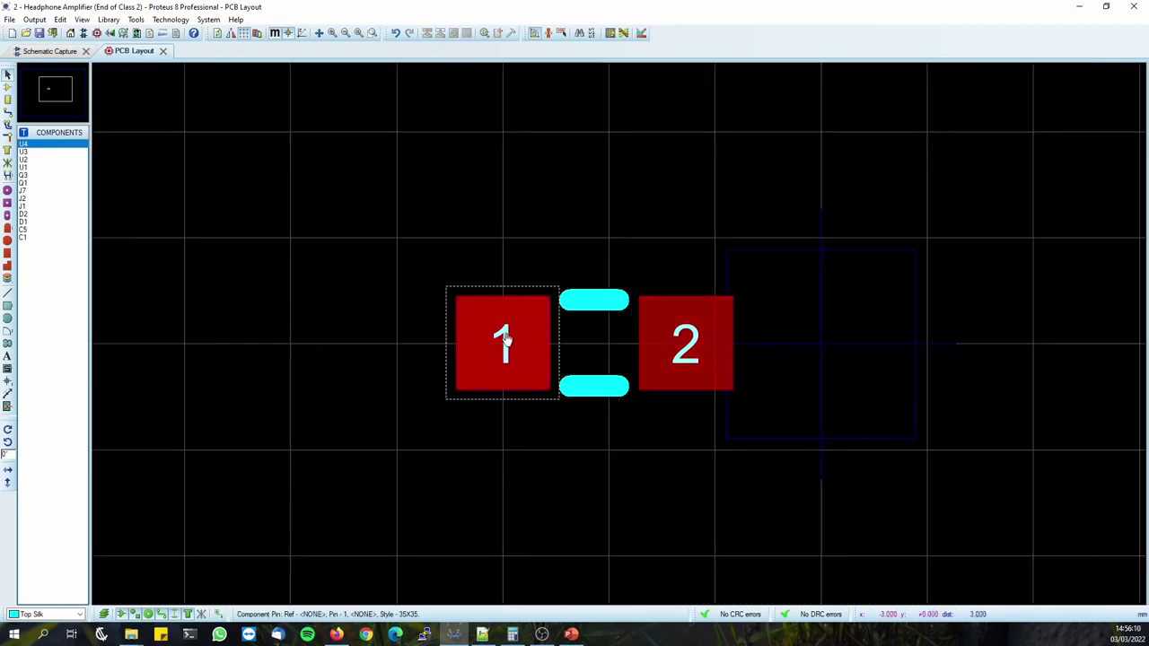
left_click(337, 634)
scroll(549, 177, "up", 2)
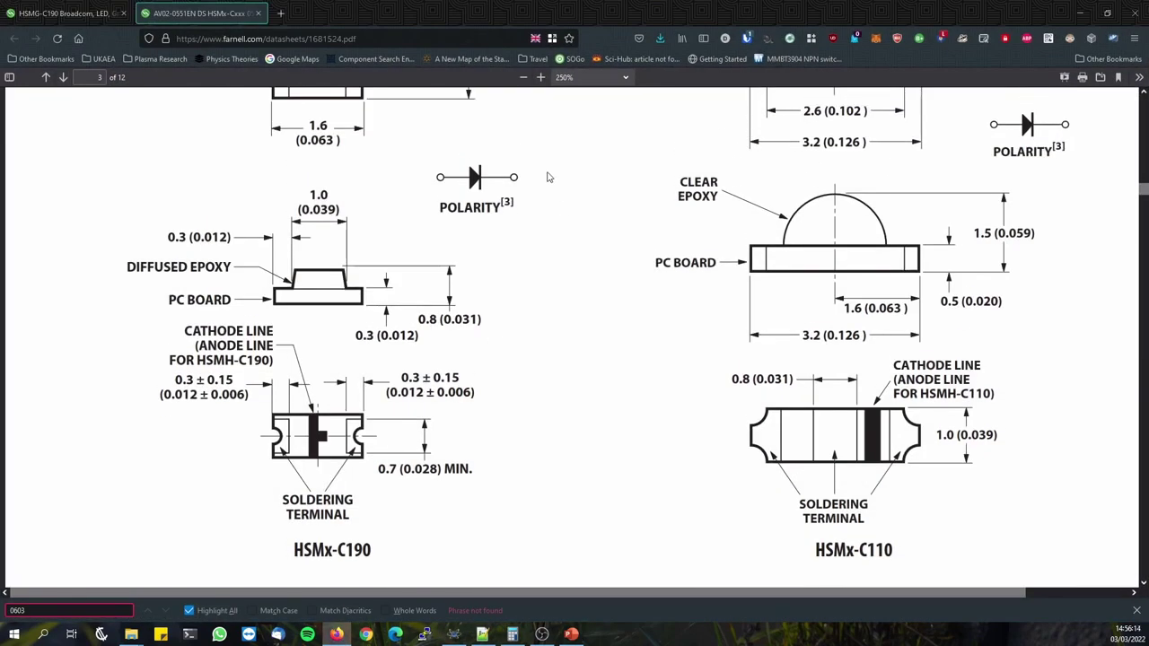
scroll(539, 319, "up", 1)
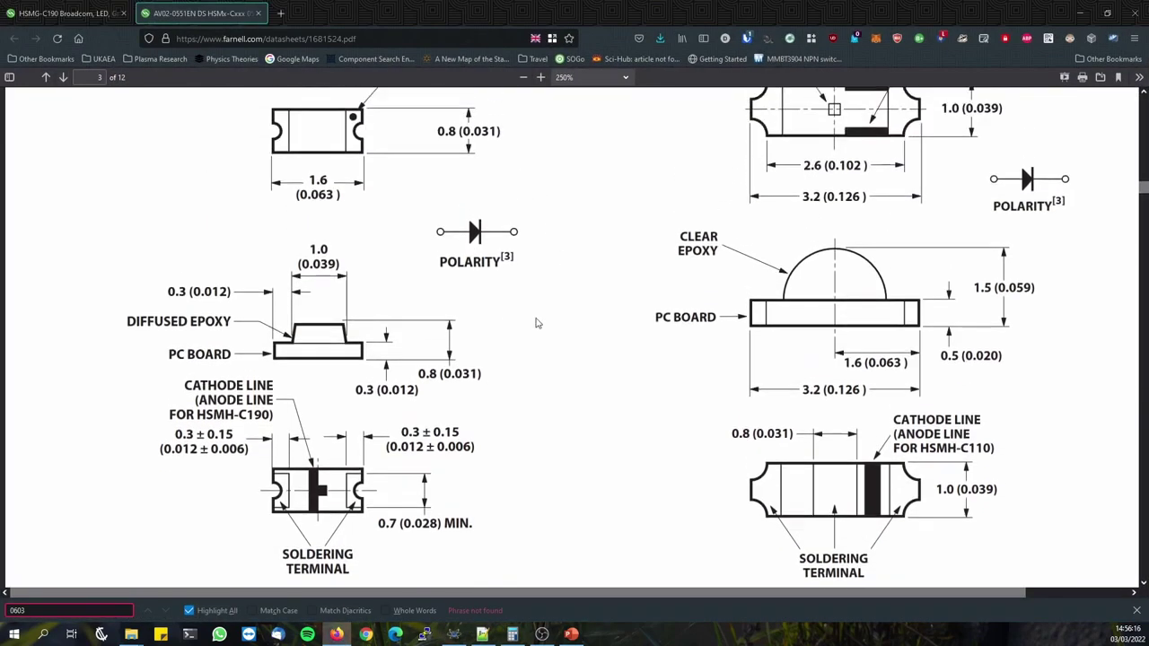
Examine the cathode and anode mark labels on the HSMH-C190 package drawing in the datasheet.
scroll(539, 320, "up", 2)
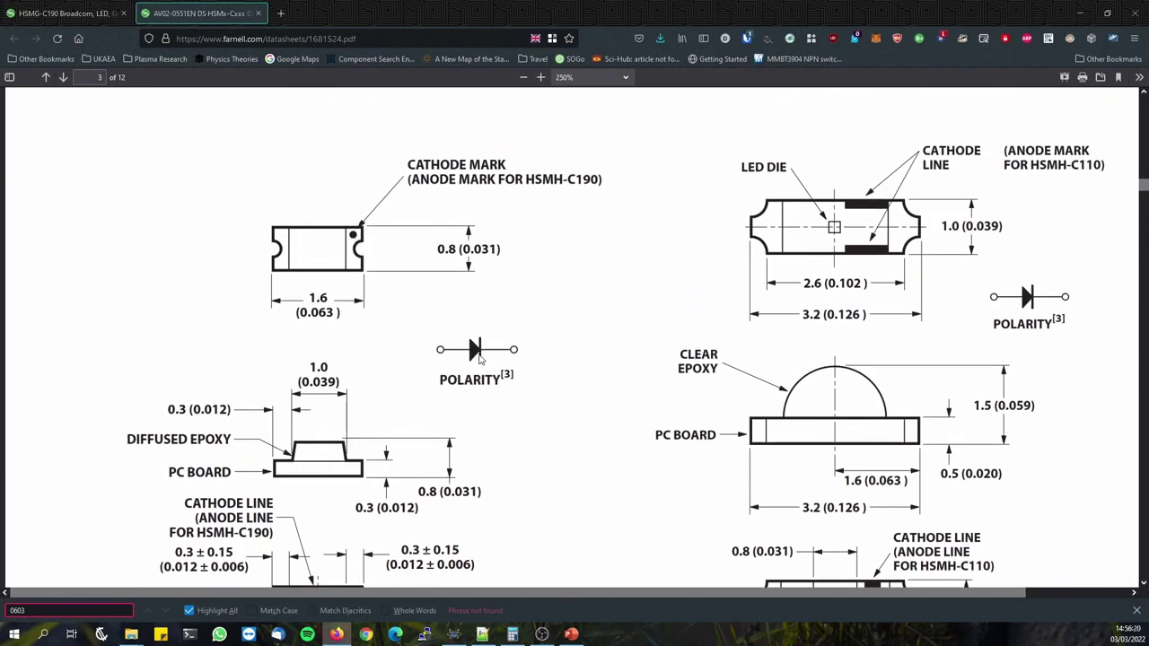
left_click_drag(416, 165, 482, 166)
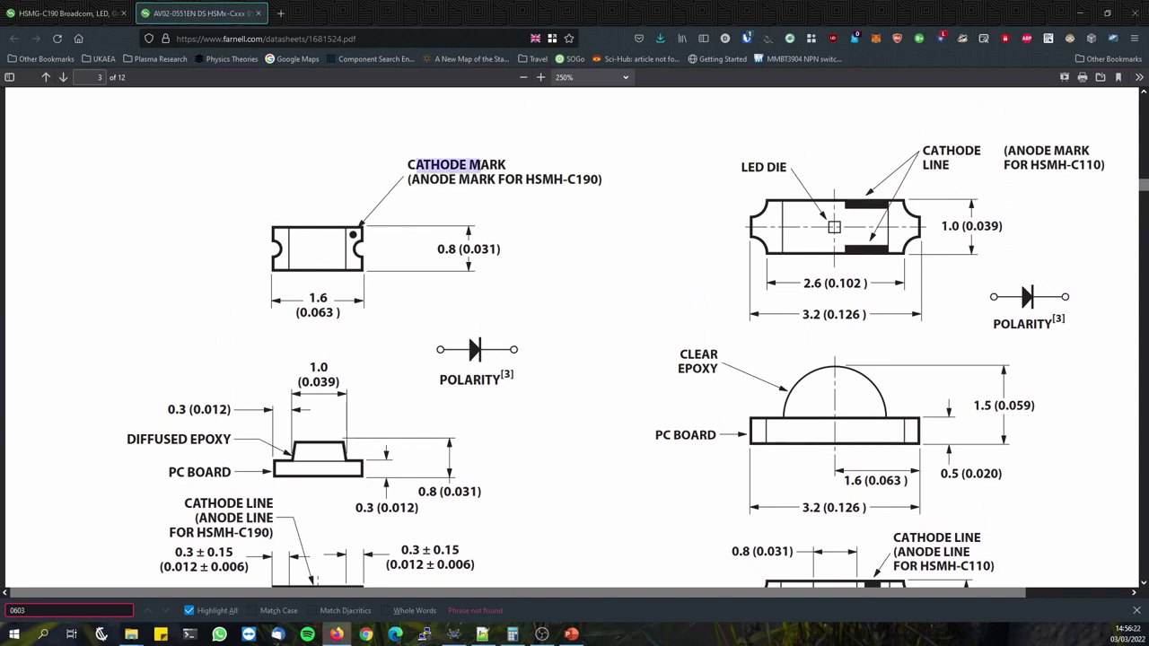
left_click(483, 166)
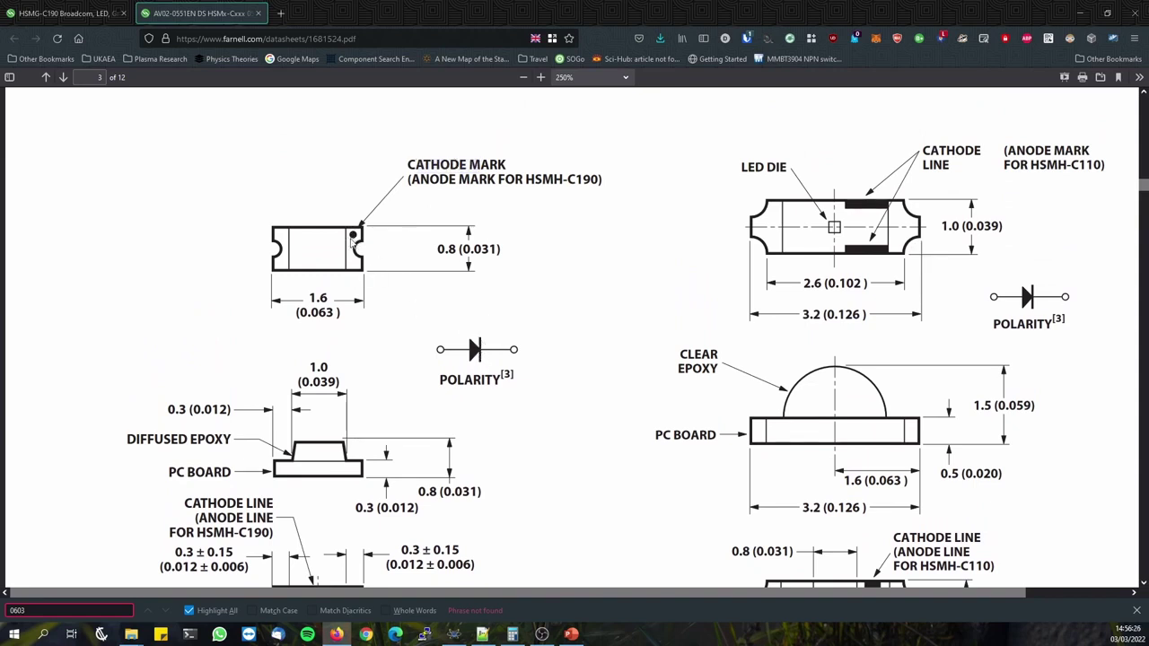
Switch to Proteus and decompose the 0603 package into separate pads and silk graphics, undoing a trial move.
key("alt+Tab")
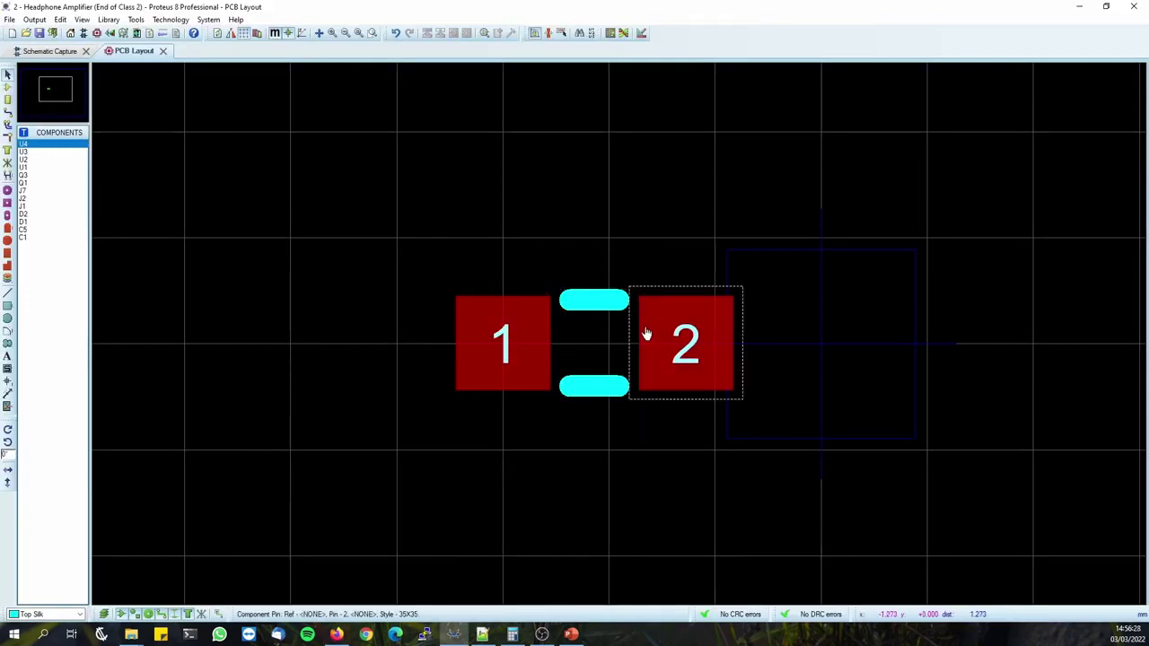
right_click(696, 351)
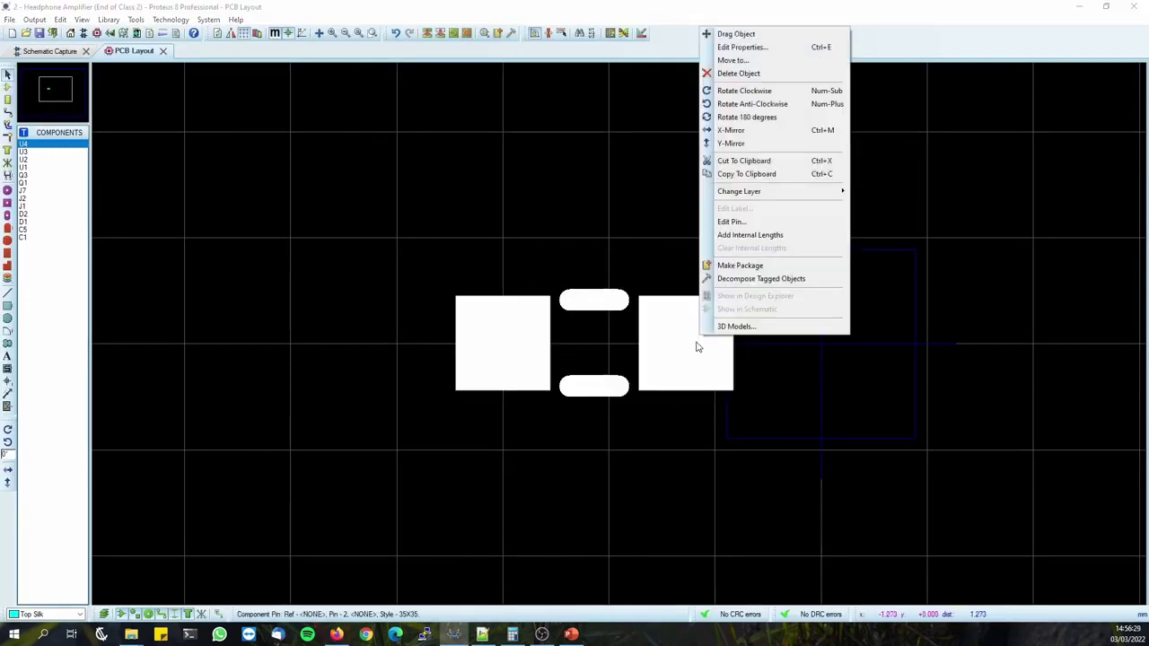
left_click(745, 278)
left_click_drag(660, 339, 798, 236)
key("ctrl+z")
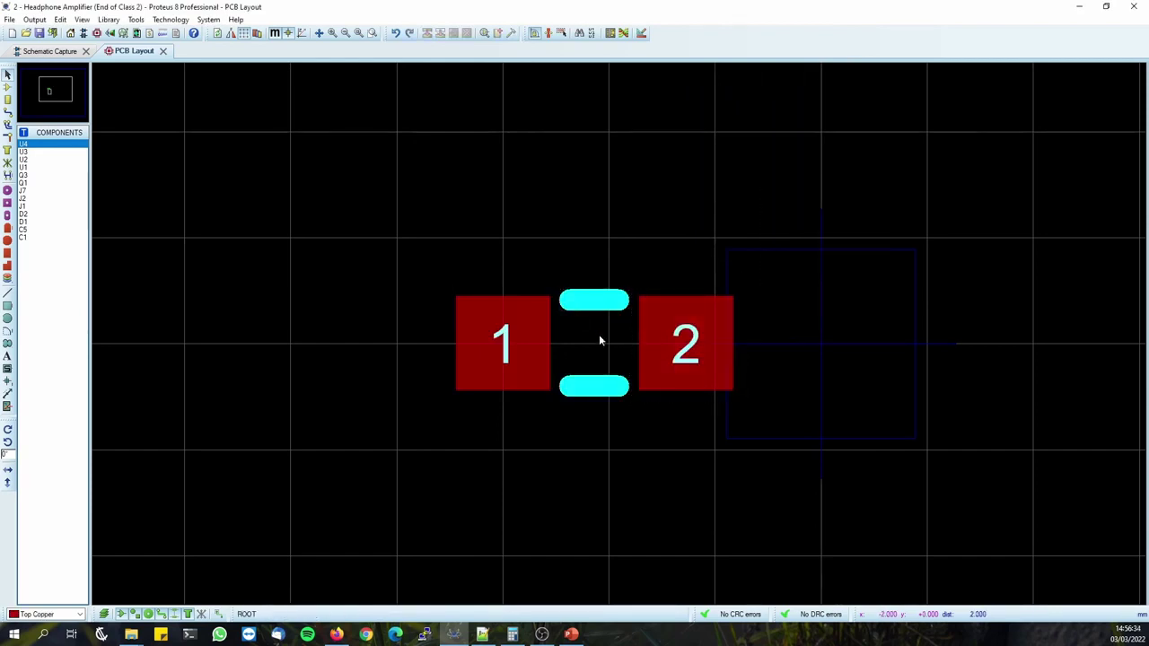
Change the layout units from millimetres to thou and use the finest snap grid.
key("F2")
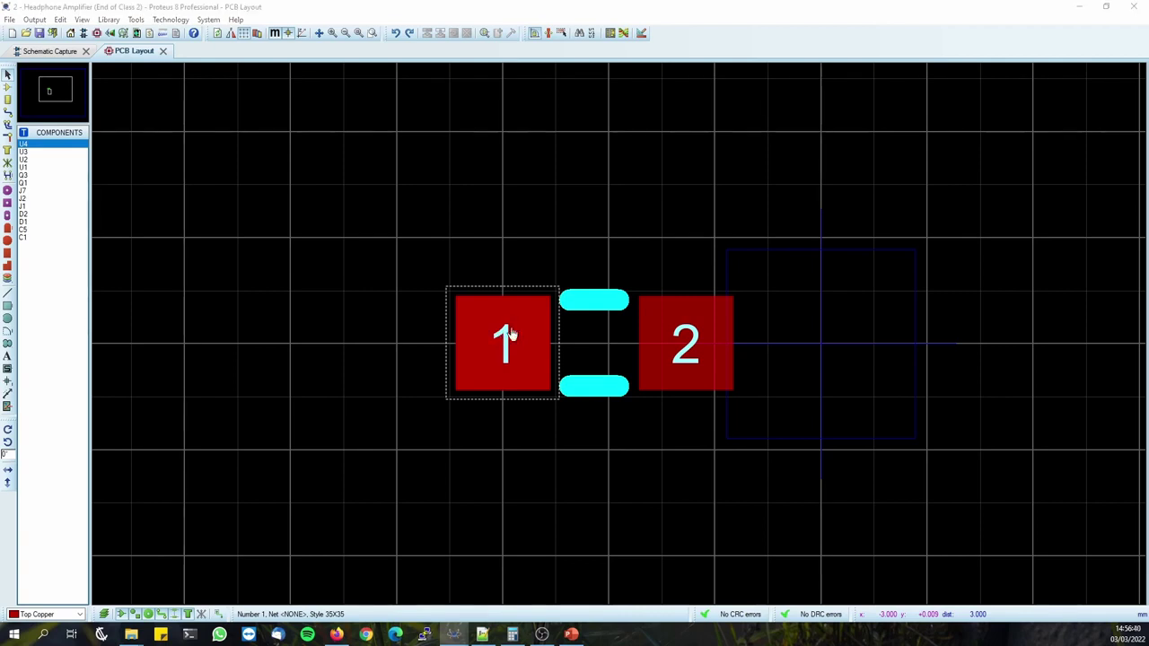
left_click(300, 5)
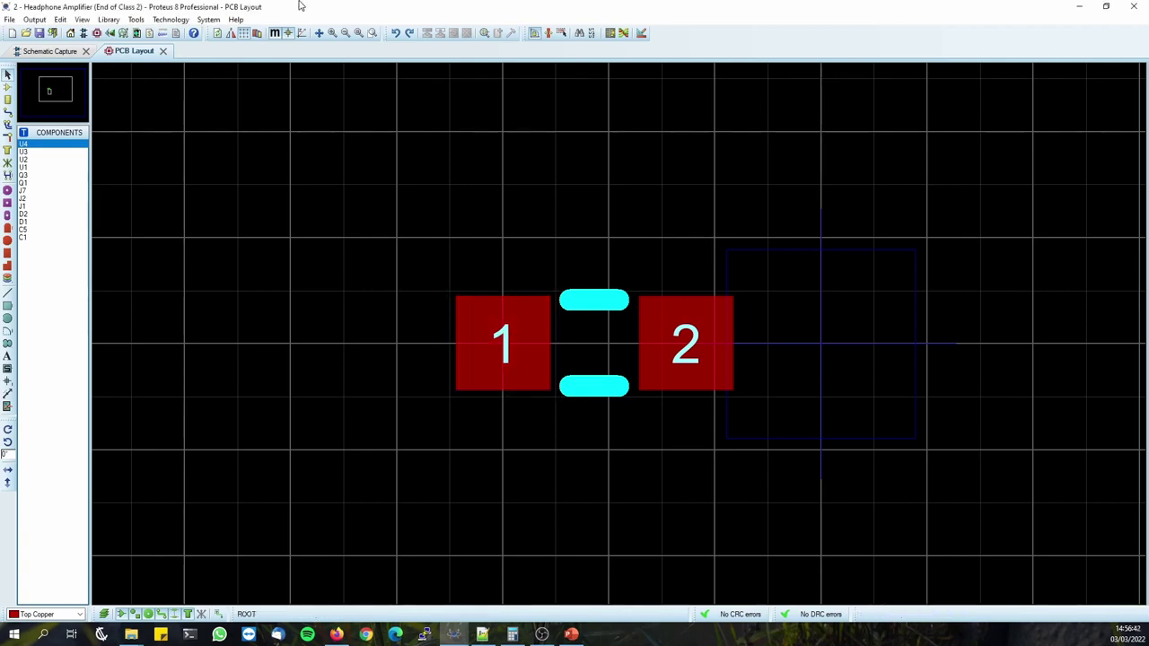
key("ctrl+F1")
scroll(594, 347, "up", 2)
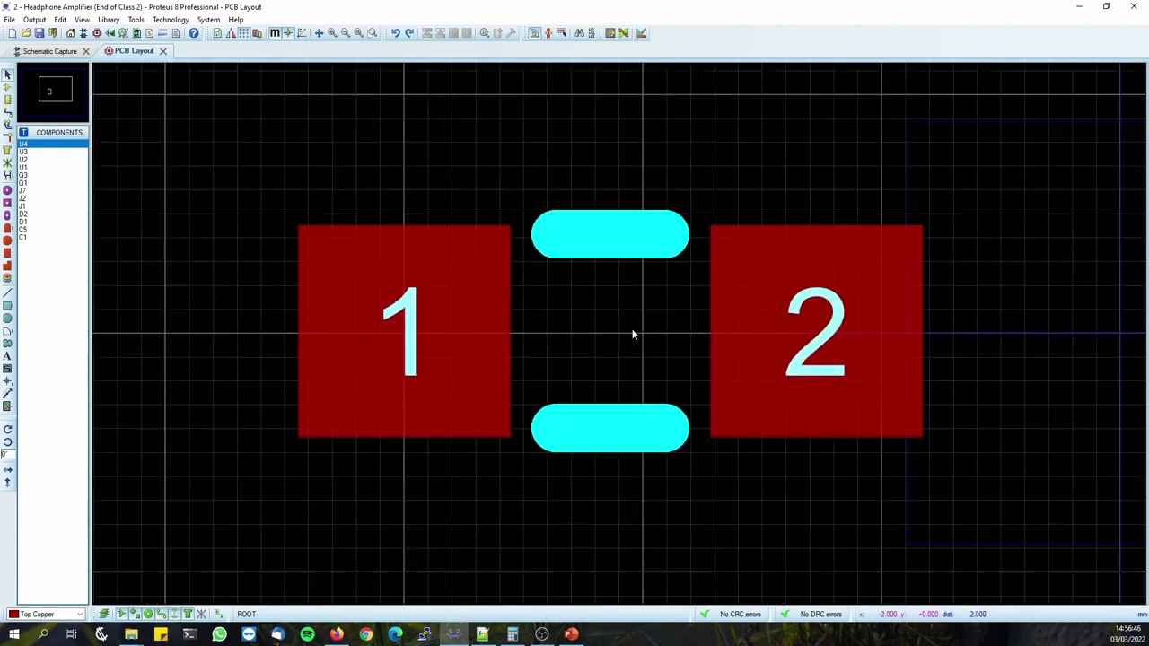
scroll(633, 334, "down", 1)
key("m")
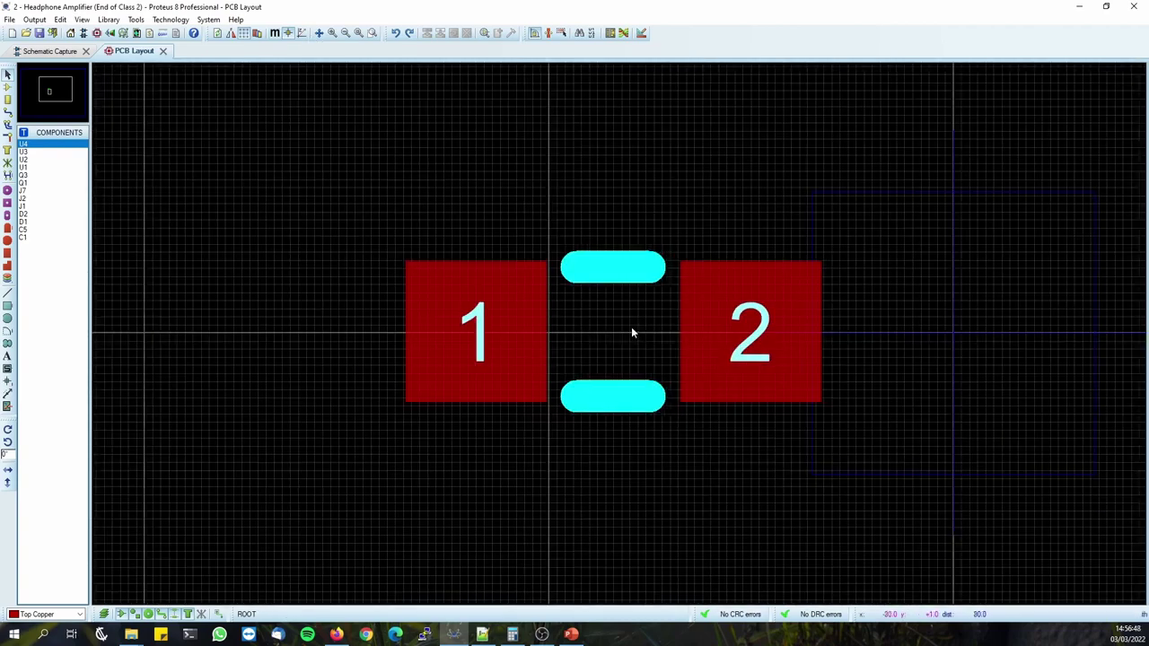
Set the coordinate origin at the centre of pad 1.
left_click(474, 332)
key("o")
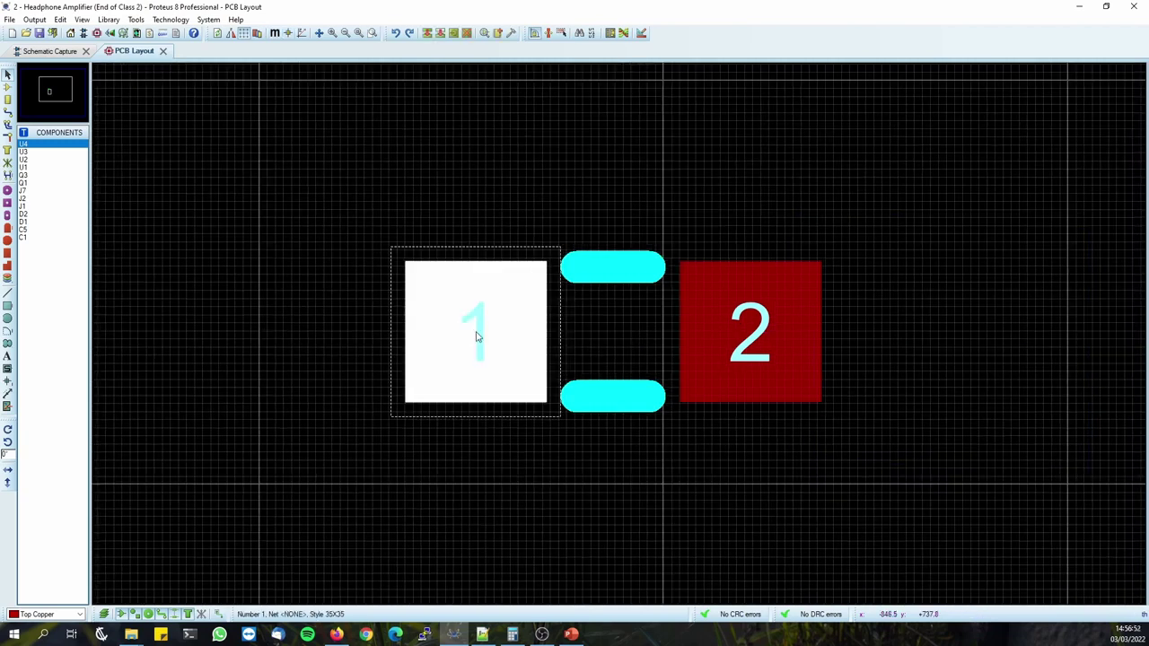
key("o")
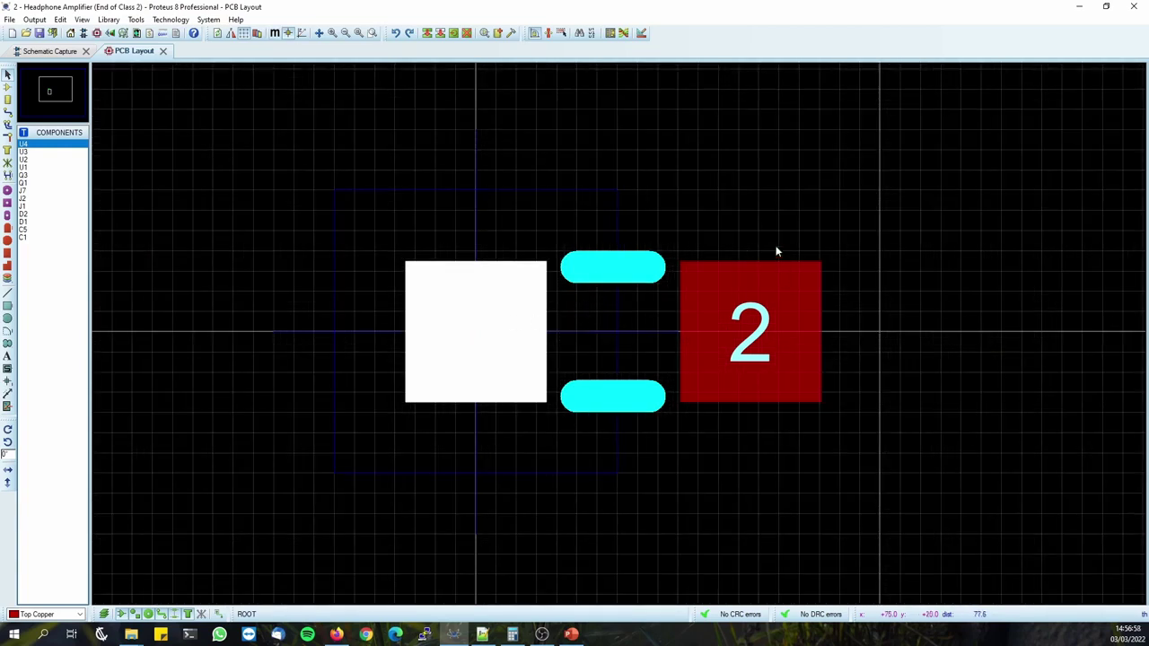
Set the coordinate origin at the end of the upper silk line nearest pad 2.
scroll(736, 245, "up", 3)
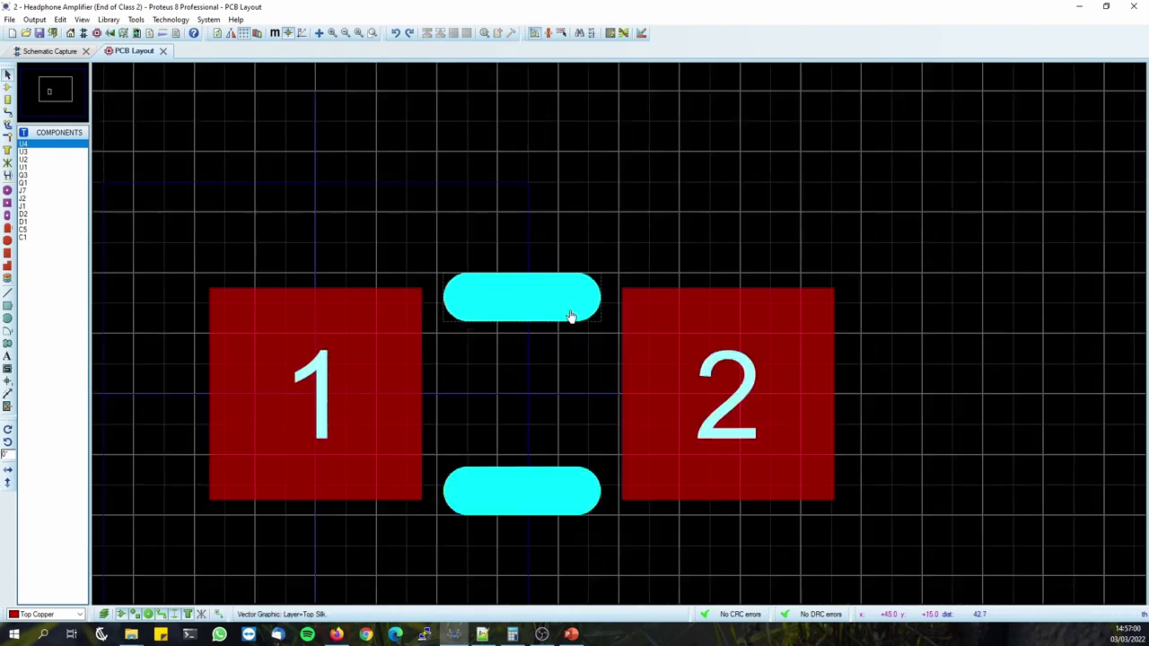
left_click(578, 298)
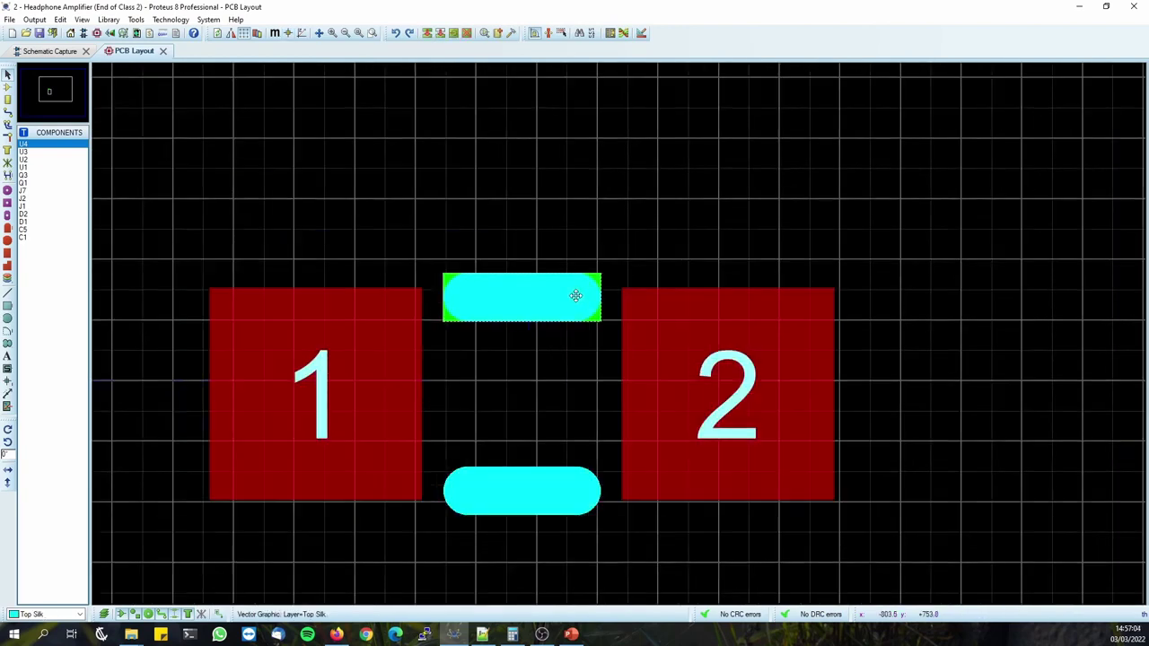
left_click(644, 240)
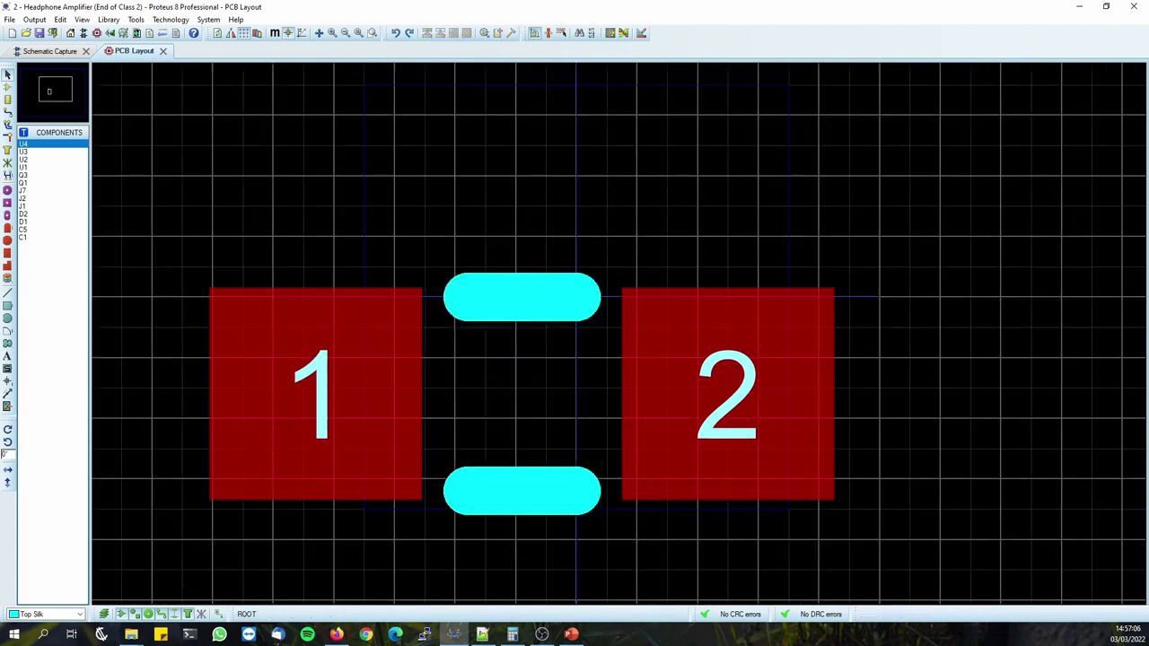
Draw a vertical Top Silk line joining the upper and lower silk lines at their ends beside pad 2.
left_click(7, 293)
left_click(576, 295)
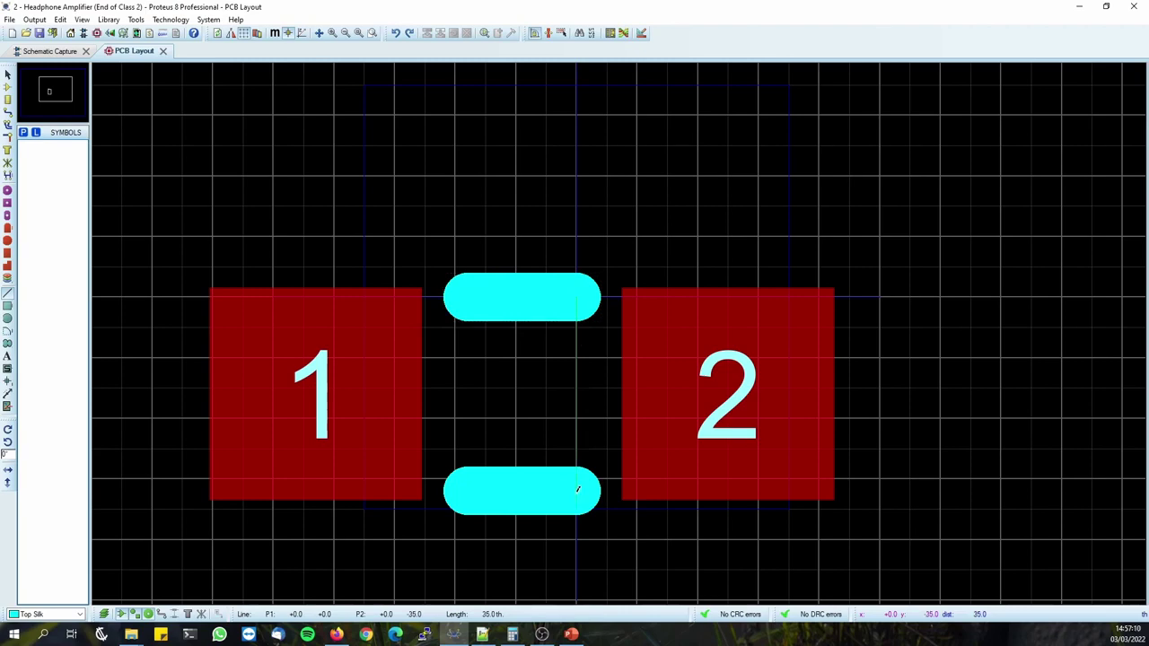
key("ctrl+F1")
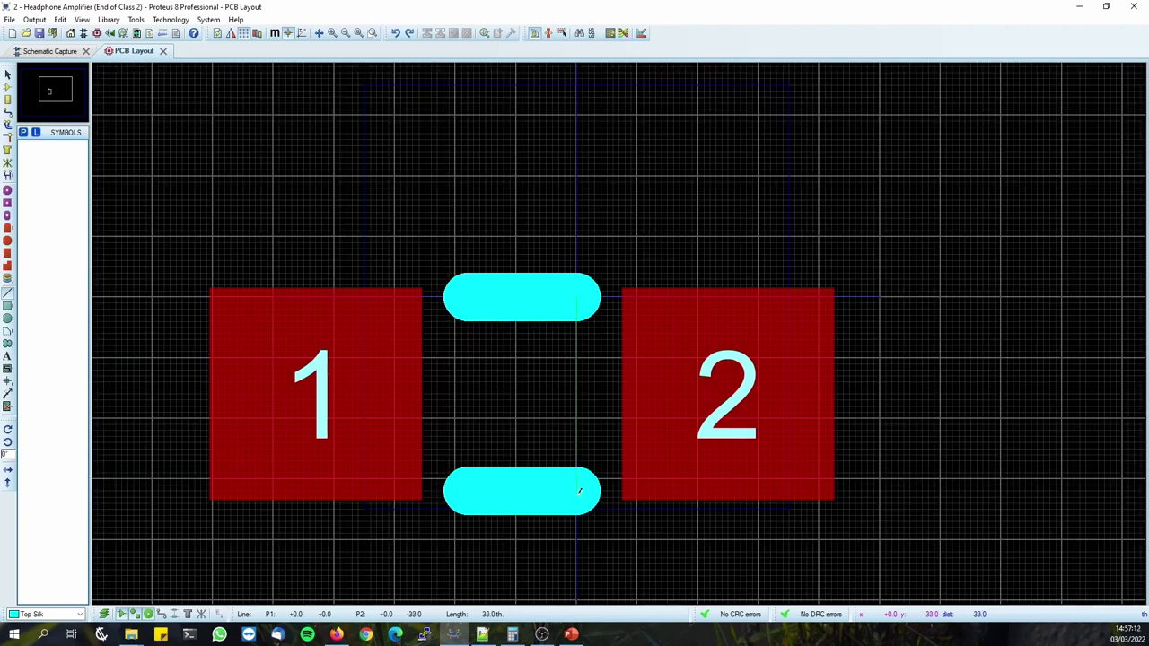
scroll(579, 491, "up", 3)
left_click(622, 302)
scroll(622, 303, "down", 4)
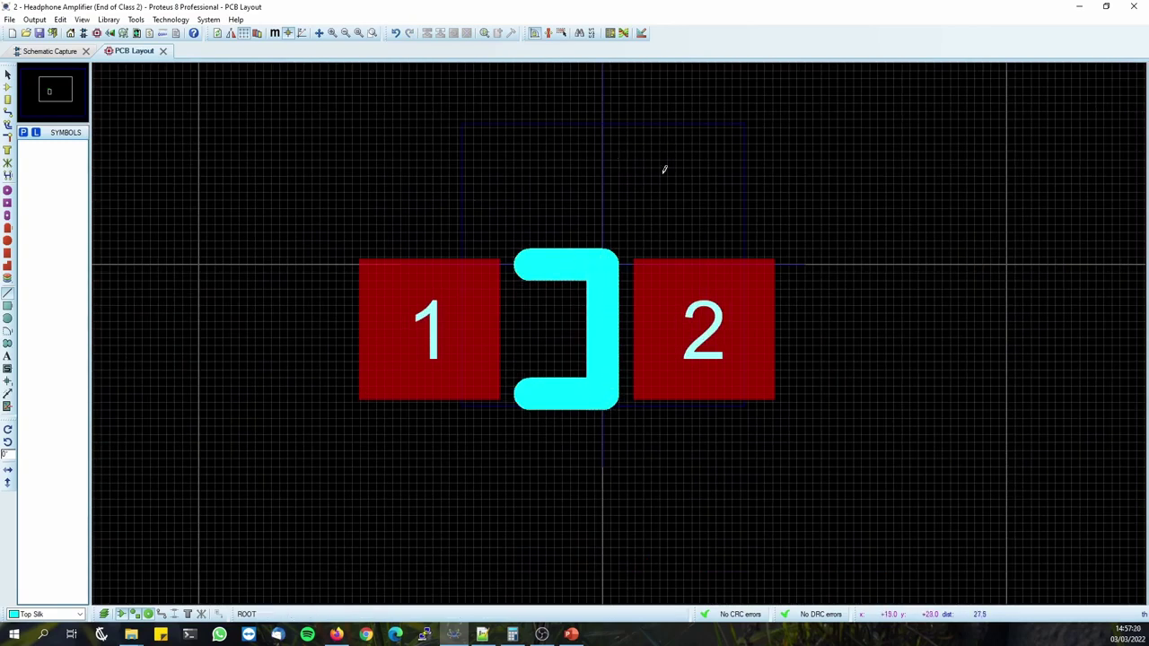
Try sketching a zigzag of three Top Silk lines above the pads, and undo them.
left_click(667, 135)
left_click(668, 239)
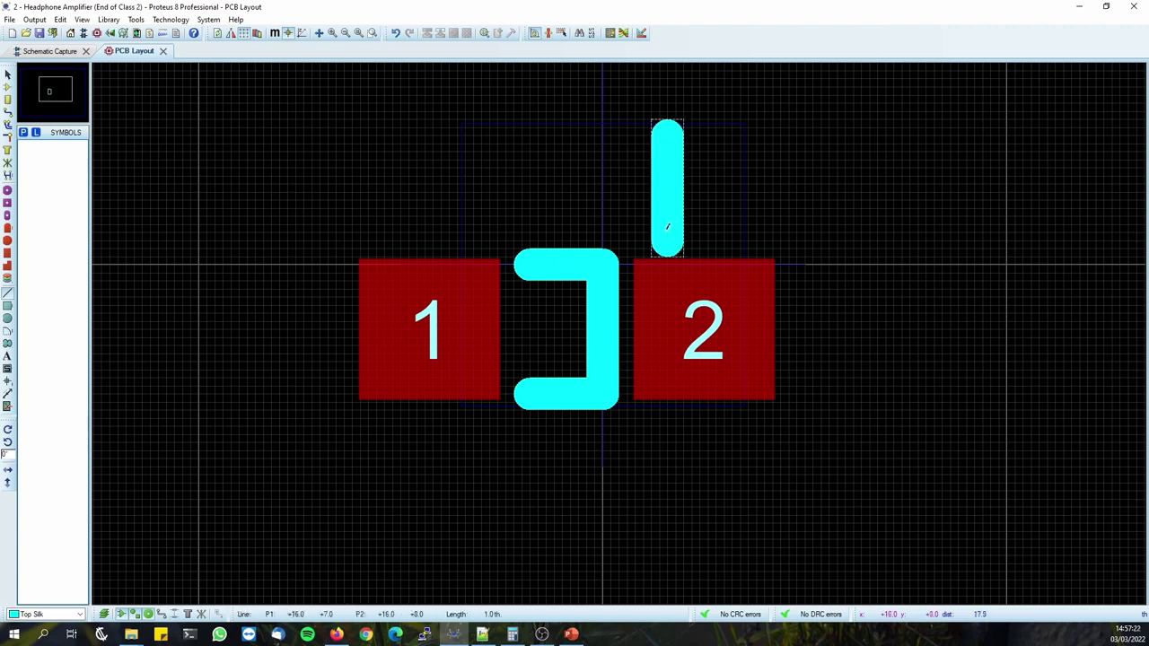
left_click(667, 190)
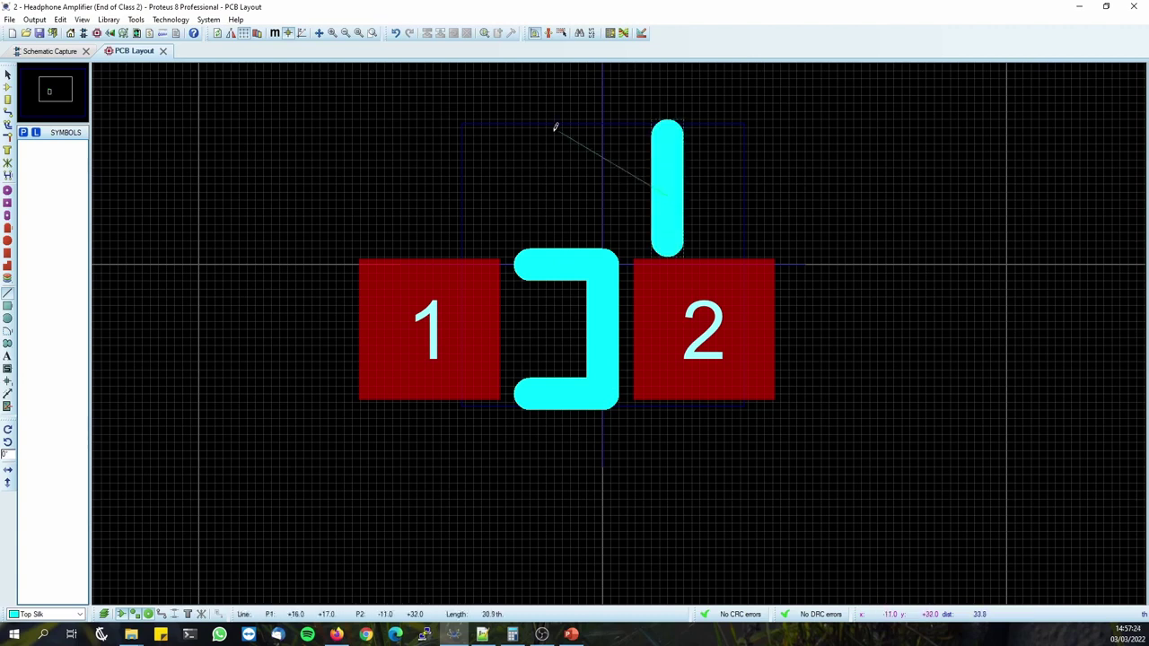
left_click(555, 127)
left_click(569, 235)
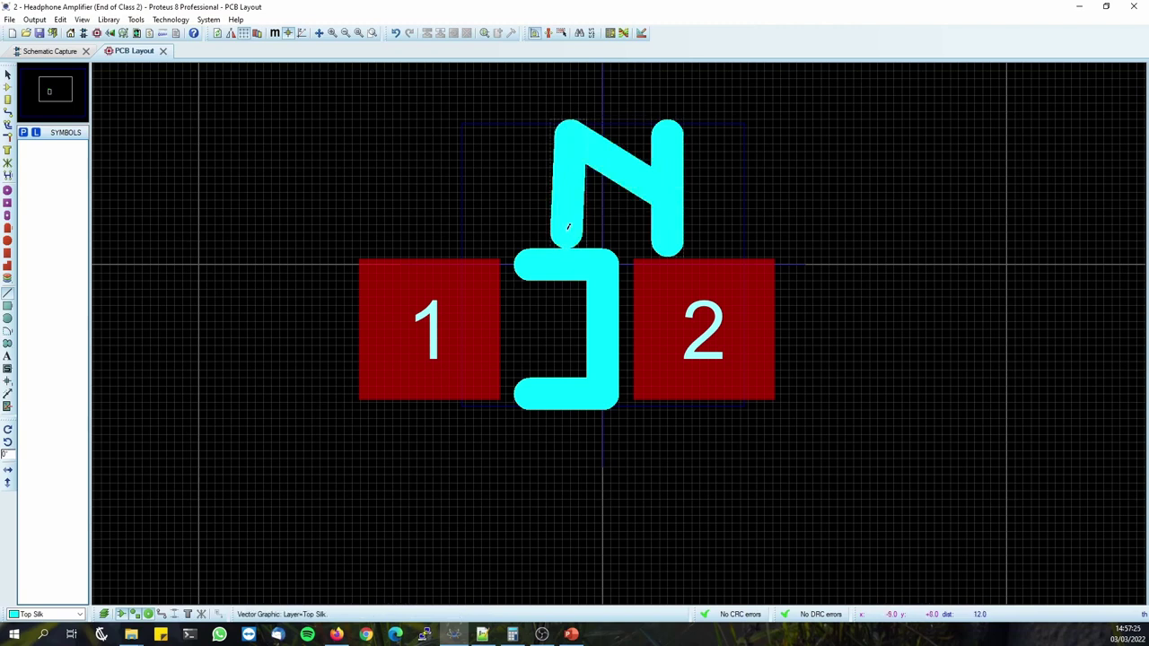
right_click(640, 206)
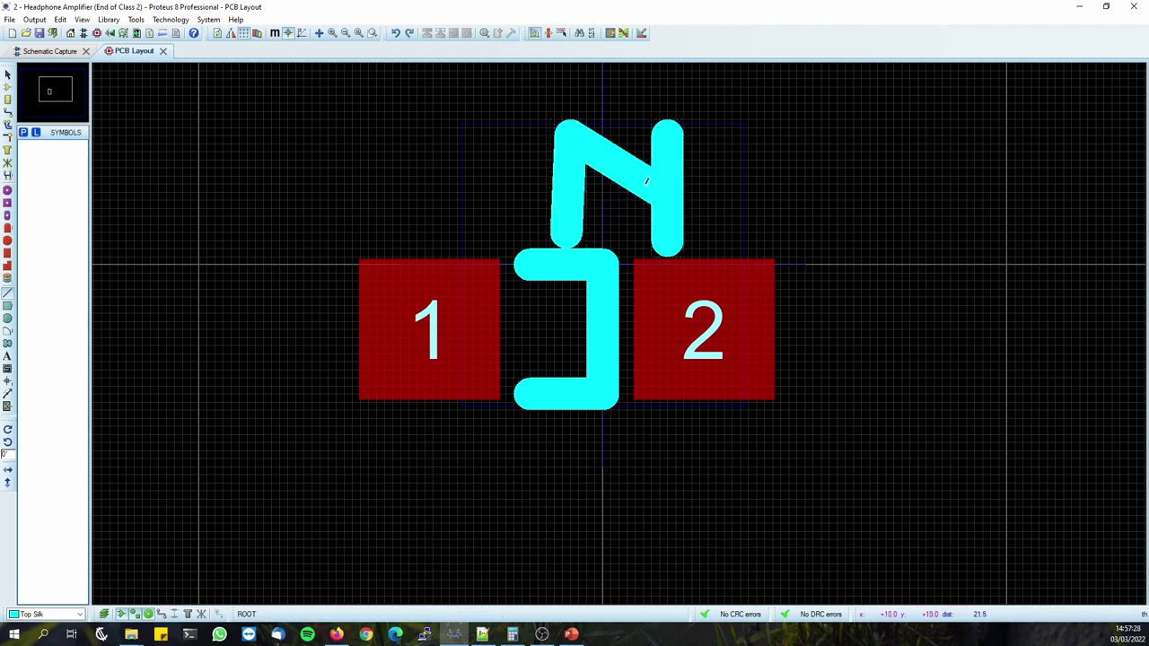
key("ctrl+z")
key("ctrl+z")
key("ctrl+z")
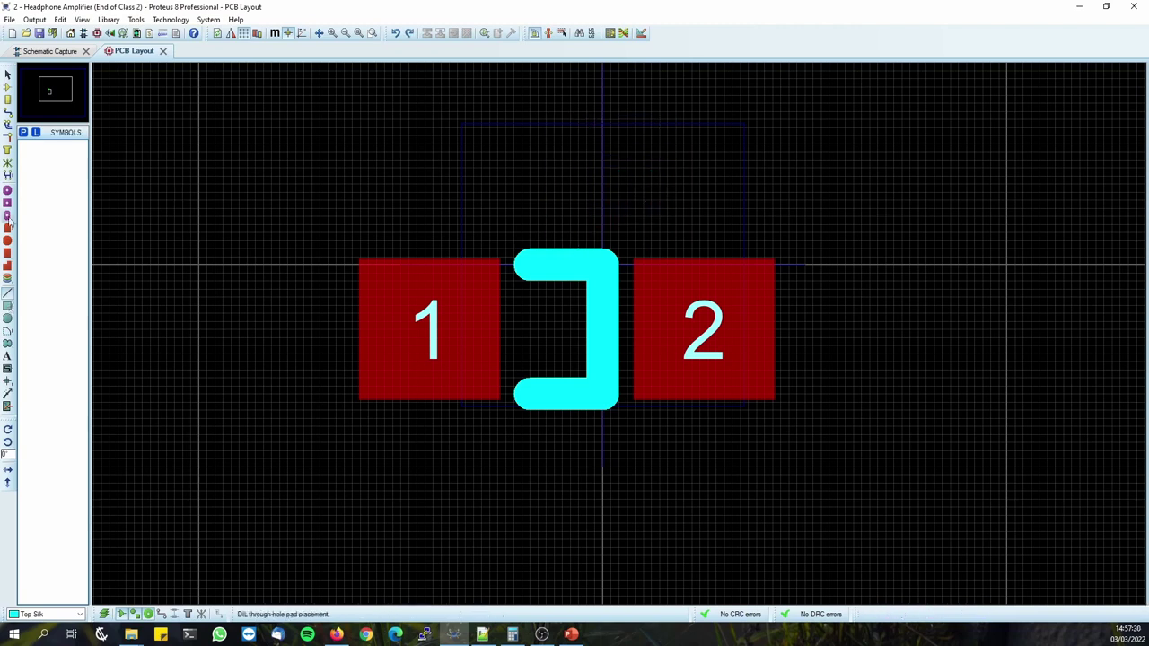
Try a small Top Silk circle above pad 2, and delete it.
left_click(7, 190)
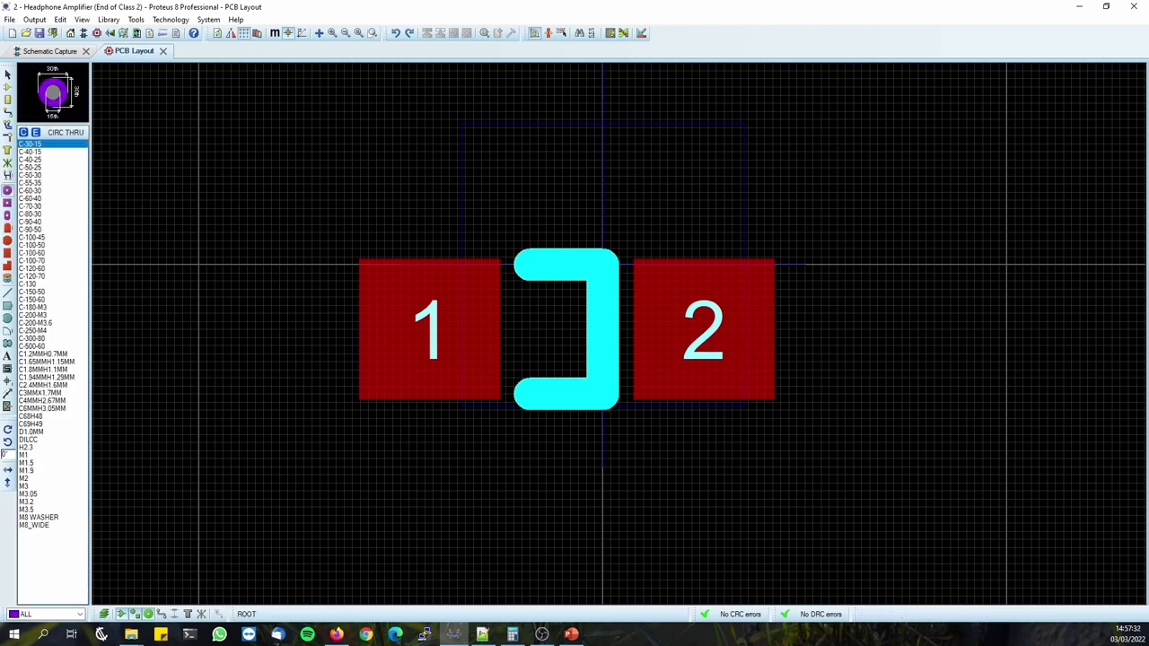
left_click(7, 318)
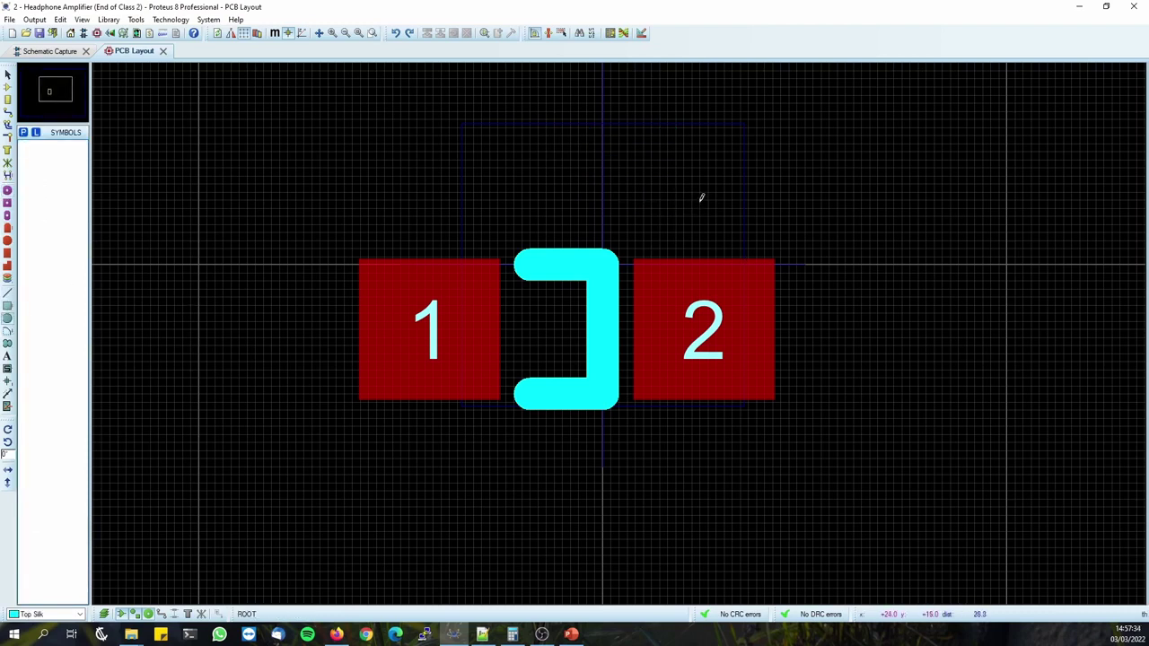
left_click_drag(701, 202, 730, 205)
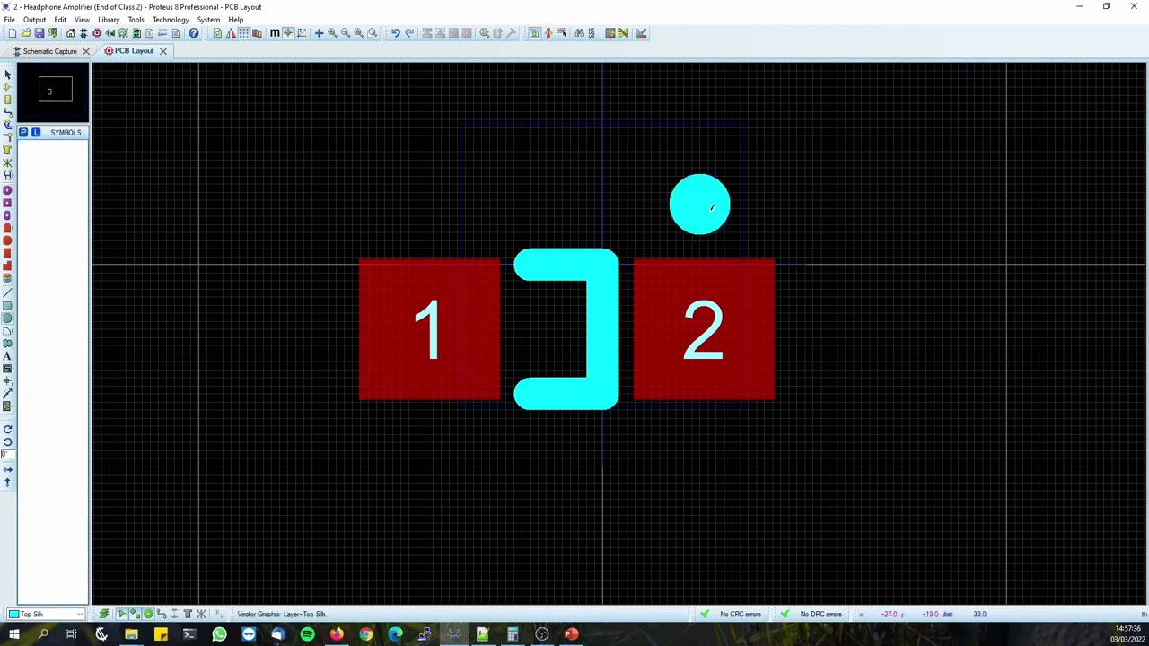
scroll(762, 214, "down", 1)
scroll(622, 322, "up", 2)
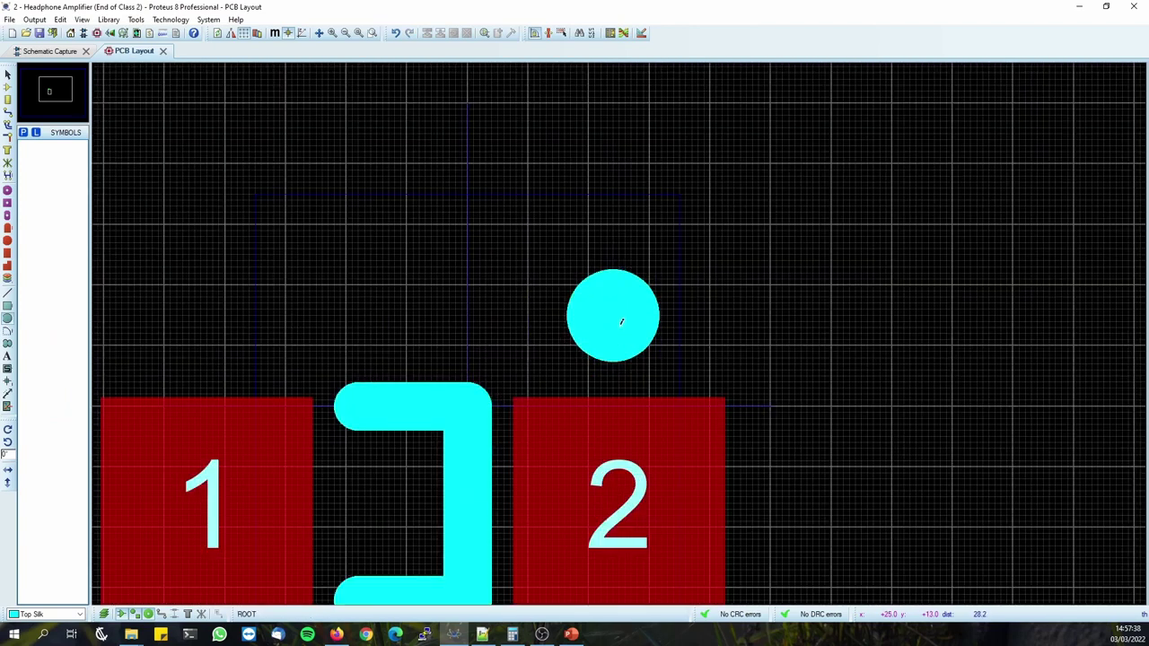
key("Escape")
left_click(635, 300)
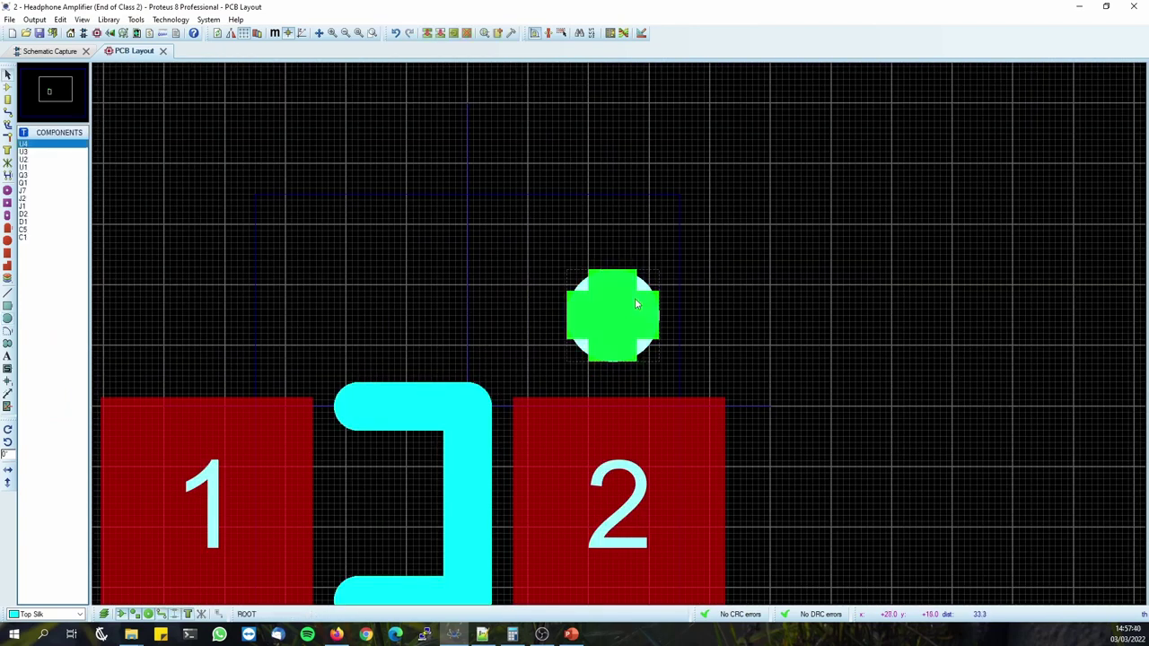
key("Delete")
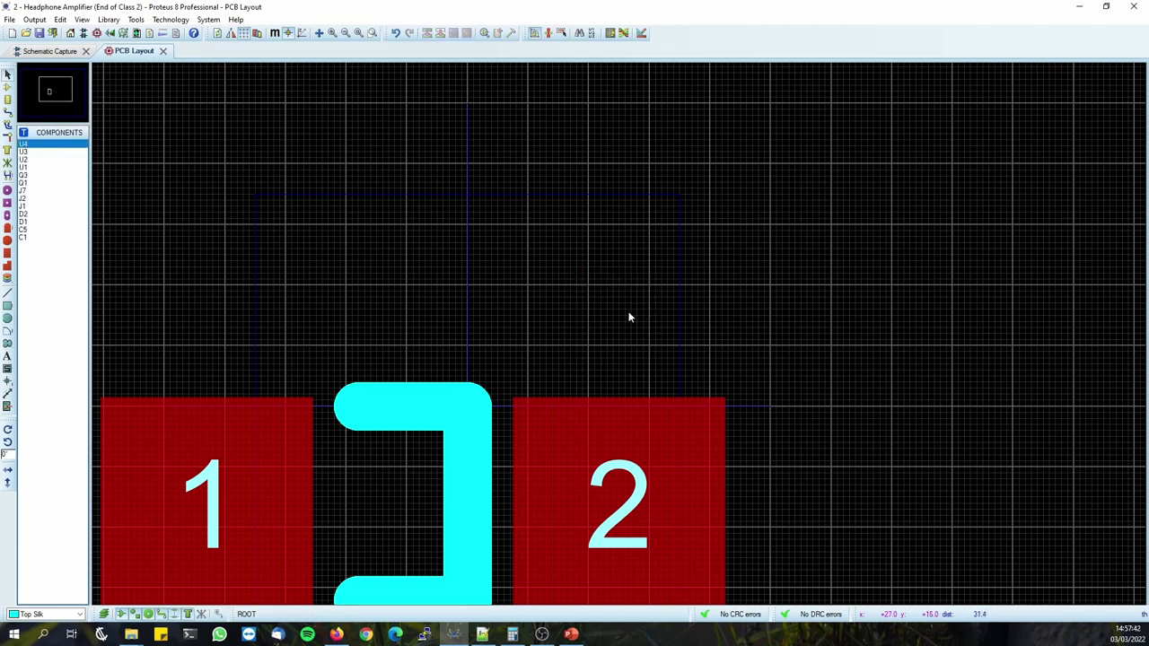
Draw a large open Top Silk circle above pad 2.
left_click(7, 319)
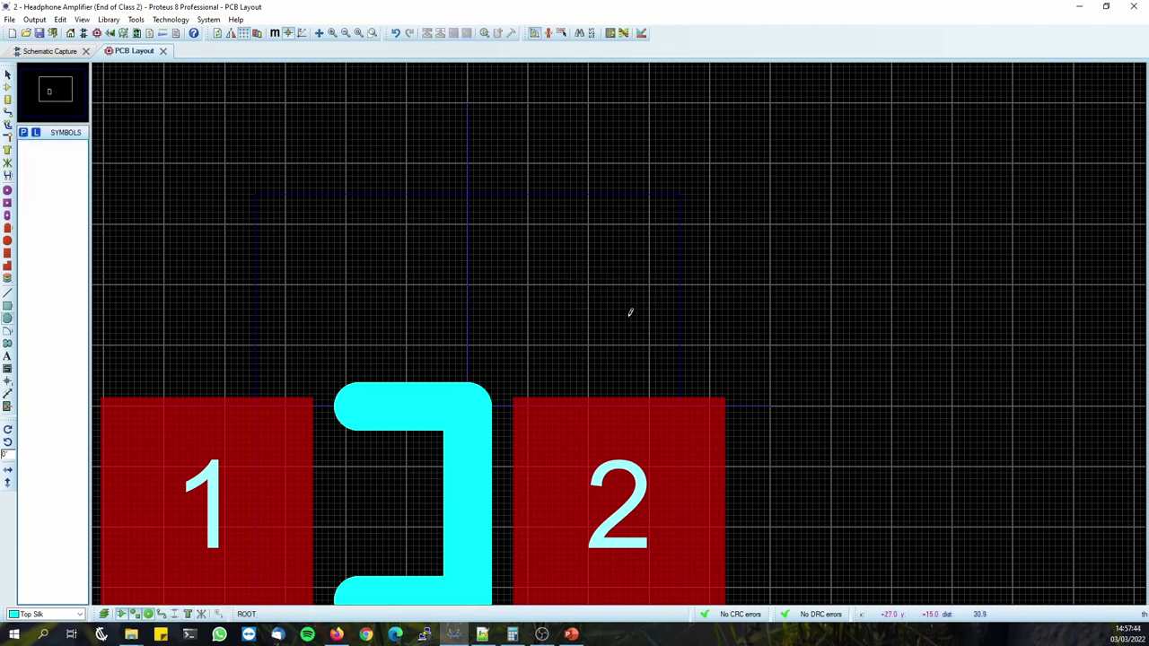
left_click_drag(613, 304, 713, 274)
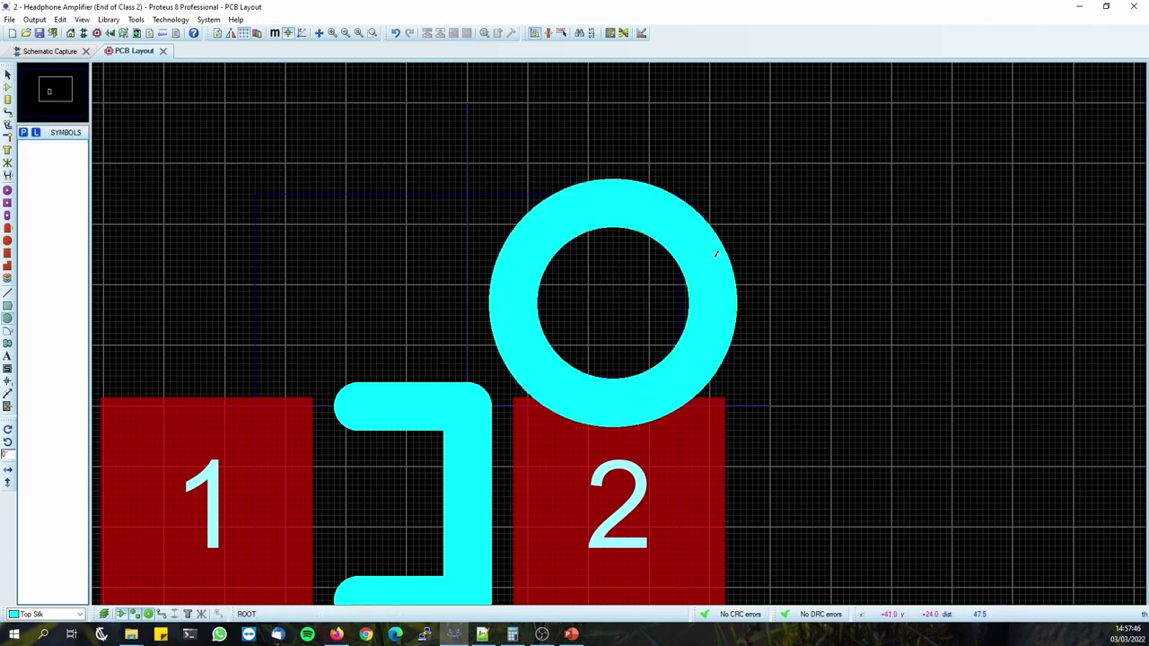
key("Escape")
Shrink the large open Top Silk circle above pad 2 into a small solid dot.
left_click(718, 305)
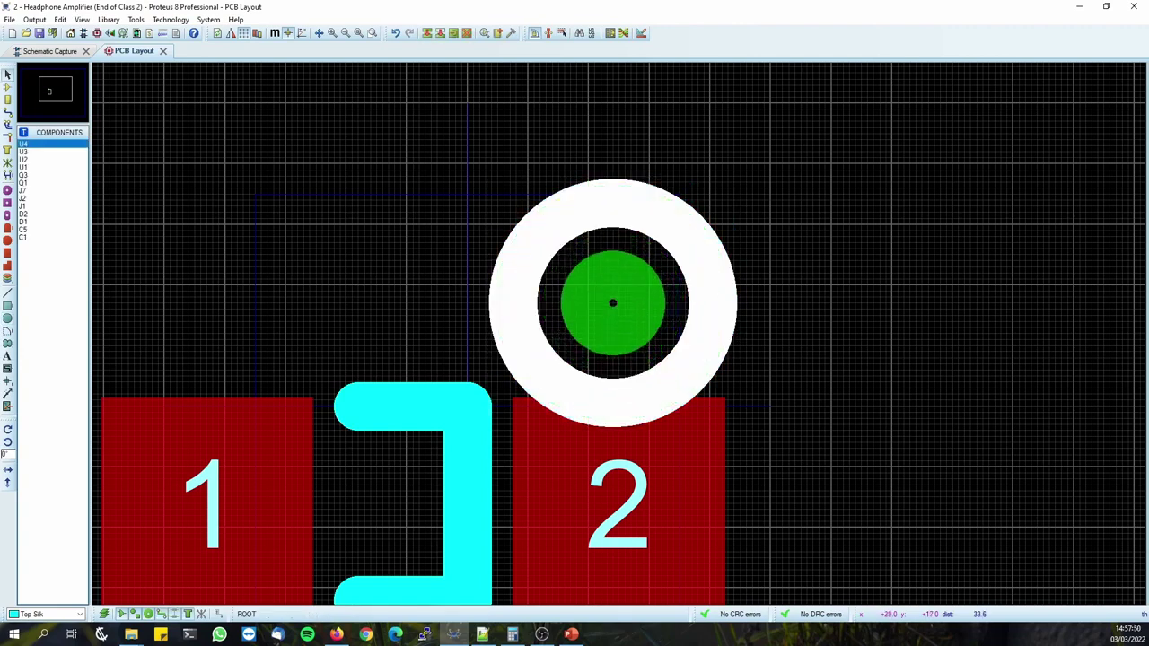
left_click_drag(642, 304, 621, 329)
left_click(741, 326)
scroll(613, 279, "down", 1)
left_click(620, 317)
left_click(682, 355)
scroll(671, 406, "down", 2)
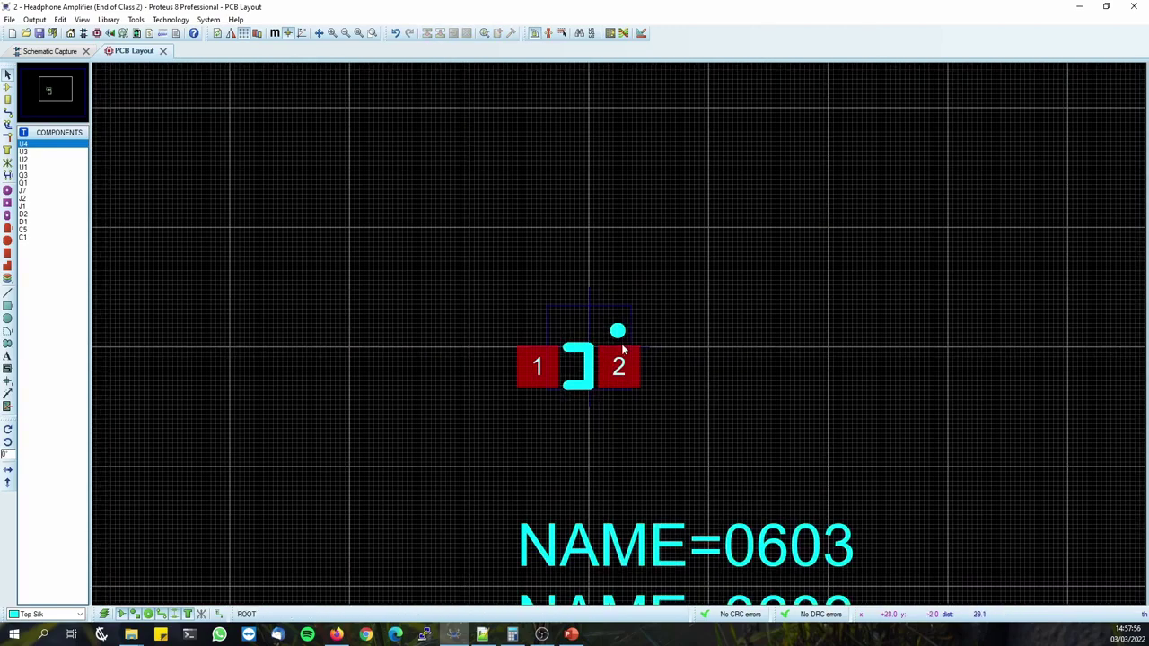
scroll(624, 359, "up", 2)
left_click(606, 270)
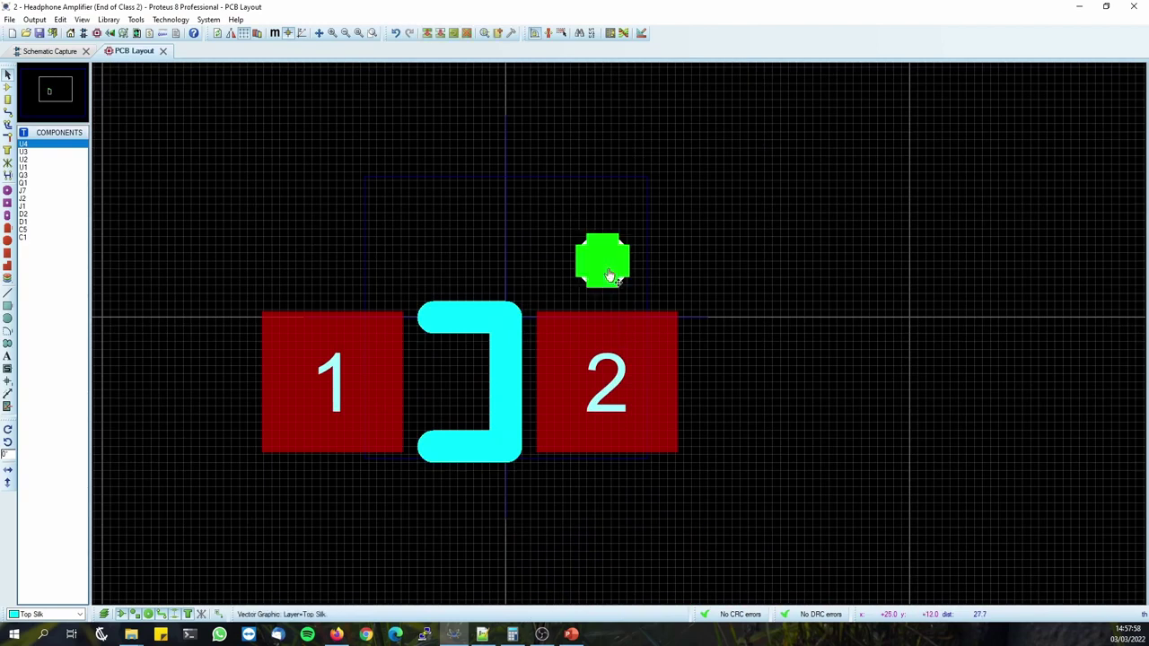
left_click(615, 261)
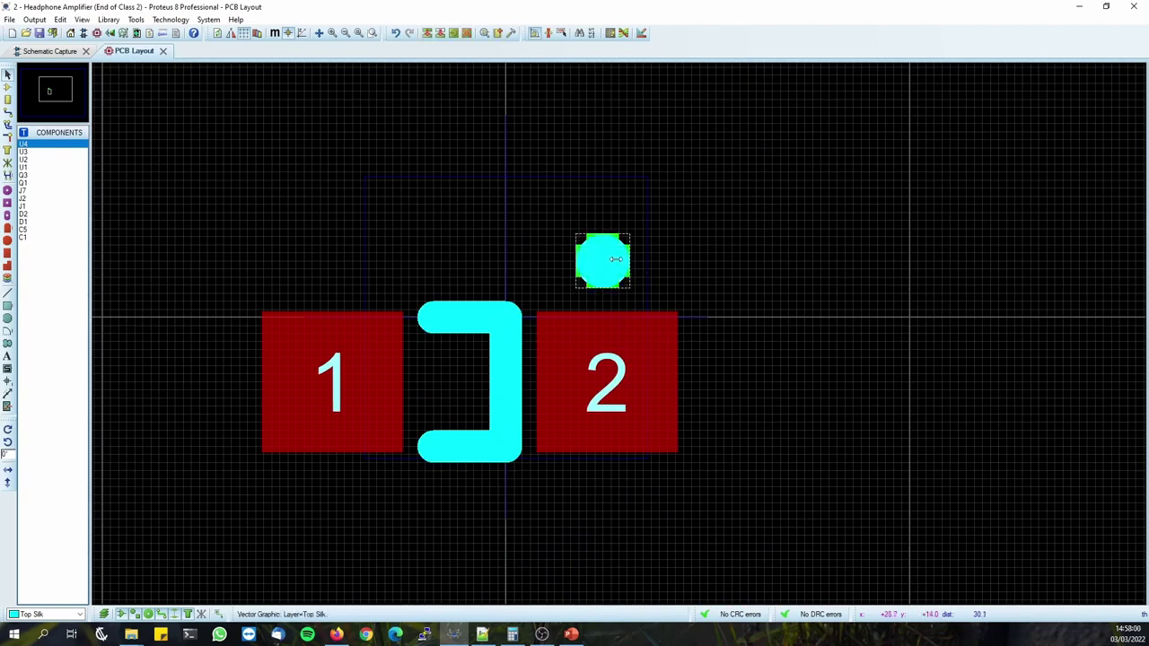
left_click(607, 260)
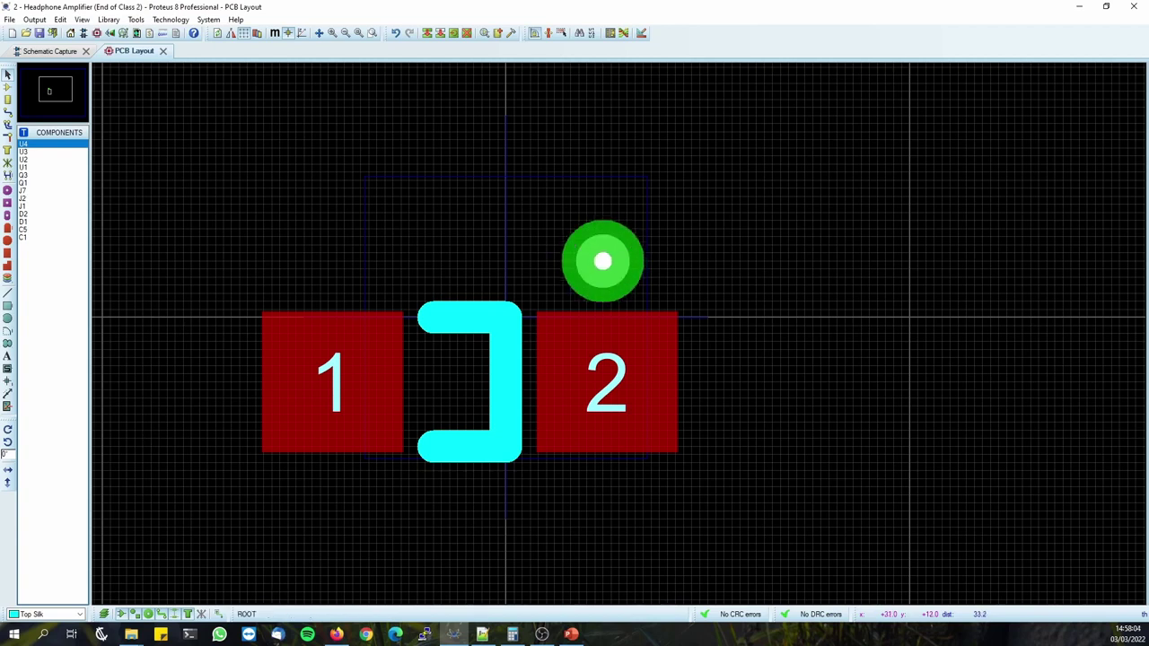
left_click(654, 270)
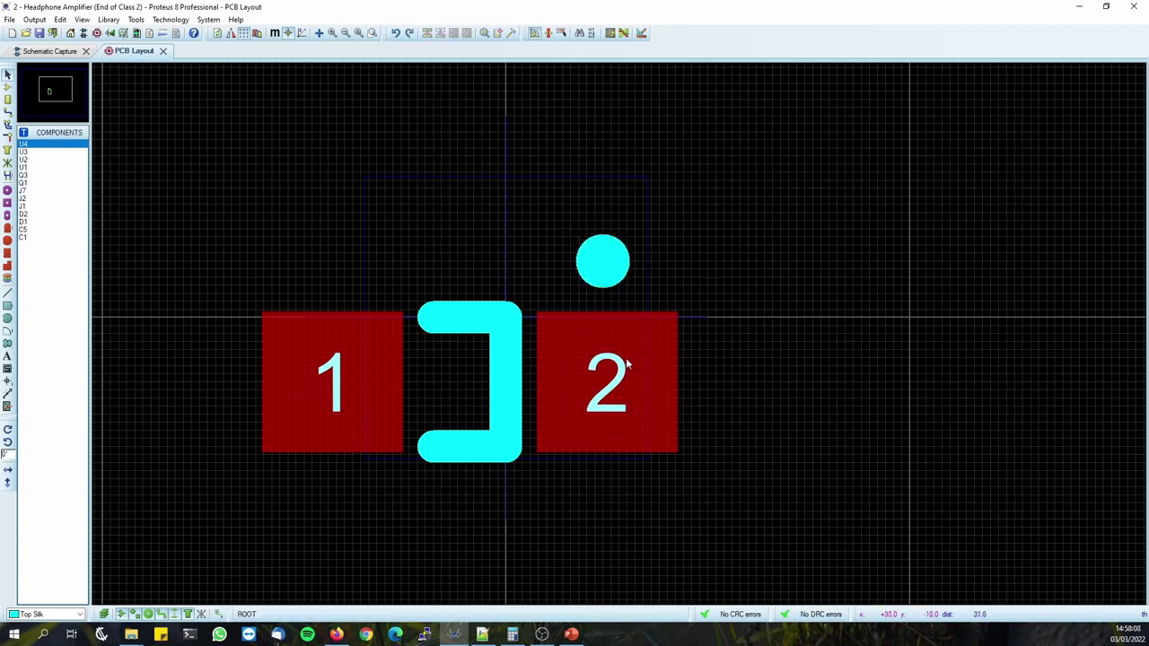
Set the pin number of pad 2 to C.
scroll(628, 364, "down", 1)
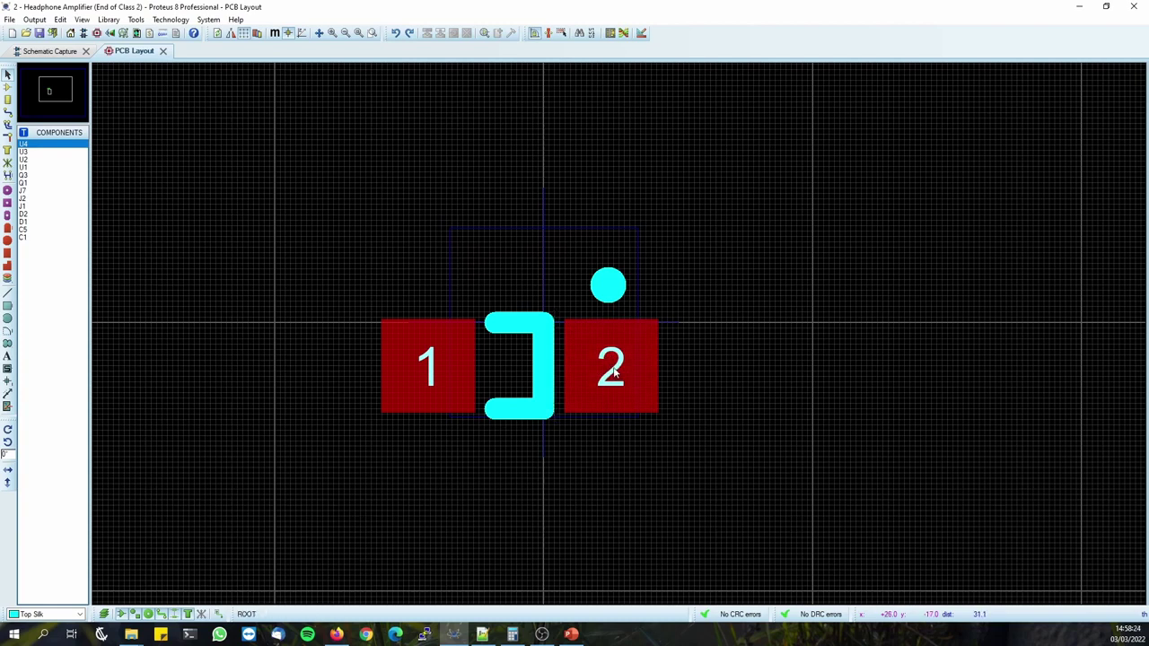
scroll(612, 374, "up", 3)
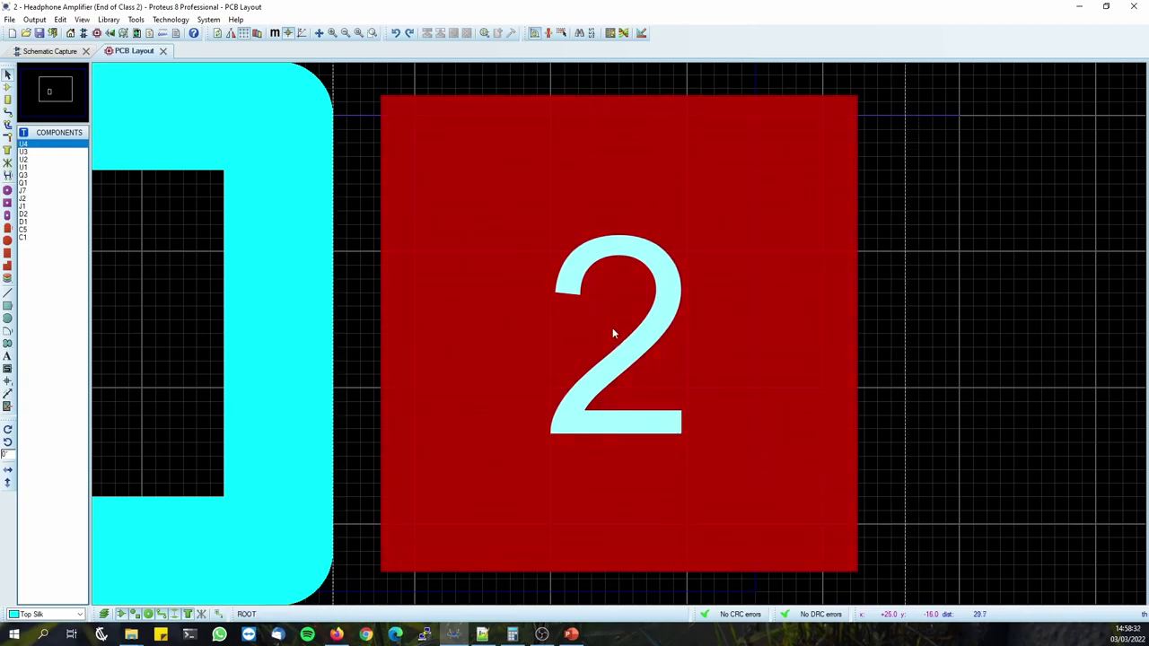
scroll(623, 342, "down", 3)
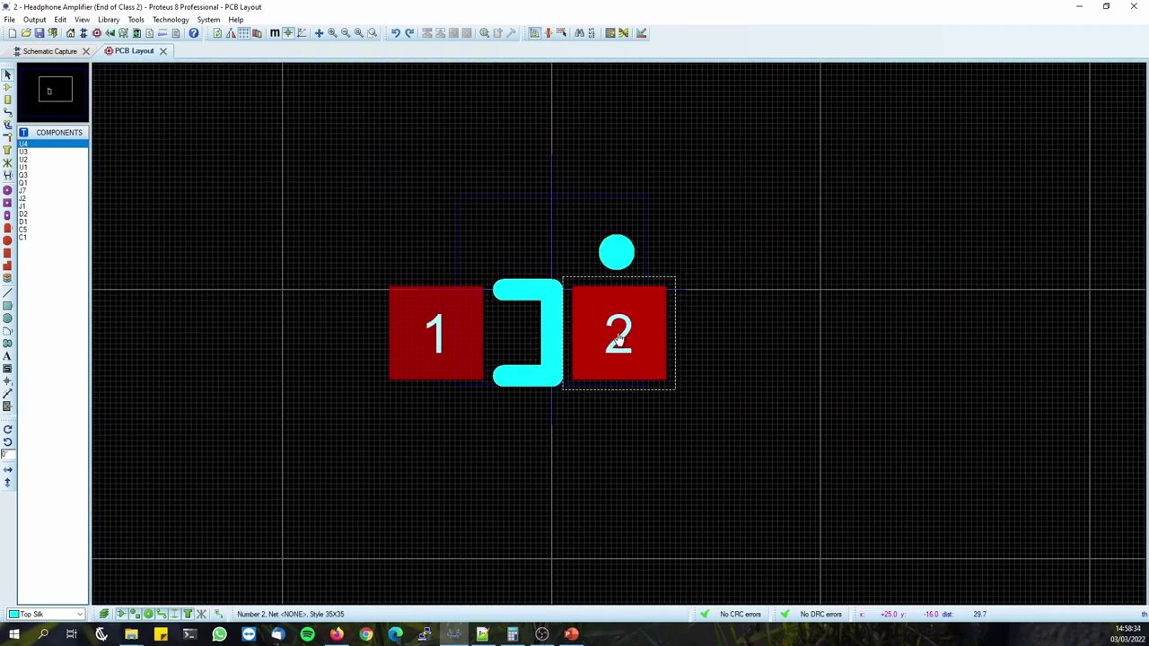
key("F3")
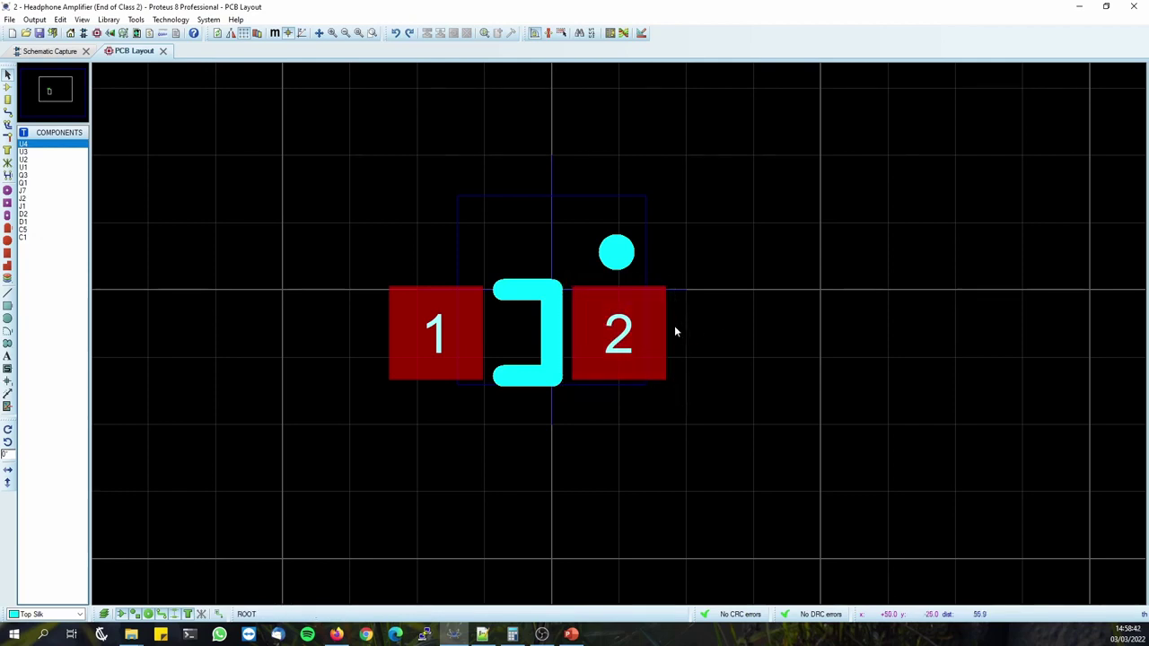
double_click(621, 334)
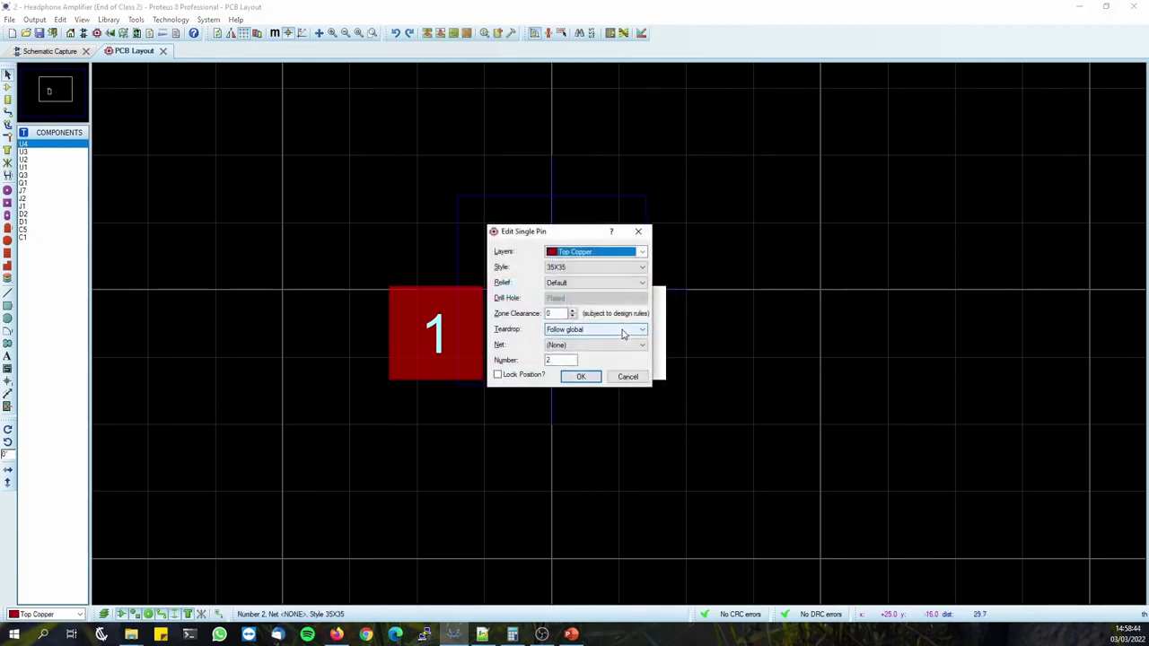
double_click(561, 359)
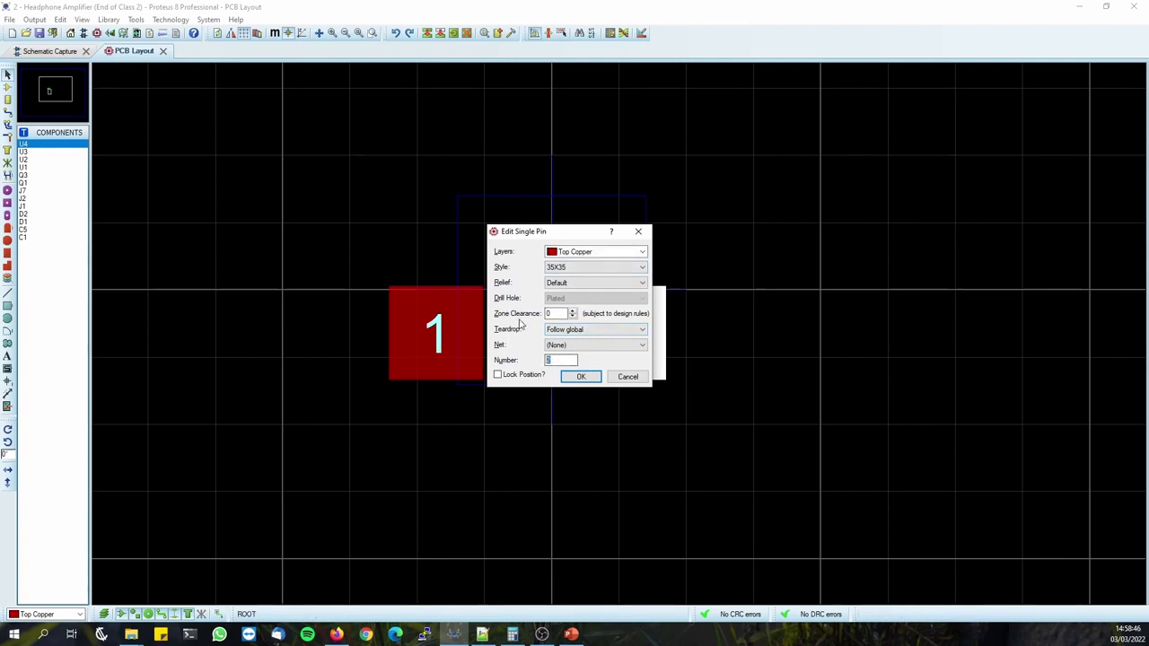
type("2")
left_click(580, 376)
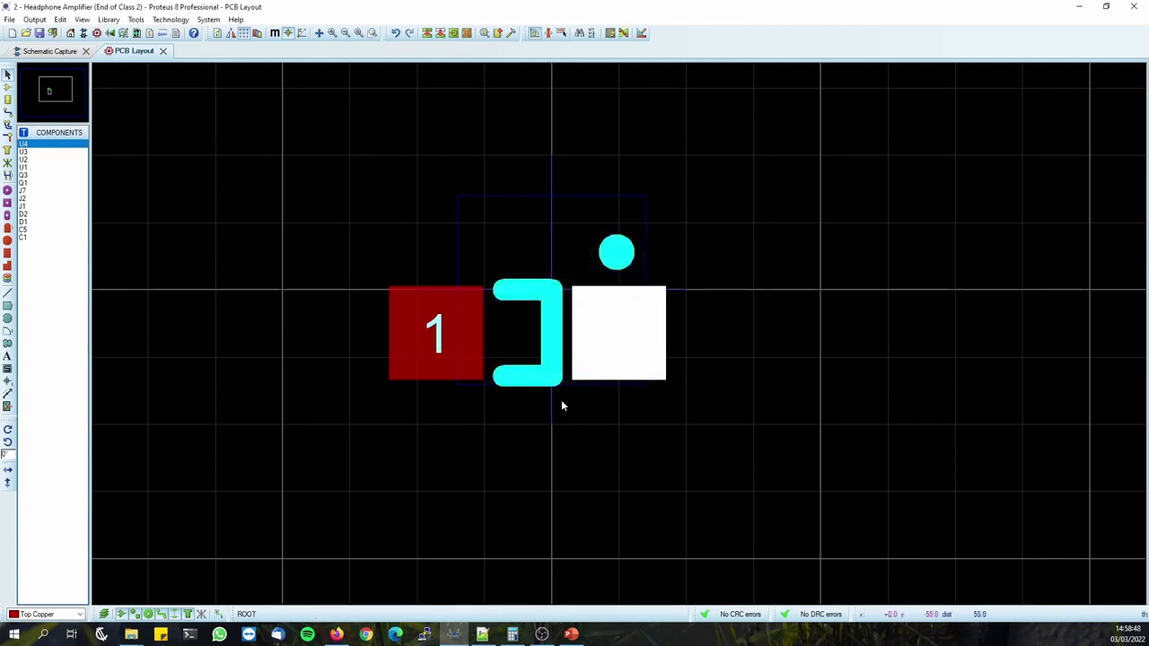
Set the pin number of pad 1 to A.
double_click(439, 333)
left_click_drag(566, 360, 542, 371)
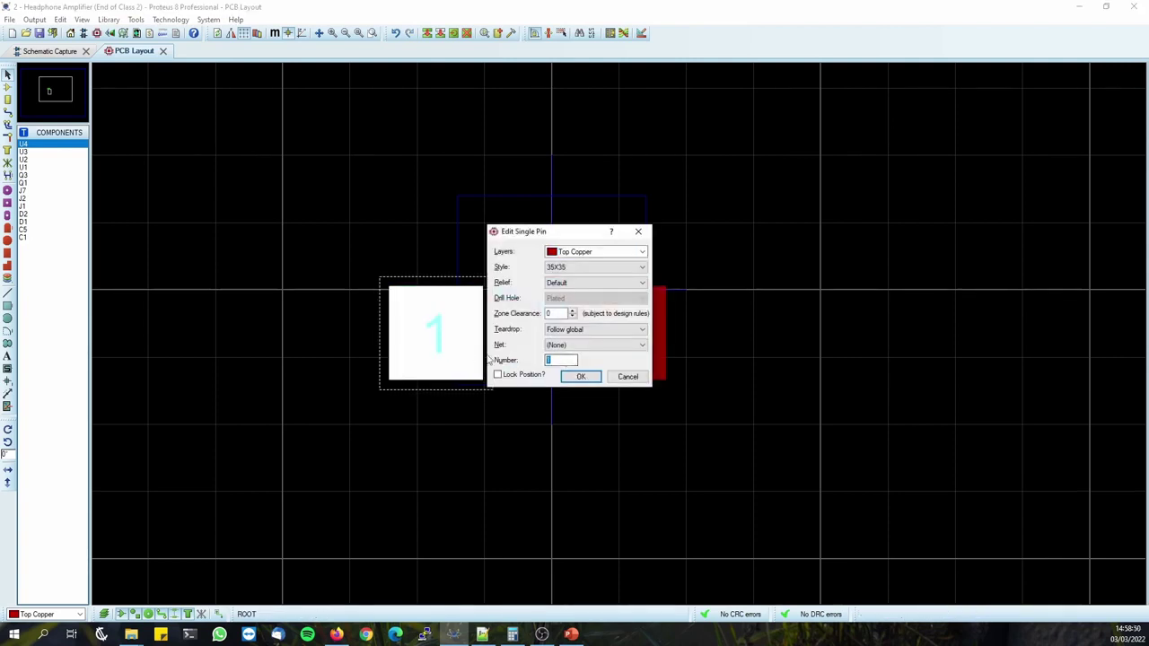
type("A")
left_click(580, 376)
Make a package from the whole edited footprint and its property text, naming it 0603_DIODE.
scroll(651, 369, "down", 3)
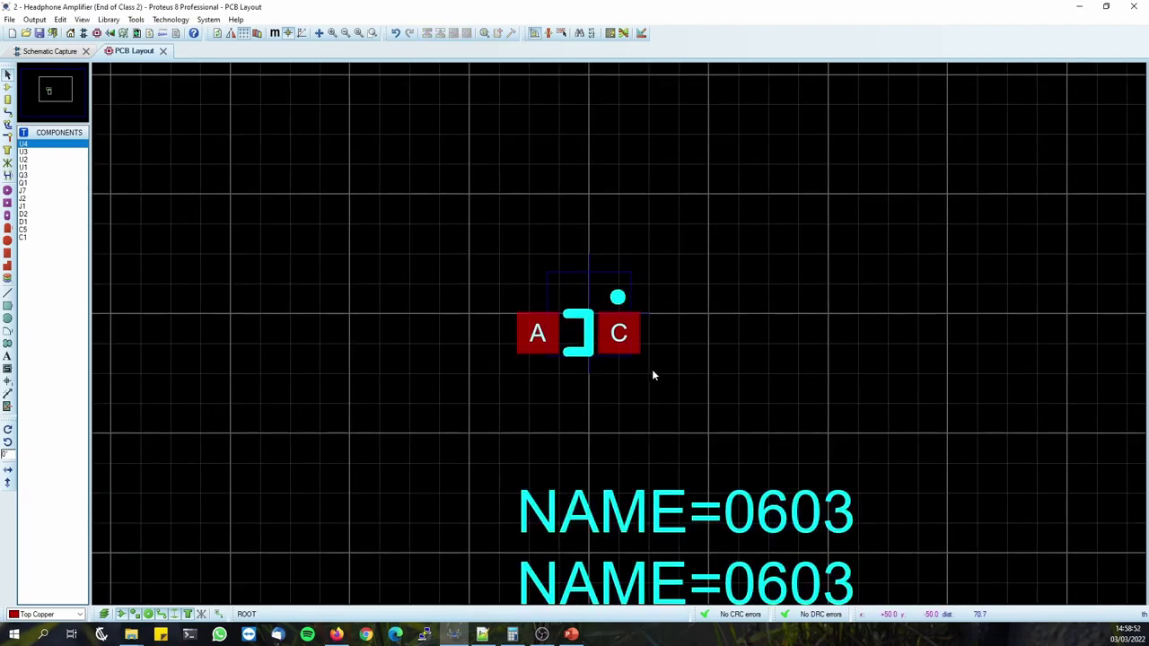
scroll(633, 342, "down", 3)
left_click_drag(512, 240, 780, 549)
right_click(670, 392)
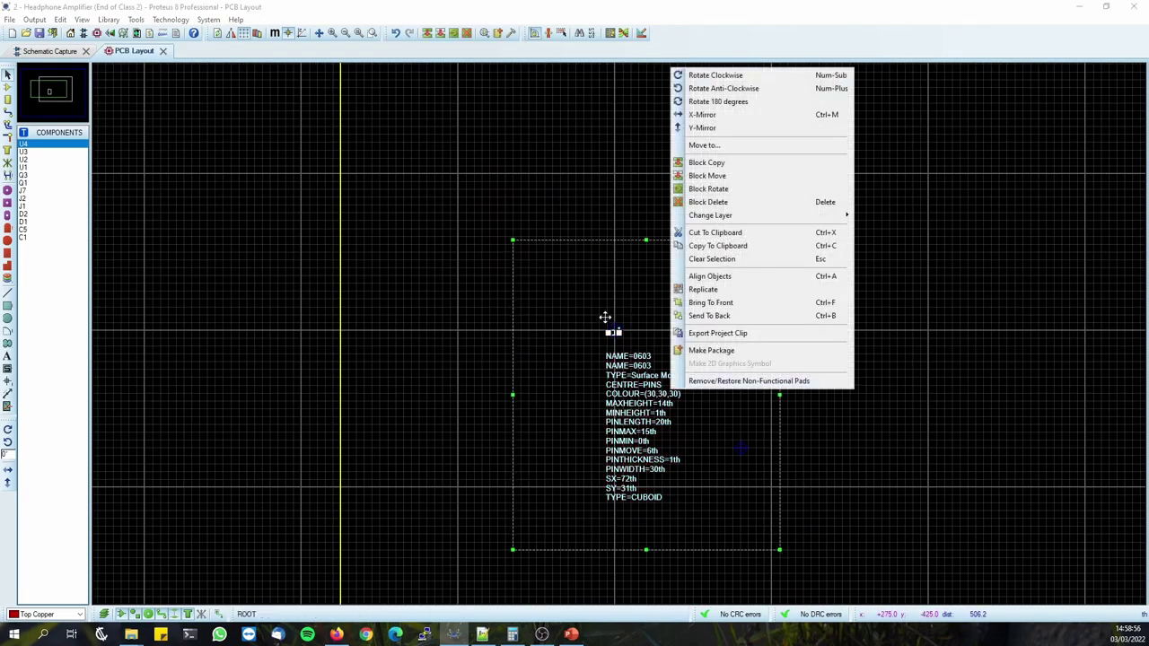
left_click(711, 351)
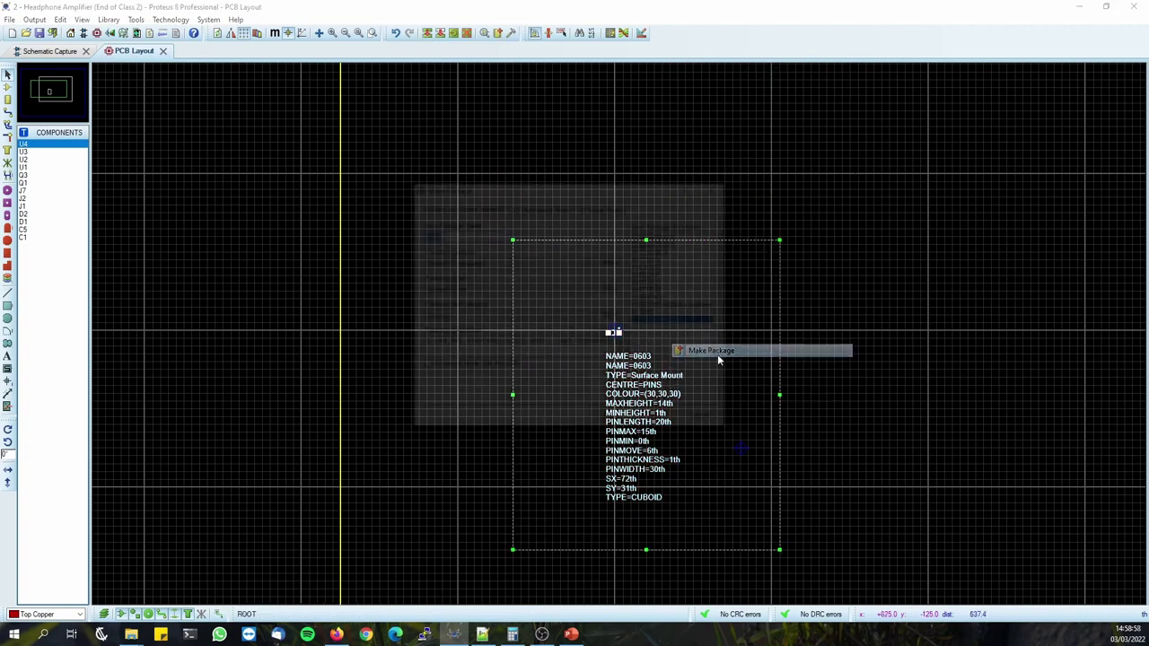
left_click(543, 634)
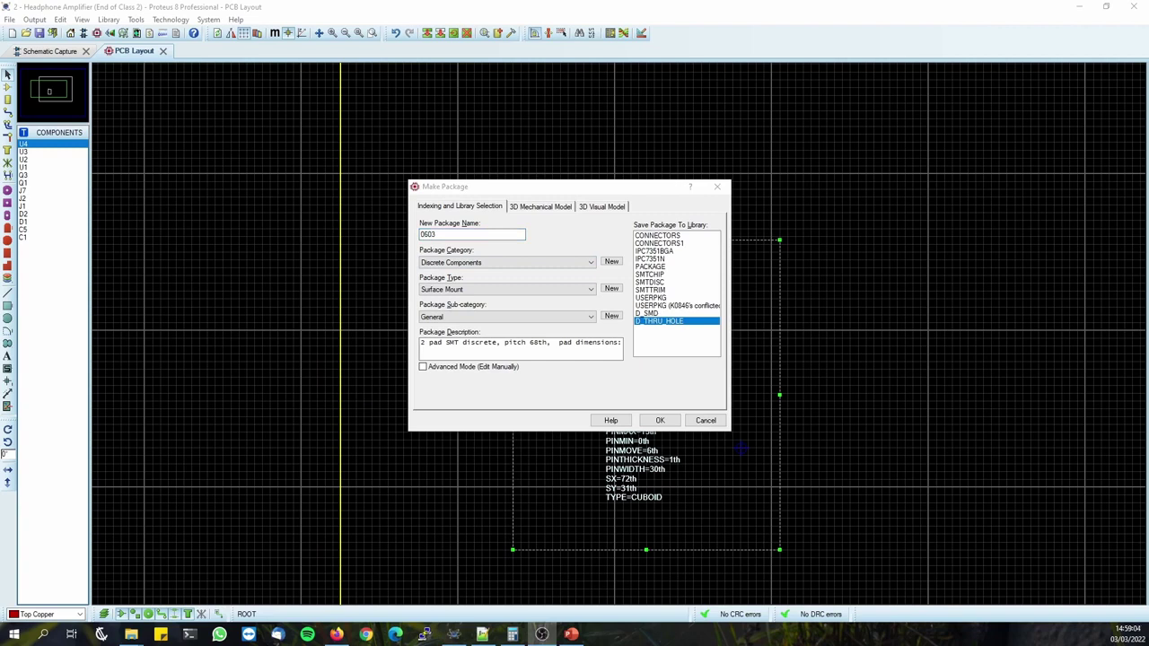
left_click(404, 299)
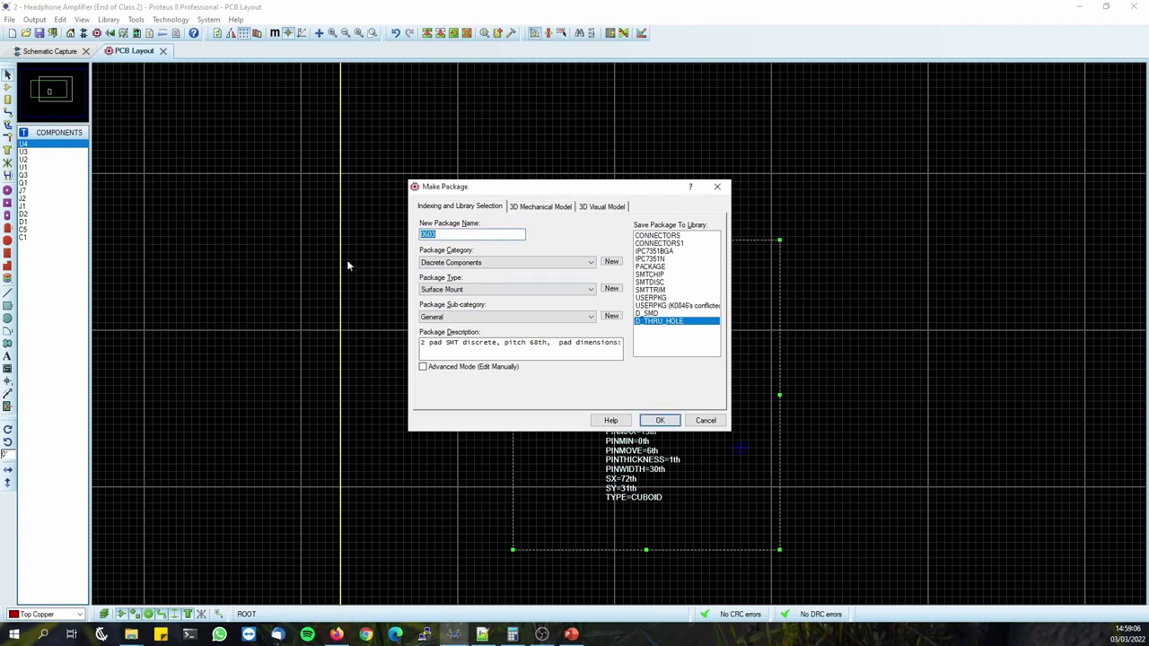
left_click(450, 234)
Check the package description through to its end against the new package name.
left_click(603, 342)
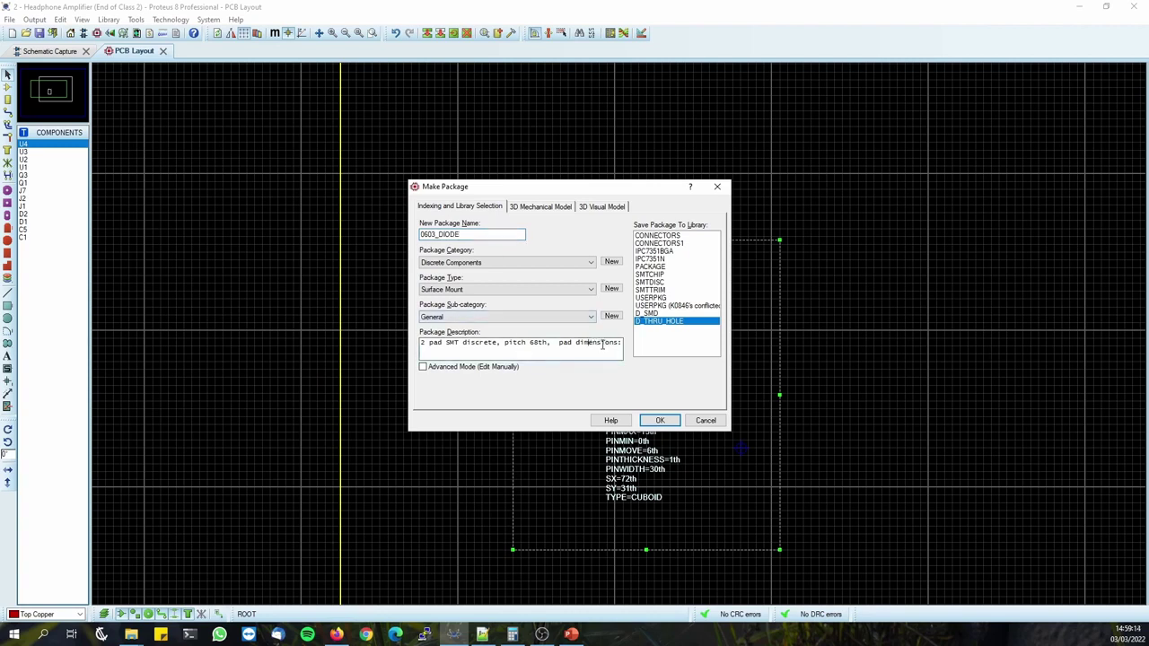
key("shift+End")
left_click(604, 342)
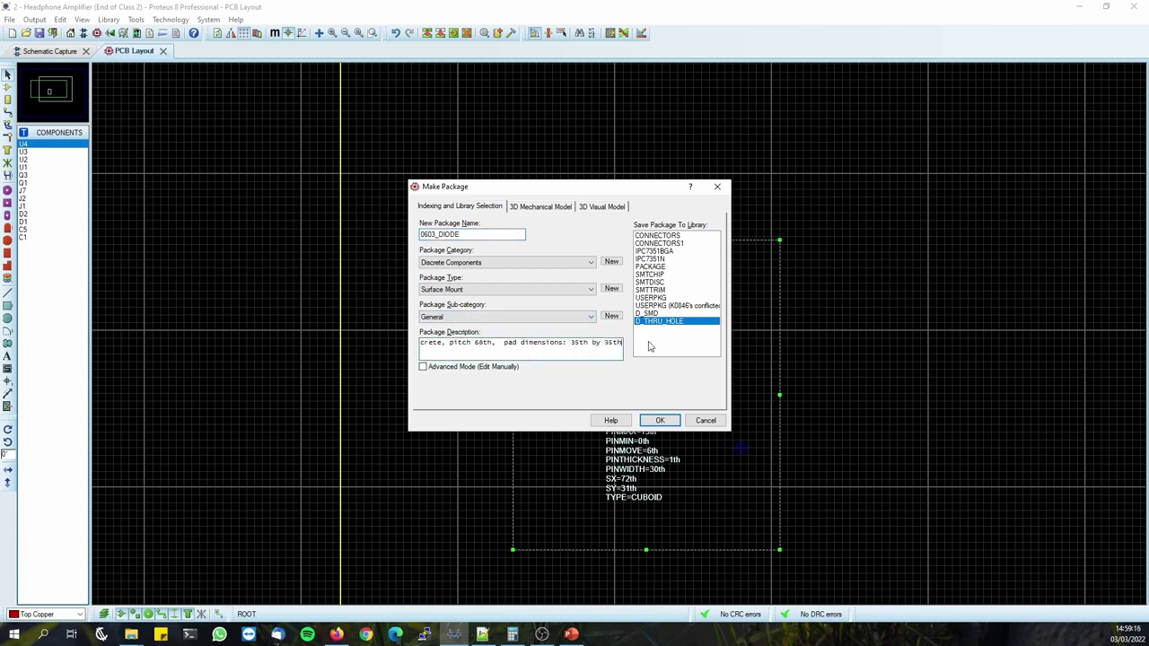
key("End")
type("du")
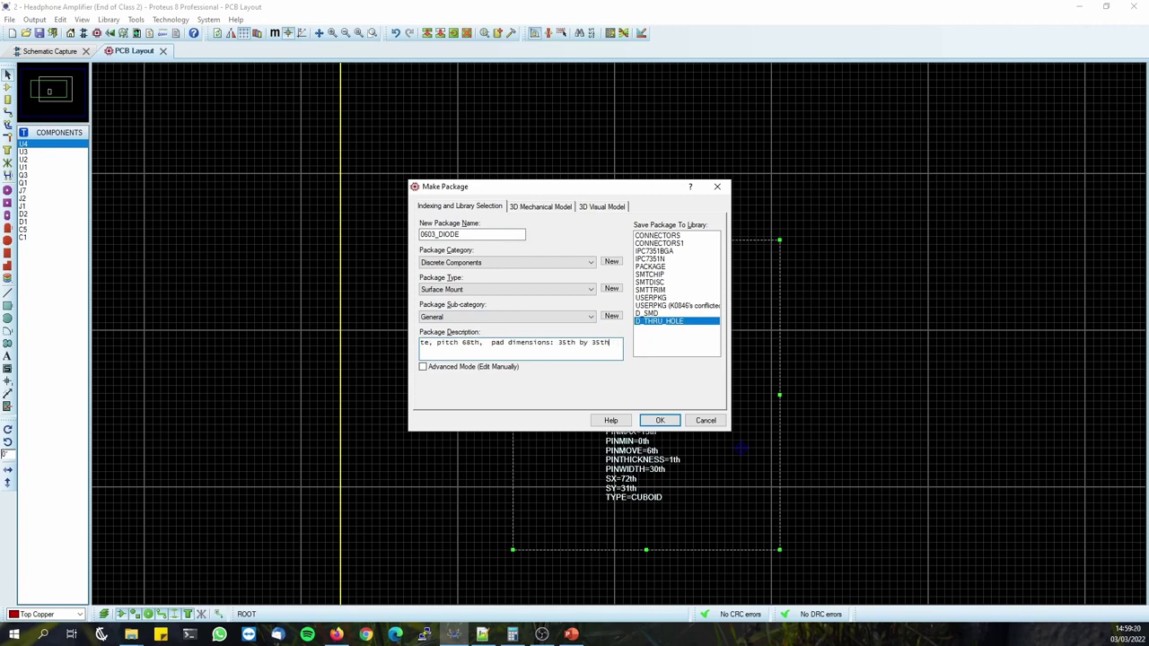
left_click(458, 235)
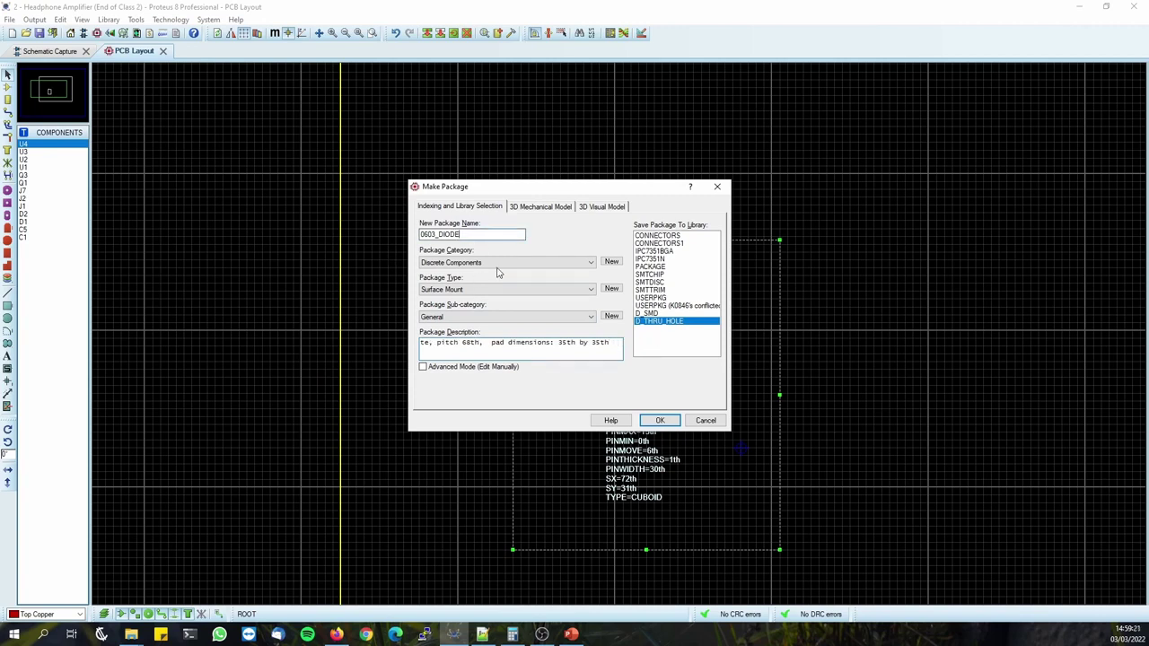
Save the package to the D_SMD library, replacing the existing version, and delete the leftover source footprint and text from the layout.
left_click(658, 313)
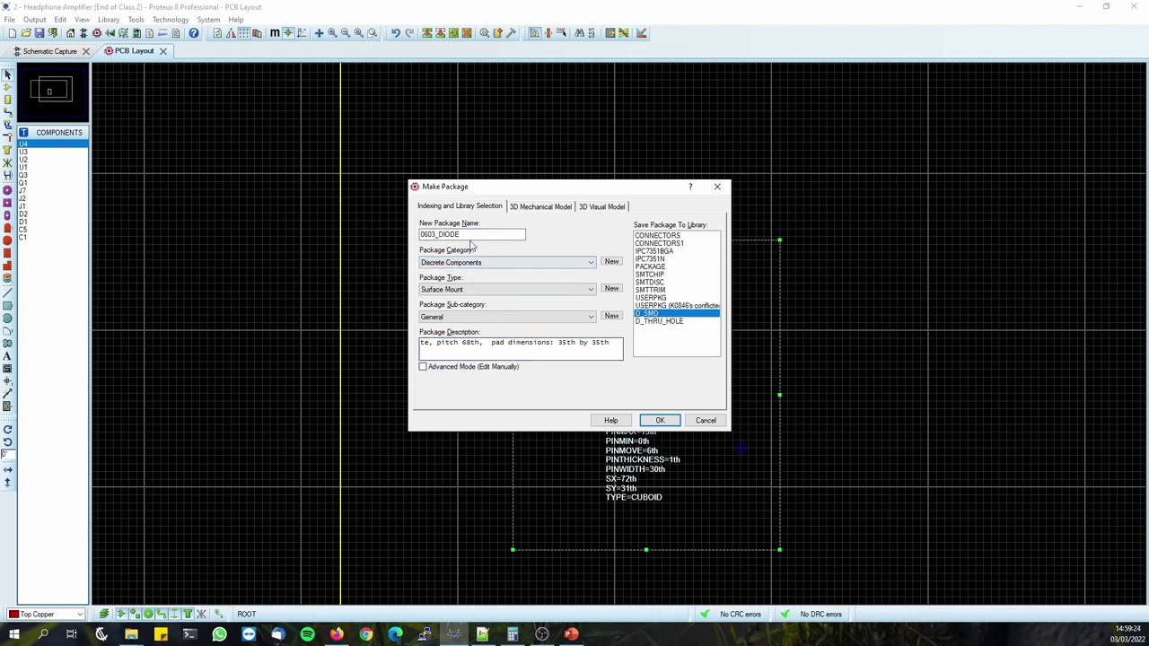
left_click(660, 421)
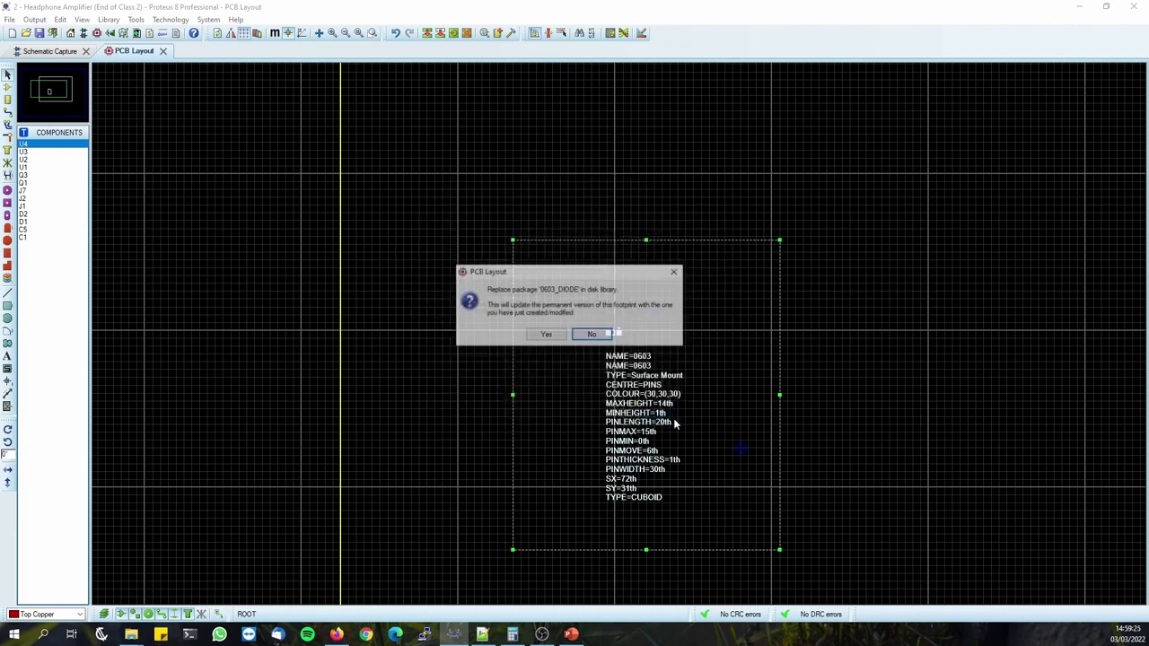
left_click(547, 334)
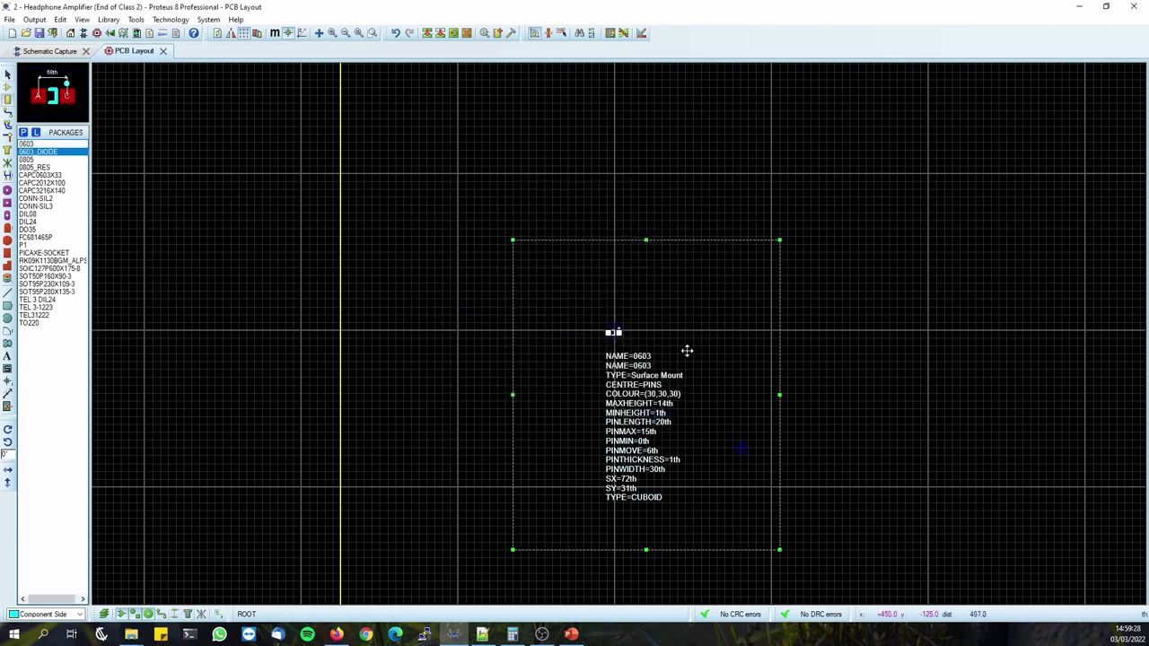
key("Delete")
Place a trial 0603_DIODE package at the layout origin, and delete it.
left_click(619, 330)
scroll(617, 331, "up", 5)
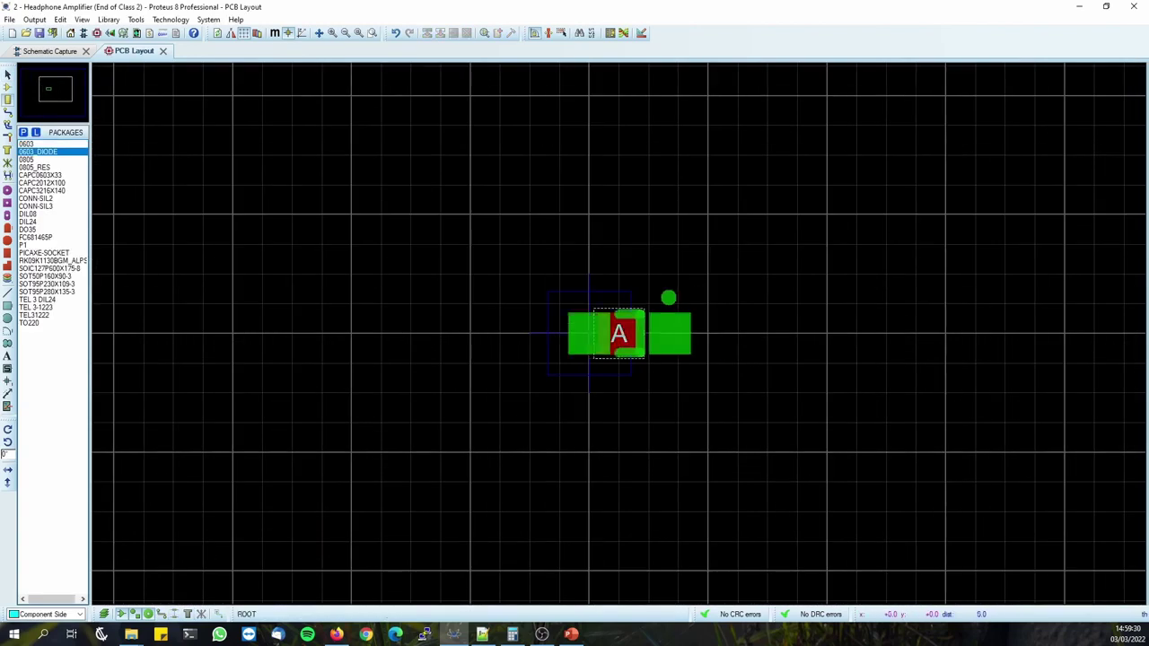
left_click(544, 334)
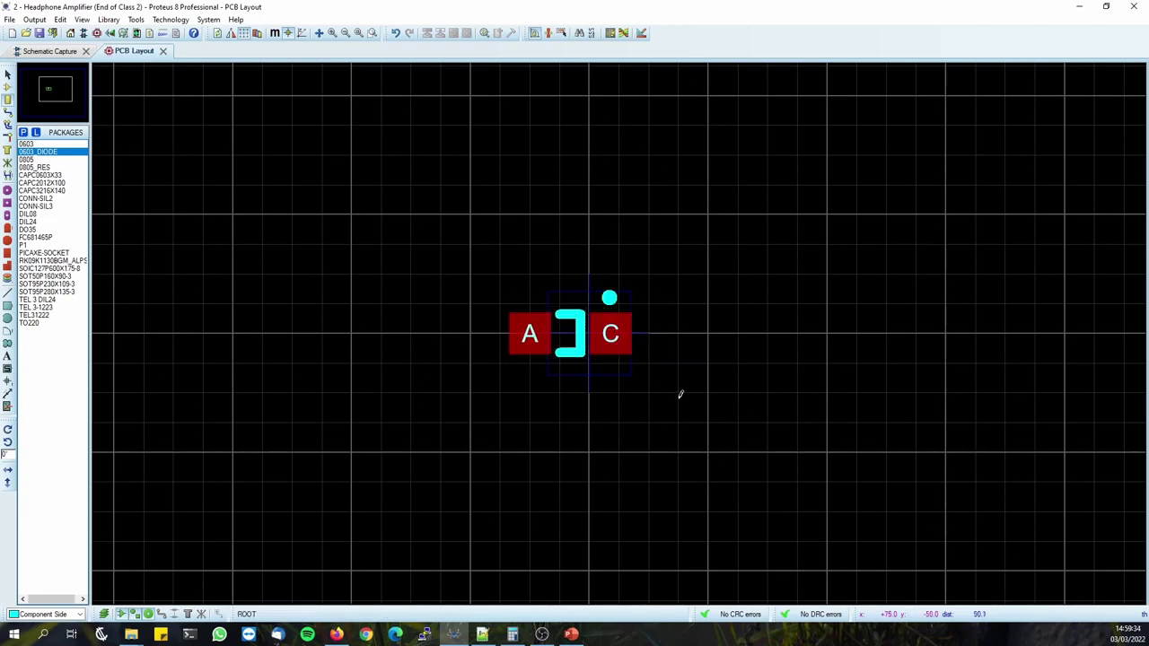
right_click(609, 336)
right_click(608, 336)
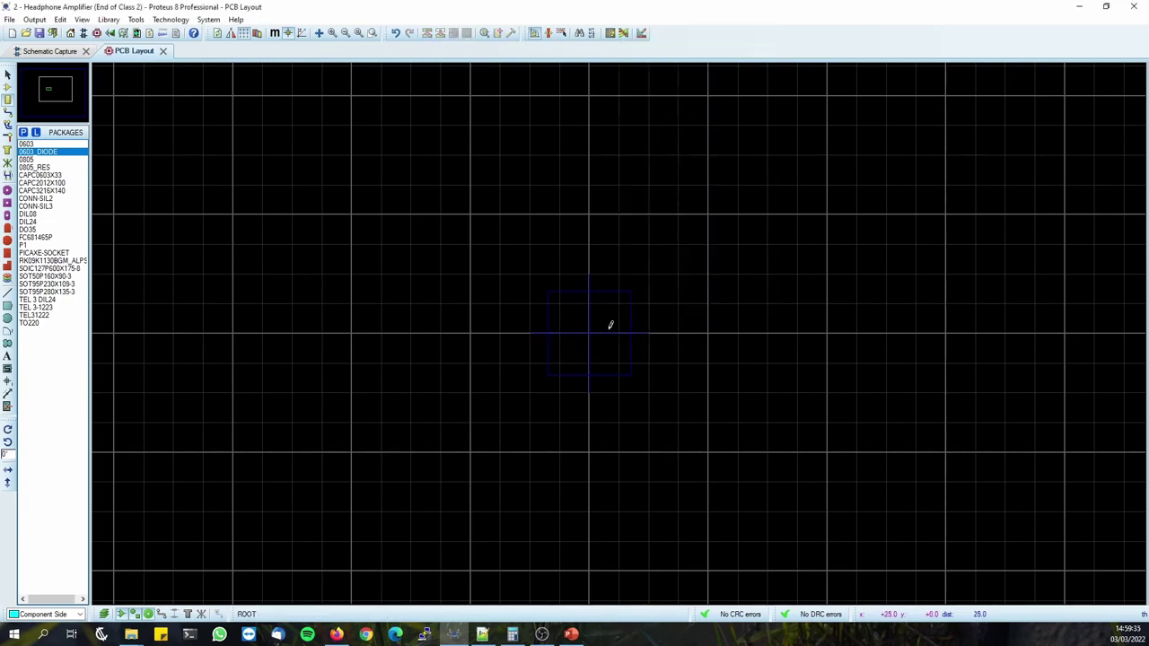
In the schematic, paste the prepared property text into the other properties of LED D2.
left_click(54, 51)
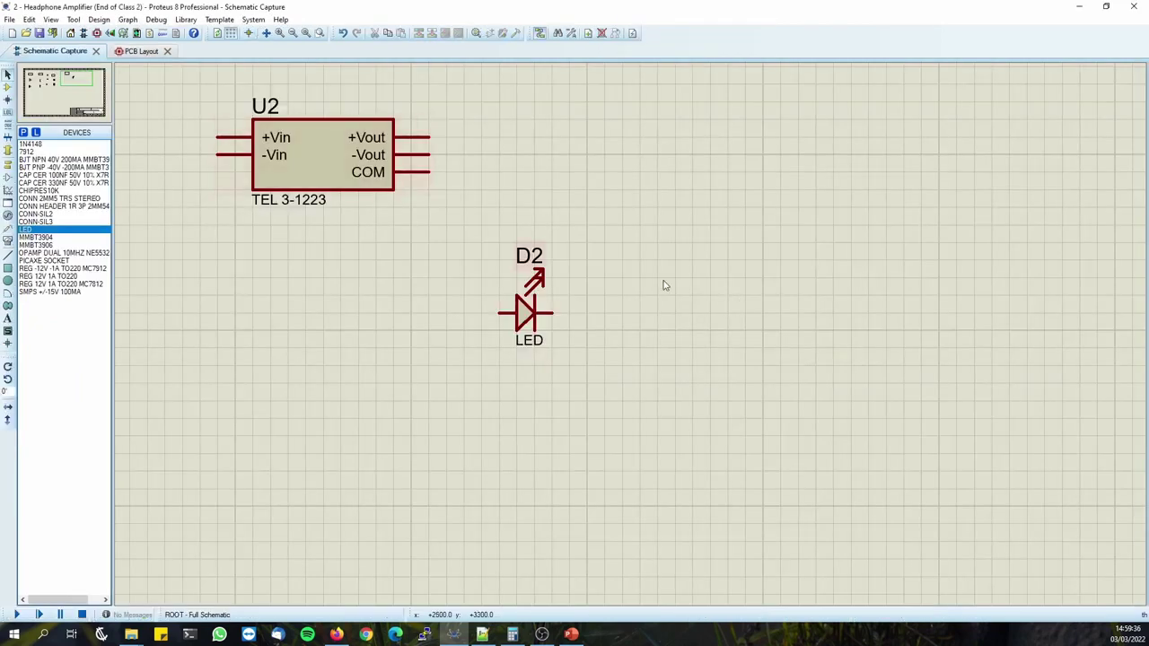
double_click(531, 332)
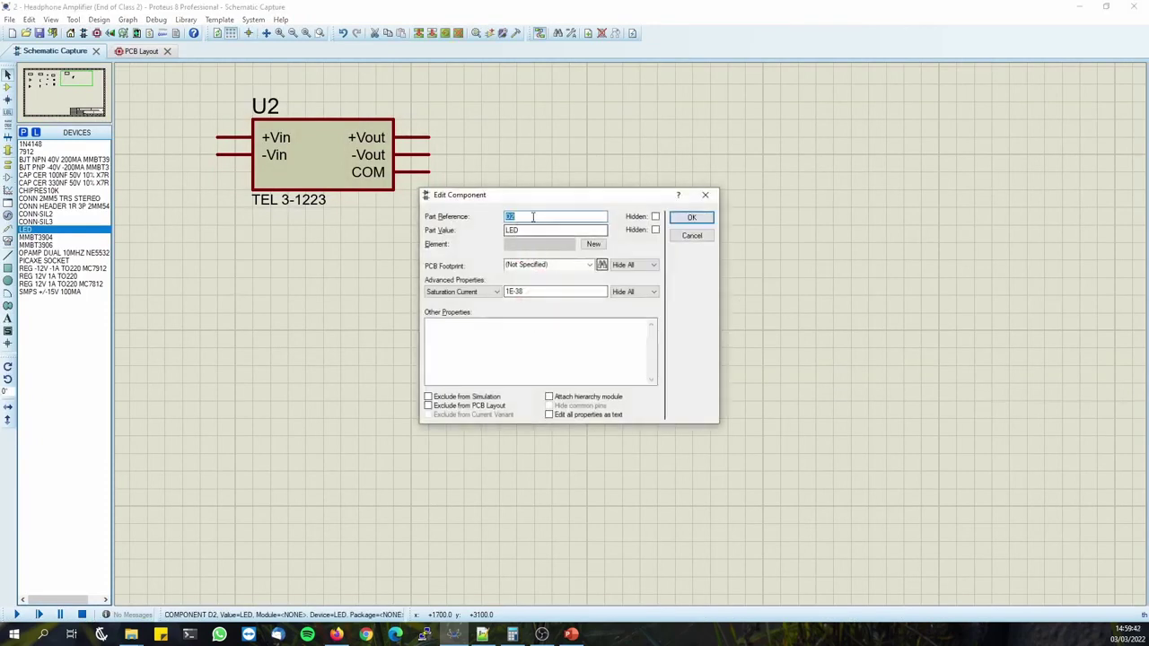
left_click(691, 236)
scroll(620, 339, "down", 3)
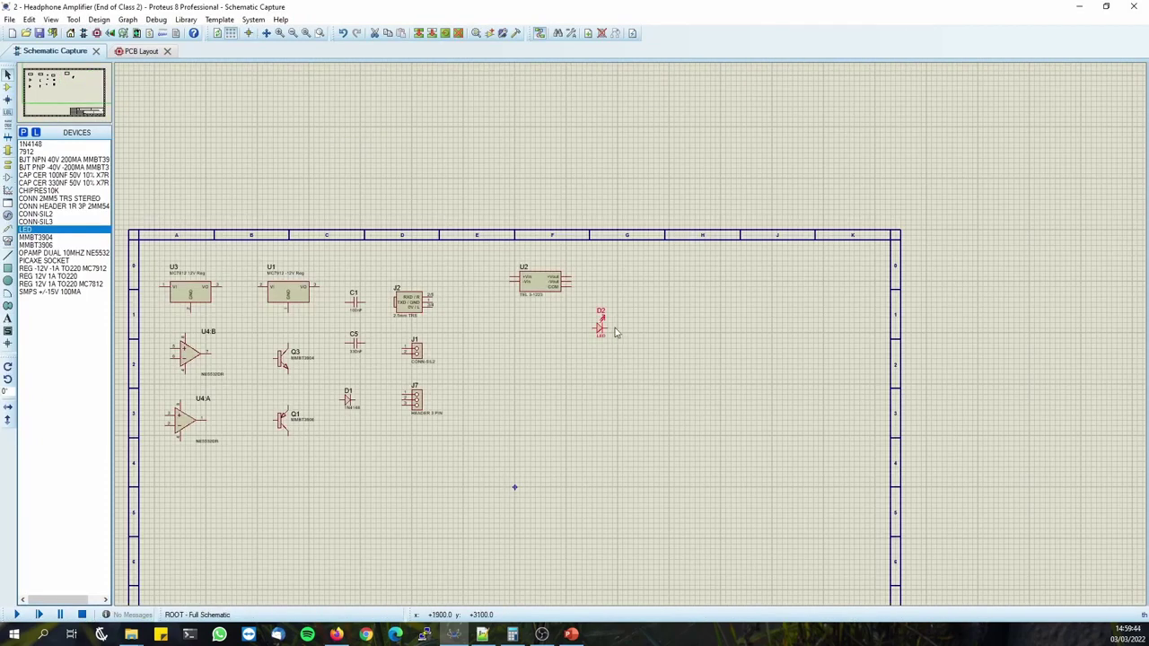
scroll(615, 334, "up", 4)
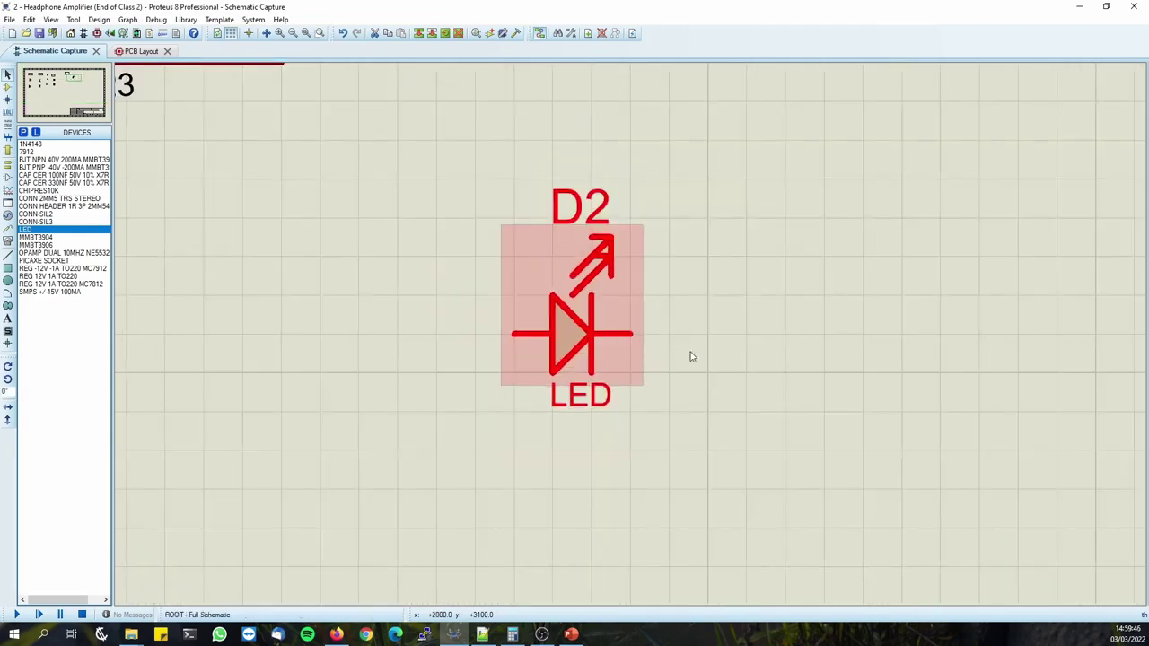
scroll(691, 356, "down", 3)
left_click(482, 633)
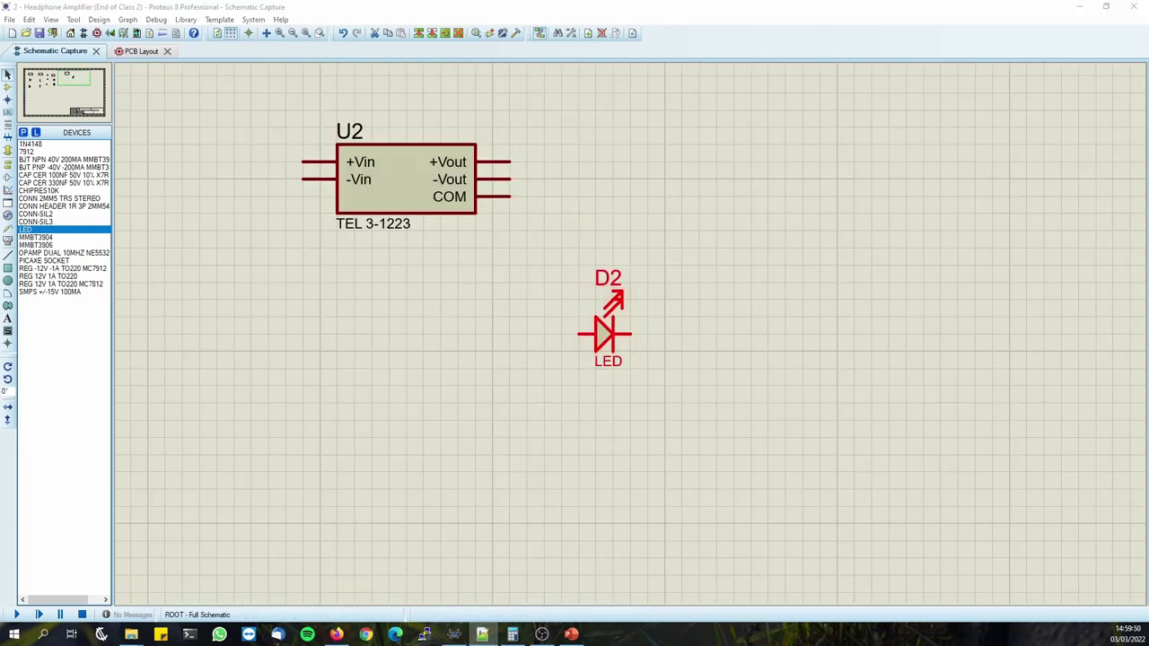
left_click(556, 200)
double_click(616, 333)
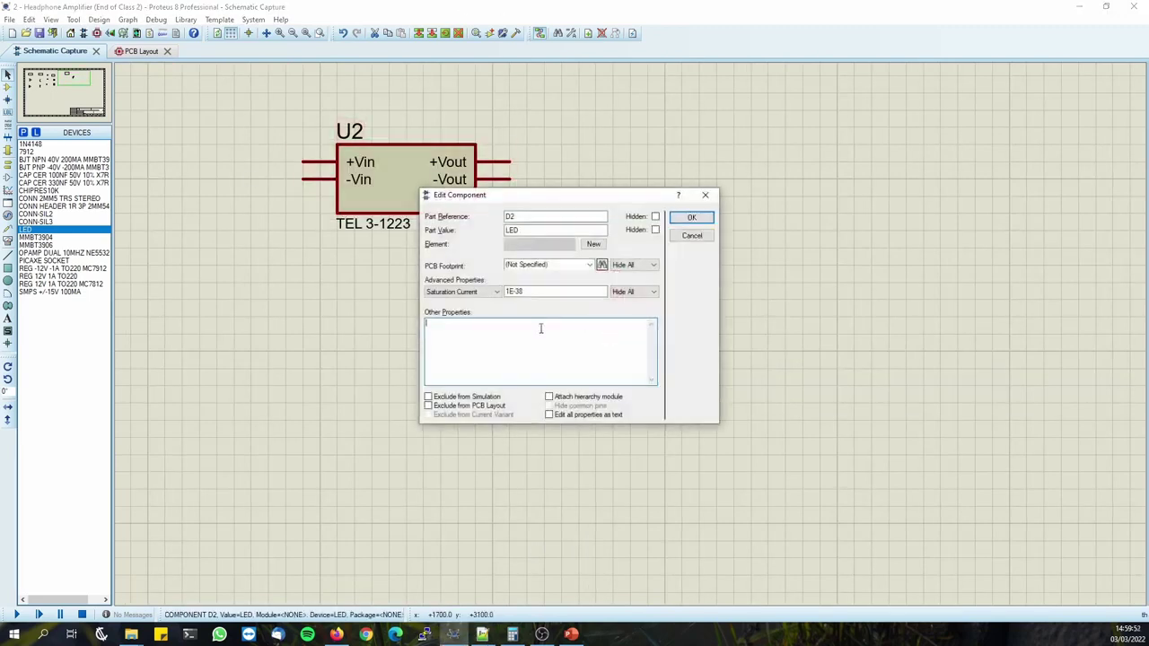
key("ctrl+v")
left_click(692, 217)
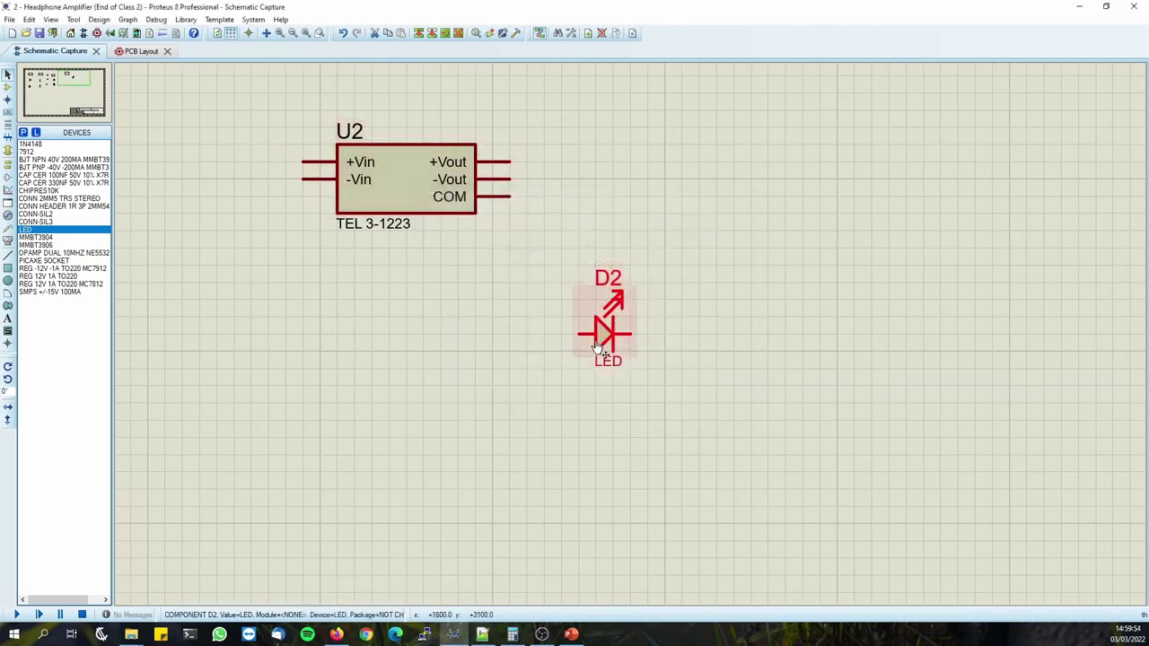
Start making a device from LED D2, keeping the name LED, and delete its NOT CHECKED packaging.
right_click(600, 348)
left_click(667, 587)
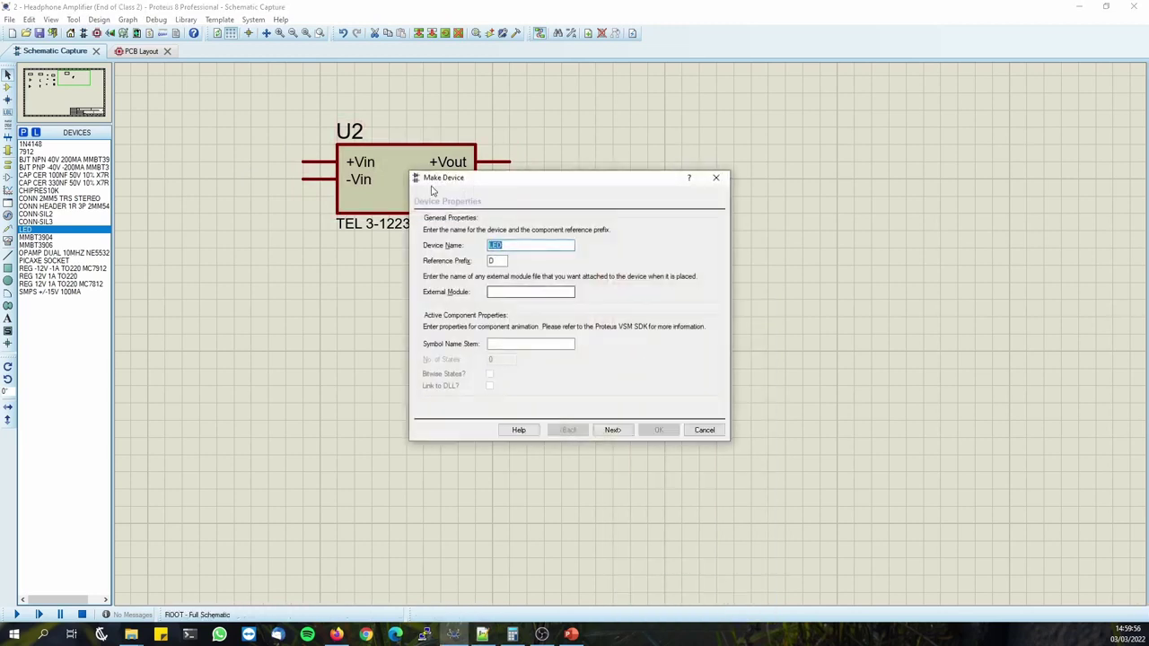
left_click(612, 430)
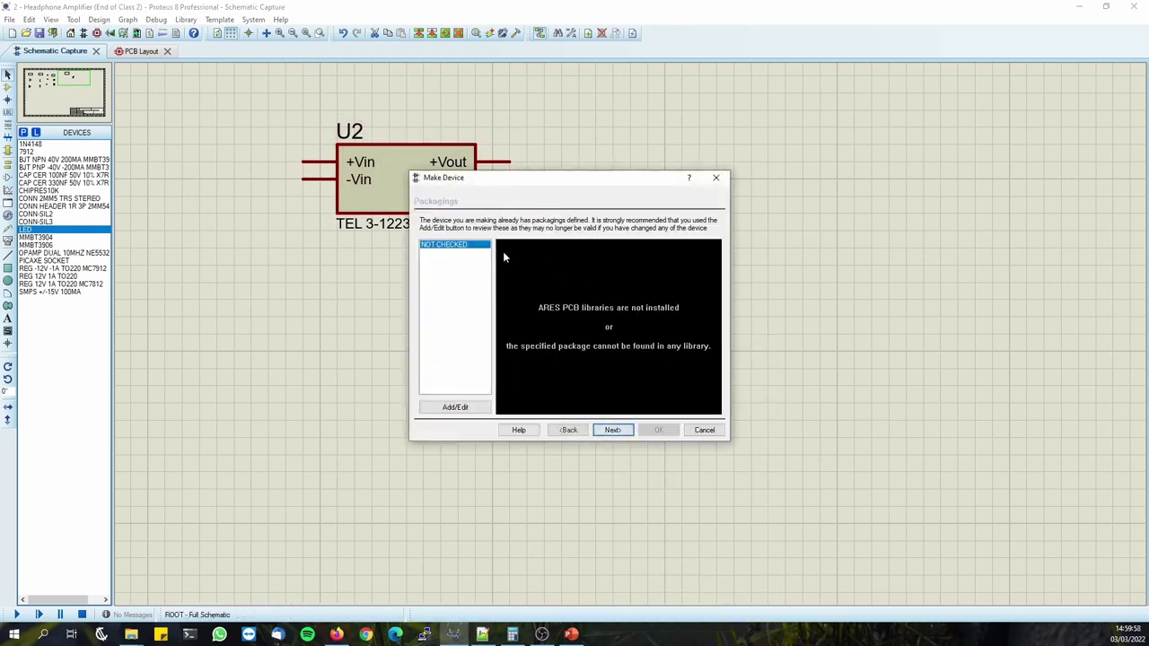
left_click(460, 411)
left_click(489, 182)
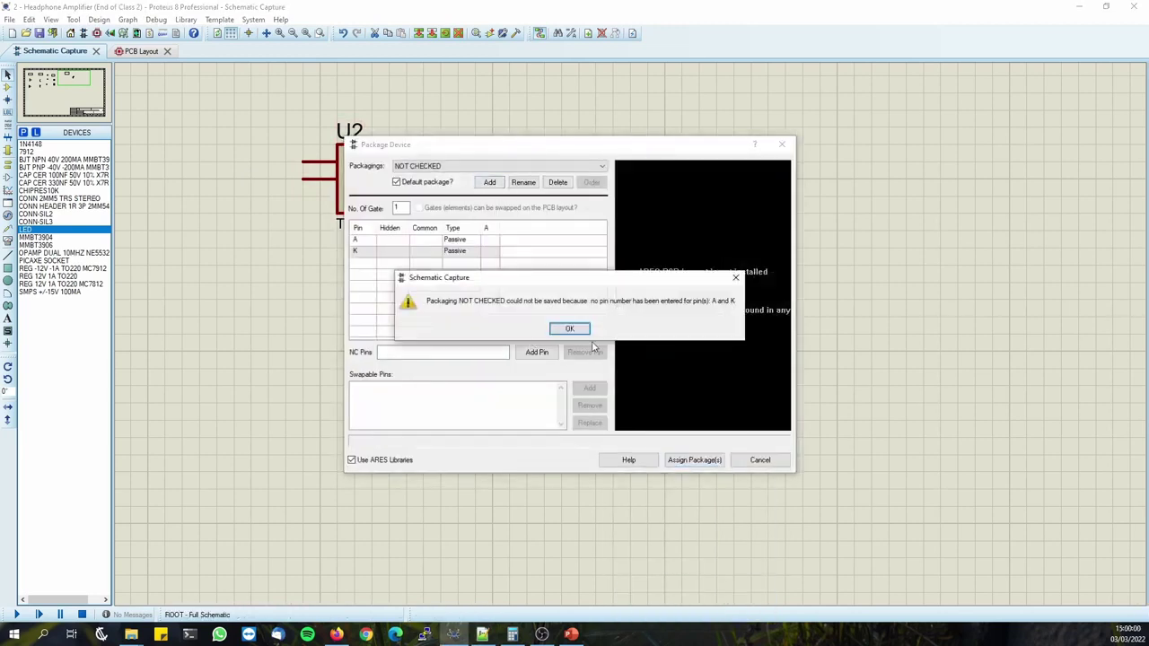
left_click(570, 329)
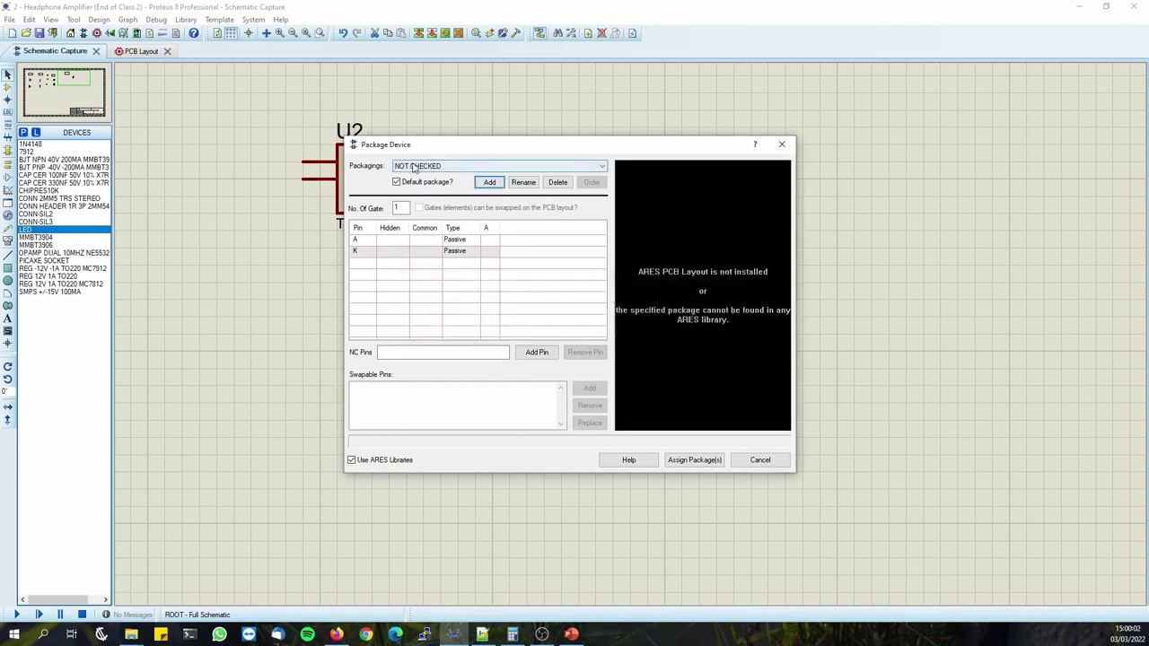
left_click(557, 182)
left_click(546, 329)
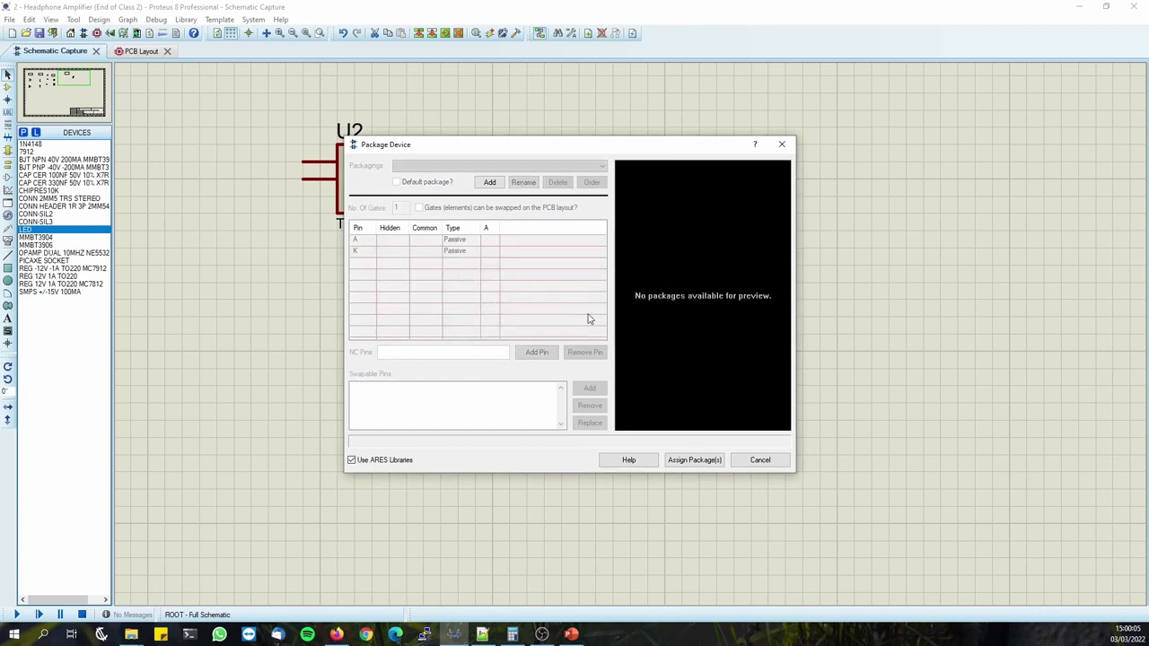
Search the packages for 0603 and add 0603_DIODE from the D_SMD library as the LED's packaging.
left_click(489, 182)
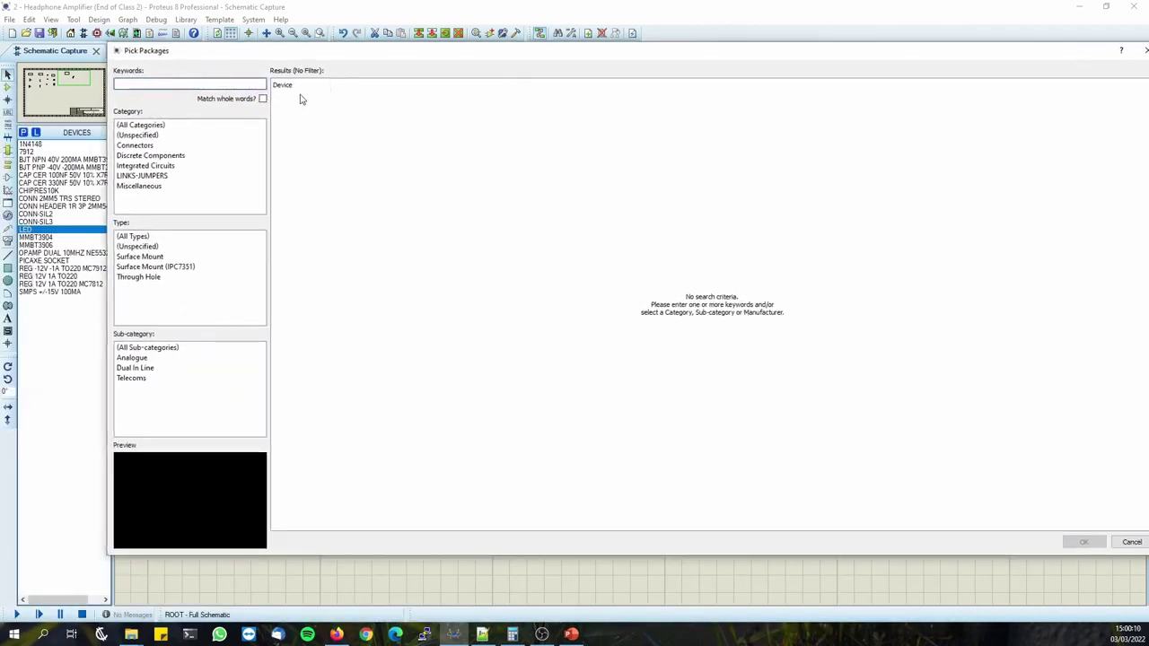
type("0603")
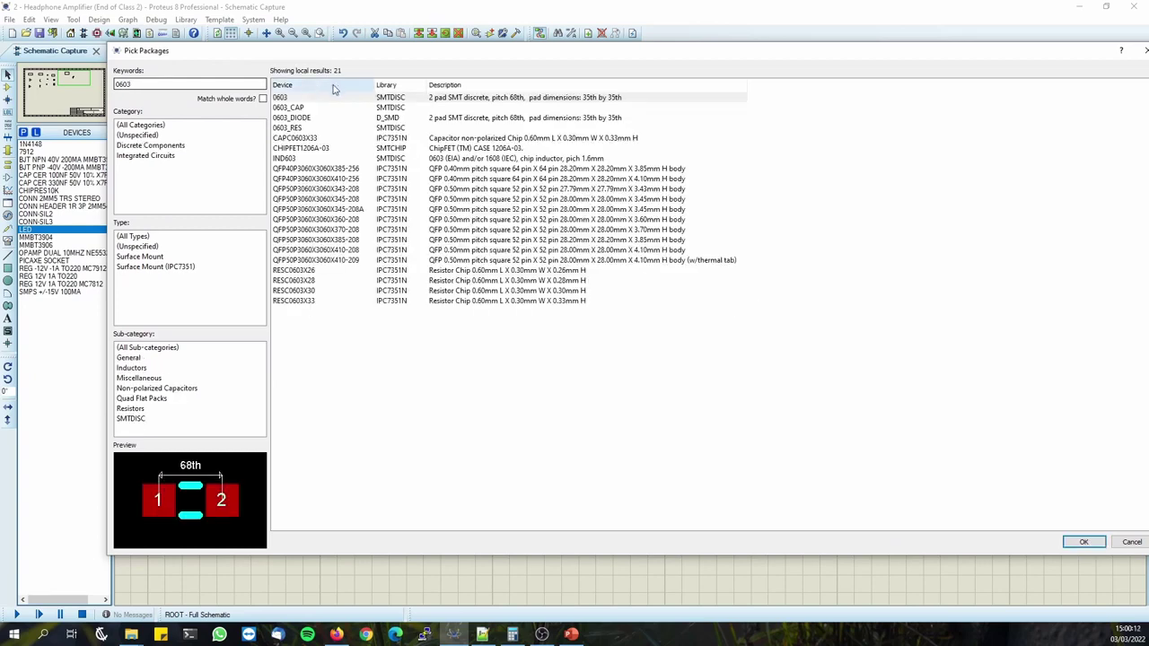
left_click(310, 117)
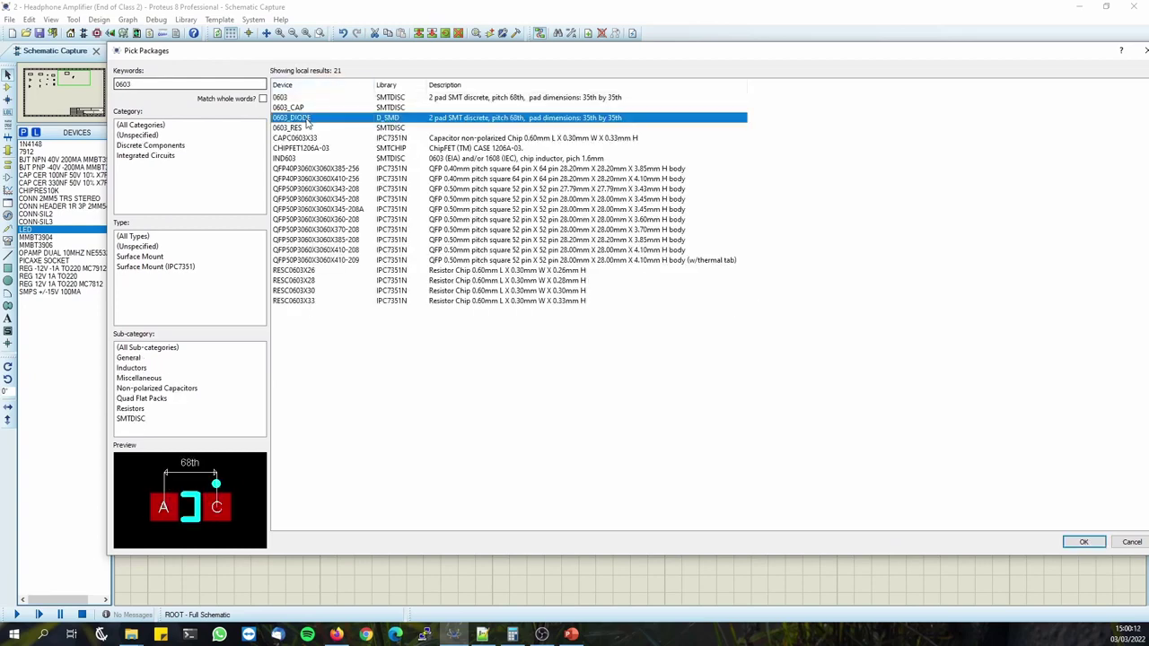
left_click(1084, 542)
mouse_move(401, 145)
left_mouse_down()
mouse_move(440, 162)
mouse_move(705, 172)
mouse_move(399, 157)
left_mouse_up()
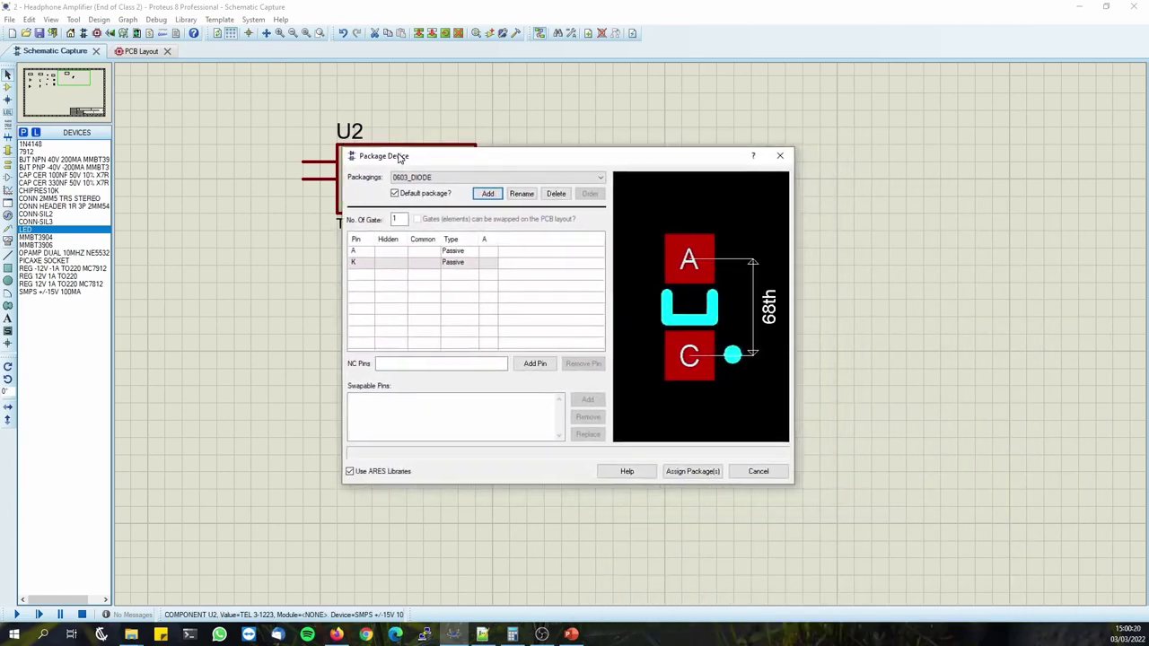
Map pin K to pad C and pin A to pad A, assign the package, and continue to the component properties.
left_click(358, 264)
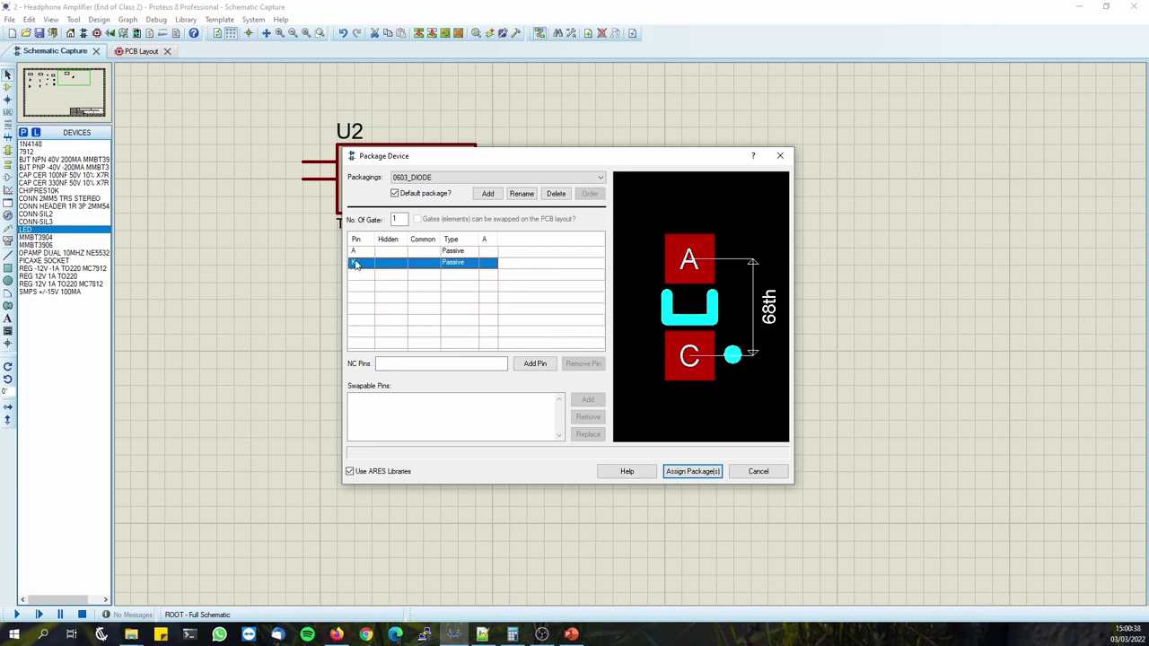
left_click(487, 262)
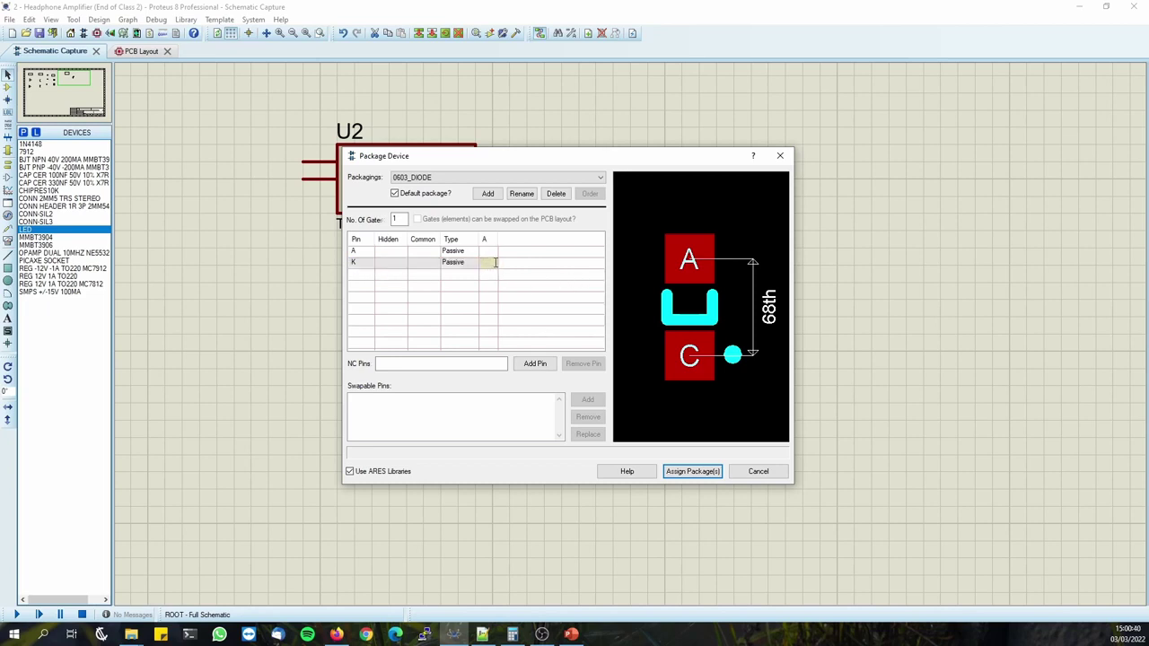
type("c")
left_click(489, 252)
type("a")
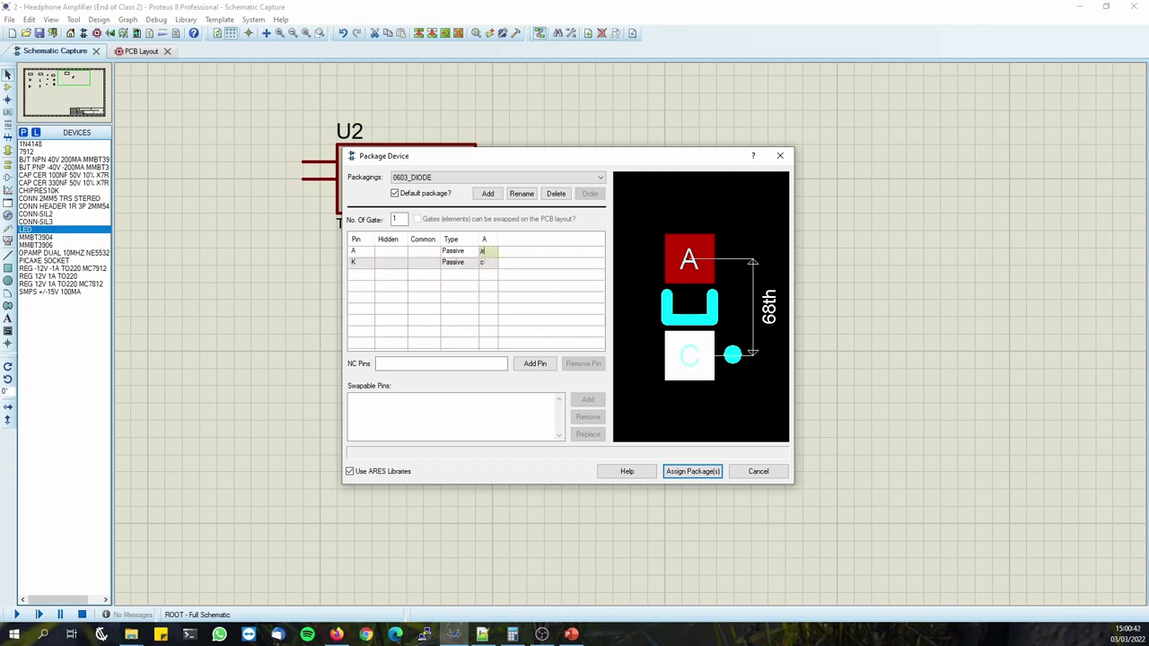
left_click(514, 268)
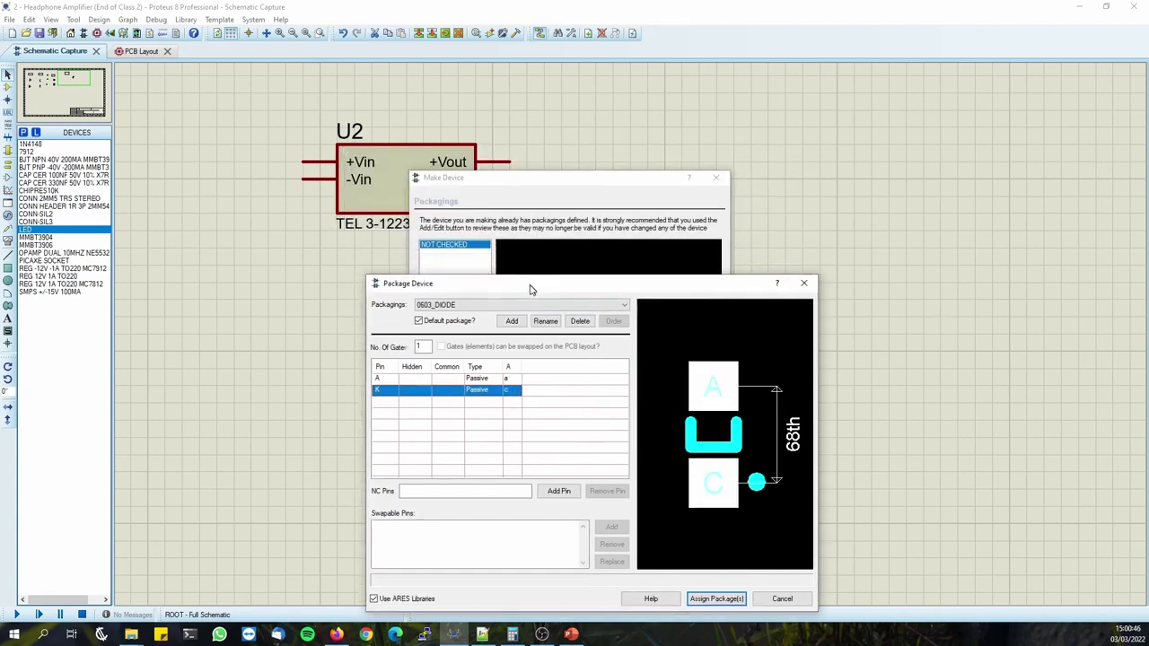
left_click(653, 486)
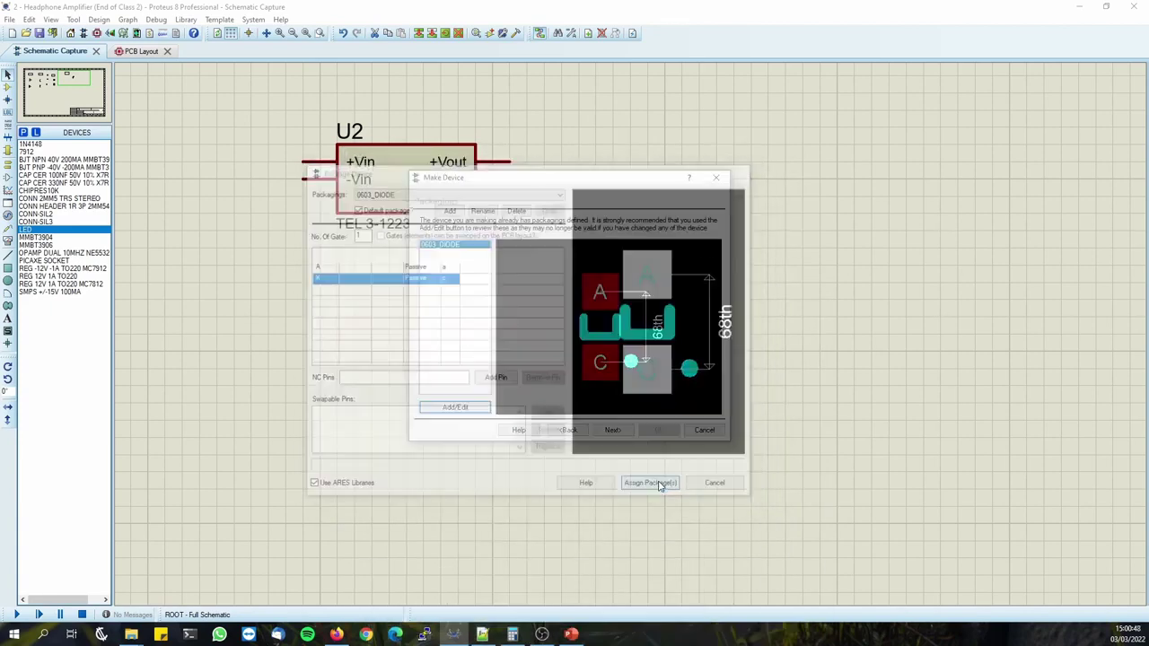
left_click(612, 430)
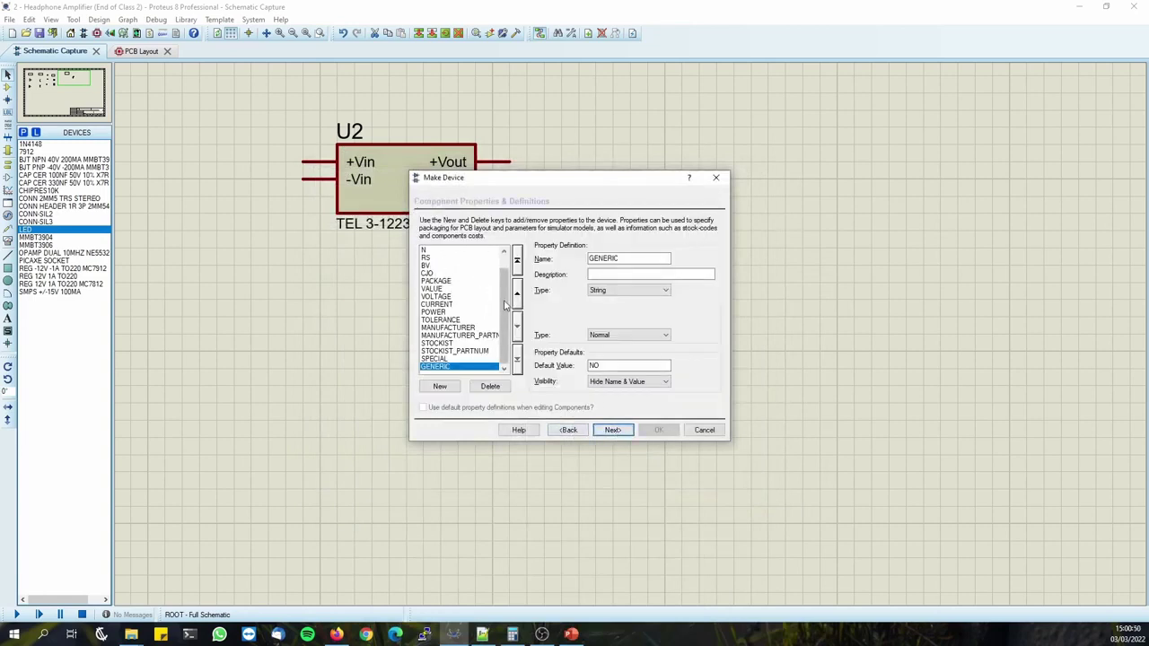
Examine the device's property definitions one by one from the start of the list through PACKAGE.
scroll(458, 274, "up", 2)
left_click_drag(498, 179, 298, 154)
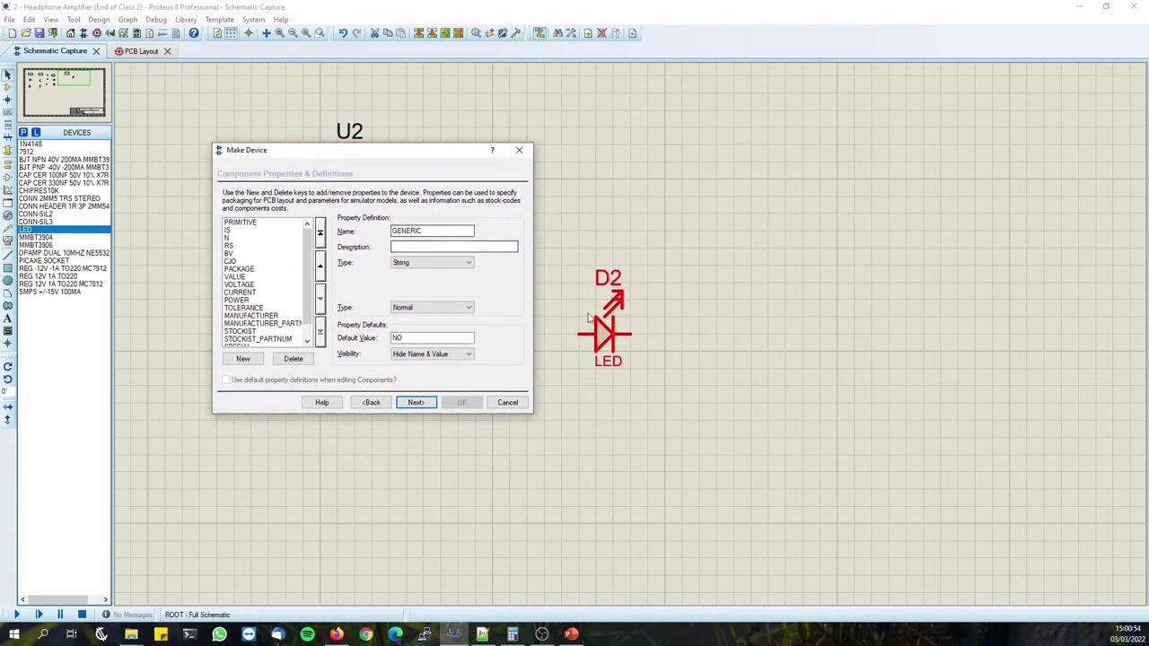
left_click_drag(422, 155, 407, 181)
left_click(223, 250)
left_click(223, 257)
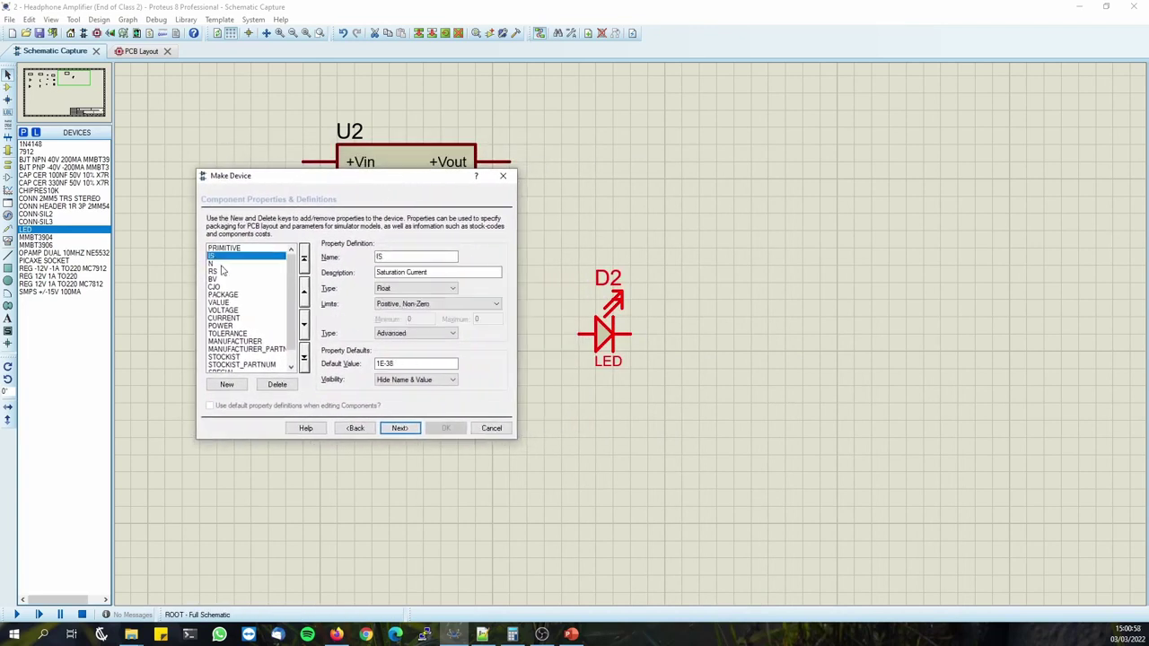
left_click(224, 265)
left_click(225, 272)
left_click(227, 280)
left_click(230, 288)
left_click(235, 296)
Delete the simulation properties PRIMITIVE, IS, N, RS, BV and CJO from the device.
left_click_drag(235, 299, 272, 256)
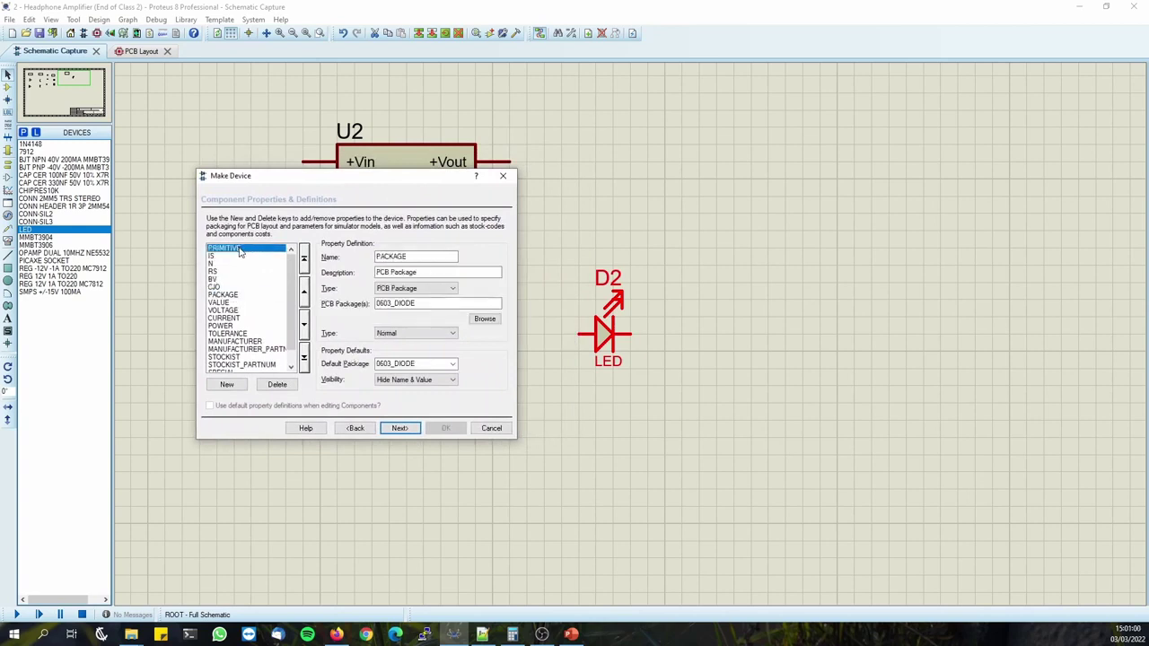
left_click(277, 385)
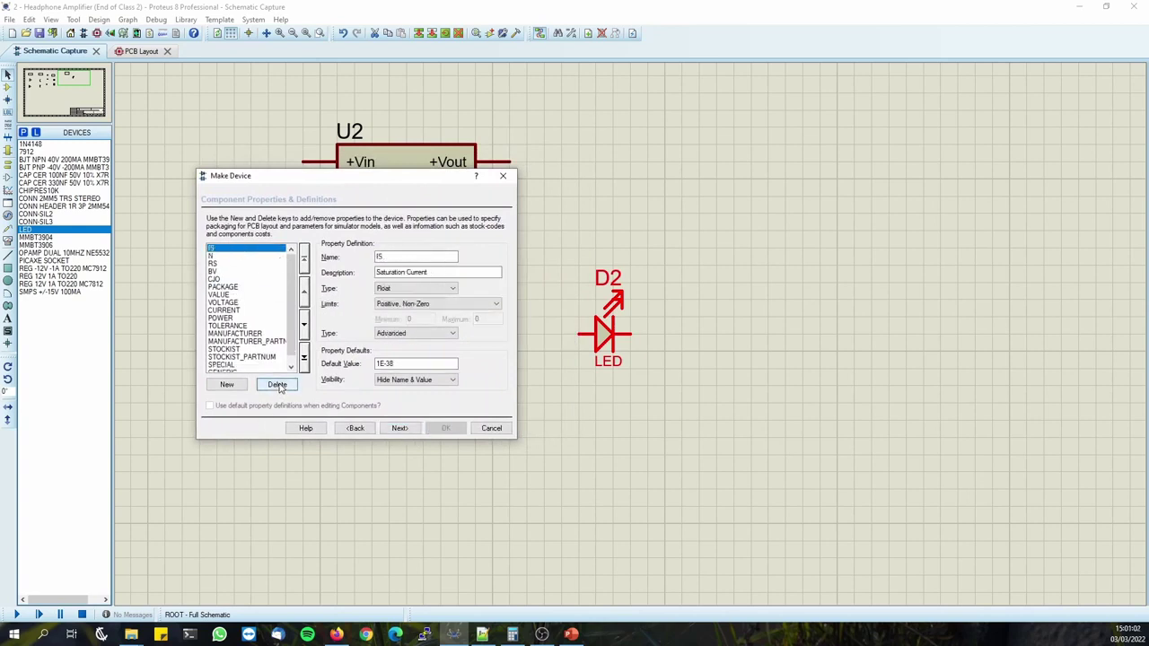
left_click(278, 385)
left_click(277, 385)
left_click(278, 386)
left_click(279, 386)
left_click(279, 386)
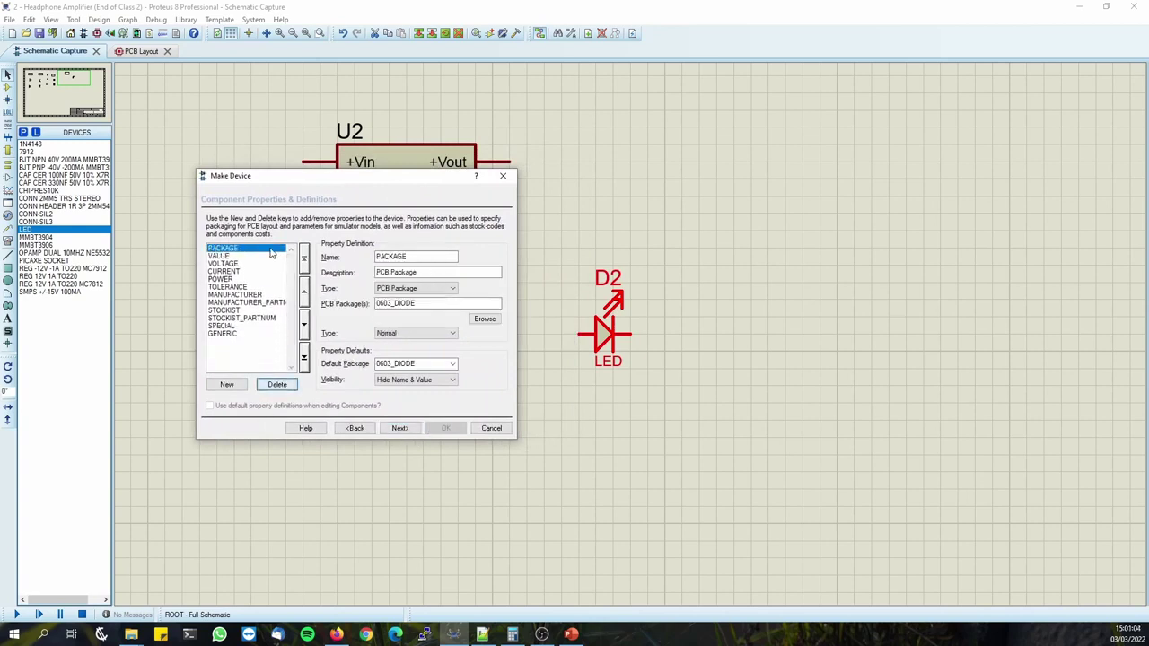
Check the HSMG-C190 product page in the browser and set the VALUE property's default to LED GREEN.
left_click(236, 341)
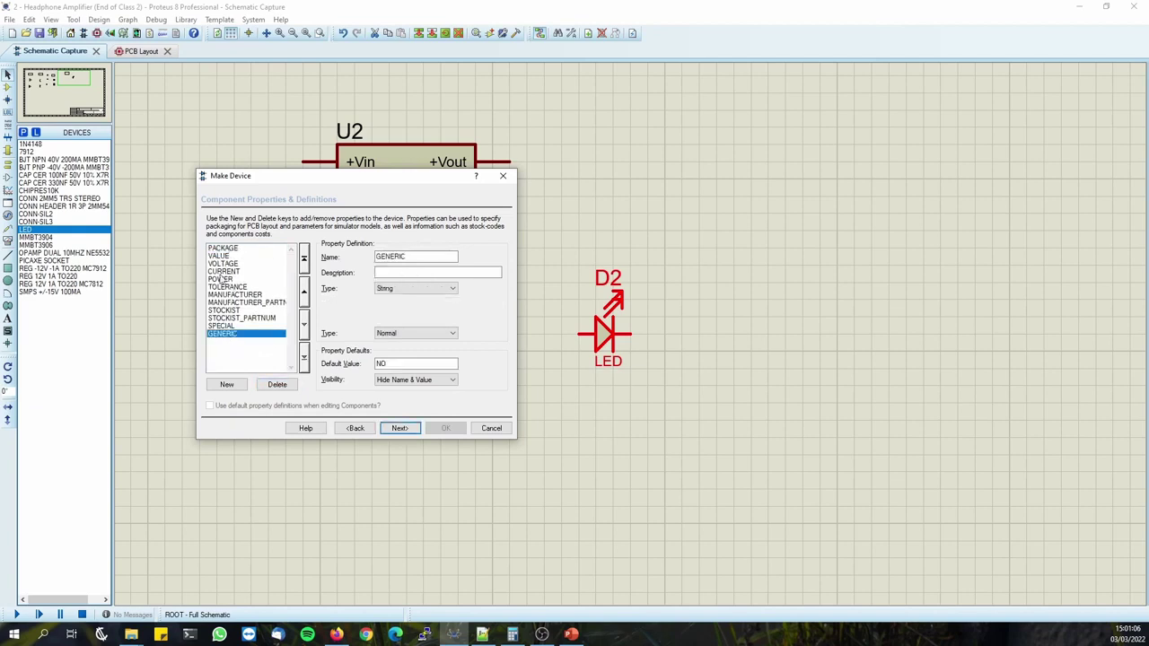
left_click(230, 250)
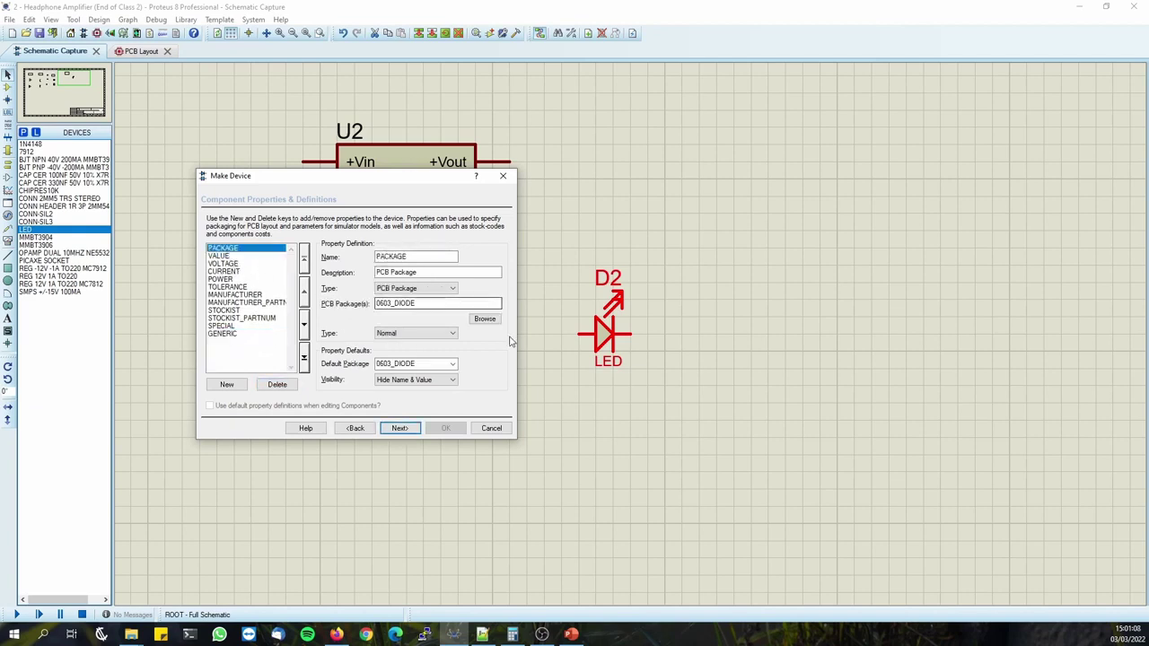
left_click(220, 258)
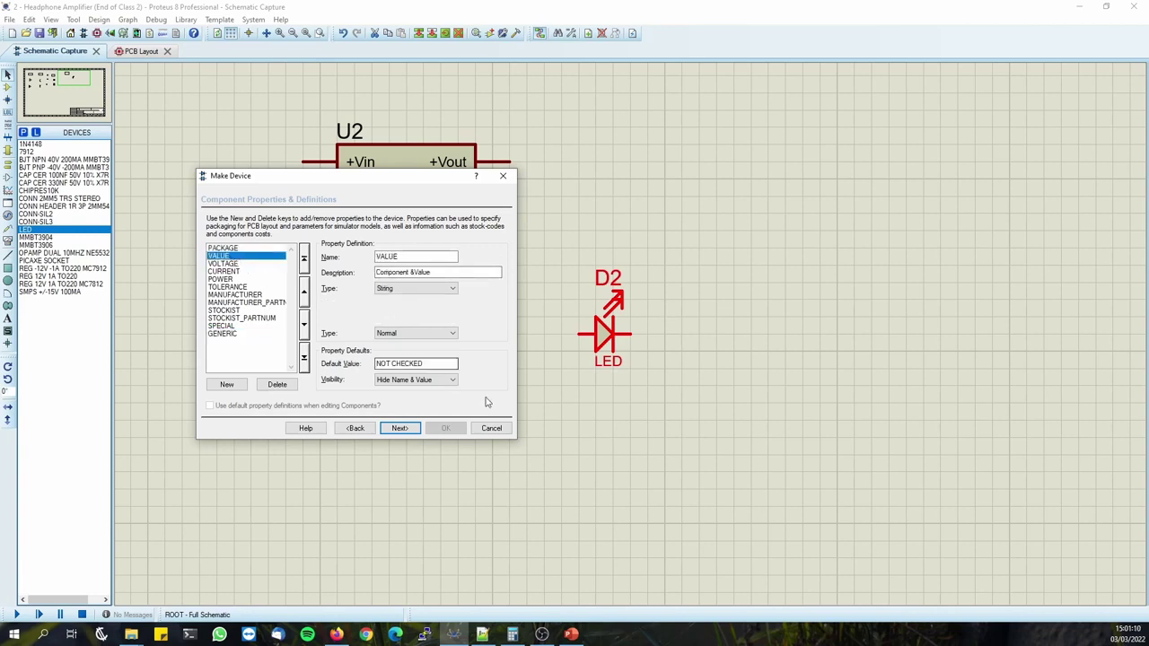
left_click(336, 634)
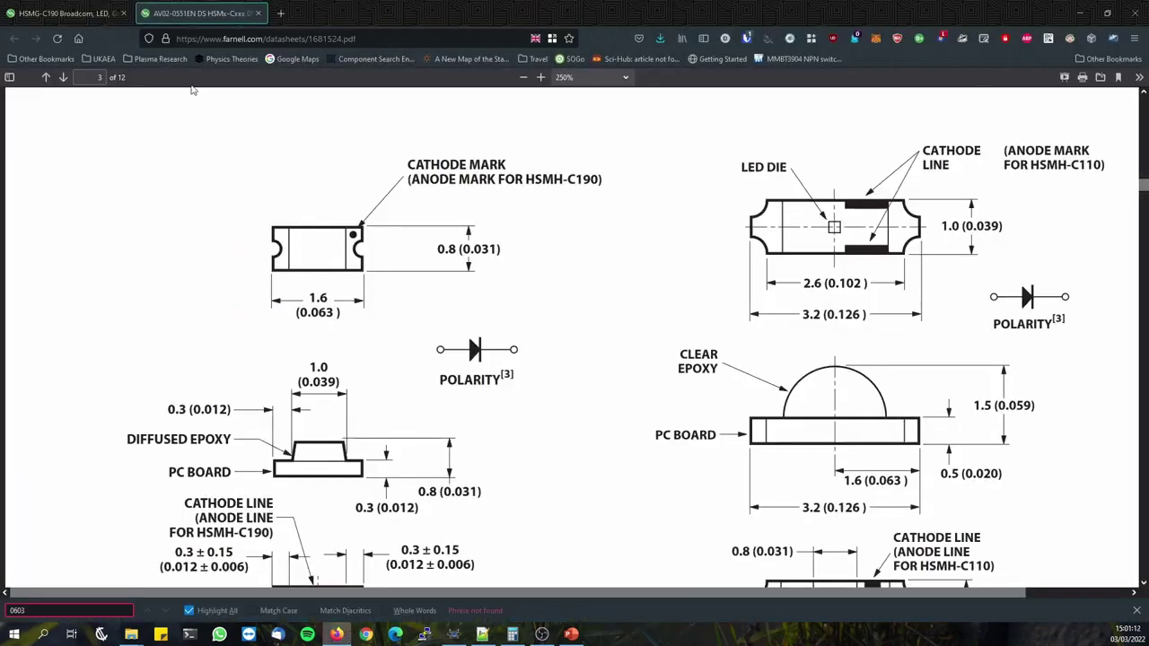
key("ctrl+Tab")
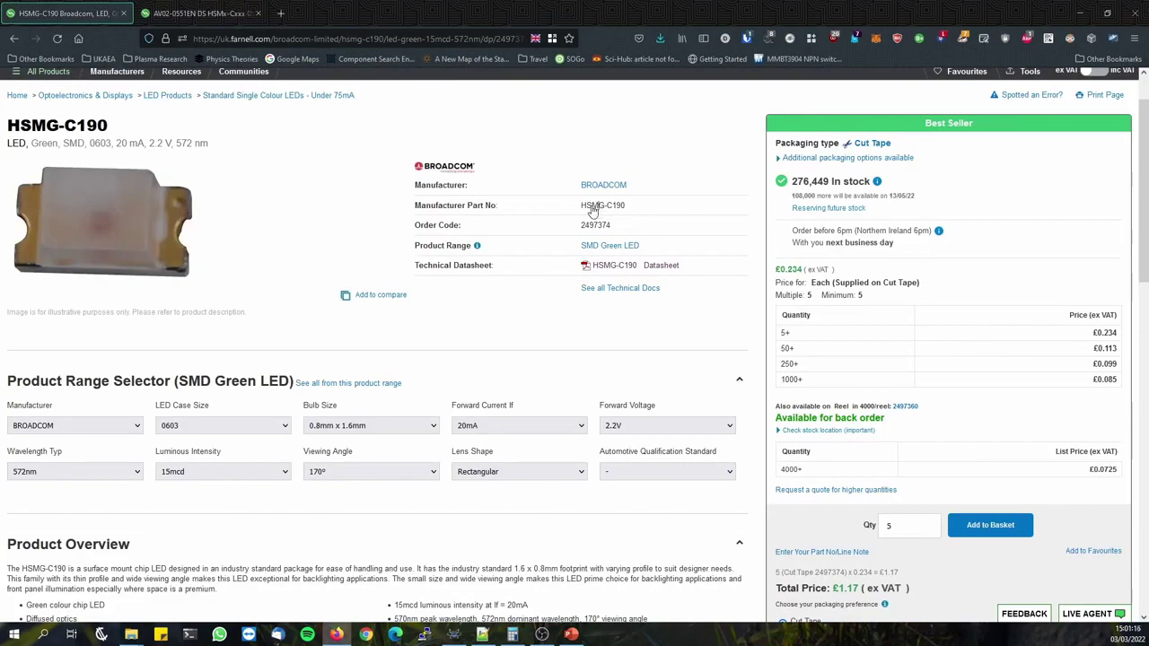
key("alt+Tab")
left_click_drag(431, 364, 228, 337)
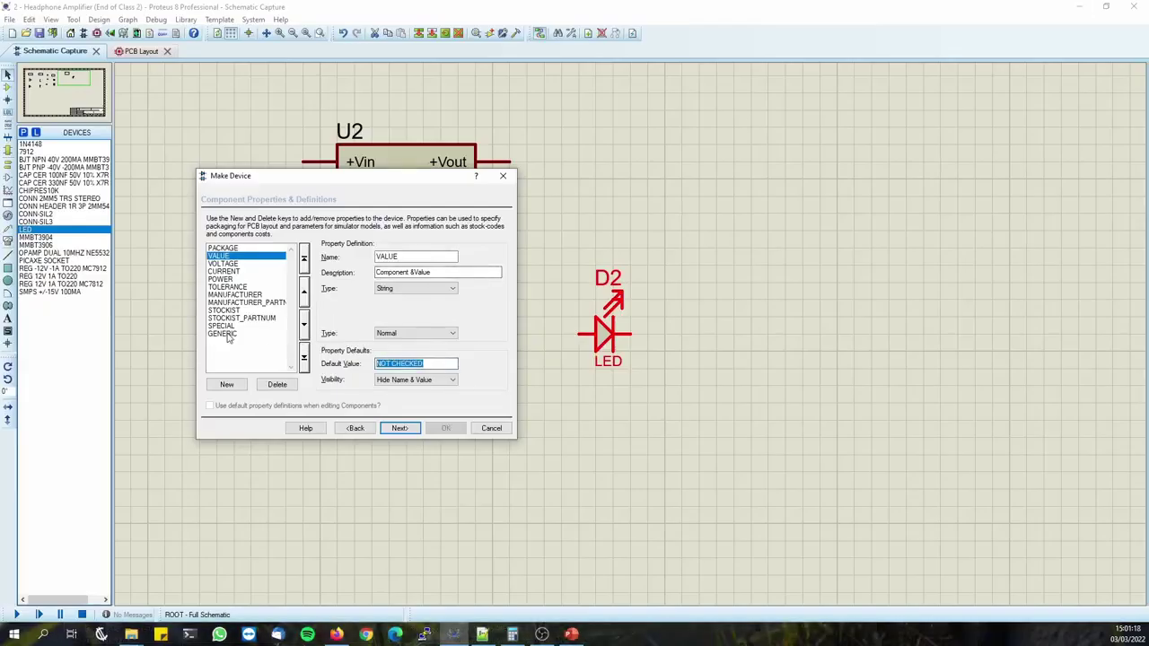
type("LED GREEN")
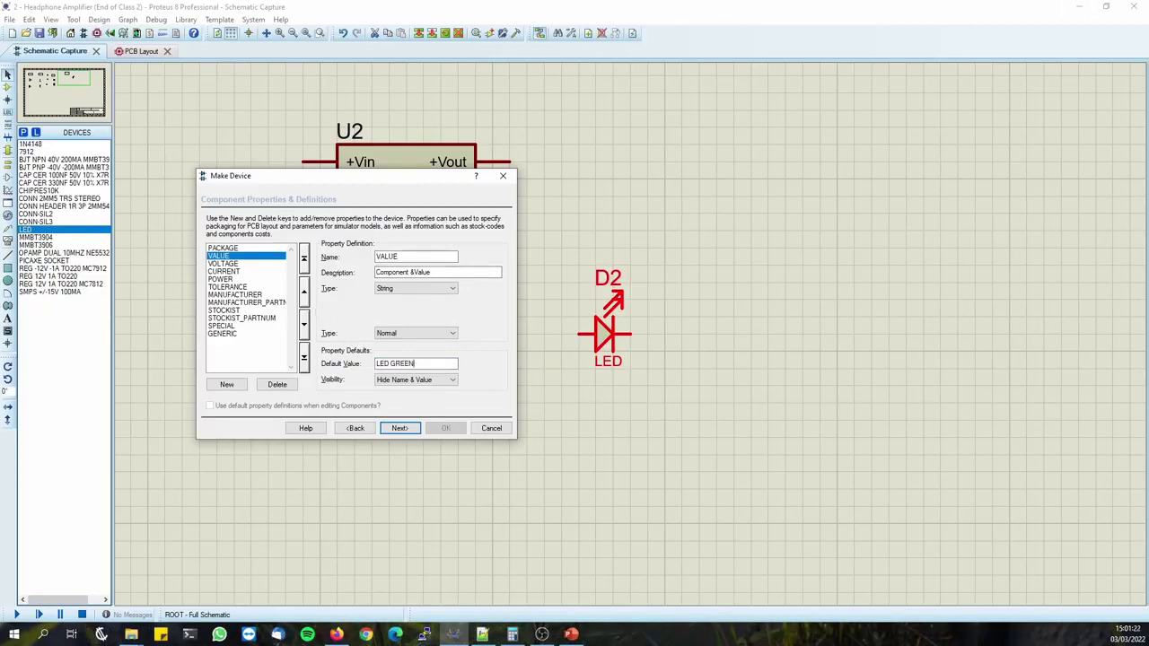
Open the VOLTAGE property and examine the reverse voltage and forward current limits in the datasheet's absolute maximum ratings tables.
left_click(238, 264)
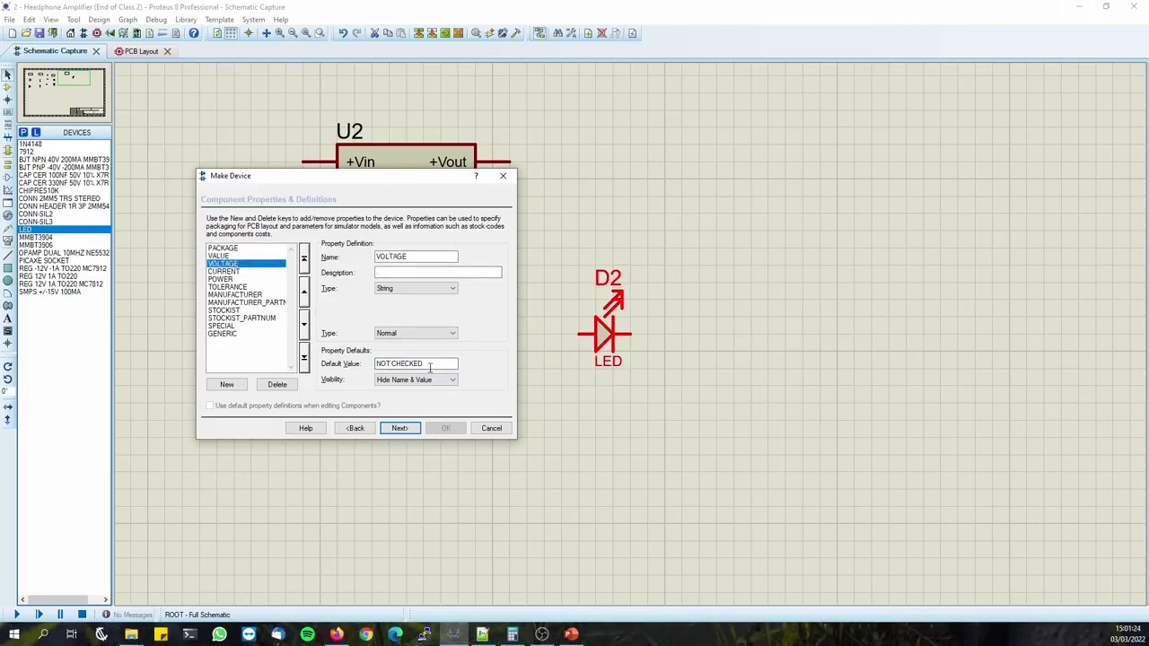
key("alt+Tab")
left_click(229, 14)
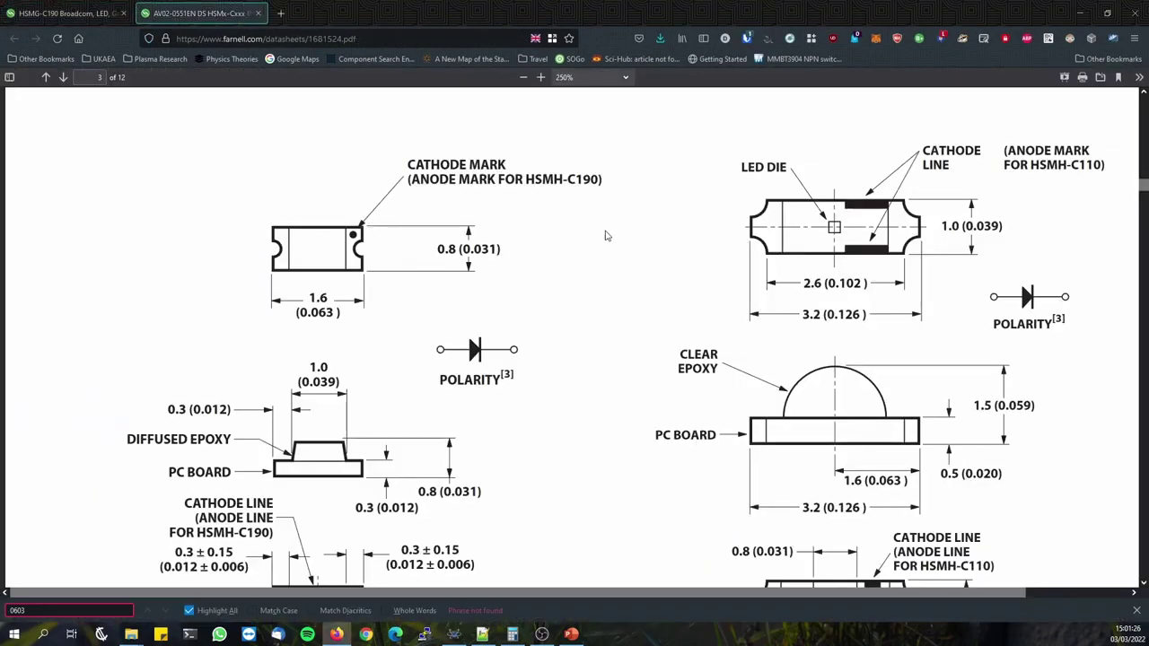
scroll(745, 303, "down", 6)
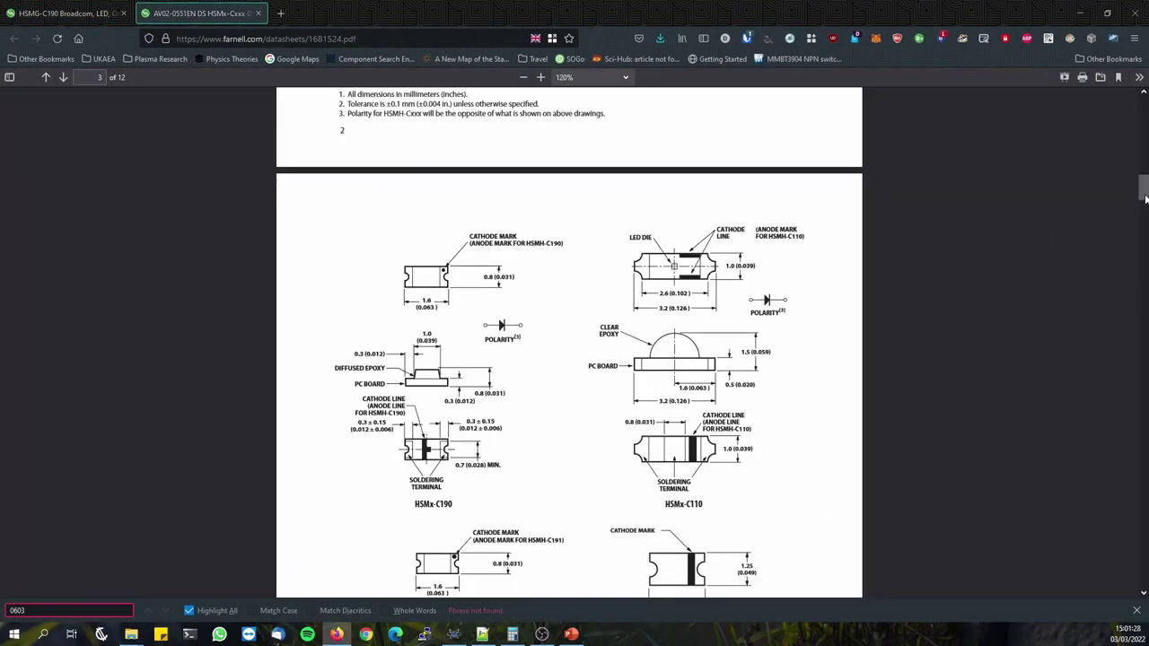
left_click_drag(1143, 195, 1138, 278)
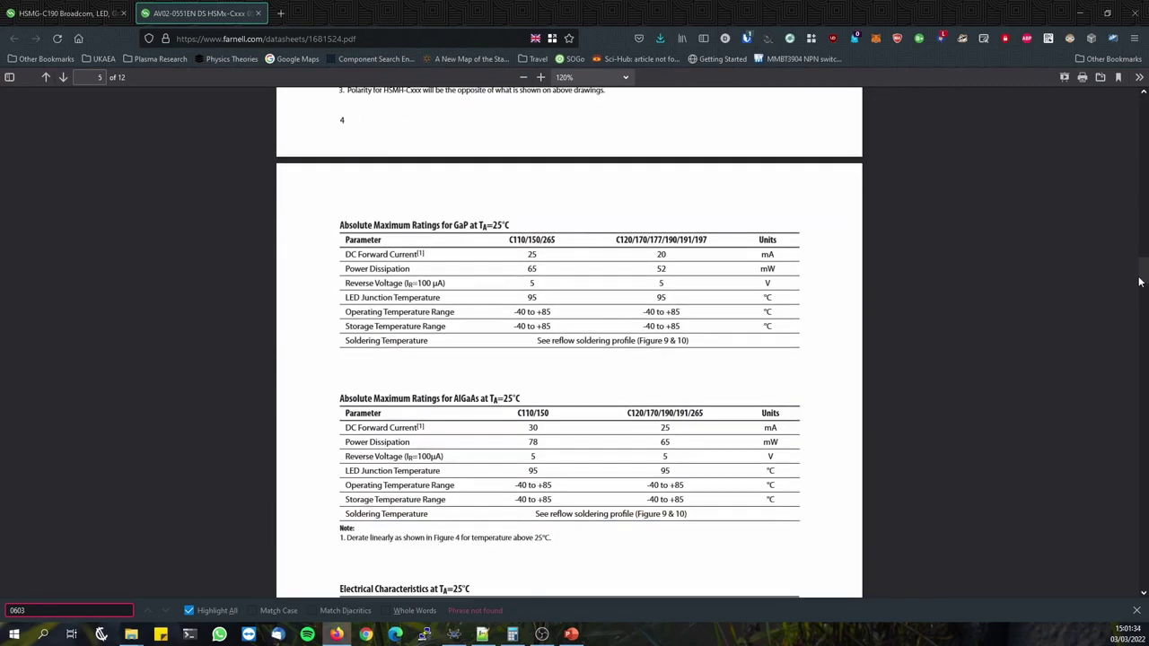
scroll(1138, 278, "down", 2)
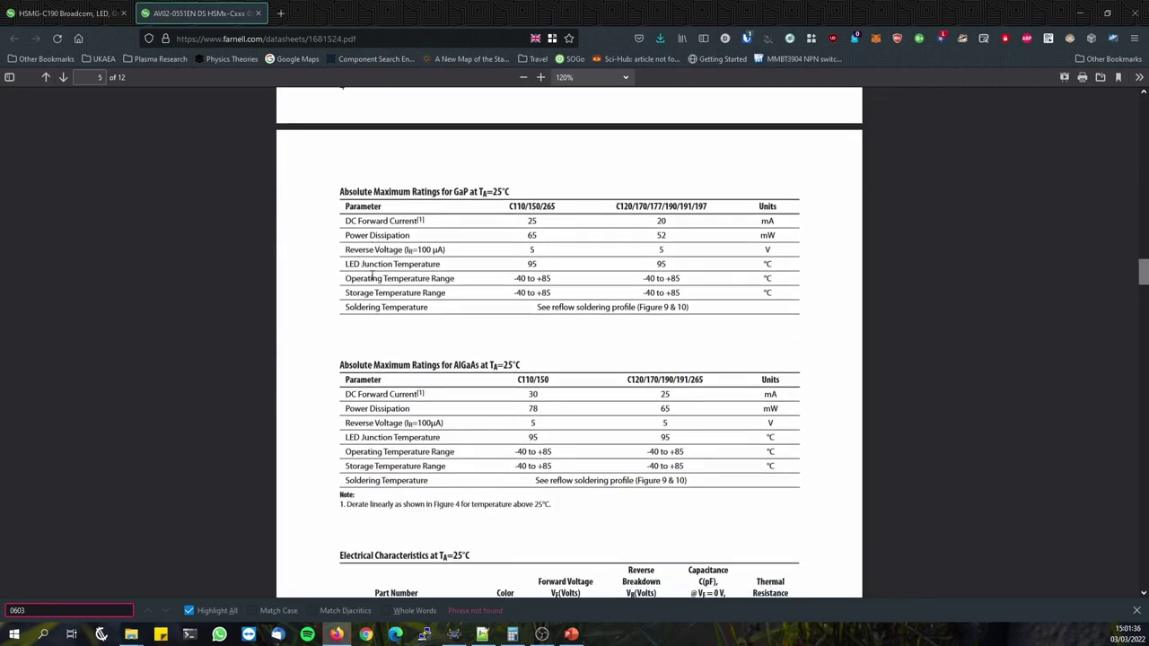
left_click_drag(384, 253, 446, 250)
left_click_drag(658, 248, 667, 253)
scroll(408, 364, "down", 1)
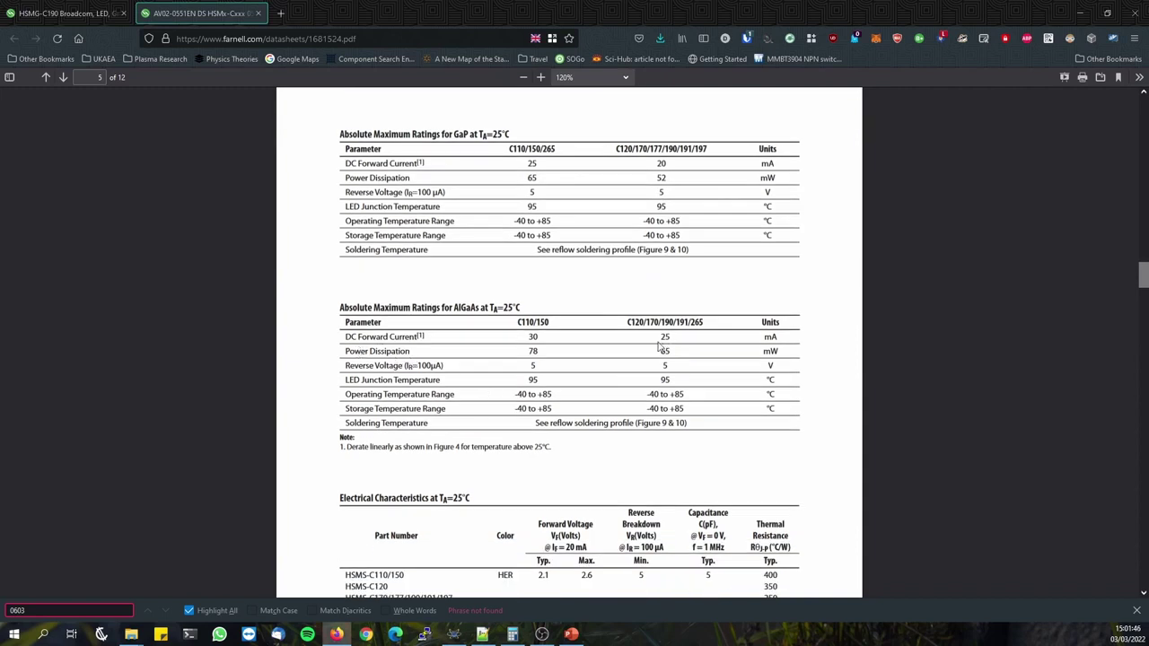
left_click_drag(661, 346, 670, 339)
left_click_drag(455, 309, 476, 308)
Check the HSMG-C190 product page and find the 190 variant's forward voltage in the datasheet's electrical characteristics table.
left_click(62, 13)
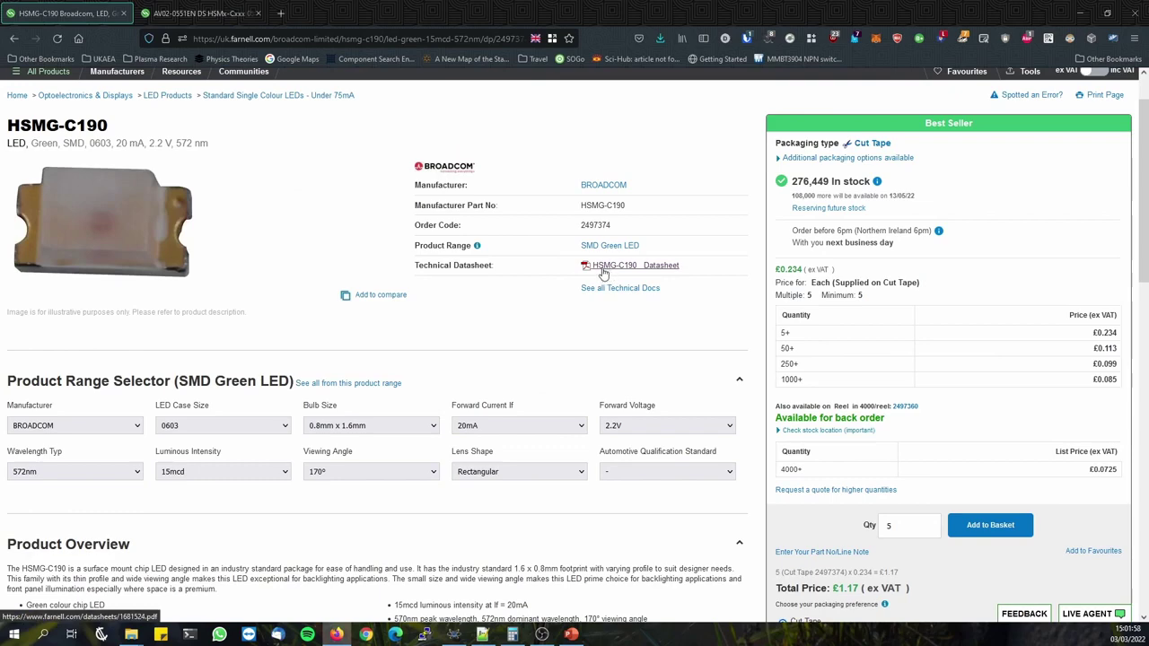
left_click(167, 7)
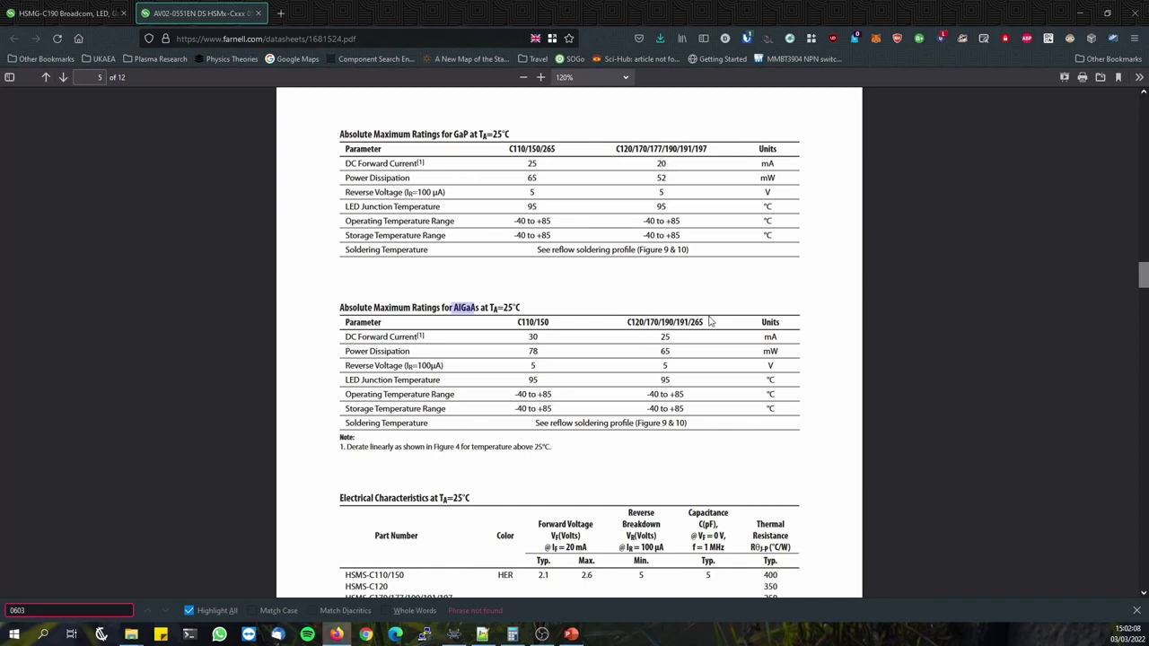
scroll(709, 321, "down", 4)
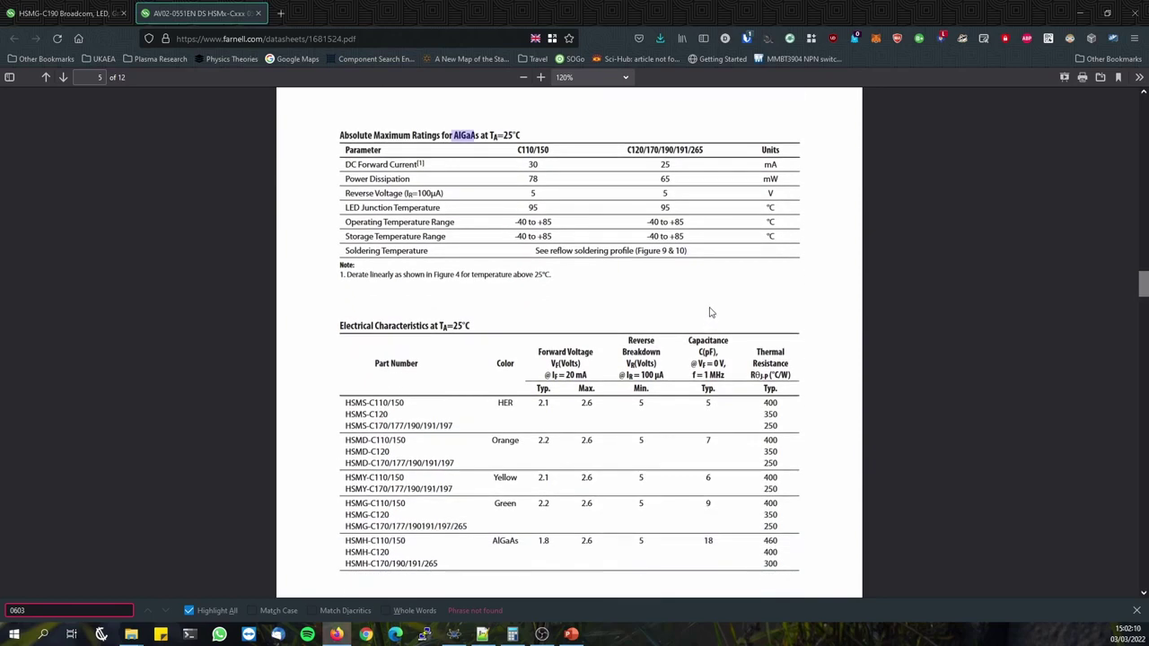
scroll(709, 311, "down", 1)
scroll(709, 306, "down", 1)
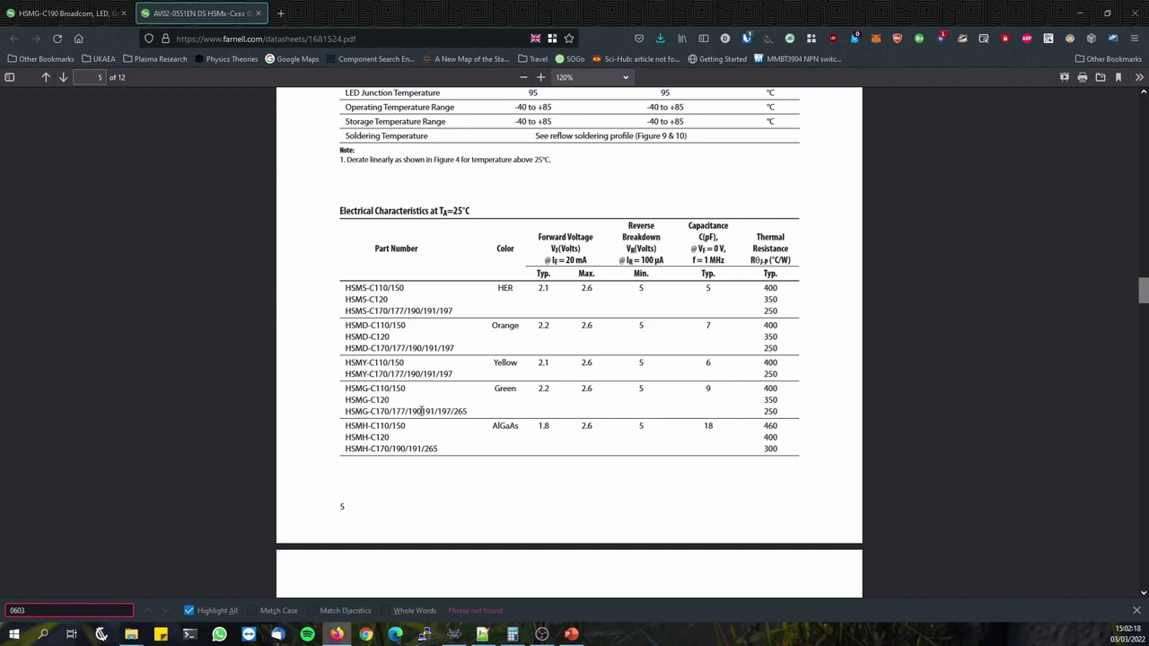
left_click_drag(421, 411, 409, 412)
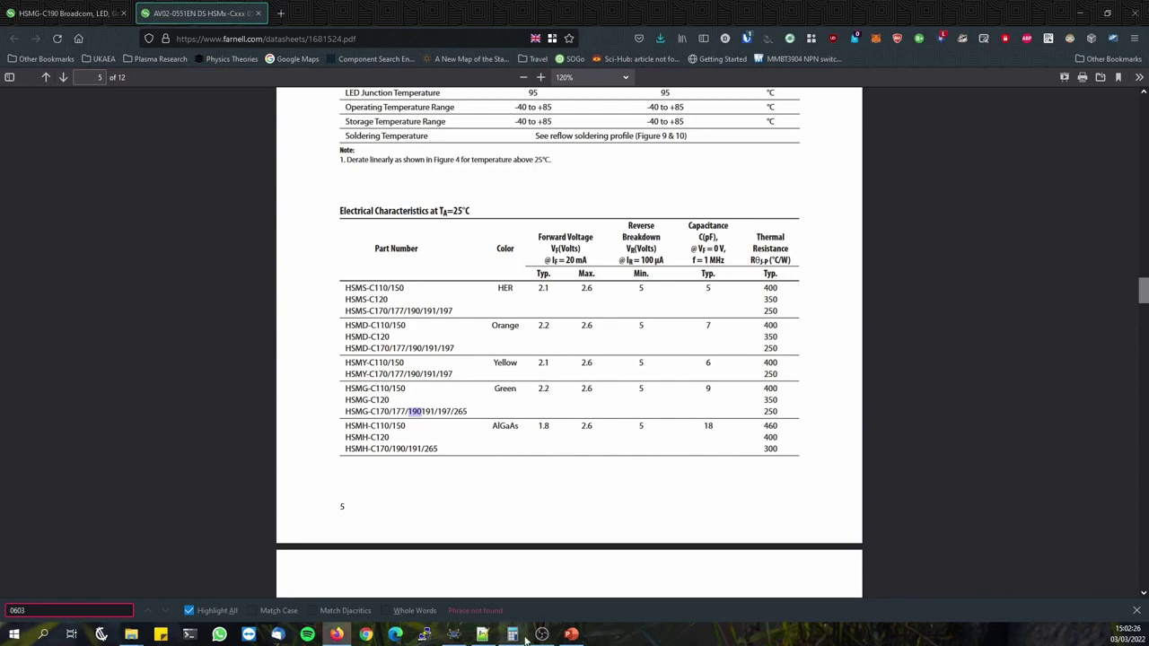
Return to Proteus and set the defaults of the VOLTAGE property to 2.6V and the CURRENT property to 20mA.
left_click(453, 634)
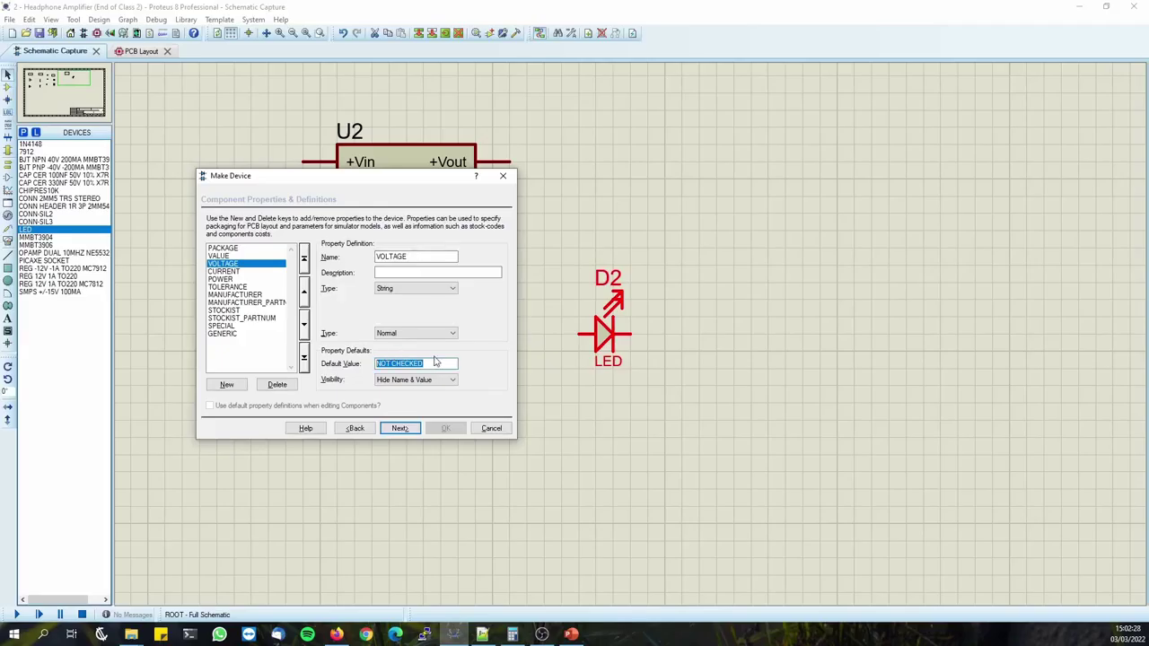
type("2.6V")
left_click(238, 271)
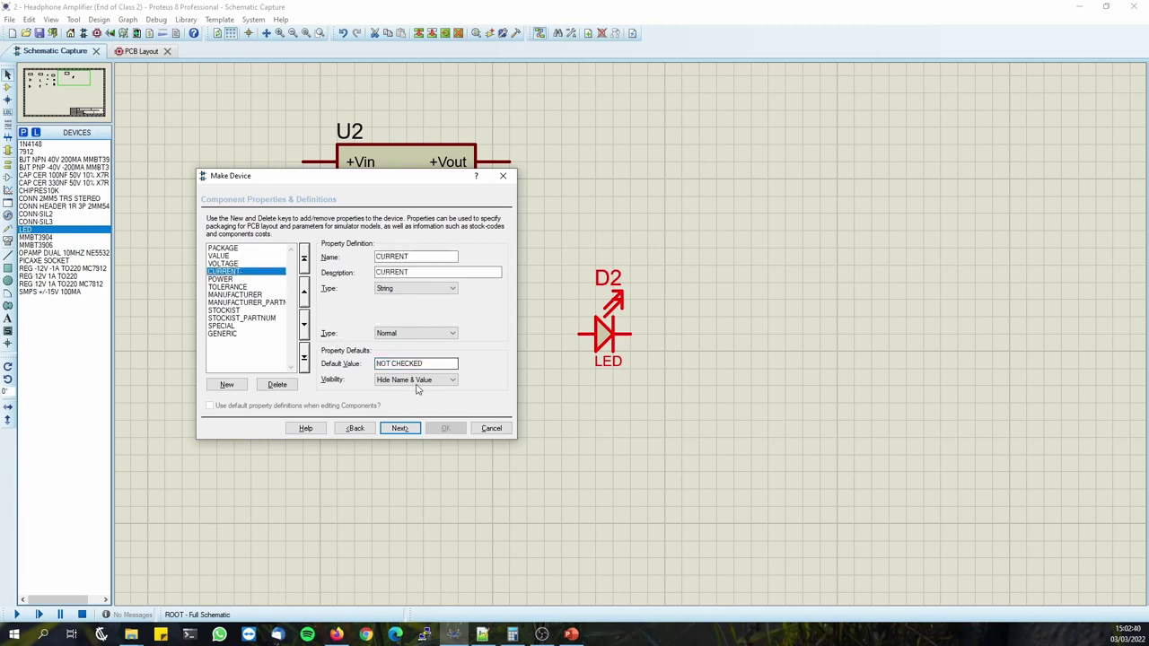
left_click_drag(433, 366, 375, 360)
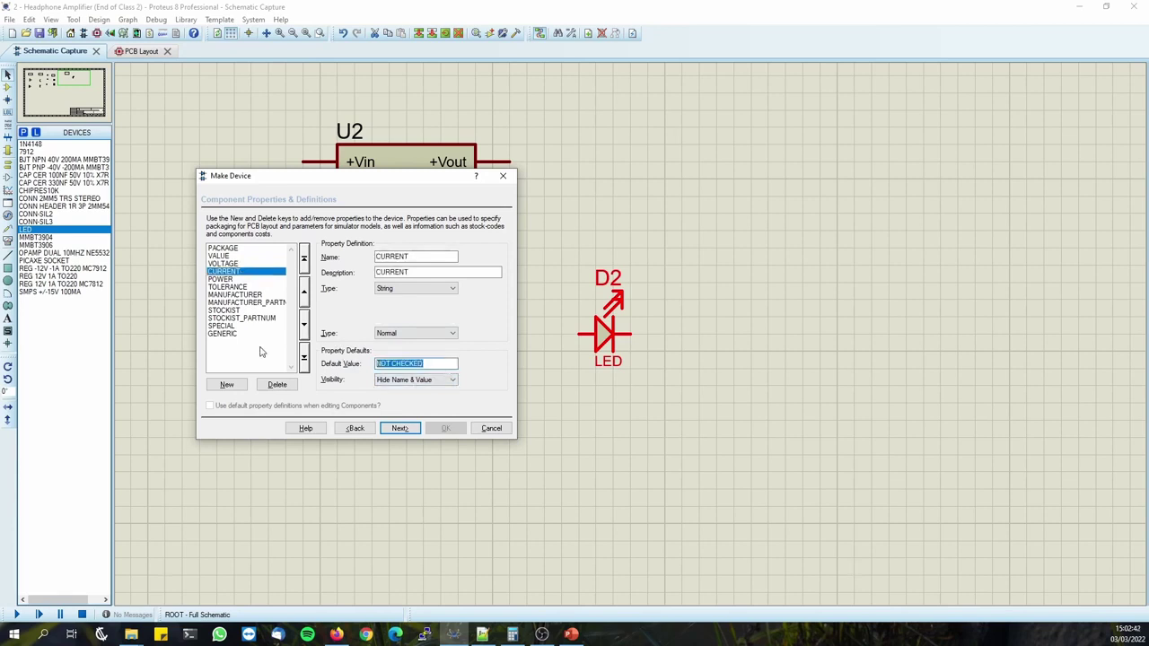
type("20mA")
Look through the LED datasheet's description, package drawings and absolute maximum ratings for the power rating.
key("alt+Tab")
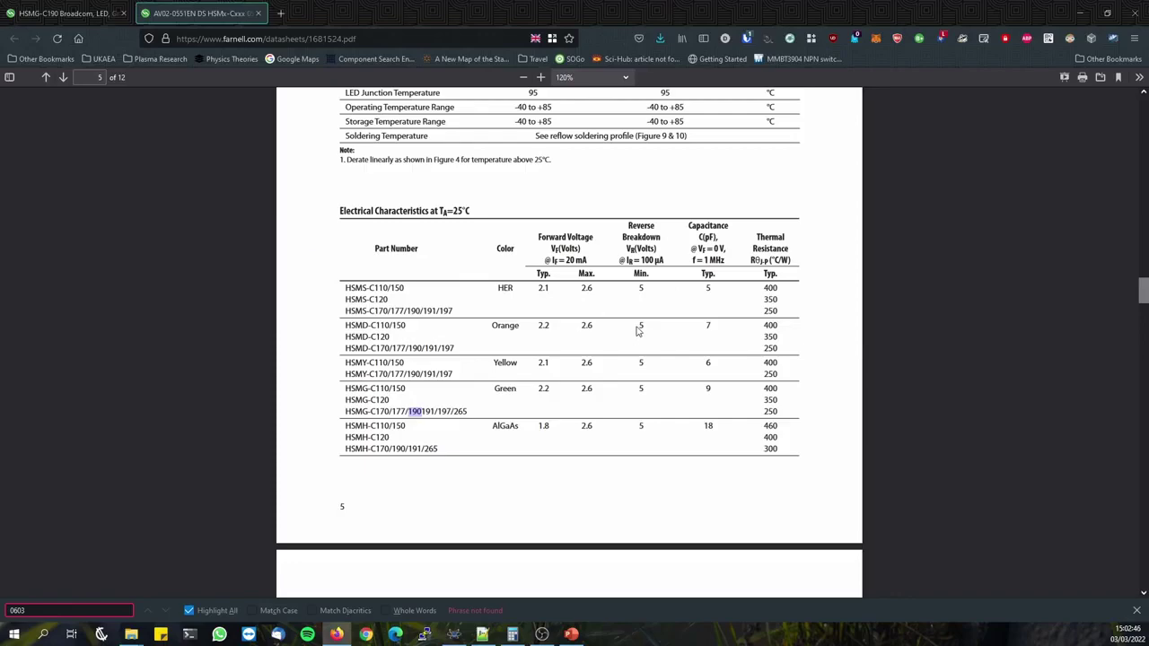
scroll(640, 331, "up", 10)
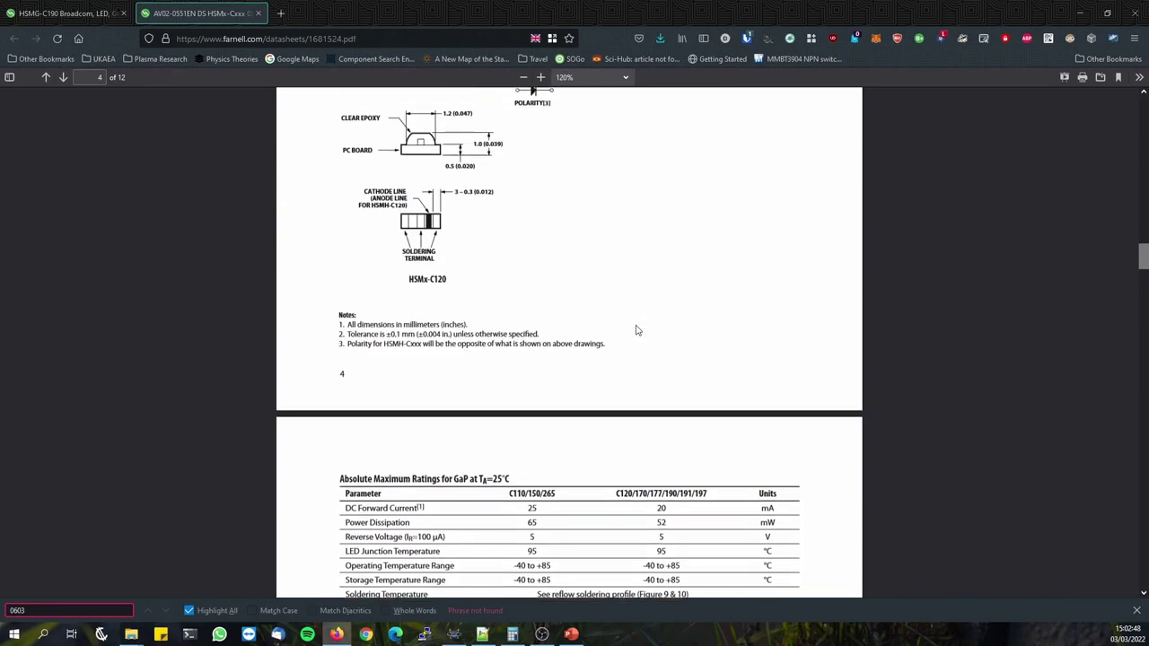
scroll(633, 332, "up", 5)
scroll(500, 361, "down", 5)
scroll(510, 357, "up", 8)
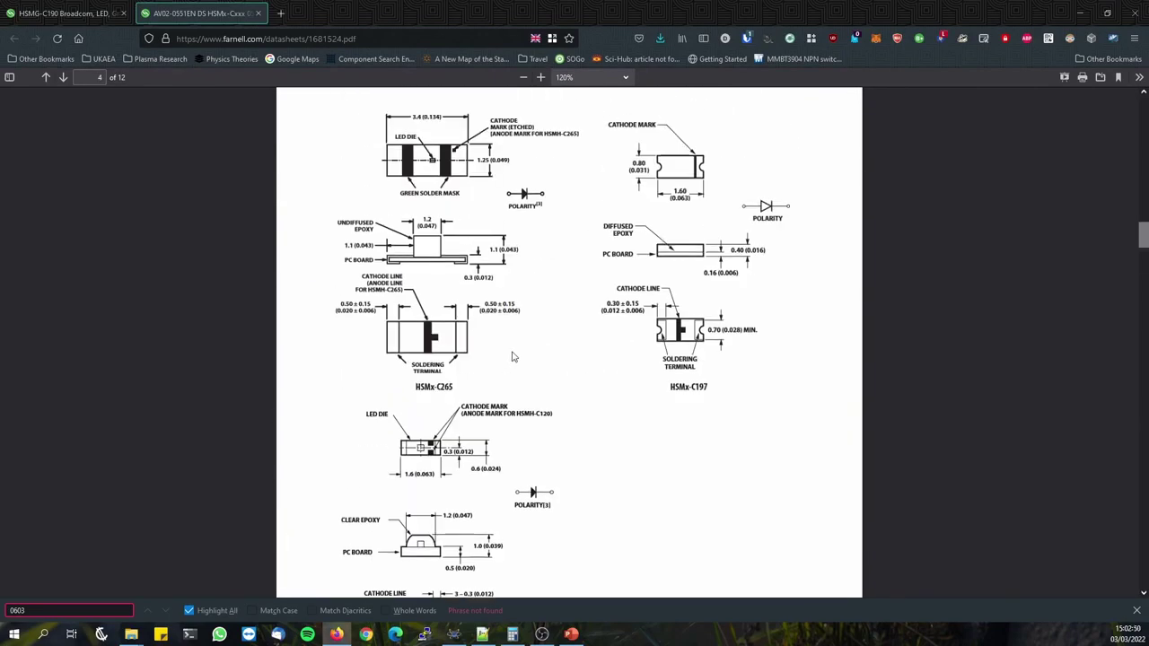
scroll(512, 356, "up", 6)
scroll(516, 359, "down", 1)
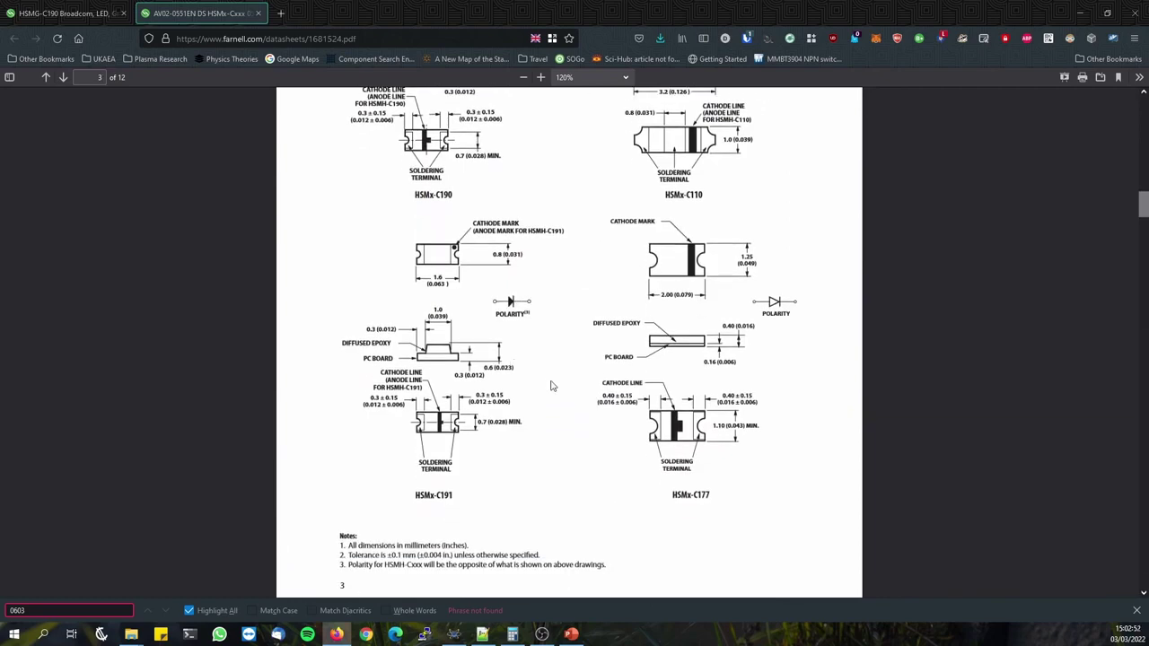
scroll(542, 398, "up", 15)
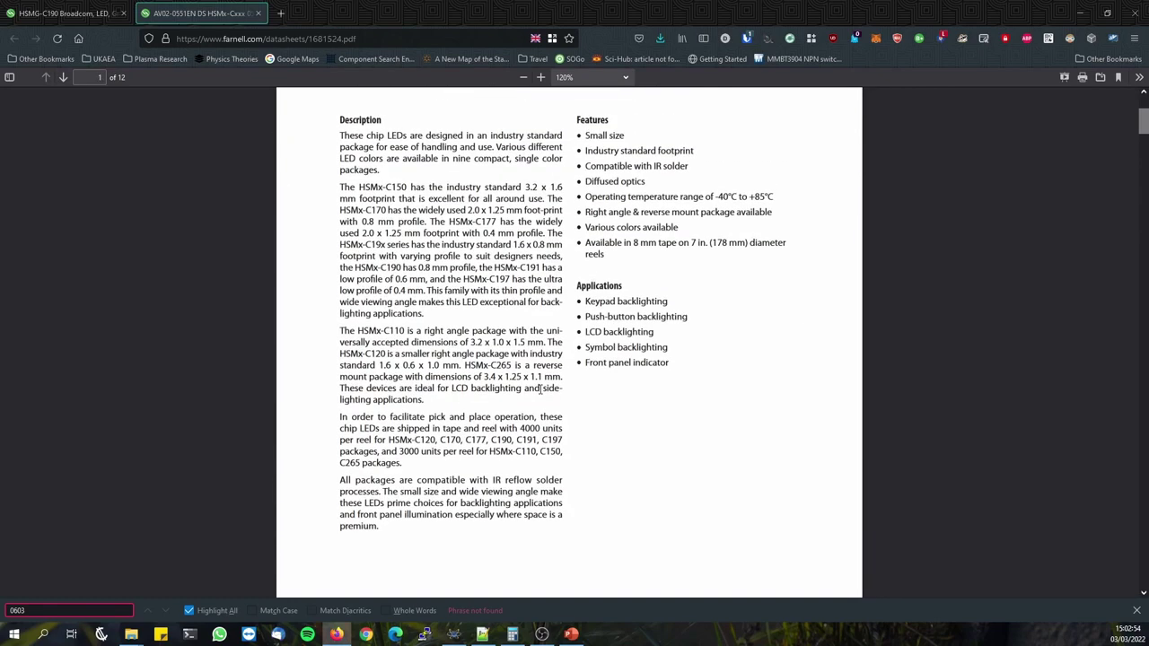
scroll(466, 205, "up", 3)
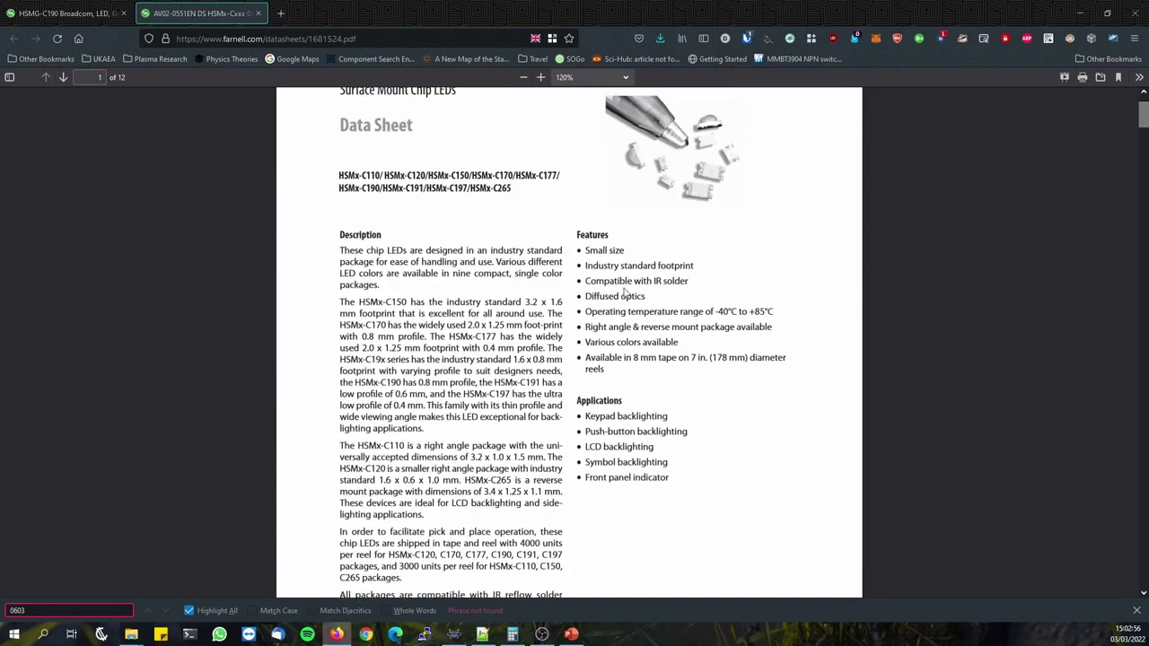
scroll(474, 320, "down", 20)
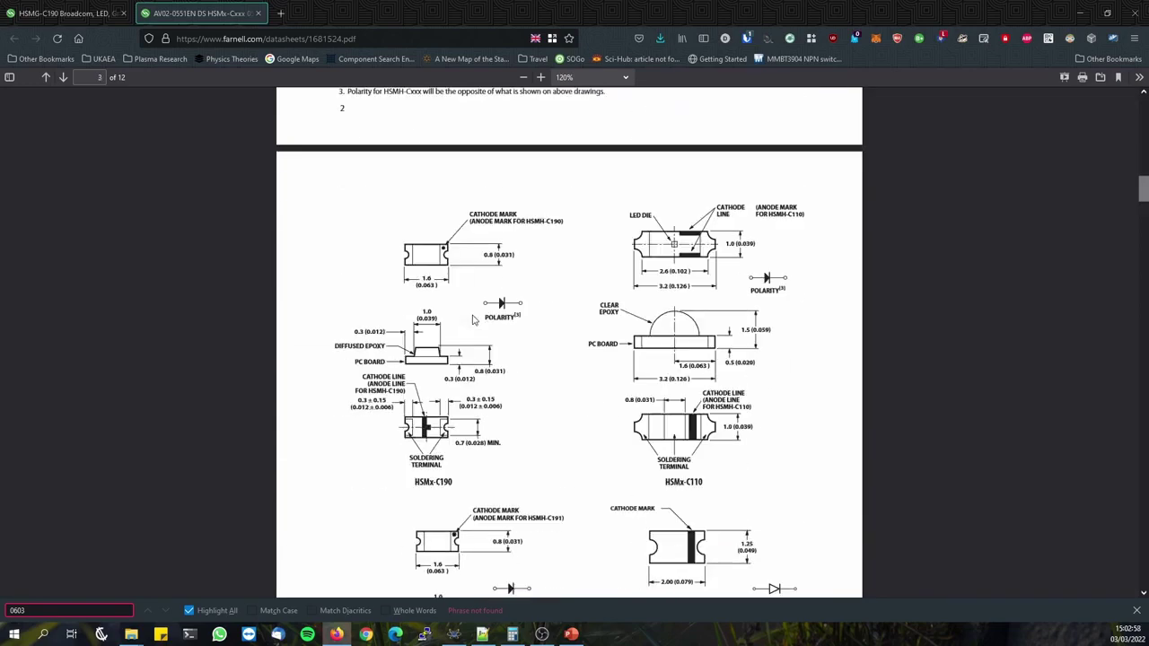
scroll(474, 320, "down", 10)
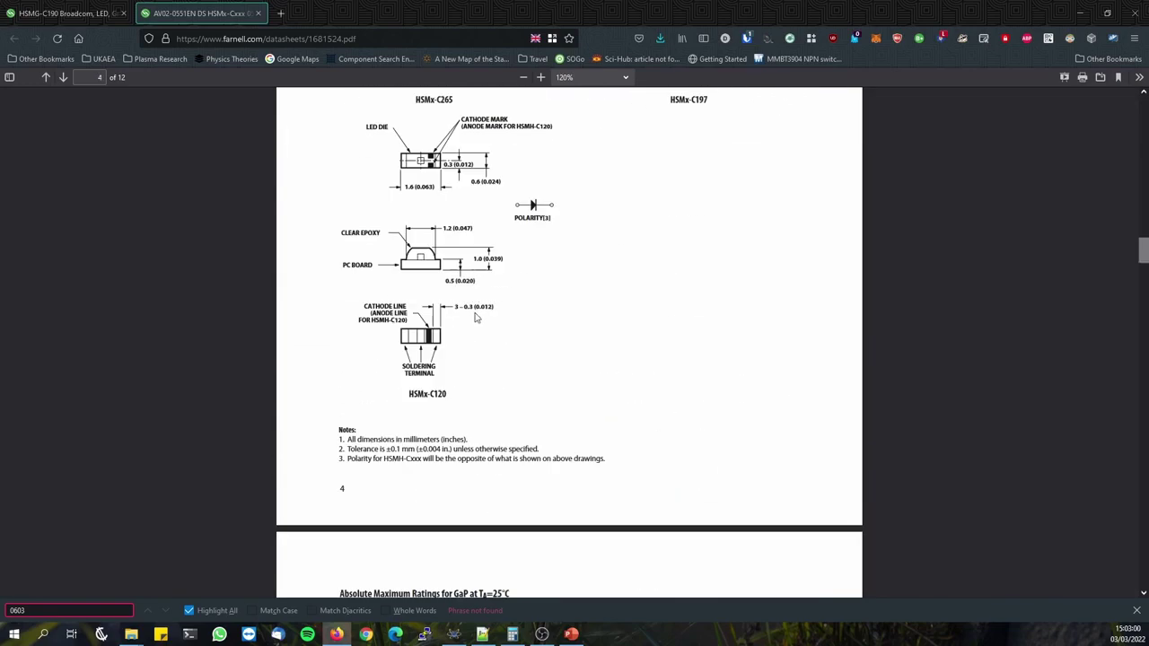
Return to Proteus and enter the LED's power rating as the POWER property's default.
key("alt+Tab")
left_click(227, 279)
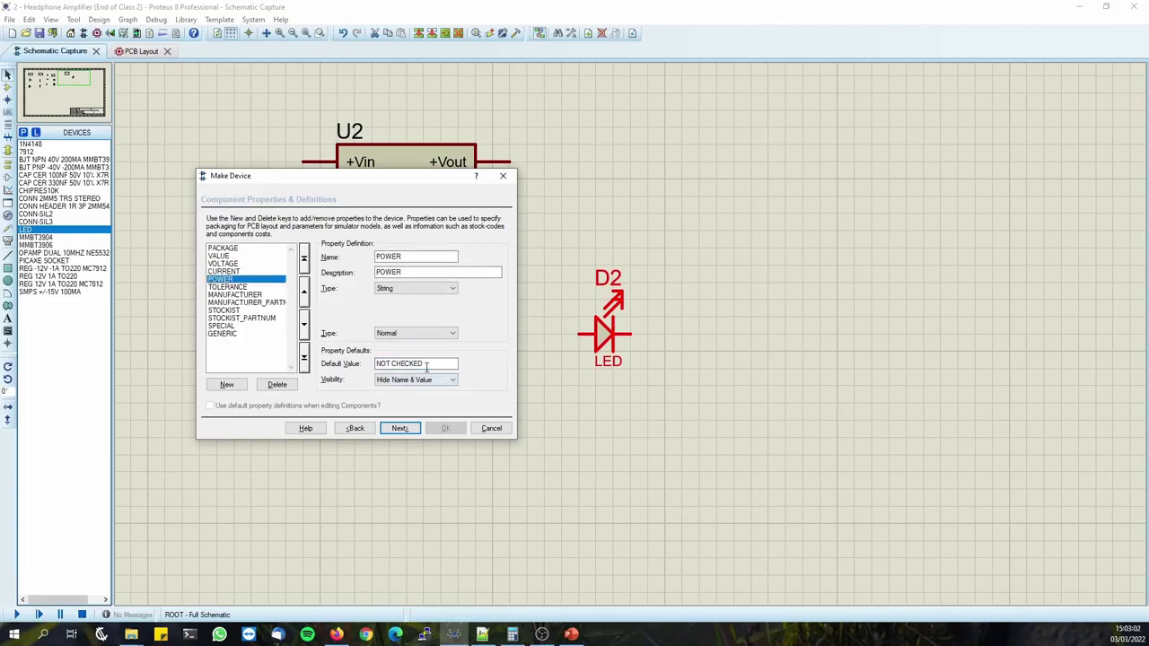
type("5")
Copy the manufacturer name from the supplier's product page and set the MANUFACTURER property's default to BROADCOM.
left_click(242, 286)
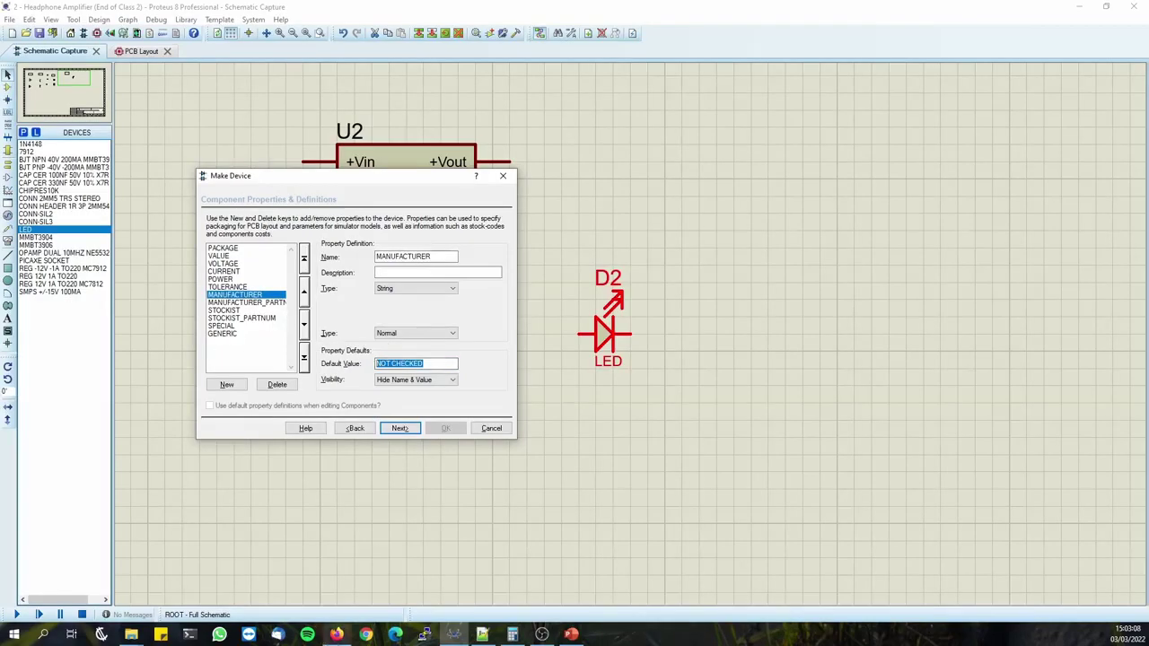
left_click(335, 634)
key("ctrl+shift+Tab")
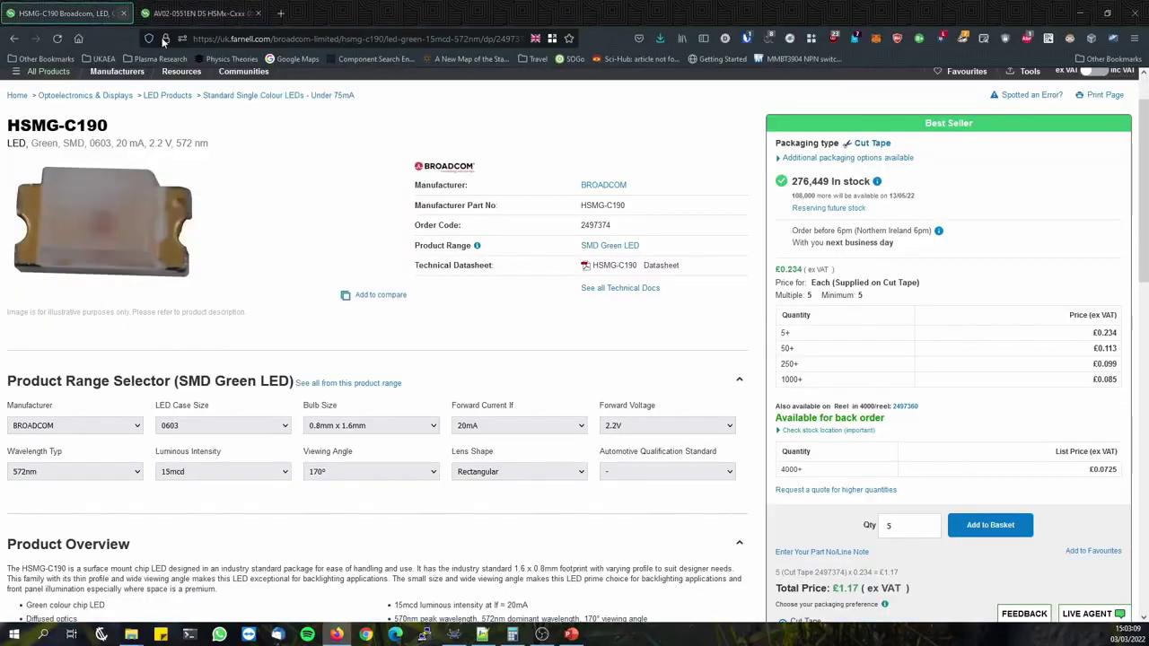
double_click(589, 186)
key("ctrl+c")
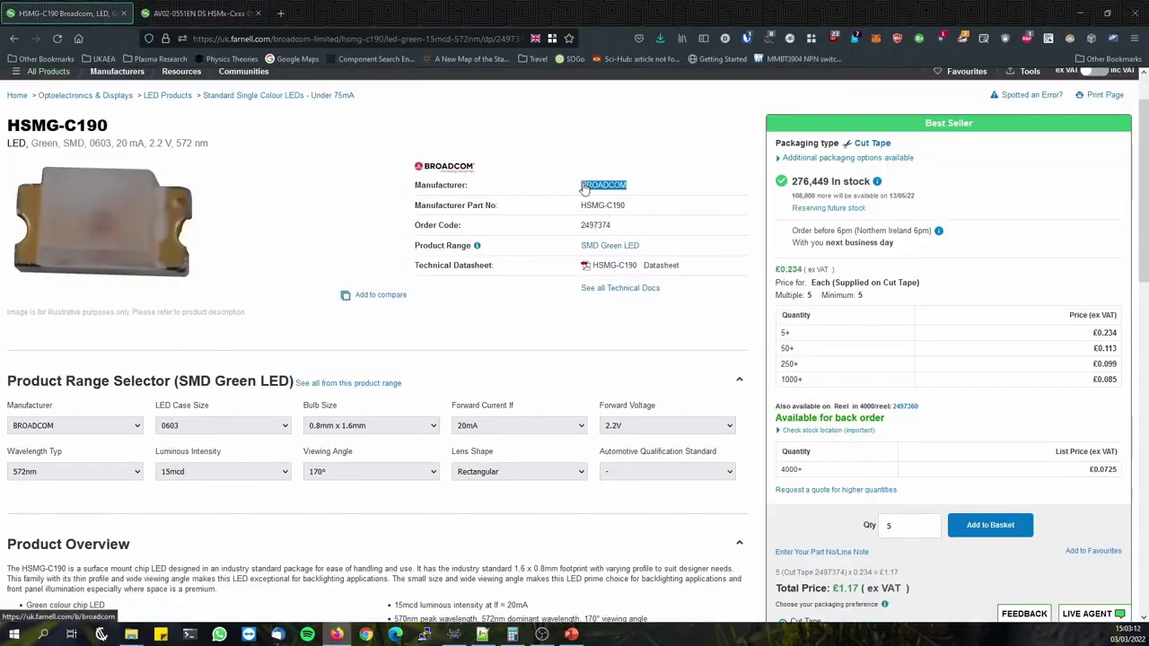
key("alt+Tab")
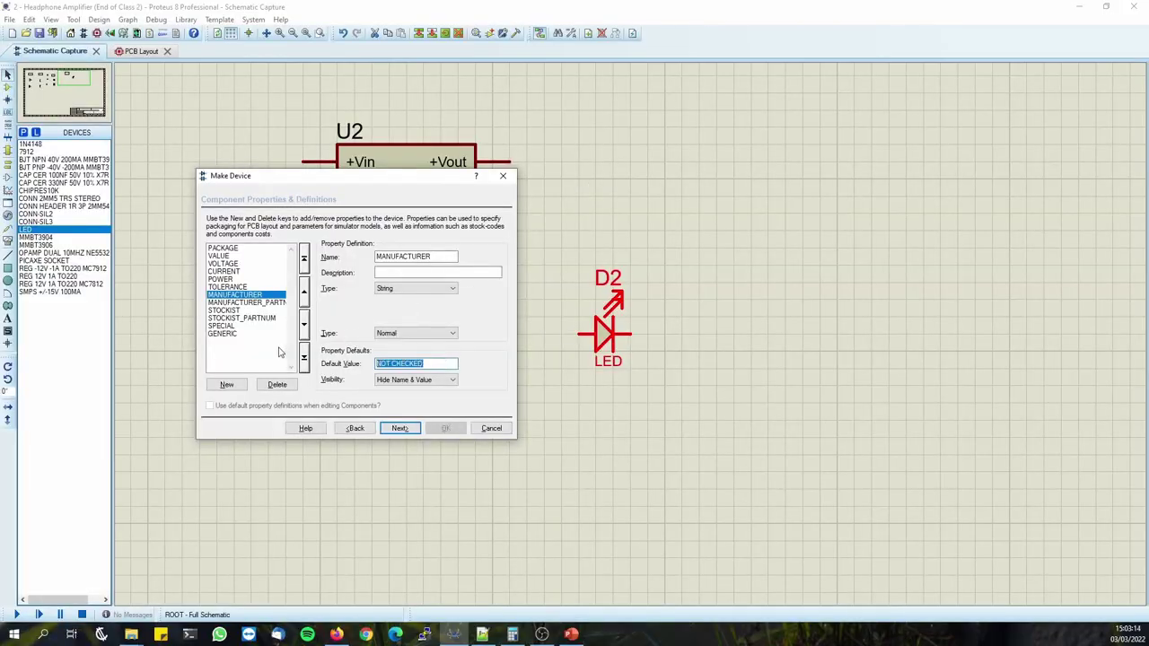
key("ctrl+v")
Take the manufacturer part number from the product page and set the manufacturer part number property's default to HSMG-C190.
left_click(248, 303)
key("alt+Tab")
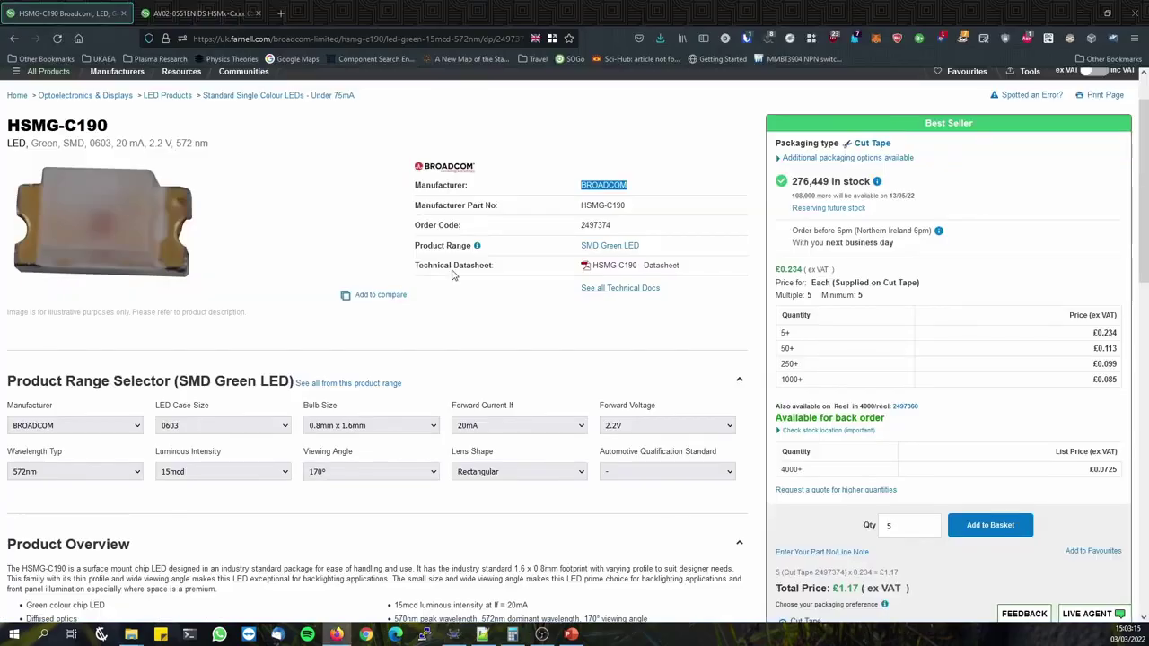
left_click(597, 209)
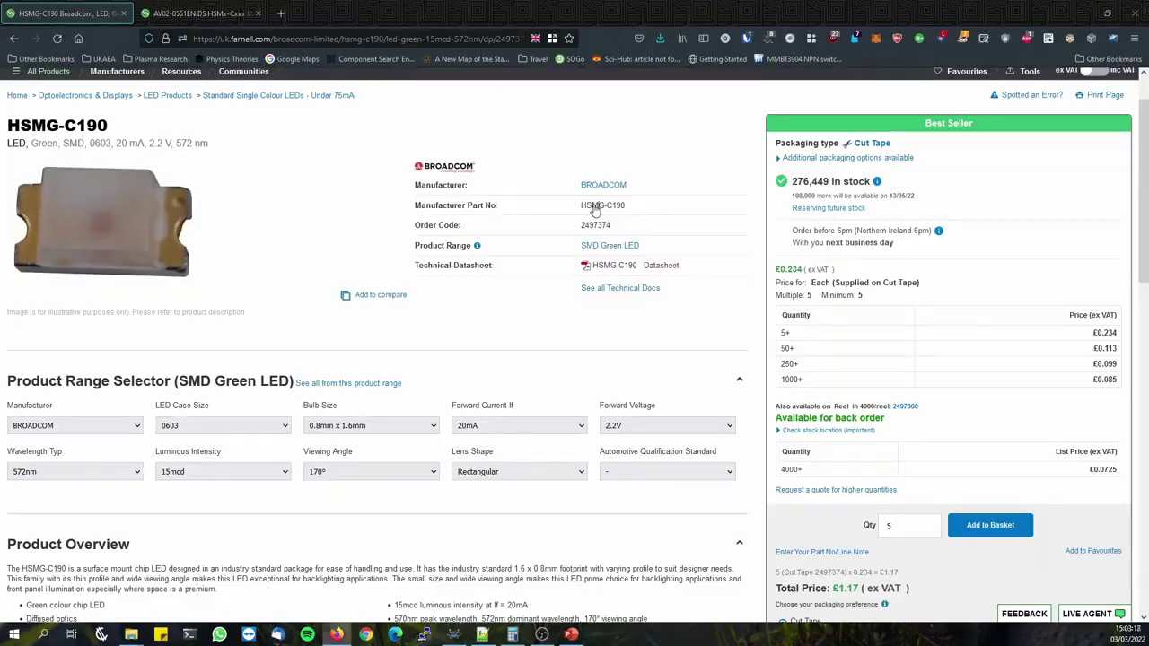
key("alt+Tab")
type("HSMG-C190")
Set the STOCKIST property's default to FARNELL.
left_click(242, 310)
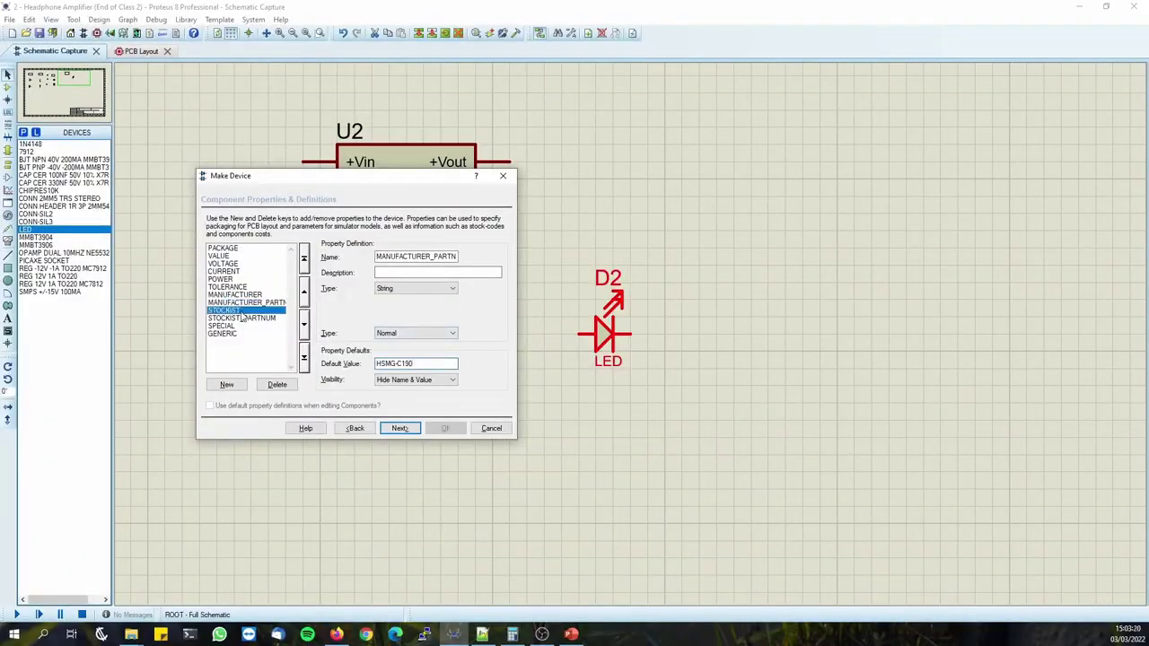
key("alt+Tab")
key("alt+Tab")
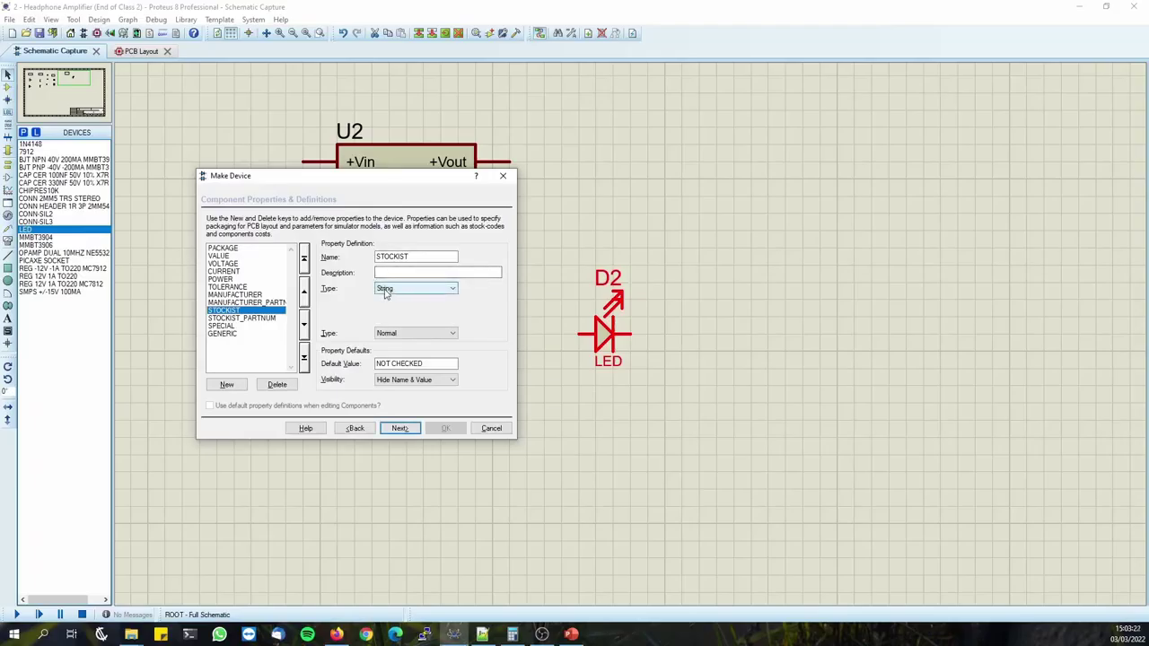
key("Tab")
left_click_drag(439, 364, 185, 358)
type("FARNELL")
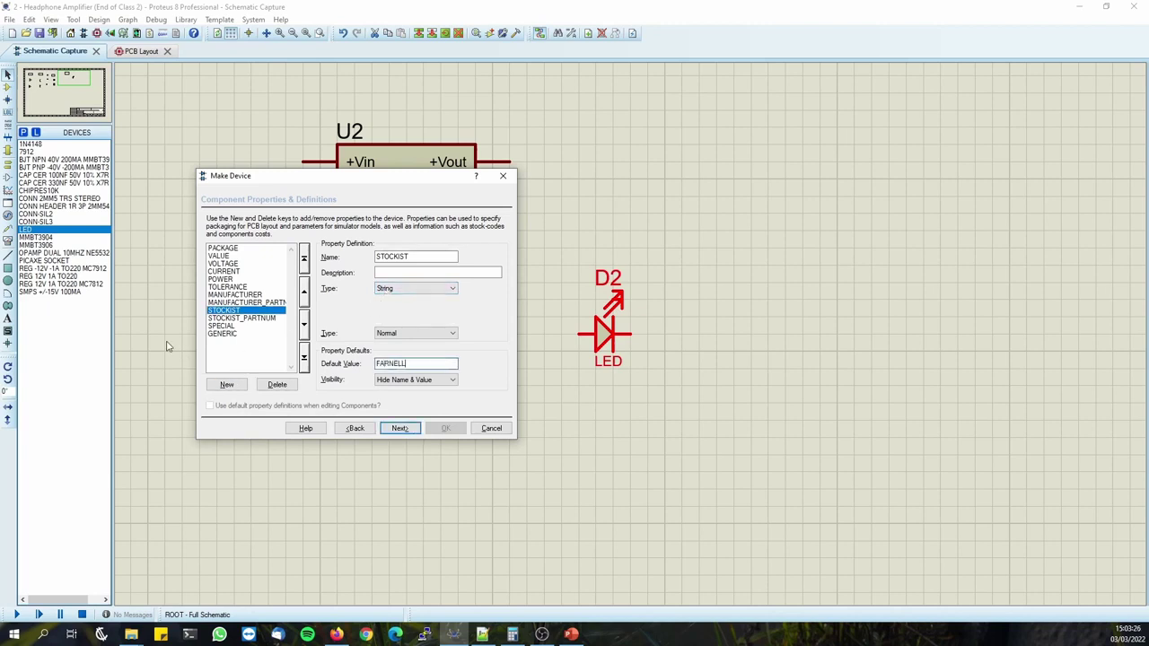
Set the STOCKIST_PARTNUM default to the product page's order code 2497374 and the GENERIC default to NO.
key("alt+Tab")
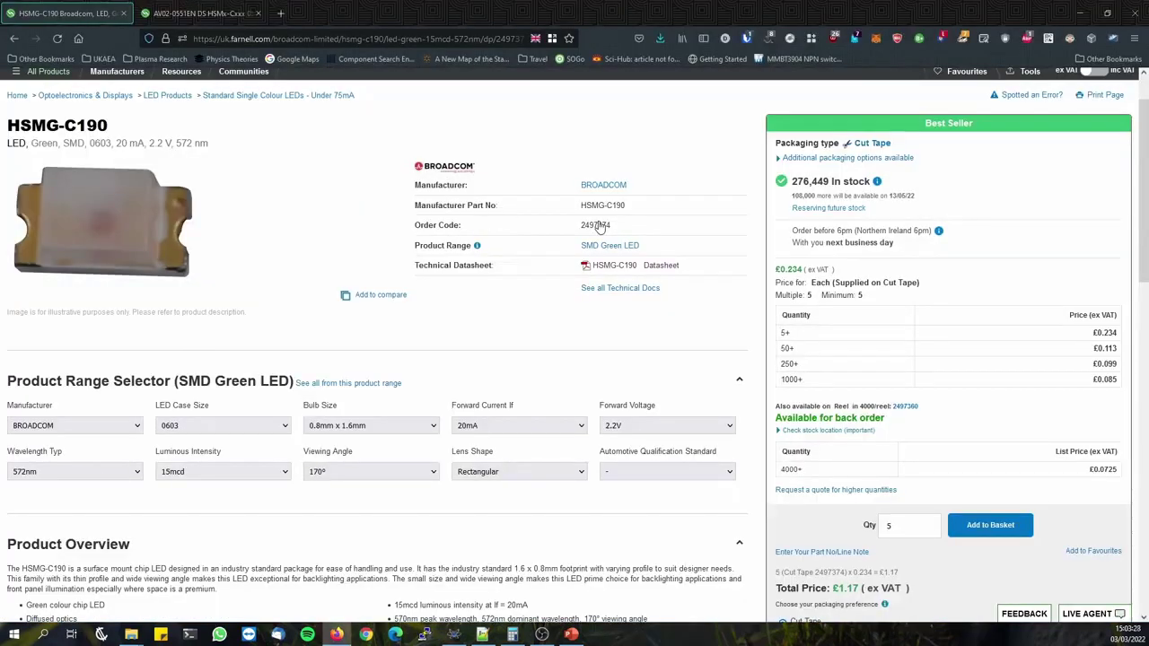
key("alt+Tab")
left_click_drag(428, 364, 375, 363)
type("2497374")
left_click(261, 327)
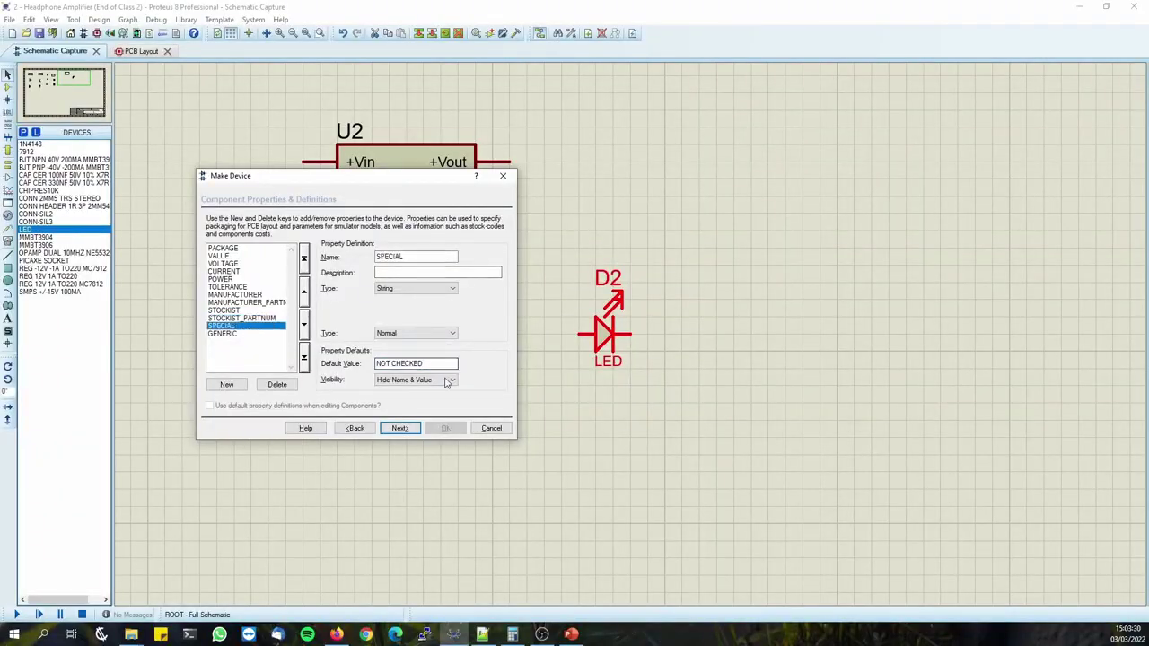
left_click(241, 333)
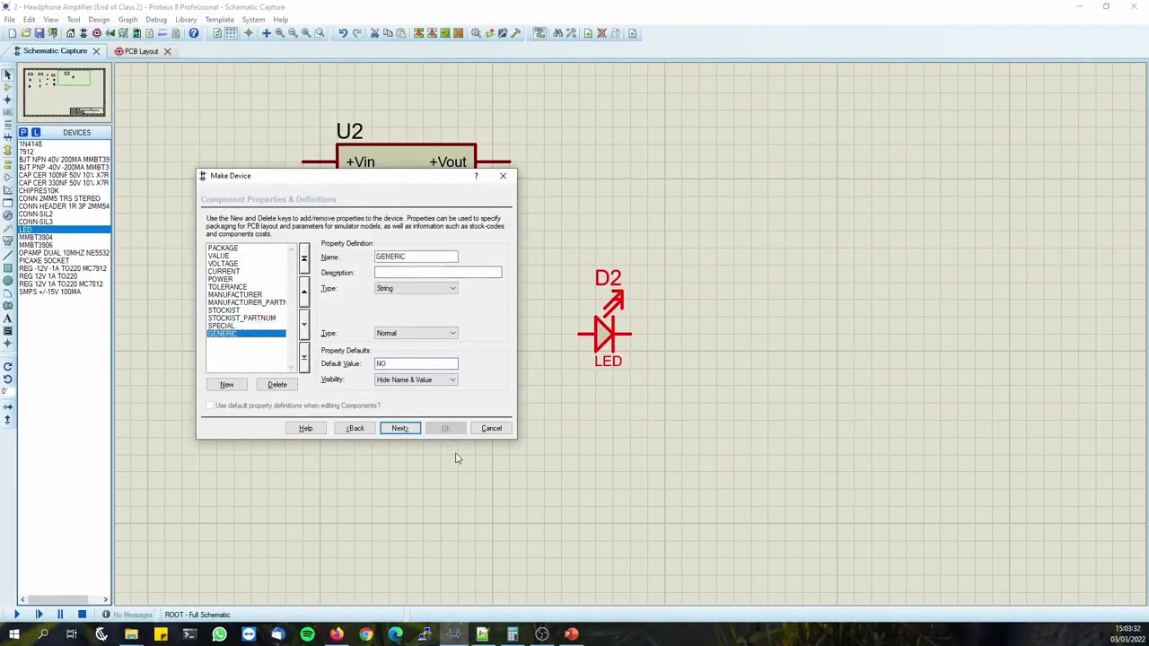
Set the SPECIAL property's default value to GREEN.
left_click(398, 429)
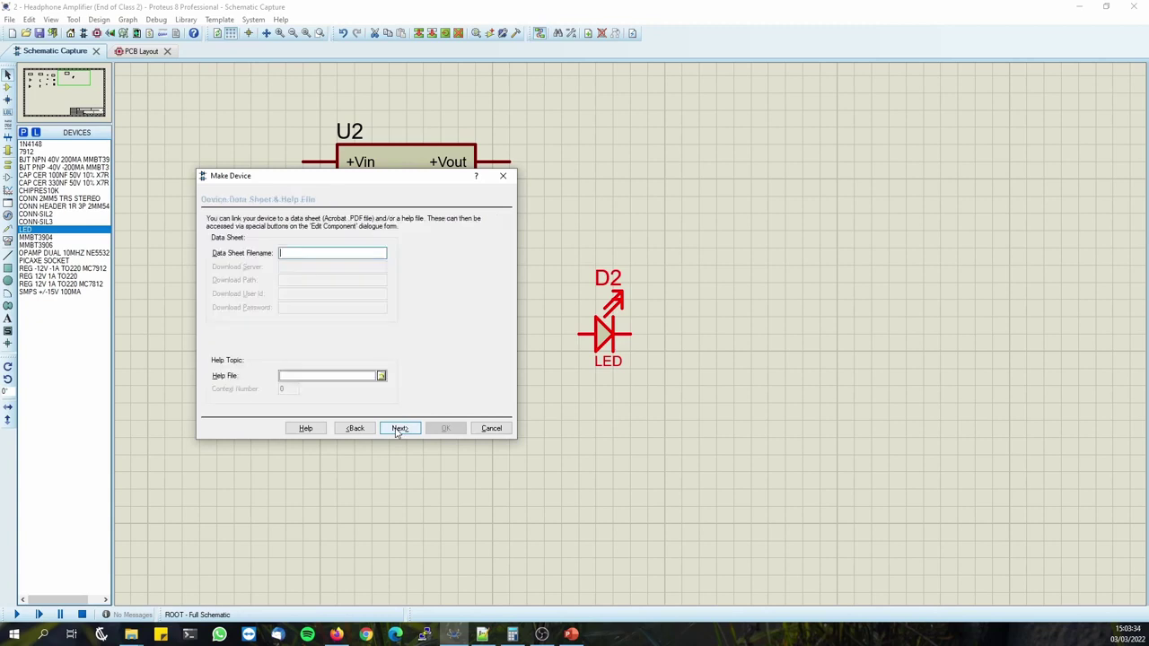
left_click(355, 428)
left_click(238, 326)
left_click(406, 362)
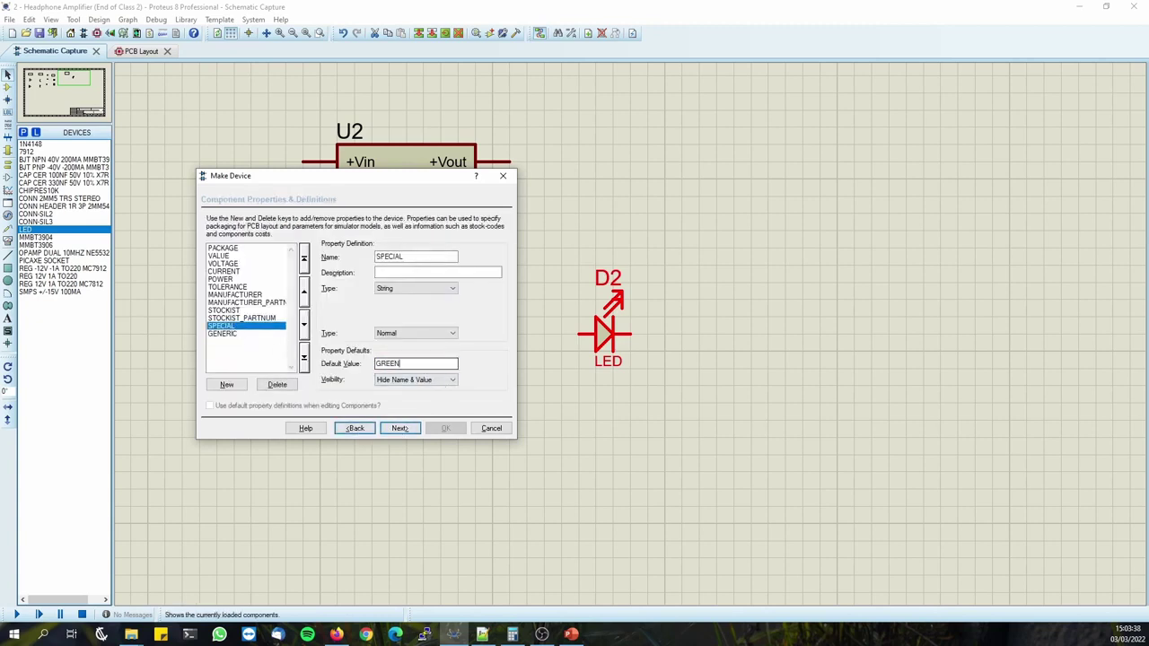
Proceed to the device's library indexing settings and set its description to "Generic light emitting diode (LED) green smd".
left_click(399, 428)
left_click(399, 428)
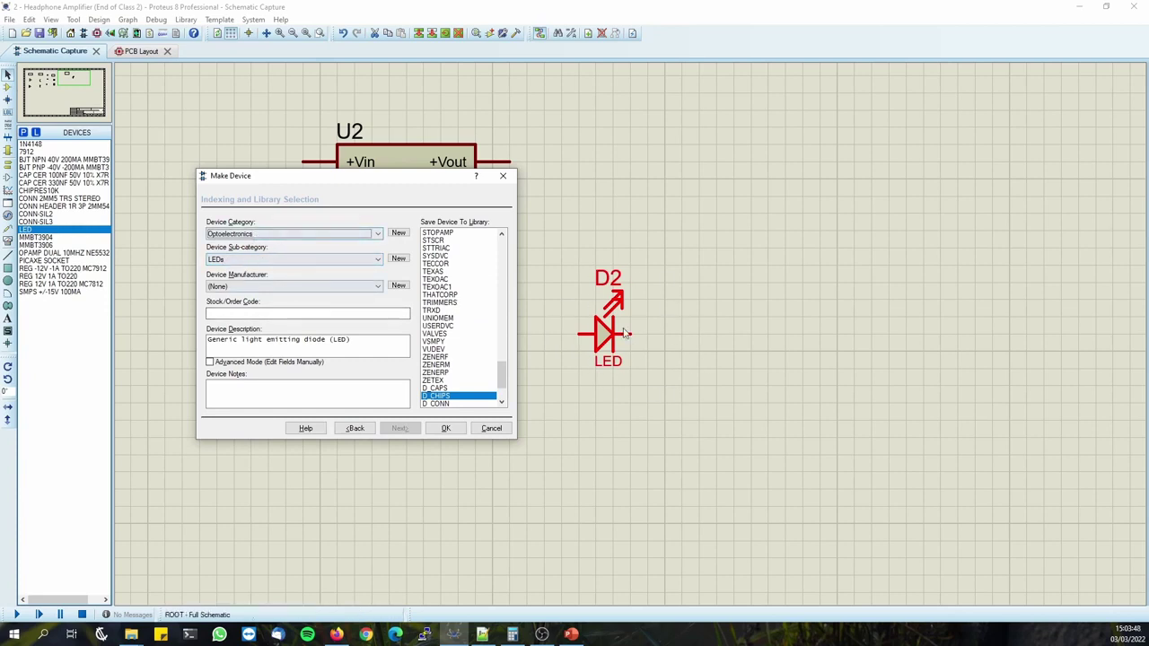
left_click_drag(228, 340, 290, 339)
left_click(334, 339)
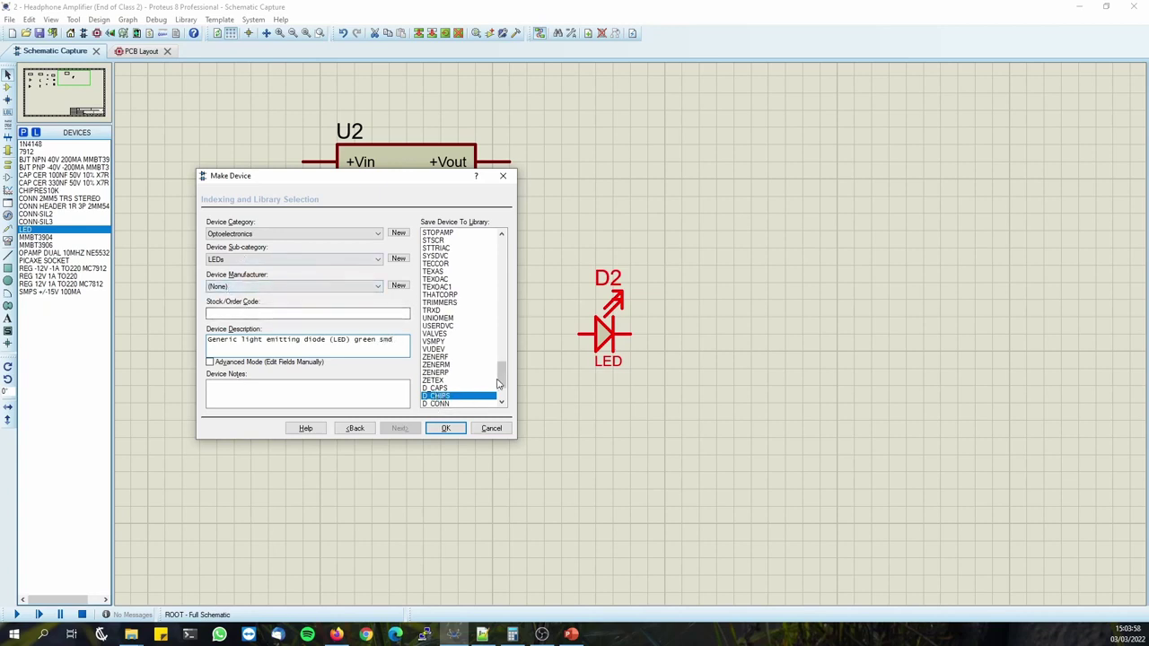
Save the LED device to the D_SEMI library and move D2 to just below U2 on the schematic.
left_click_drag(502, 377, 503, 386)
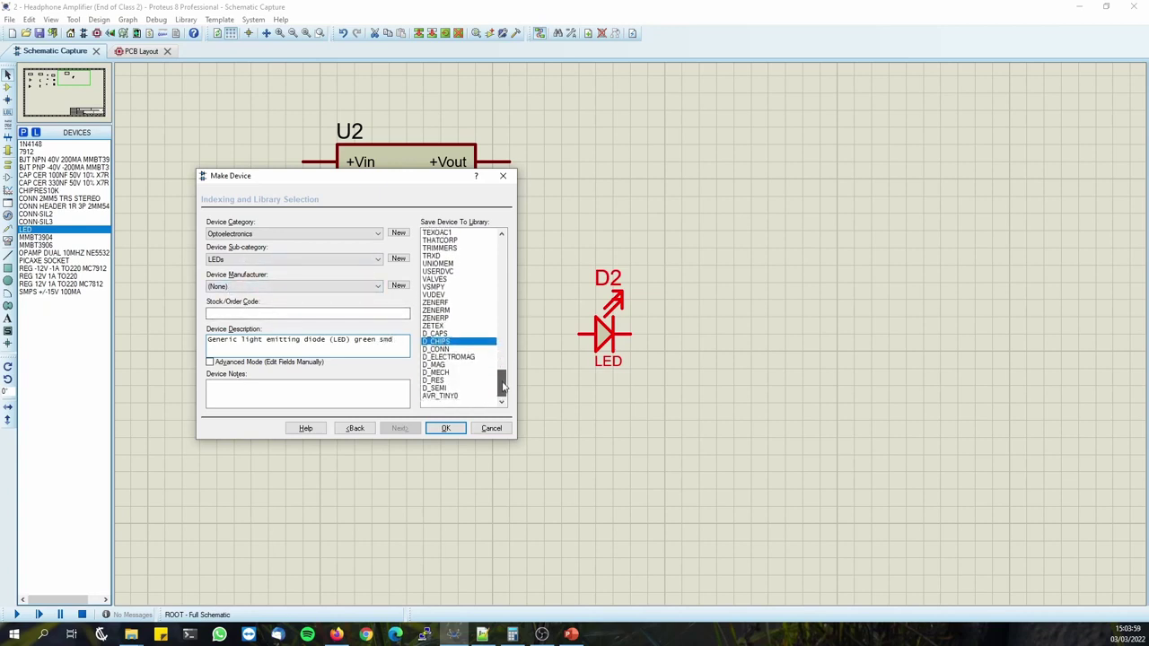
left_click(440, 387)
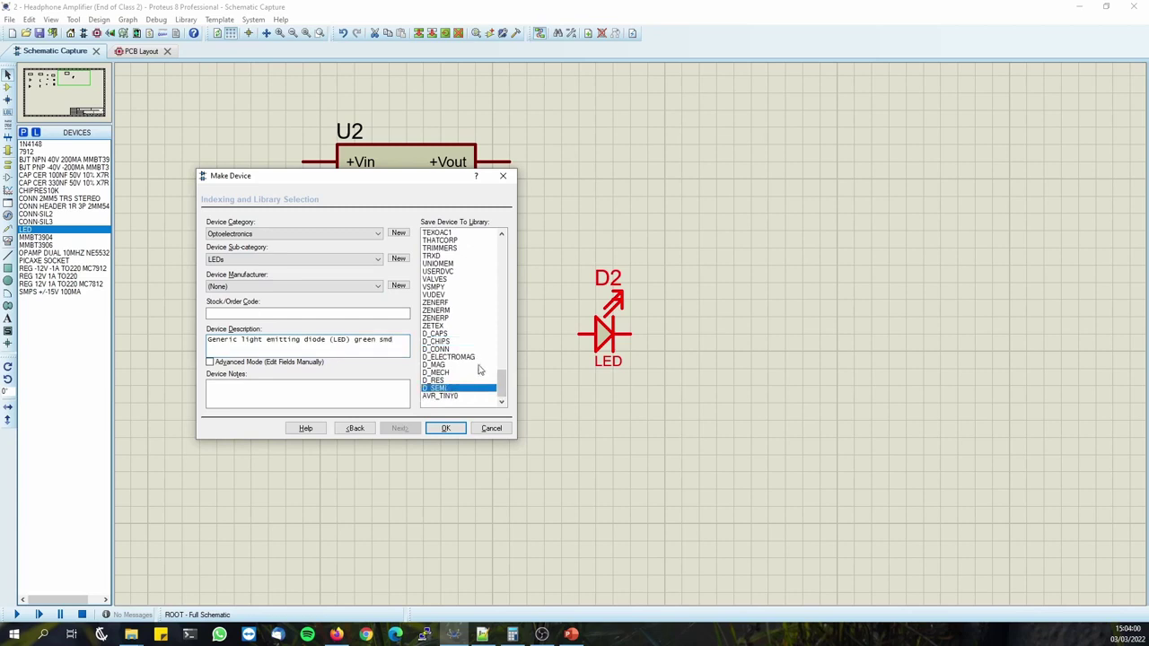
left_click(446, 428)
left_click(546, 334)
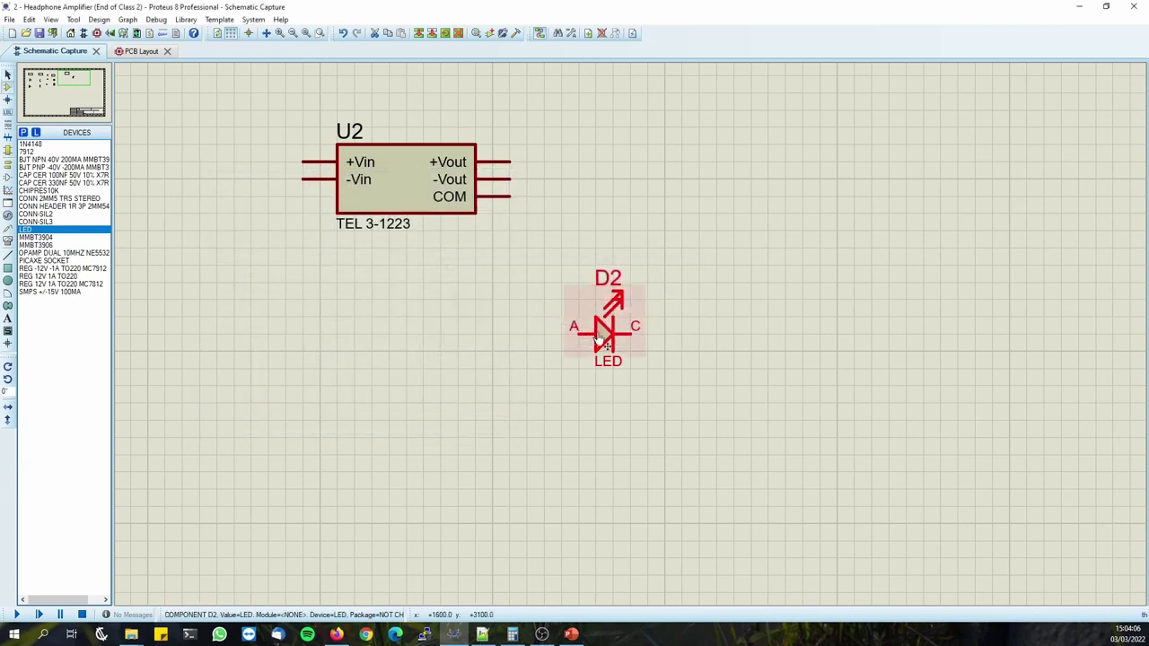
left_click_drag(603, 339, 399, 333)
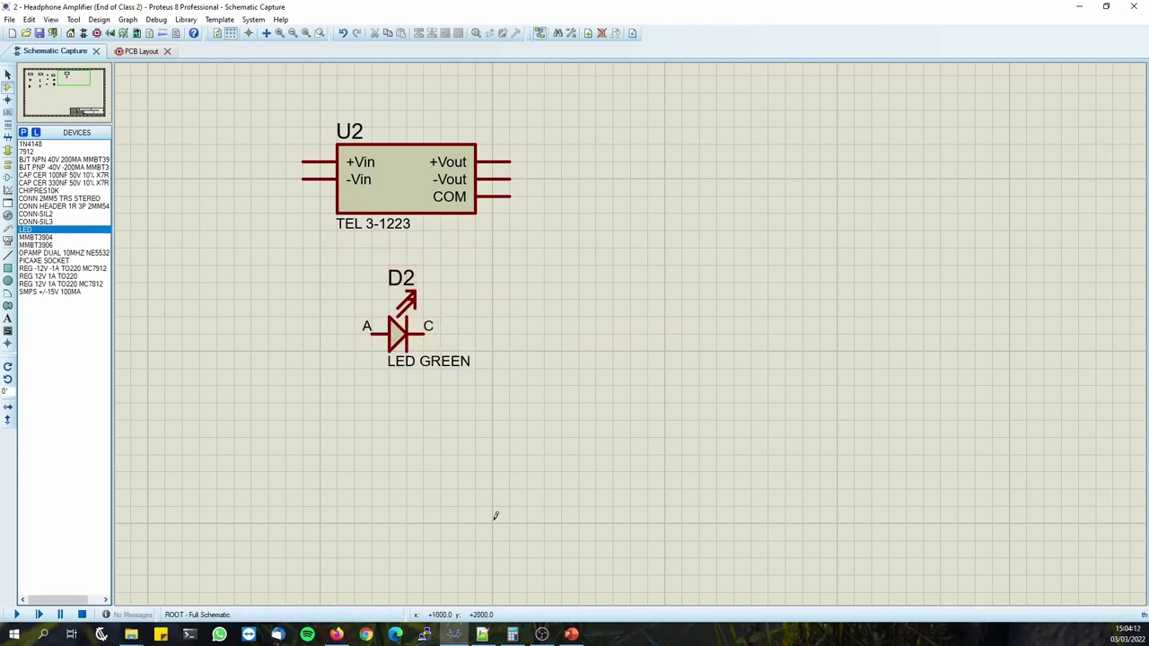
left_click(542, 635)
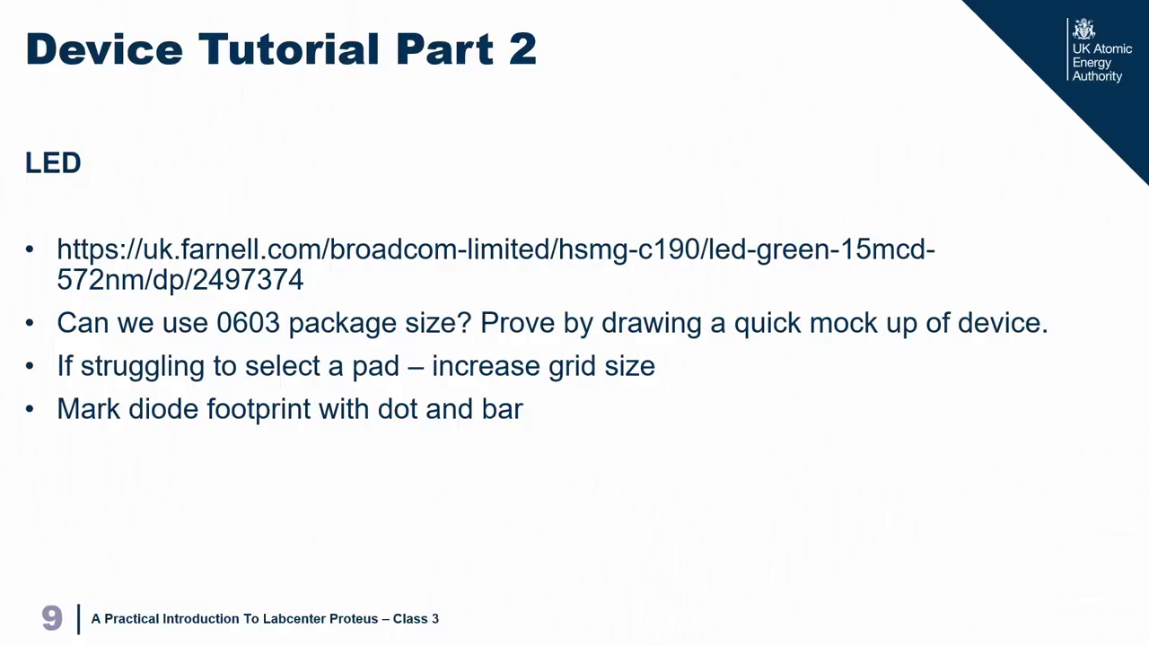
left_click(759, 361)
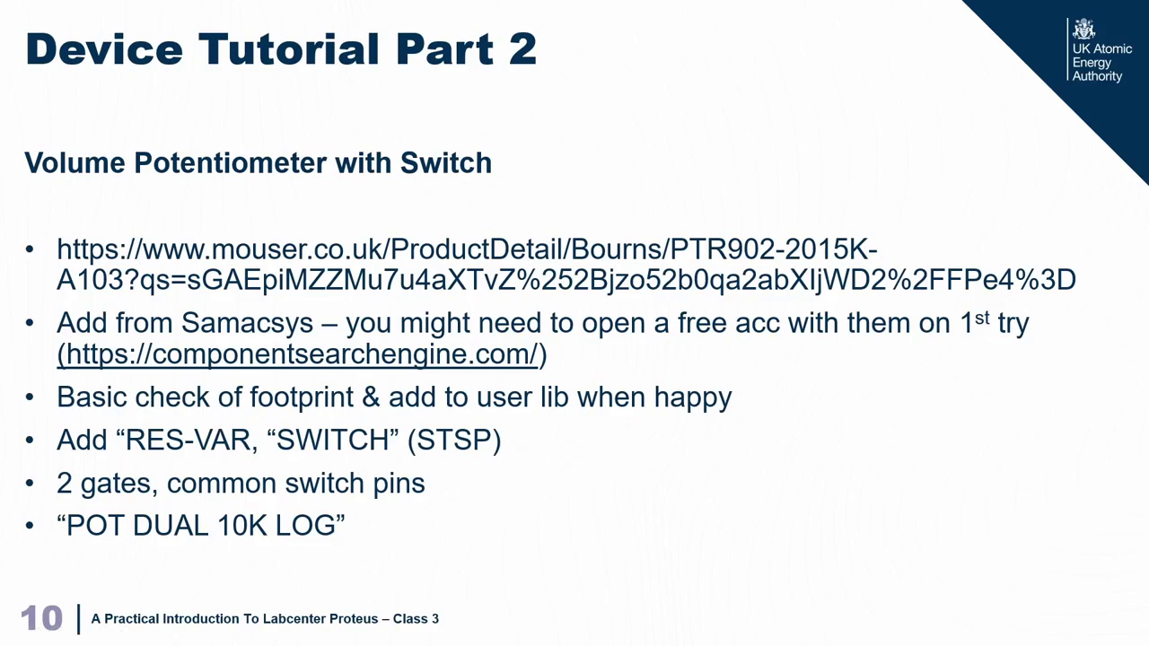
key("alt+Tab")
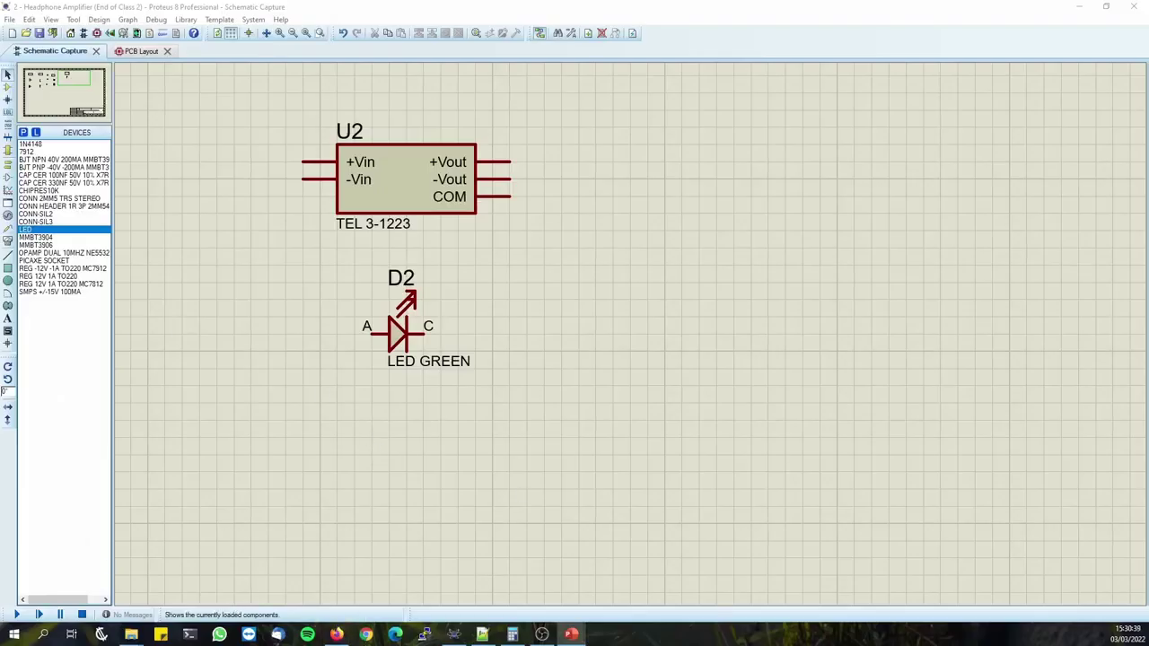
Switch to Firefox, load the copied Mouser product link for the Bourns PTR902-2015K-A103 potentiometer and accept all cookies.
left_click(335, 635)
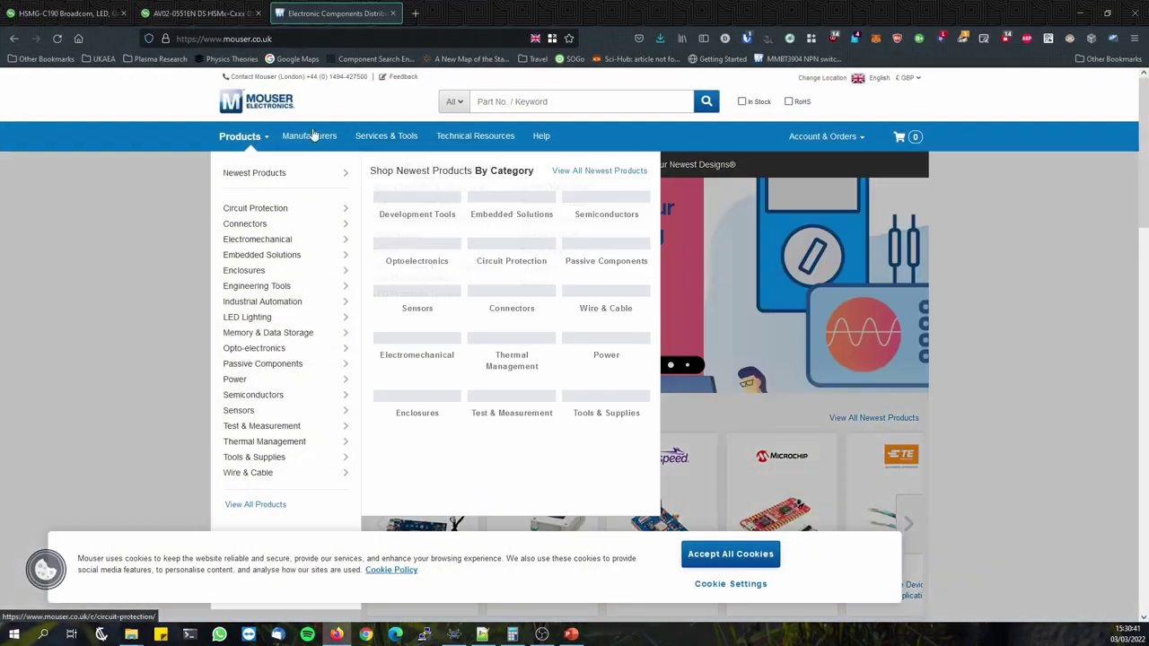
left_click(278, 39)
key("ctrl+v")
key("Return")
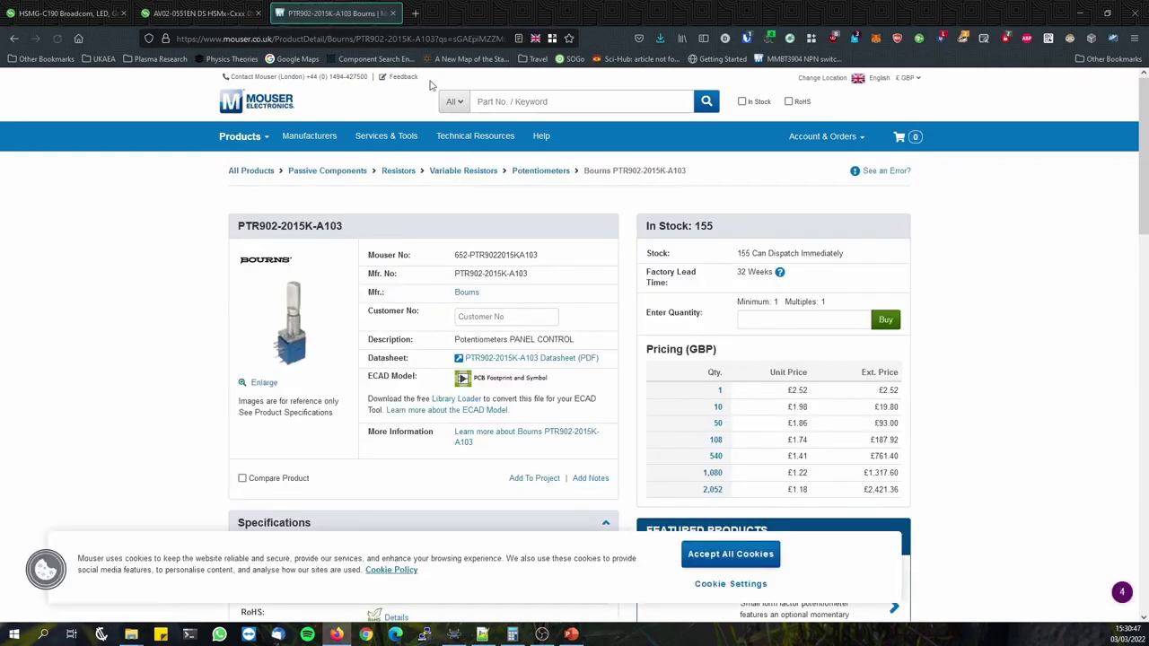
left_click(729, 554)
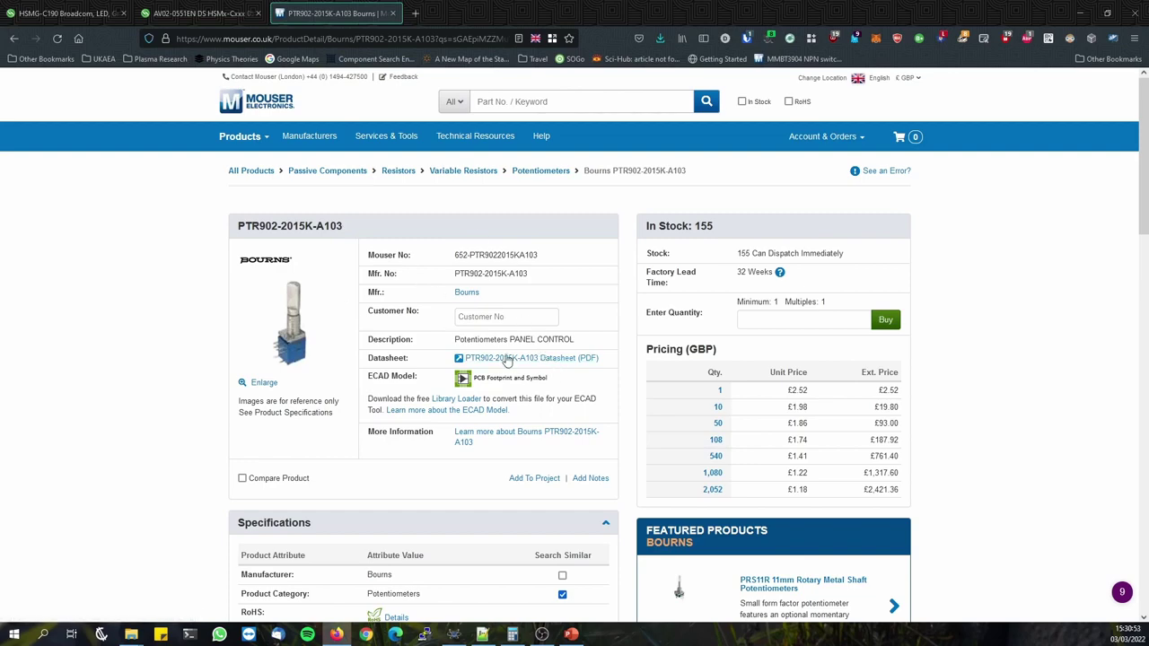
Open the potentiometer's PDF datasheet and examine the product page's specifications, including gangs, resistance, taper and switch type.
scroll(476, 459, "down", 2)
scroll(475, 459, "down", 1)
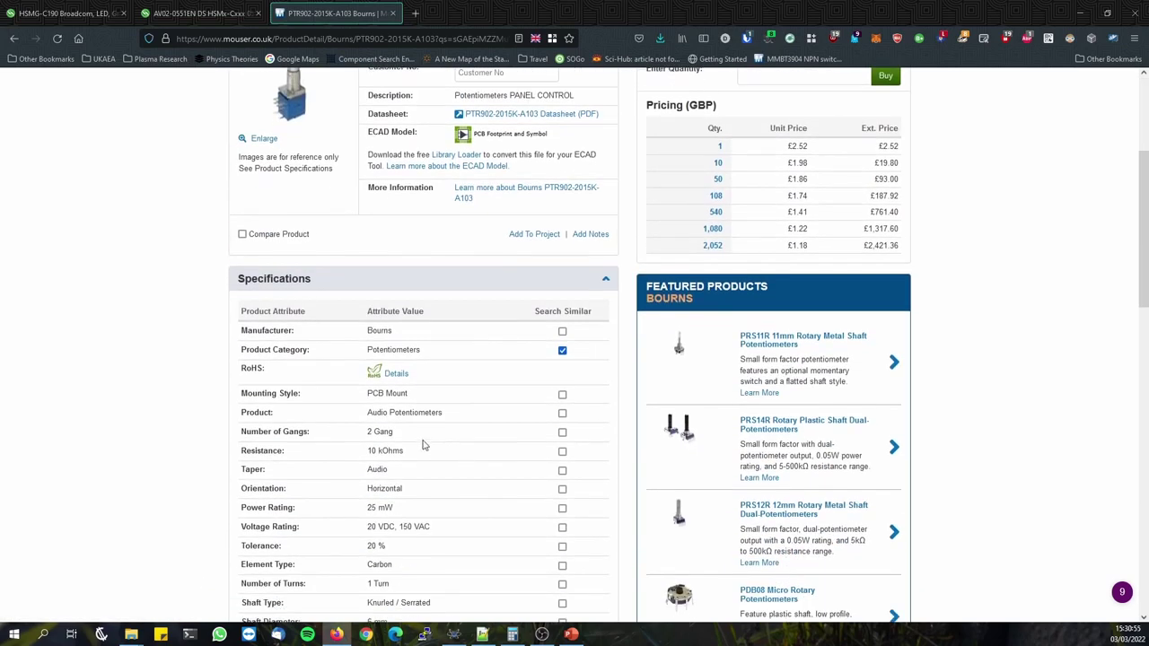
left_click_drag(392, 450, 365, 434)
scroll(394, 451, "up", 2)
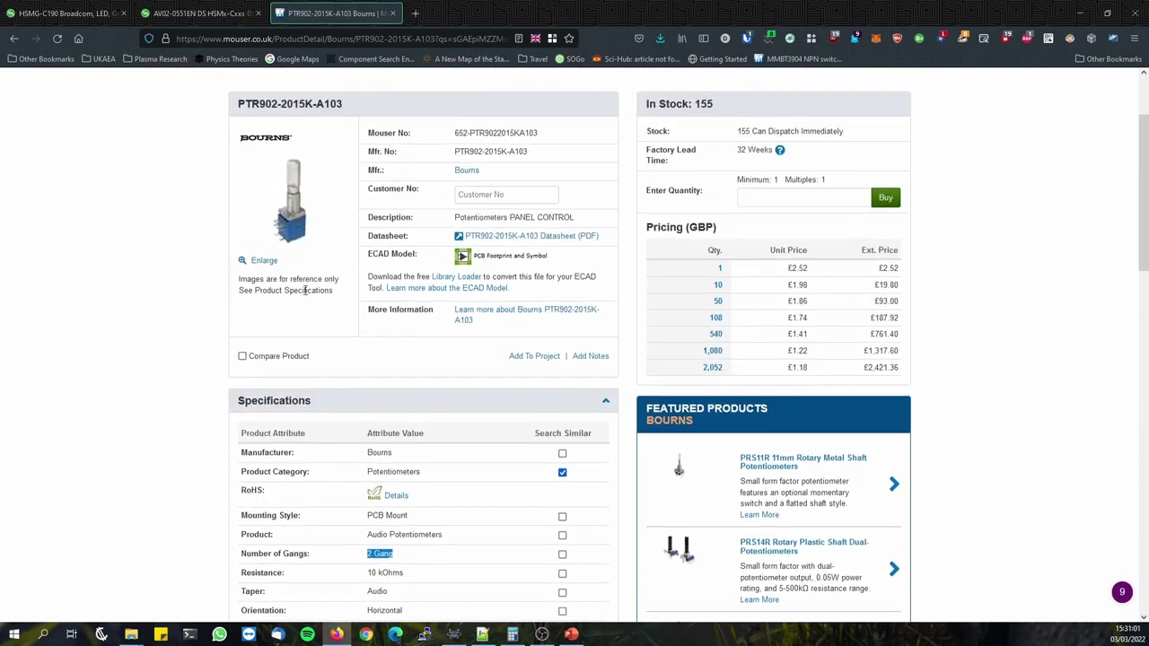
left_click(488, 236)
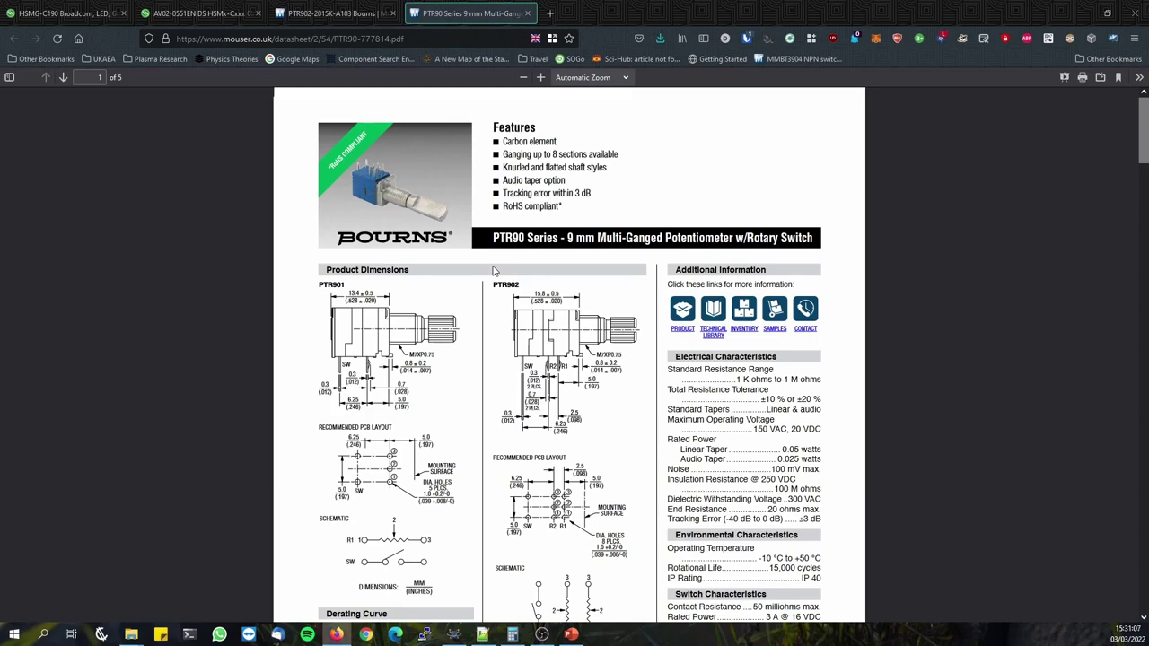
left_click(332, 13)
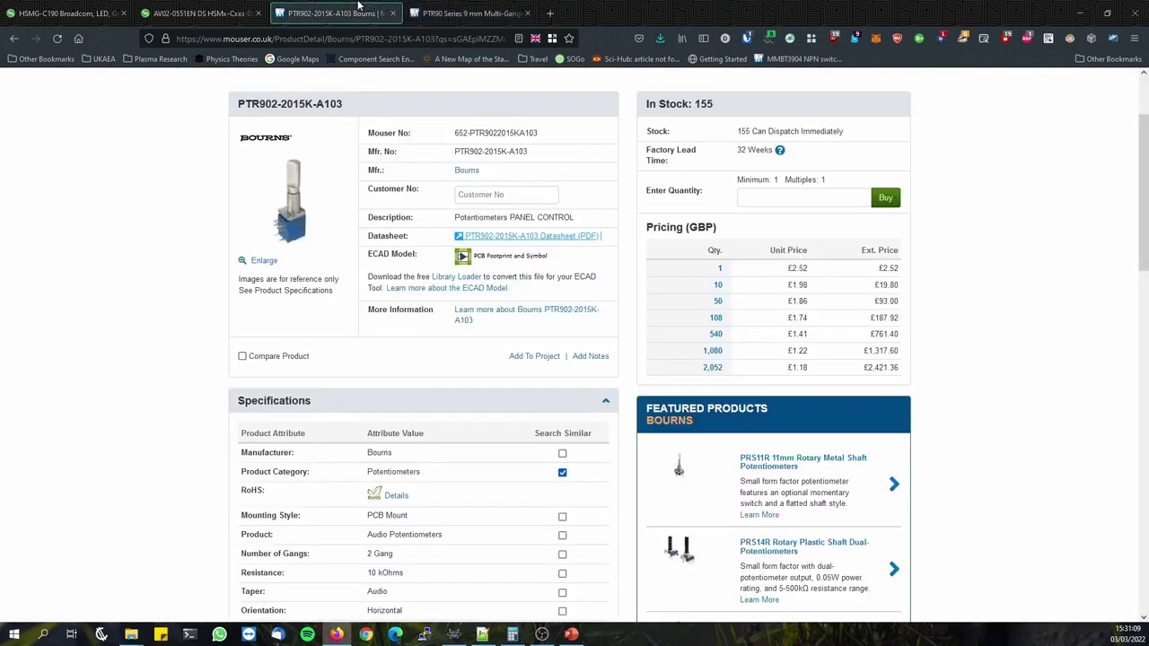
scroll(425, 472, "down", 3)
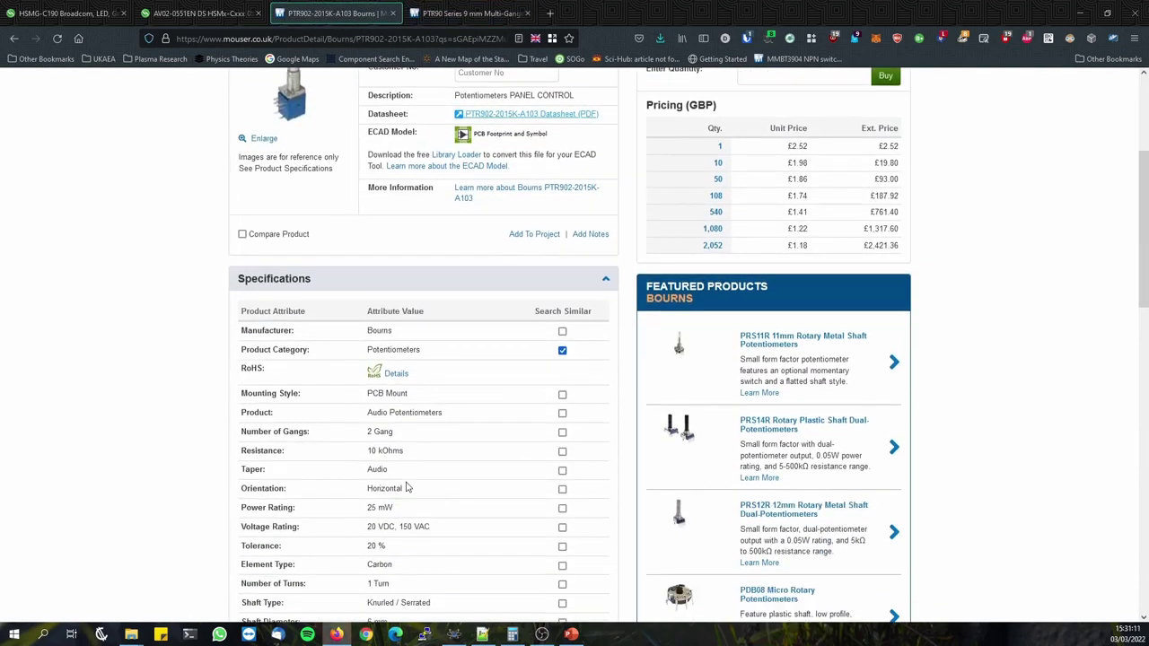
scroll(385, 466, "down", 3)
scroll(381, 464, "down", 7)
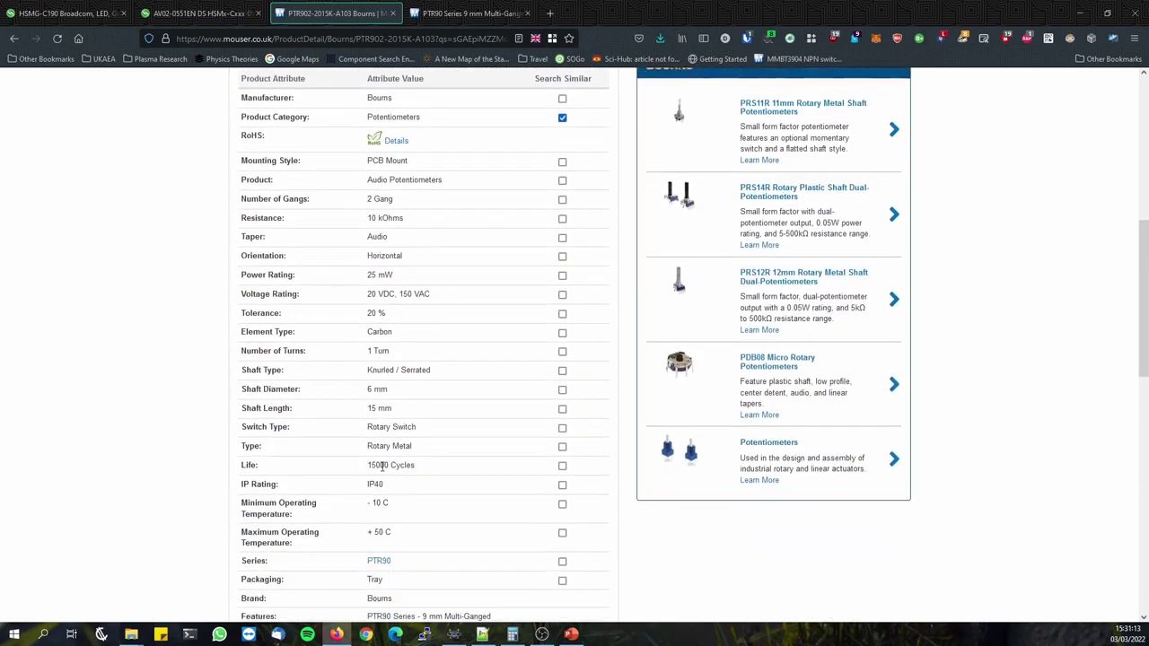
scroll(381, 471, "up", 3)
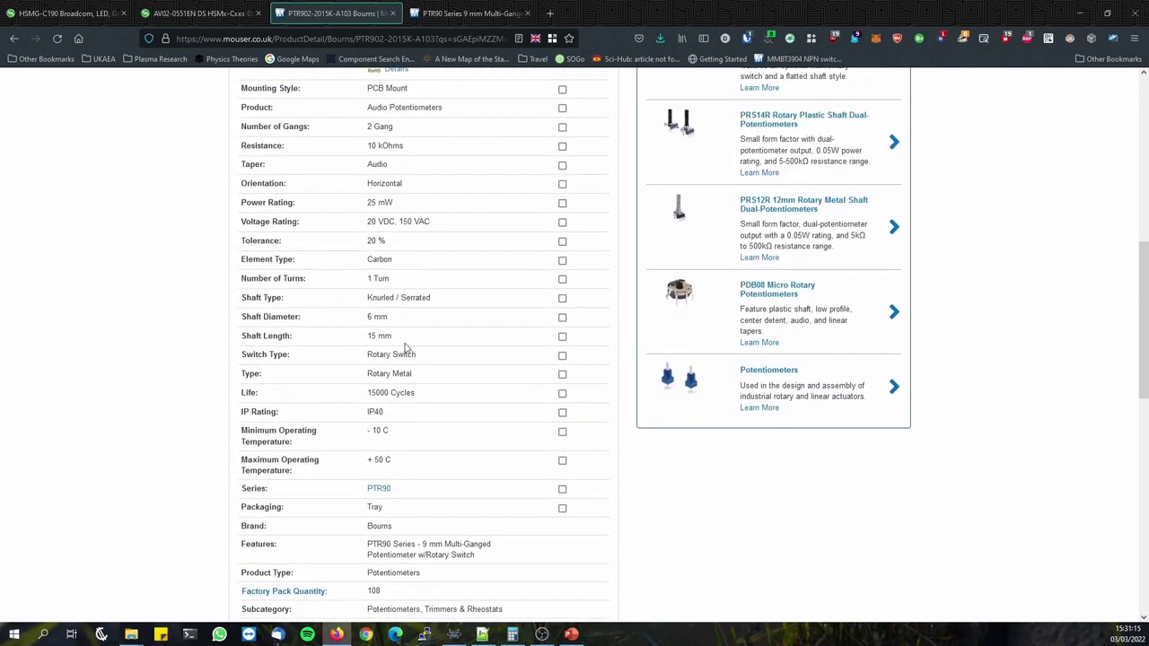
Examine the taper curves for the A, B and C series in the PTR90 datasheet.
left_click(467, 13)
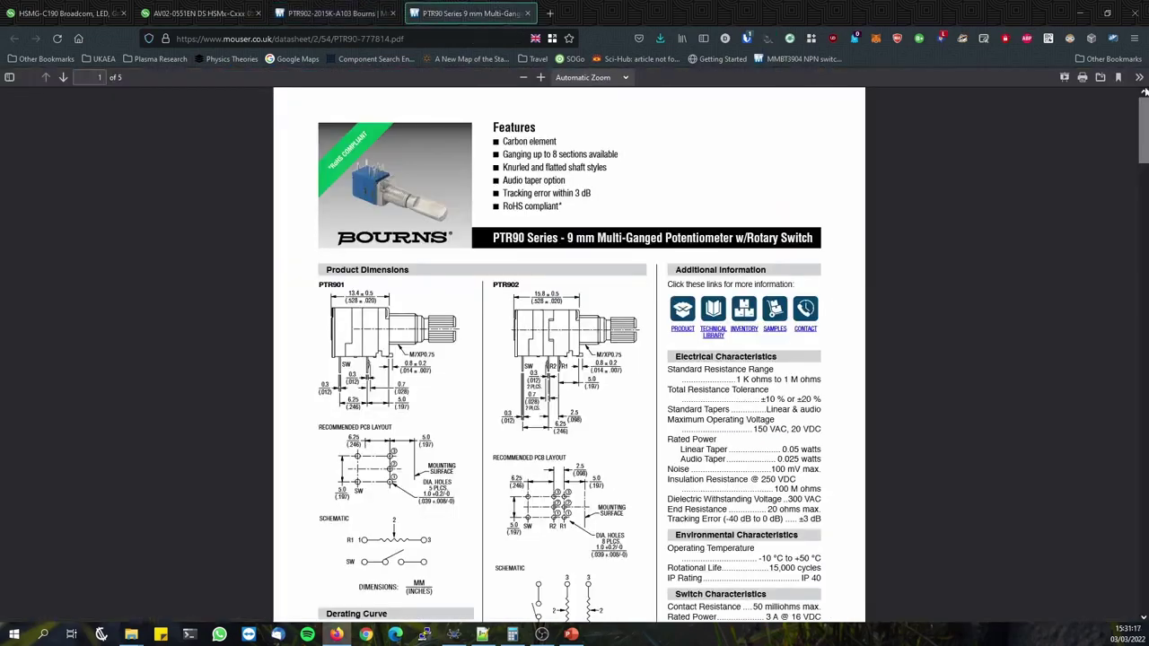
scroll(1123, 227, "down", 10)
scroll(1124, 228, "down", 15)
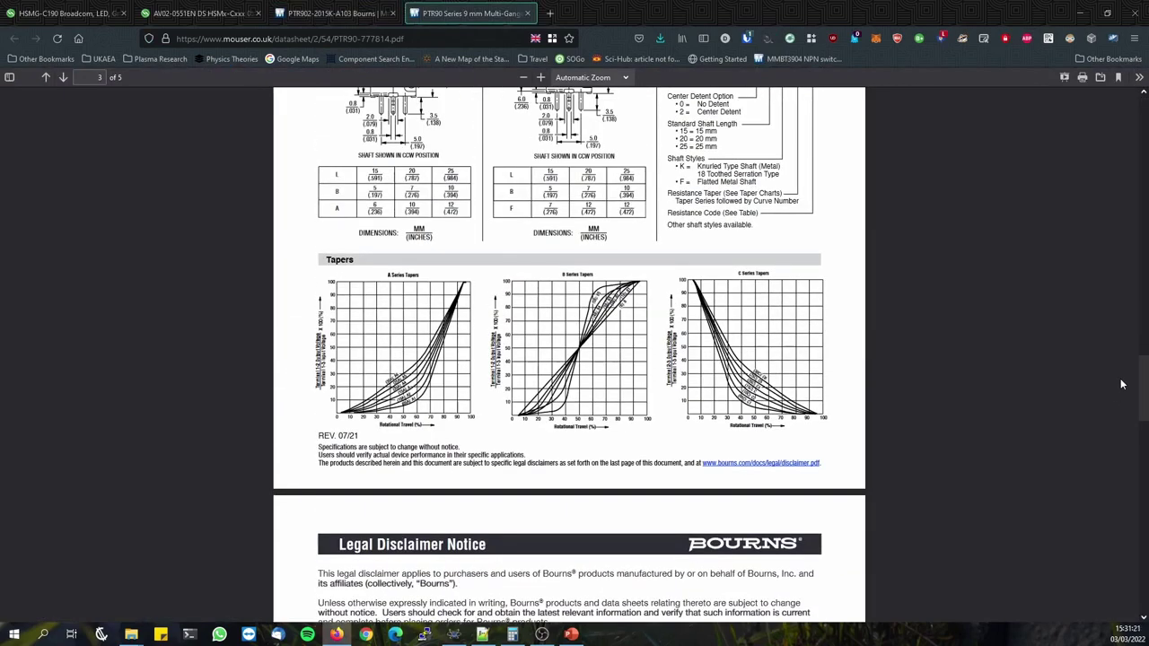
scroll(1121, 384, "up", 1)
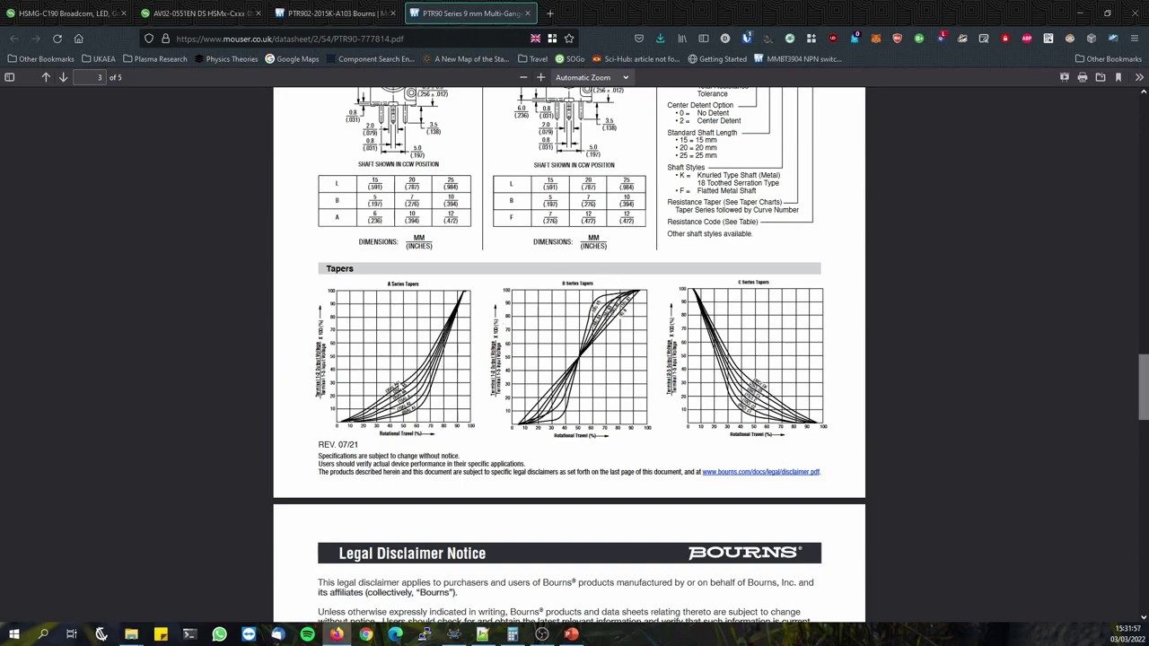
Examine the PTR902 variant's dimensions, recommended PCB layout and schematic on the datasheet's first page, enlarged to 250%.
scroll(1107, 377, "up", 15)
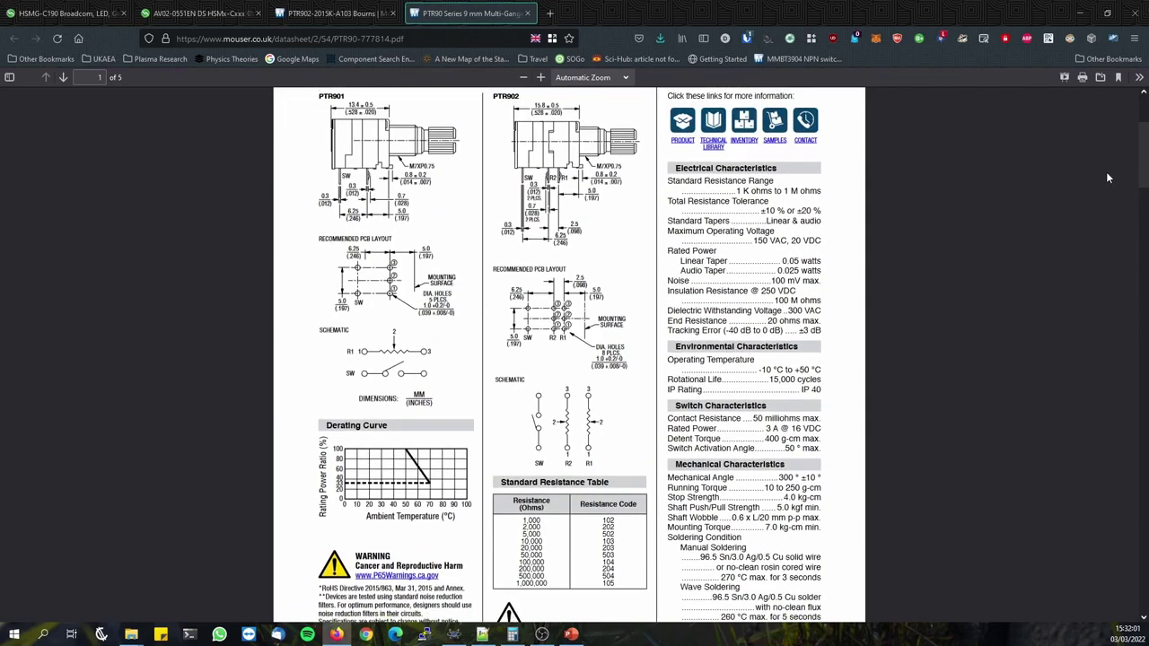
scroll(1106, 171, "down", 2)
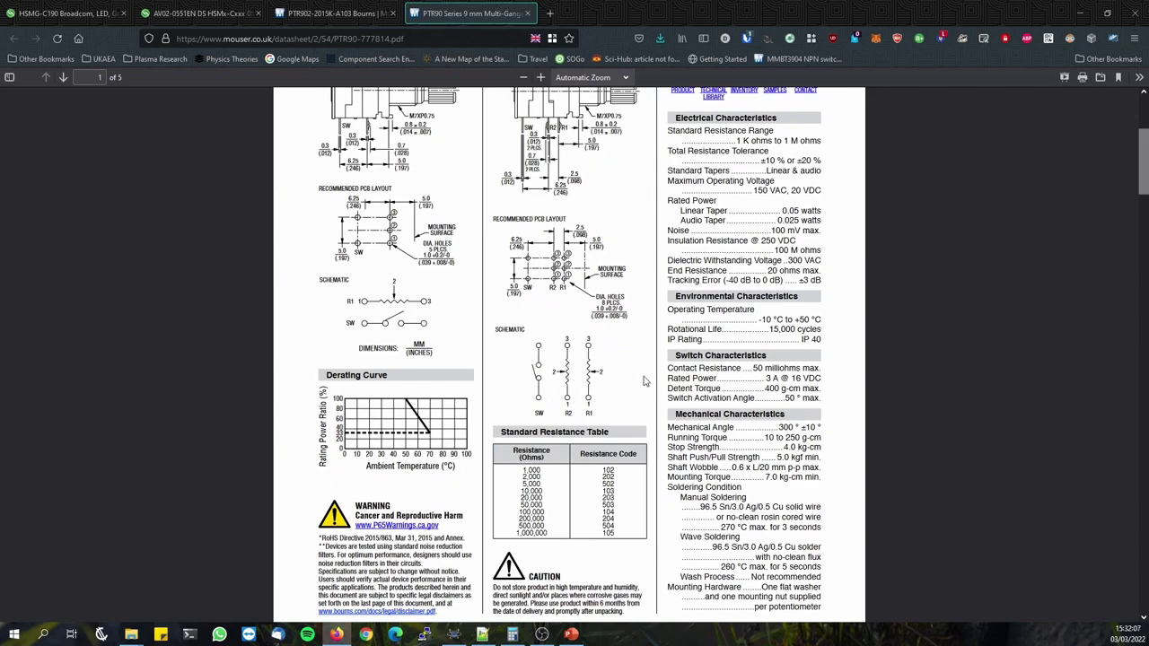
scroll(646, 381, "up", 3)
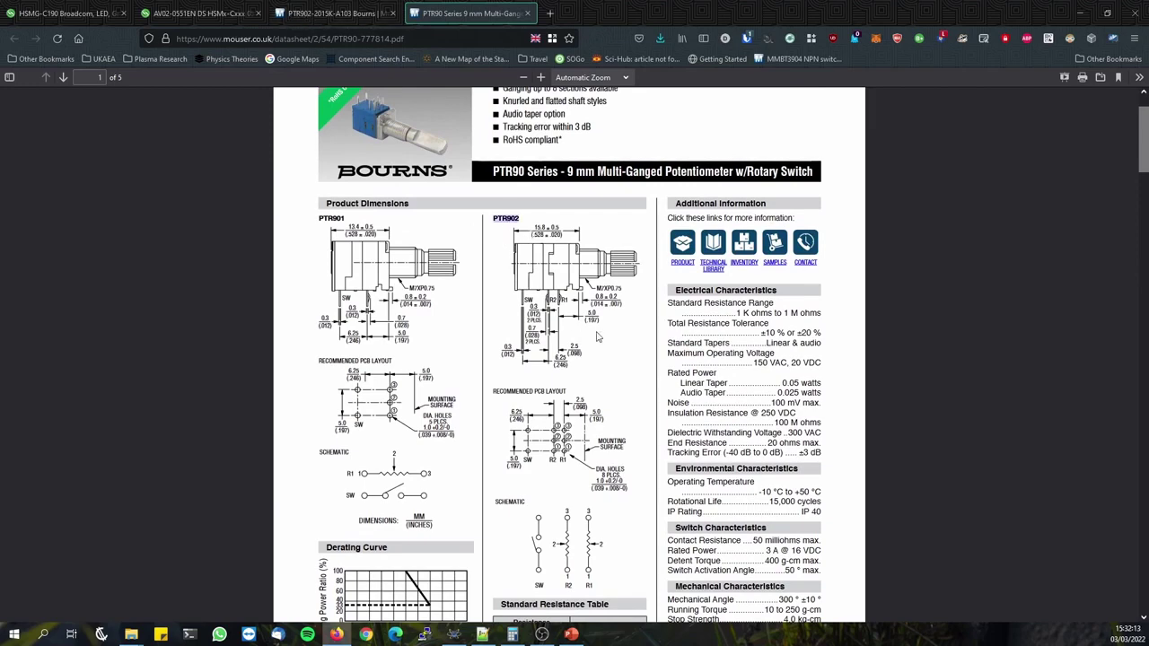
scroll(600, 337, "down", 2)
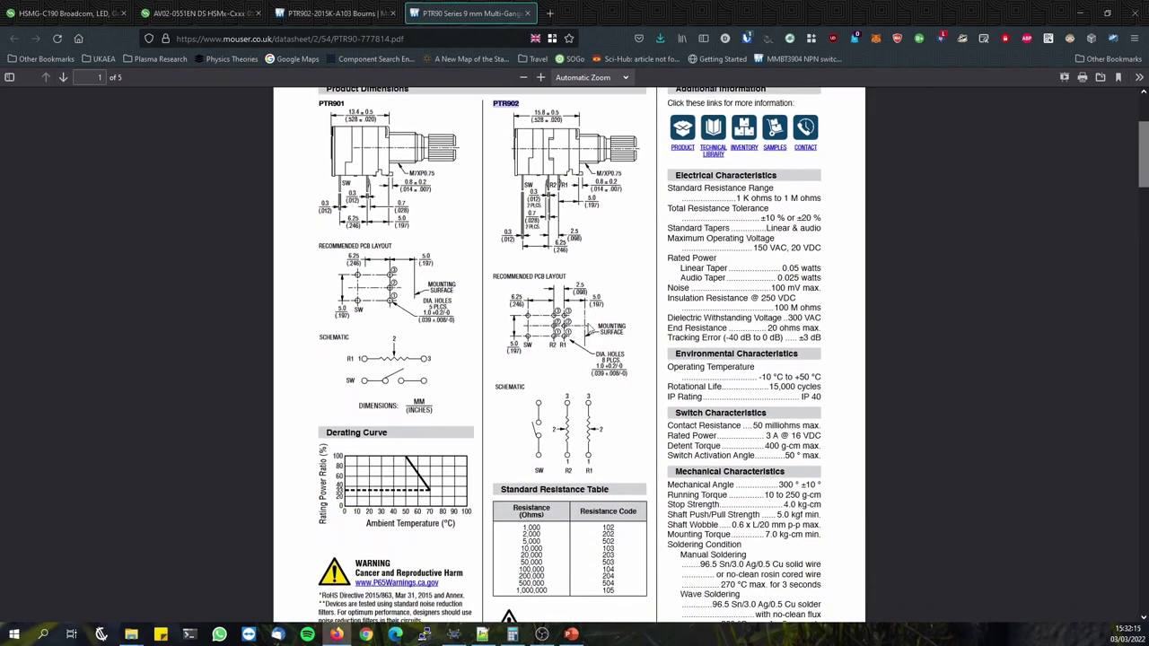
scroll(595, 327, "up", 5, "ctrl")
scroll(595, 327, "down", 1)
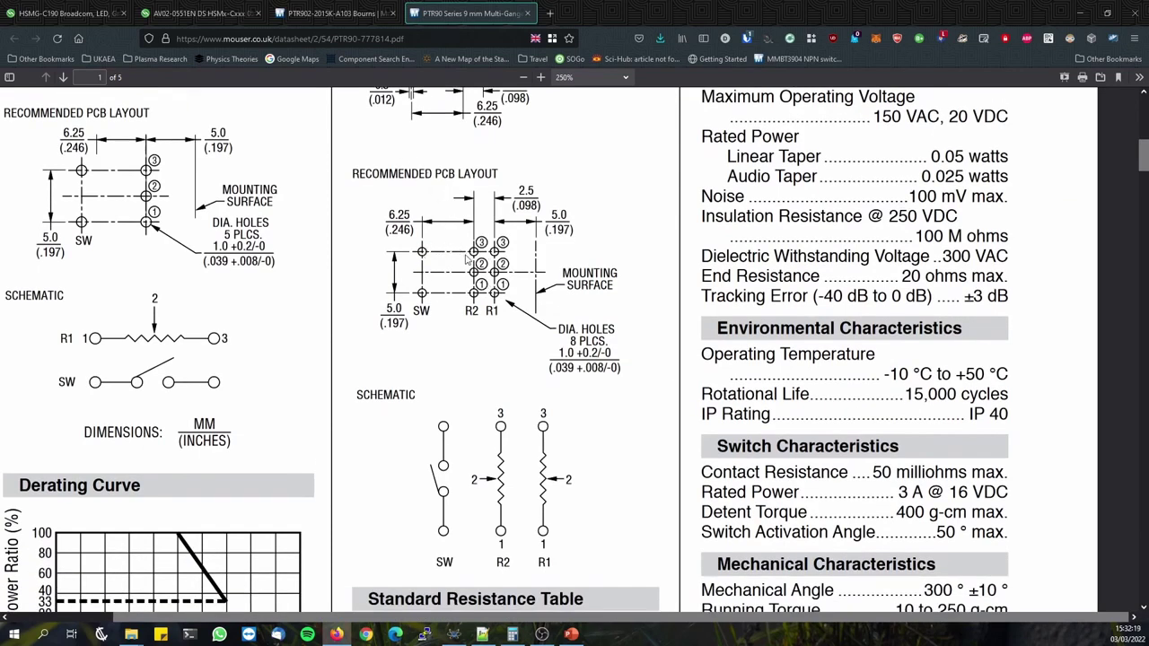
scroll(489, 436, "up", 4)
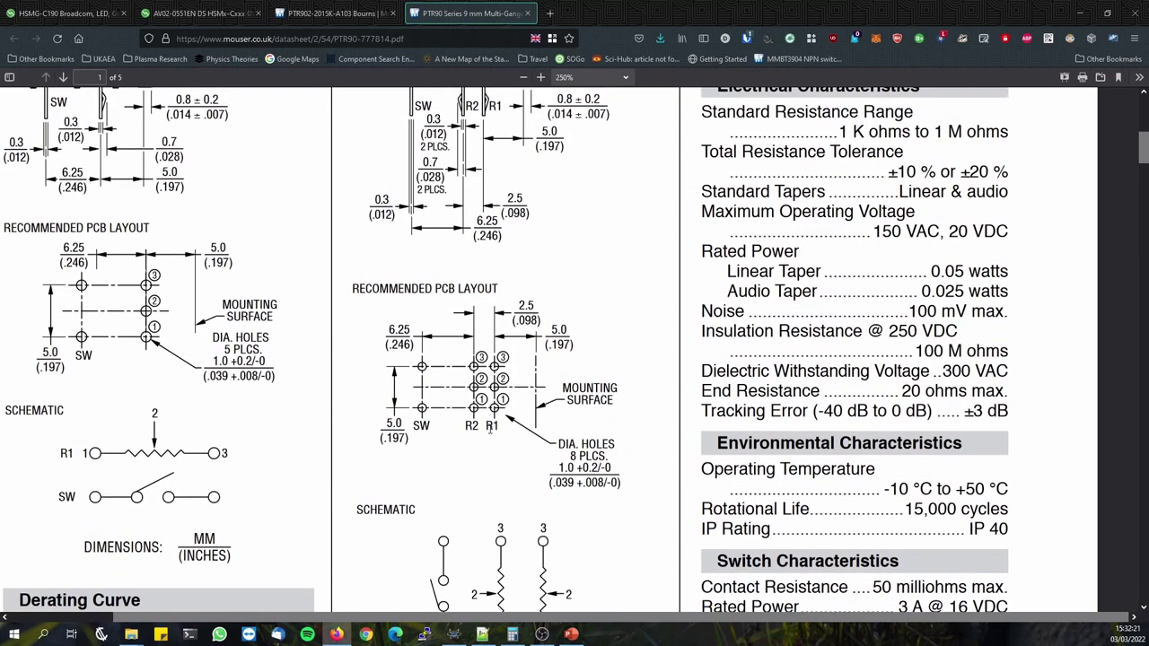
scroll(494, 262, "down", 3)
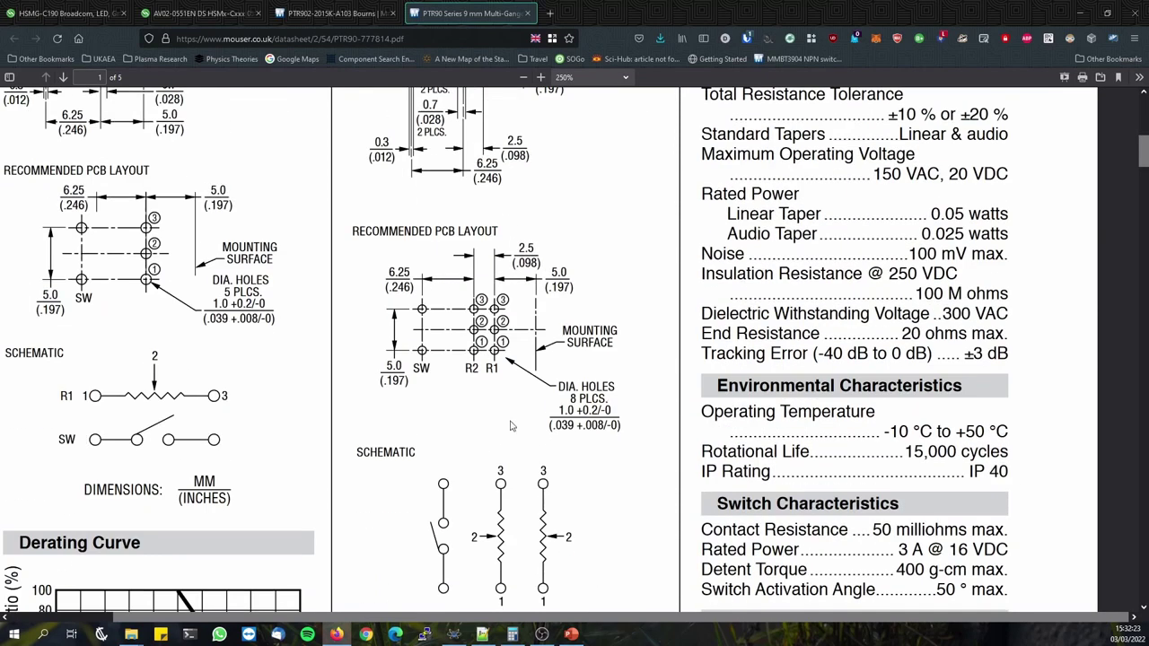
scroll(511, 426, "down", 1)
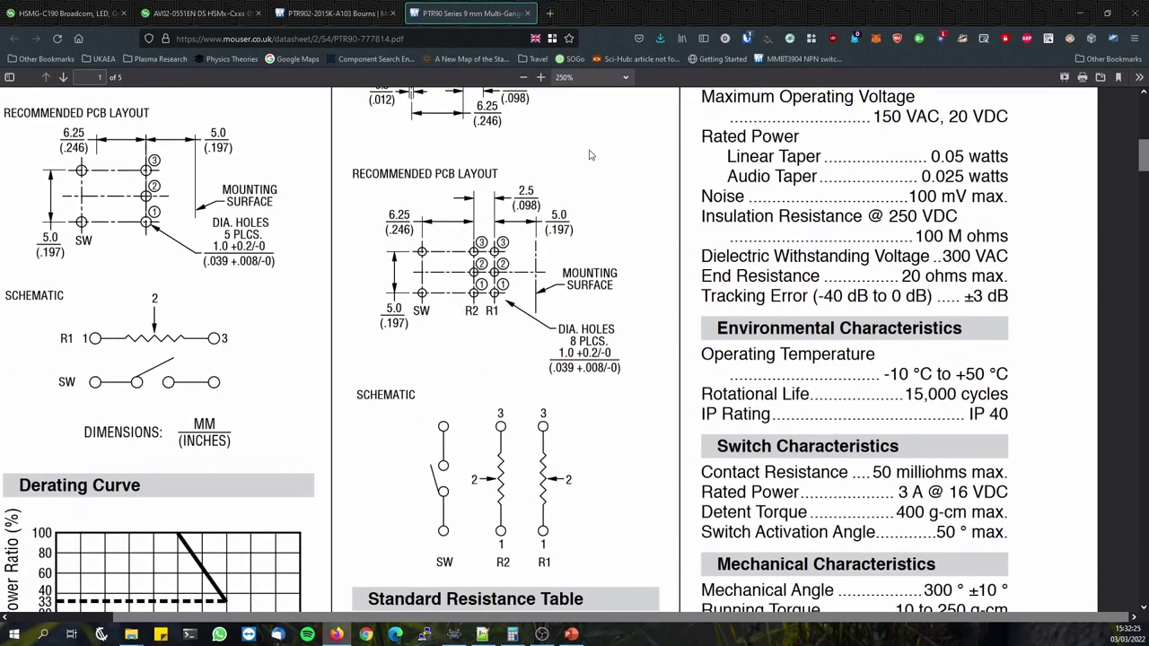
Return to the potentiometer's product page and copy the manufacturer part number PTR902-2015K-A103.
key("ctrl+shift+Tab")
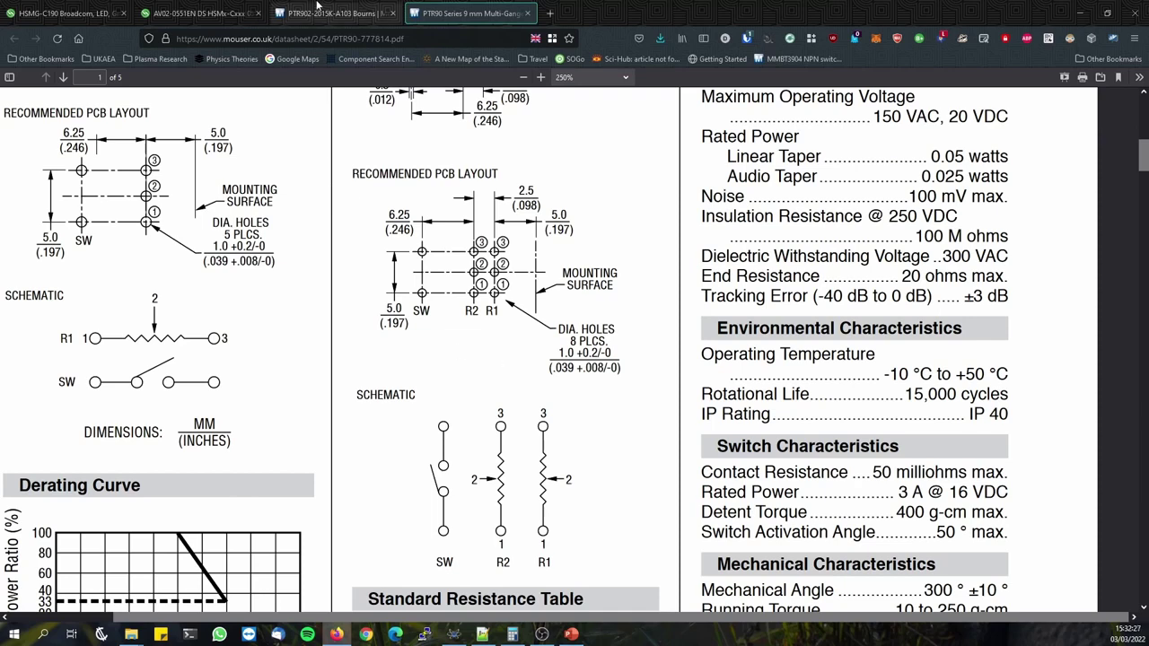
scroll(313, 141, "up", 10)
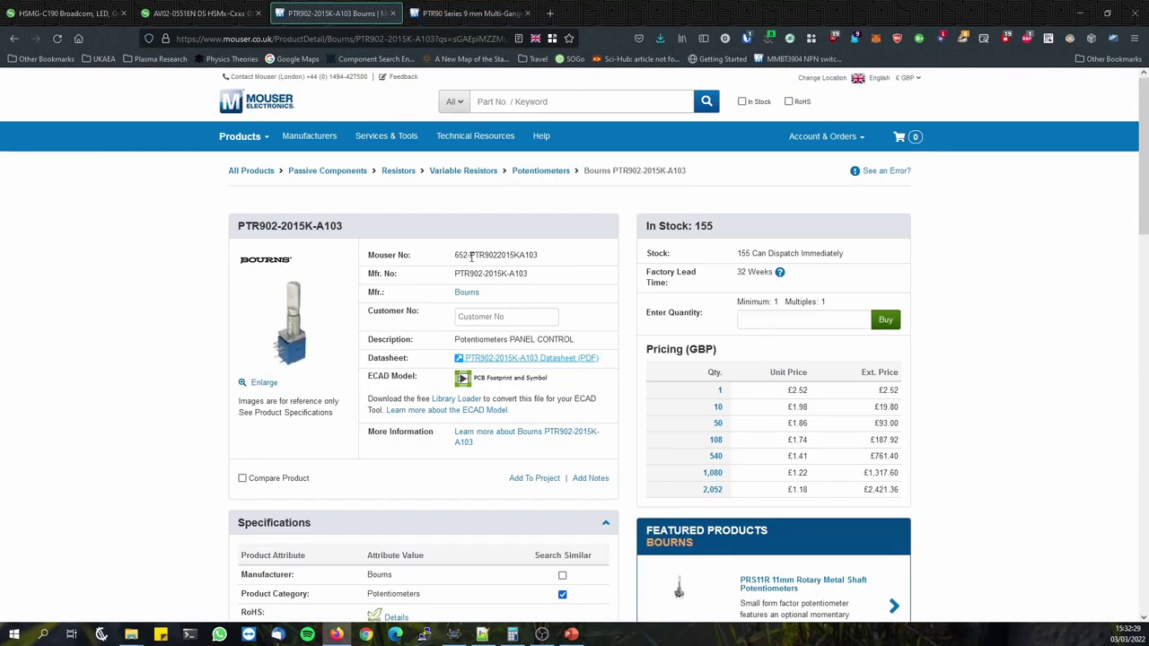
left_click_drag(454, 273, 541, 277)
key("ctrl+c")
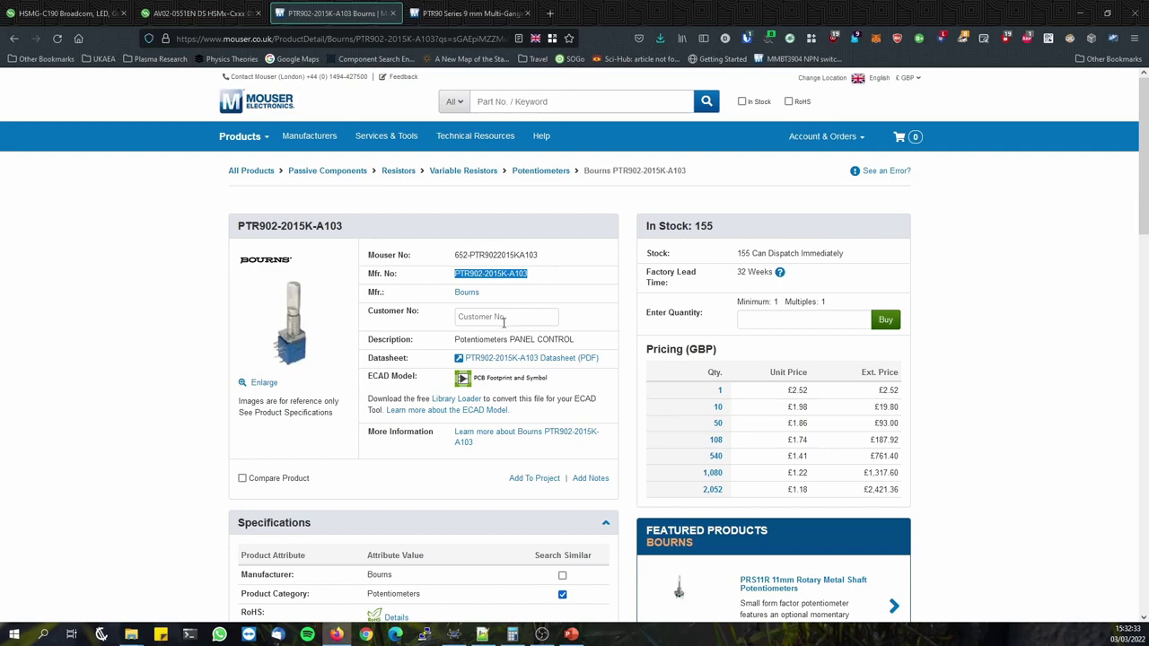
Switch to Proteus, search the device library for PTR902-2015K-A103 and view the SamacSys online results.
left_click(453, 635)
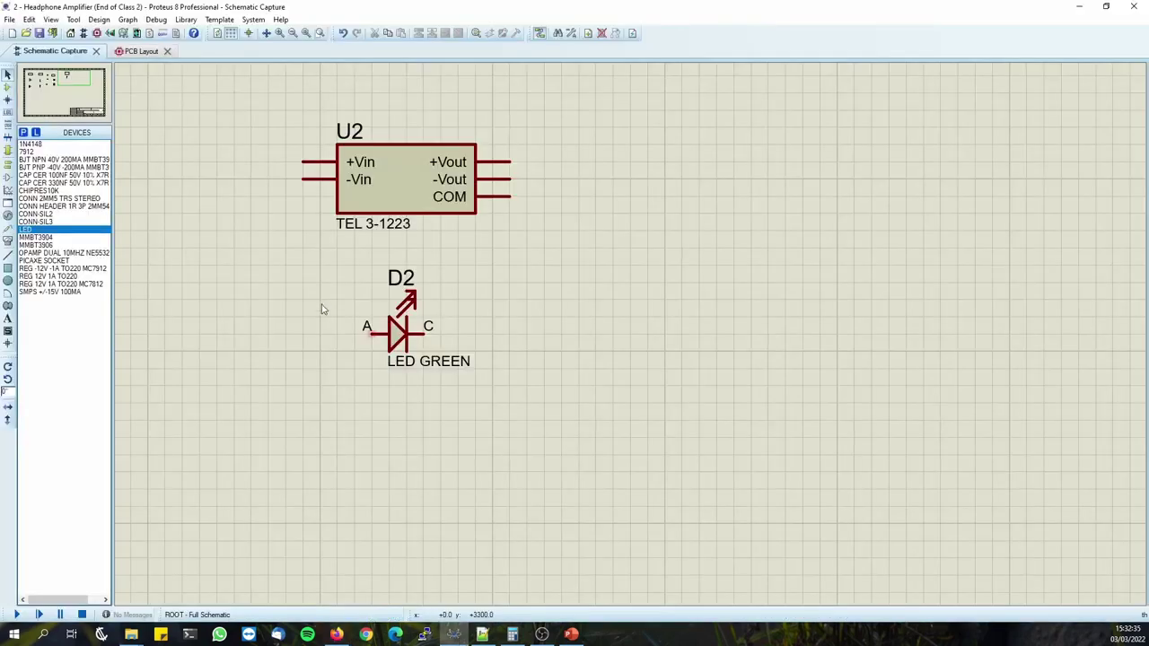
left_click(37, 132)
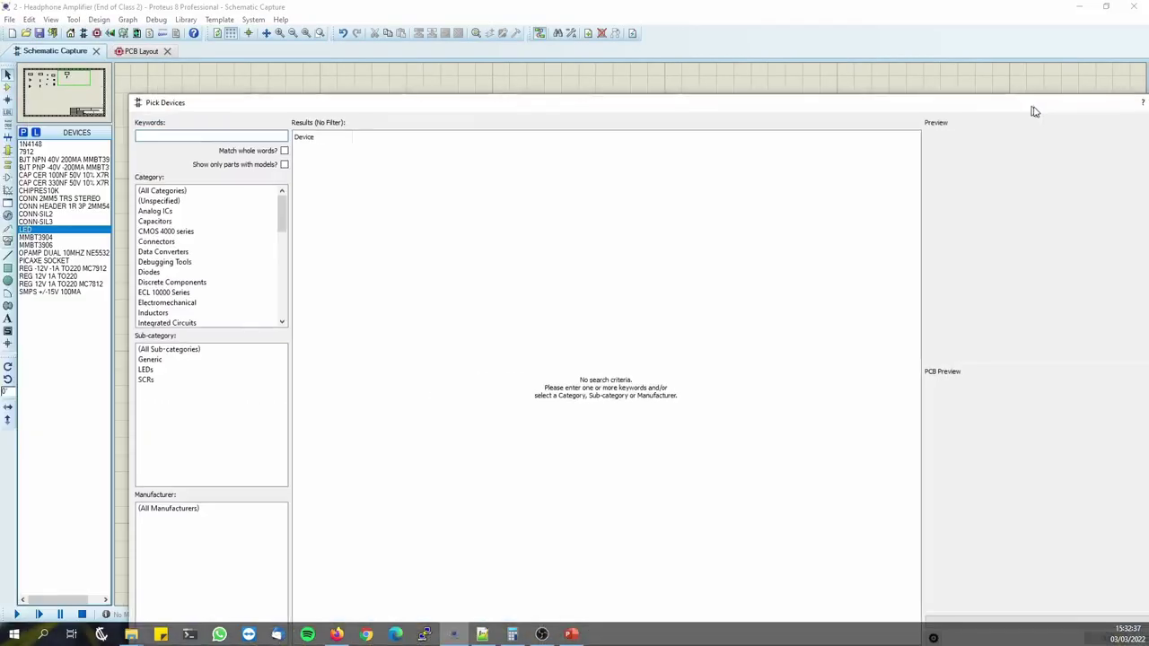
key("ctrl+v")
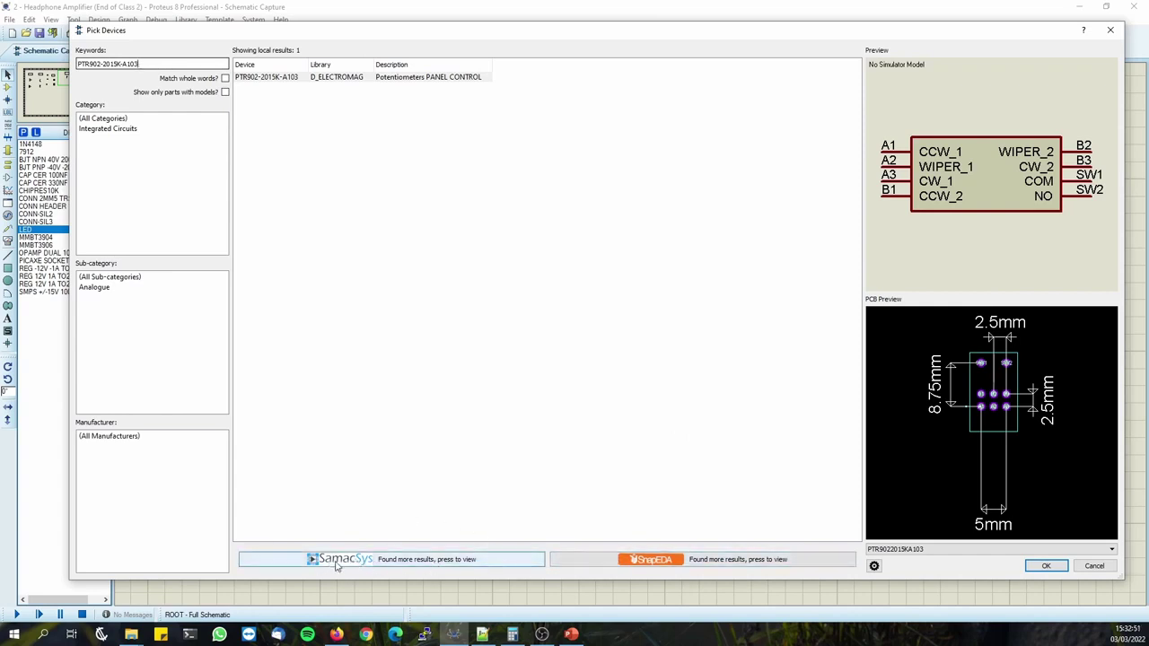
left_click(443, 560)
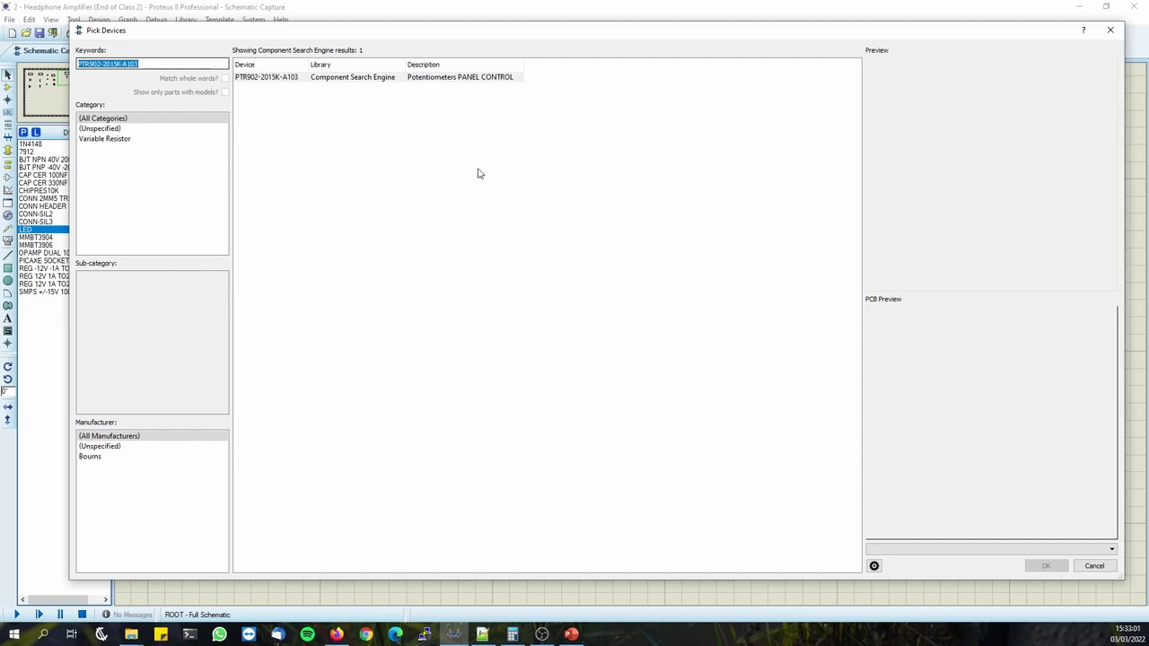
Import the Bourns PTR902-2015K-A103 potentiometer from Component Search Engine into the project's device list.
left_click(265, 80)
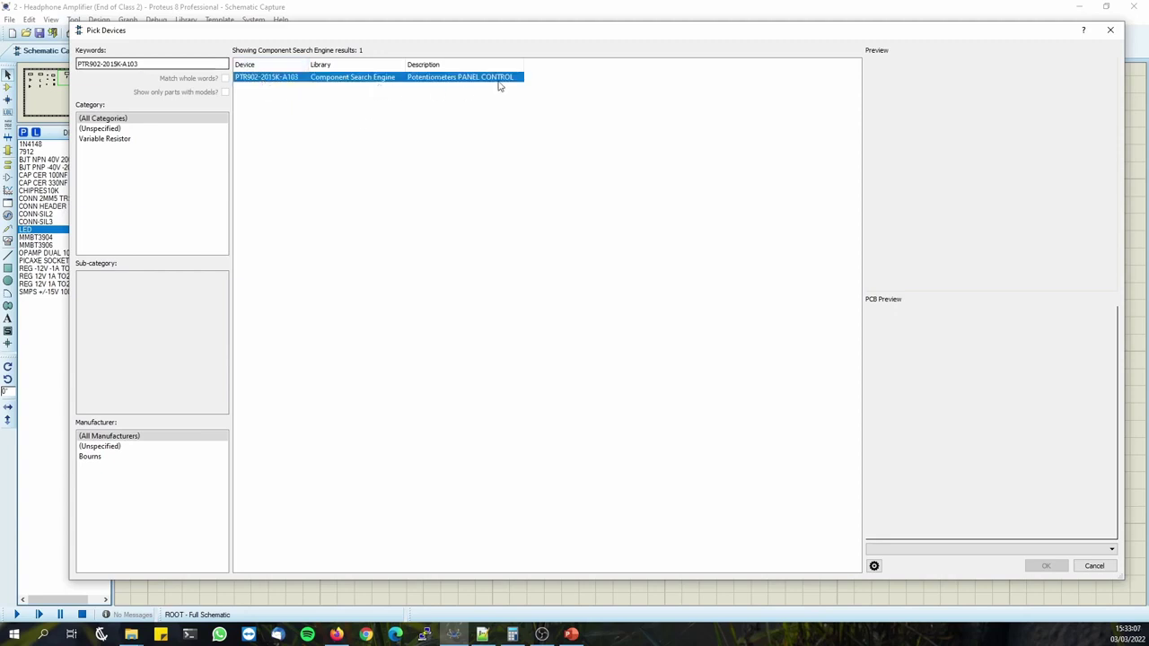
left_click_drag(507, 33, 505, 34)
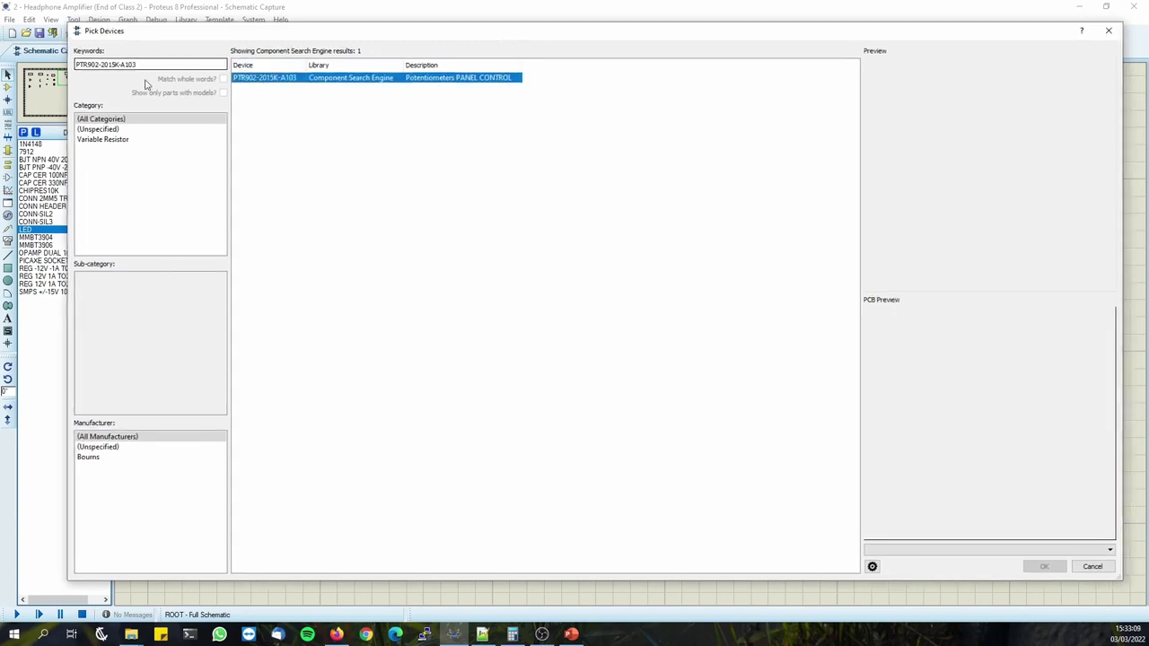
left_click(309, 77)
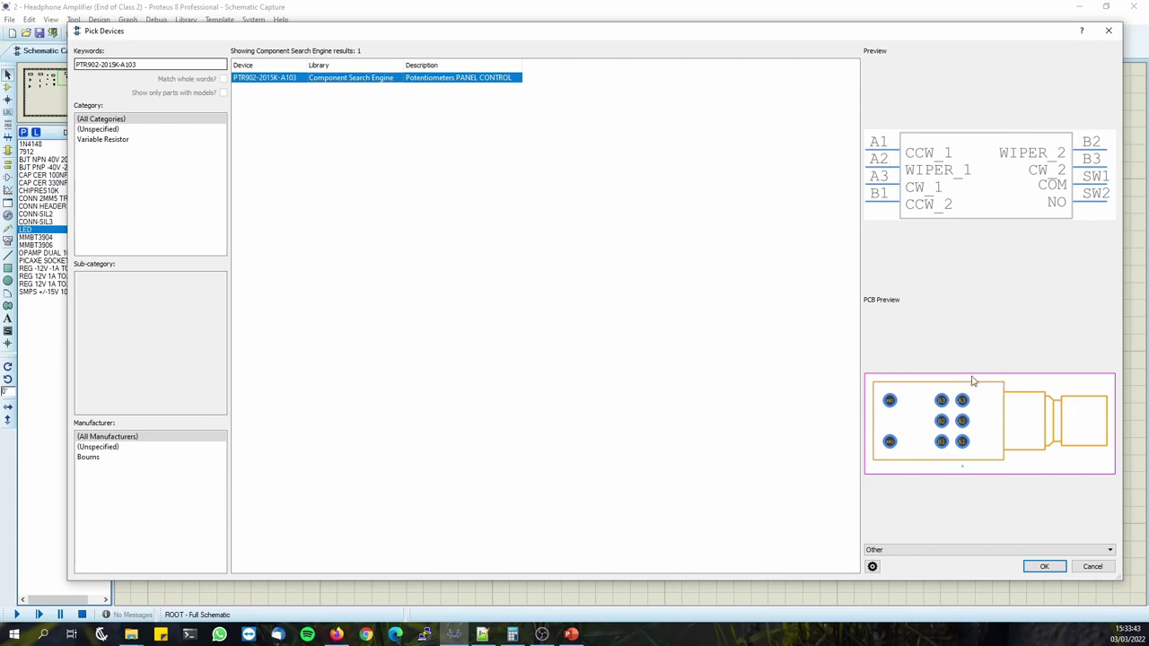
left_click(1044, 566)
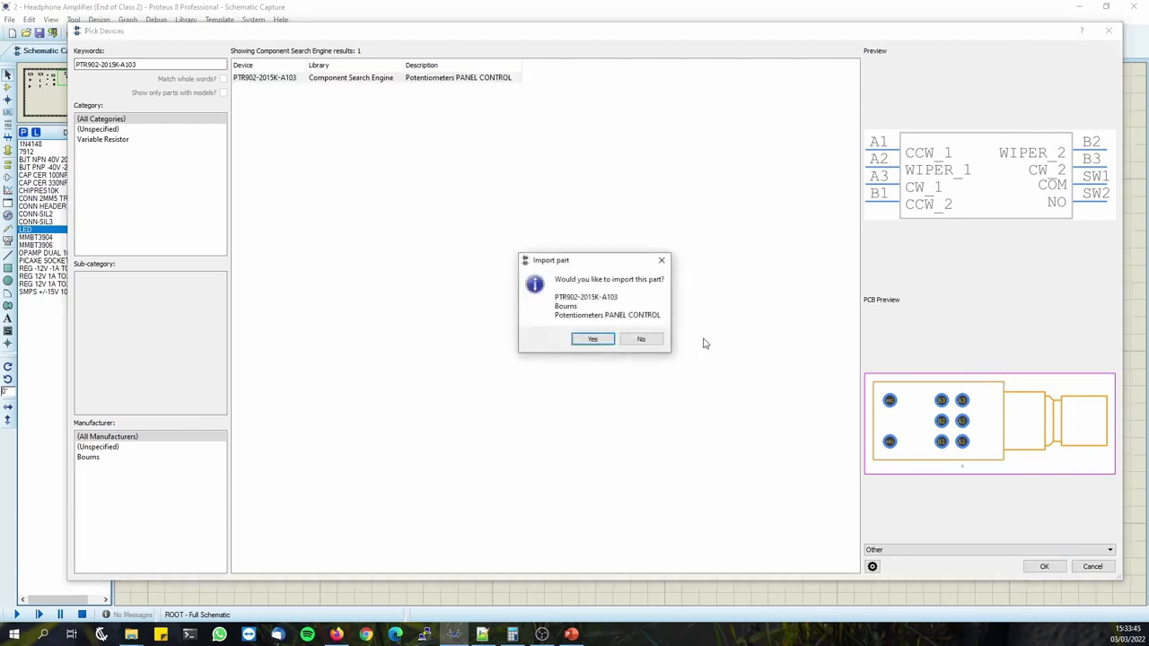
left_click(600, 339)
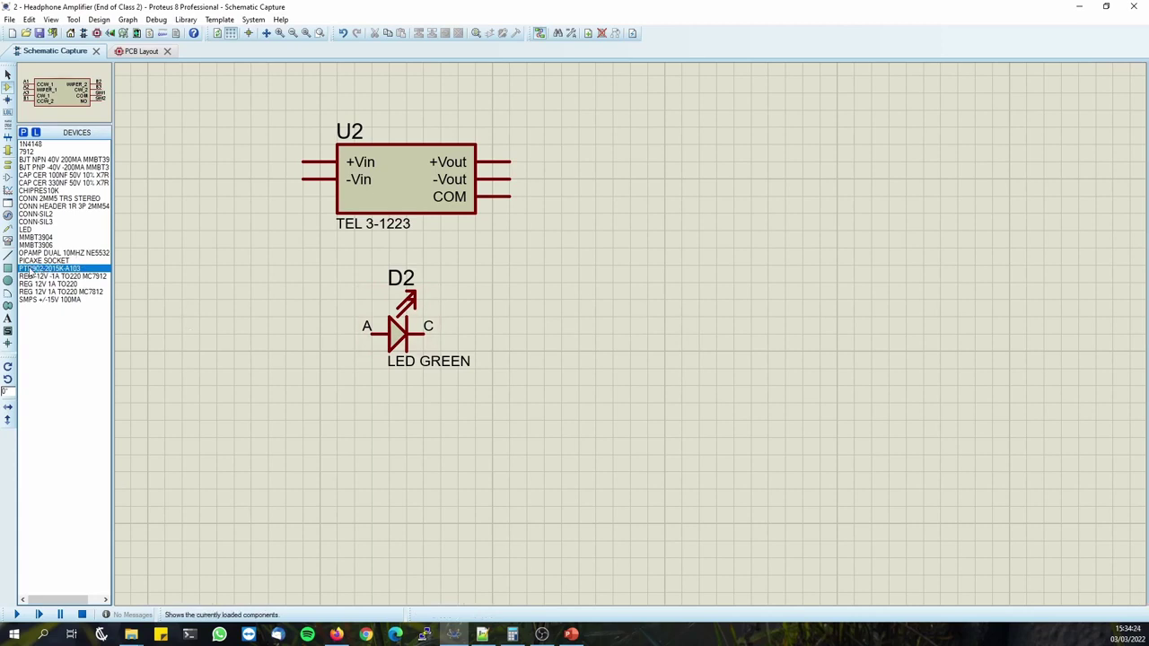
Place the PTR902-2015K-A103 potentiometer on the schematic in the free space right of the green LED.
left_click(618, 261)
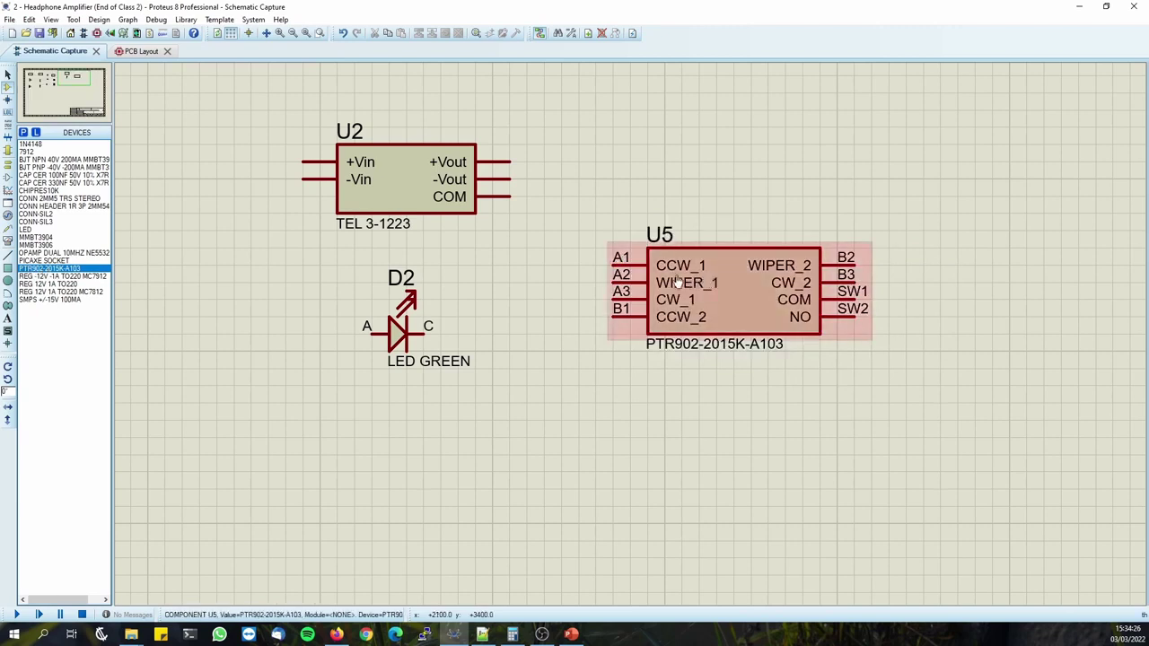
left_click_drag(734, 223, 536, 221)
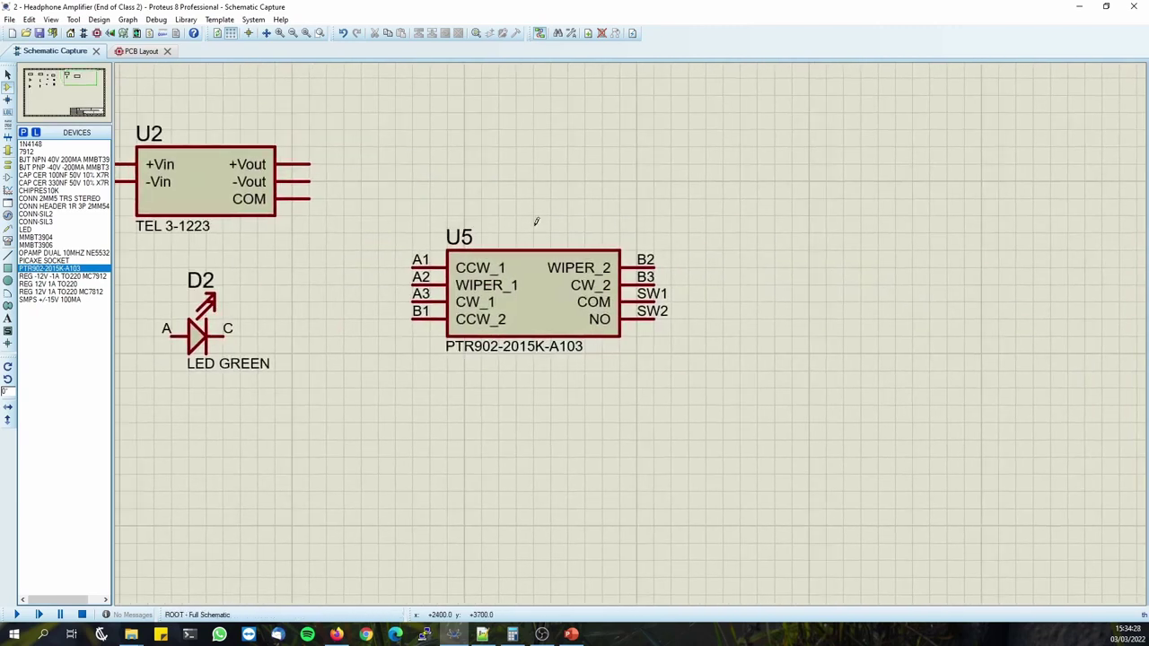
left_click(535, 300)
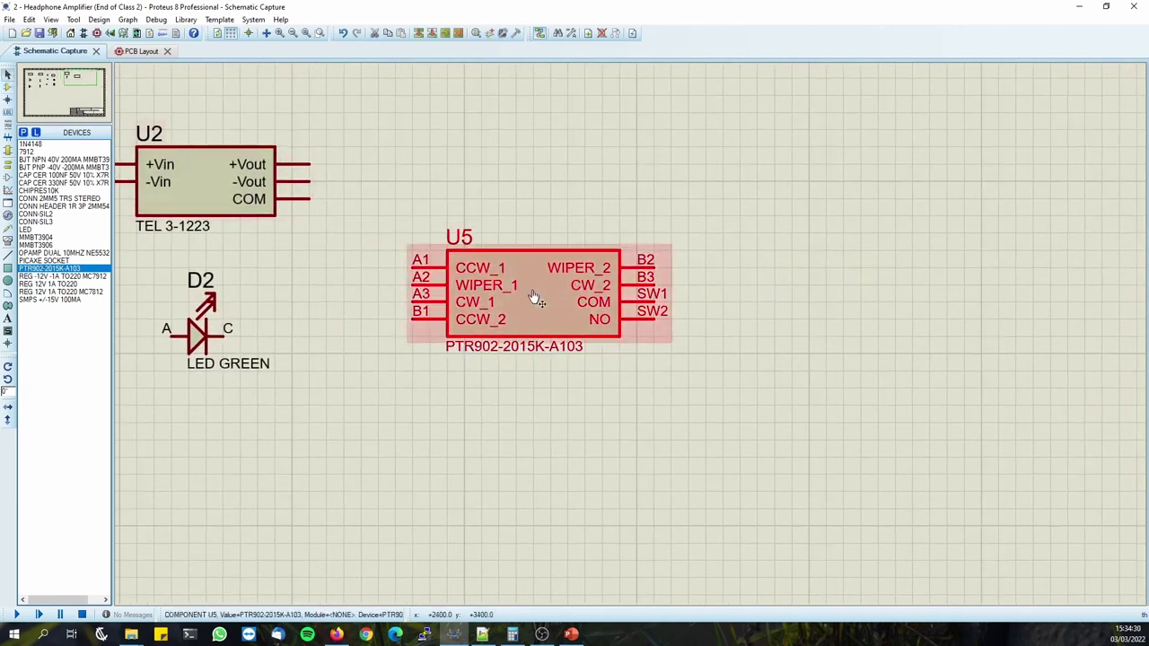
left_click_drag(536, 300, 622, 335)
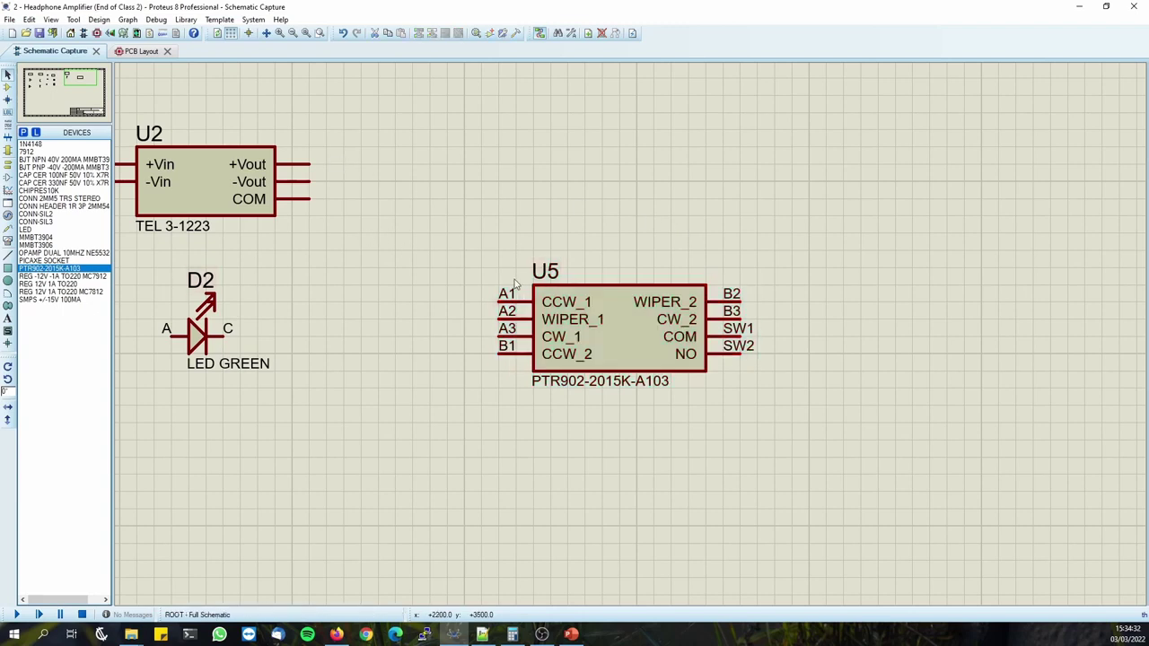
Place the PTR902-2015K-A103 component U5 in the PCB layout near the origin.
left_click(137, 52)
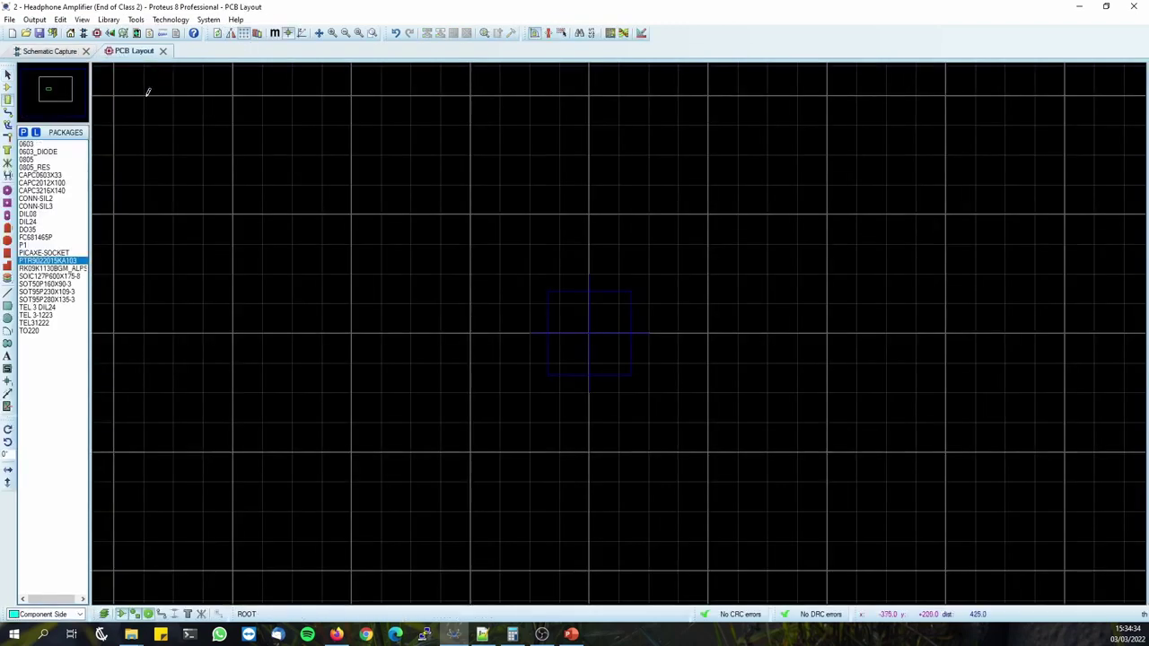
left_click(7, 88)
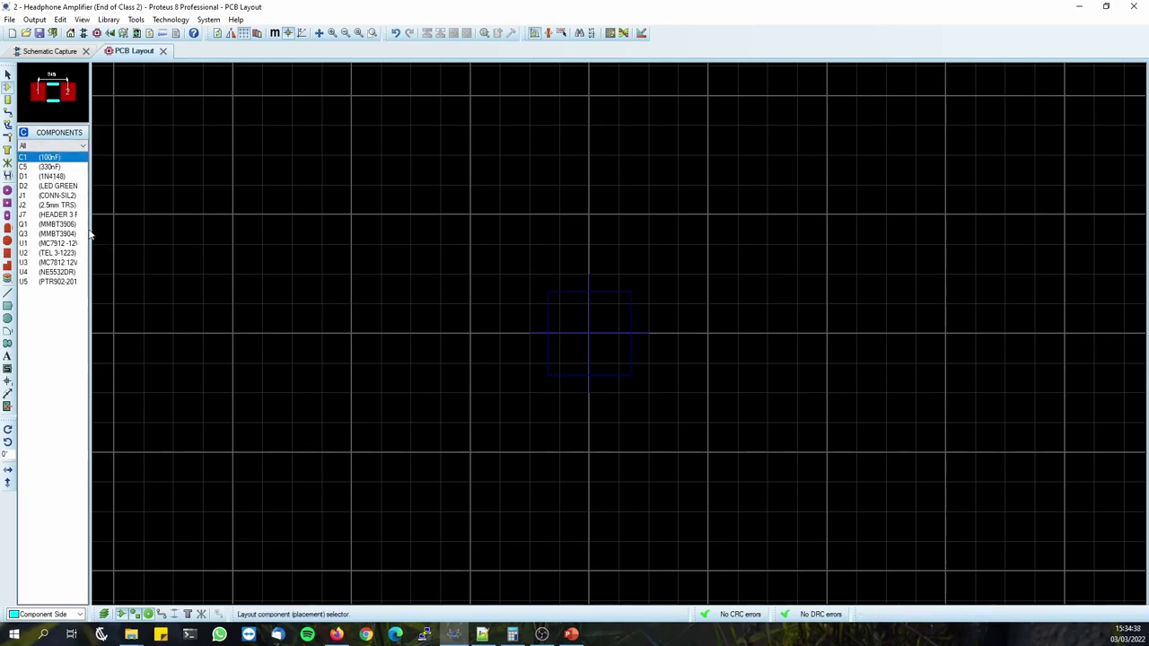
left_click_drag(90, 235, 117, 234)
left_click(49, 281)
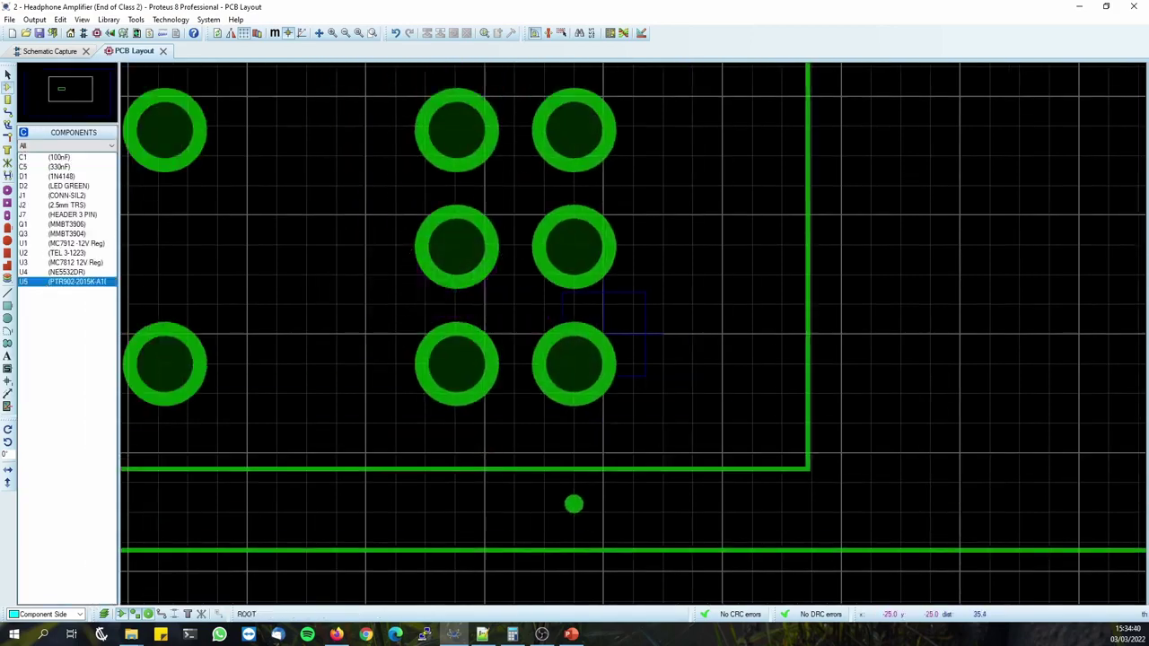
scroll(635, 335, "down", 5)
scroll(631, 337, "up", 3)
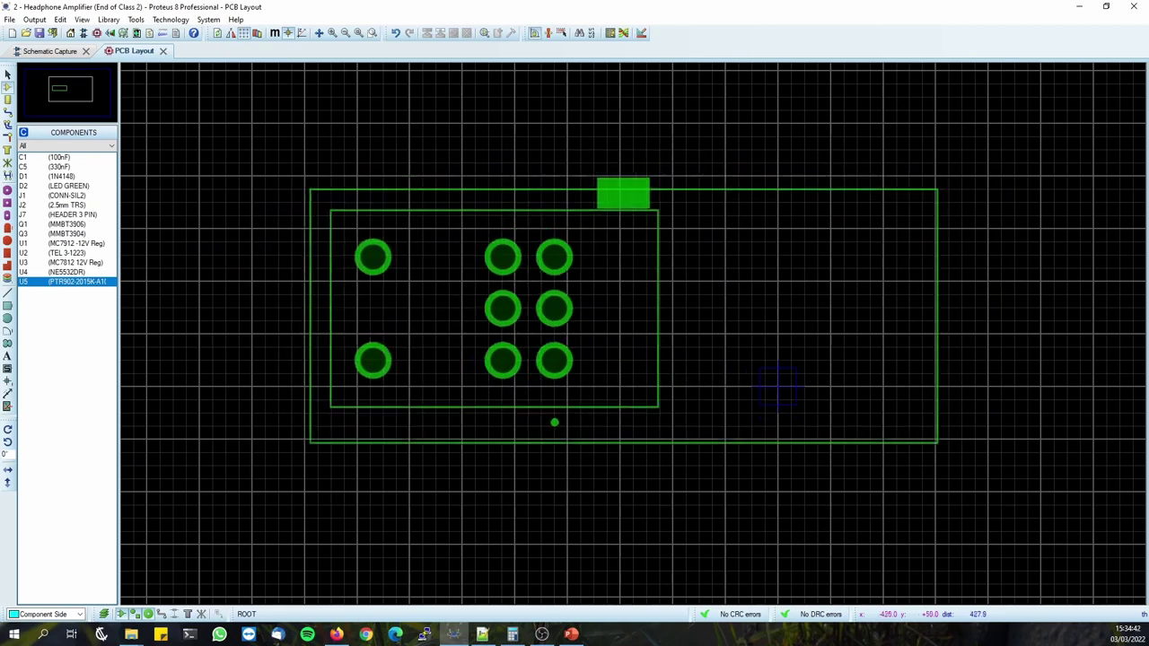
left_click(554, 361)
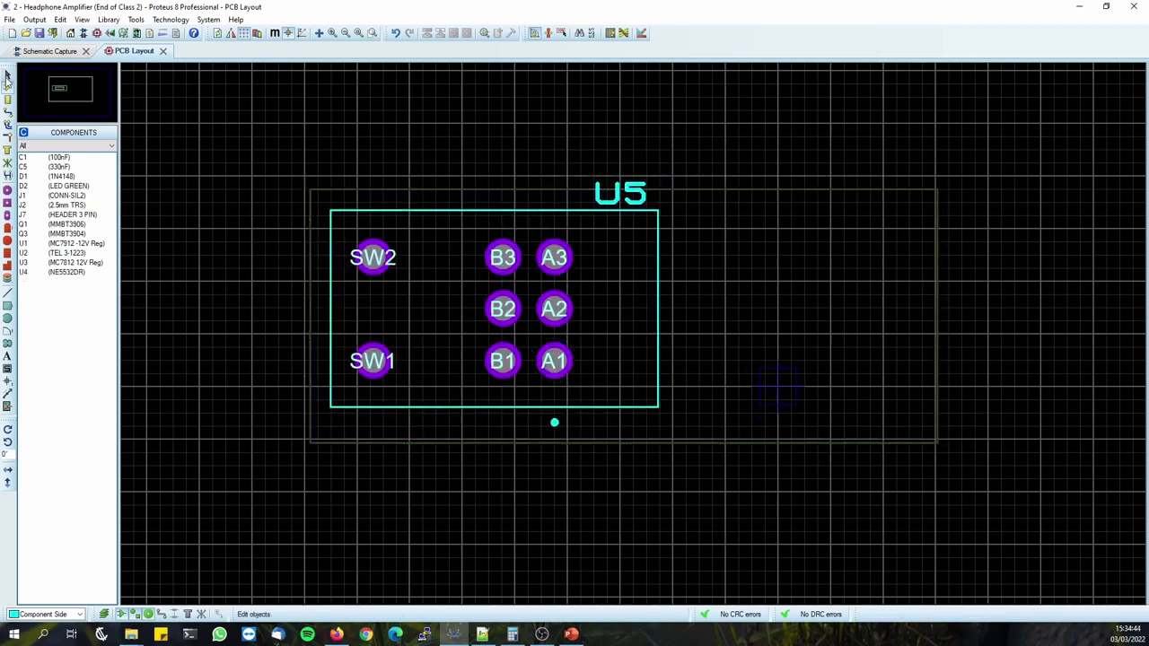
Examine the U5 footprint's pad names and arrangement up close.
left_click(7, 77)
left_click_drag(372, 258, 618, 320)
scroll(638, 341, "up", 2)
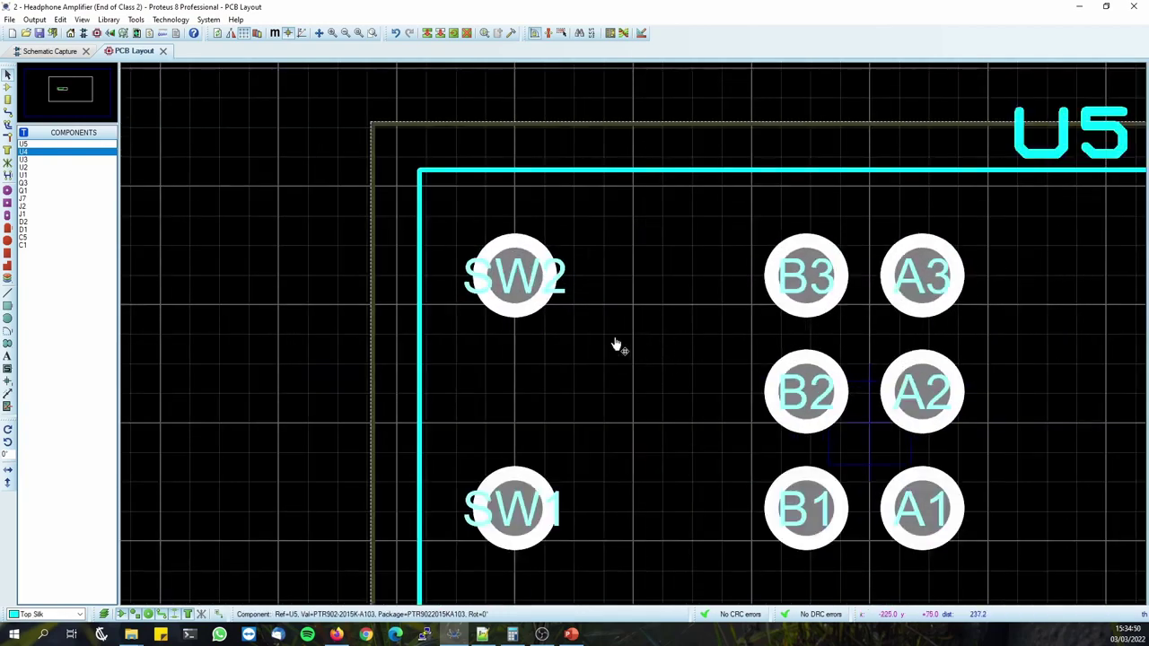
left_click(257, 261)
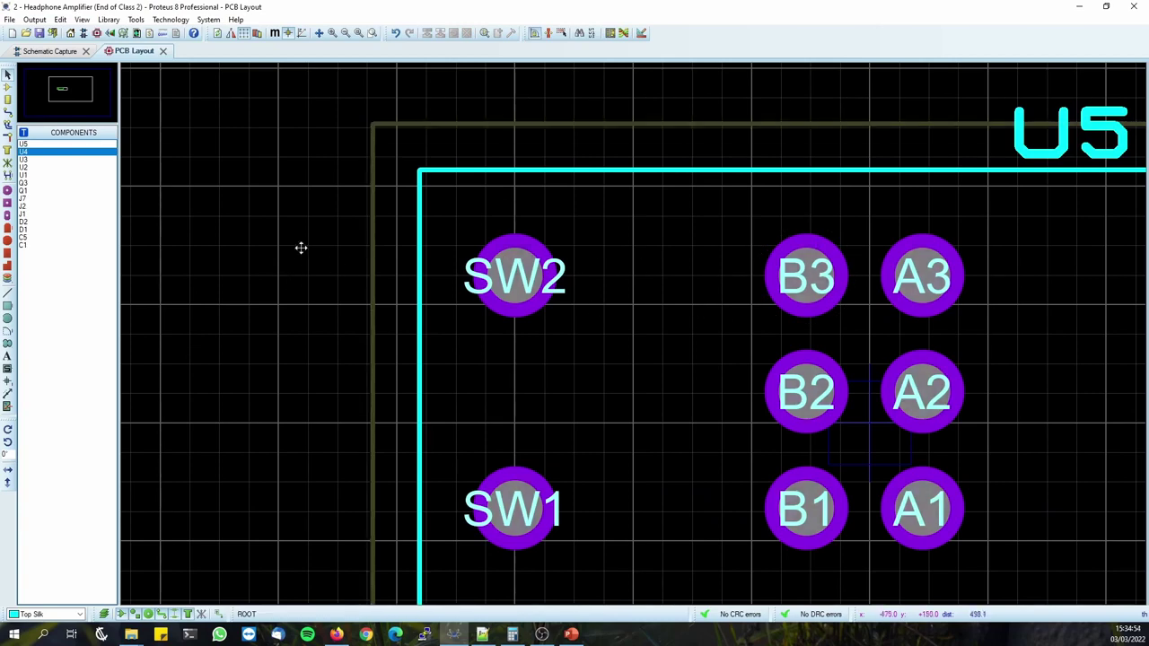
left_click_drag(301, 247, 174, 167)
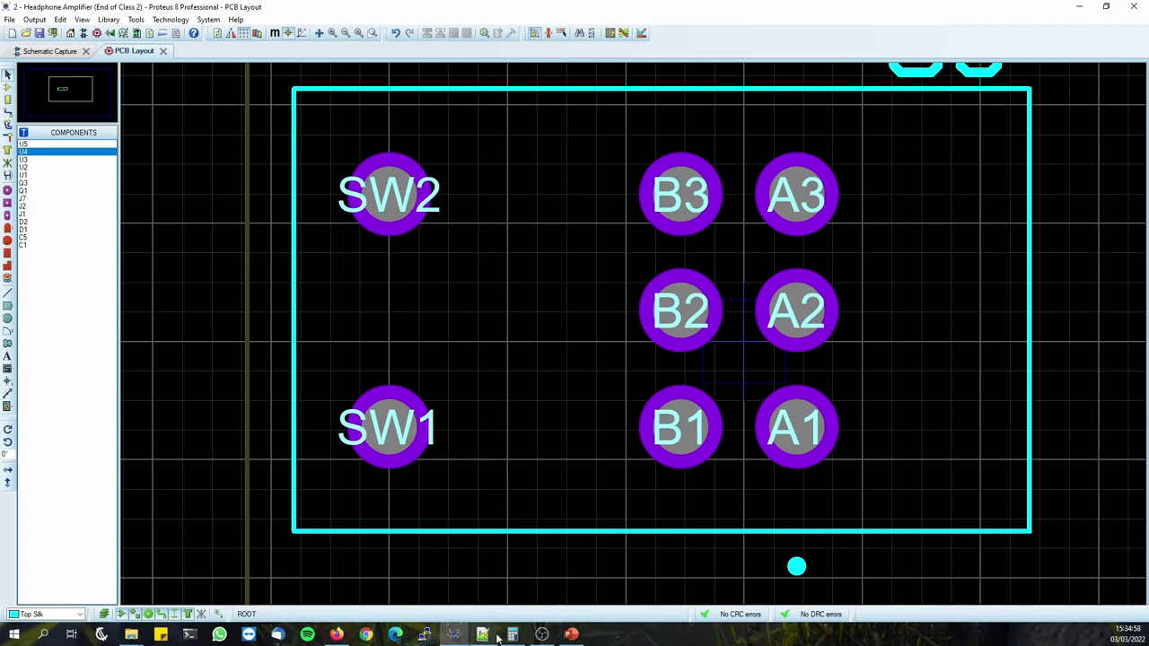
Switch to the PTR90 datasheet in the browser and examine the dual-gang variant's recommended PCB layout at 350% zoom.
left_click(336, 634)
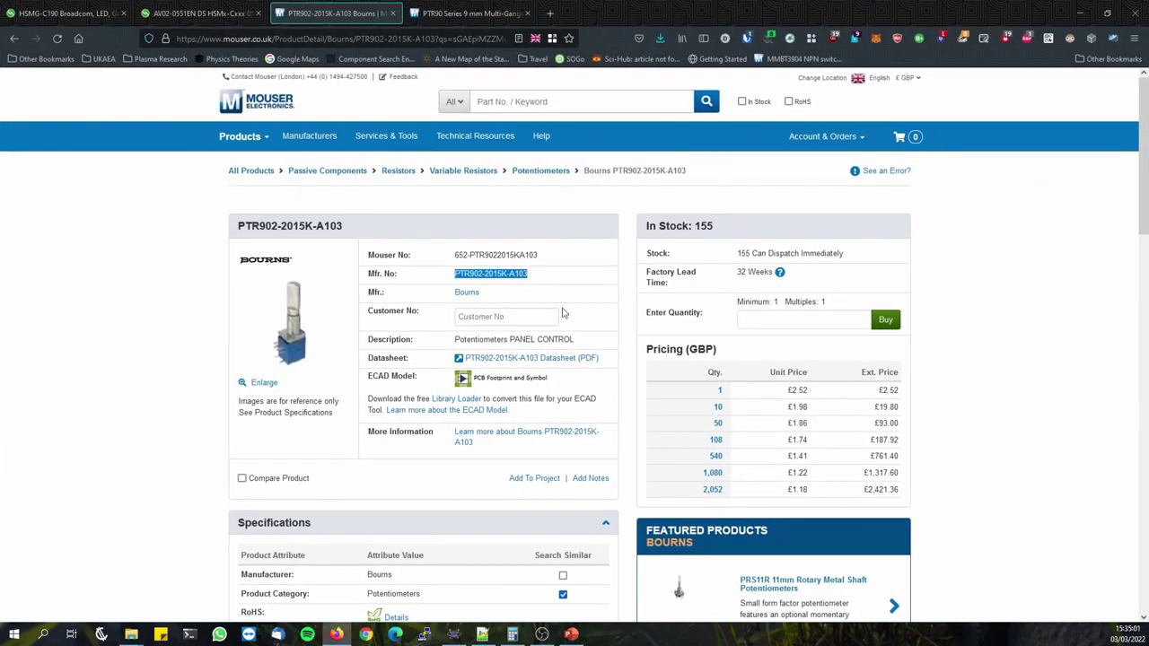
left_click(453, 12)
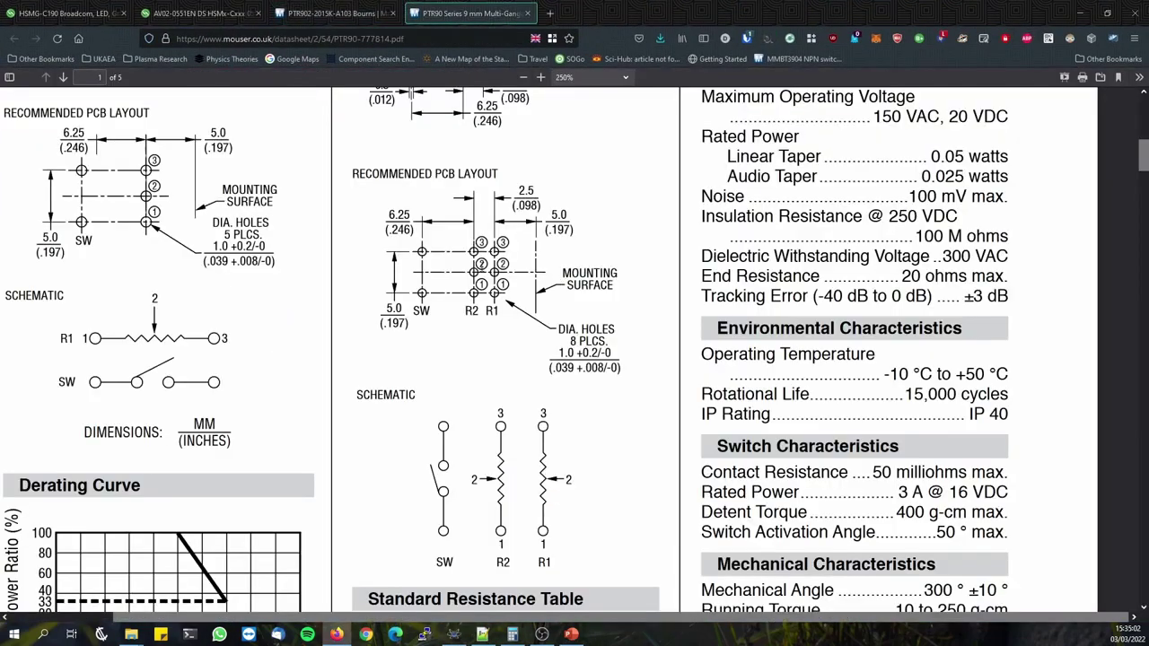
scroll(483, 307, "up", 1)
scroll(454, 257, "down", 1)
scroll(452, 259, "up", 3)
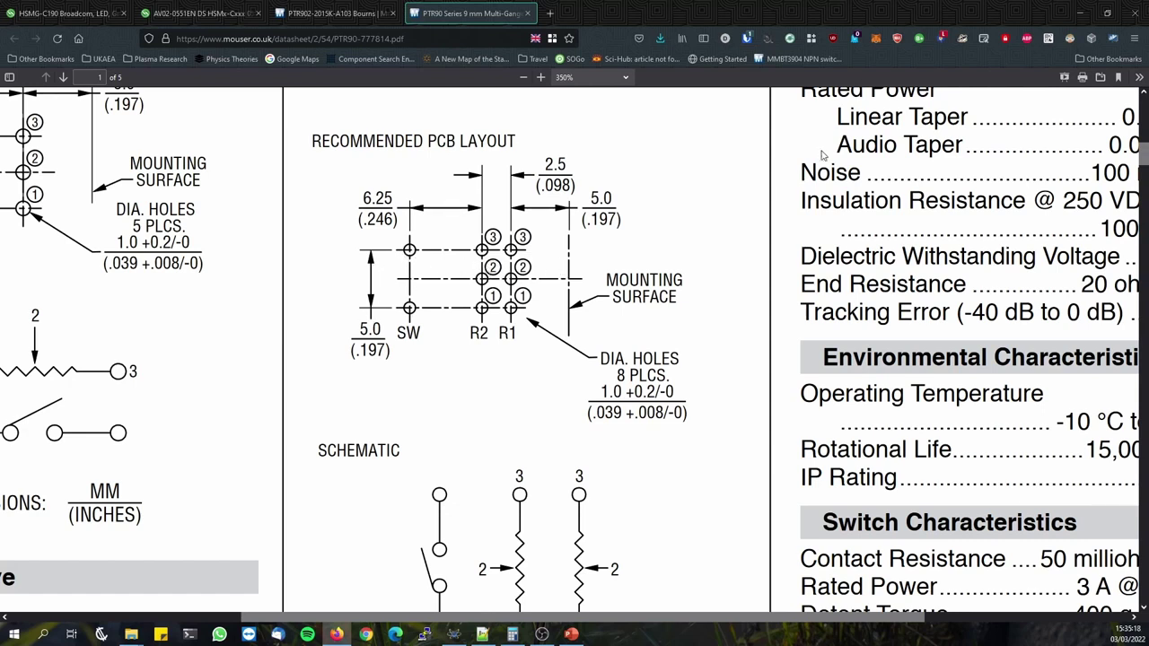
Return to the Proteus PCB layout and measure the distance from pad SW2 to pad B3 with a temporary line.
left_click(1073, 11)
left_click(7, 293)
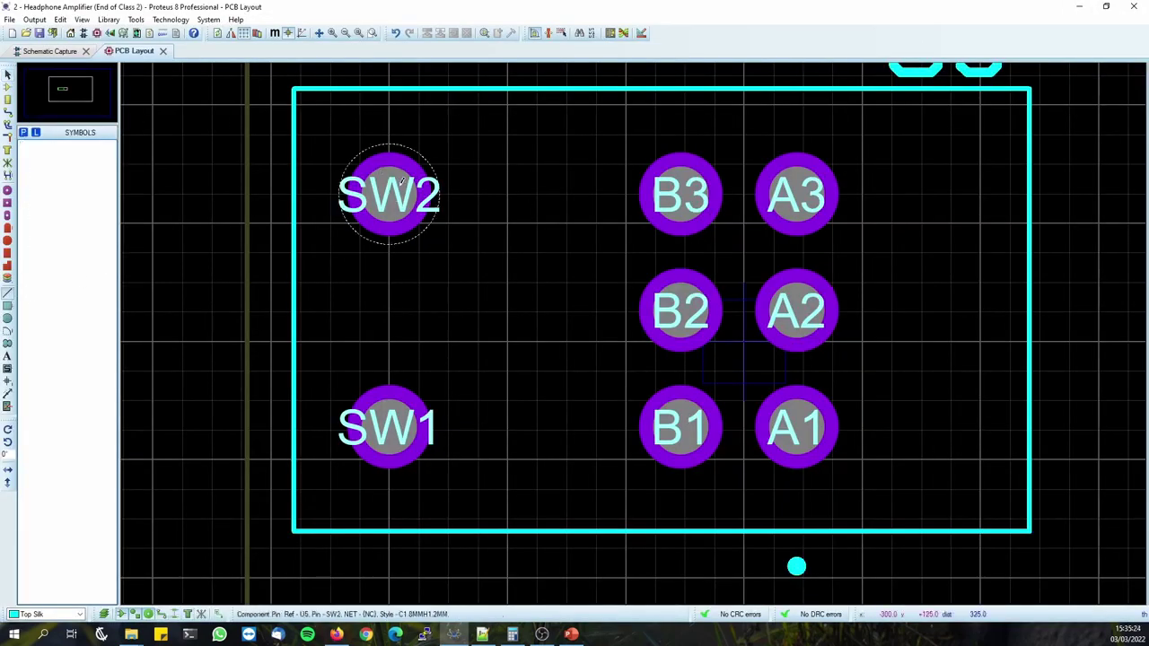
left_click(391, 191)
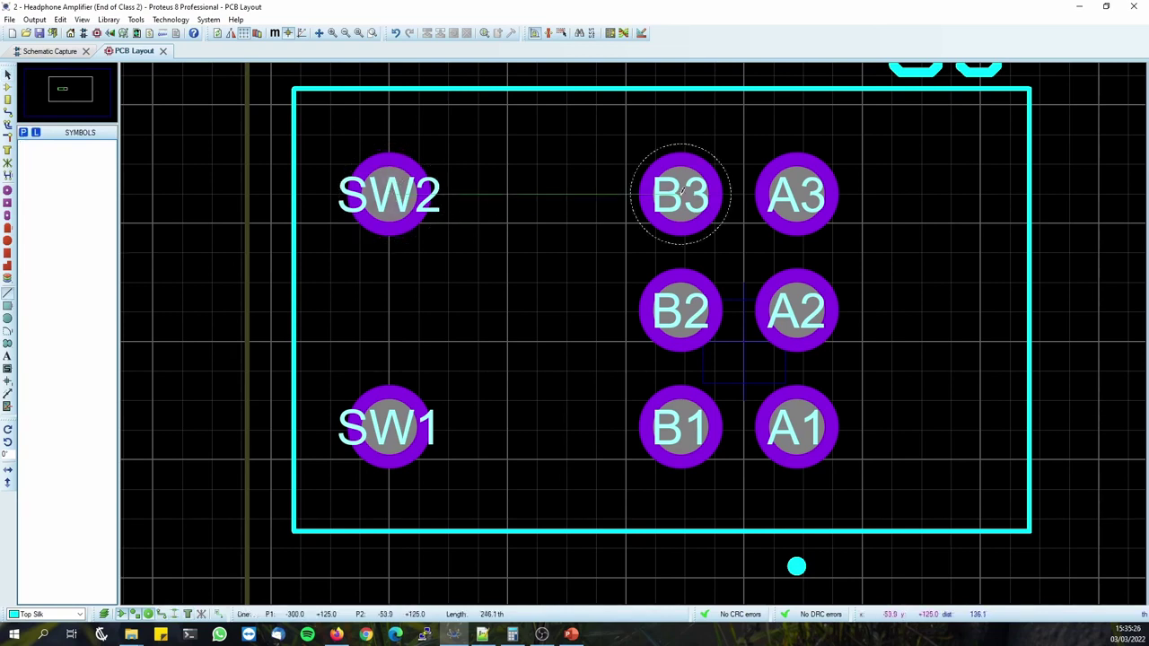
key("Escape")
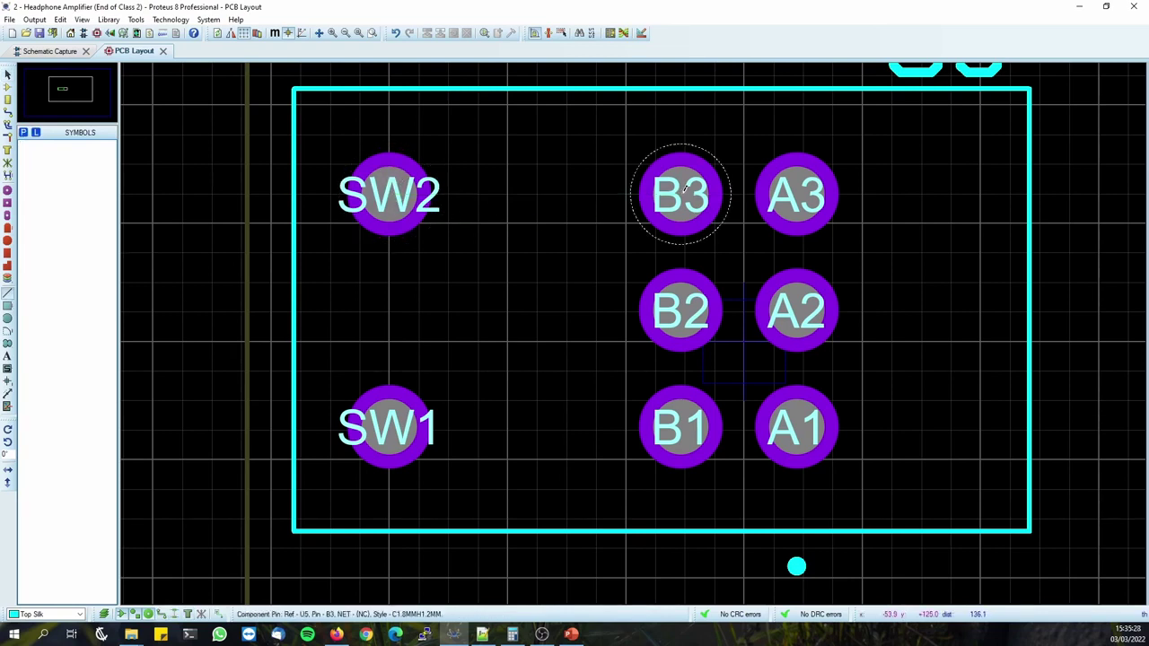
Switch the PCB layout to metric units and measure the SW2-to-B3 and B3-to-B1 pad spacings with temporary lines.
key("m")
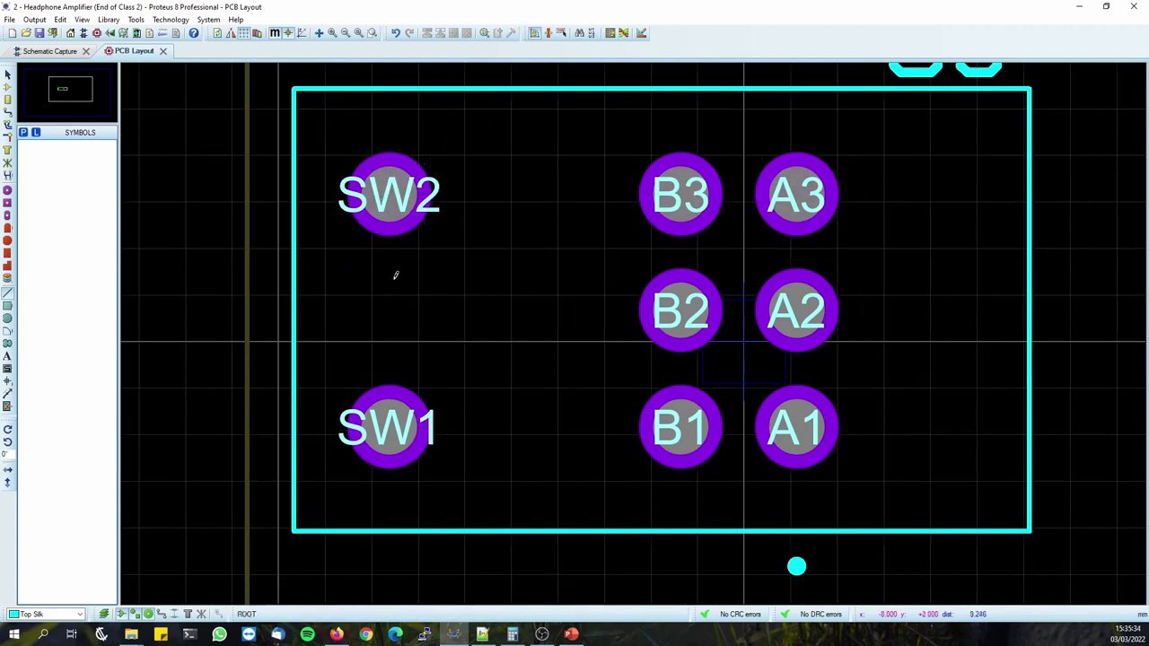
left_click(391, 186)
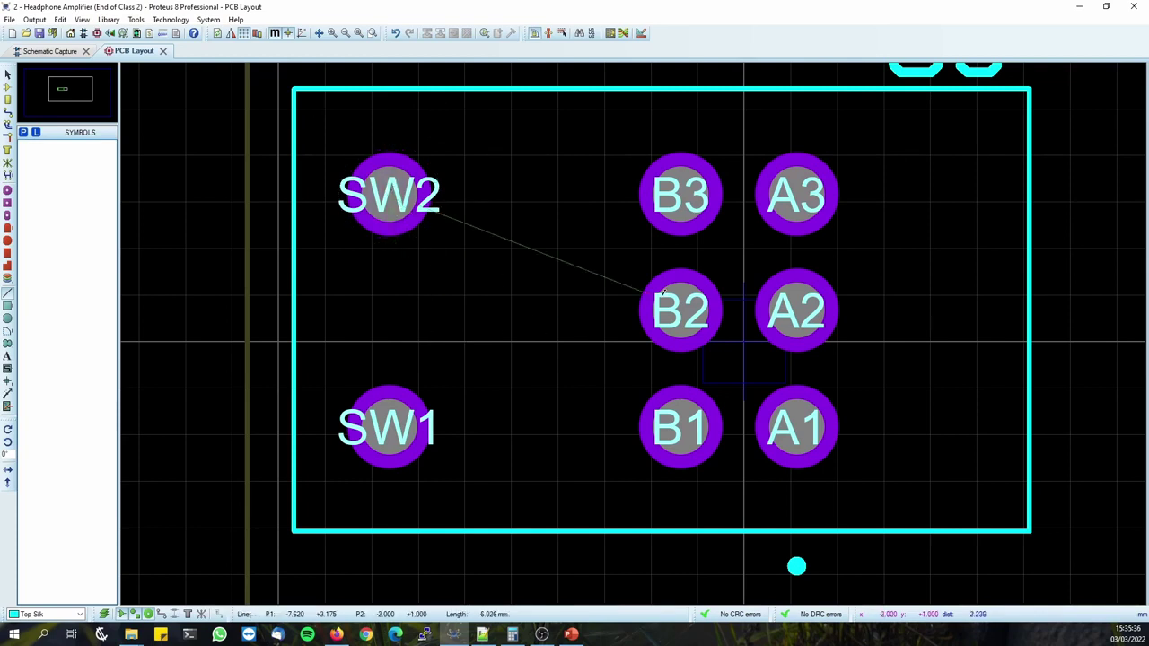
right_click(679, 187)
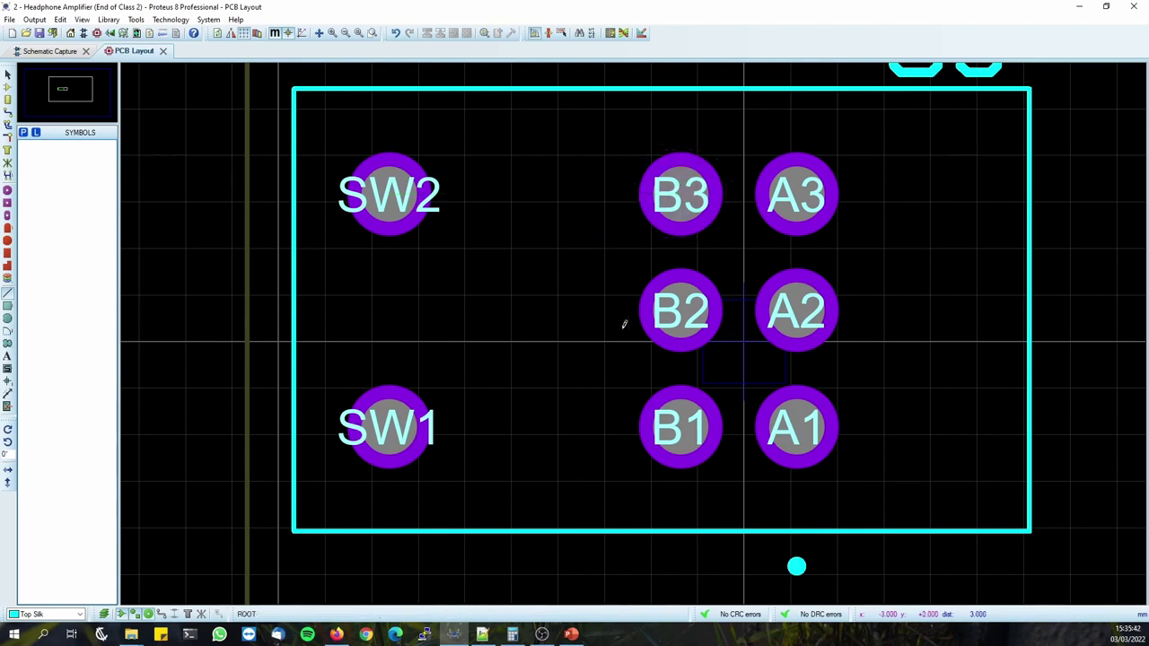
left_click(679, 186)
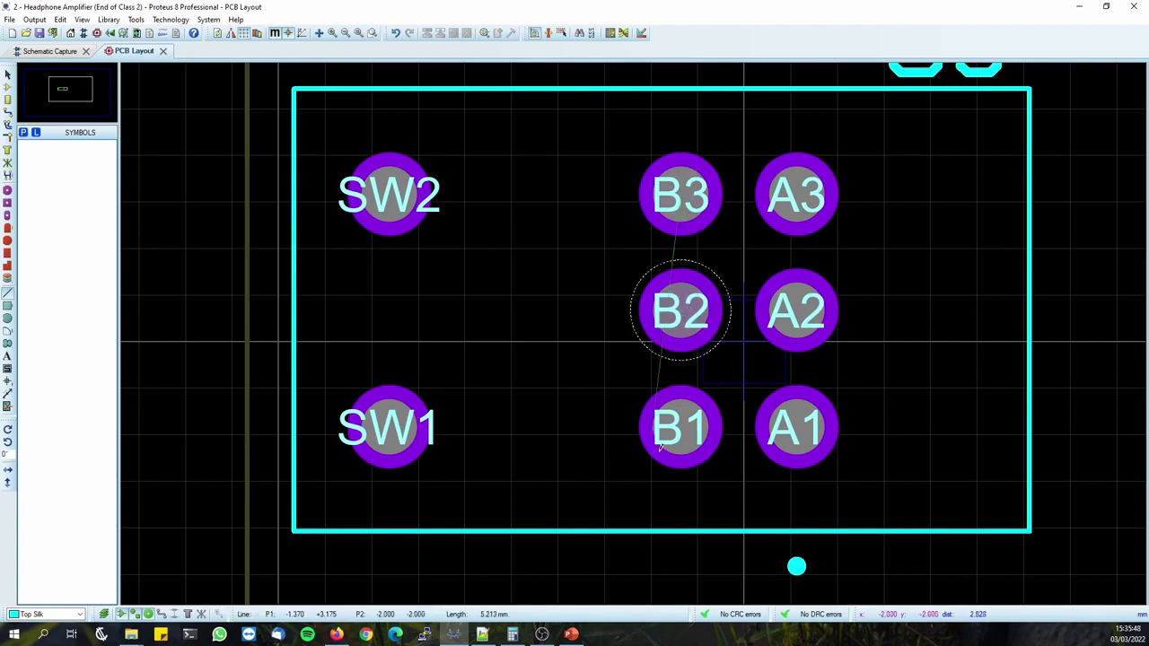
right_click(682, 310)
Leave the line tool, check the whole U5 footprint and return to the schematic.
middle_click(903, 269)
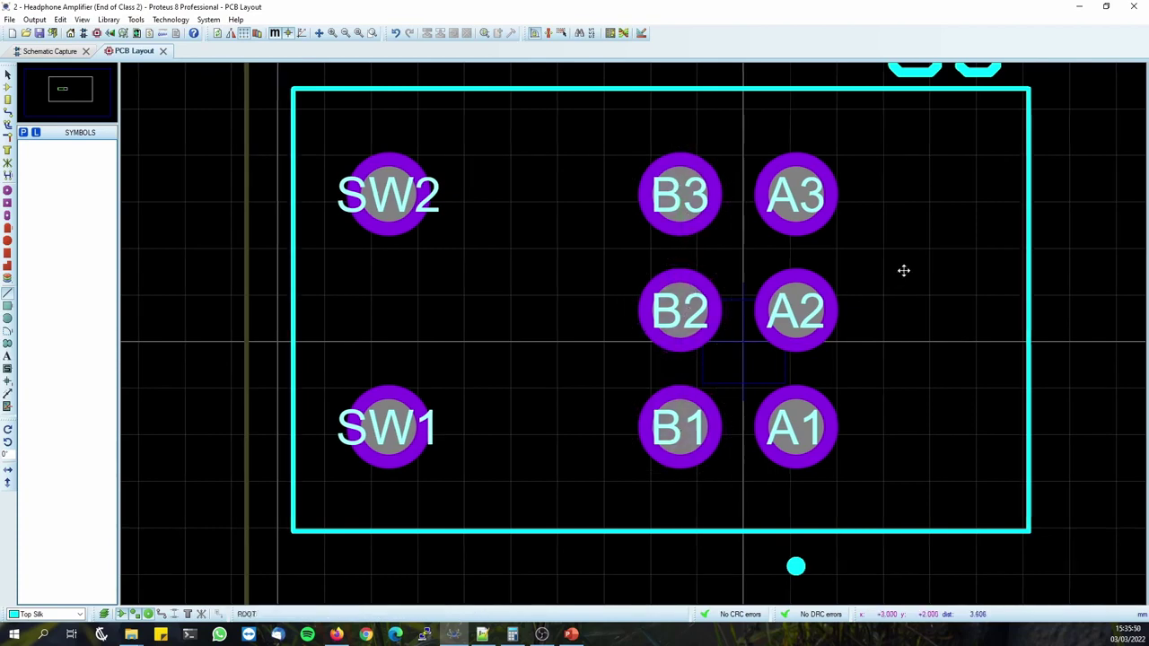
left_click(775, 293)
scroll(669, 318, "down", 4)
scroll(669, 317, "up", 2)
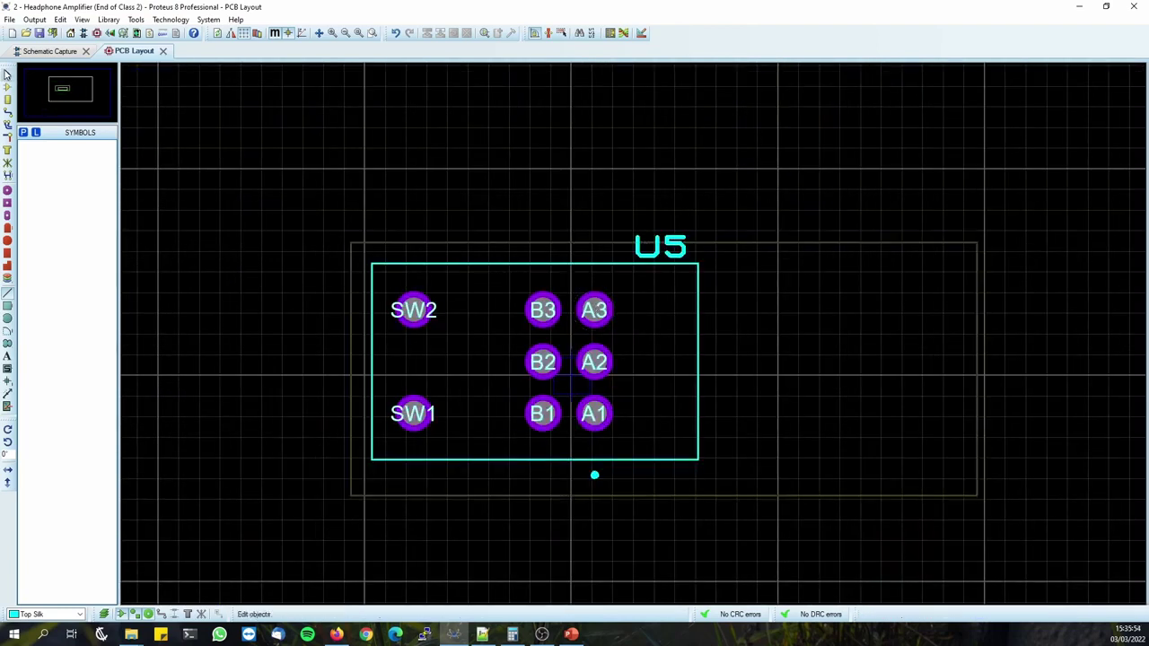
left_click(7, 75)
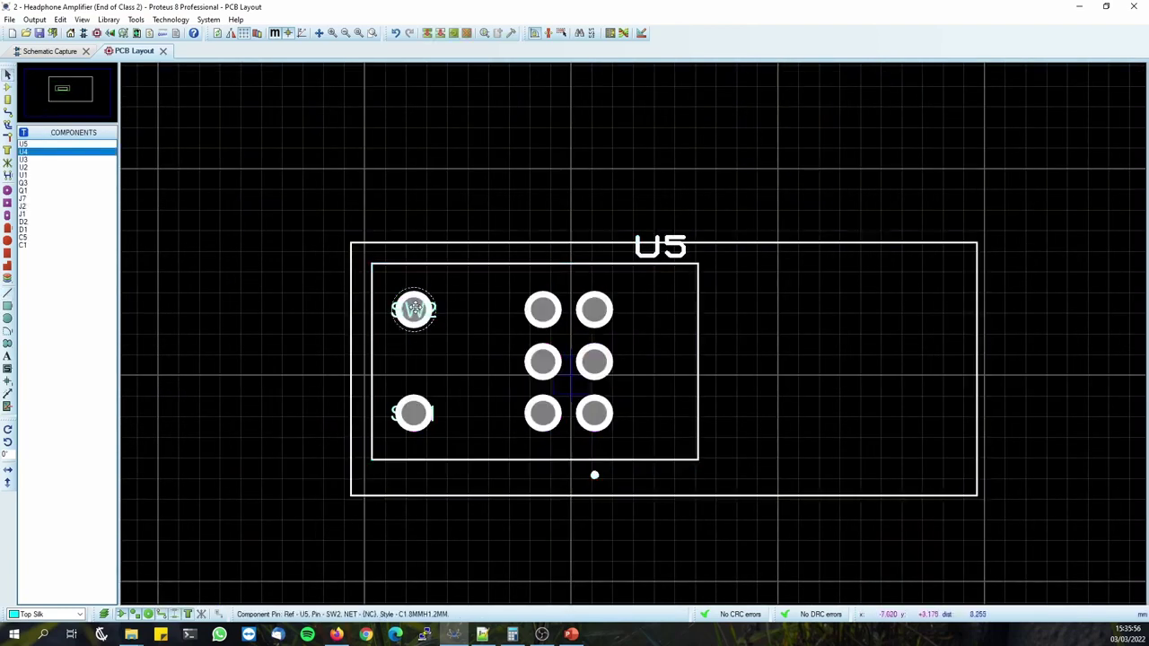
left_click(49, 50)
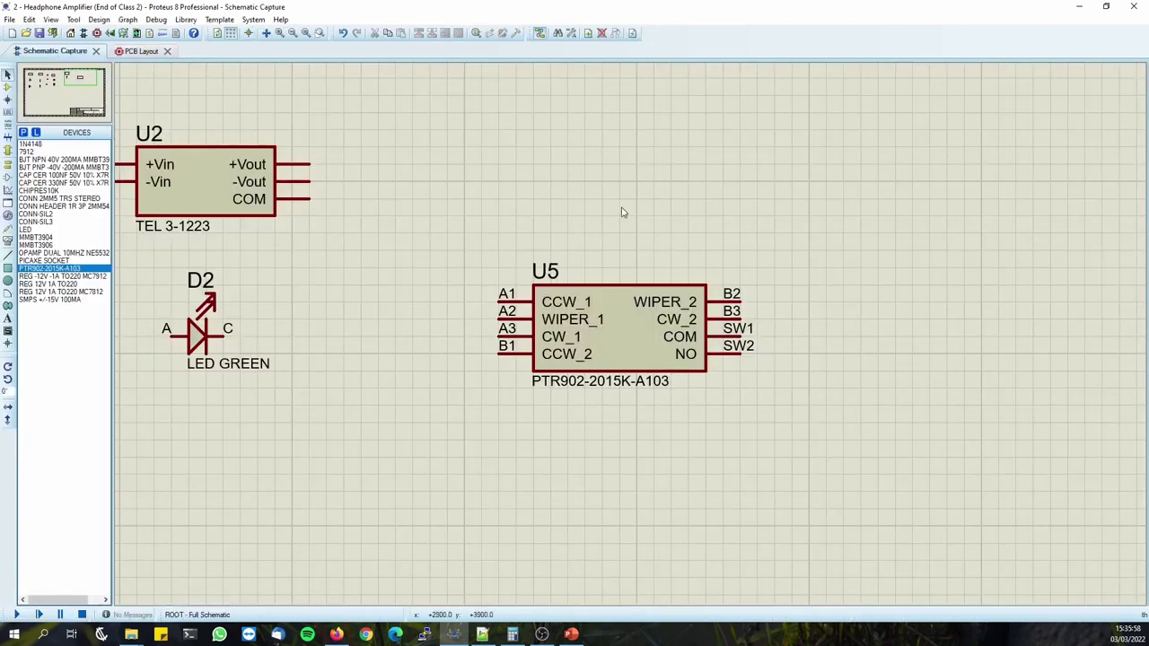
Move the PTR902-2015K-A103 component U5 up level with U2 and decompose it into its body and pins.
left_click_drag(601, 331, 619, 209)
left_click_drag(446, 128, 879, 387)
left_click(1014, 250)
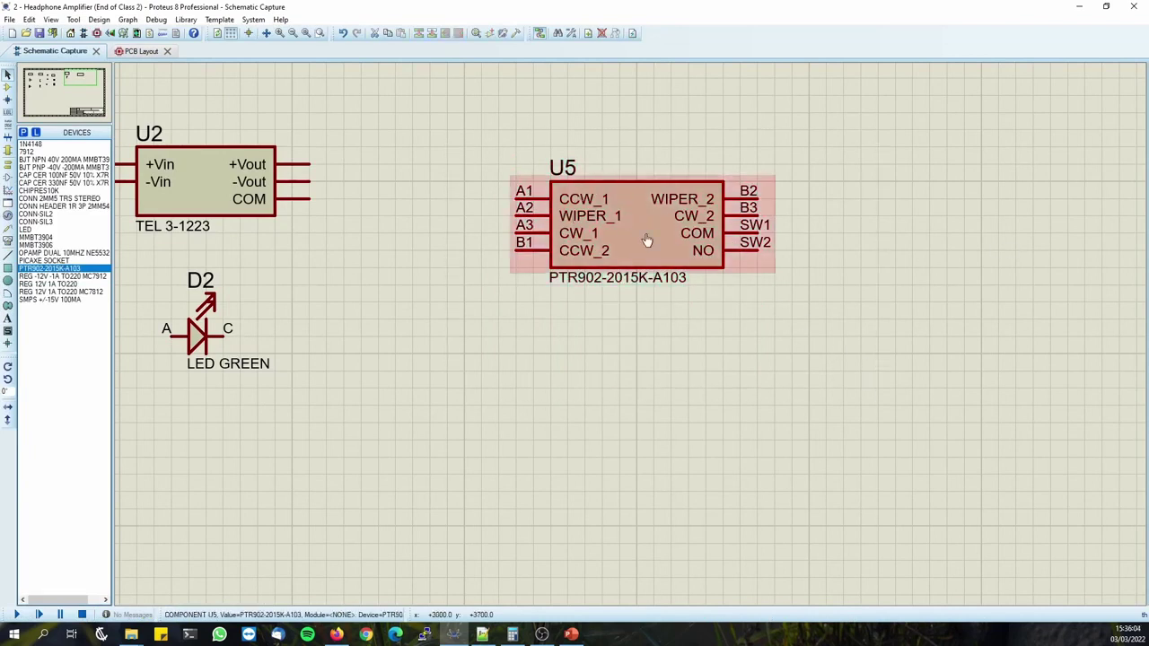
left_click_drag(630, 235, 630, 201)
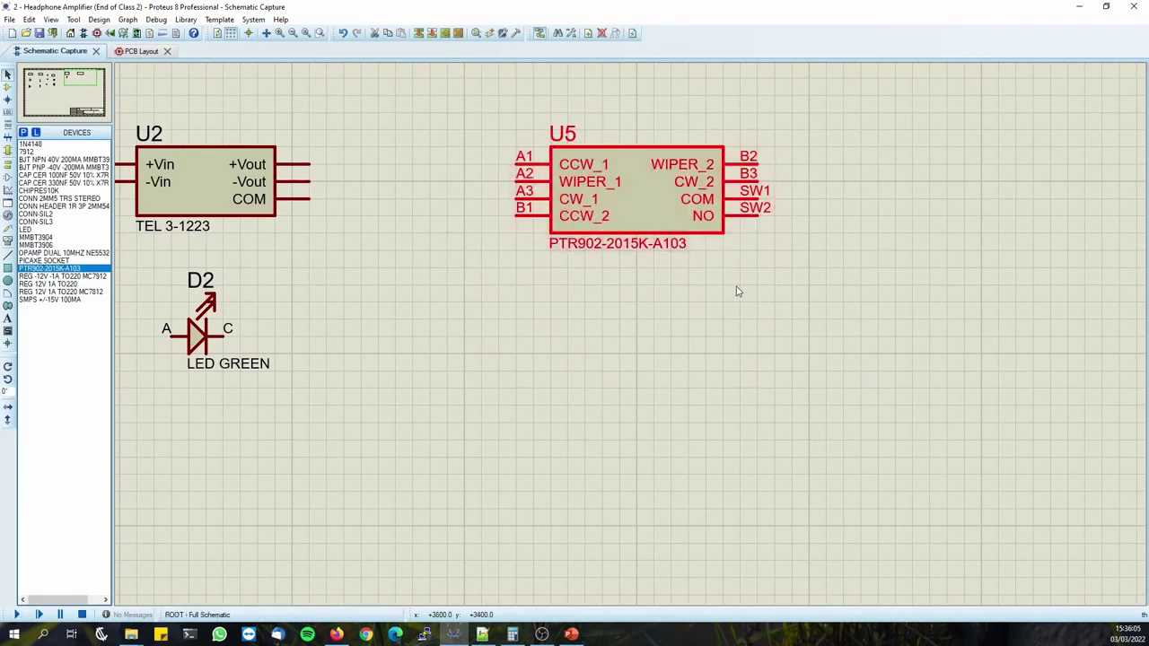
right_click(662, 218)
left_click(731, 523)
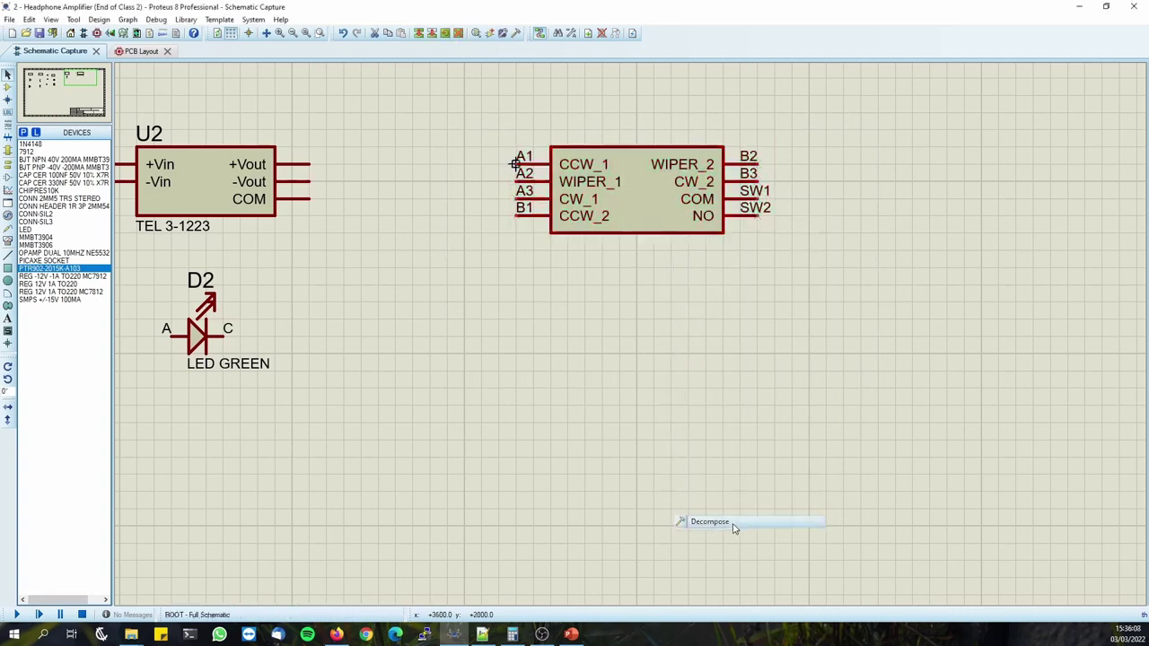
left_click_drag(621, 277, 664, 123)
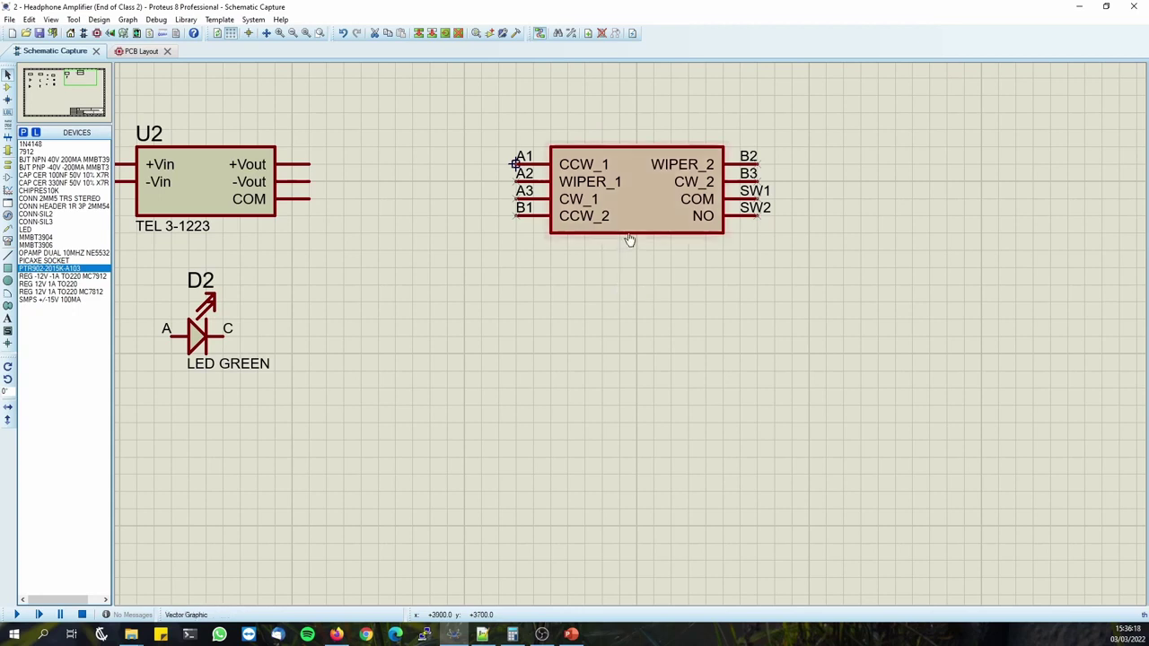
Find the RES-VAR variable resistor in the device library and place one below the decomposed PTR902 symbol.
left_click(25, 133)
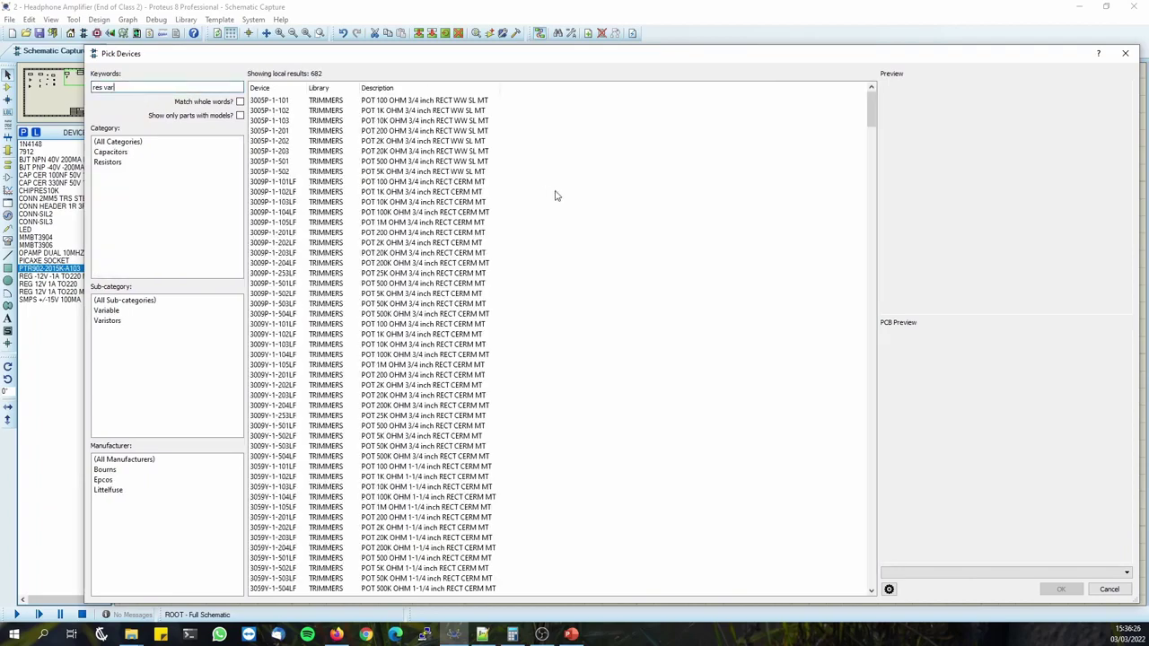
left_click_drag(872, 107, 835, 199)
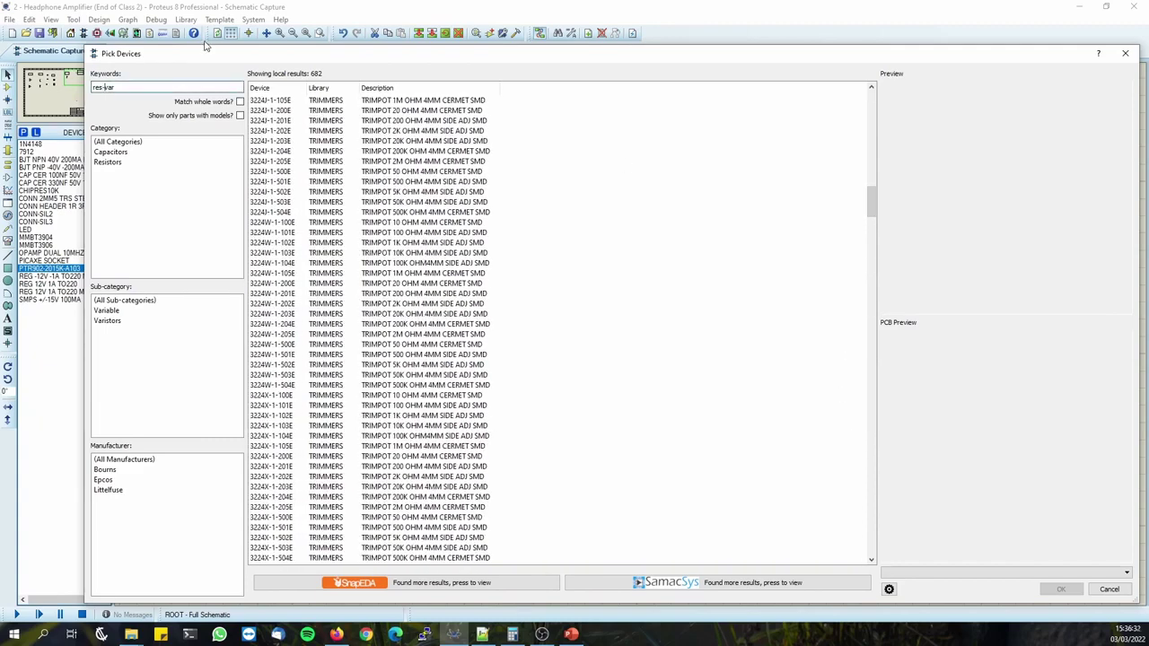
left_click(310, 104)
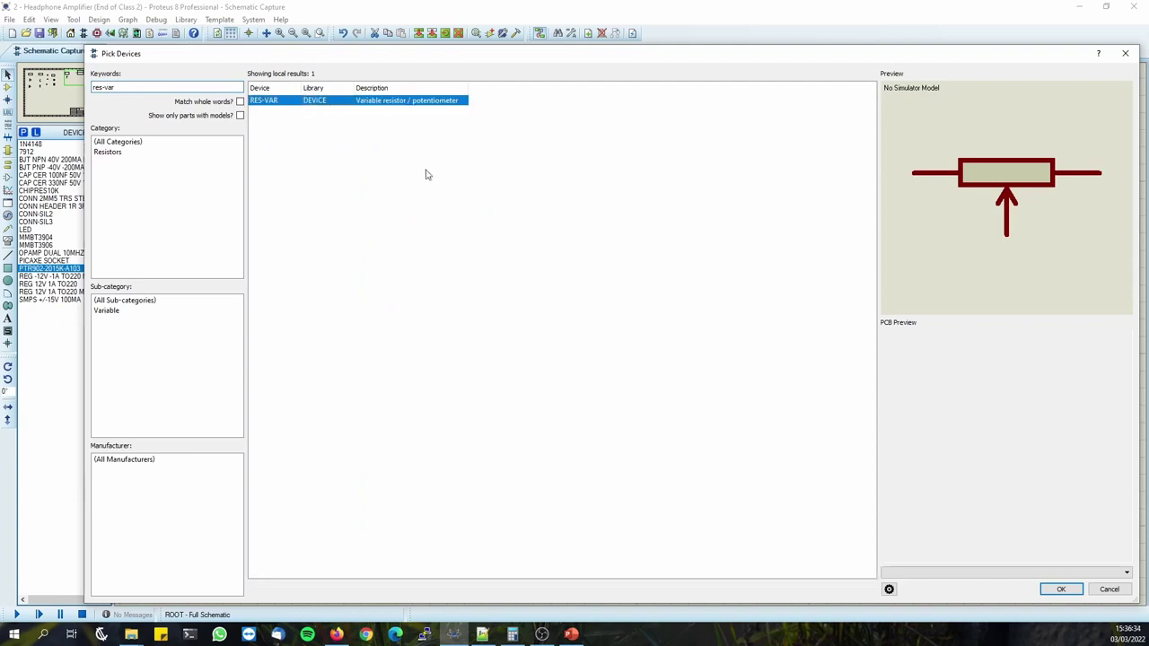
left_click(1061, 589)
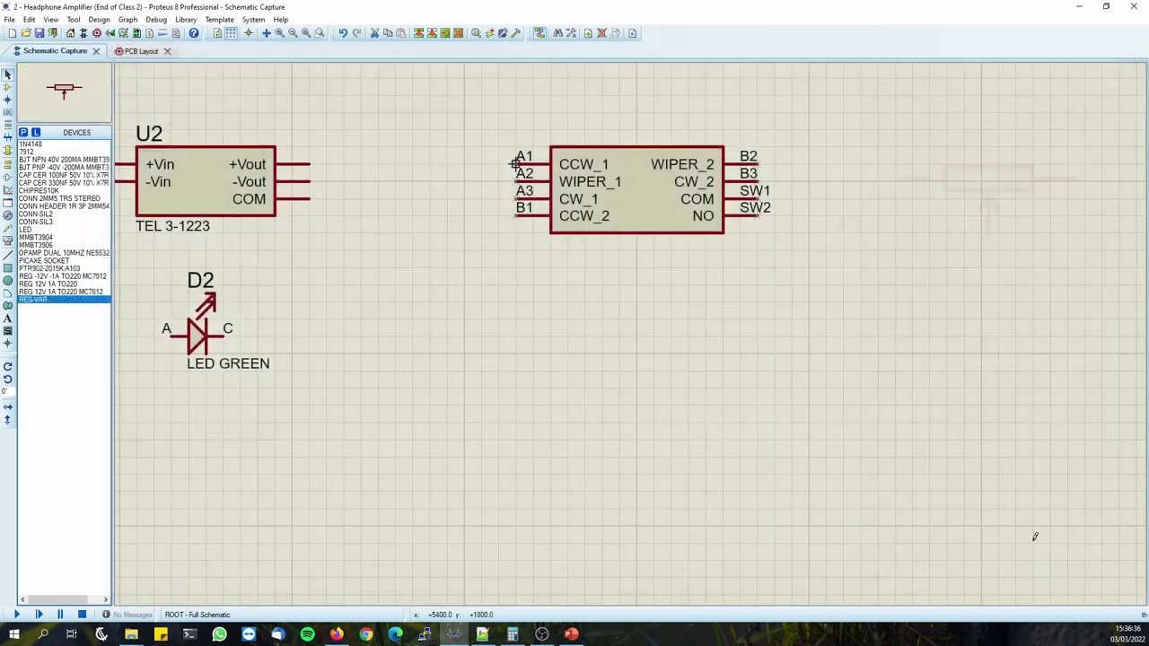
left_click(516, 353)
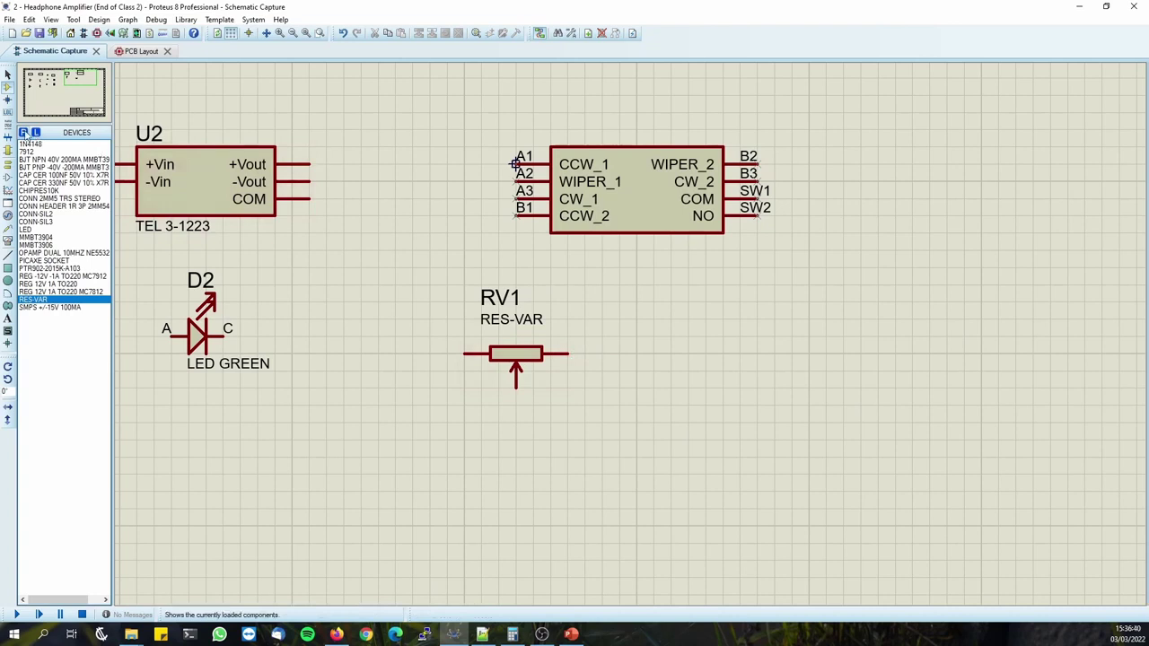
Search the device library for spst and place the latched-action SWITCH beside the variable resistor.
left_click(24, 133)
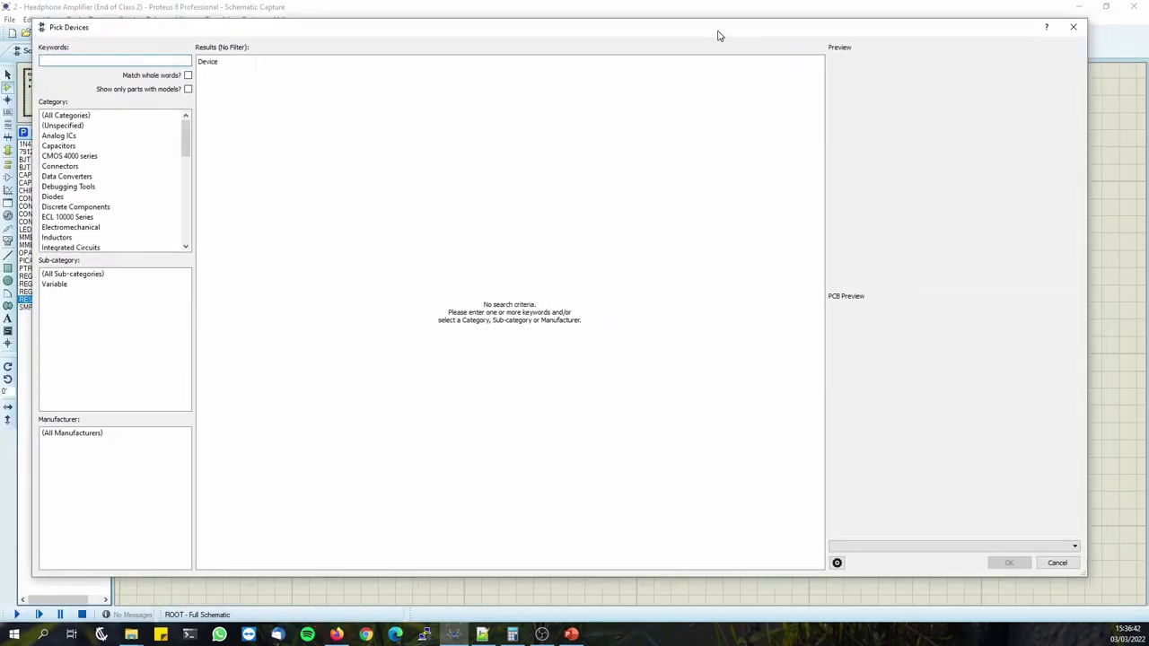
left_click_drag(718, 36, 732, 34)
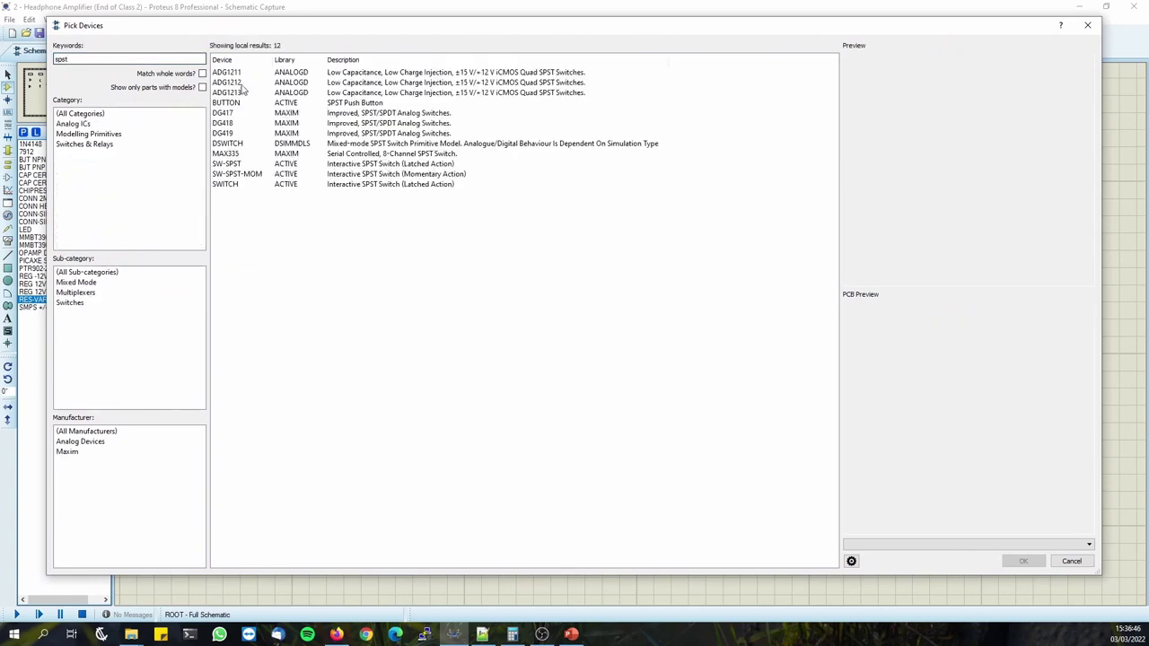
left_click(232, 185)
left_click(1023, 561)
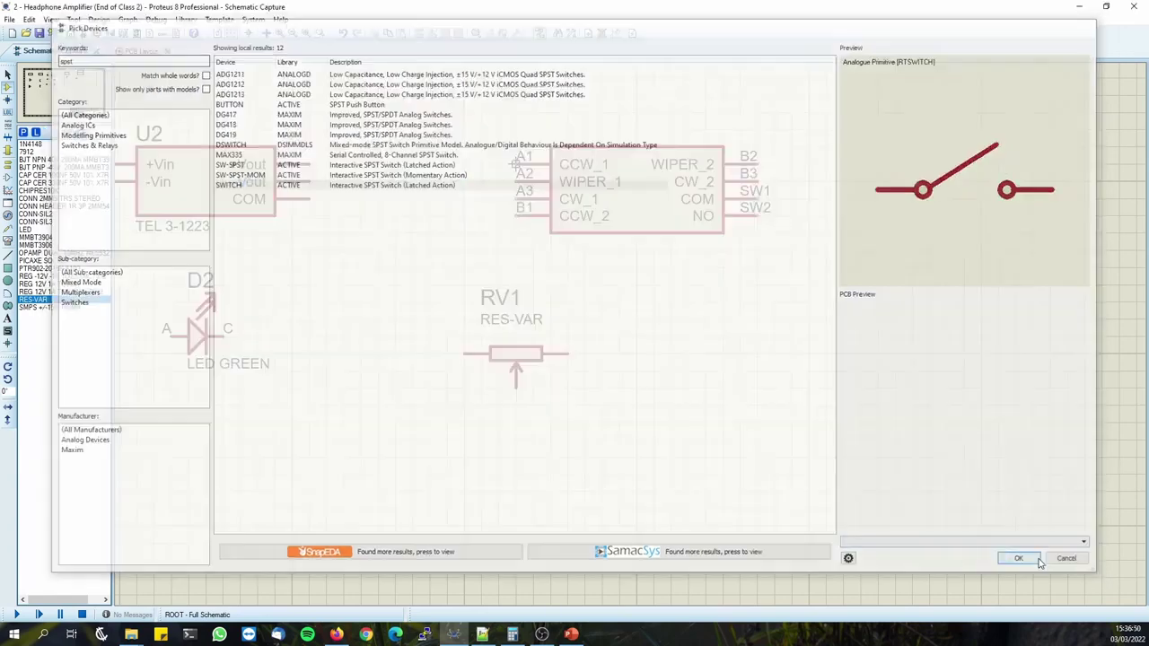
left_click(646, 375)
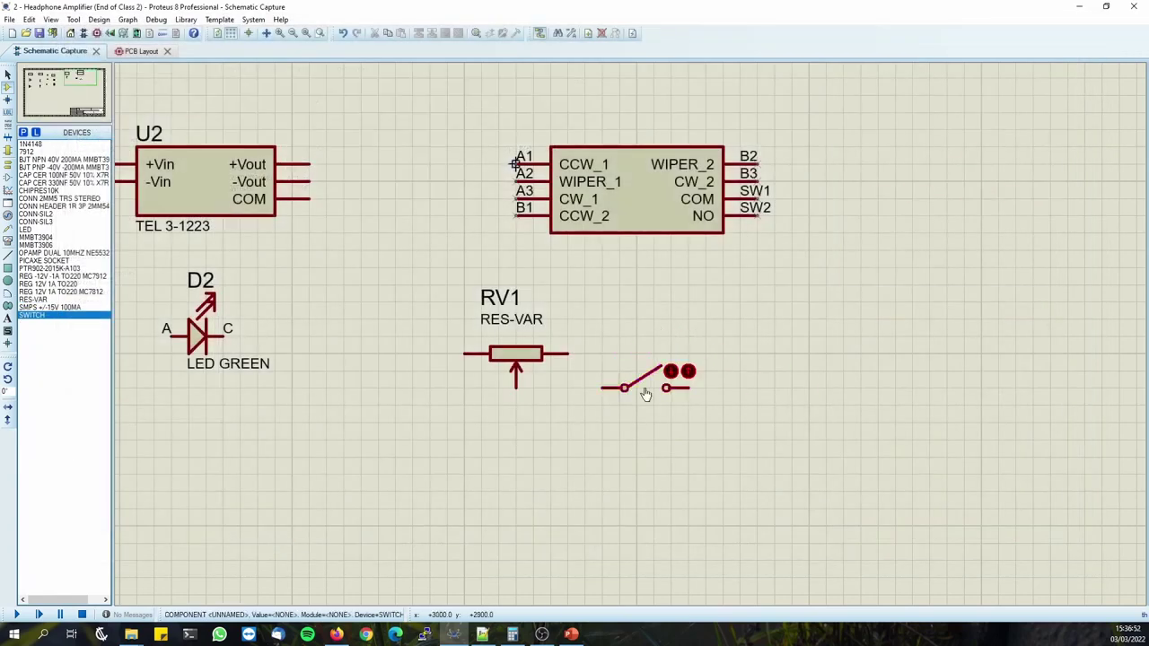
middle_click(729, 340)
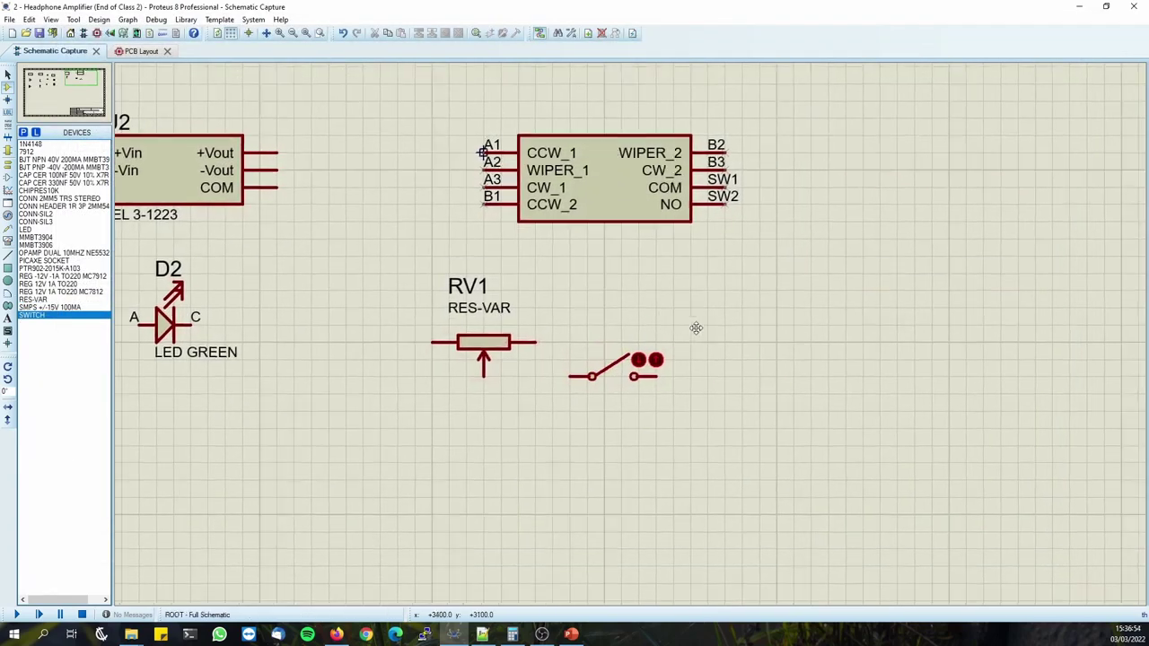
Decompose the variable resistor RV1 into its graphics and pins.
left_click(7, 74)
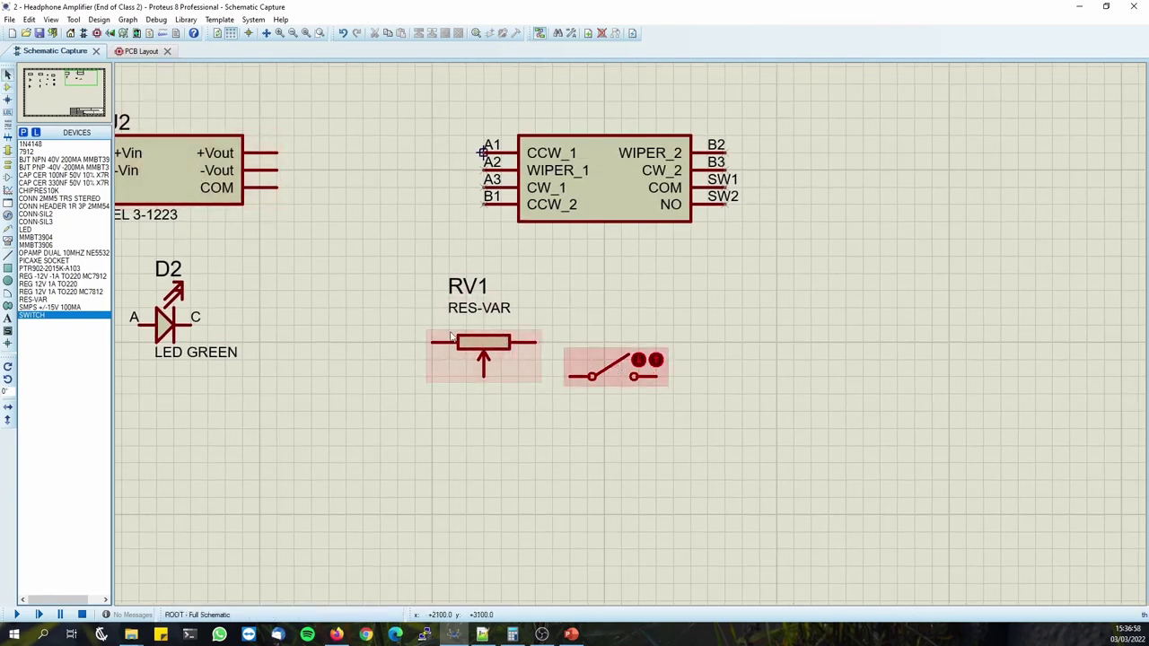
right_click(509, 351)
left_click(508, 326)
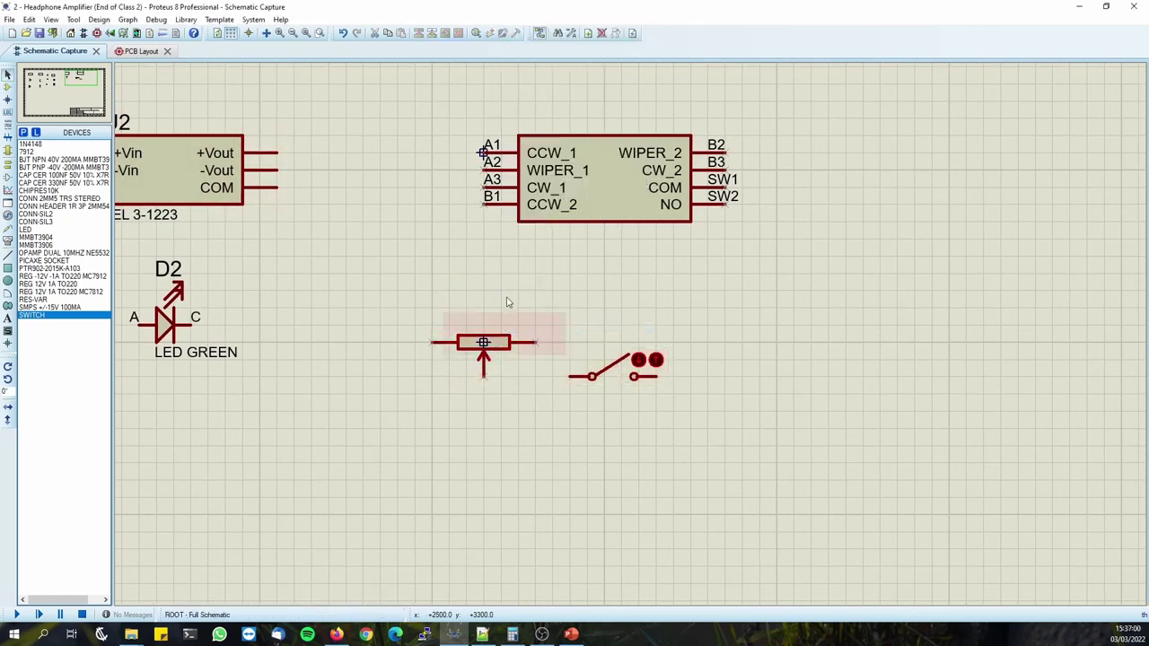
left_click_drag(505, 329, 384, 296)
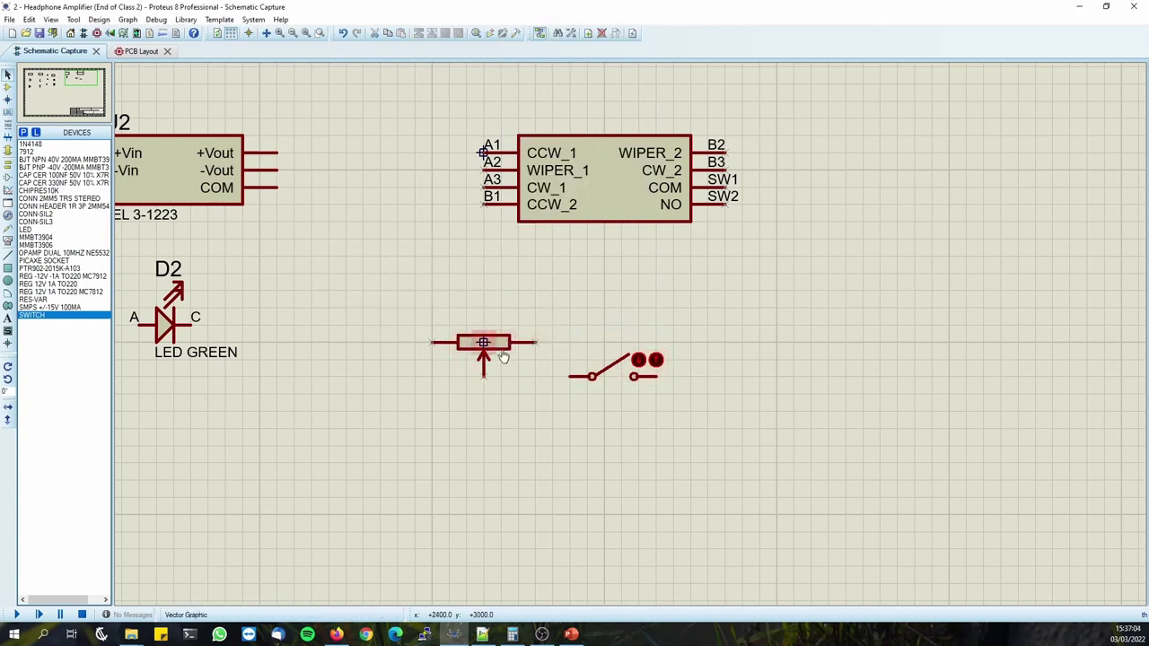
Decompose the switch and delete its two round actuator markers and its origin marker.
right_click(633, 377)
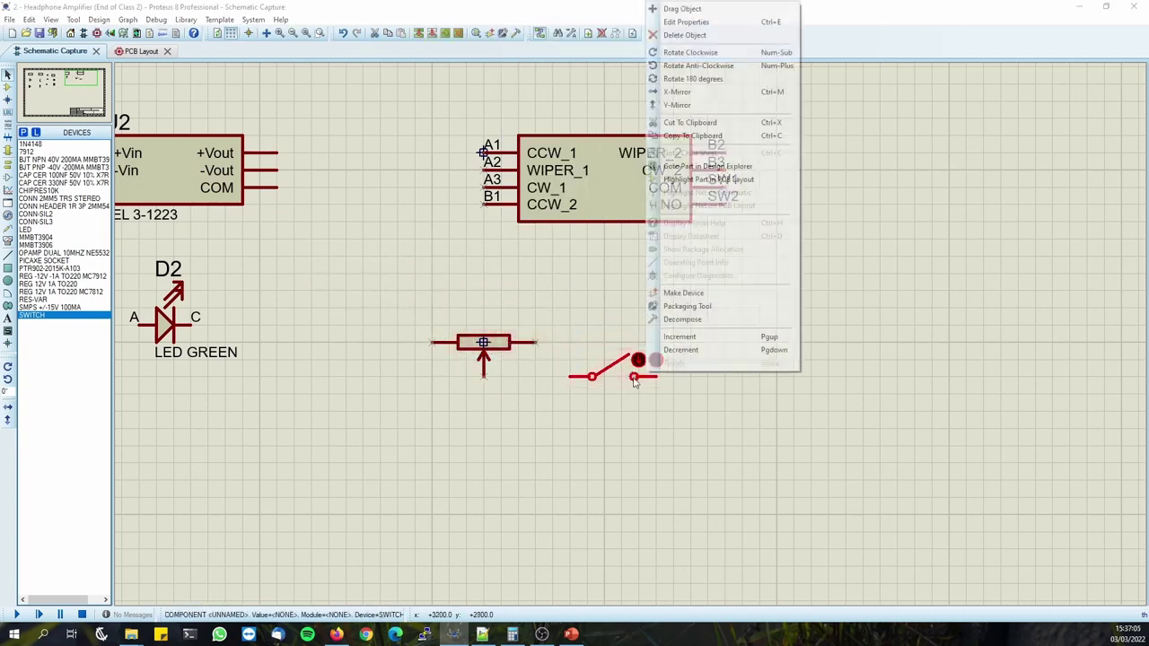
left_click(703, 325)
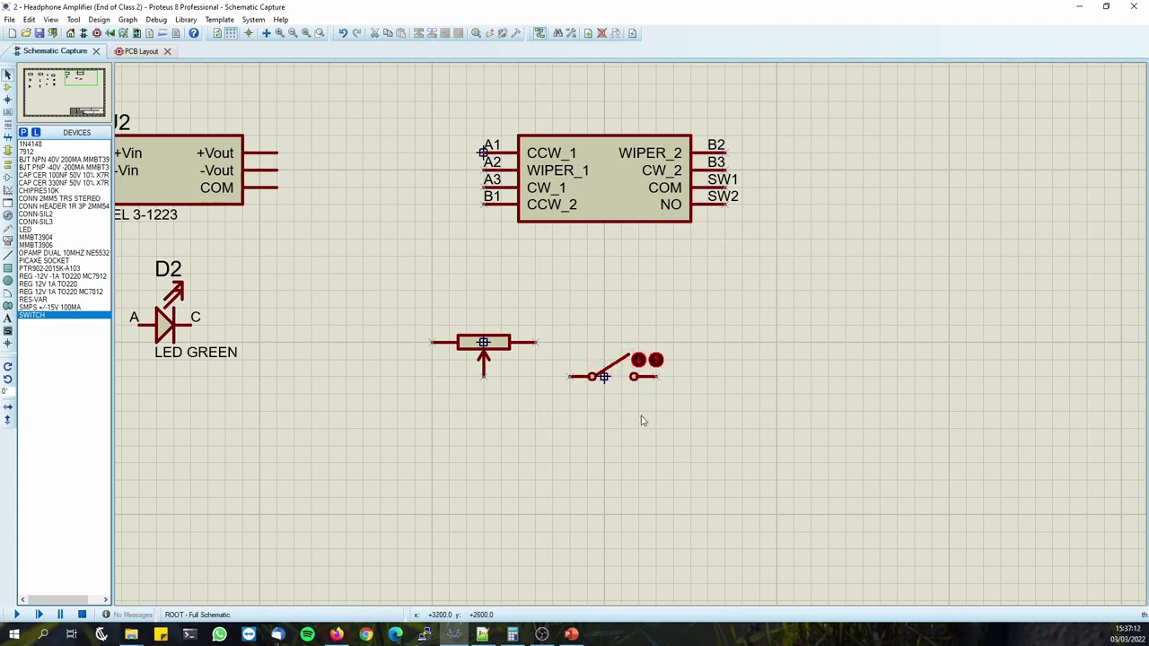
right_click(636, 359)
right_click(637, 359)
right_click(655, 360)
right_click(656, 360)
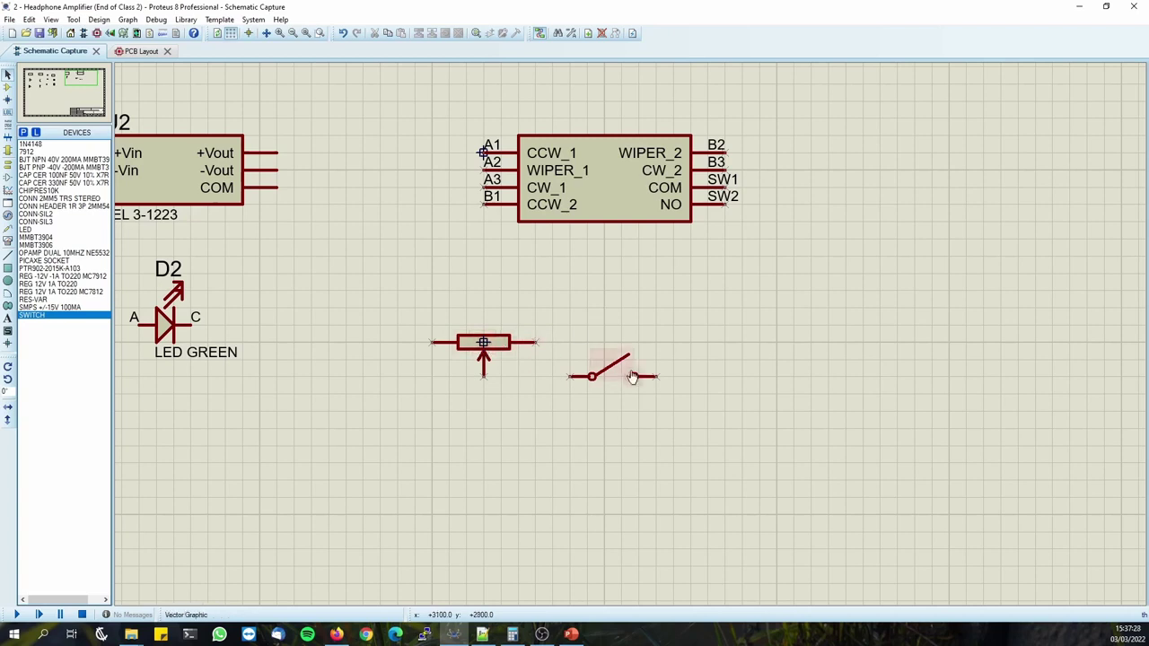
Rotate the potentiometer symbol 90 degrees anti-clockwise and move it to the other side of the switch.
left_click_drag(397, 290, 553, 391)
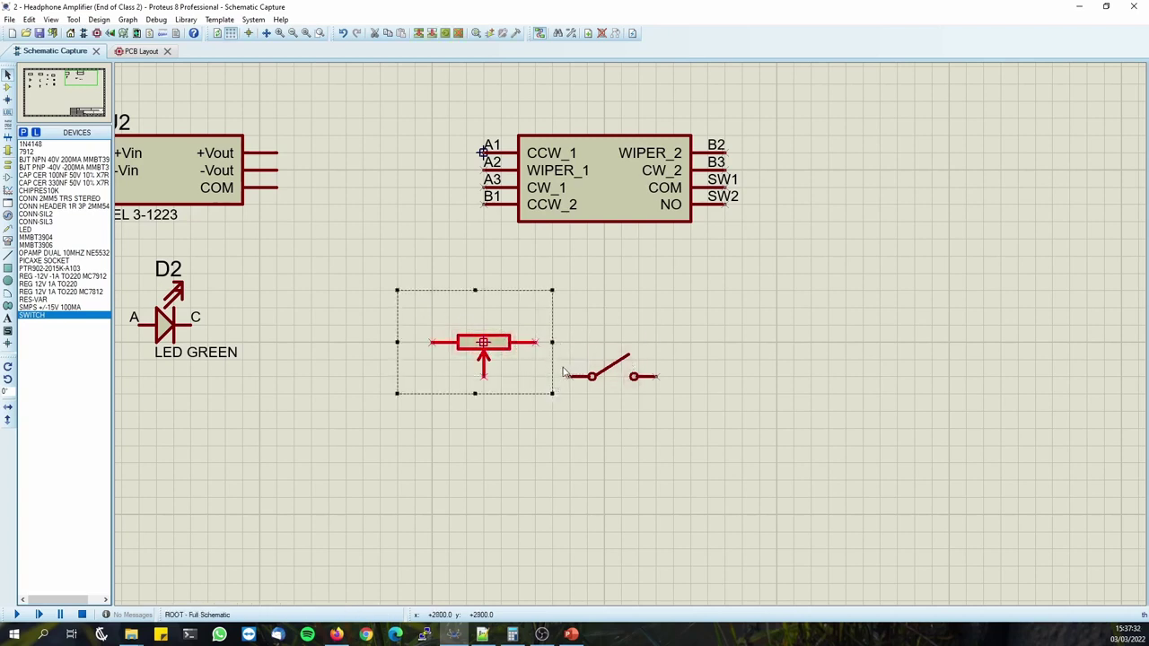
key("KP_Add")
left_click_drag(466, 325, 759, 394)
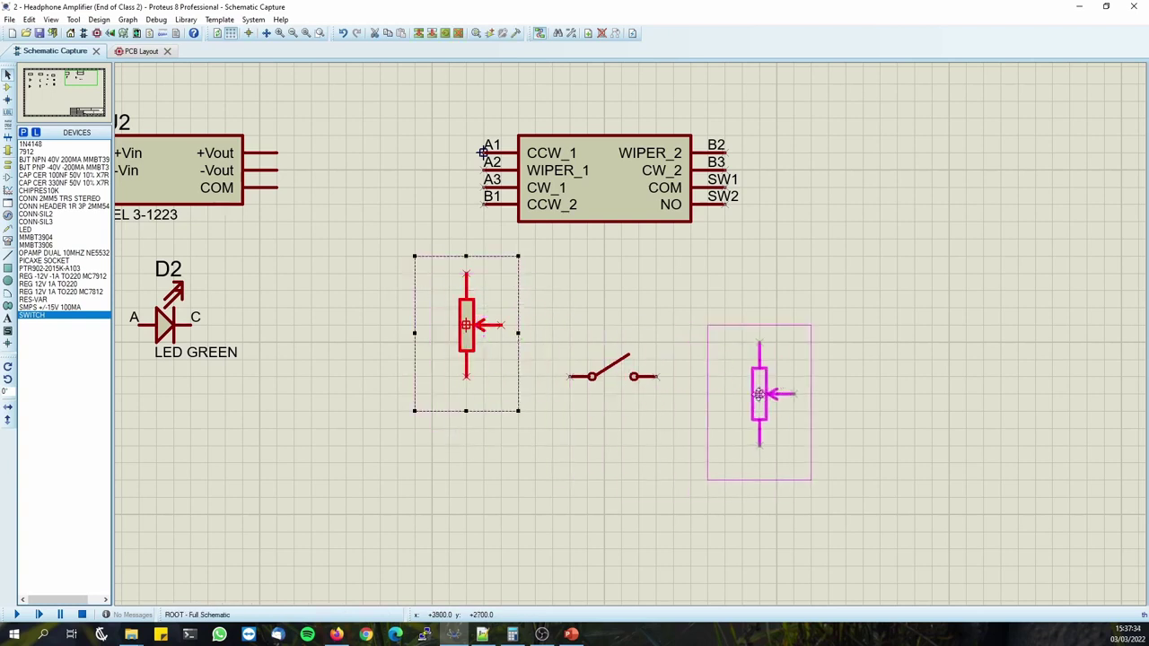
left_click(708, 393)
Rotate the switch symbol 90 degrees clockwise and move it close beside the vertical potentiometer symbol.
left_click_drag(551, 326, 675, 409)
key("KP_Subtract")
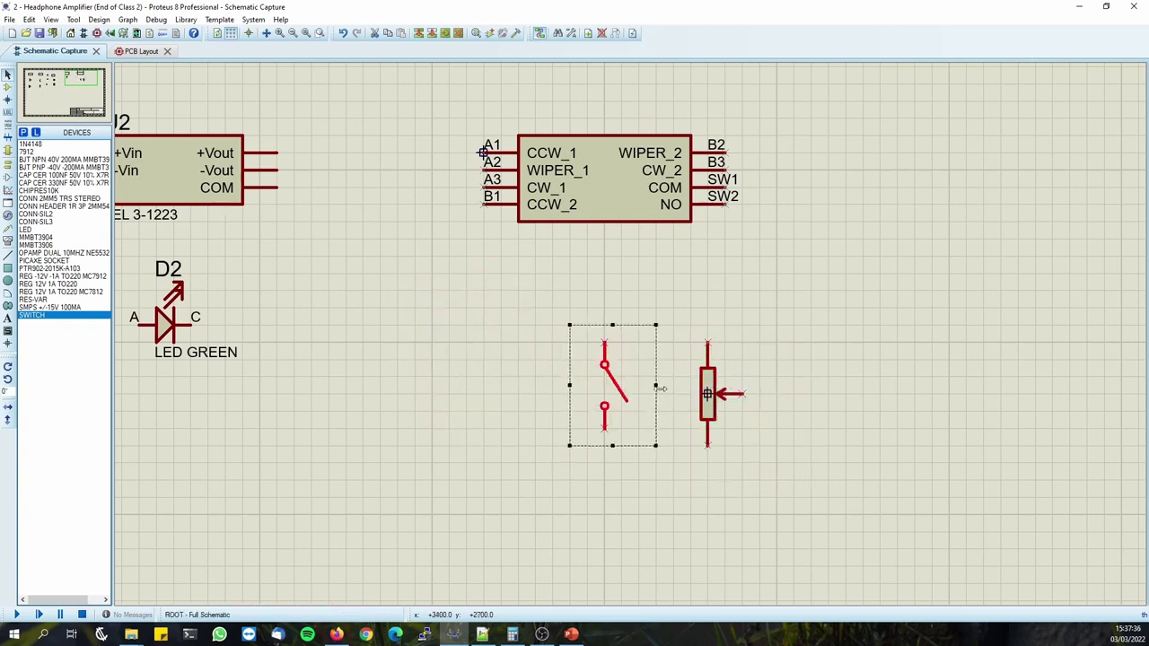
key("ctrl+c")
key("ctrl+v")
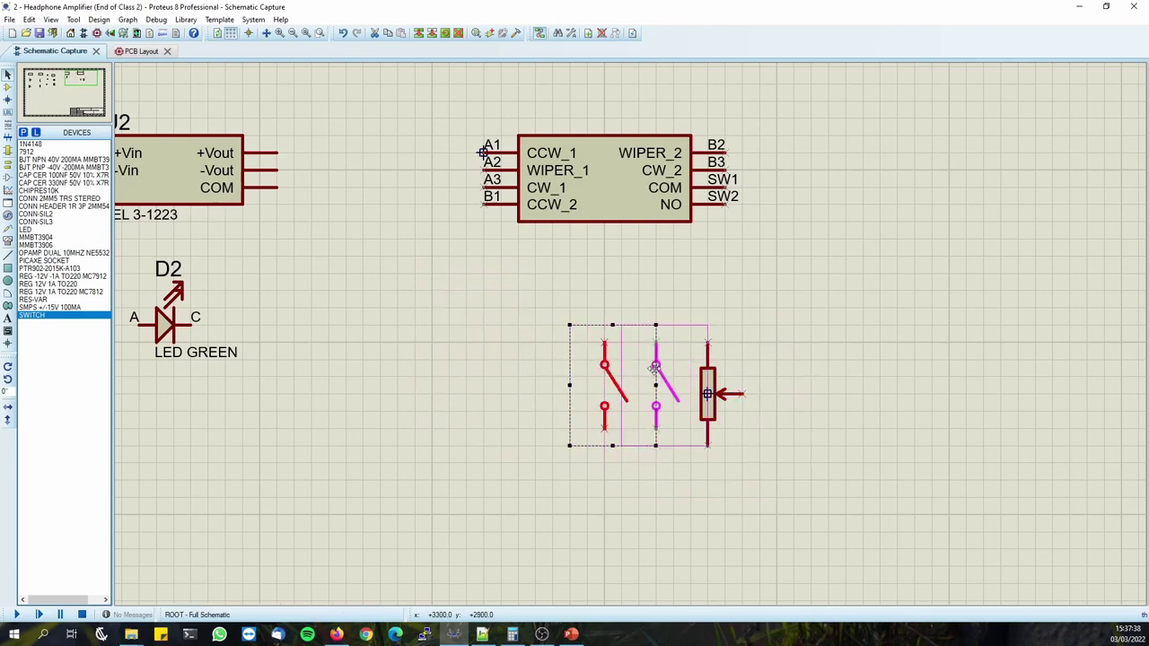
left_click(656, 381)
key("F6")
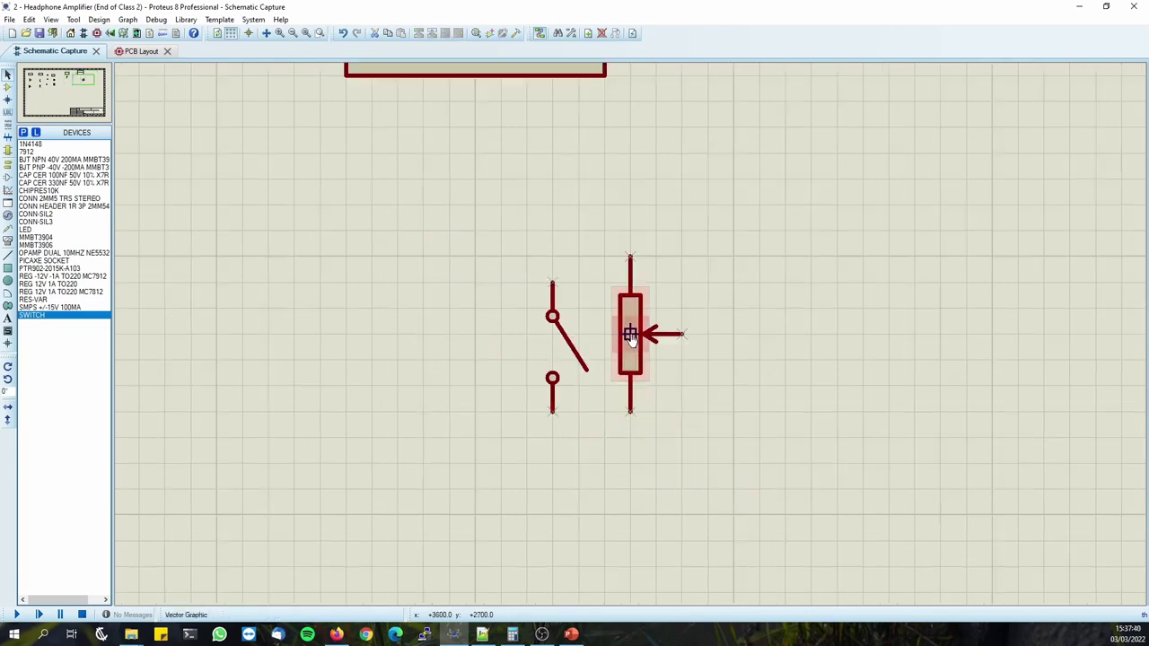
Raise the switch's upper contact and pin level with the potentiometer's top pin, and extend the blade to meet the contact.
left_click_drag(526, 256, 584, 360)
left_click_drag(556, 307, 556, 281)
left_click(569, 330)
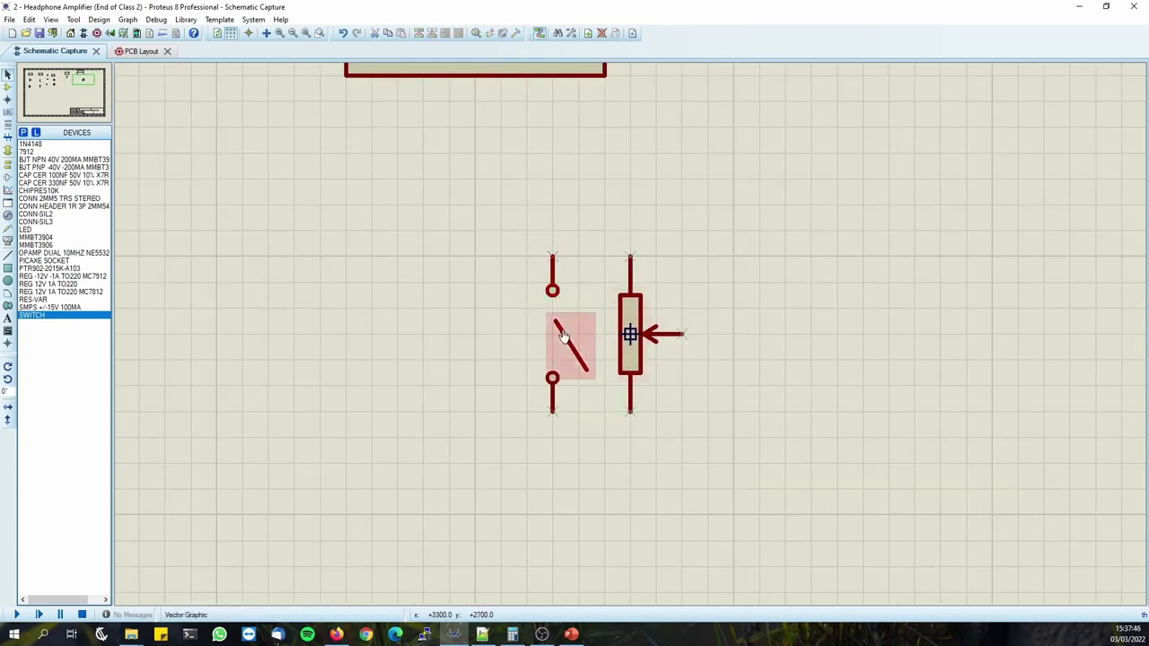
left_click(571, 345)
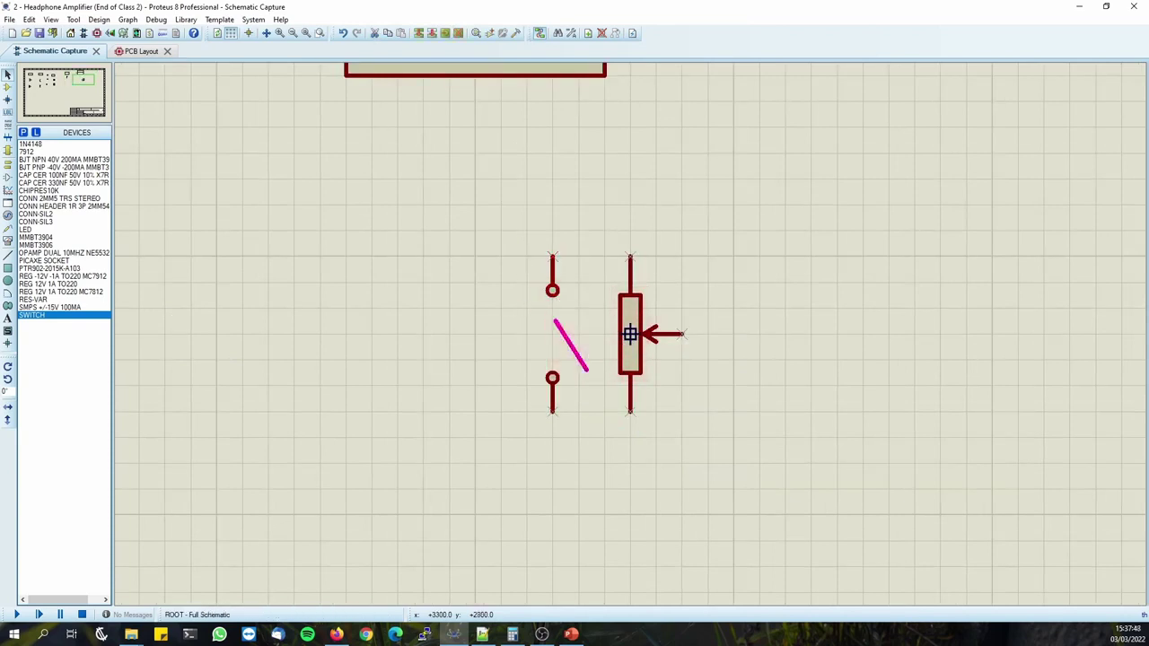
left_click_drag(554, 321, 552, 290)
left_click(744, 318)
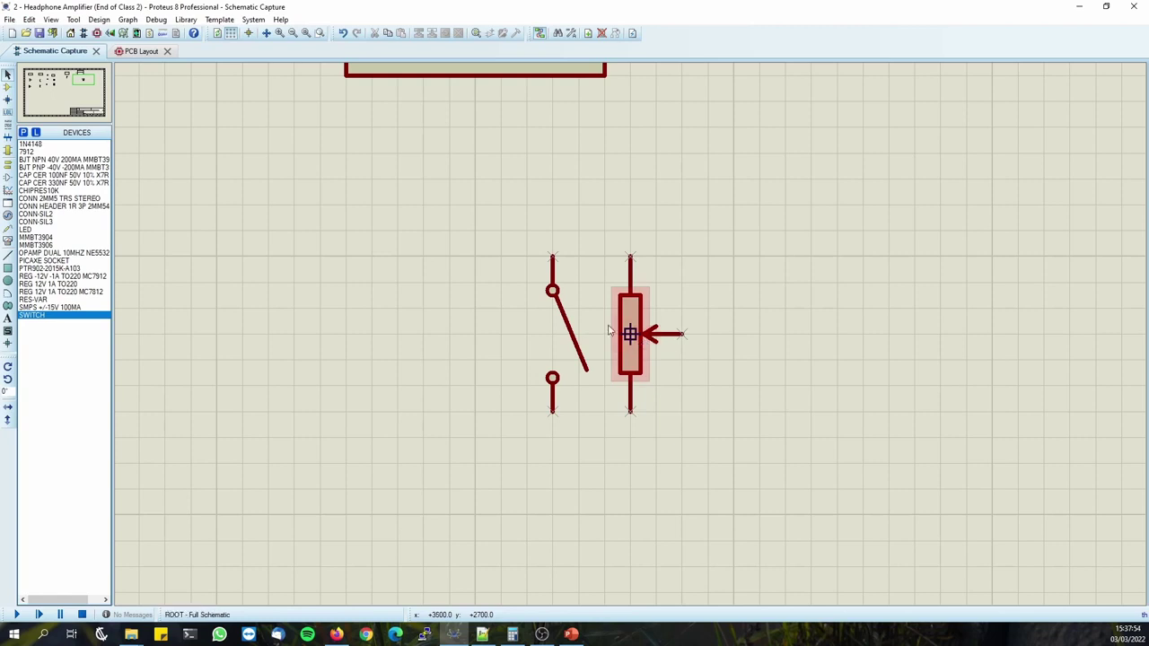
Try to mirror the switch symbol horizontally.
left_click_drag(511, 216, 610, 468)
right_click(582, 349)
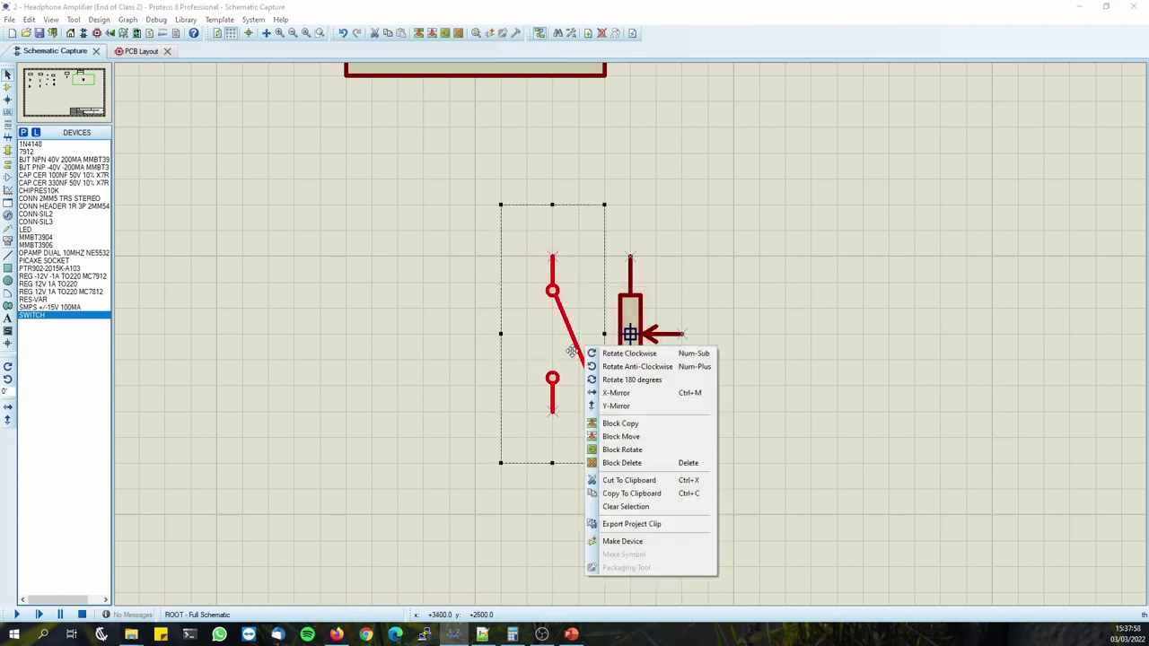
left_click(635, 395)
left_click_drag(449, 206, 616, 456)
left_click(779, 415)
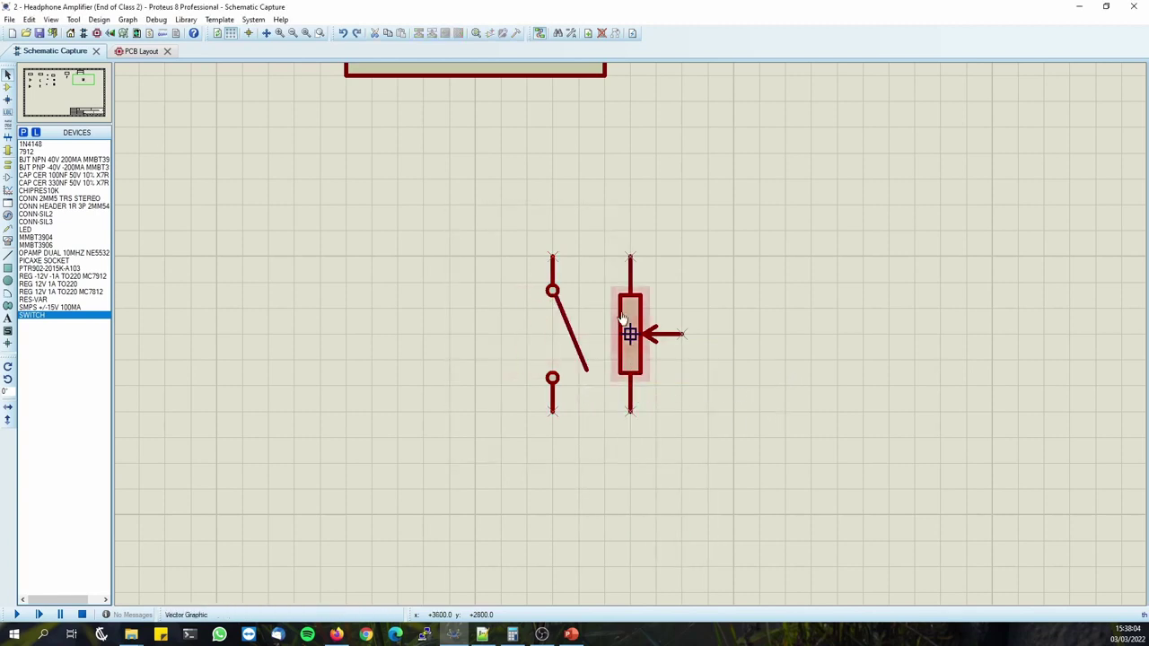
Move the NO (SW2) and COM (SW1) pins off the rectangular PTR902 body to the free area above the potentiometer symbol.
scroll(626, 401, "down", 1)
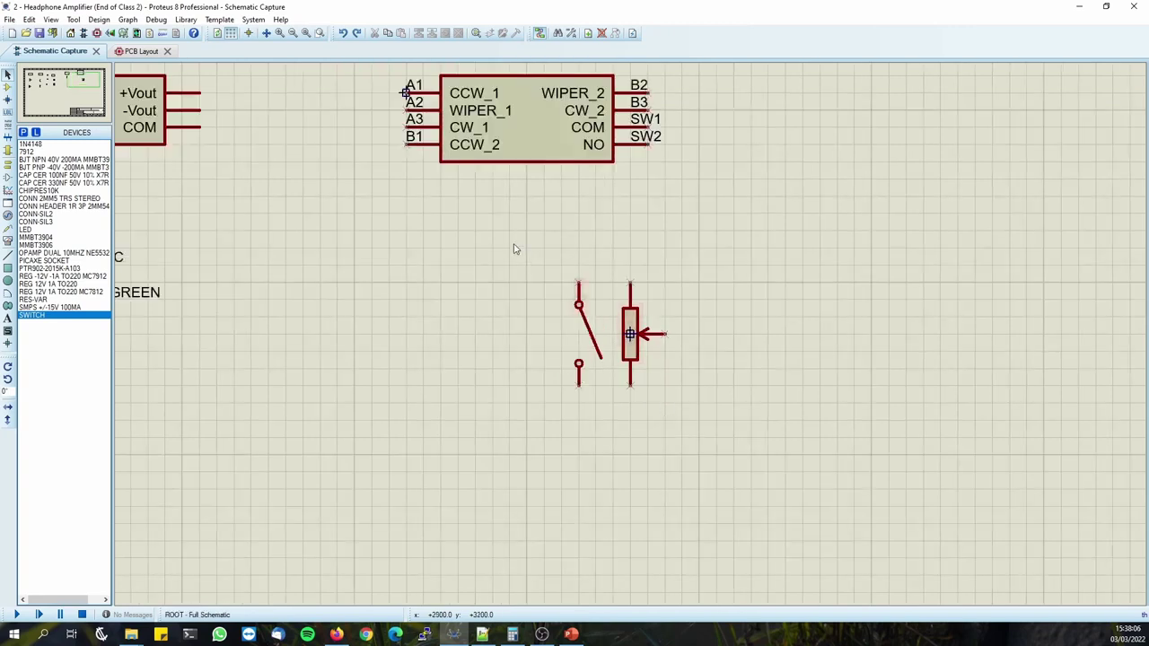
left_click_drag(508, 246, 736, 457)
left_click(831, 390)
middle_click(662, 306)
left_click(546, 321)
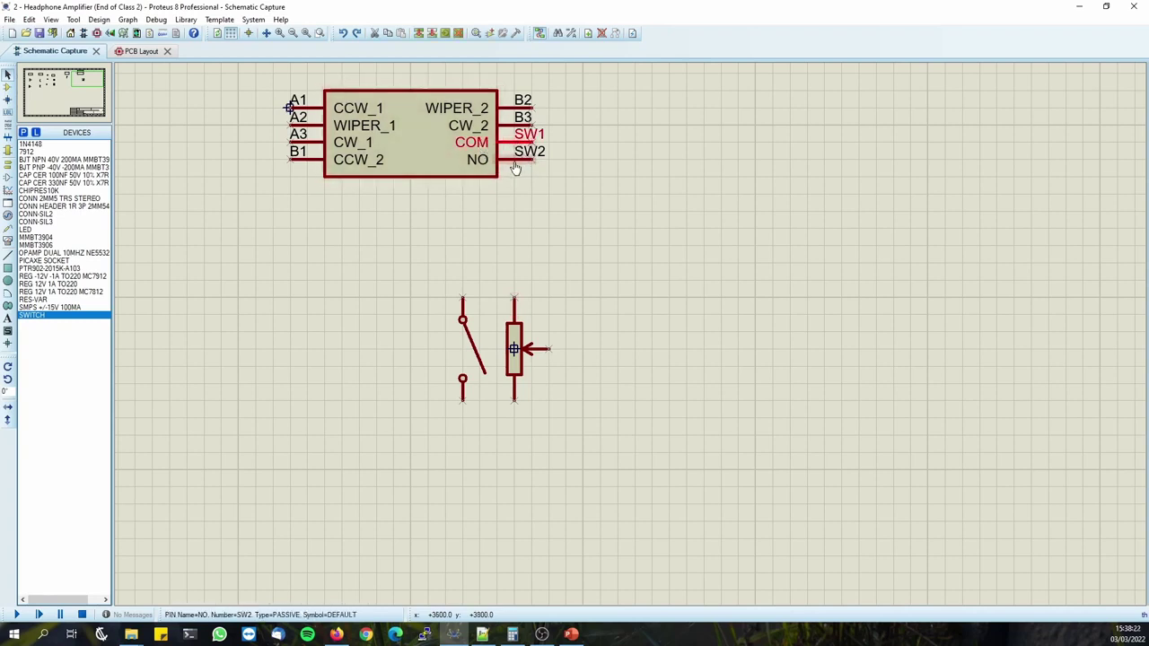
left_click_drag(526, 154, 612, 240)
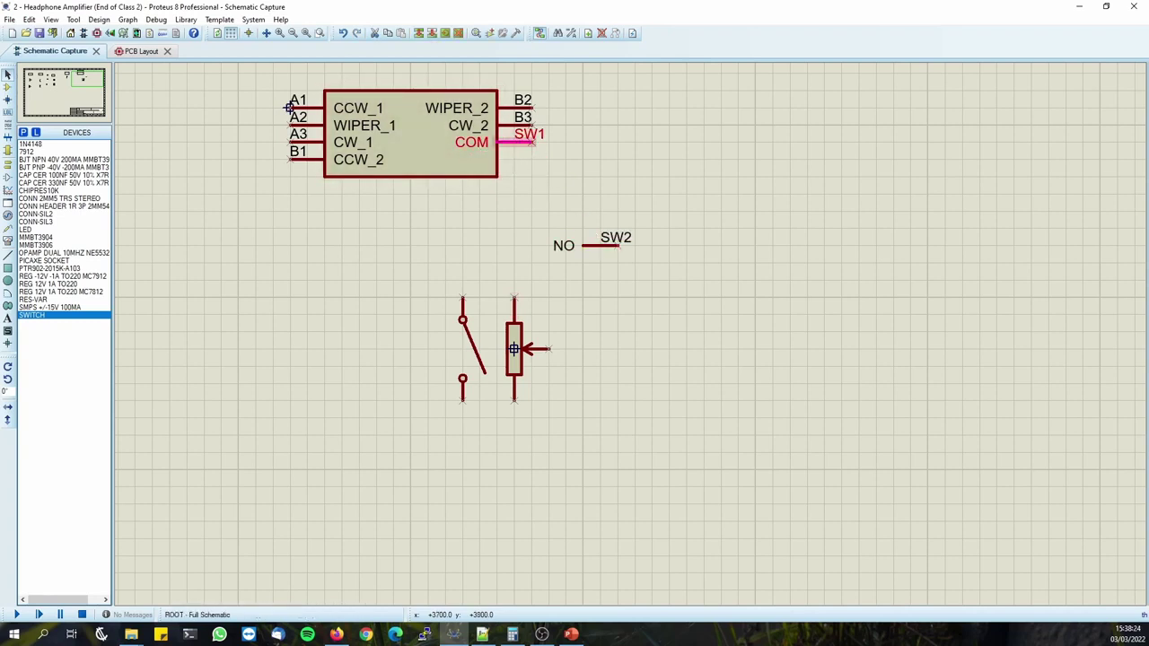
left_click_drag(516, 148, 602, 234)
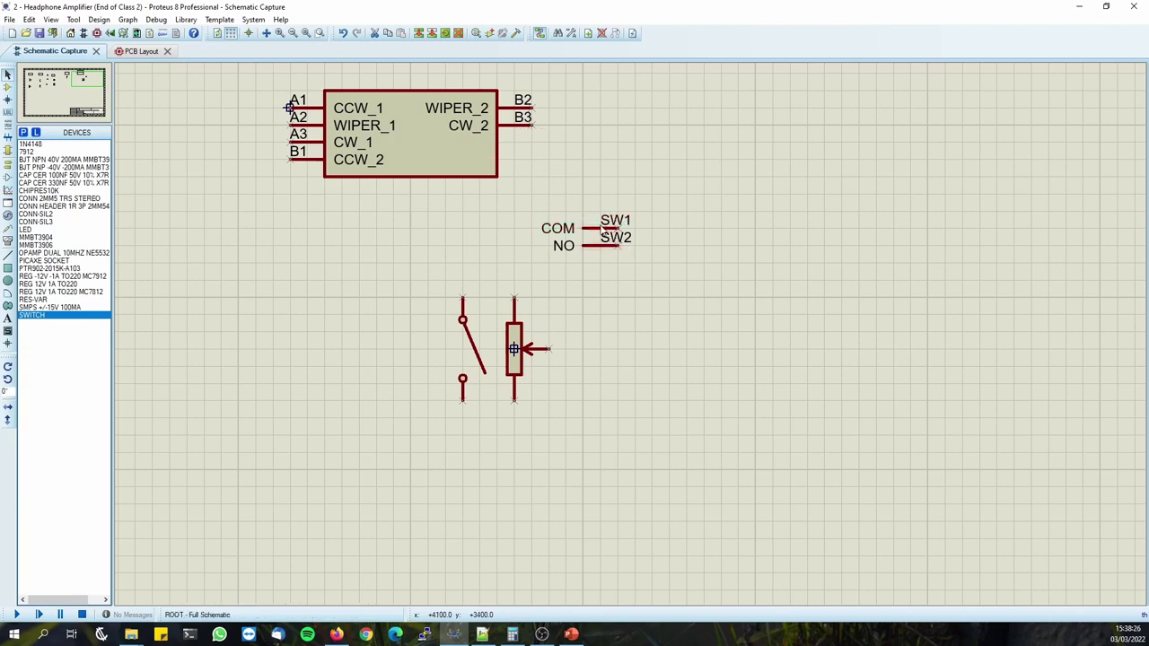
Check the pin name and default pin number of the loose COM pin above the potentiometer symbol.
double_click(604, 229)
key("Tab")
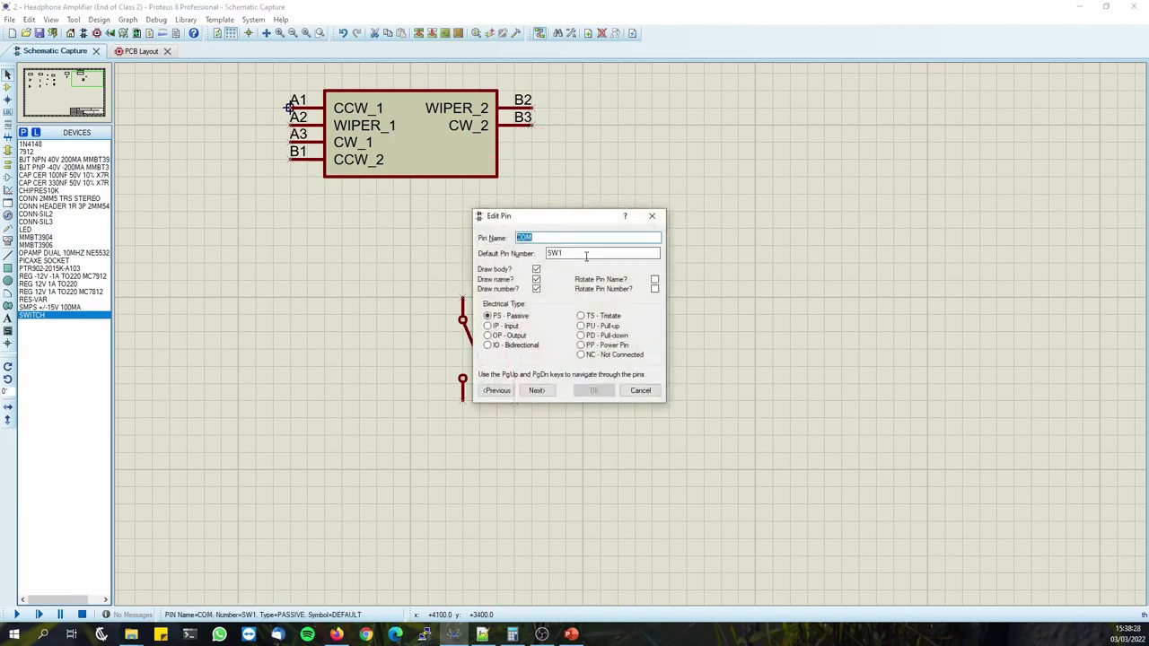
left_click(567, 252)
left_click_drag(575, 256, 523, 251)
left_click(574, 255)
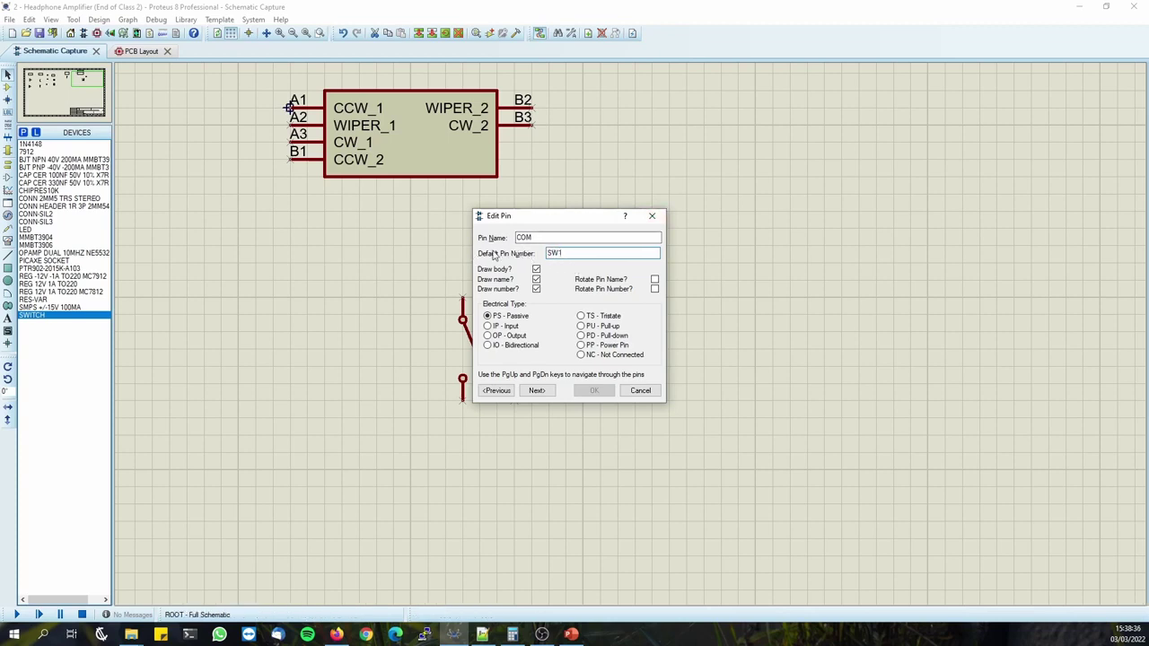
left_click_drag(567, 254, 688, 208)
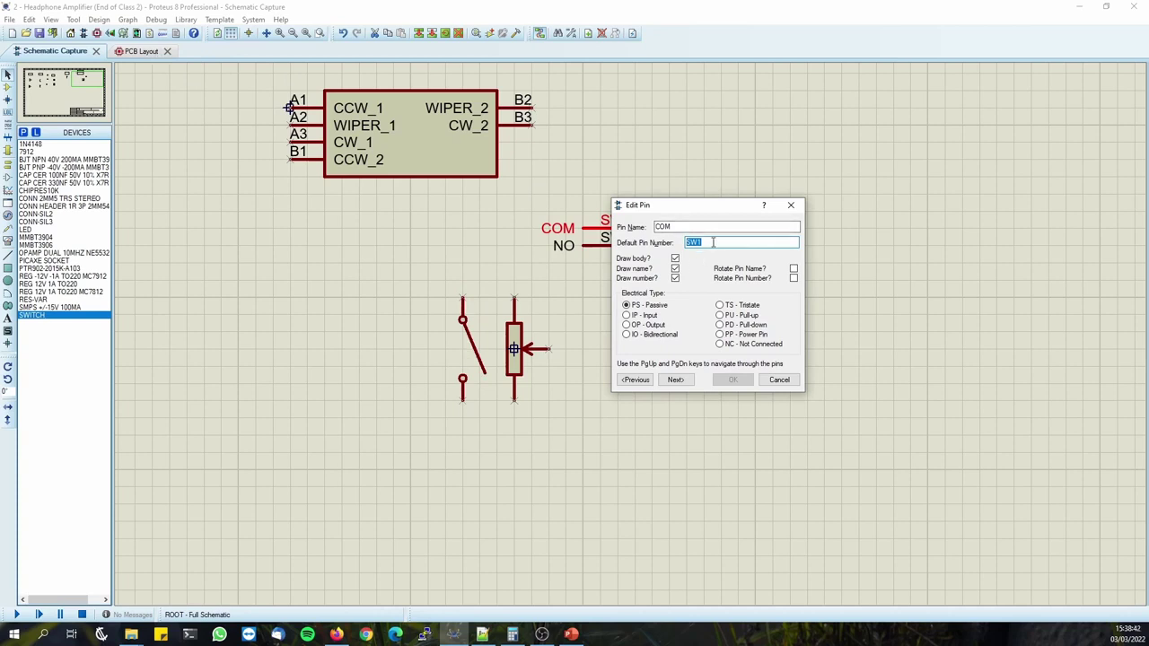
left_click(793, 212)
Set the default pin number of the switch symbol's upper COM pin to SW1 and hide the number.
double_click(462, 305)
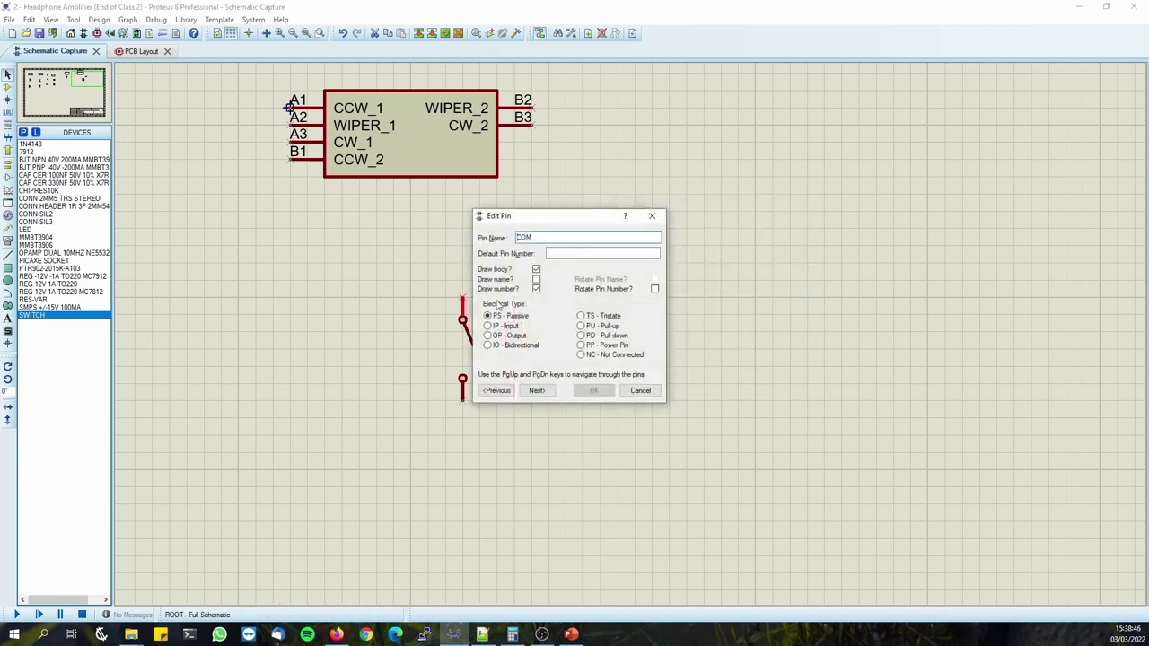
left_click_drag(517, 221, 237, 212)
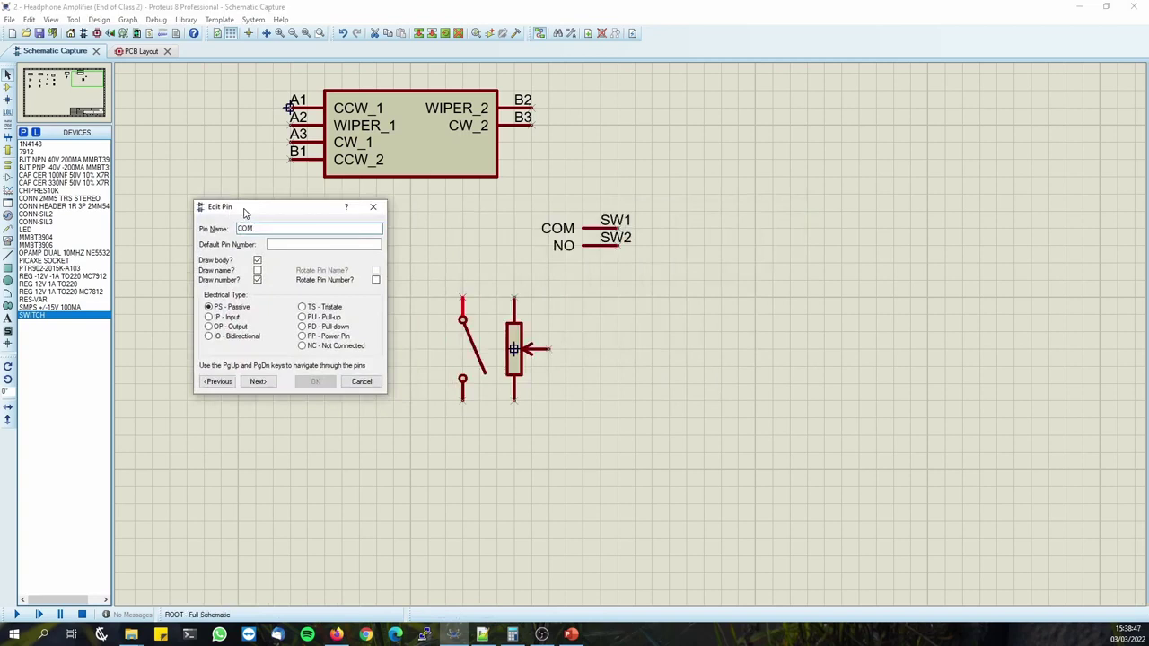
left_click(292, 244)
type("SW1")
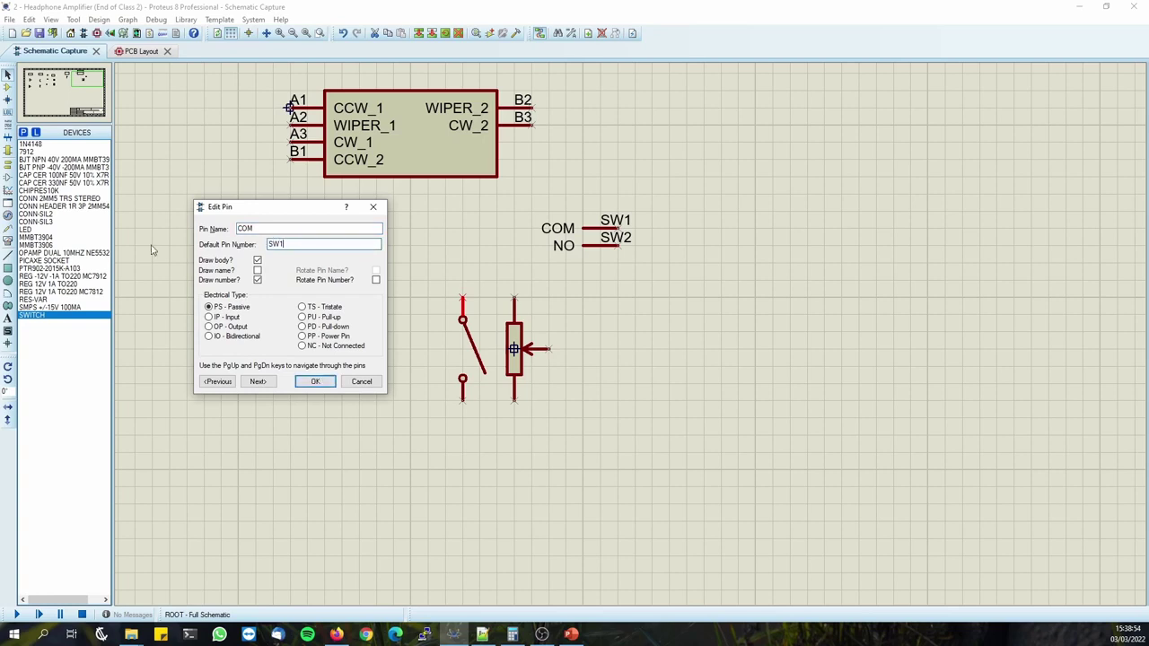
left_click(315, 382)
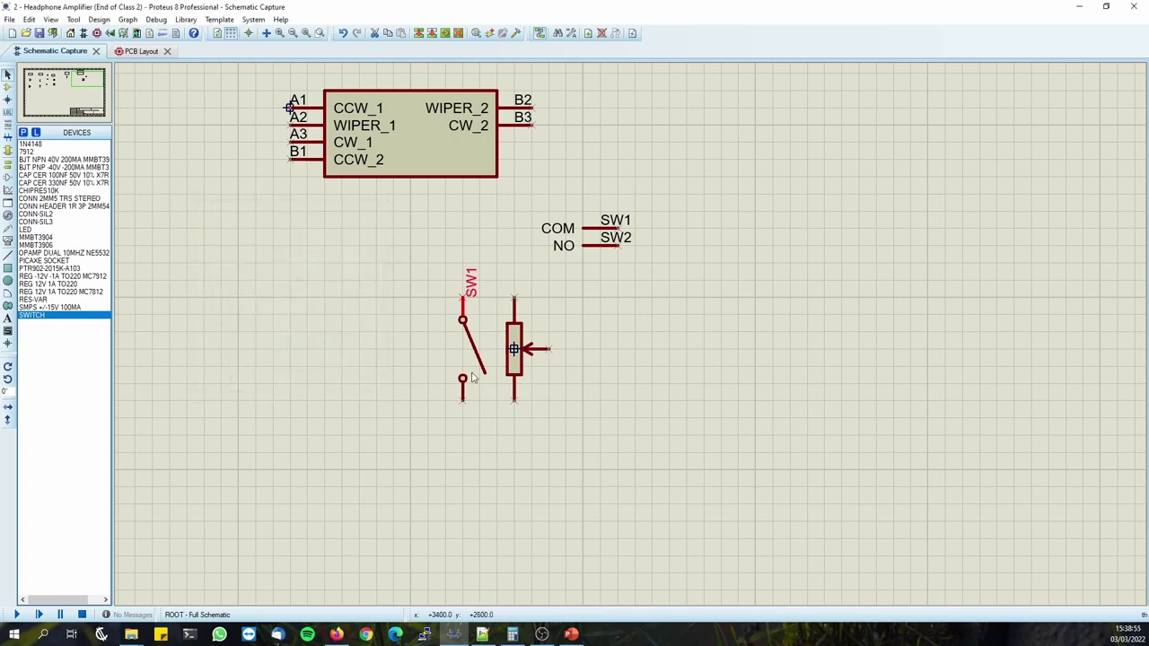
double_click(462, 305)
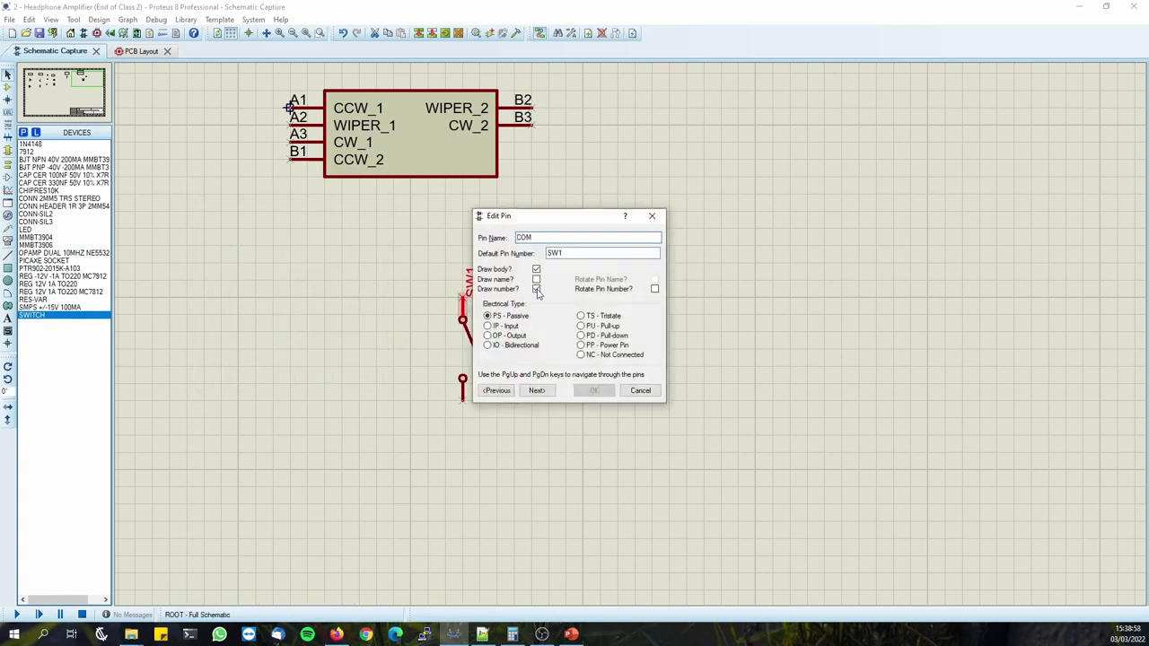
left_click(594, 390)
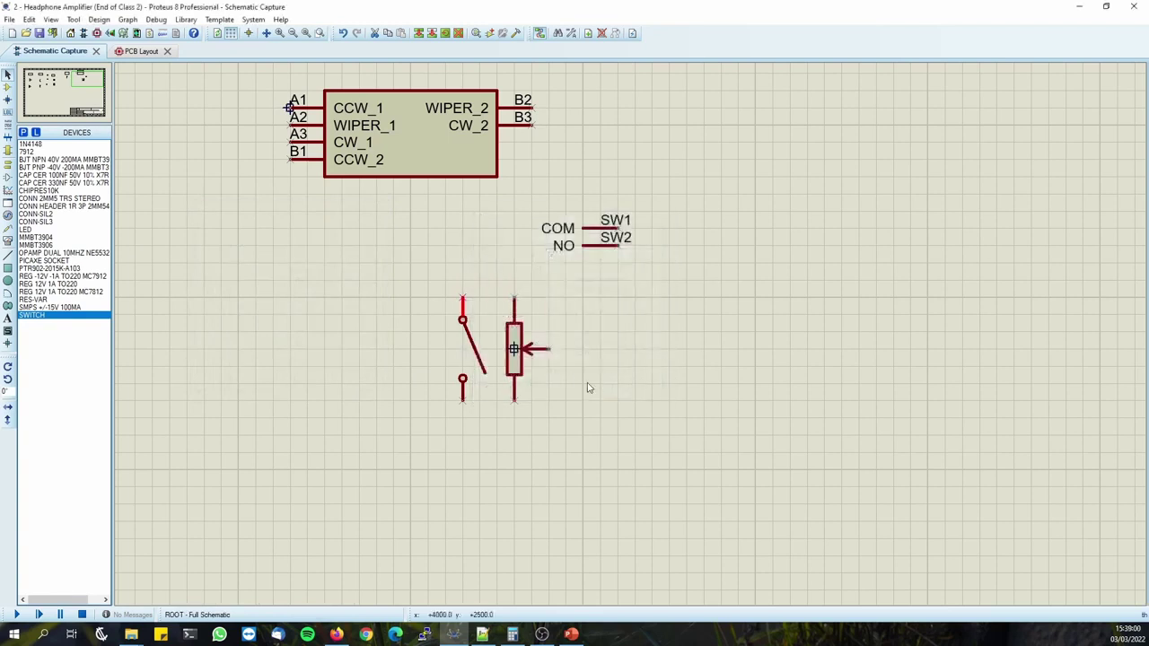
Set the default pin number of the switch symbol's lower NO pin to SW2 and hide the number.
double_click(462, 395)
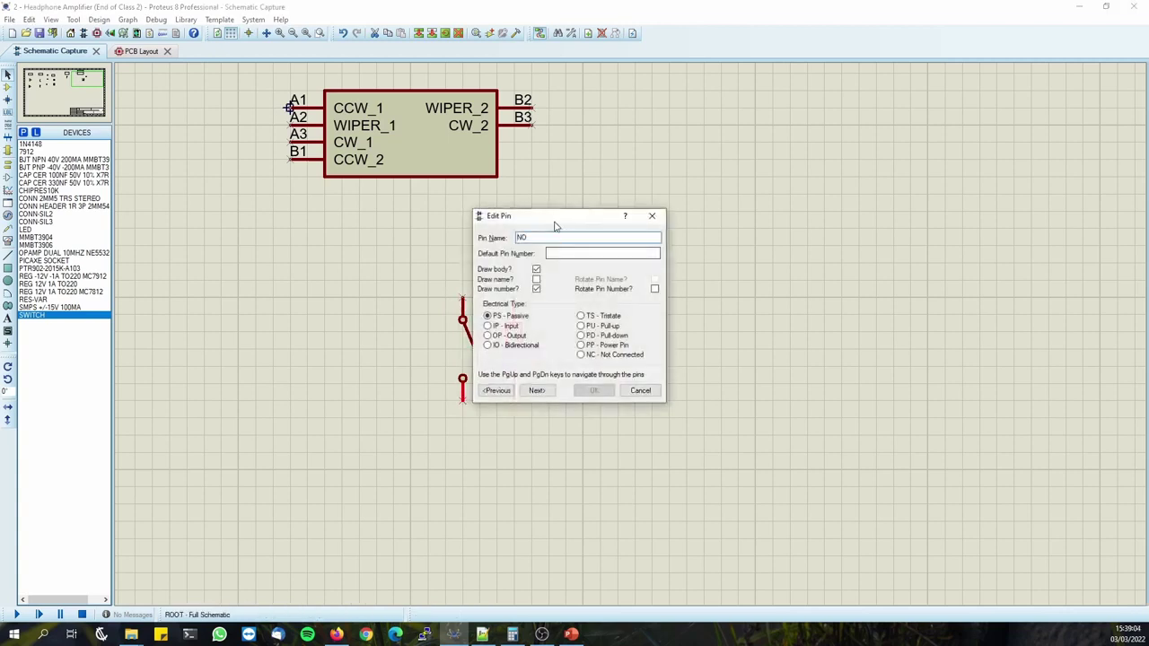
left_click_drag(542, 224, 320, 225)
left_click(348, 254)
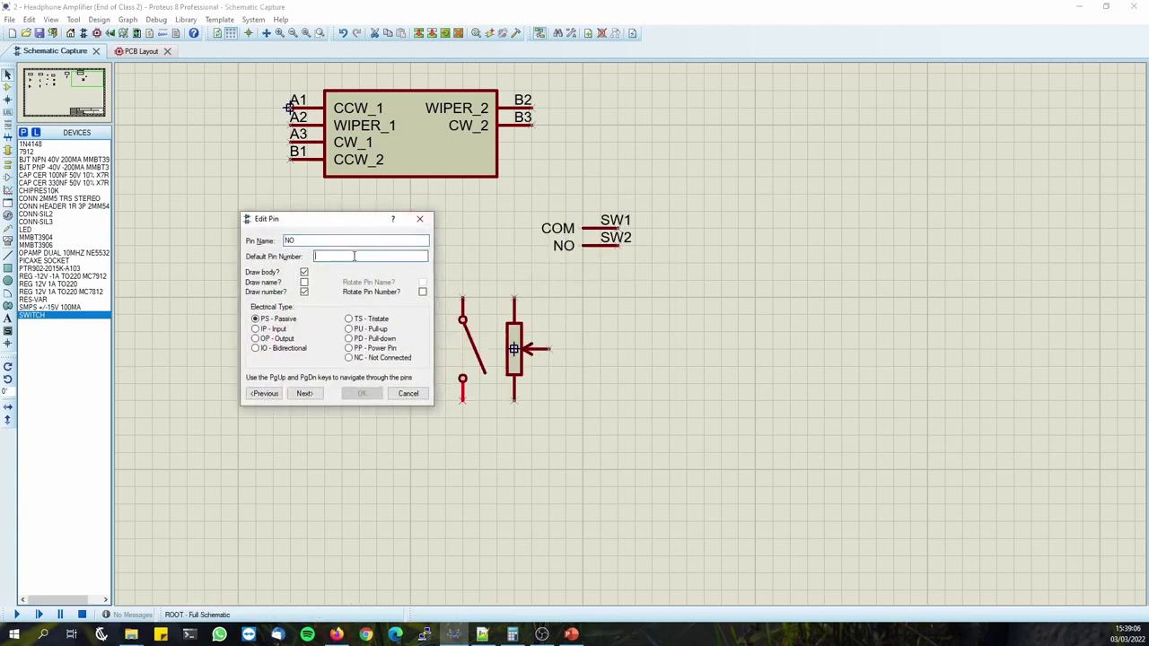
type("SW2")
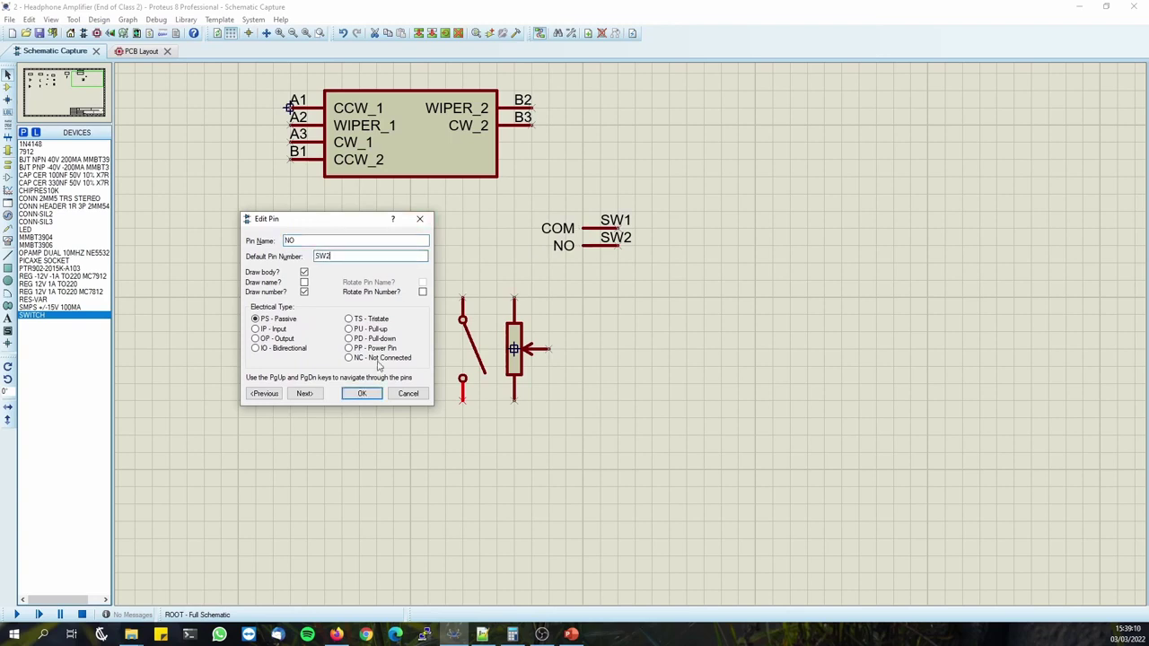
left_click(362, 393)
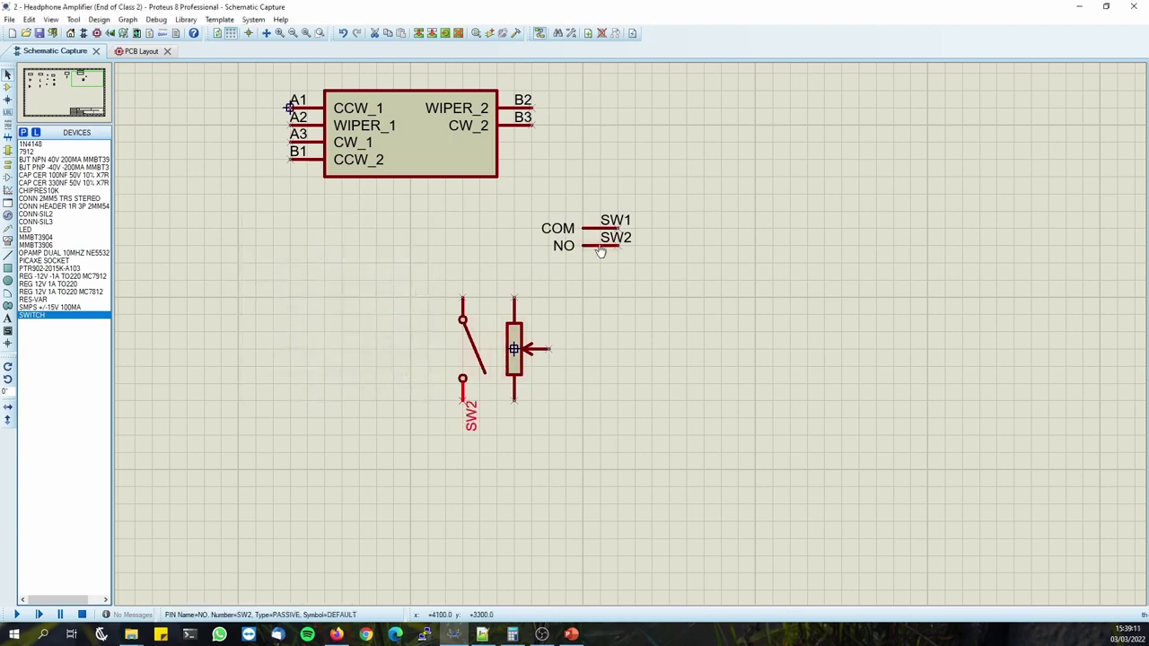
double_click(462, 381)
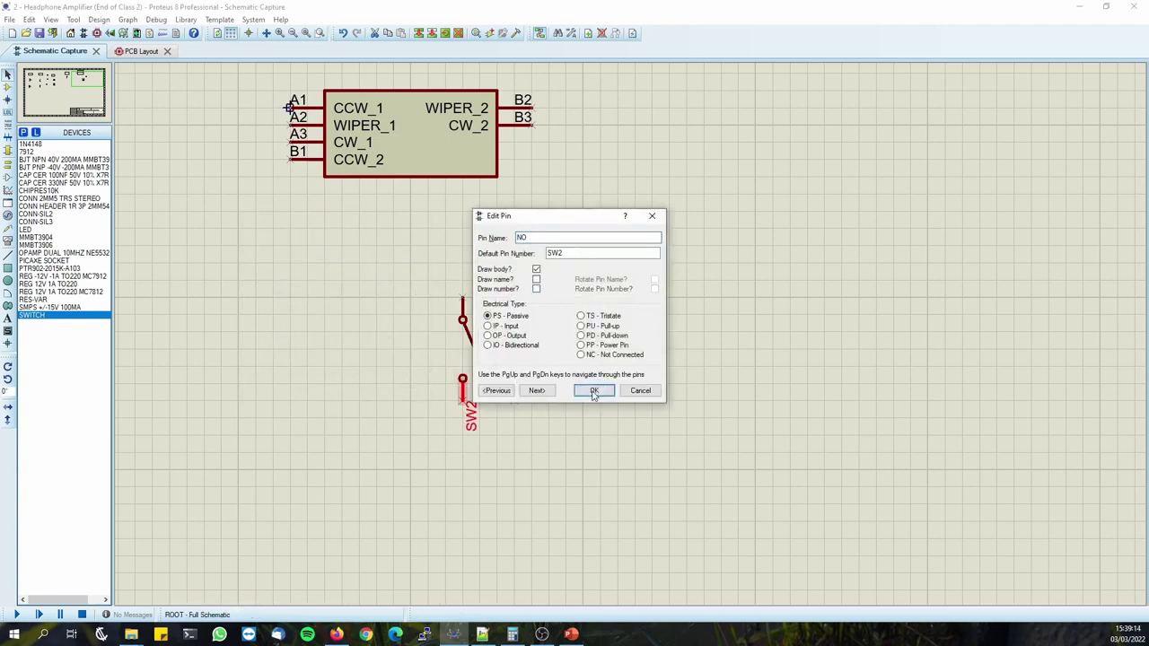
left_click(591, 392)
Delete the loose COM and NO pins above the potentiometer symbol.
left_click_drag(530, 192, 738, 297)
key("Delete")
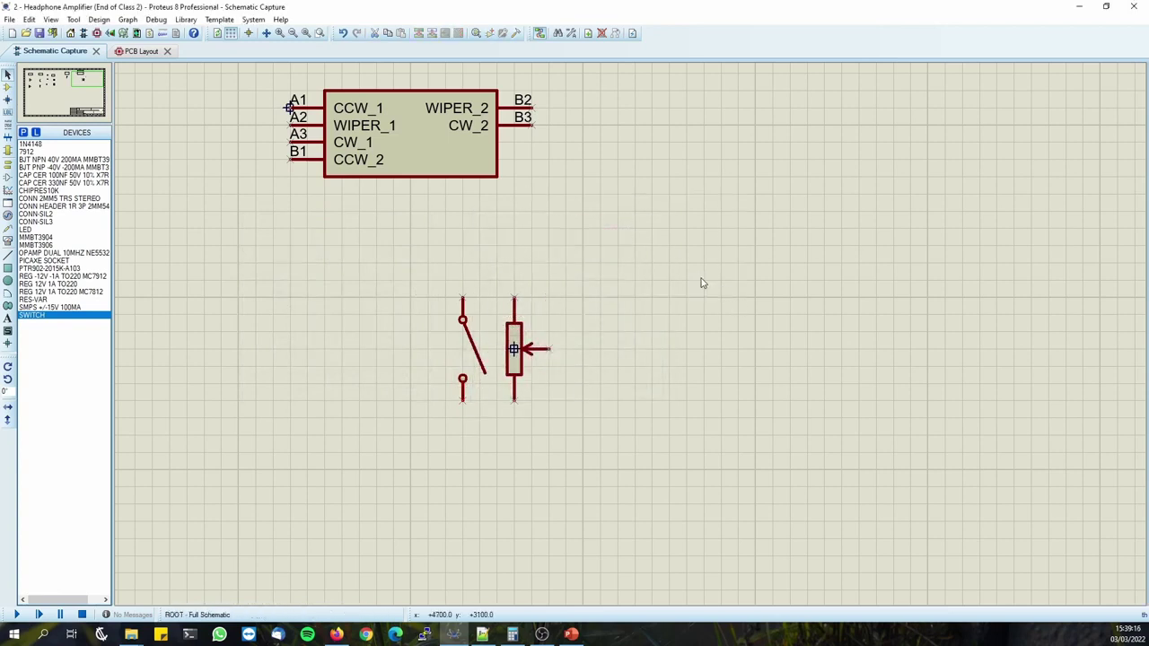
Move the CW_2 (B3) pin off the rectangular body and stack pins A3, A2 and A1 in that order beneath the body.
left_click_drag(529, 126, 752, 178)
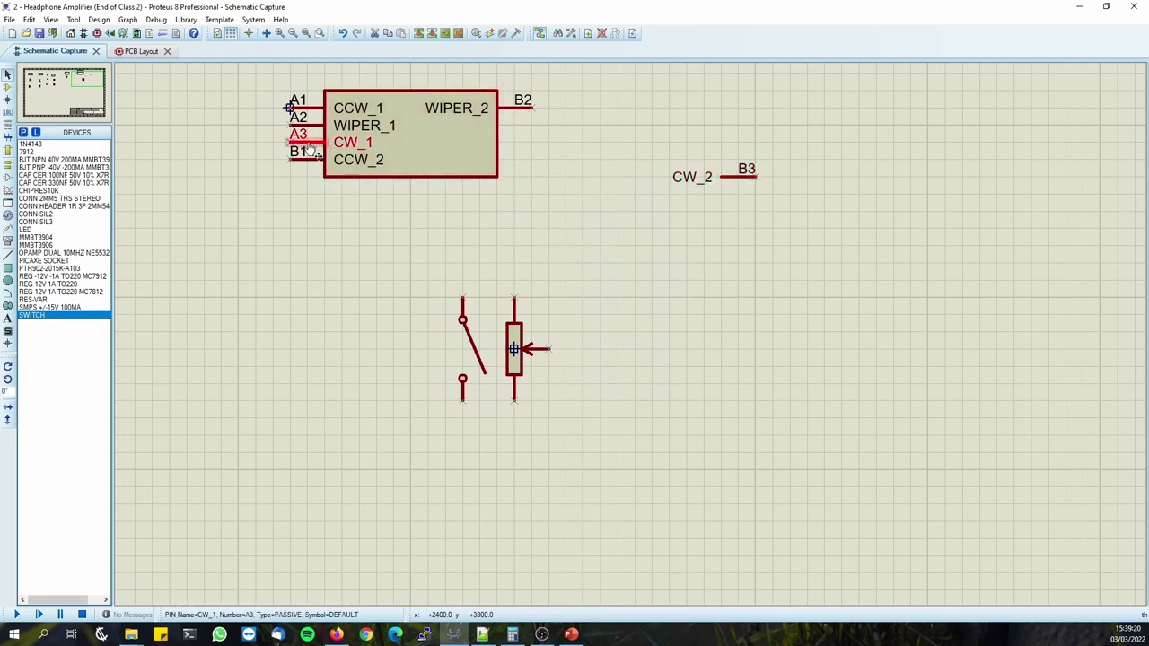
left_click_drag(309, 149, 276, 236)
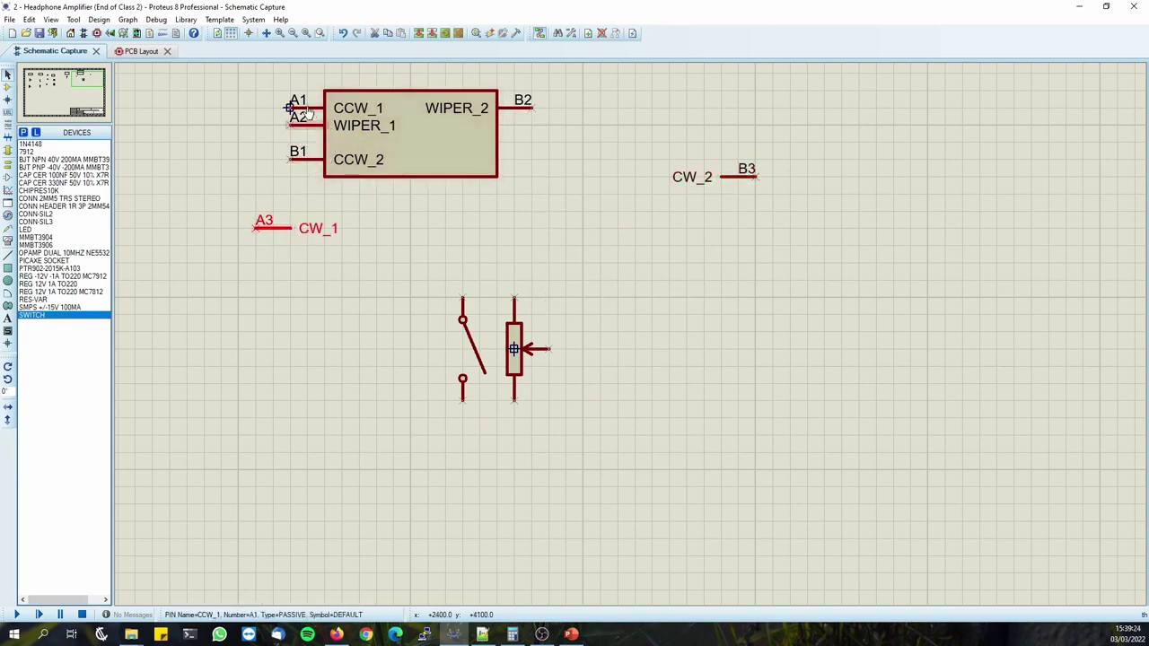
left_click_drag(305, 109, 274, 263)
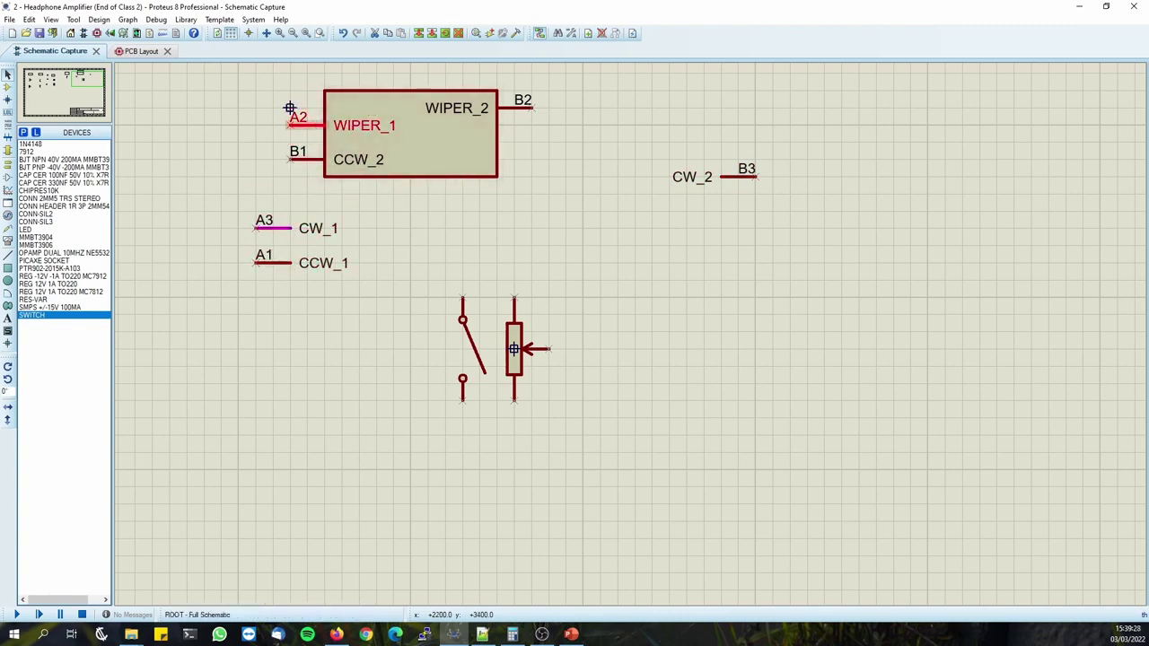
left_click_drag(306, 124, 274, 245)
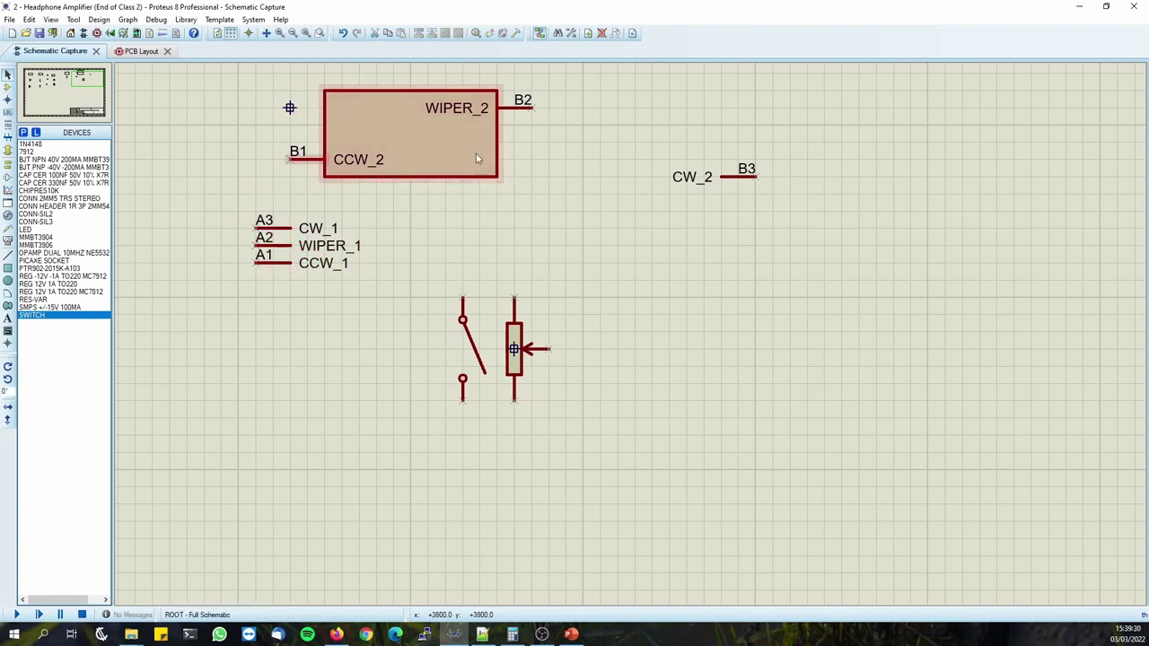
Flip the CCW_2 (B1) pin to face right, stack B1, B2 and B3 off the body, and place the A pins beneath them.
left_click_drag(306, 159, 743, 151)
key("KP_Add")
key("KP_Add")
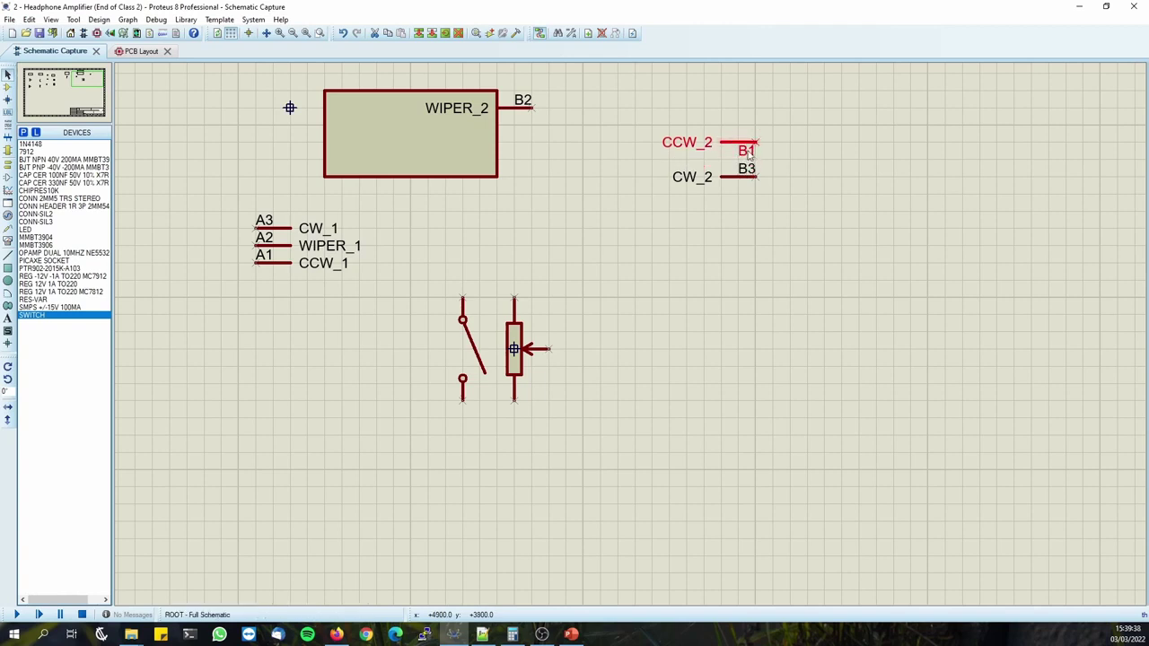
right_click(746, 148)
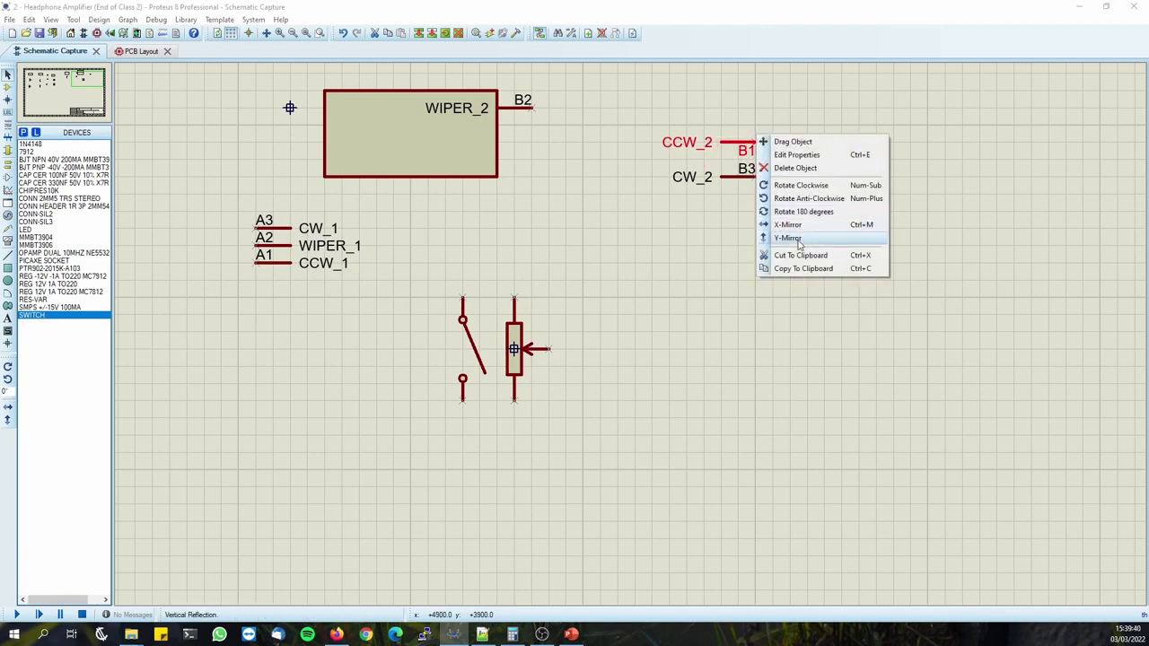
left_click(801, 241)
left_click_drag(743, 149, 743, 167)
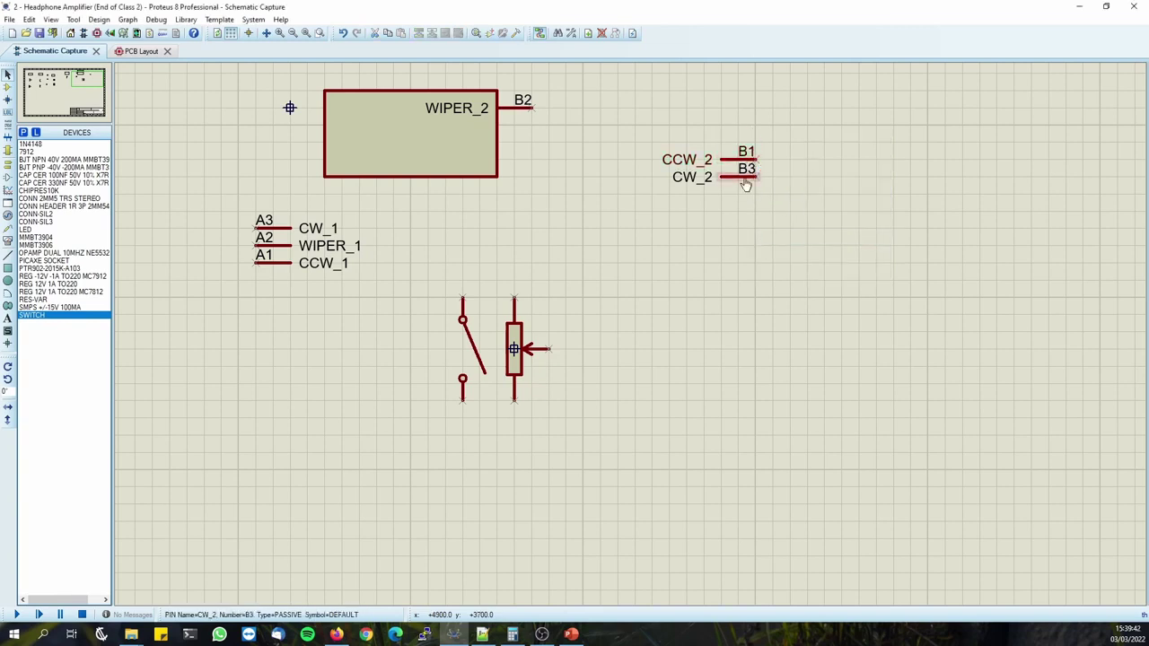
left_click_drag(520, 113, 749, 201)
left_click(636, 278)
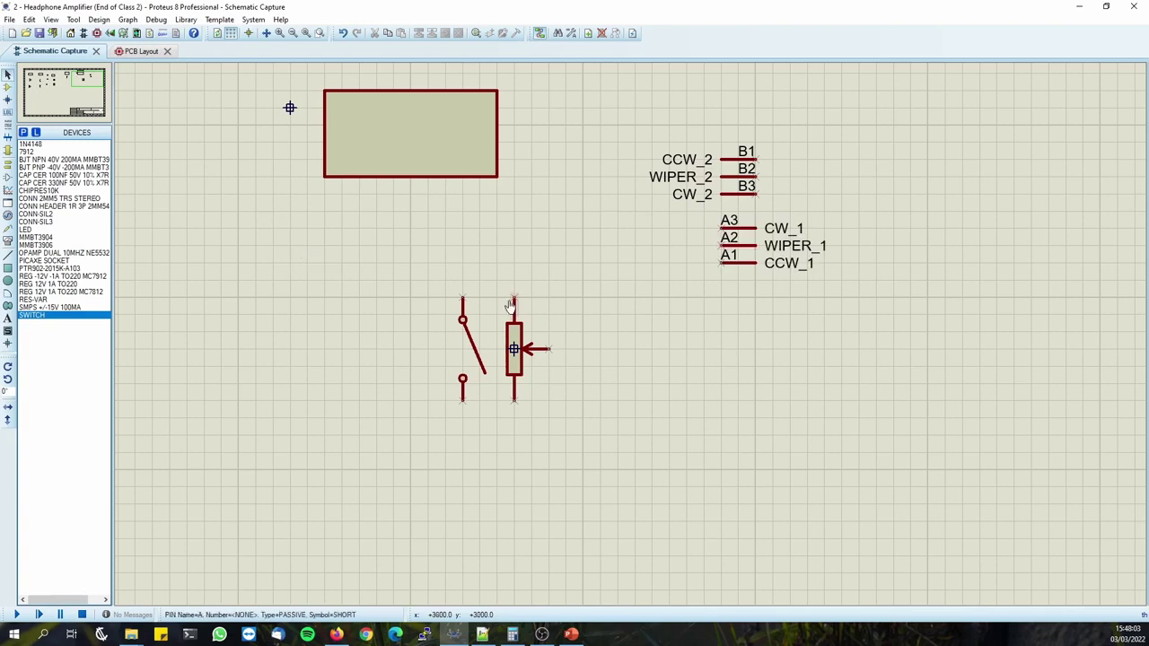
Check the pin names and default pin numbers of the switch symbol's upper and lower pins.
double_click(463, 309)
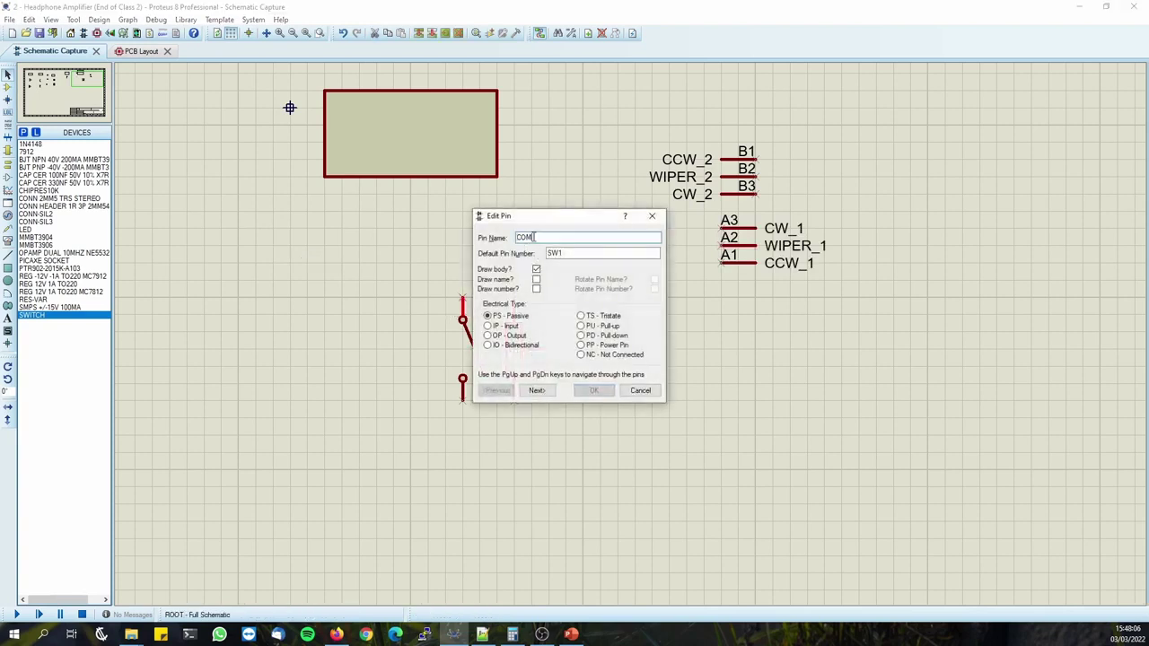
left_click(570, 253)
left_click(536, 391)
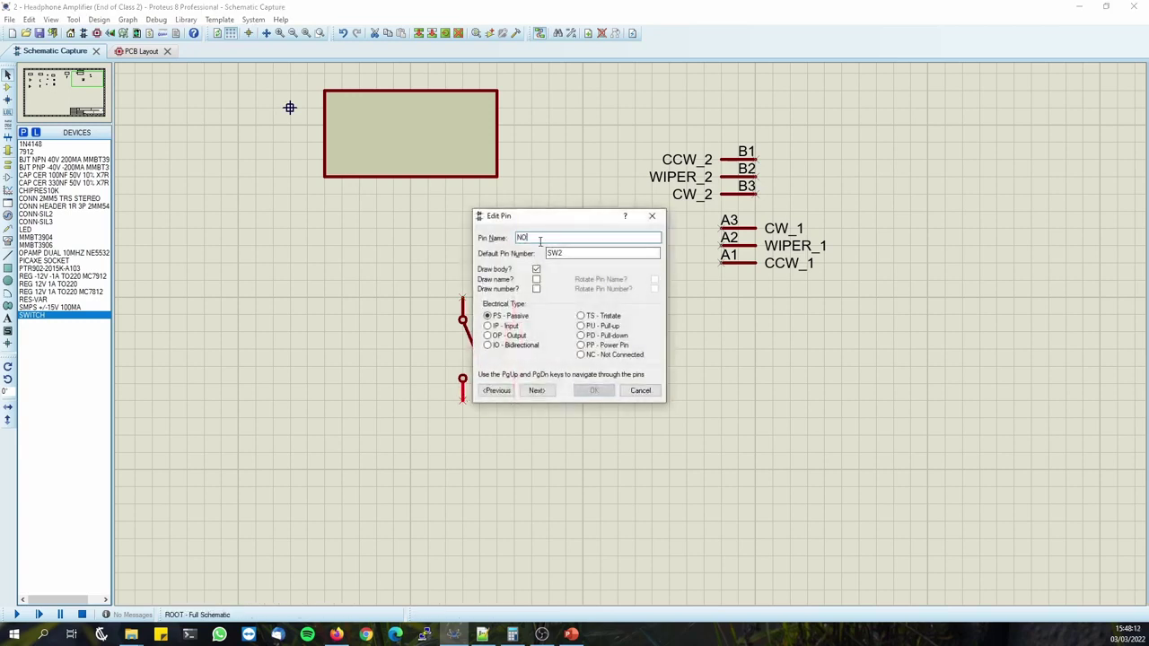
left_click(571, 253)
left_click(644, 395)
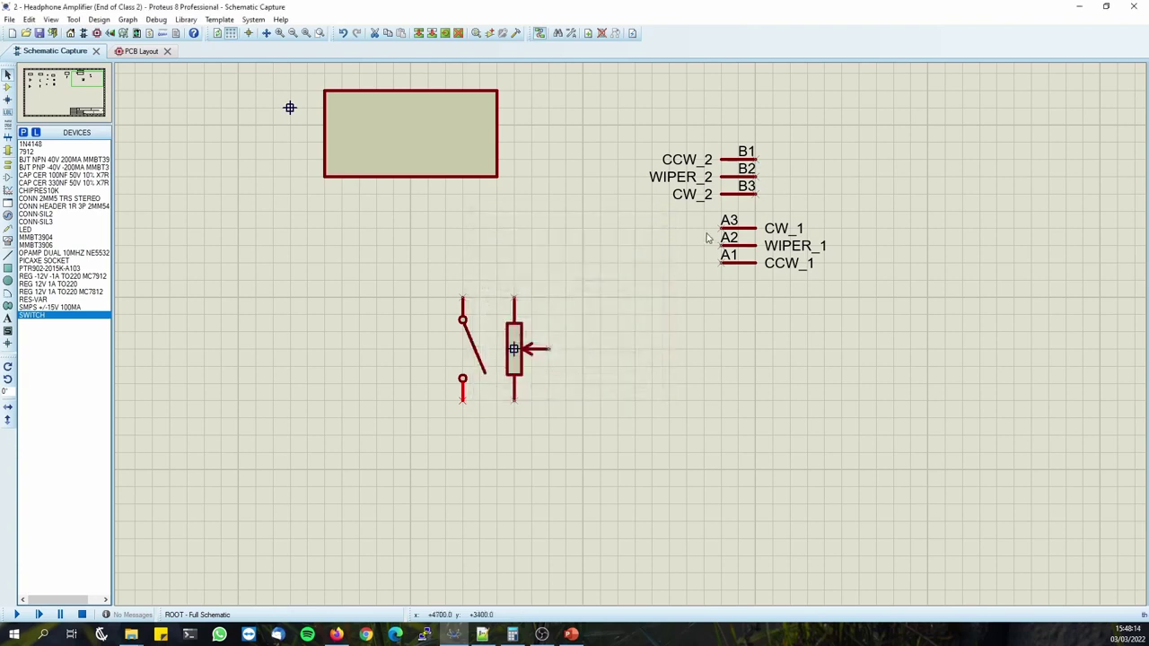
Move the six loose A and B pins together closer to the potentiometer symbol.
left_click_drag(652, 125, 876, 331)
left_click_drag(771, 254, 685, 254)
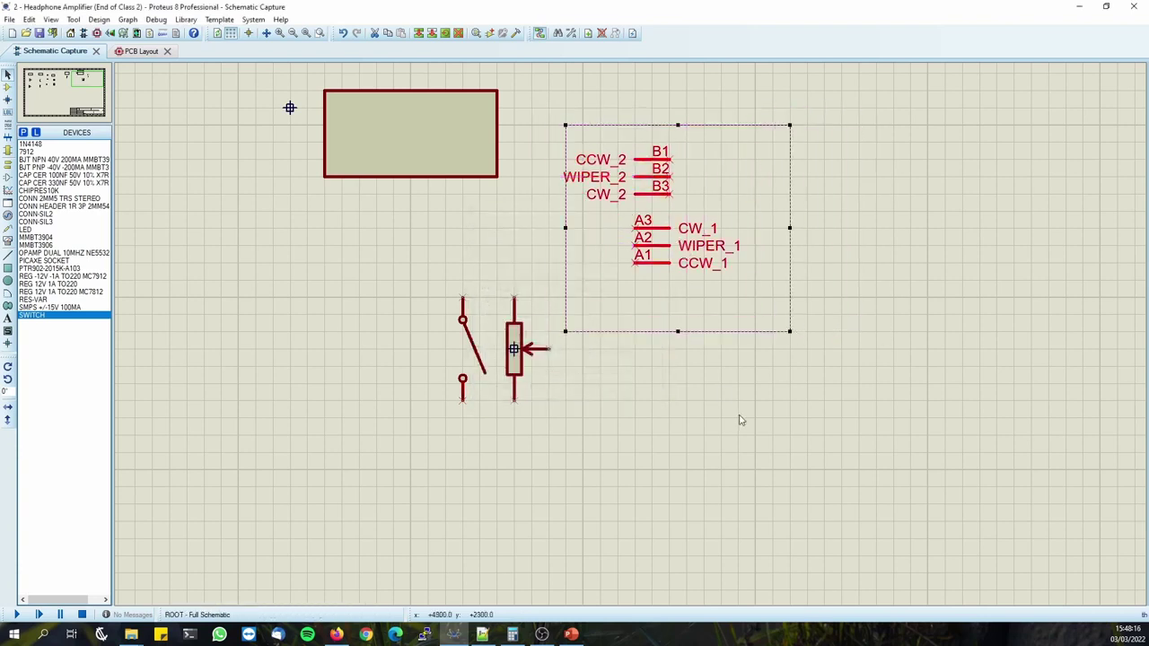
left_click(741, 418)
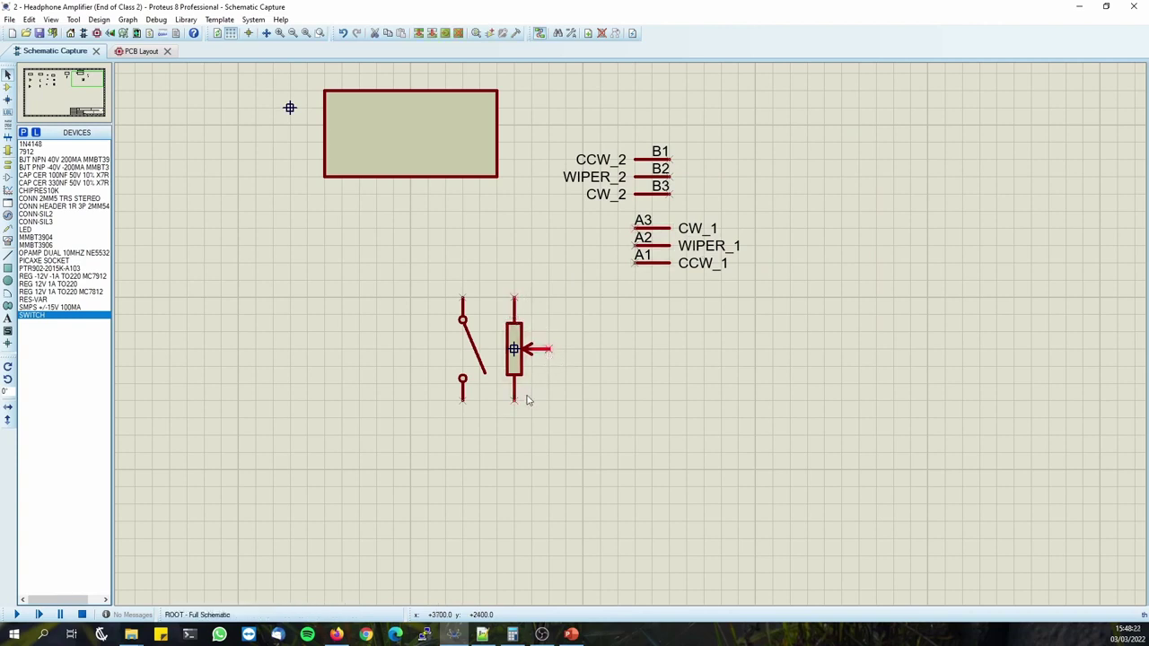
left_click_drag(359, 242, 584, 456)
left_click(628, 442)
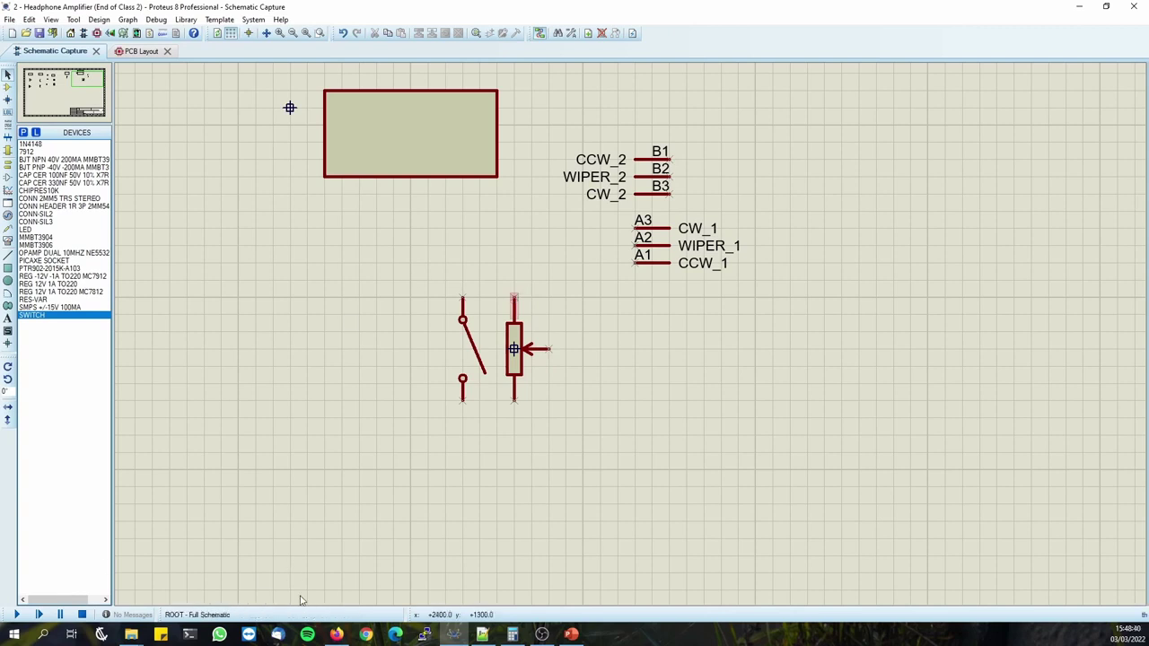
Switch to Firefox and examine the PTR902 terminal dimensions, recommended PCB layout and schematic in the PTR90 series datasheet.
left_click(336, 635)
left_click(322, 9)
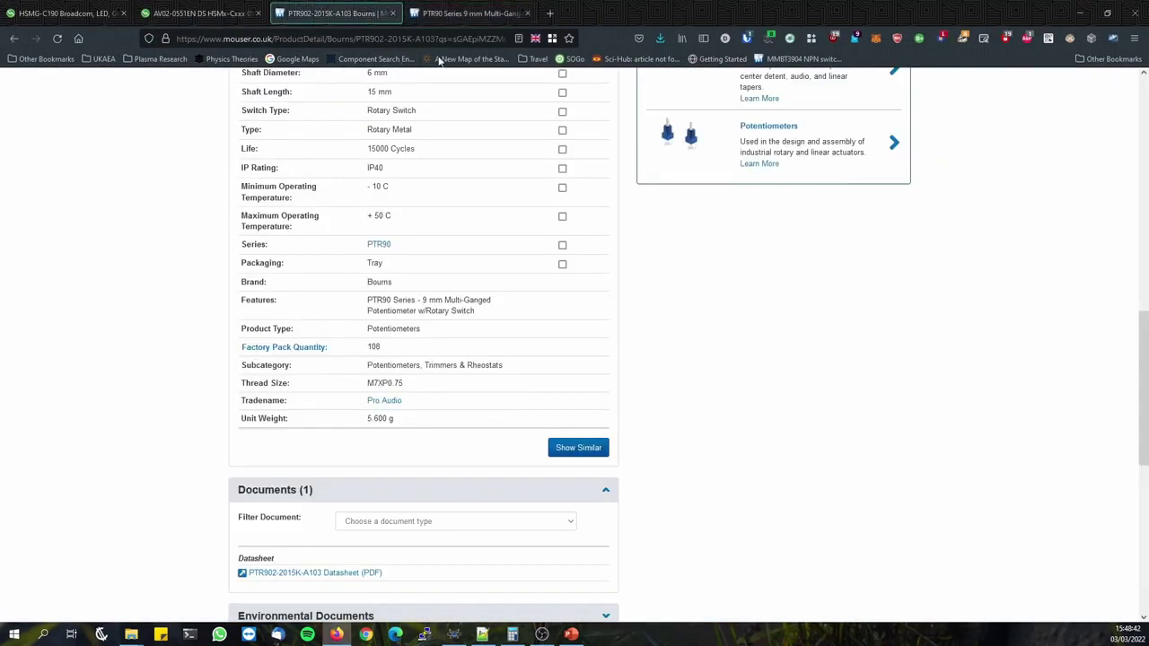
scroll(476, 415, "up", 8)
left_click(430, 9)
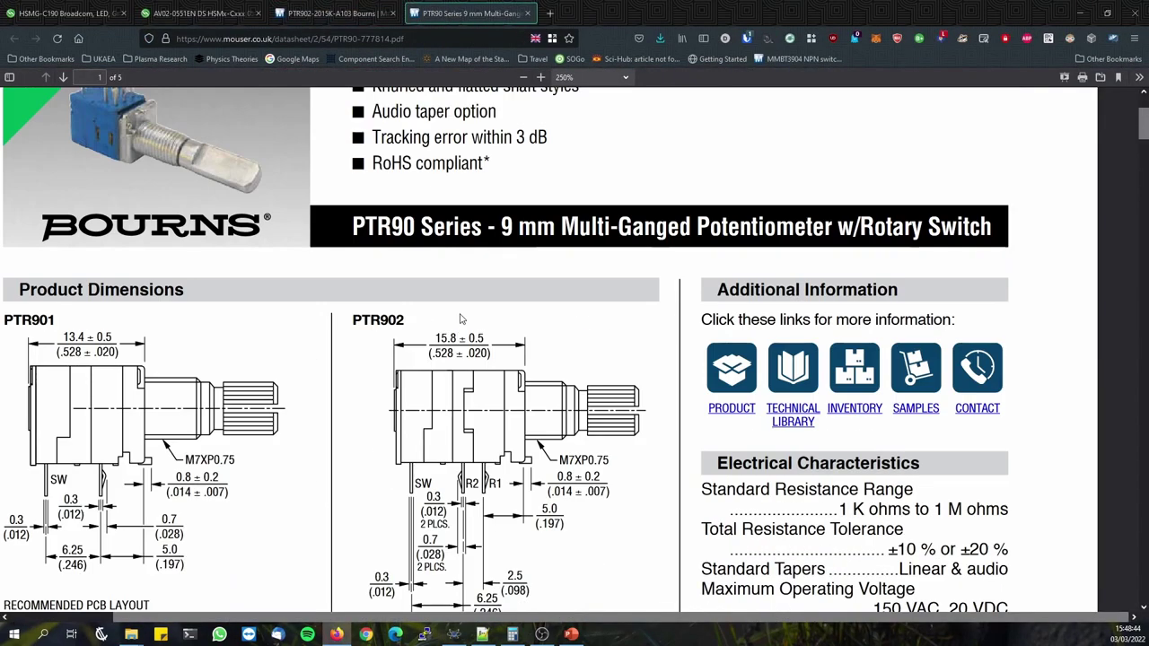
scroll(188, 305, "up", 2)
scroll(180, 323, "down", 8)
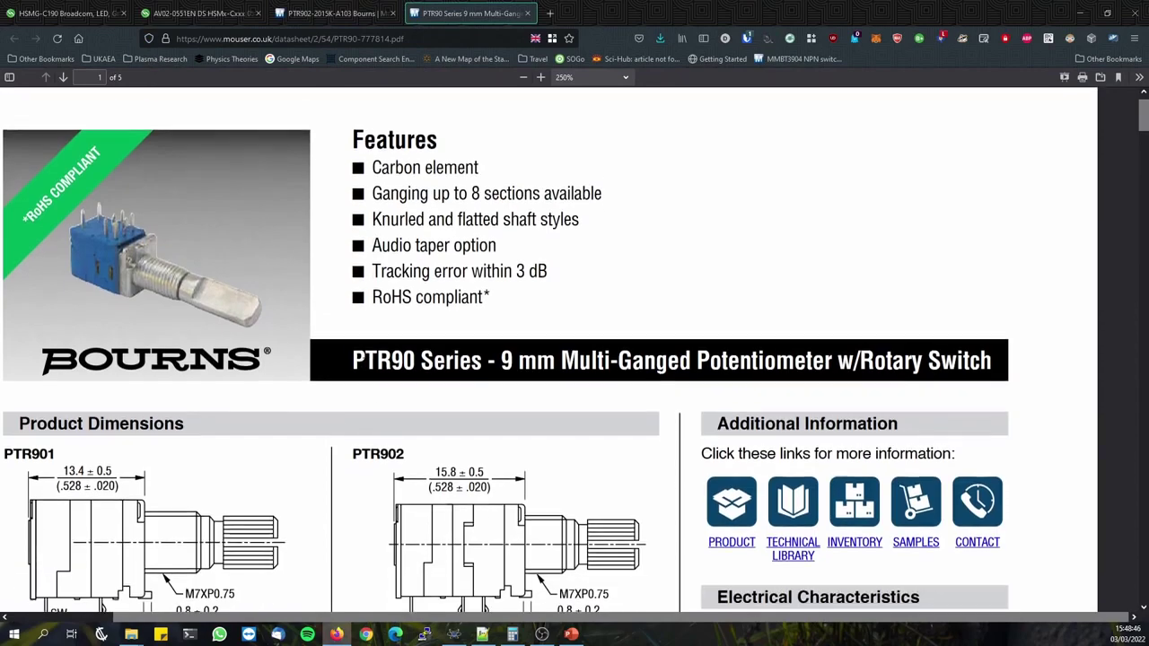
scroll(386, 382, "up", 4)
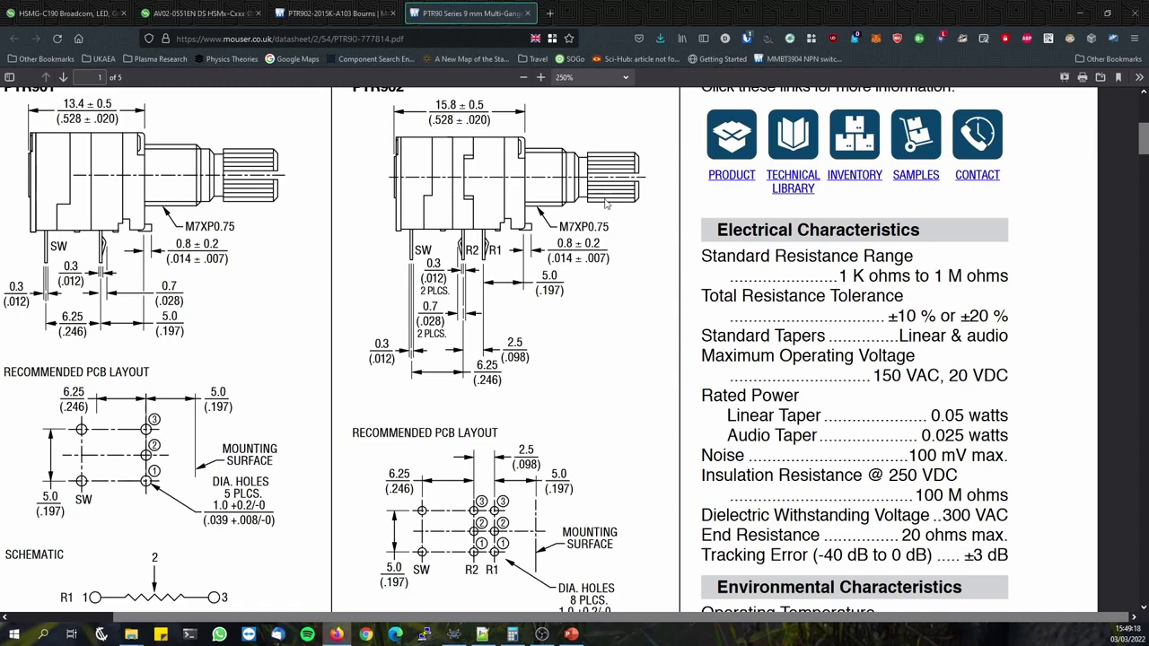
scroll(530, 206, "down", 2)
scroll(516, 224, "up", 3)
scroll(516, 271, "down", 4)
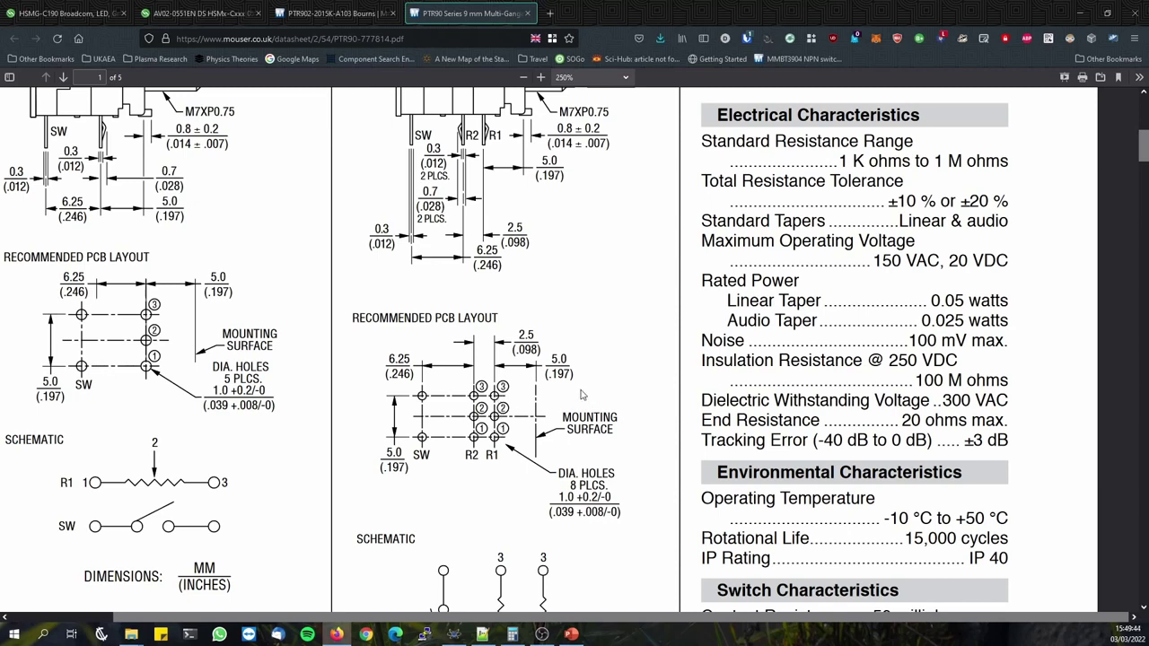
scroll(581, 395, "up", 3)
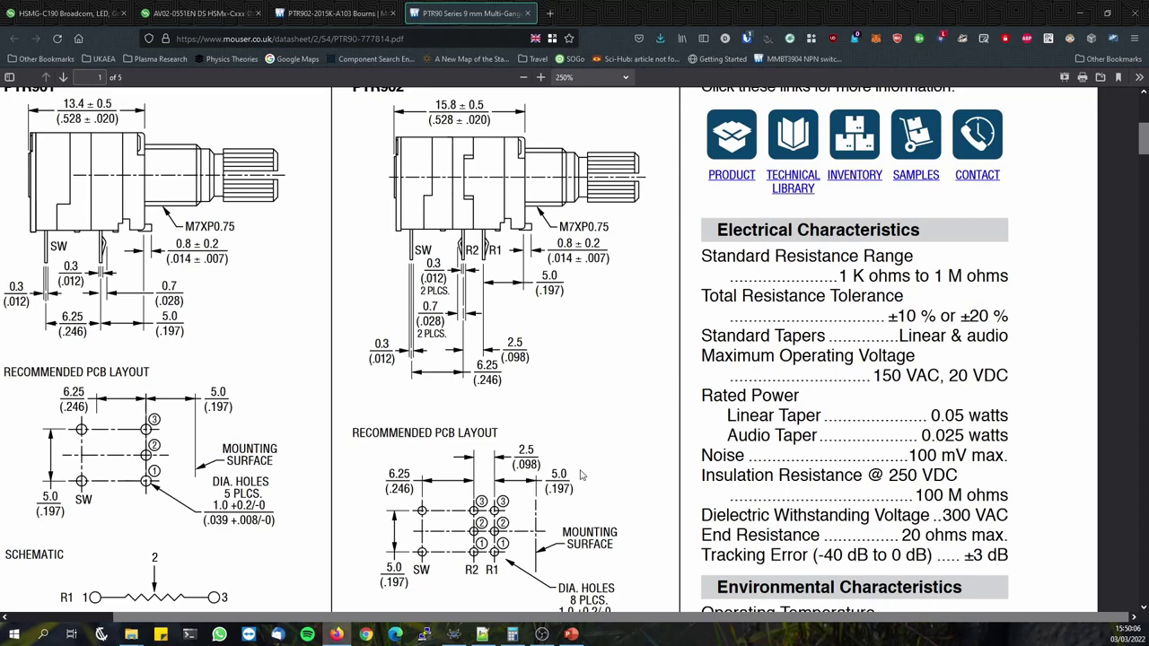
Check the datasheet's PTR902 terminal numbering, return to Proteus, and inspect the CCW_1 and CW_1 pin properties.
scroll(590, 579, "down", 2)
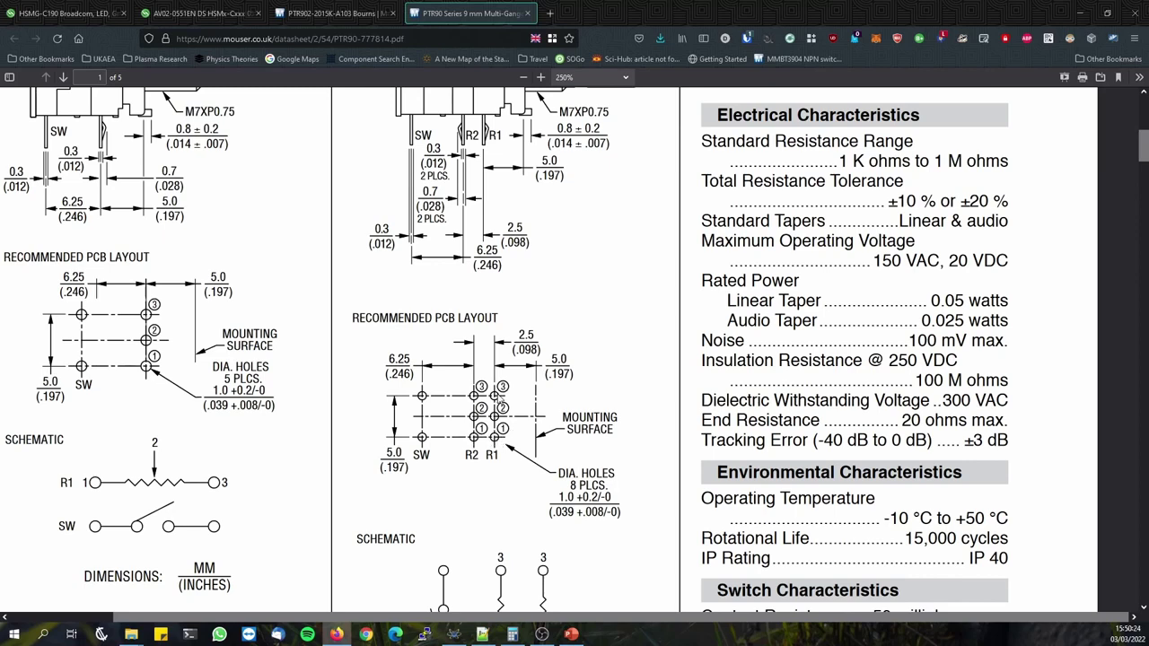
left_click(1080, 11)
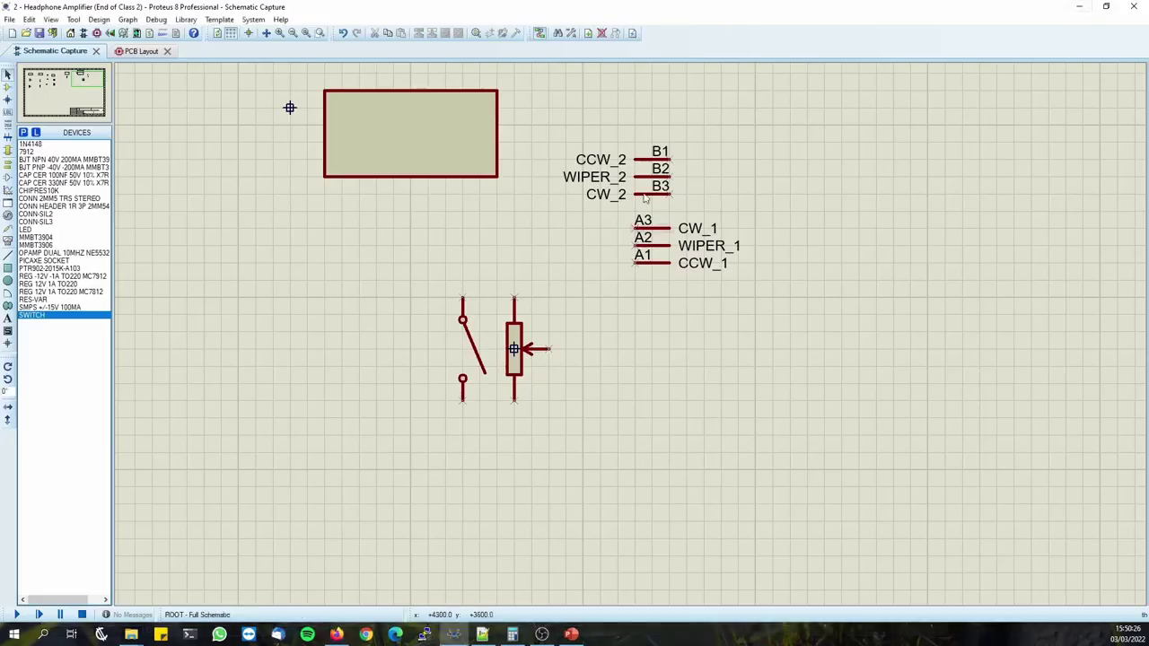
double_click(662, 263)
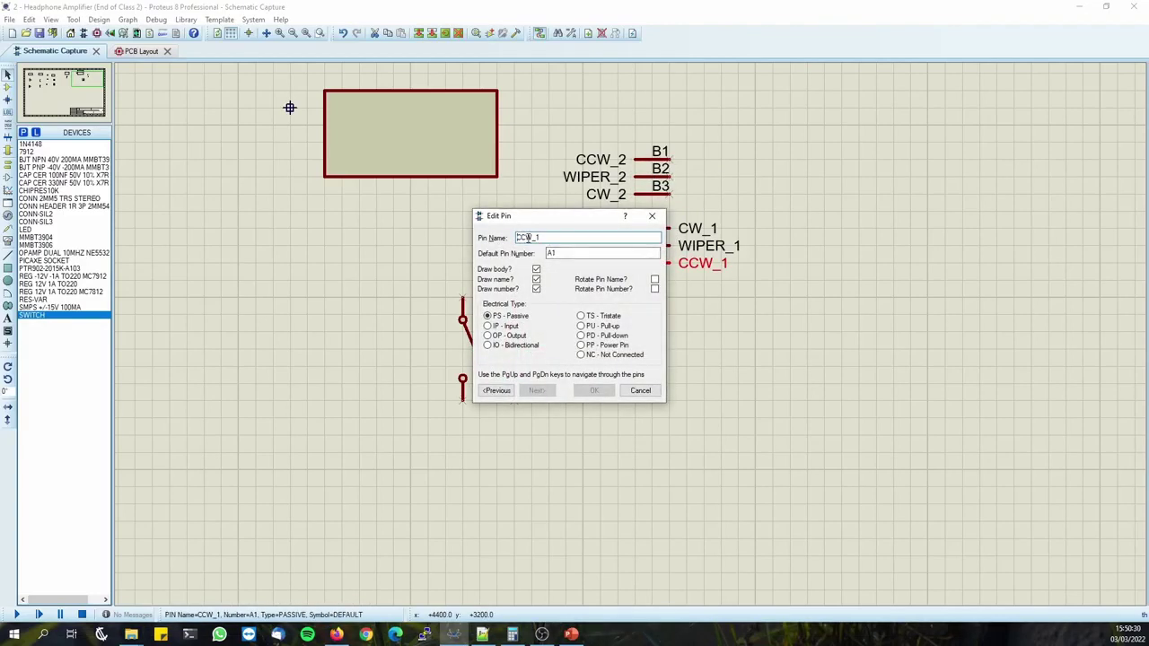
left_click(654, 218)
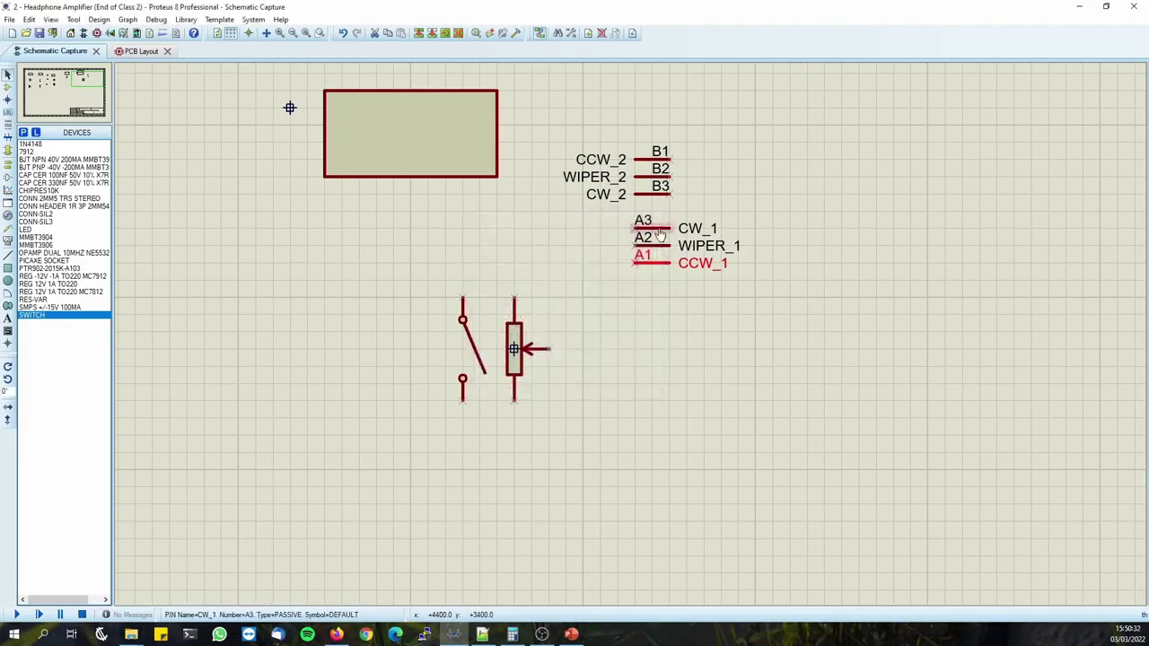
double_click(661, 231)
left_click(660, 211)
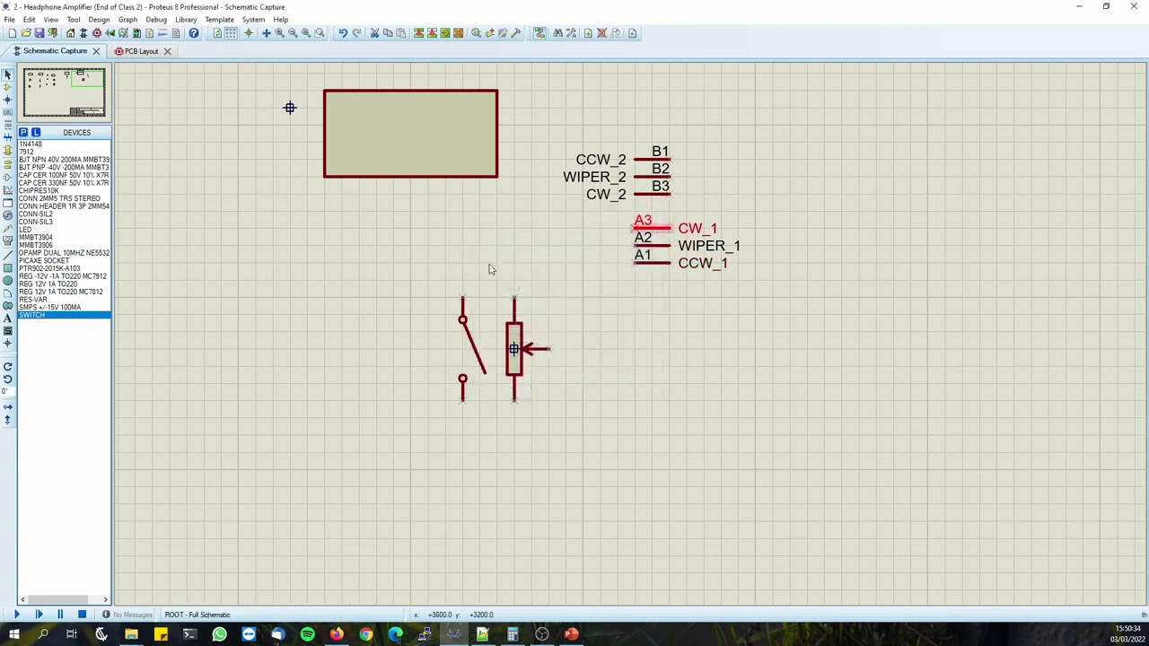
Rename the potentiometer symbol's upper pin CW and its lower pin CCW.
double_click(514, 311)
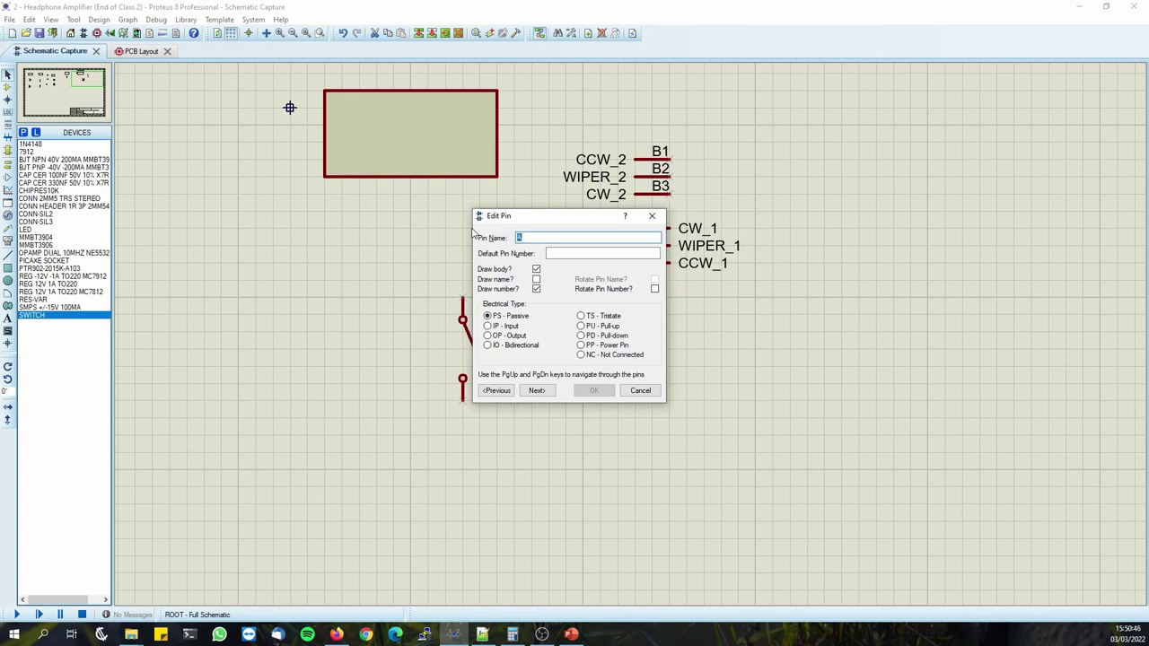
type("CW")
left_click_drag(535, 222, 457, 213)
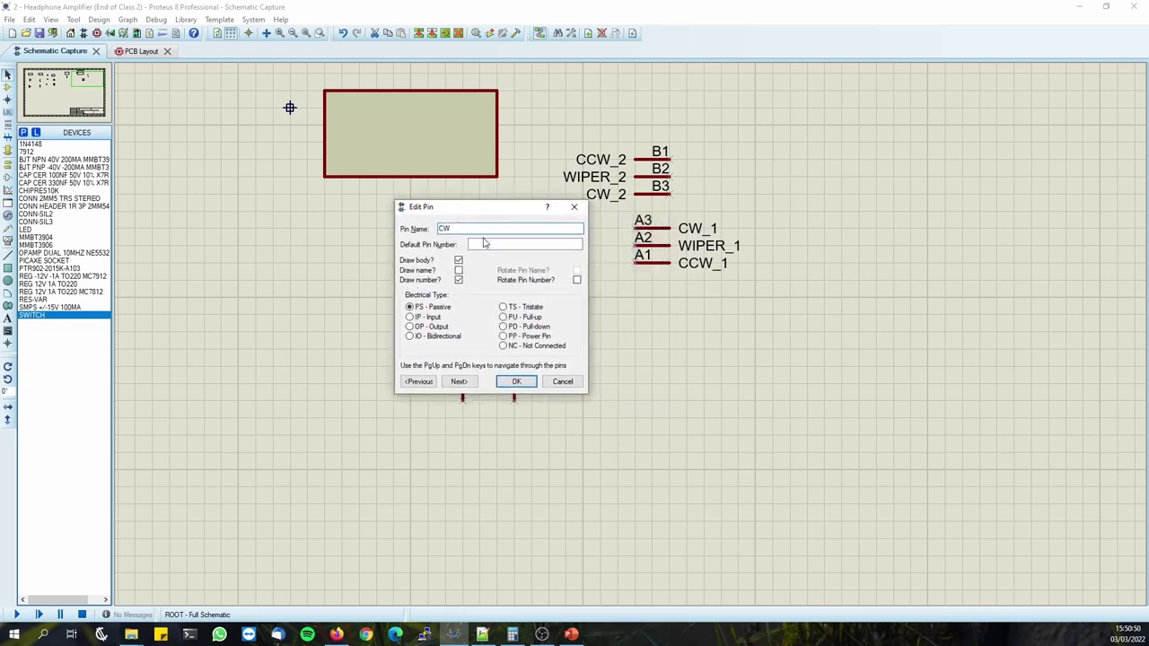
left_click(516, 383)
double_click(514, 398)
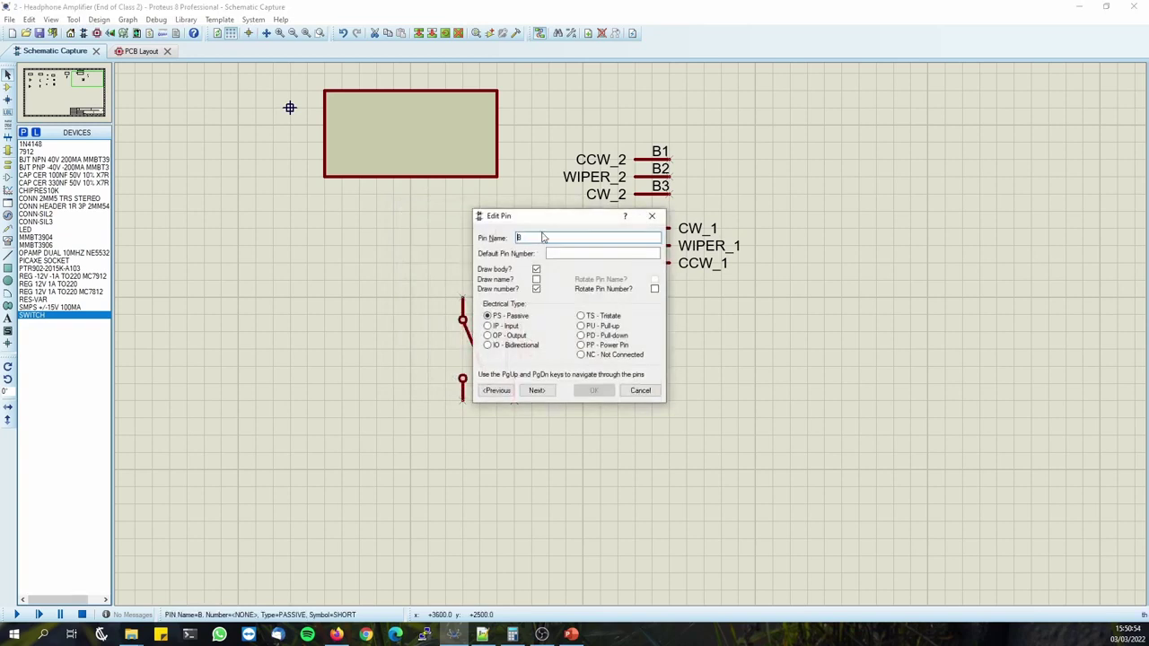
left_click(534, 238)
type("CCW")
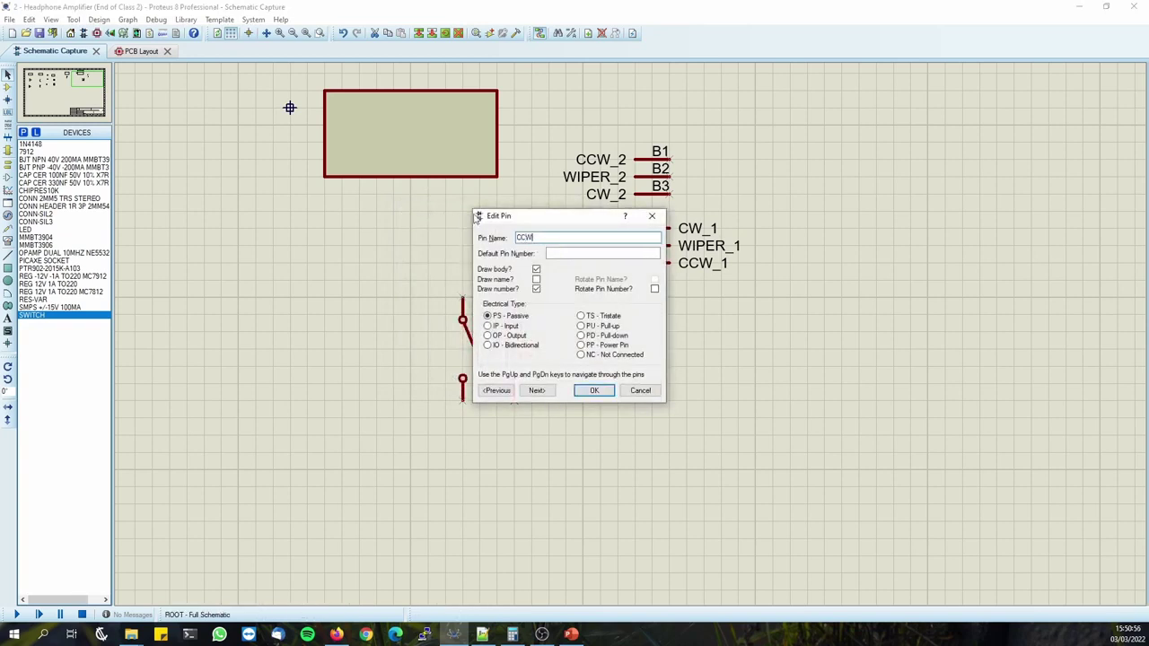
left_click(598, 391)
Try displaying the upper pin's name on the potentiometer with the name rotated, and hide it again.
double_click(517, 318)
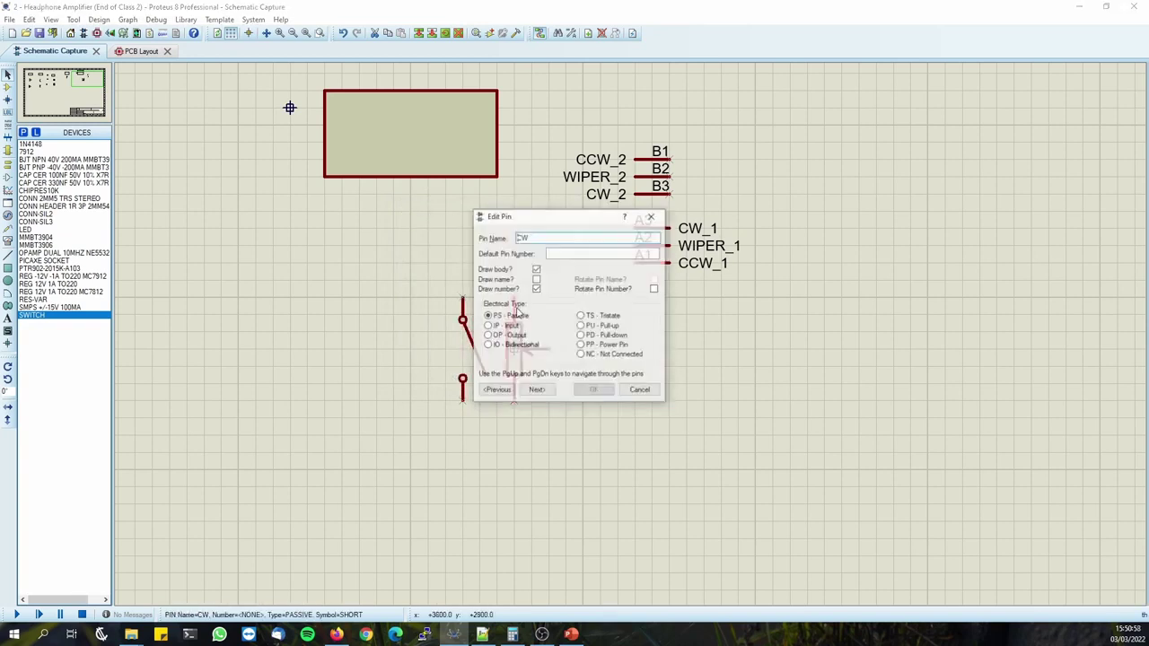
left_click(604, 390)
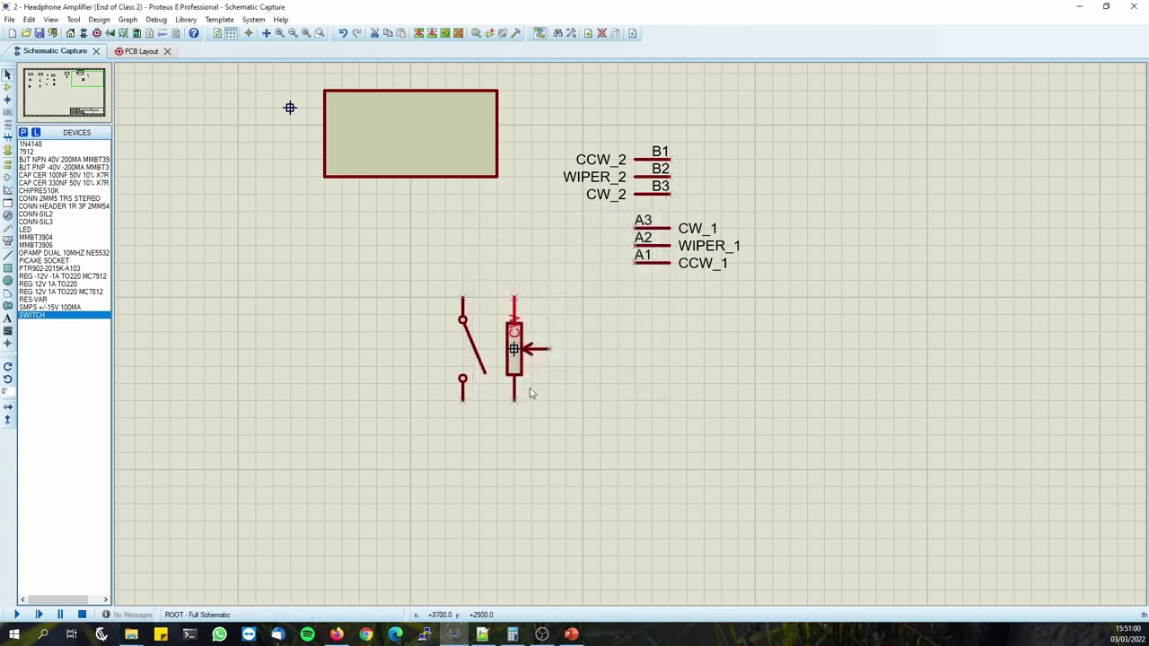
double_click(513, 348)
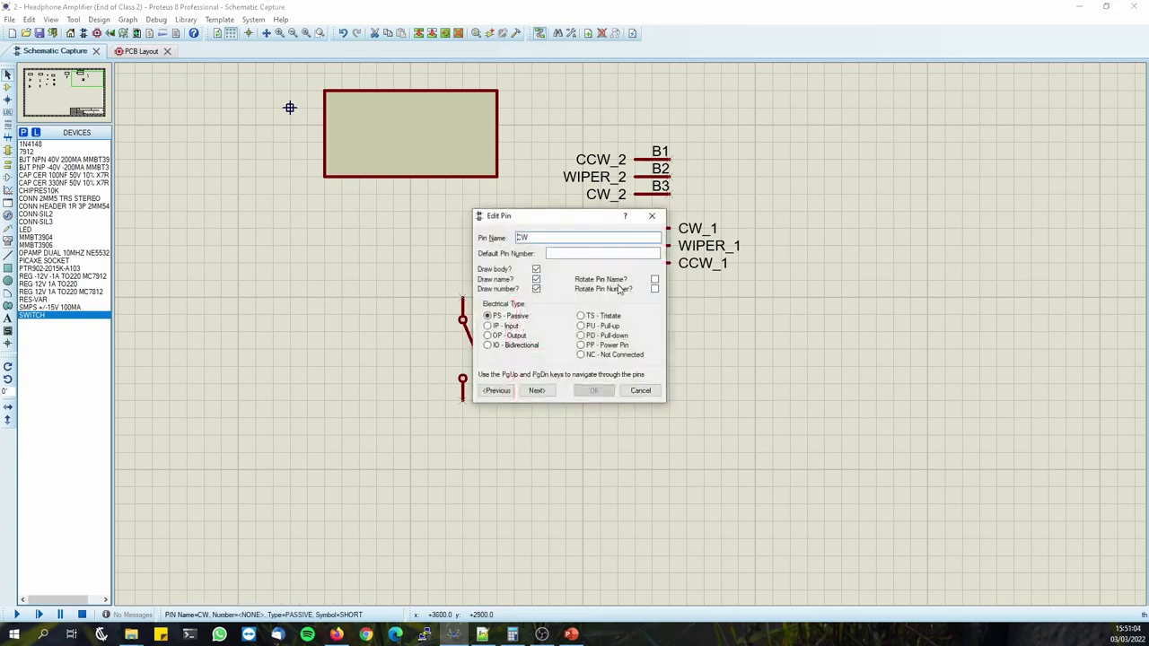
left_click(655, 281)
left_click(593, 390)
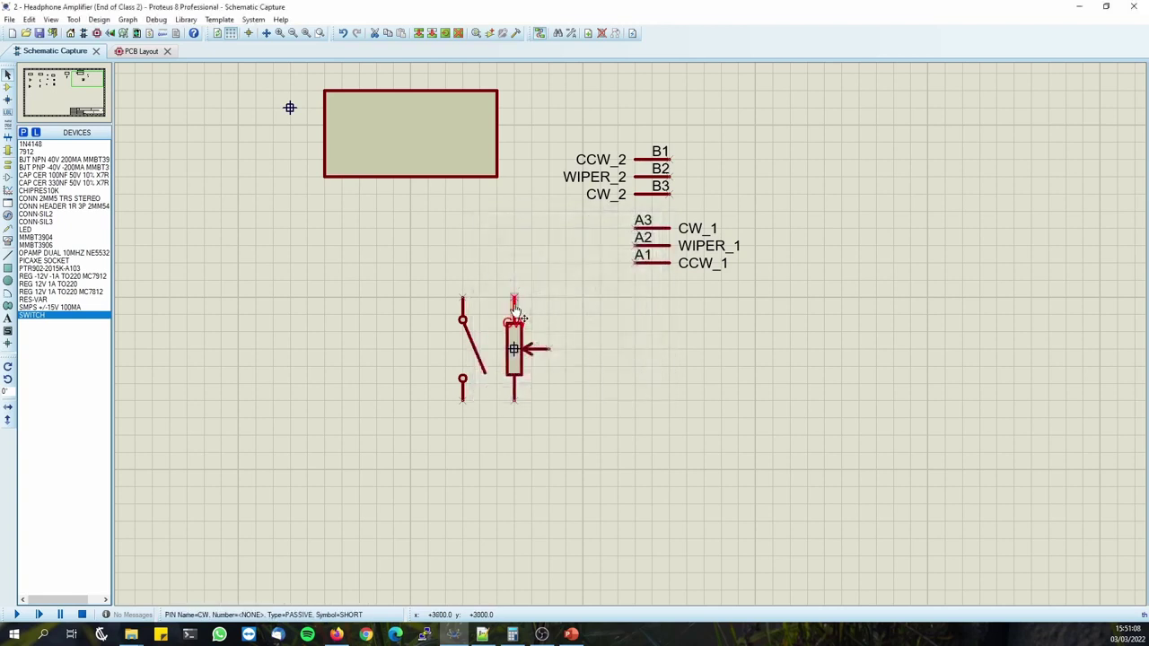
double_click(515, 312)
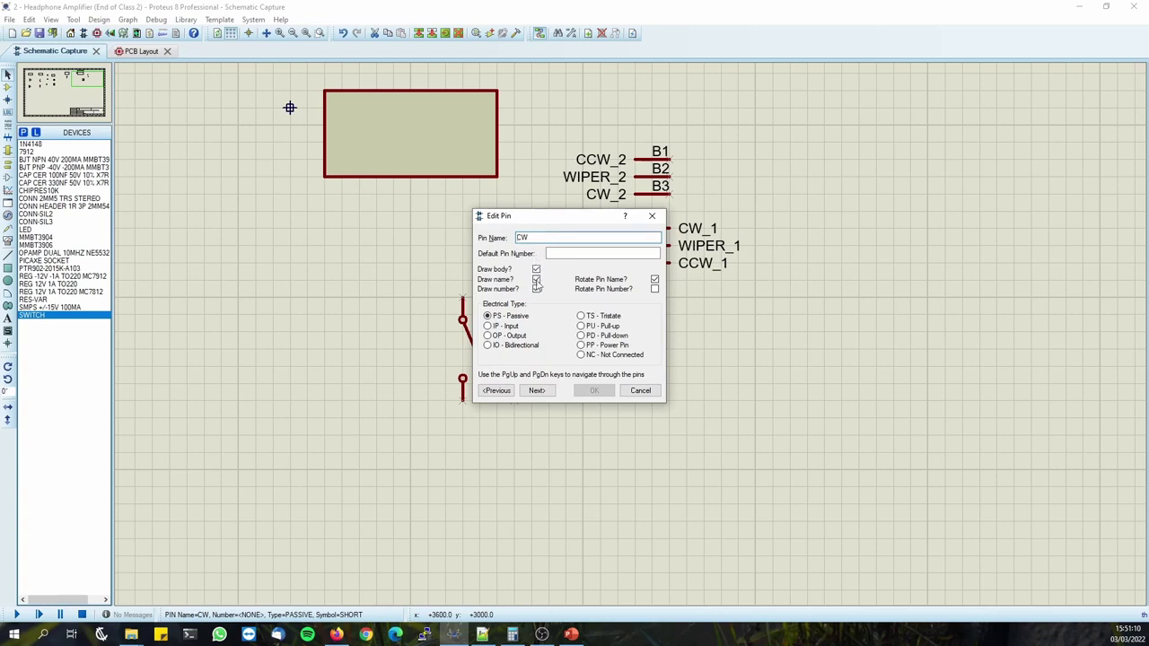
left_click(537, 280)
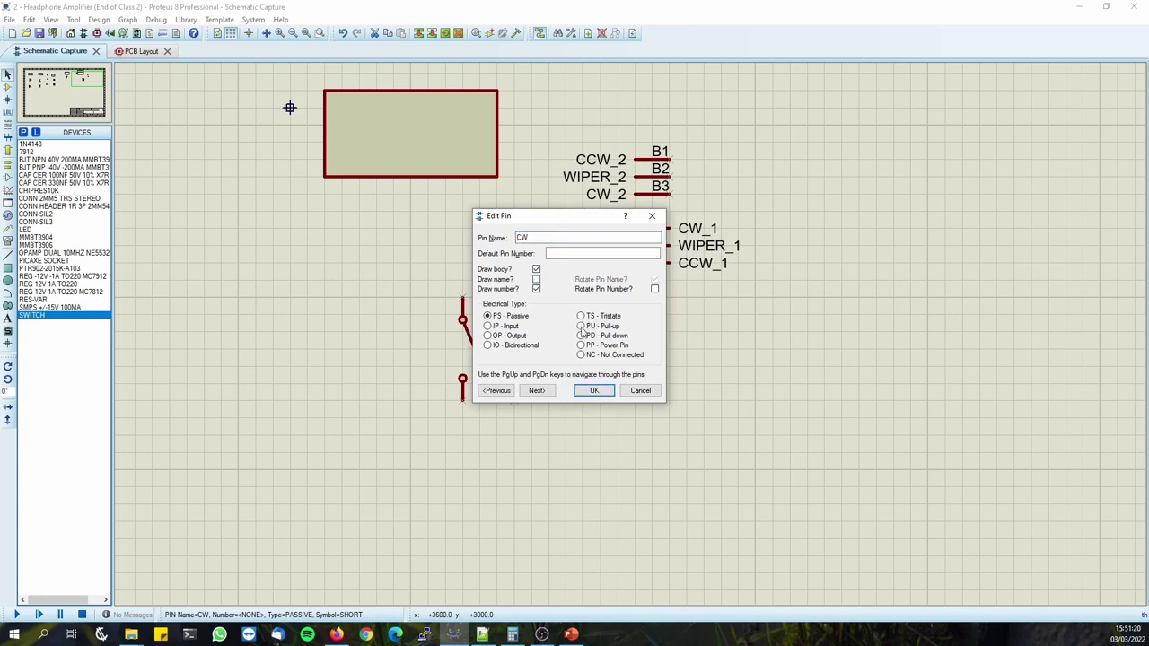
left_click(594, 390)
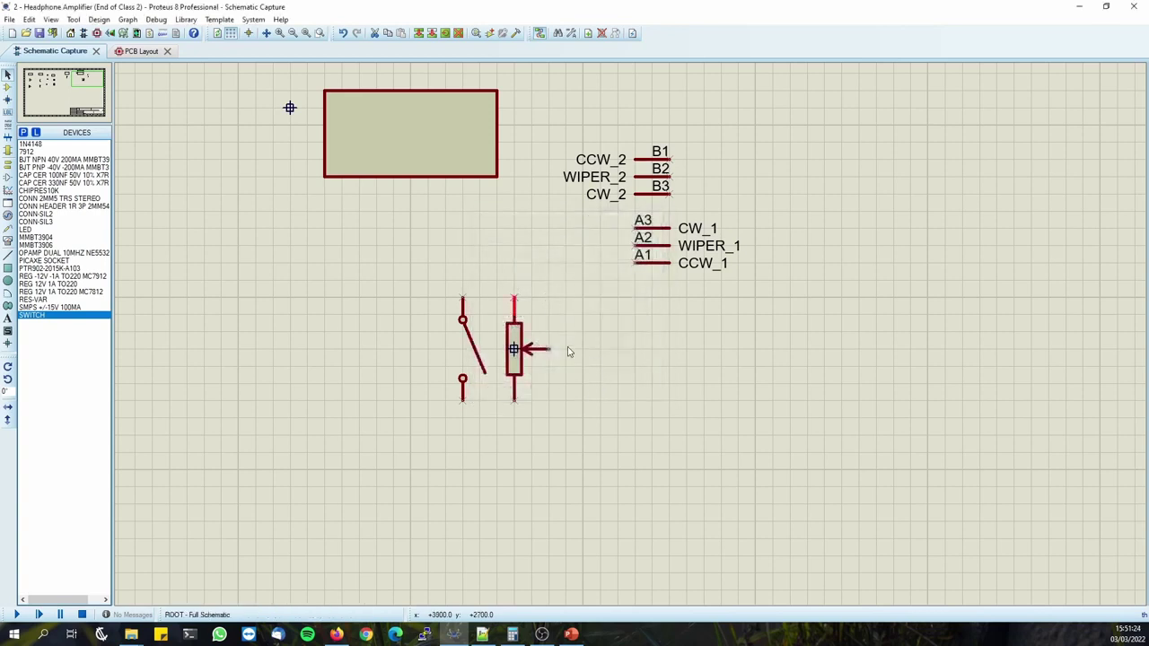
Place a COMPONENT-style graphics text reading CW beside the potentiometer's upper pin.
left_click(7, 318)
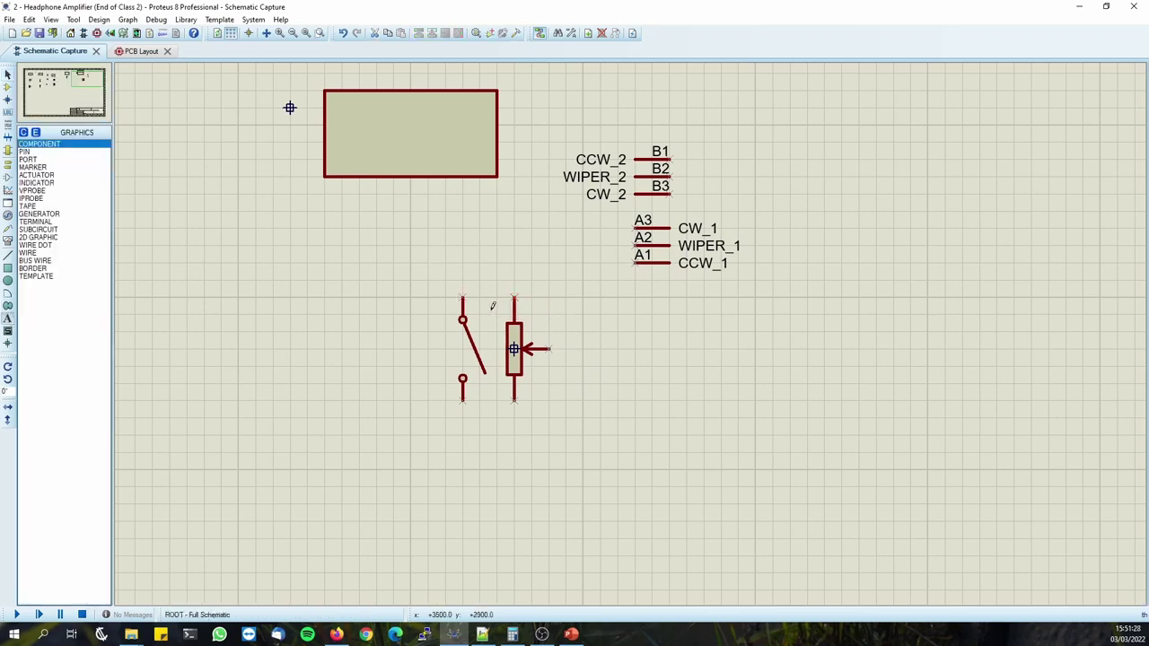
right_click(527, 303)
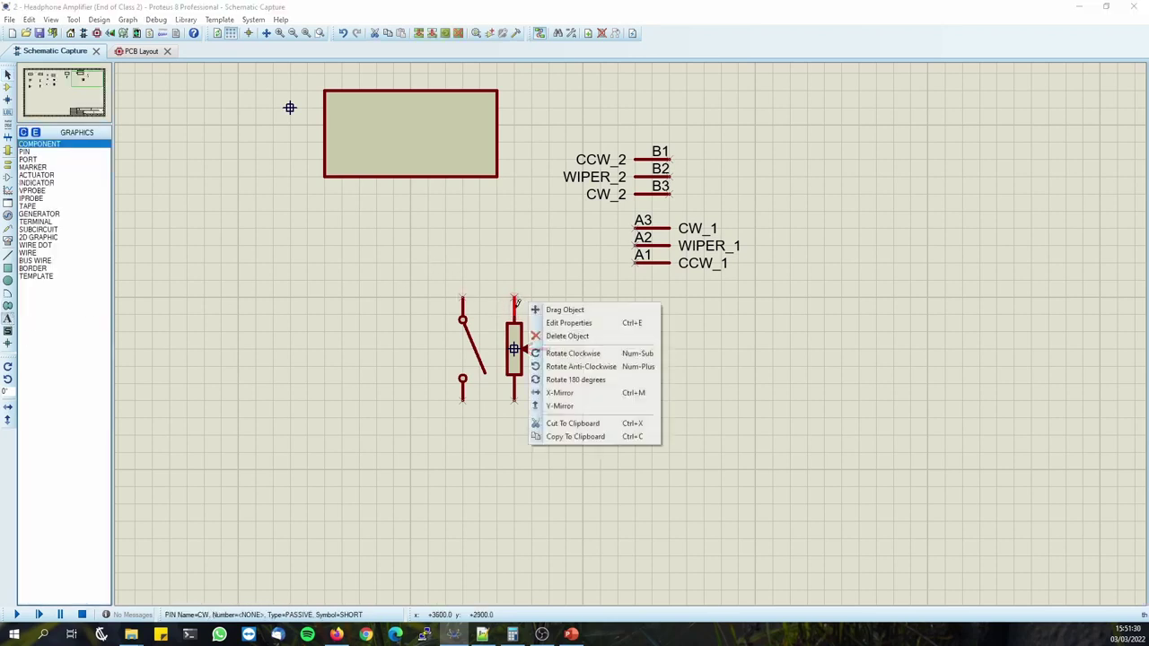
left_click(561, 322)
key("Escape")
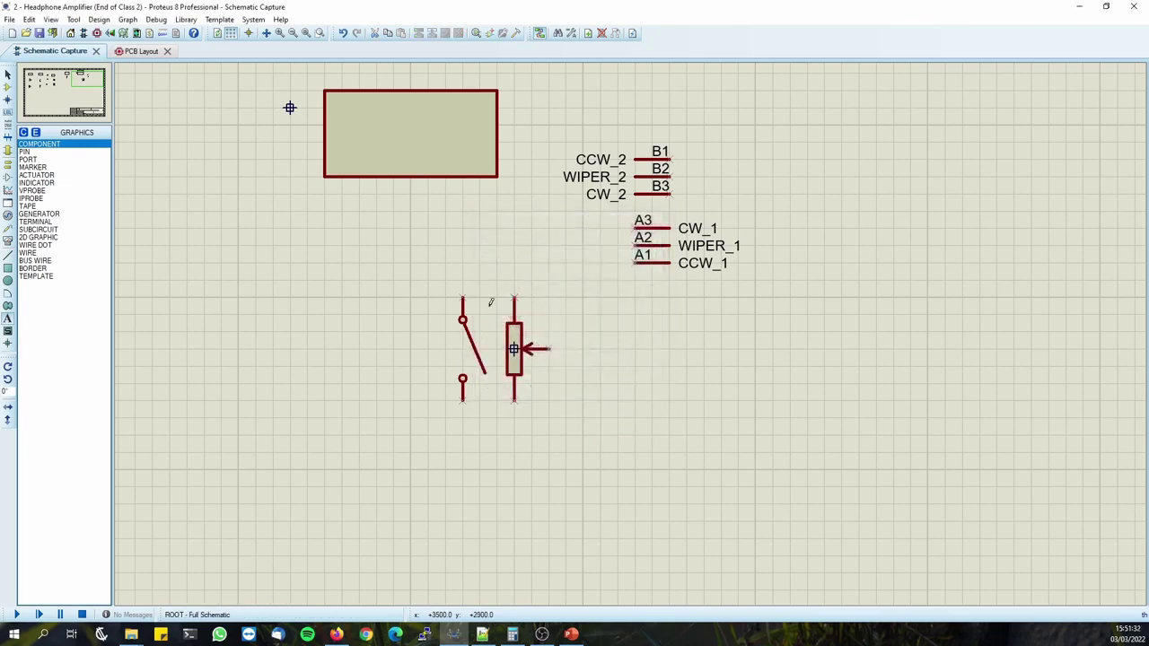
left_click(486, 302)
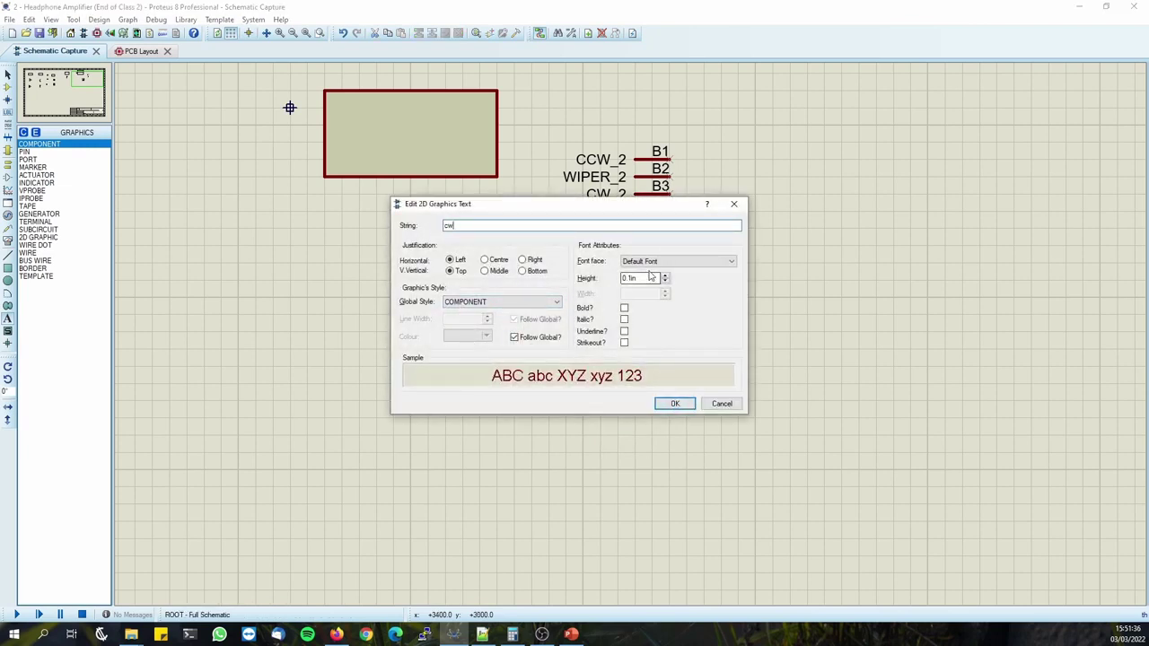
left_click(675, 404)
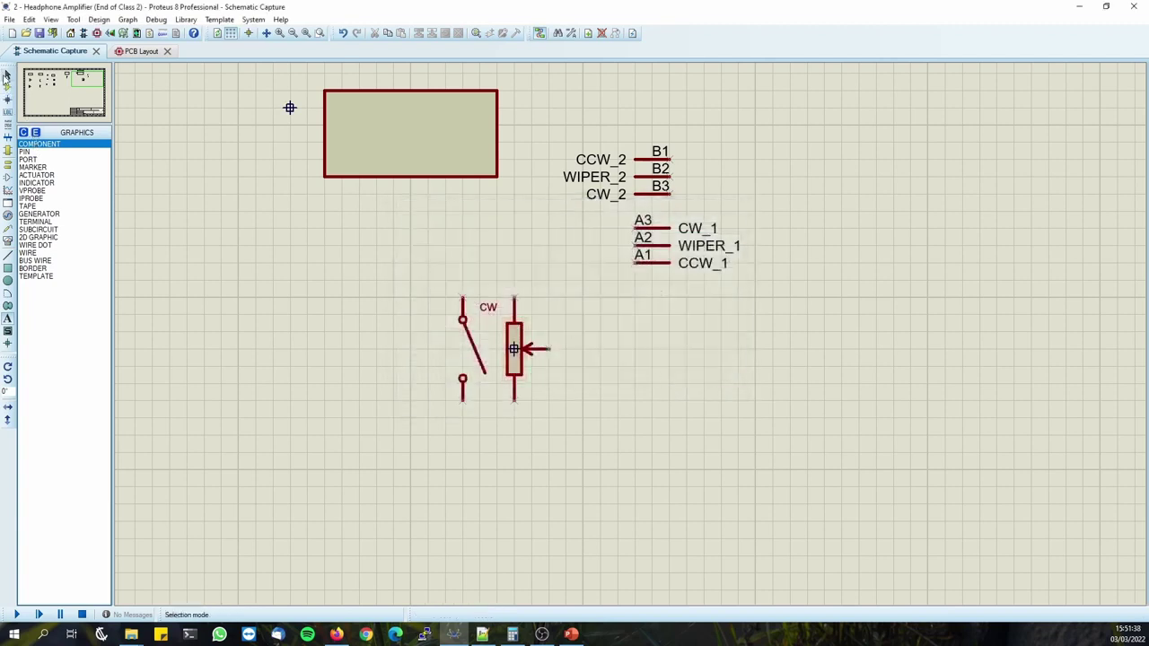
Move the CW text label closer to the potentiometer's upper pin using a finer snap grid.
left_click(7, 75)
left_click(488, 310)
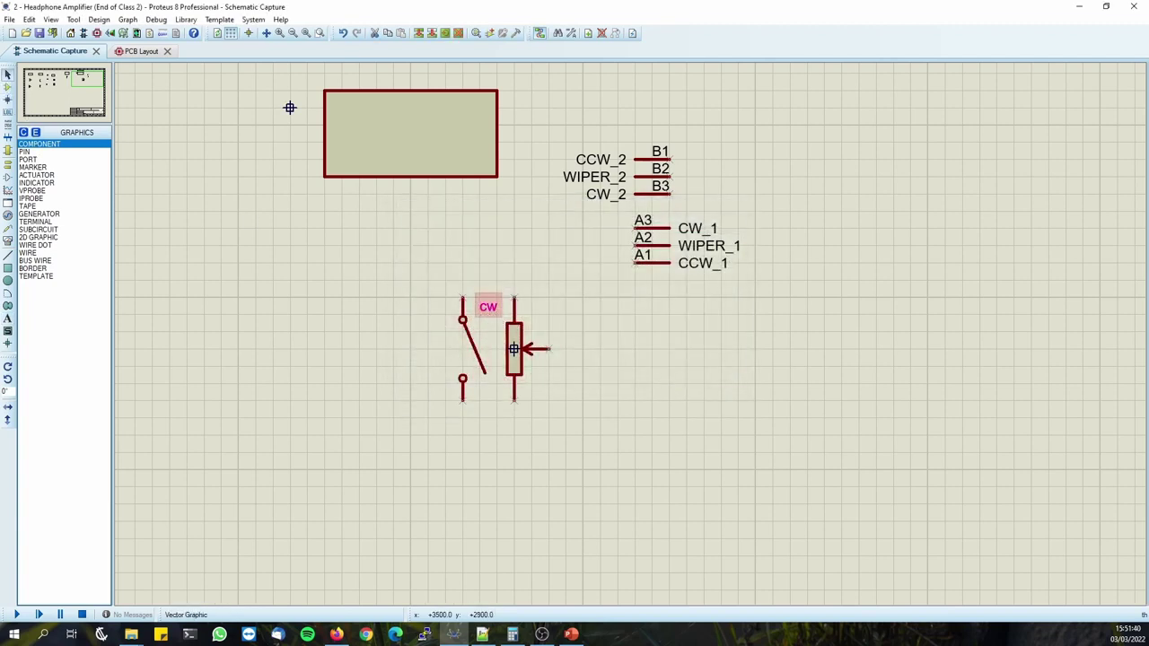
mouse_move(487, 307)
left_mouse_down()
mouse_move(539, 307)
mouse_move(502, 307)
left_mouse_up()
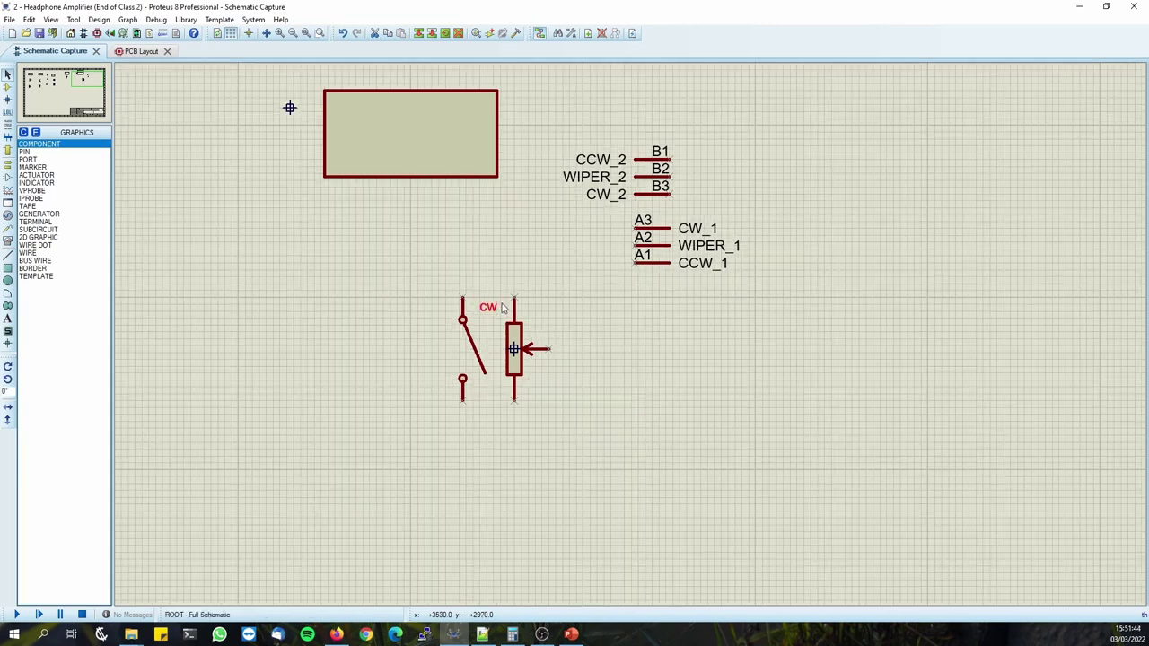
left_click_drag(494, 307, 500, 311)
scroll(542, 310, "up", 4)
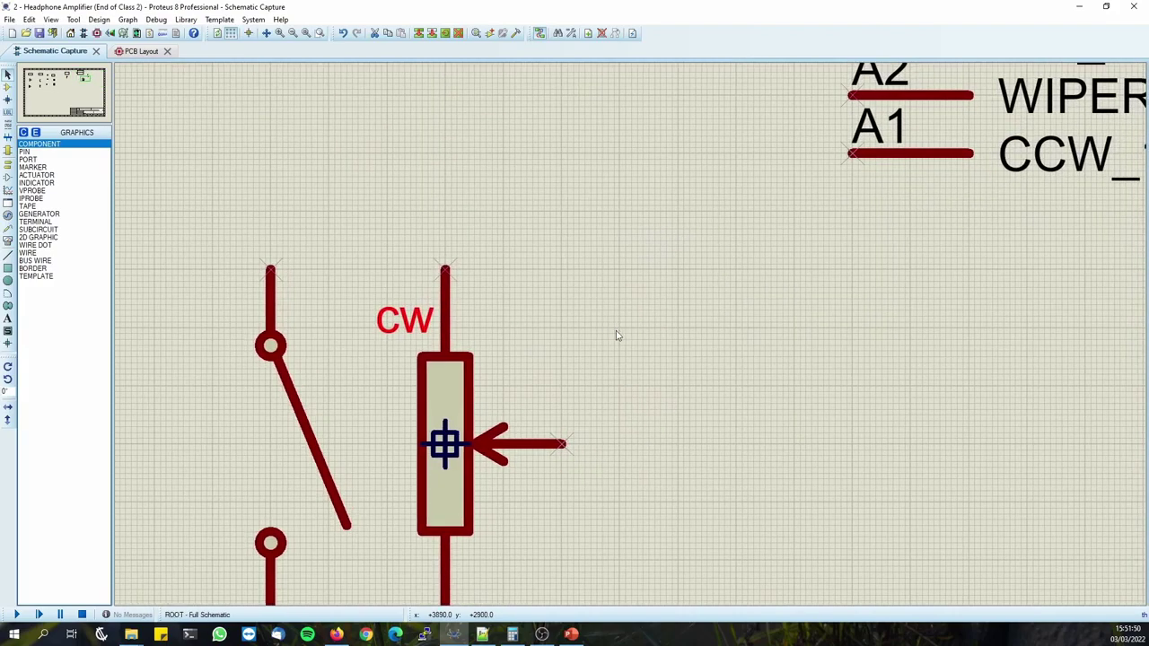
scroll(616, 336, "down", 4)
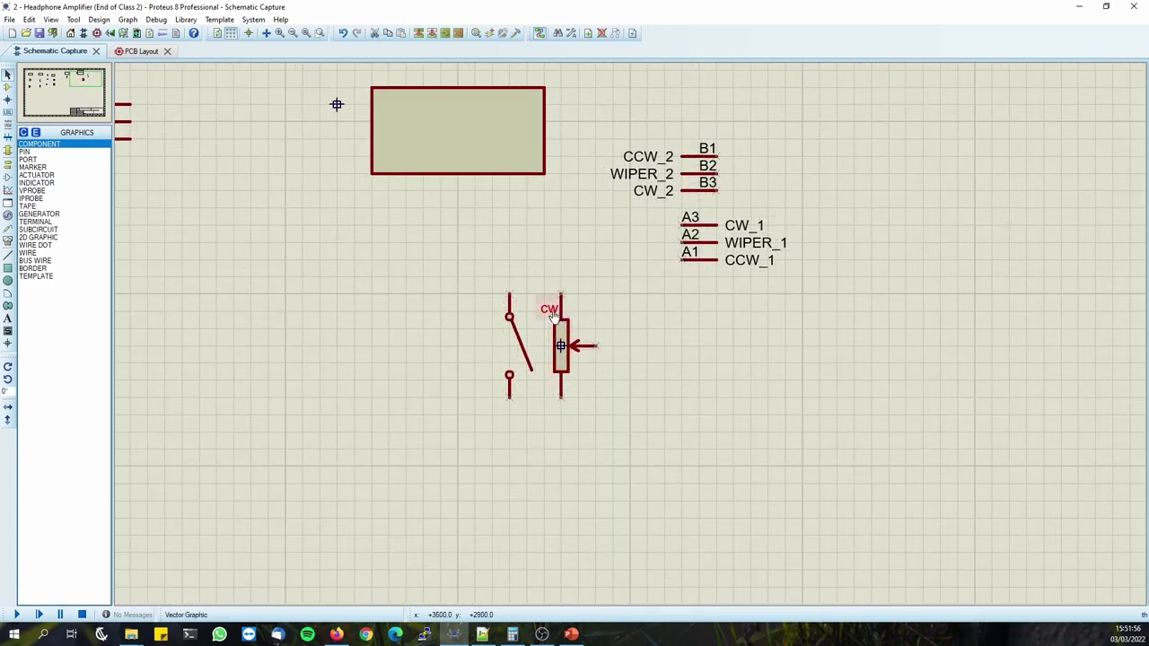
Duplicate the CW text label beside the potentiometer's lower pin and change its text to CCW.
left_click_drag(551, 314, 549, 380)
double_click(548, 377)
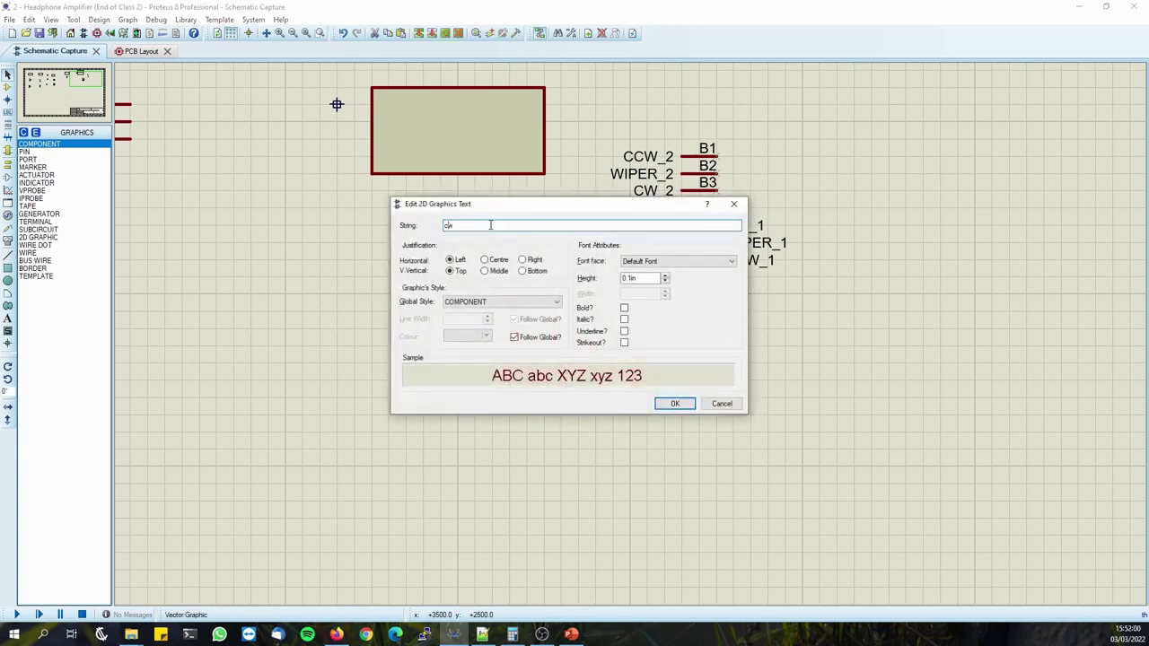
left_click(674, 403)
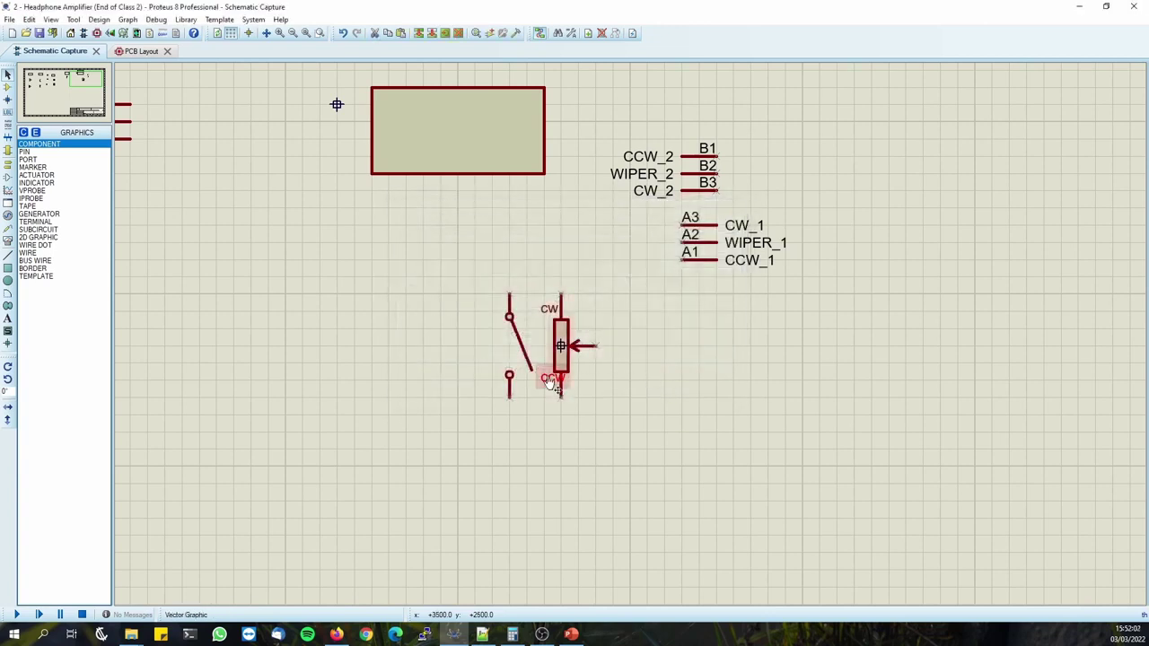
Fine-position the CCW and CW text labels just clear of the potentiometer's pins and body.
key("ctrl+F1")
left_click_drag(556, 382, 548, 389)
left_click(551, 310)
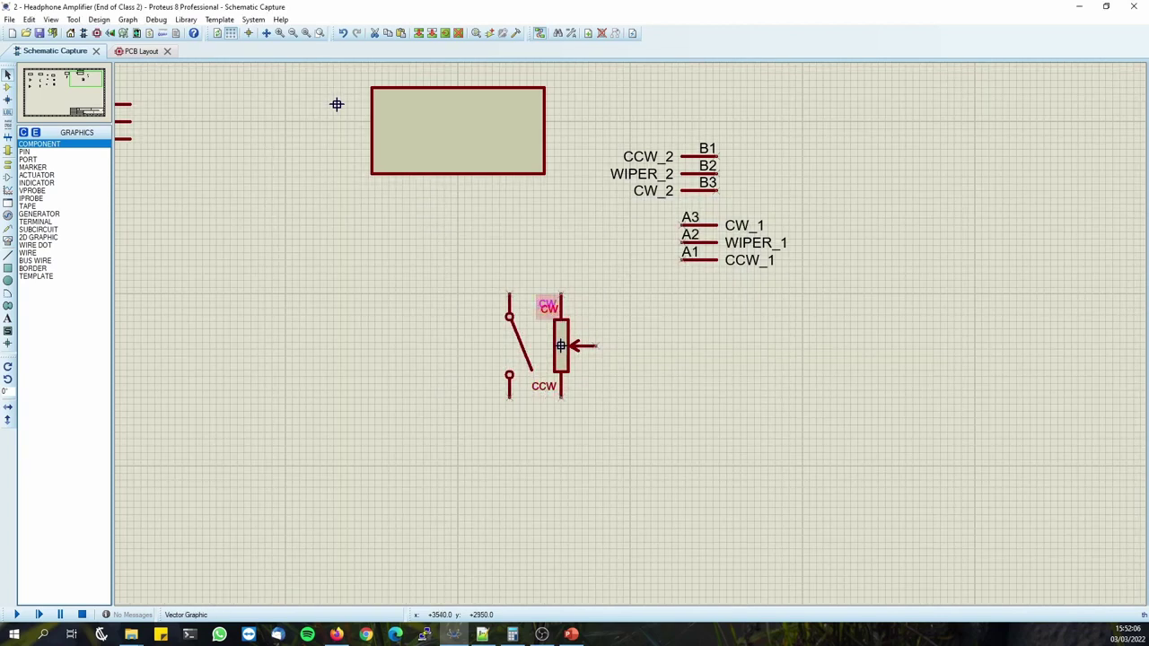
left_click_drag(551, 310, 550, 307)
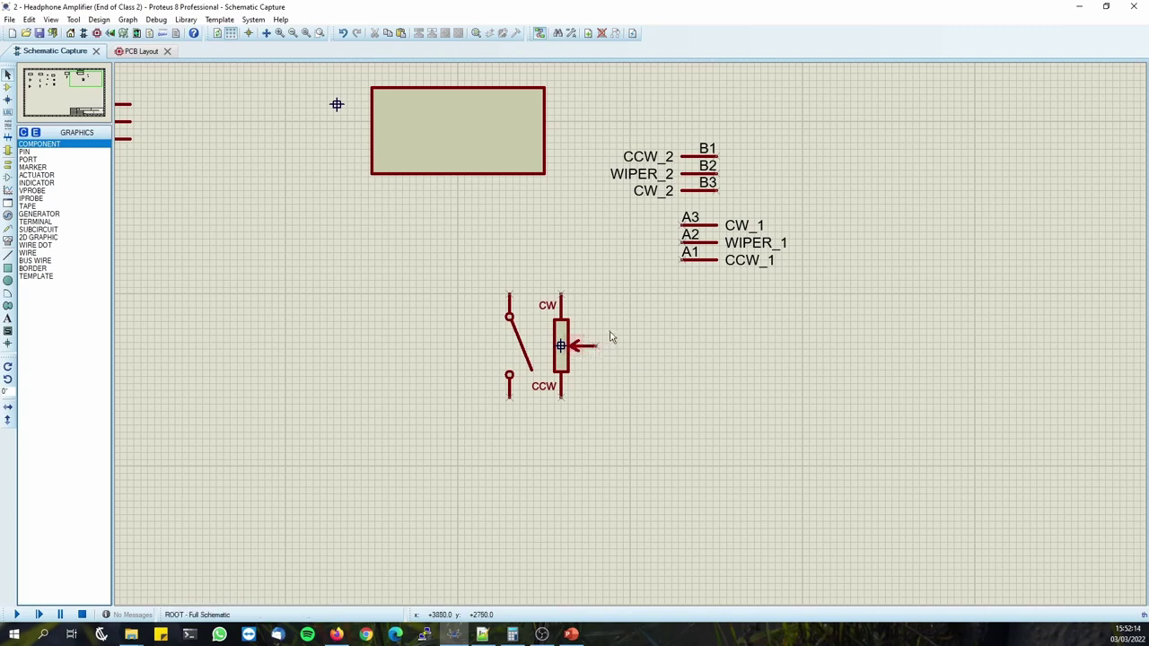
left_click(575, 357)
left_click_drag(575, 357, 583, 373)
key("ctrl+z")
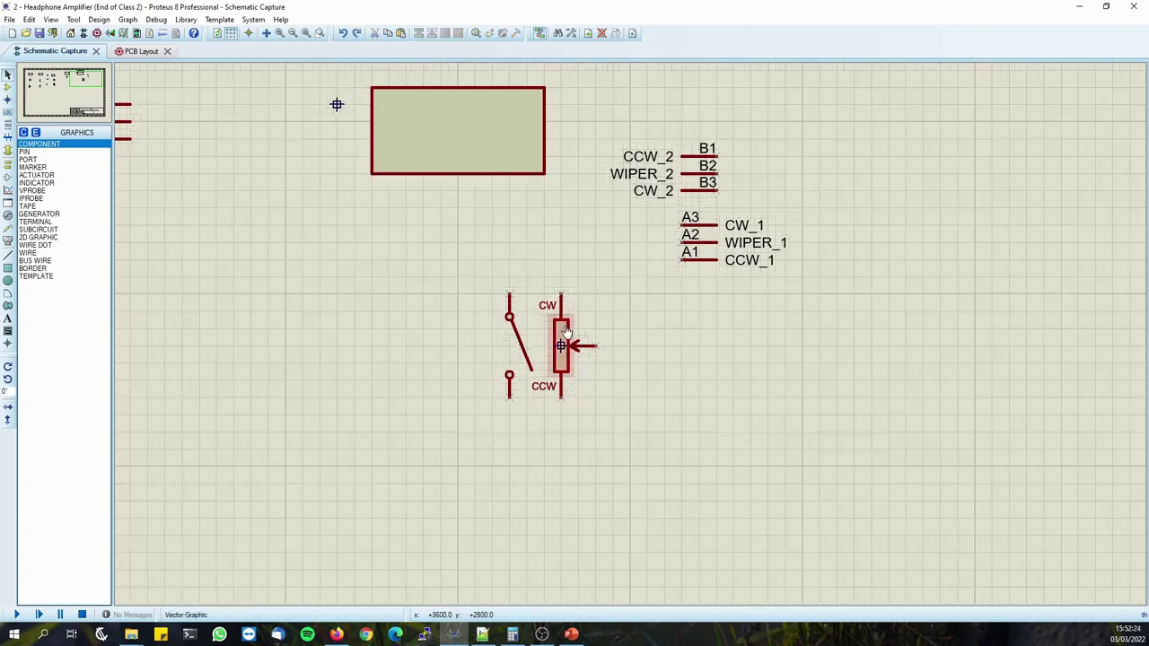
Check the pin names and default pin numbers of the potentiometer's lower pin and wiper pin.
double_click(508, 318)
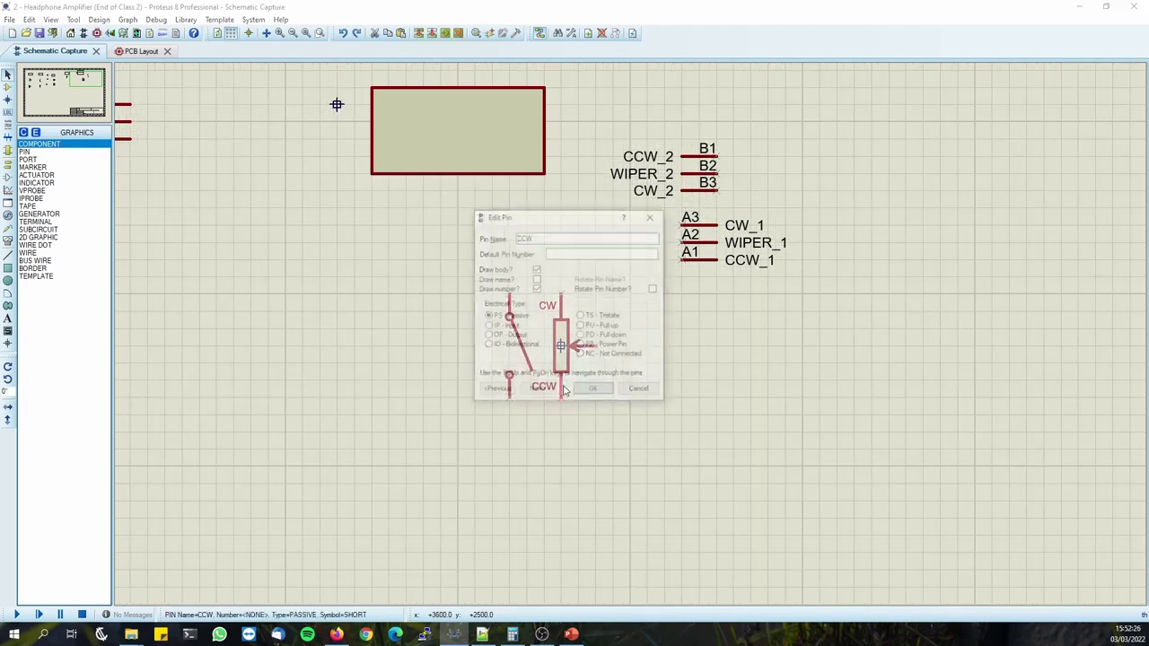
left_click(627, 392)
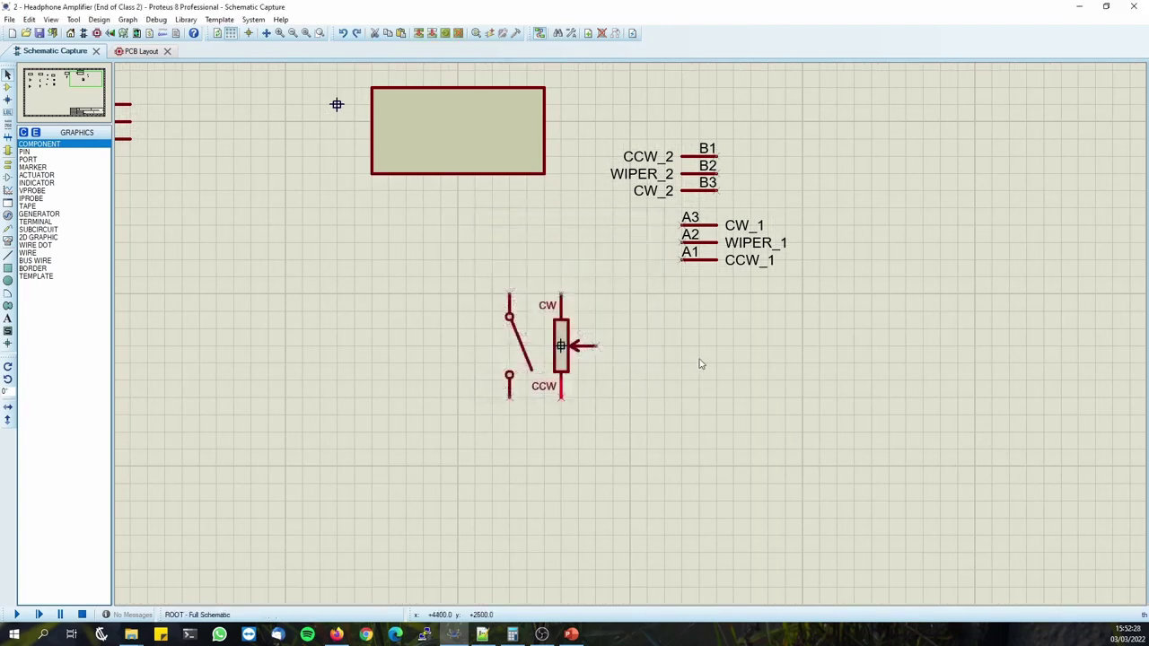
double_click(588, 346)
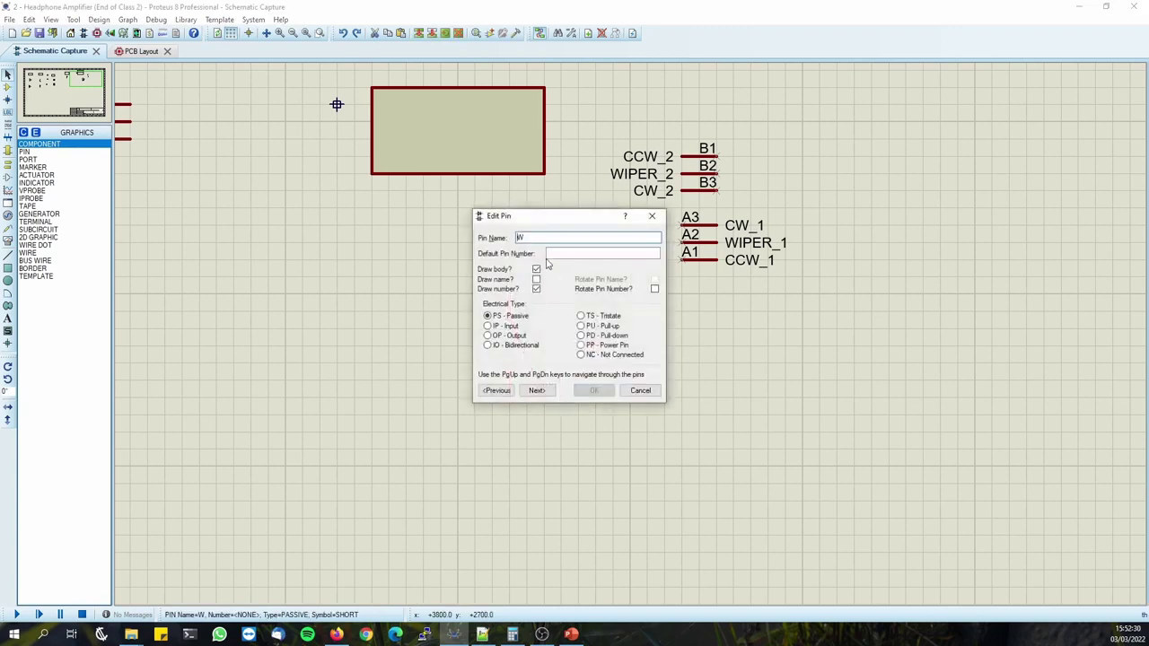
left_click(639, 391)
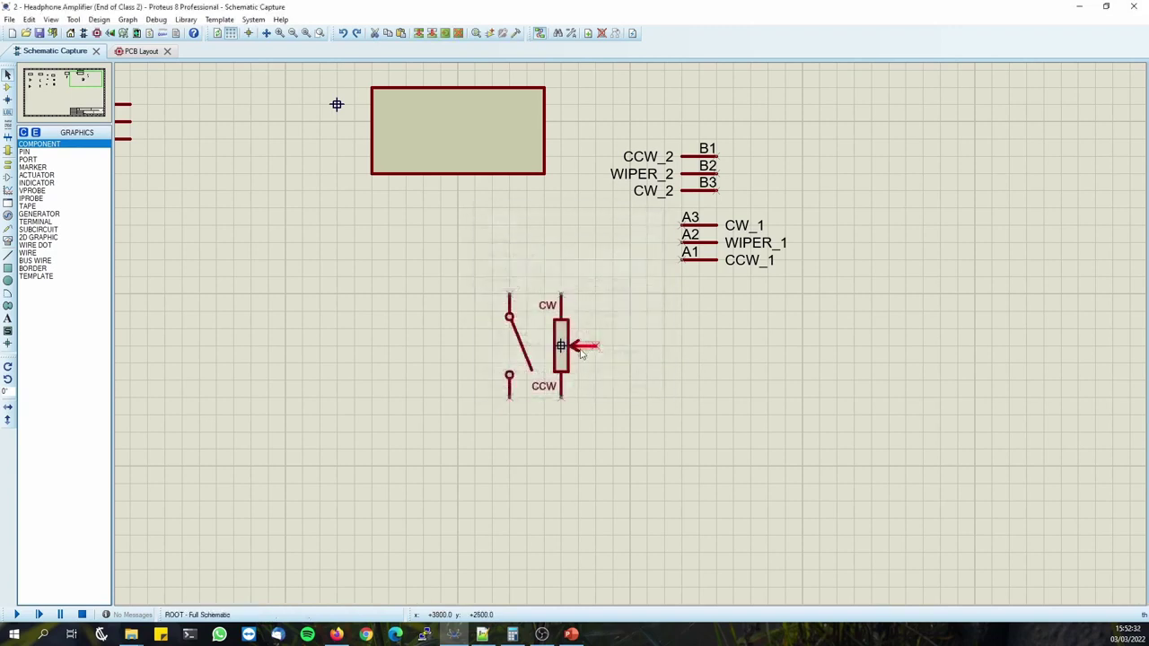
Start making a device from the switch and potentiometer symbols together, named POT DUAL 10K LOG, and proceed to its packaging.
left_click_drag(459, 259, 630, 465)
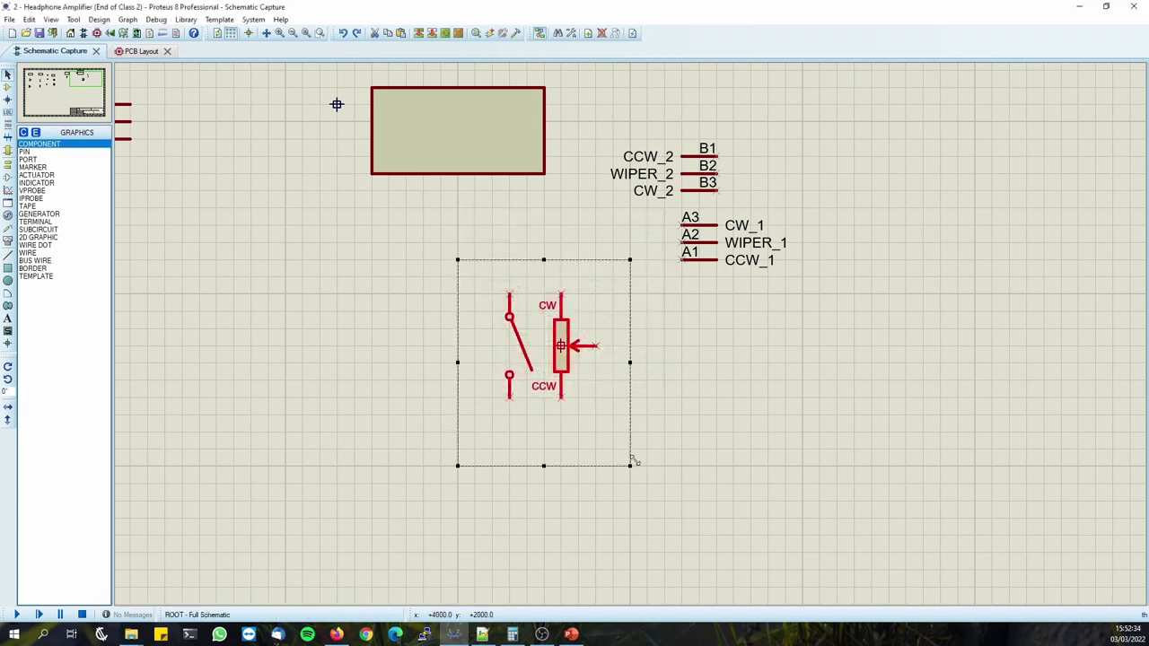
right_click(574, 353)
left_click(634, 548)
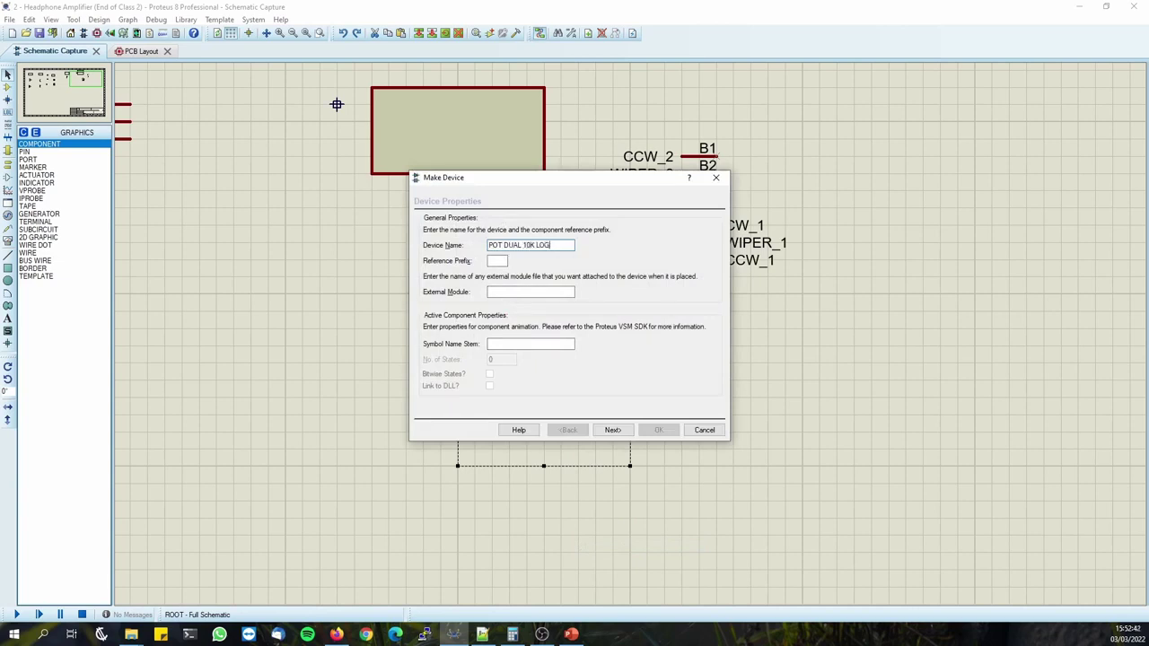
left_click(498, 259)
left_click(612, 429)
Begin adding a package to the device and search with the manufacturer part number PTR902-2015K-A103 copied from the Mouser product page.
left_click(455, 407)
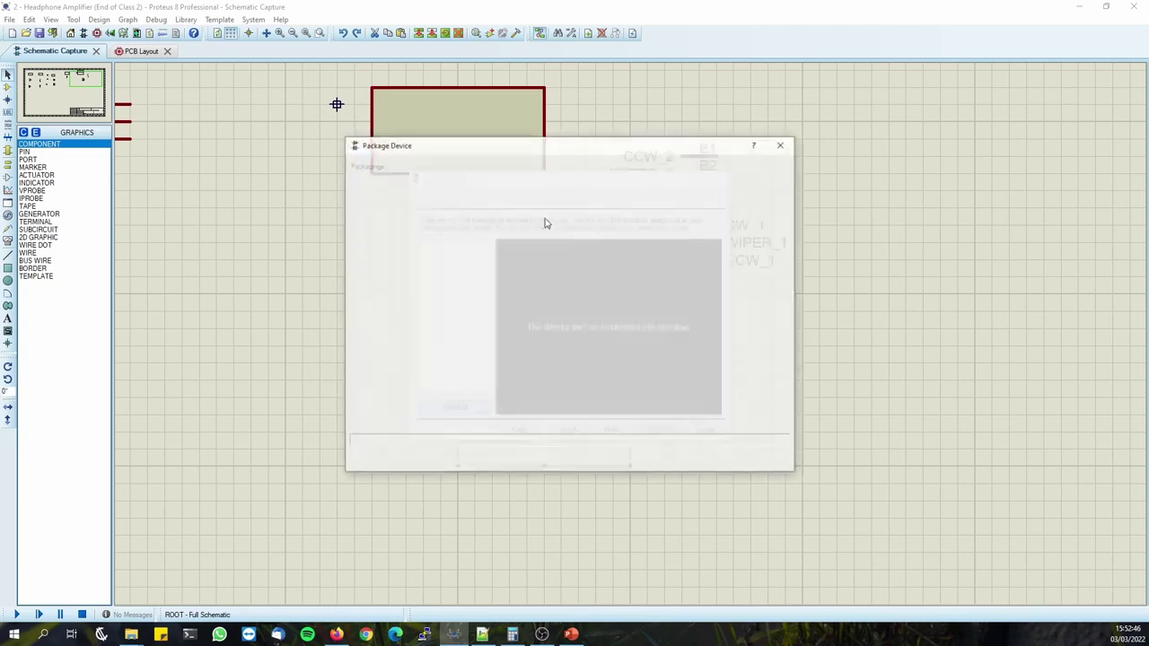
left_click(489, 182)
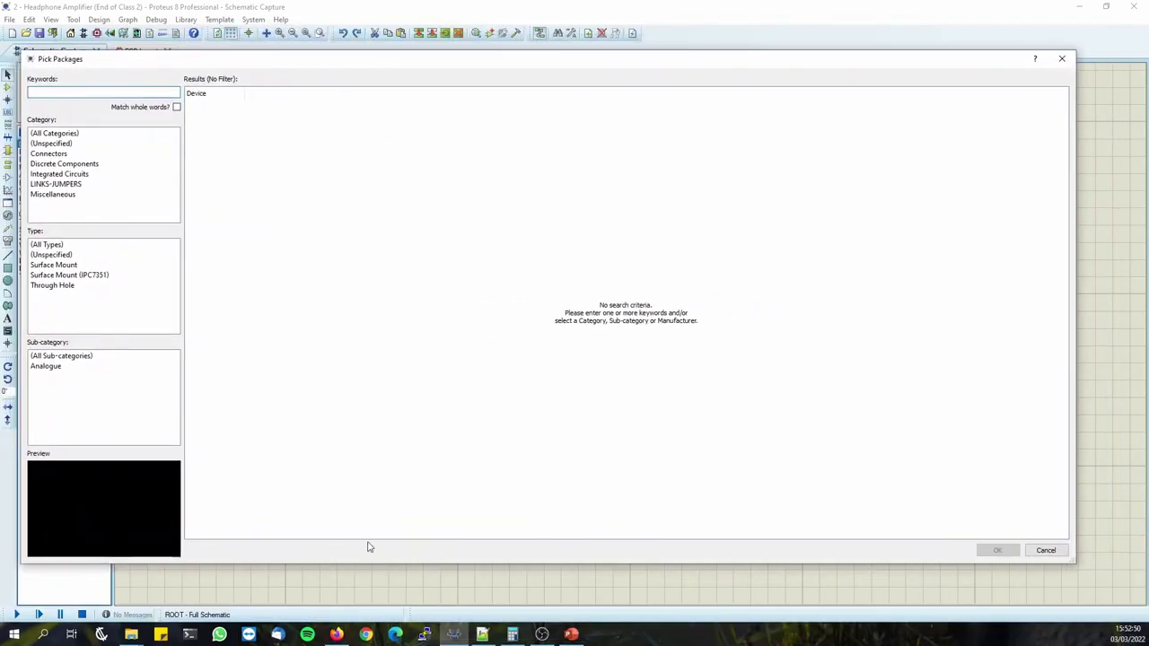
left_click(335, 634)
left_click(296, 18)
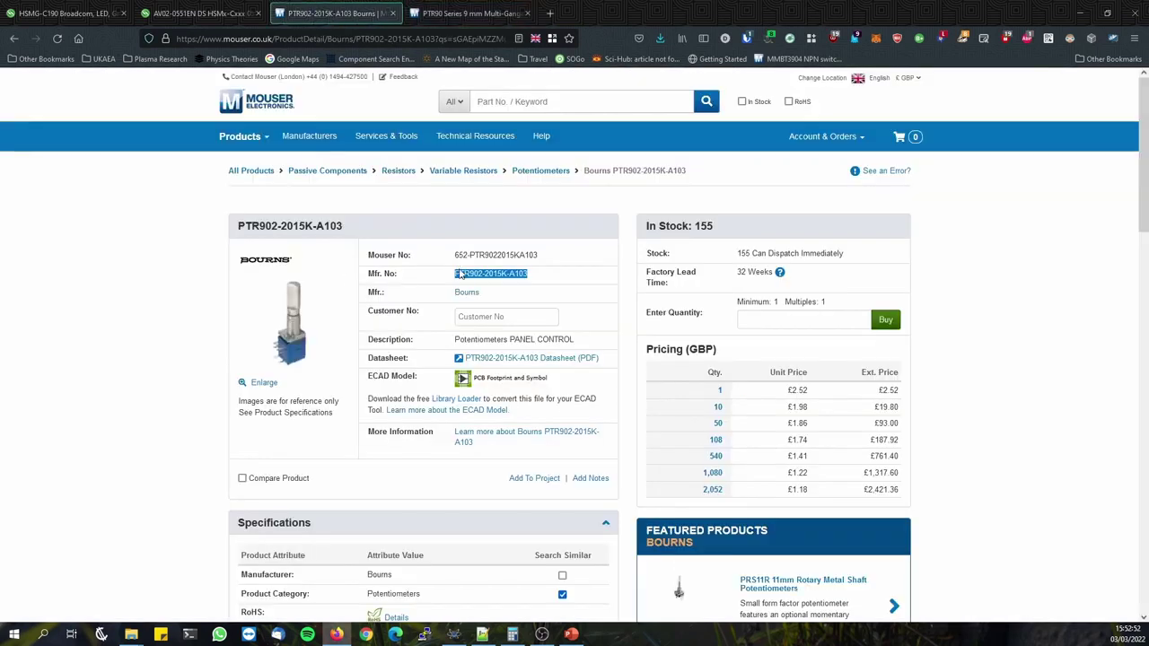
right_click(537, 279)
left_click(549, 287)
left_click(1082, 9)
key("ctrl+v")
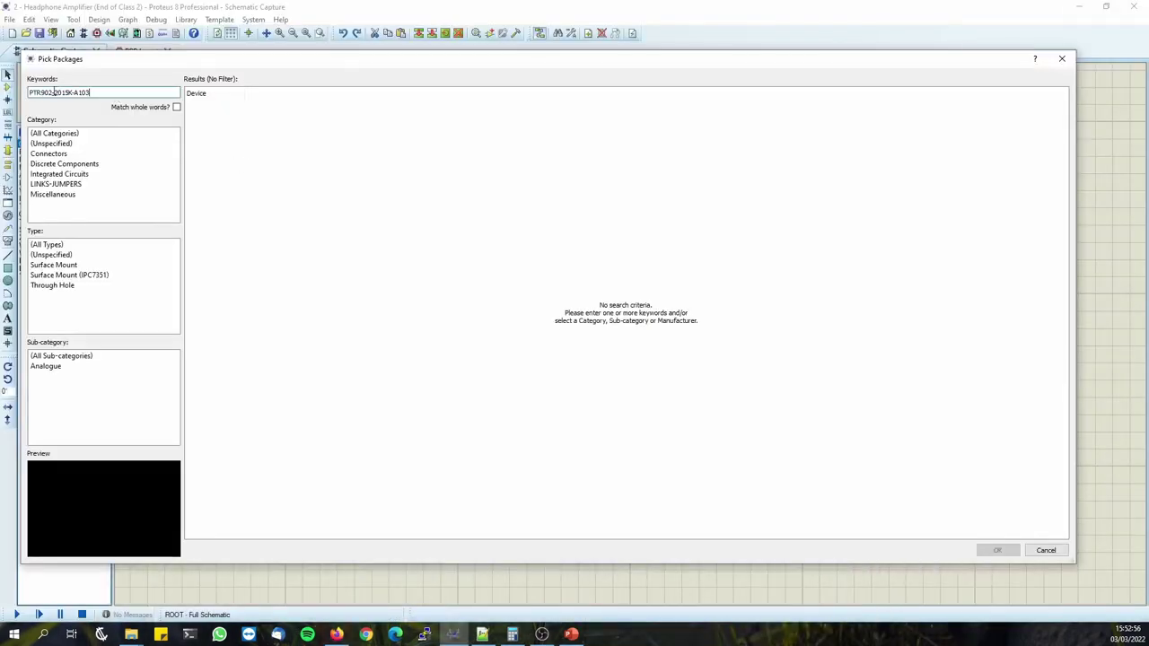
Shorten the package search to PTR902 and choose the PTR9022015KA103 package from the D_THRU_HOLE library.
left_click_drag(53, 93, 344, 105)
key("BackSpace")
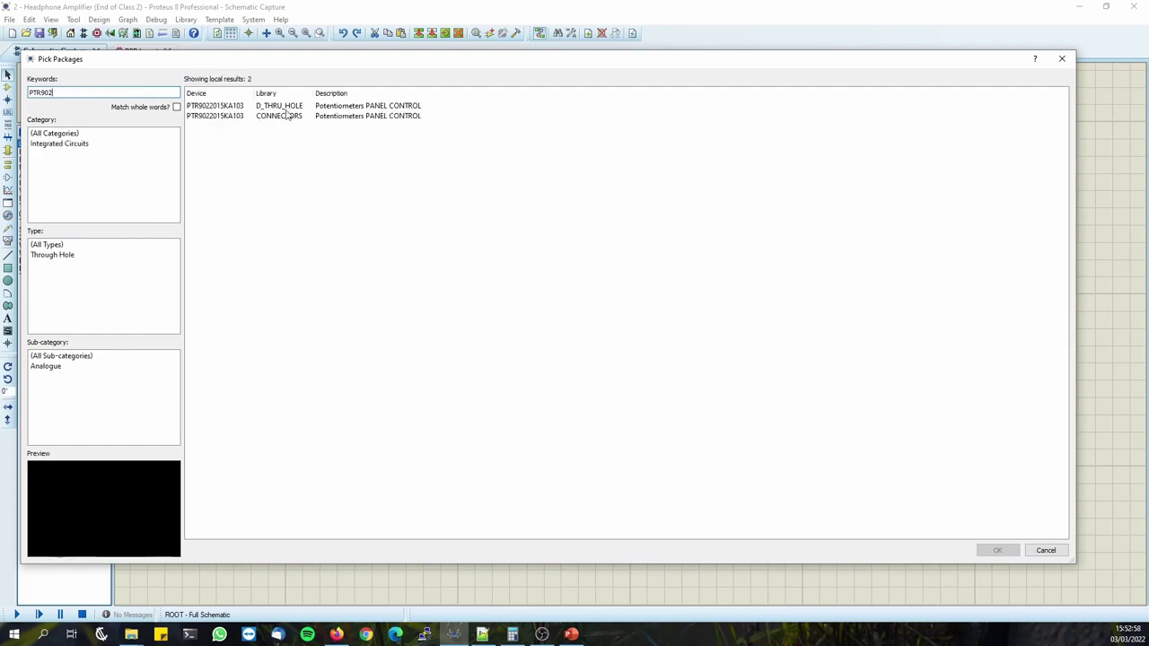
left_click(259, 109)
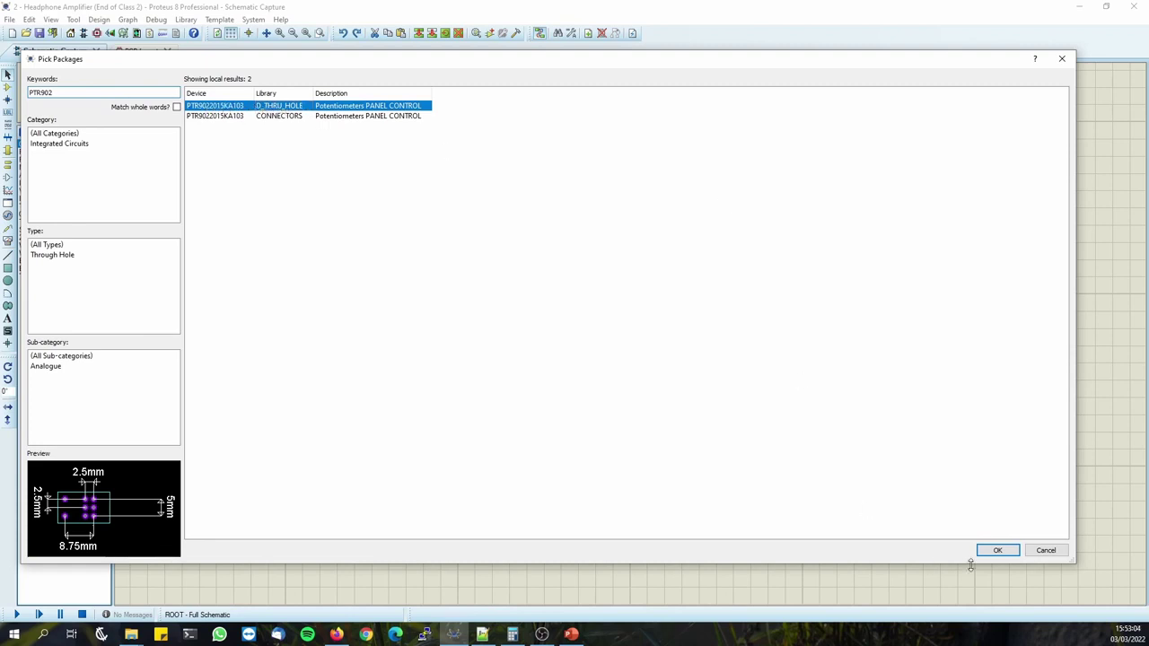
left_click(997, 551)
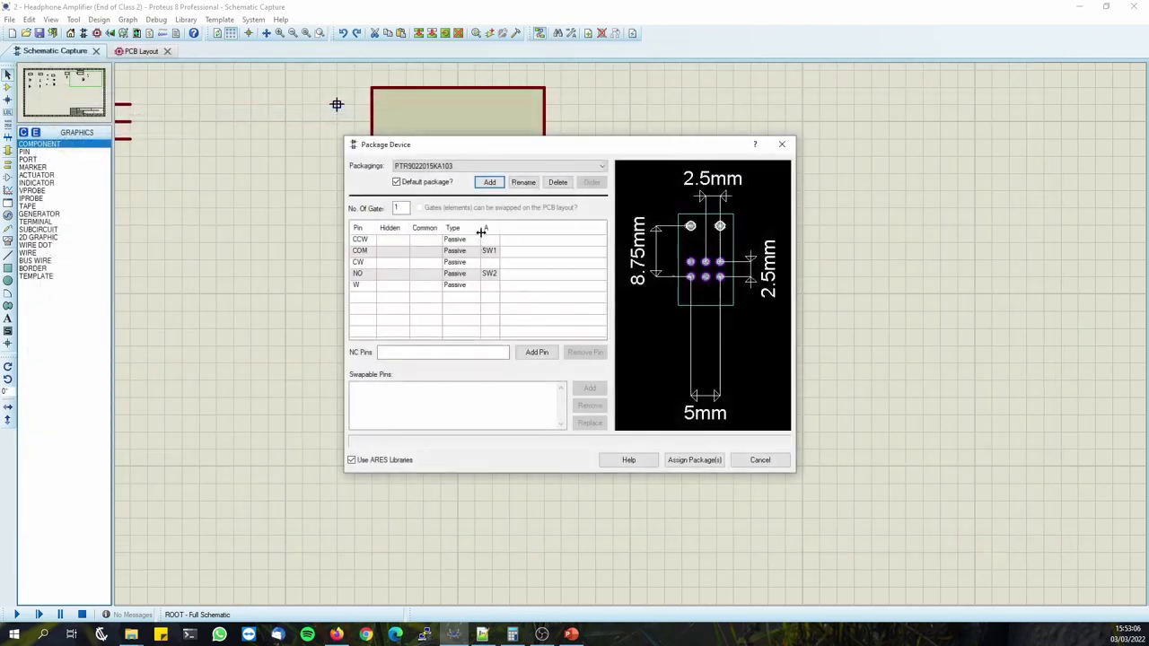
Set the packaging's number of gates to 2.
double_click(400, 208)
type("2")
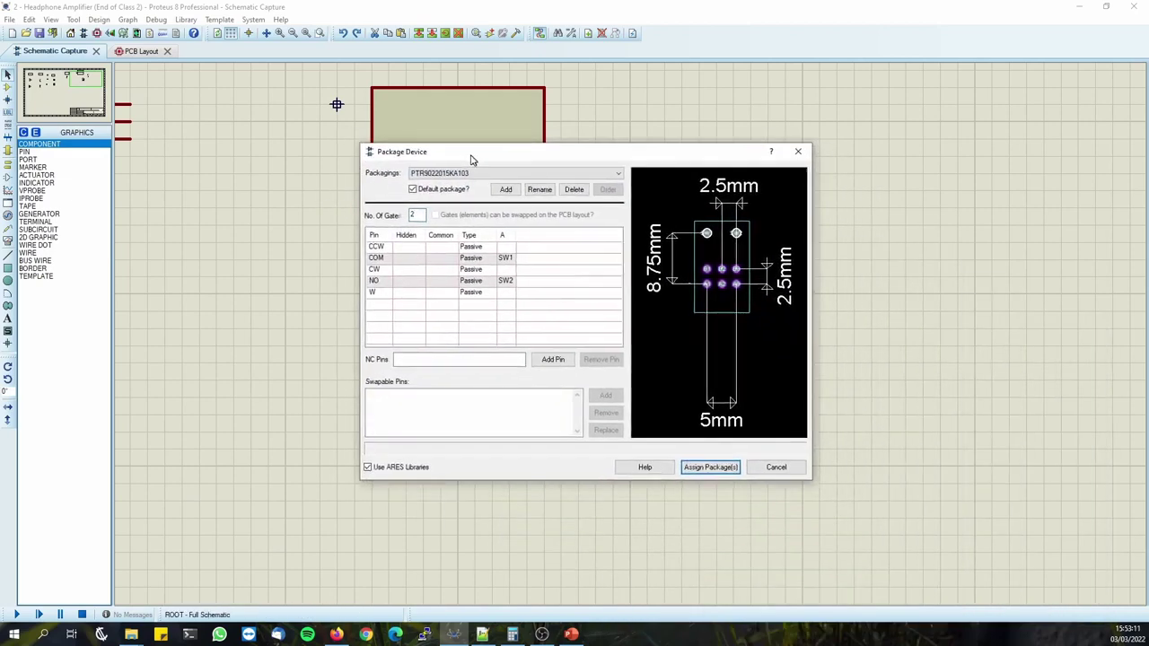
left_click_drag(471, 156, 467, 155)
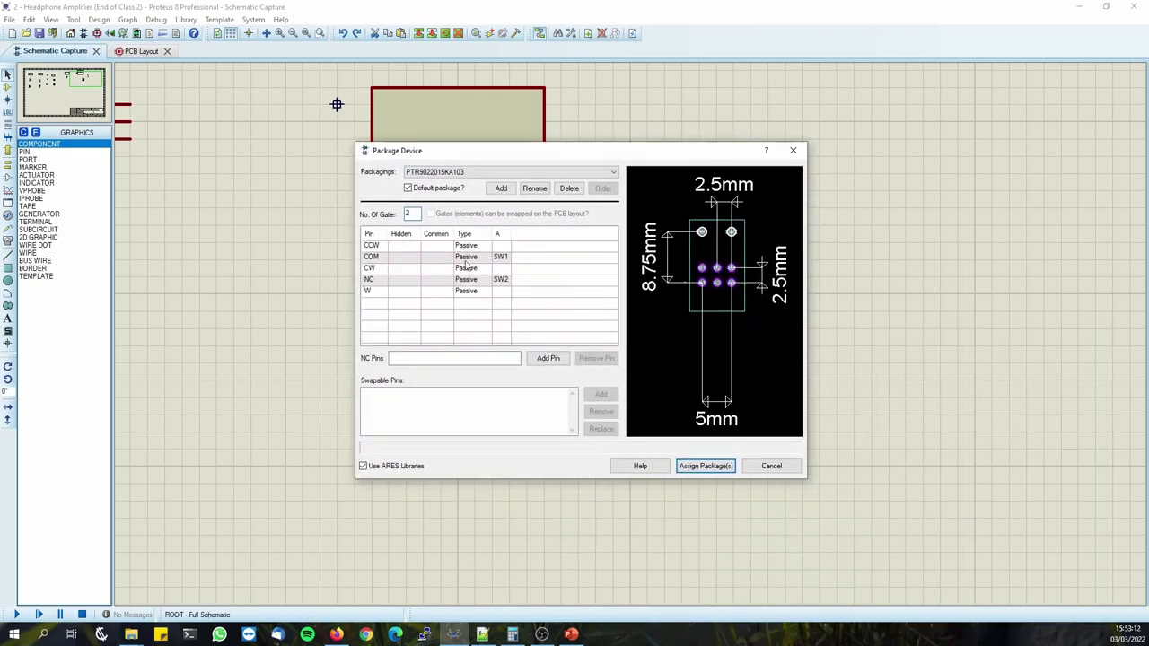
left_click(458, 323)
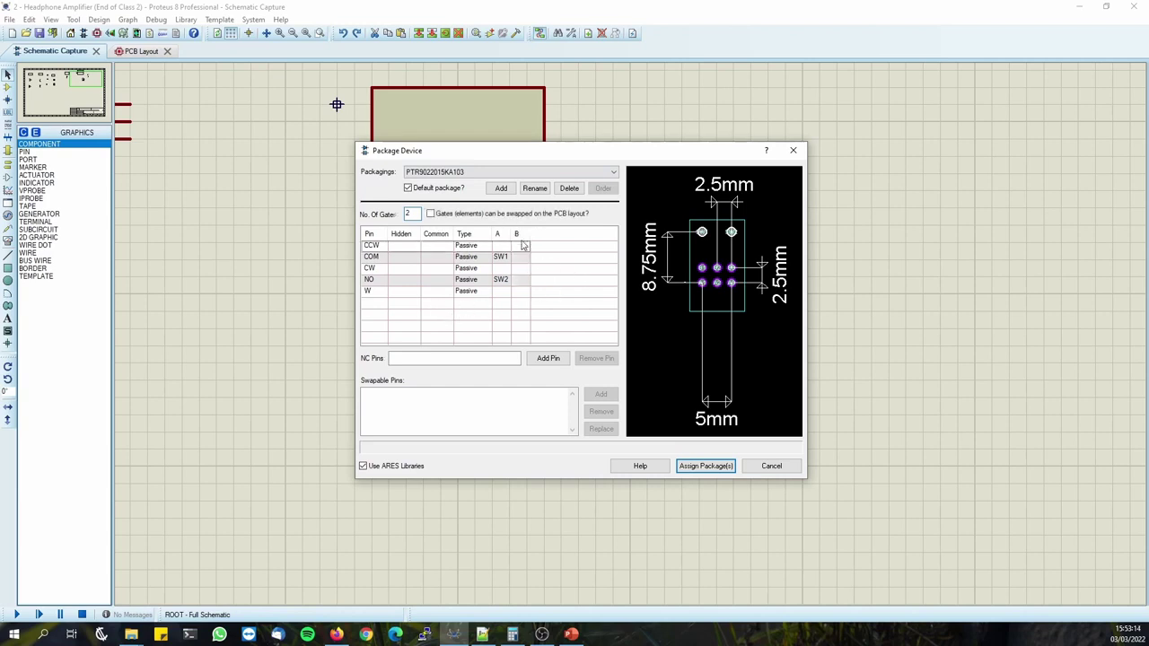
left_click(523, 245)
Compare the PTR902 recommended PCB layout and side view in the browser datasheet with the package preview's pad arrangement.
left_click(337, 635)
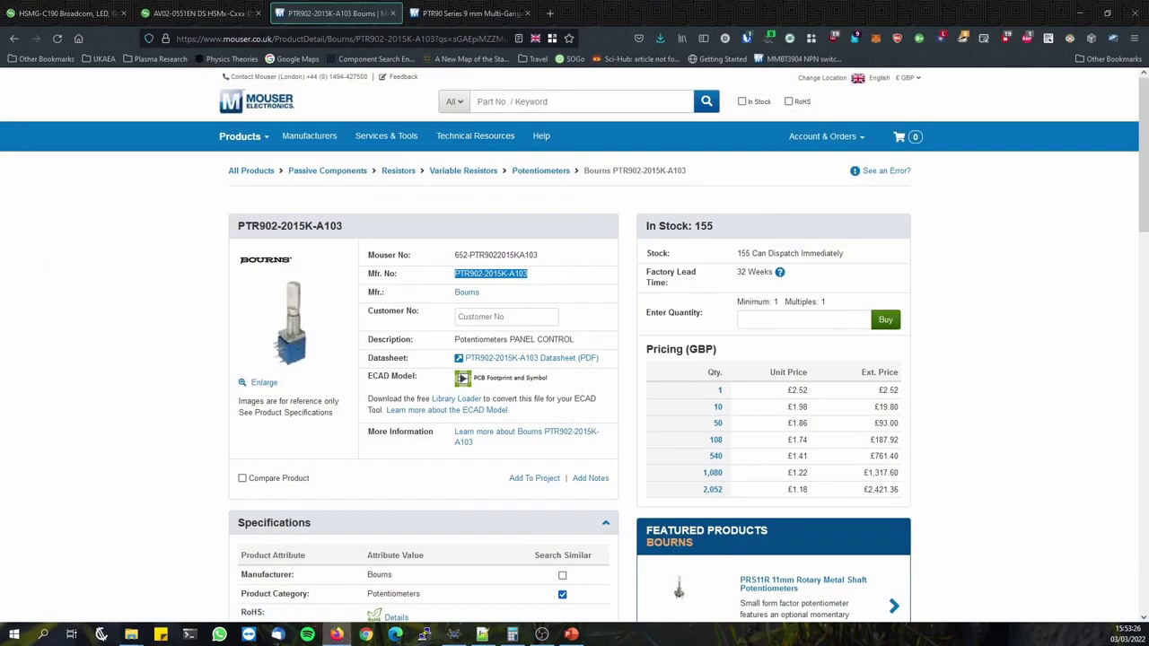
left_click(467, 13)
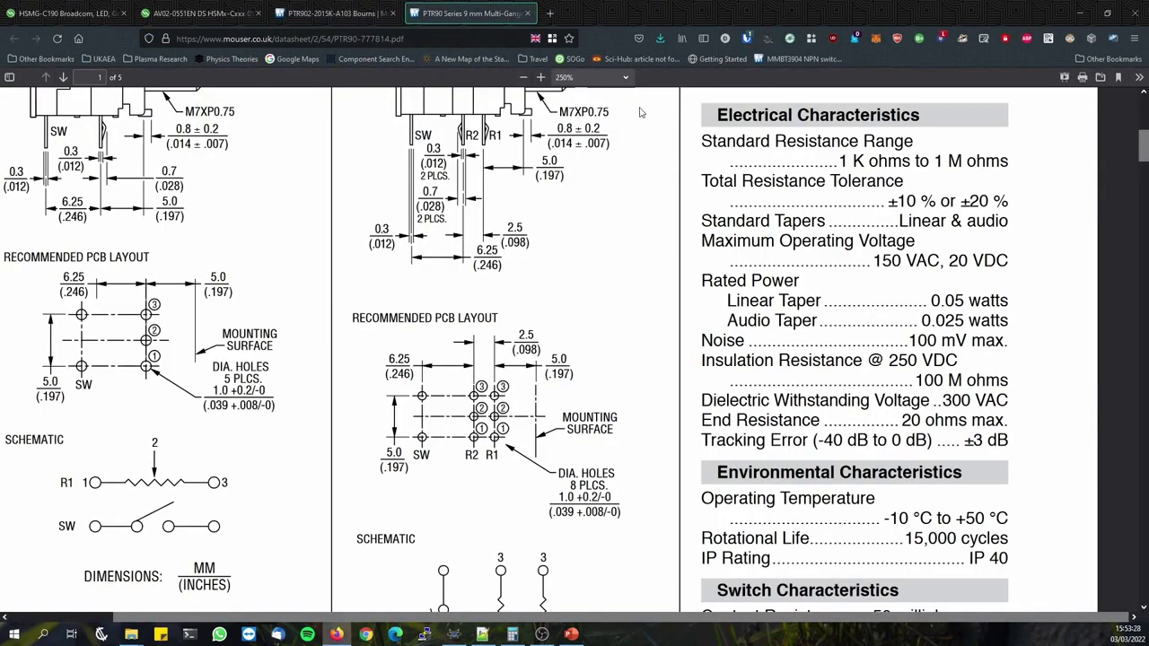
left_click_drag(628, 13, 514, 144)
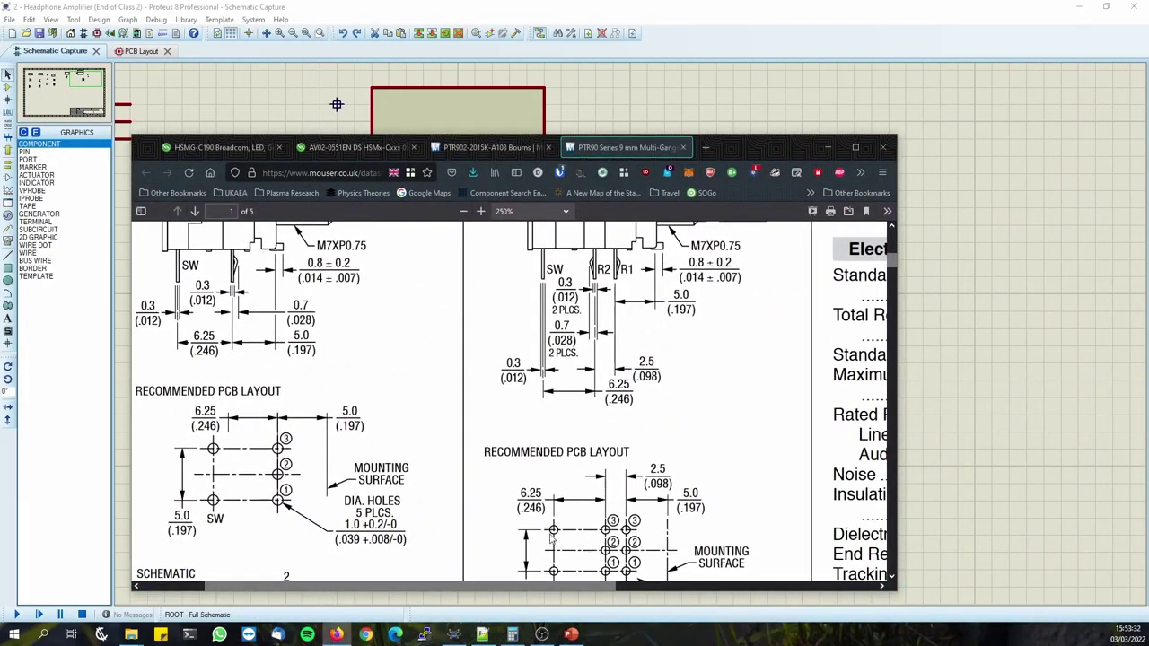
left_click(620, 116)
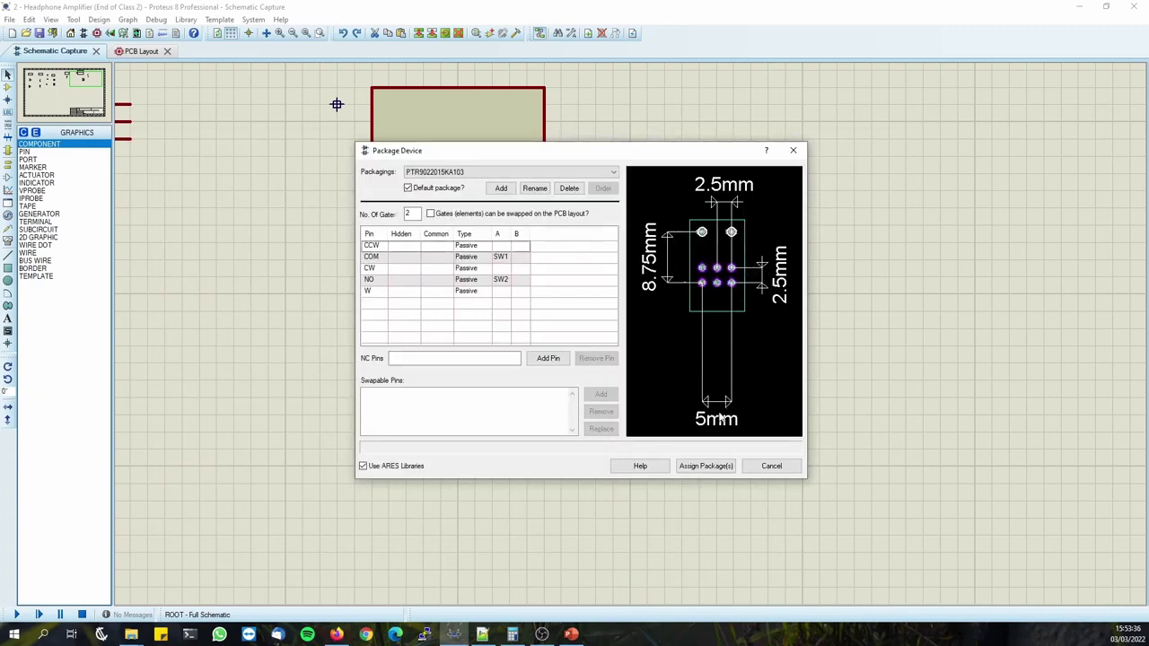
key("alt+Tab")
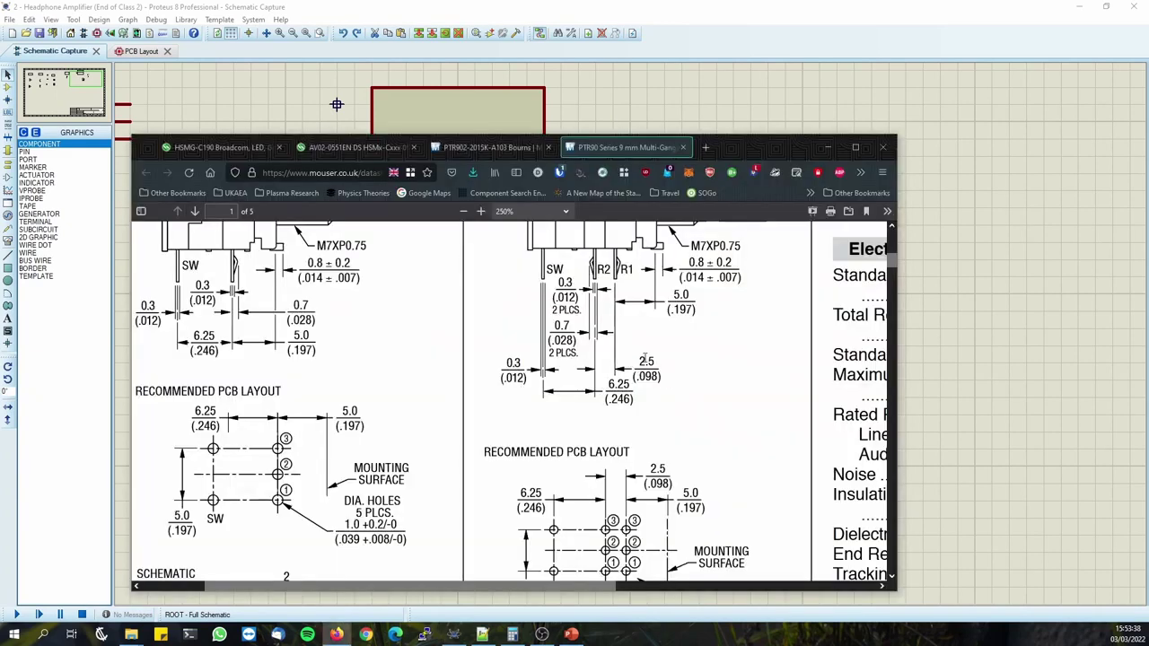
double_click(737, 151)
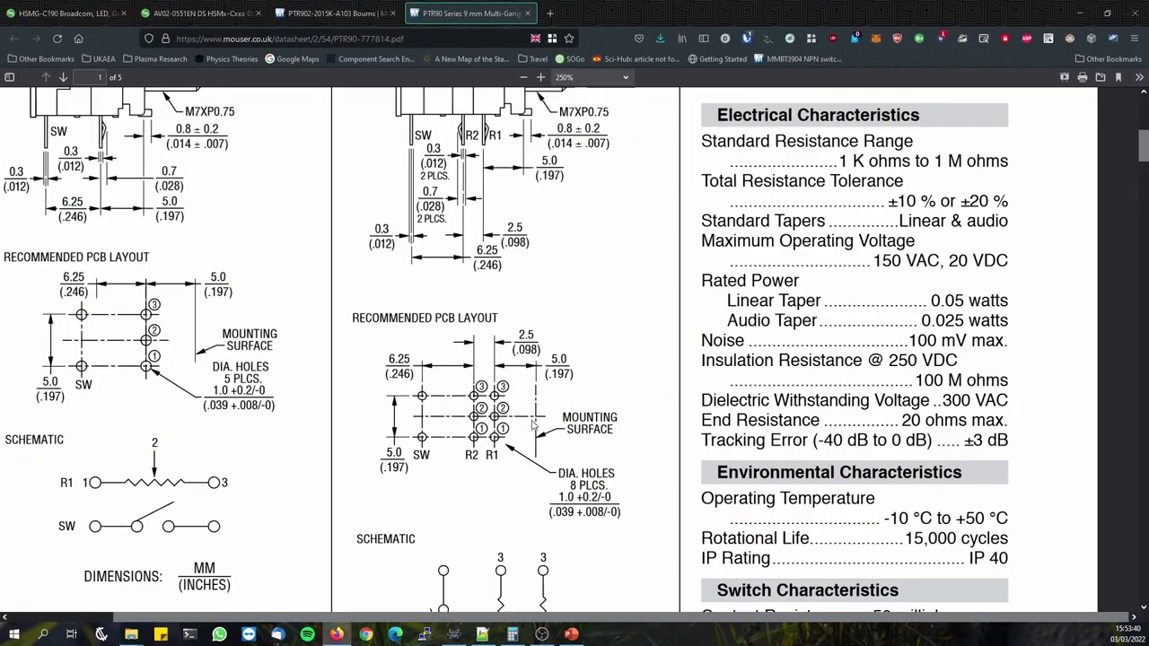
scroll(532, 423, "up", 3)
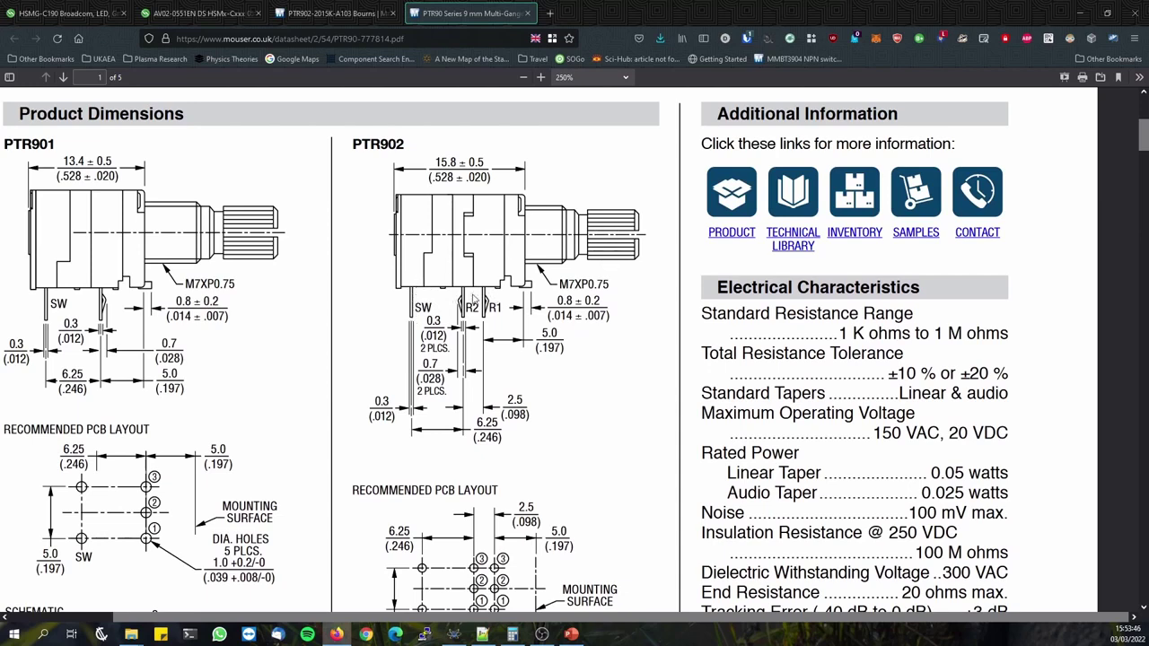
key("alt+Tab")
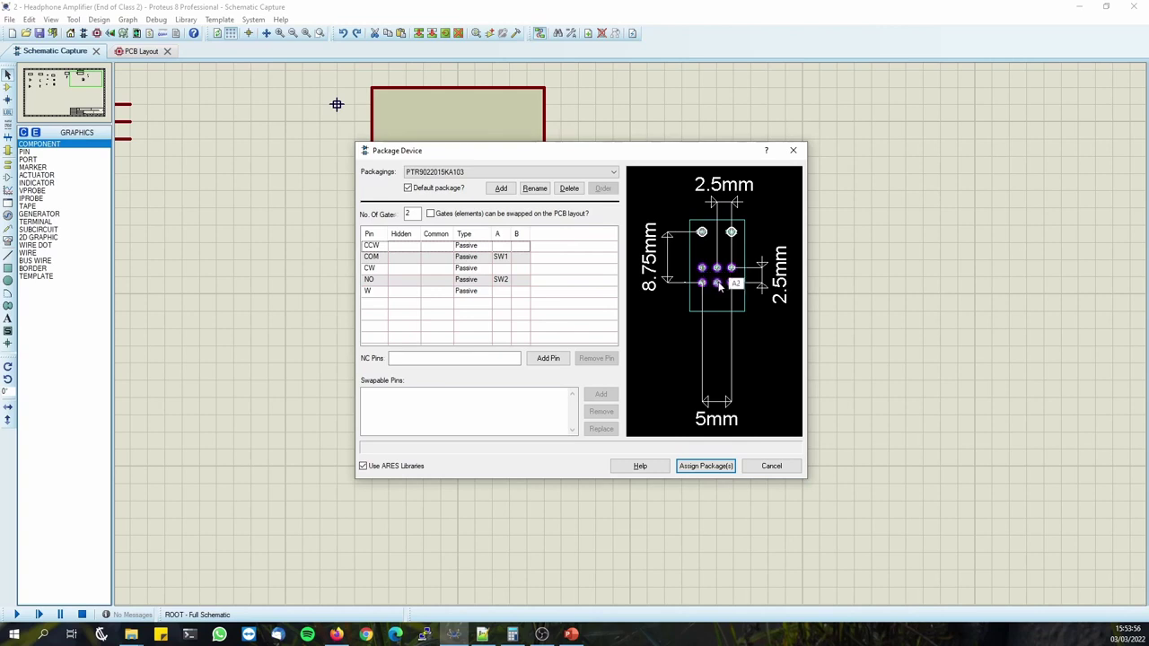
Assign gate A's pin numbers as a3 for CCW, a1 for CW and a2 for W.
left_click(502, 245)
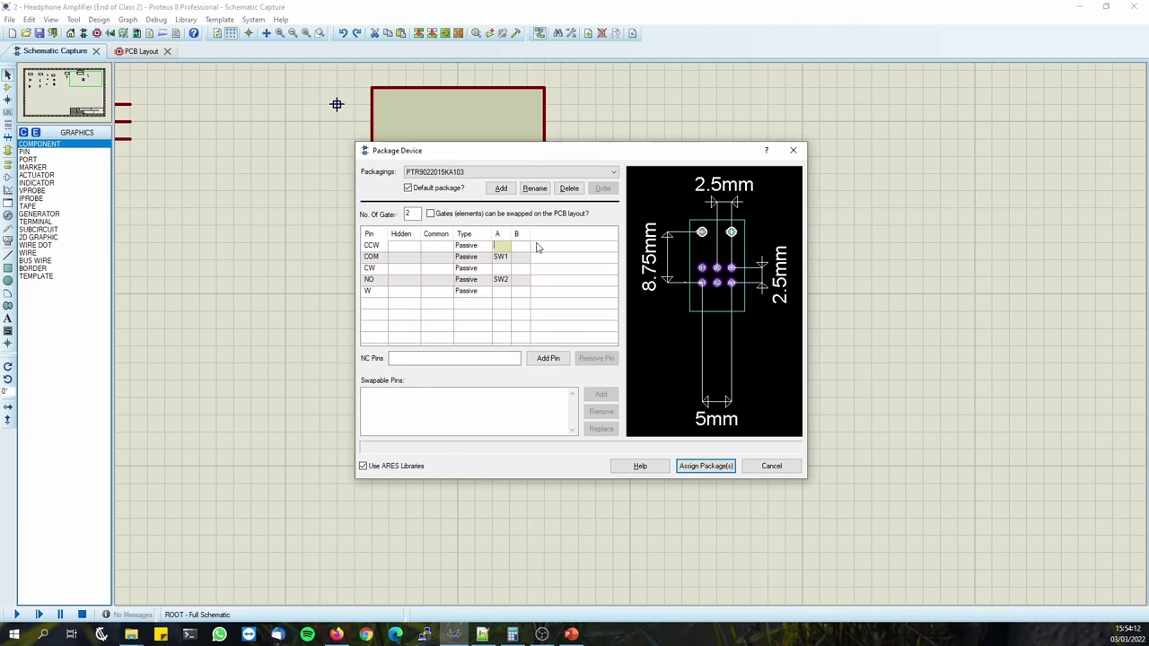
type("a3")
left_click(503, 270)
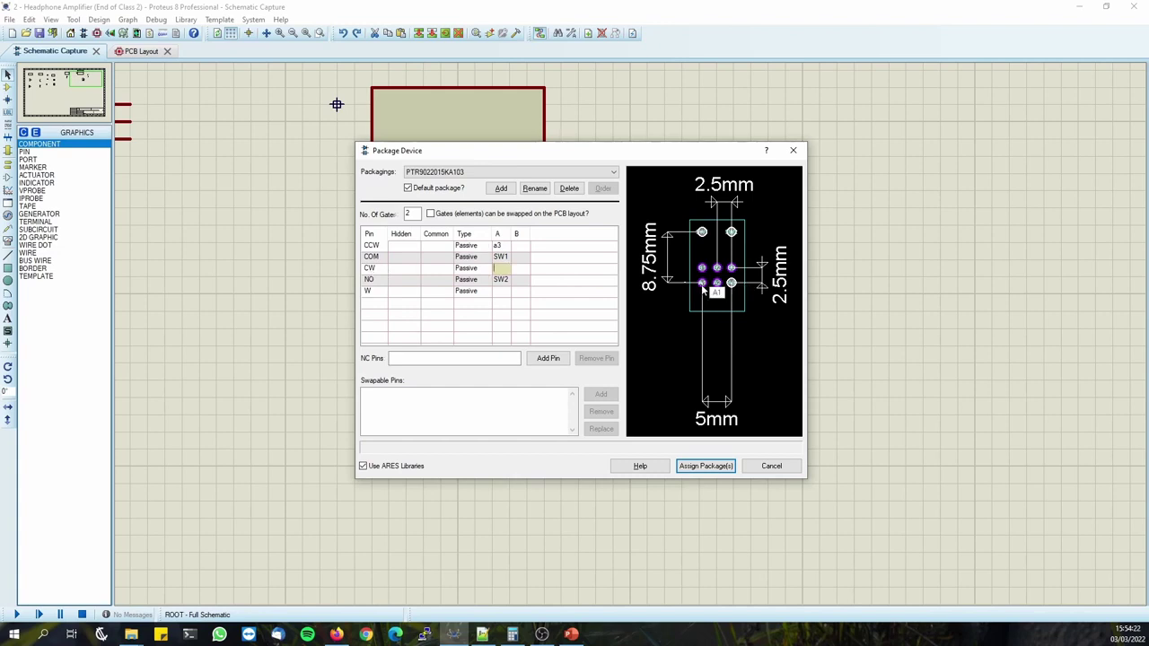
type("a1")
left_click(504, 292)
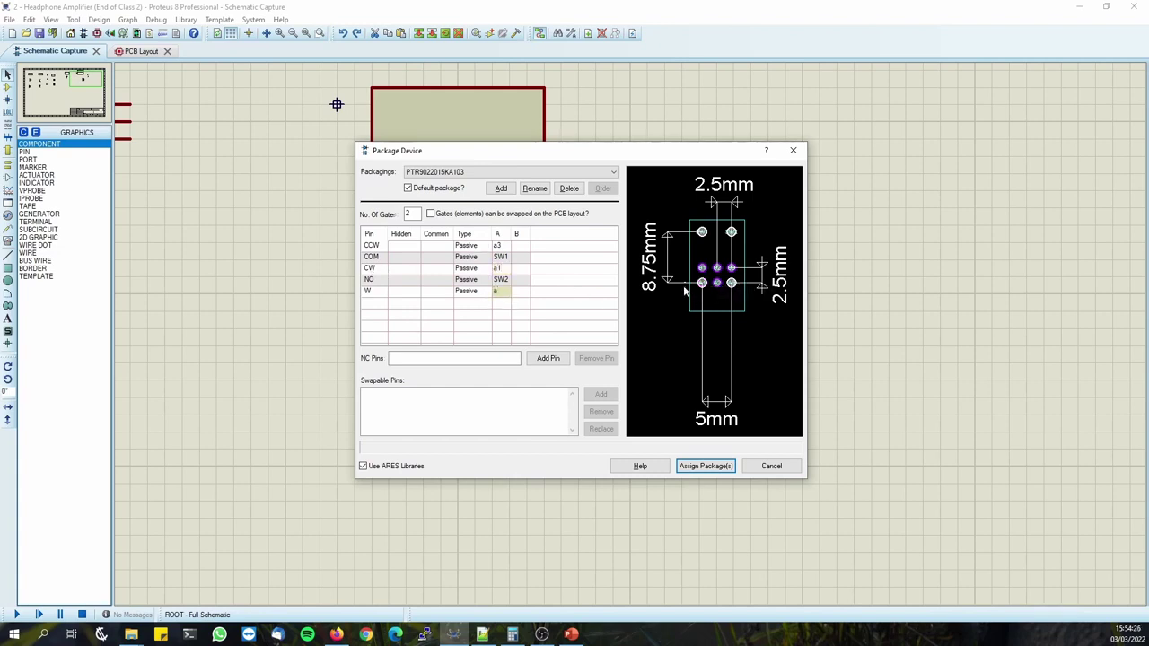
Assign b1 to gate B's CCW pin and renumber gate A's CCW as a1 and CW as a3.
left_click(527, 245)
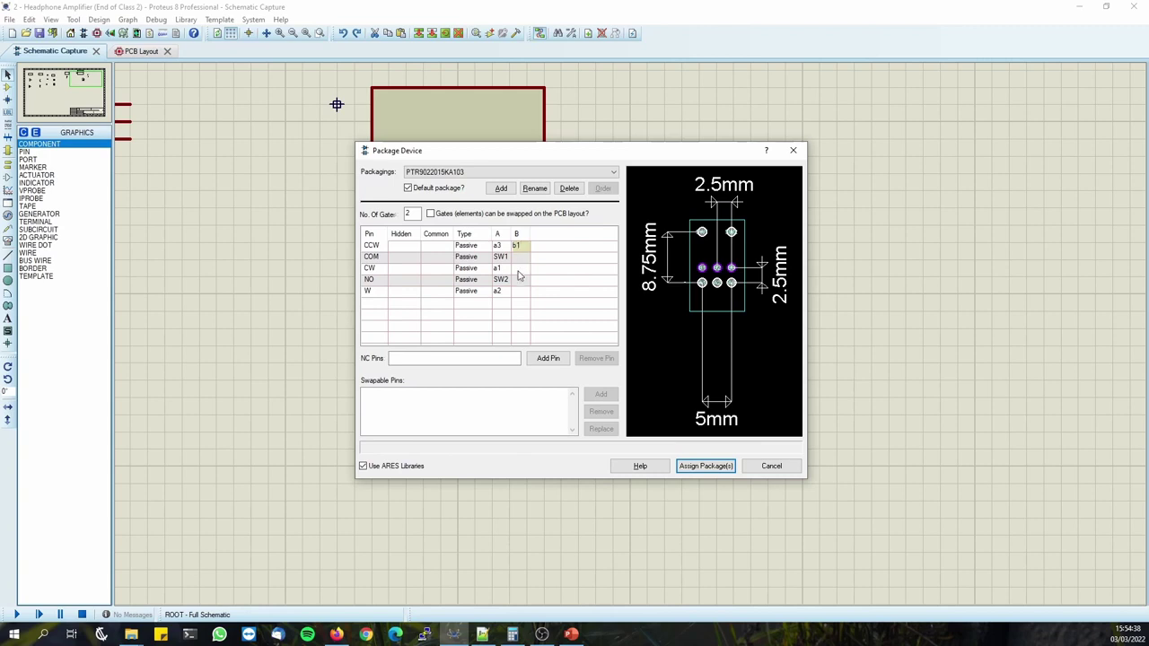
left_click(518, 269)
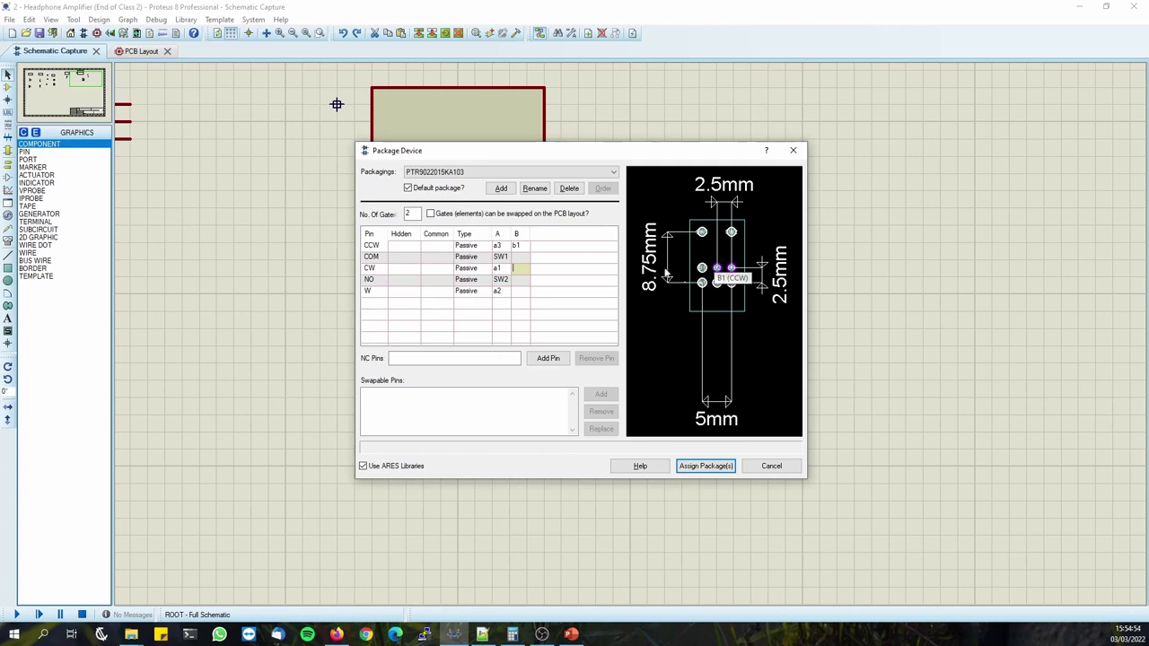
left_click(502, 248)
type("1")
left_click(505, 269)
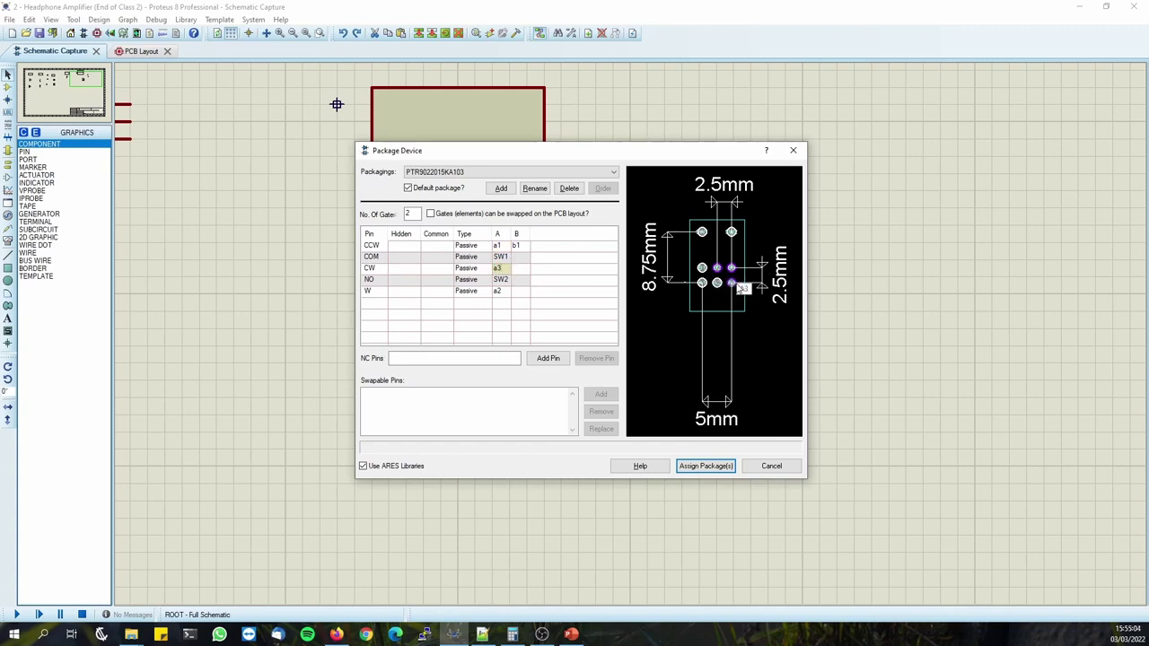
Assign gate B's remaining potentiometer pins as b3 for CW and b2 for W.
left_click(517, 291)
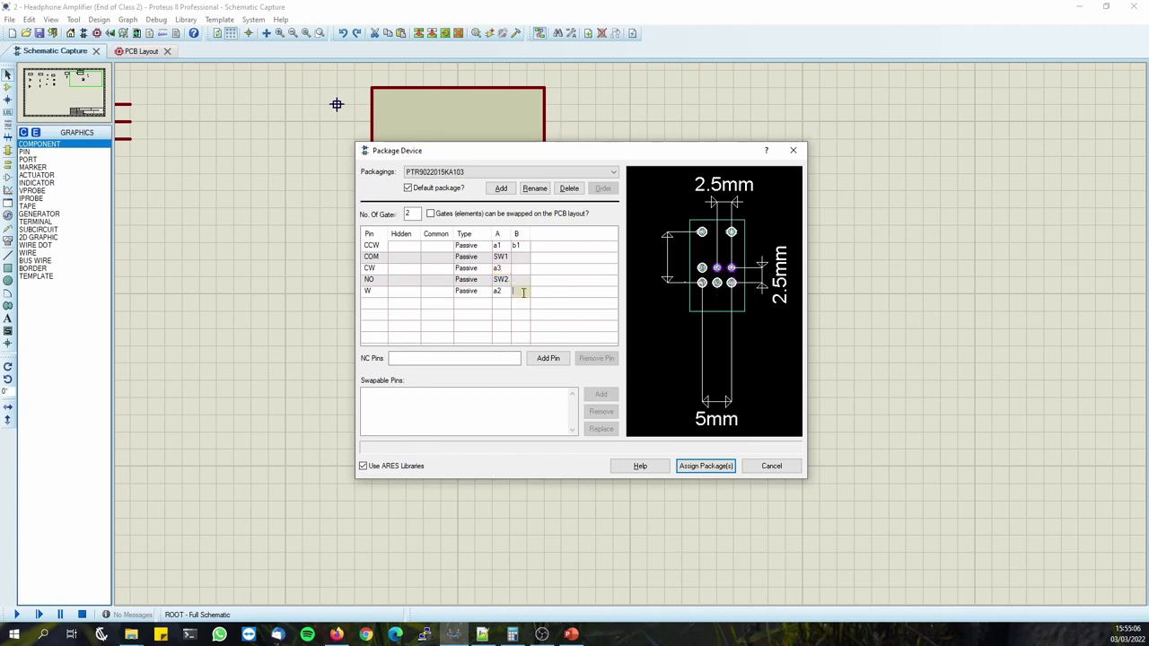
left_click_drag(635, 153, 588, 177)
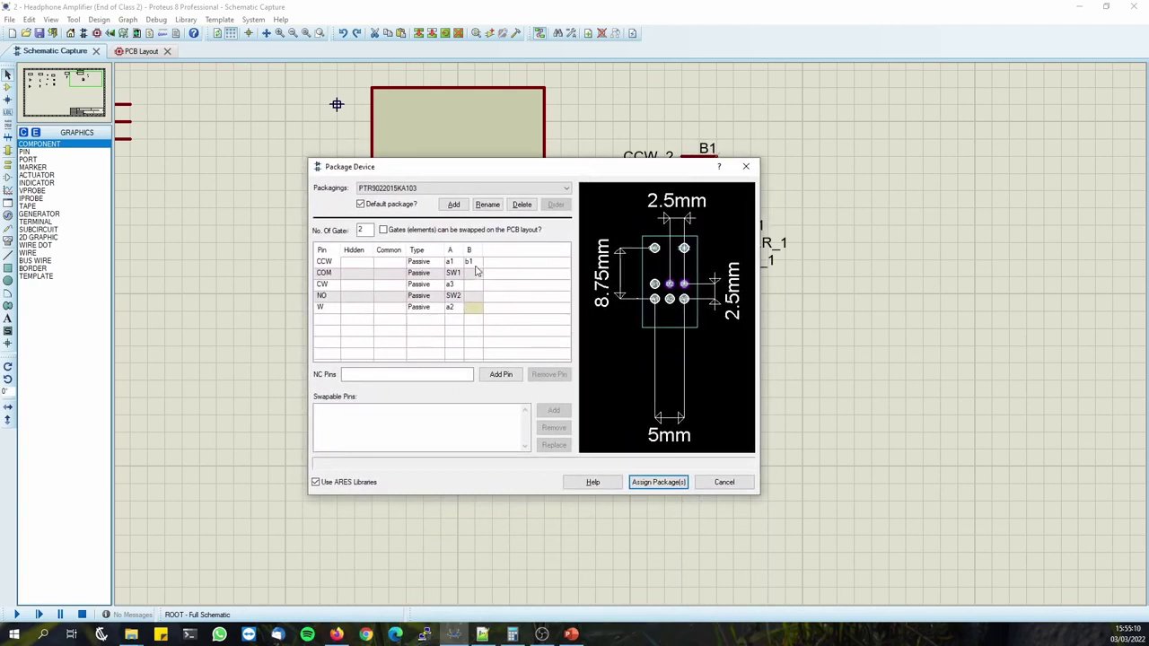
left_click(475, 284)
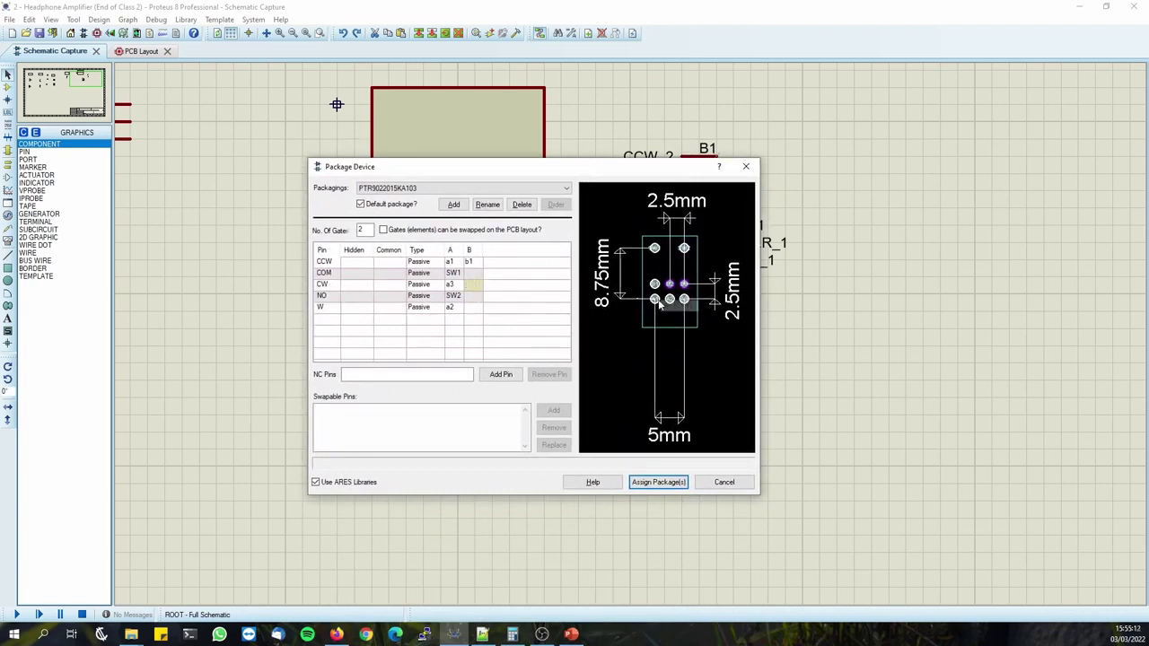
mouse_move(658, 289)
left_click(473, 308)
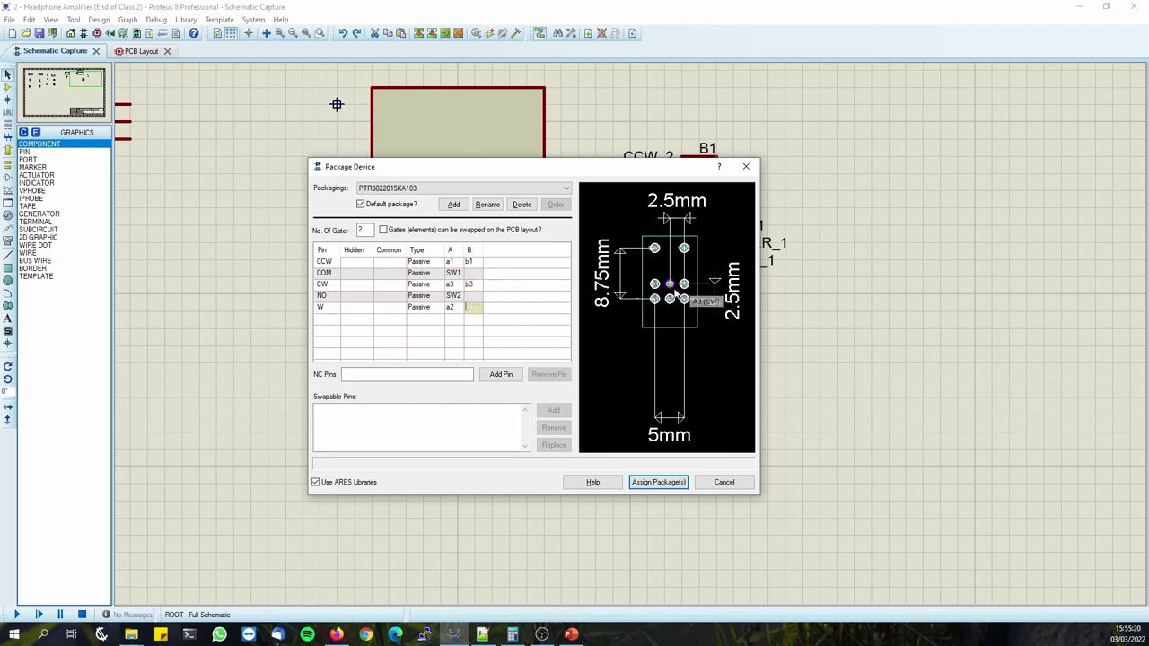
type("b")
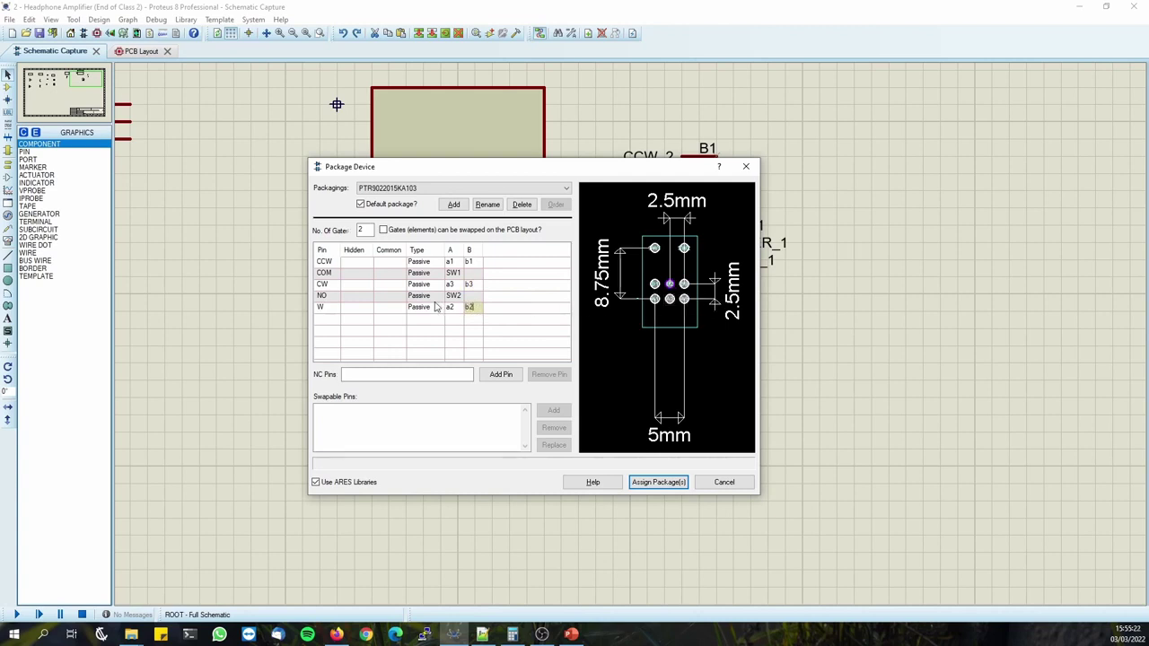
type("2")
key("Return")
mouse_move(693, 299)
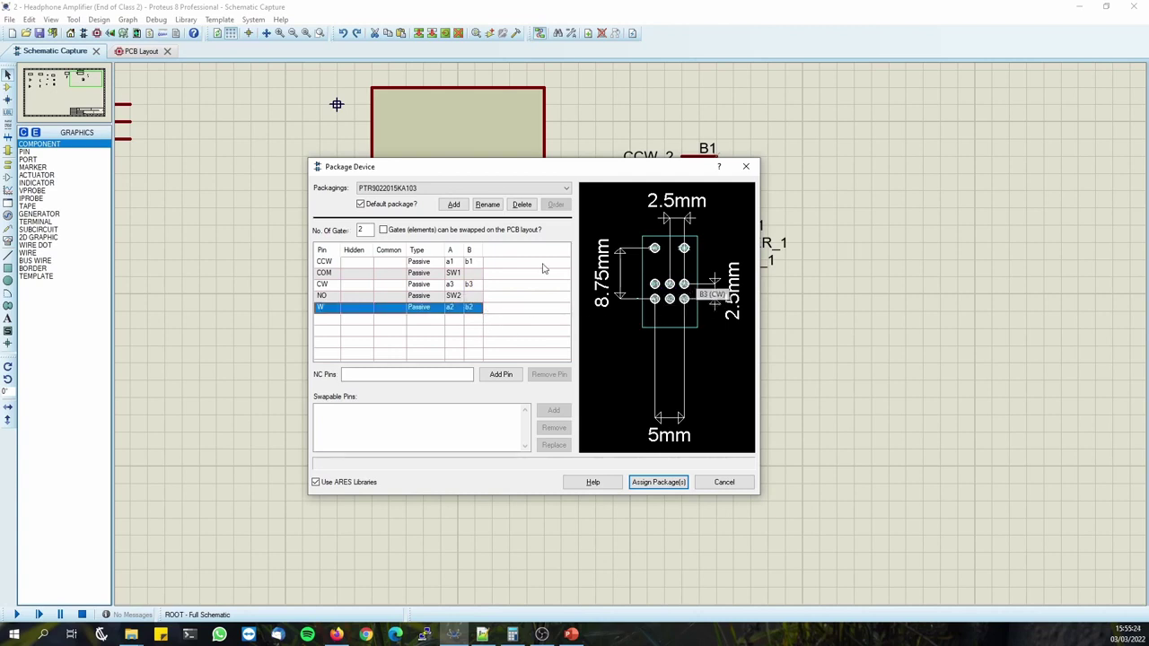
Mark the COM and NO switch pins as common to both gates and assign the package to the device.
left_click(458, 276)
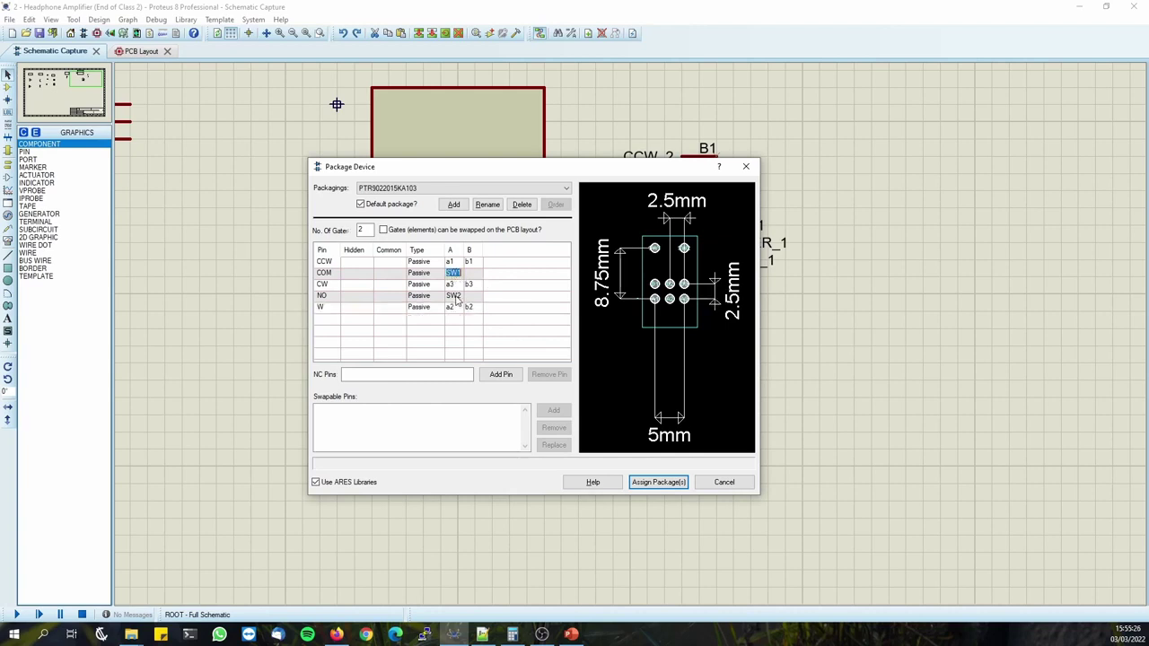
left_click(455, 295)
left_click(456, 274)
left_click(455, 295)
left_click(456, 274)
left_click(389, 274)
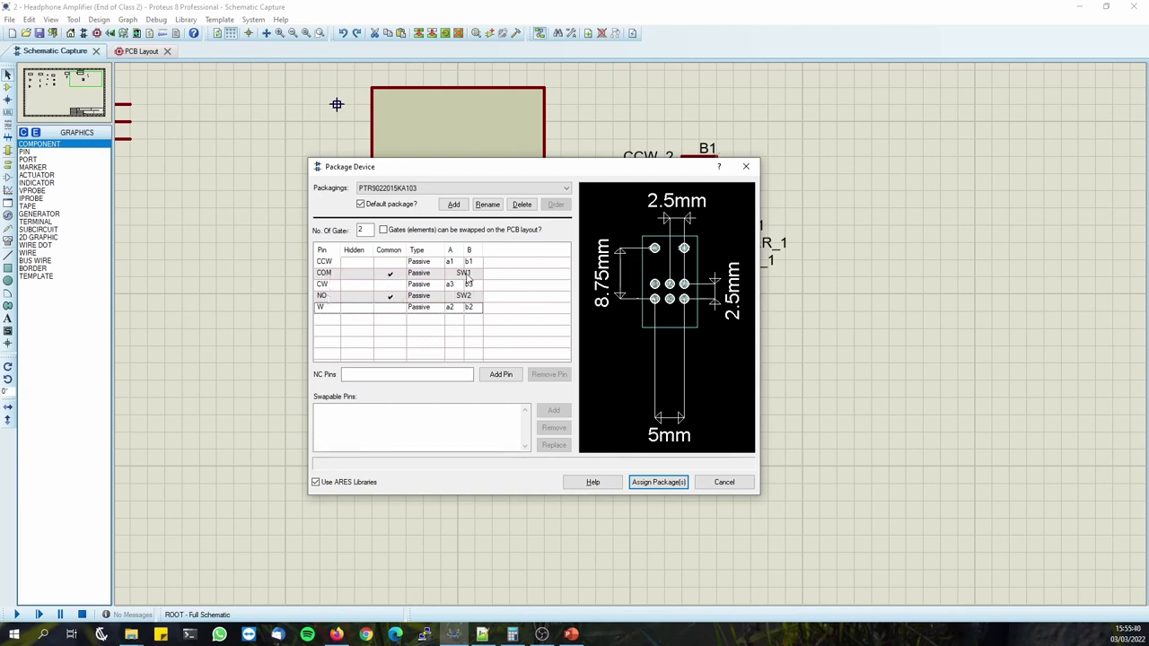
left_click(657, 482)
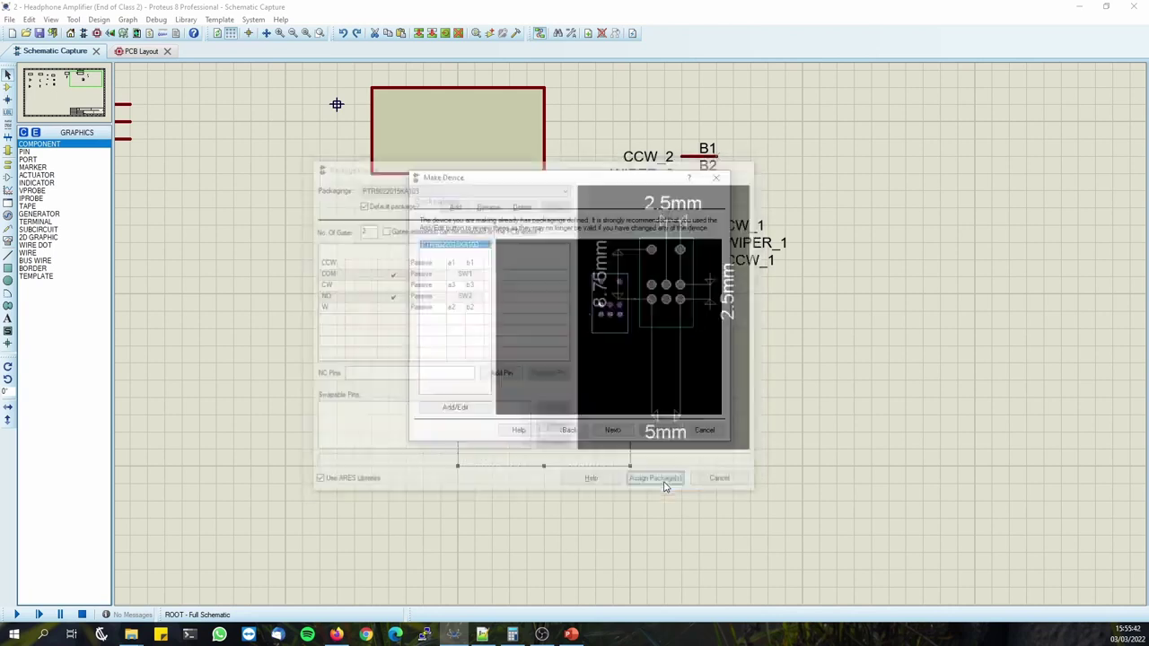
Accept the device's packaging and component properties and choose D_RES as the library to save it in.
left_click(617, 430)
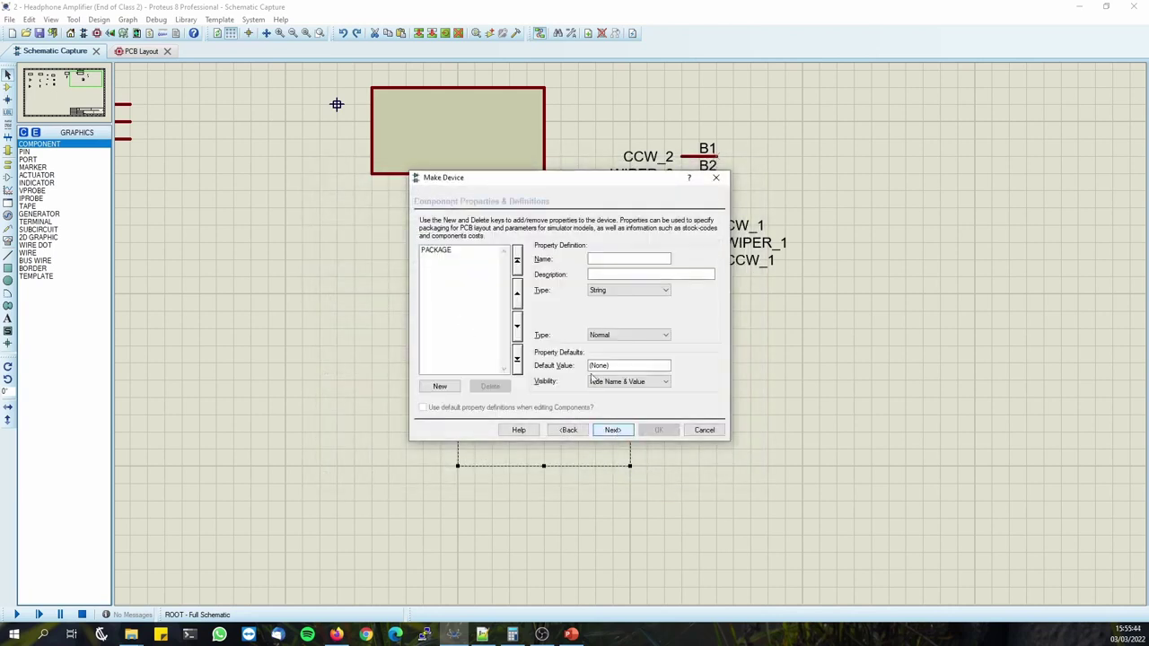
left_click(610, 430)
left_click(610, 430)
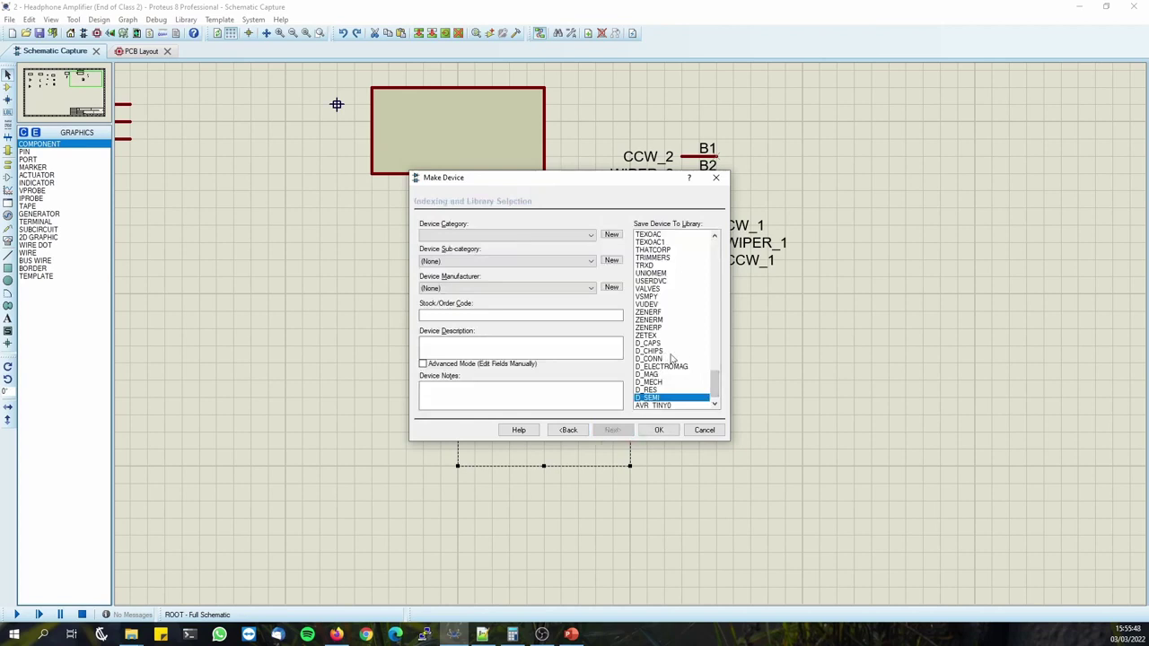
left_click(659, 390)
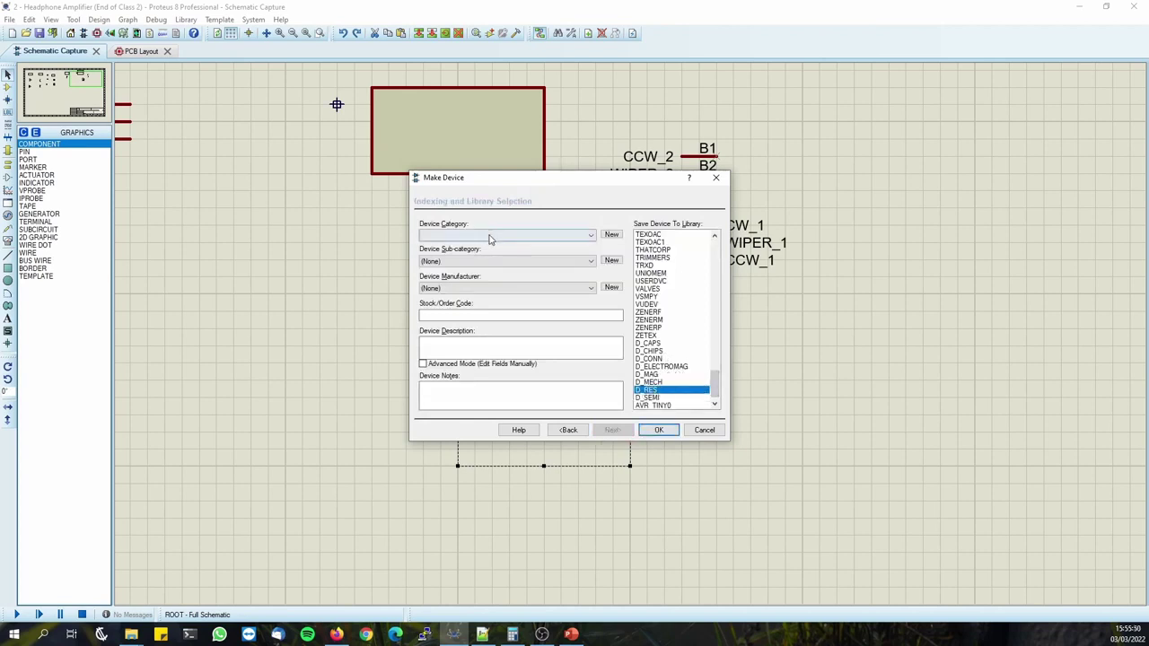
Index the device under the Resistors category and Variable sub-category, and save it to the library.
left_click(489, 236)
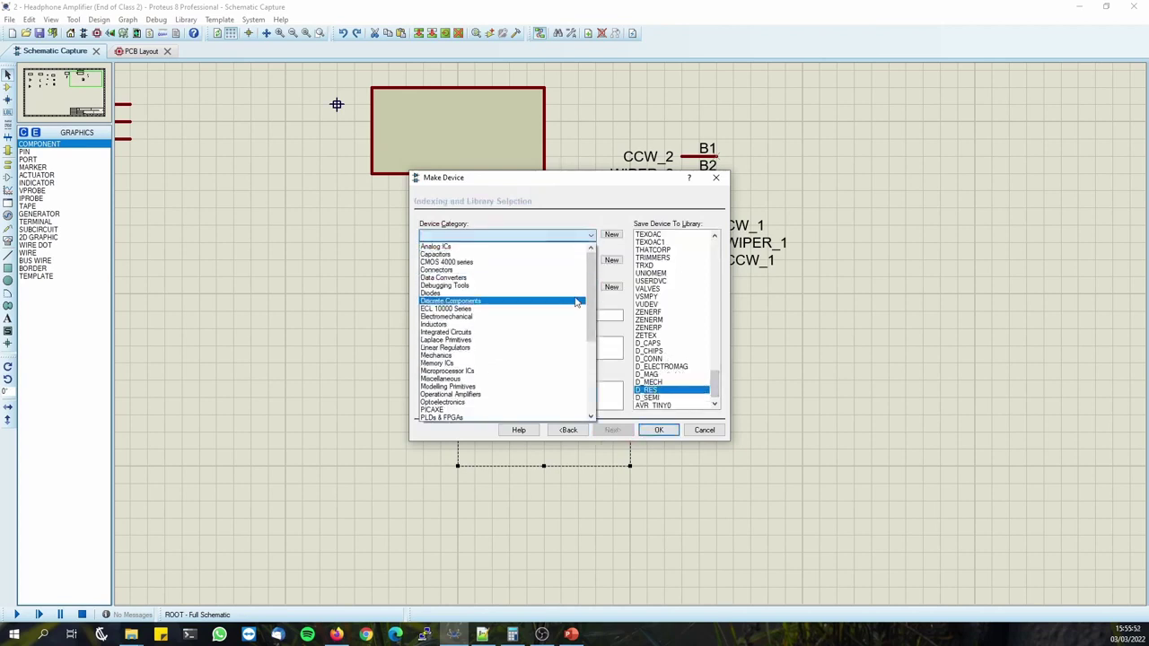
left_click_drag(589, 277, 589, 383)
left_click(456, 348)
left_click(484, 263)
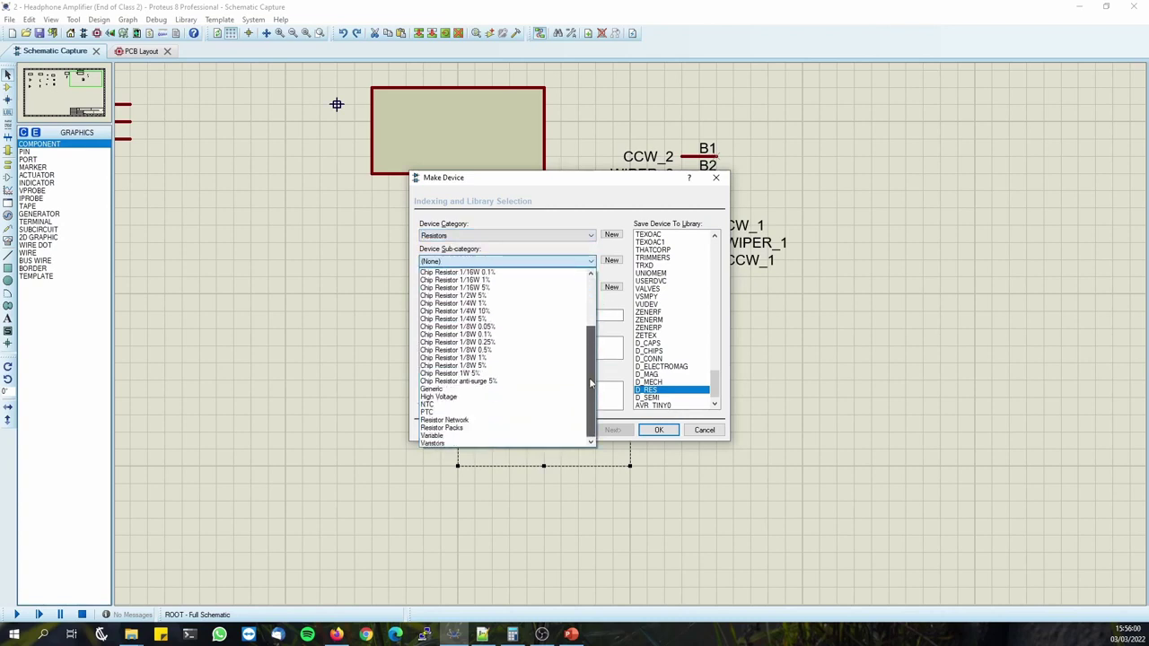
left_click(467, 436)
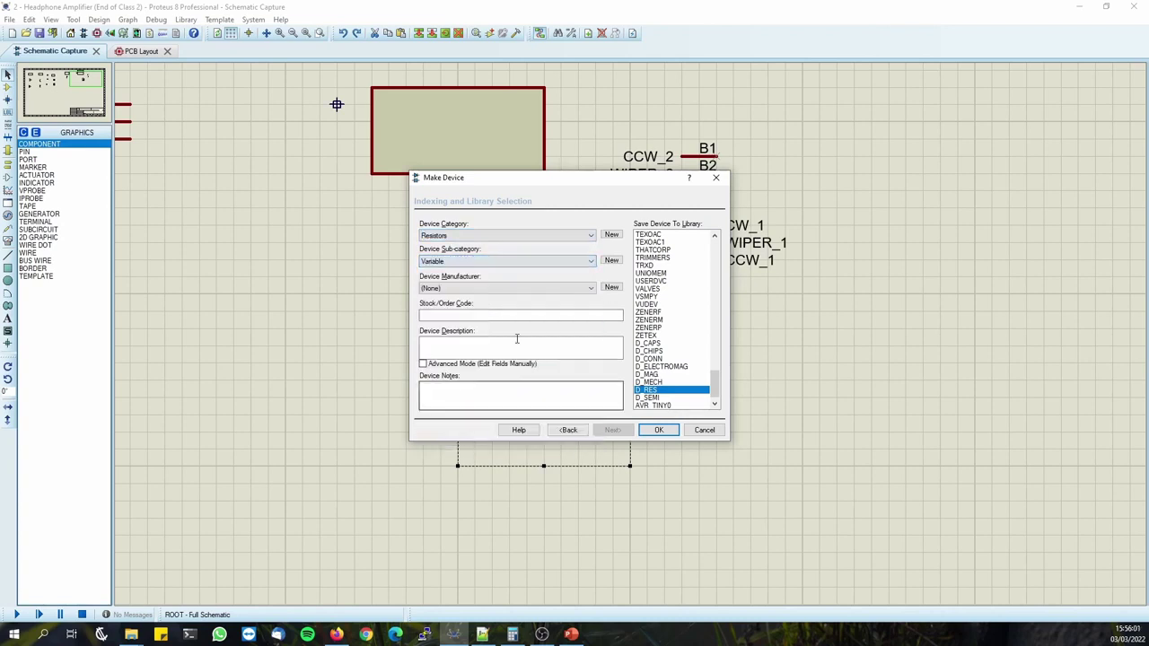
left_click(659, 430)
left_click(546, 327)
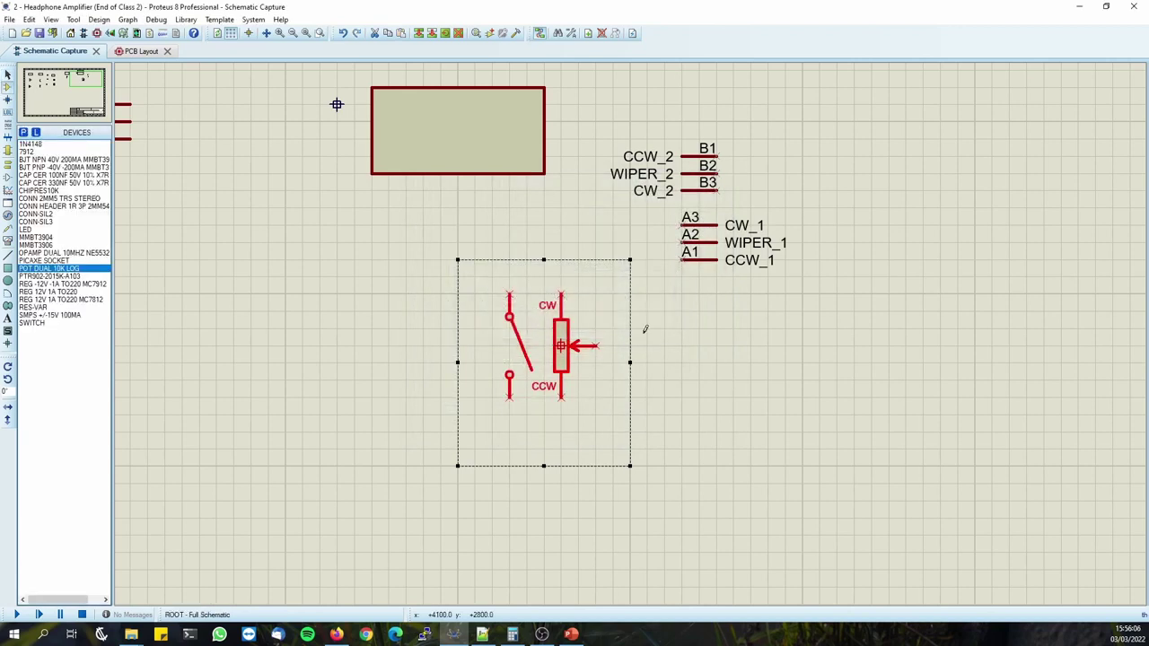
Delete the selected potentiometer and switch drawing and place the POT DUAL 10K LOG device in its place.
key("Delete")
left_click(509, 318)
left_click(527, 332)
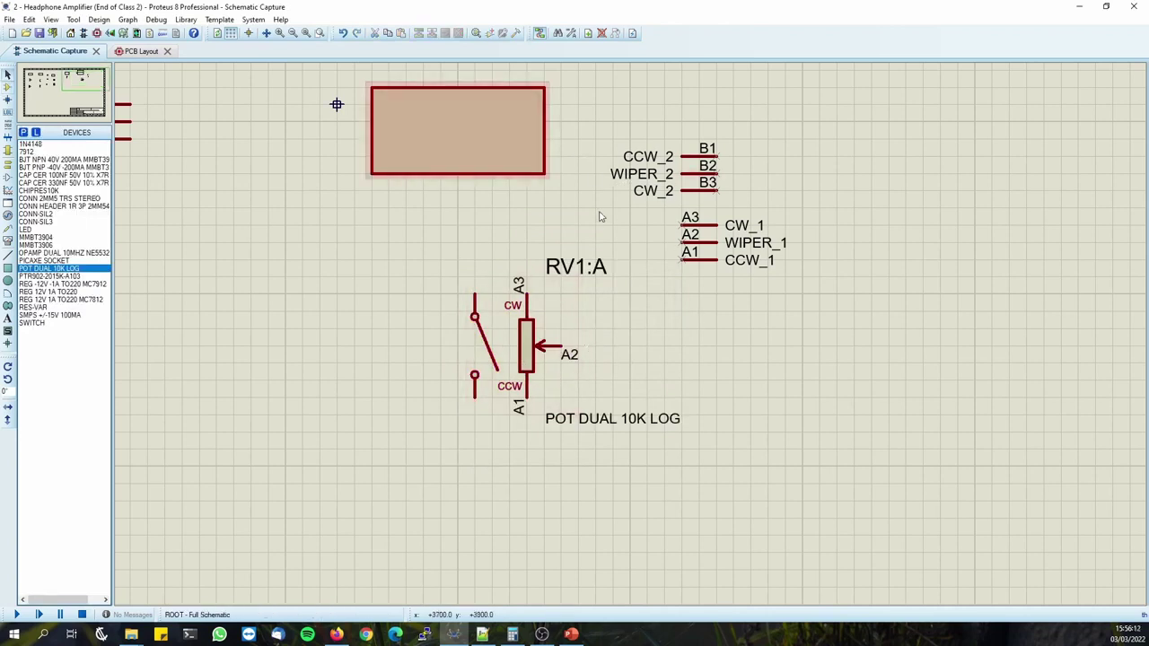
Delete the leftover symbol rectangle and the loose A1–A3 and B1–B3 pins above the placed potentiometer.
scroll(629, 330, "down", 1)
mouse_move(387, 125)
left_mouse_down()
mouse_move(407, 153)
mouse_move(601, 246)
left_mouse_up()
key("Delete")
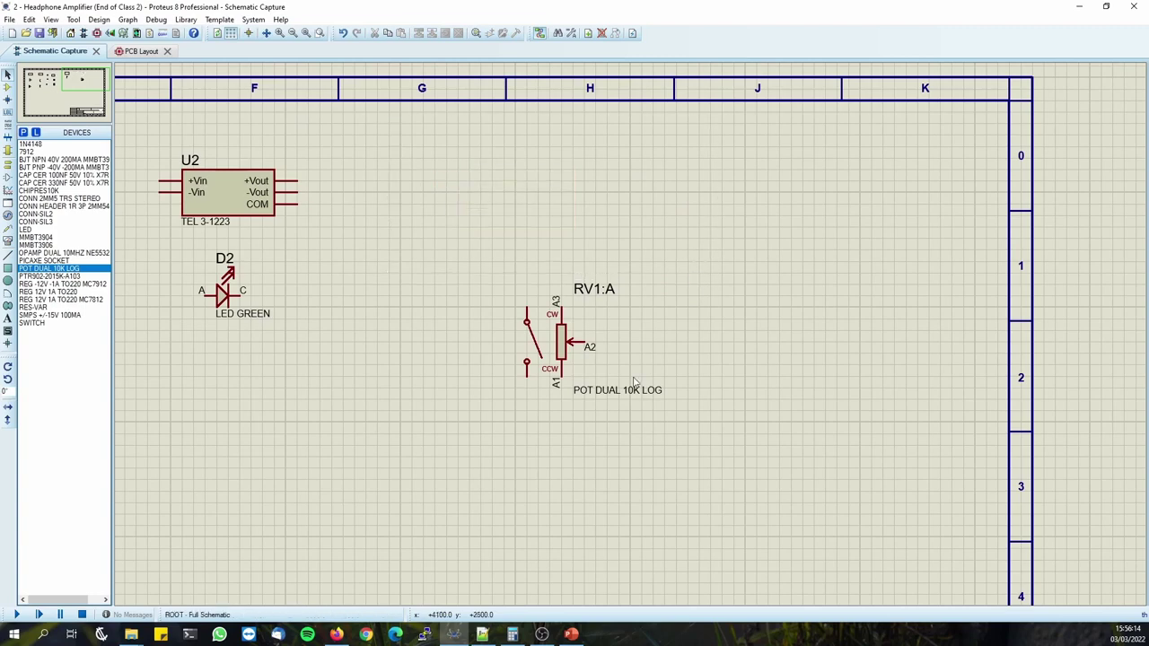
Fill RV1's other properties with the standard property block copied from the text editor, from VALUE=NOT CHECKED through PACKAGE=NOT CHECKED.
scroll(631, 341, "up", 2)
middle_click(740, 297)
left_click(655, 293)
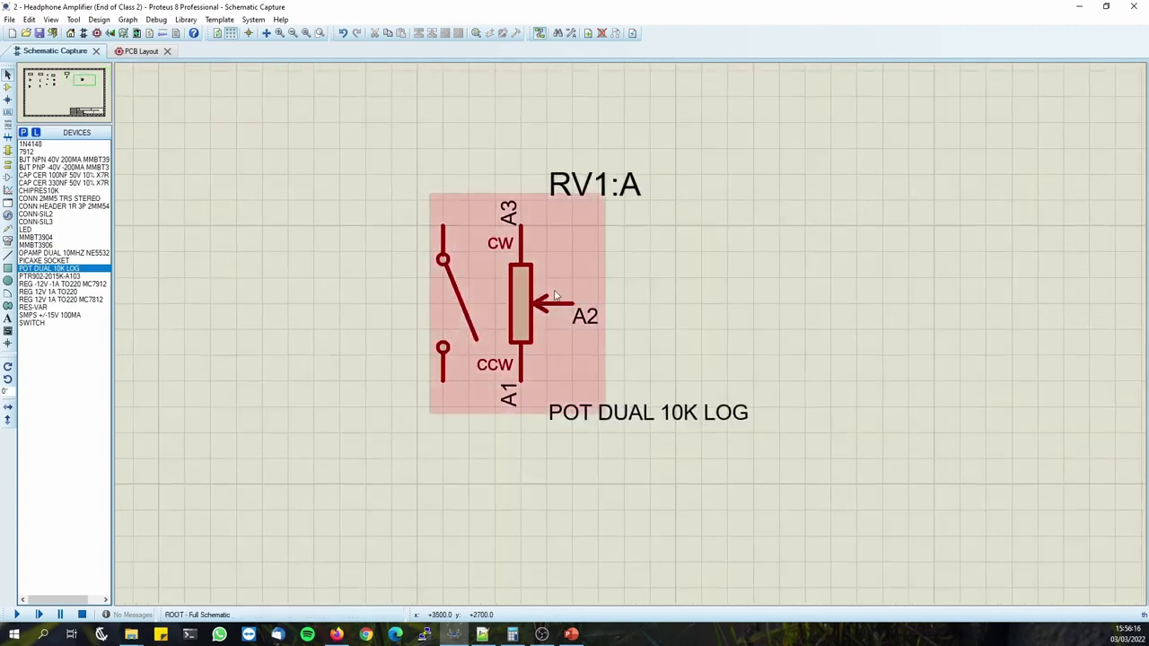
left_click(529, 290)
left_click(530, 291)
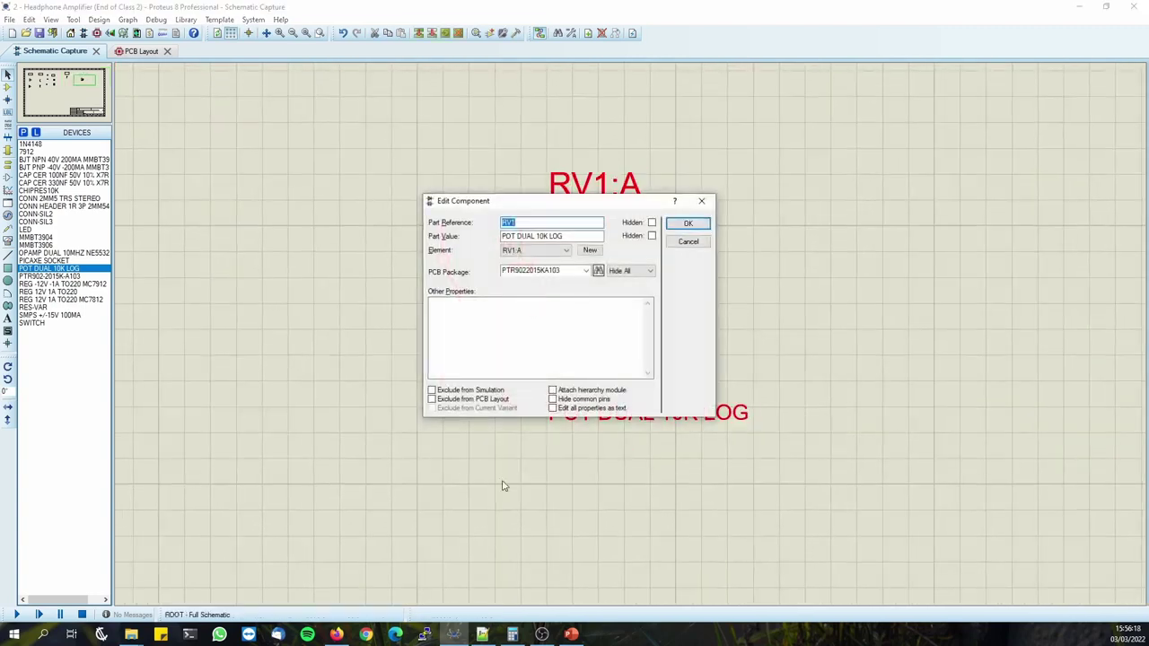
left_click(482, 635)
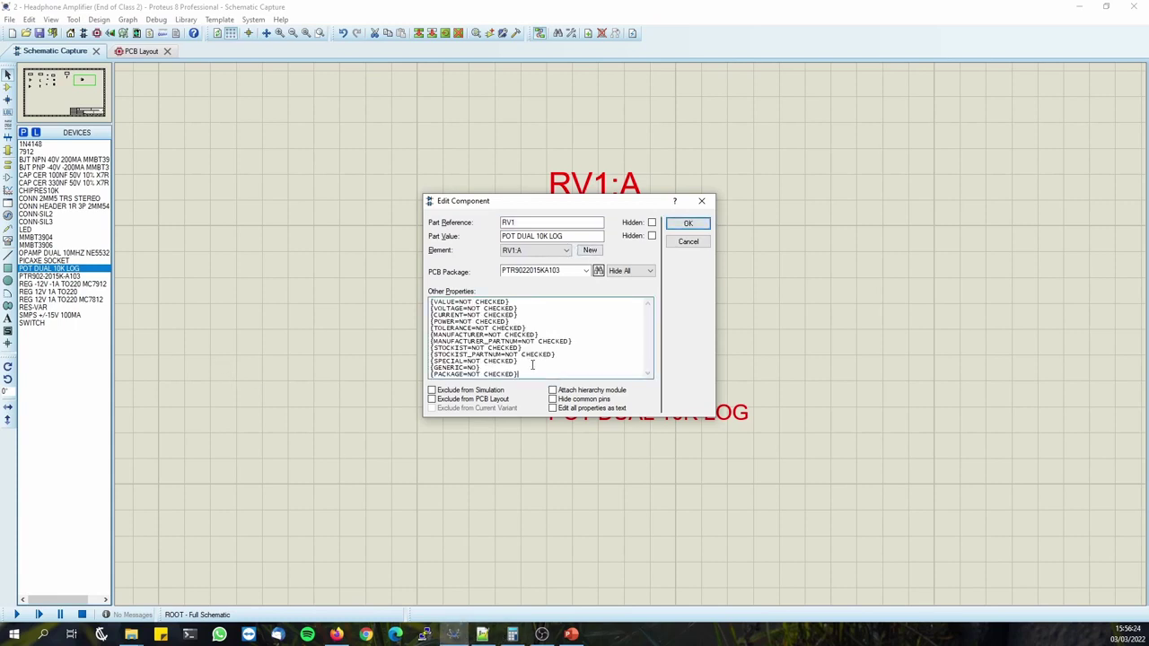
left_click(687, 222)
Start remaking POT DUAL 10K LOG as a device and set its default package to PTR9022015KA103 with name and value hidden.
right_click(505, 295)
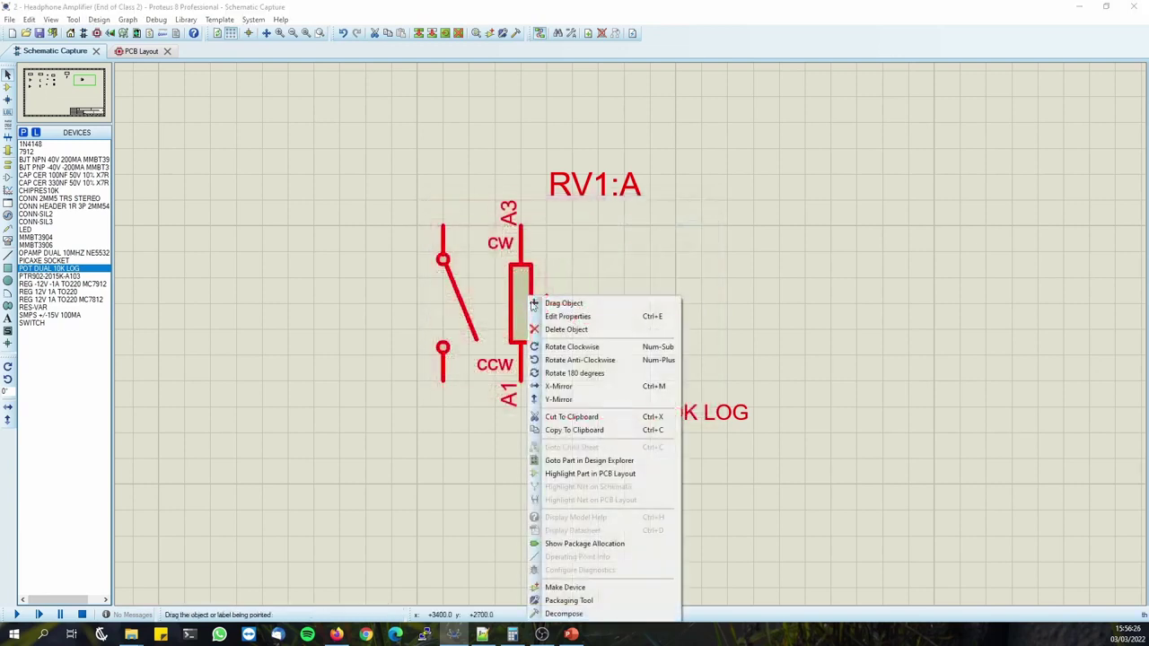
left_click(562, 586)
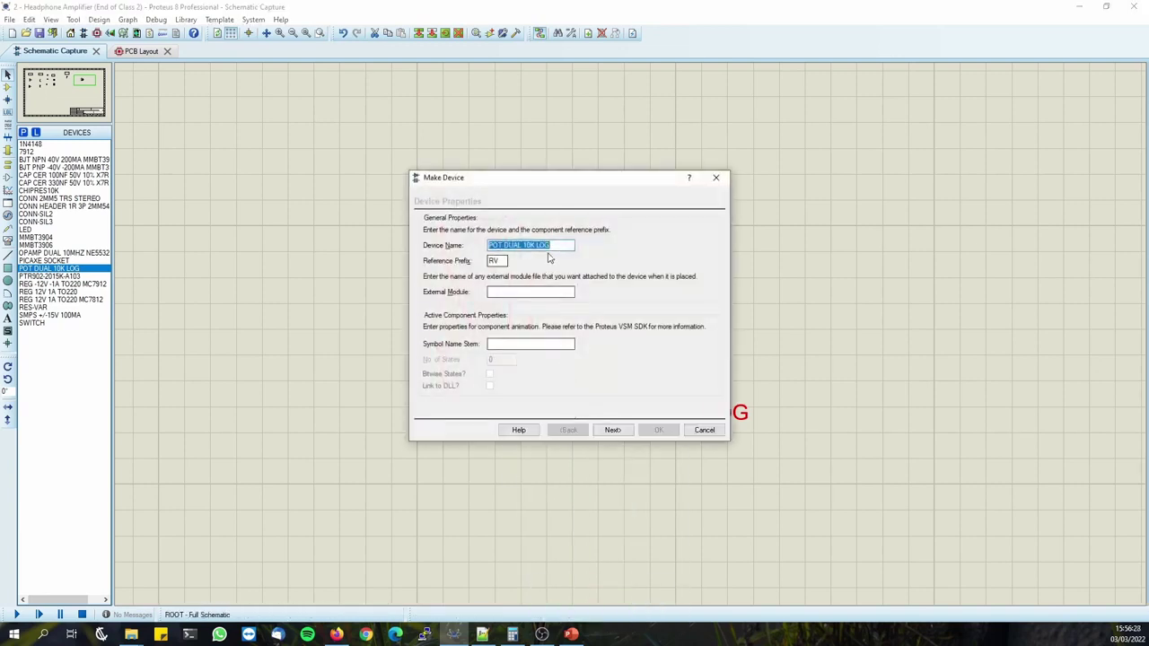
left_click(612, 431)
left_click(613, 430)
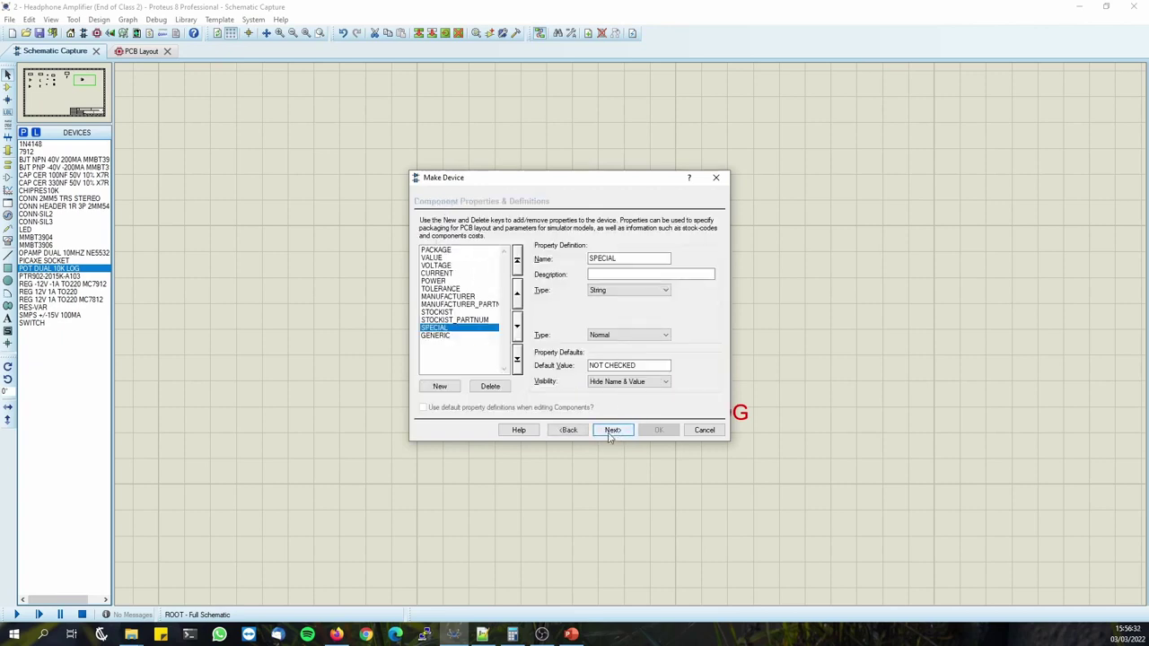
left_click(449, 250)
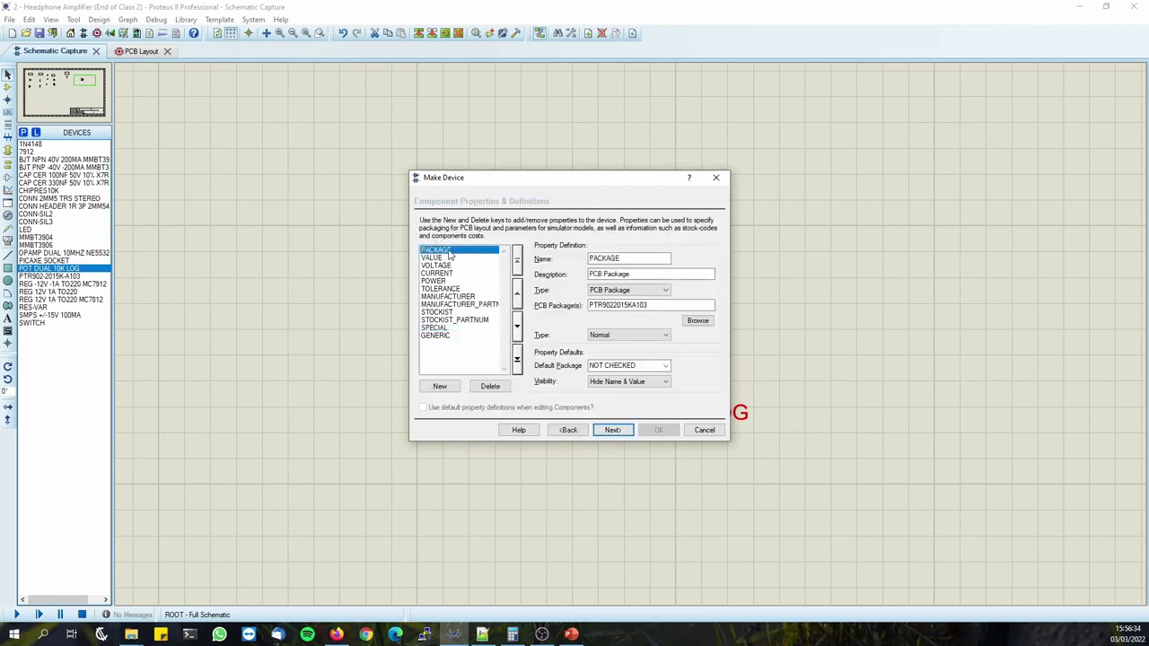
left_click(659, 365)
left_click(618, 385)
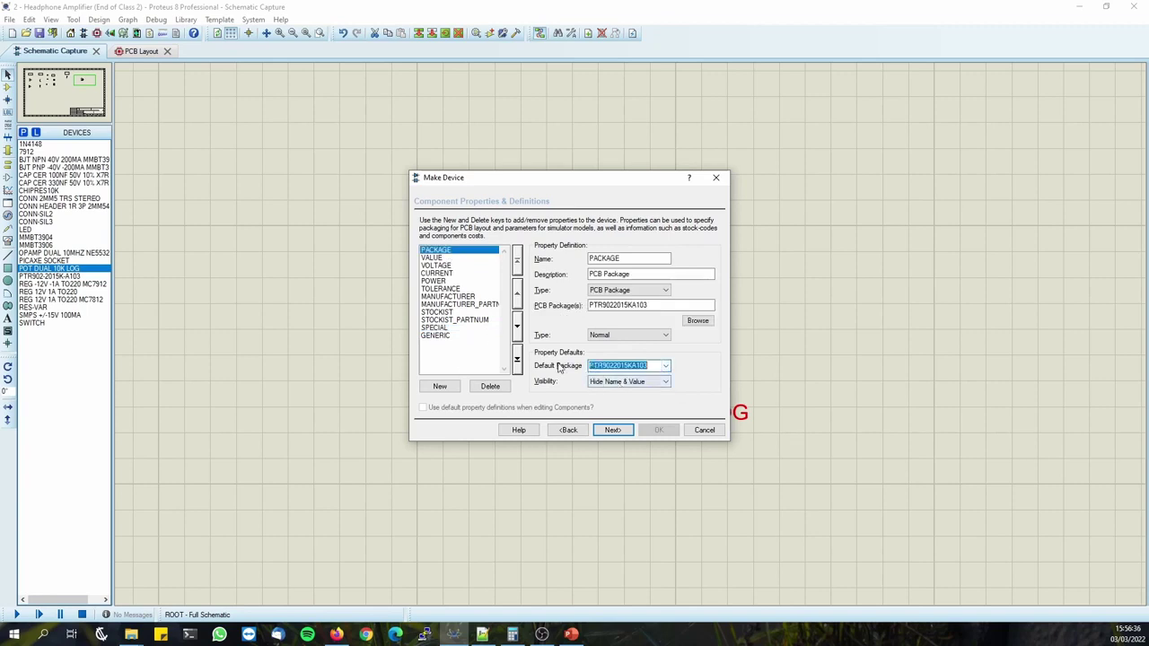
Save the remade POT DUAL 10K LOG device to the D_RES library and update all its instances.
left_click(611, 430)
left_click(607, 432)
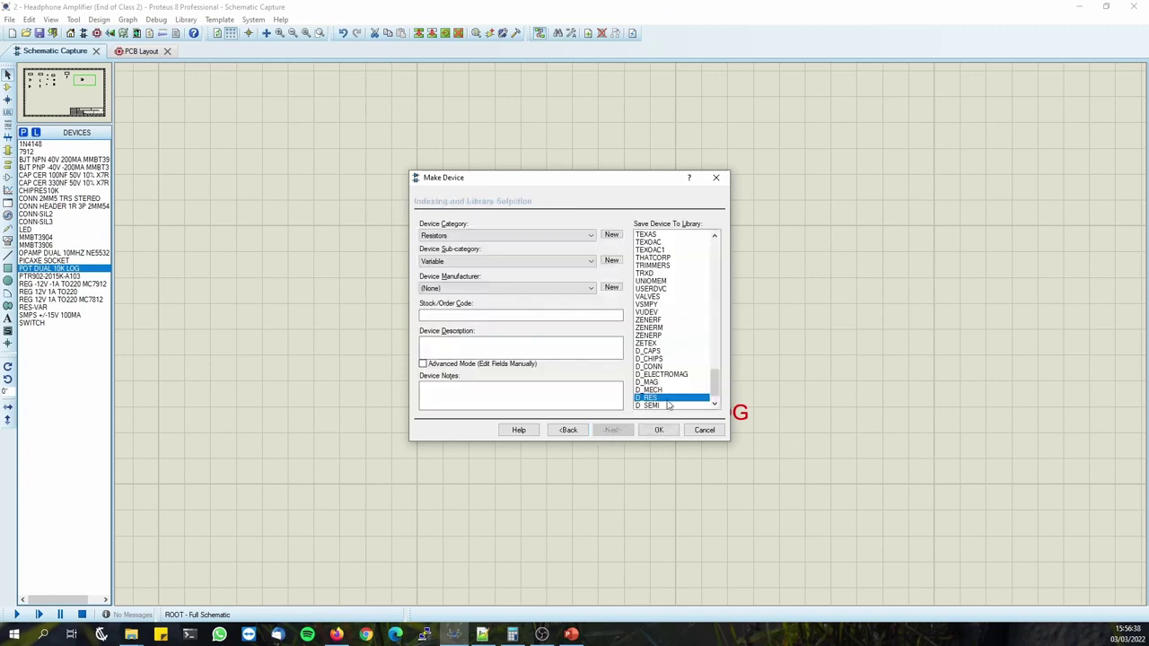
left_click(658, 430)
left_click(545, 329)
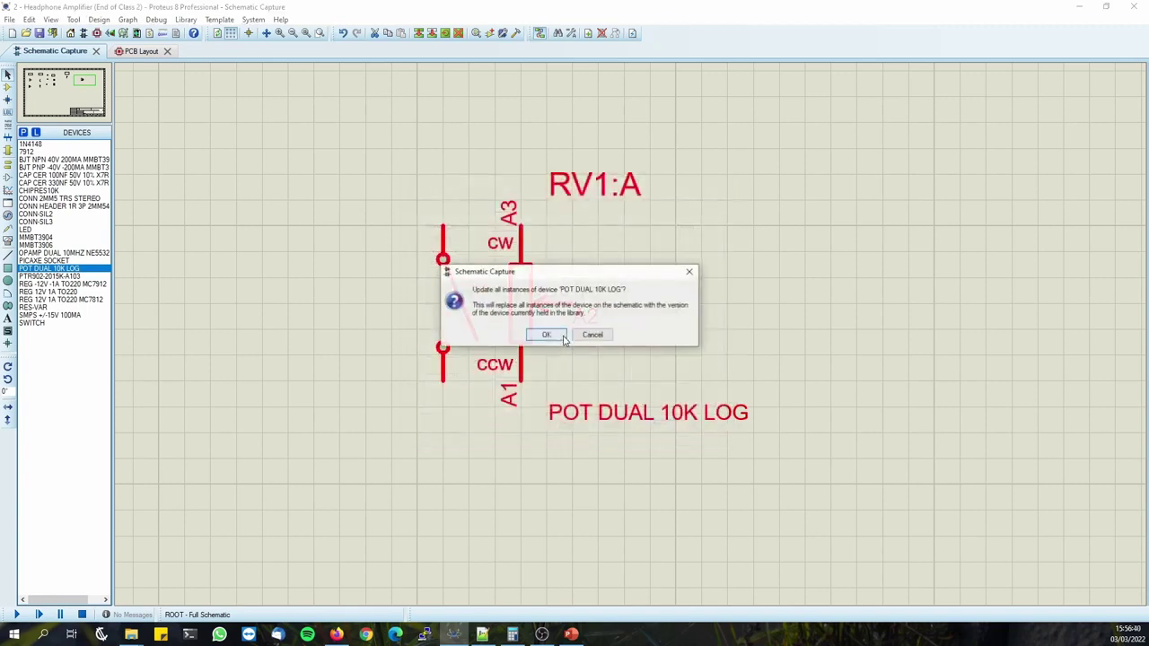
left_click(548, 332)
Delete the old potentiometer instance and place a fresh POT DUAL 10K LOG at the same spot.
right_click(526, 284)
right_click(523, 285)
left_click(520, 285)
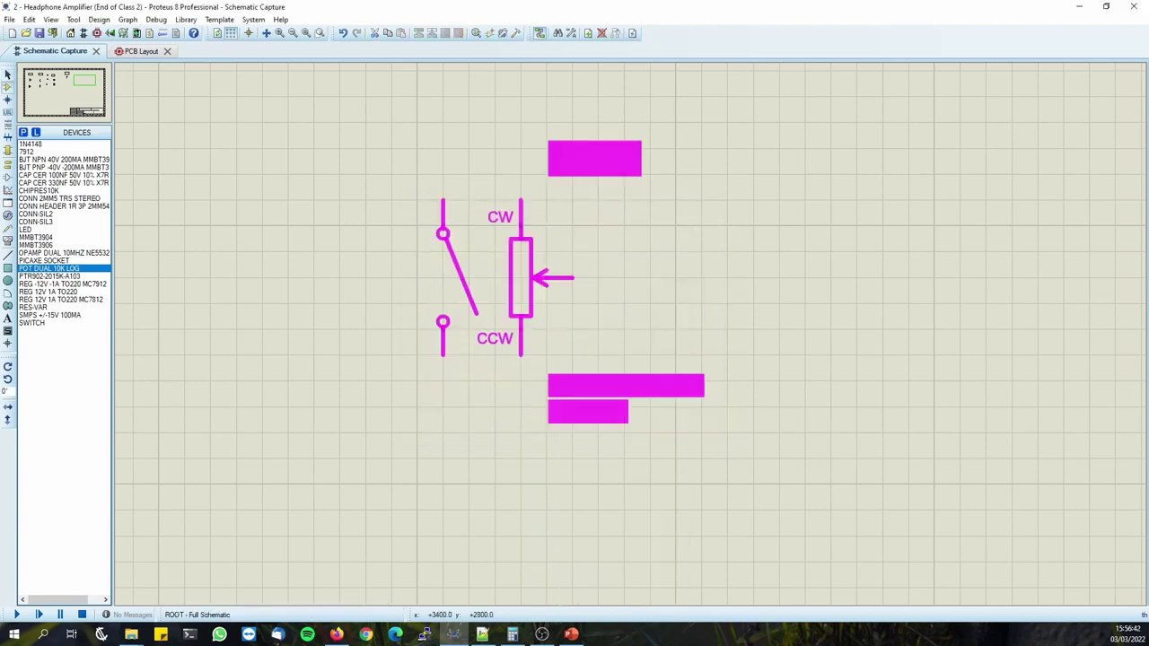
left_click(521, 285)
Open RV1's properties and copy the Mouser number 652-PTR9022015KA103 from the product page in the browser.
double_click(521, 289)
left_click_drag(587, 230, 296, 191)
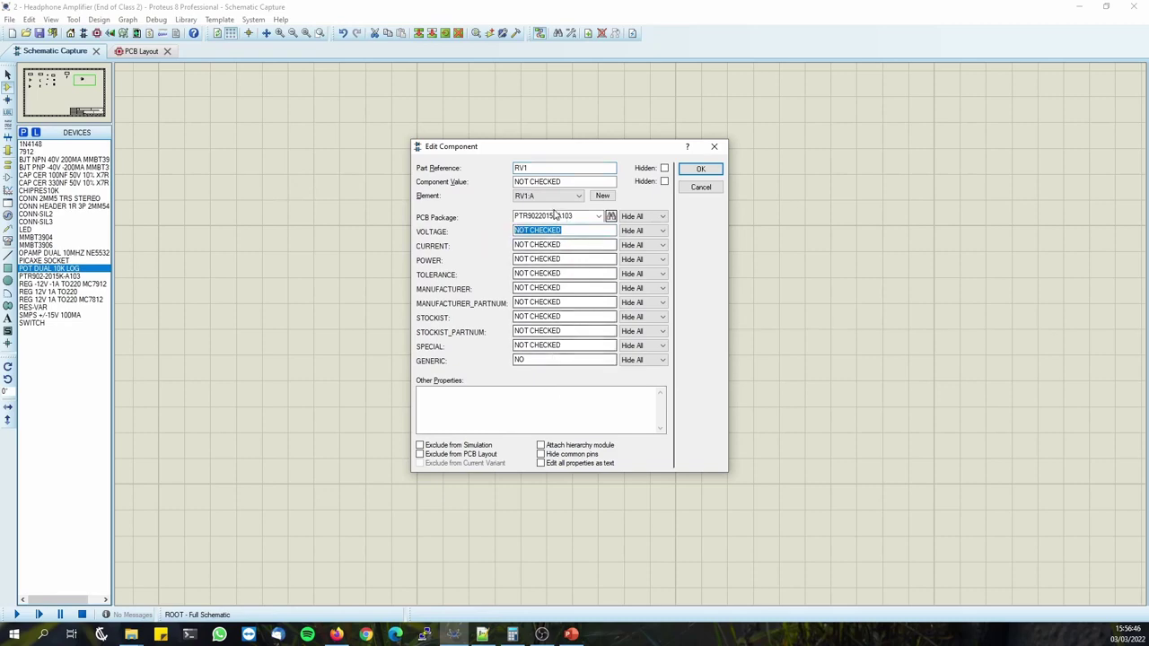
left_click(337, 634)
key("ctrl+Page_Up")
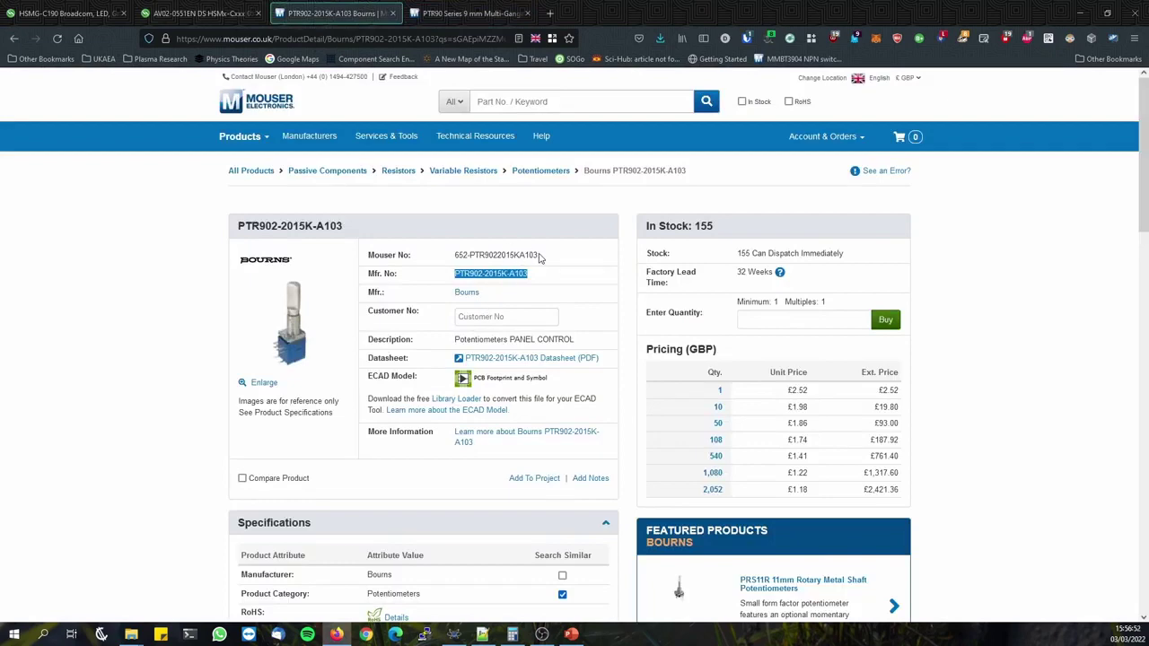
left_click_drag(540, 256, 447, 256)
left_click(1081, 11)
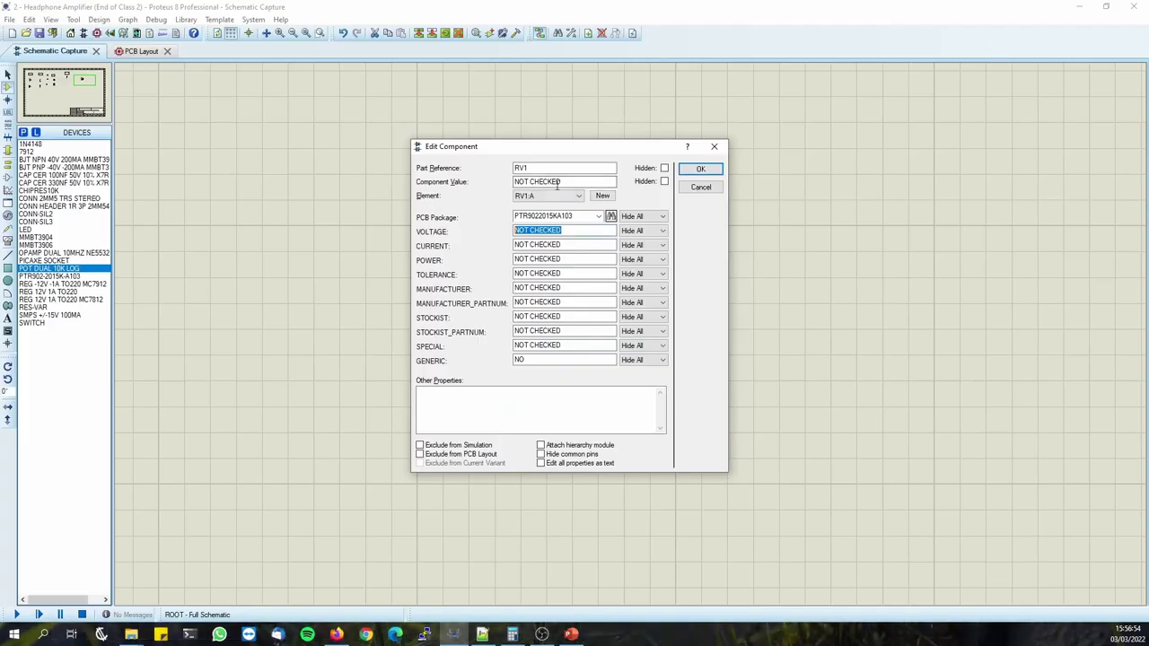
Clear RV1's manufacturer part number and return to the Mouser product page for the part details.
triple_click(575, 303)
key("BackSpace")
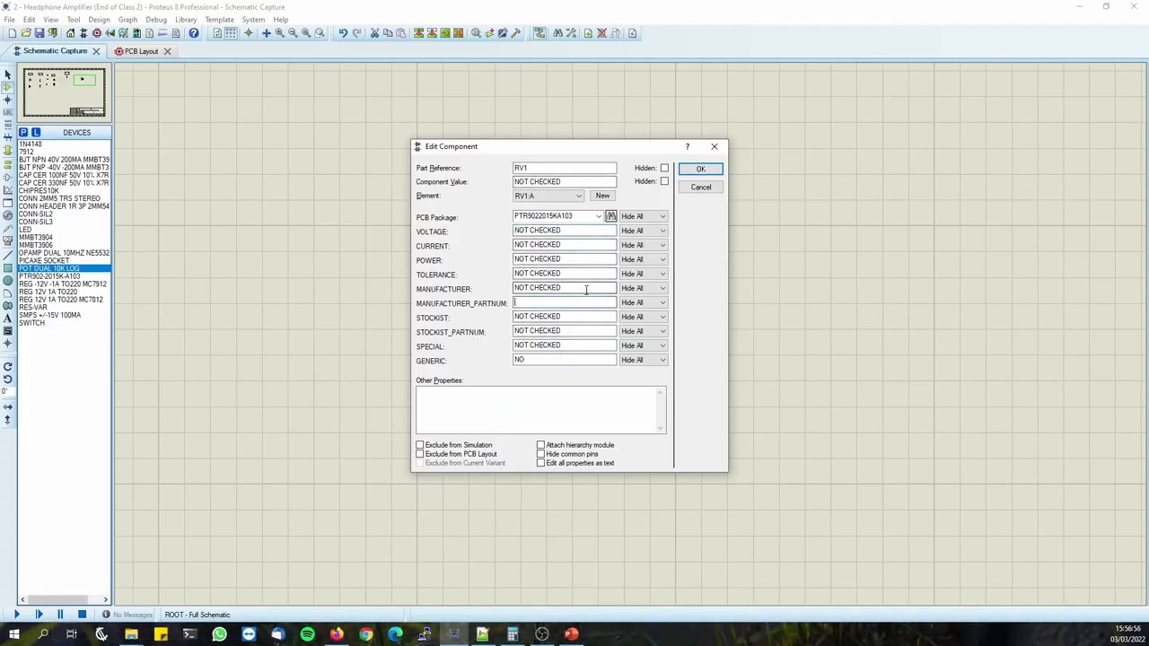
left_click_drag(586, 289, 404, 274)
key("alt+Tab")
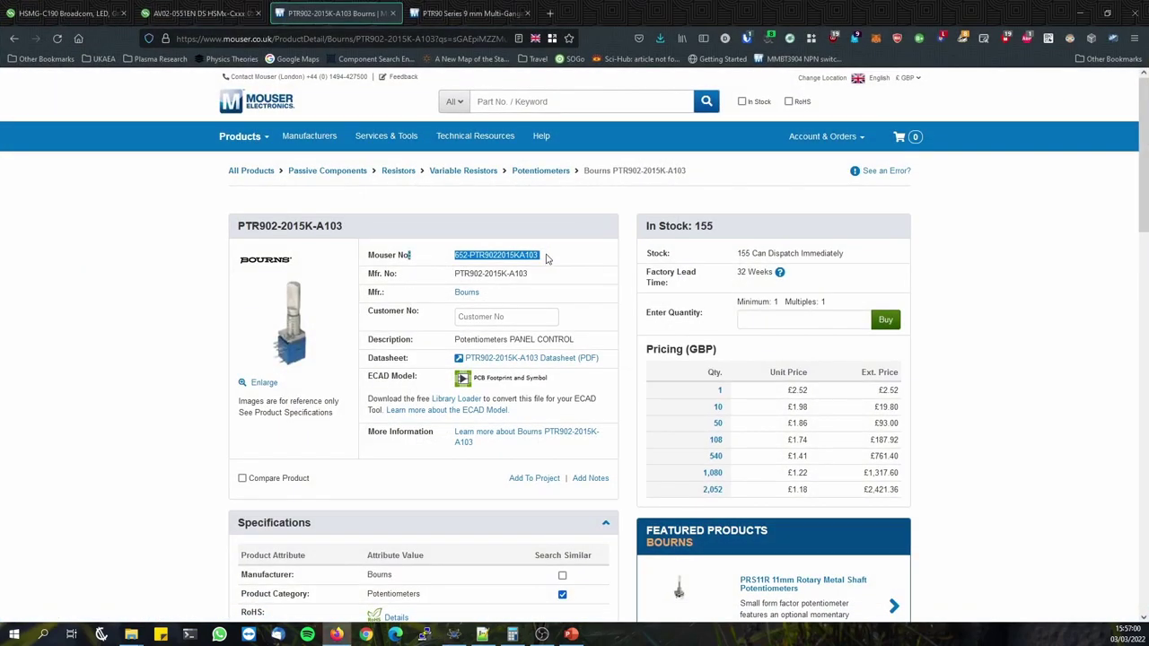
Copy the Mouser number 652-PTR9022015KA103 from the product page into RV1's Manufacturer property in Proteus.
left_click(466, 257)
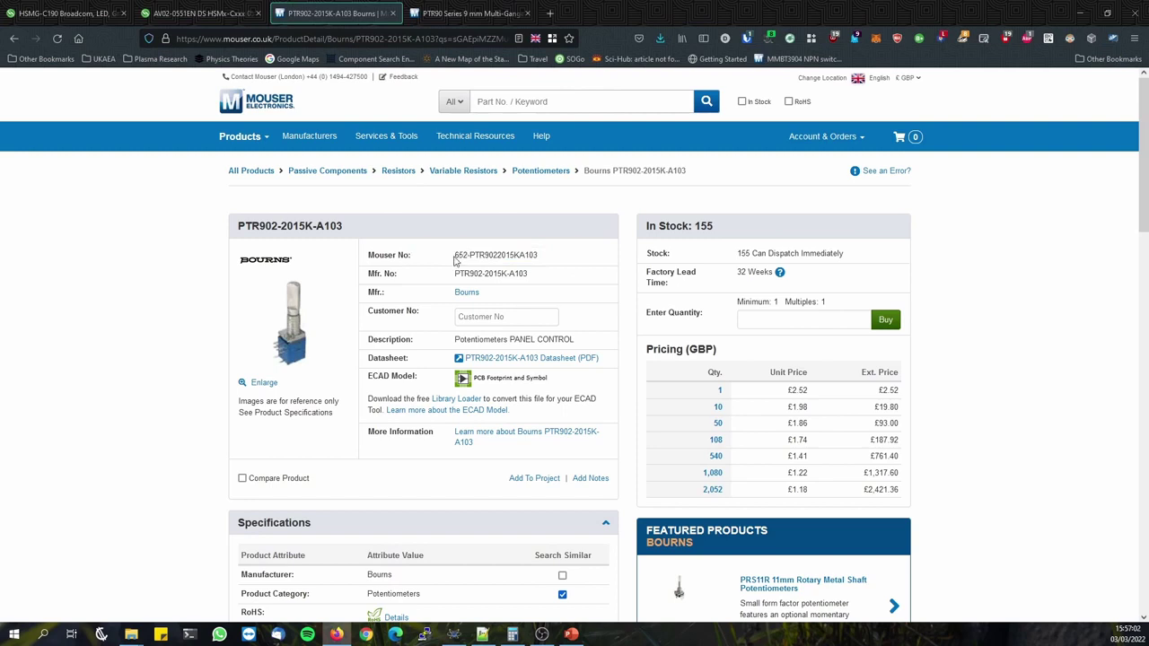
triple_click(469, 254)
key("ctrl+c")
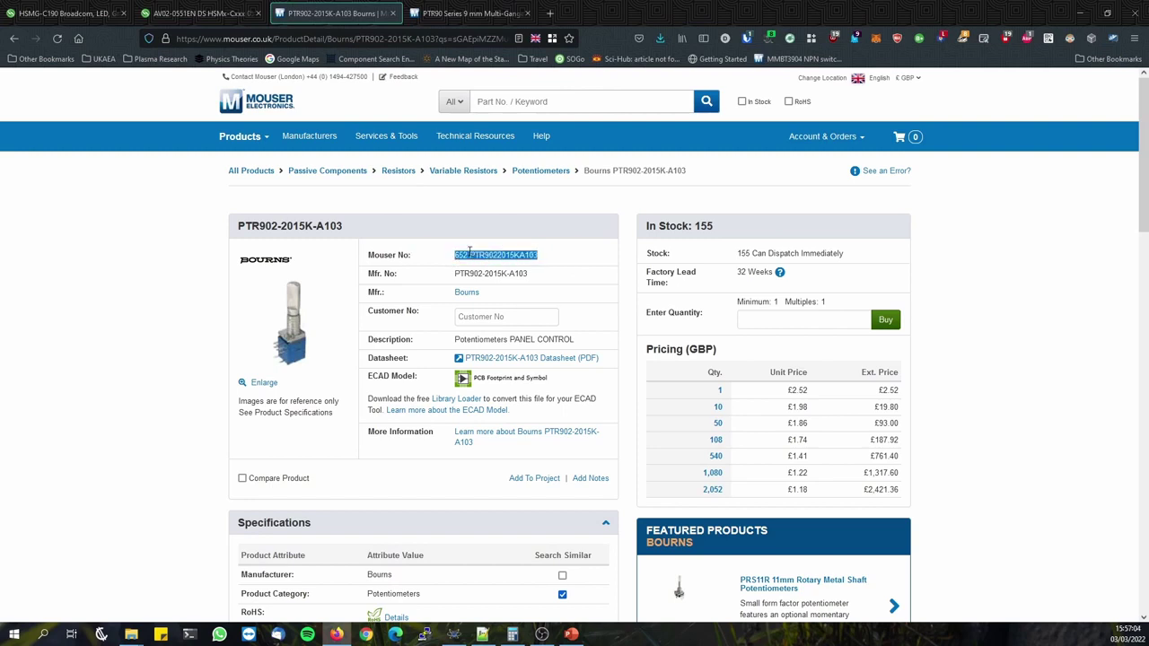
key("alt+Tab")
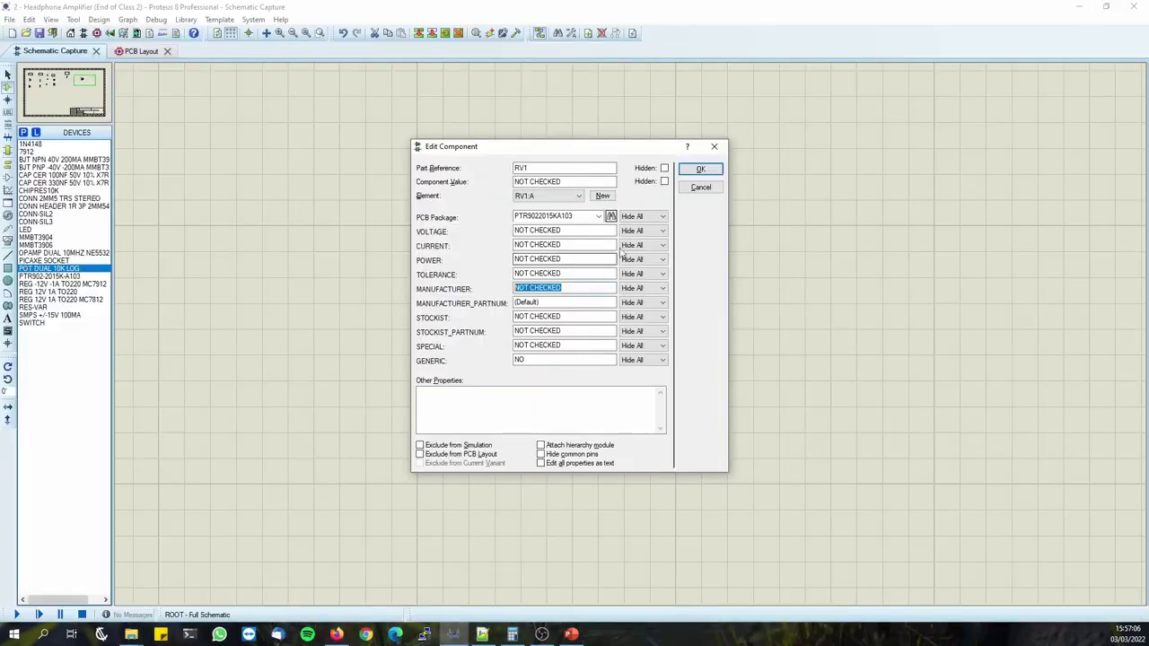
key("ctrl+v")
Enter MOUSER as RV1's manufacturer part number and move that text into the Stockist property.
double_click(601, 303)
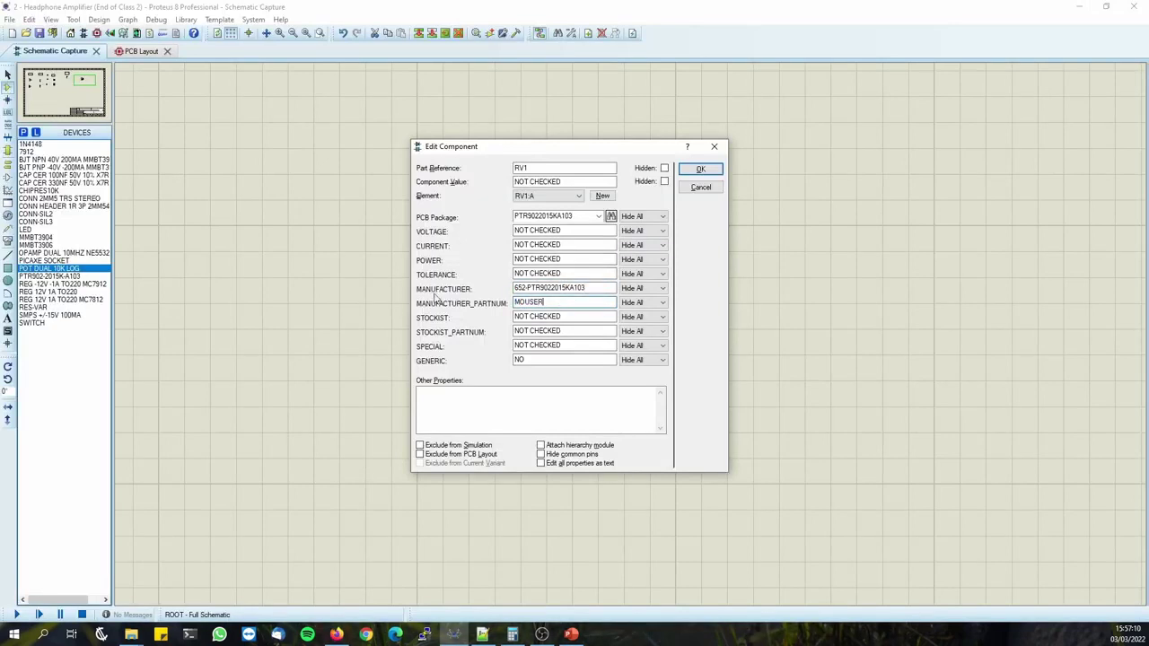
double_click(557, 302)
key("ctrl+c")
left_click_drag(573, 315, 459, 312)
key("ctrl+v")
Move 652-PTR9022015KA103 from RV1's Manufacturer property to the stockist part number.
left_click_drag(590, 289, 460, 289)
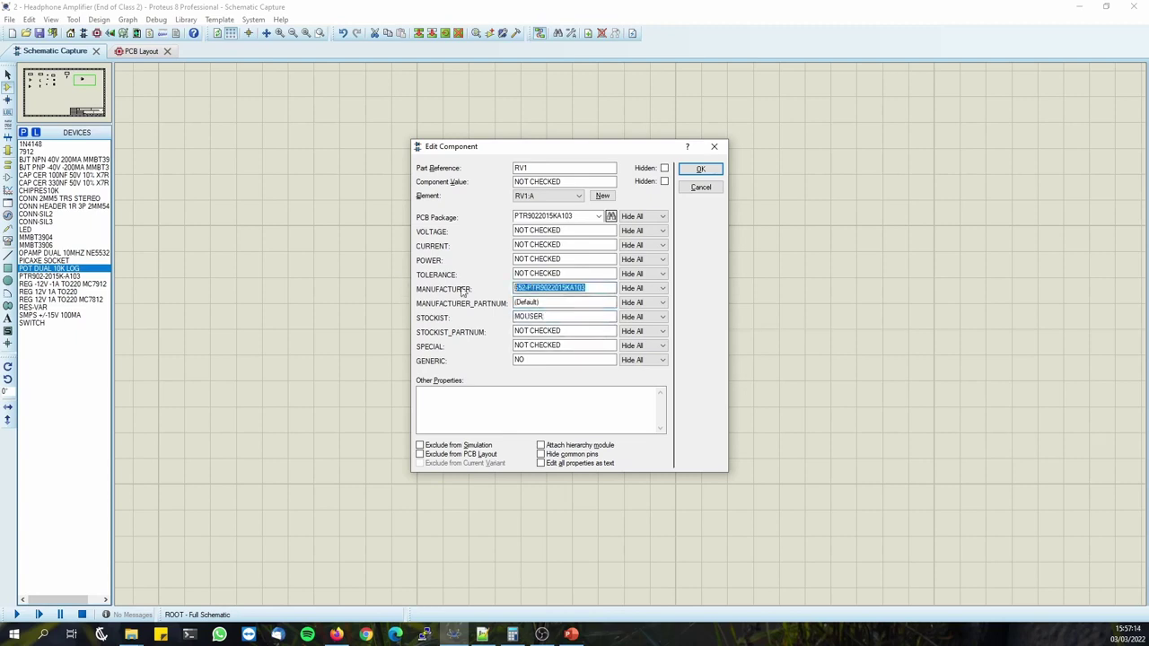
key("ctrl+x")
left_click_drag(563, 316, 512, 325)
key("ctrl+v")
key("ctrl+v")
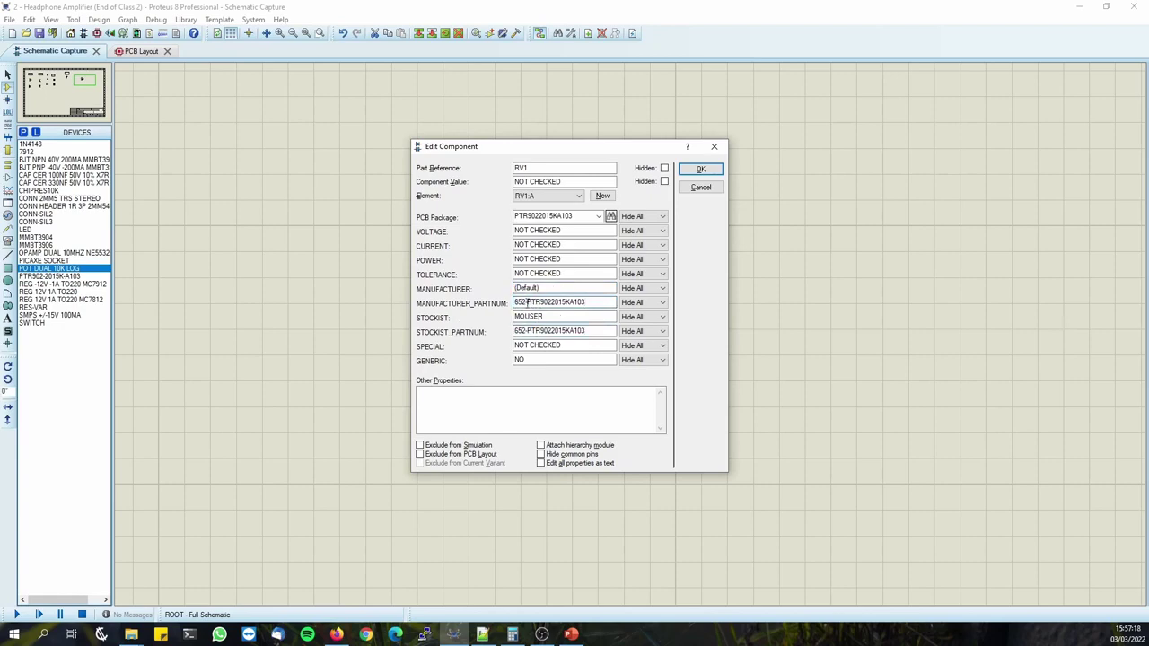
key("BackSpace")
Copy the manufacturer number PTR902-2015K-A103 from the Mouser page in the browser into RV1's manufacturer part number in Proteus.
key("alt+Tab")
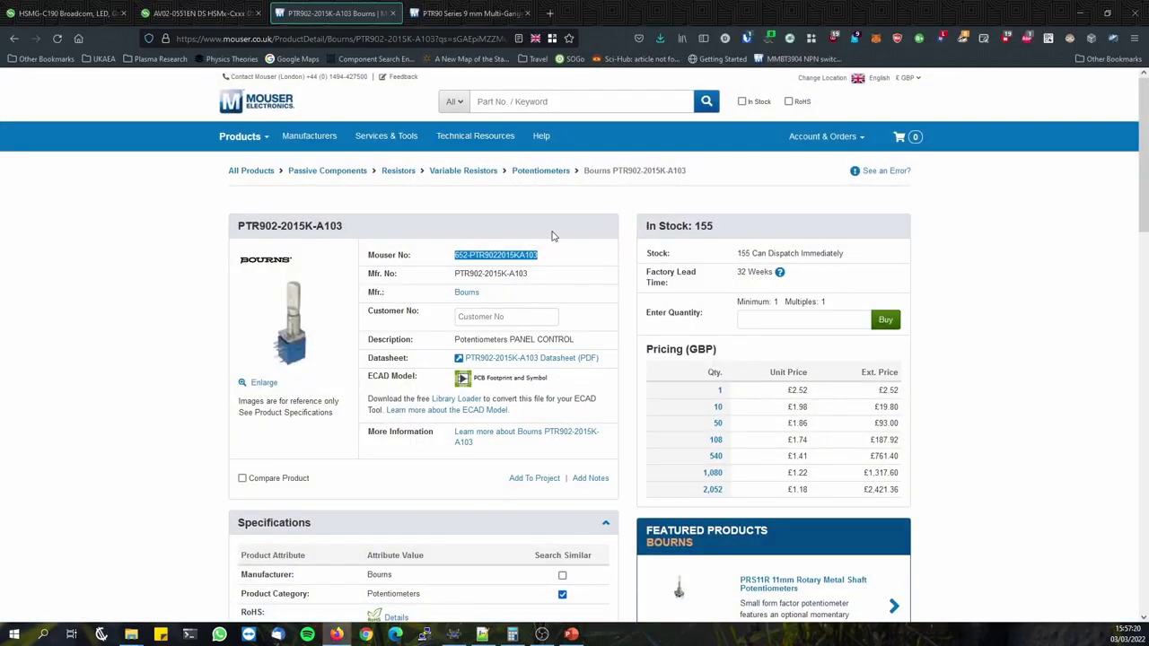
left_click(522, 273)
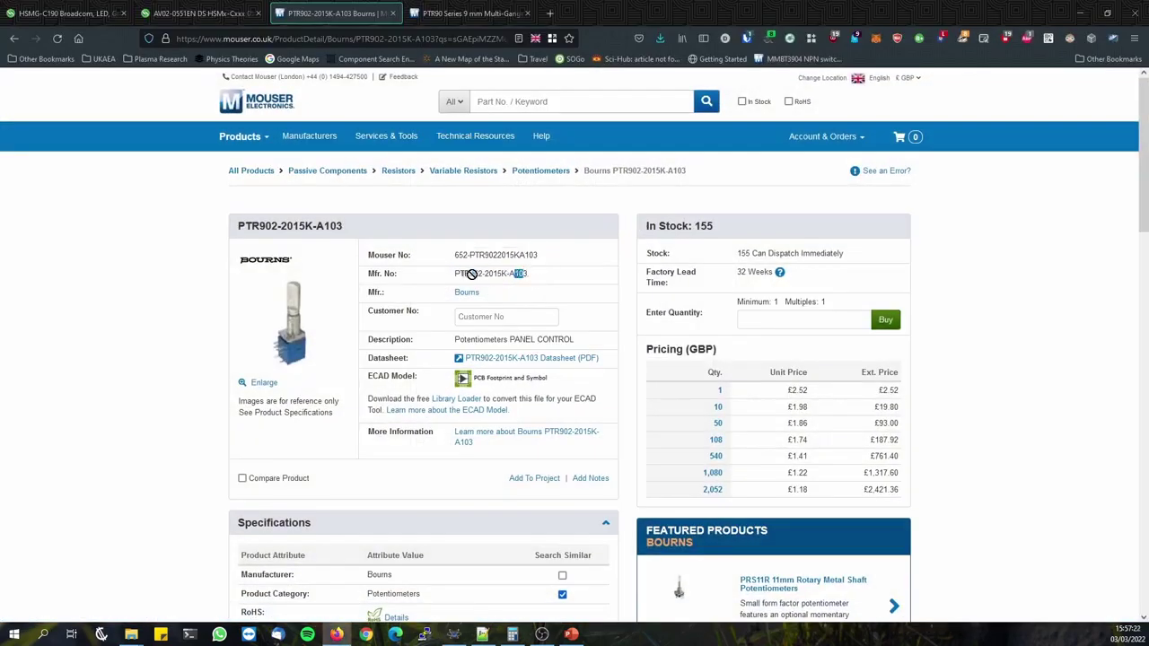
left_click_drag(456, 272, 530, 279)
key("ctrl+c")
key("alt+Tab")
double_click(557, 301)
key("ctrl+v")
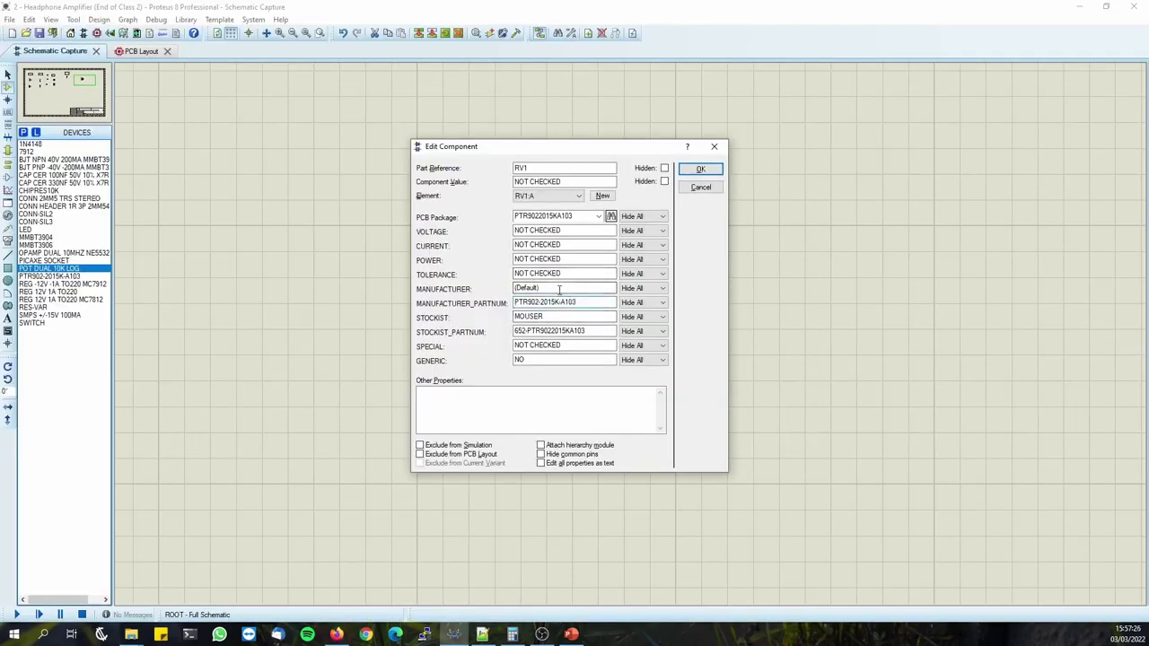
Check the manufacturer on the Mouser page and set RV1's Manufacturer property to BOURNS.
double_click(558, 289)
key("alt+Tab")
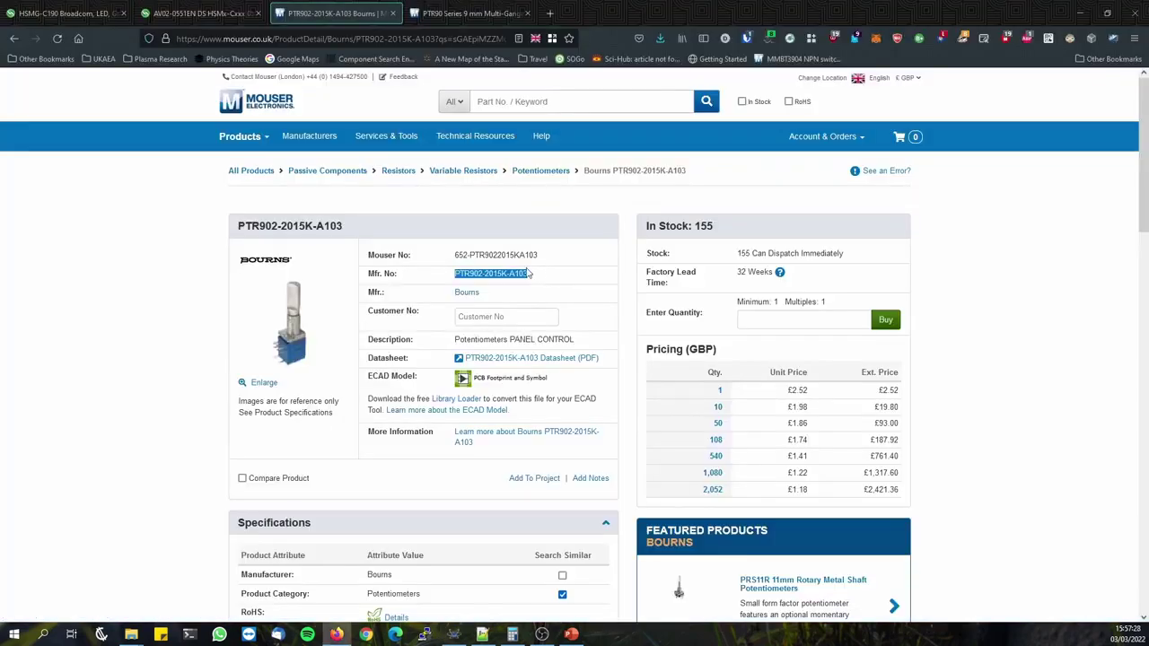
key("alt+Tab")
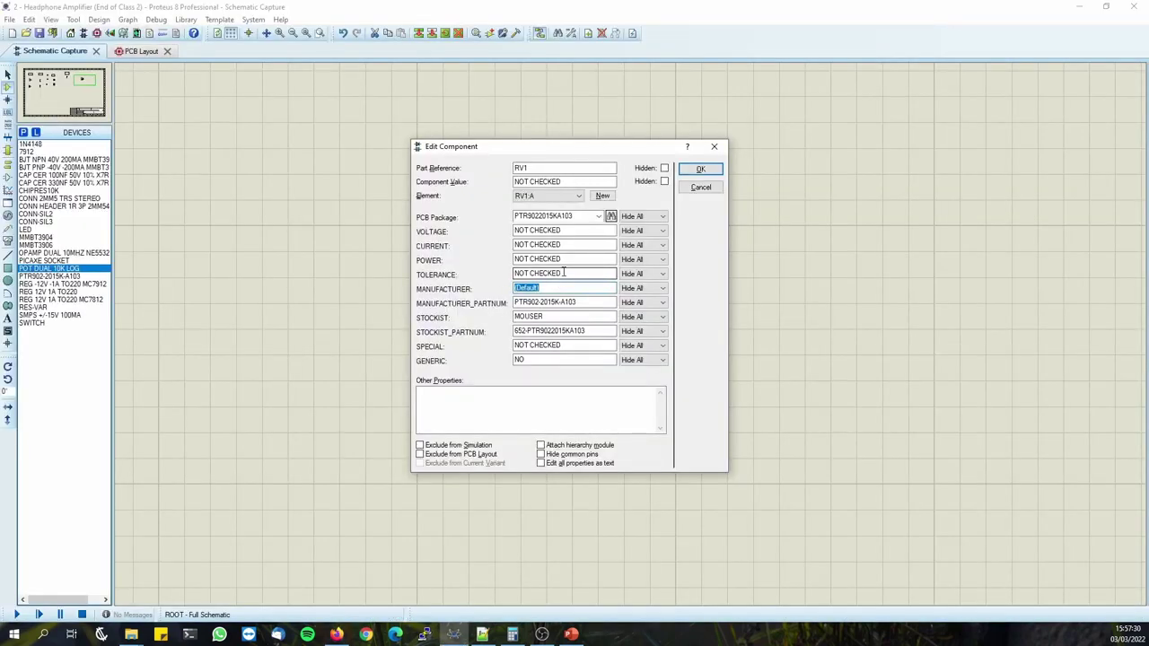
type("MOURNS")
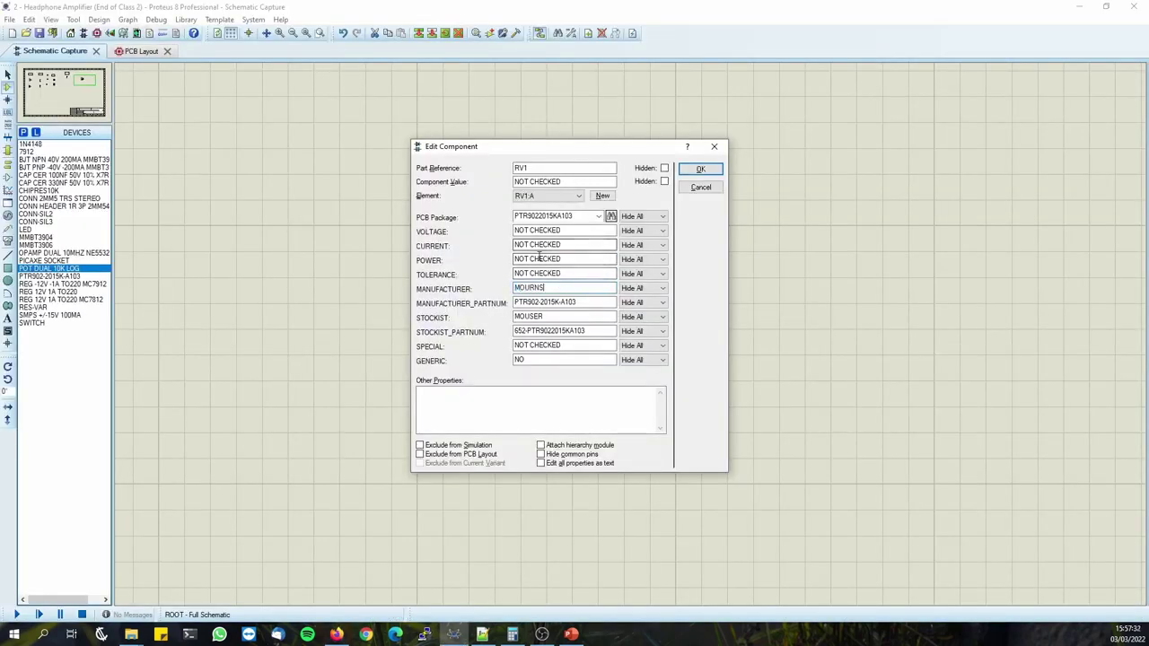
key("Home")
key("Delete")
type("B")
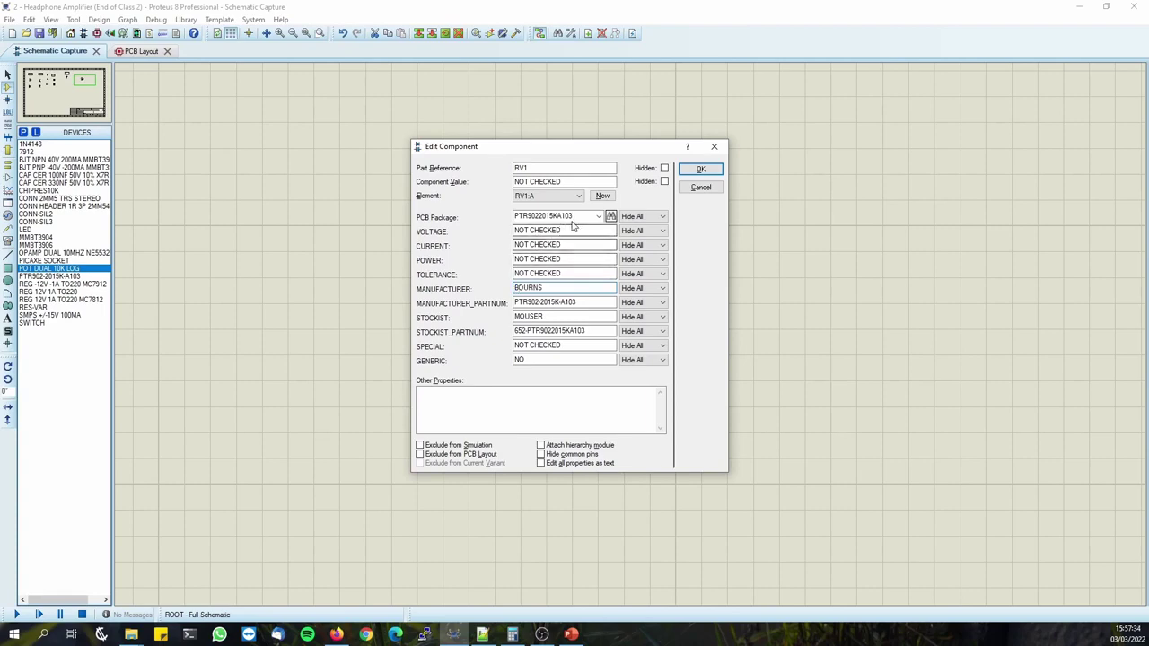
Look up the maximum operating voltage in the PTR90 datasheet in the browser and set RV1's Voltage to 20V in Proteus.
left_click_drag(574, 230, 456, 225)
key("alt+Tab")
scroll(449, 349, "down", 5)
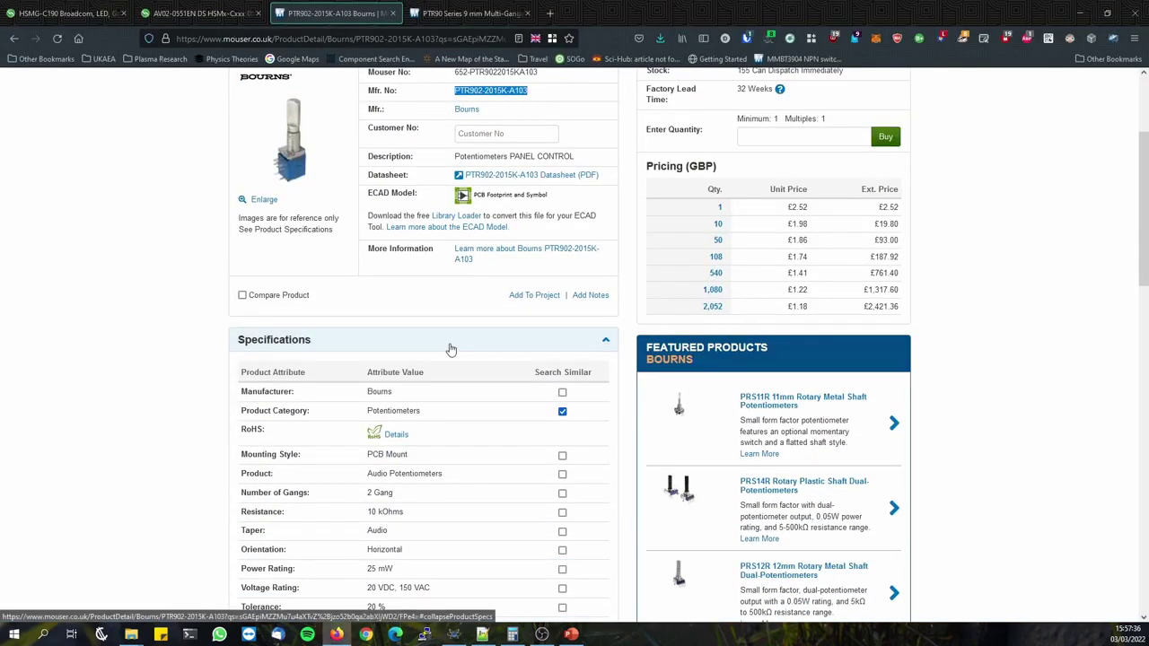
scroll(449, 350, "up", 5)
left_click(466, 11)
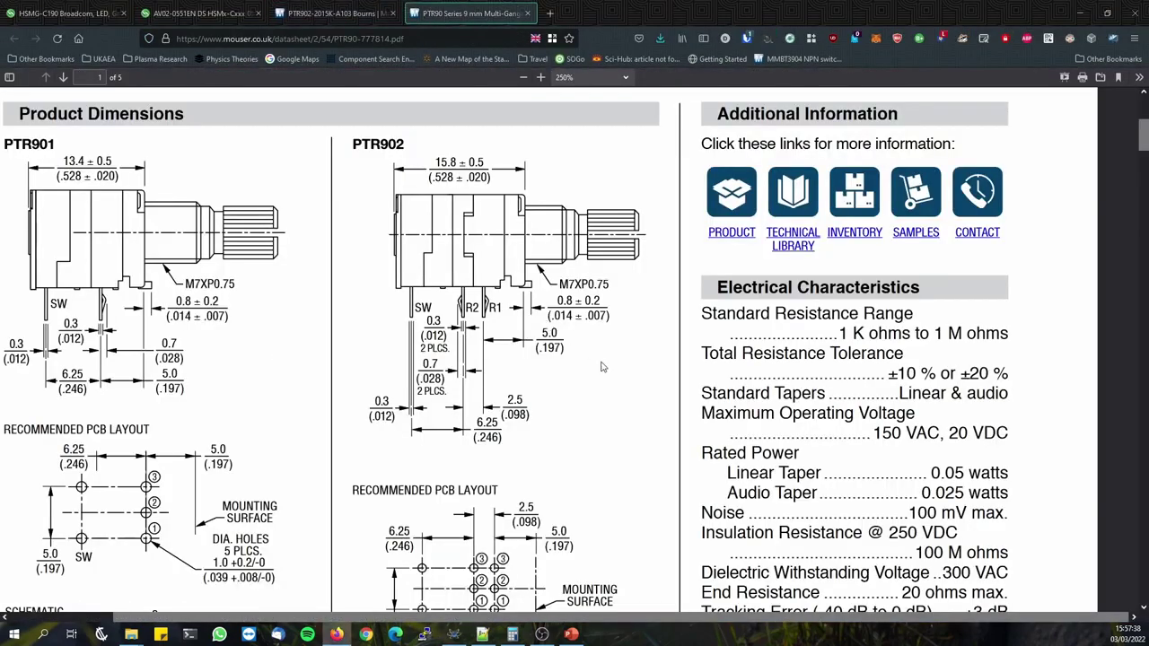
scroll(819, 341, "down", 2)
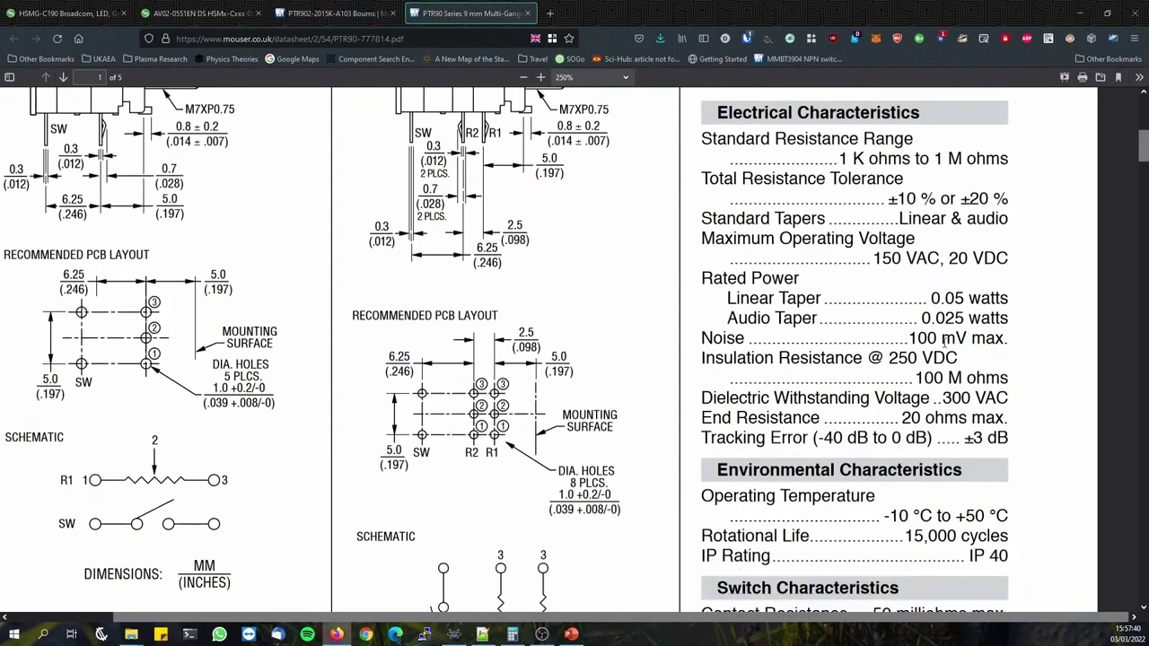
scroll(945, 348, "down", 2)
scroll(945, 342, "up", 1)
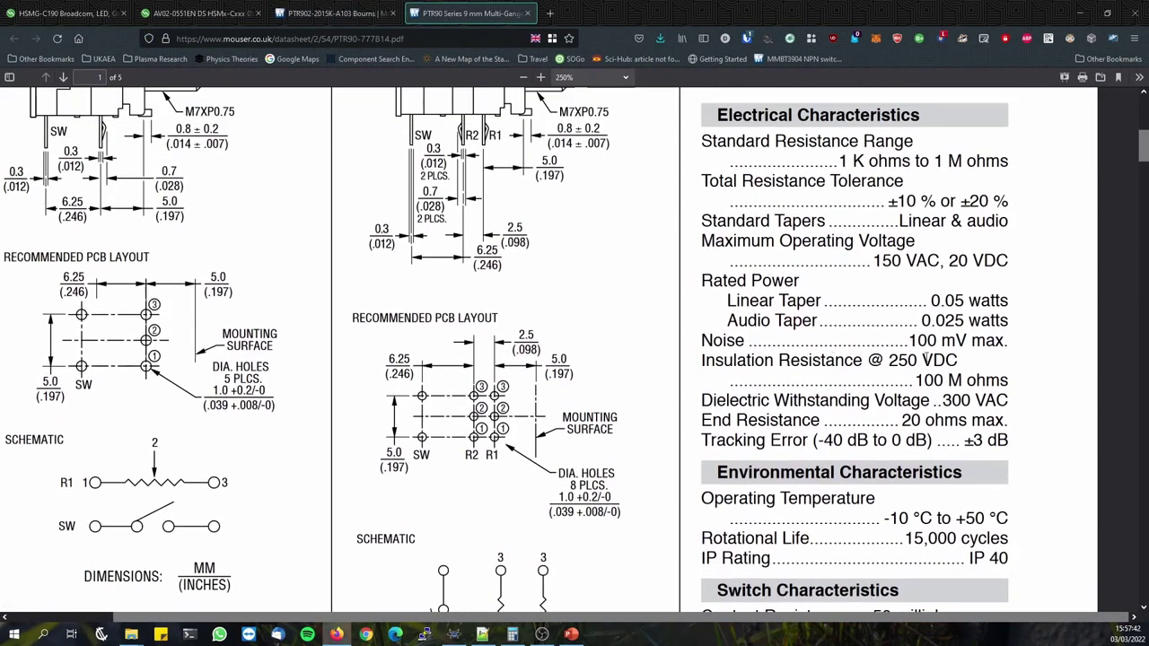
left_click_drag(889, 360, 938, 350)
left_click(959, 269)
key("alt+Tab")
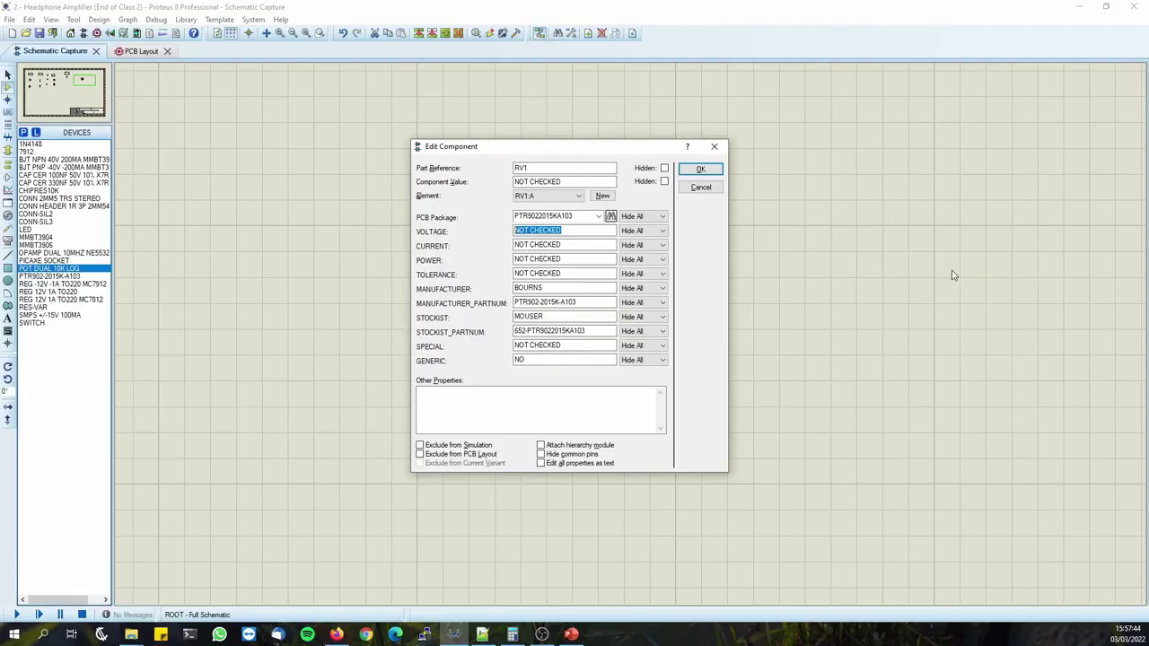
left_click(571, 231)
key("ctrl+a")
type("20")
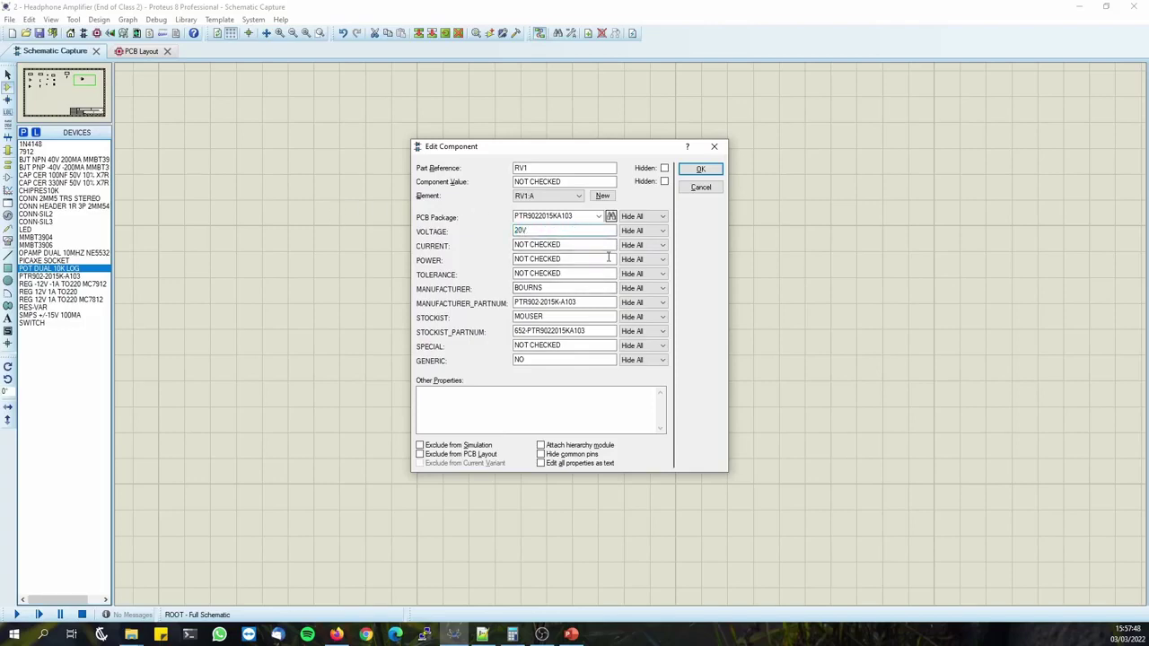
Check the audio taper's rated power in the datasheet, and set RV1's Current to "-" and Power to 25mW.
key("alt+Tab")
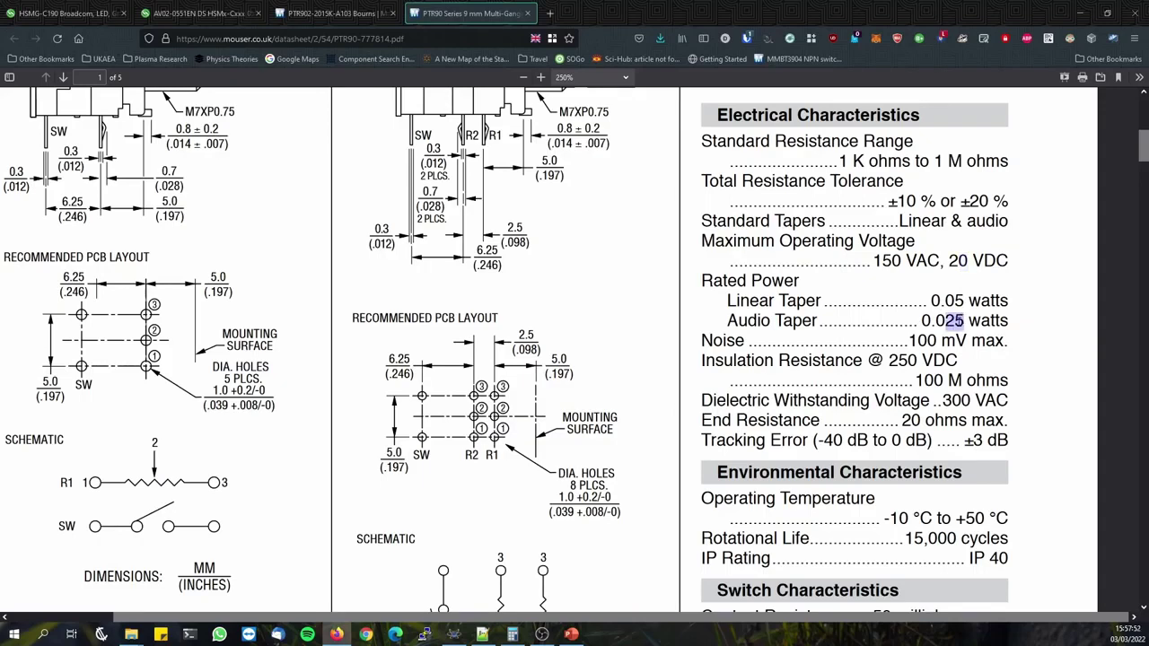
double_click(747, 321)
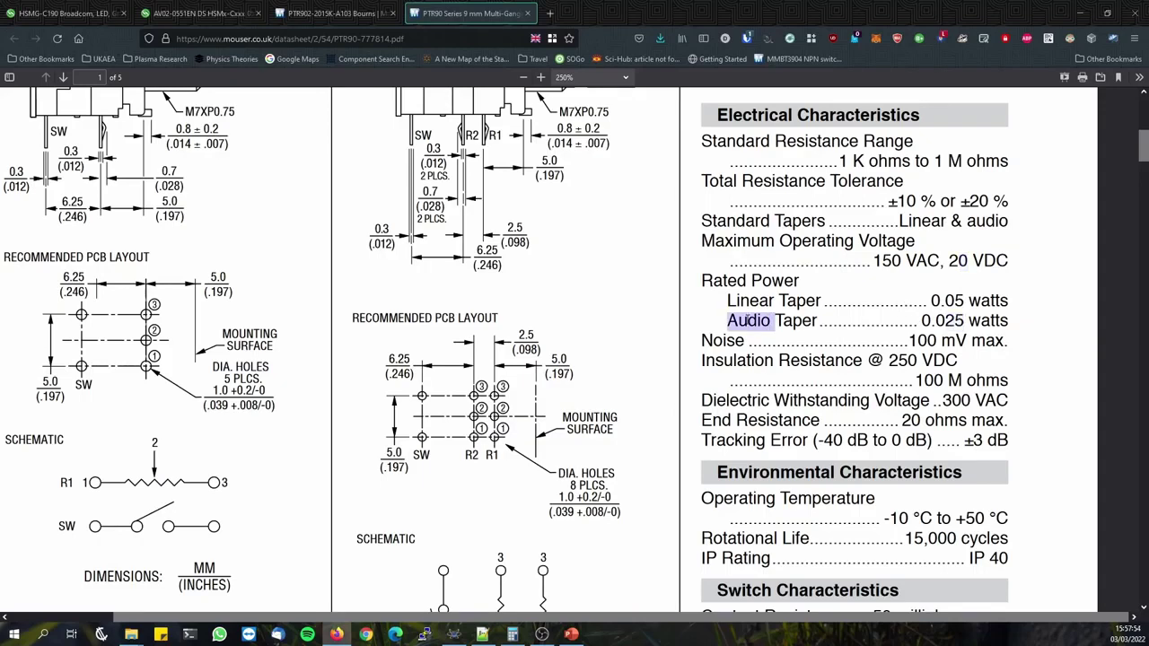
left_click(766, 320)
double_click(766, 320)
left_click_drag(766, 320, 809, 322)
left_click(809, 322)
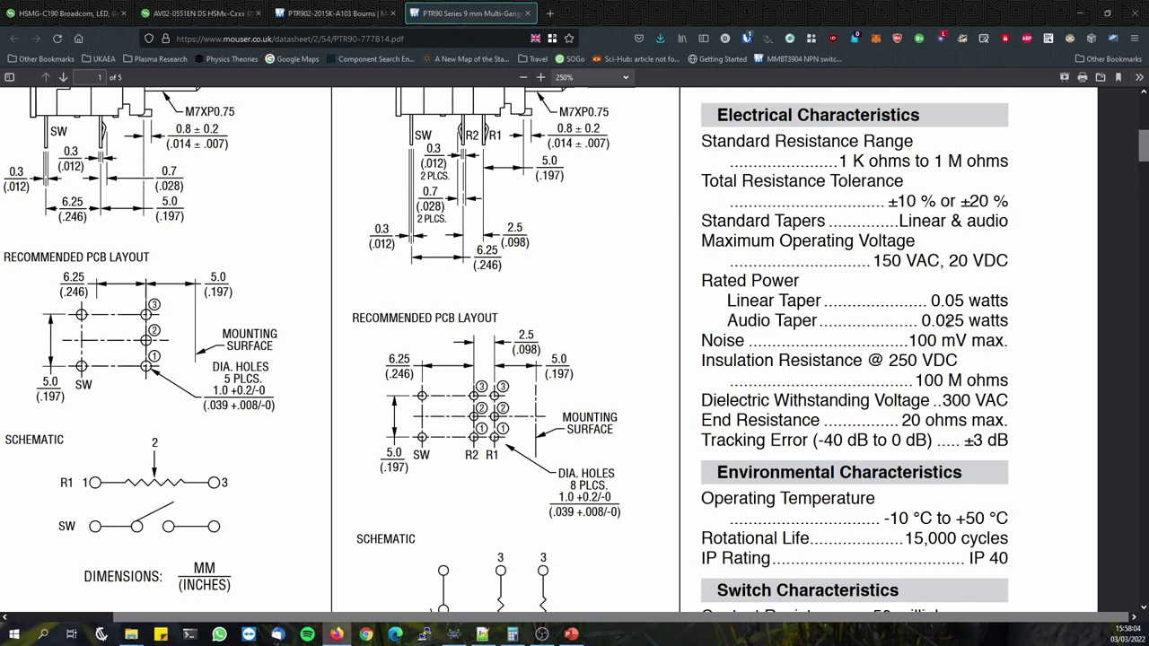
key("alt+Tab")
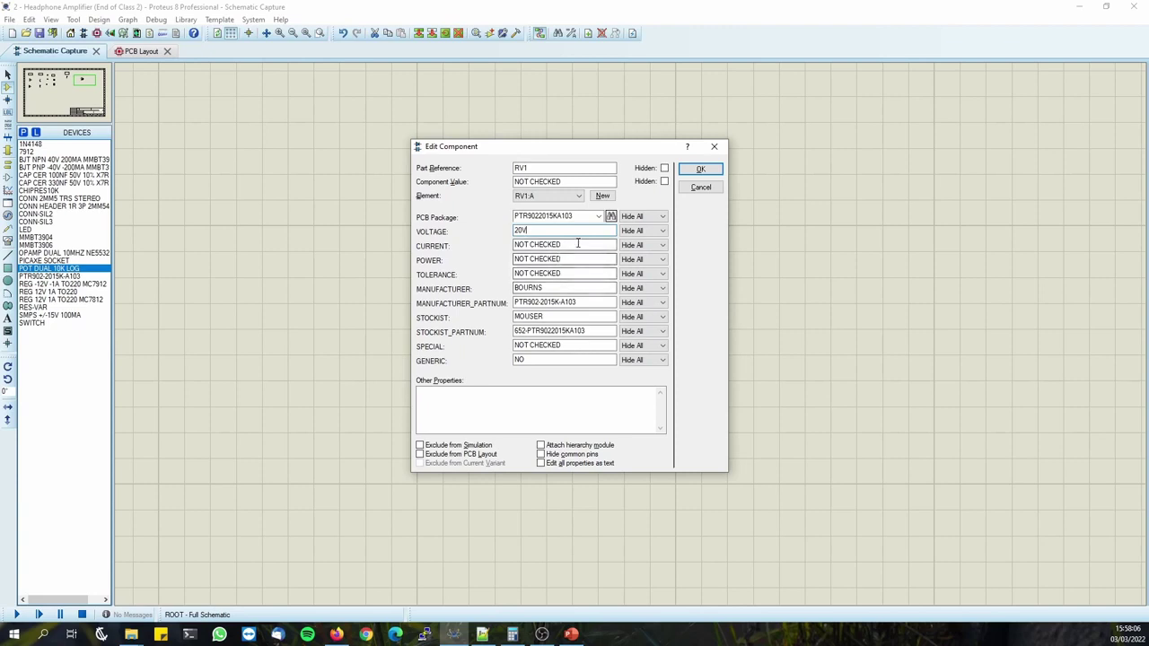
key("Tab")
type("-")
key("Tab")
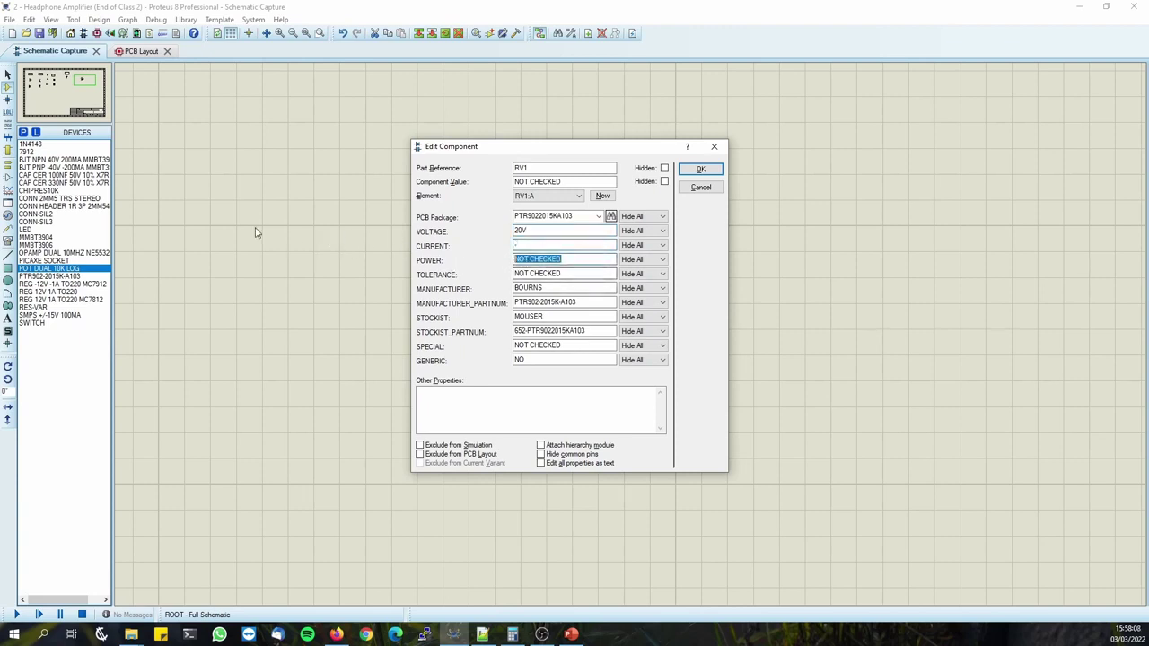
type("25mW")
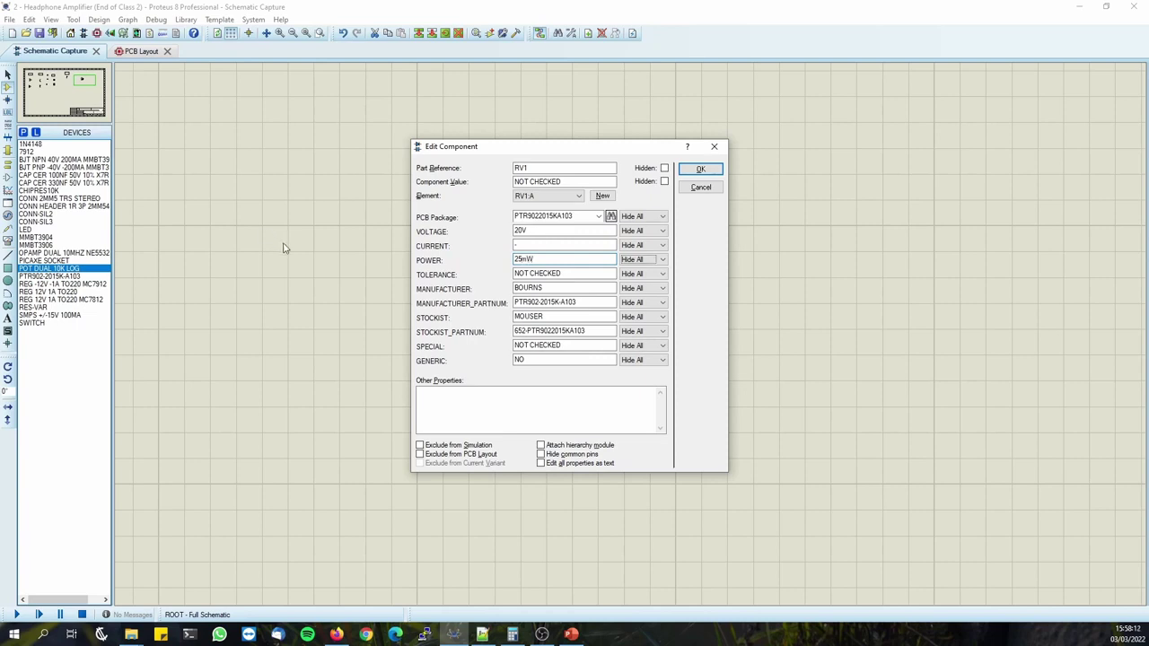
Set RV1's Tolerance and Special properties to "-".
key("Tab")
type("-")
key("Tab")
key("Tab")
key("Tab")
key("Tab")
key("Tab")
key("Tab")
key("Tab")
key("Tab")
key("Tab")
key("Tab")
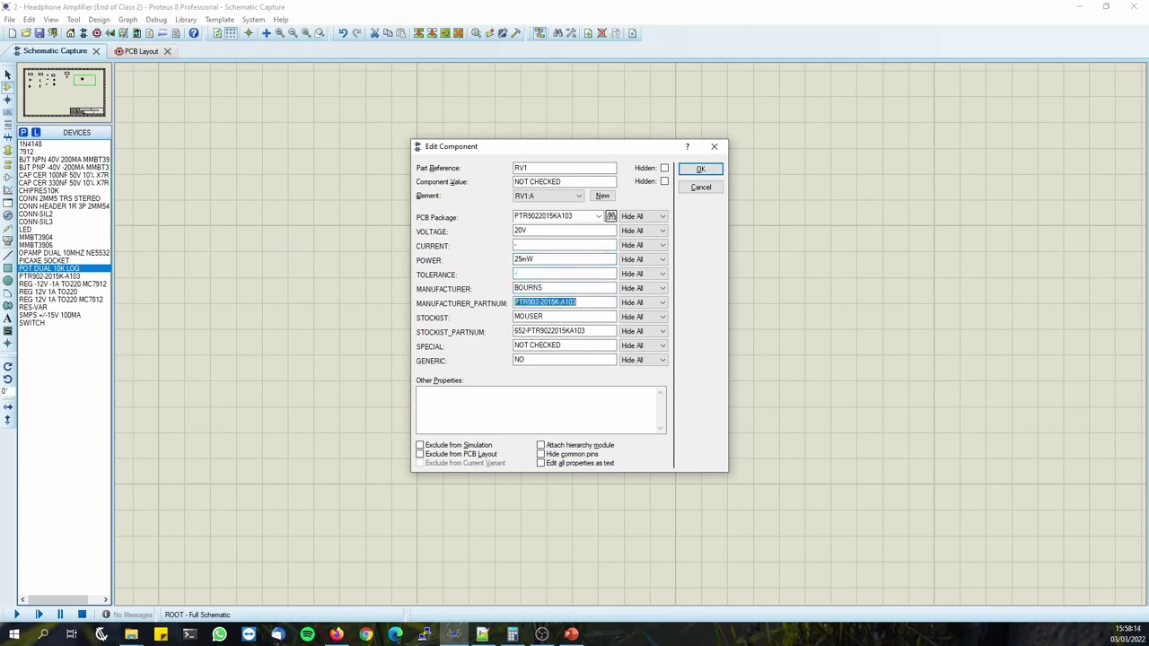
type("-")
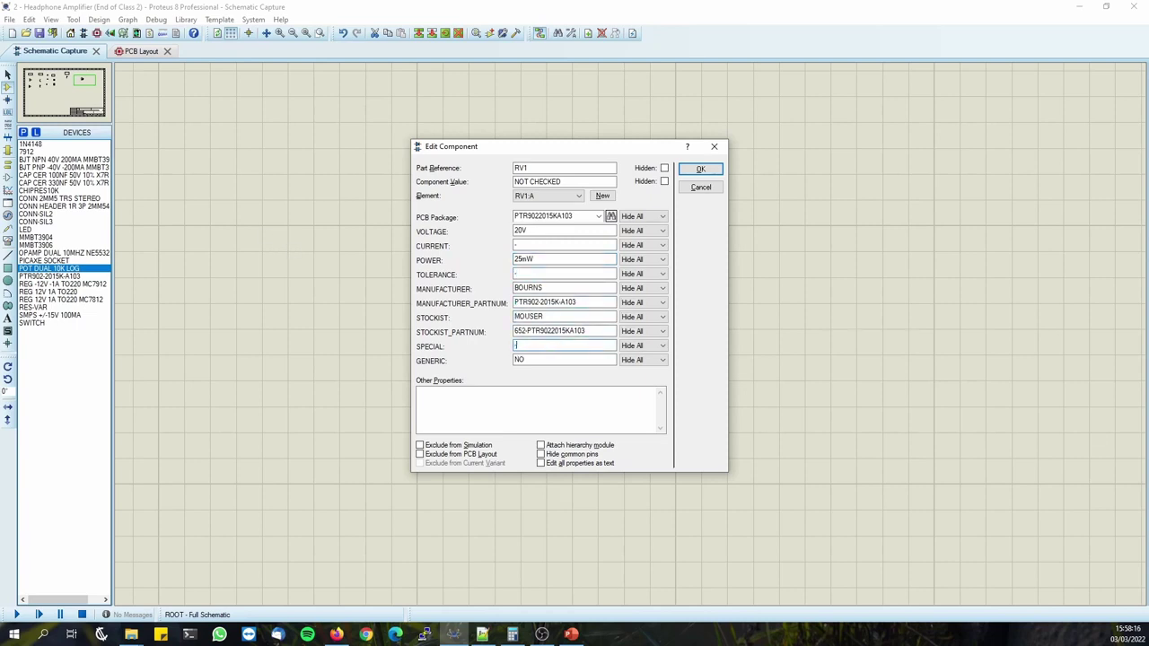
Set RV1's component value to 10k and apply the component properties.
left_click_drag(580, 181, 516, 181)
left_click_drag(566, 146, 686, 165)
type("10k")
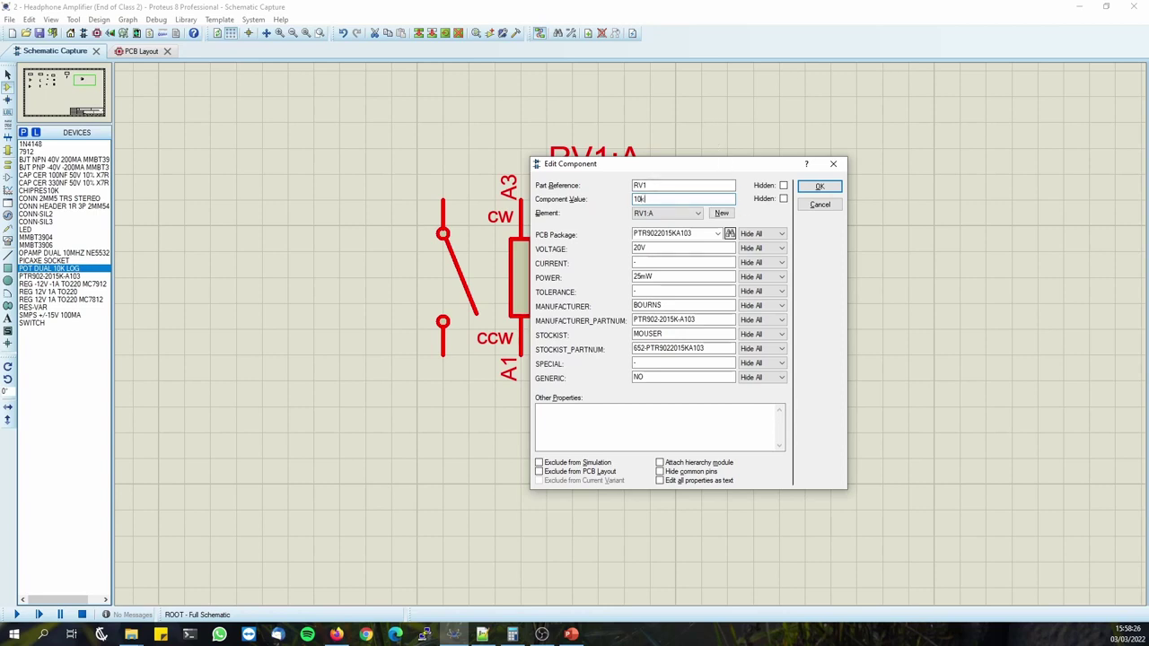
left_click(818, 188)
right_click(538, 277)
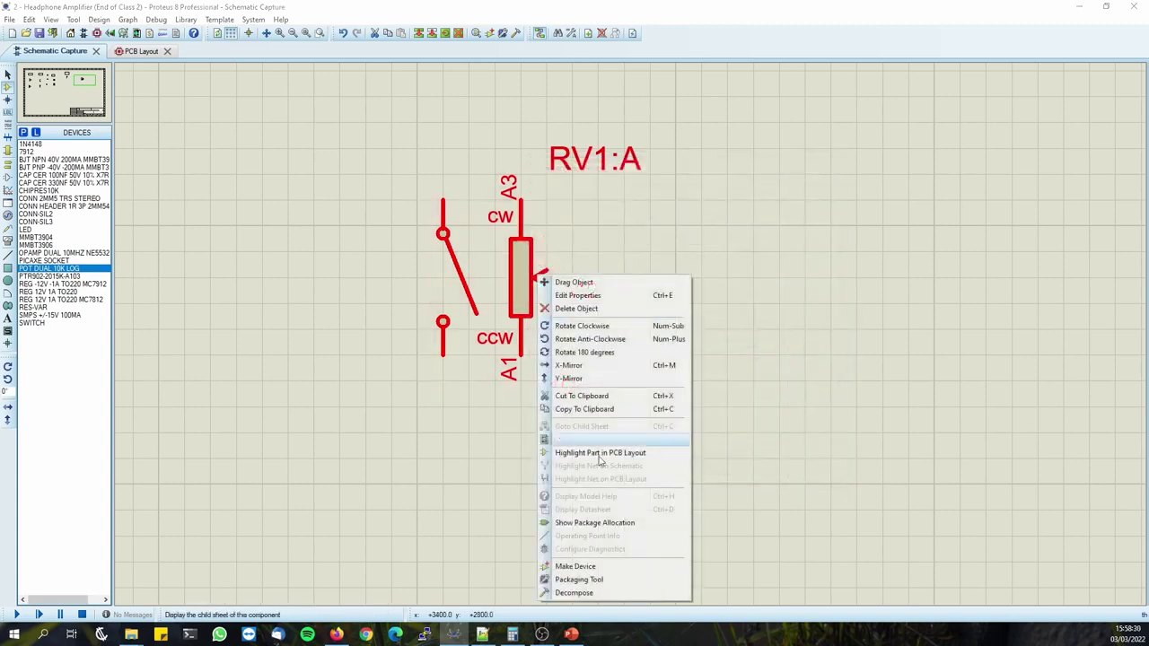
left_click(582, 567)
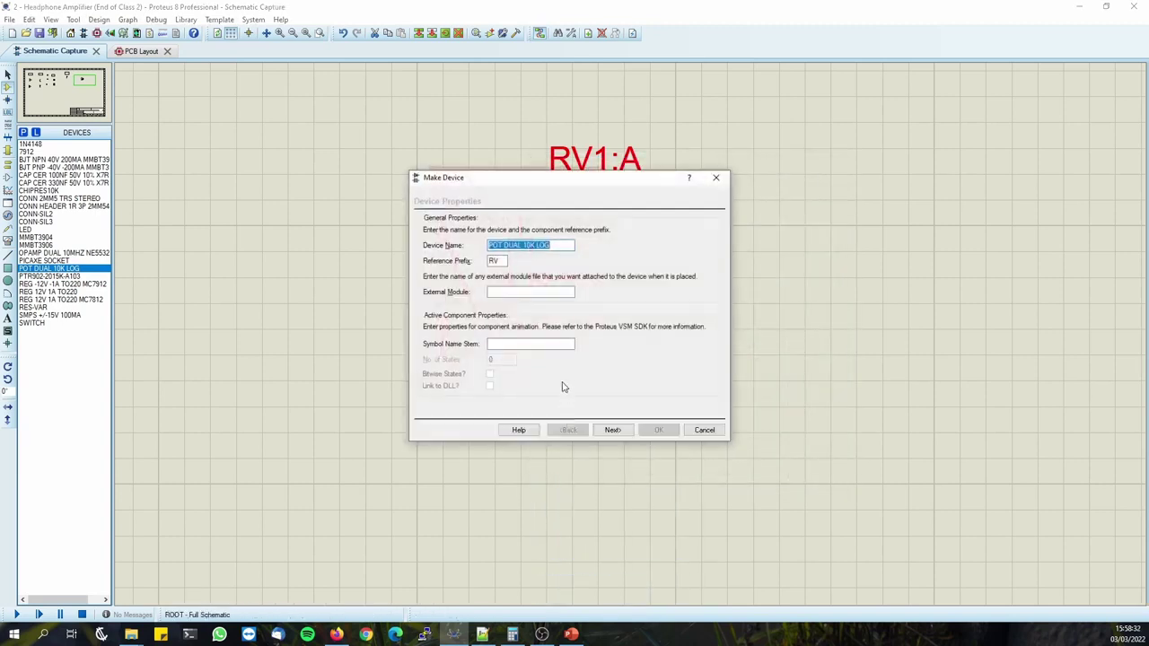
left_click(703, 431)
double_click(510, 267)
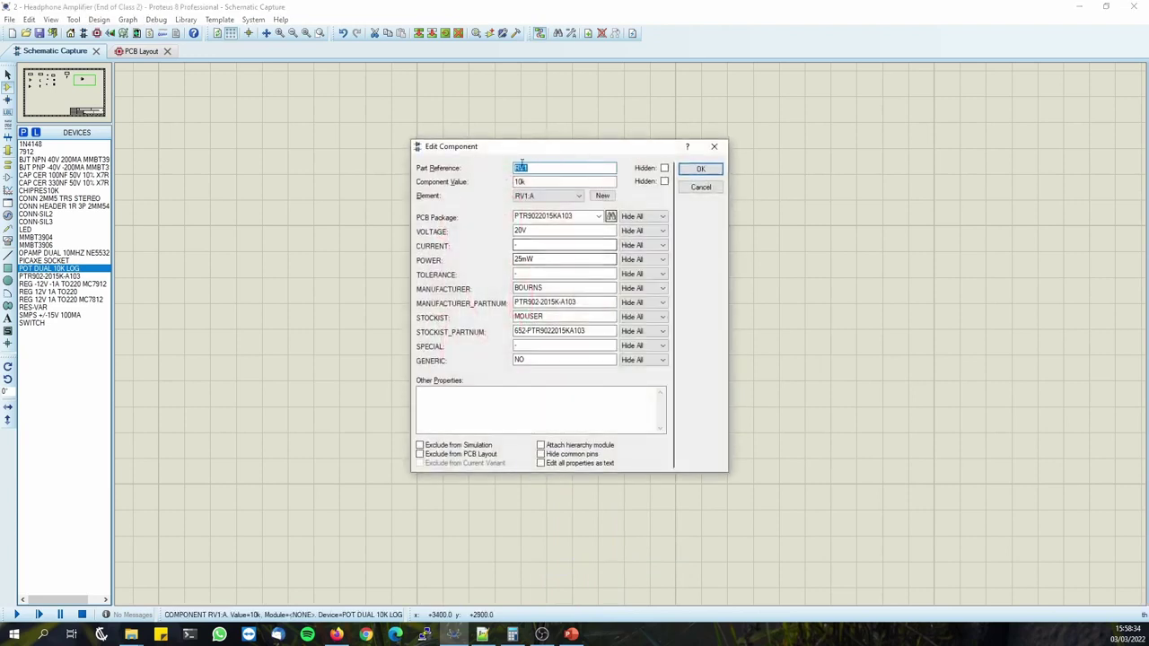
left_click(700, 186)
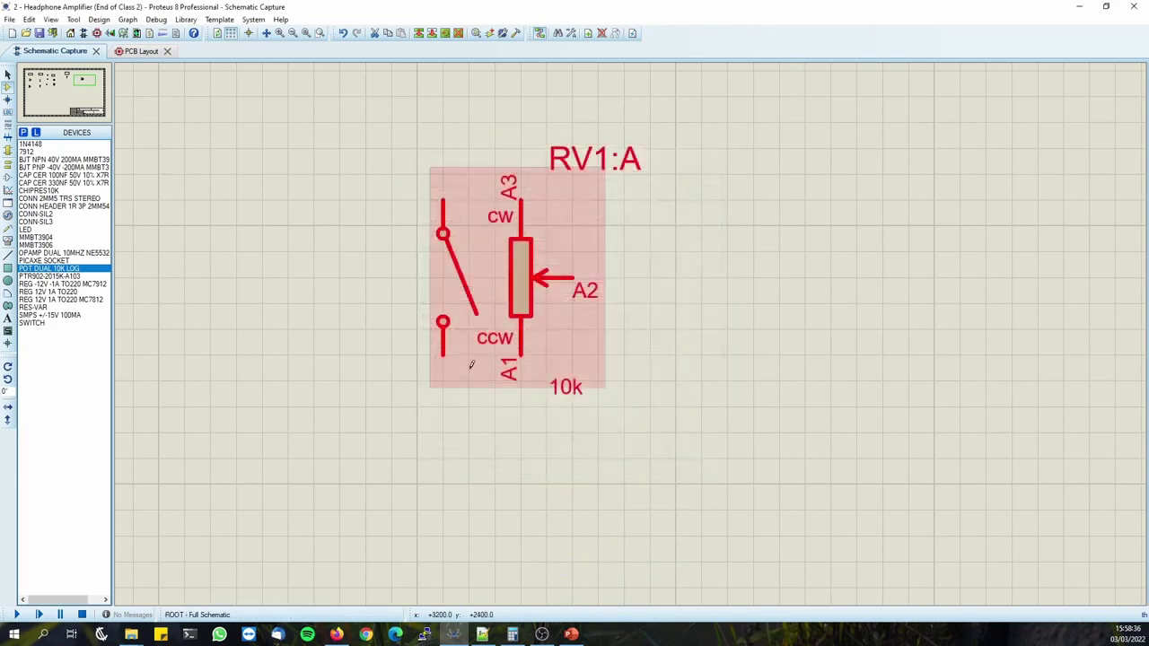
Run Make Device on RV1:A as POT DUAL 10K LOG, review its property definitions, and replace the existing library device.
right_click(529, 274)
left_click(563, 563)
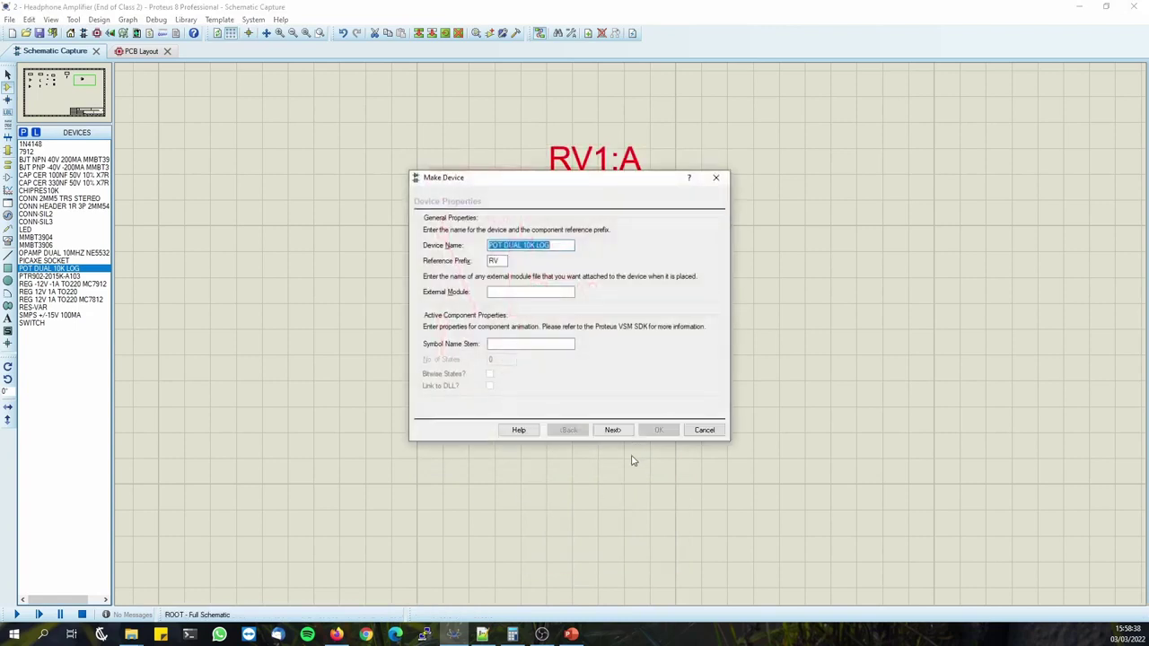
left_click(611, 430)
left_click(611, 431)
left_click(612, 430)
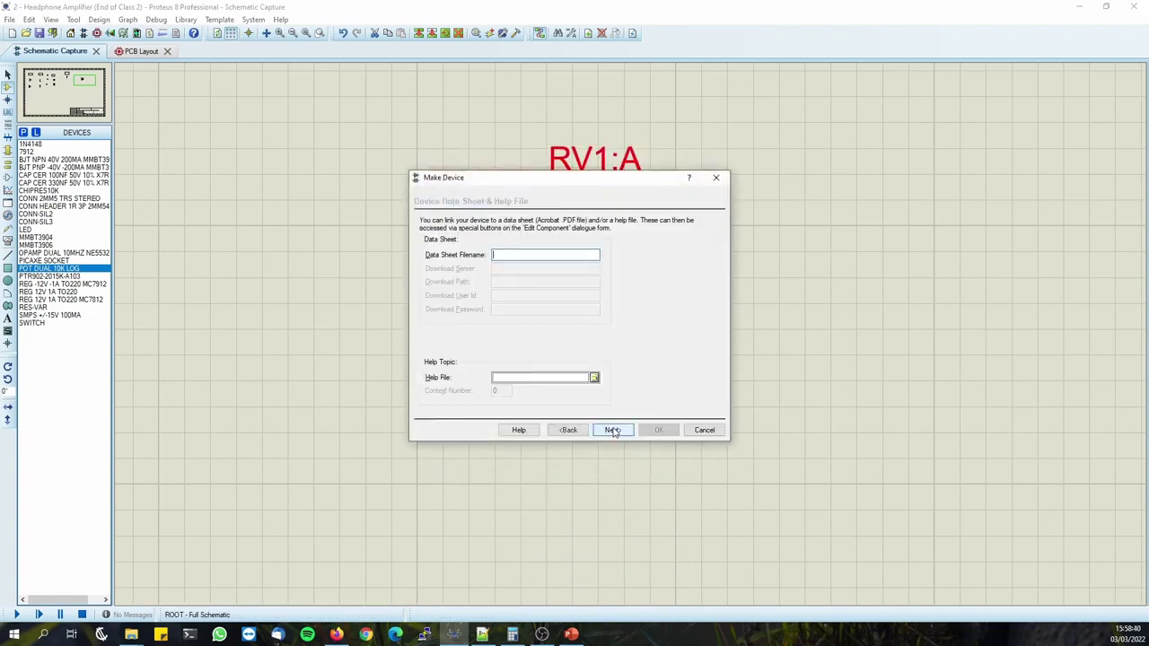
left_click(614, 431)
left_click(567, 430)
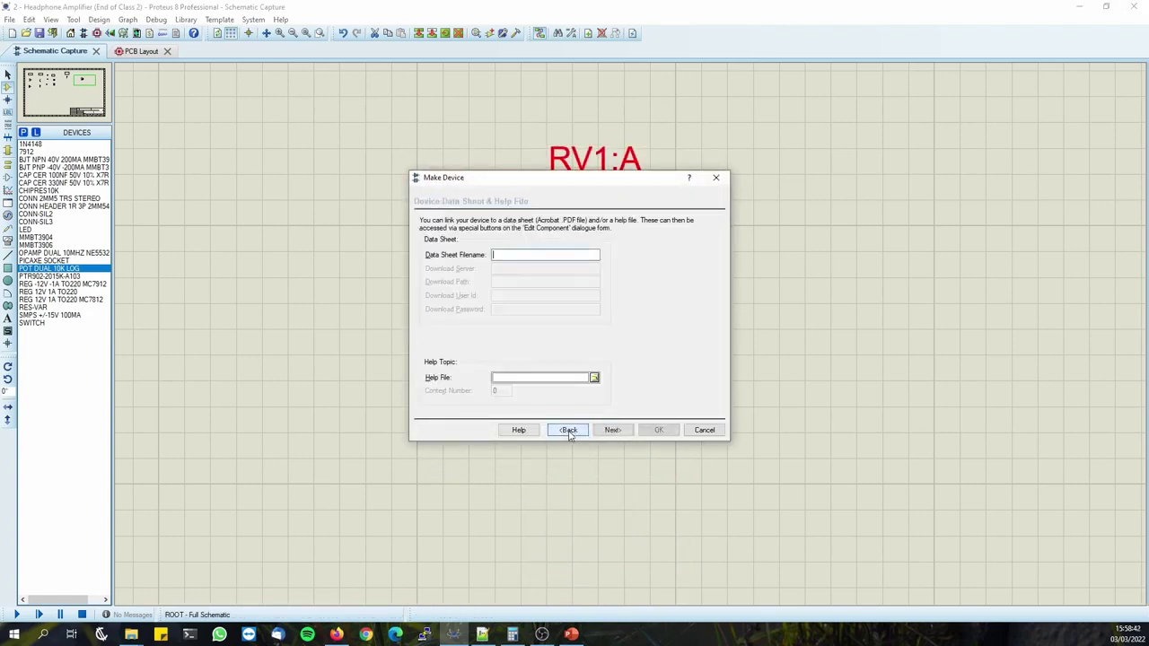
left_click(567, 430)
left_click(449, 265)
mouse_move(447, 288)
left_mouse_down()
mouse_move(450, 341)
mouse_move(457, 287)
left_mouse_up()
left_click(613, 430)
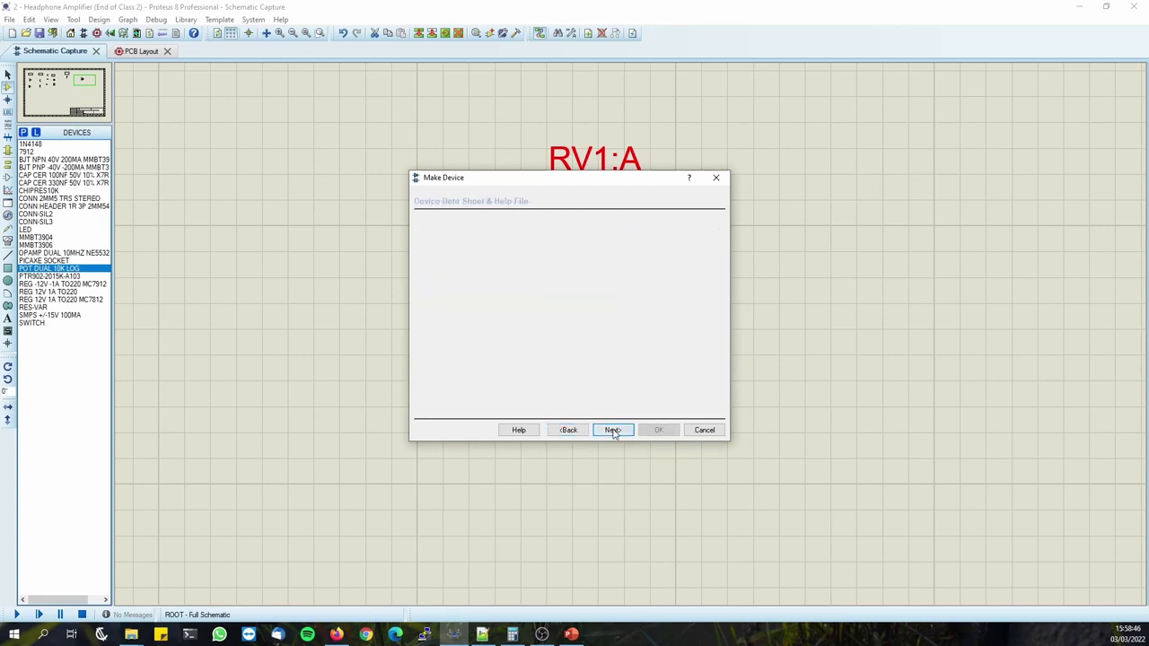
left_click(612, 430)
left_click(660, 430)
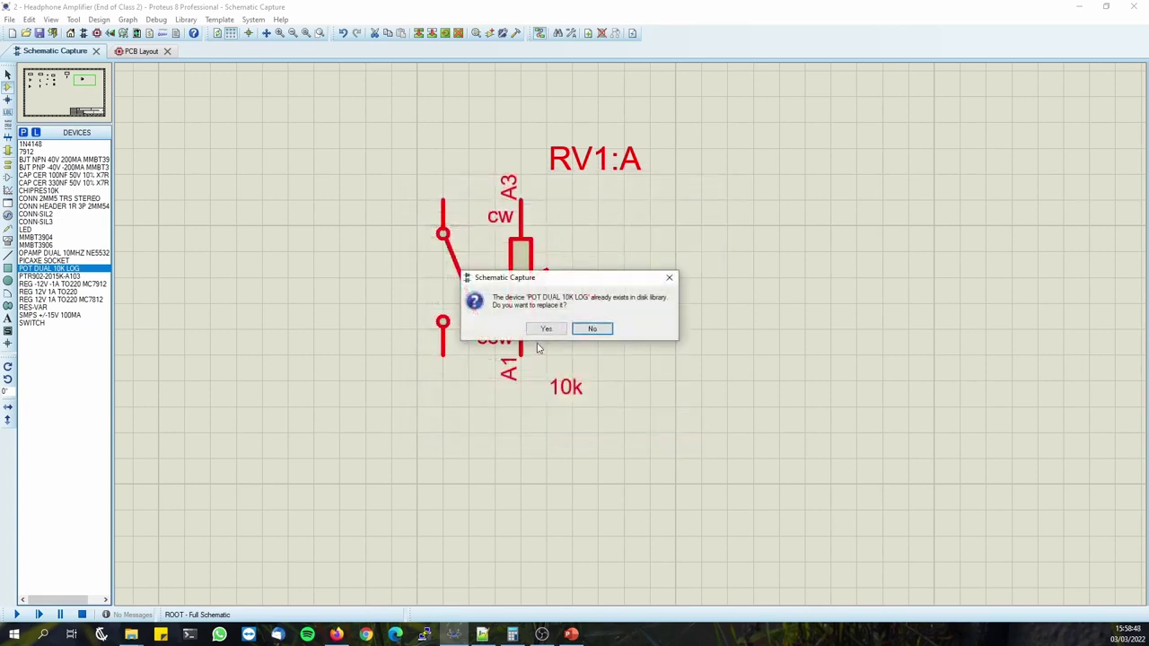
left_click(544, 328)
left_click(545, 333)
Delete the old RV1:A from the schematic and place a fresh POT DUAL 10K LOG in its place.
right_click(515, 269)
right_click(516, 269)
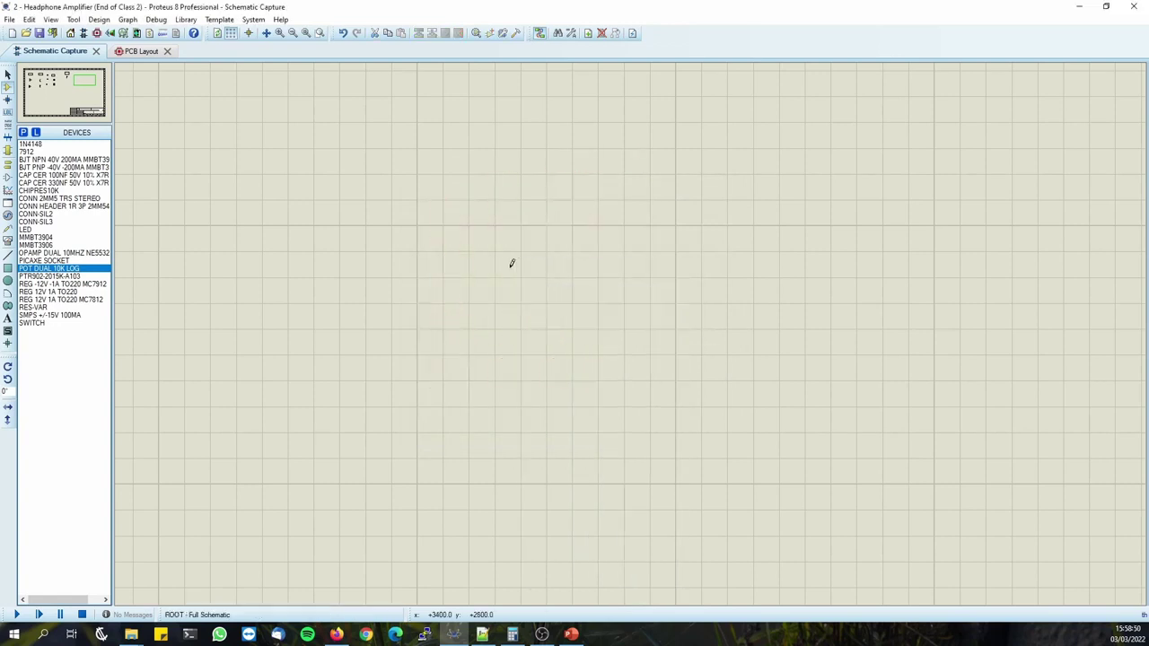
left_click(511, 268)
left_click(506, 270)
left_click(507, 269)
Check the component properties stored in the newly placed RV1:A and close them without changes.
key("ctrl+e")
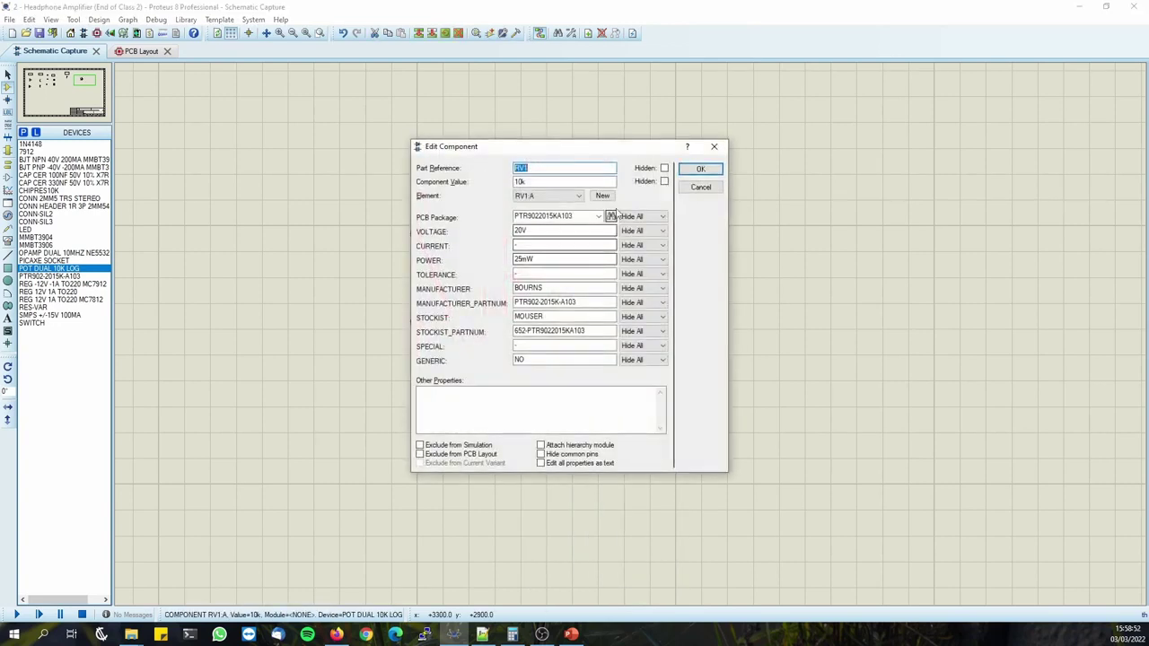
left_click(695, 187)
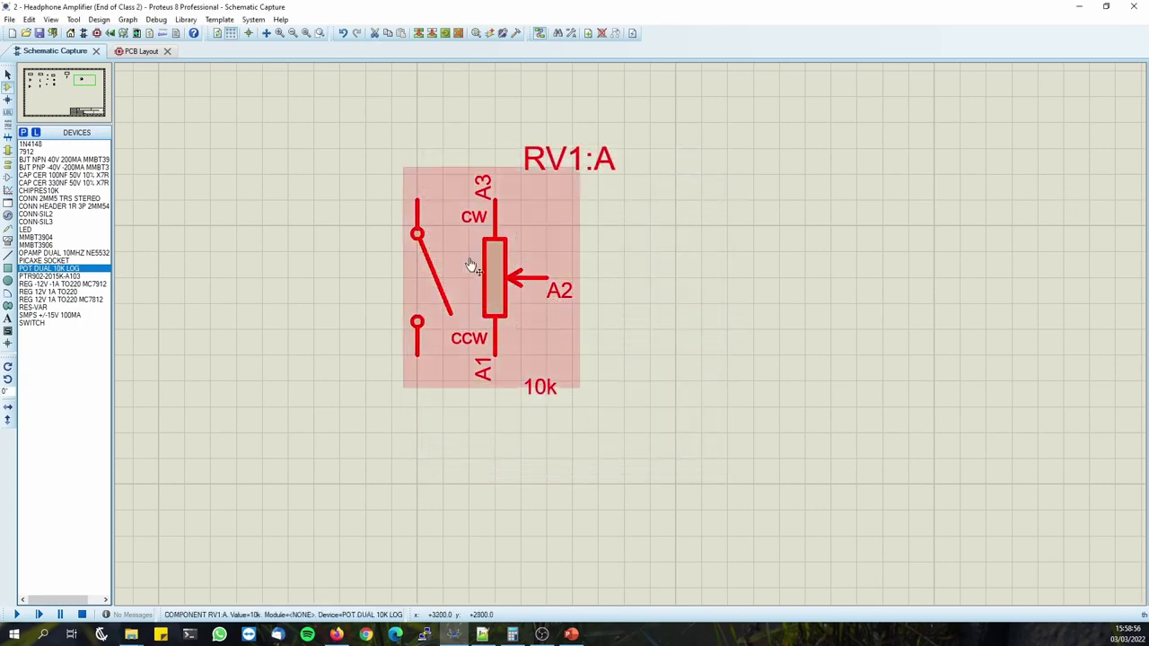
left_click_drag(476, 262, 526, 301)
double_click(525, 300)
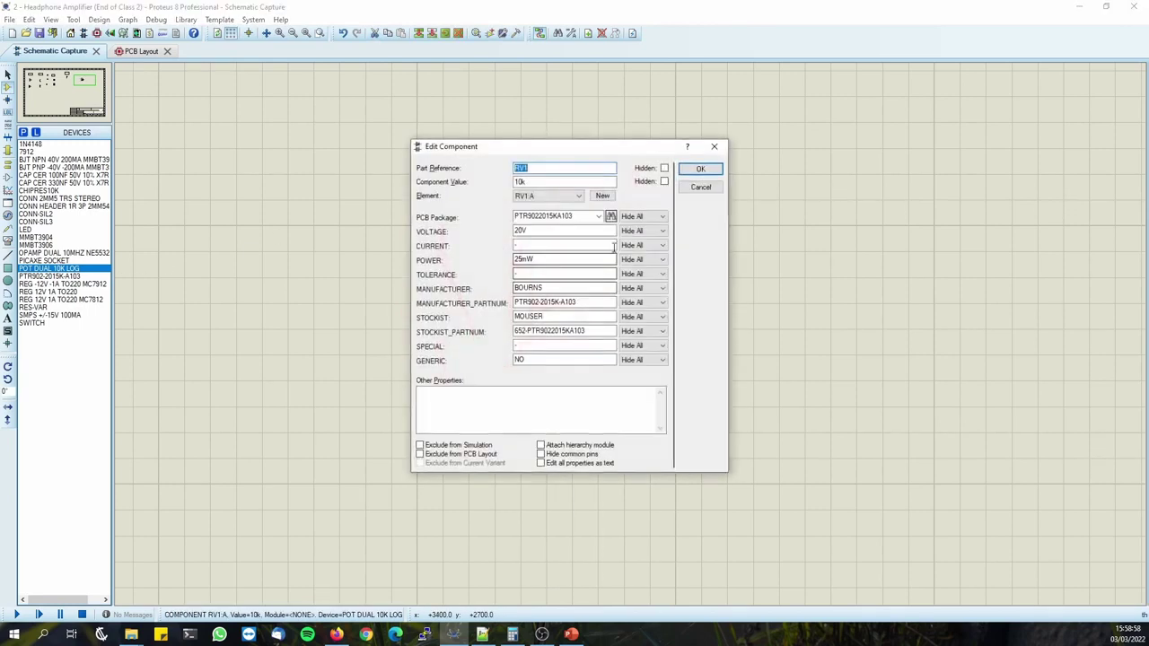
key("Escape")
Place the second POT DUAL 10K LOG element, RV1:B, beside RV1:A.
scroll(631, 325, "down", 3)
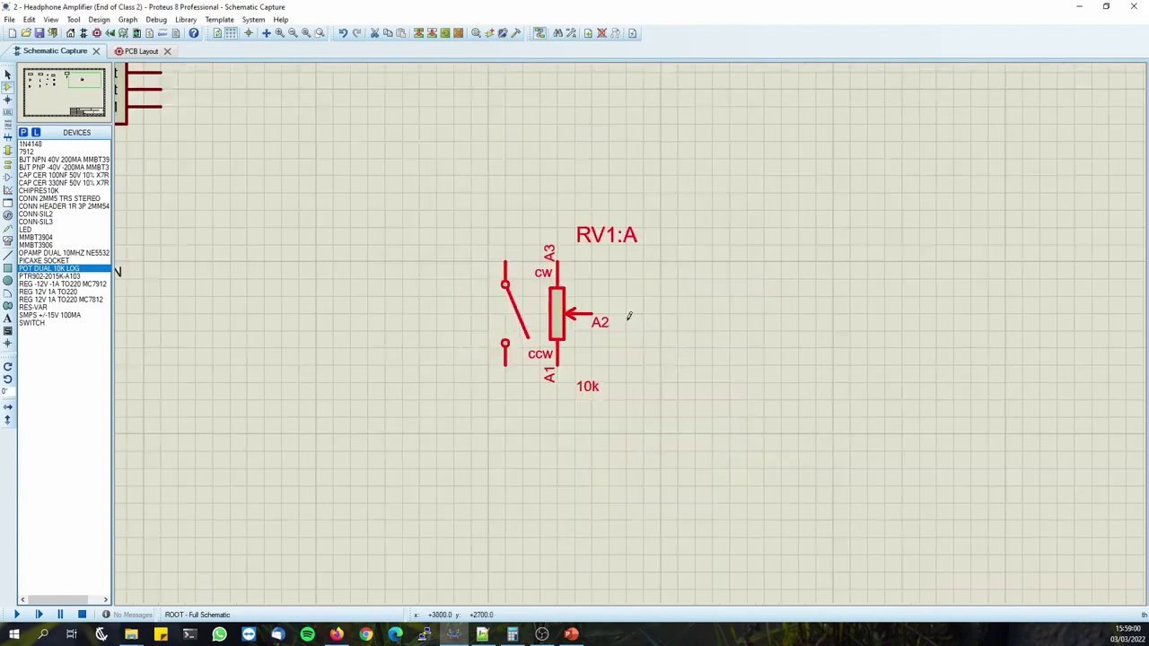
scroll(631, 331, "up", 3)
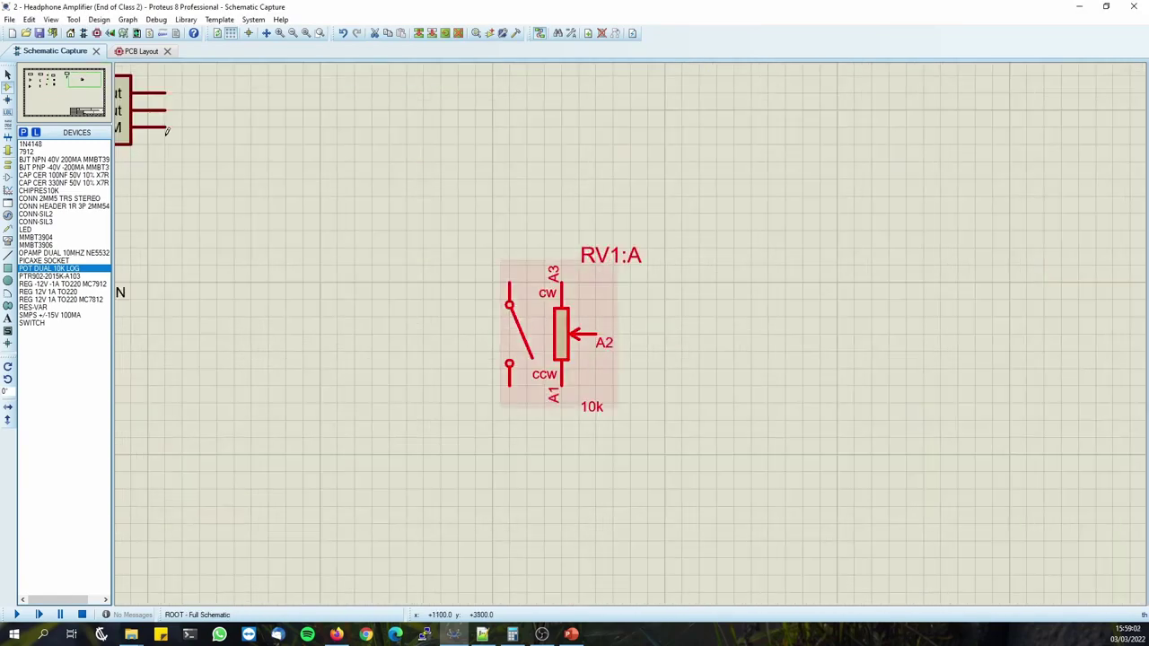
left_click(694, 321)
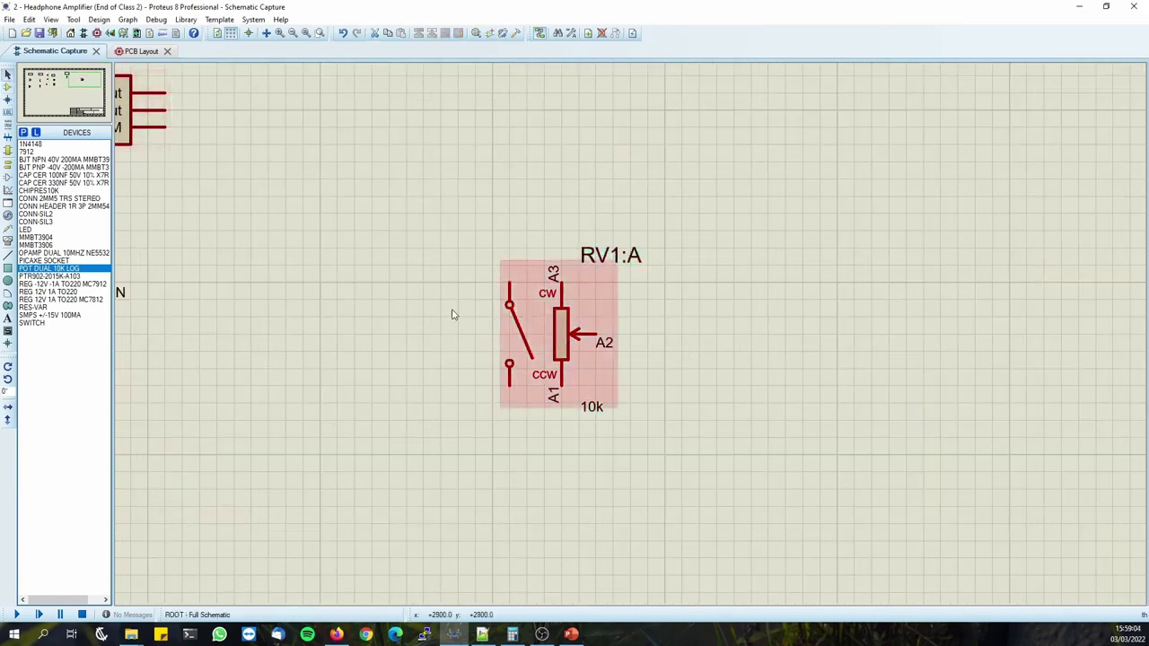
left_click(8, 87)
left_click(786, 334)
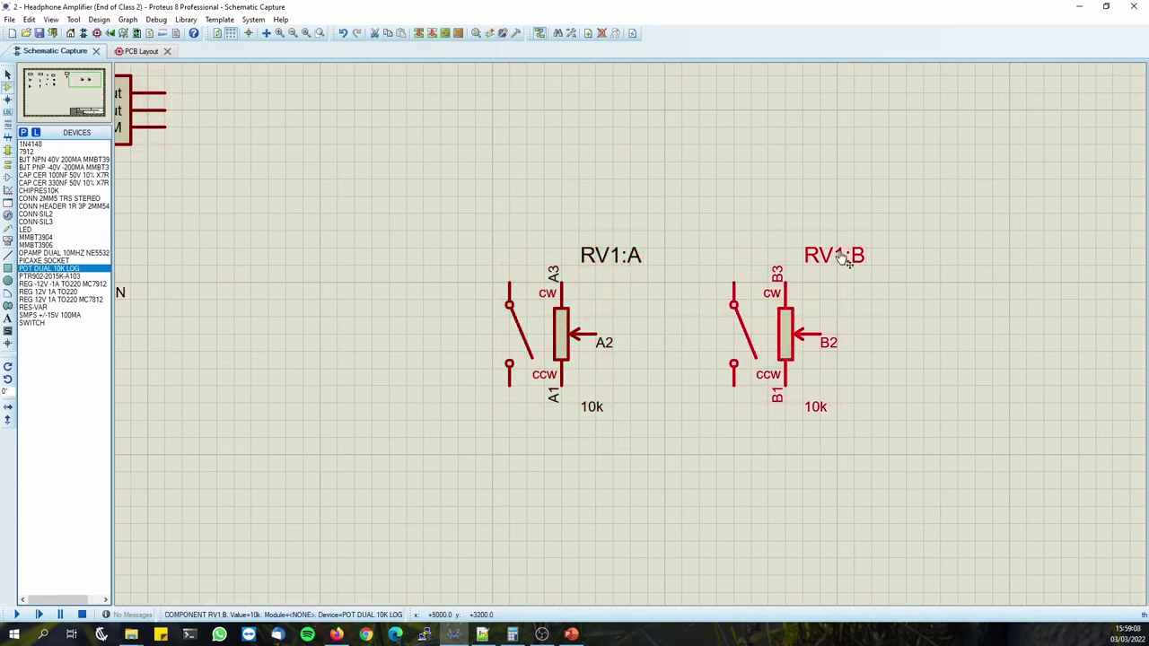
Look over the components placed across the sheet and return to RV1:A and RV1:B.
scroll(646, 334, "down", 2)
scroll(470, 339, "down", 2)
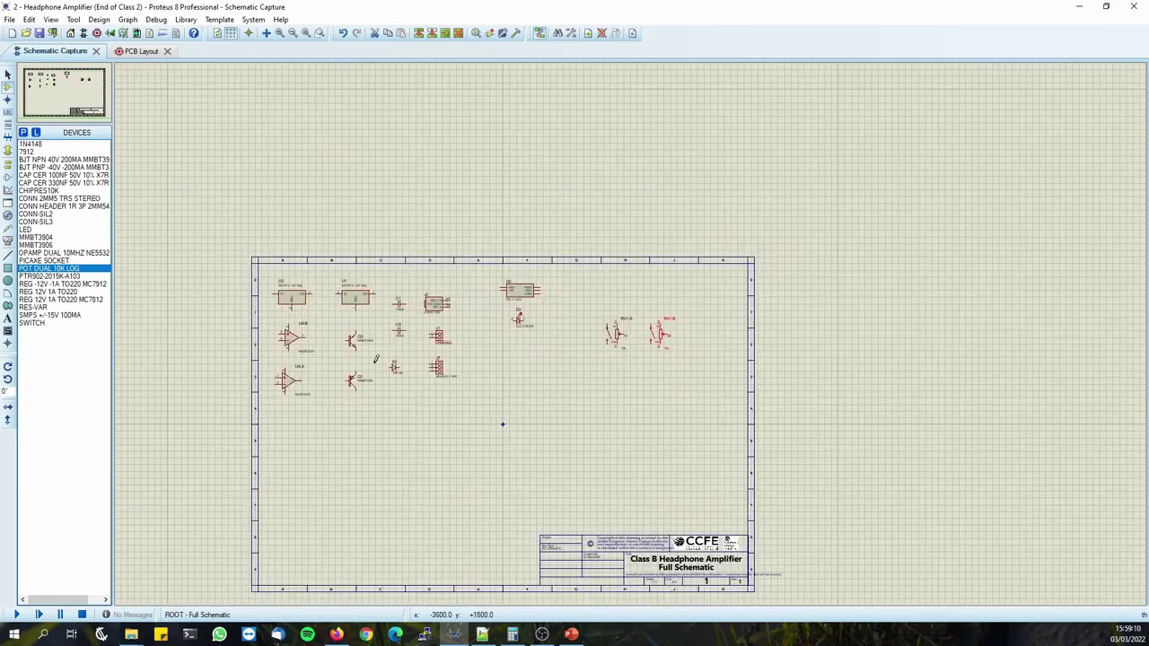
scroll(377, 359, "up", 4)
scroll(322, 292, "down", 3)
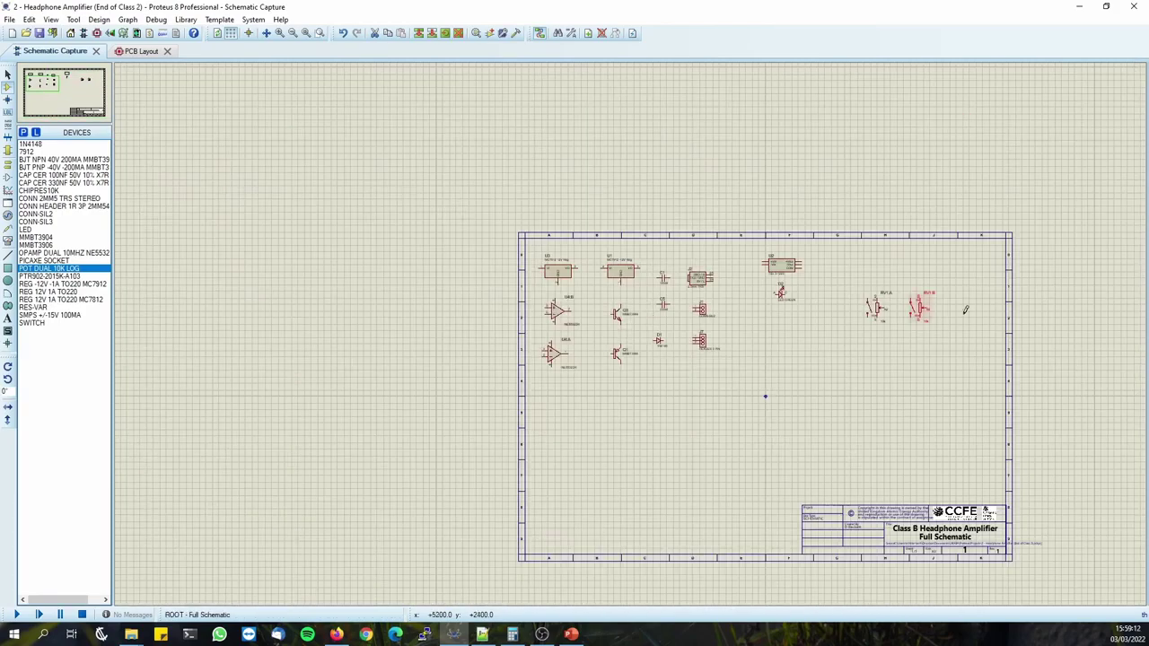
scroll(449, 470, "up", 2)
scroll(710, 351, "up", 3)
left_click(541, 273)
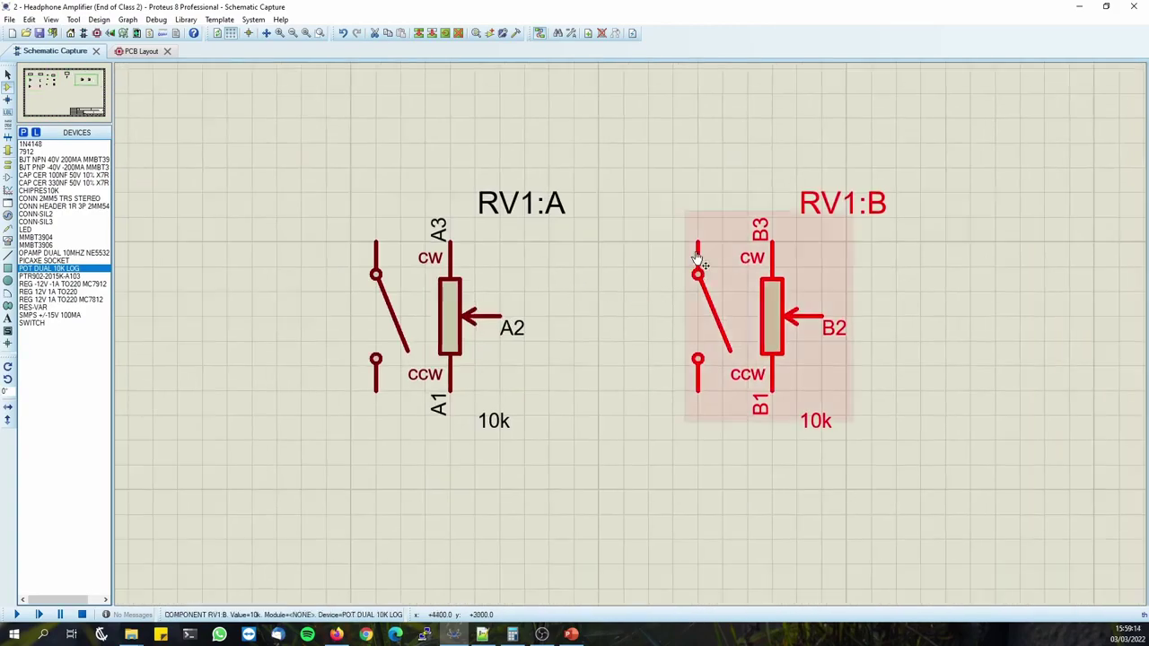
left_click(687, 189)
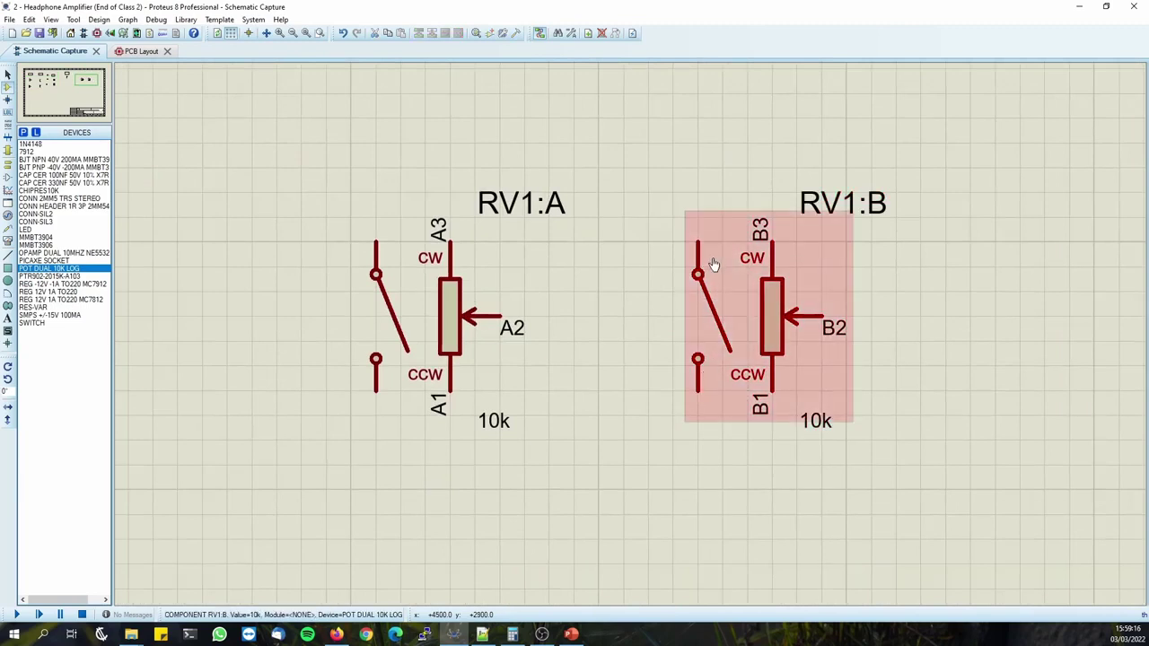
Try wiring the upper switch pins of RV1:A and RV1:B together, and delete that wire.
left_click(375, 241)
left_click(697, 241)
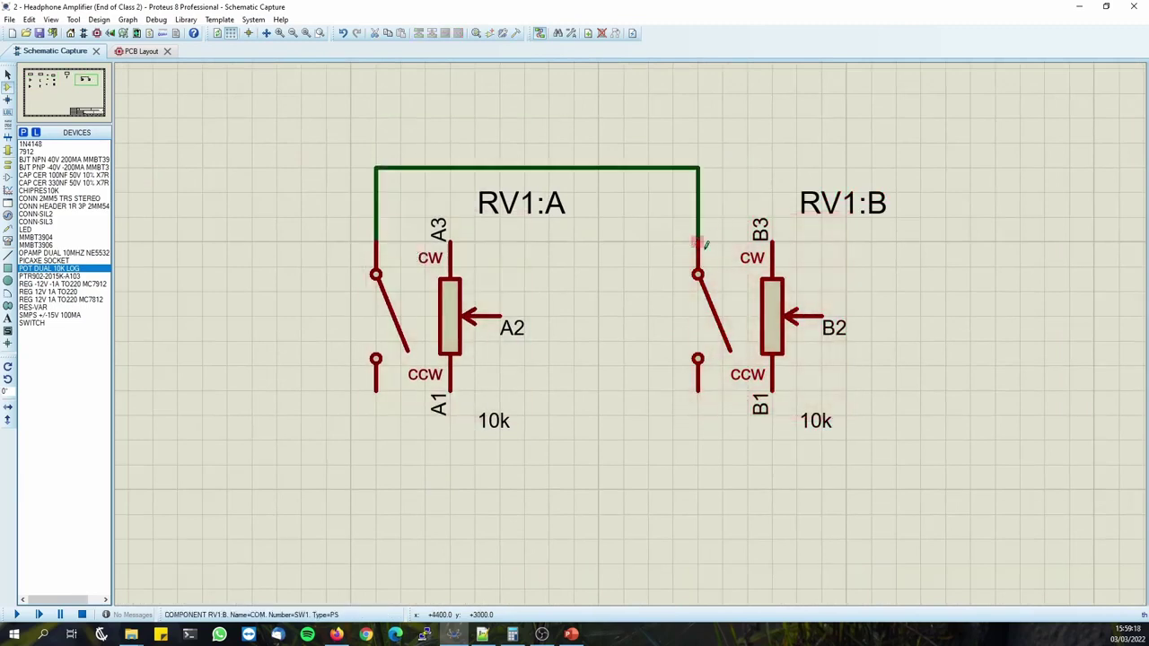
right_click(529, 167)
right_click(530, 167)
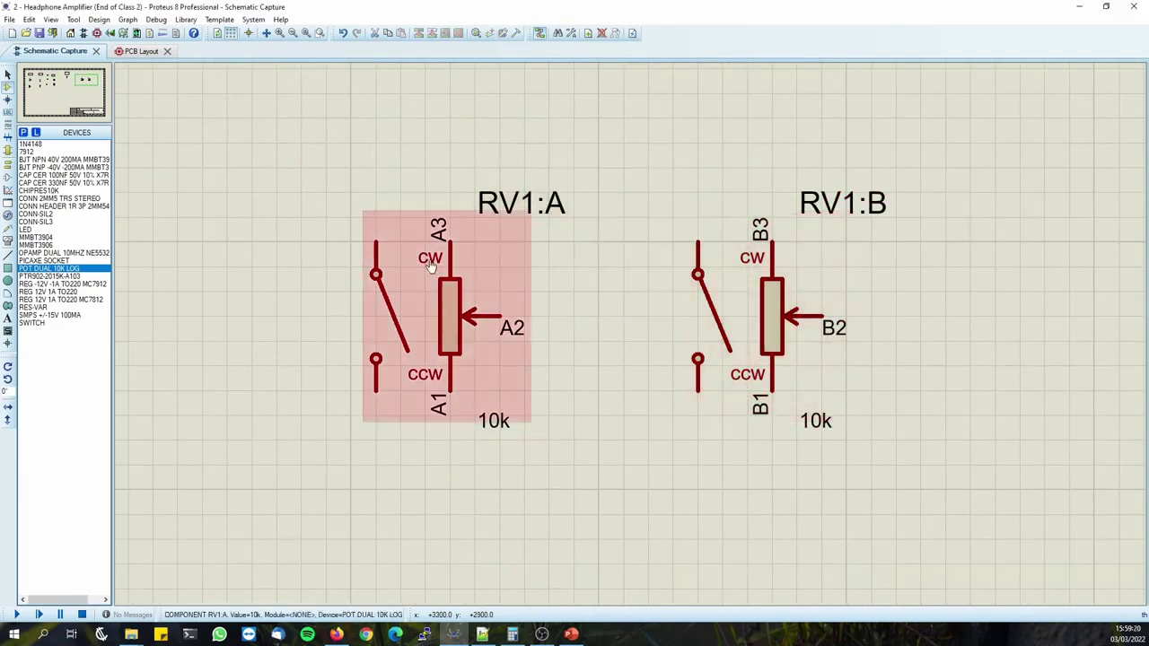
Place an NC terminal rotated to 270° and attach it to the upper switch pin of RV1:B.
right_click(718, 166)
mouse_move(811, 172)
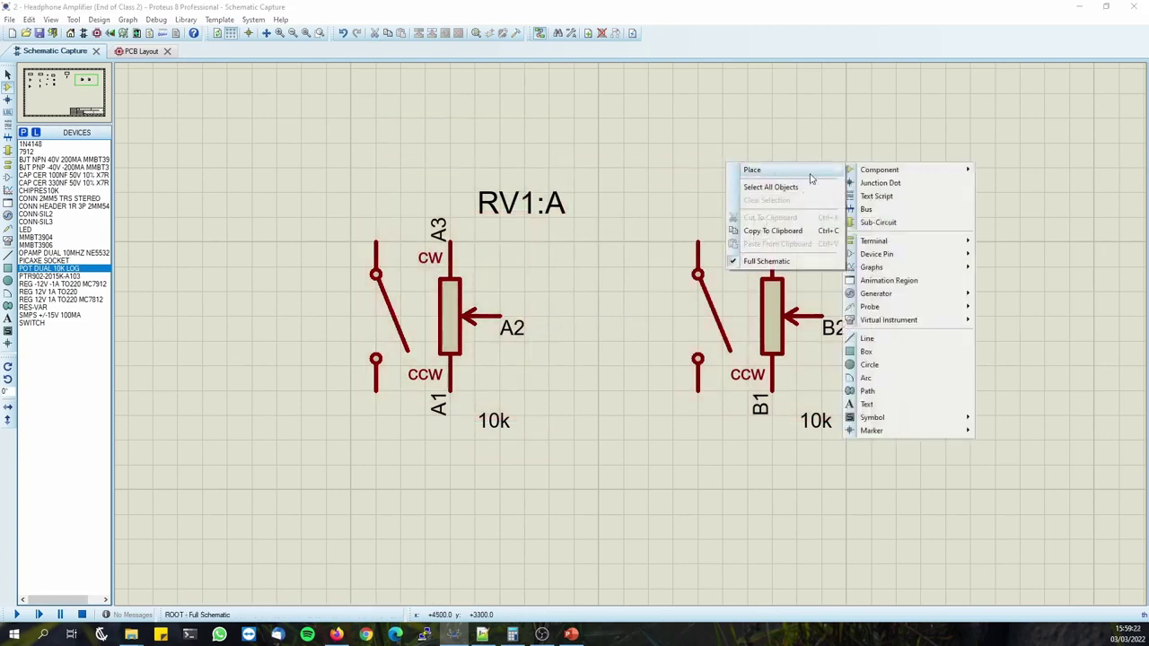
mouse_move(905, 250)
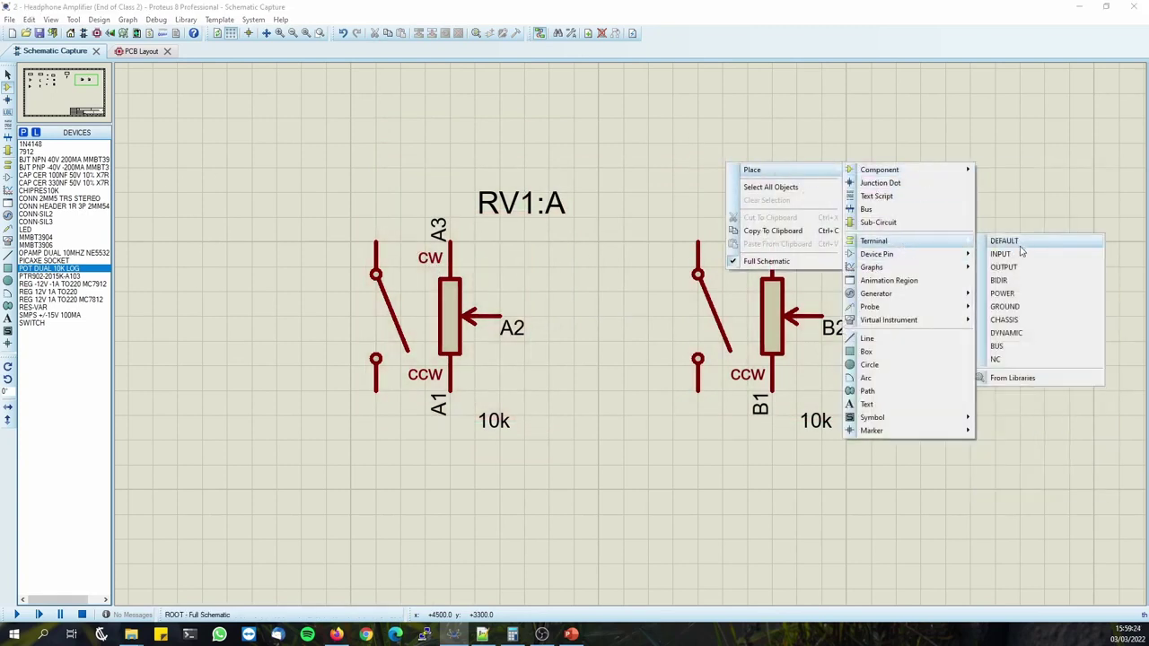
left_click(1023, 359)
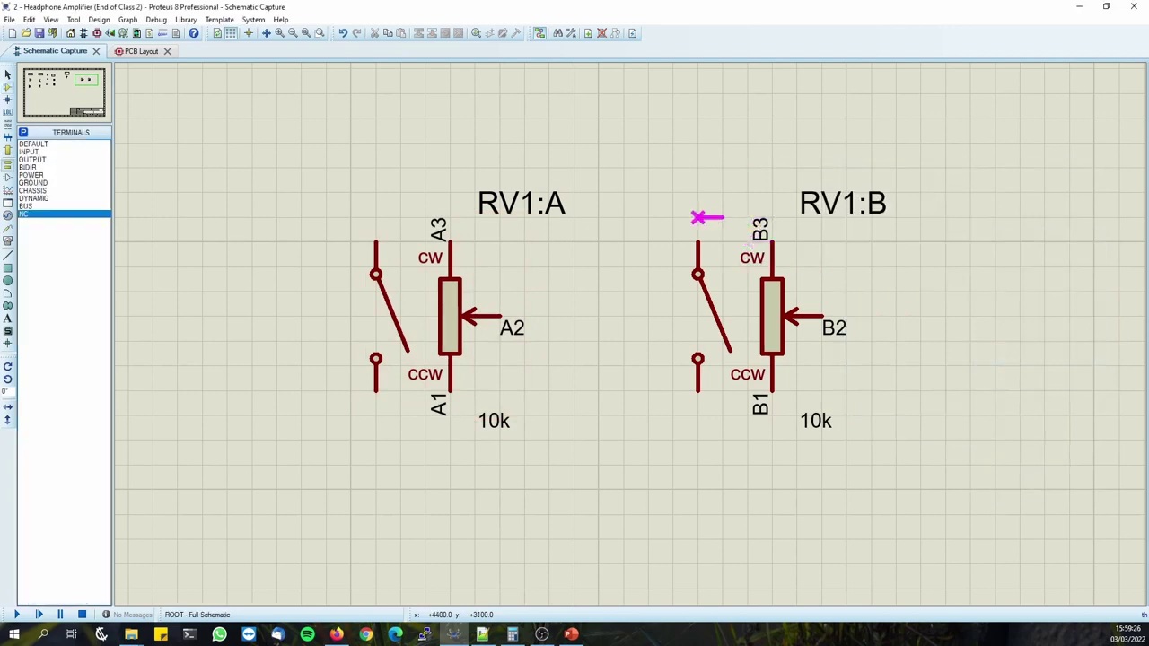
key("KP_Add")
left_click(722, 219)
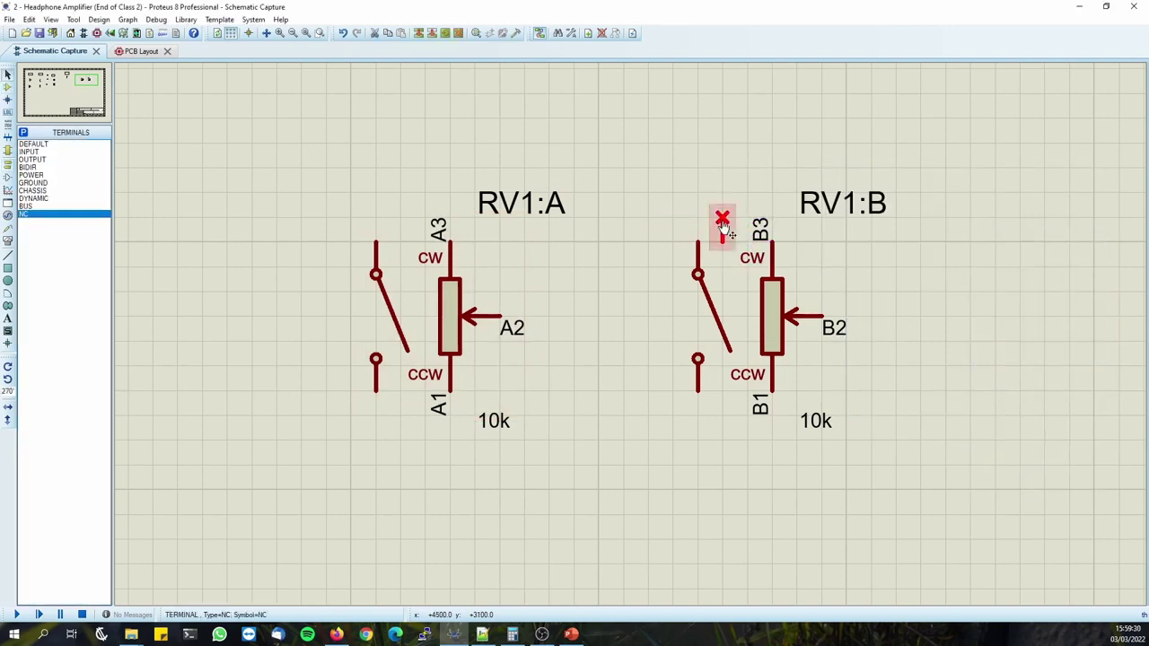
left_click_drag(721, 222, 697, 219)
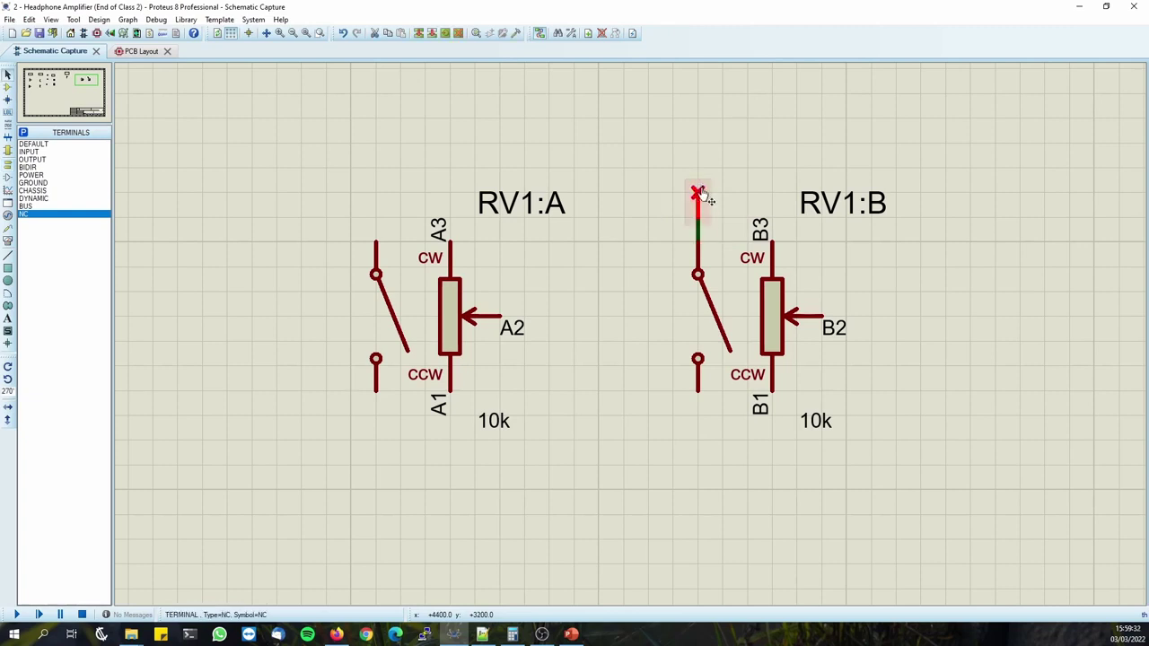
Copy the NC terminal and attach the copy to the lower switch pin of RV1:B.
key("ctrl+c")
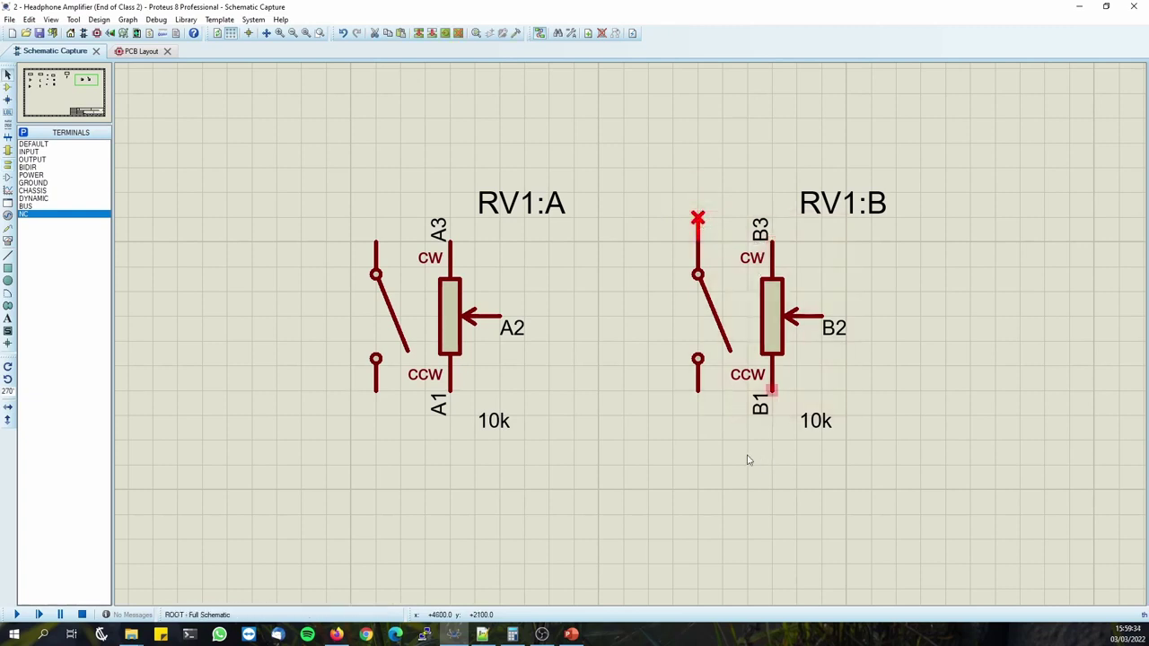
key("ctrl+v")
left_click(690, 464)
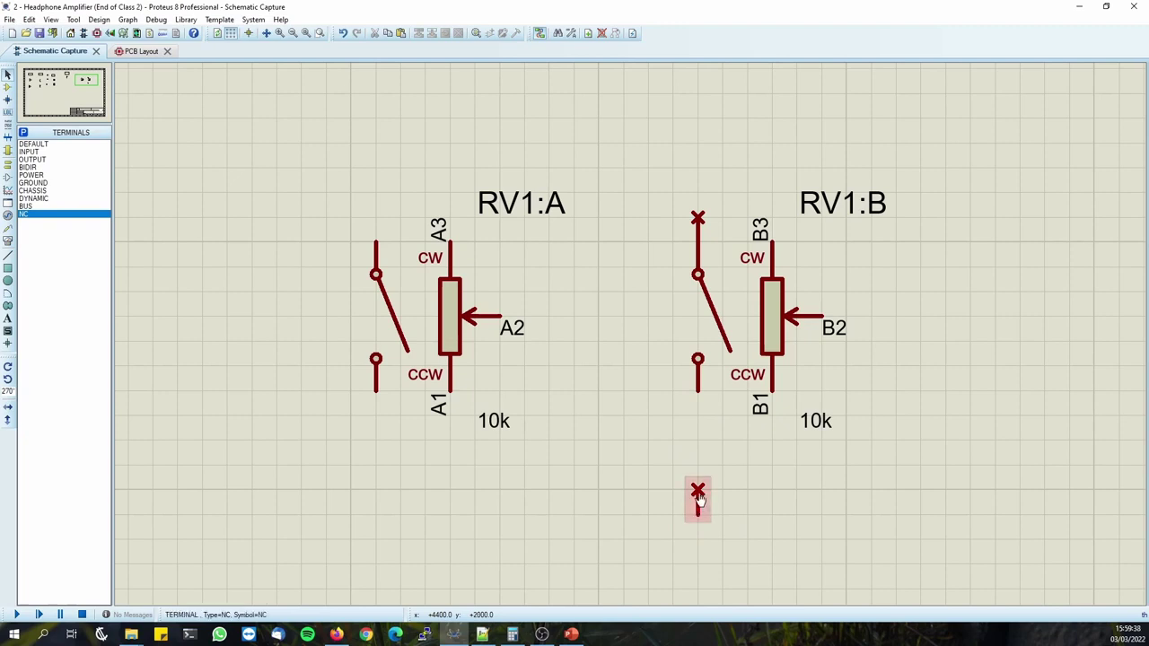
left_click_drag(698, 500, 698, 423)
left_click(1000, 477)
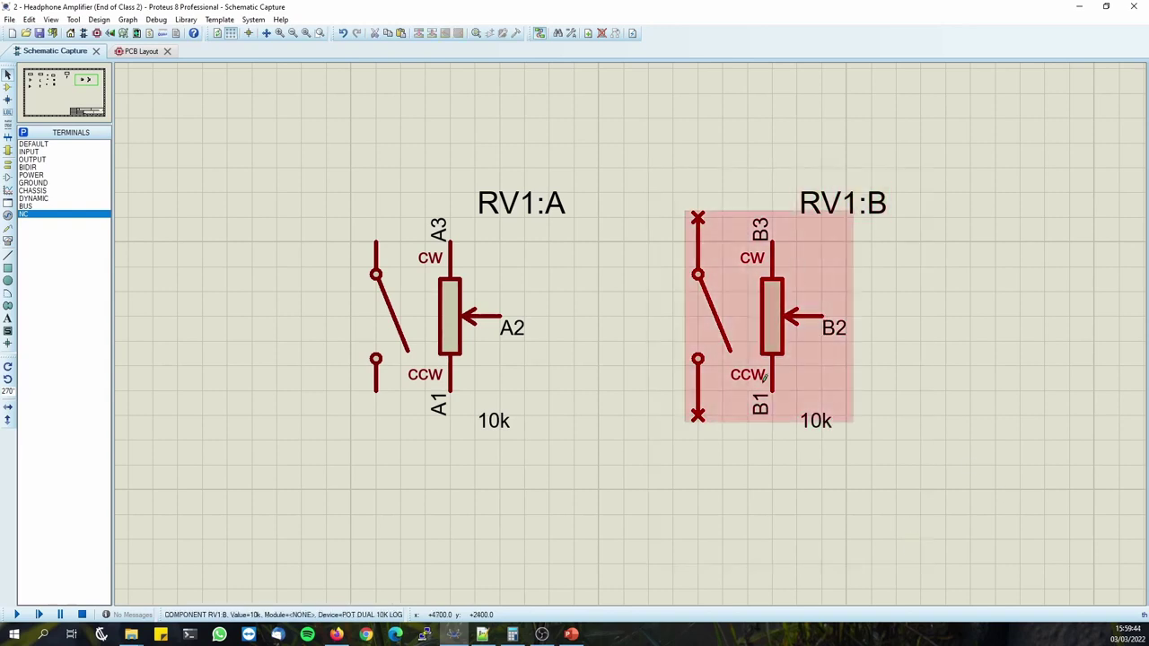
Move RV1:A and RV1:B together with the NC terminals beside U2 near the sheet's upper edge.
scroll(629, 332, "down", 2)
left_click_drag(441, 213, 816, 466)
left_click_drag(629, 341, 474, 220)
middle_click(415, 349)
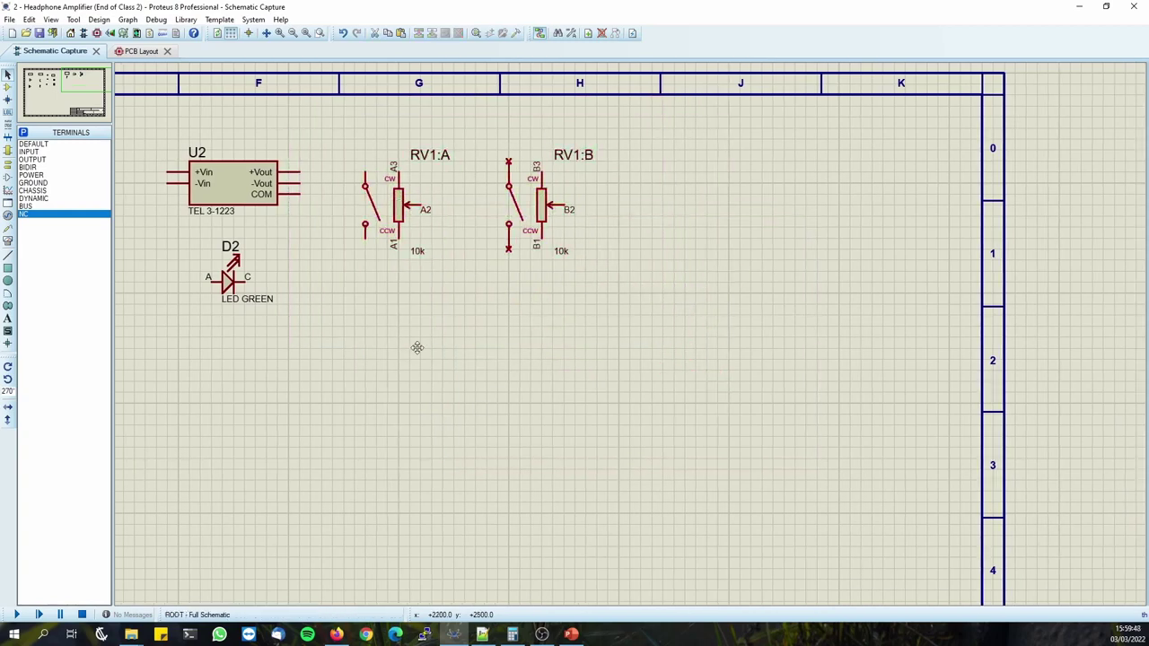
left_click(501, 353)
Switch to the PowerPoint slide show and advance to the DC Jack slide of Device Tutorial Part 2.
left_click(542, 635)
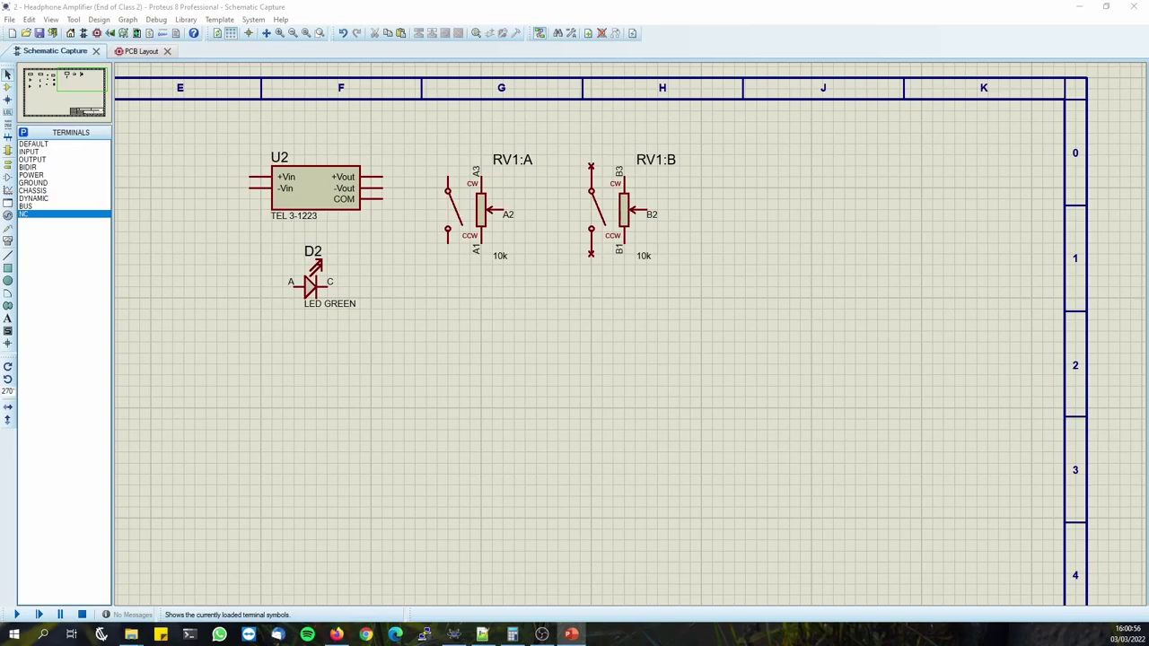
key("shift+F5")
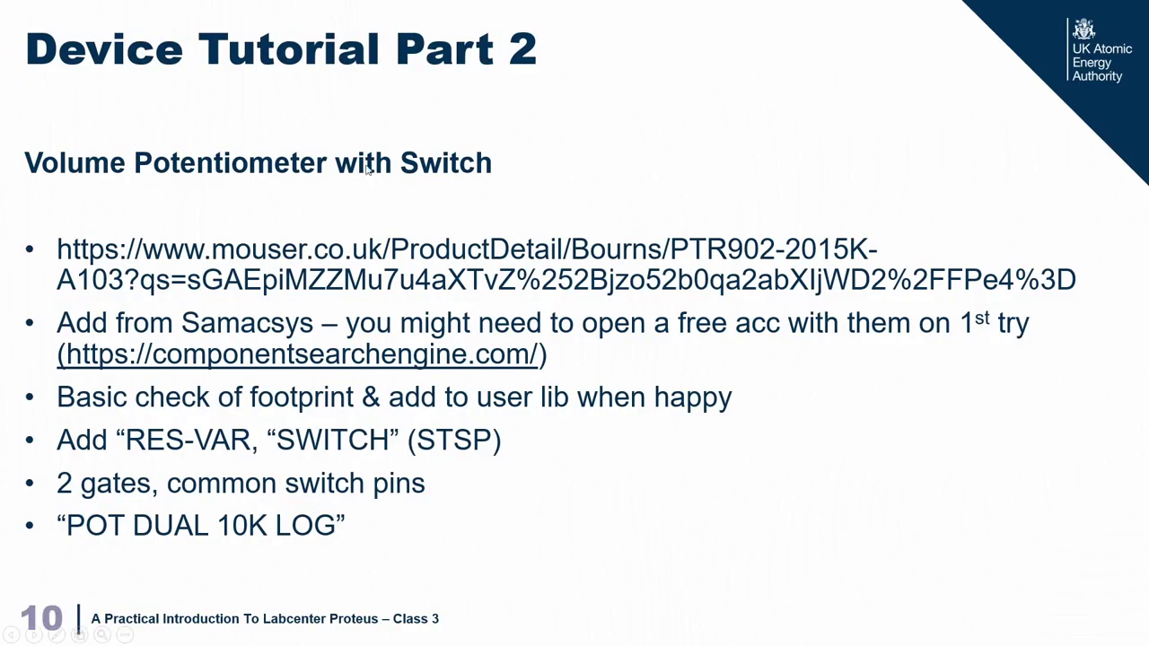
left_click(738, 224)
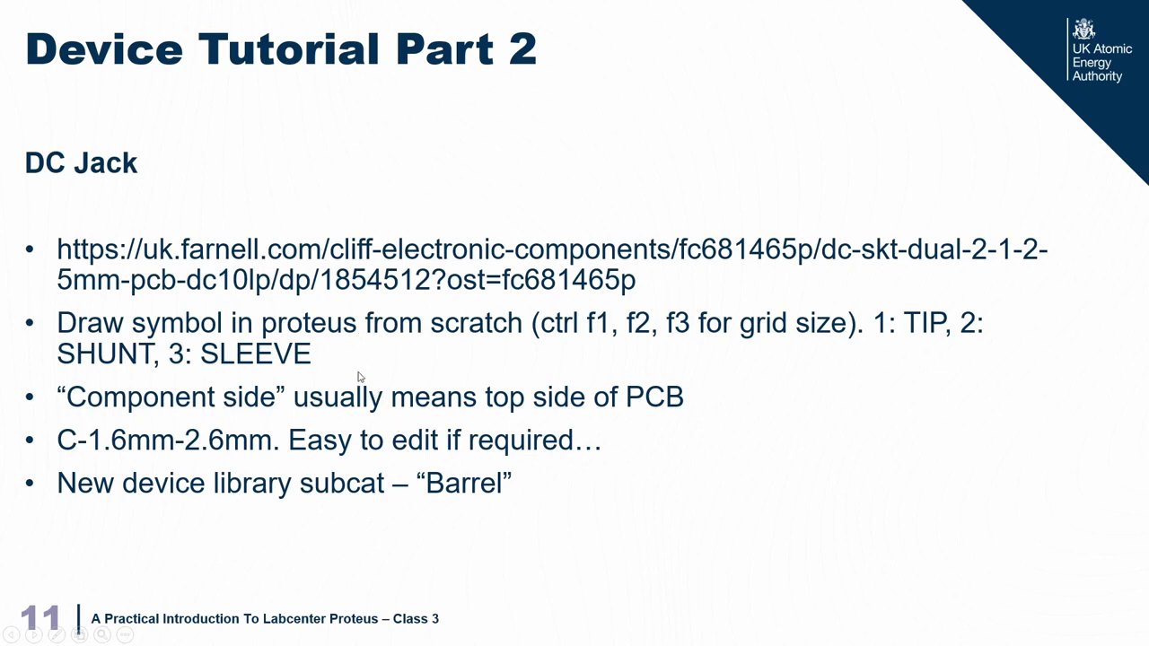
Switch to the browser and load the Farnell product page for the FC681465P DC power connector in the LED datasheet's tab.
key("alt+Tab")
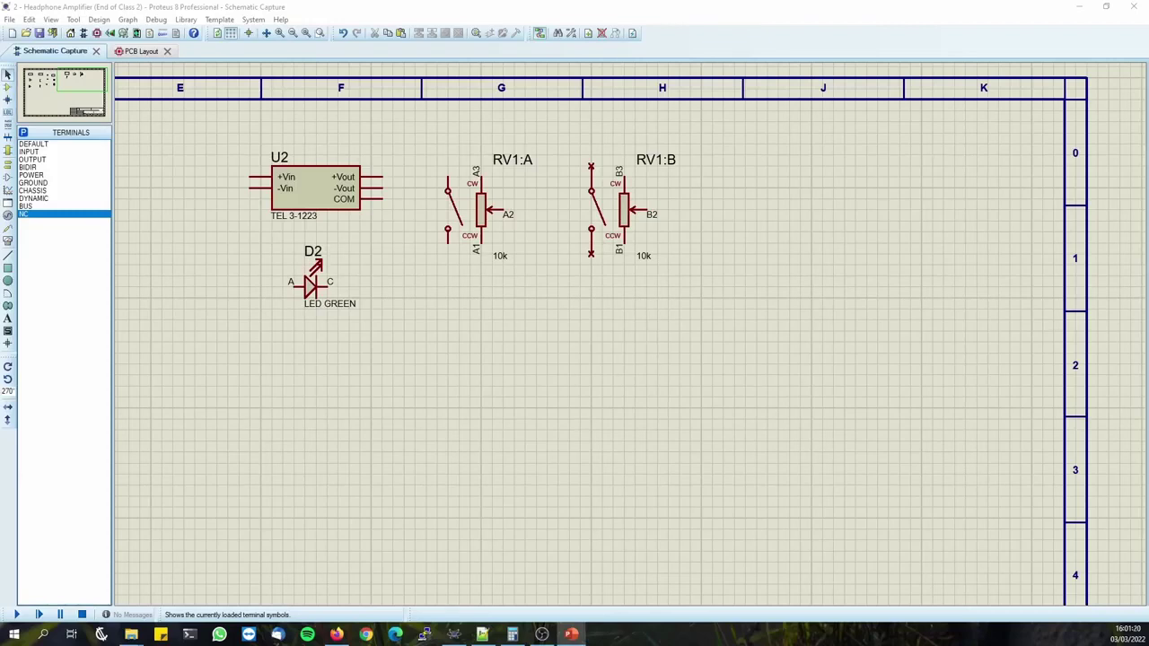
key("alt+Tab")
left_click(465, 39)
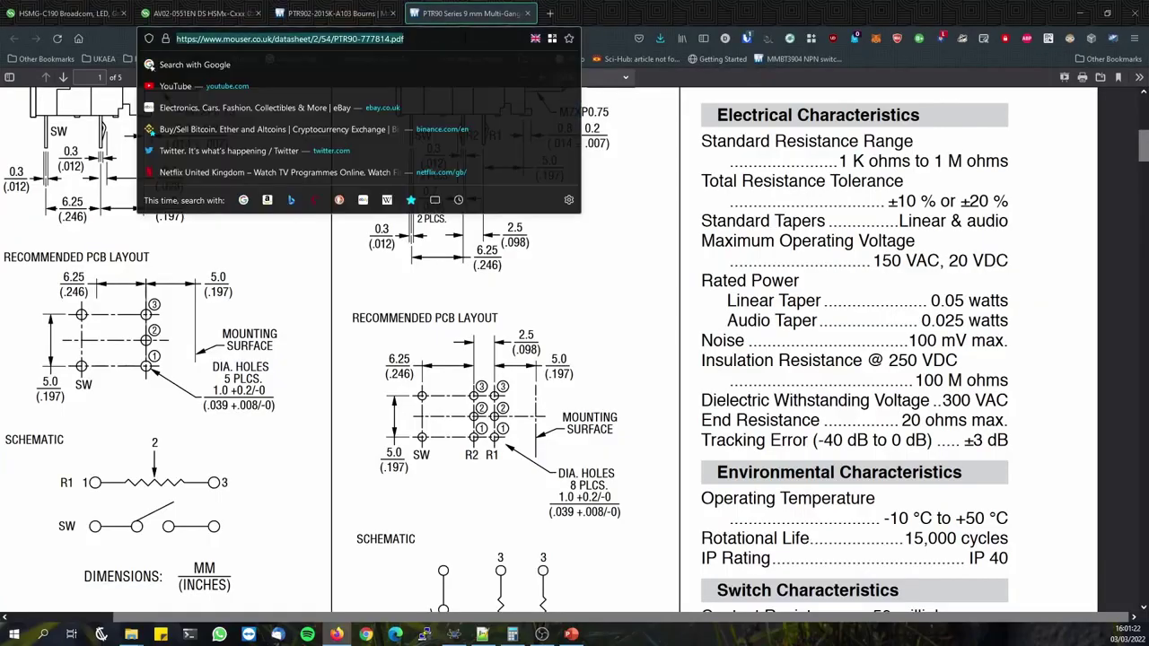
key("alt+Tab")
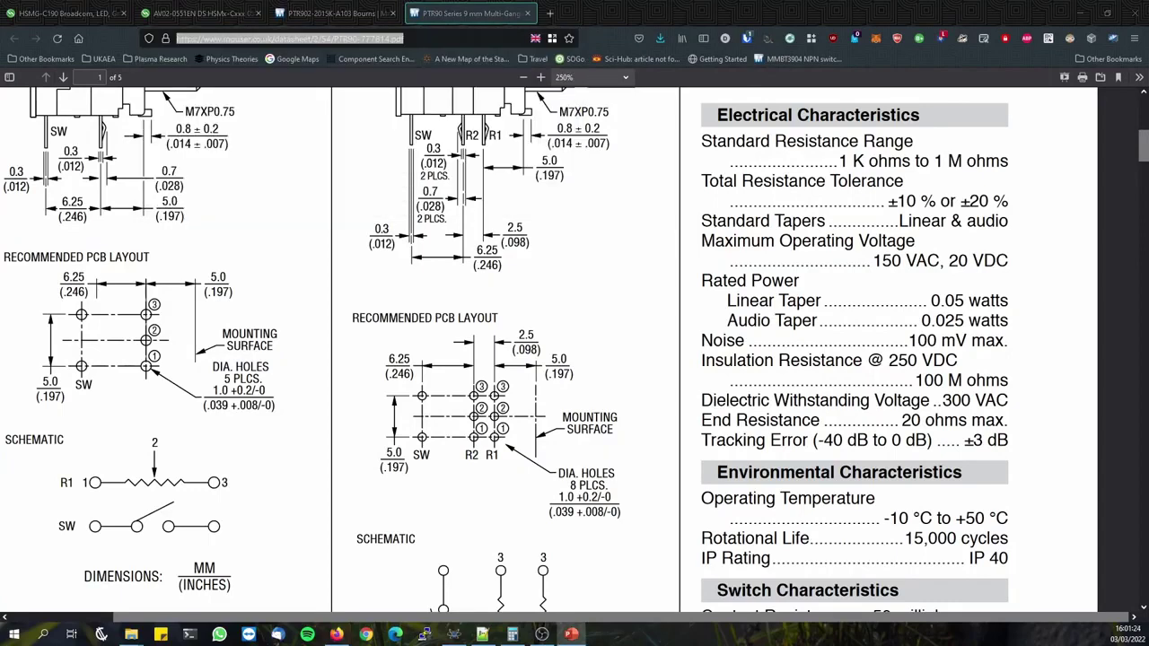
left_click(197, 12)
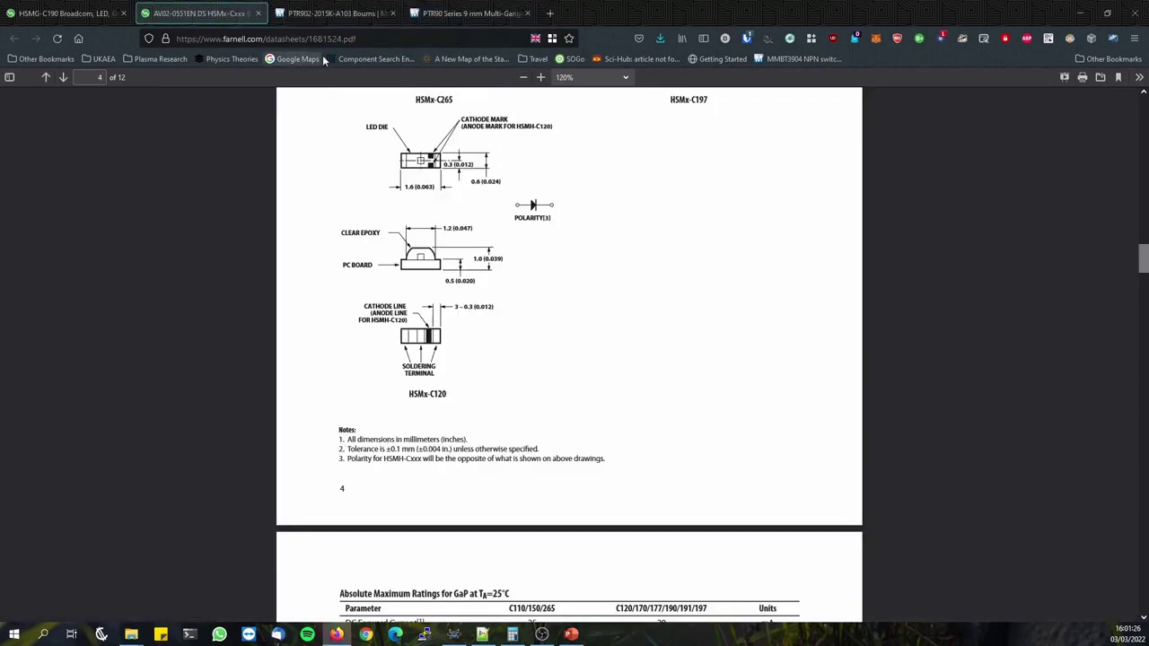
key("ctrl+l")
key("Return")
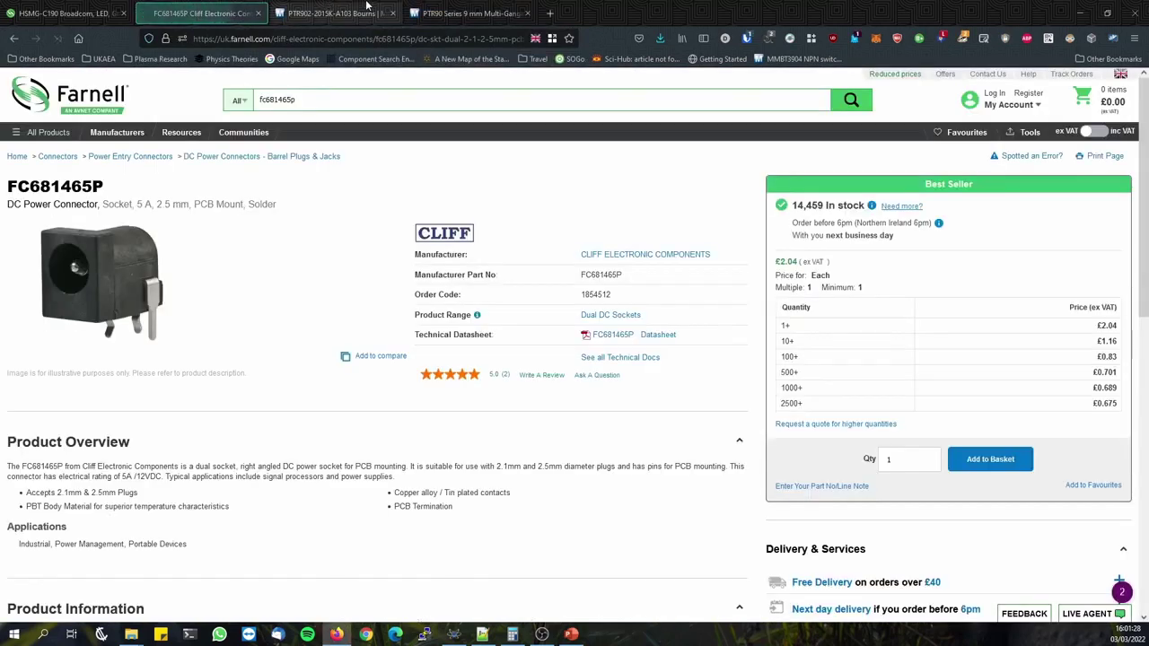
Close the other browser tabs and open the FC681465P technical datasheet from the Farnell product page.
middle_click(337, 9)
middle_click(337, 9)
middle_click(92, 7)
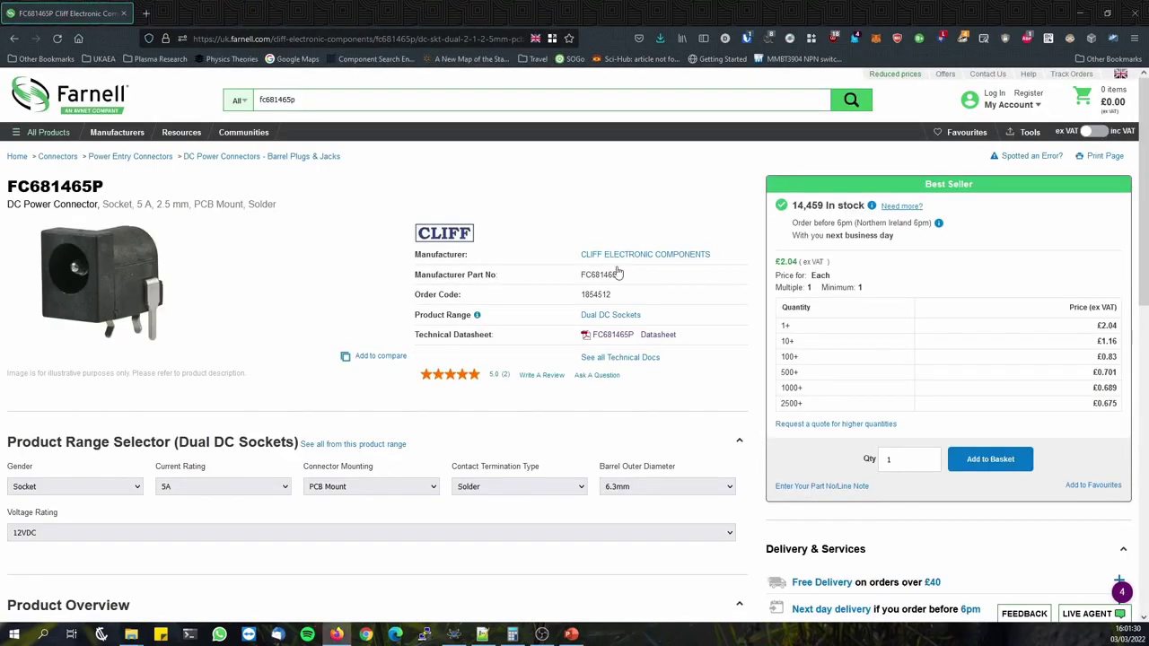
left_click(642, 340)
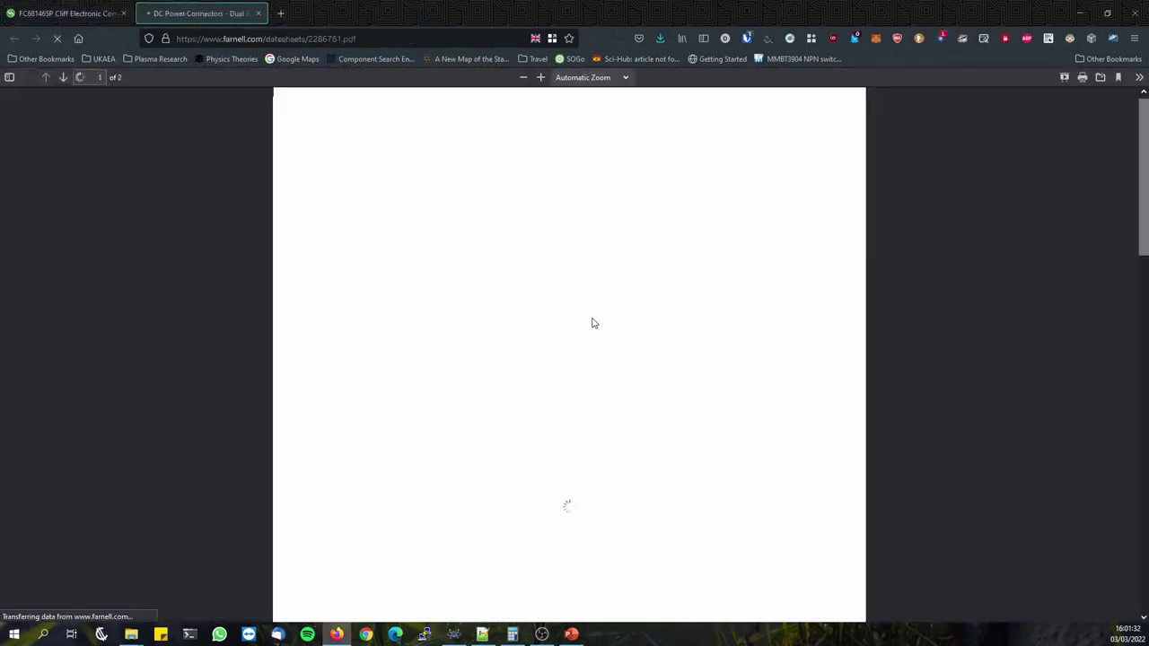
Examine both pages of the datasheet for accepted plug sizes, the socket variants and the FC681465P drawings.
scroll(488, 224, "down", 5)
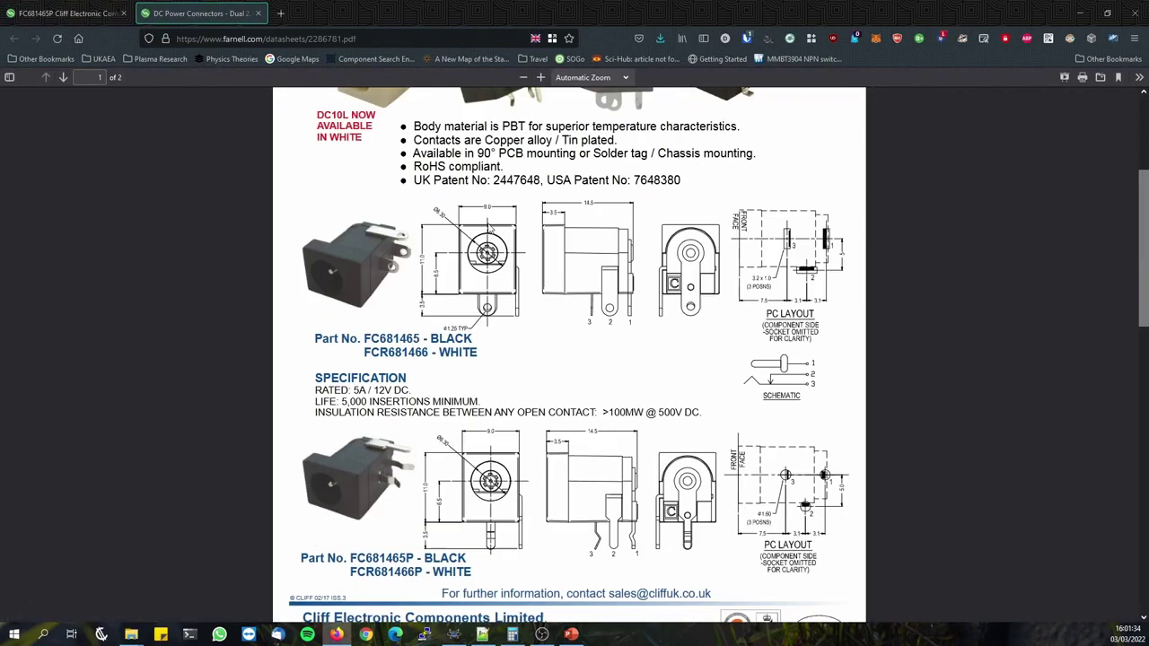
scroll(507, 231, "up", 4)
scroll(507, 232, "up", 1)
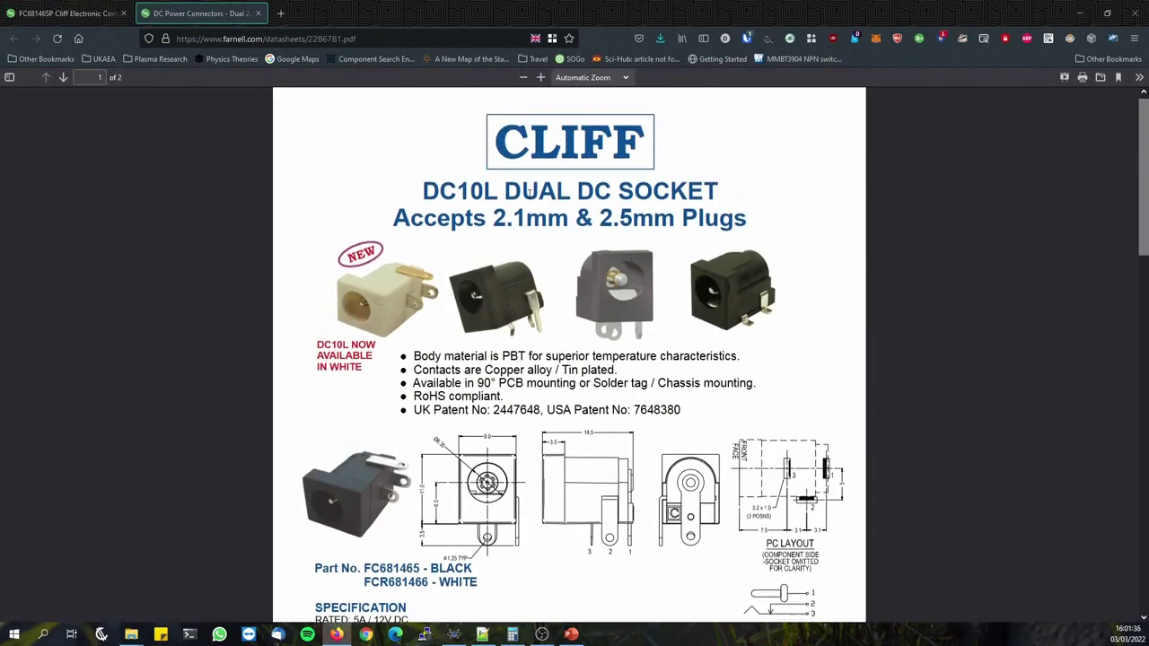
left_click_drag(492, 217, 656, 215)
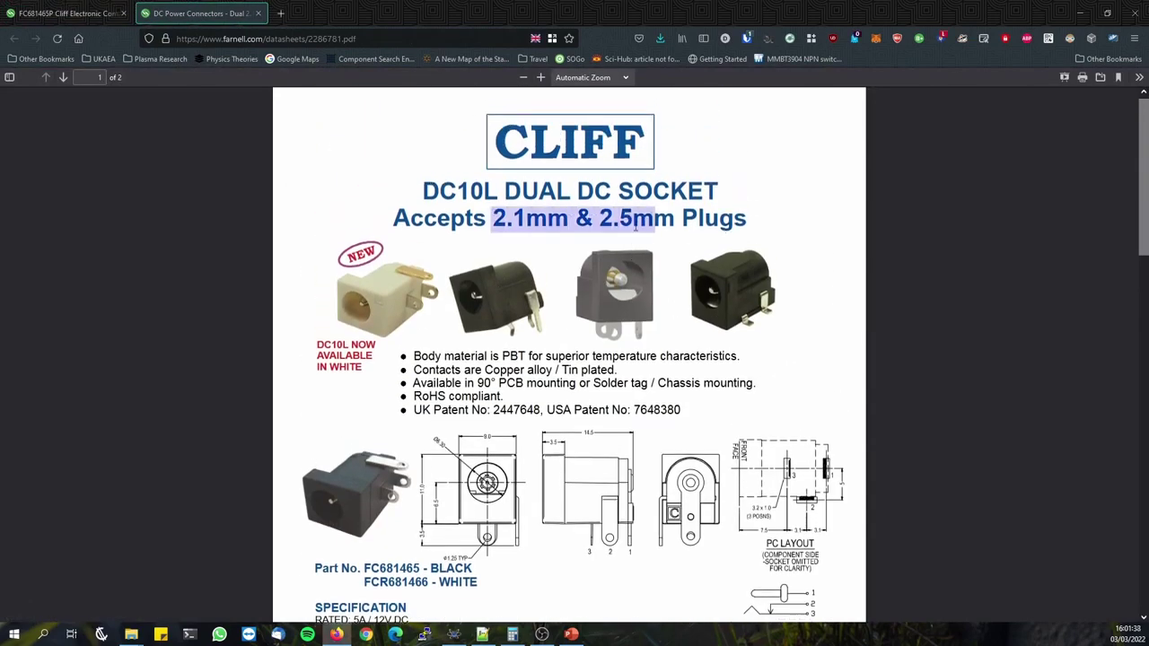
scroll(668, 250, "down", 3)
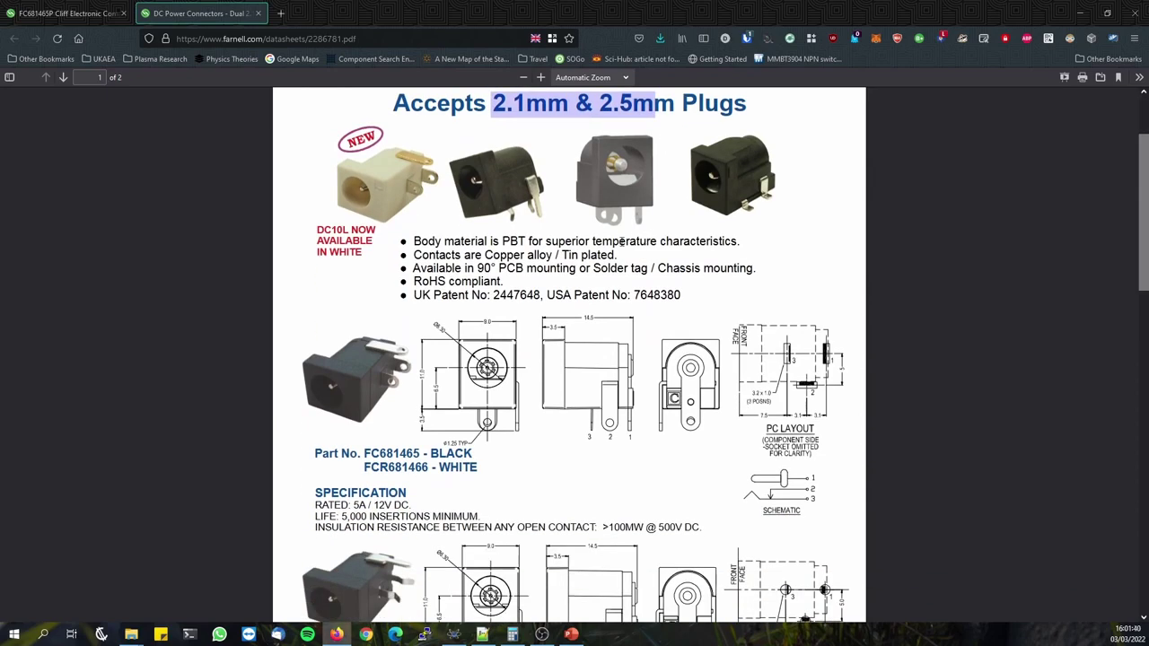
scroll(621, 240, "down", 9)
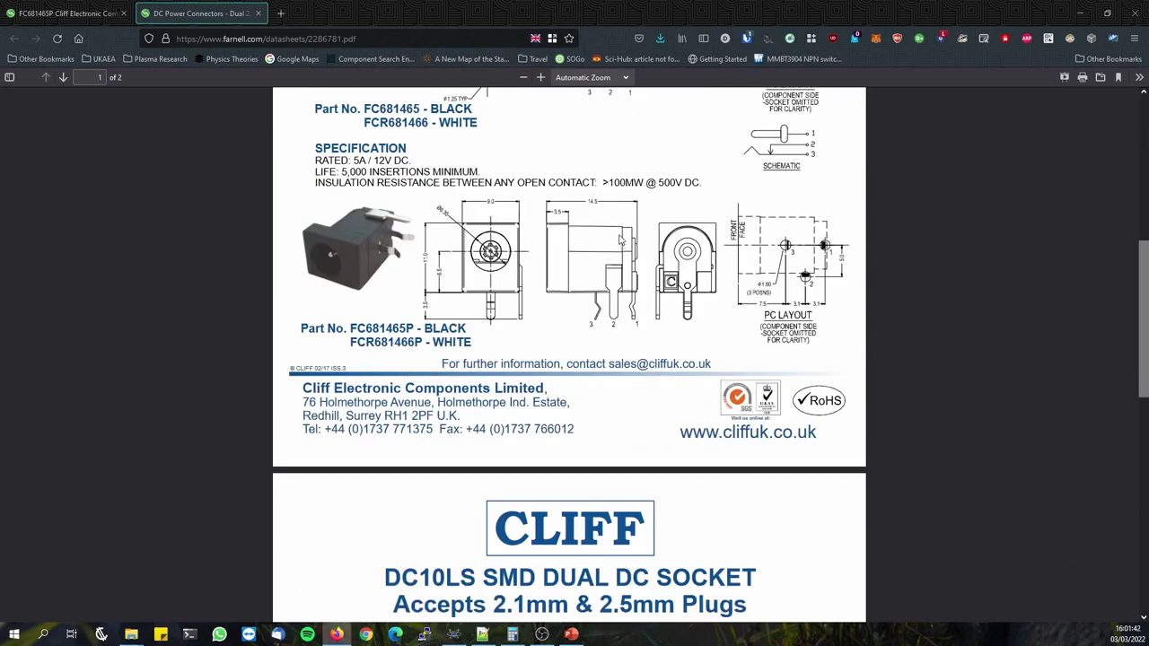
scroll(621, 238, "down", 8)
scroll(618, 258, "down", 11)
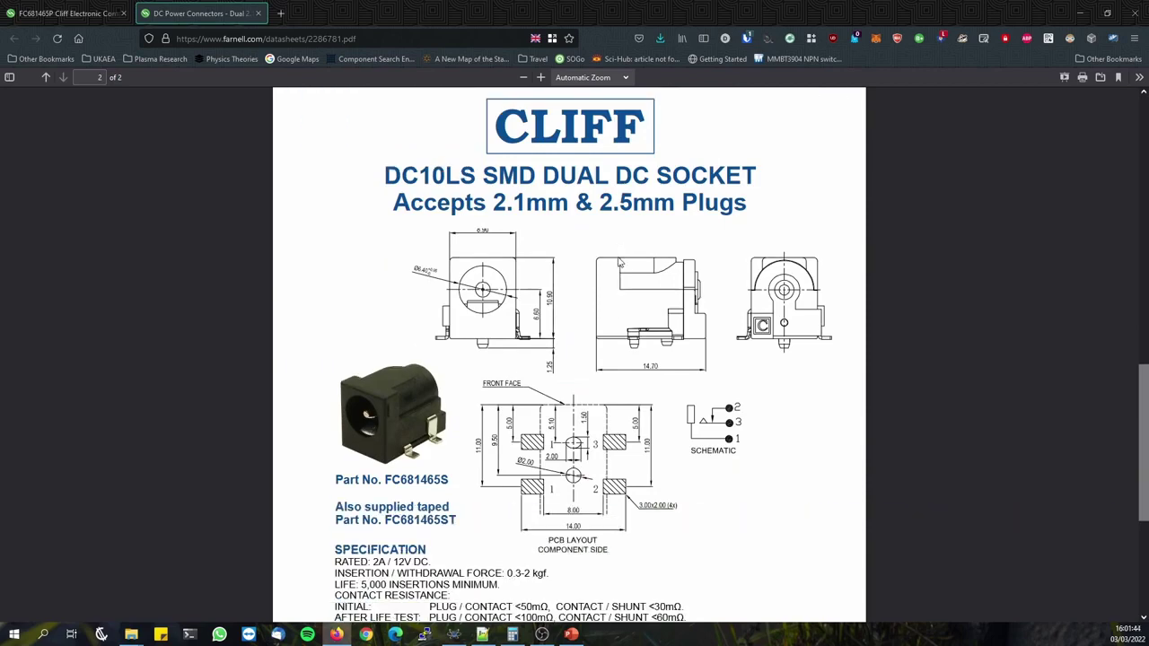
scroll(616, 262, "up", 3)
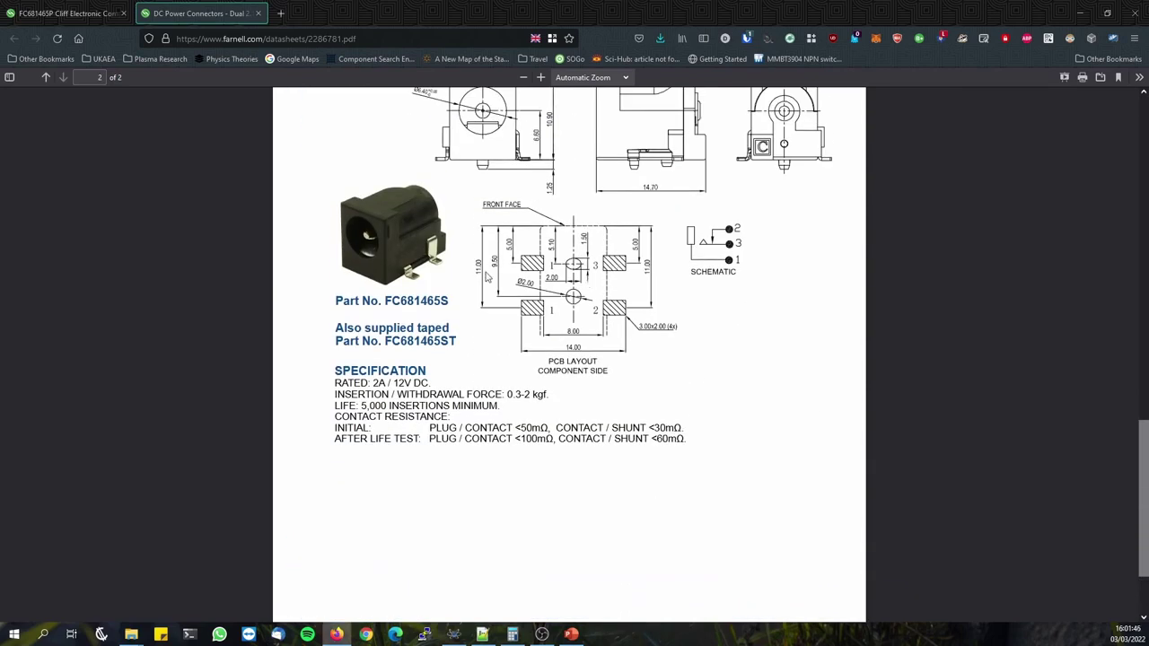
scroll(552, 342, "up", 20)
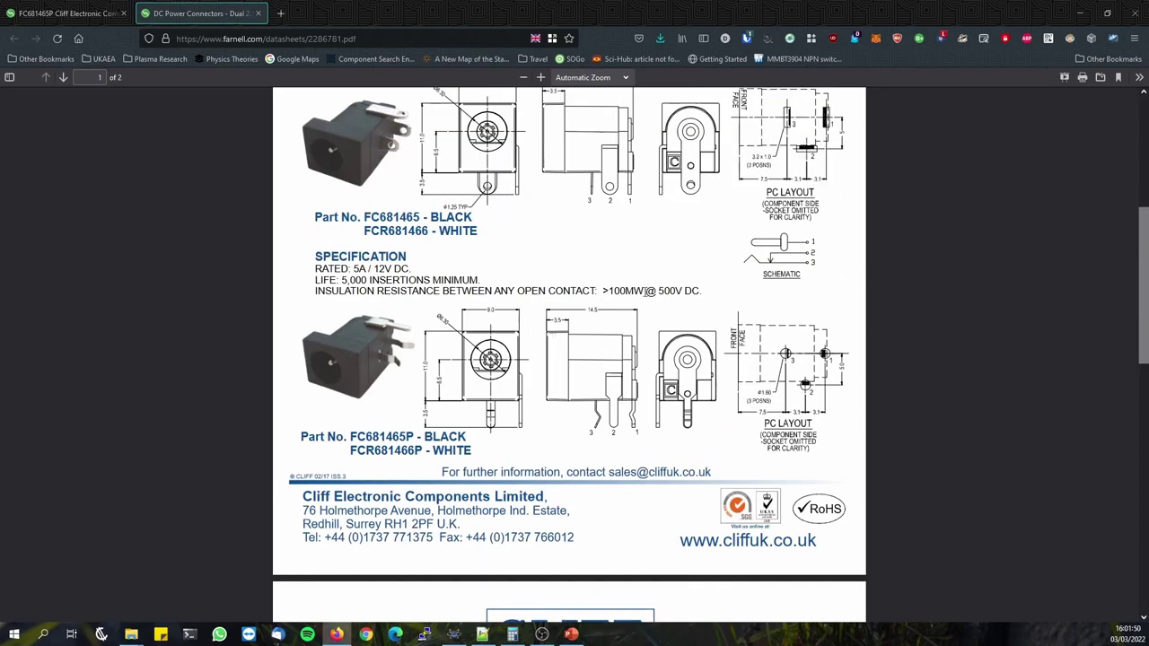
scroll(638, 320, "up", 9)
scroll(693, 338, "down", 11)
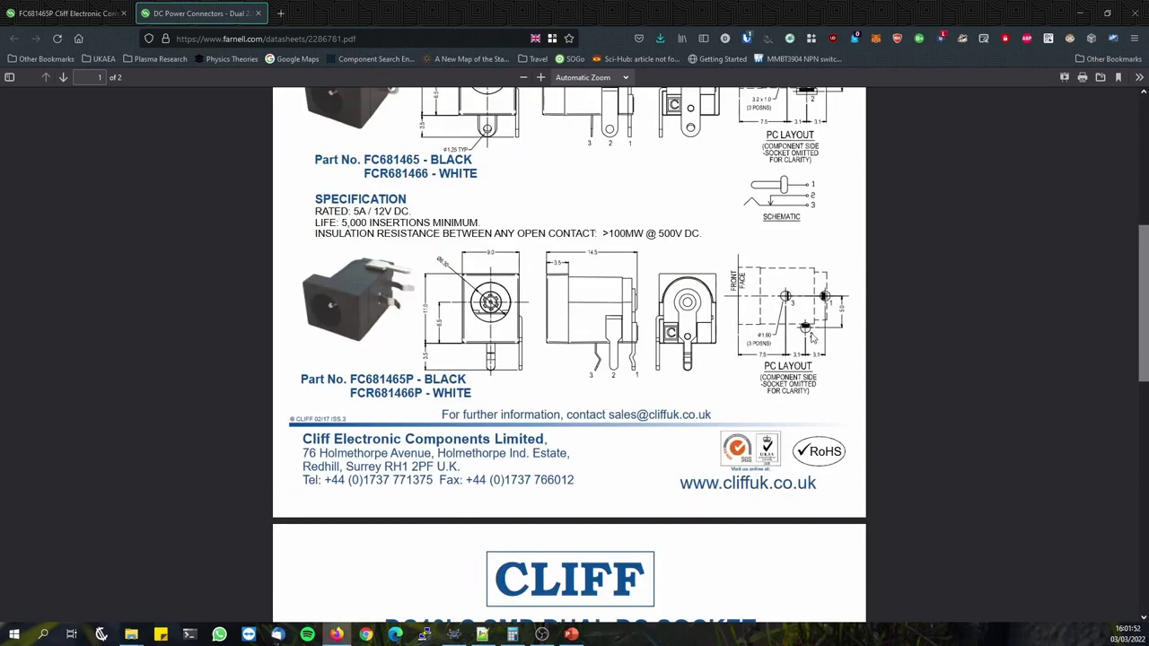
Enlarge the FC681465P drawings and examine the PC layout, pin numbering and jack schematic.
left_click(540, 77)
scroll(856, 359, "up", 3)
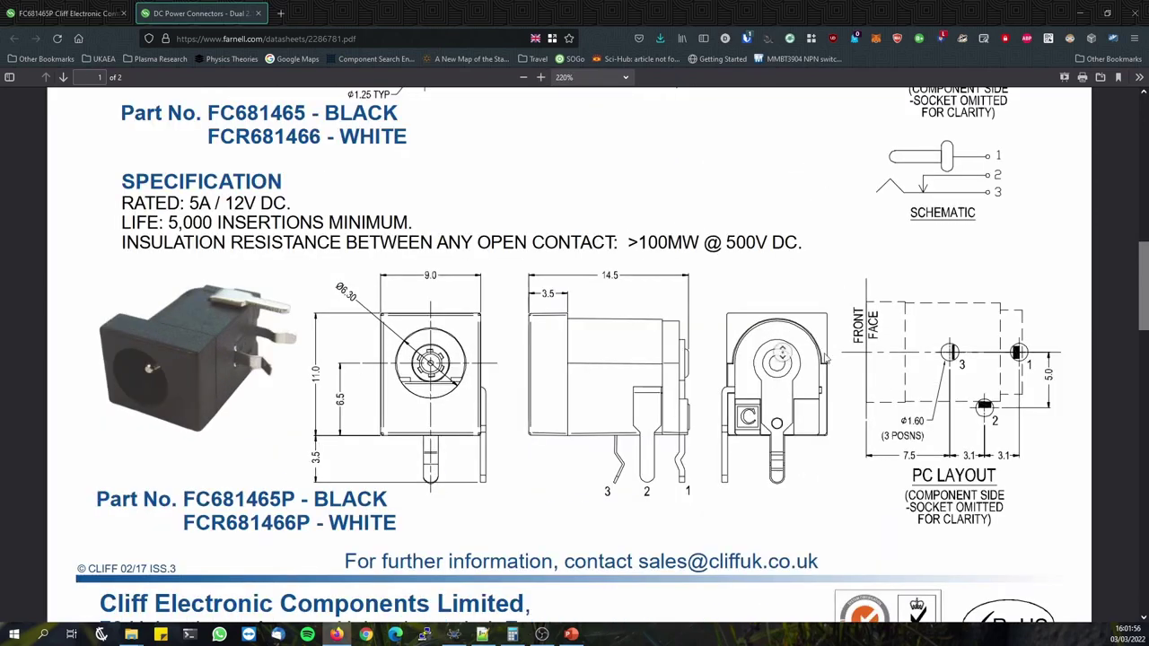
scroll(511, 313, "down", 1)
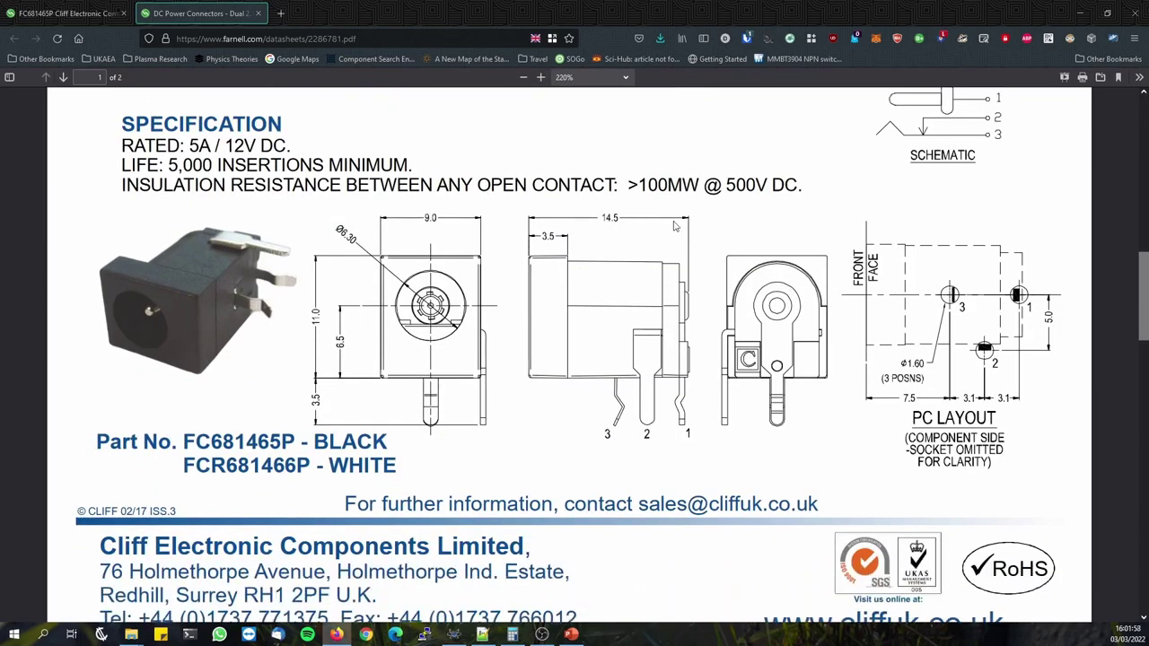
scroll(931, 377, "up", 3)
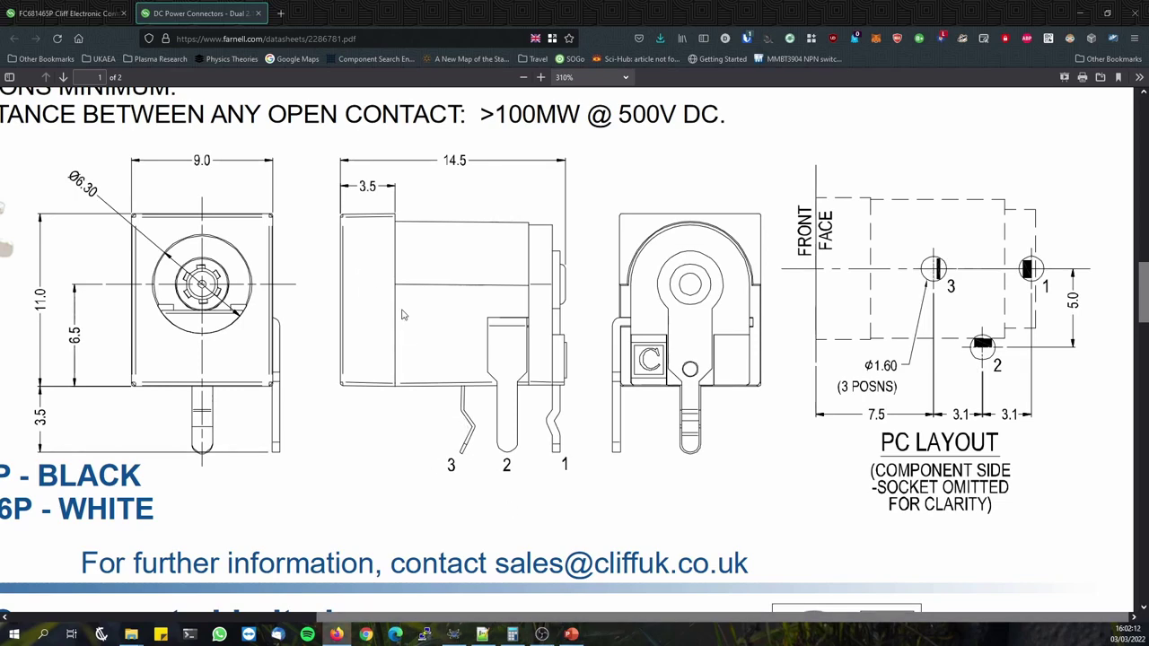
scroll(459, 341, "up", 5)
scroll(782, 344, "down", 2)
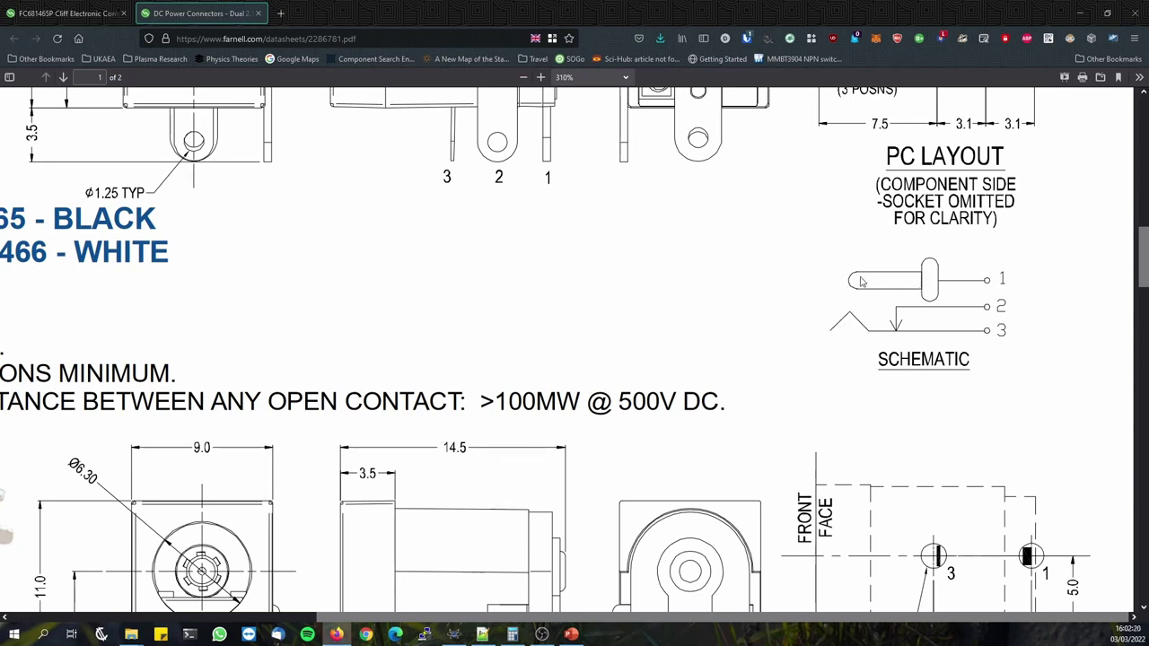
scroll(918, 284, "up", 3)
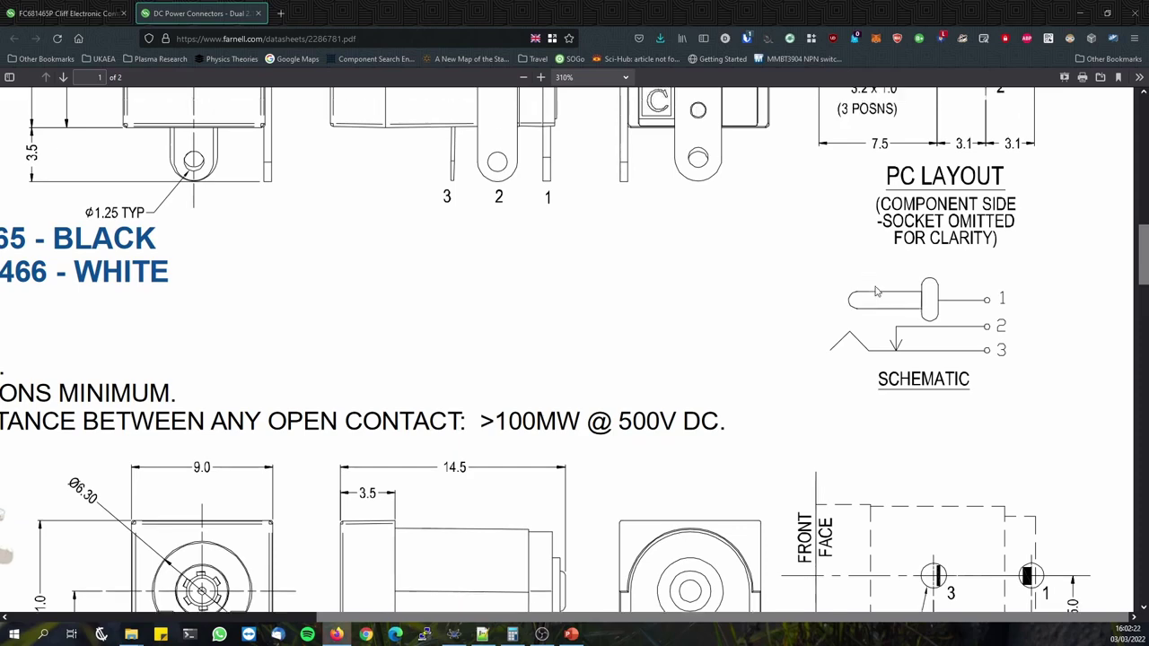
scroll(880, 296, "down", 9)
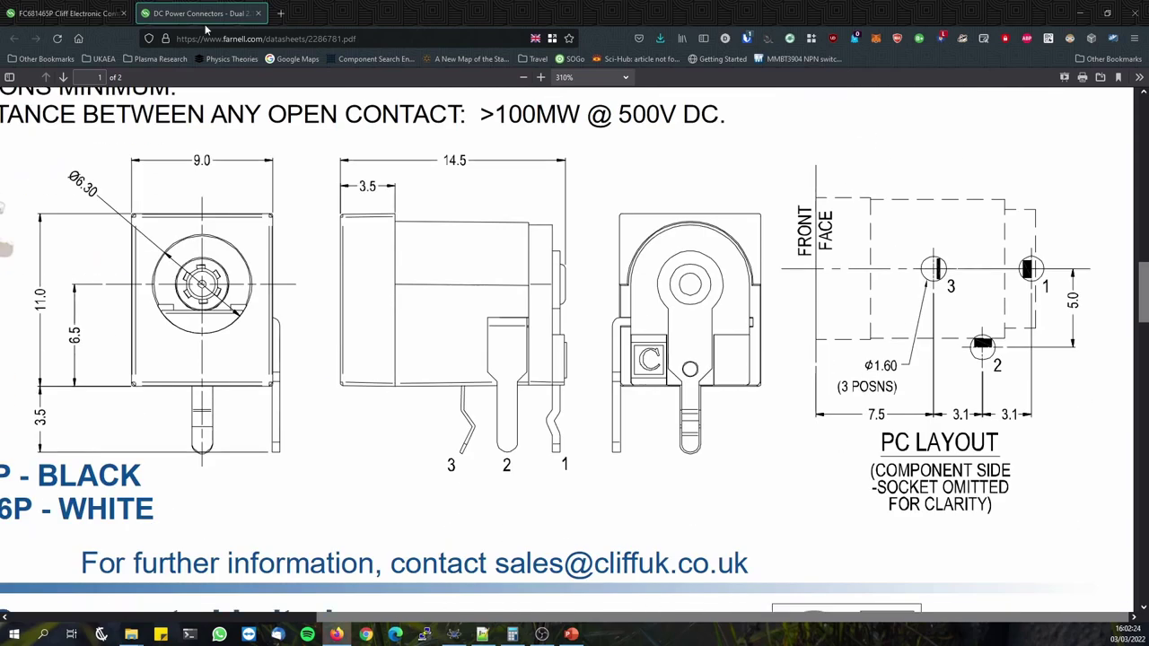
Compare the enlarged product photo of the socket with the datasheet's PC layout and schematic symbol.
left_click(63, 9)
mouse_move(100, 279)
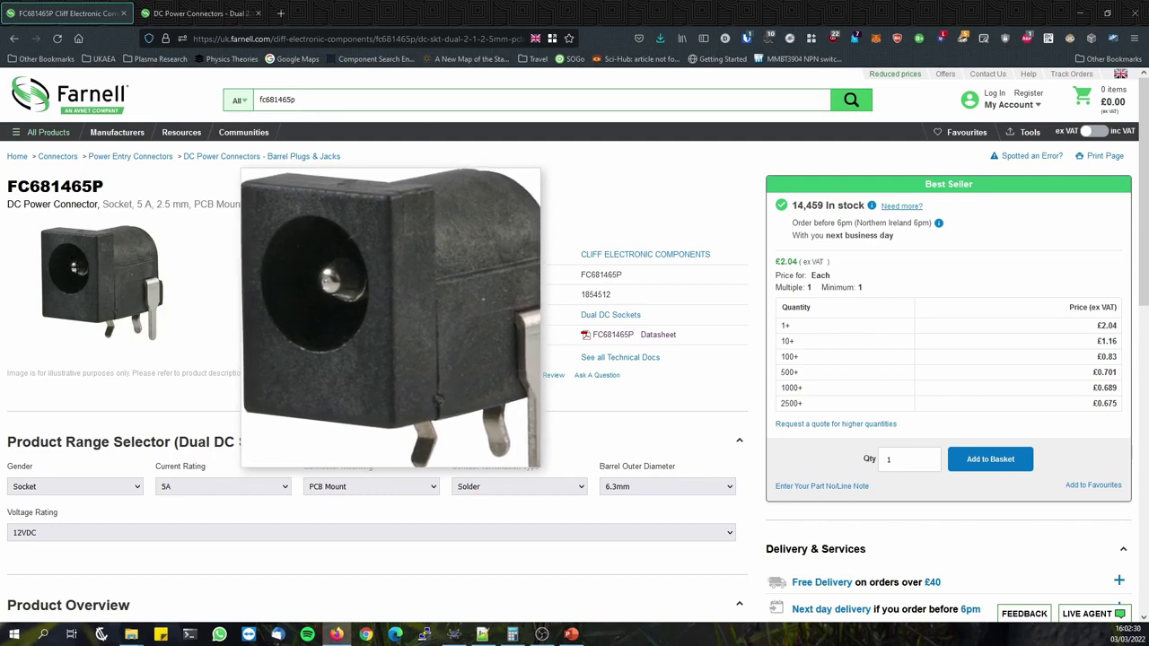
key("ctrl+Tab")
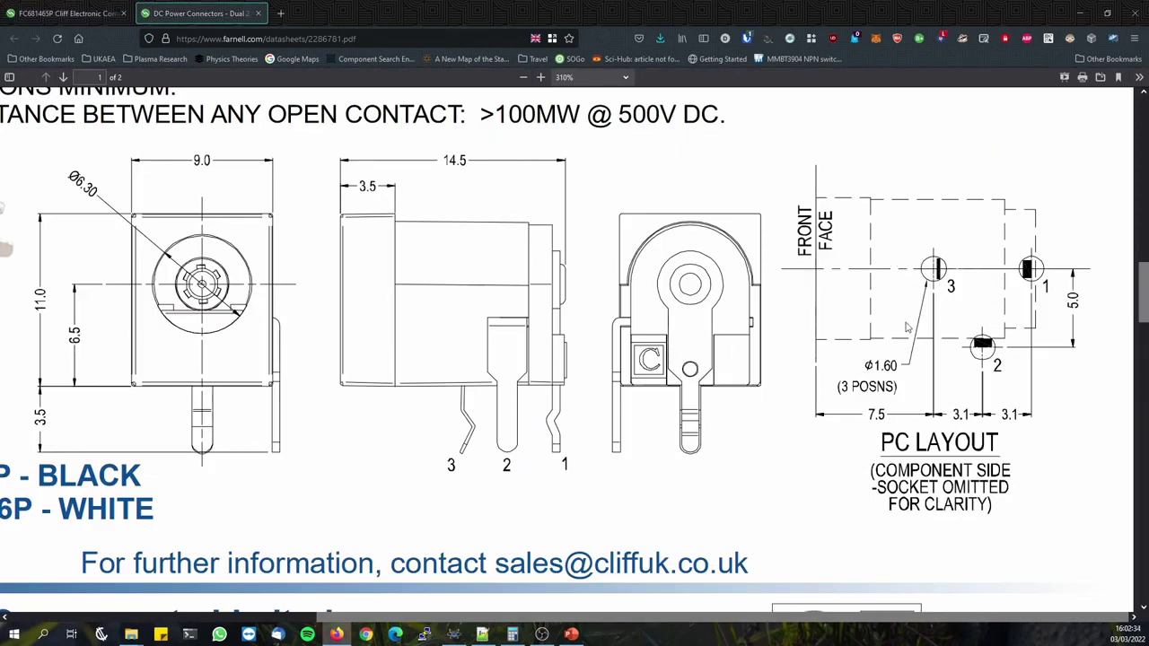
scroll(907, 323, "up", 3)
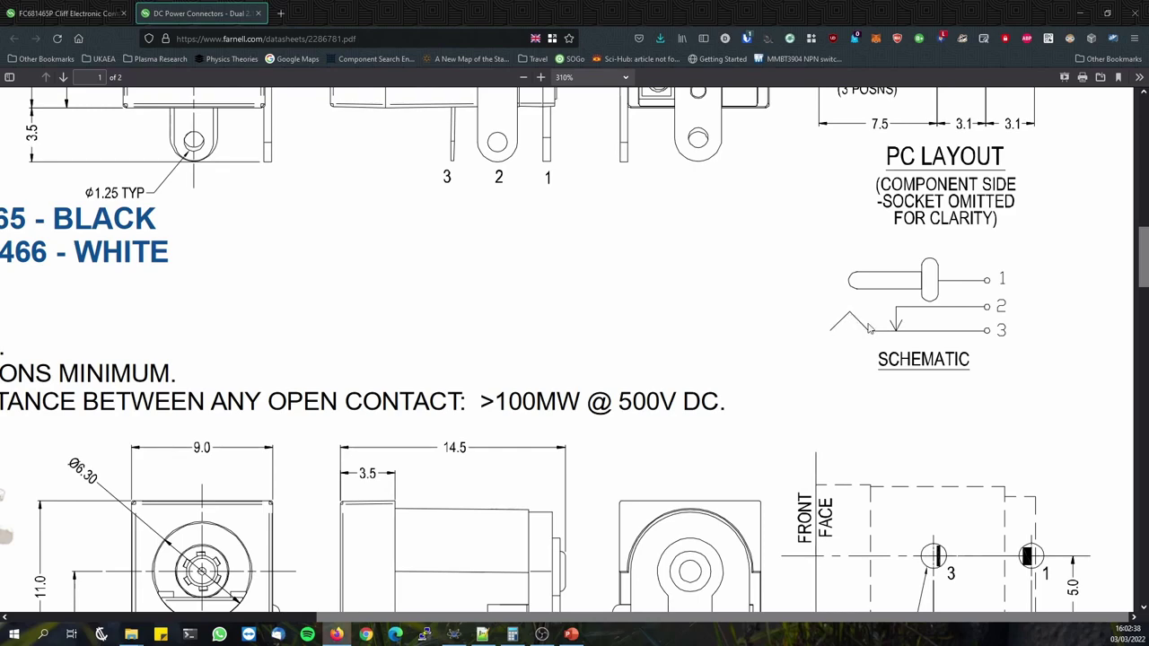
left_click(91, 12)
left_click(203, 5)
Switch to Proteus and draw a COMPONENT-style rectangle about 400 th by 100 th below the potentiometers as the jack's centre pin.
left_click(453, 635)
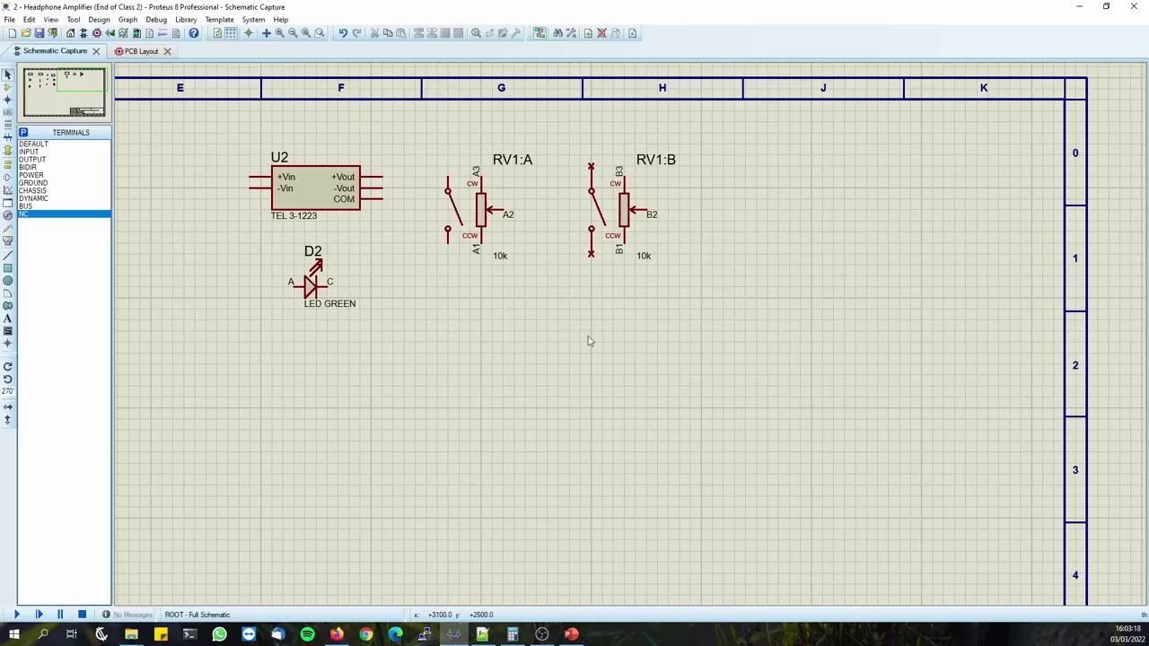
scroll(631, 340, "up", 2)
scroll(631, 339, "up", 1)
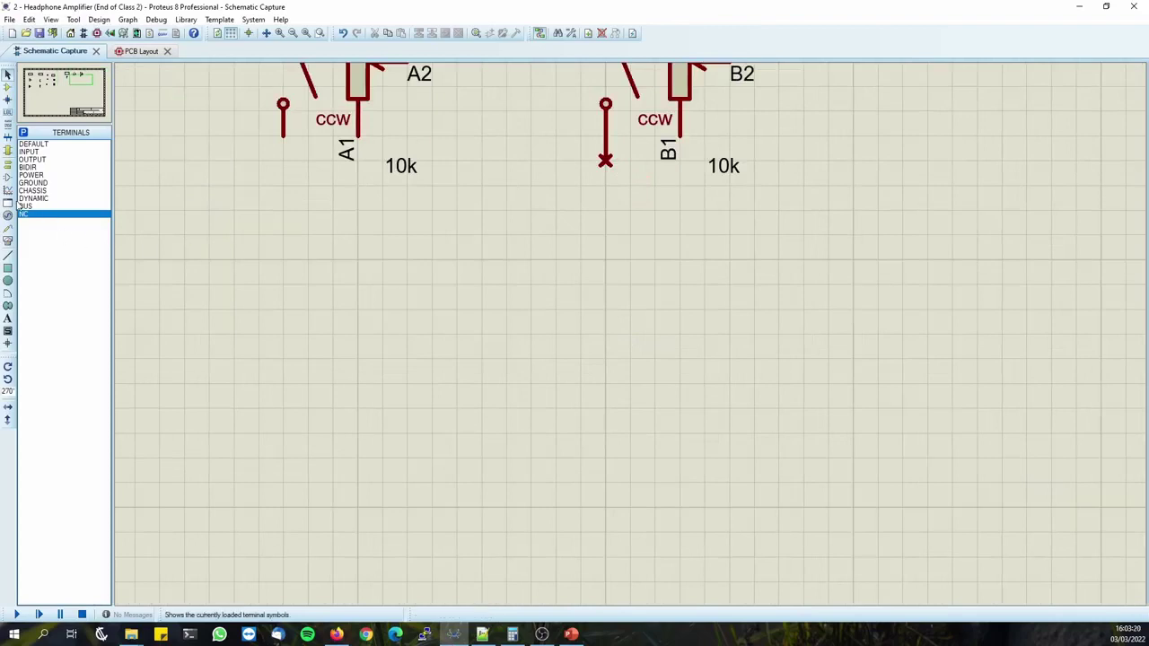
left_click(7, 268)
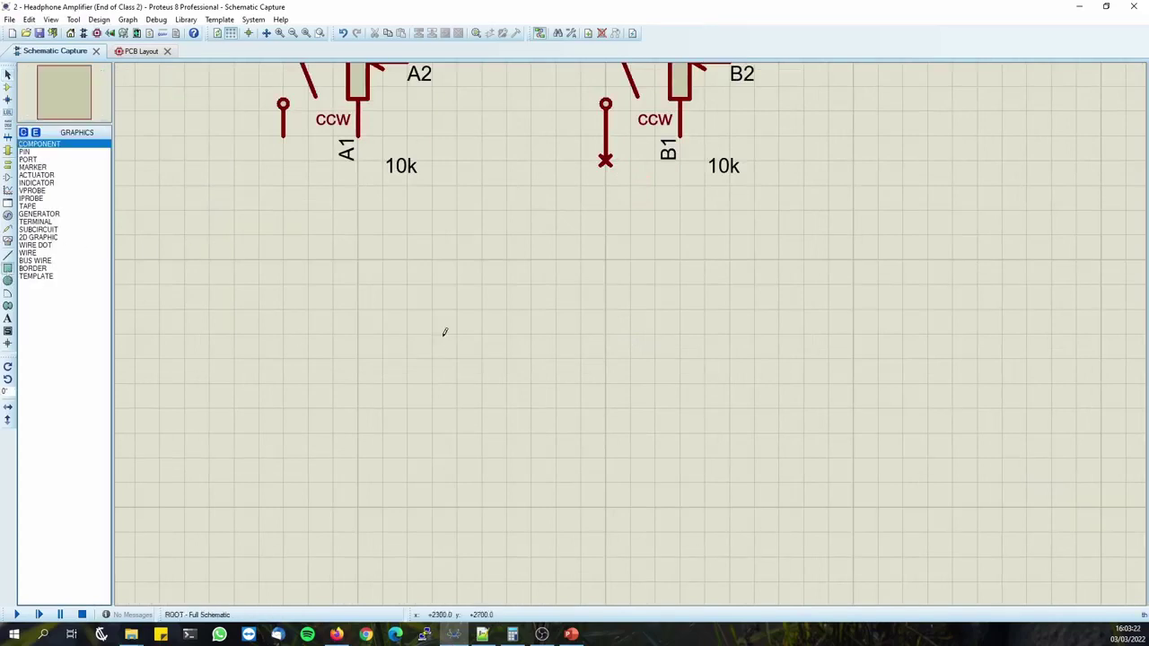
left_click_drag(481, 309, 582, 335)
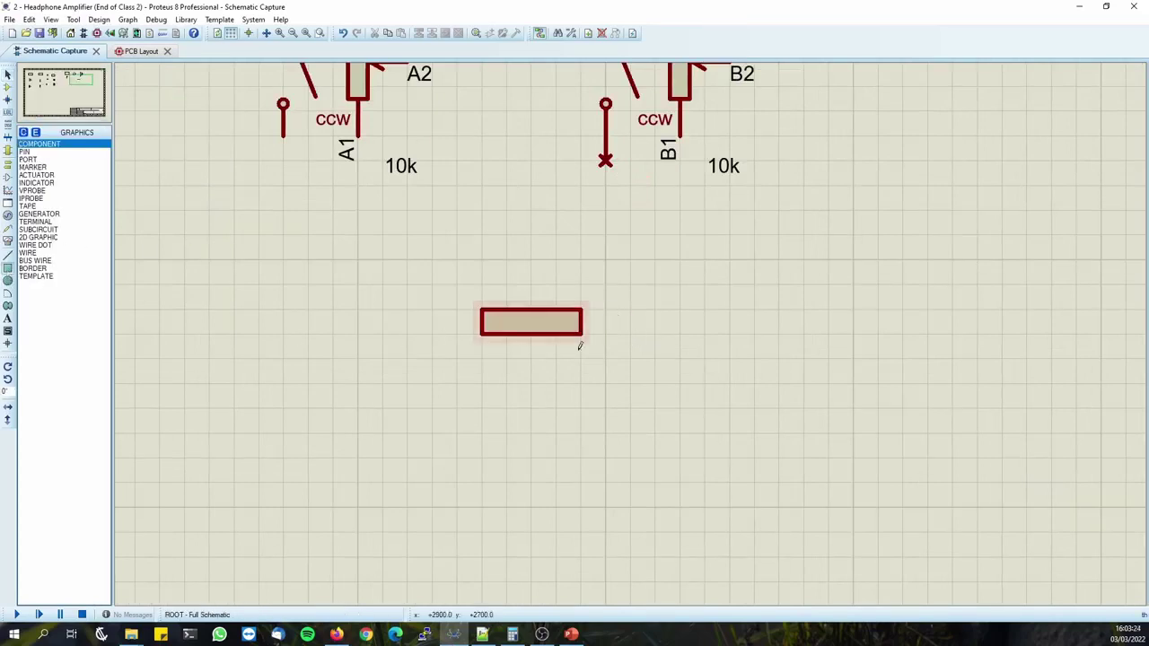
Arrange Proteus beside the datasheet and draw an upright rectangle about 100 th by 300 th adjoining the right end of the pin rectangle.
left_click_drag(476, 7, 1, 170)
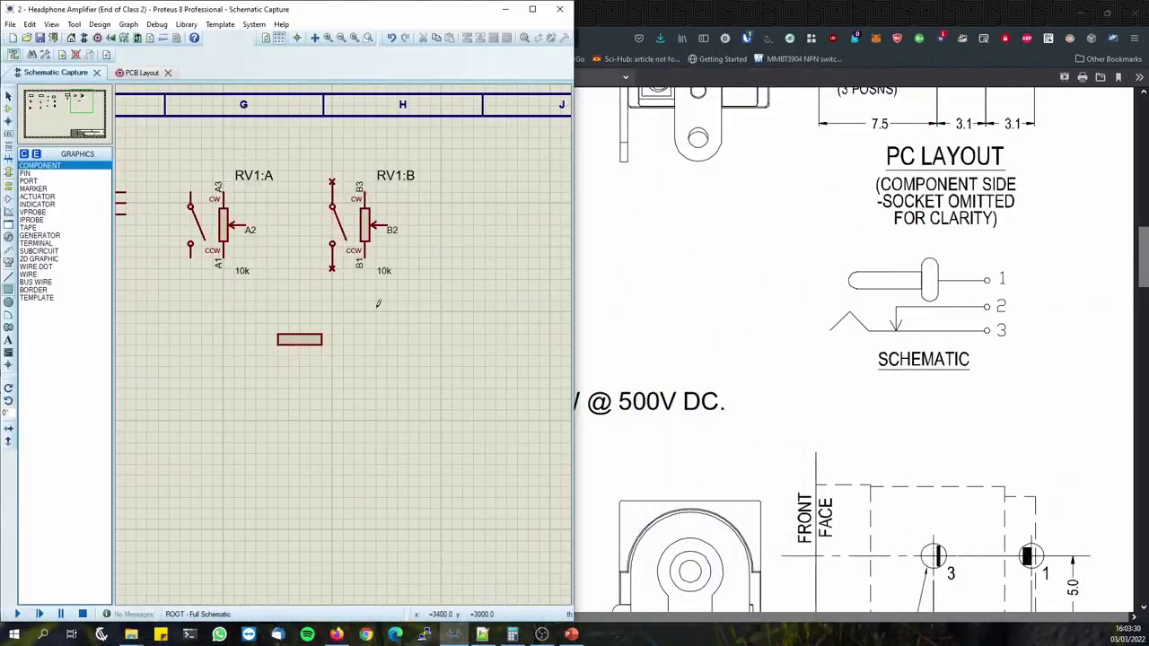
scroll(351, 345, "up", 2)
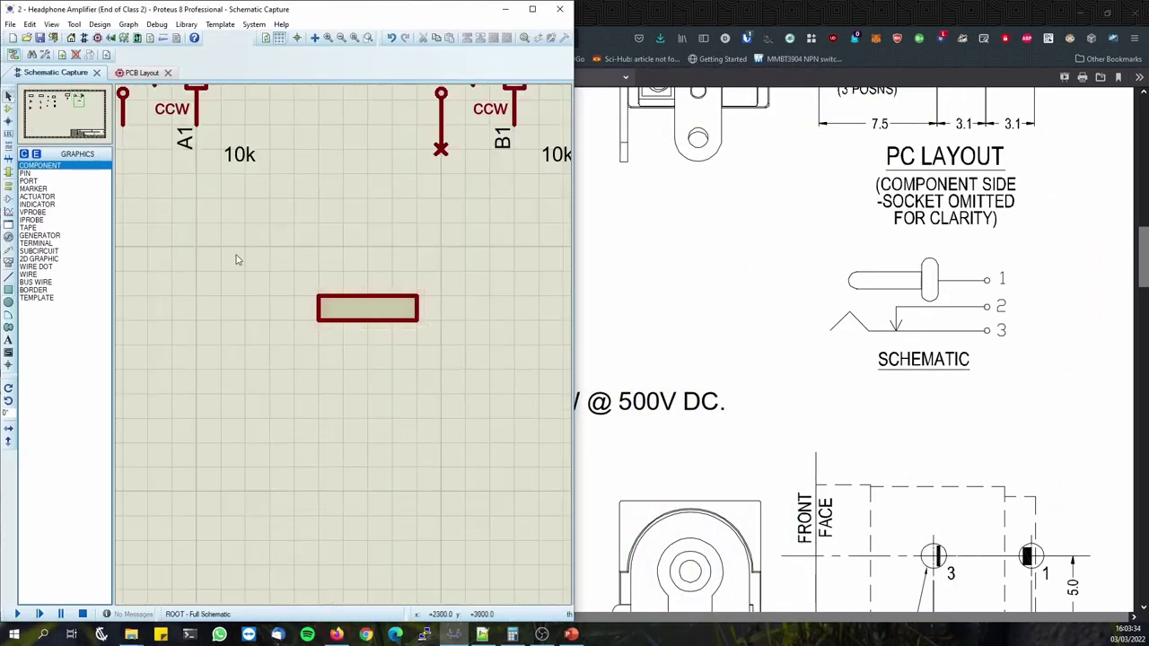
left_click_drag(415, 270, 444, 343)
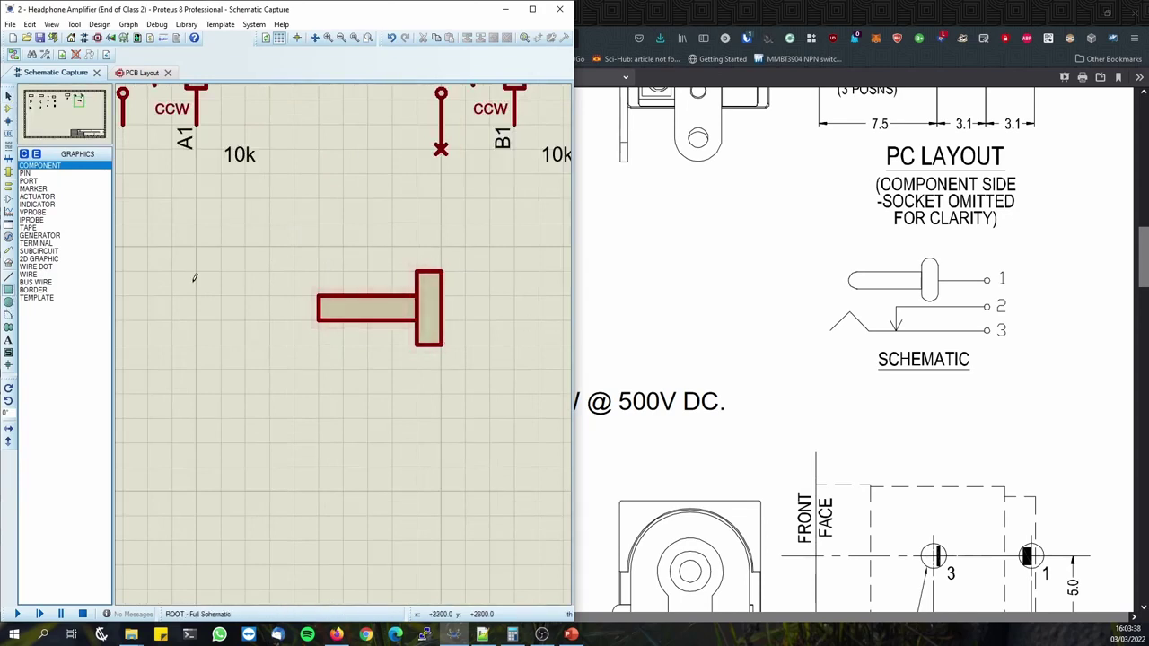
Draw a horizontal COMPONENT-style line about 300 th long just below the two rectangles, starting under the upright rectangle's right edge.
left_click(8, 275)
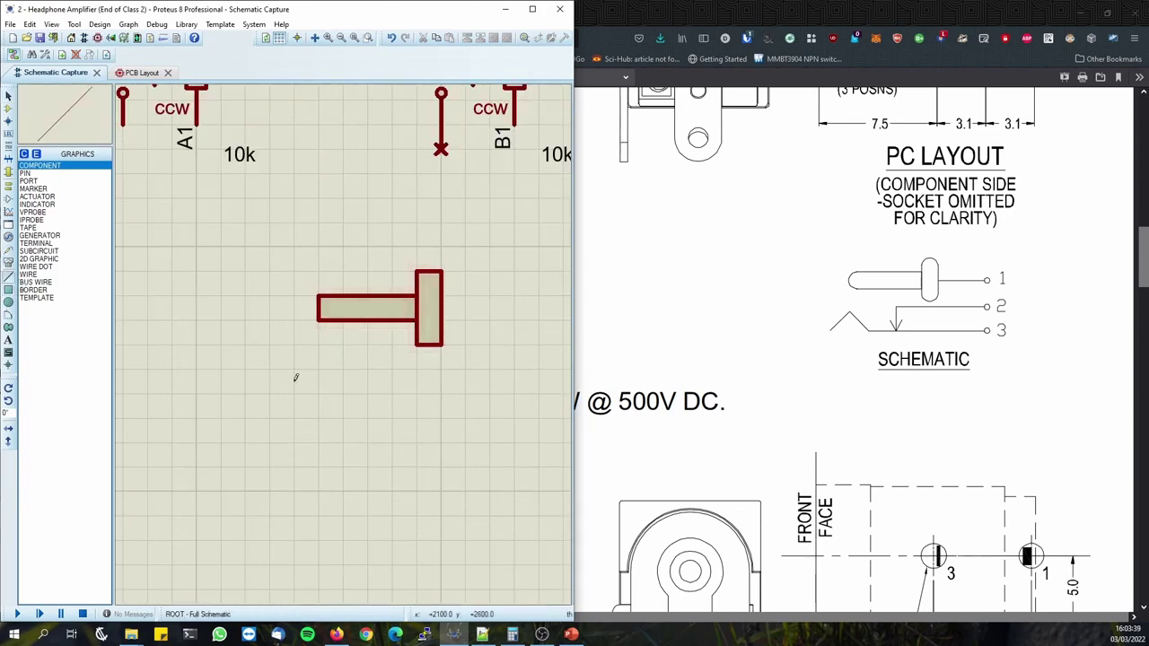
left_click(440, 366)
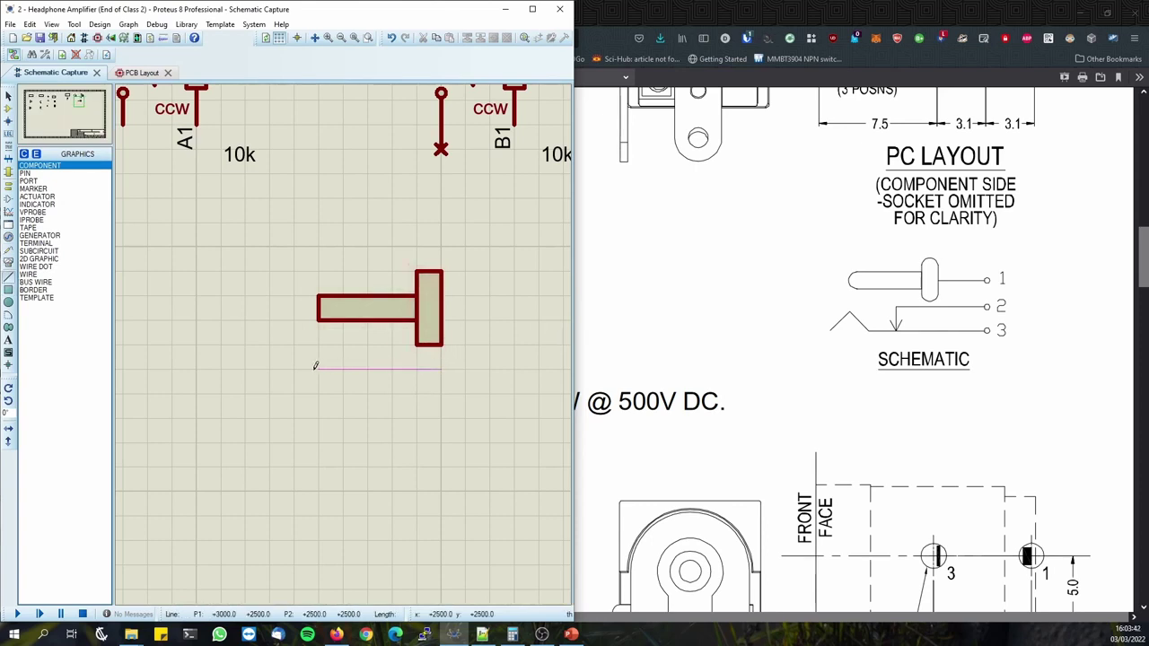
left_click(364, 367)
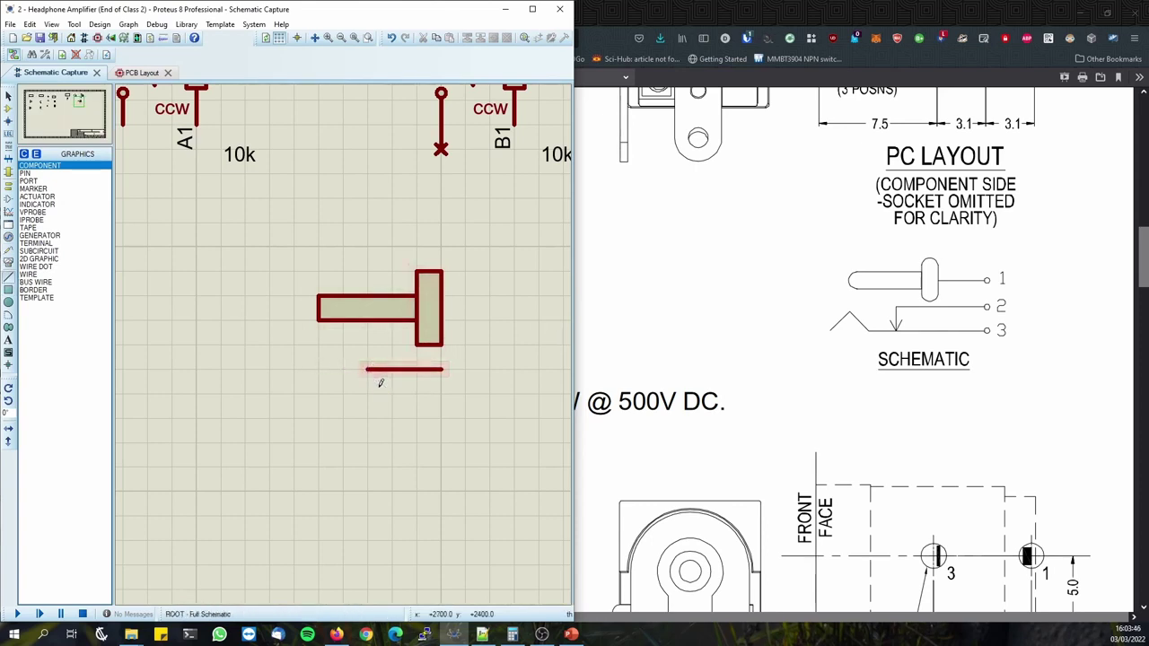
Draw a contact arrow from the horizontal line's free end: a vertical line about 100 th long with two diagonals forming its head.
left_click(366, 392)
left_click(343, 369)
left_click(367, 392)
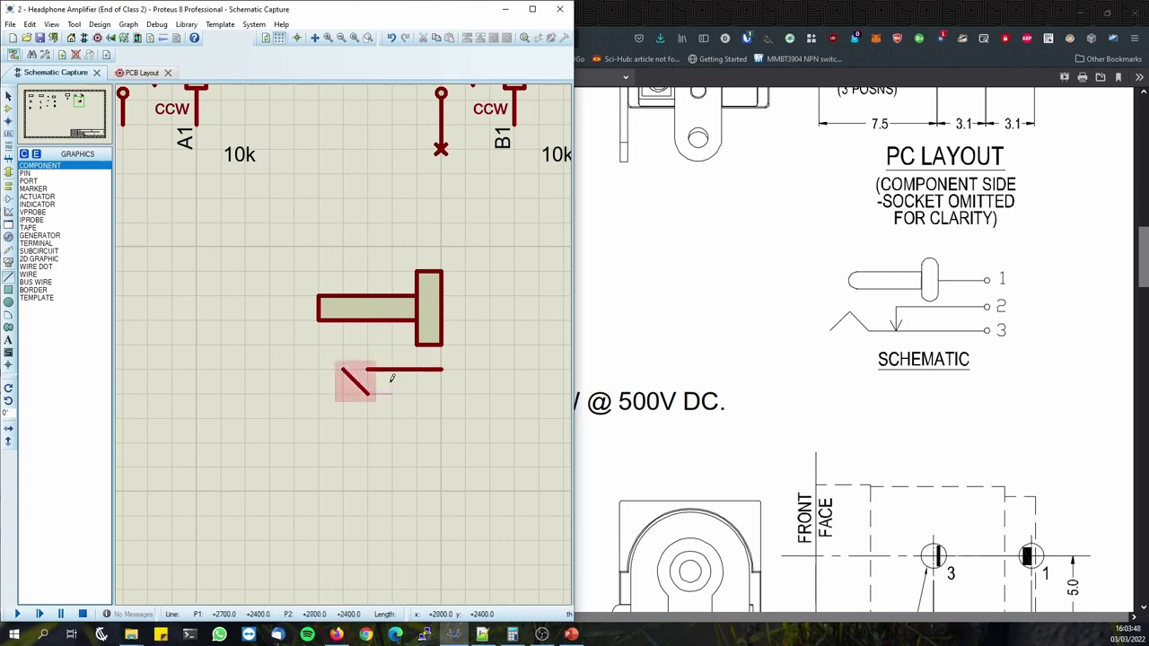
left_click(391, 370)
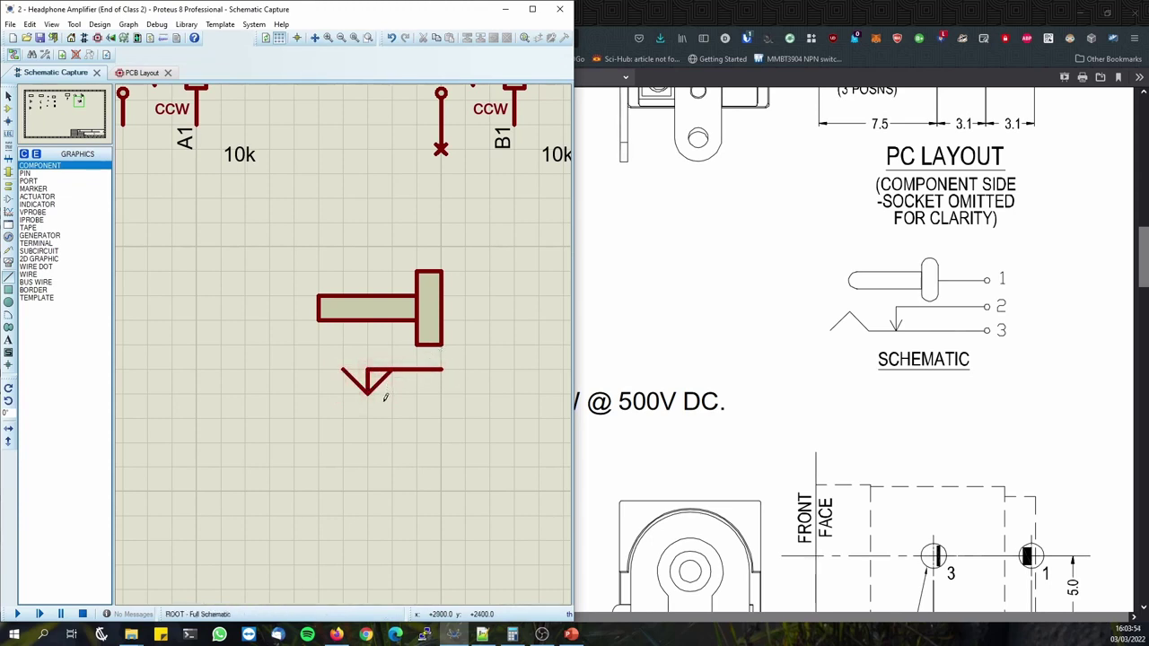
Draw a horizontal line about 600 th long under the arrow and finish its far end with an inverted V about 100 th high.
left_click(443, 392)
left_click(290, 392)
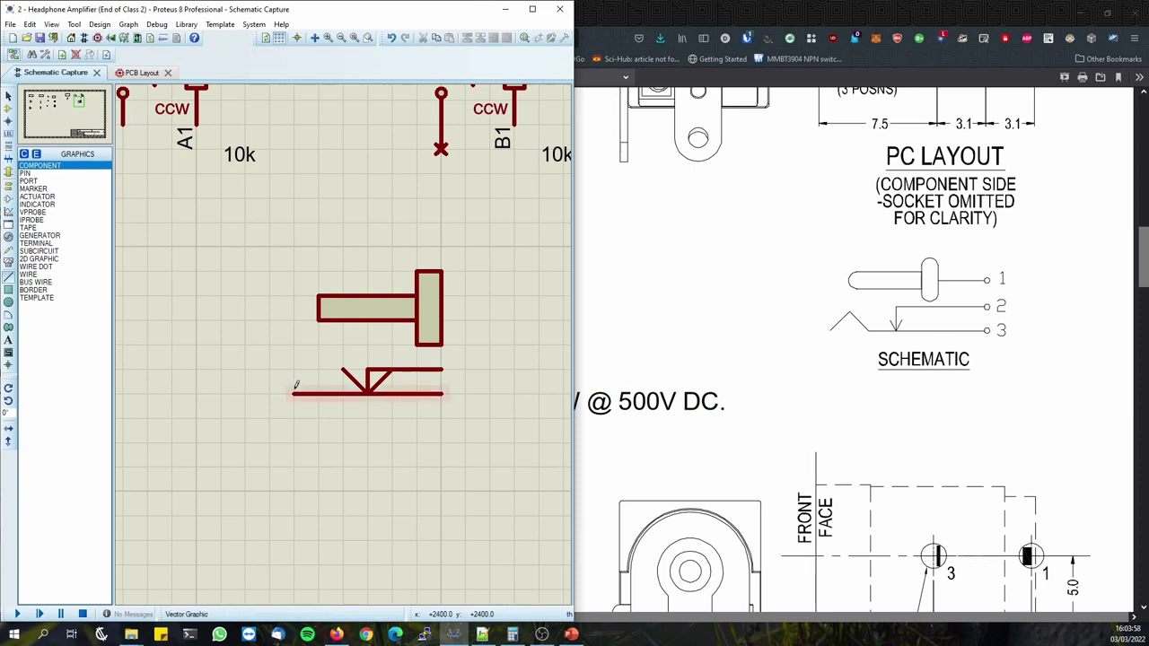
left_click(268, 368)
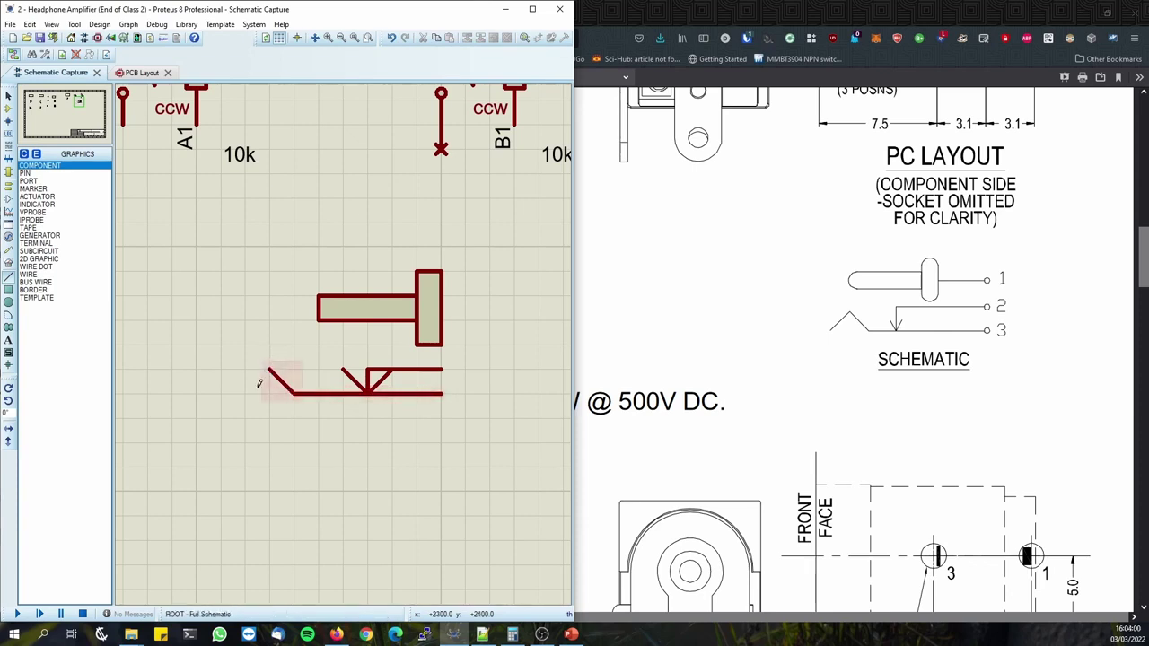
left_click(269, 368)
left_click(243, 395)
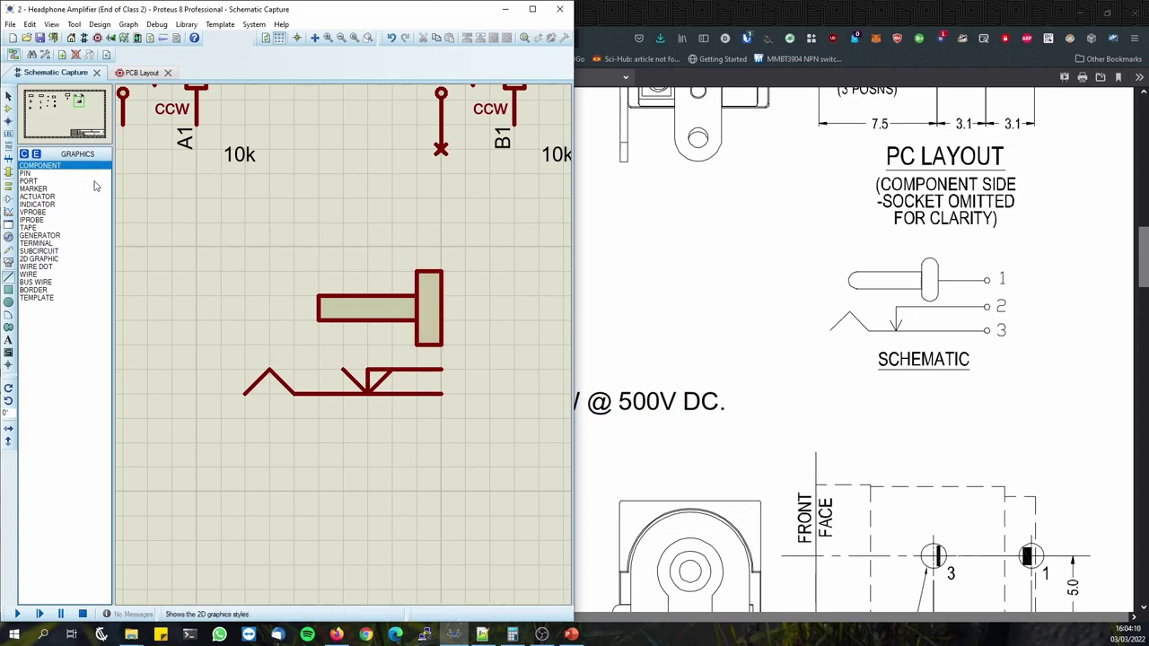
Place three DEFAULT pins rotated 180 degrees on the upright rectangle and on the outer ends of the two contact lines.
left_click(8, 198)
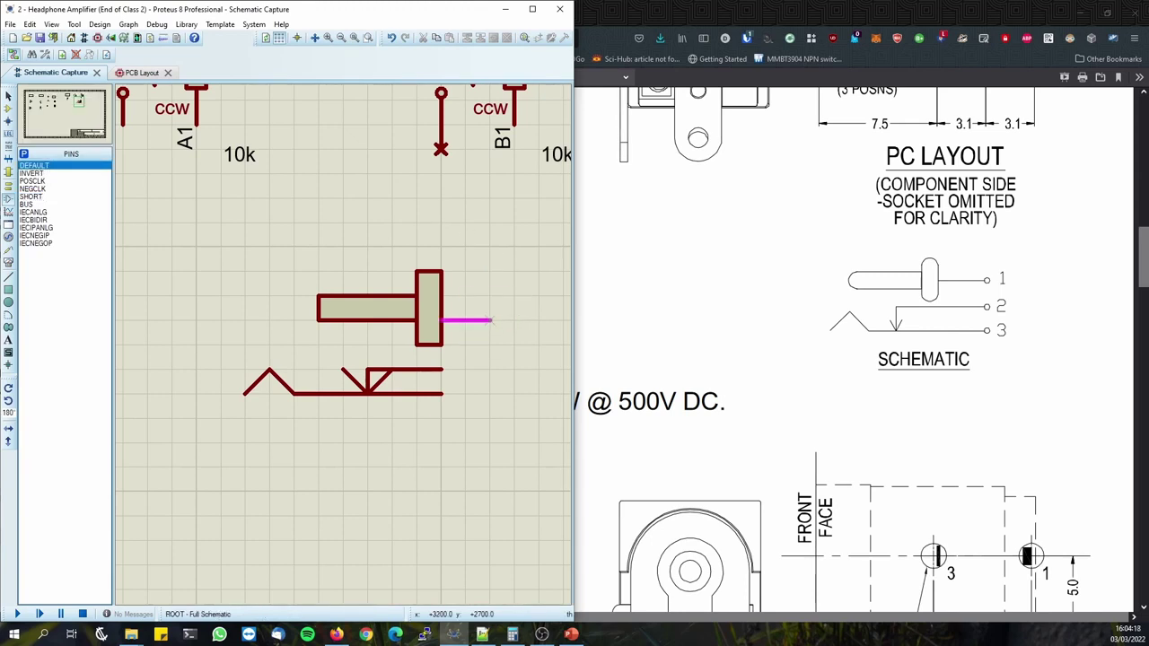
left_click(490, 320)
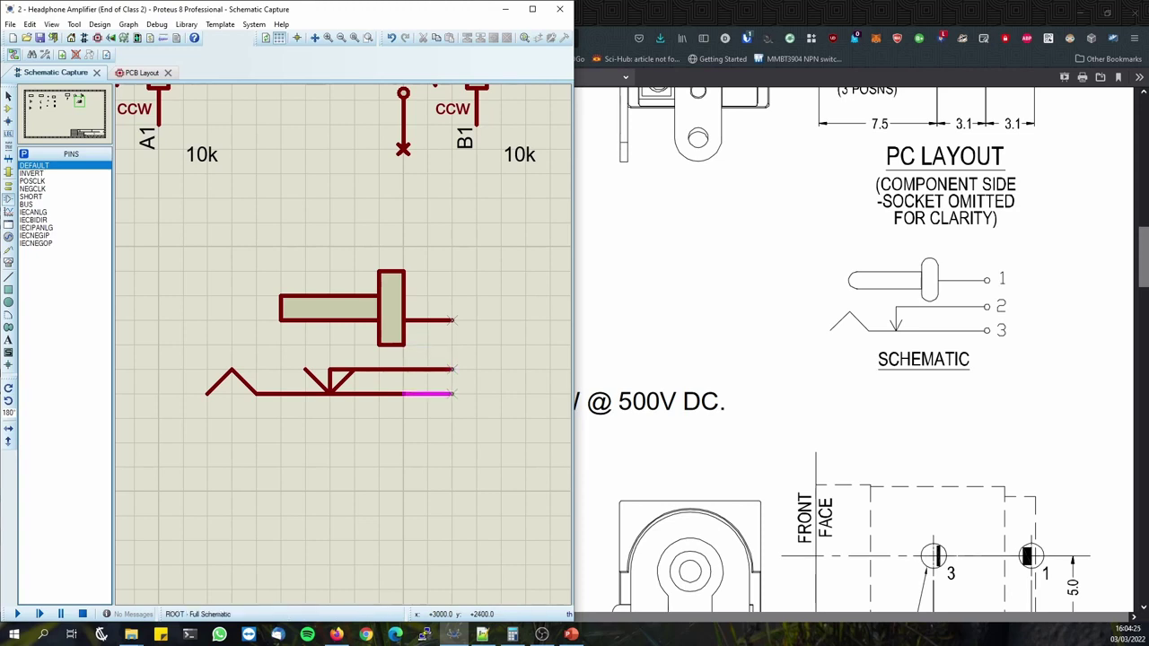
left_click(454, 393)
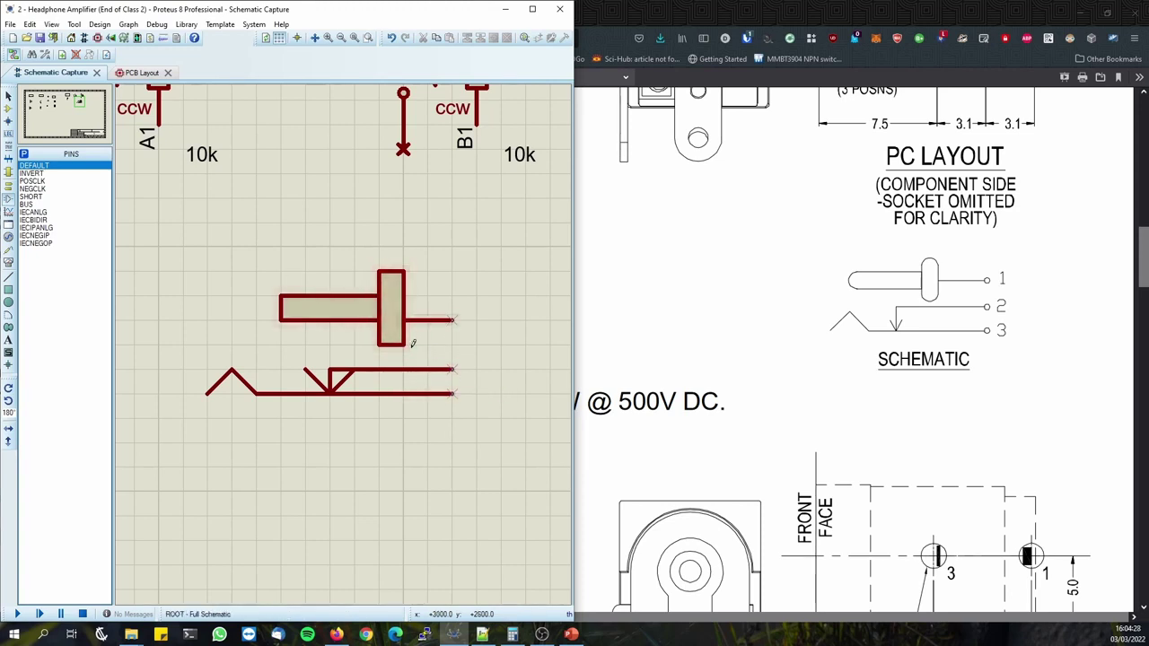
Switch to the 50 th snap grid and shrink the upright rectangle to about 50 th wide by 200 th tall.
scroll(436, 359, "up", 1)
middle_click(361, 306)
left_click(464, 303)
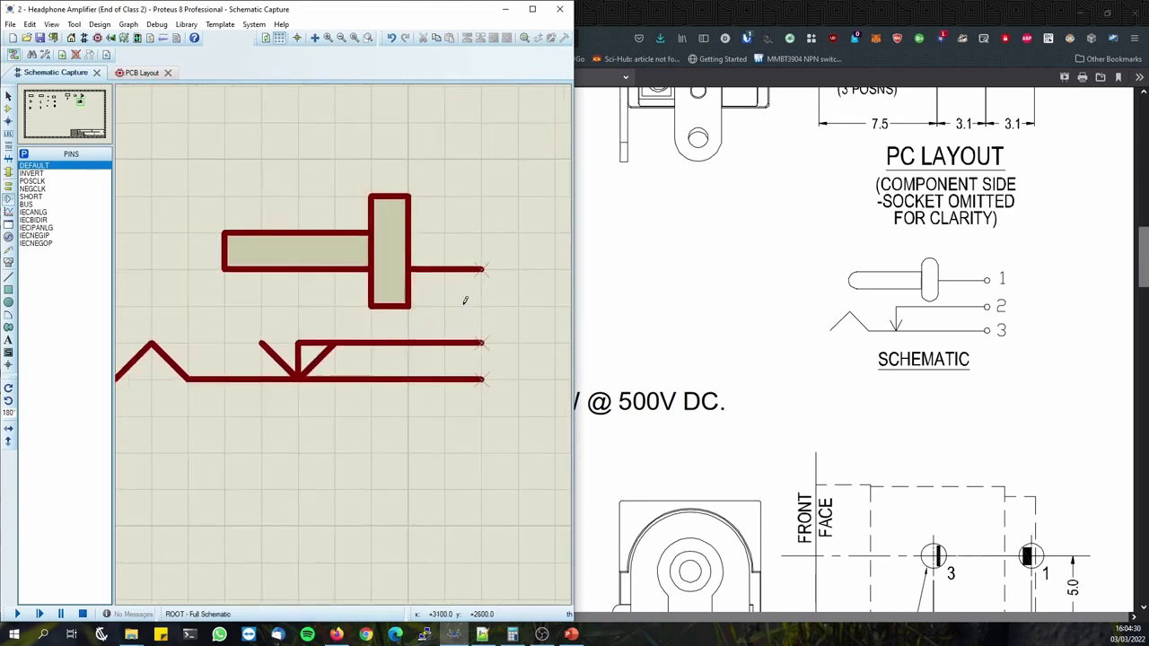
left_click_drag(289, 306, 338, 307)
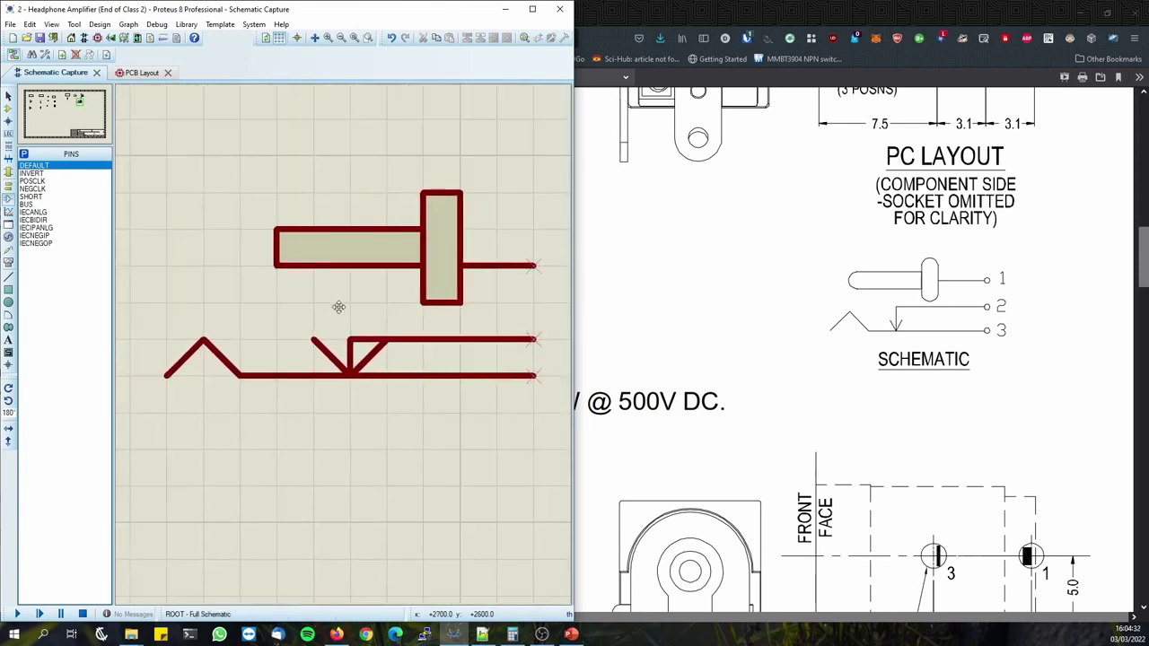
key("F2")
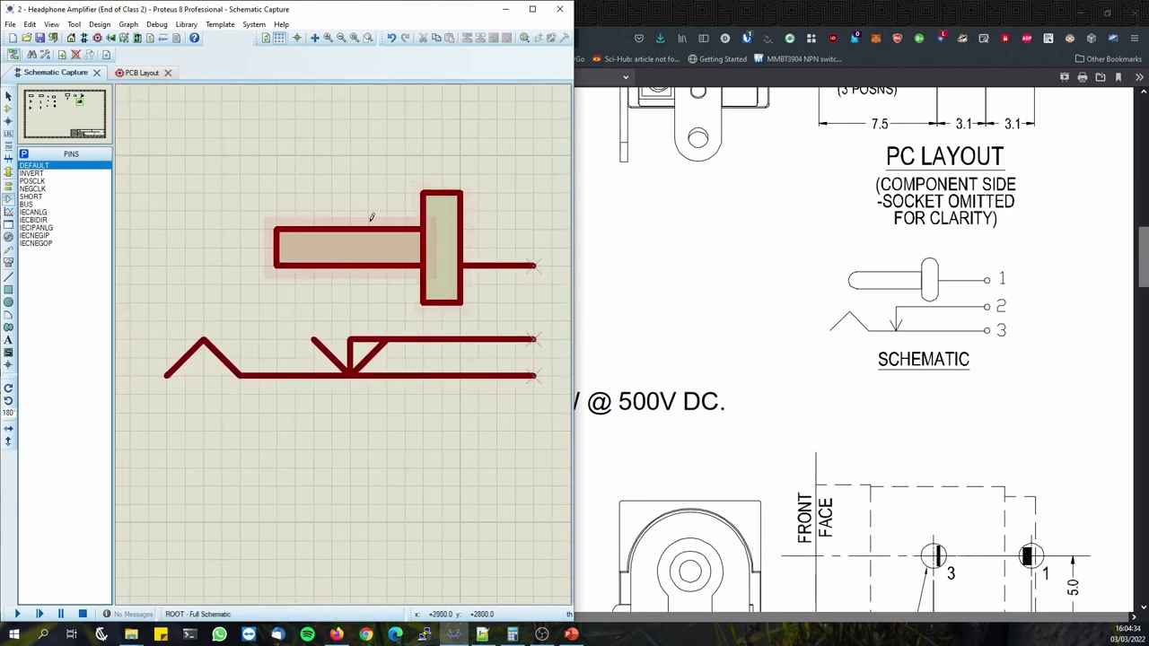
left_click(8, 96)
left_click(425, 232)
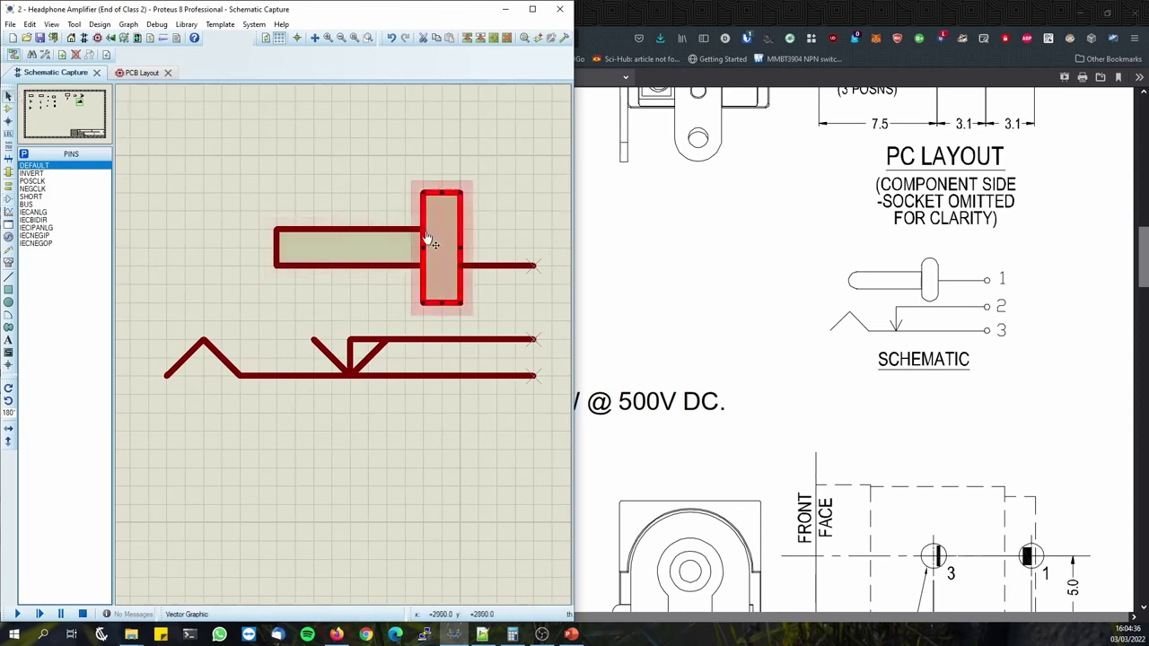
left_click_drag(427, 248, 459, 248)
left_click(532, 213)
left_click(450, 216)
left_click_drag(451, 210, 451, 227)
left_click_drag(452, 321, 451, 303)
Reduce the horizontal pin rectangle to about 50 th high and move it up against the upright rectangle.
left_click(372, 229)
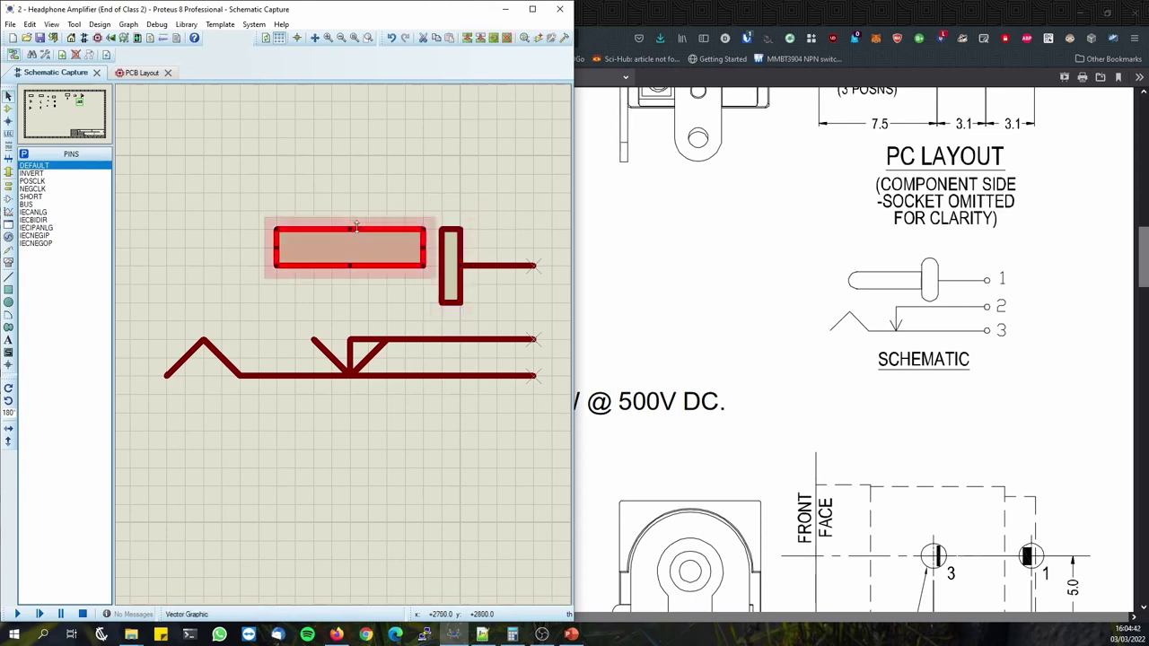
left_click_drag(351, 229, 392, 256)
left_click_drag(293, 257, 293, 258)
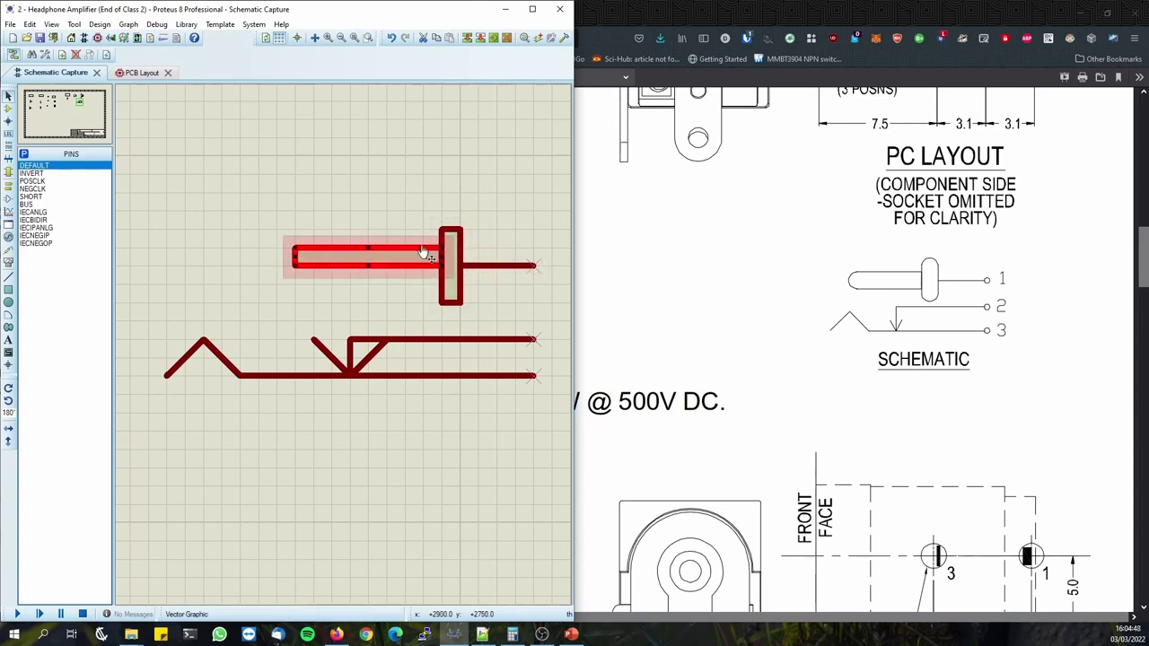
left_click_drag(425, 254, 440, 261)
Move the horizontal rectangle down by about 10 th on a finer snap grid, aligning it with its connection pin.
scroll(440, 262, "up", 3)
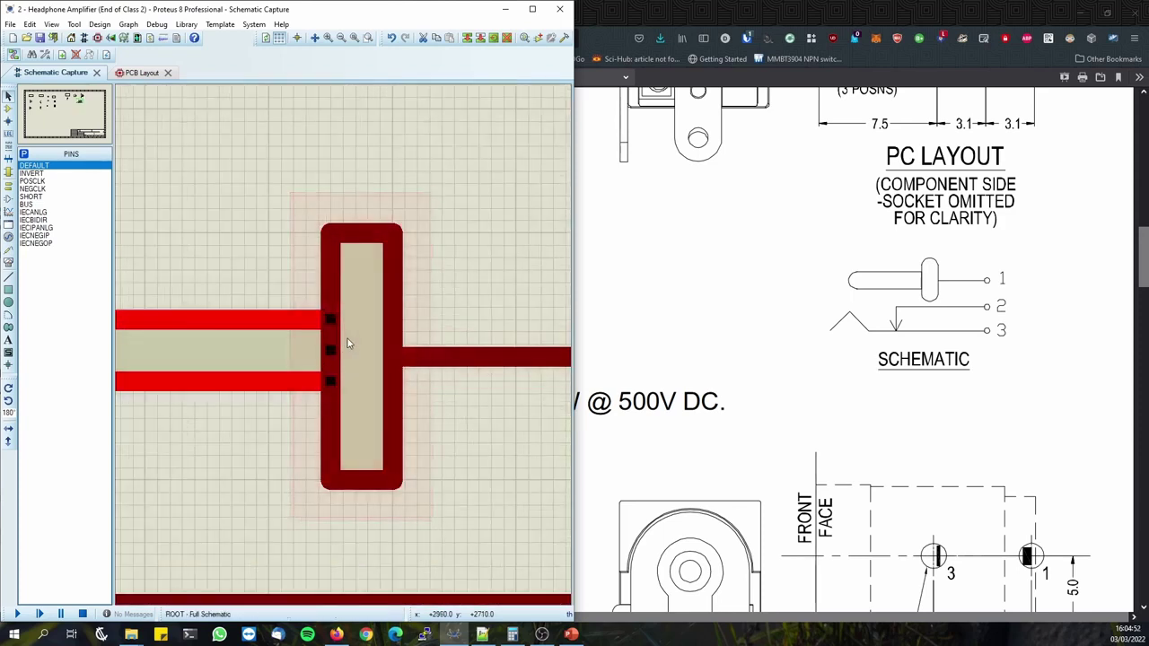
left_click_drag(477, 321, 269, 355)
left_click_drag(541, 332, 466, 342)
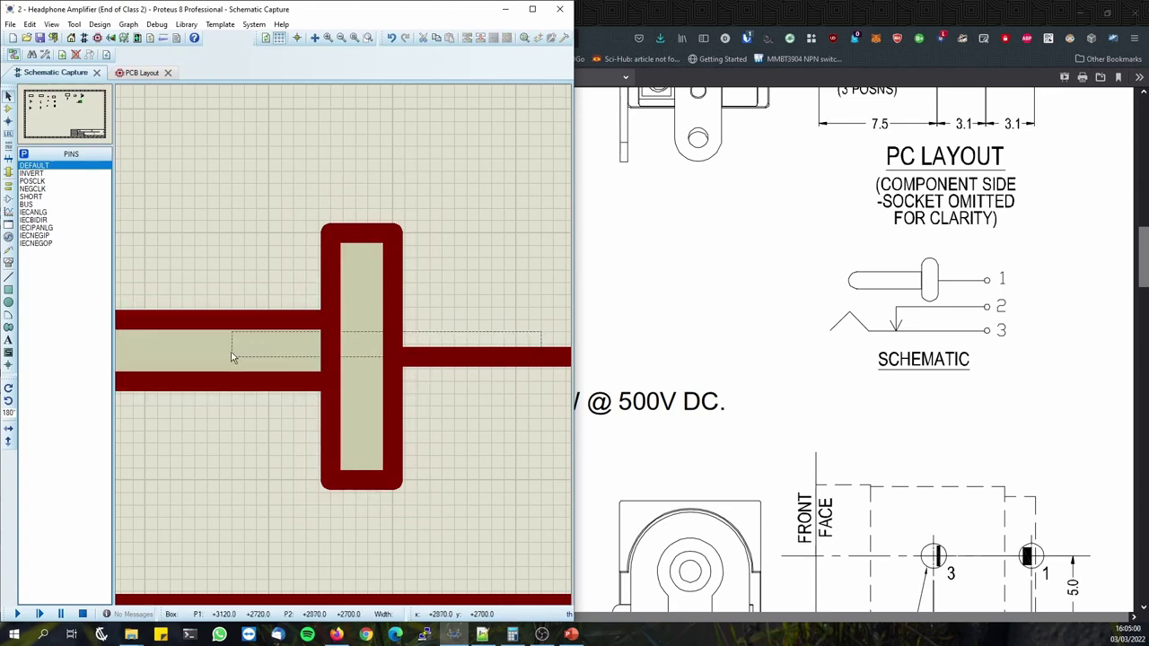
left_click_drag(231, 357, 277, 335)
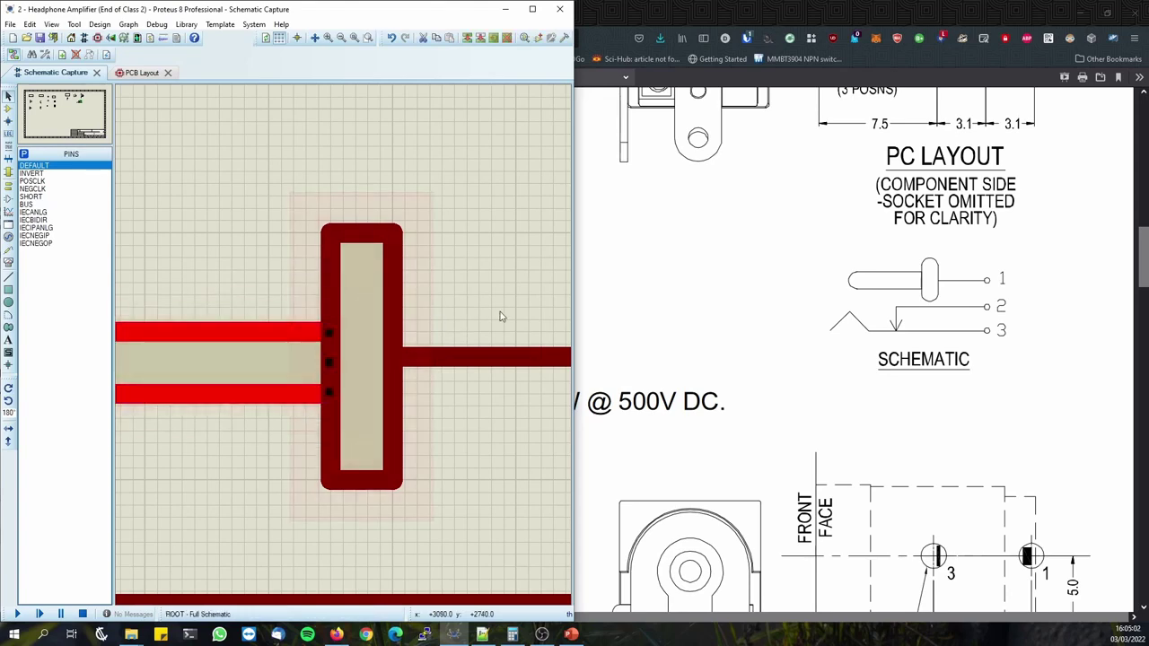
left_click_drag(501, 316, 261, 362)
scroll(398, 328, "down", 3)
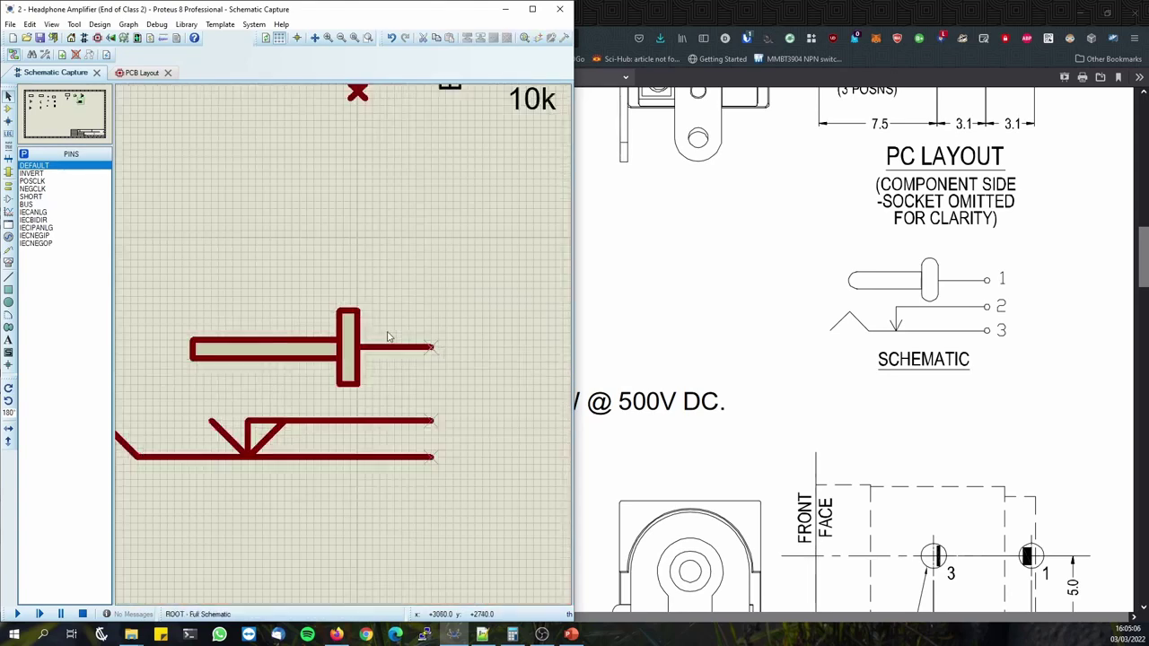
Shorten the horizontal rectangle from its free end to about 330 th long.
left_click(193, 350)
left_click_drag(191, 350, 216, 350)
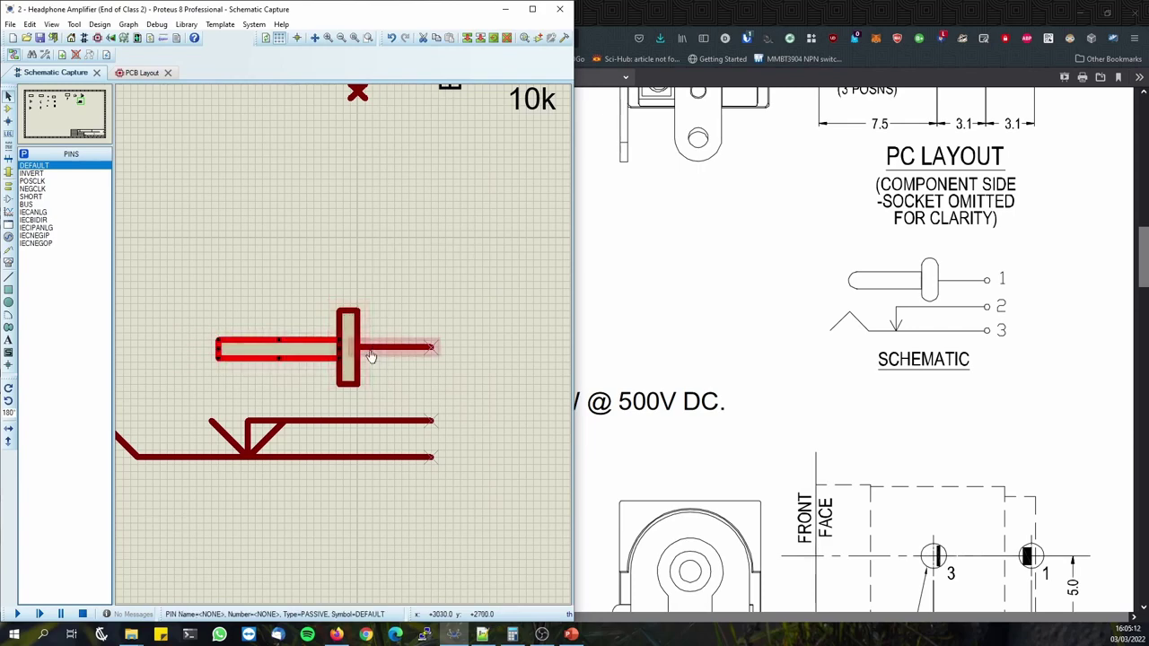
scroll(357, 352, "down", 1)
scroll(369, 352, "up", 1)
Reduce the upright rectangle to about 100 th tall around the connection pin and fine-tune the horizontal rectangle's free end.
left_click(336, 312)
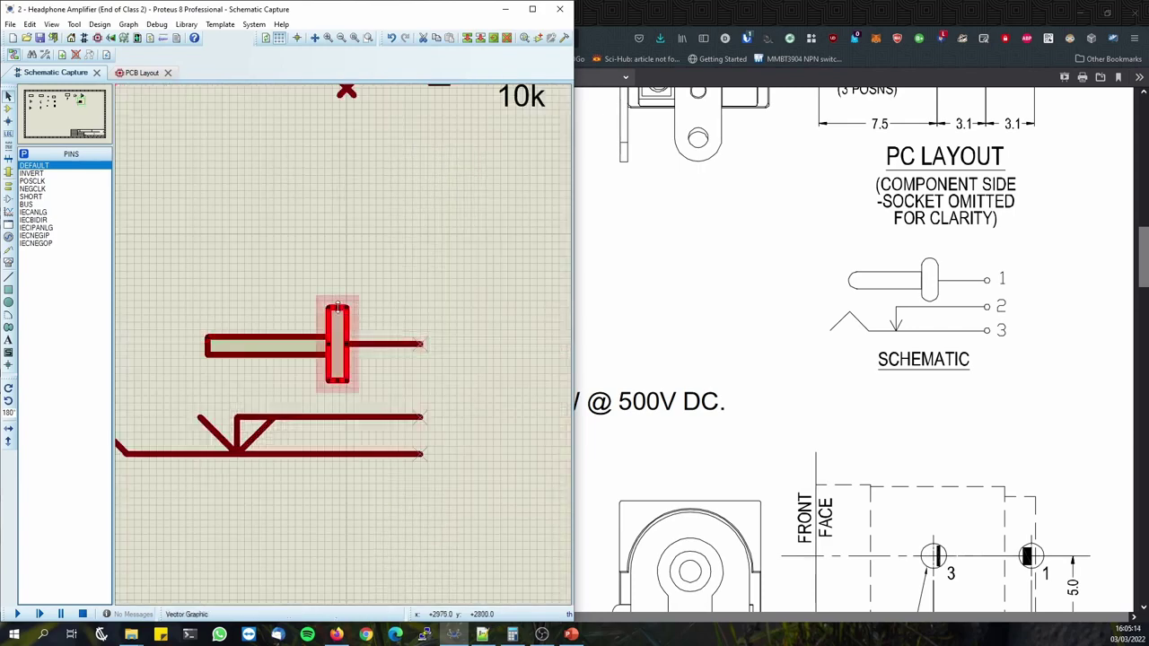
left_click_drag(337, 308, 337, 314)
left_click_drag(336, 379, 348, 354)
left_click(373, 371)
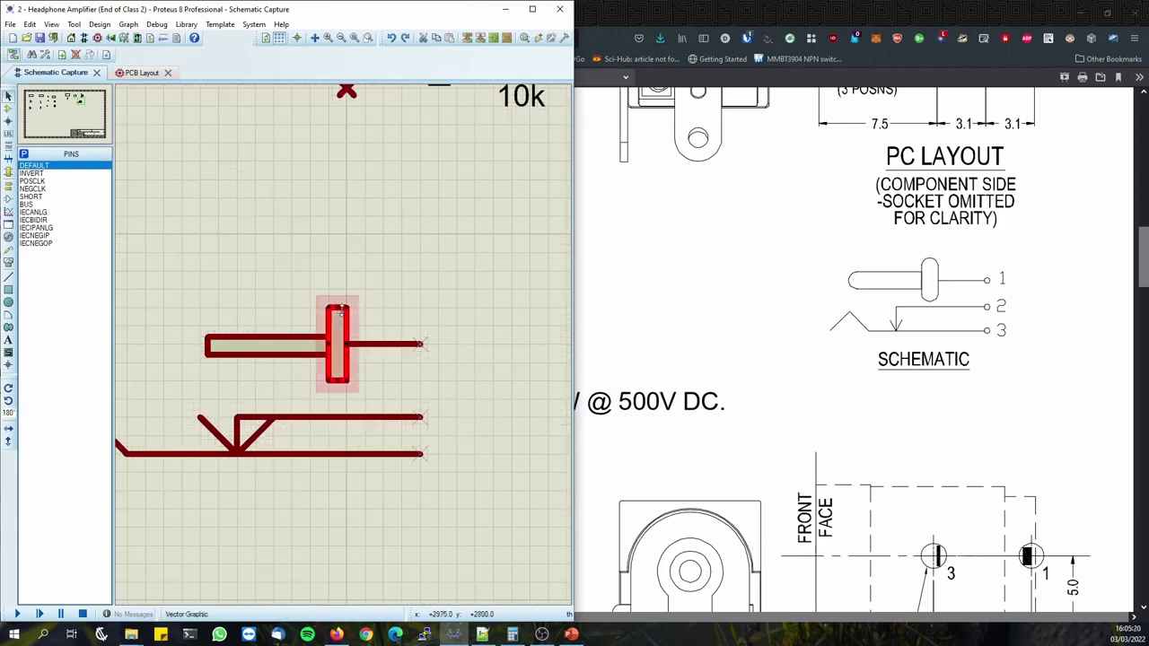
left_click_drag(337, 366, 337, 363)
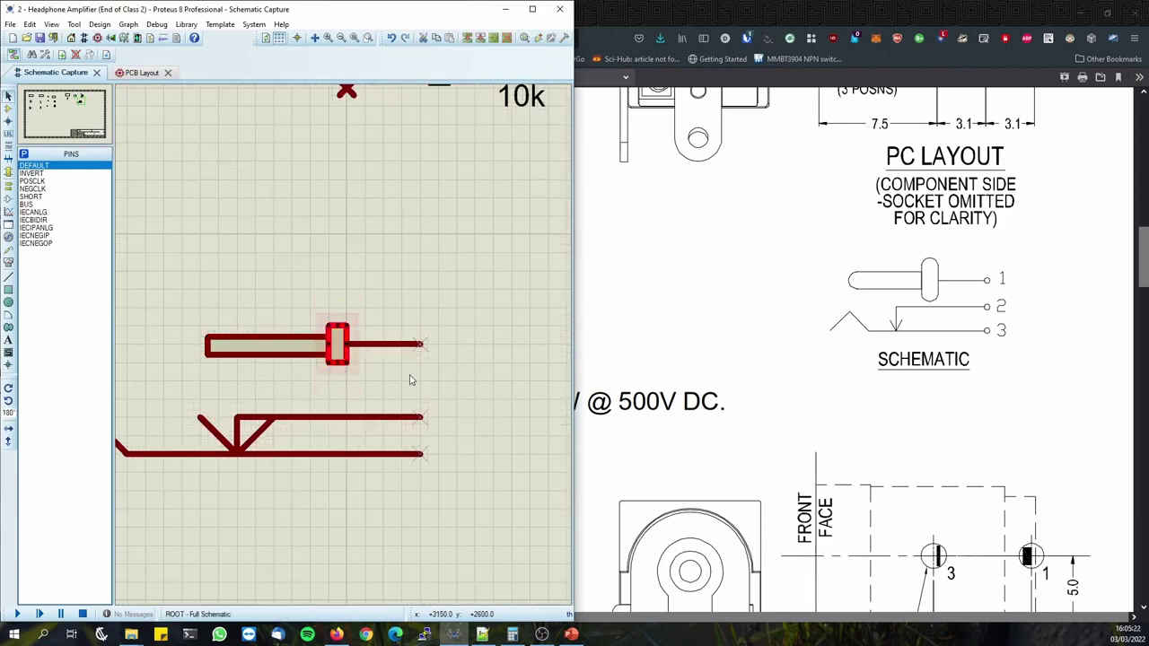
scroll(359, 363, "down", 2)
left_click(306, 337)
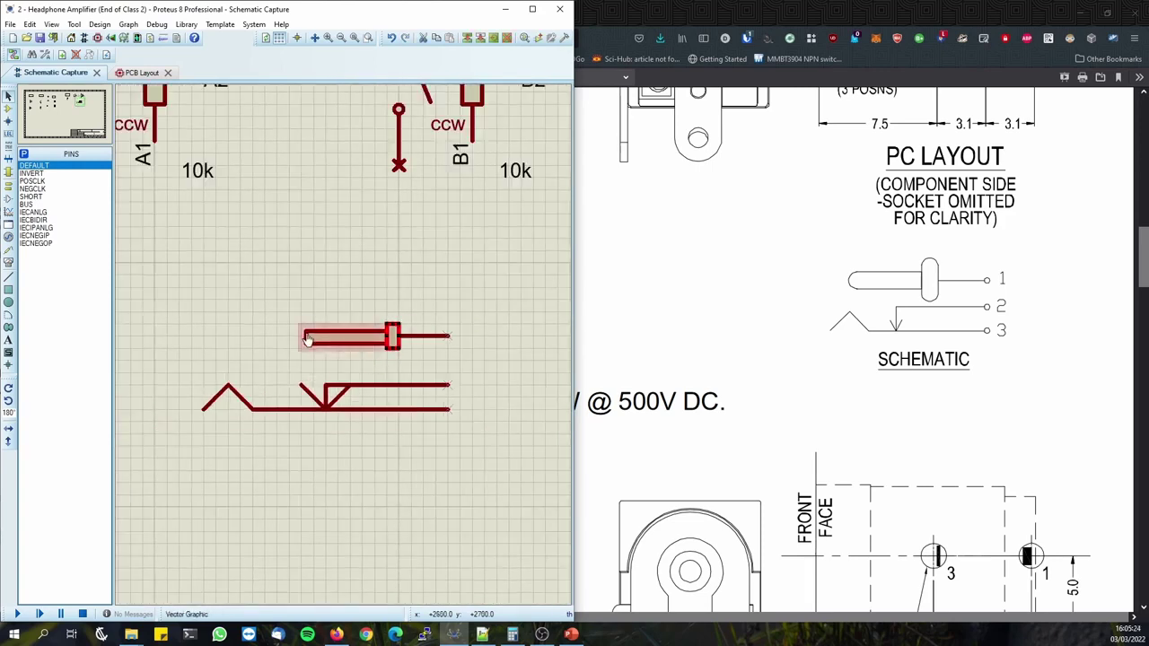
left_click_drag(306, 336, 305, 336)
left_click(422, 388)
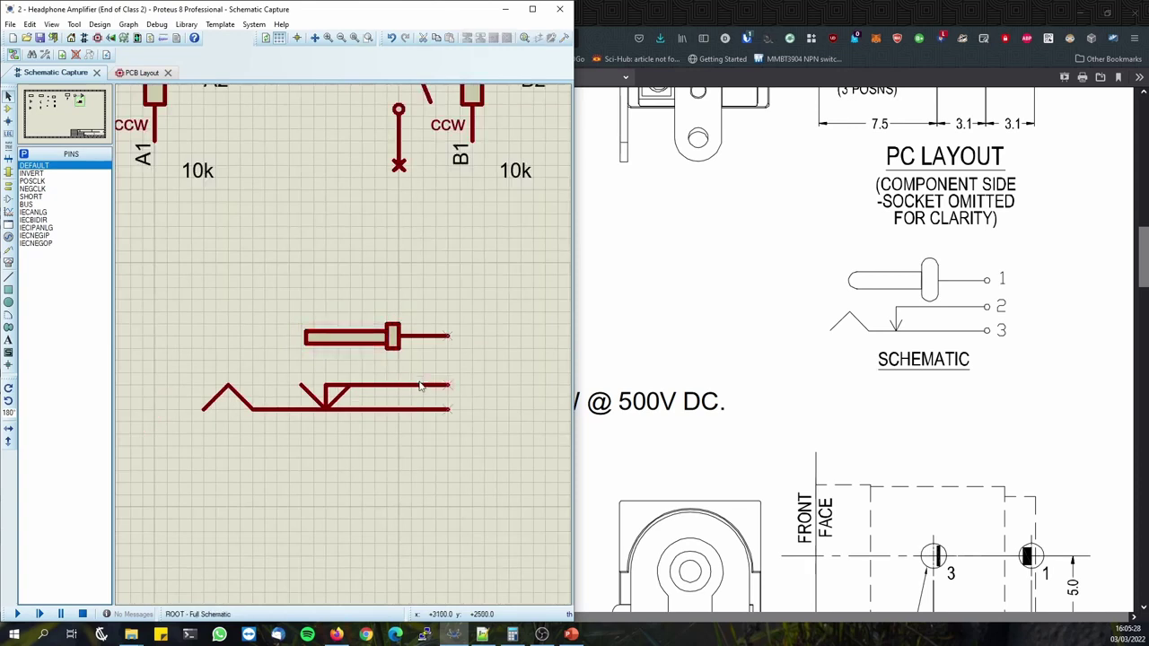
Shorten the middle contact line from its arrow end to about 150 th long.
scroll(412, 386, "up", 3)
scroll(345, 348, "down", 2)
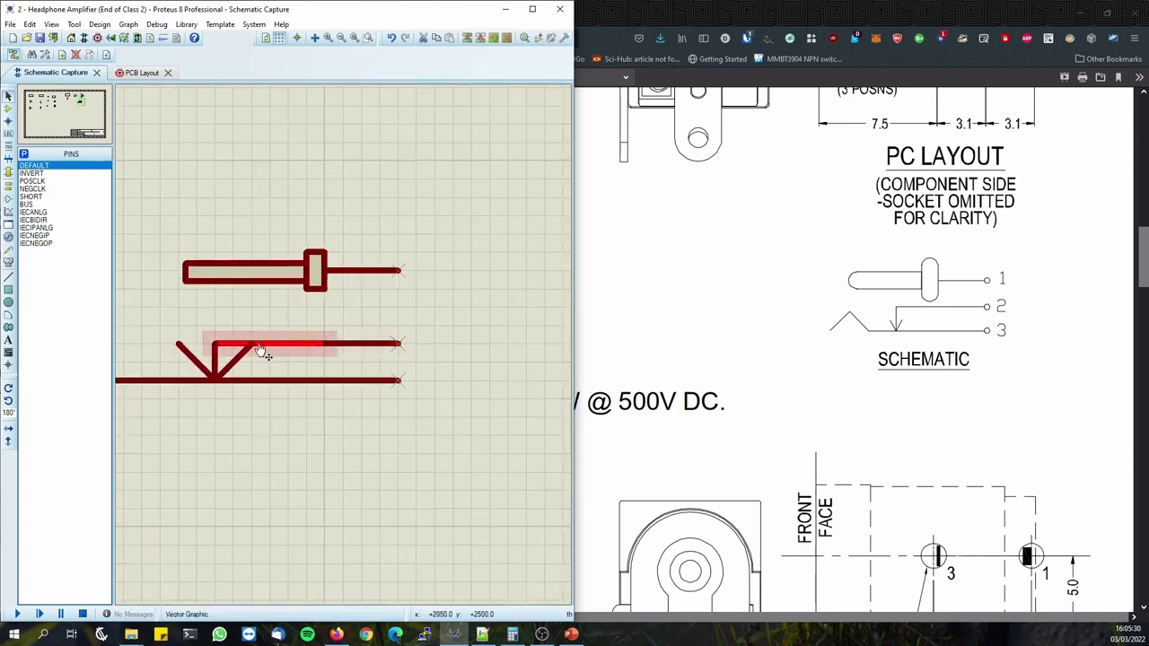
left_click_drag(218, 343, 267, 343)
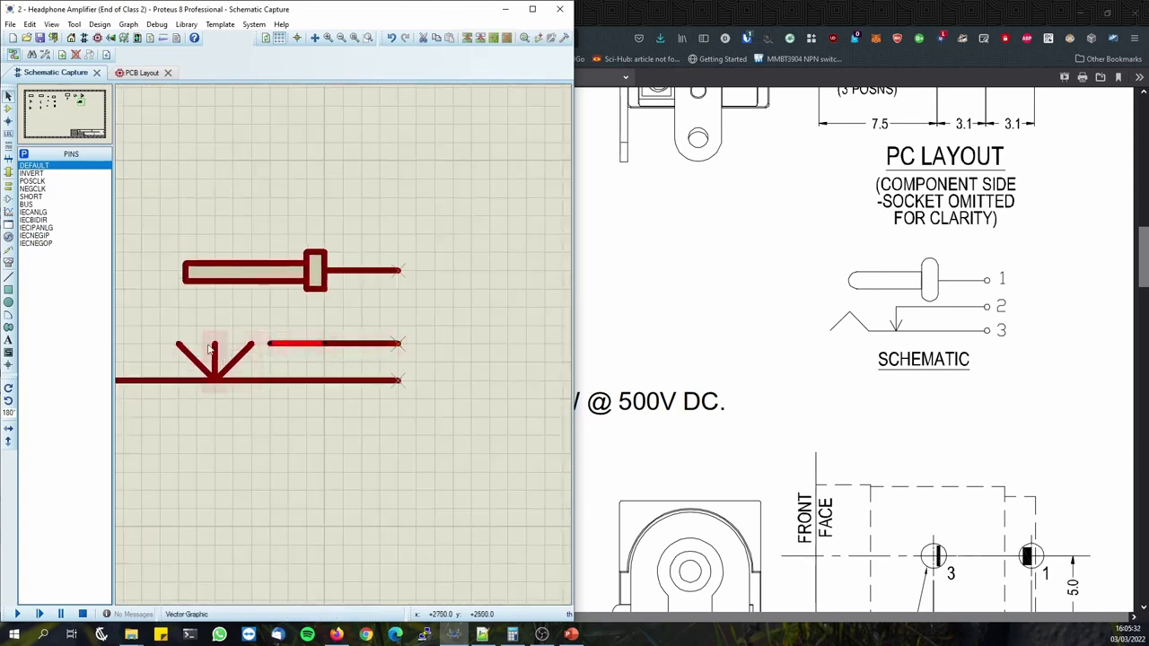
left_click(296, 371)
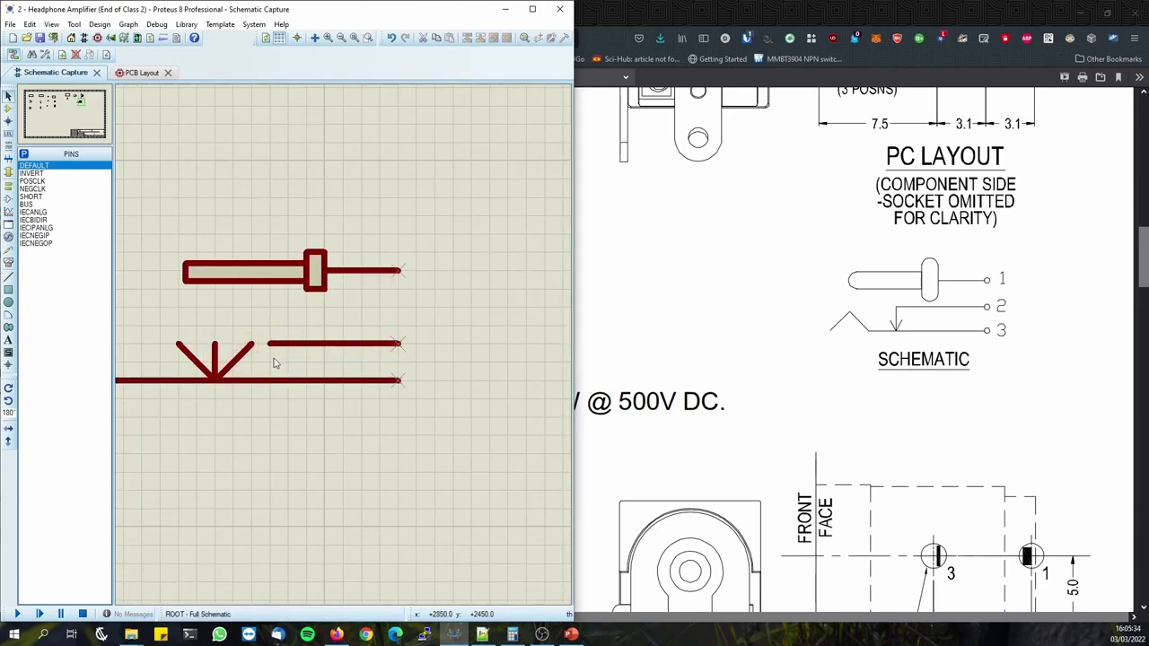
Draw a new contact arrow at the shortened line's end with a 100 th vertical line and two diagonal head strokes spanning about 50 th each.
left_click(8, 276)
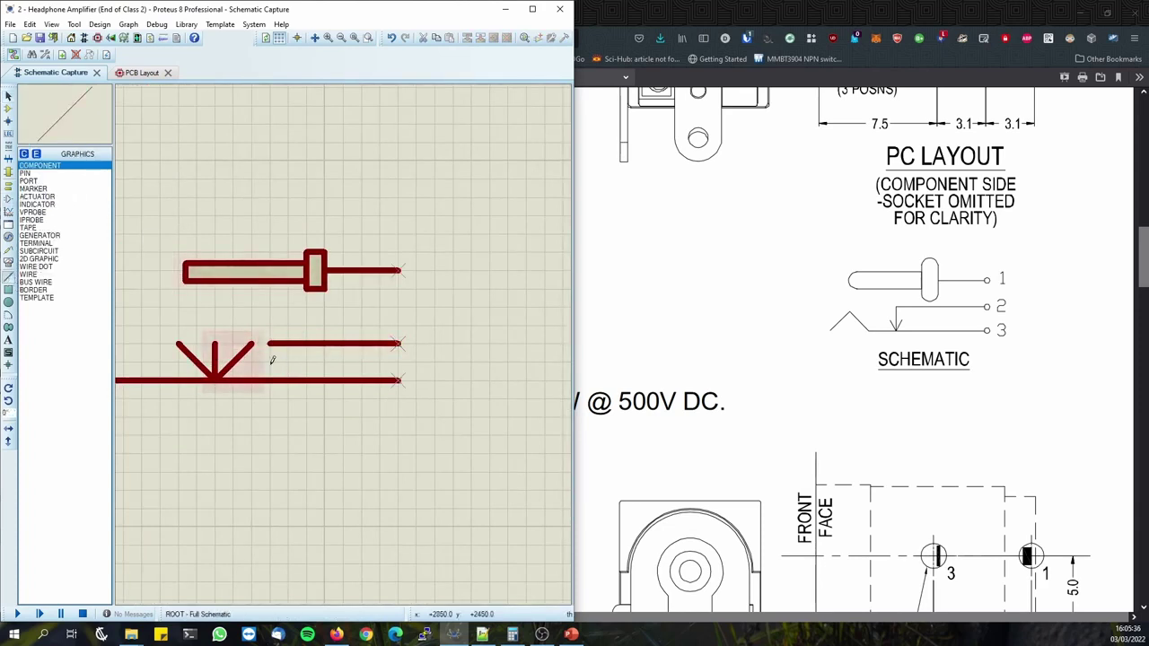
left_click(269, 343)
left_click(269, 380)
left_click(269, 379)
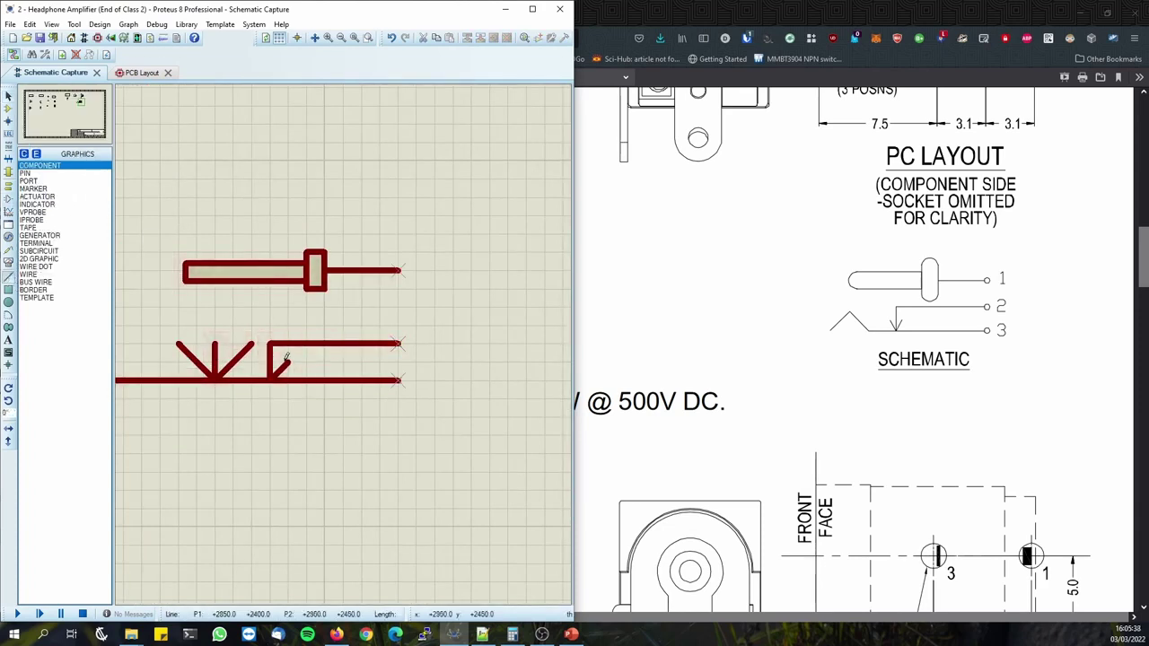
left_click(287, 362)
left_click(269, 380)
left_click(251, 362)
Delete the three lines of the old, larger arrow from the symbol.
right_click(224, 348)
right_click(224, 348)
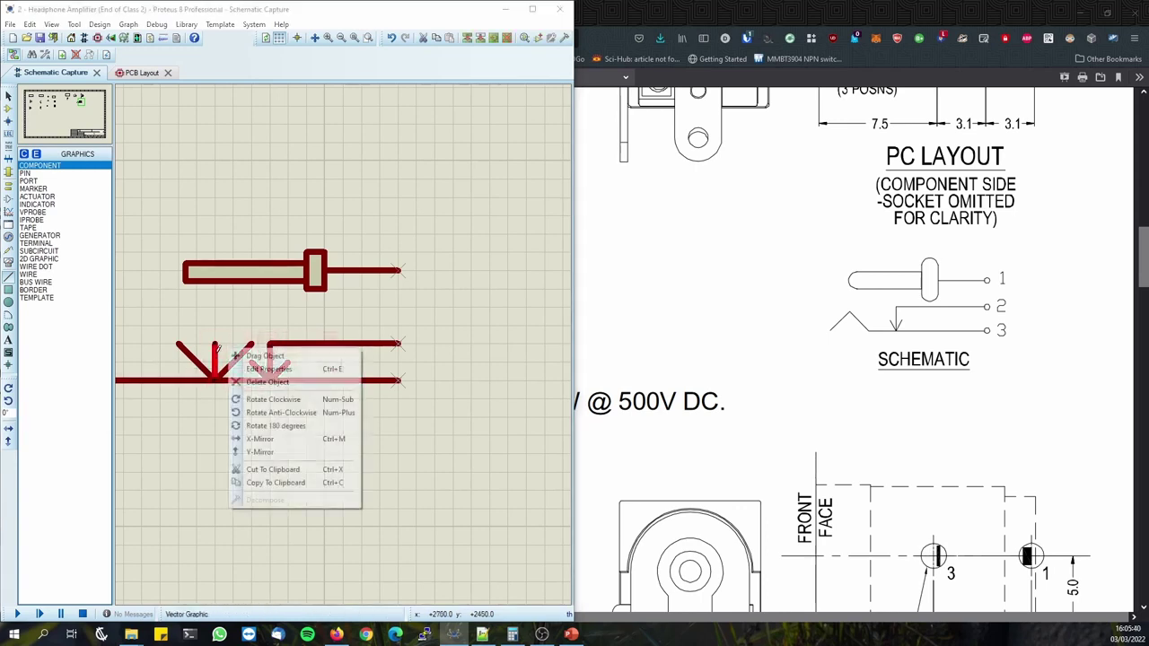
right_click(195, 356)
right_click(195, 356)
right_click(233, 362)
right_click(233, 362)
middle_click(195, 337)
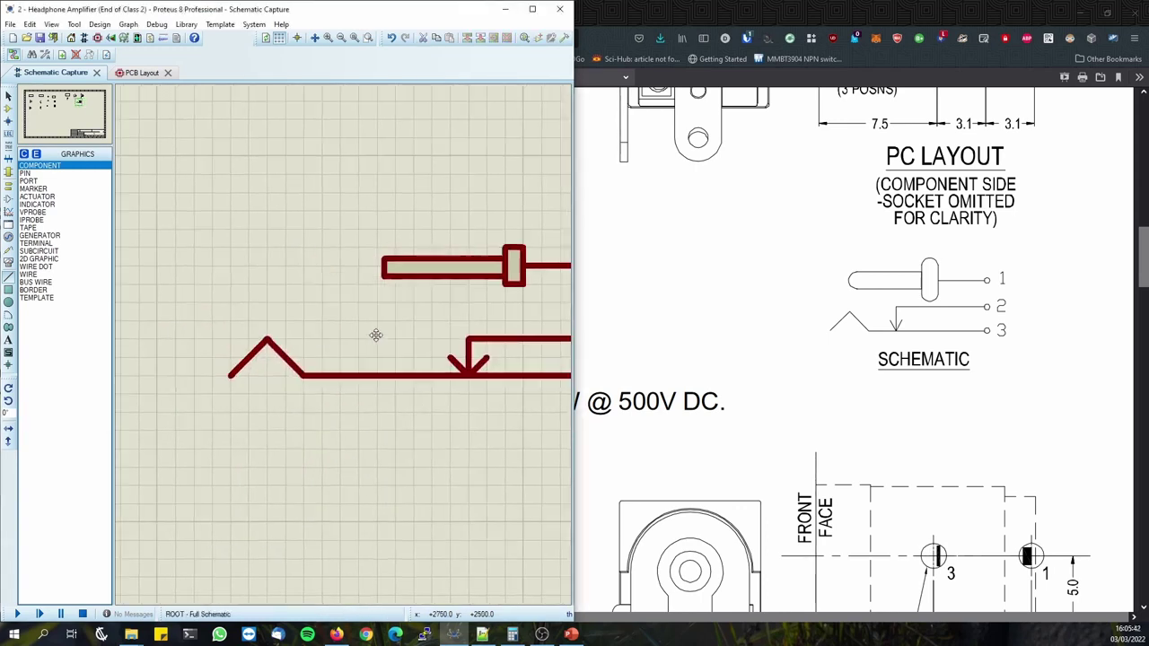
left_click(293, 319)
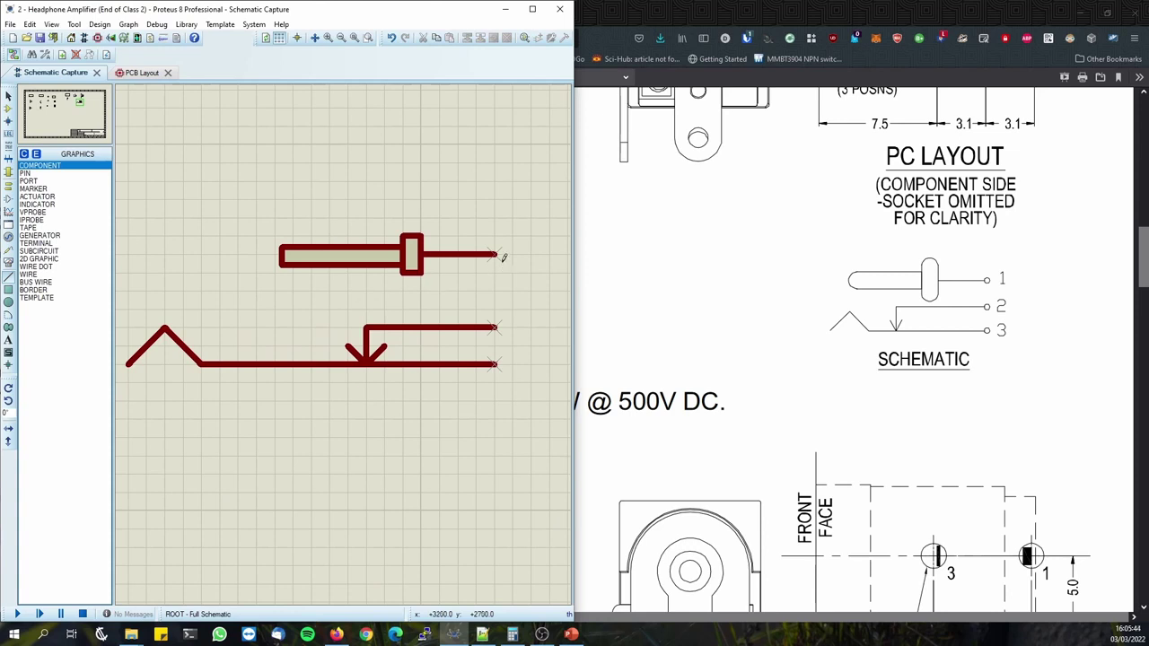
Move the two lower contacts with their arrow and pins up by 100 th, making all three pins 100 th apart.
left_click(495, 286)
right_click(497, 272)
scroll(344, 344, "down", 1)
left_click_drag(173, 310, 475, 430)
scroll(474, 333, "up", 1)
left_click_drag(264, 344, 322, 337)
left_click(332, 301)
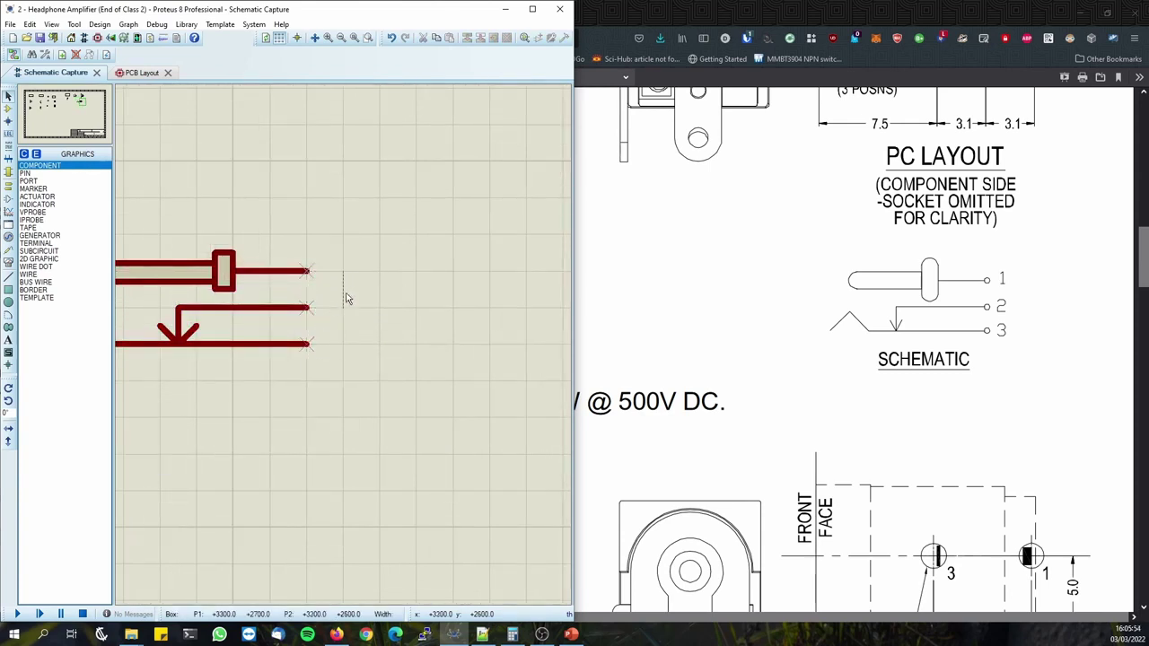
left_click_drag(346, 298, 350, 298)
Return to the 50 th snap grid and move the inverted V about 250 th towards the contact arrow.
key("F2")
middle_click(377, 248)
left_click(475, 244)
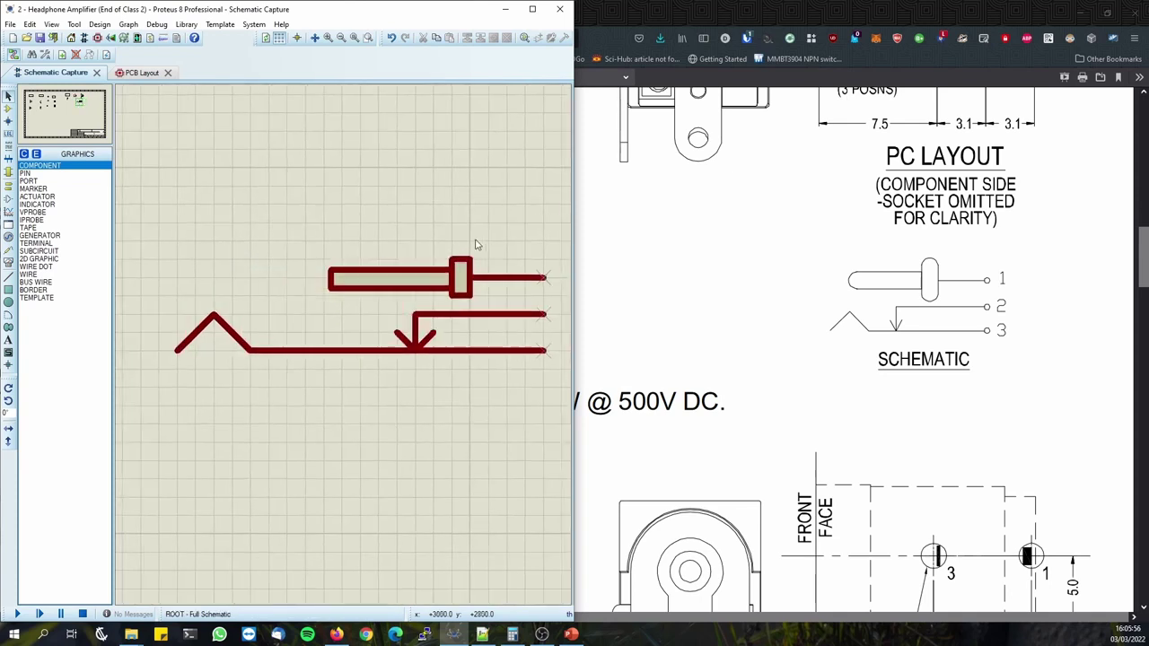
left_click_drag(140, 295, 323, 405)
left_click_drag(259, 353, 348, 353)
left_click(474, 358)
Move the contact arrow with its horizontal line about 100 th towards the pins.
left_click_drag(378, 296, 485, 377)
left_click_drag(422, 323, 455, 323)
left_click(380, 192)
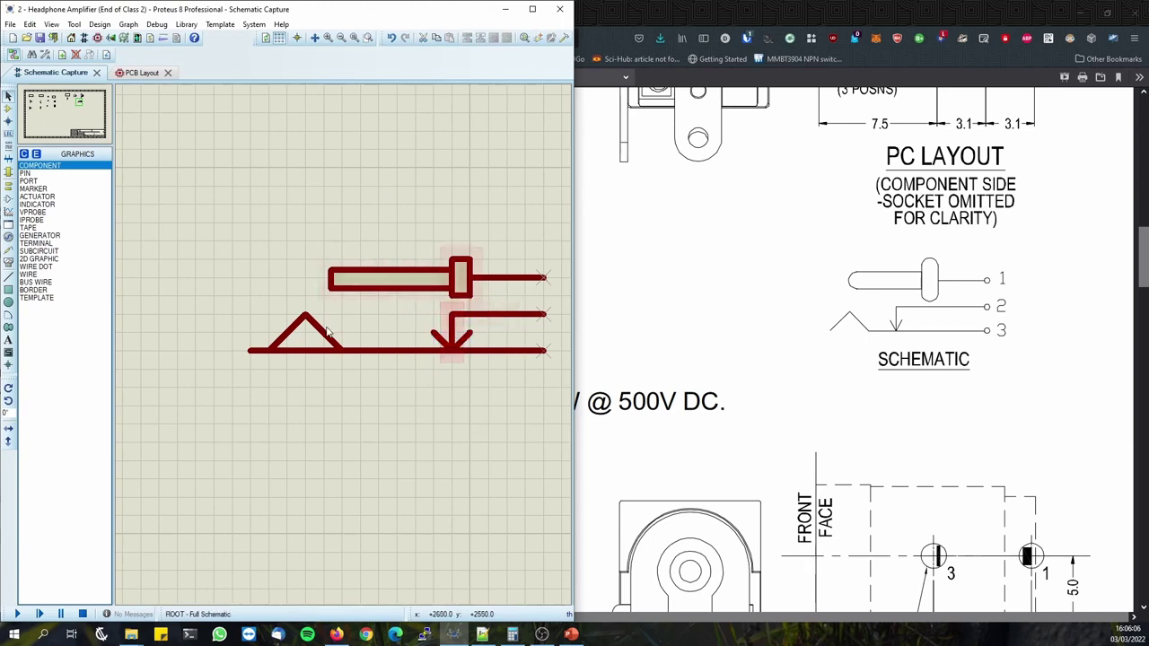
Shorten the lower contact line by about 250 th to the inverted V's near foot, and shorten the plug barrel rectangle by about 50 th.
left_click(296, 350)
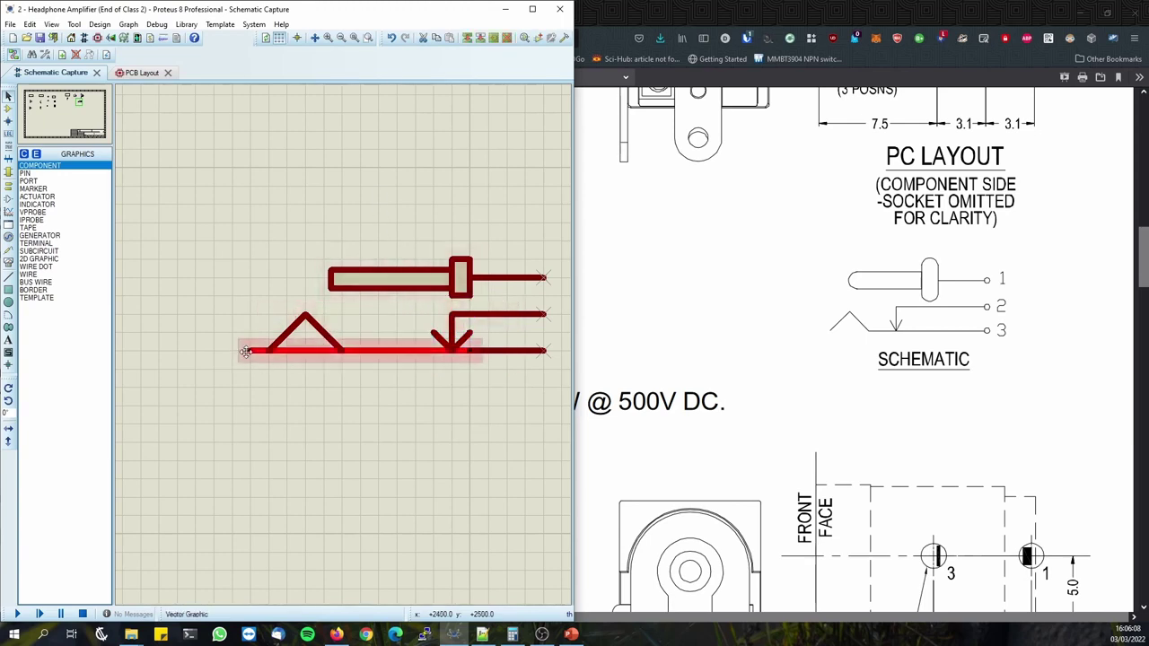
left_click_drag(245, 350, 342, 350)
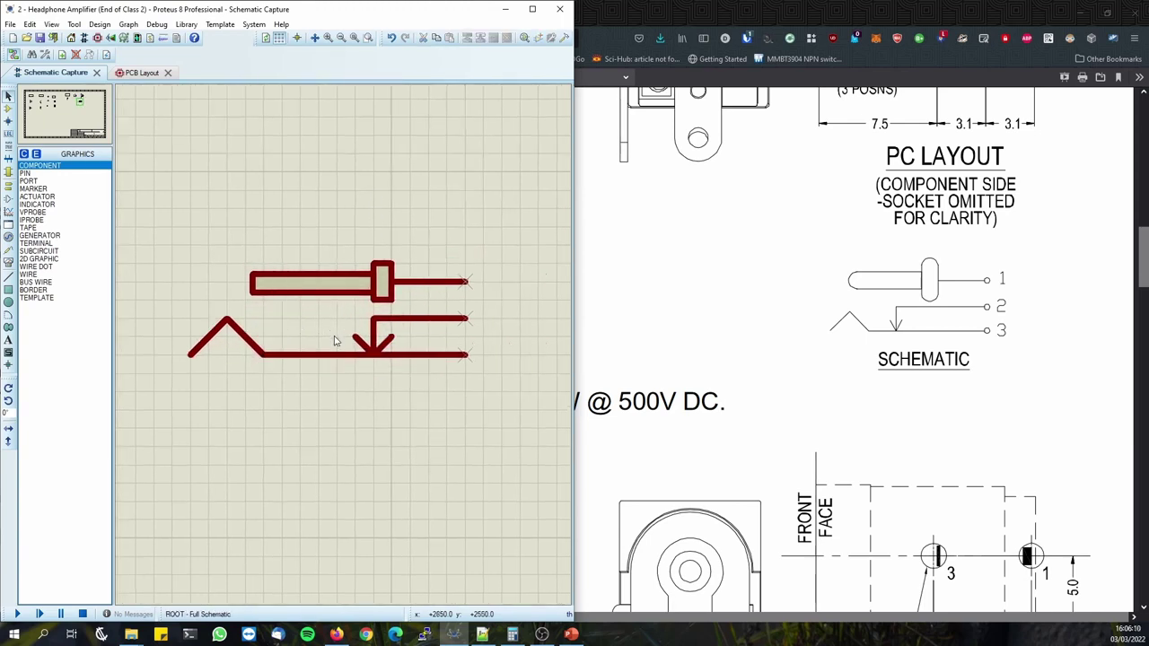
scroll(333, 341, "down", 1)
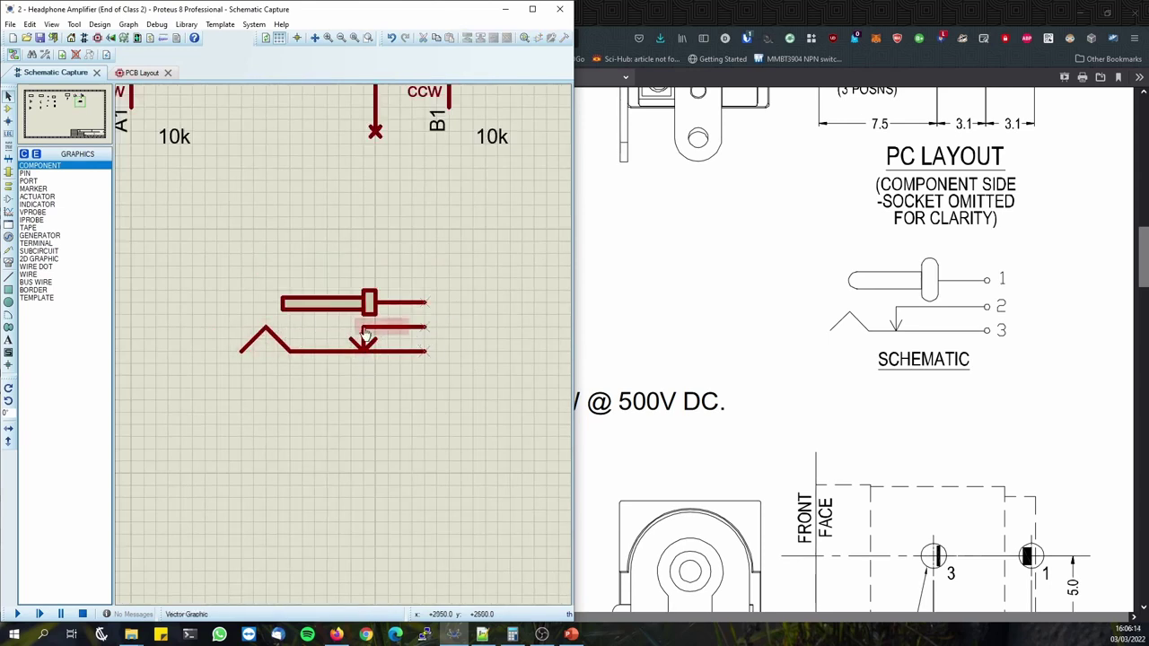
left_click(284, 302)
left_click_drag(283, 299, 290, 304)
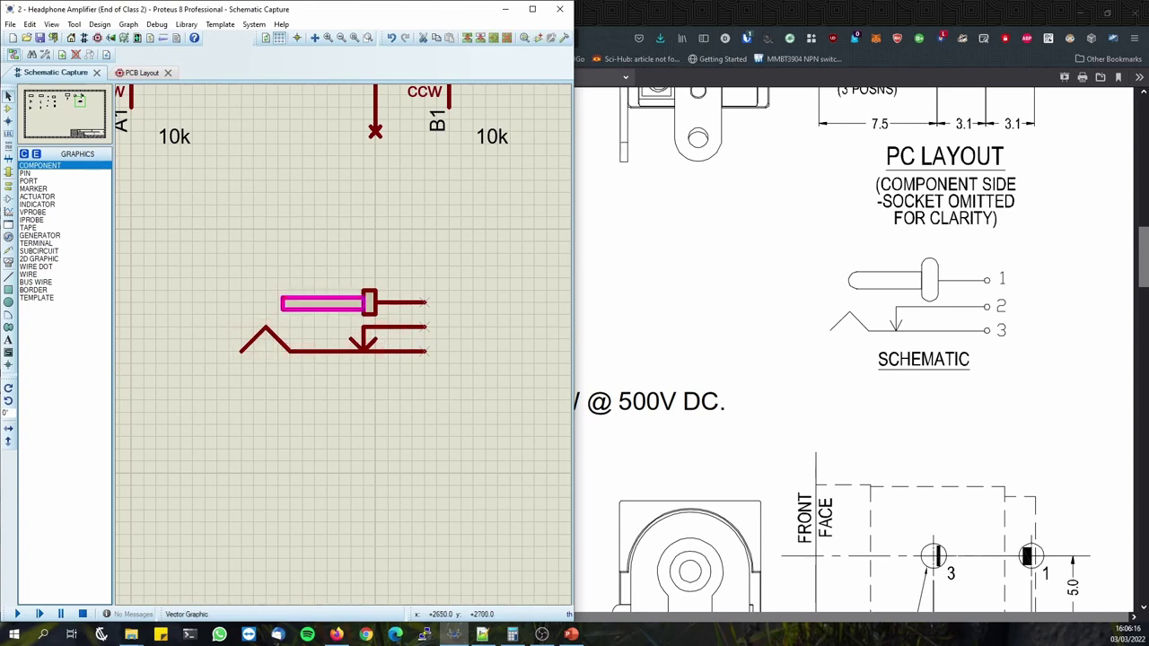
Try to move the inverted V about 50 th towards the arrow and align its foot with the lower contact line on a finer snap.
left_click_drag(205, 314, 269, 338)
scroll(394, 352, "up", 2)
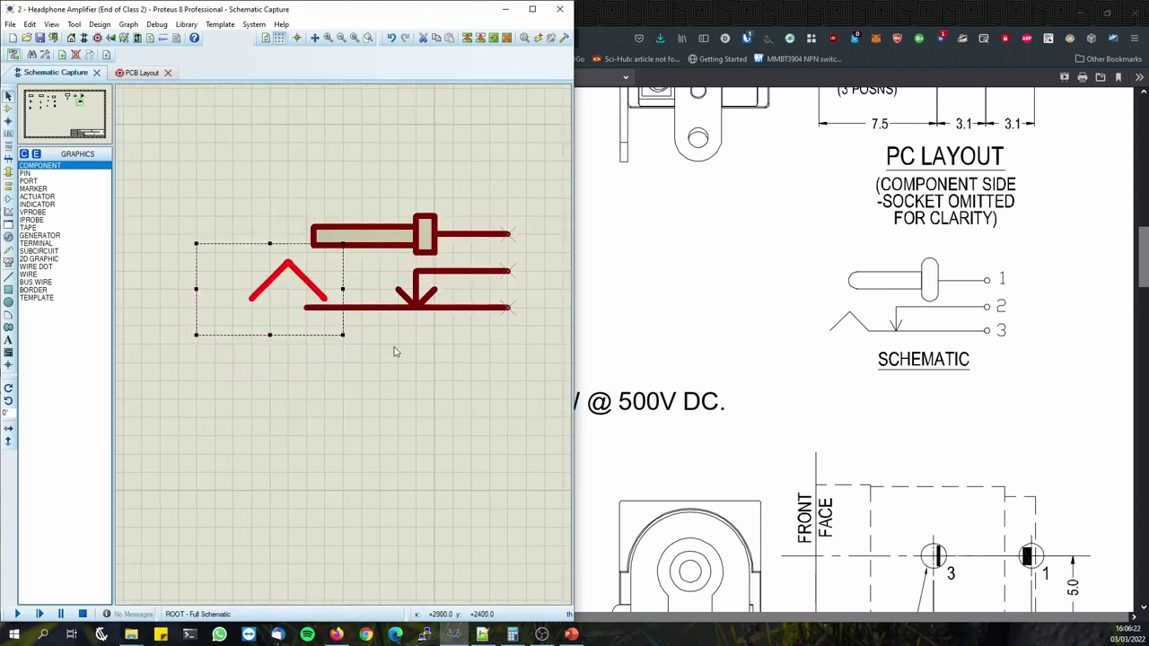
left_click(393, 352)
scroll(333, 329, "up", 2)
left_click(346, 297)
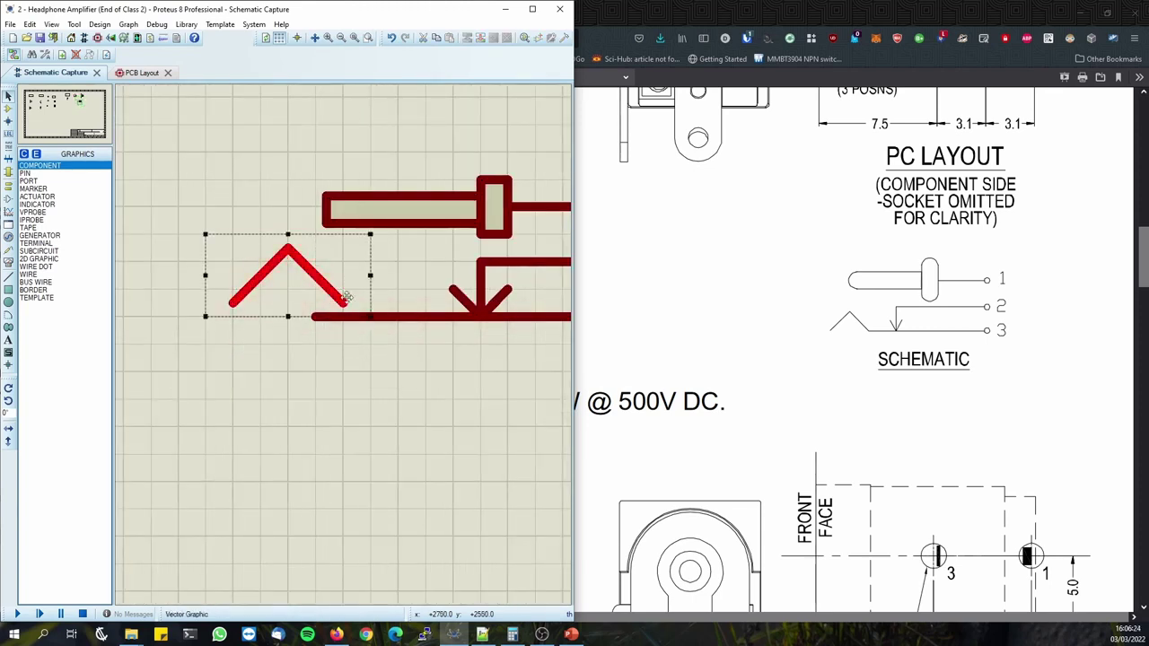
left_click_drag(346, 297, 320, 333)
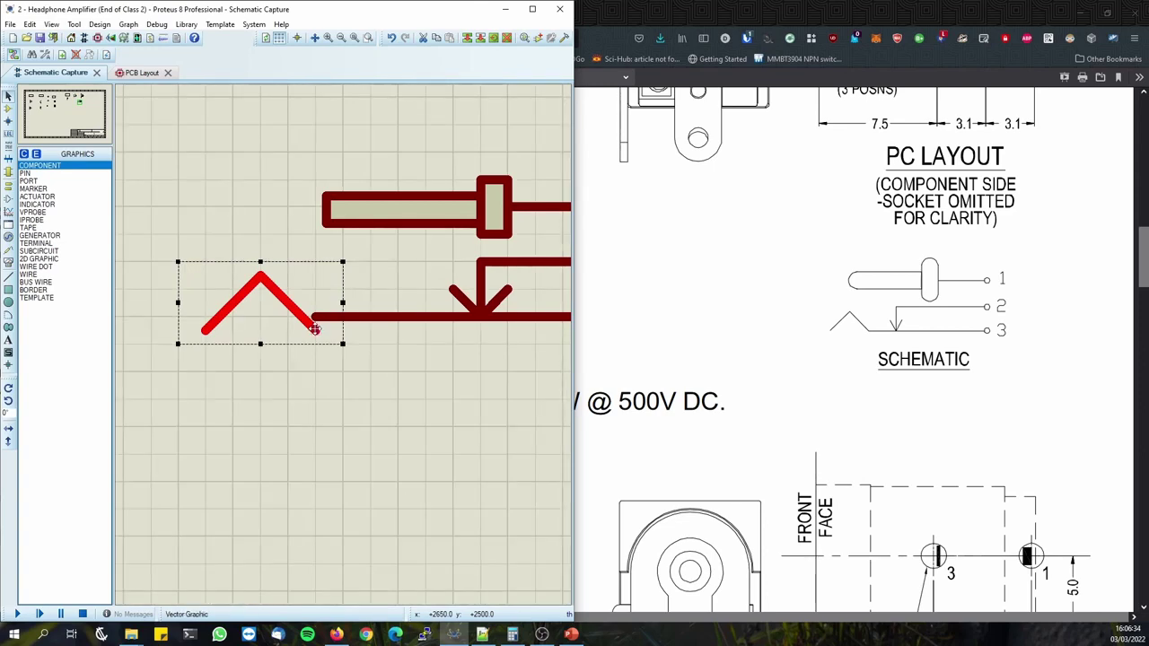
left_click_drag(302, 326, 307, 308)
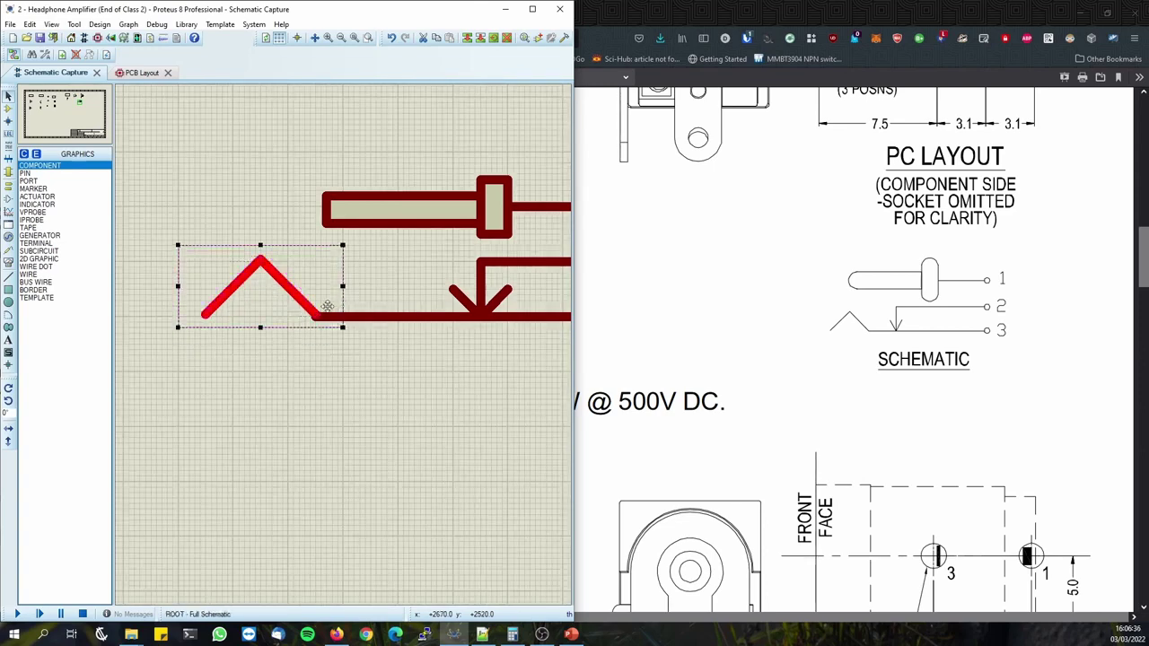
scroll(327, 306, "up", 2)
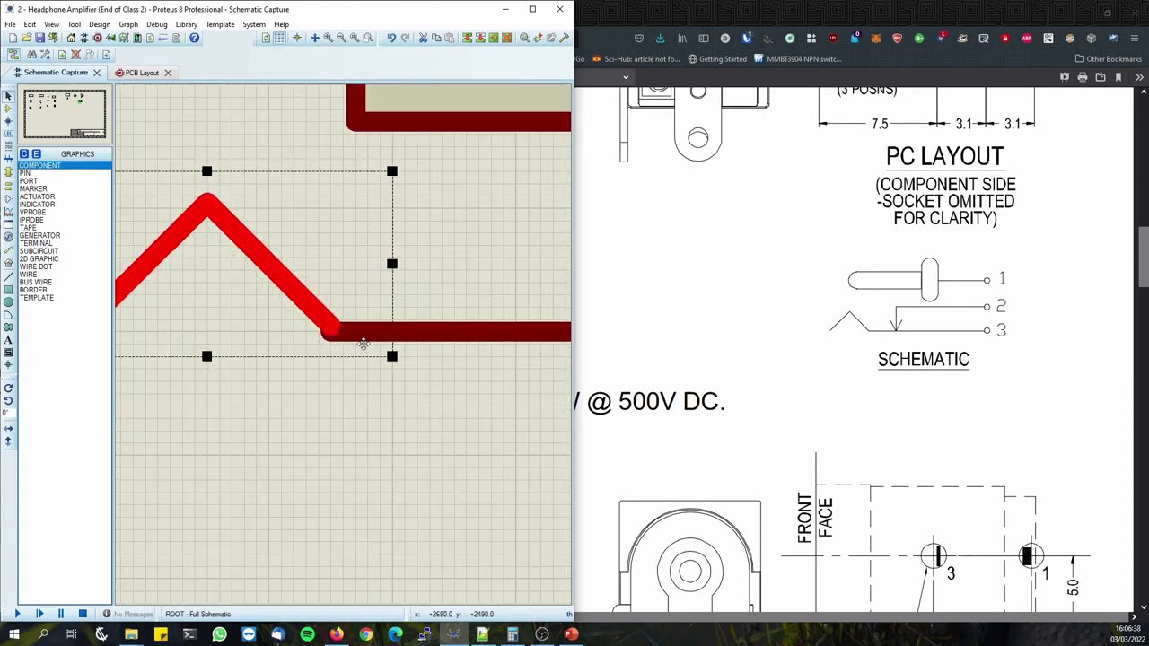
Delete the inverted V and redraw it on the 50 th snap grid as two lines, 200 th wide and 100 th high.
key("F2")
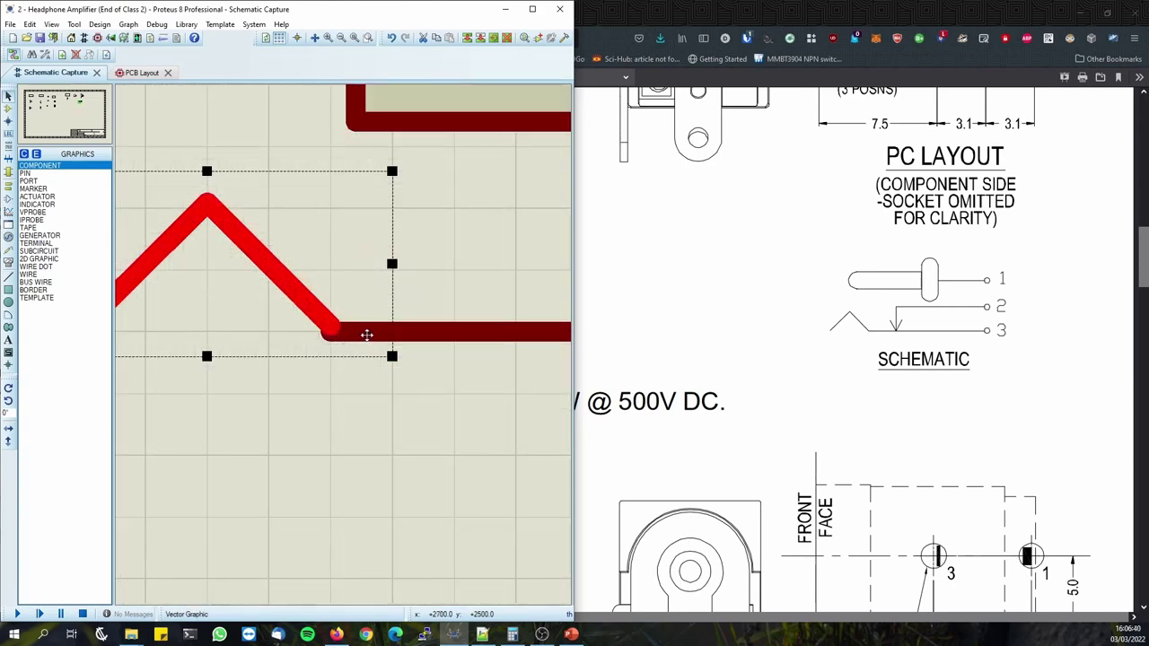
key("Delete")
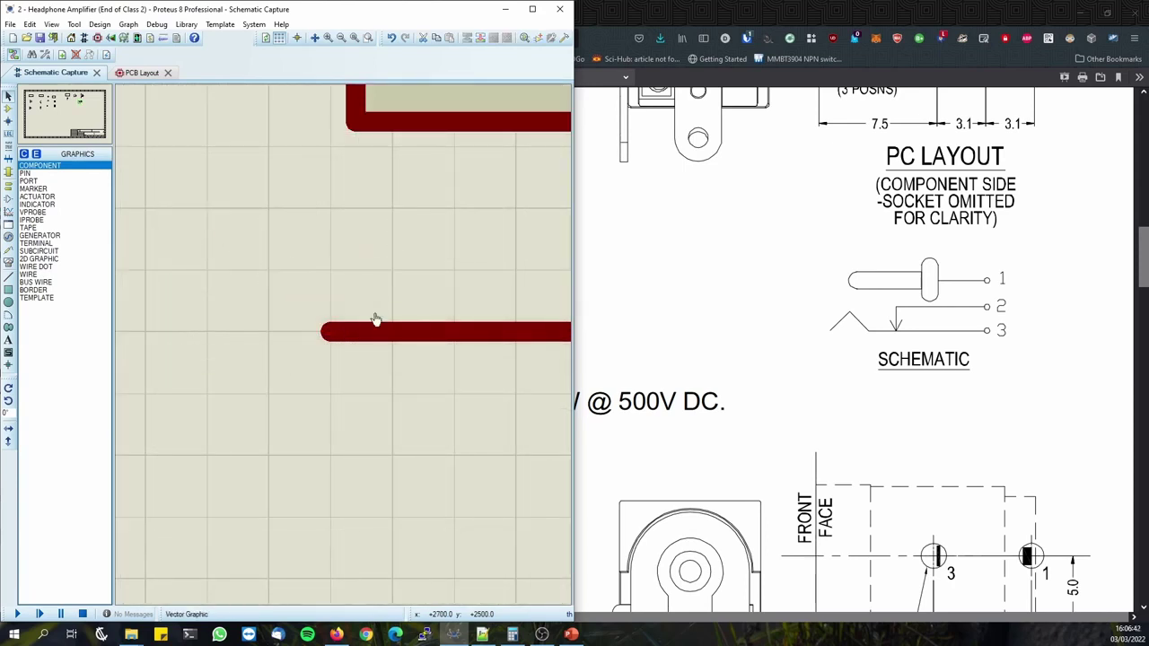
key("ctrl+F1")
scroll(377, 343, "down", 1)
key("F3")
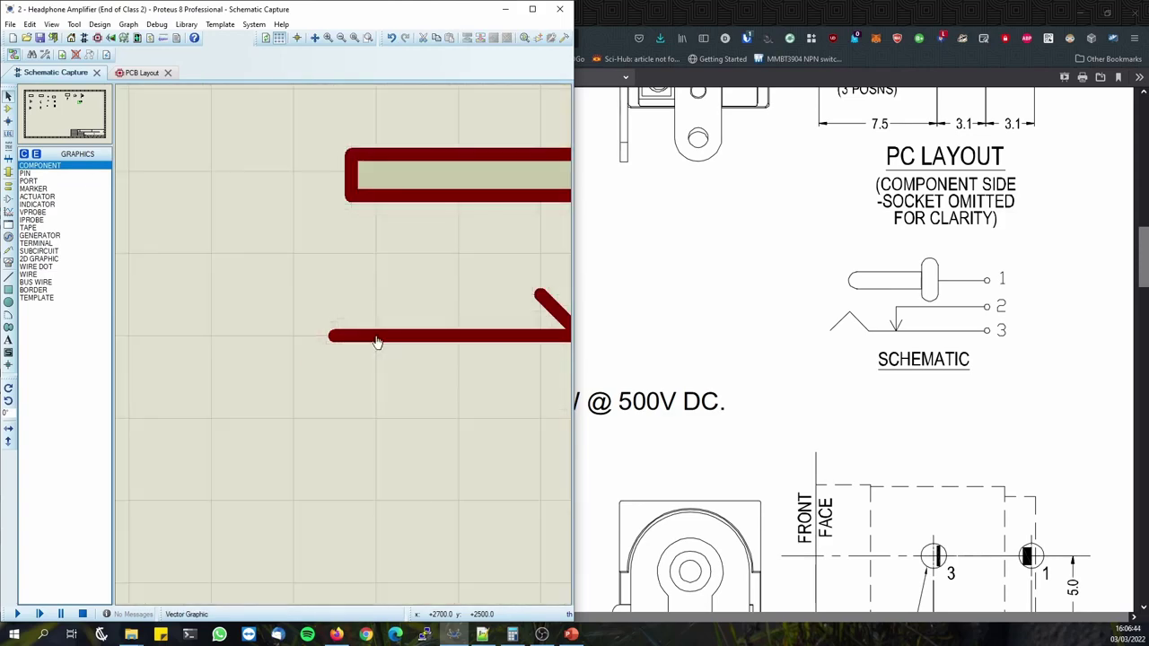
scroll(366, 345, "down", 1)
key("ctrl+F1")
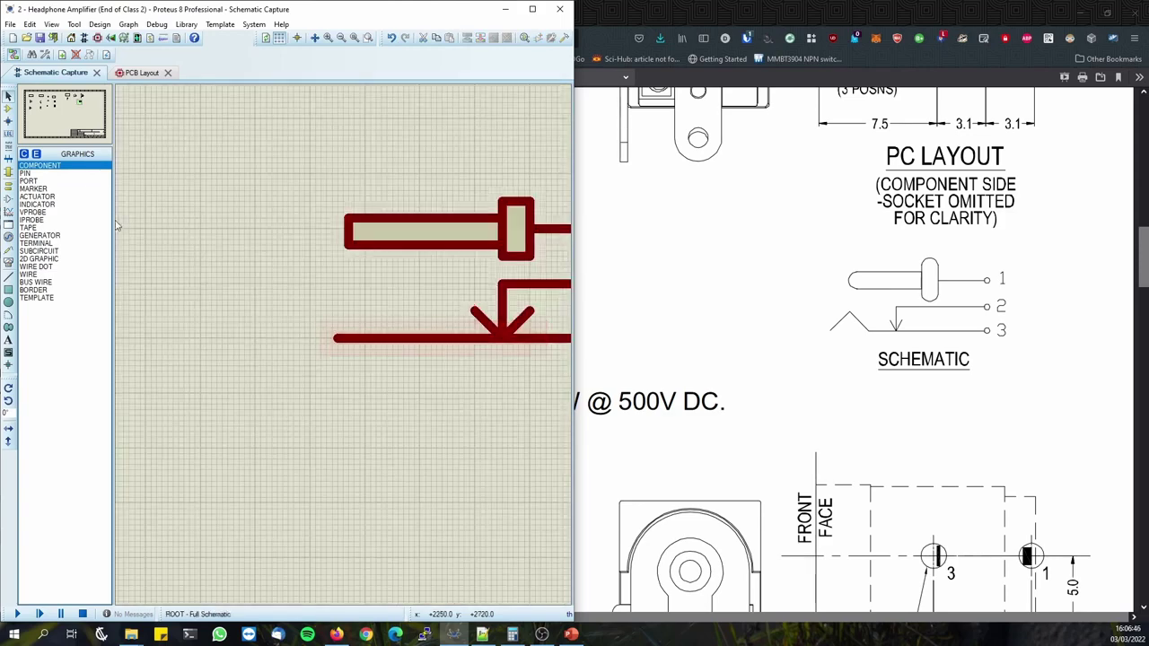
left_click(8, 277)
key("F2")
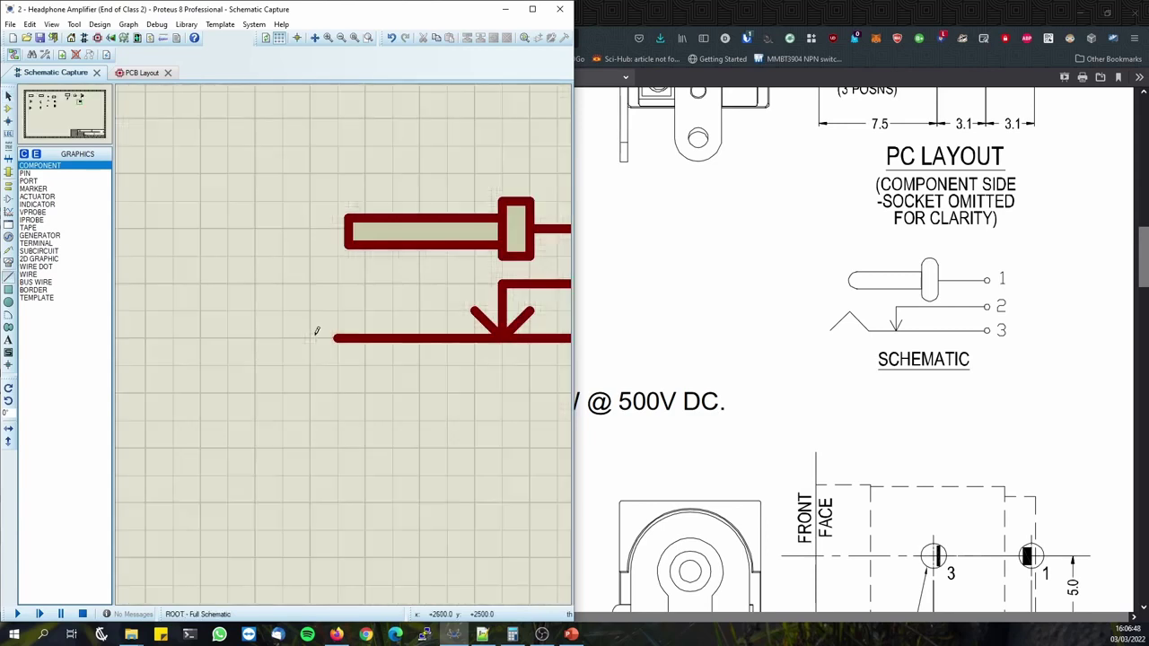
left_click(334, 337)
left_click(282, 283)
left_click(282, 283)
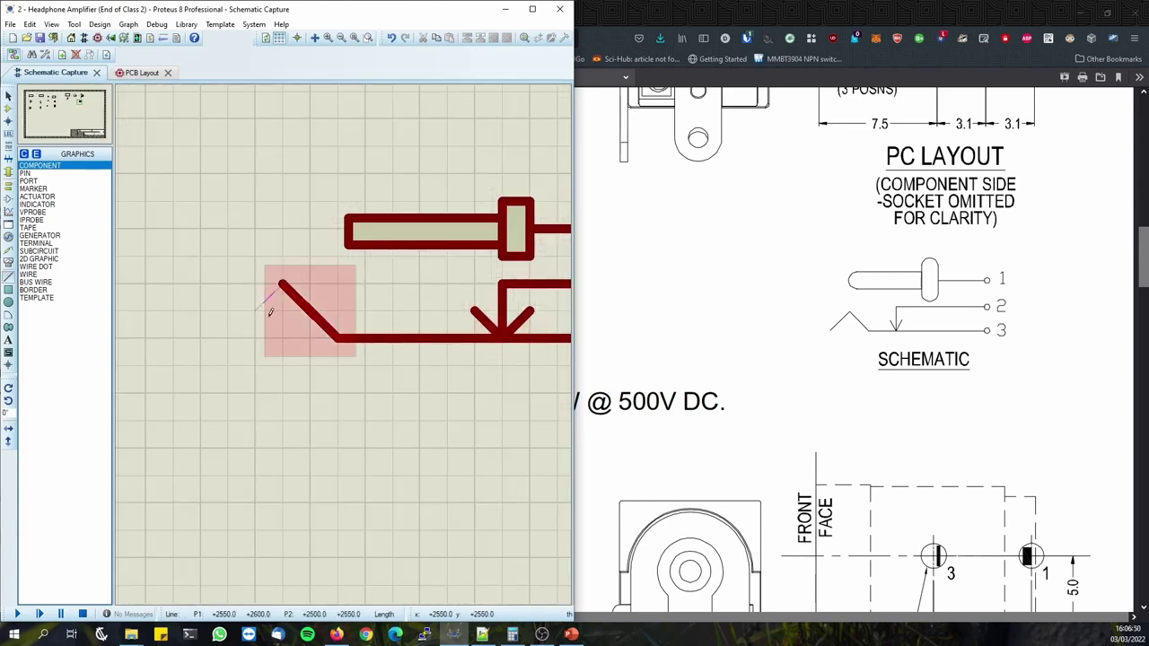
left_click(227, 337)
scroll(341, 343, "down", 3)
middle_click(374, 332)
scroll(368, 332, "up", 3)
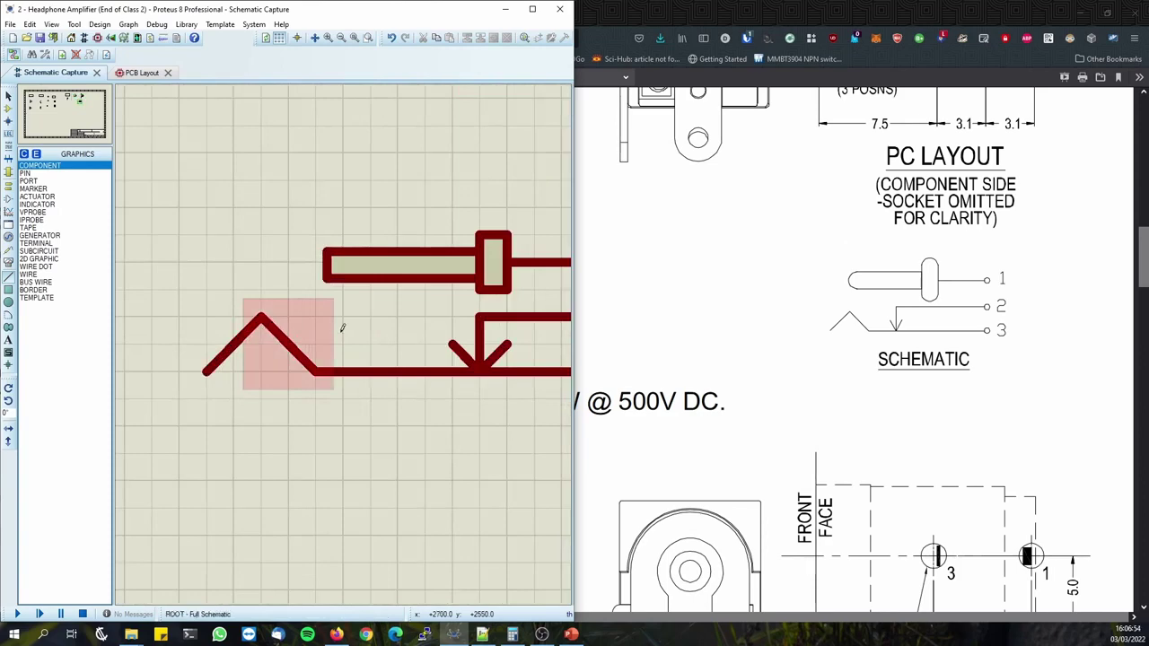
Delete both diagonal lines of the inverted V.
scroll(342, 328, "down", 2)
scroll(438, 348, "down", 2)
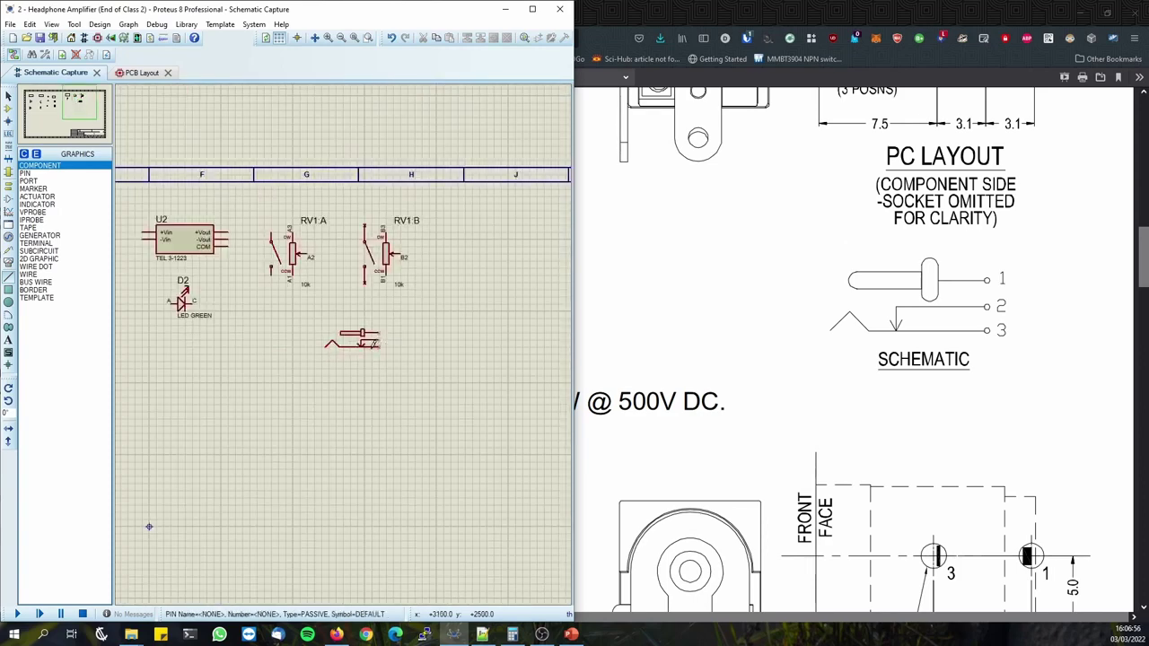
scroll(343, 339, "up", 4)
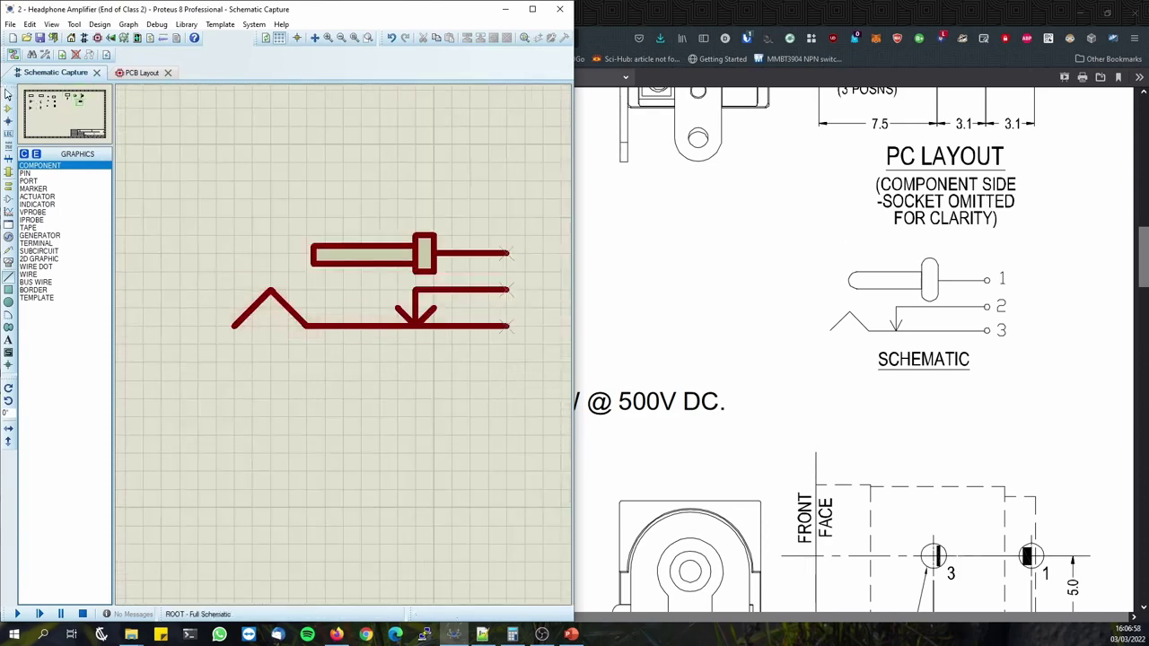
right_click(286, 308)
right_click(285, 308)
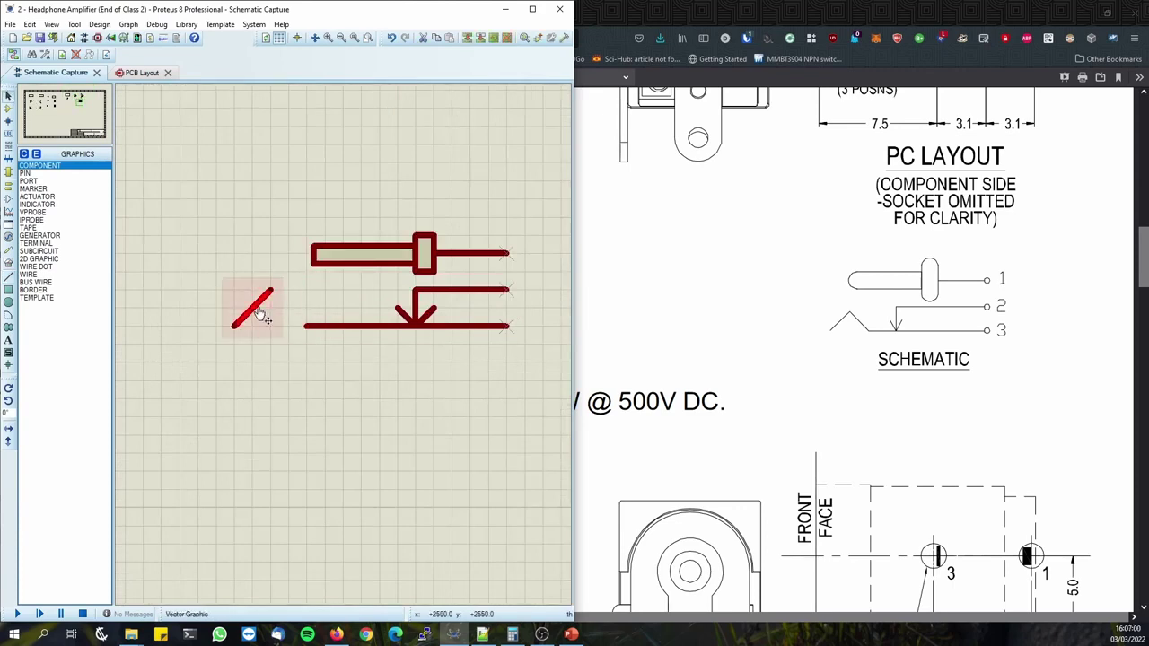
right_click(260, 315)
right_click(260, 316)
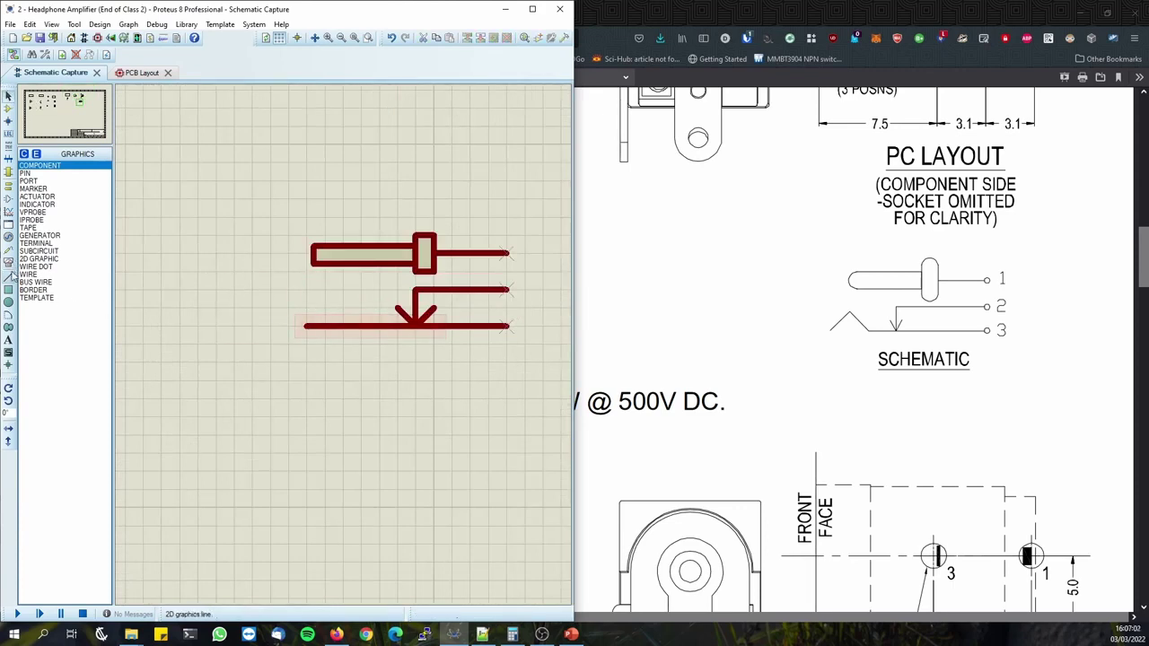
left_click(305, 325)
left_click(289, 286)
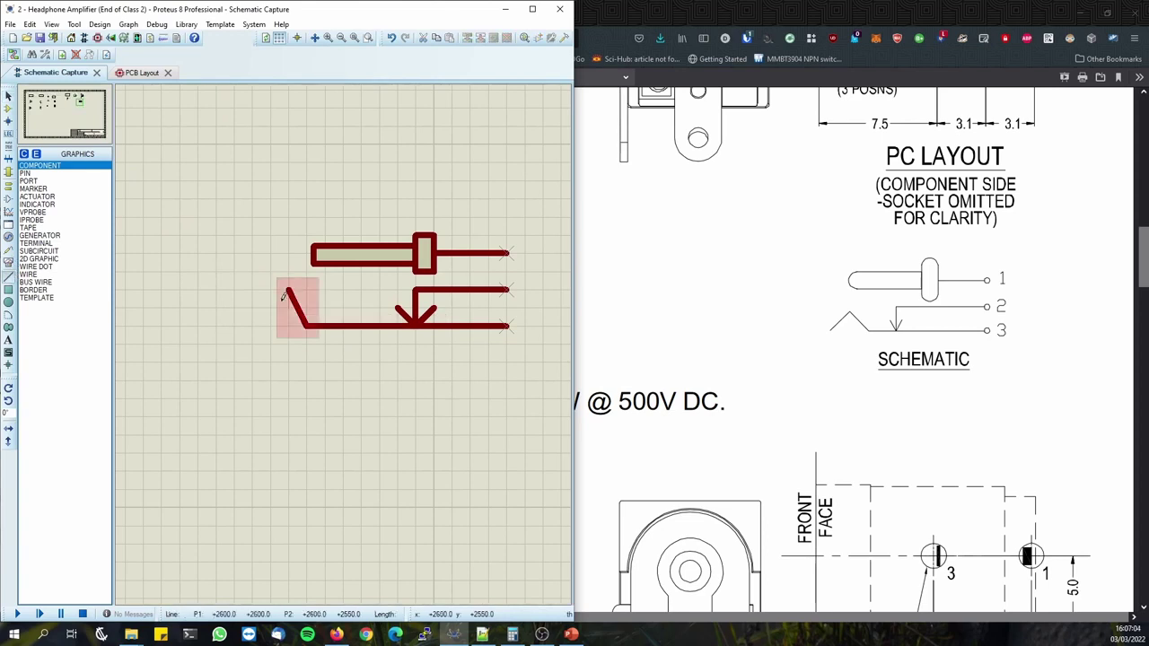
right_click(294, 298)
Draw an inverted V from the free end of the lower contact line, 200 th wide and 100 th high.
left_click(311, 325)
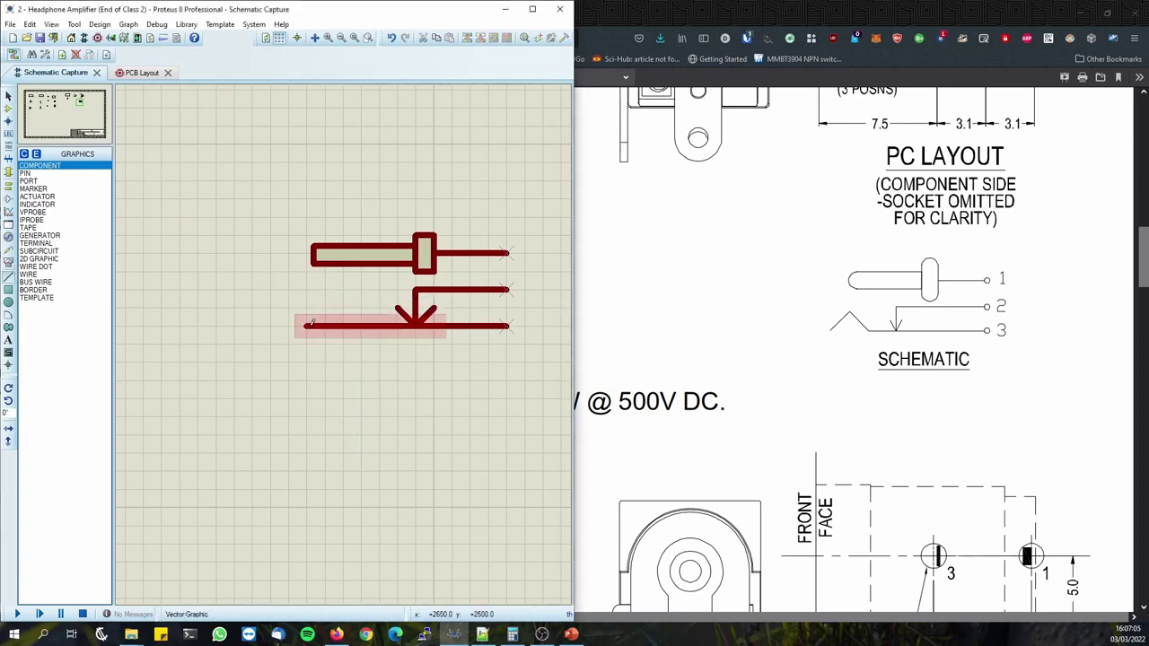
left_click(270, 289)
left_click(232, 326)
scroll(378, 334, "down", 1)
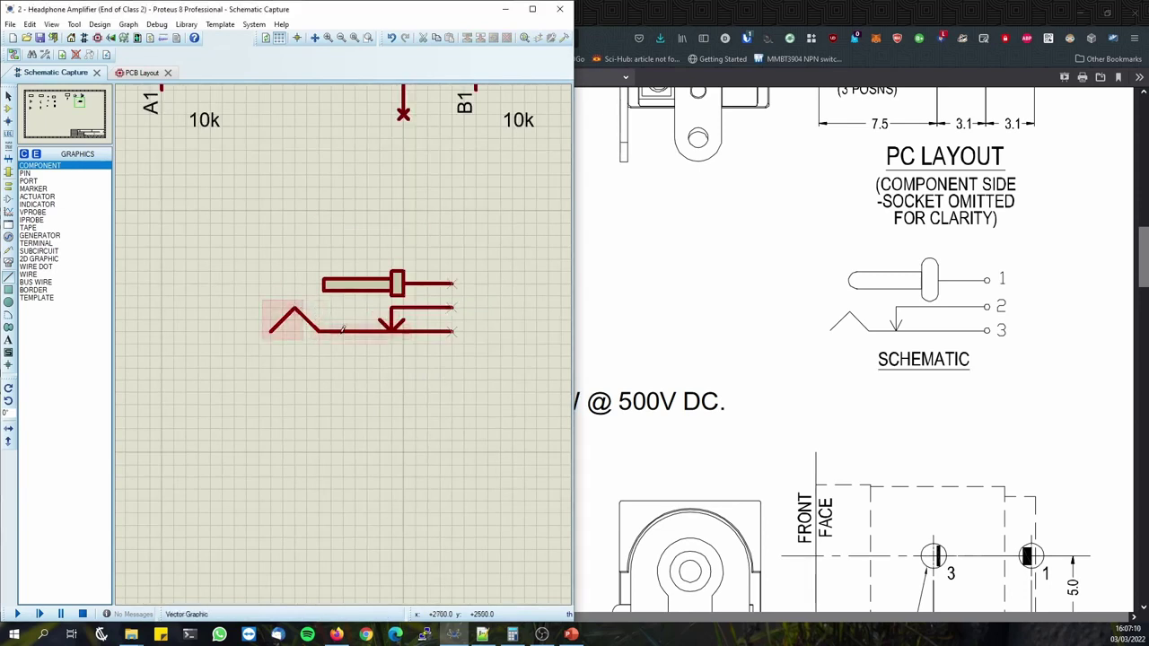
Shorten the lower contact's horizontal line by 50 th at its end beside the inverted V.
scroll(361, 343, "up", 2)
left_click(246, 303)
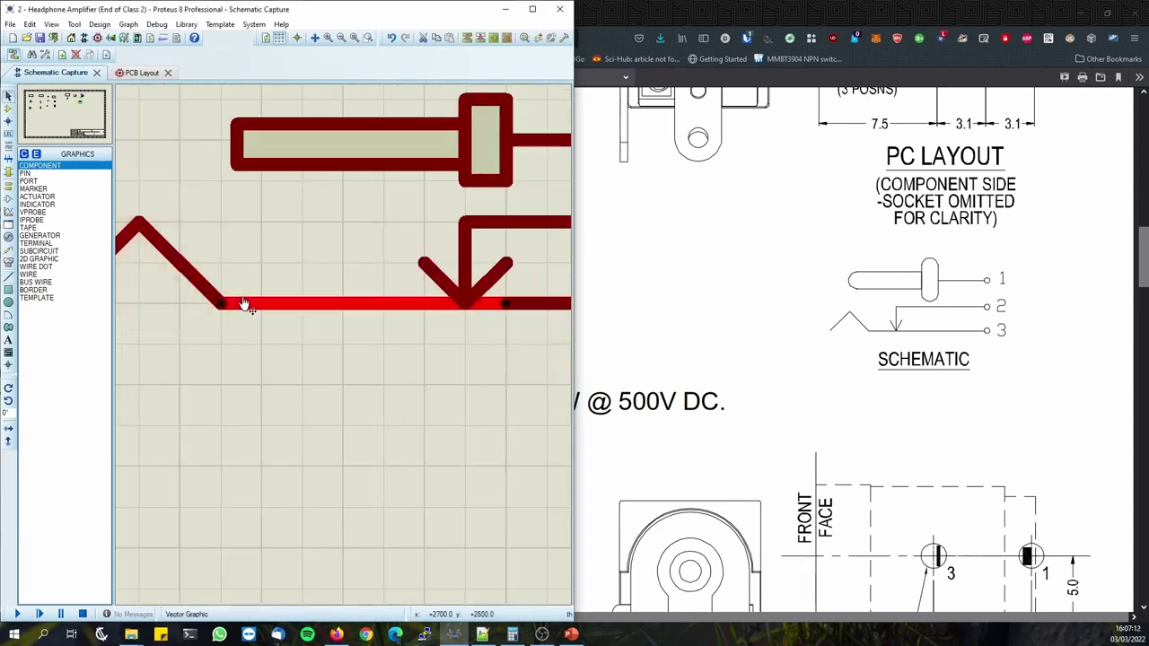
left_click_drag(219, 303, 260, 303)
scroll(260, 296, "down", 1)
left_click(287, 354)
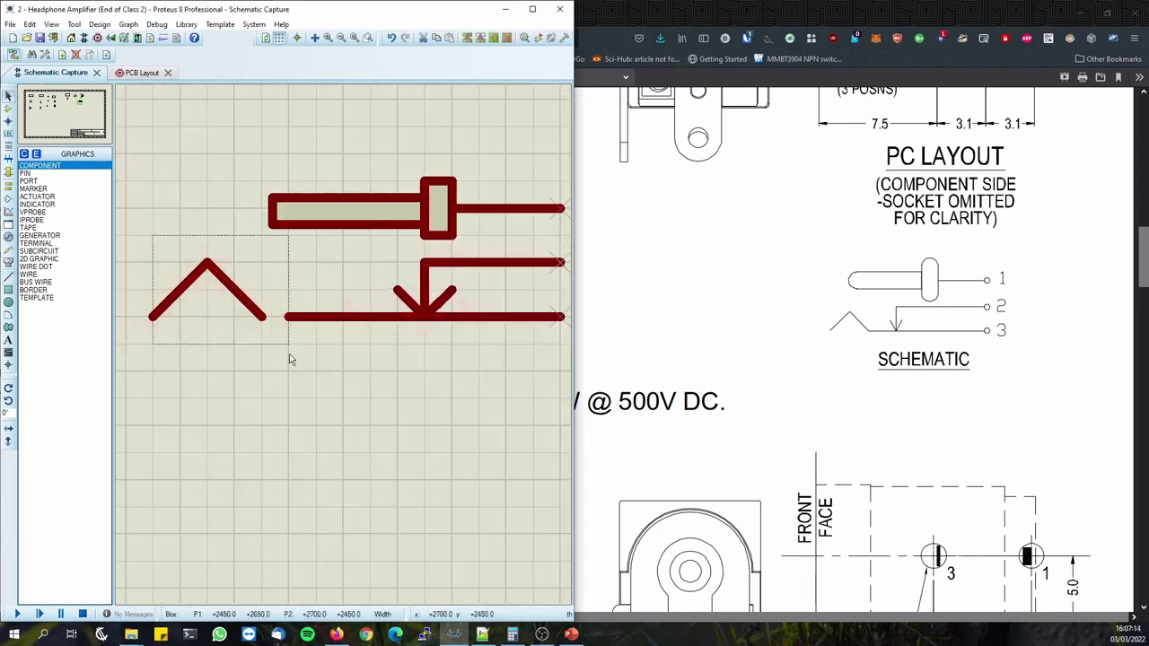
Move the inverted V 50 th so its foot meets the end of the lower contact line.
left_click_drag(141, 243, 314, 346)
left_click_drag(261, 310, 287, 310)
left_click(403, 367)
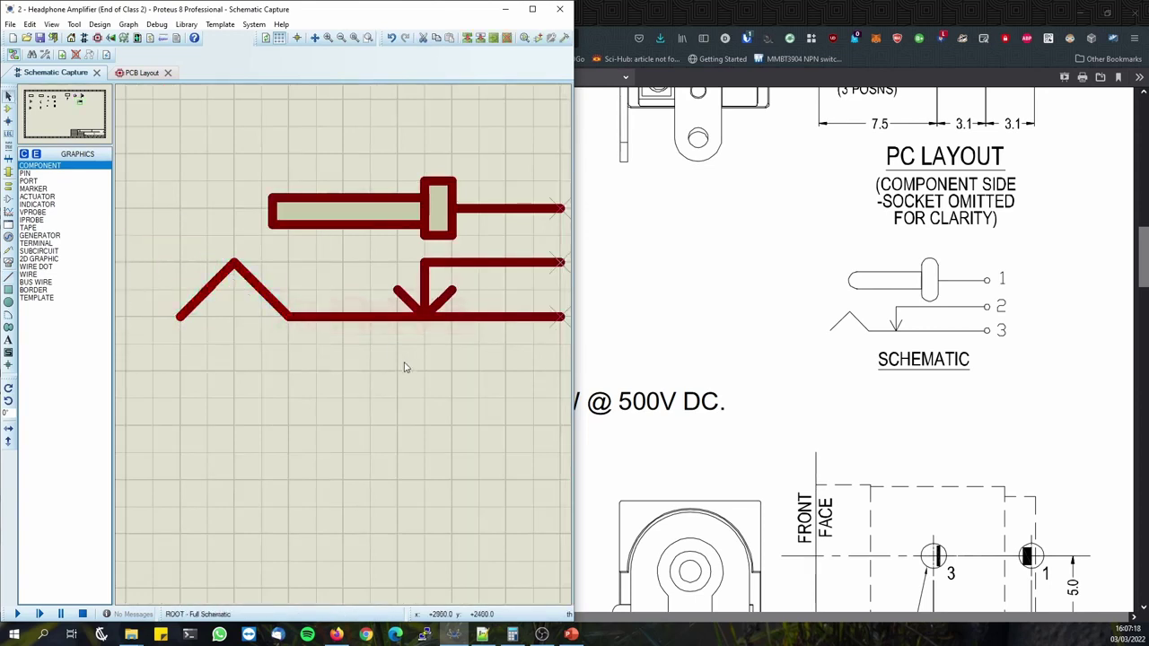
Give the plug's uppermost pin the default number 1 and the name TIP.
middle_click(528, 350)
left_click(482, 365)
double_click(503, 224)
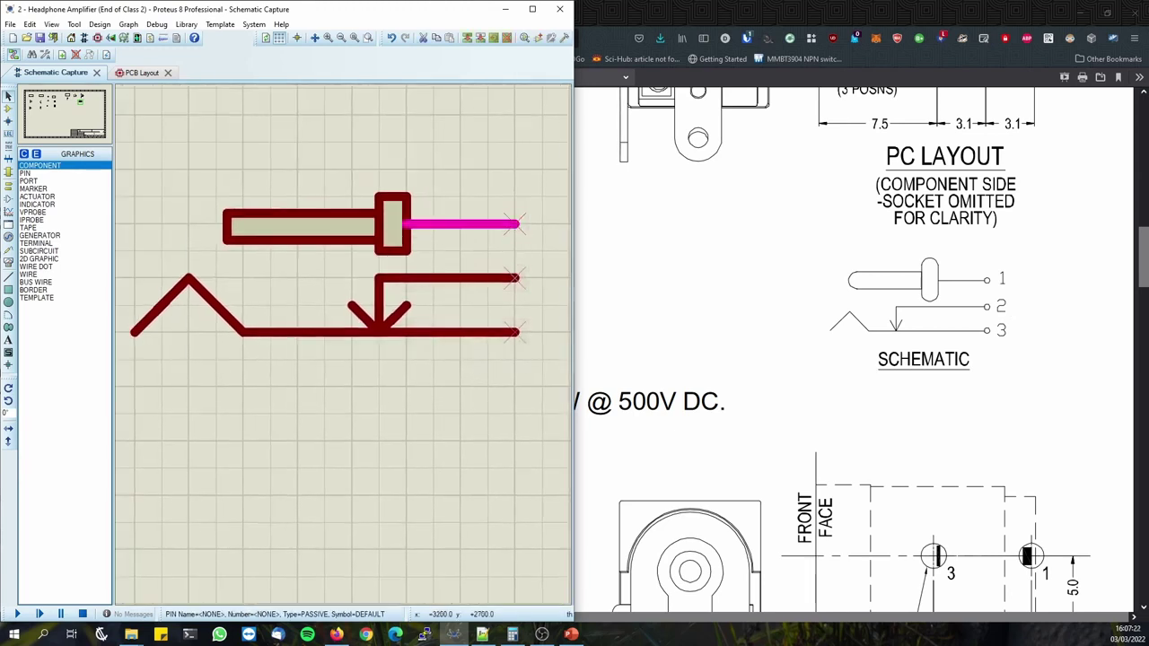
left_click(270, 255)
type("1")
left_click(295, 241)
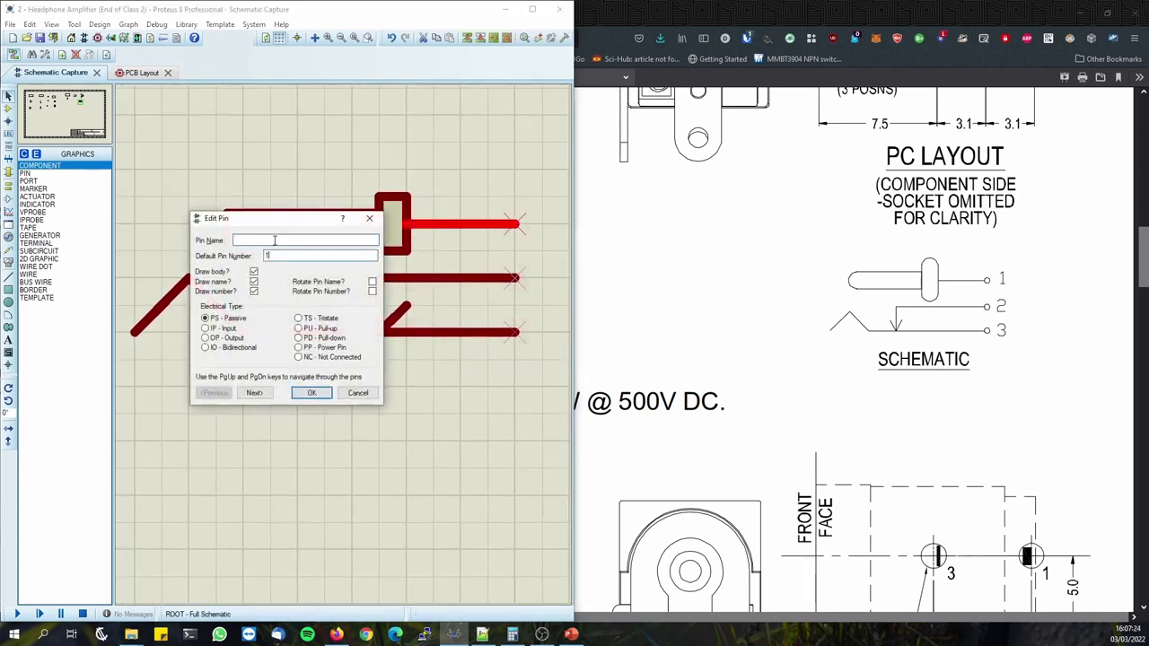
left_click_drag(298, 223, 355, 294)
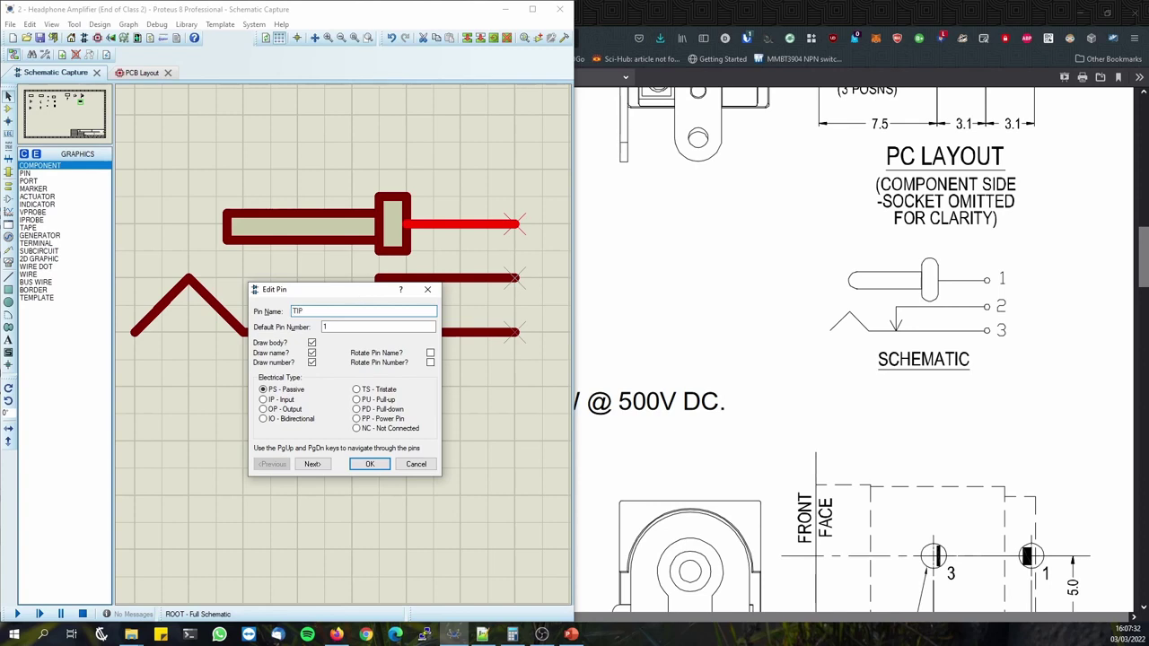
left_click(311, 465)
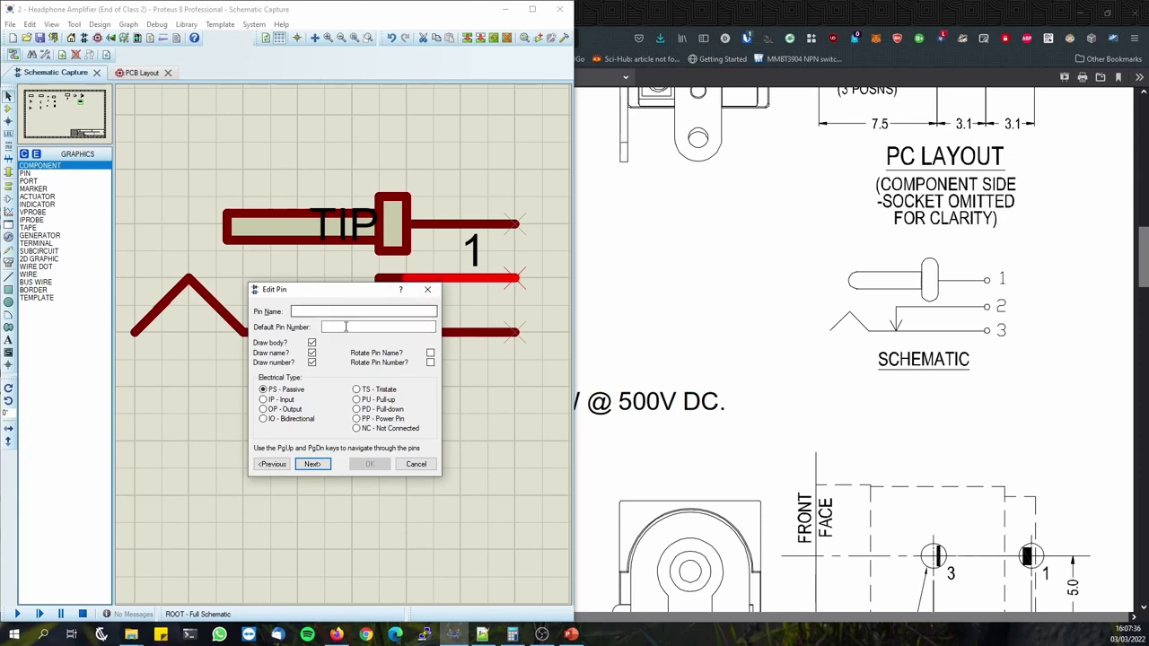
Give the middle pin, connected to the arrow, the default number 2 and the name SHUNT.
left_click_drag(394, 289, 381, 326)
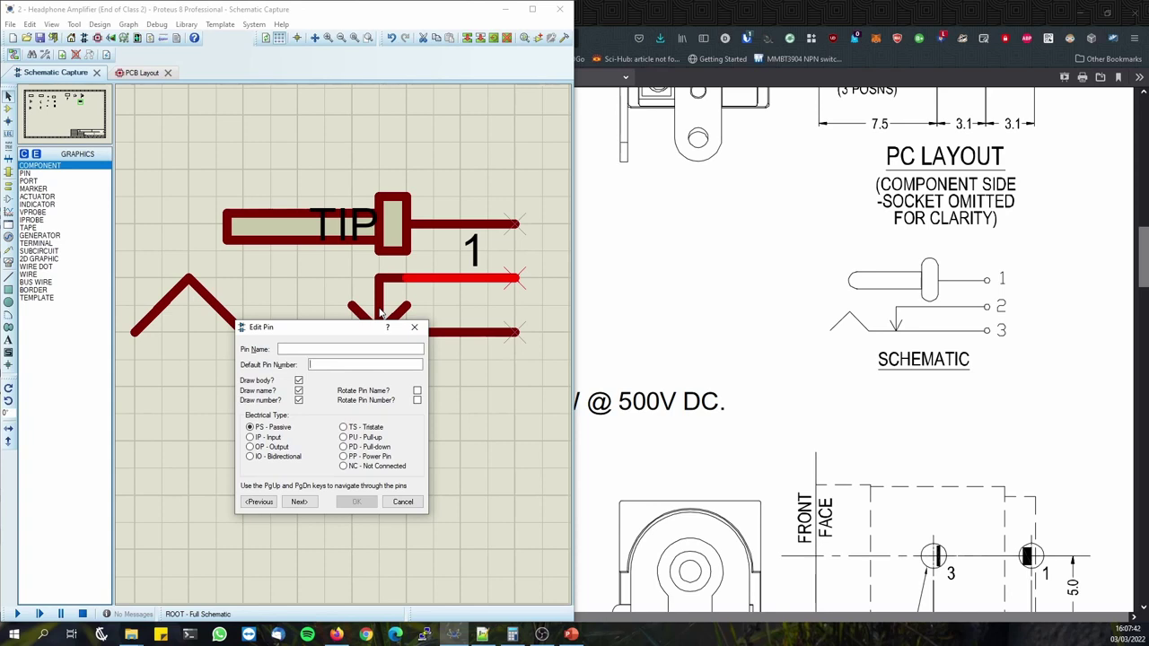
type("2")
left_click(353, 348)
type("SHUNT")
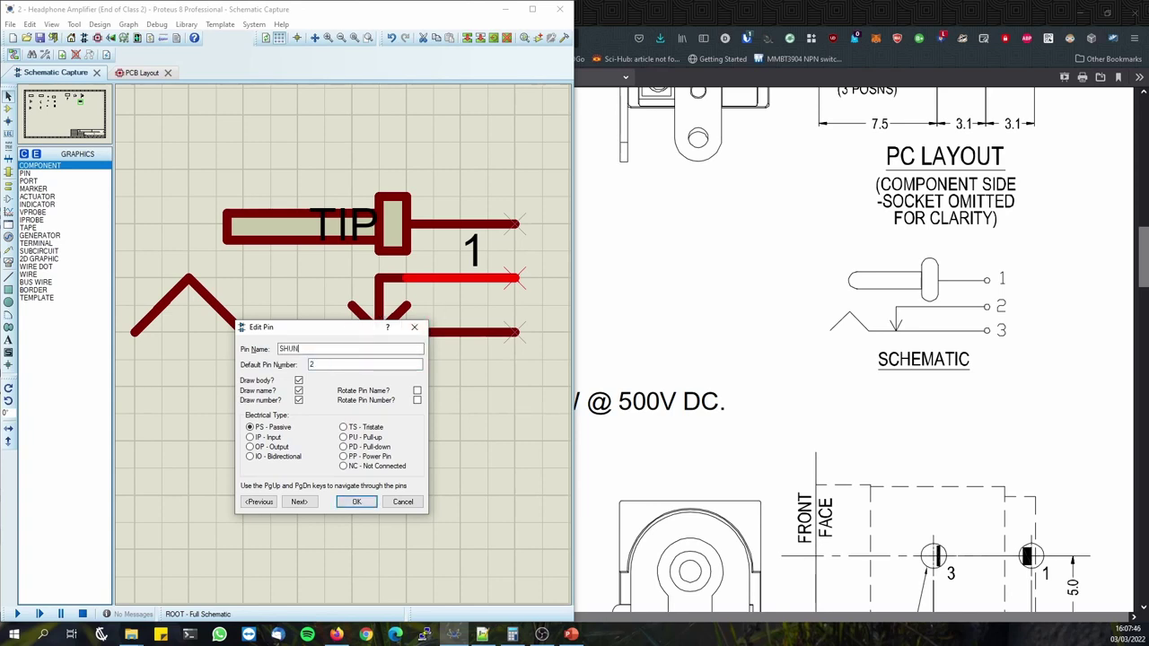
left_click(299, 501)
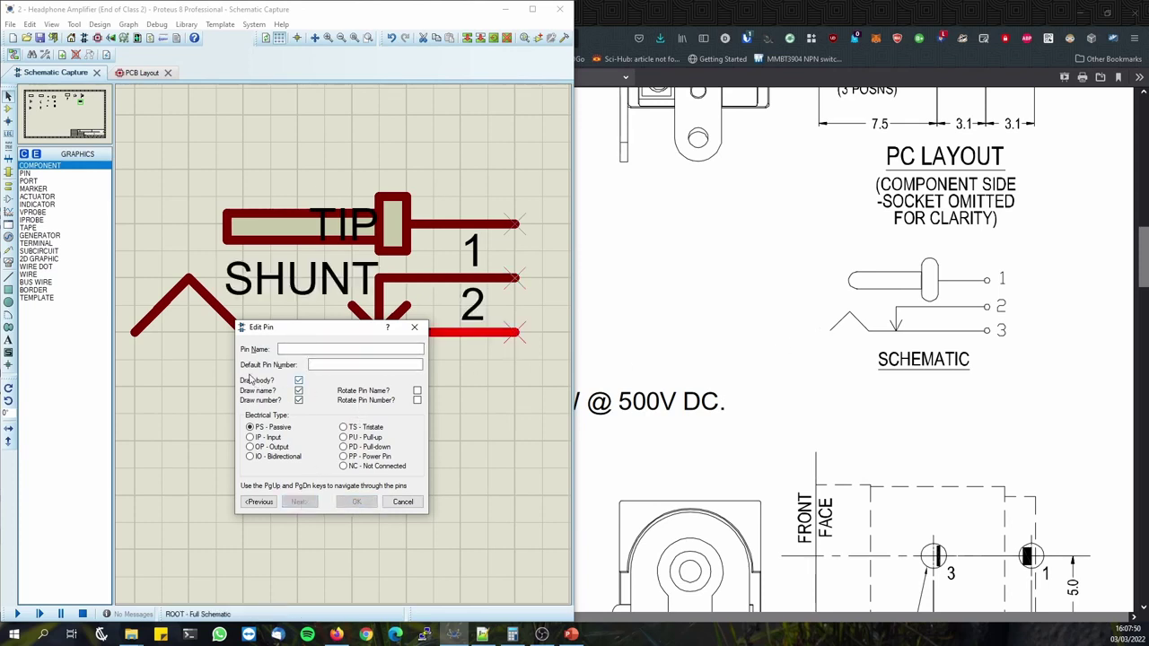
Give the lowest pin, on the inverted-V contact line, the name SLEEVE and the default number 3.
left_click(312, 350)
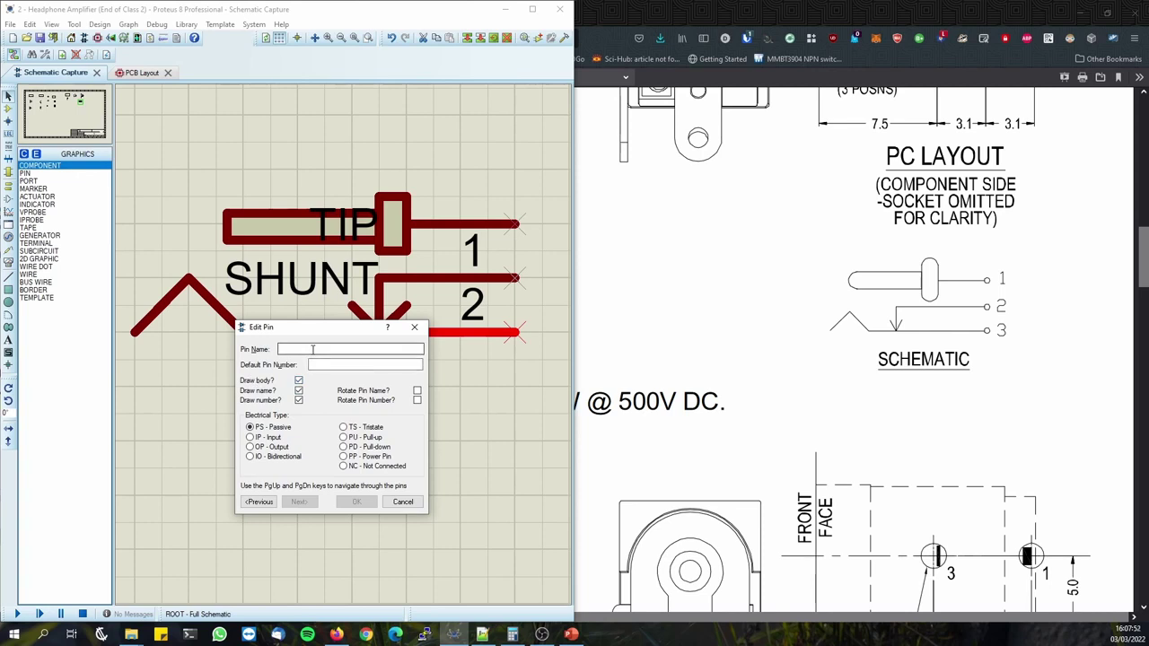
left_click(336, 364)
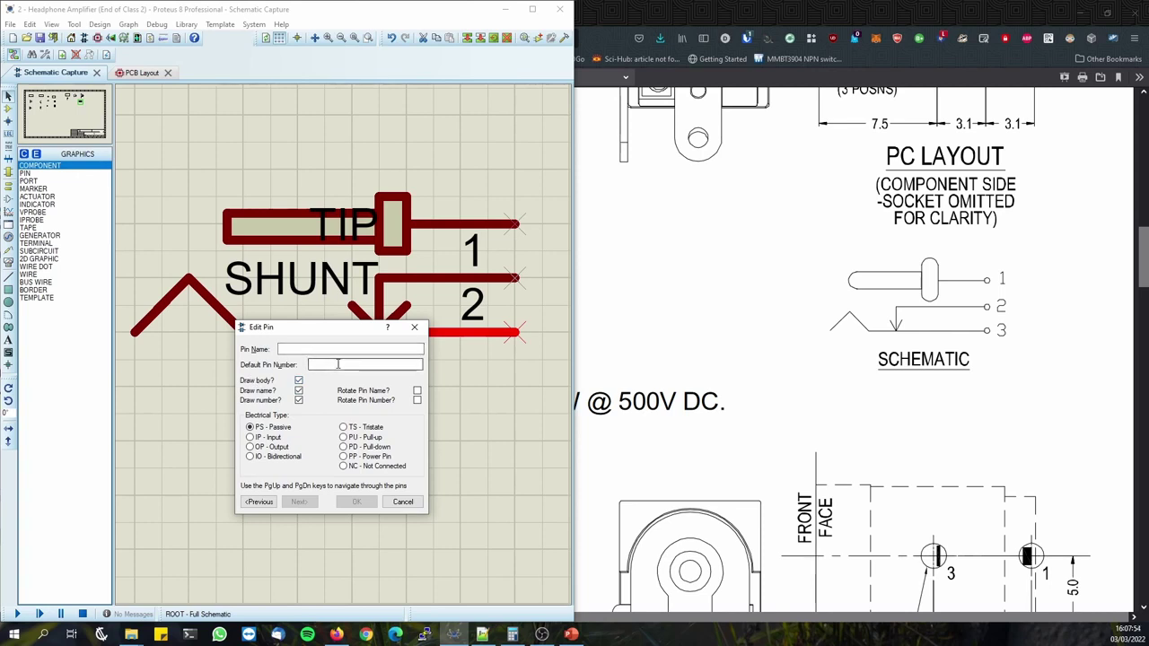
left_click(318, 349)
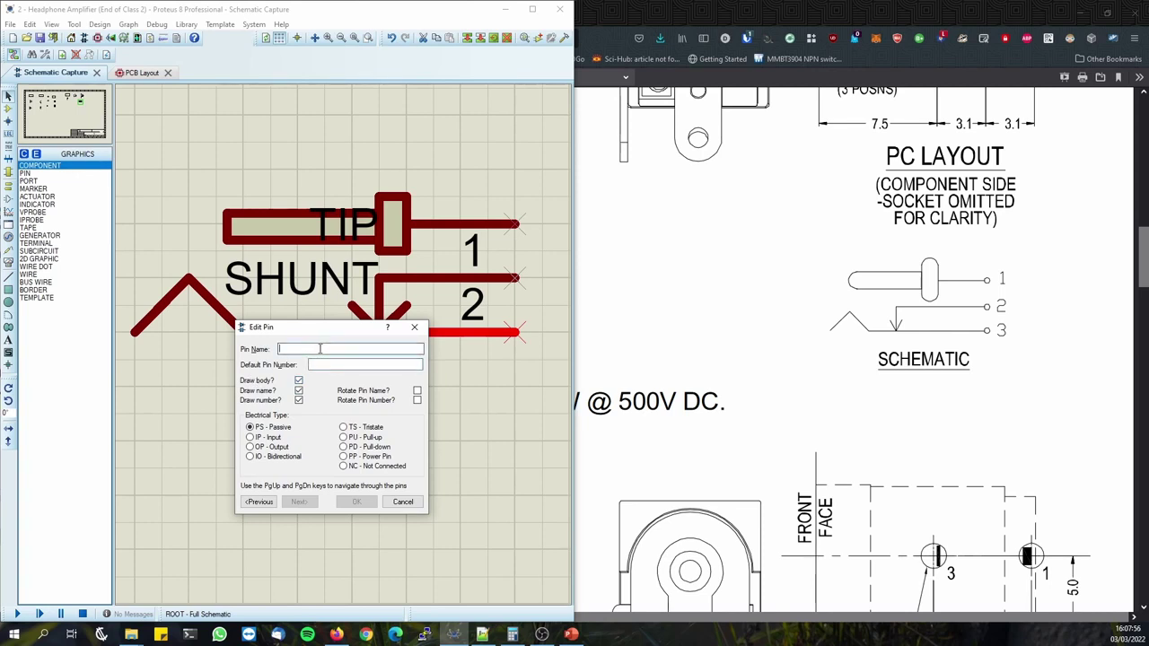
type("SLEEVE")
key("Tab")
type("3")
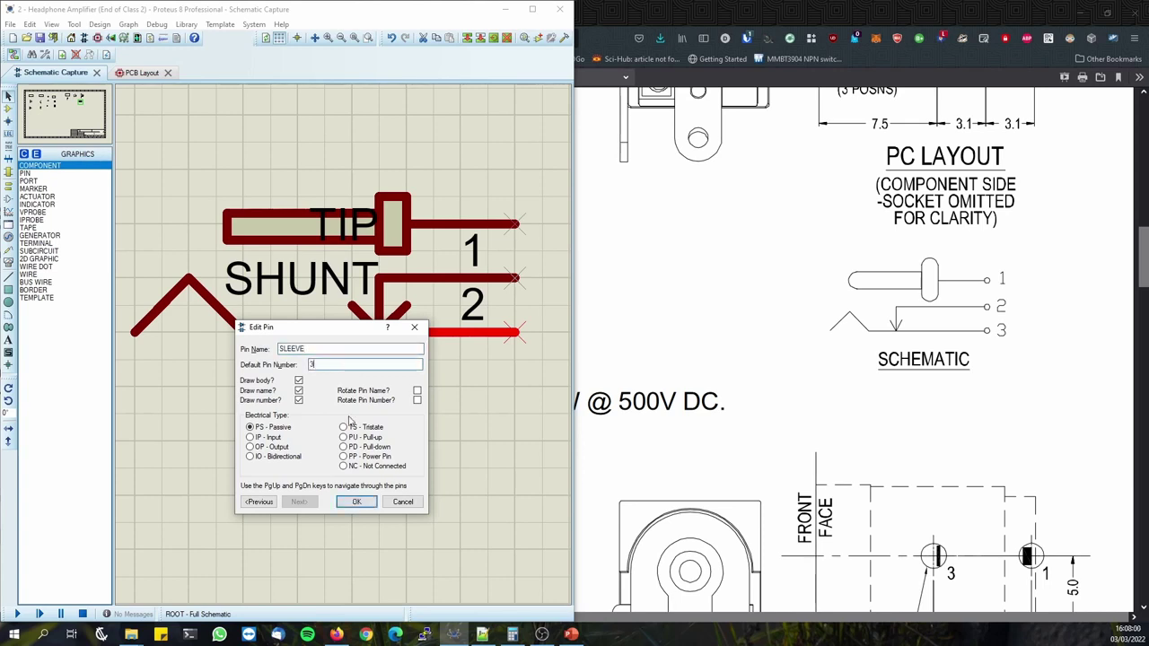
Turn off name drawing for the SLEEVE, SHUNT and TIP pins while keeping their numbers drawn.
left_click(299, 400)
left_click(299, 400)
left_click(299, 401)
left_click(299, 391)
left_click(259, 501)
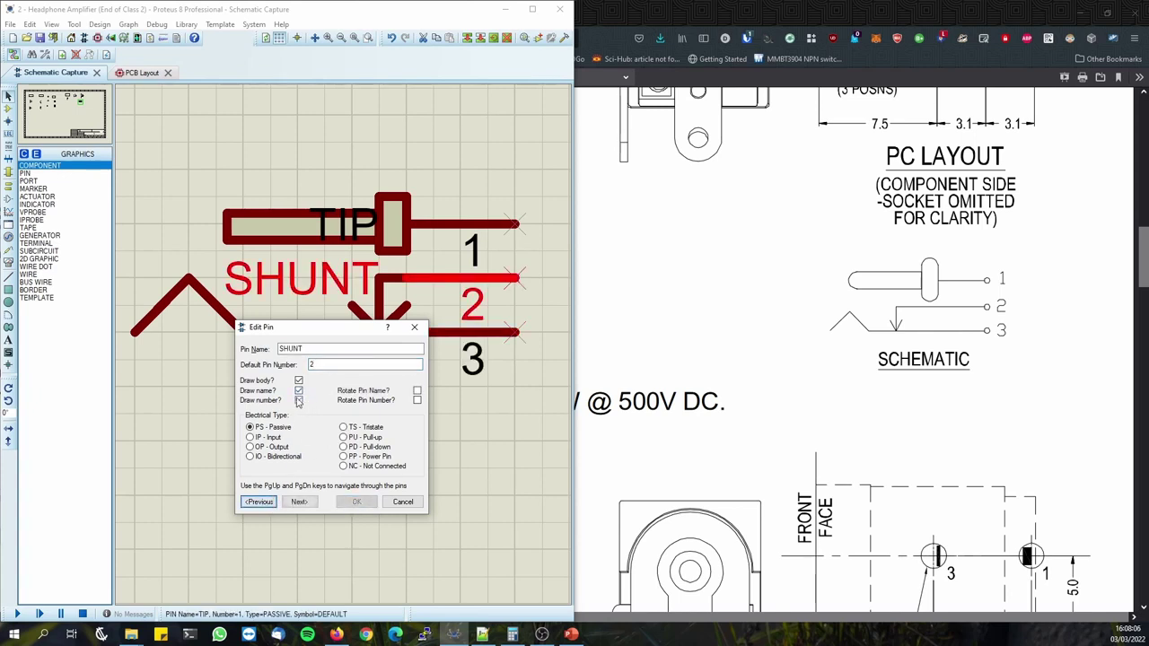
left_click(298, 391)
left_click(260, 502)
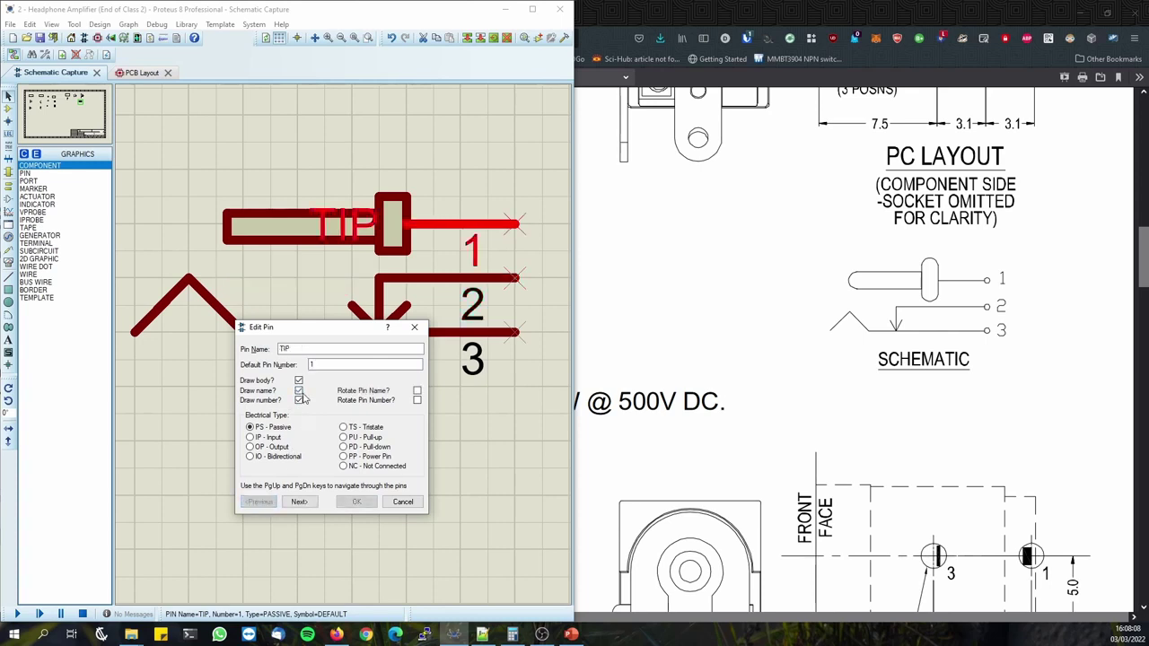
left_click(298, 391)
left_click(357, 502)
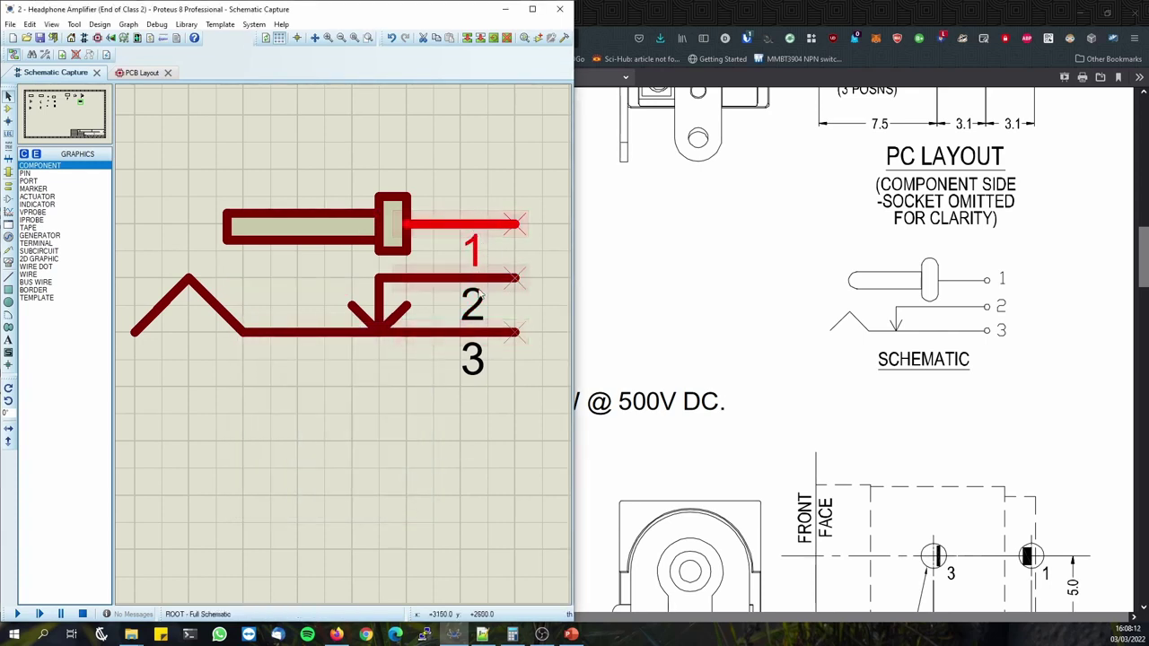
Y-mirror all three pins so that the numbers 1, 2 and 3 sit above their lines.
right_click(480, 237)
left_click(529, 322)
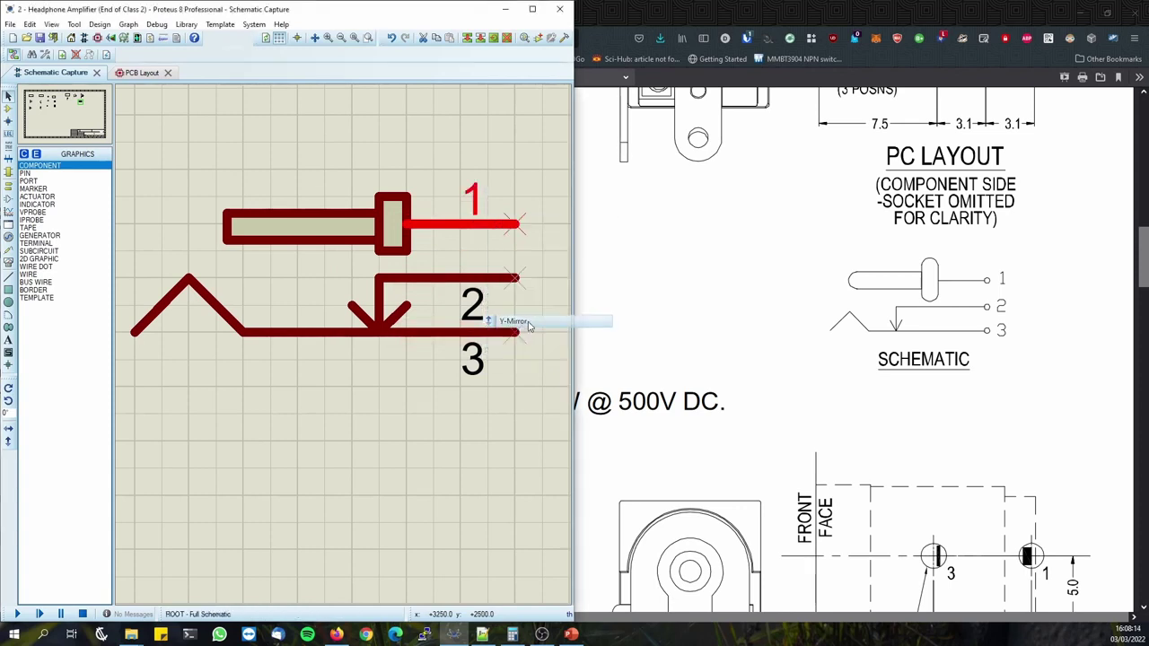
right_click(489, 275)
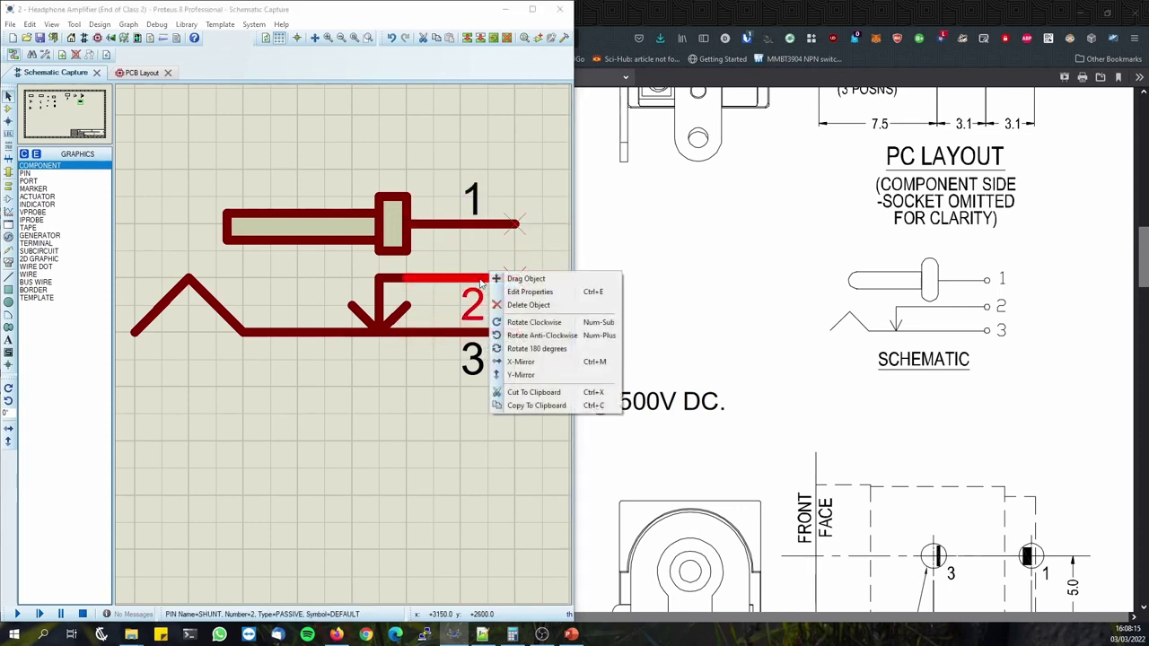
left_click(536, 377)
right_click(490, 330)
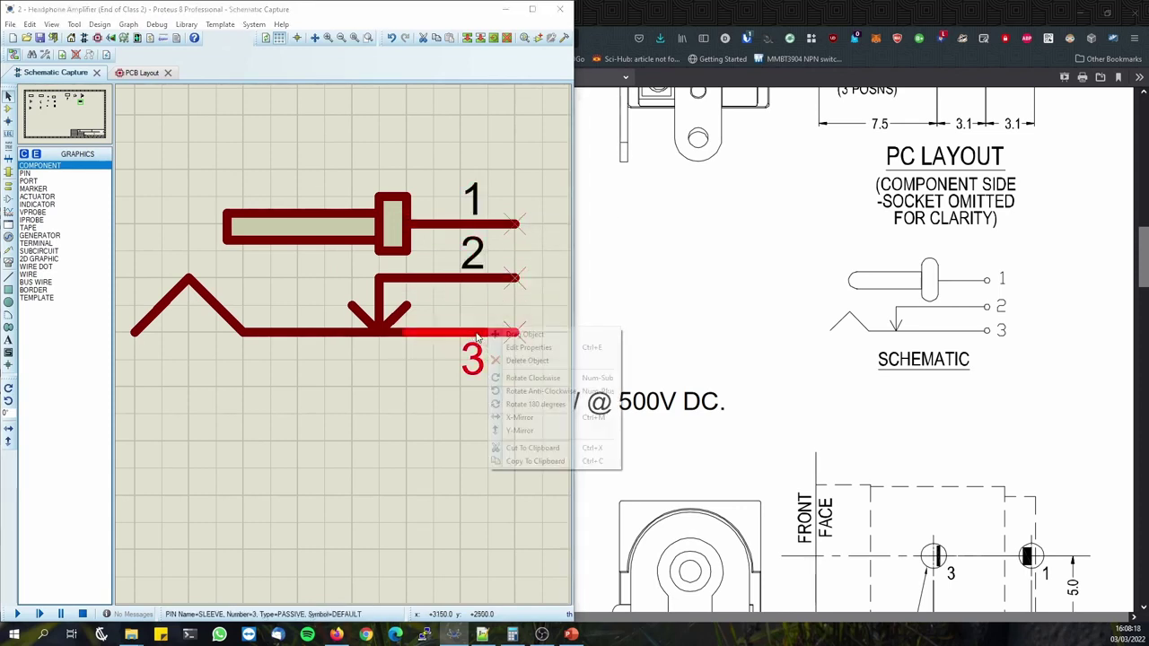
left_click(536, 431)
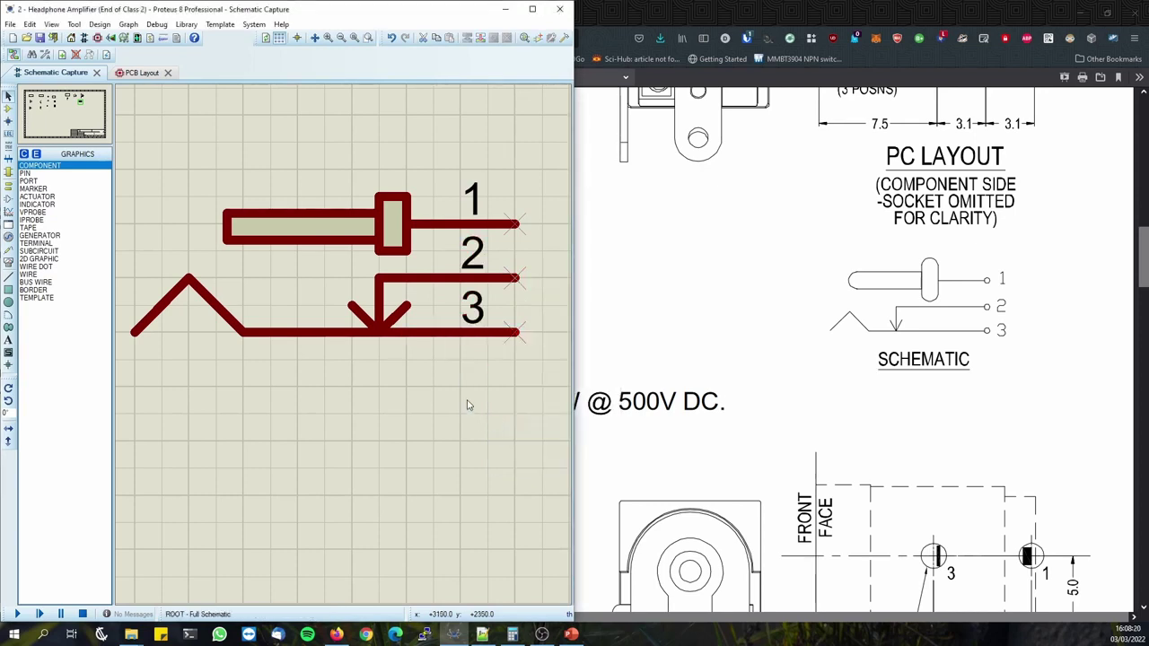
Bring the datasheet's PC layout drawing into view, switch to the PCB layout and widen the Proteus window beside it.
scroll(458, 395, "down", 2)
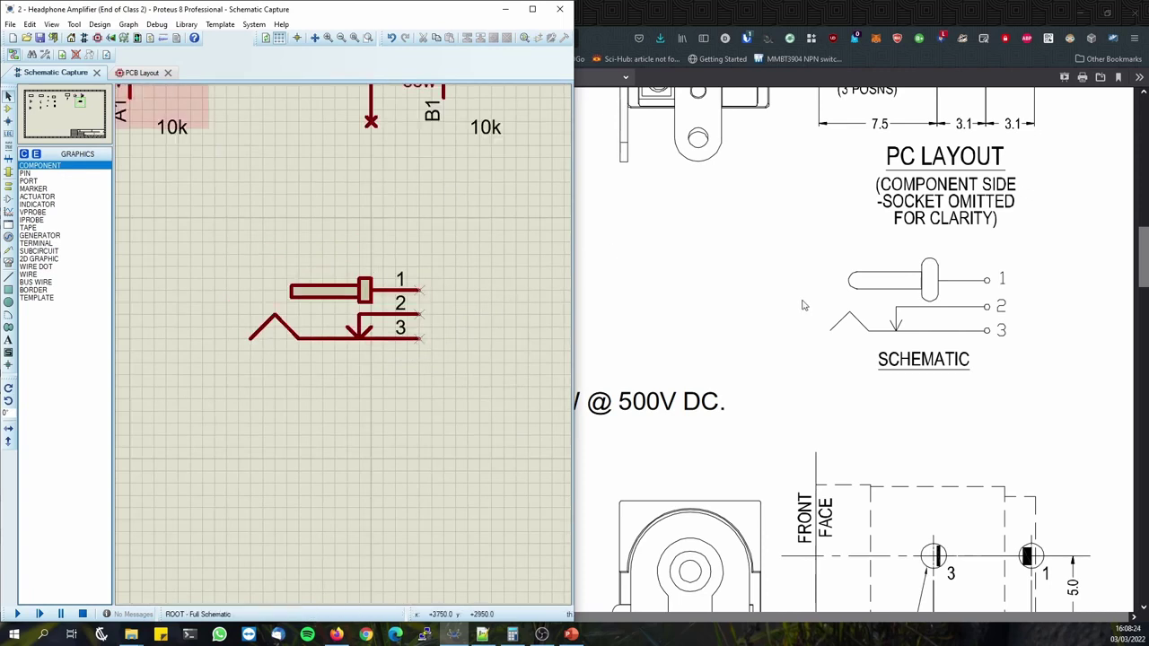
scroll(861, 359, "down", 3)
scroll(880, 371, "down", 2)
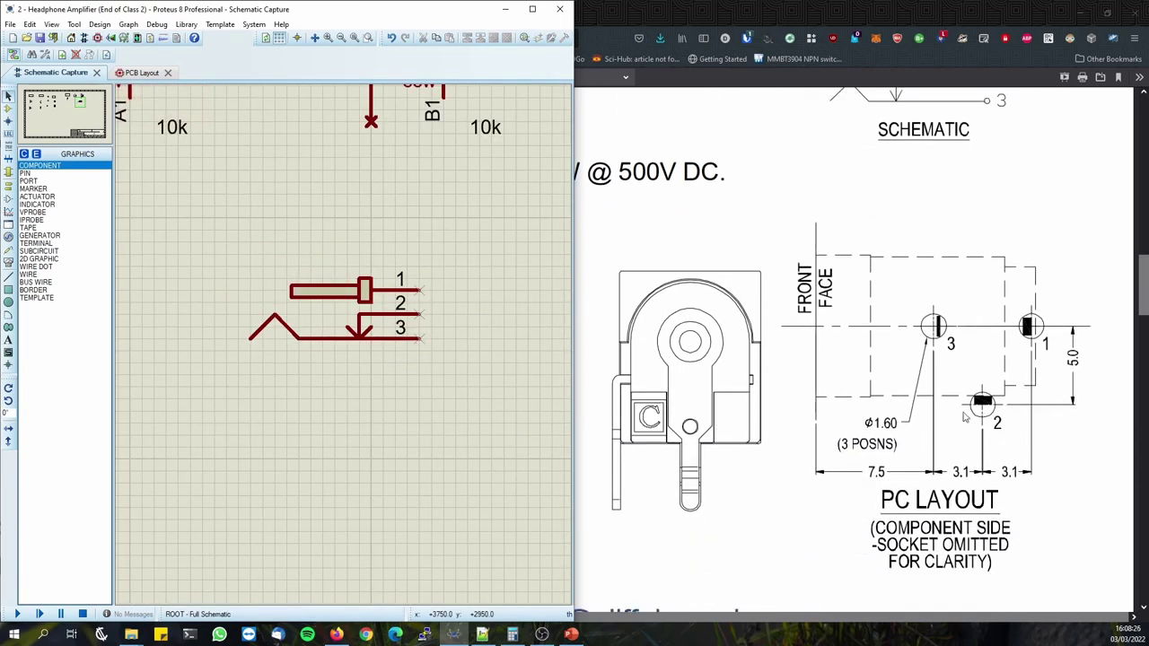
scroll(967, 417, "down", 1)
scroll(1077, 346, "up", 1, "ctrl")
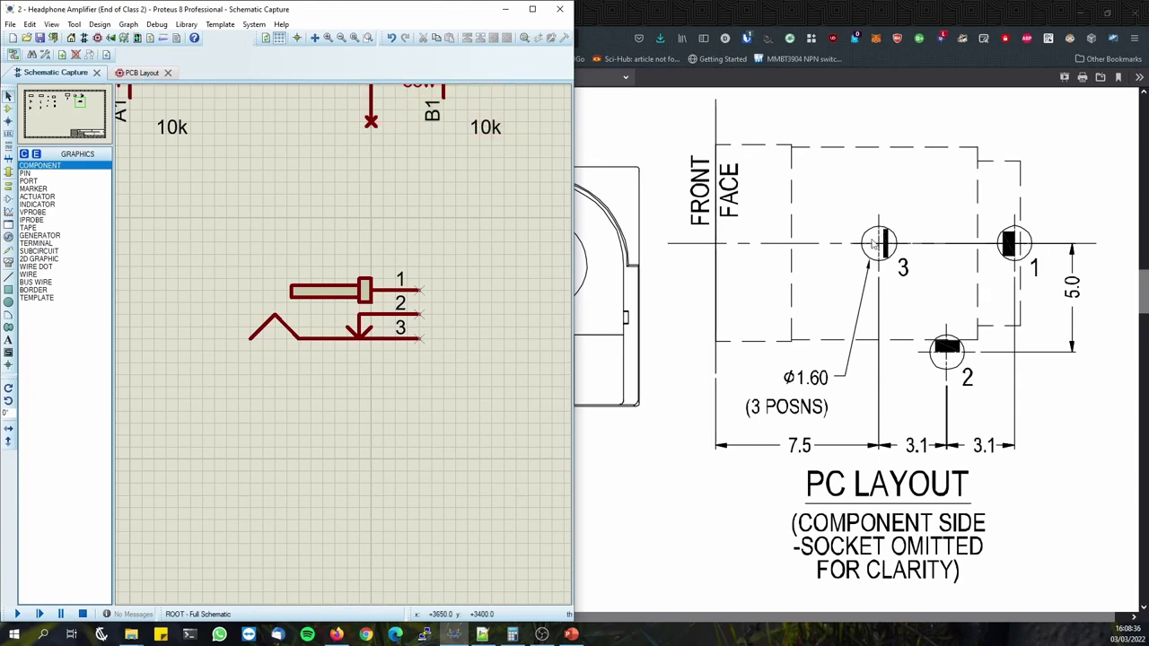
left_click(140, 71)
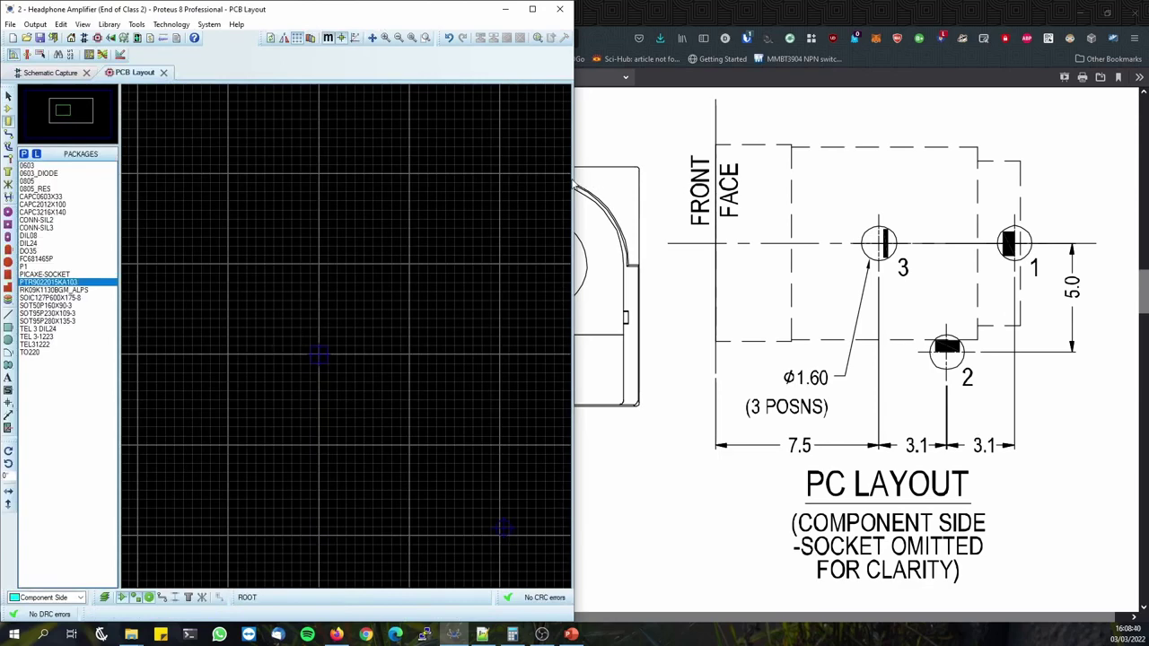
left_click_drag(573, 179, 685, 184)
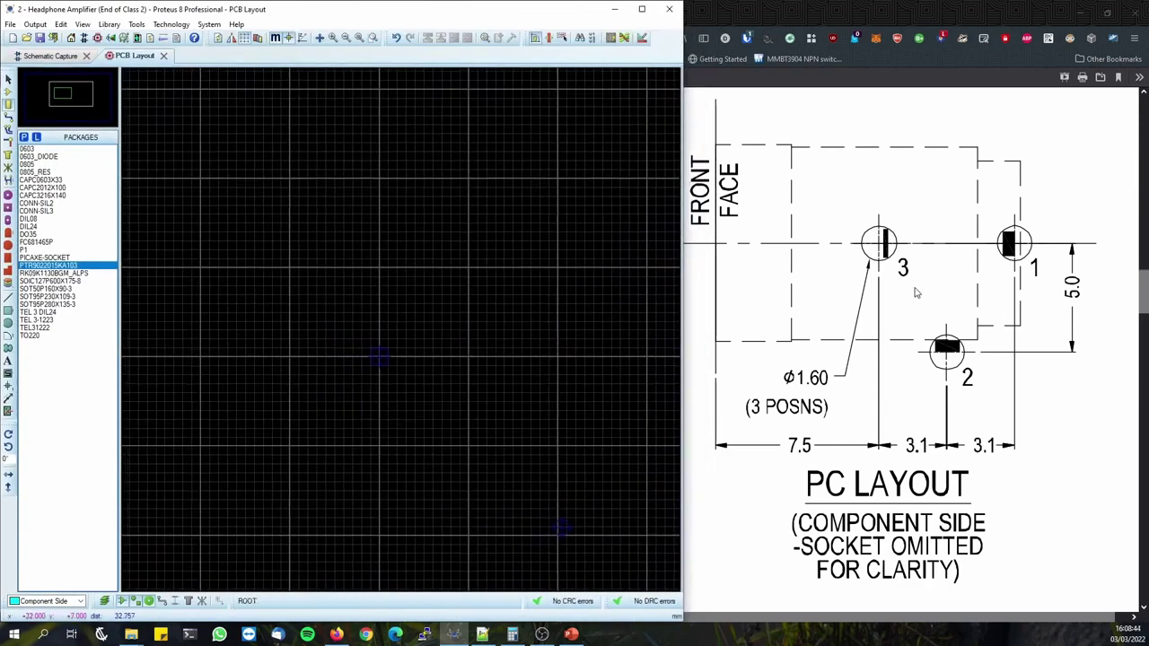
scroll(404, 323, "up", 3)
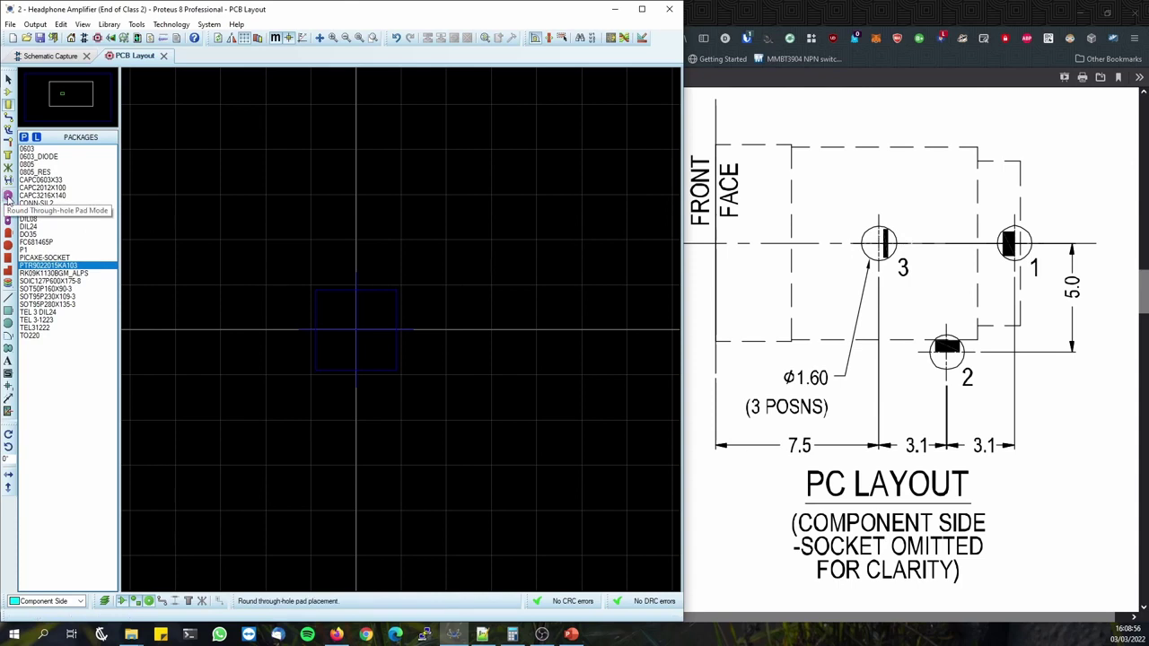
Create a new circular through-hole pad style named 1MM6-2.2MM.
left_click(8, 195)
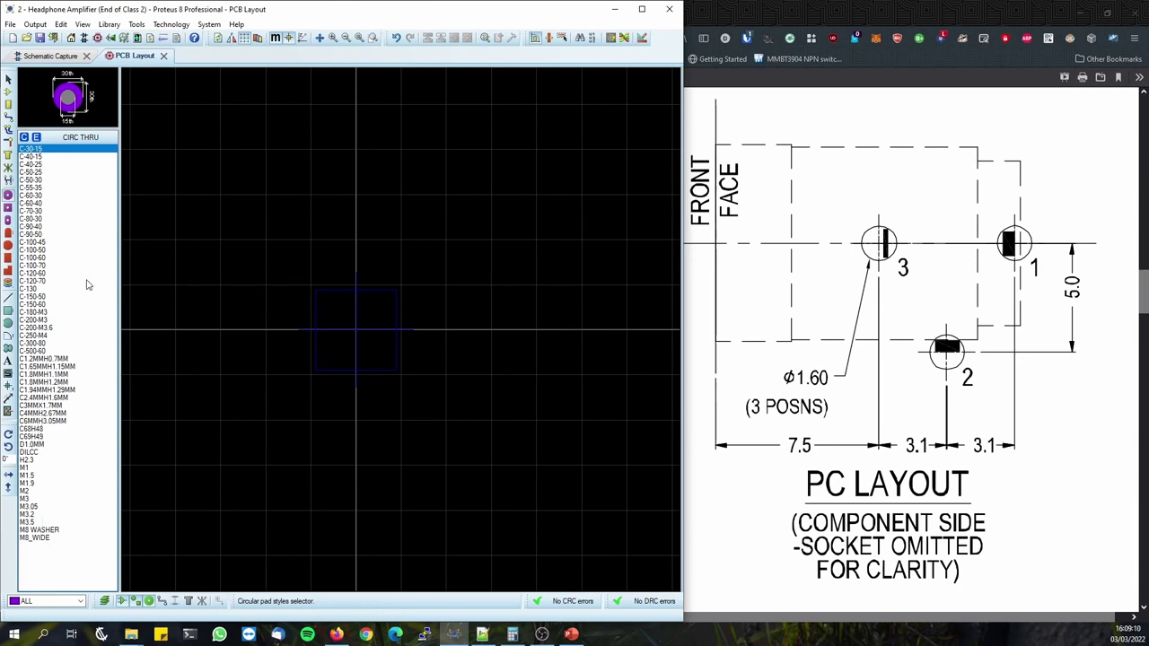
left_click(25, 137)
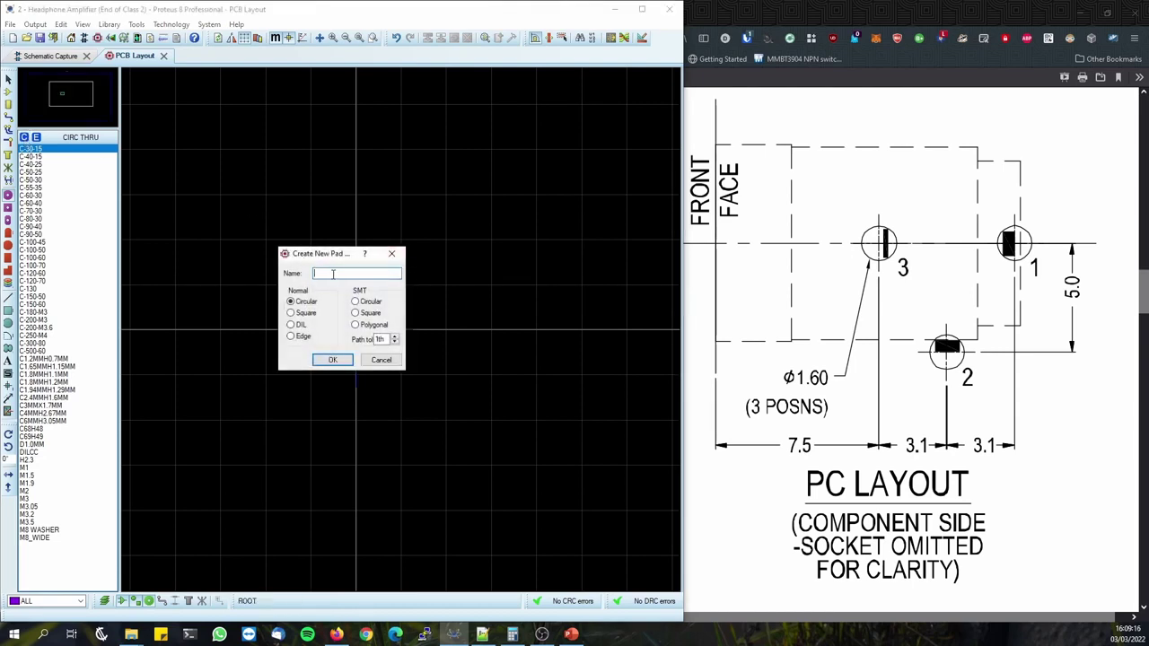
type("1MM6-2.2MM")
double_click(353, 274)
left_click(361, 272)
left_click(333, 360)
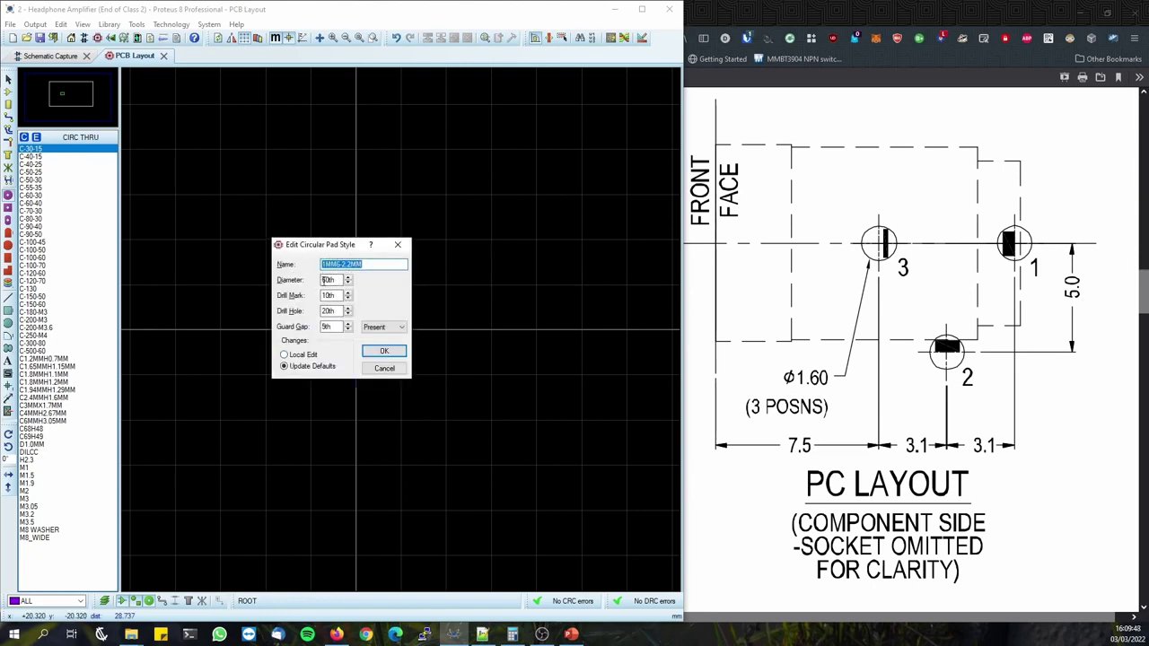
Try to set the new pad style's diameter to 0.1 mm and its drill hole to 1.6 mm.
left_click_drag(330, 279, 277, 278)
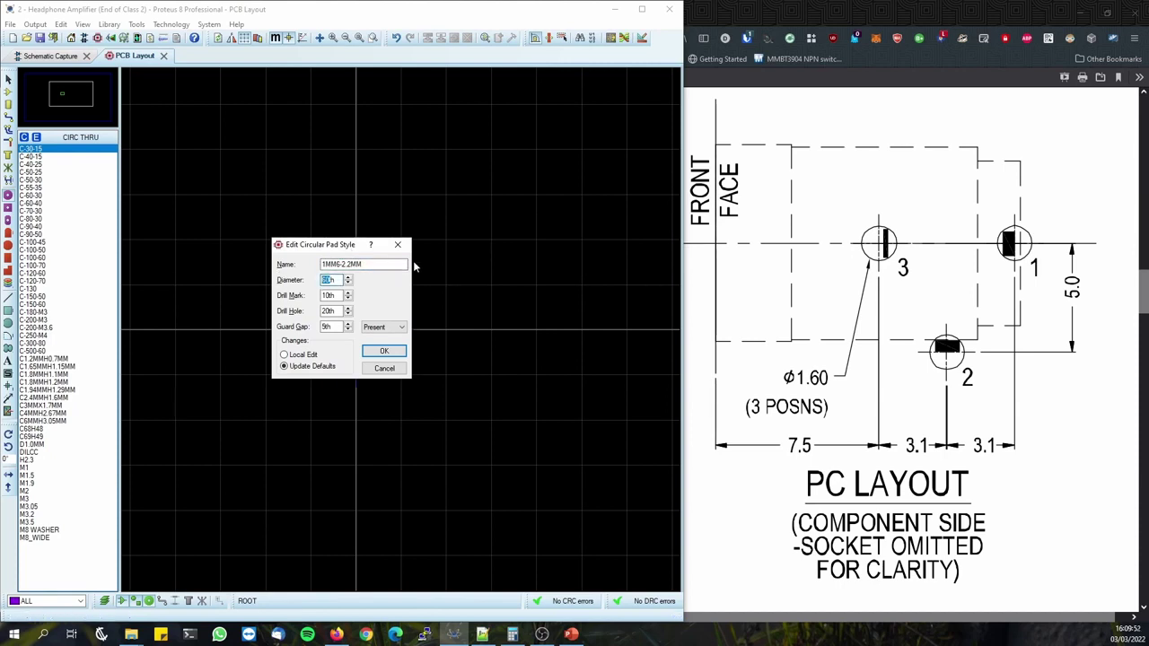
type("1")
key("Tab")
key("Tab")
type("1.8mm")
key("Return")
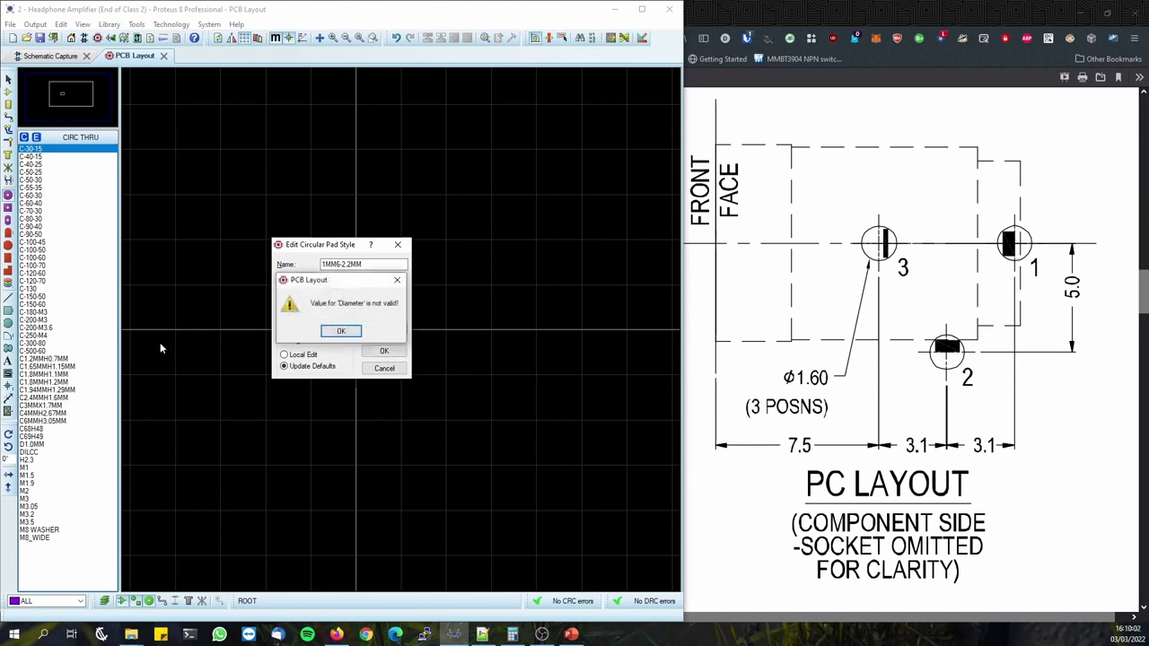
left_click(341, 334)
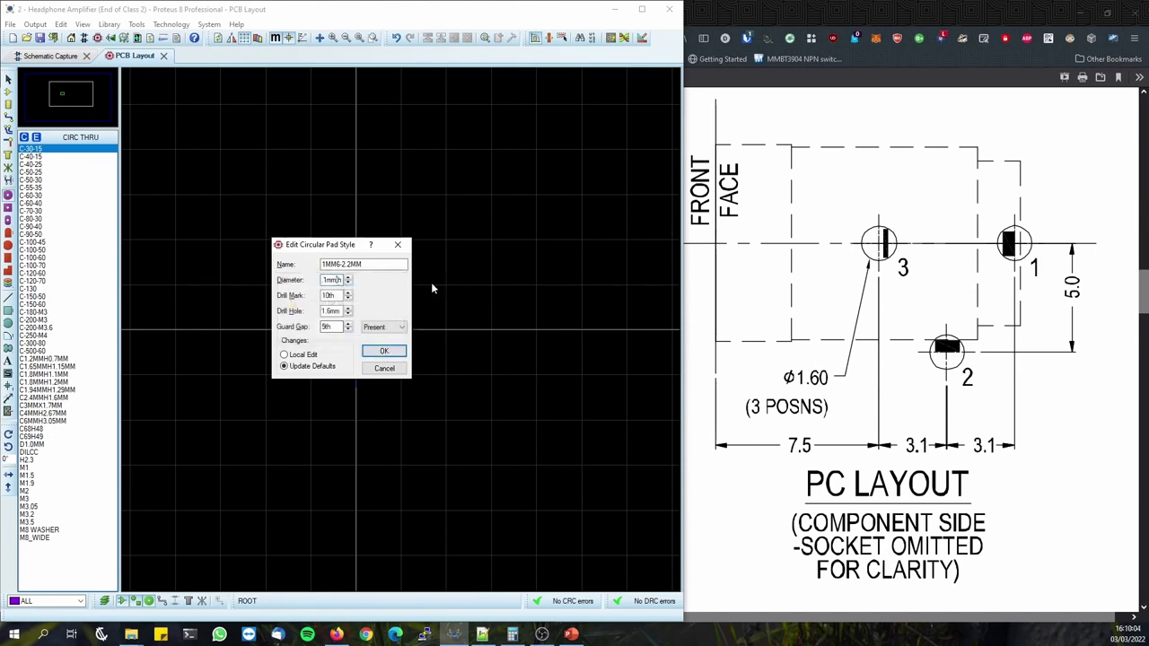
key("BackSpace")
left_click(402, 353)
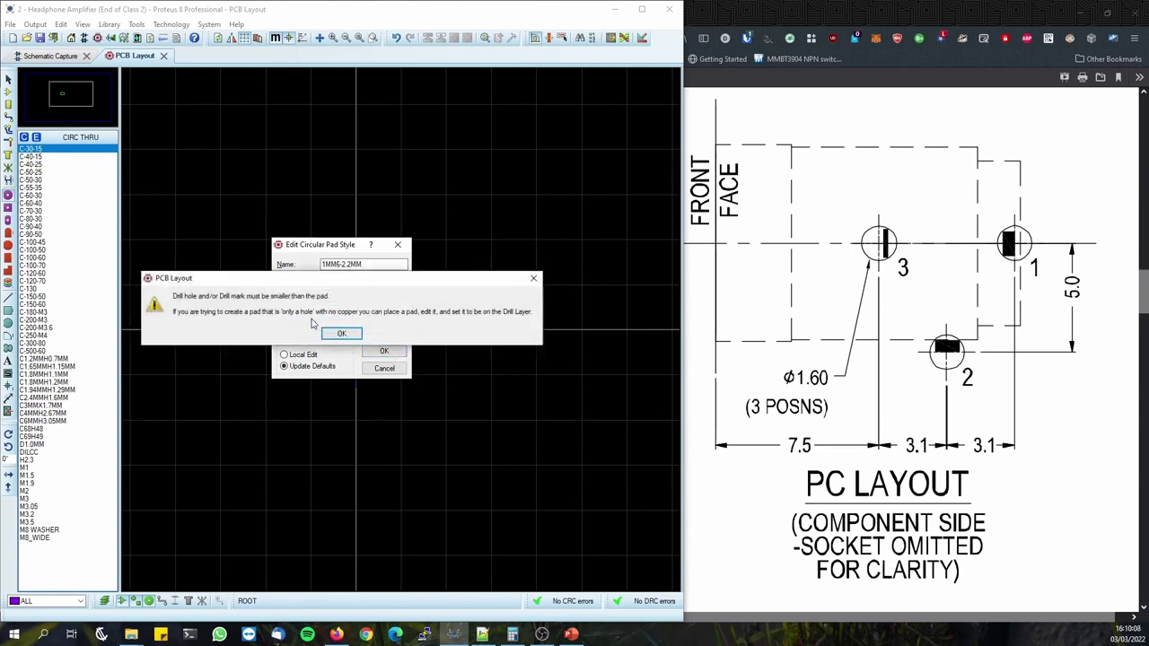
left_click(341, 332)
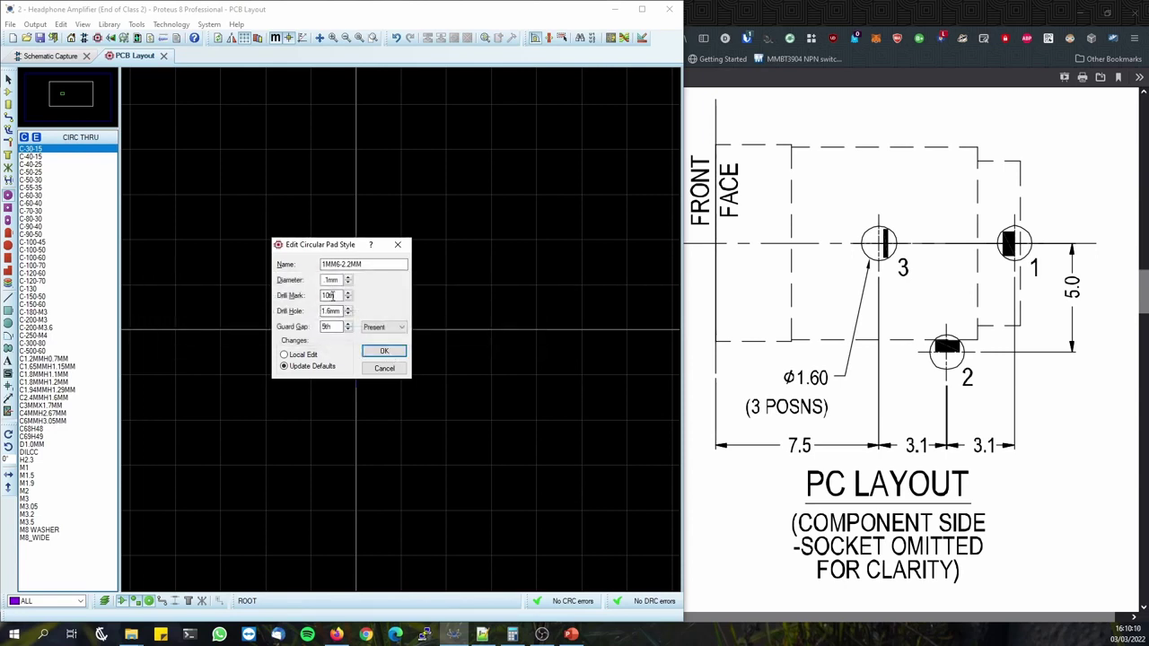
left_click(384, 351)
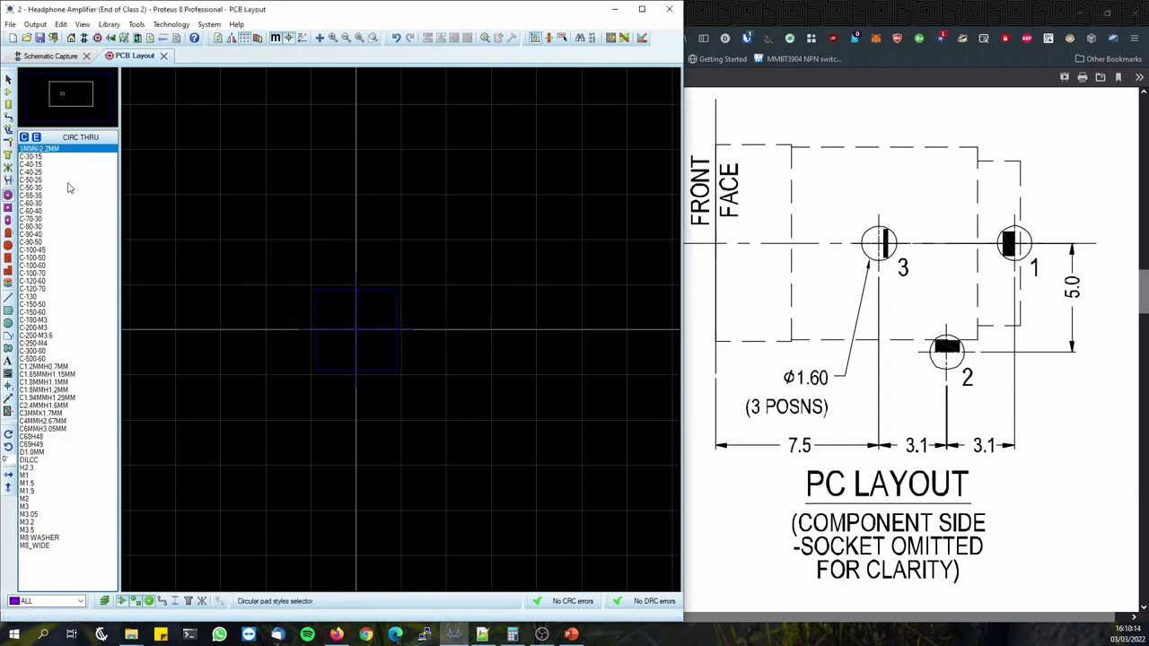
left_click(36, 136)
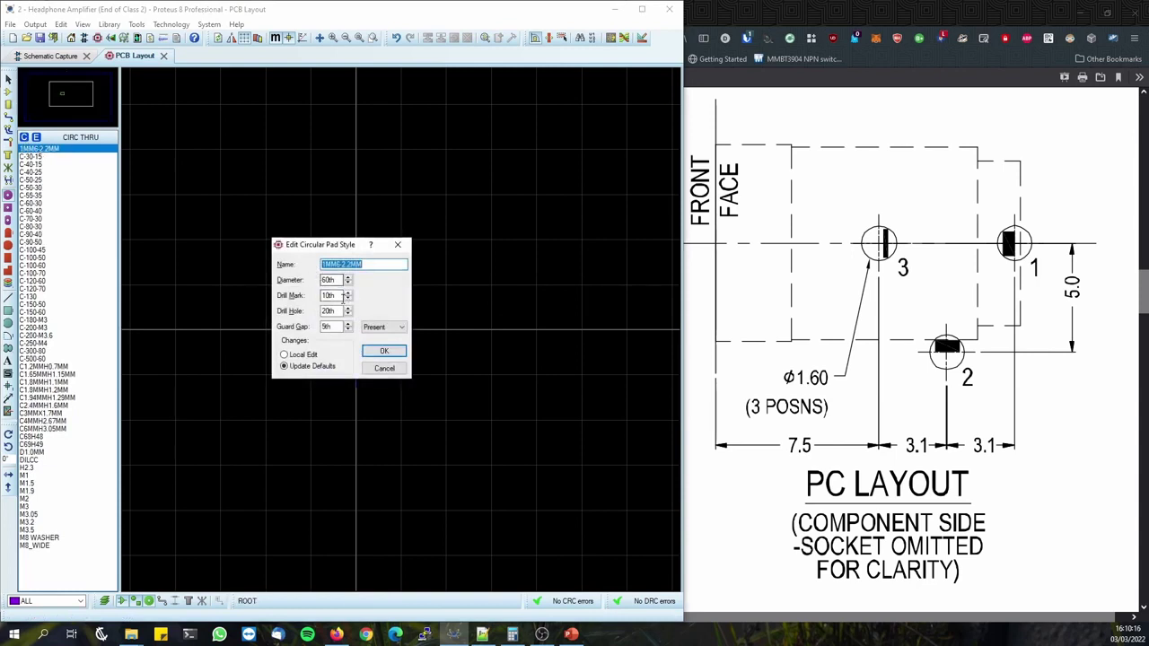
left_click(380, 351)
double_click(46, 157)
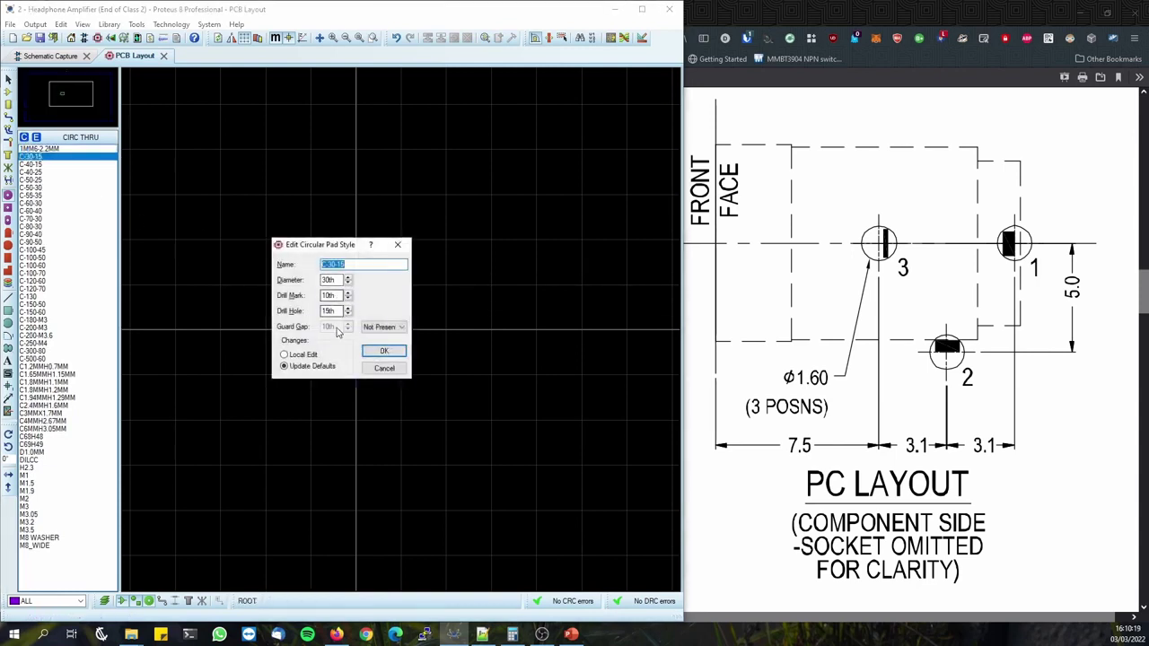
left_click(392, 371)
Set the 1MM6-2.2MM pad style's drill hole to 1.6mm and its diameter to 2.2mm.
double_click(40, 148)
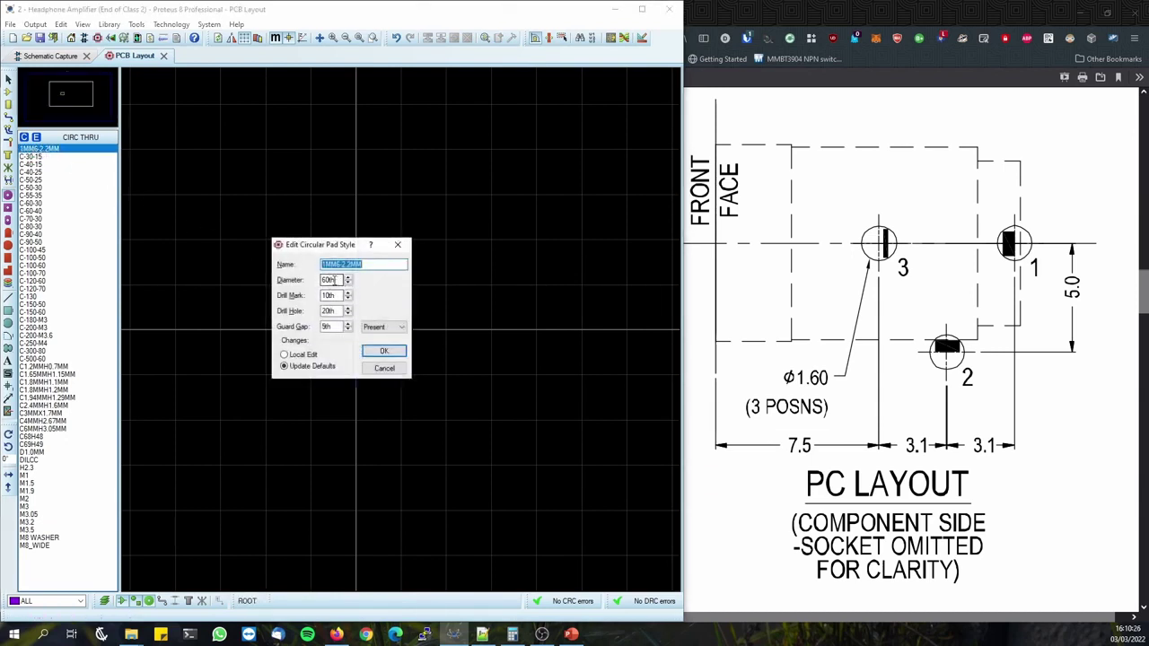
key("Tab")
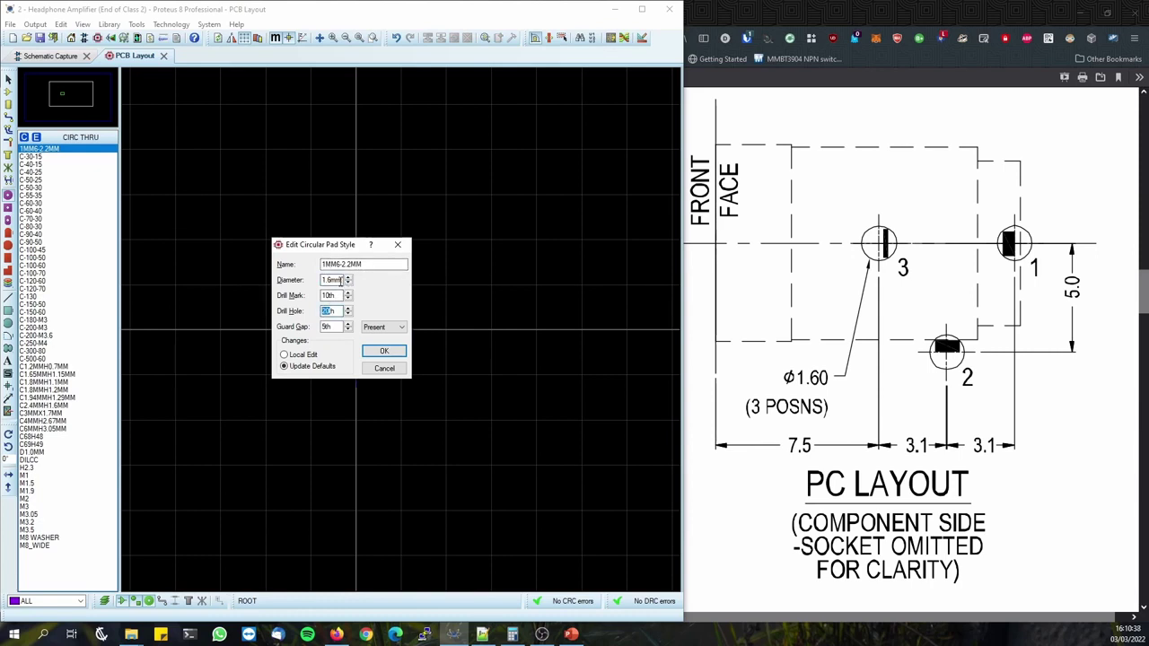
left_click_drag(341, 280, 221, 274)
key("ctrl+x")
left_click_drag(340, 313, 314, 310)
key("ctrl+v")
left_click(335, 280)
type("2")
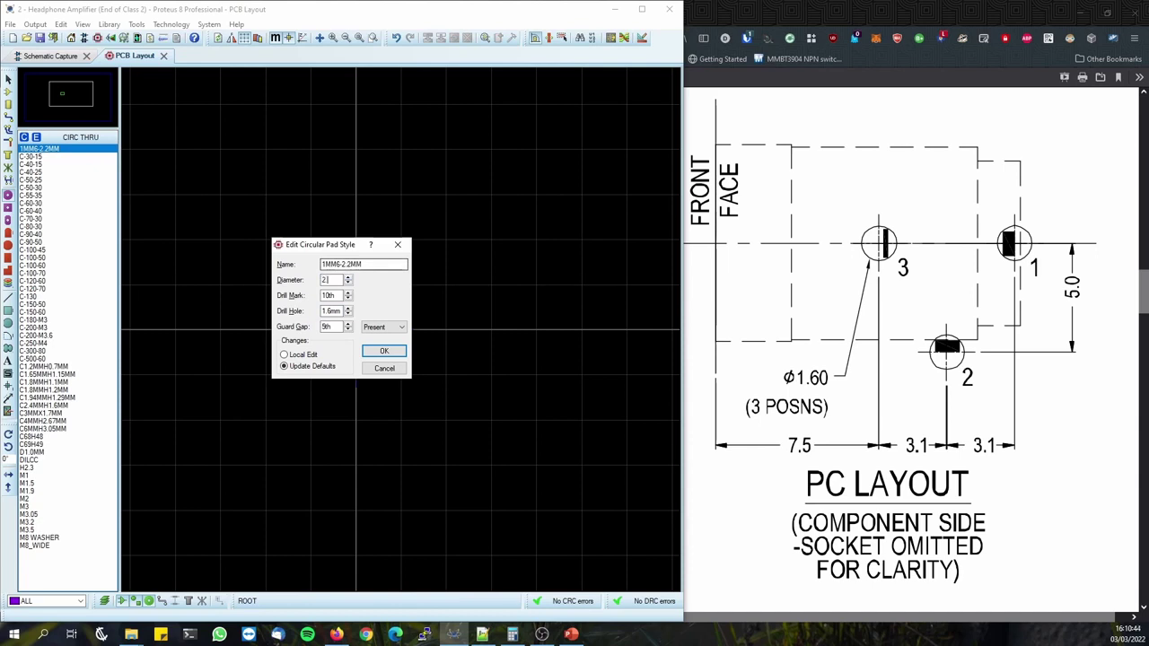
type(".2mm")
key("Return")
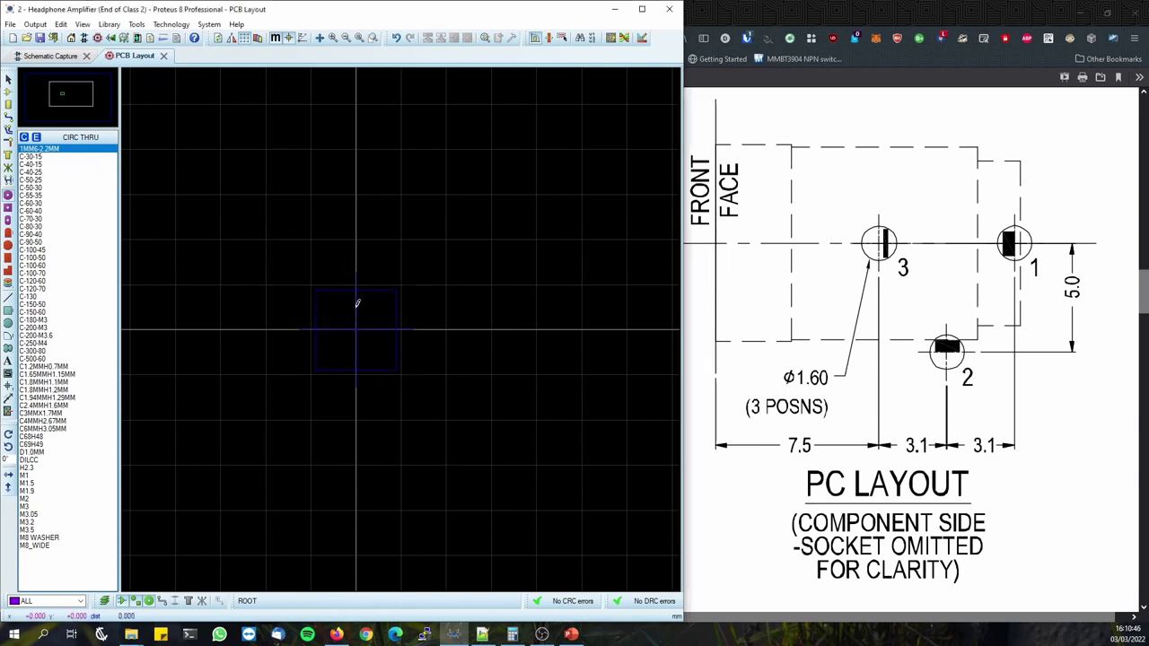
Place a 1MM6-2.2MM circular through-hole pad at the layout origin and check its pin properties.
left_click(357, 330)
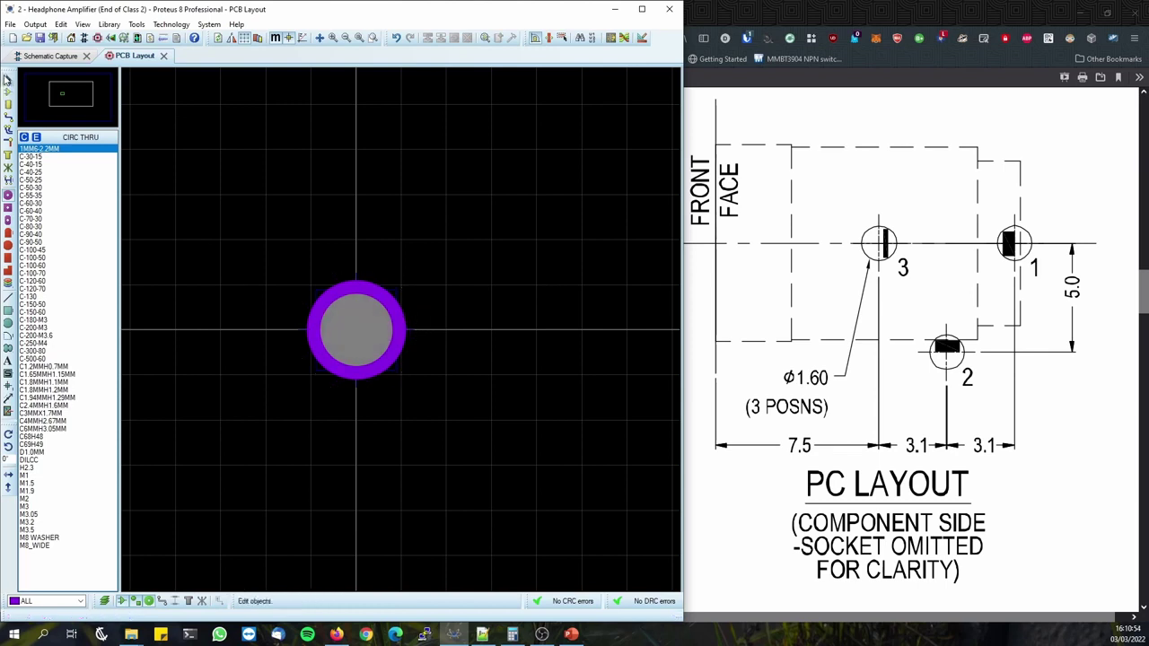
left_click(7, 79)
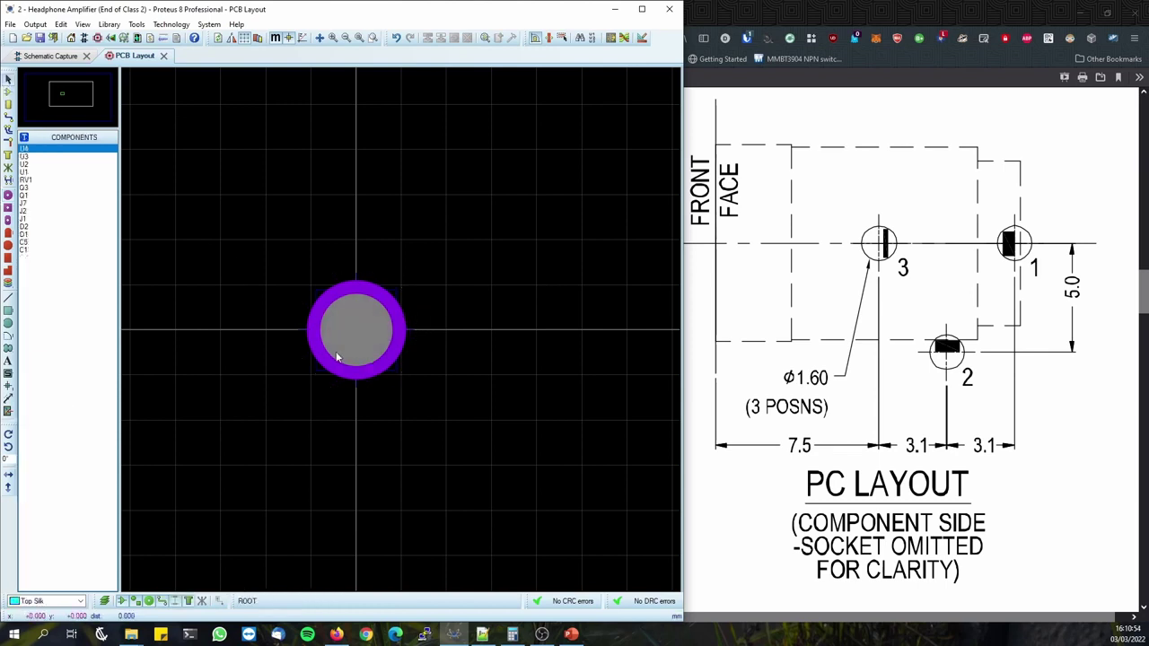
double_click(377, 305)
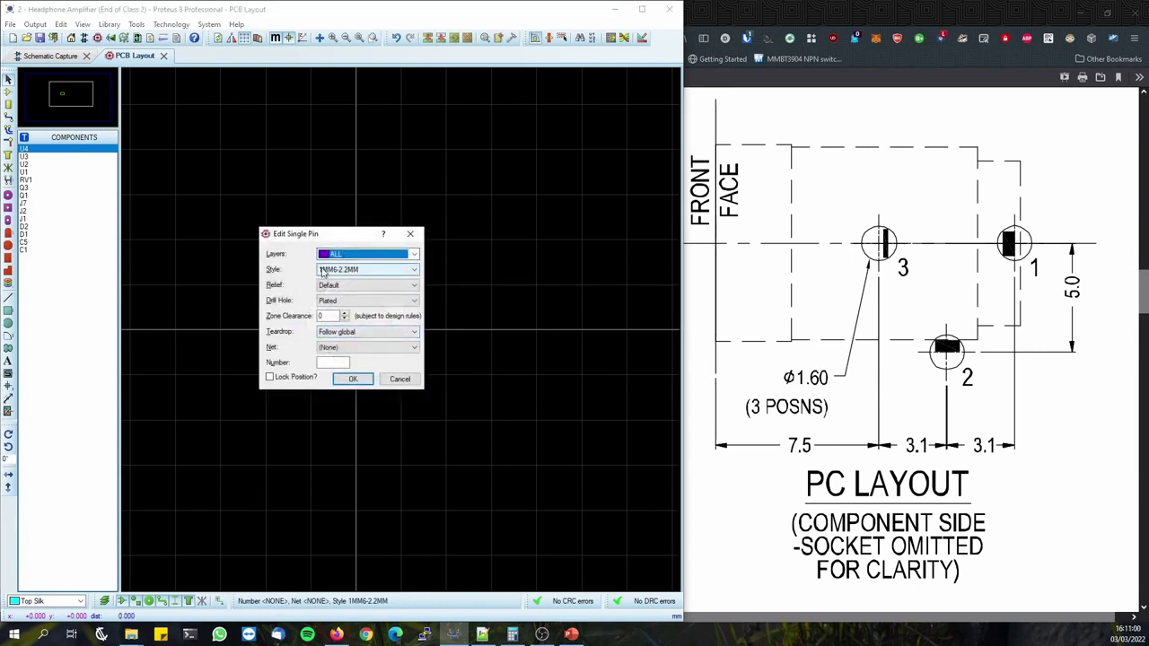
left_click(323, 273)
left_click(328, 275)
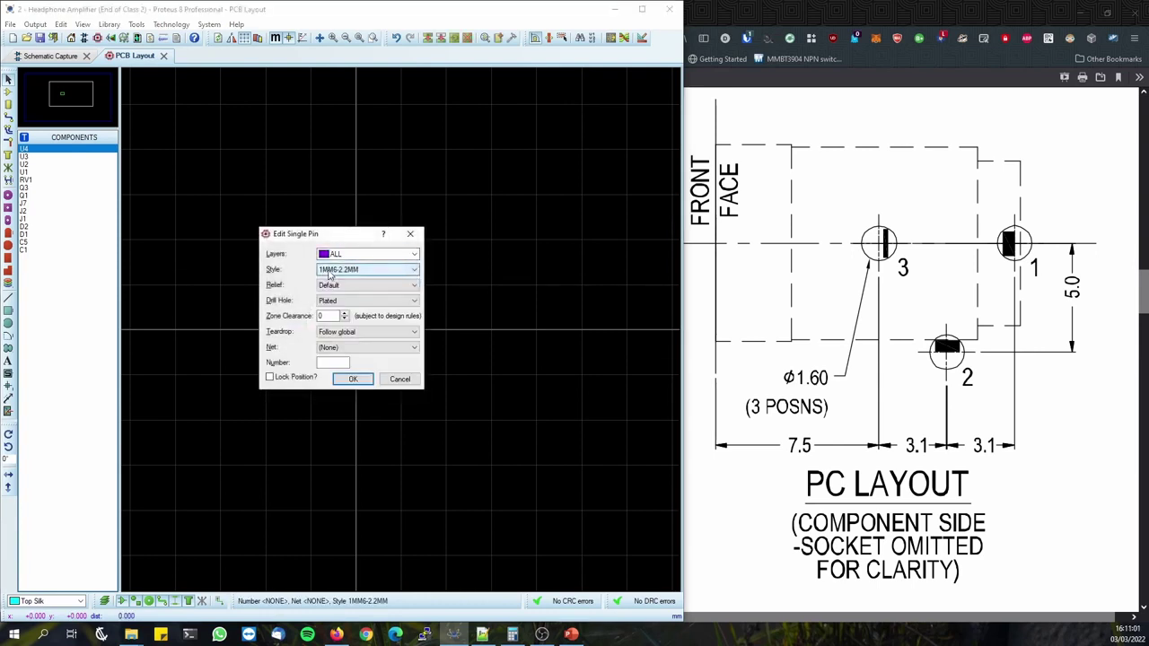
left_click(401, 384)
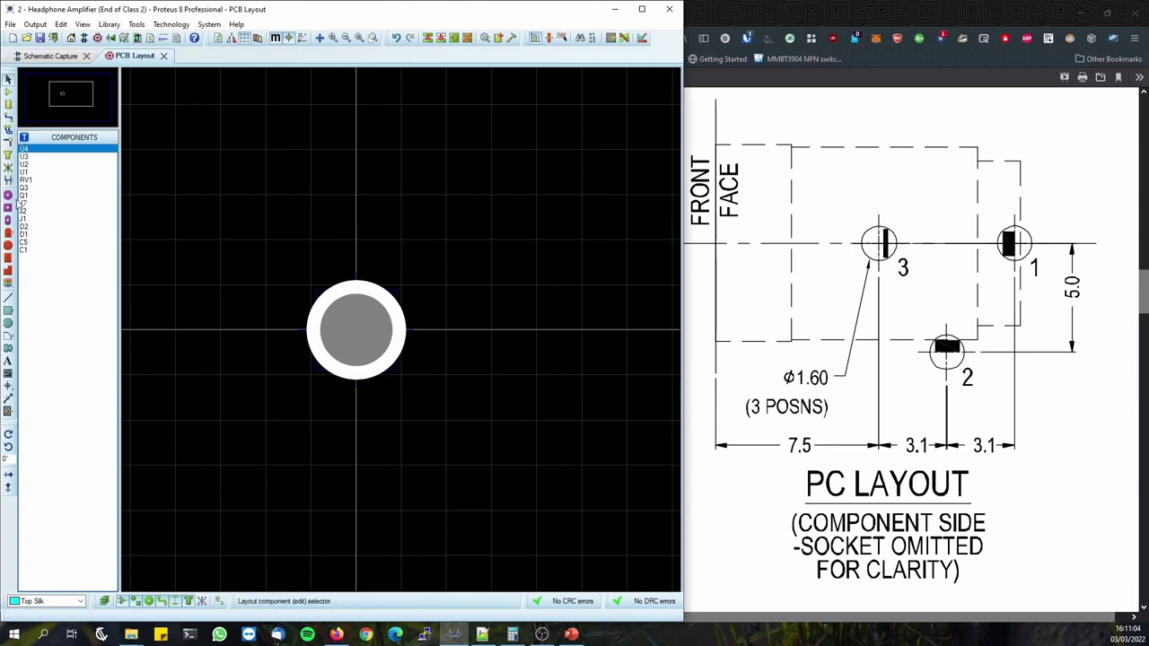
Rename the 1MM6-2.2MM pad style as 1.6M-2.2MM and increase its diameter, updating the defaults.
left_click(8, 195)
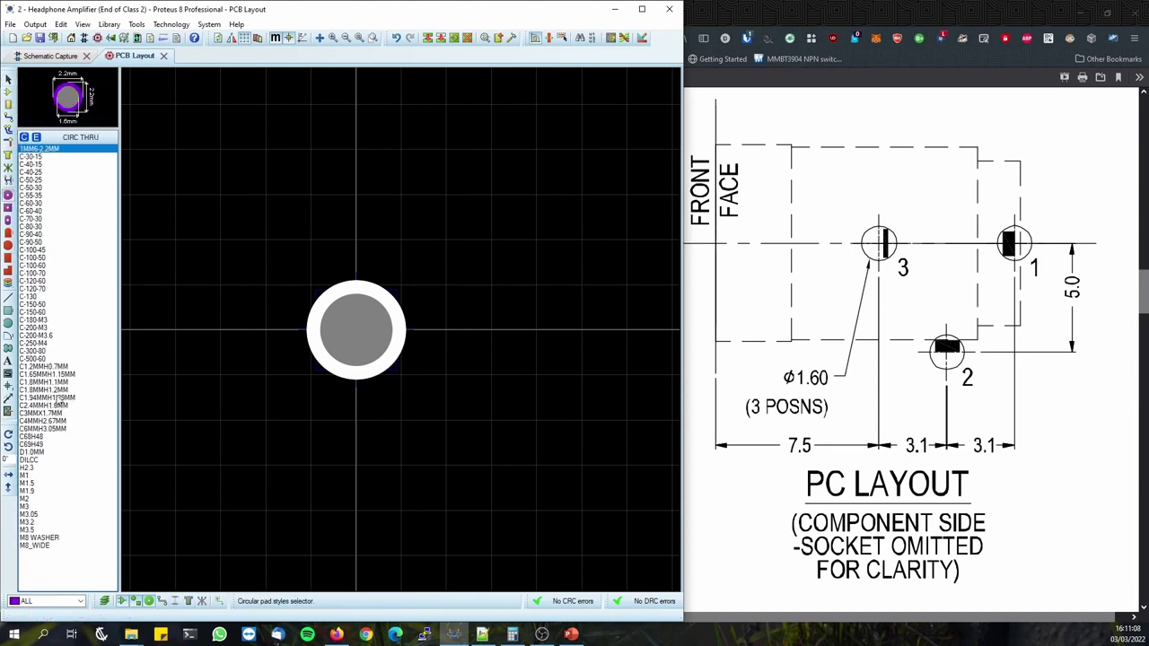
double_click(47, 150)
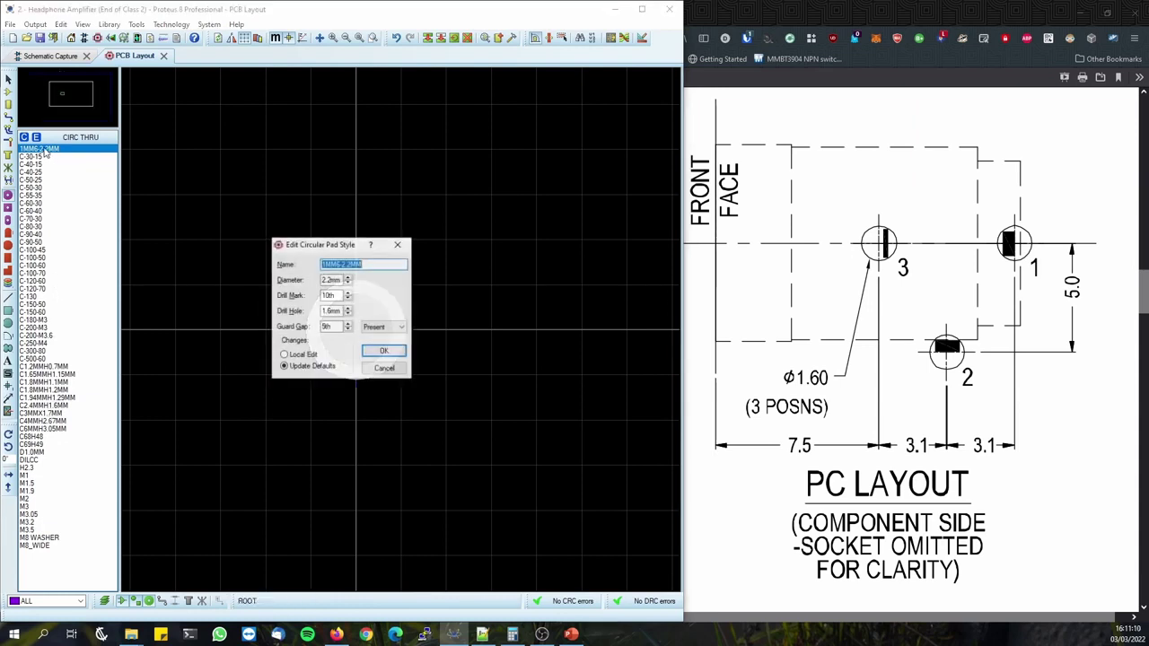
left_click(338, 265)
key("BackSpace")
key("BackSpace")
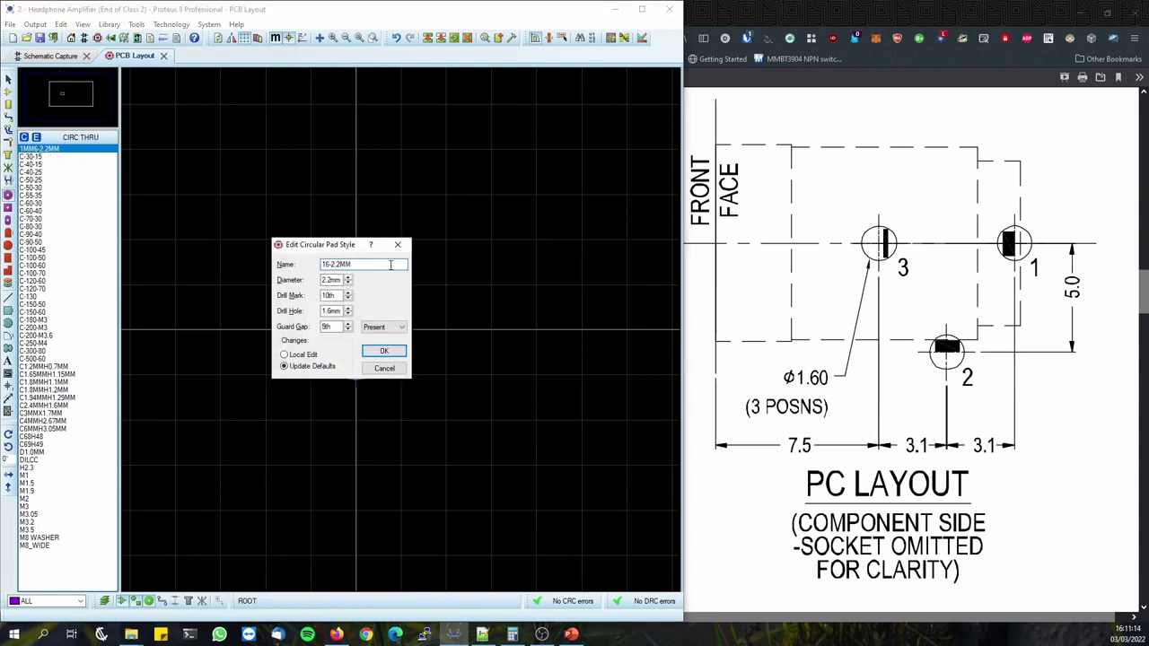
type(".6M")
left_click(333, 280)
left_click(383, 350)
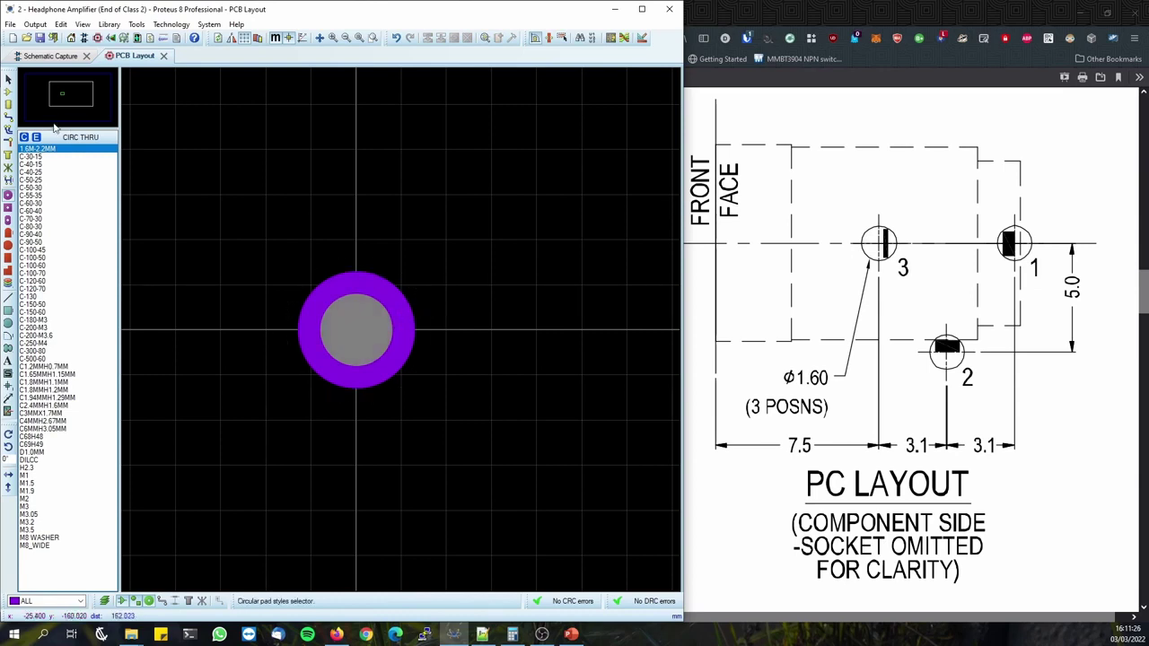
Replicate the pad at the origin once with an X-step of 6.2mm and a Y-step of 0.
left_click(8, 79)
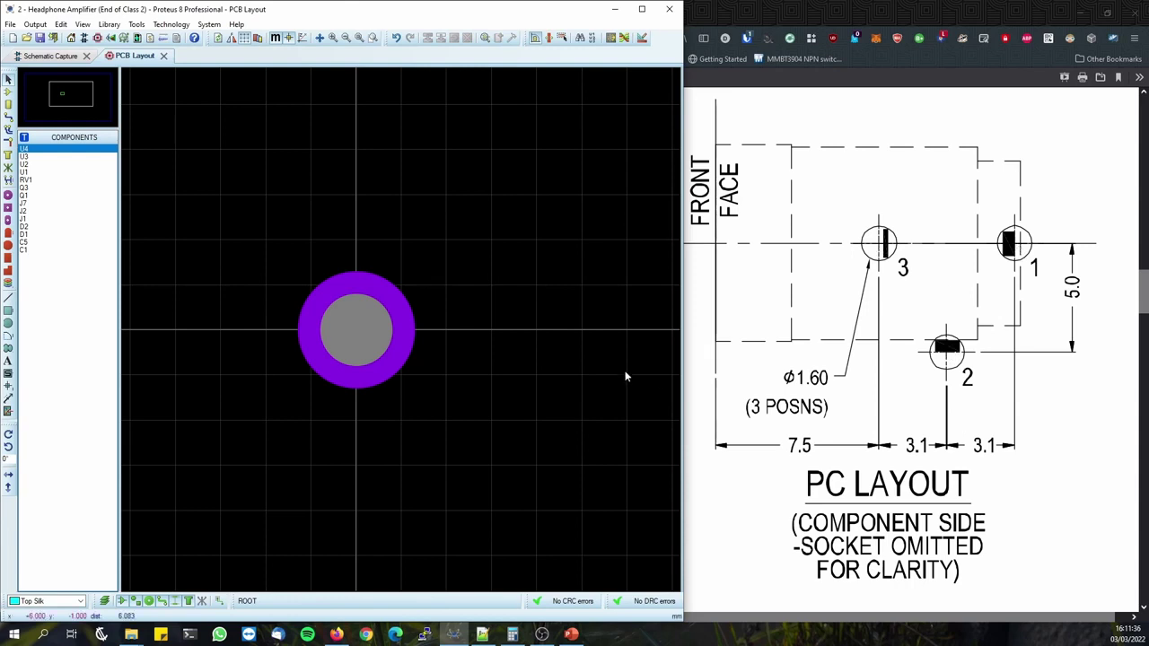
right_click(372, 326)
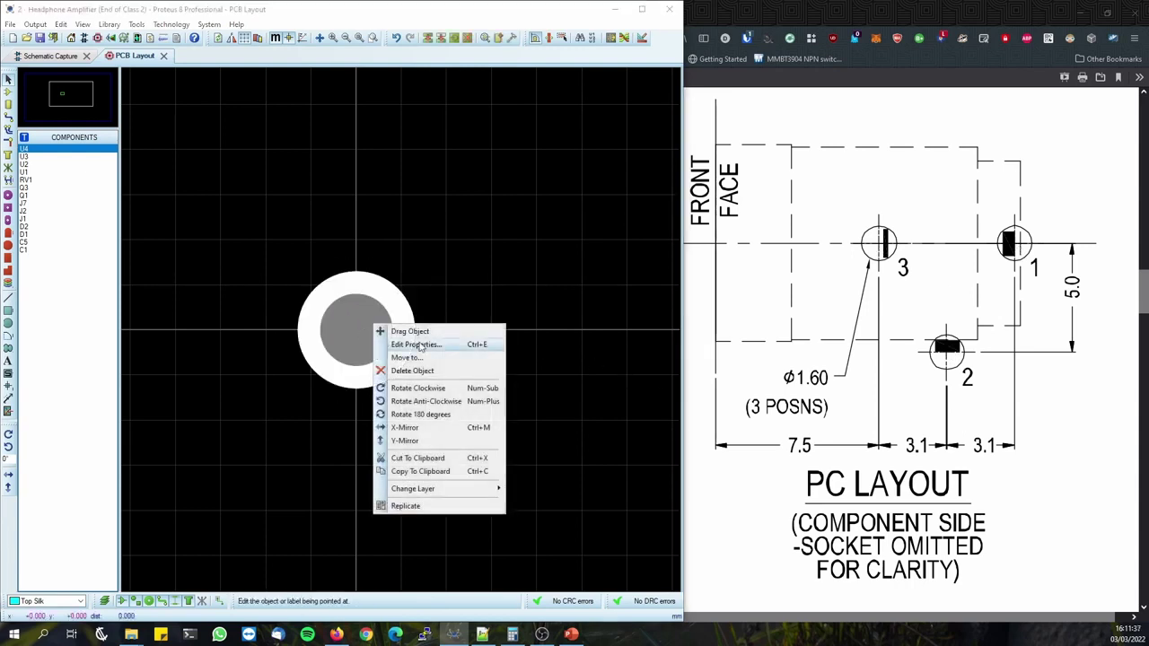
left_click(431, 508)
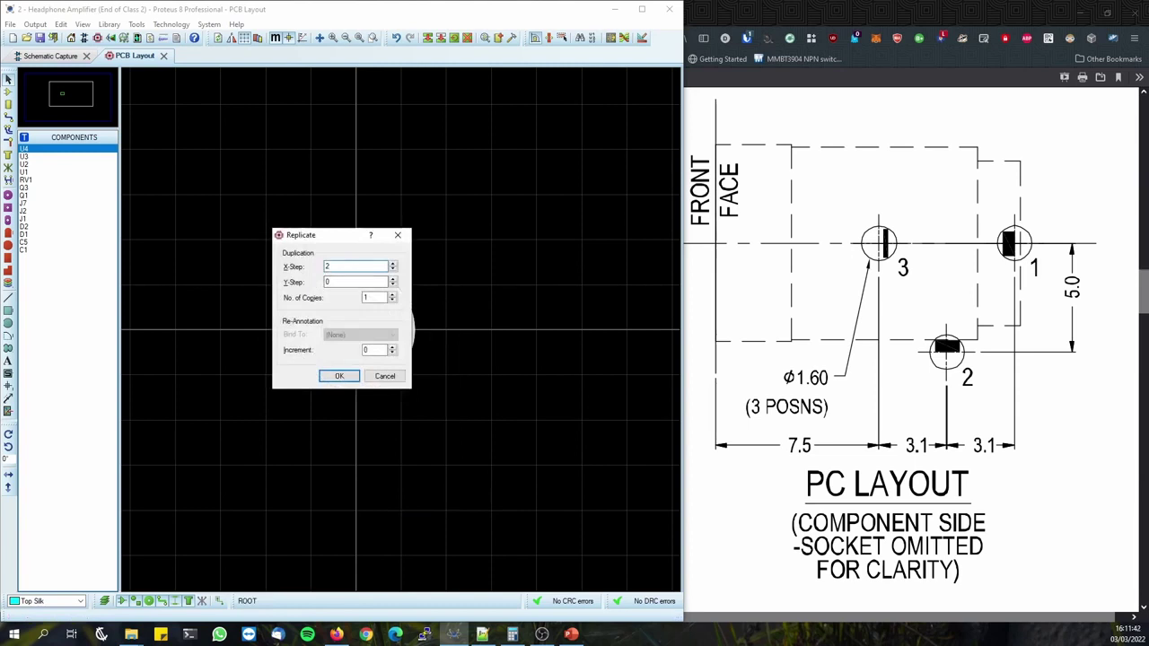
key("BackSpace")
left_click_drag(332, 235, 458, 238)
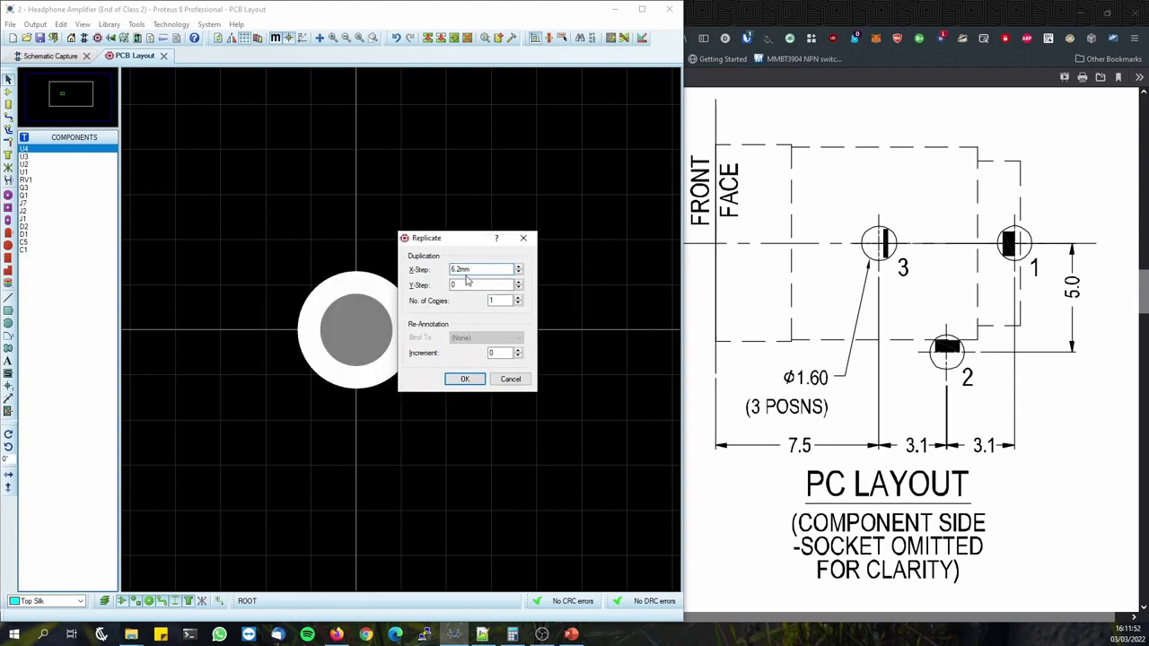
left_click(466, 284)
left_click(501, 301)
left_click(458, 286)
left_click(465, 379)
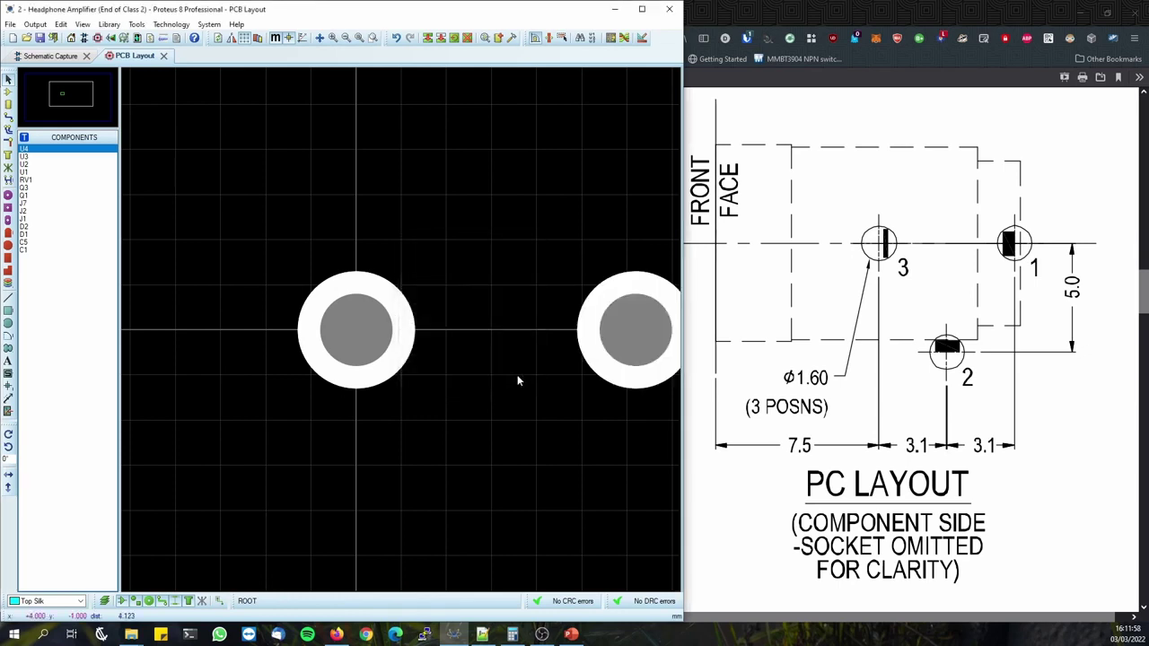
left_click_drag(551, 277, 467, 257)
left_click(476, 256)
left_click(385, 374)
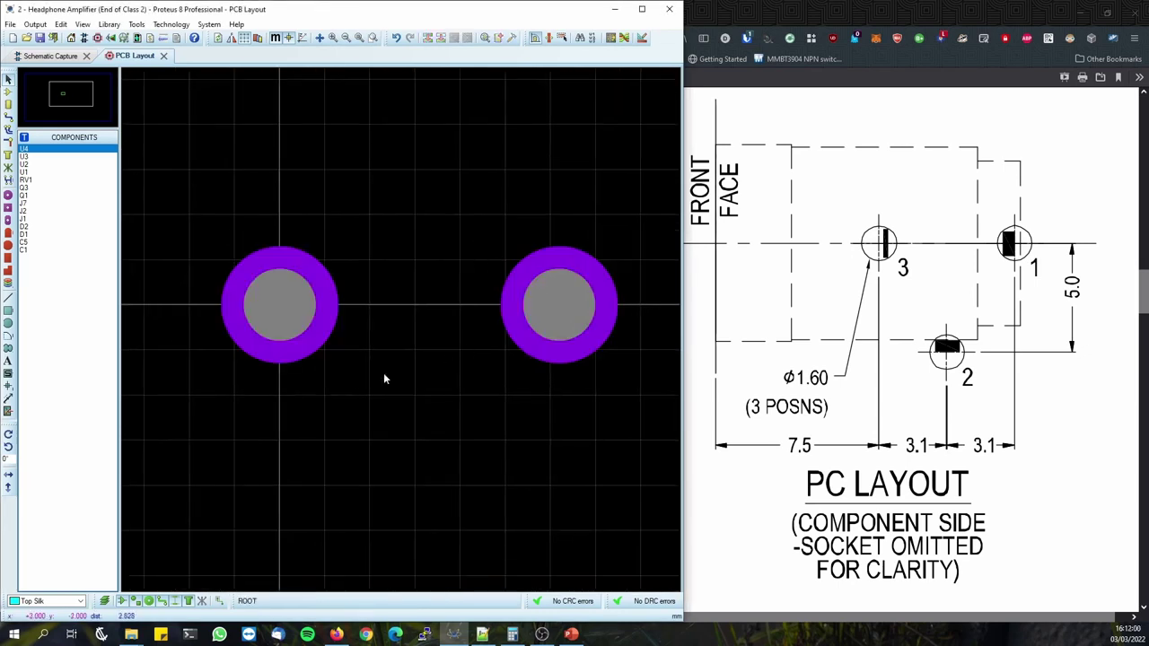
Replicate the origin pad once with an X-step of 3.1mm and a Y-step of -5mm.
scroll(443, 375, "down", 1)
middle_click(444, 377)
left_click(445, 319)
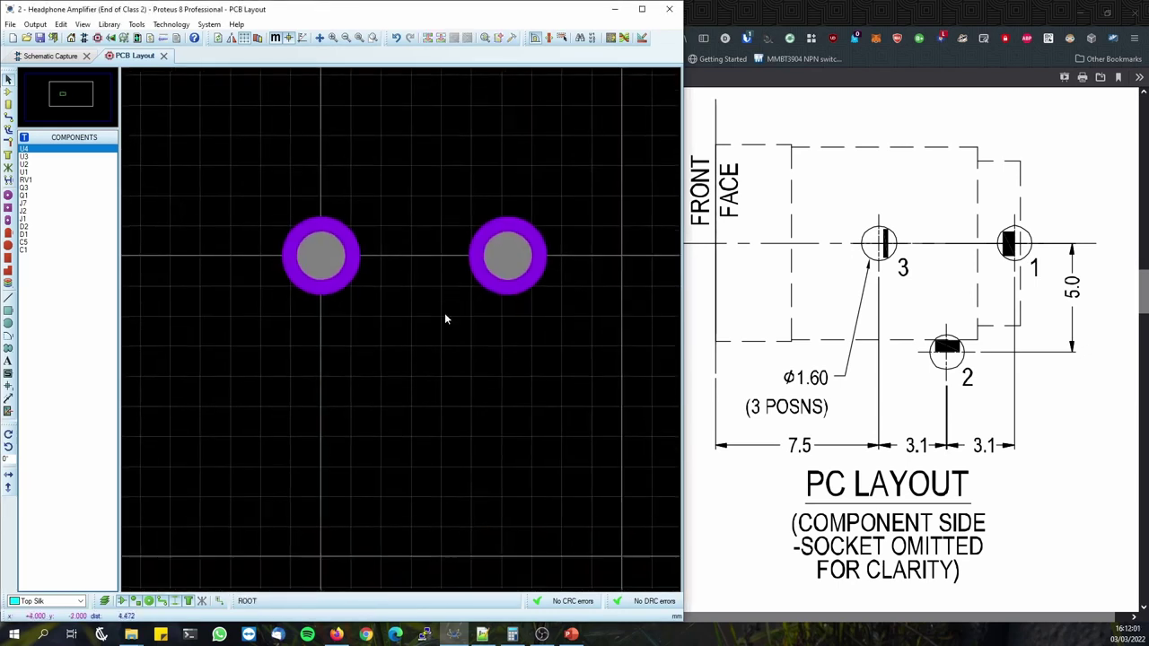
right_click(327, 254)
left_click(393, 427)
left_click_drag(323, 233, 257, 272)
left_click(305, 331)
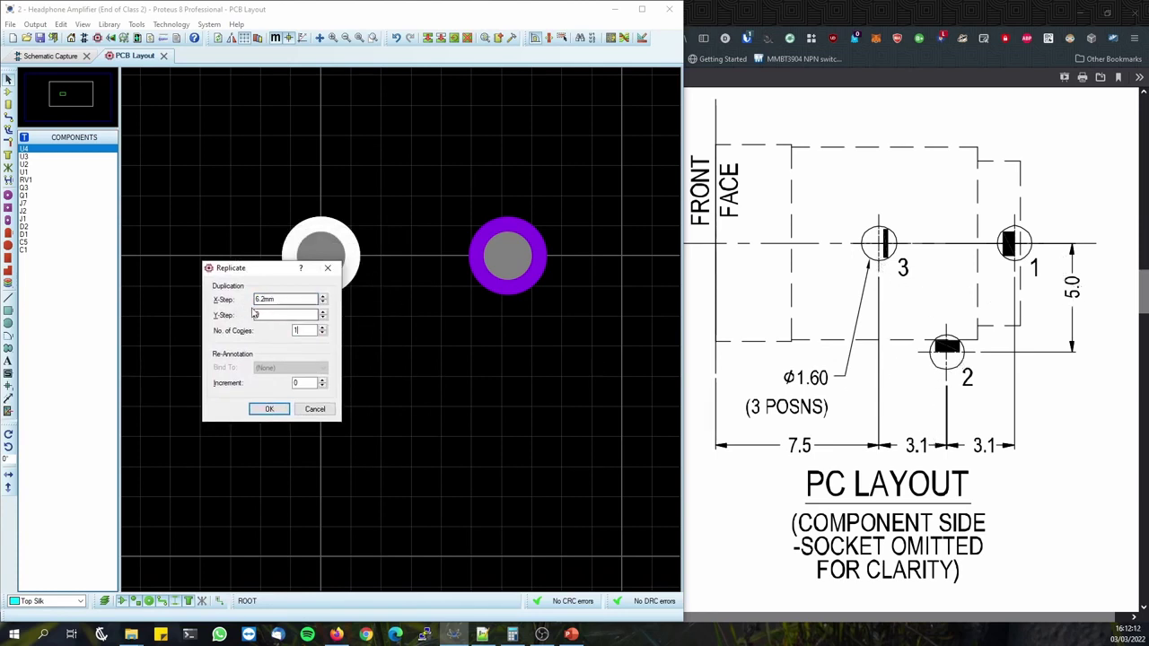
left_click(283, 314)
left_click_drag(266, 299, 255, 299)
type("3.1")
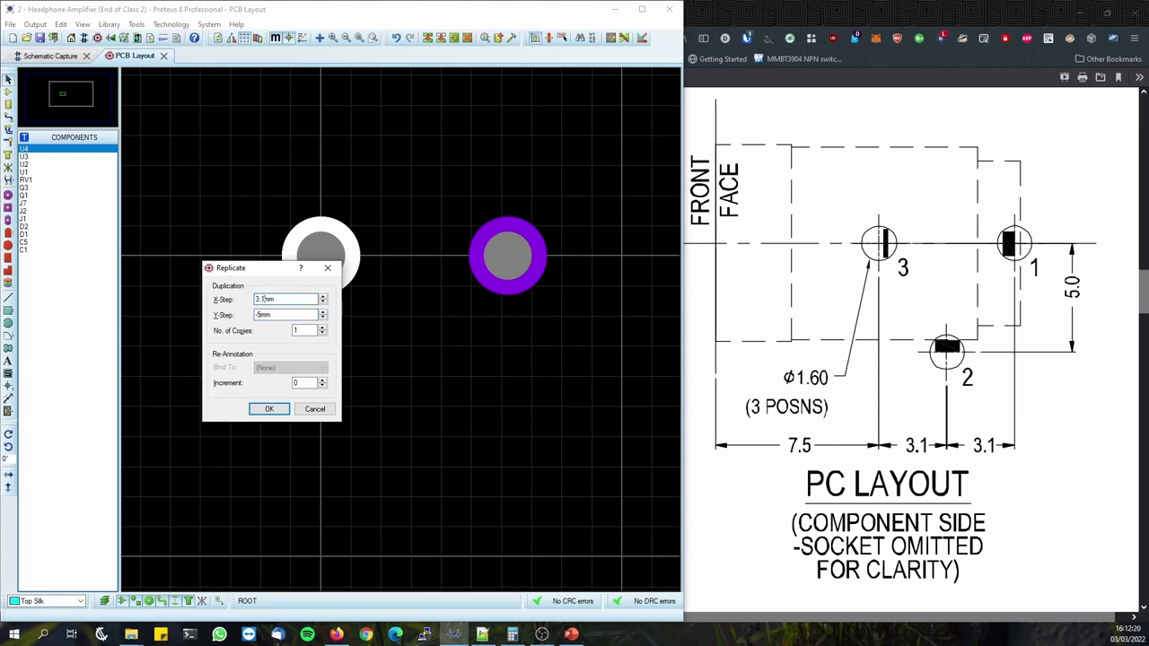
left_click(269, 409)
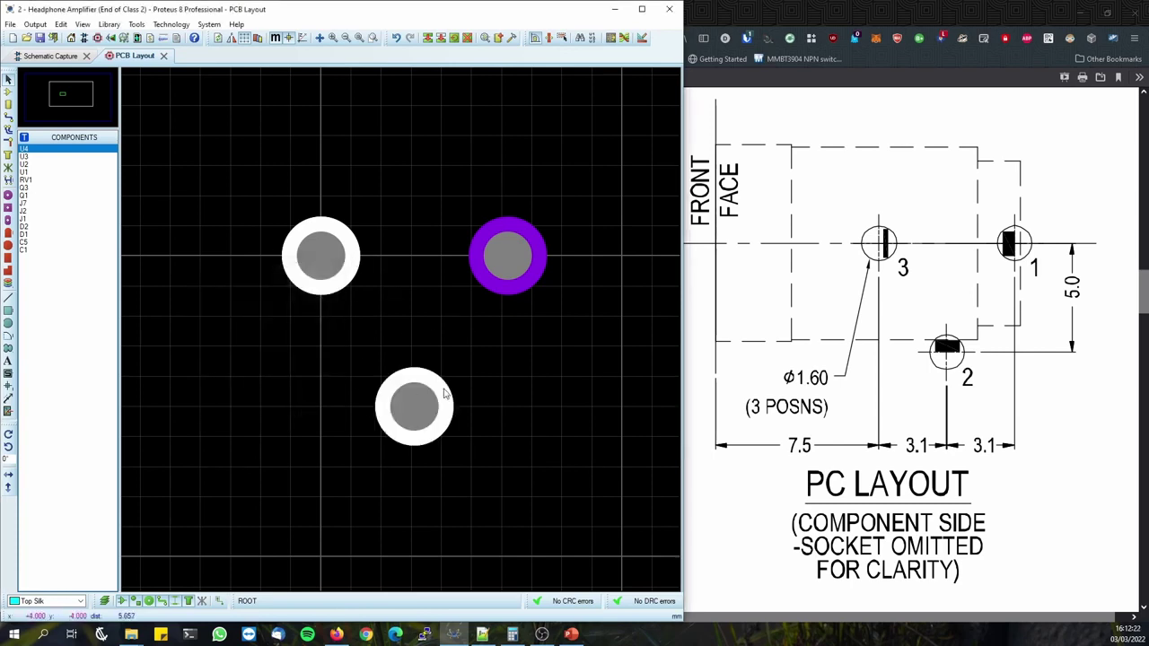
left_click(455, 354)
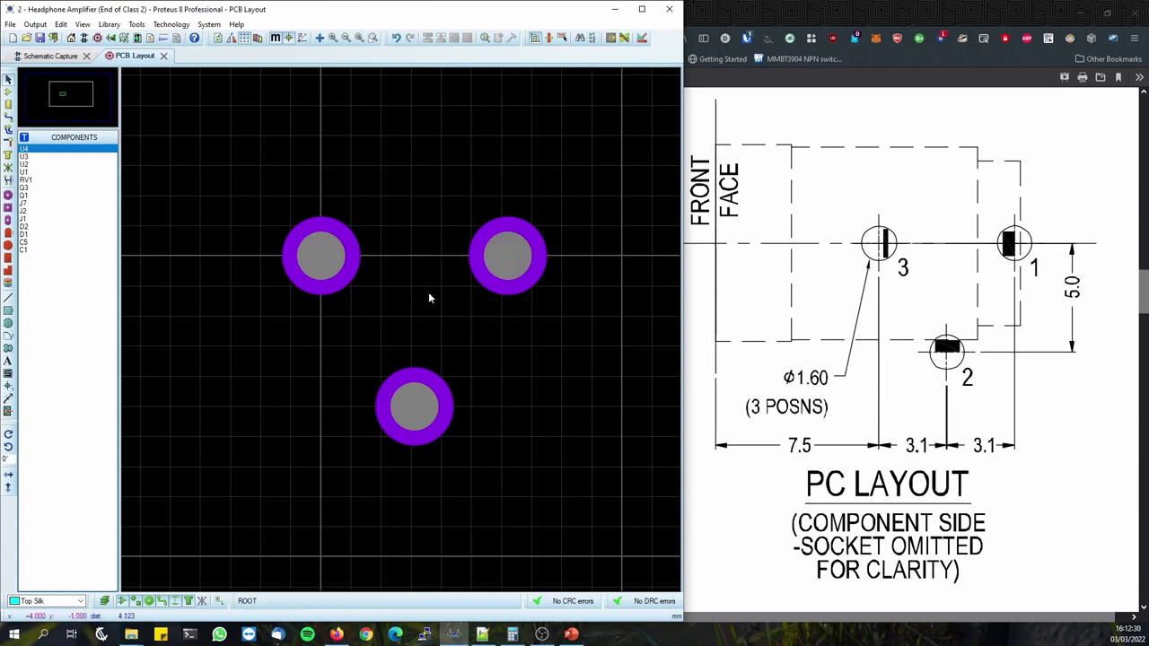
Try the Auto Name Generator with the string ADC and count 1 on the upper-right pad.
left_click(592, 43)
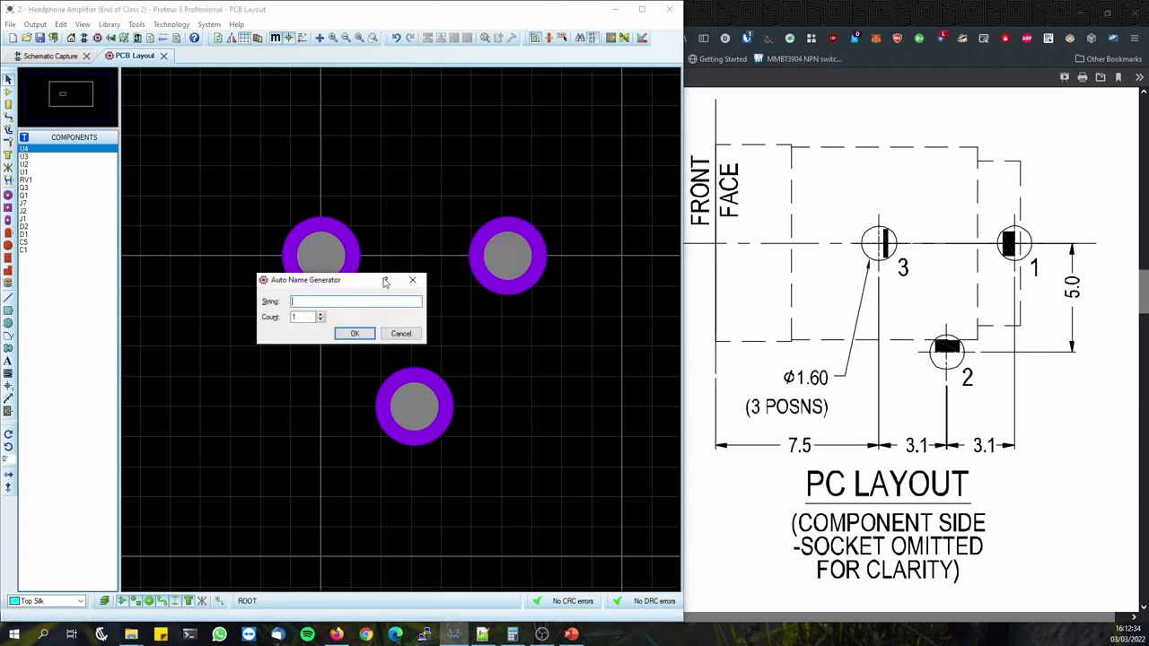
left_click_drag(309, 284, 298, 300)
left_click(293, 314)
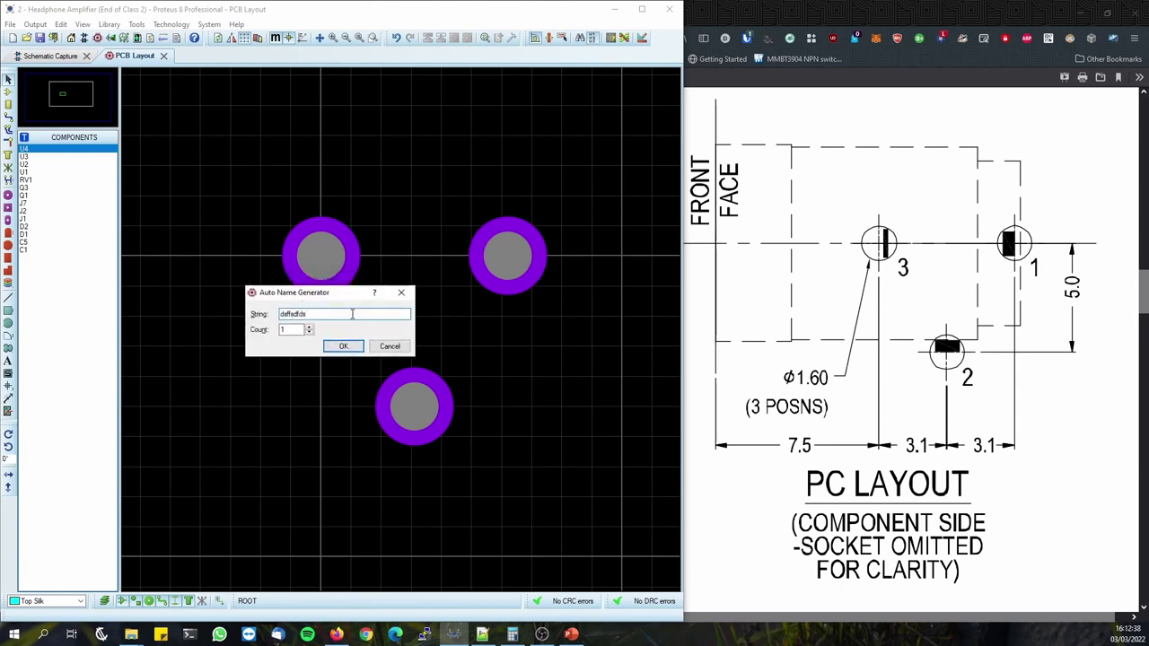
key("ctrl+a")
key("BackSpace")
left_click(343, 346)
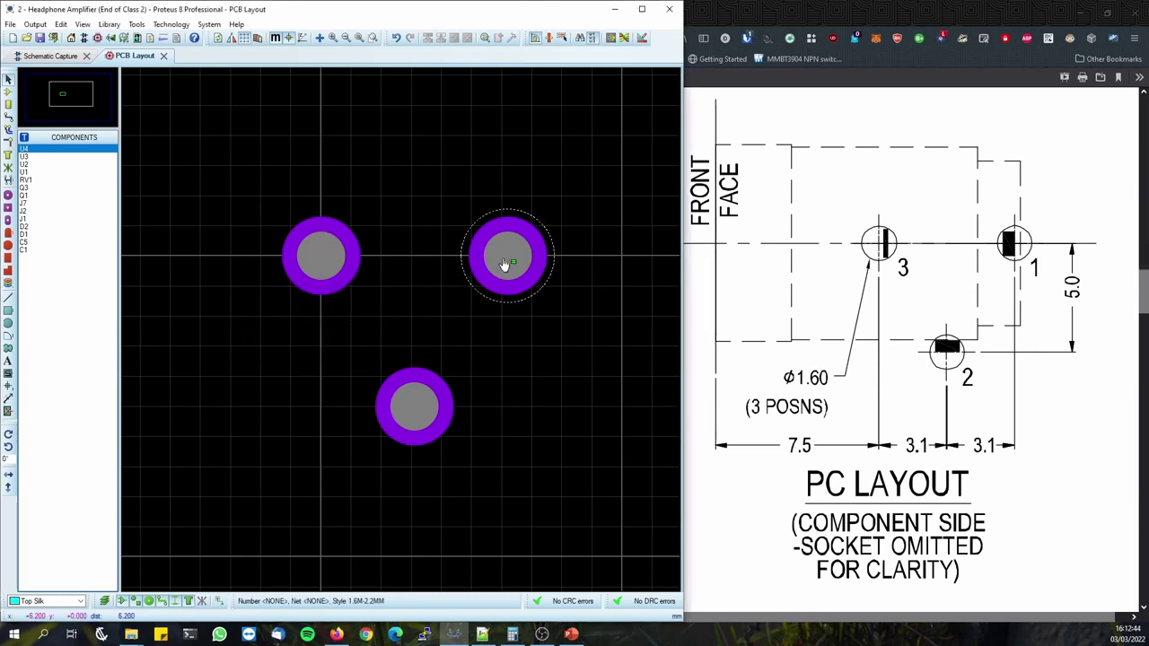
left_click(506, 259)
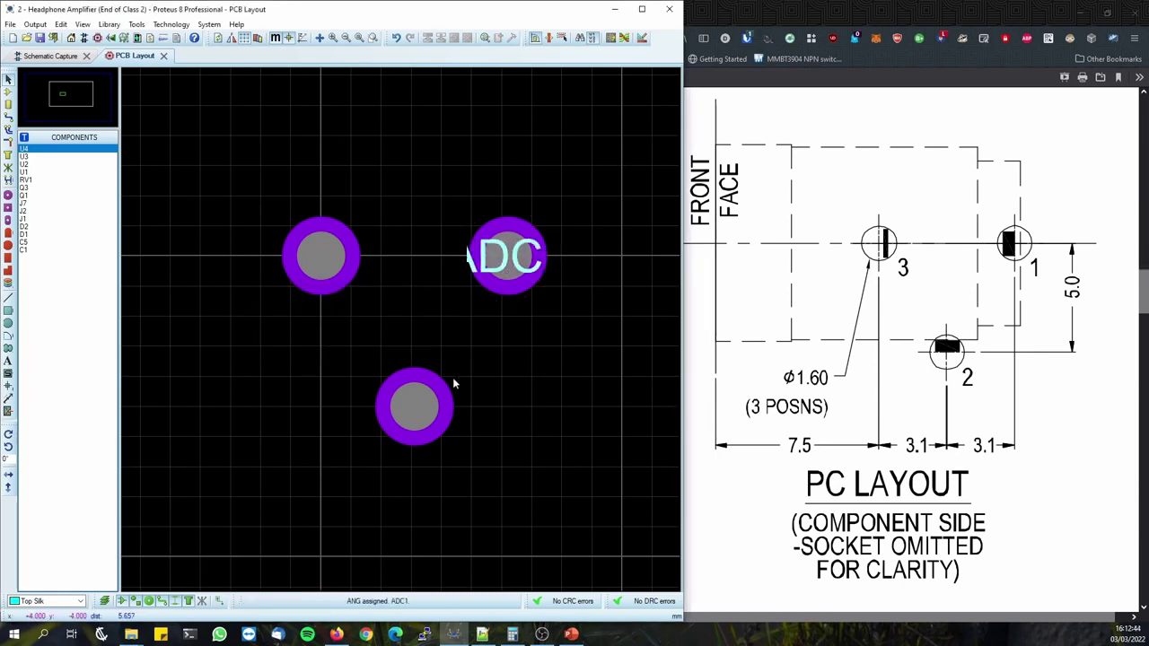
Number the pads with the Auto Name Generator from count 1: upper-right pad 1, lower pad 2, origin pad 3.
left_click(592, 40)
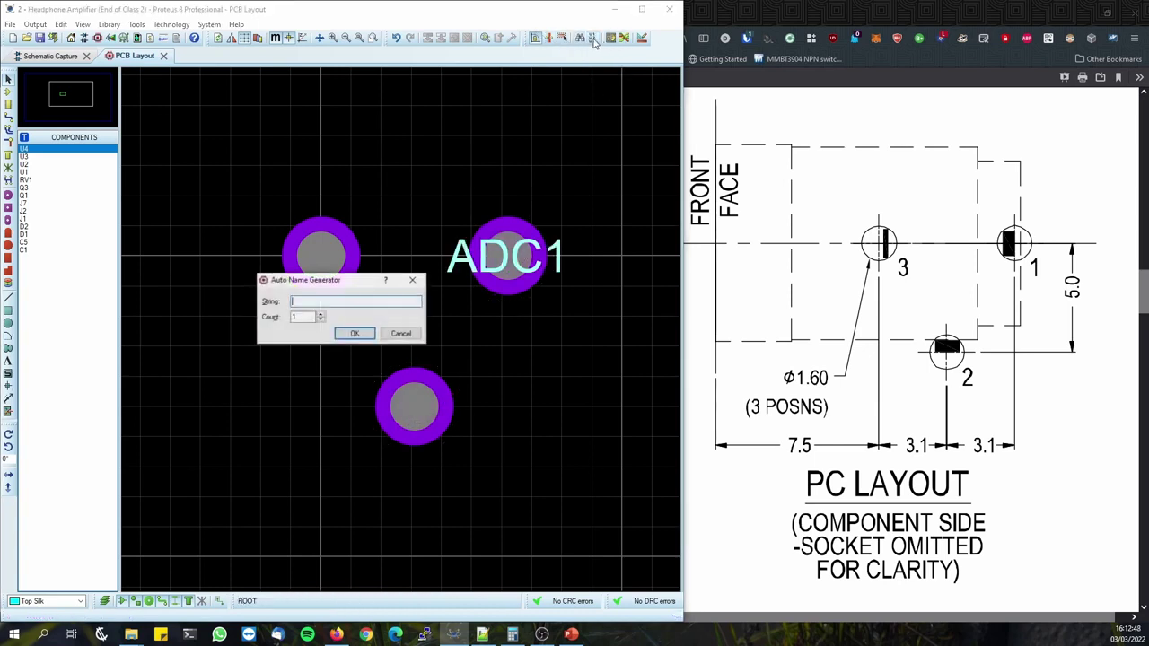
left_click(311, 318)
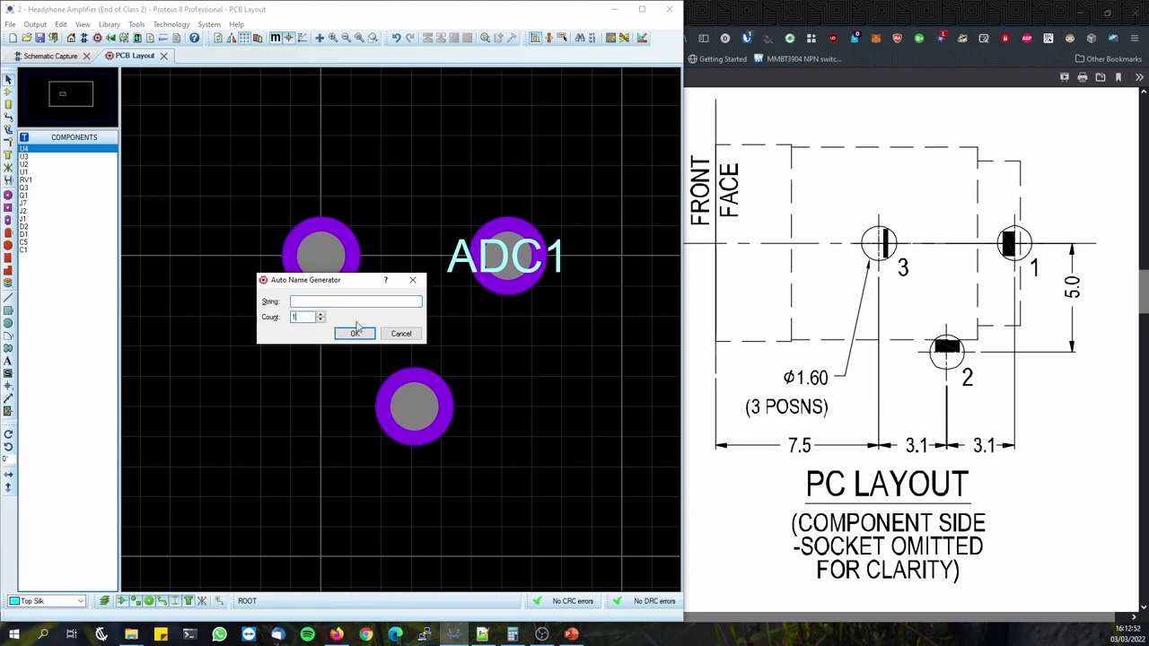
left_click(354, 335)
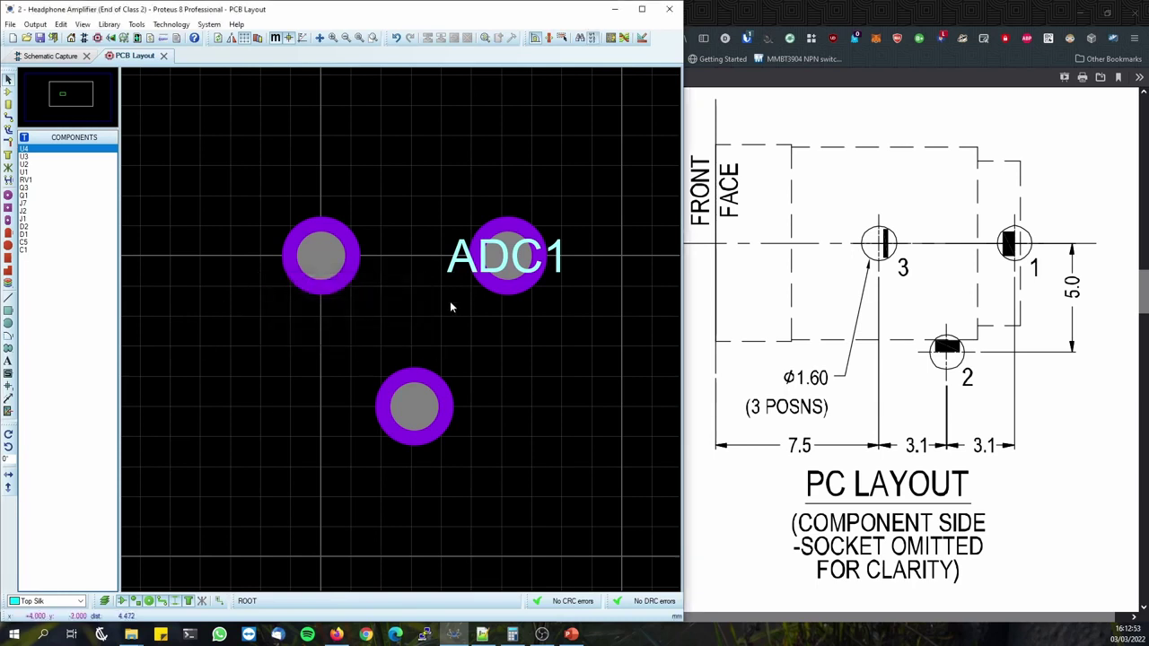
left_click(509, 261)
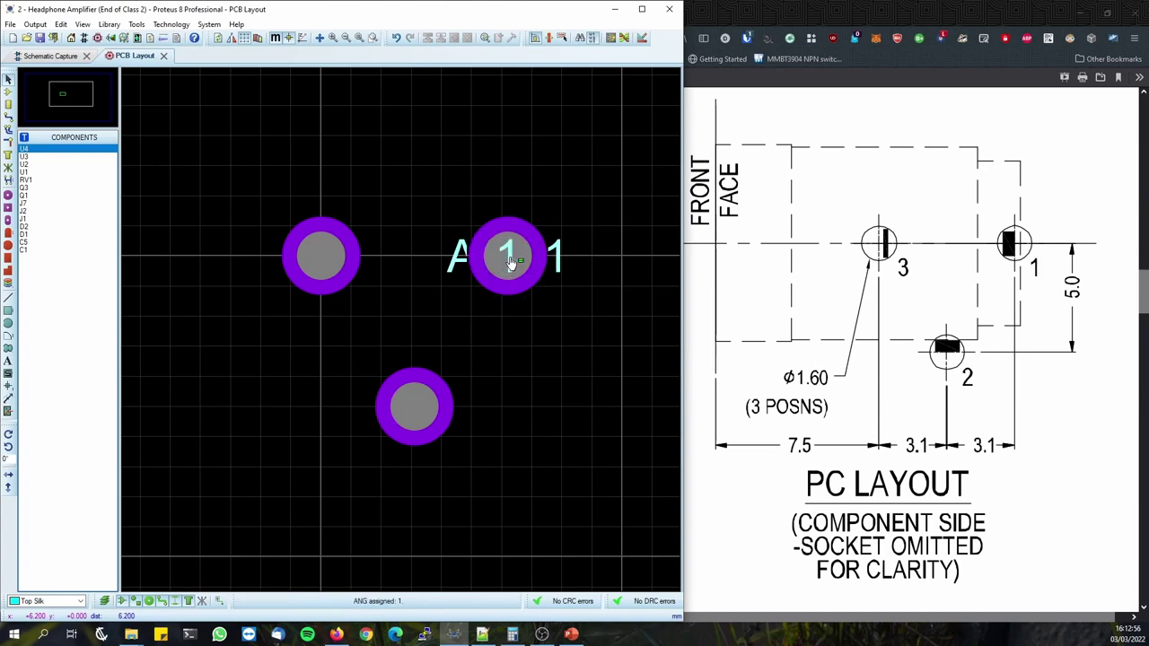
left_click(419, 413)
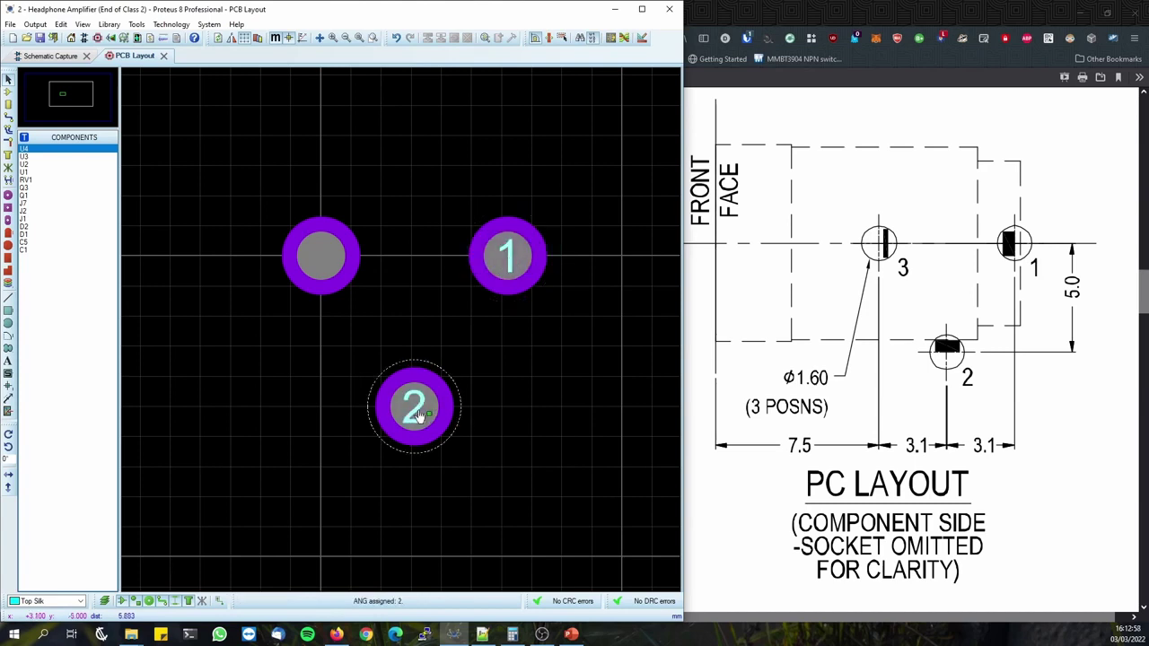
left_click(316, 258)
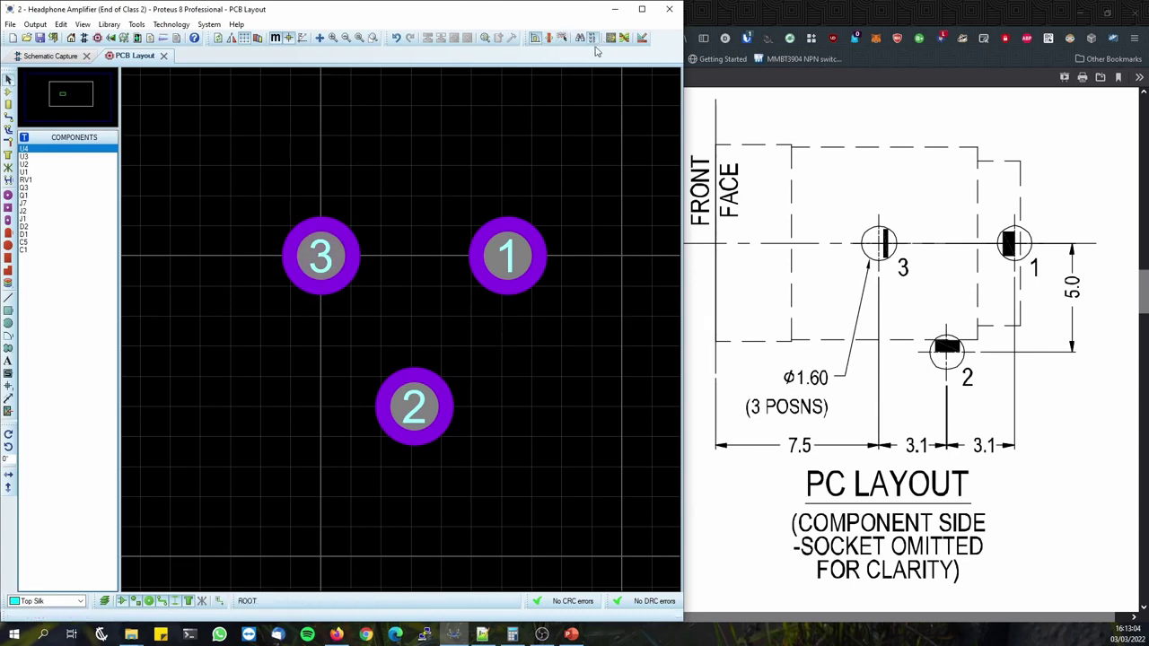
left_click(8, 91)
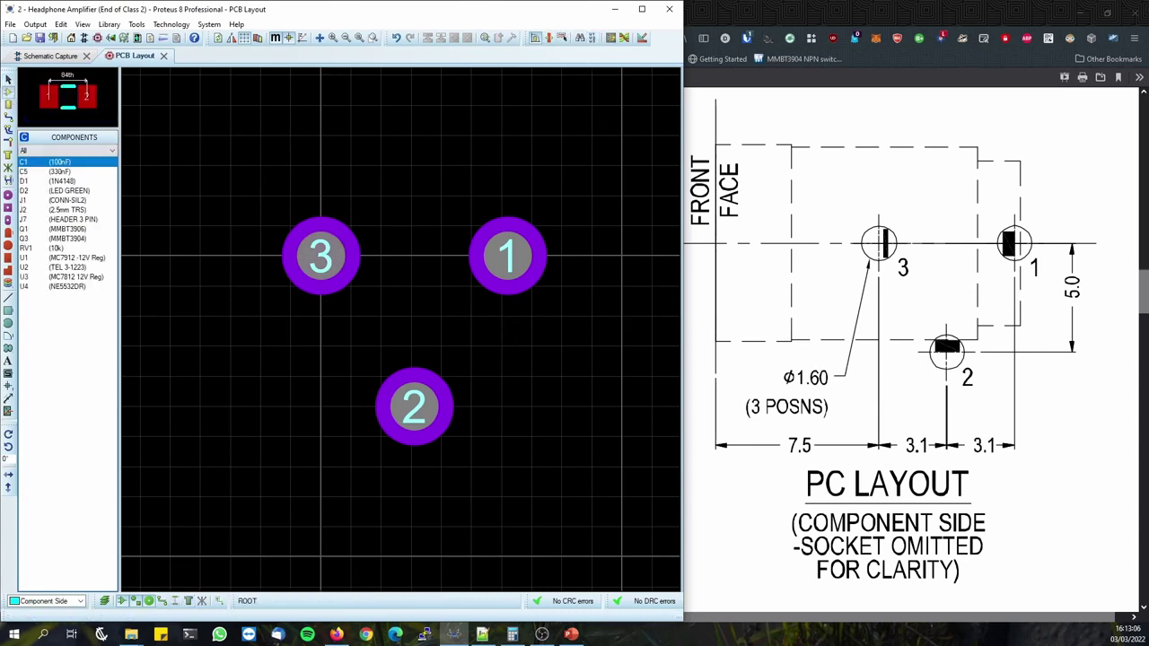
left_click(8, 79)
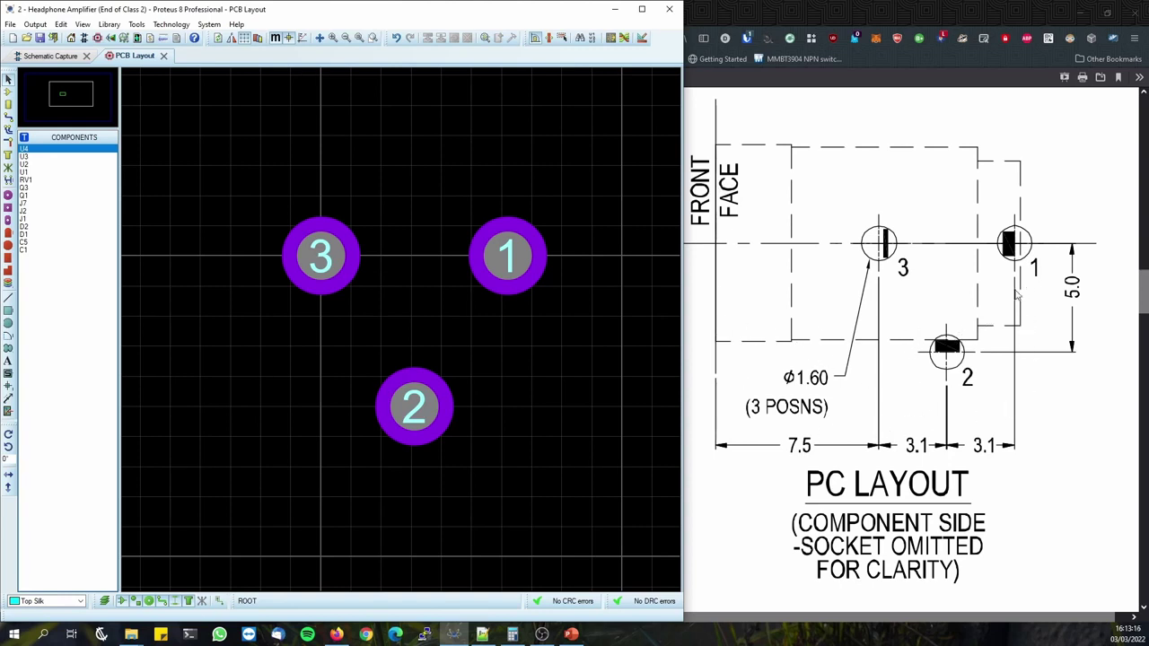
Examine the datasheet's PC layout drawing for the pad positions and the dashed body outline.
scroll(1017, 295, "down", 1)
scroll(1015, 305, "up", 3)
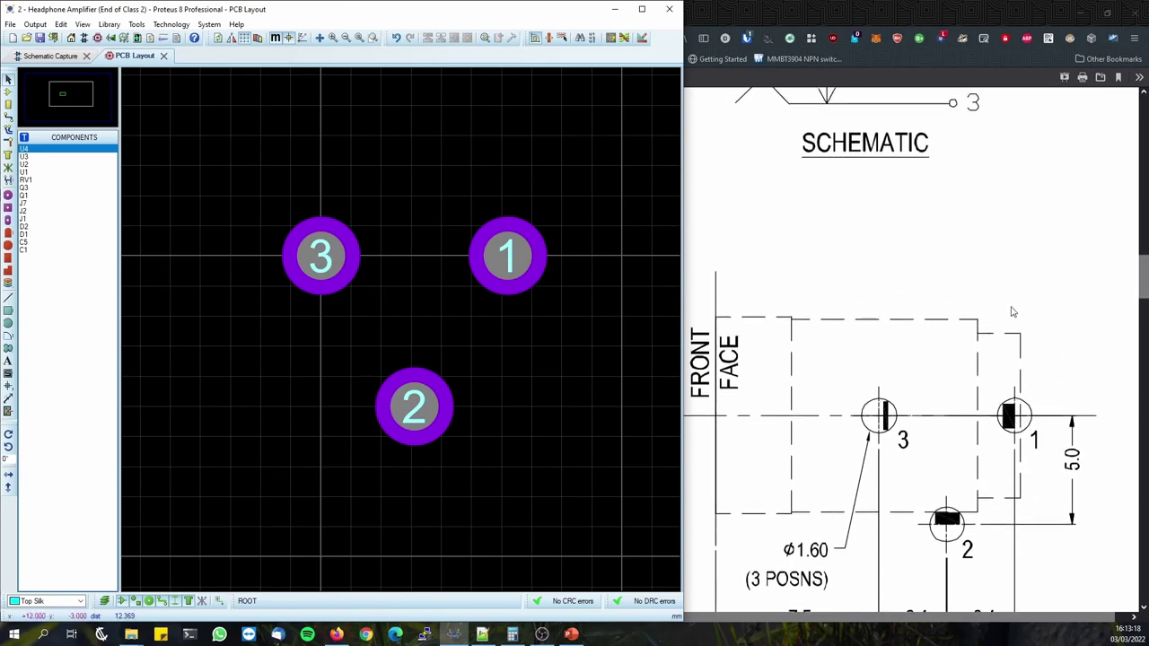
left_click(1013, 312)
scroll(927, 357, "down", 4)
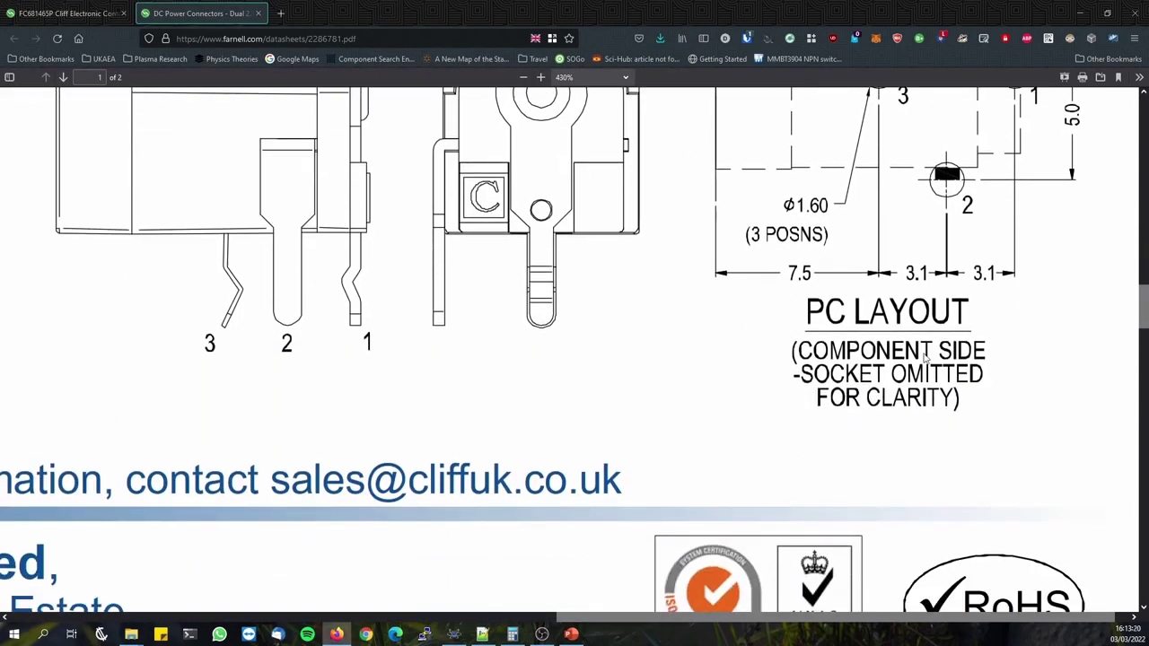
scroll(926, 357, "up", 3)
scroll(927, 359, "down", 10)
scroll(929, 364, "up", 3)
scroll(930, 367, "down", 2)
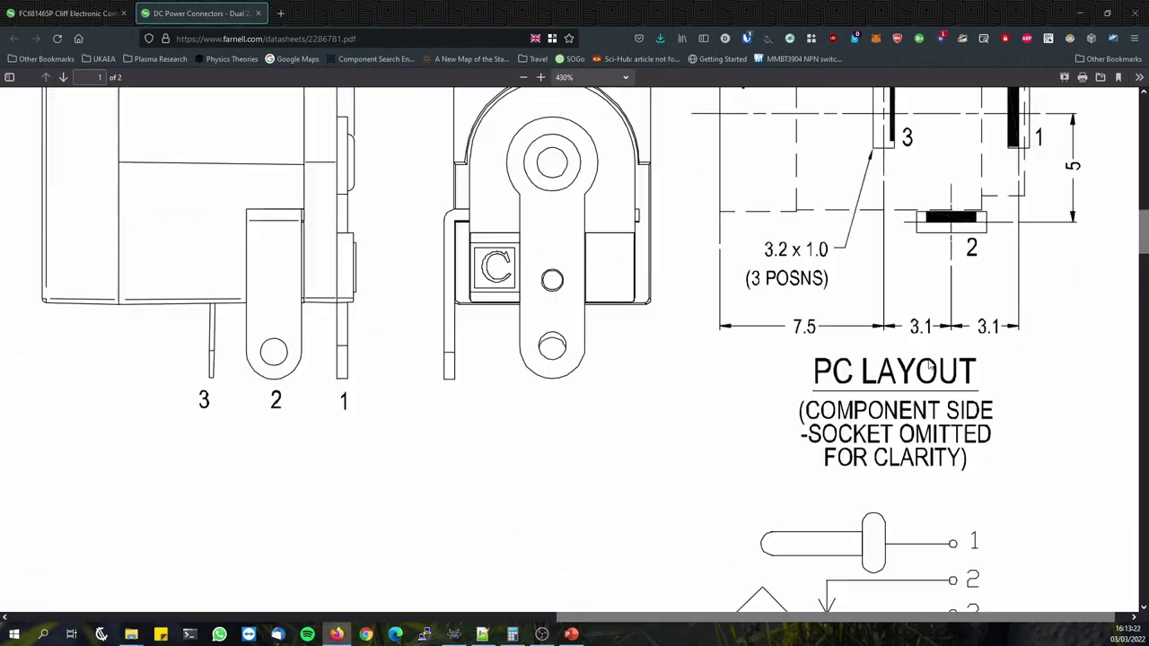
scroll(931, 368, "up", 3)
scroll(897, 341, "down", 1)
scroll(853, 305, "up", 1)
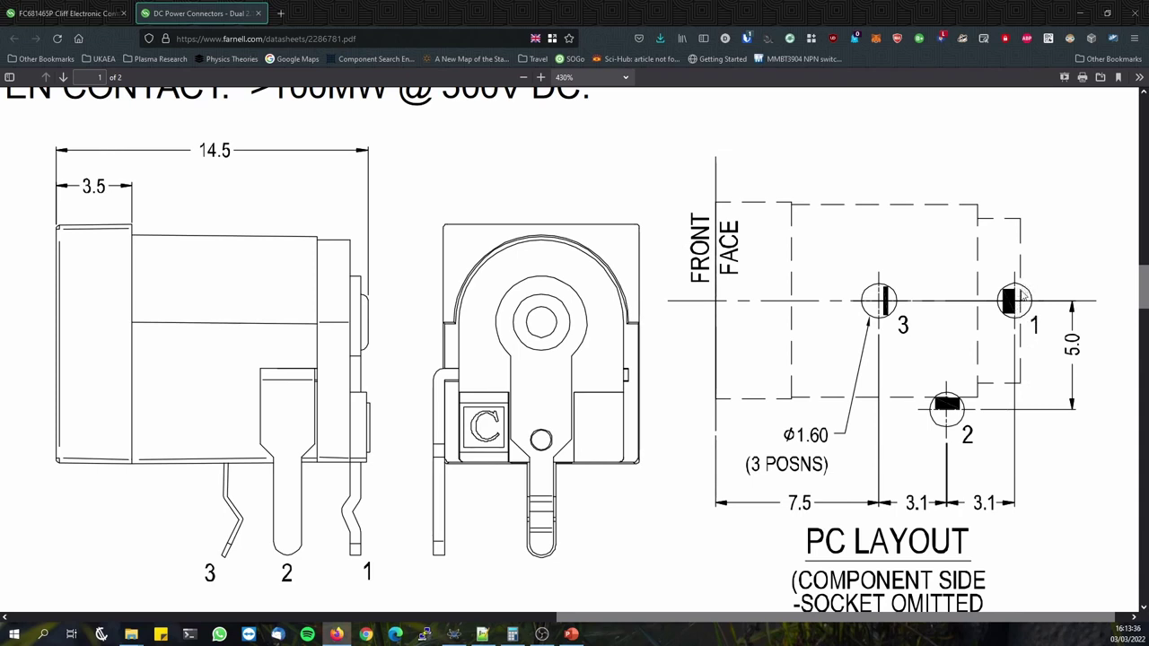
mouse_move(572, 639)
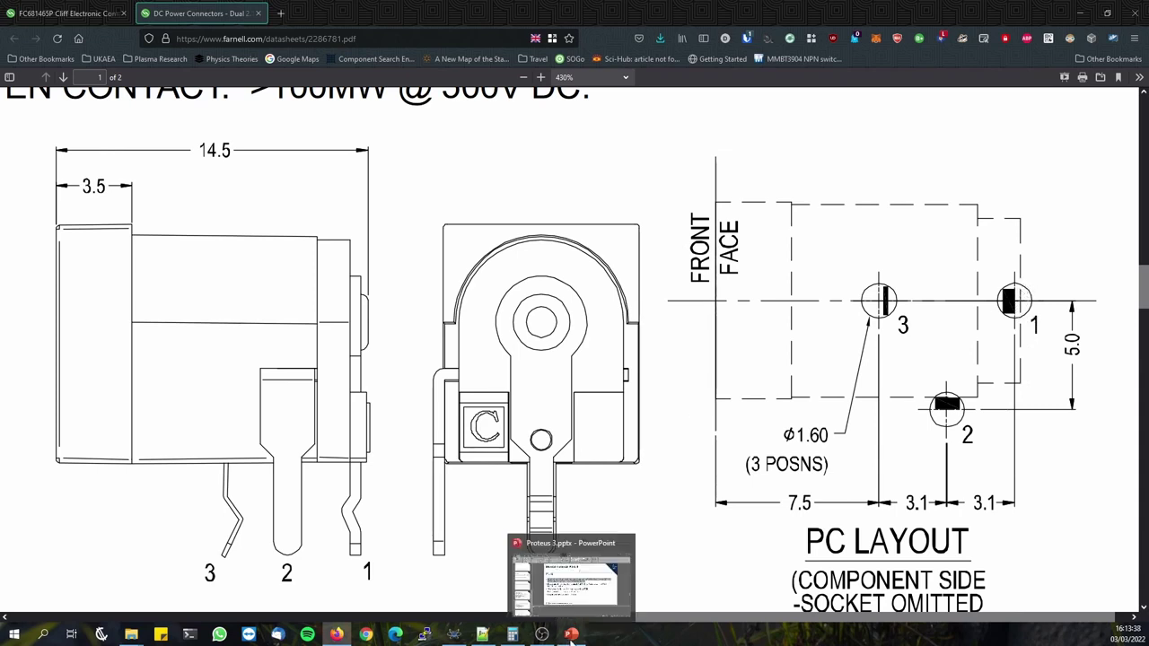
Return to the Proteus PCB layout and activate the 2D graphics box tool with all three pads in view.
left_click(453, 634)
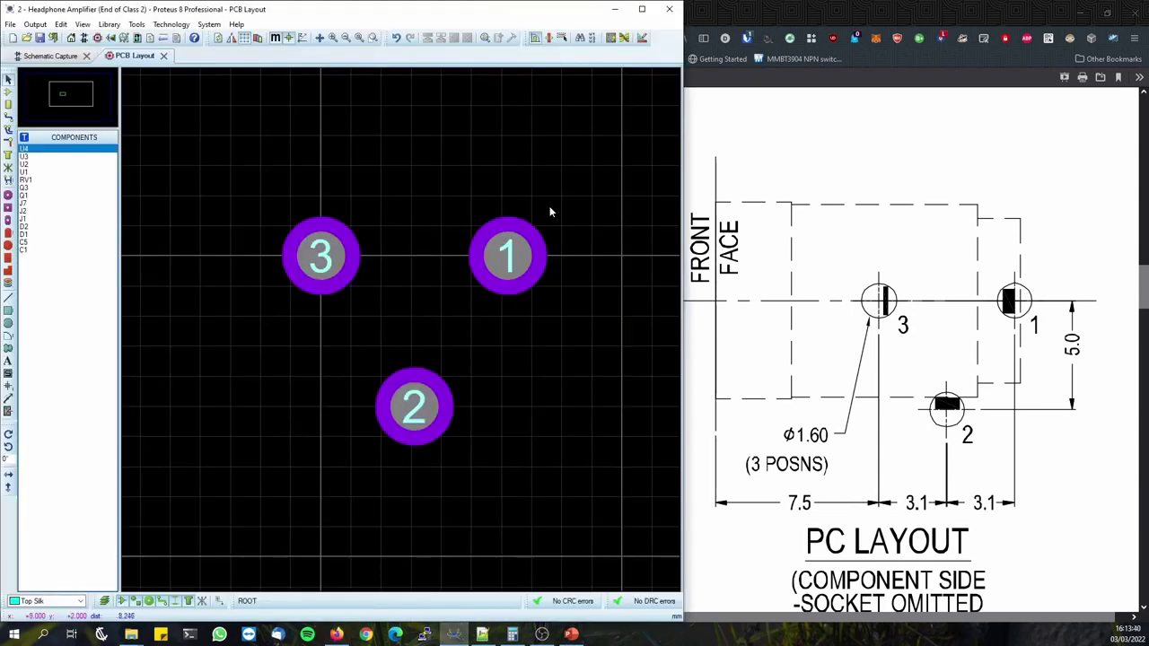
scroll(365, 311, "down", 2)
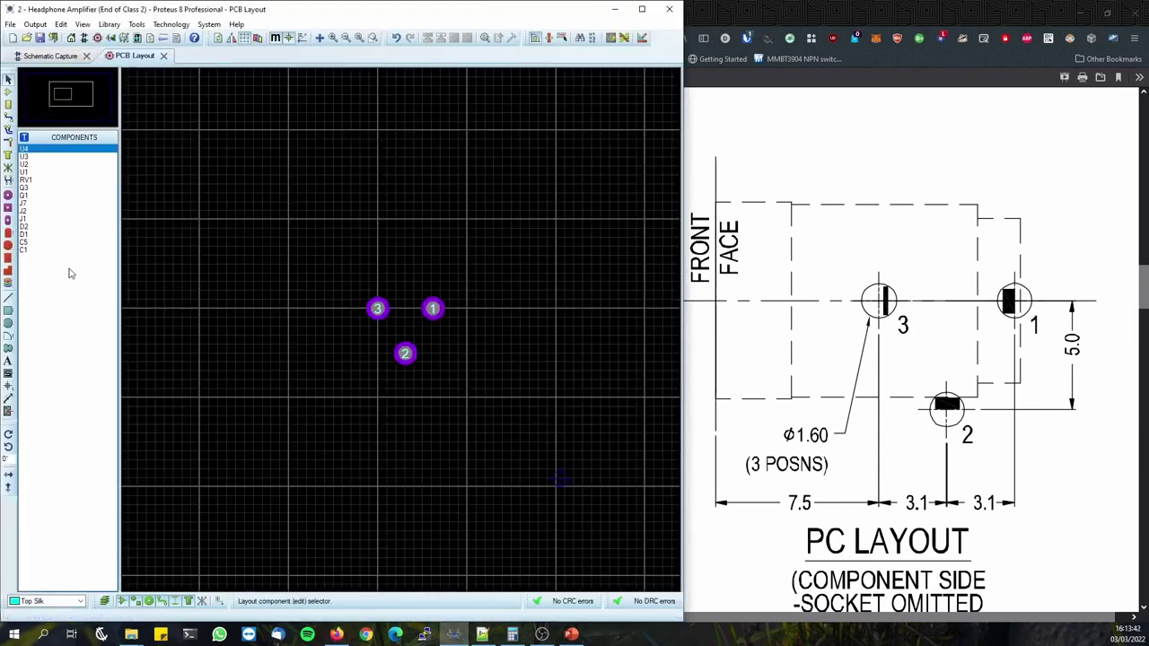
left_click(12, 310)
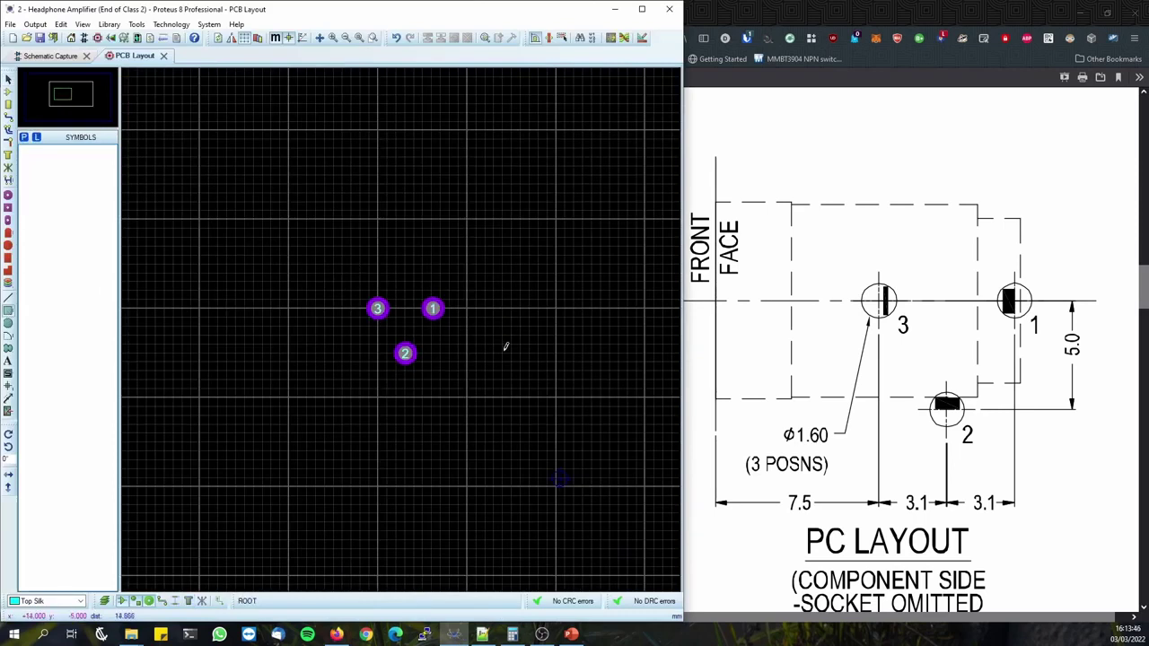
right_click(551, 364)
left_click(540, 365)
Bring up the Calculator, clear it, and enter the datasheet offsets 7.5 + 3.1 + 3.1.
left_click(512, 635)
left_click_drag(900, 146, 371, 173)
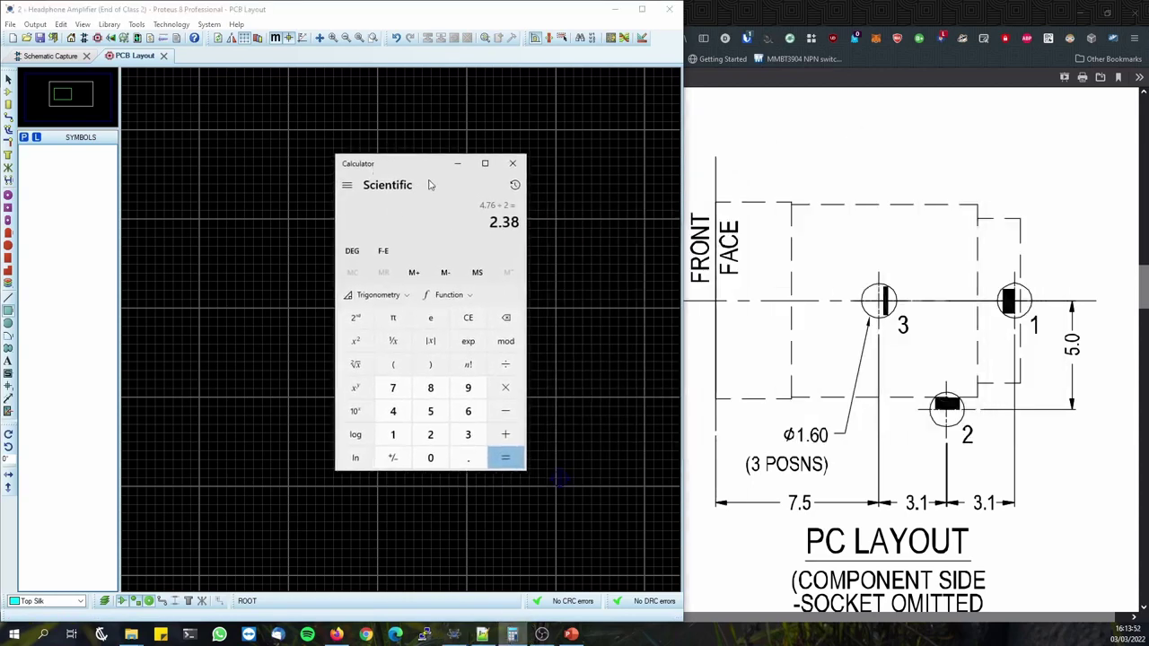
key("Escape")
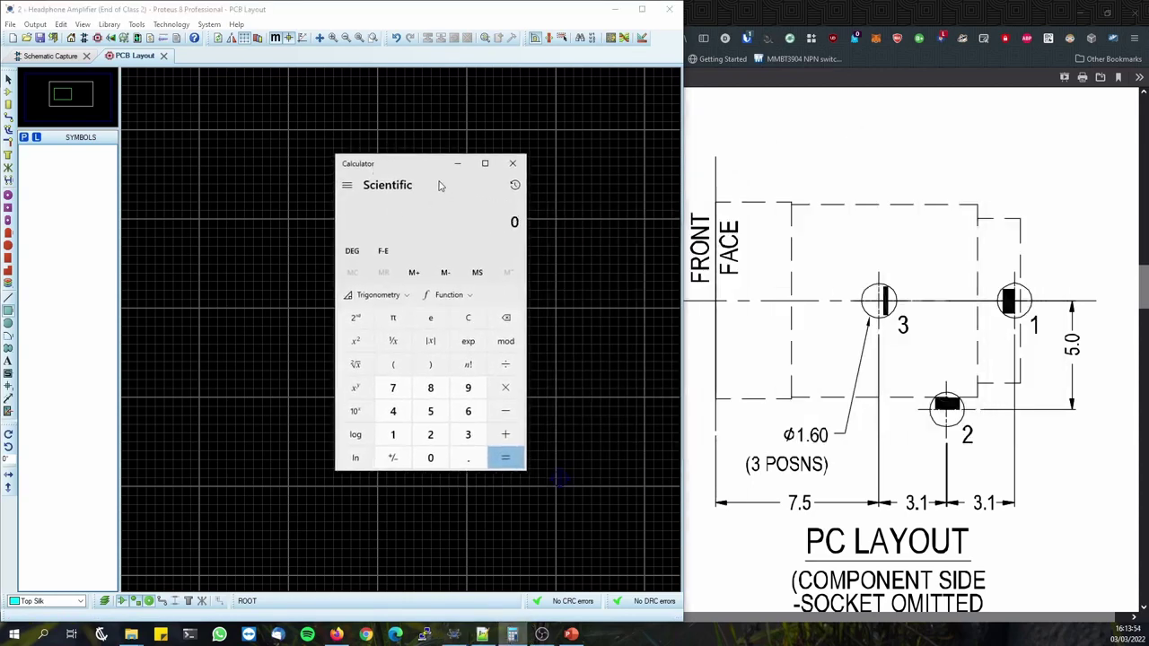
type("7.5 + 3.")
type("1+3.1")
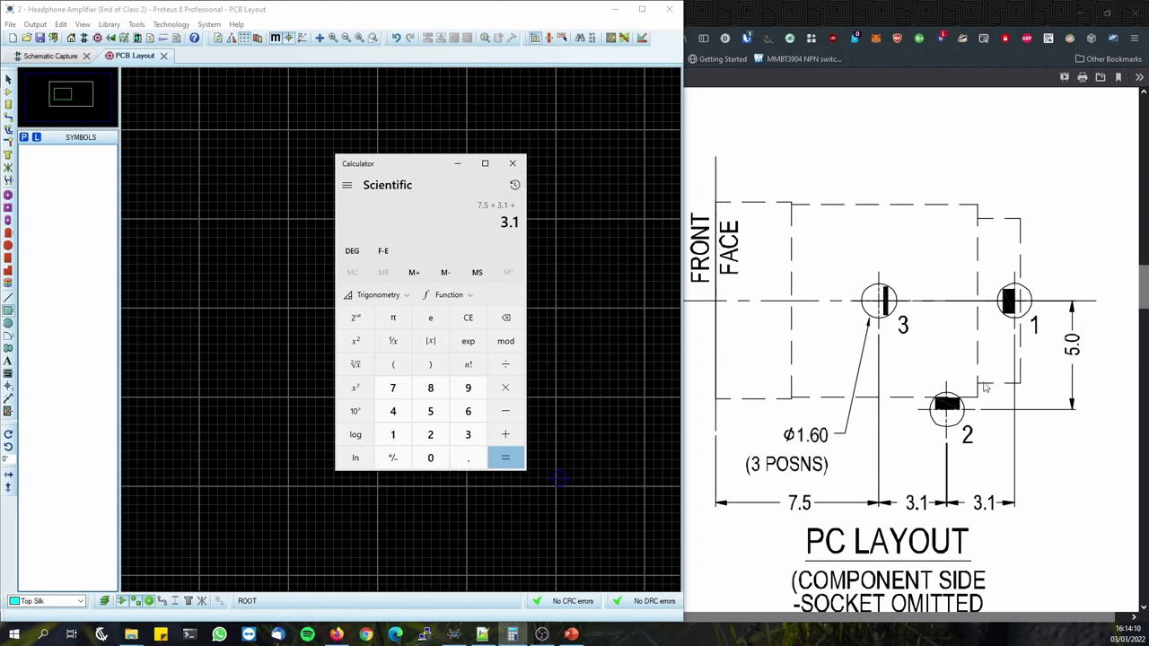
Examine the datasheet's front and side views for the jack body's overall width and length.
middle_click(953, 363)
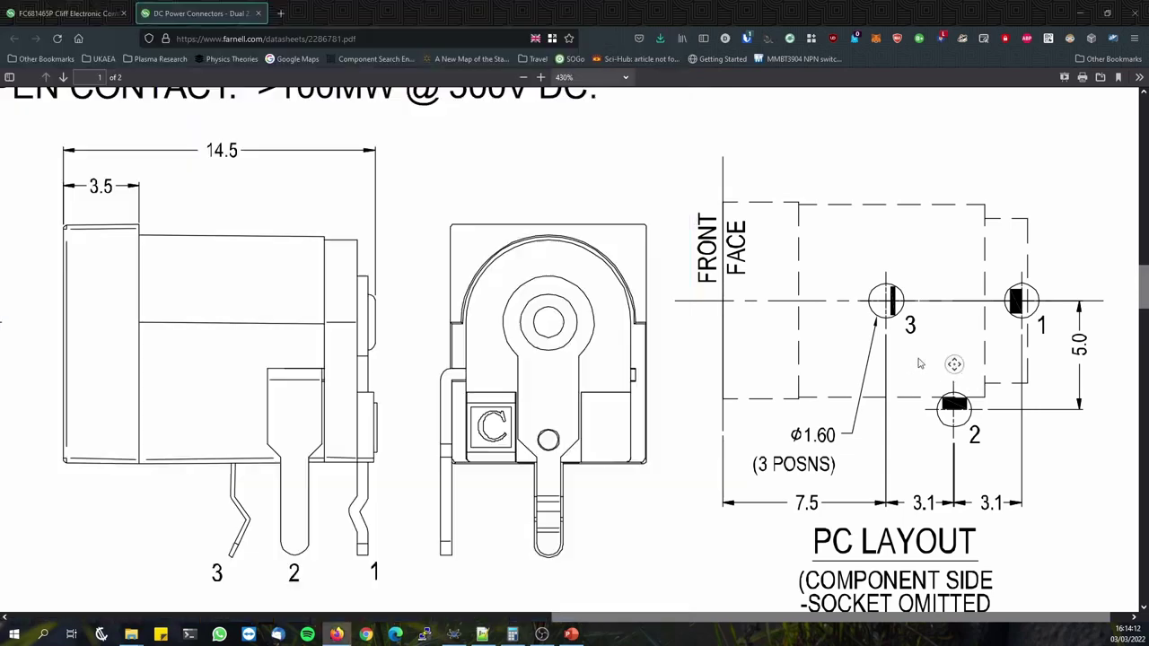
middle_click(835, 341)
middle_click(853, 344)
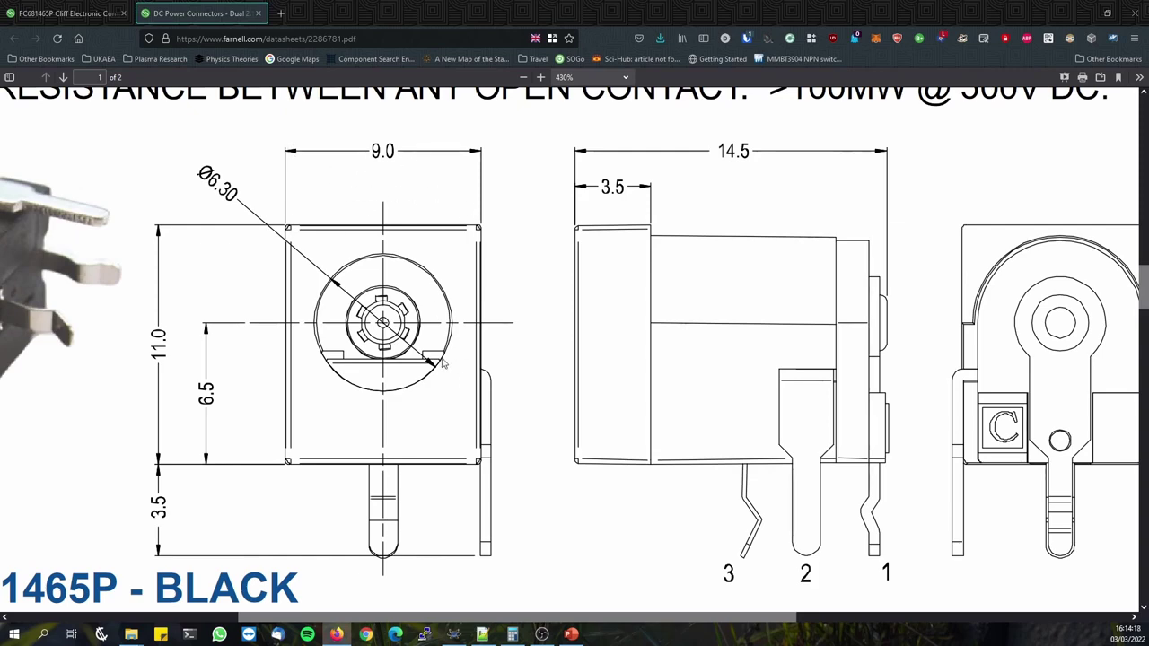
scroll(682, 406, "right", 2)
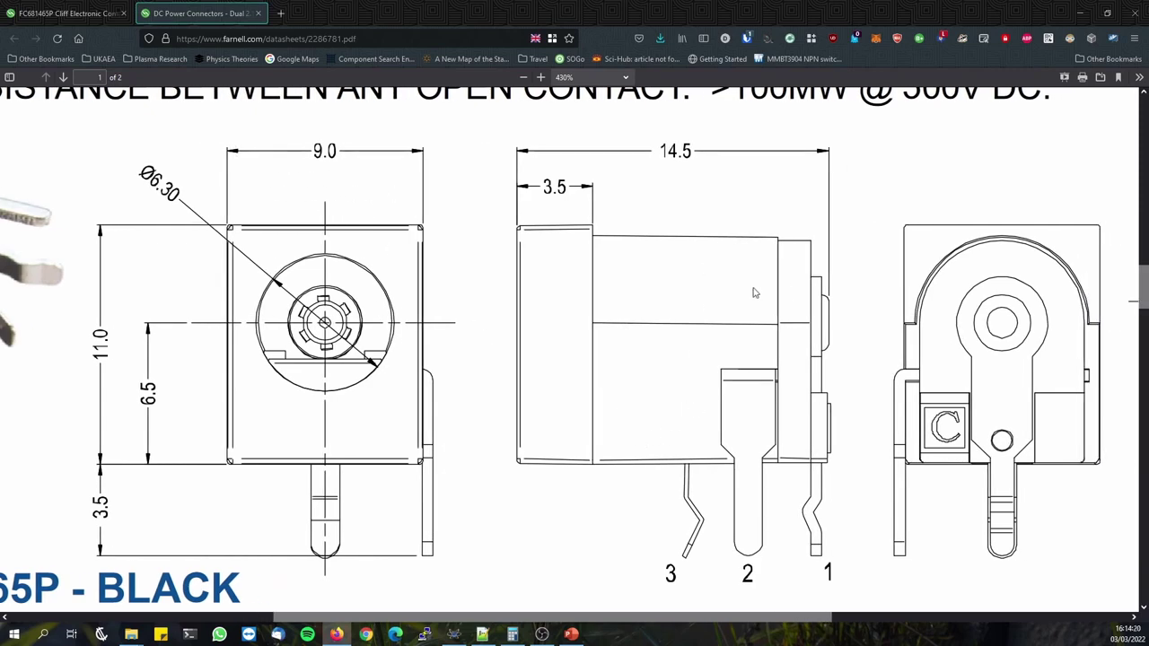
scroll(759, 291, "right", 3)
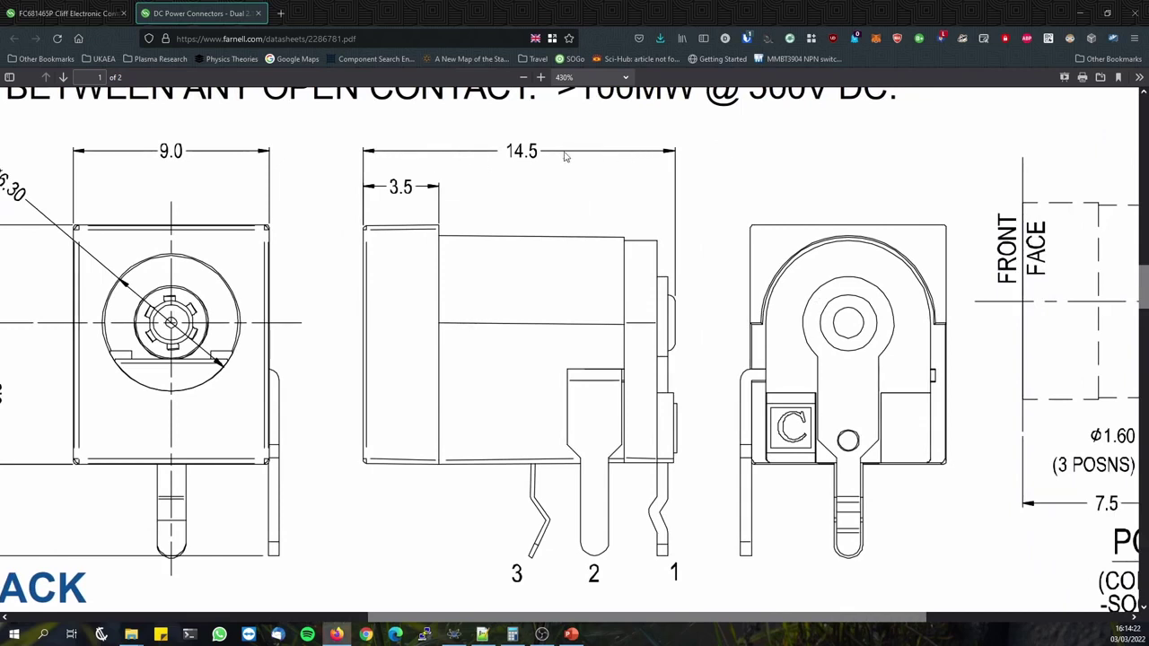
Evaluate the sum 7.5 + 3.1 + 3.1 in the Calculator and move its window clear of the side view.
left_click(505, 635)
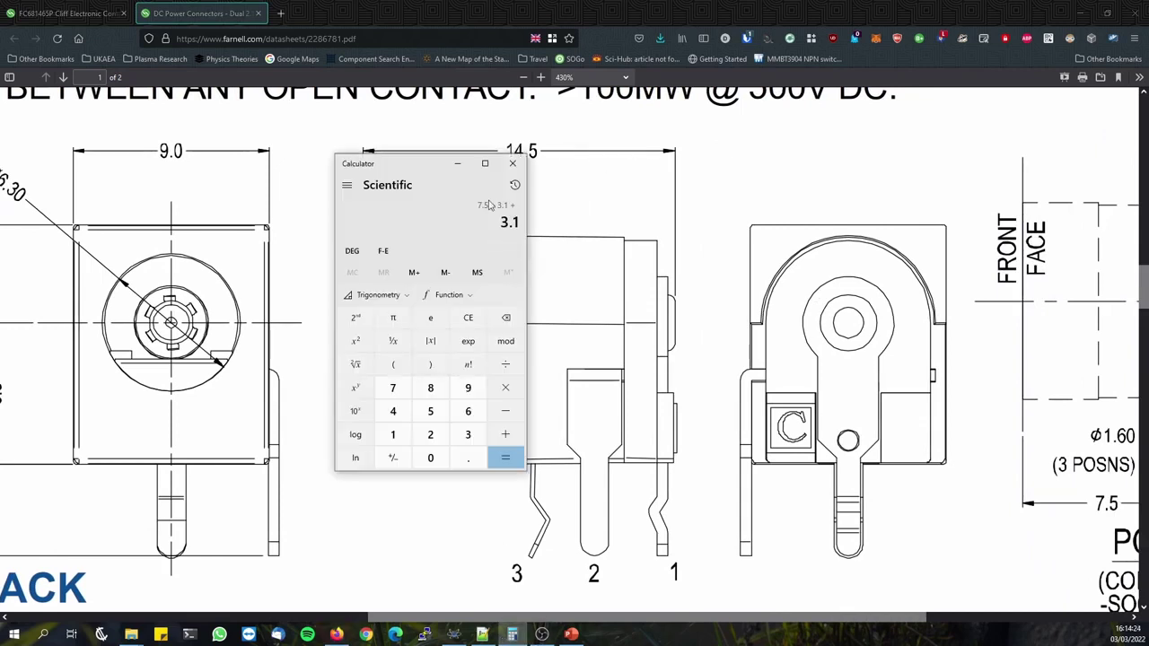
type("31")
key("BackSpace")
key("BackSpace")
key("Return")
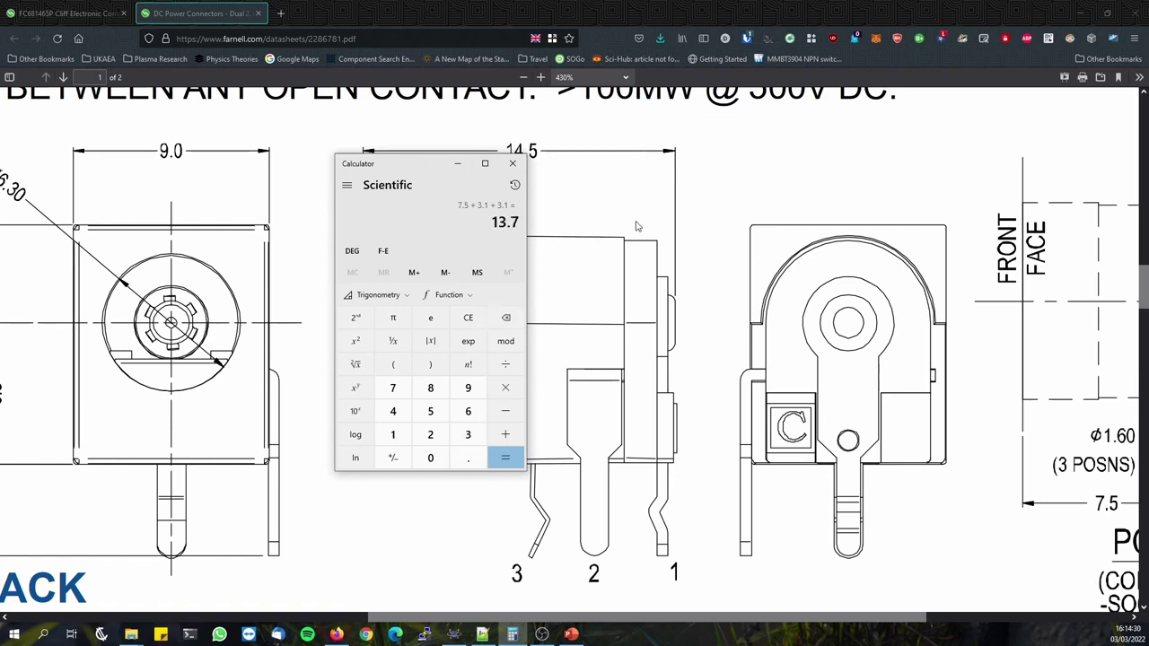
left_click_drag(458, 165, 919, 184)
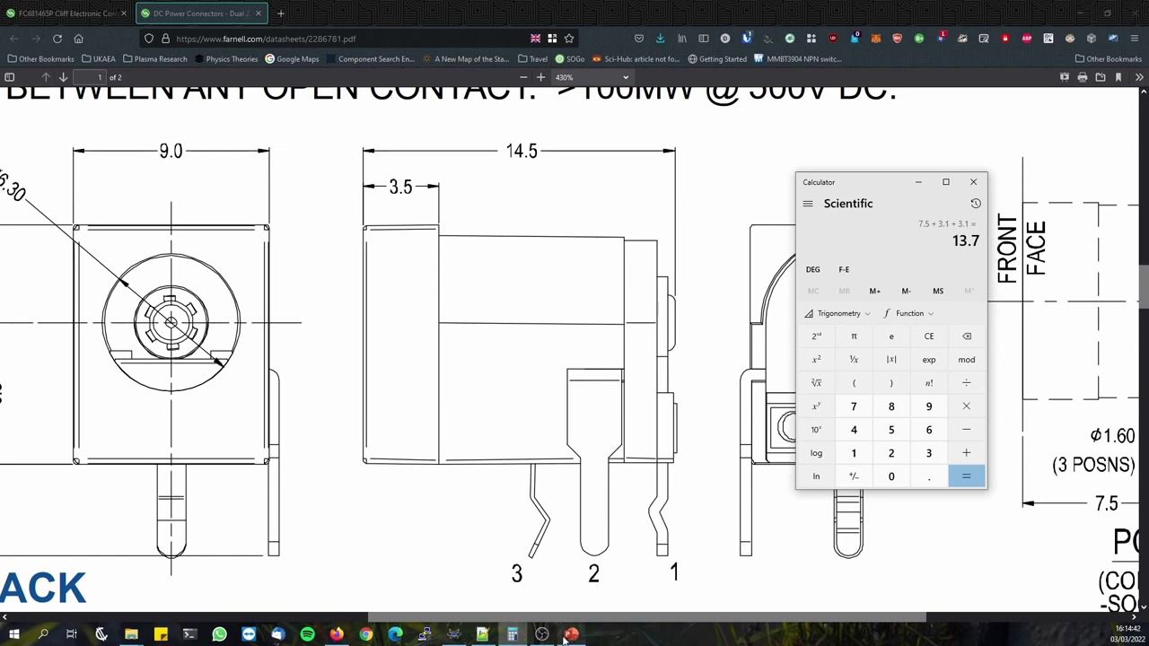
Switch to the Proteus PCB layout, cancel a trial box above the pads, and maximize the window.
left_click(453, 635)
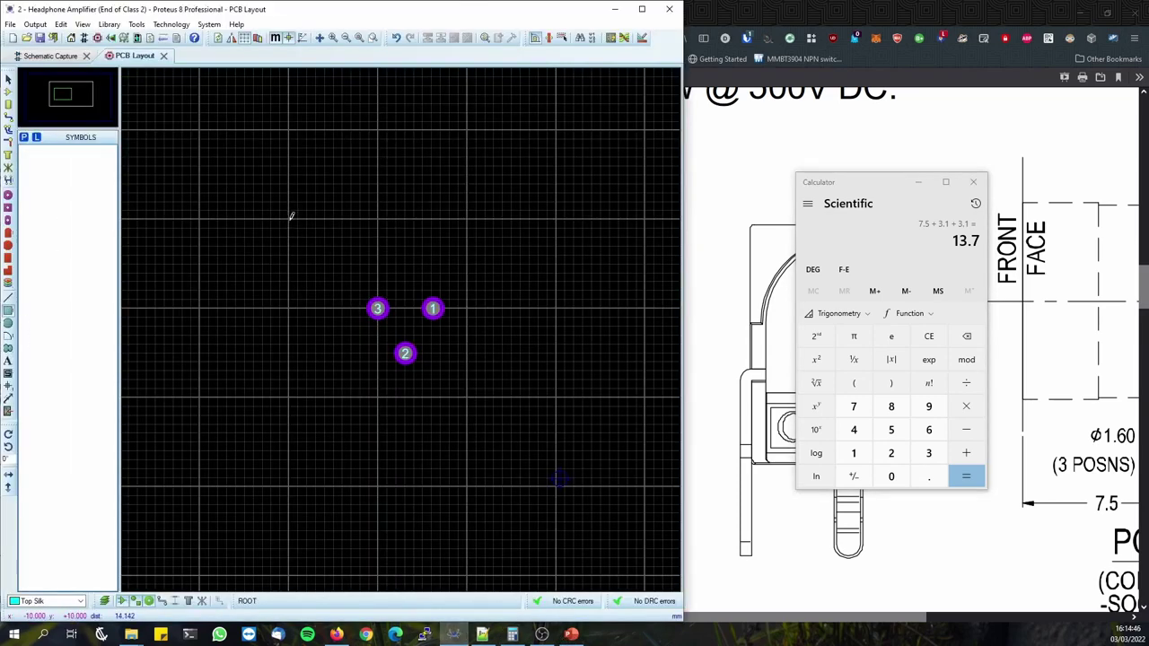
left_click_drag(294, 217, 479, 252)
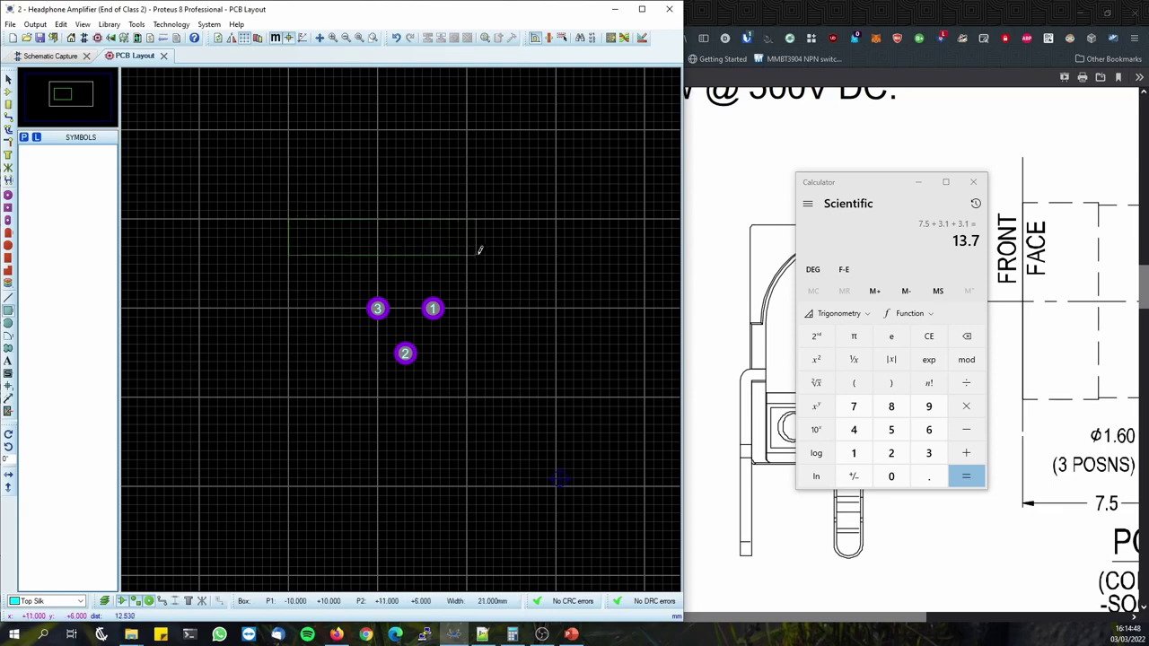
key("Escape")
left_click(641, 9)
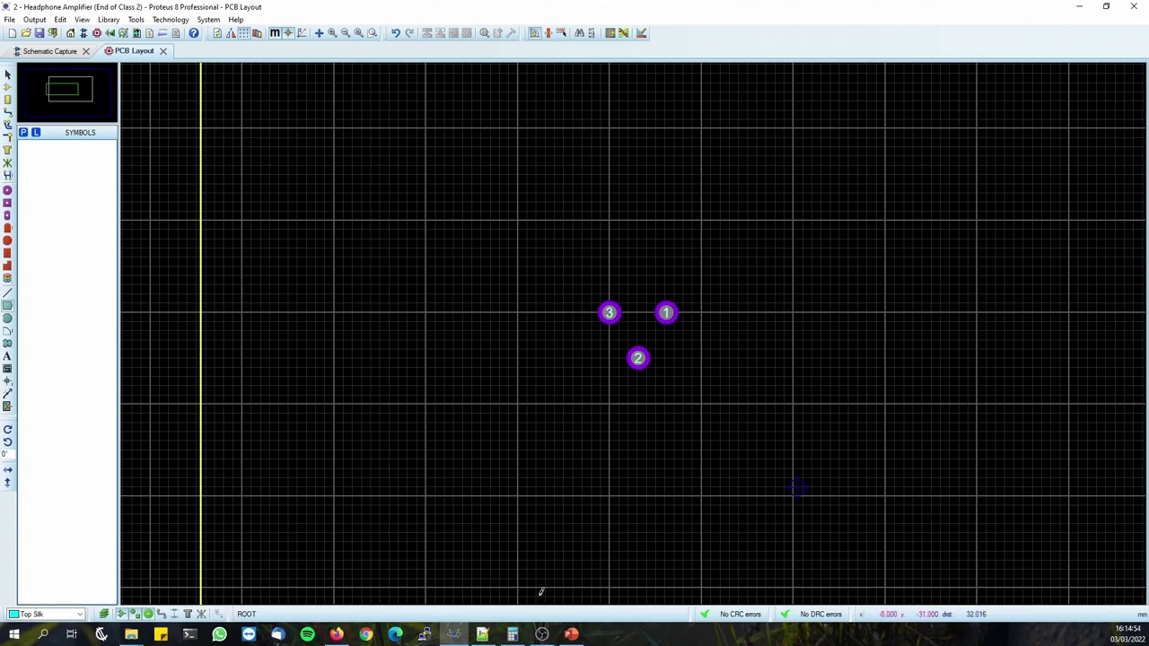
Draw a 14.5 by 9 mm body outline box on Top Silk from (-10, 9) to (4.5, 0), checking the datasheet for the size.
left_click_drag(520, 231, 647, 298)
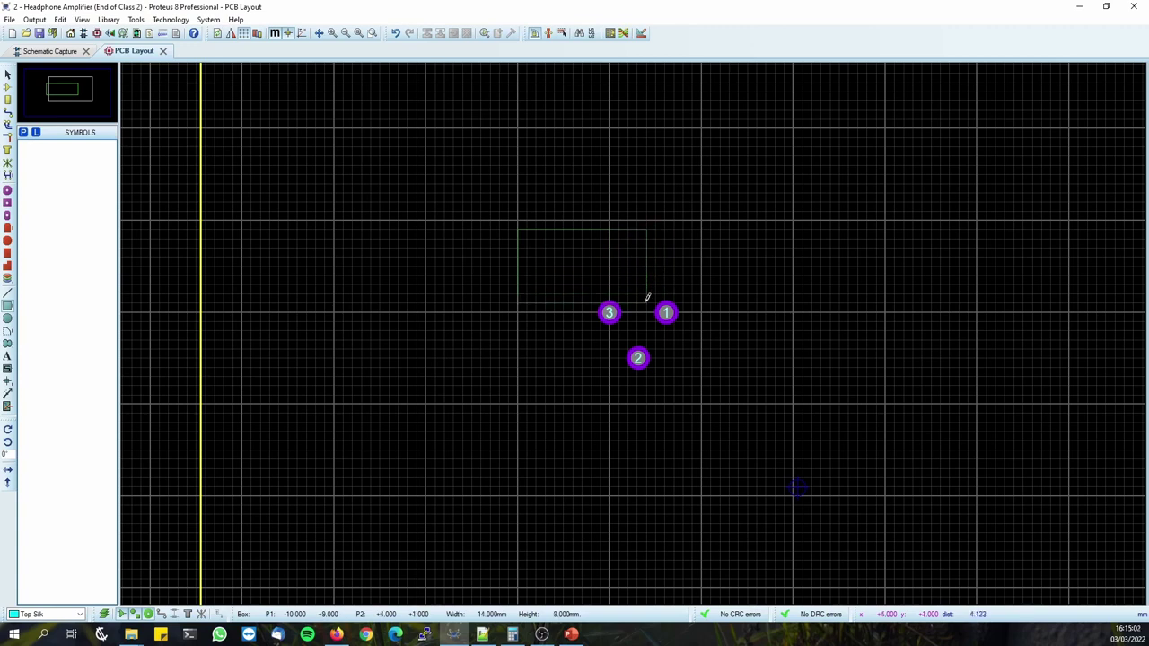
key("alt+Tab")
key("alt+Tab")
key("alt+Tab")
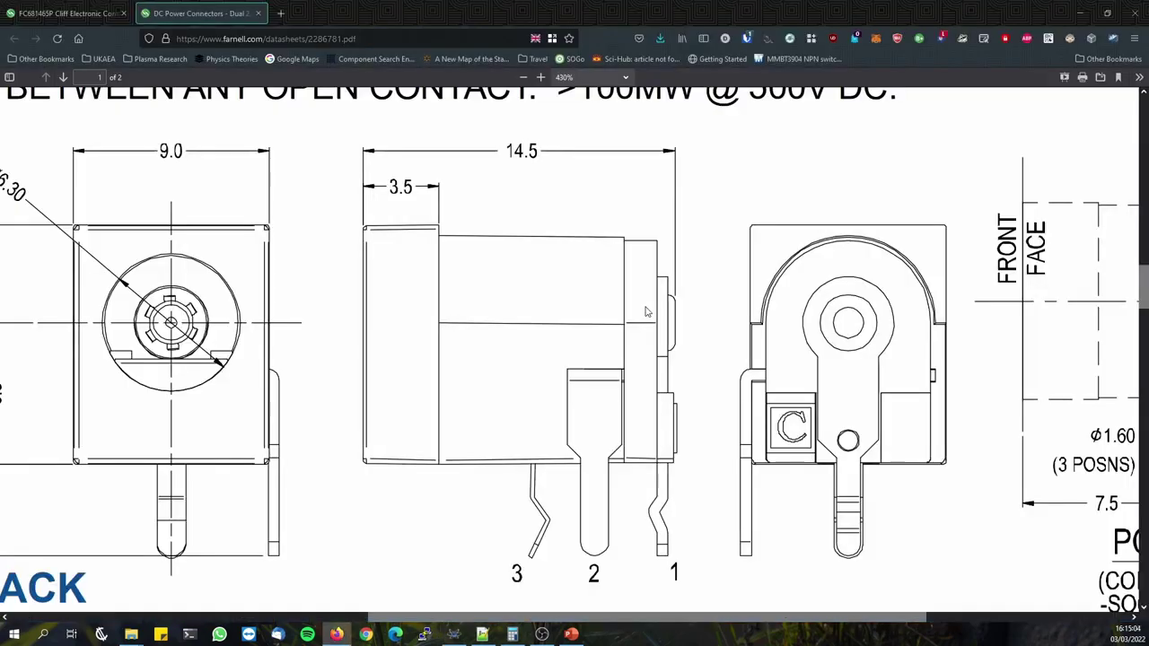
key("alt+Tab")
mouse_move(646, 307)
left_mouse_down()
mouse_move(647, 339)
mouse_move(645, 306)
left_mouse_up()
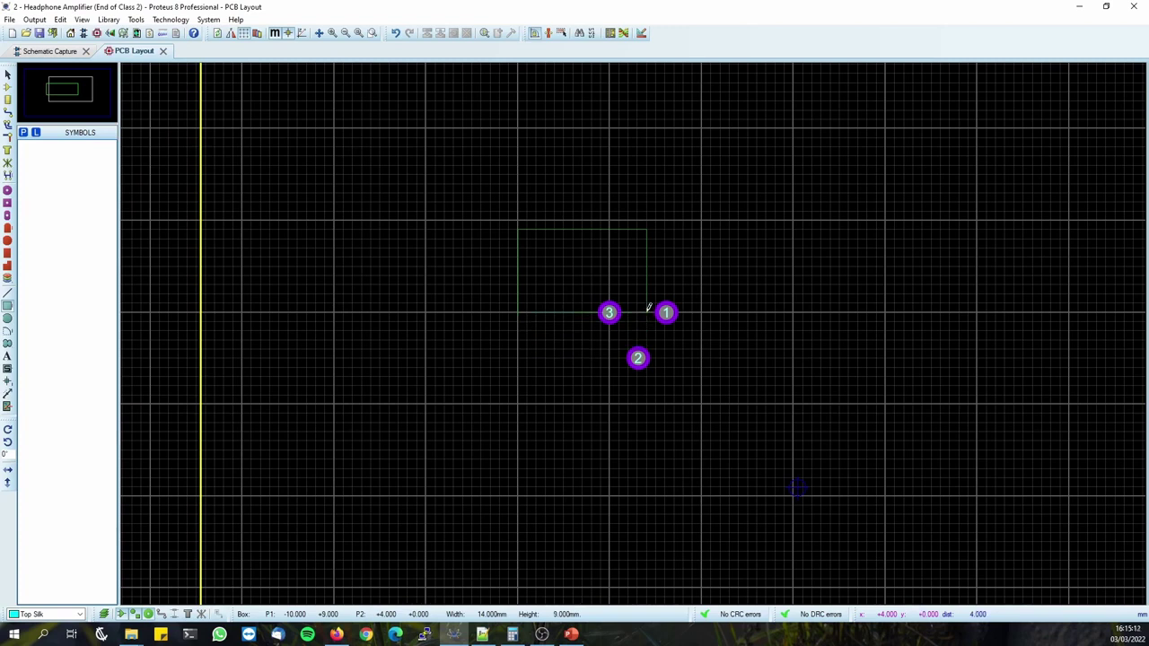
left_click_drag(645, 312, 647, 312)
scroll(649, 310, "up", 3)
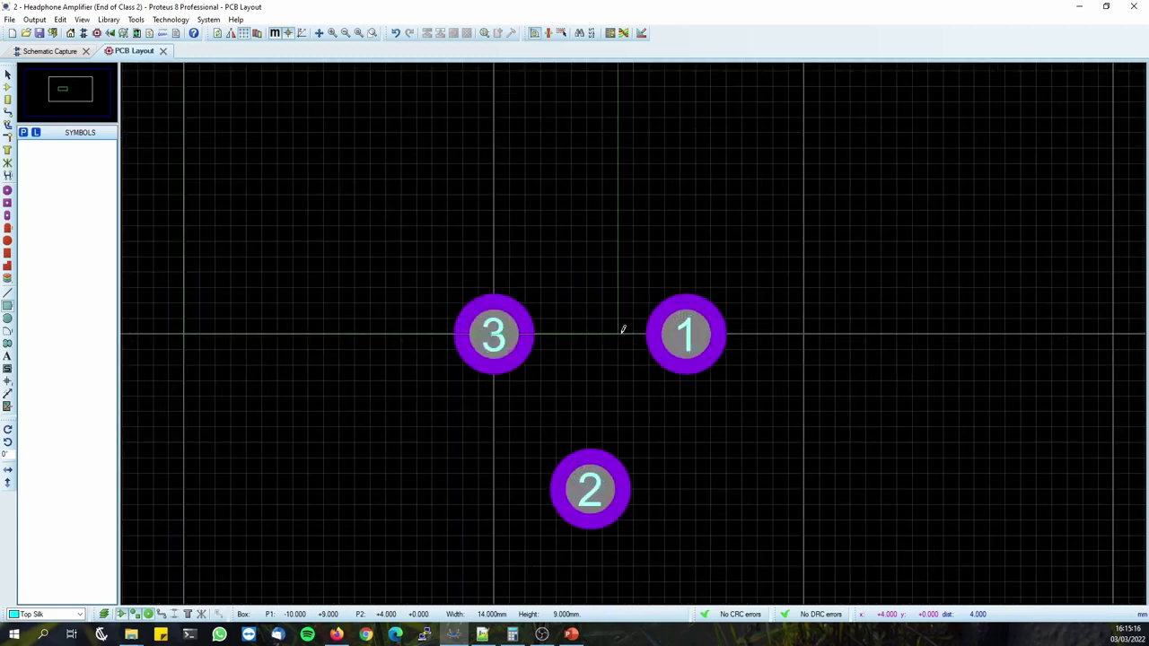
left_click_drag(624, 328, 631, 330)
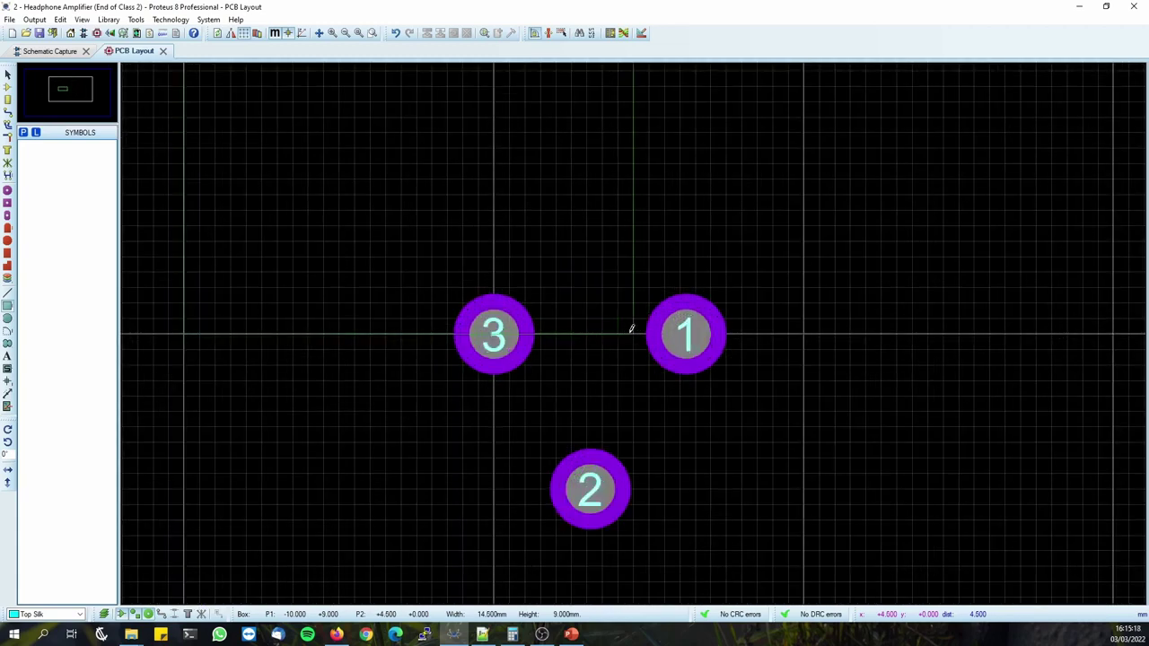
left_click_drag(631, 329, 634, 328)
key("F2")
scroll(635, 329, "down", 3)
scroll(637, 325, "up", 2)
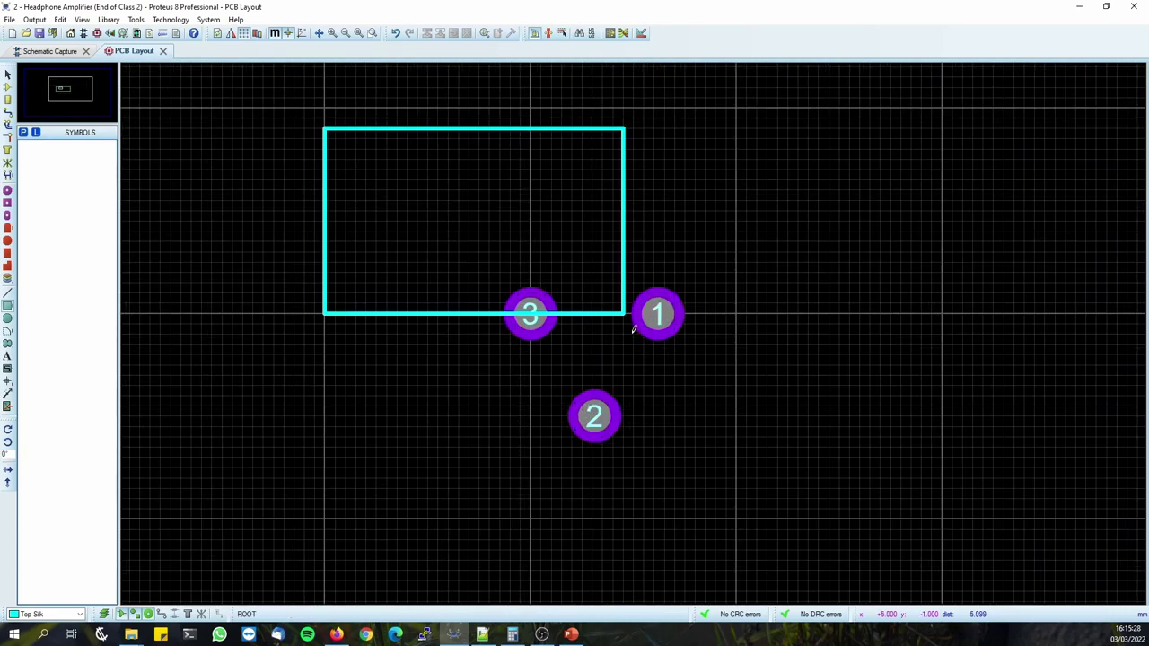
Restore the smaller window beside the datasheet and move the outline box down over the three pads.
left_click(8, 86)
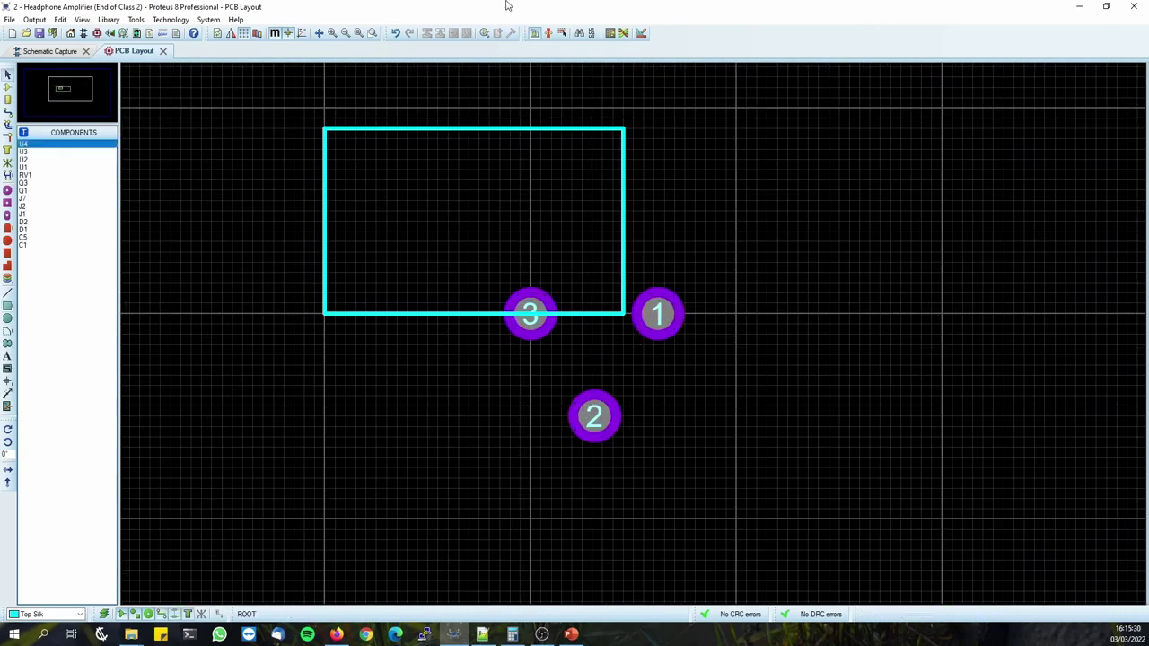
left_click_drag(505, 5, 482, 43)
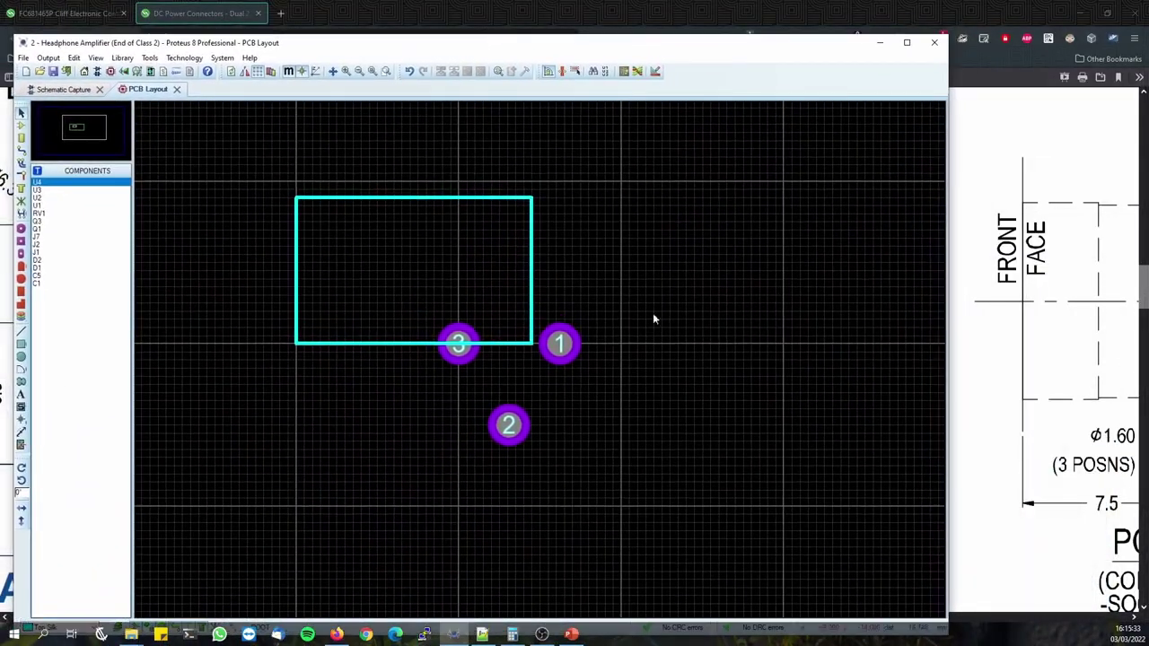
left_click(452, 199)
left_click_drag(452, 199, 525, 288)
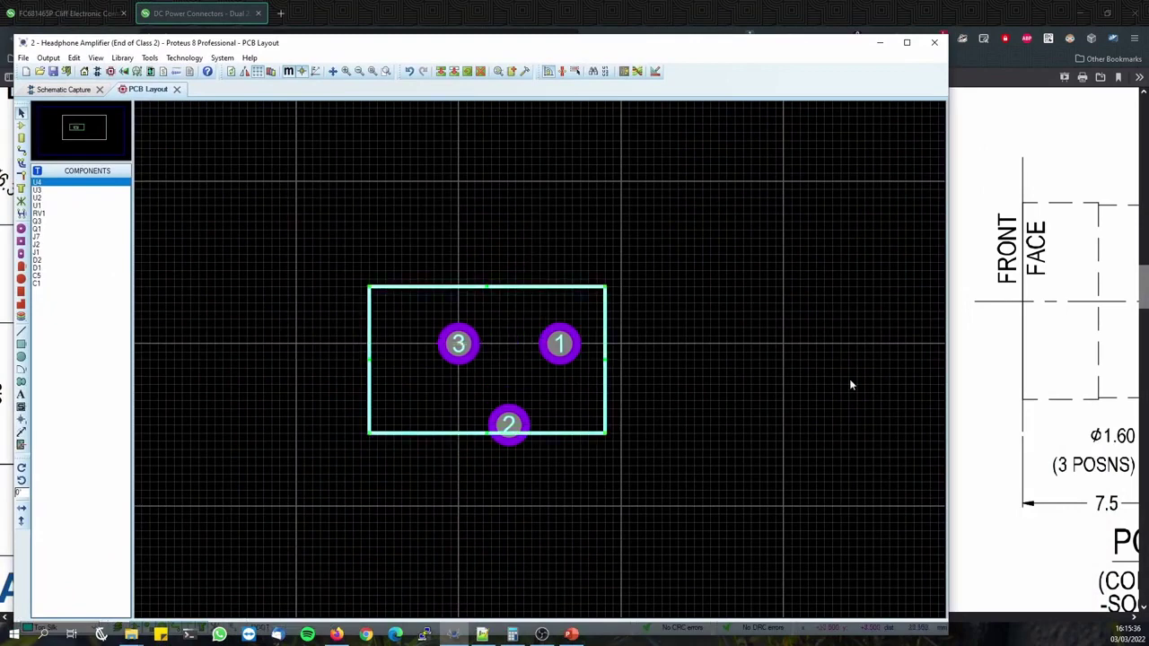
Compare with the datasheet's PC layout and reposition the outline so its right edge crosses pad 1 and its lower edge crosses pad 2.
left_click(1060, 395)
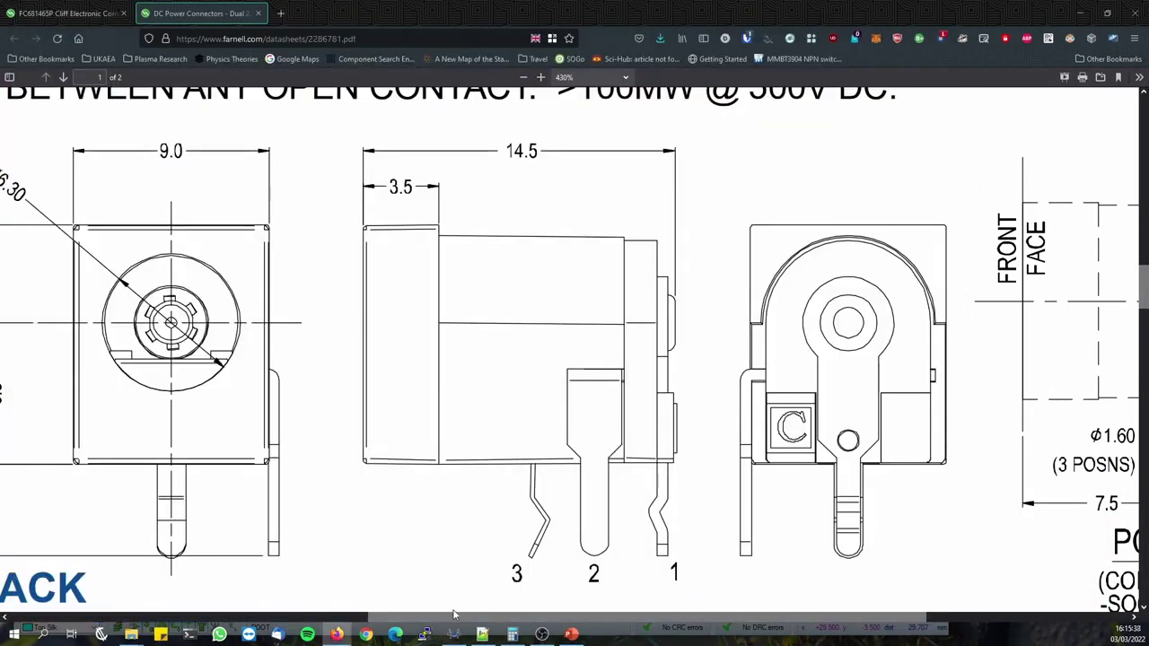
scroll(619, 535, "right", 8)
scroll(716, 477, "down", 2)
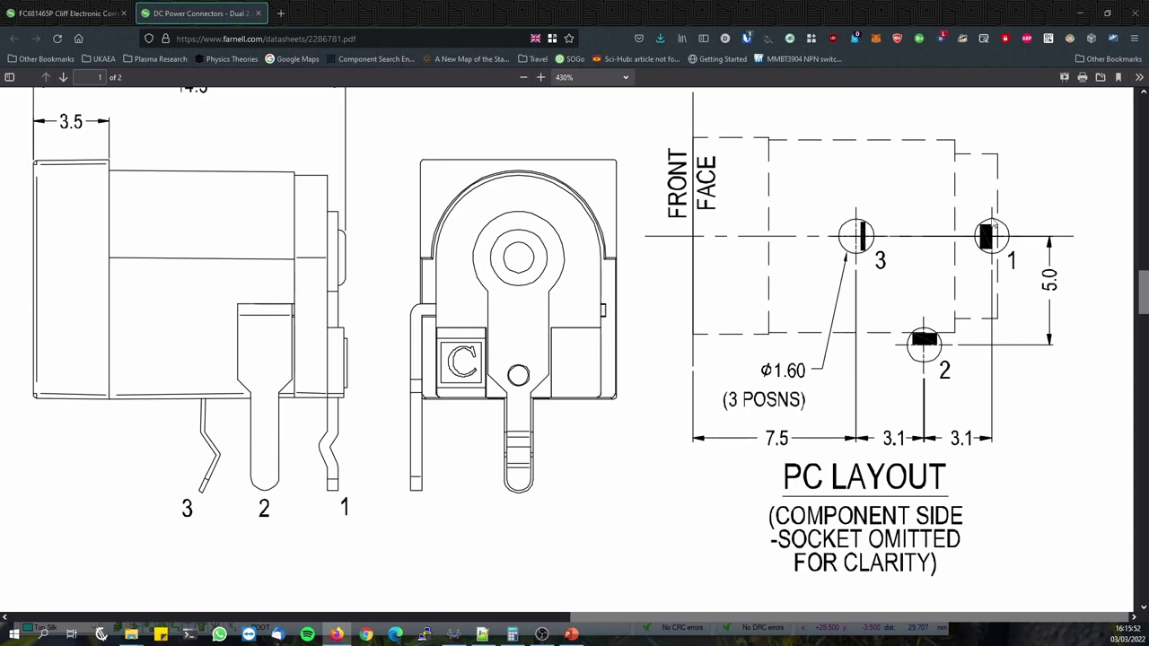
key("alt+Tab")
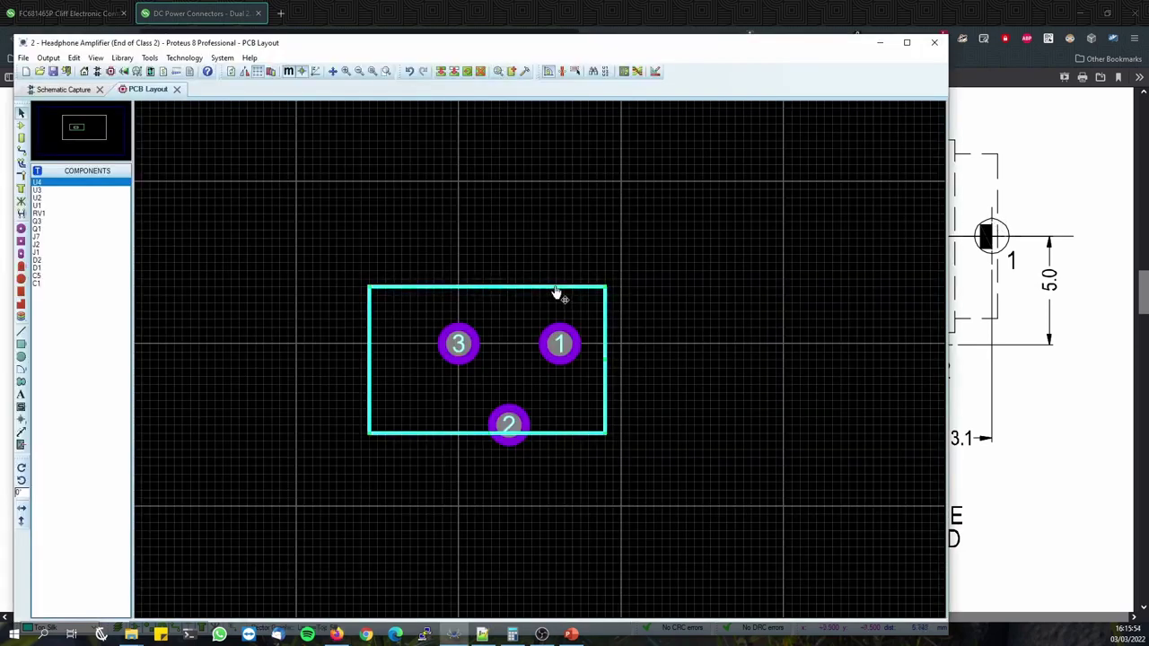
left_click_drag(559, 287, 520, 290)
key("alt+Tab")
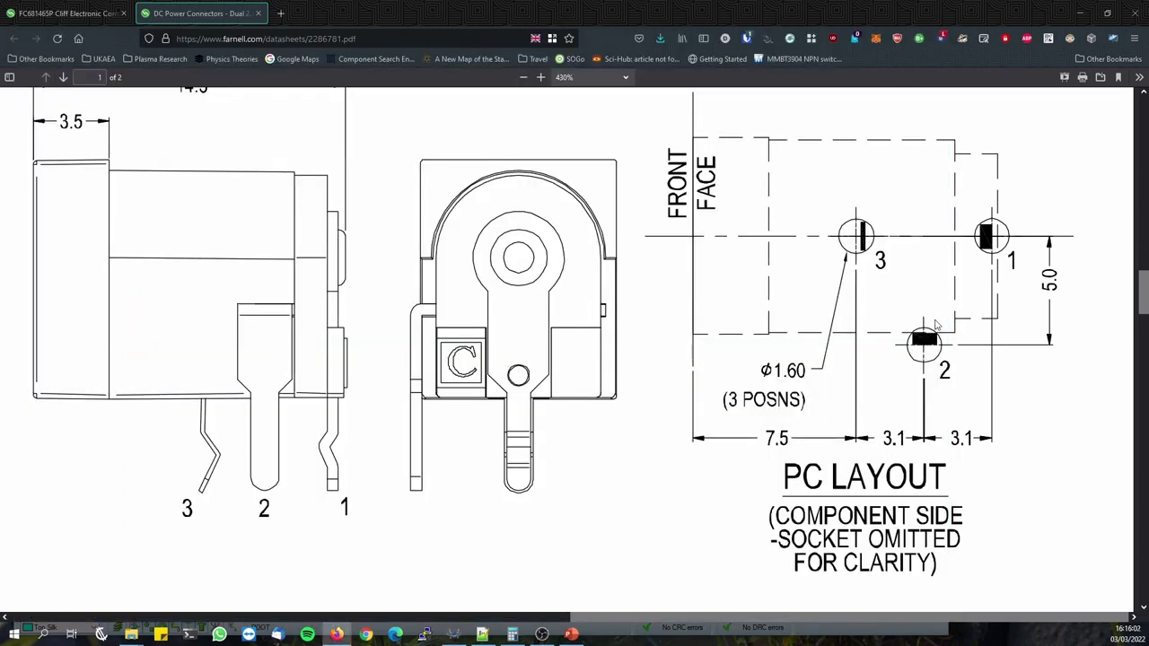
key("alt+Tab")
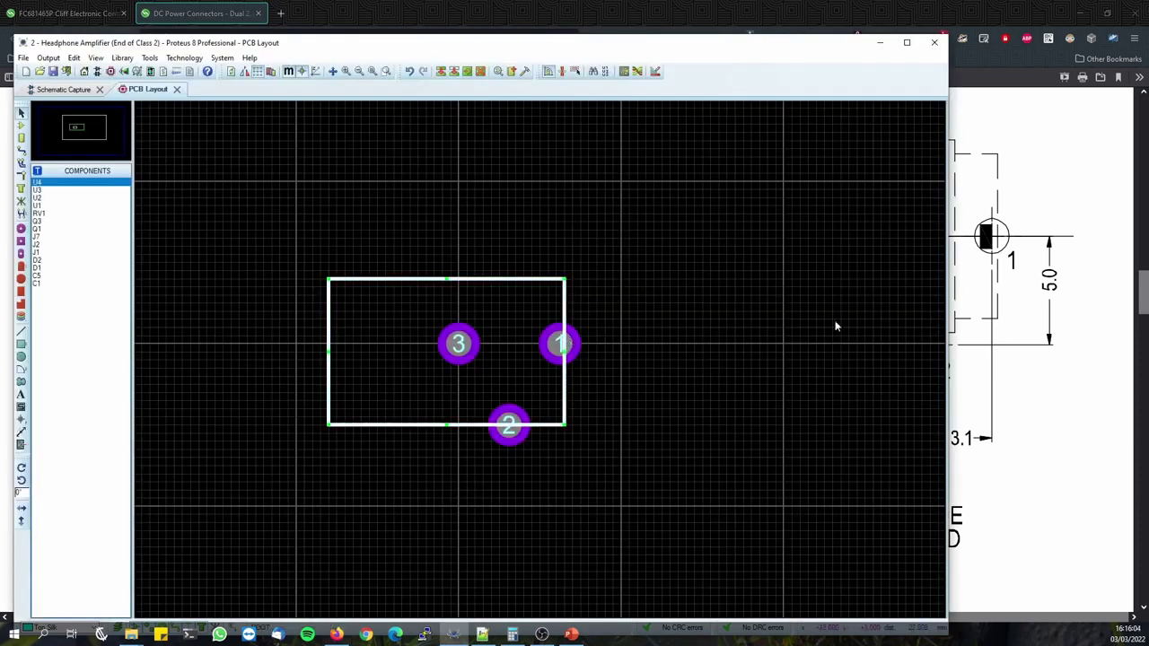
Compare with the datasheet's PC layout and move the body outline up to centre it vertically on pads 3 and 1.
key("alt+Tab")
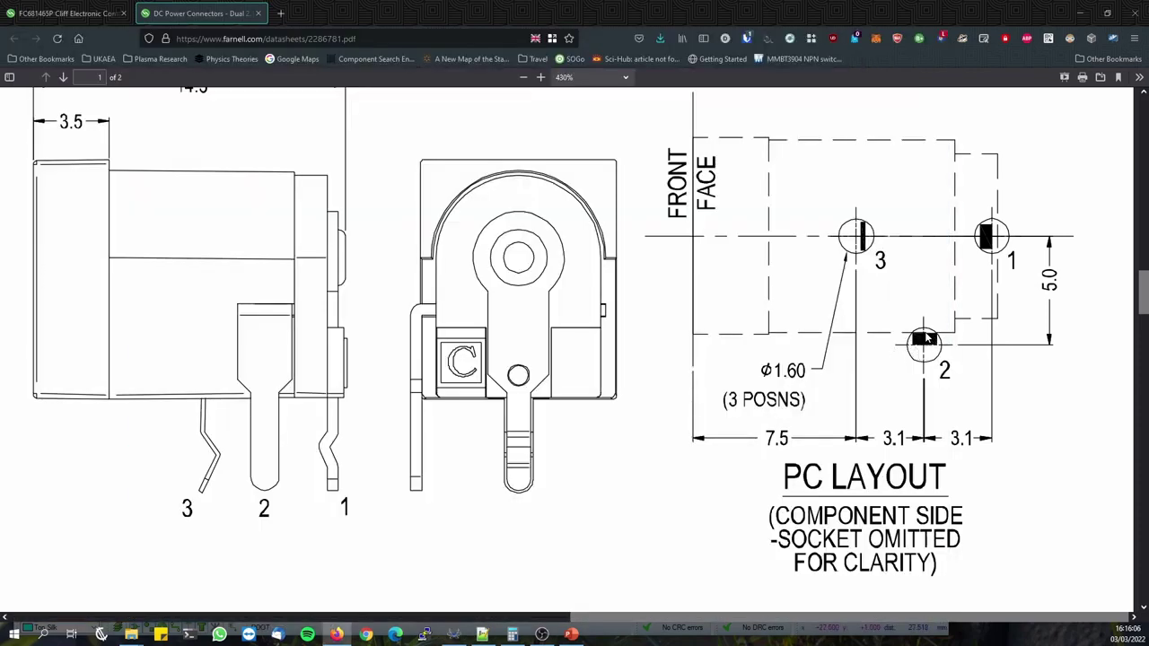
key("alt+Tab")
left_click(521, 289)
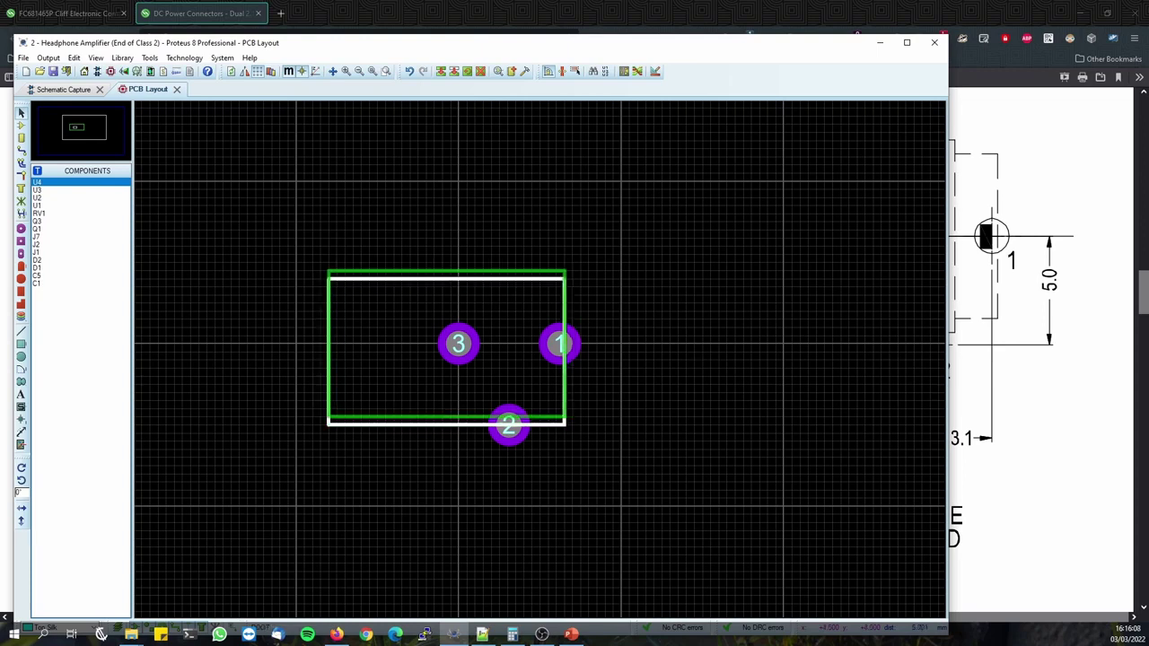
left_click_drag(530, 289, 530, 282)
left_click(654, 351)
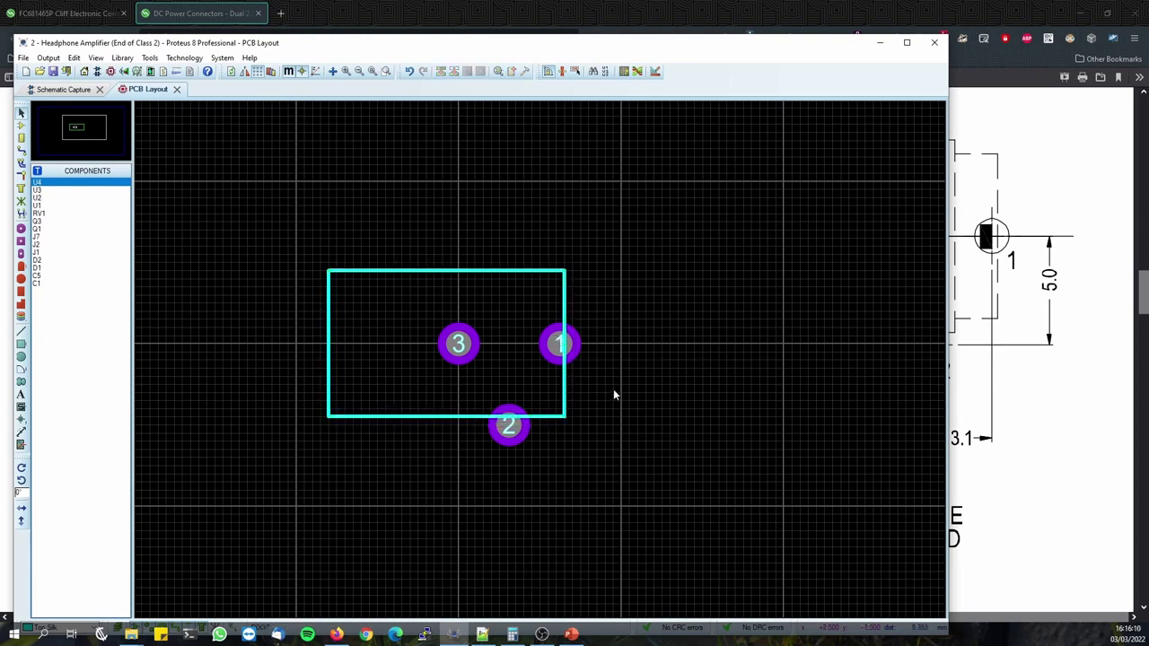
Maximize the layout window and measure from pad 3's centre to the outline's upper and lower edges with a trial line.
left_click(20, 330)
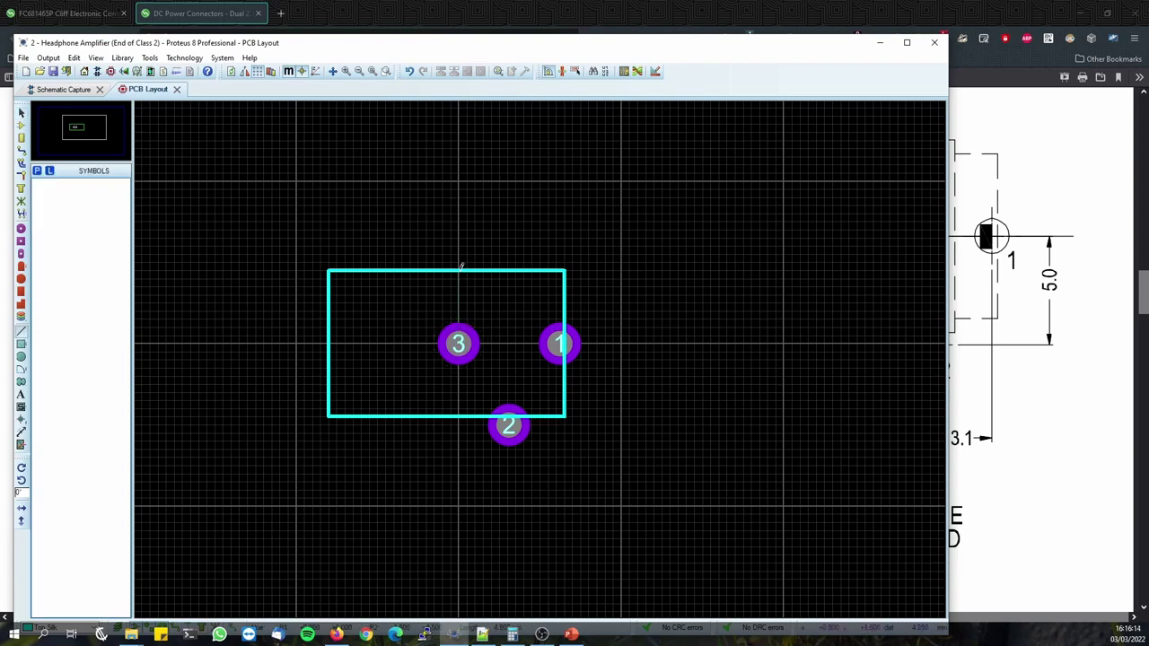
left_click_drag(602, 45, 617, 21)
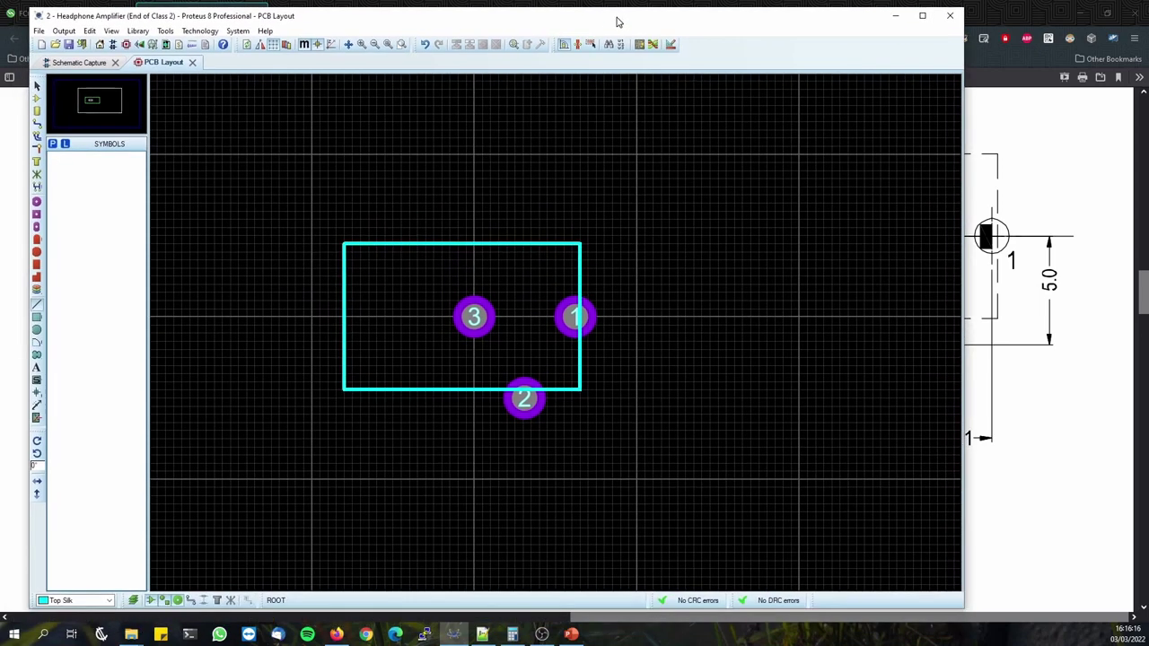
double_click(606, 24)
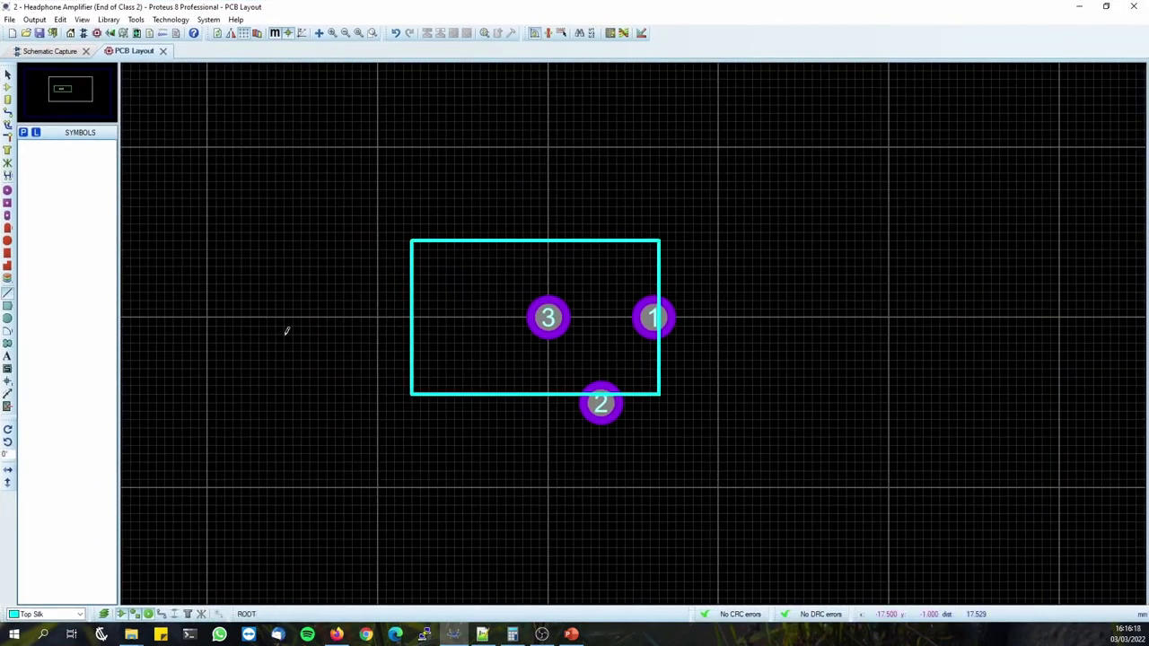
left_click(547, 317)
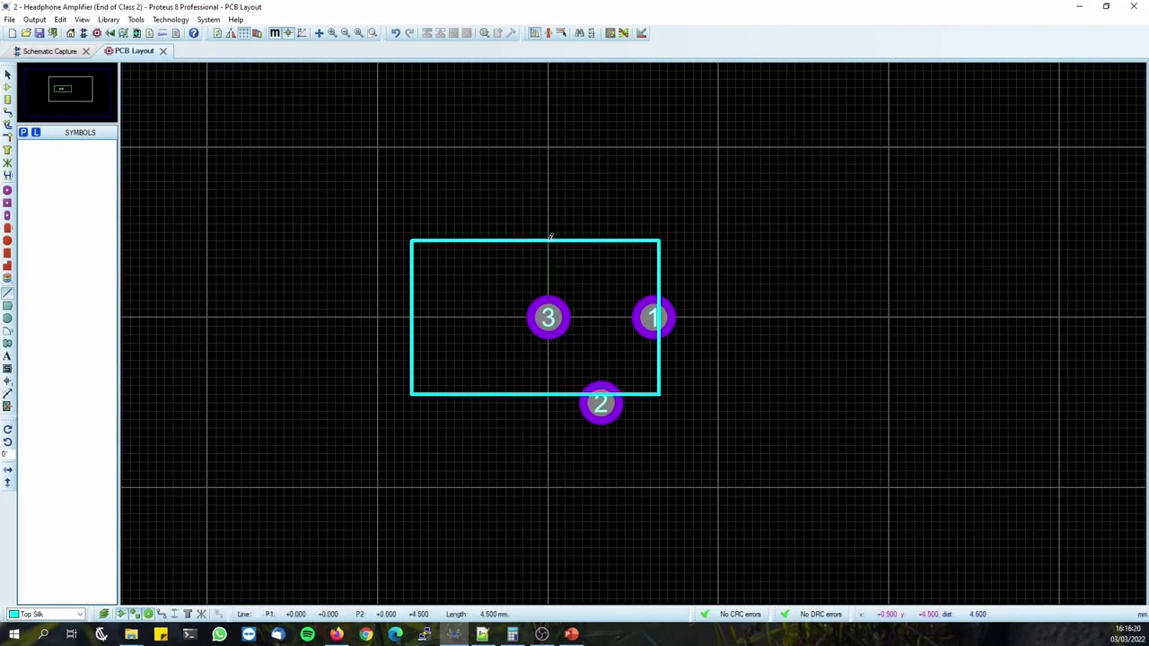
right_click(549, 393)
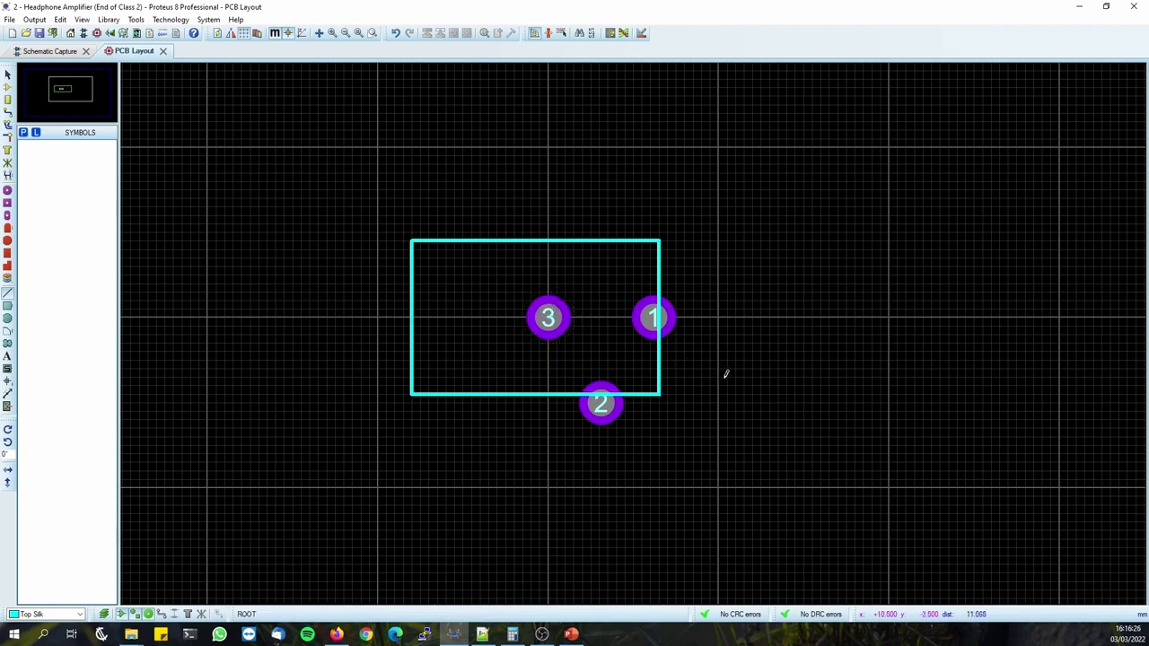
Trace the outline with Top Silk lines from (-8, -4.5) to (-8, 4.5), across to (6.5, 4.5), and down to just above pad 1.
scroll(688, 315, "up", 2)
middle_click(672, 247)
left_click(636, 384)
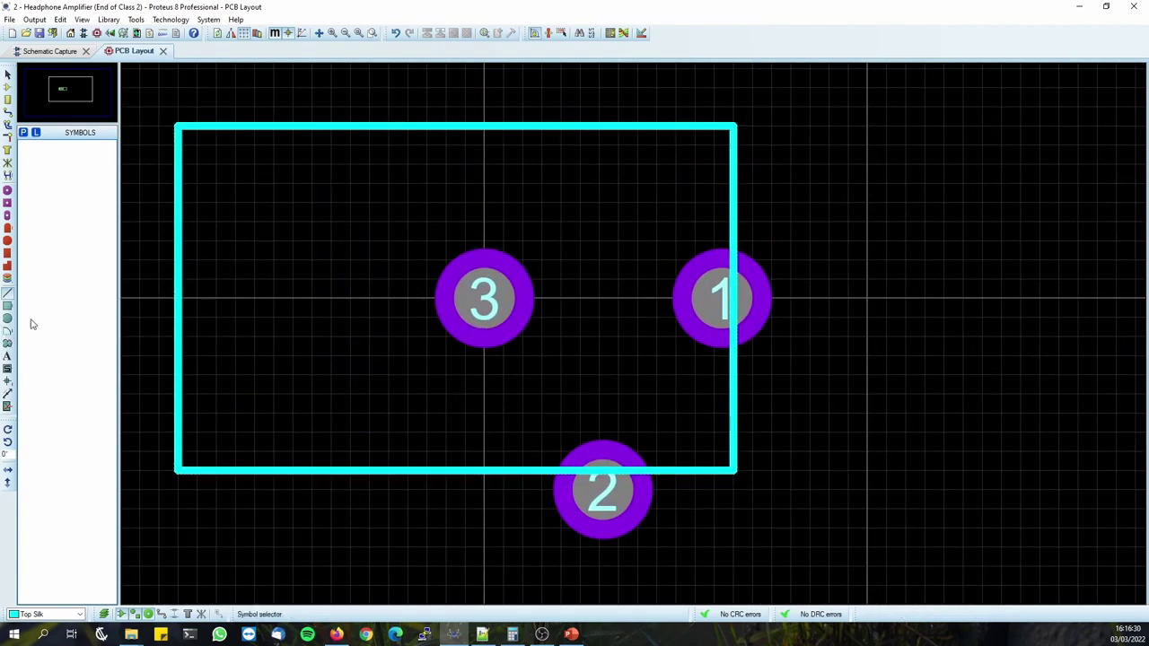
left_click(173, 468)
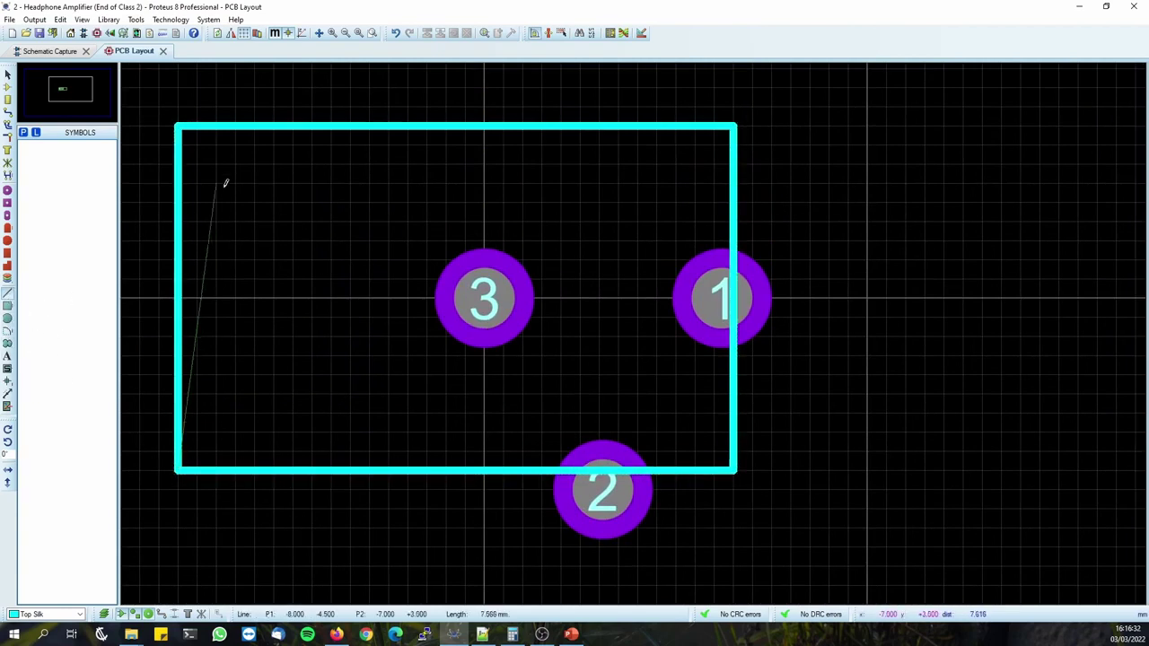
left_click(178, 123)
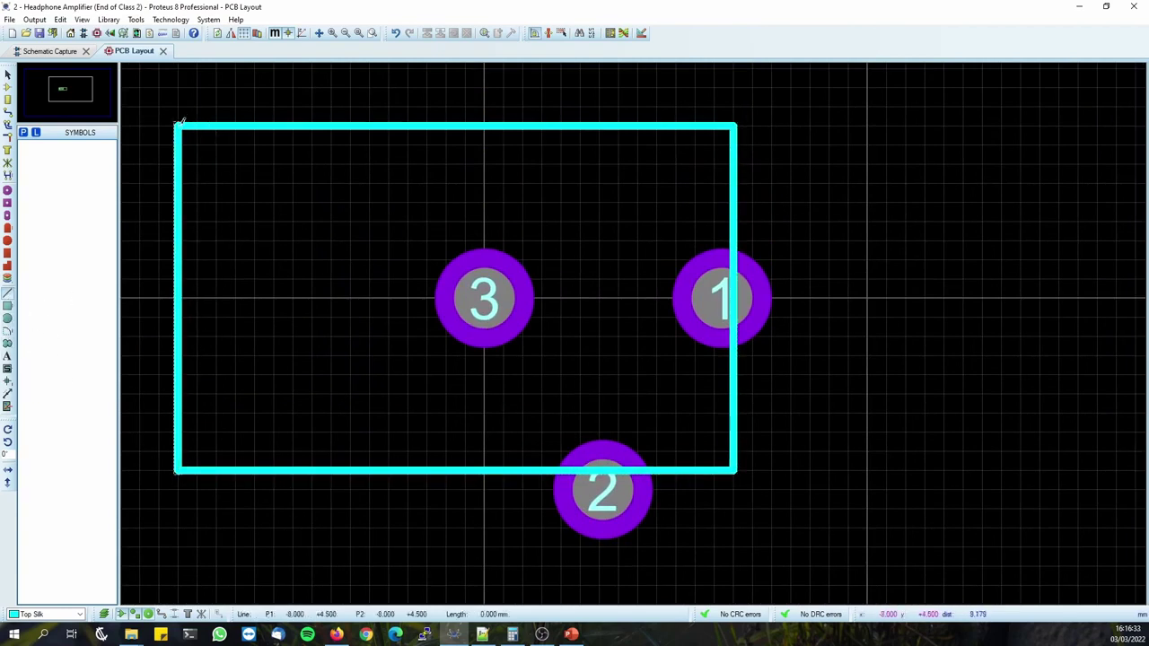
left_click(735, 126)
left_click(734, 239)
right_click(734, 241)
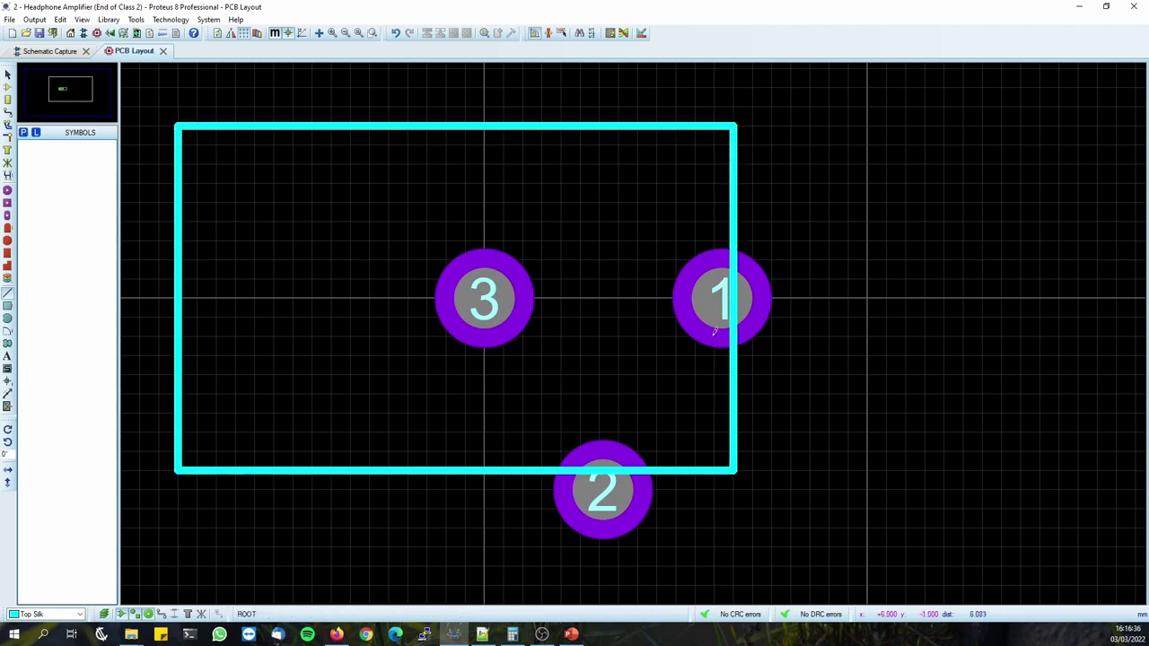
Trace from just below pad 1 to (6.5, -4.5) and (4.5, -4.5) beside pad 2, and delete the original outline box.
left_click(734, 356)
left_click(737, 466)
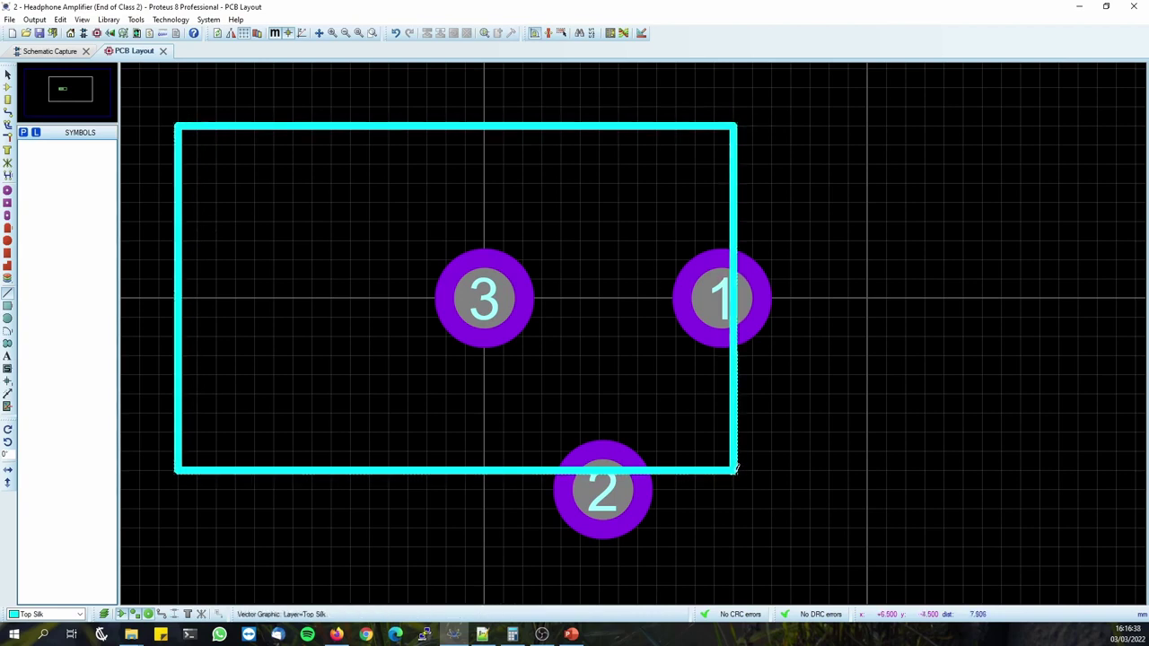
right_click(659, 468)
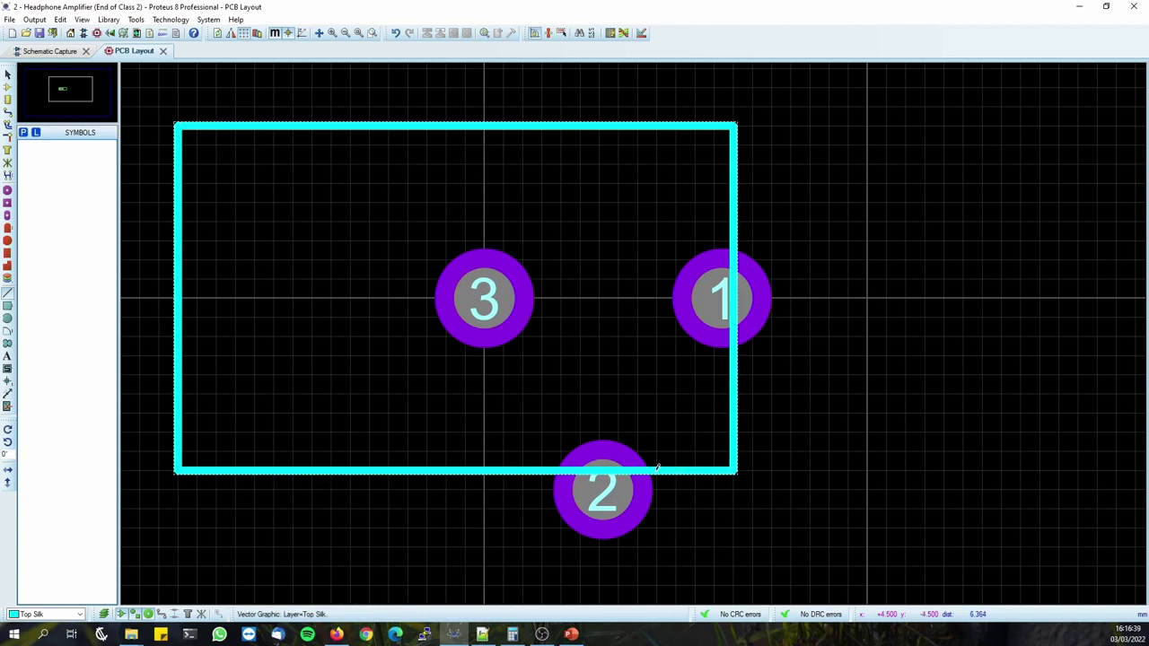
right_click(433, 469)
right_click(433, 469)
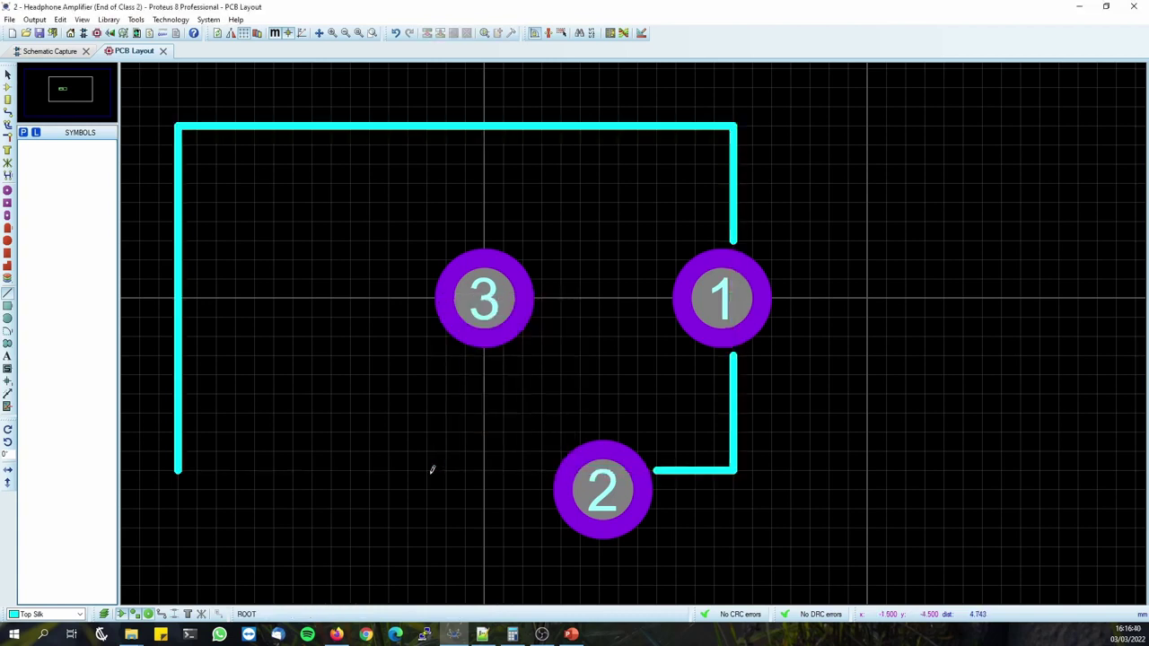
Draw the remaining lower edge on Top Silk from just left of pad 2 to (-8, -4.5).
left_click(544, 468)
left_click(177, 469)
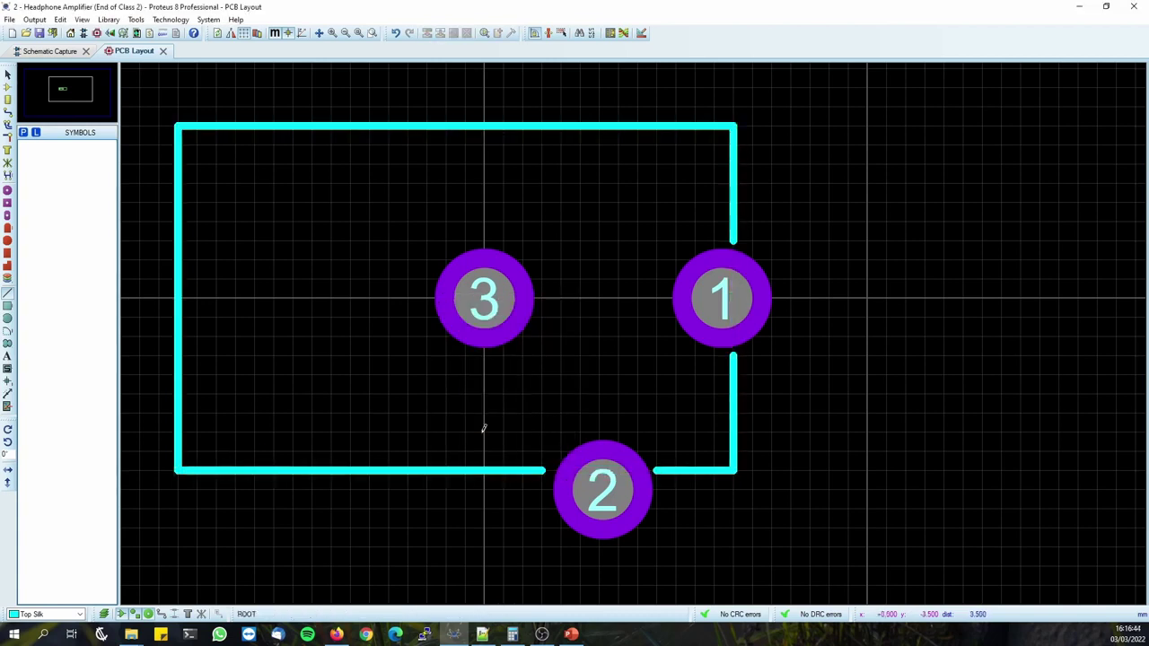
scroll(615, 362, "down", 2)
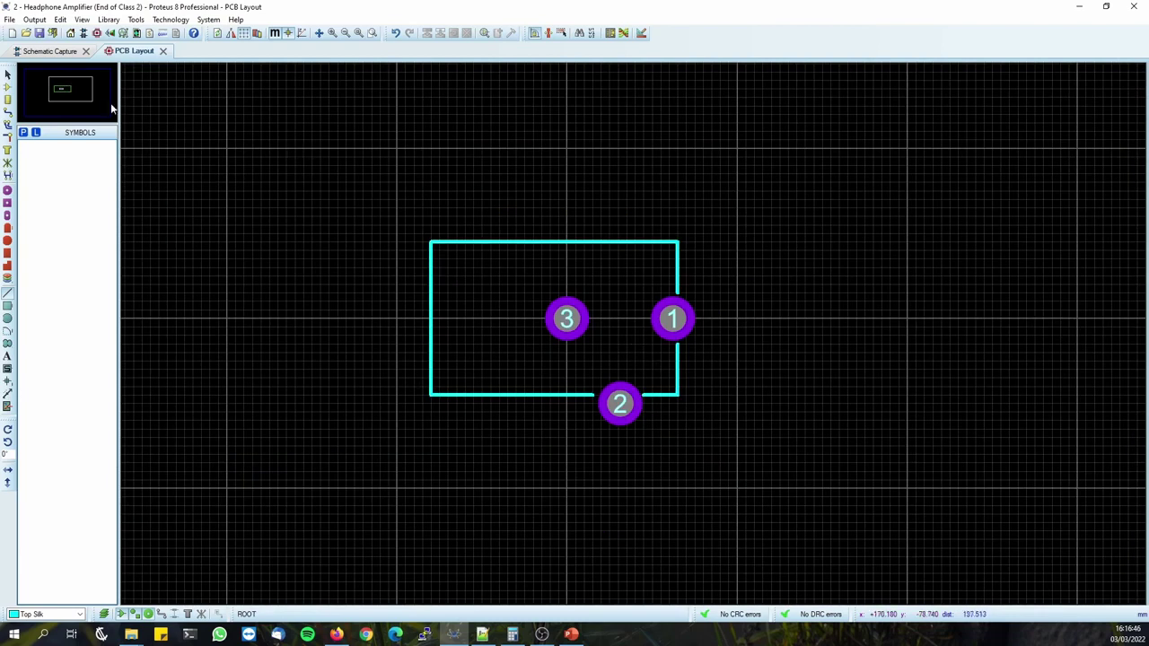
key("Escape")
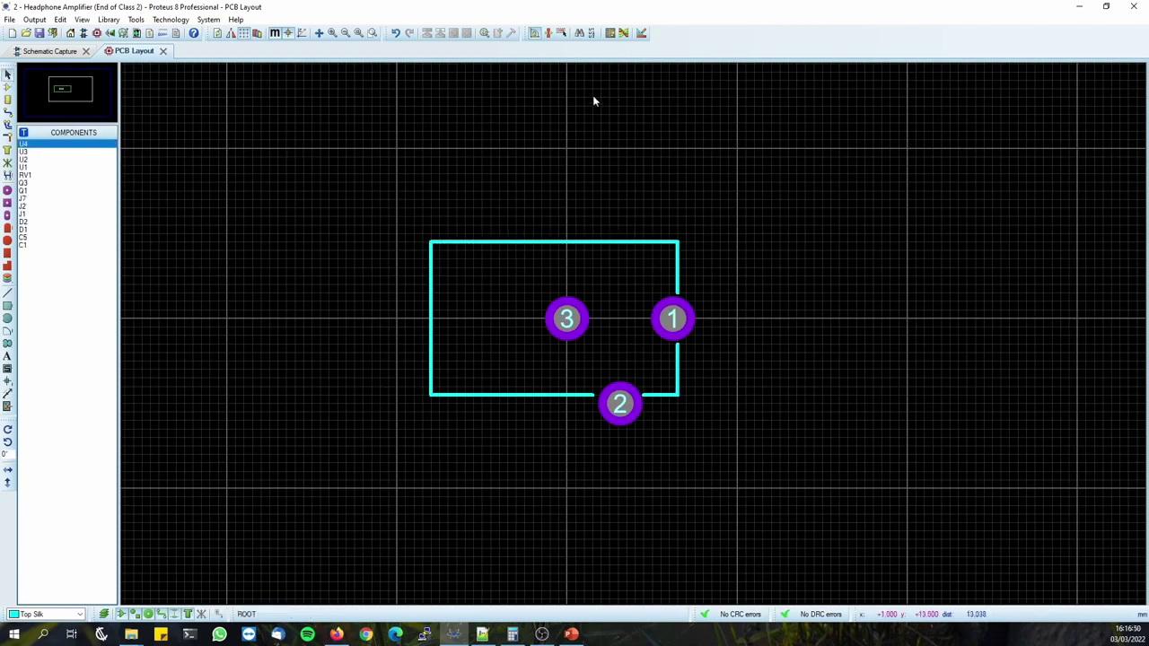
Switch to the browser to check the part number on the Farnell product page, and return to the PCB layout.
left_click(335, 634)
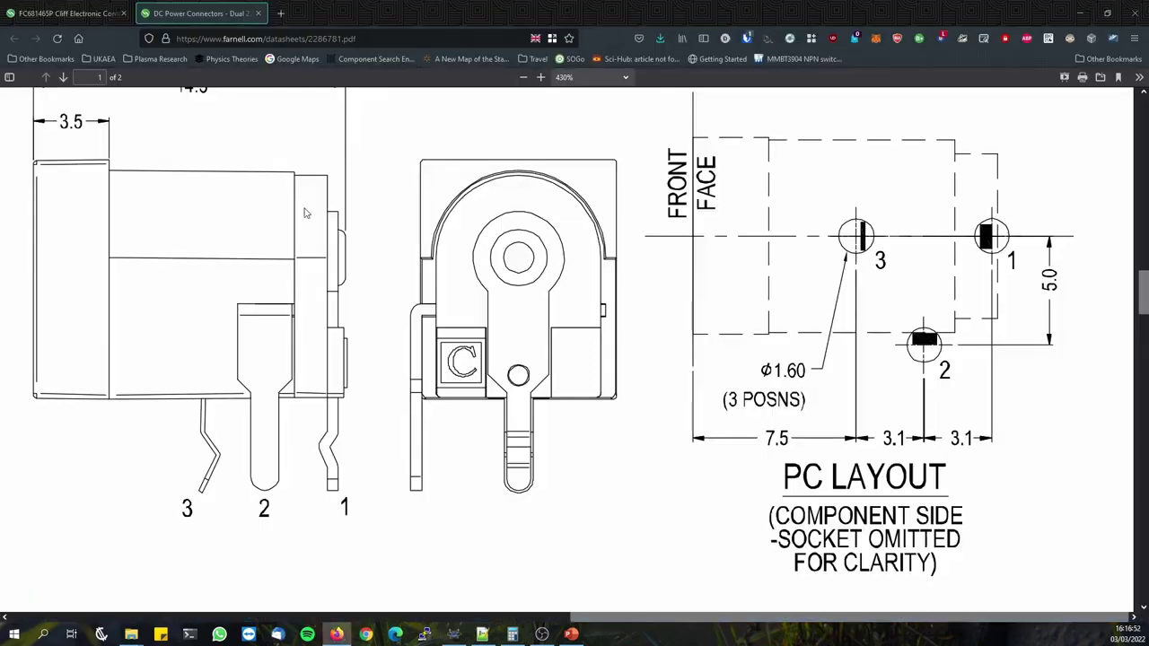
left_click(73, 12)
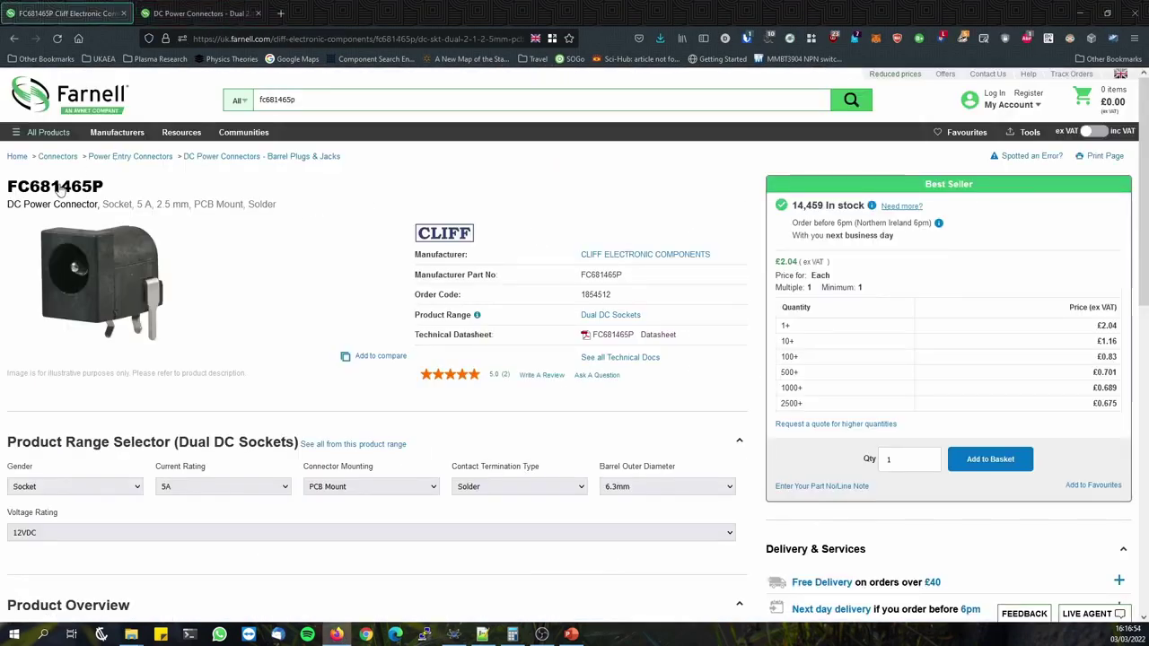
left_click(1080, 13)
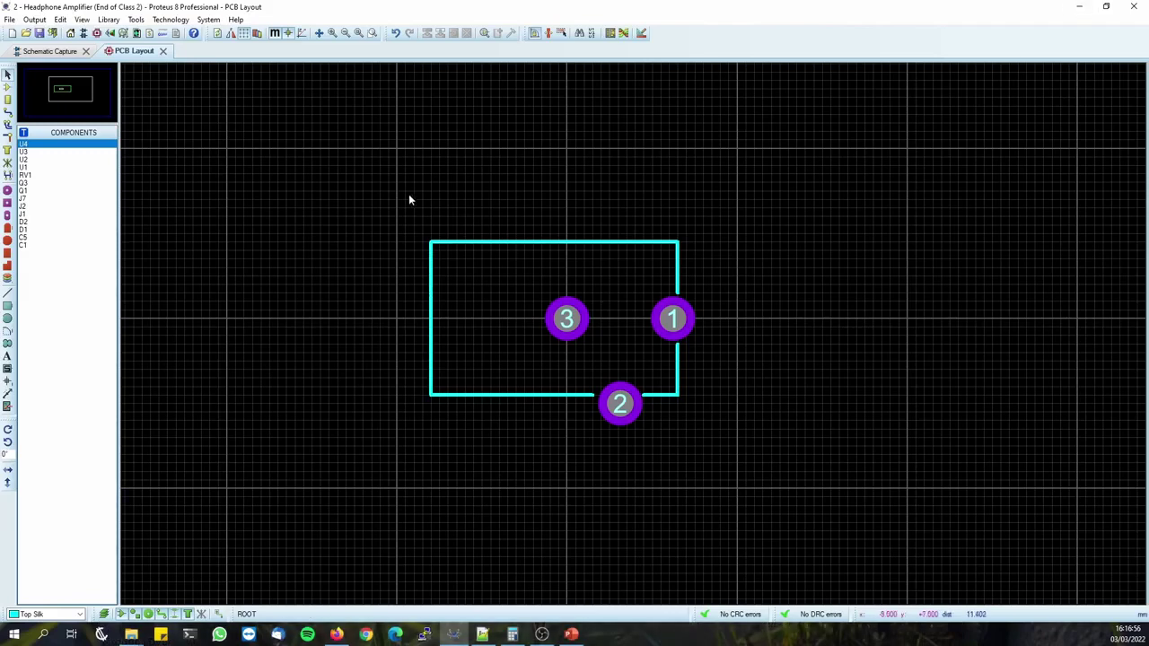
Select the entire footprint and start making a package from it, with D_THRU_HOLE as the destination library.
key("ctrl+a")
right_click(623, 321)
left_click(691, 582)
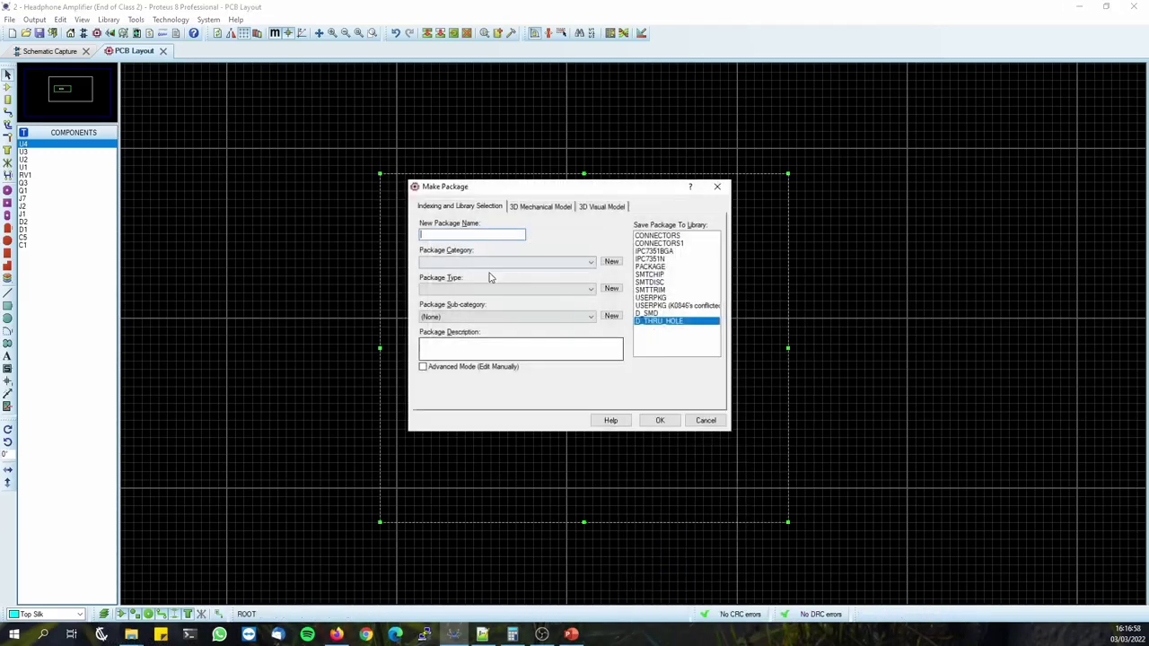
left_click(677, 328)
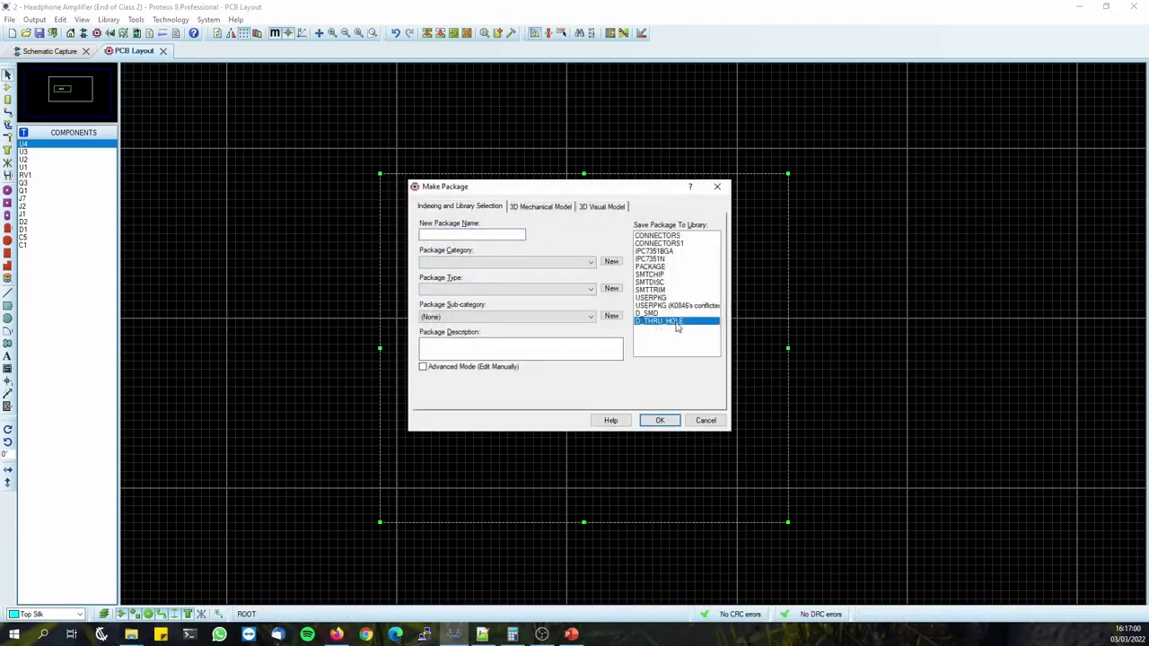
Name the package FC681465P, assign the Connectors category and a package type, save it, and update its instances on the layout.
left_click(492, 235)
type("FC681465P")
left_click(483, 262)
left_click(469, 274)
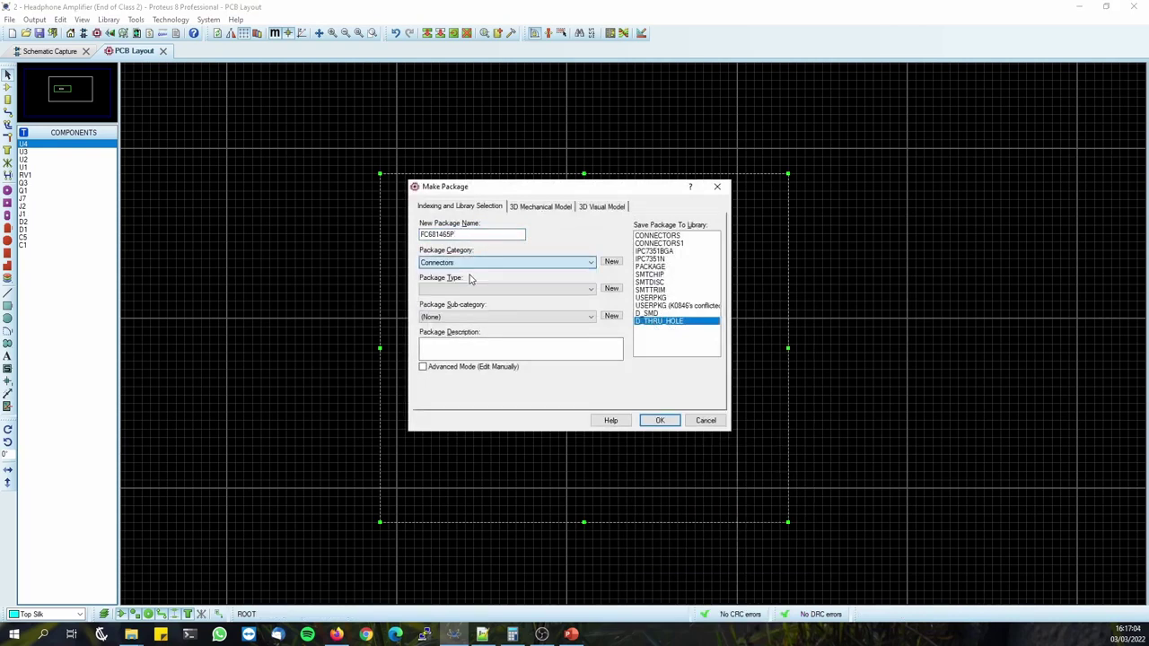
left_click(472, 289)
left_click(460, 319)
left_click(665, 420)
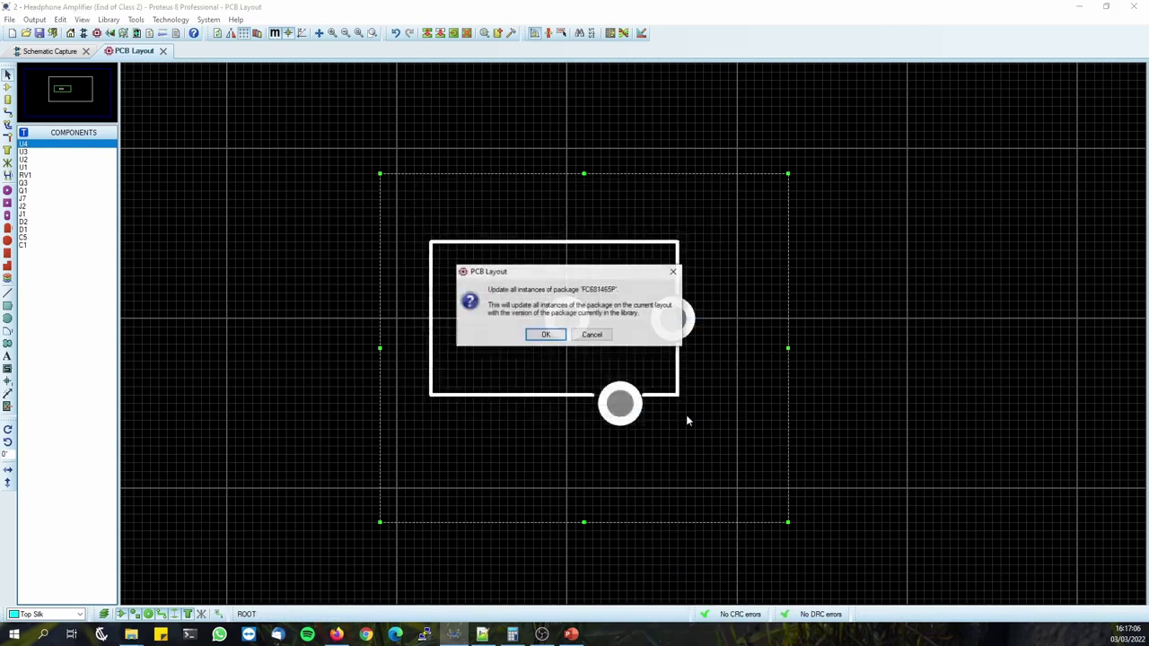
left_click(543, 333)
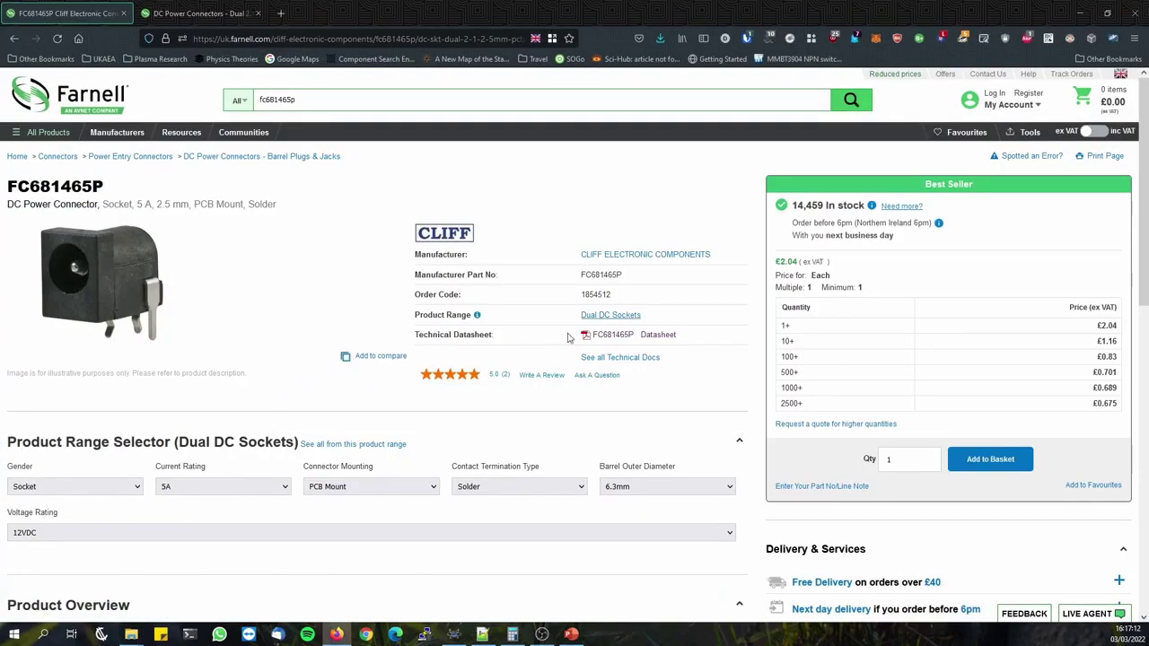
Examine the datasheet's schematic symbol in the browser and compare it with the drawn jack symbol in Schematic Capture.
key("ctrl+Tab")
scroll(704, 459, "down", 4)
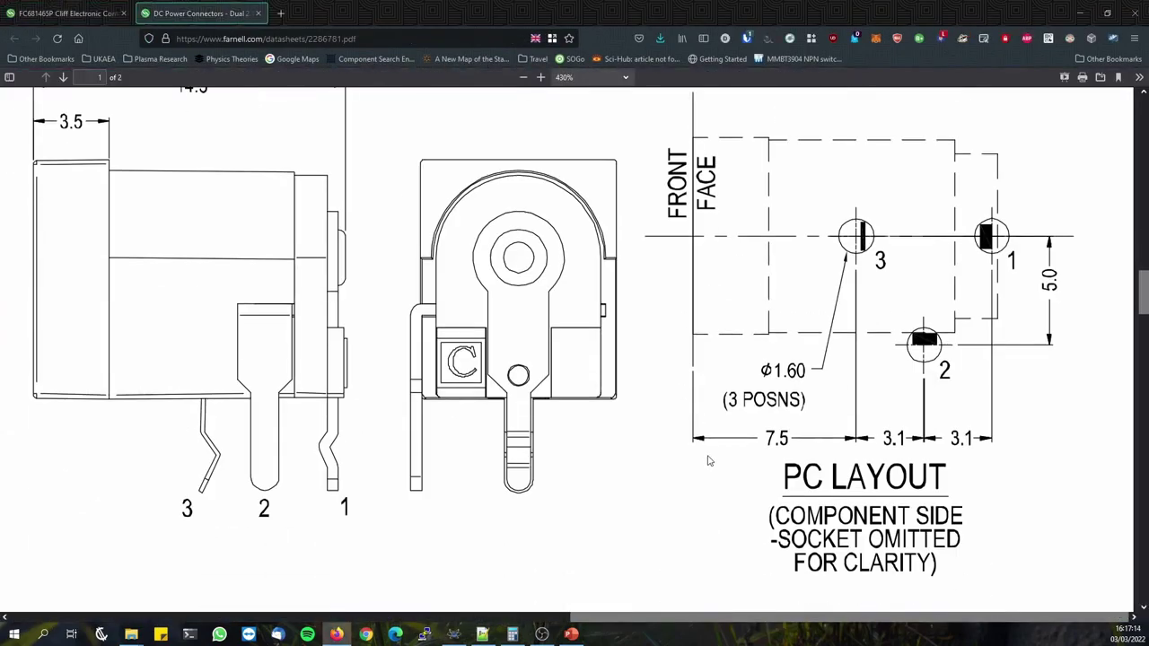
scroll(707, 461, "up", 2)
scroll(824, 391, "up", 3)
scroll(823, 389, "down", 2)
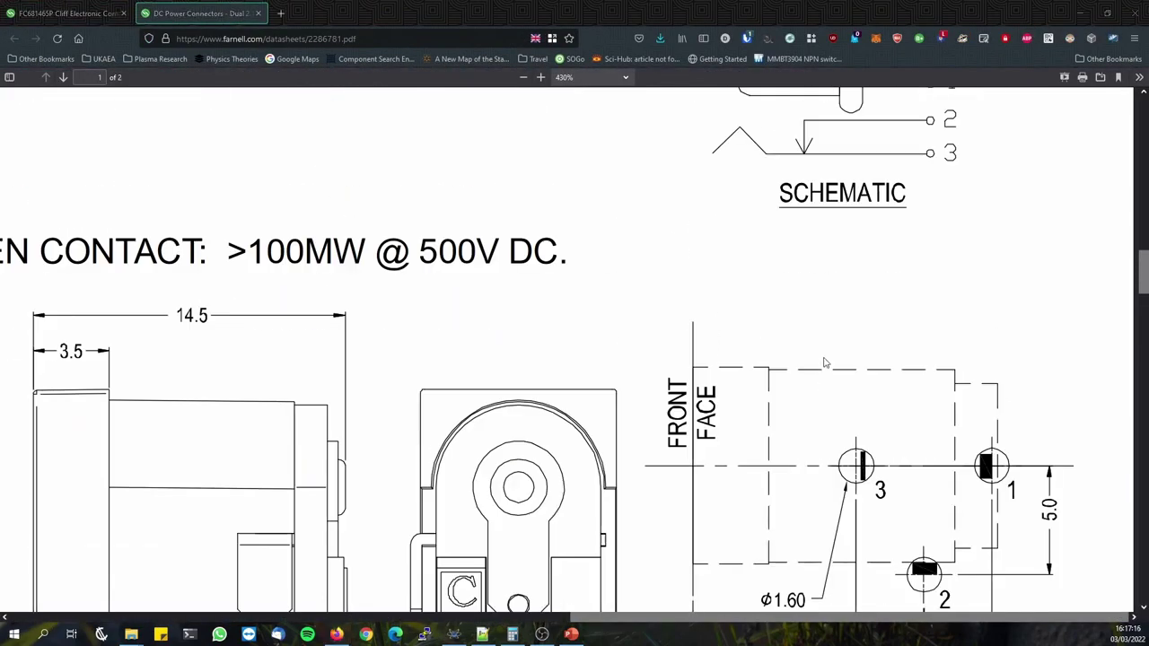
key("alt+Tab")
left_click(52, 51)
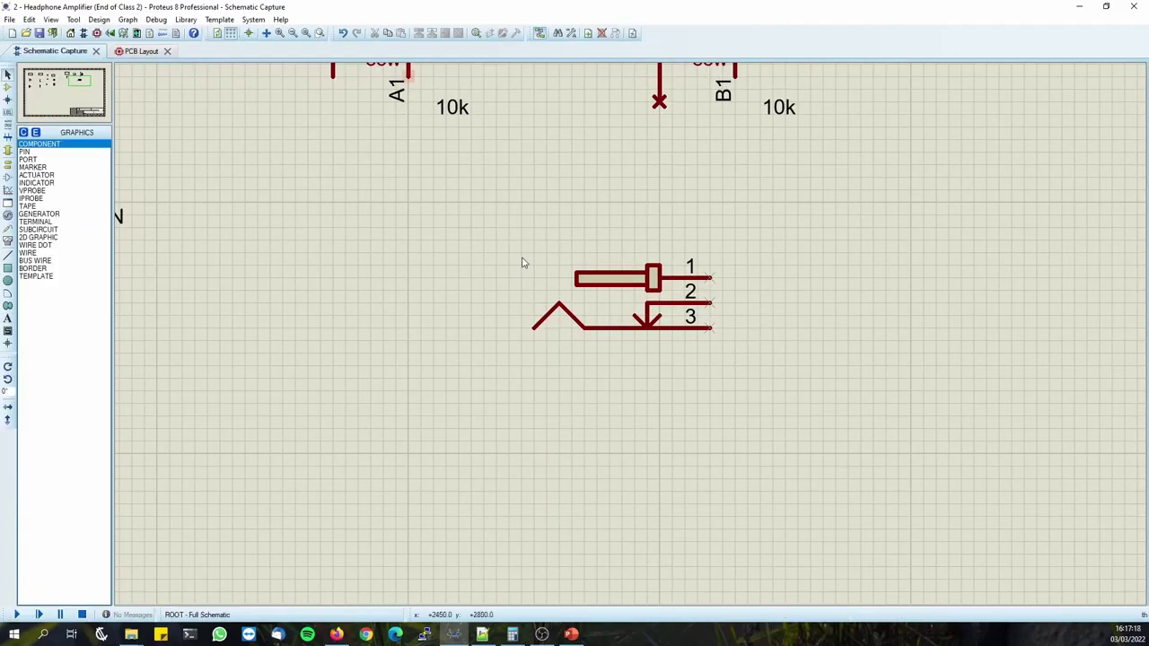
scroll(727, 327, "down", 1)
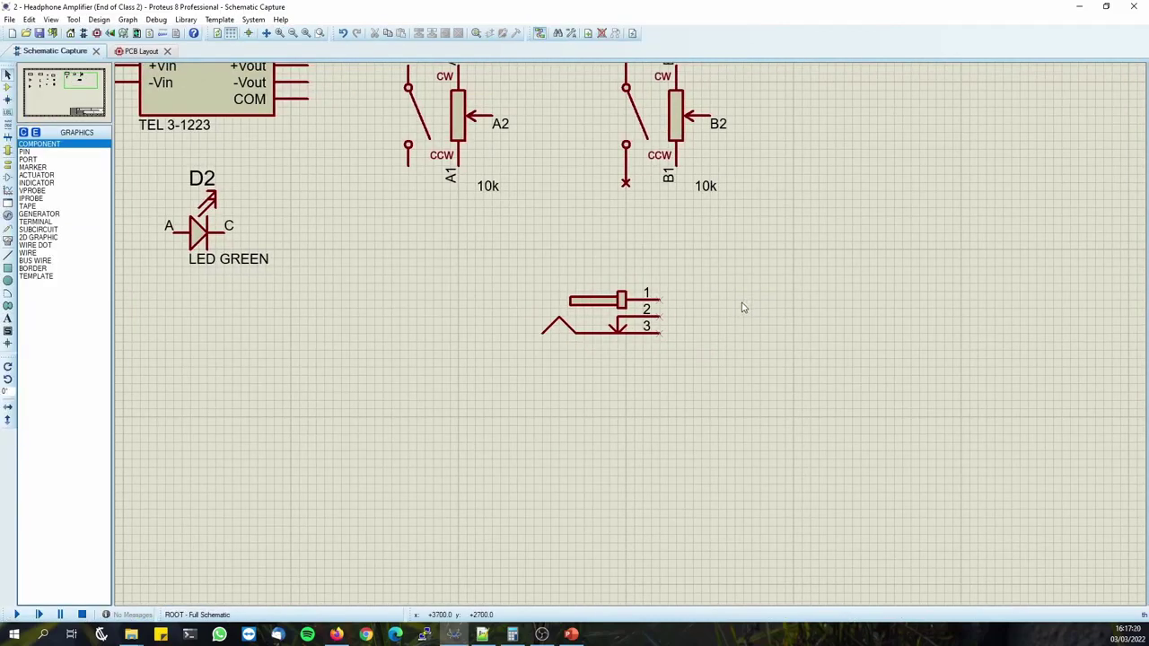
scroll(742, 308, "up", 3)
scroll(539, 334, "down", 2)
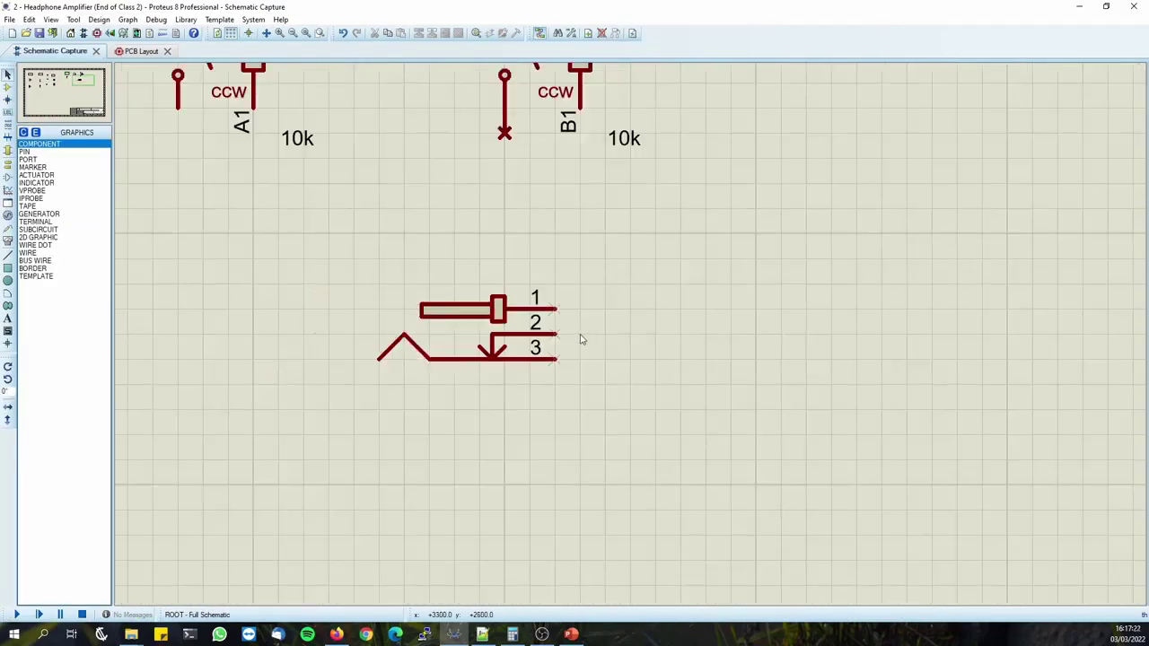
Select the whole DC jack symbol, including its three pins, and start making a device from it.
left_click_drag(329, 235, 664, 425)
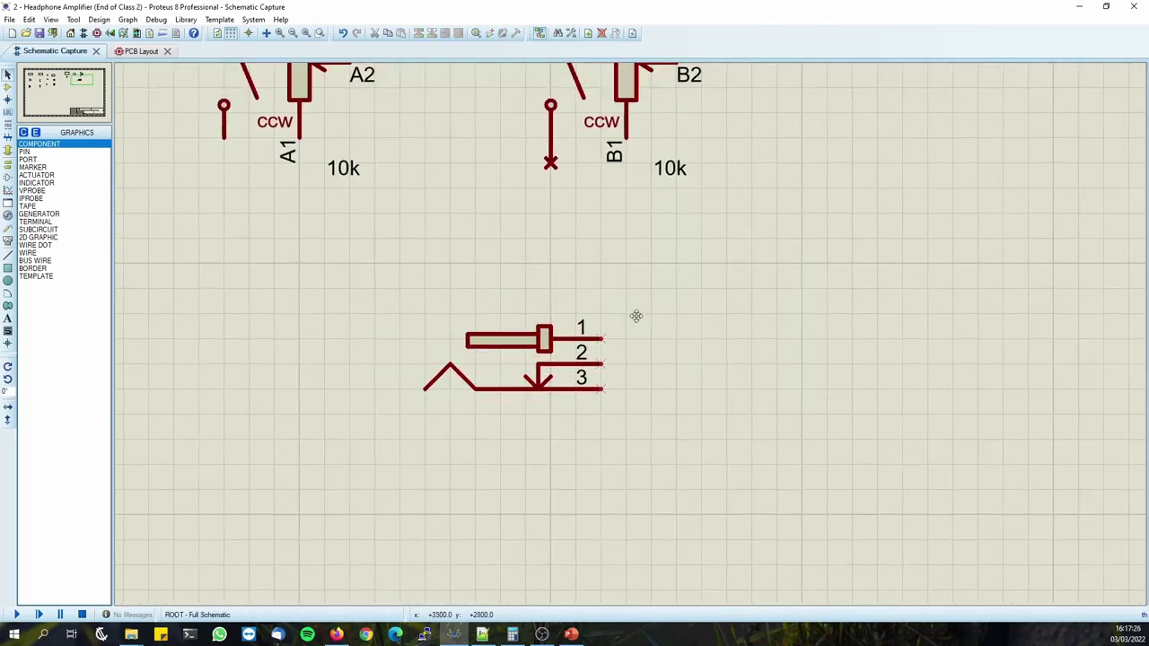
left_click(634, 285)
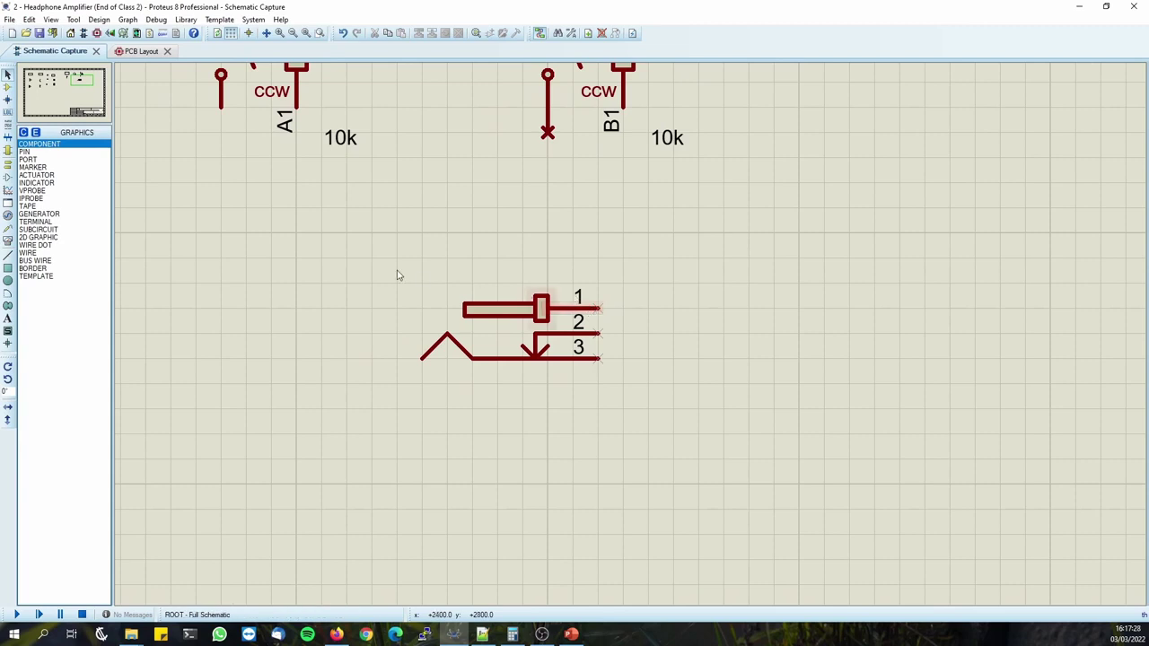
left_click_drag(347, 208, 723, 458)
right_click(598, 359)
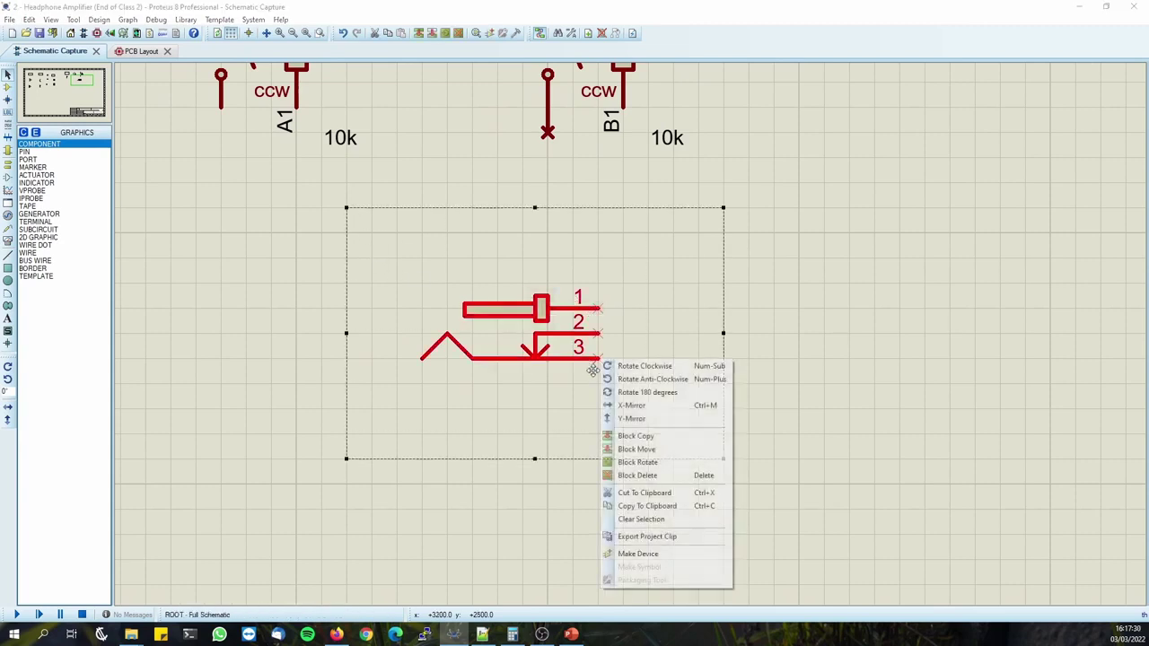
left_click(669, 552)
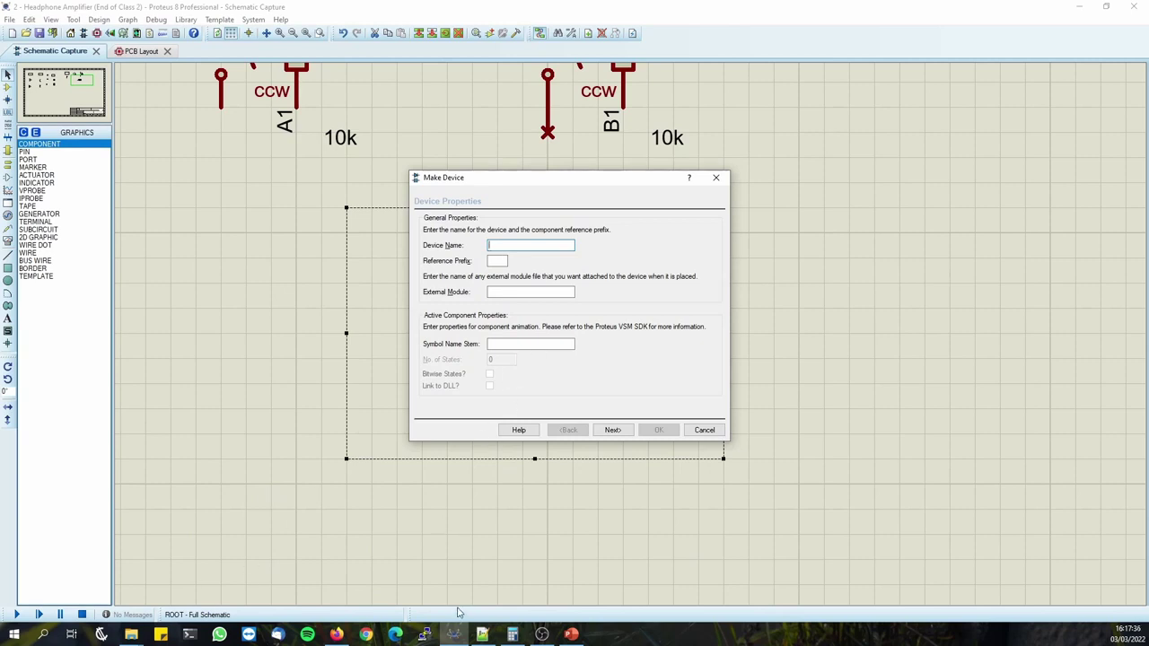
Get the part number from the Farnell product page and name the device JACK DC 20V FC681465P.
key("alt+Tab")
left_click(67, 11)
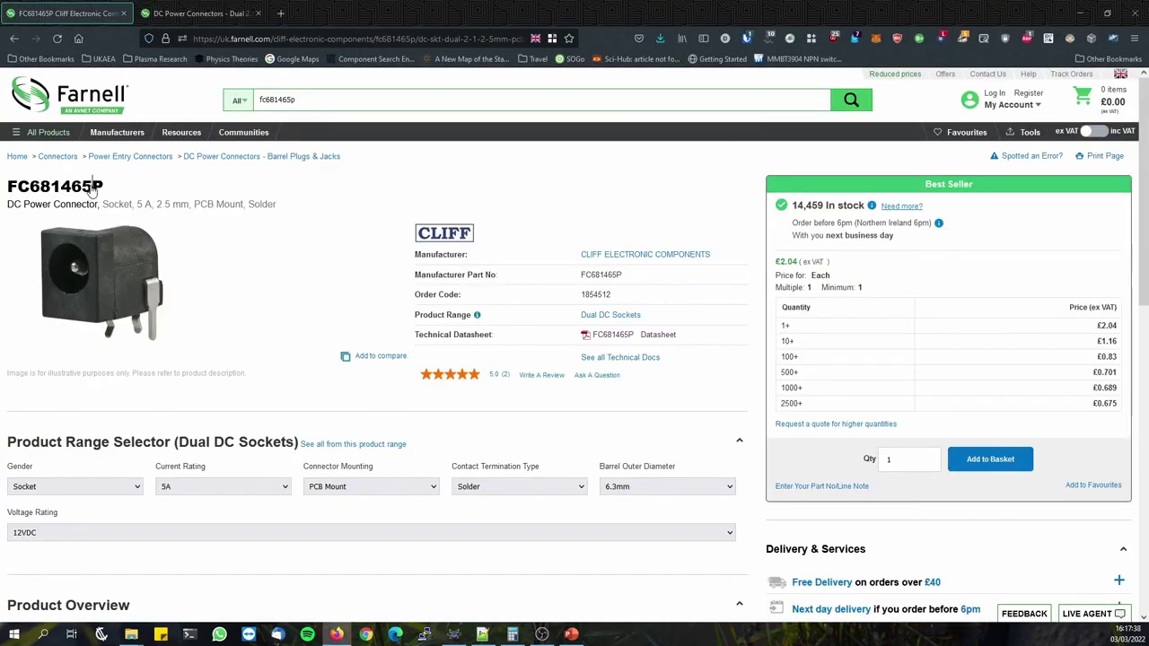
left_click(1080, 12)
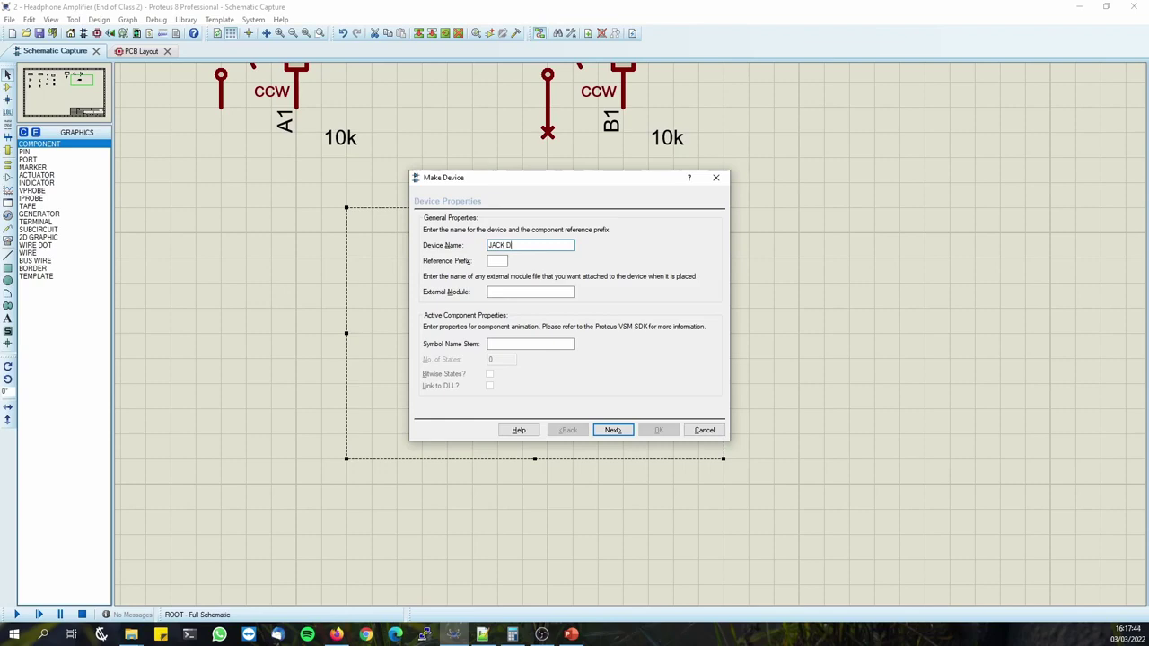
key("ctrl+v")
type("20V")
Examine the jack's datasheet in the browser for its voltage rating and connector type, and return to the Make Device dialog.
key("alt+Tab")
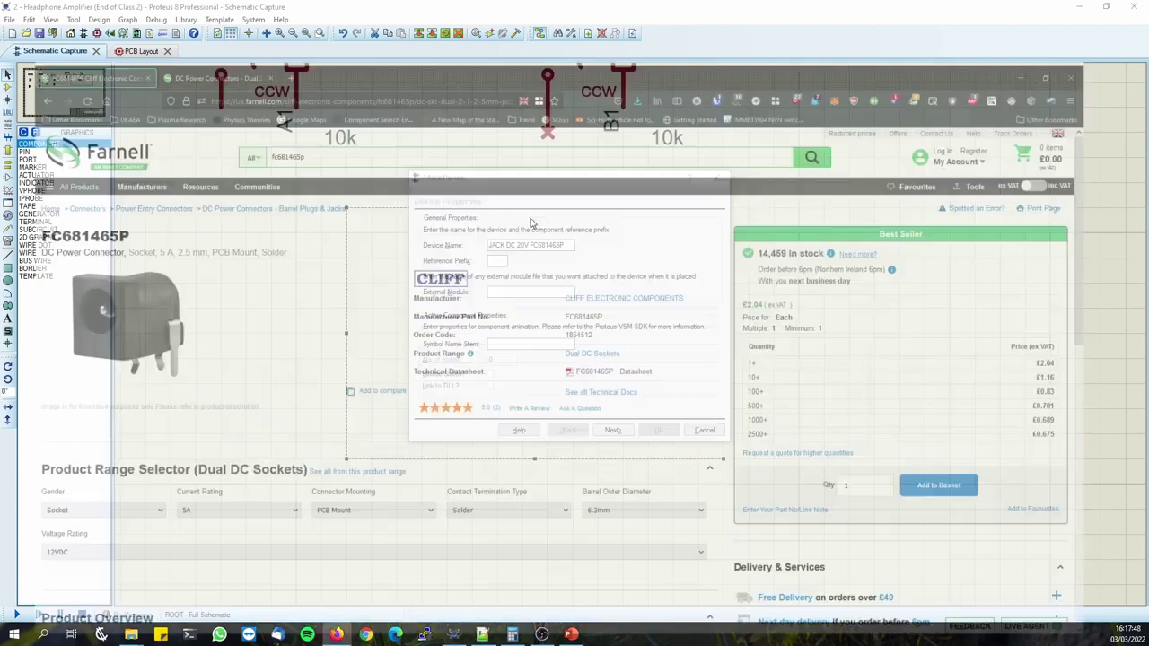
left_click(233, 11)
scroll(887, 282, "down", 6)
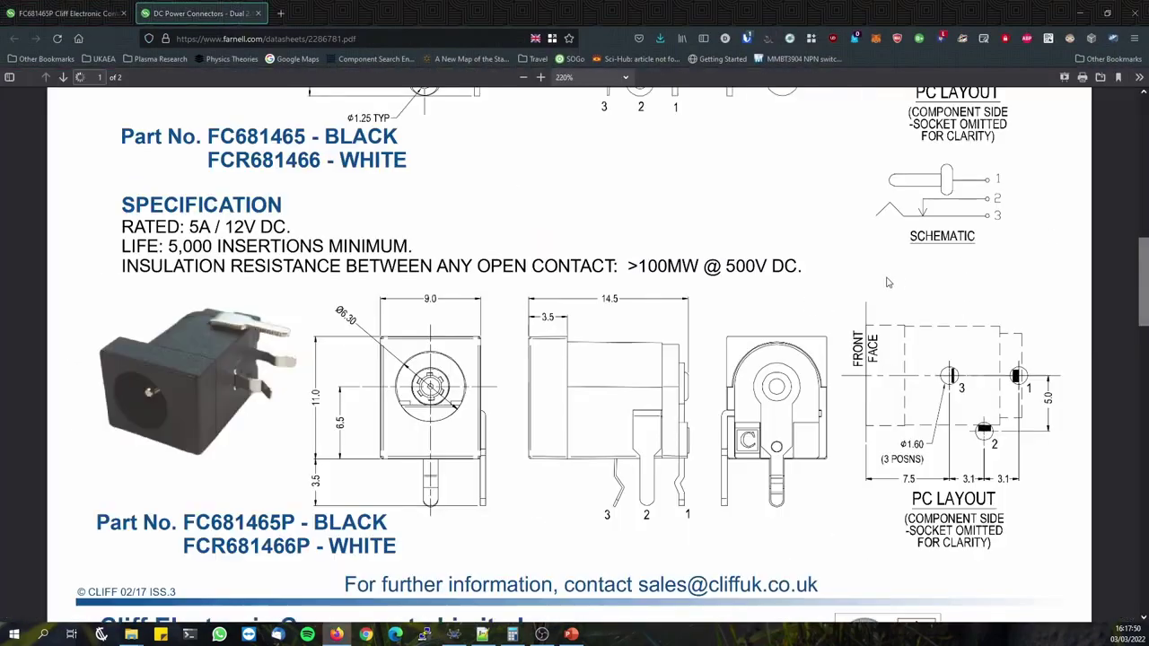
scroll(890, 287, "up", 7)
scroll(902, 309, "down", 5)
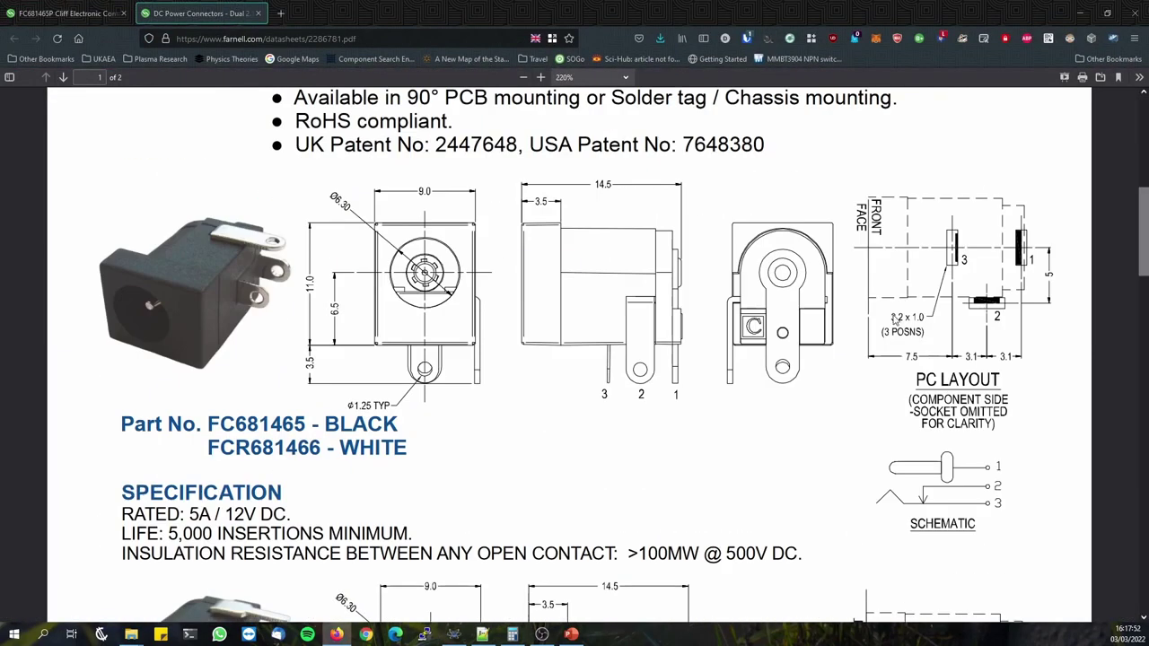
scroll(895, 321, "down", 5)
scroll(893, 318, "down", 12)
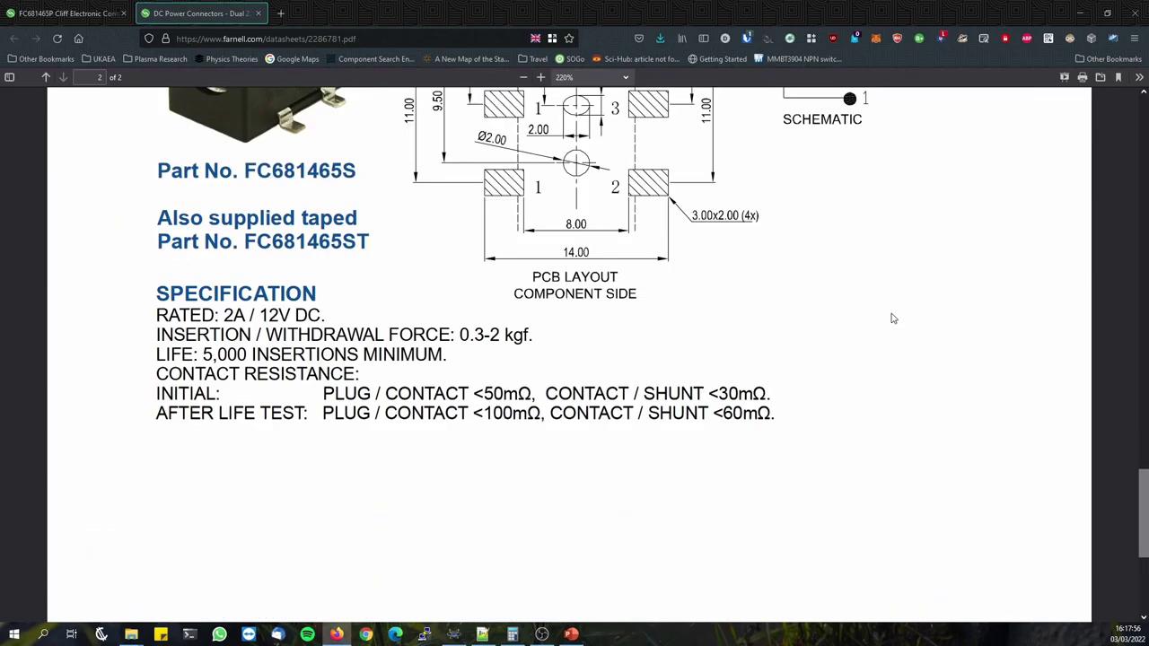
scroll(893, 317, "down", 3, "ctrl")
key("alt+Tab")
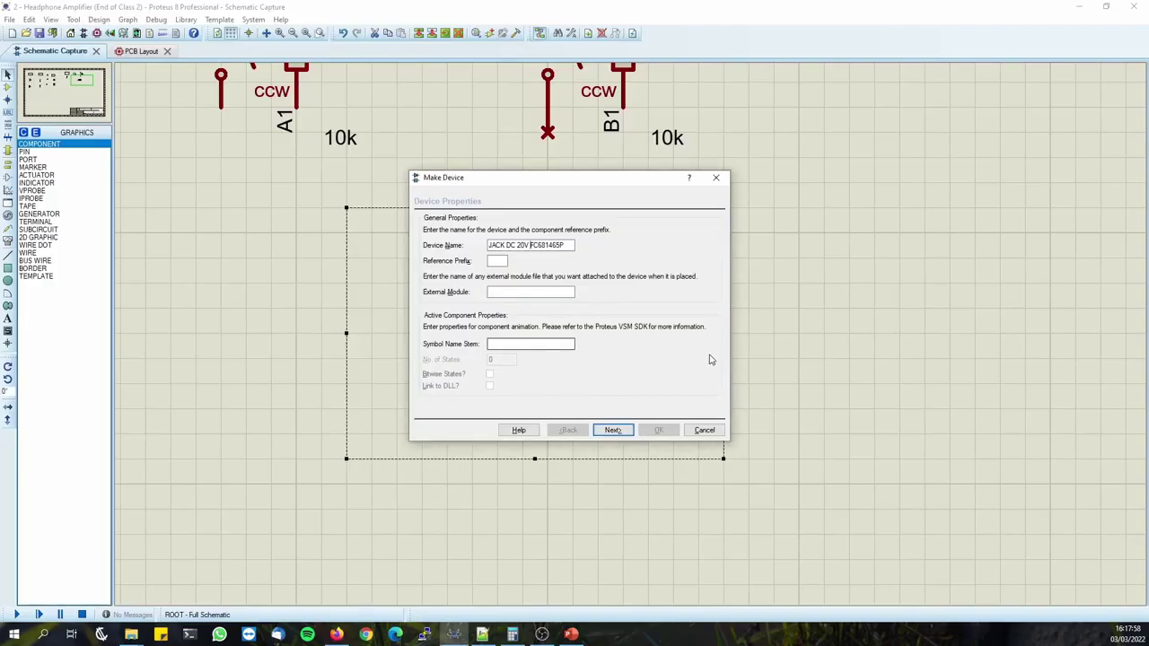
key("alt+Tab")
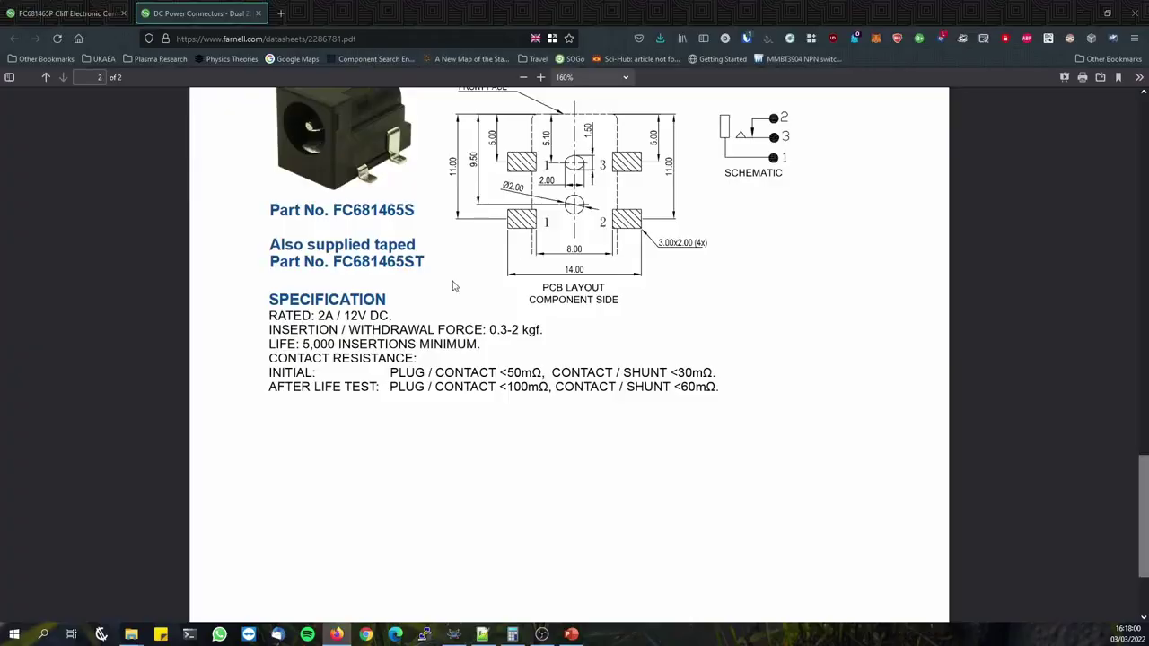
left_click_drag(343, 315, 369, 316)
scroll(422, 366, "up", 10)
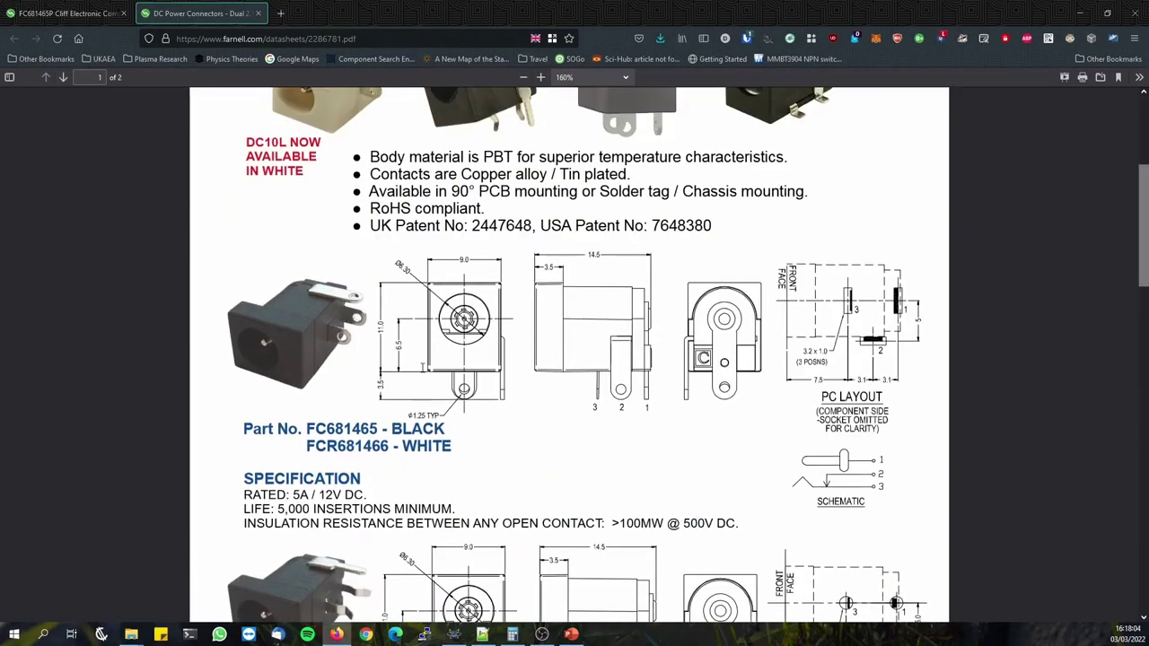
scroll(537, 436, "up", 3)
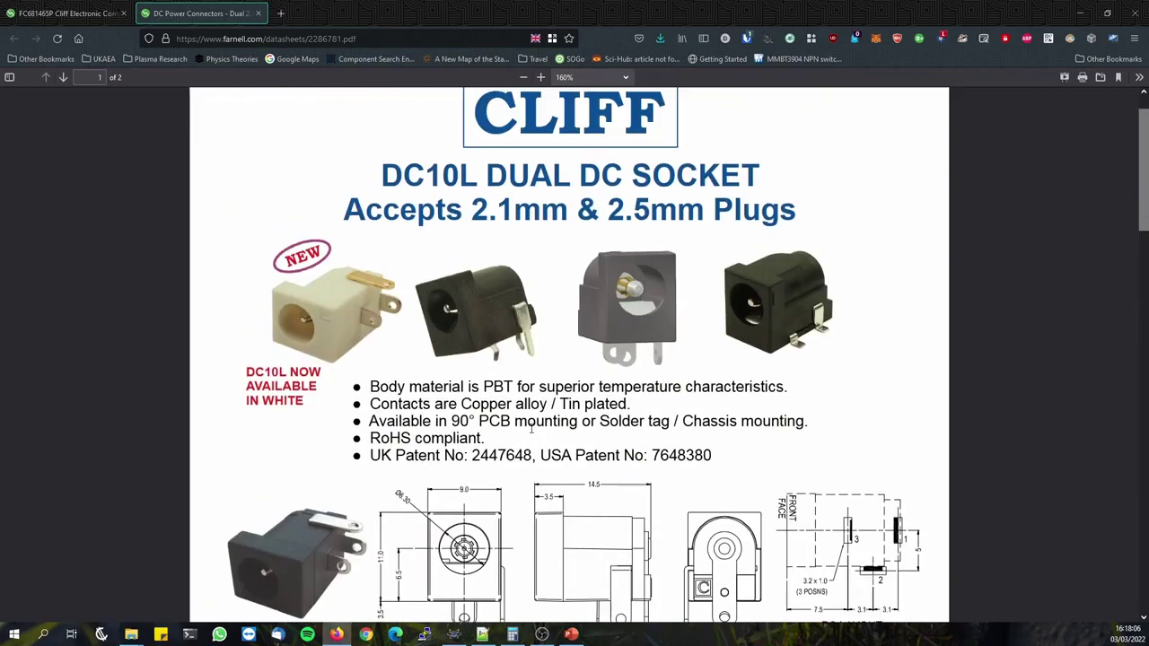
scroll(531, 429, "up", 5)
key("alt+Tab")
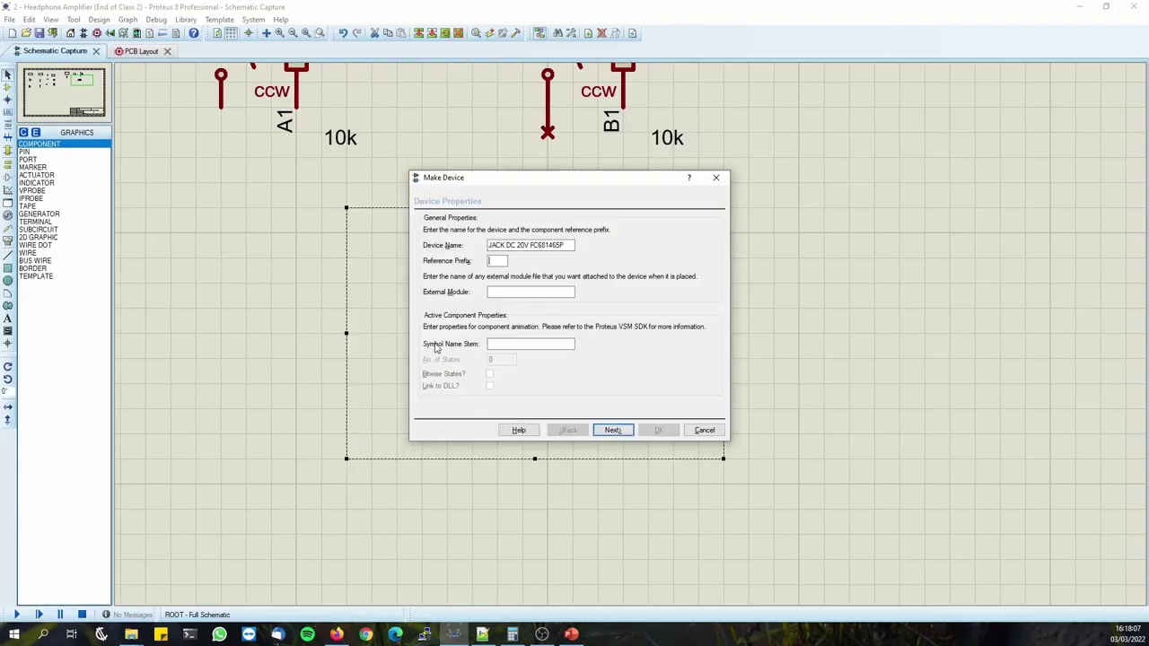
Change the voltage in the device name to 12V, set the reference prefix to J, and continue to the packagings.
left_click(526, 244)
key("BackSpace")
key("BackSpace")
type("12")
key("Tab")
left_click(613, 430)
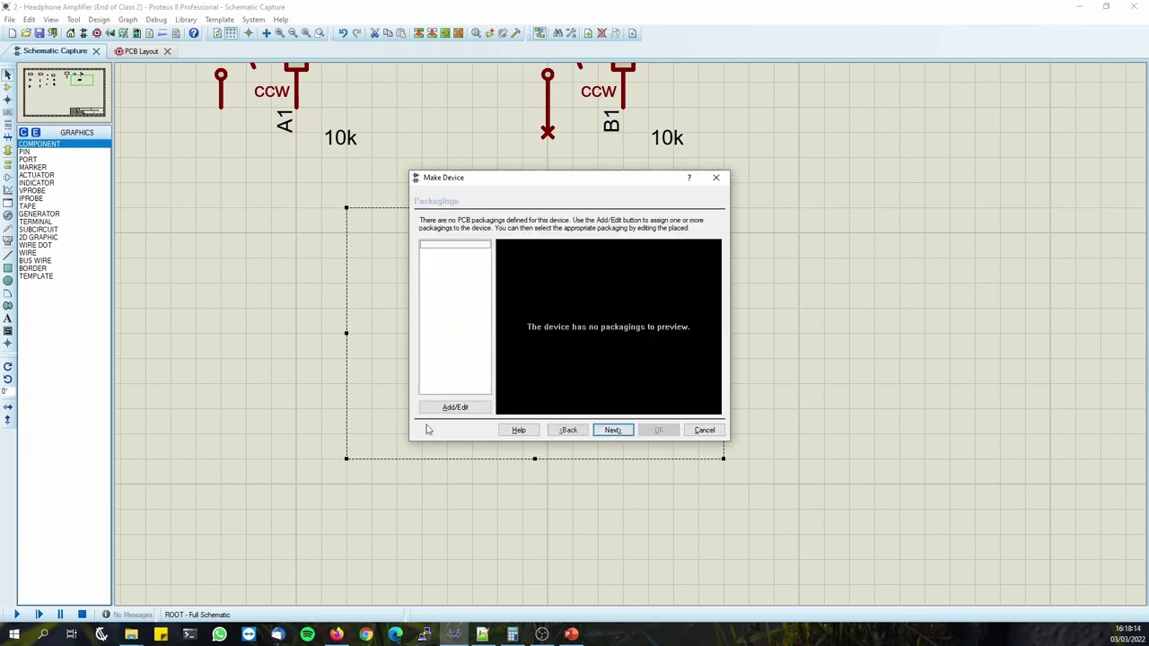
Add the FC681465P package from the D_THRU_HOLE library as the device's PCB packaging.
left_click(455, 407)
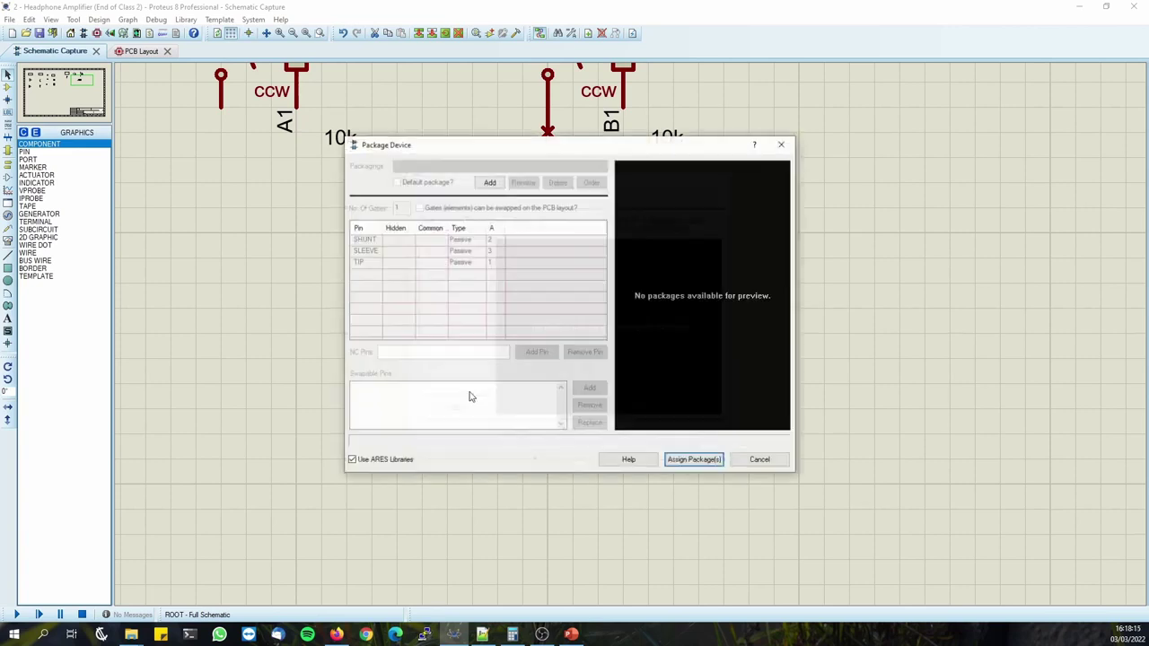
left_click(489, 182)
left_click_drag(682, 116, 1029, 57)
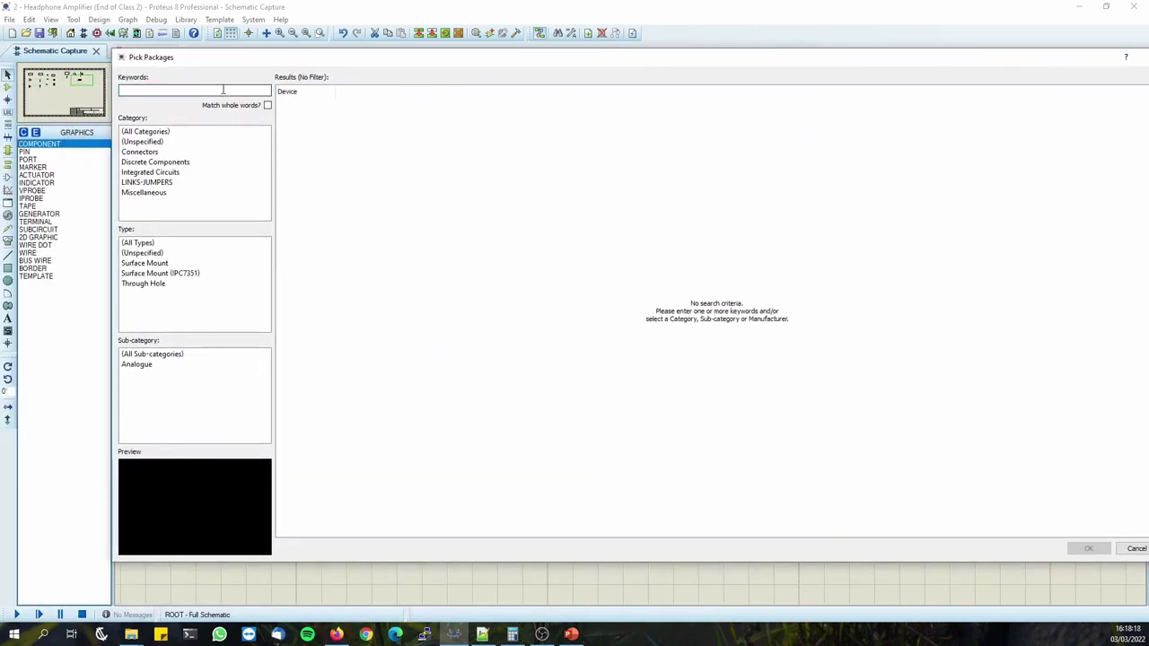
key("ctrl+v")
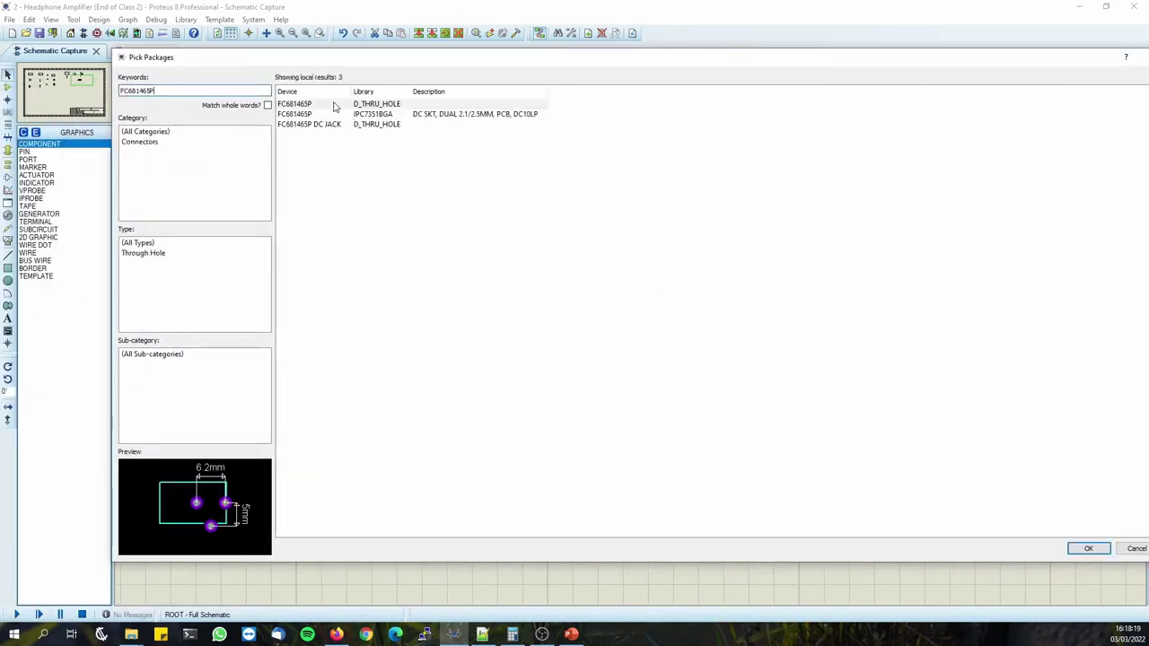
left_click(384, 108)
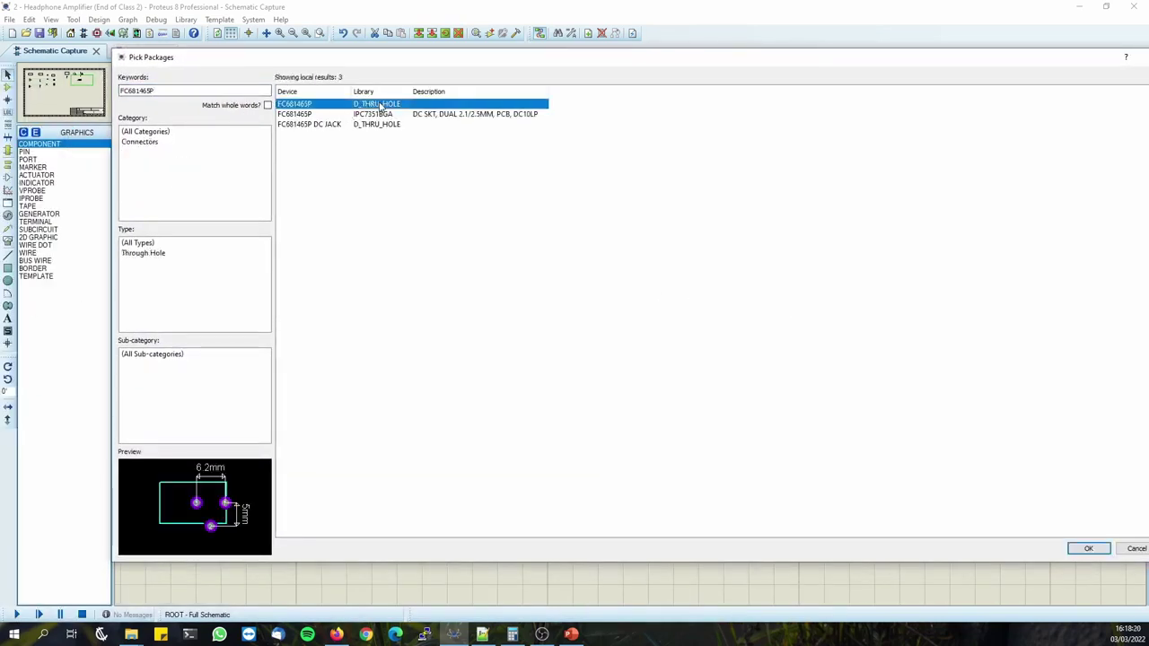
left_click(1088, 548)
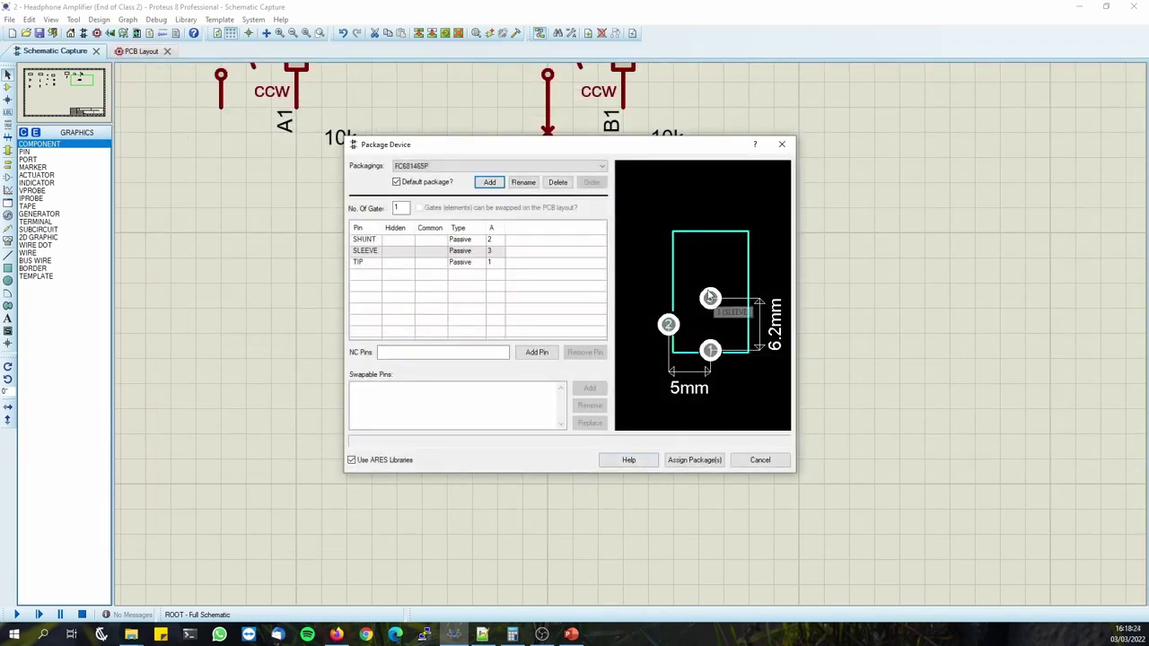
Check the tip, shunt and sleeve pad mapping against the datasheet's schematic and PC layout, and assign the package to the device.
left_click_drag(456, 145, 437, 314)
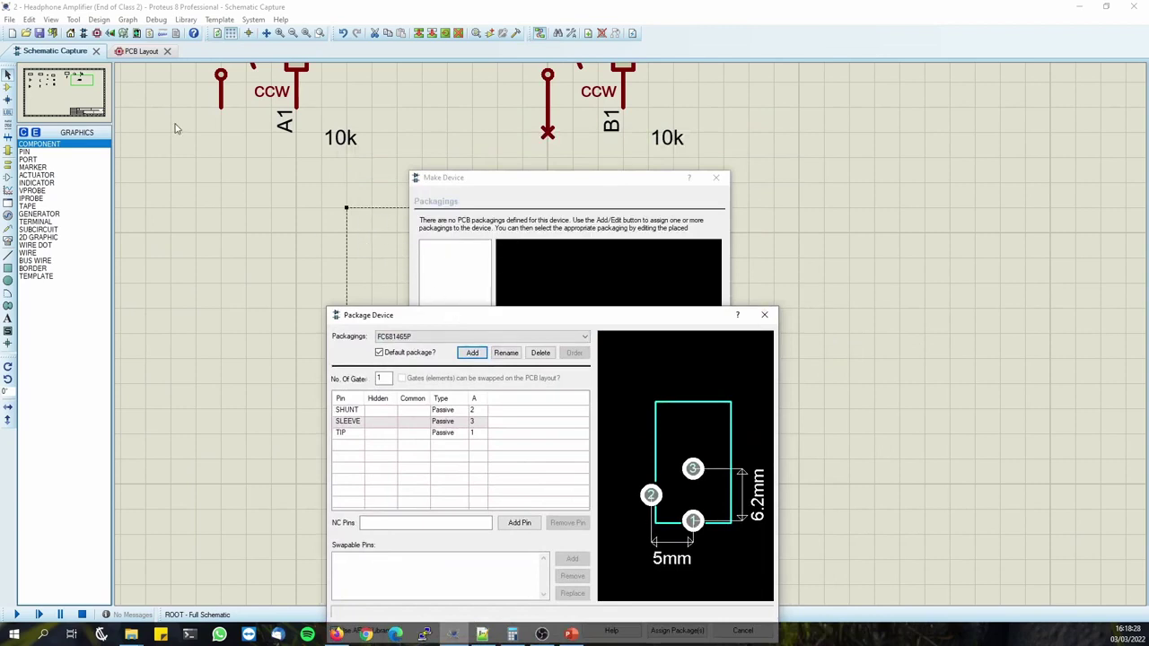
left_click_drag(630, 309, 643, 188)
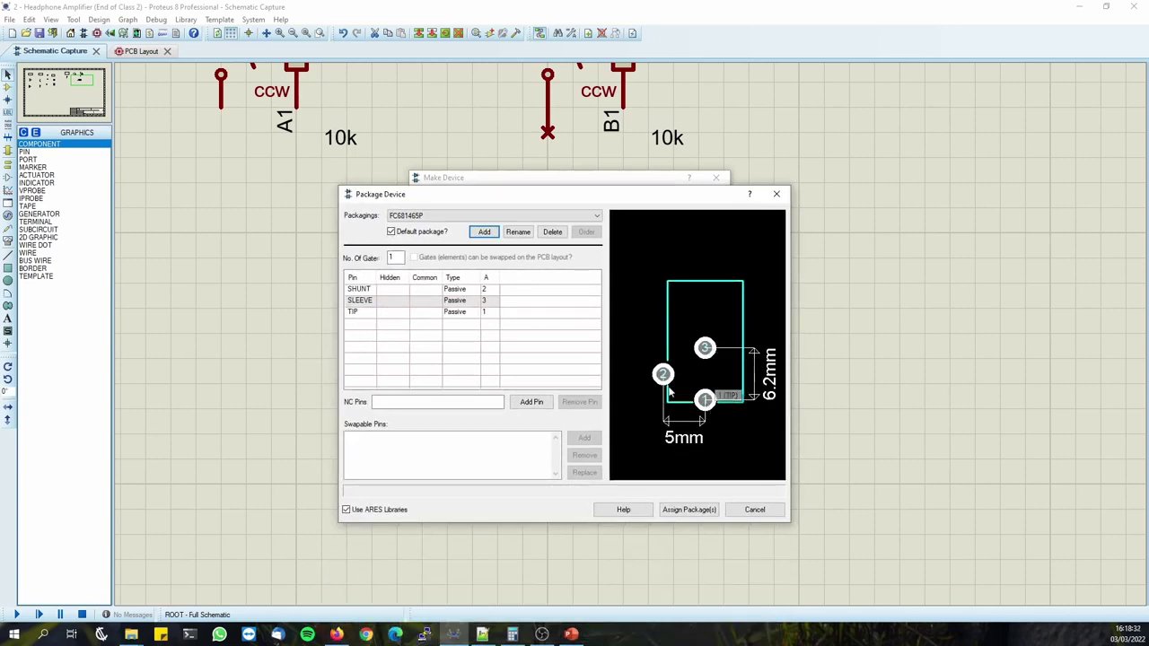
left_click(336, 635)
scroll(491, 560, "down", 5)
scroll(605, 518, "up", 12)
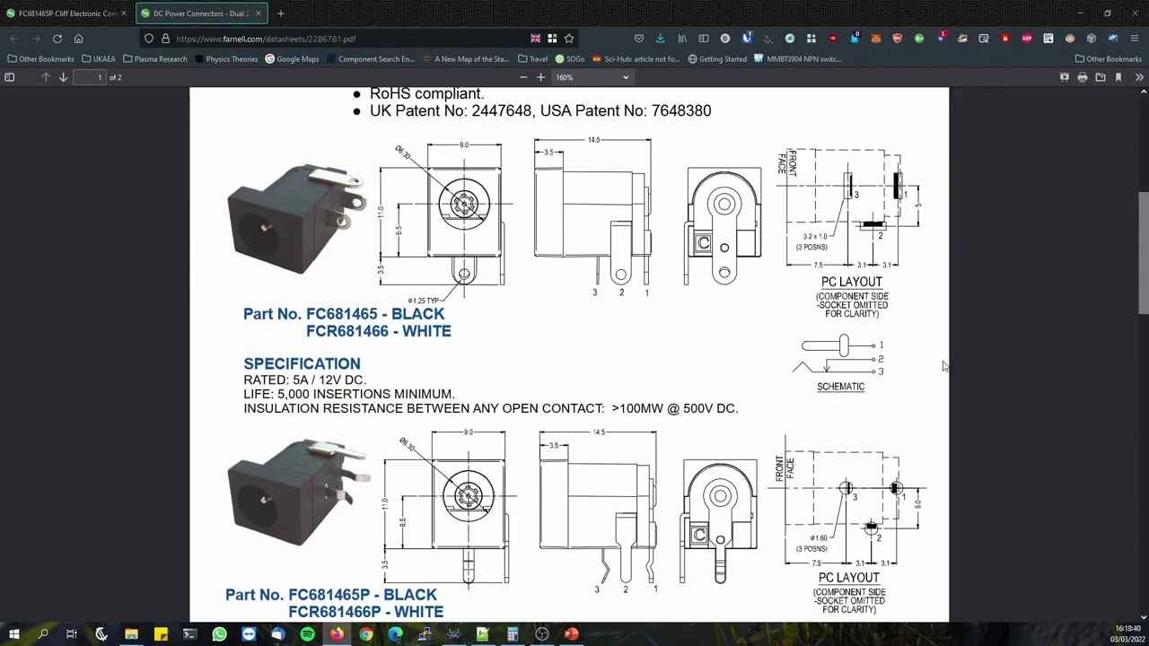
left_click(1080, 13)
left_click(679, 508)
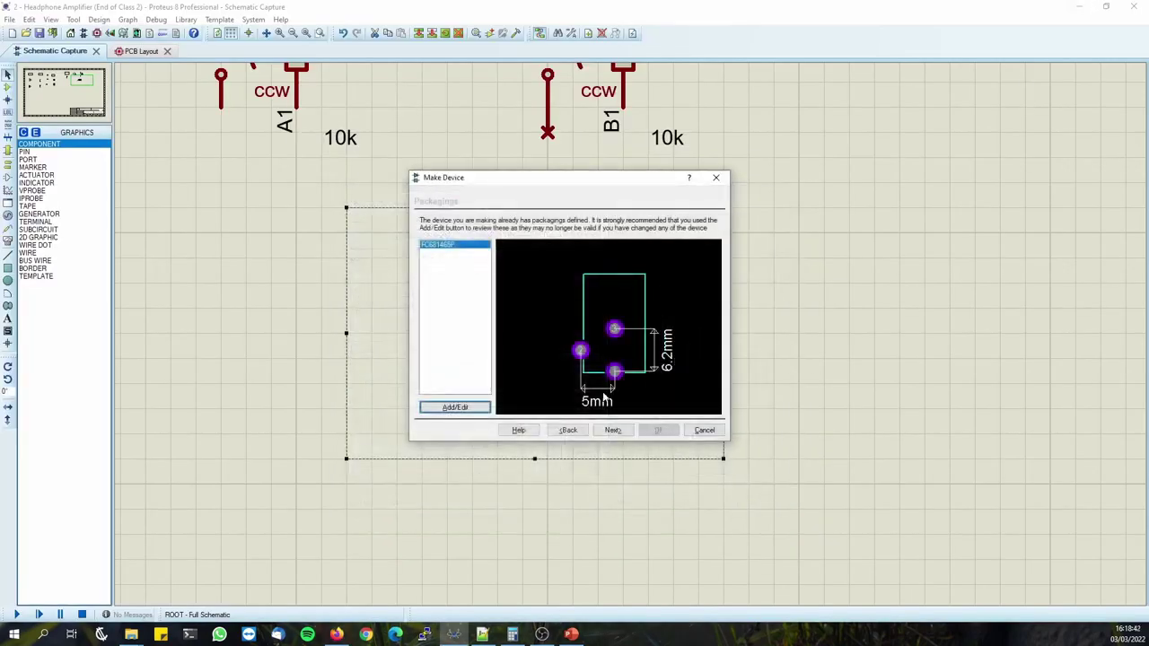
Skip the component properties and data sheet pages, and choose D_CONN as the library for saving the device.
left_click(610, 429)
left_click(616, 432)
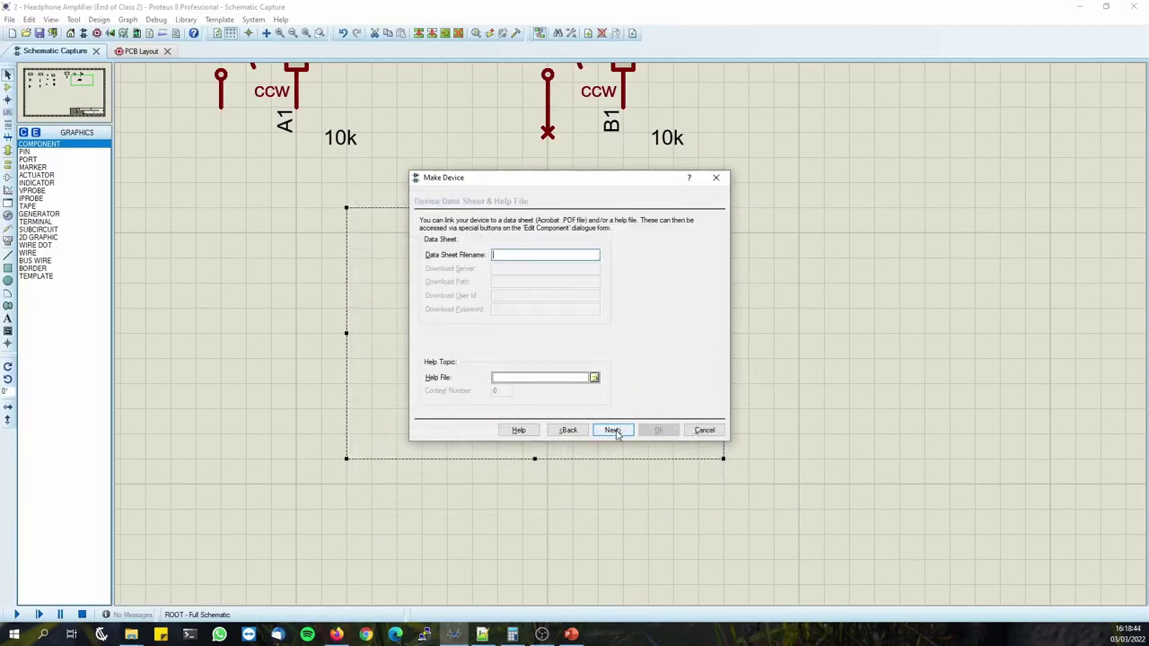
left_click(615, 432)
scroll(718, 395, "down", 3)
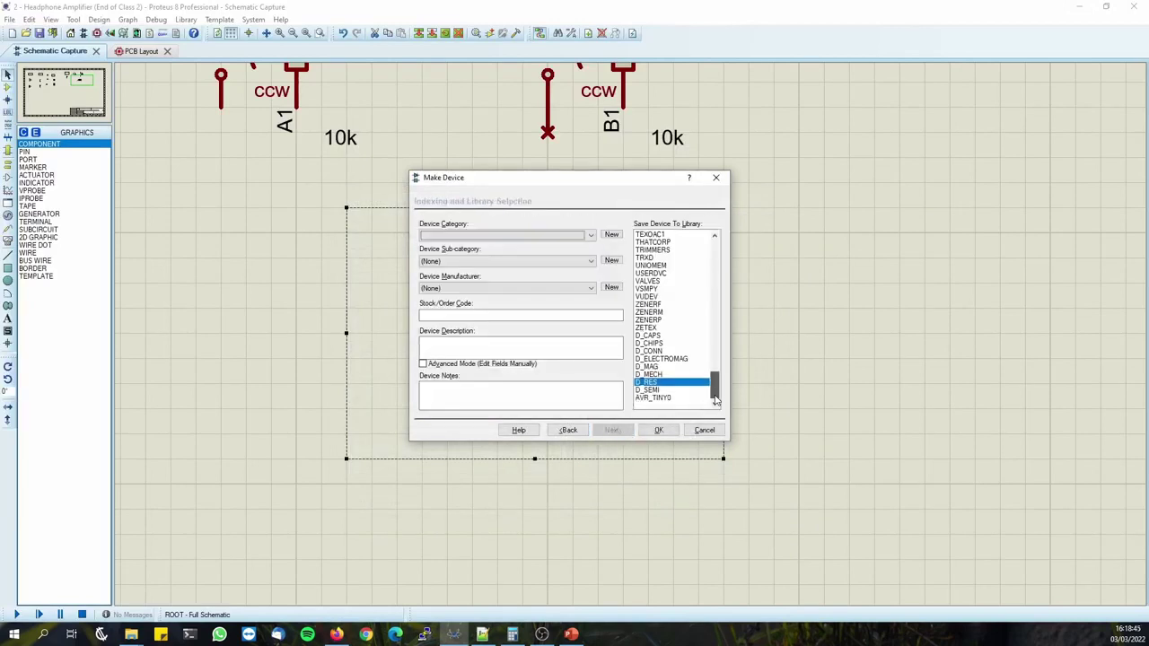
left_click(662, 351)
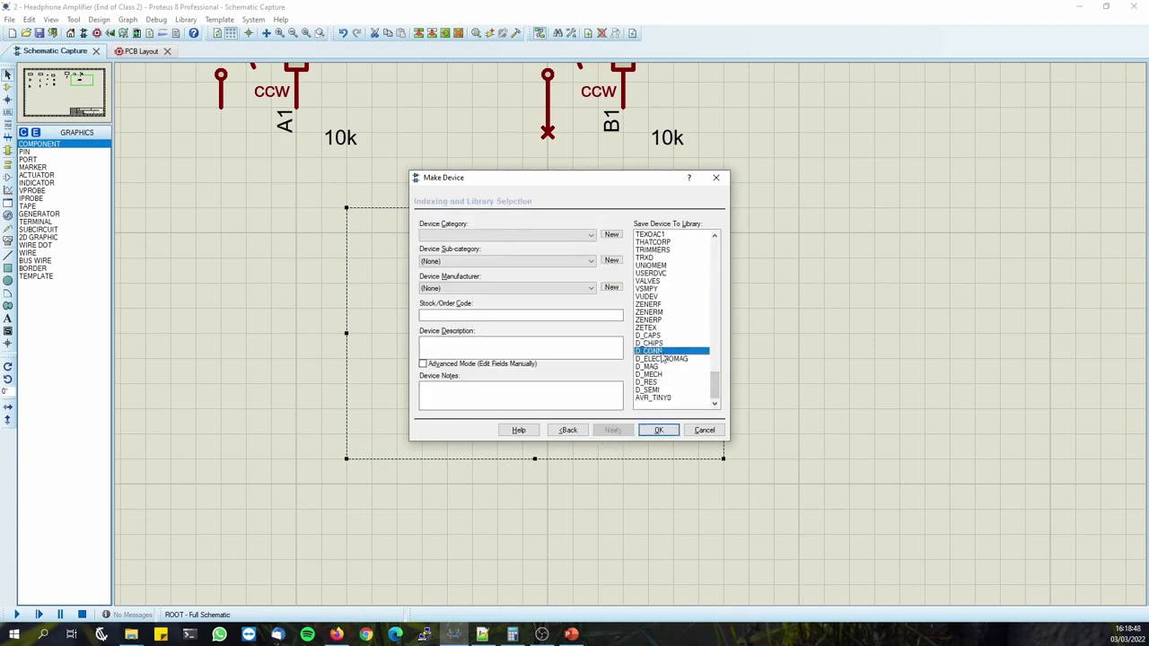
Set the device category to Connectors and the sub-category to Barrel, and save the device.
left_click(471, 235)
left_click(460, 271)
left_click(463, 261)
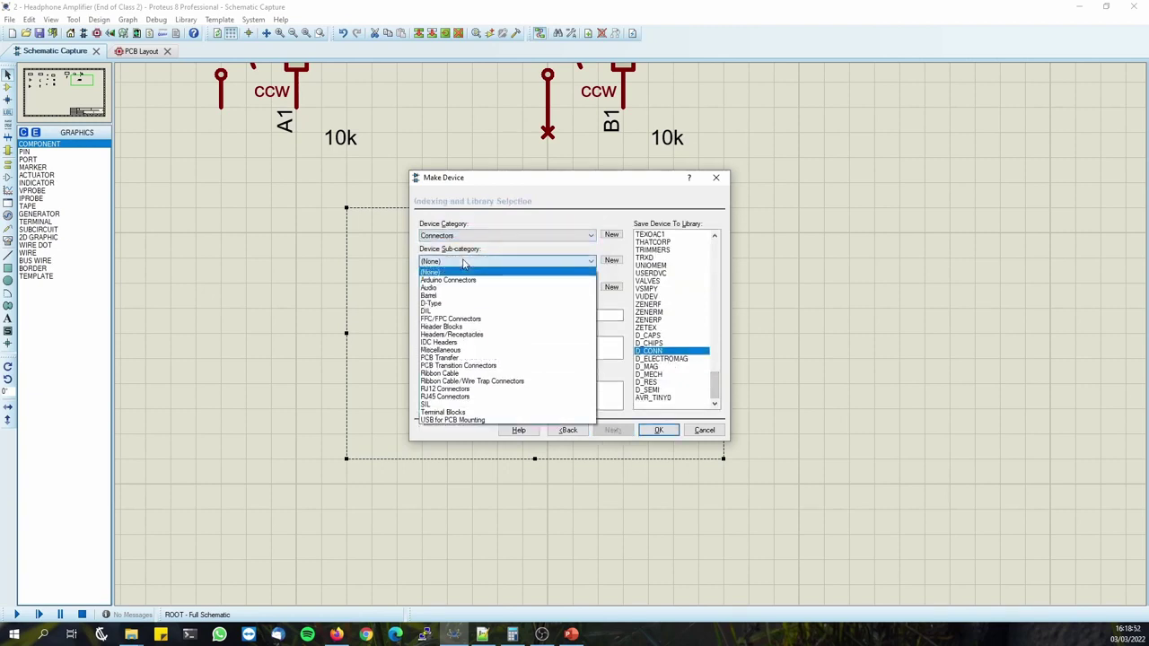
left_click(432, 297)
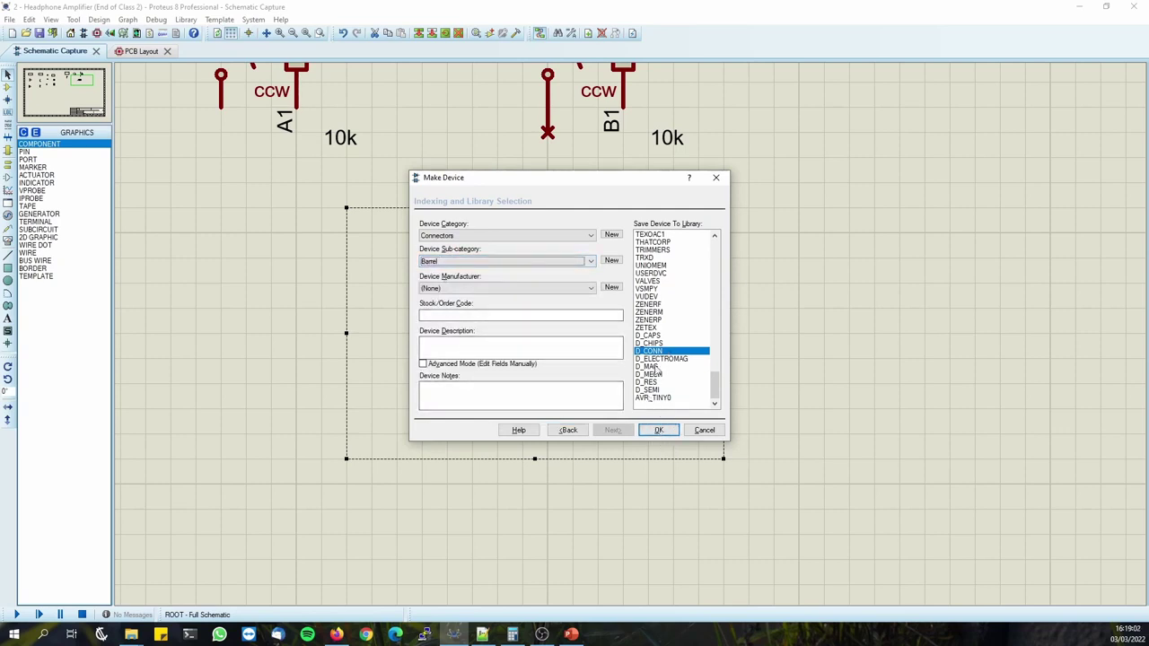
left_click(659, 431)
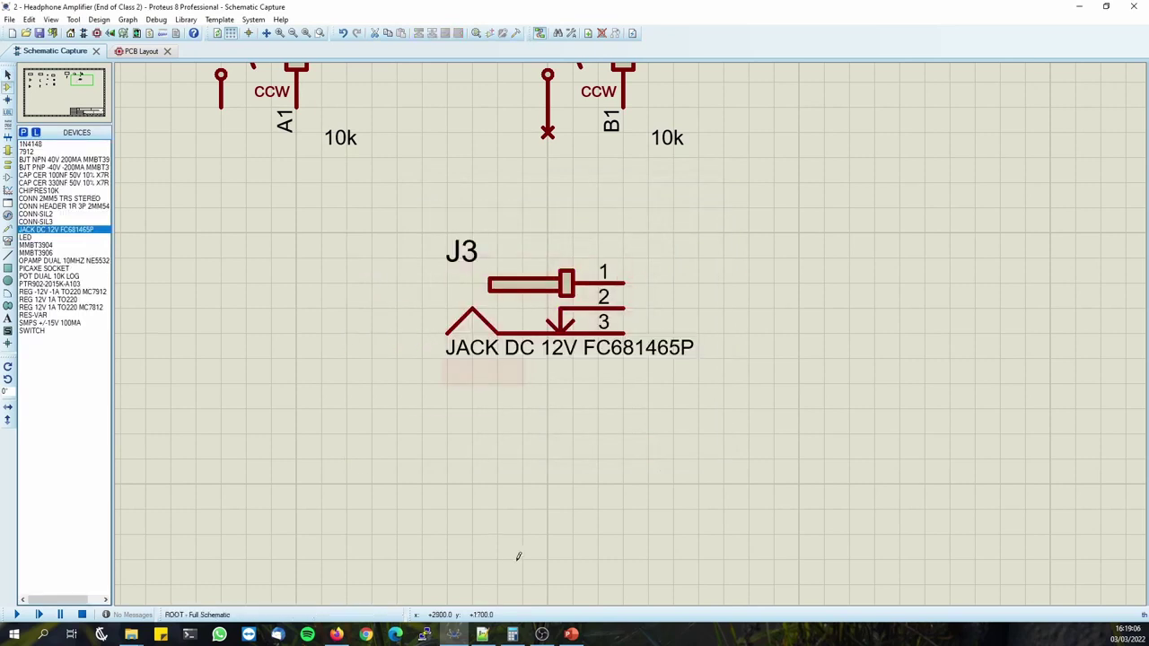
View the component properties of the new DC jack, including its PCB package, and close them without changes.
left_click(482, 635)
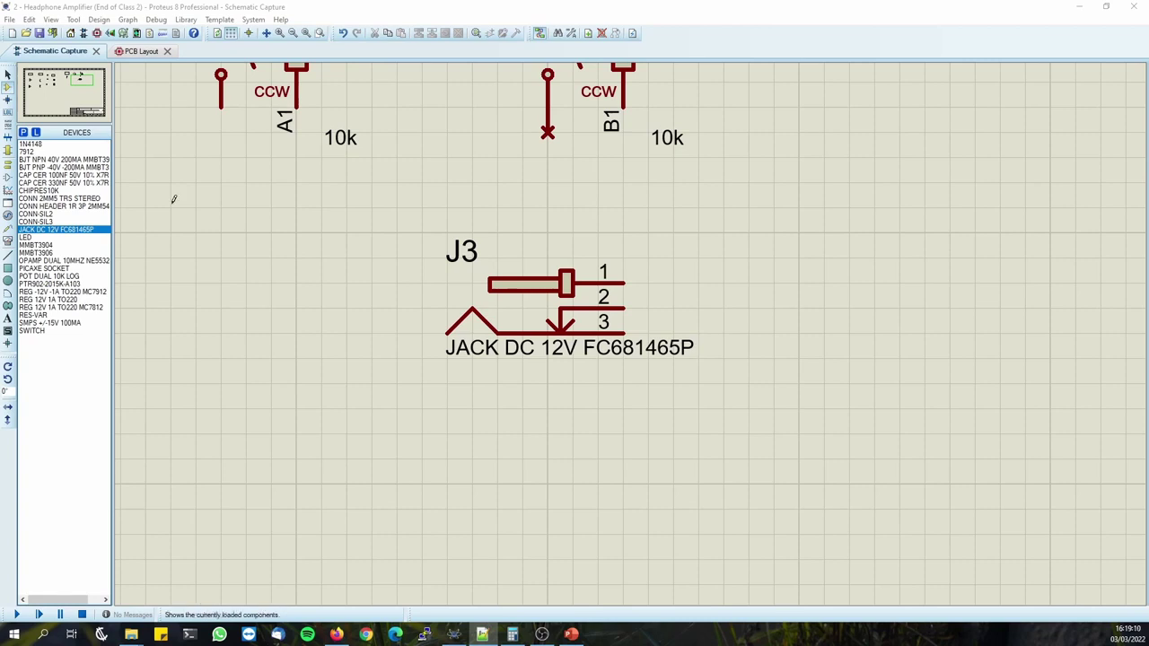
double_click(528, 326)
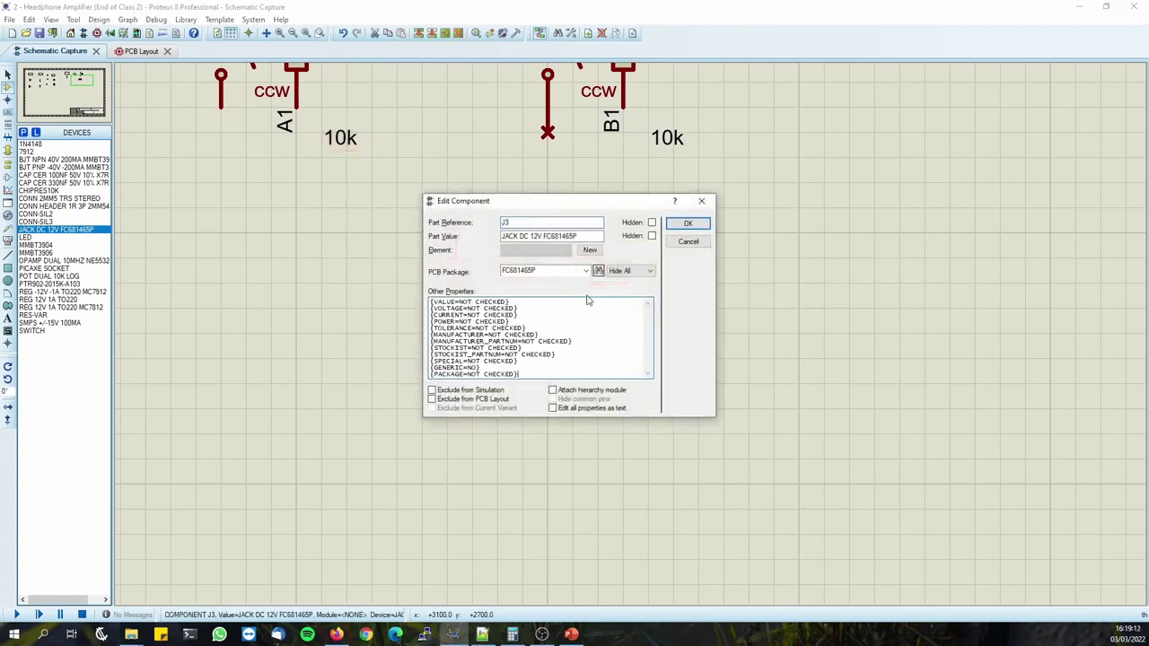
key("Escape")
Reopen DC jack J3 in Make Device and set its default PCB package to FC681465P in the component properties.
right_click(582, 299)
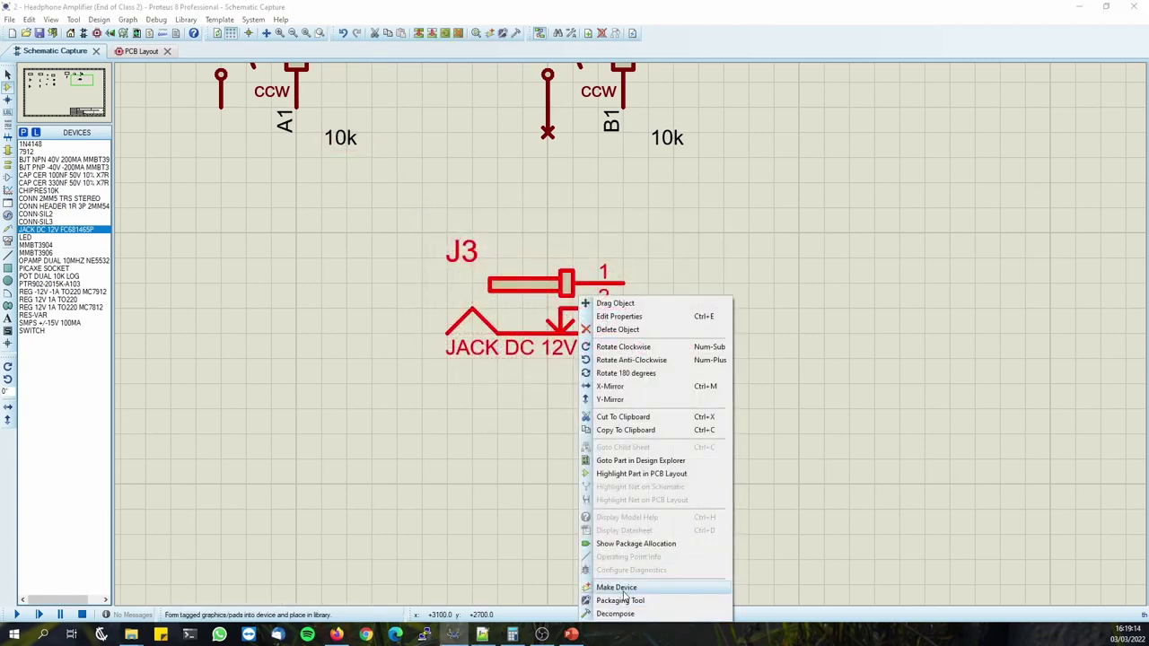
left_click(619, 587)
left_click(609, 431)
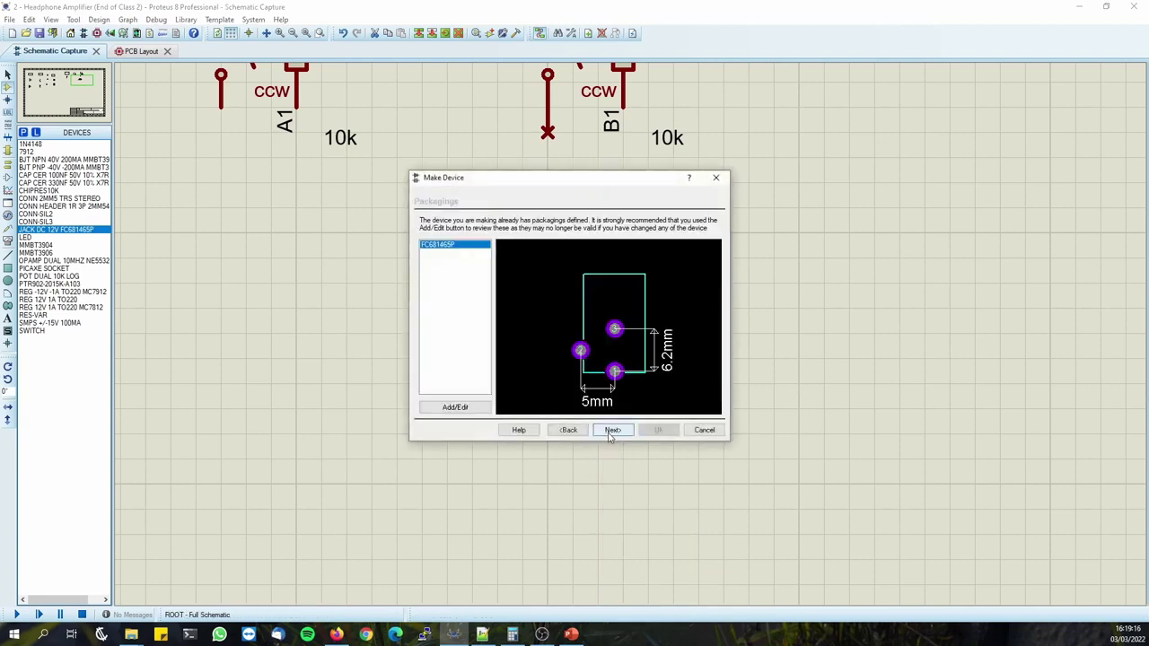
left_click(609, 430)
left_click(449, 259)
left_click(449, 251)
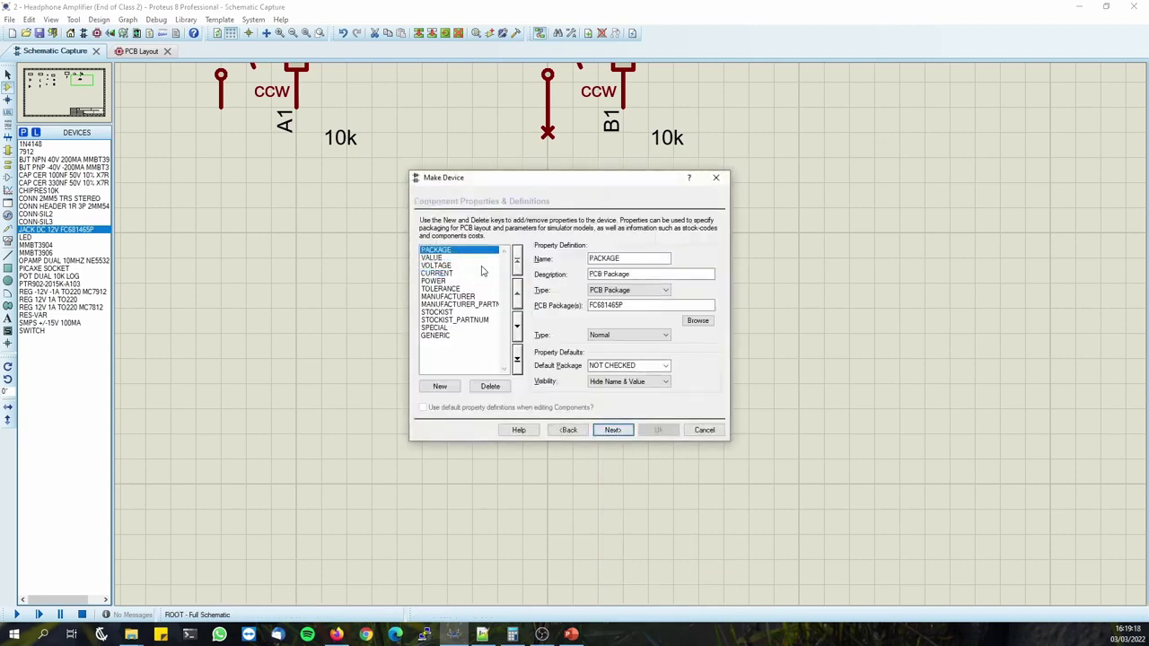
left_click(666, 367)
left_click(629, 387)
key("ctrl+c")
Set the default of the VALUE property to DC JACK and of the VOLTAGE property to 12V.
left_click(443, 259)
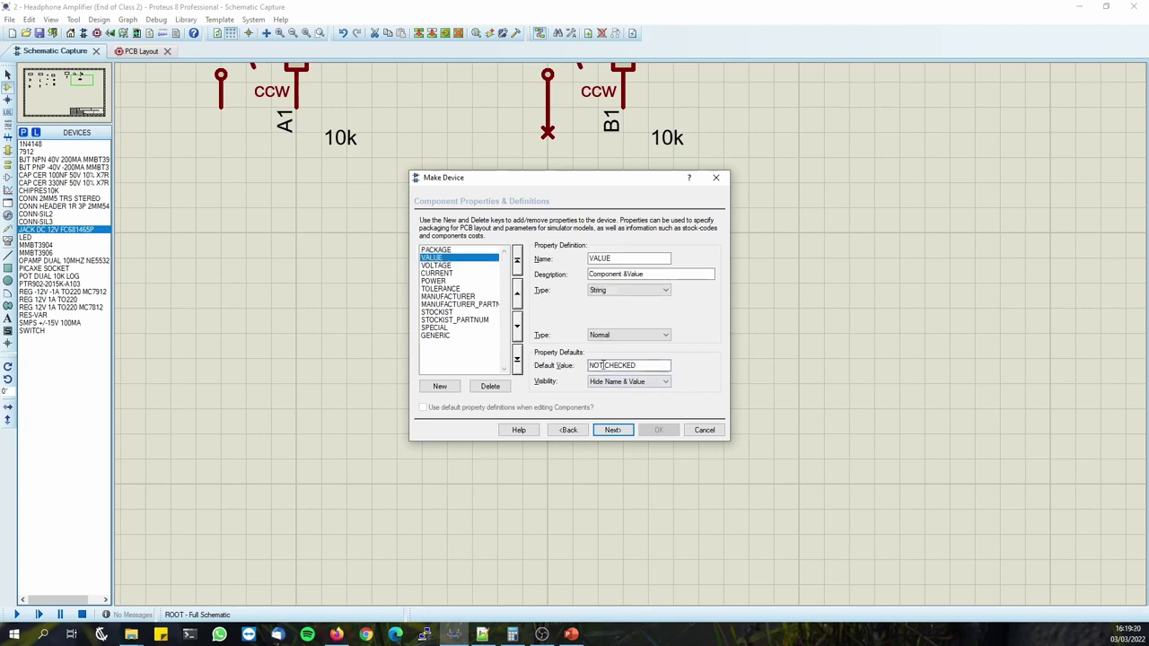
type("12V")
left_click_drag(614, 368, 480, 363)
left_click(436, 265)
double_click(611, 365)
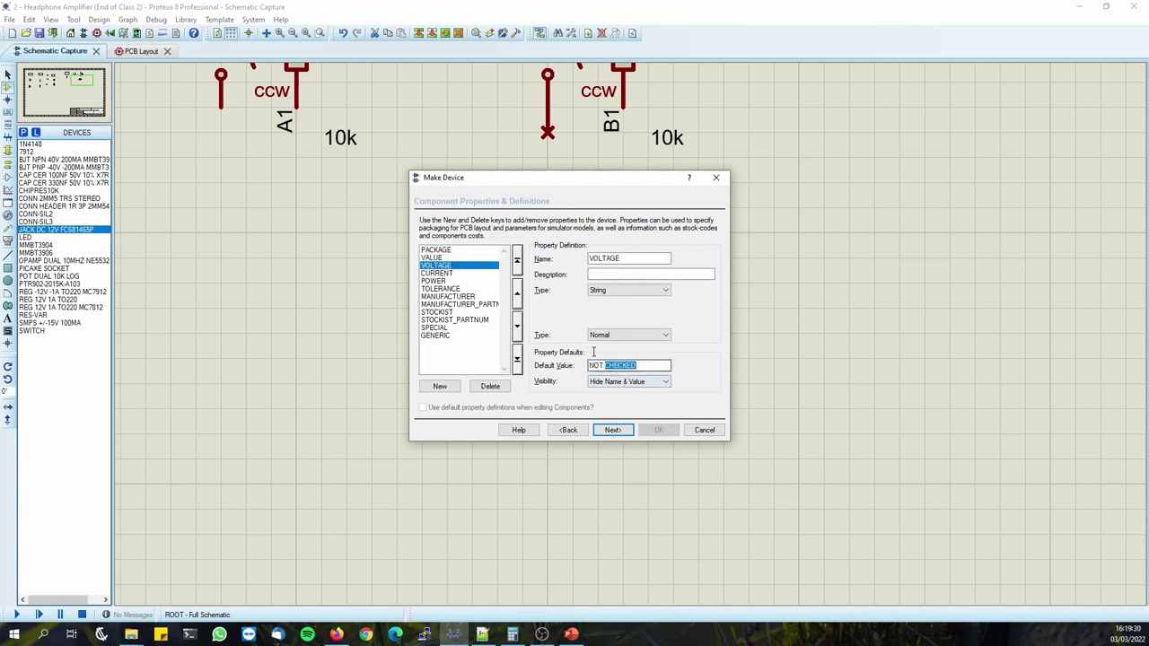
type("12V")
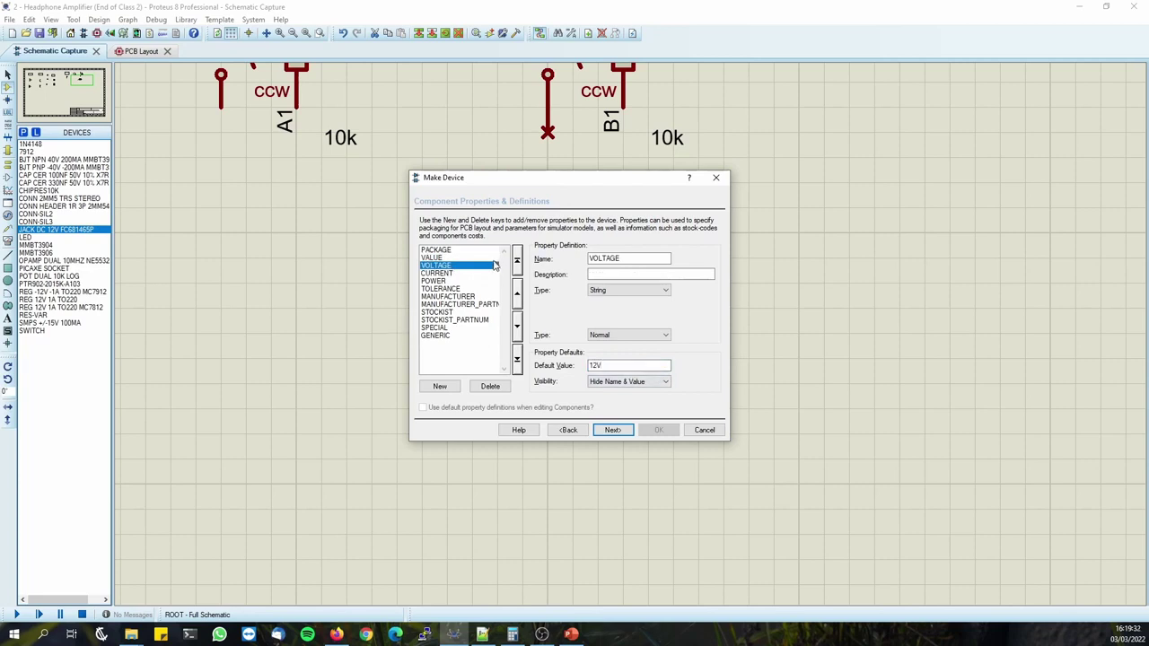
Fill in the defaults of the CURRENT, POWER and TOLERANCE properties for the jack.
left_click(458, 274)
left_click_drag(668, 365, 590, 365)
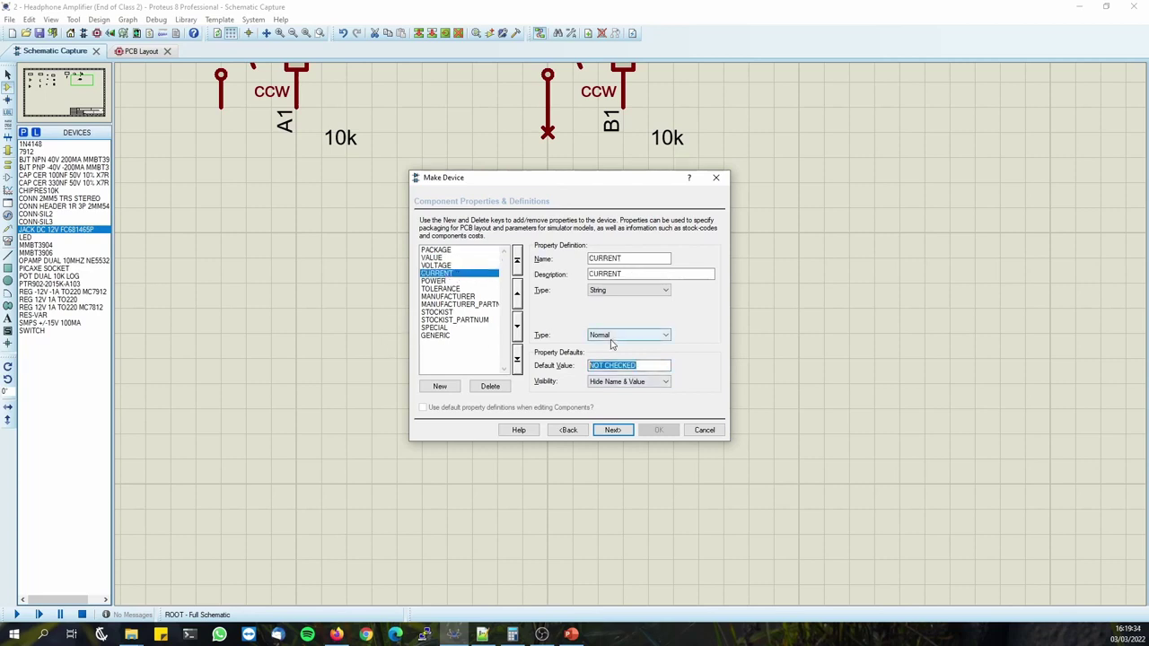
type("2V")
left_click(440, 266)
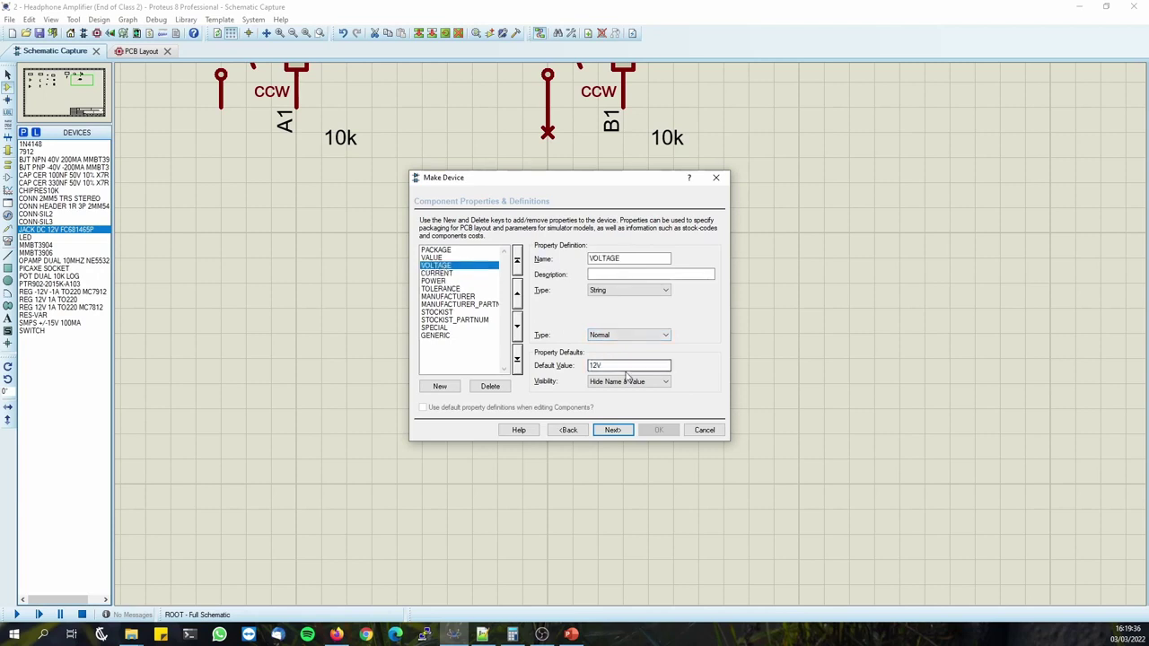
left_click_drag(626, 365, 587, 366)
left_click(435, 273)
left_click(440, 281)
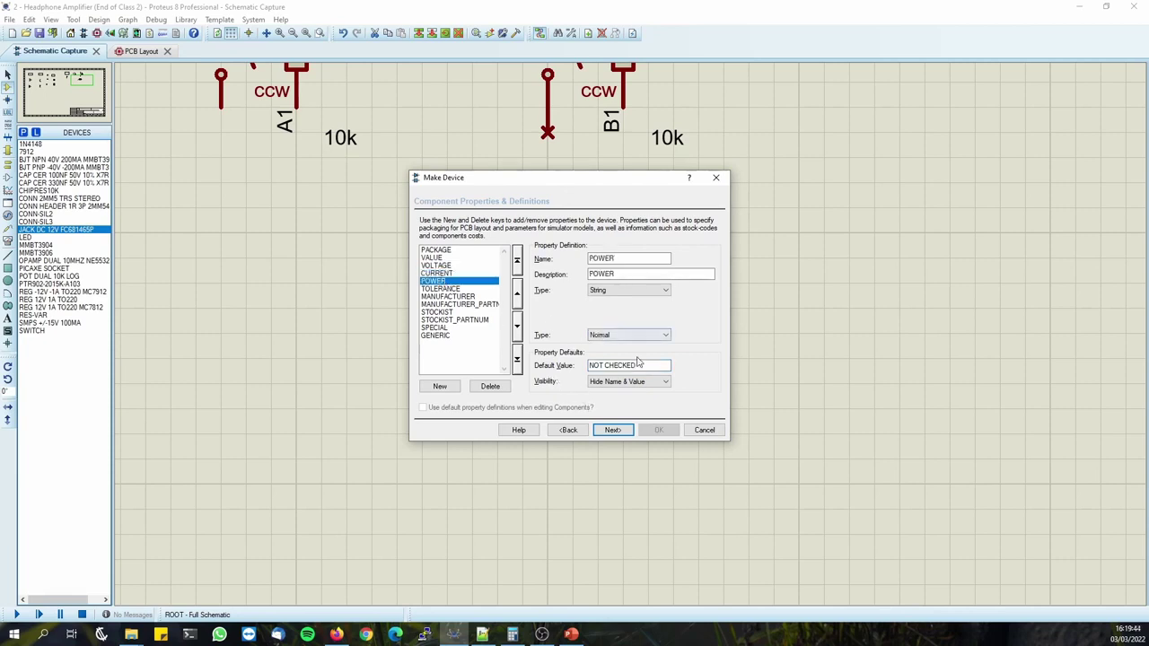
left_click(450, 289)
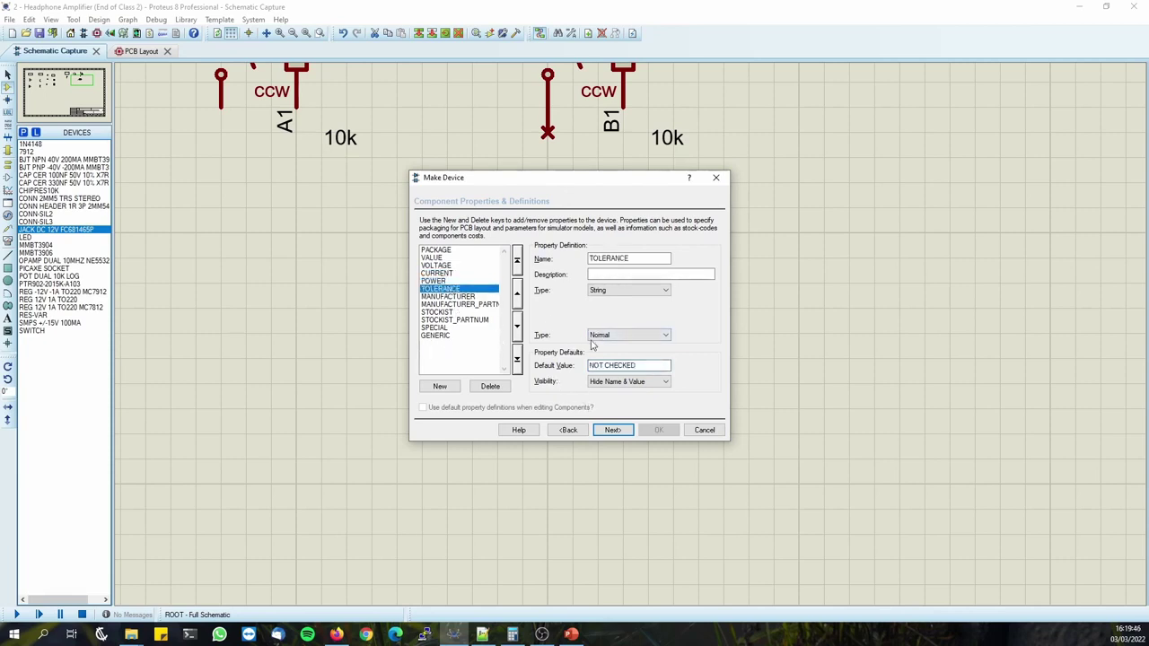
Look up the manufacturer on the Farnell product page and set the MANUFACTURER default to CLIFF ELECTRONIC COMPONENTS.
left_click(476, 296)
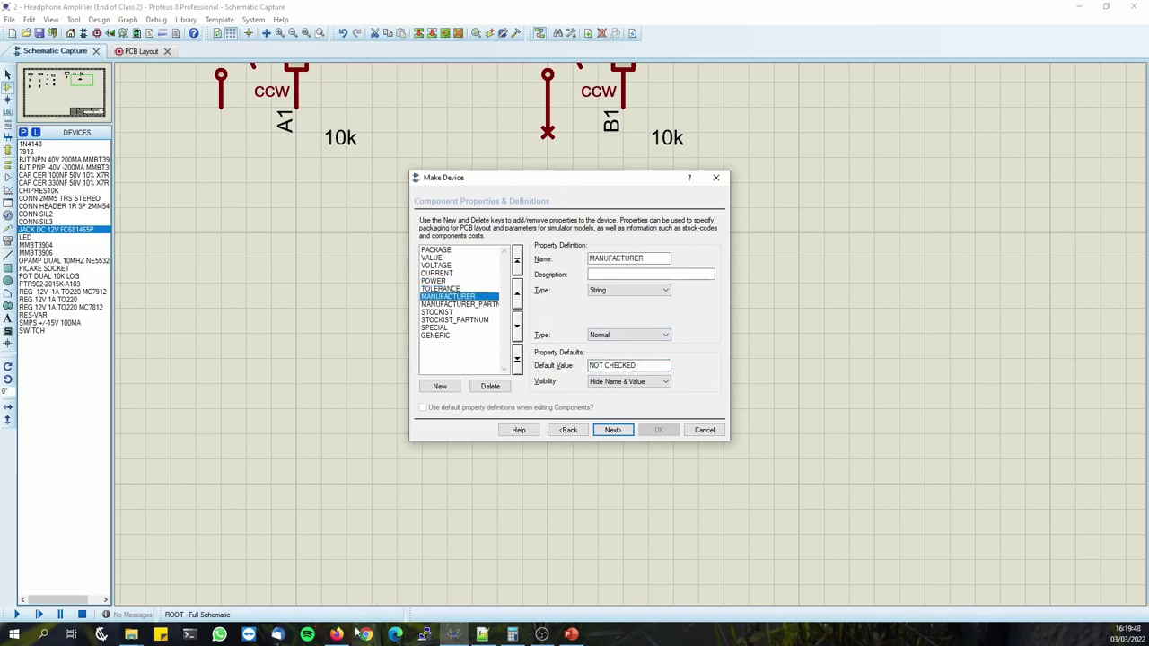
left_click(336, 635)
left_click(116, 8)
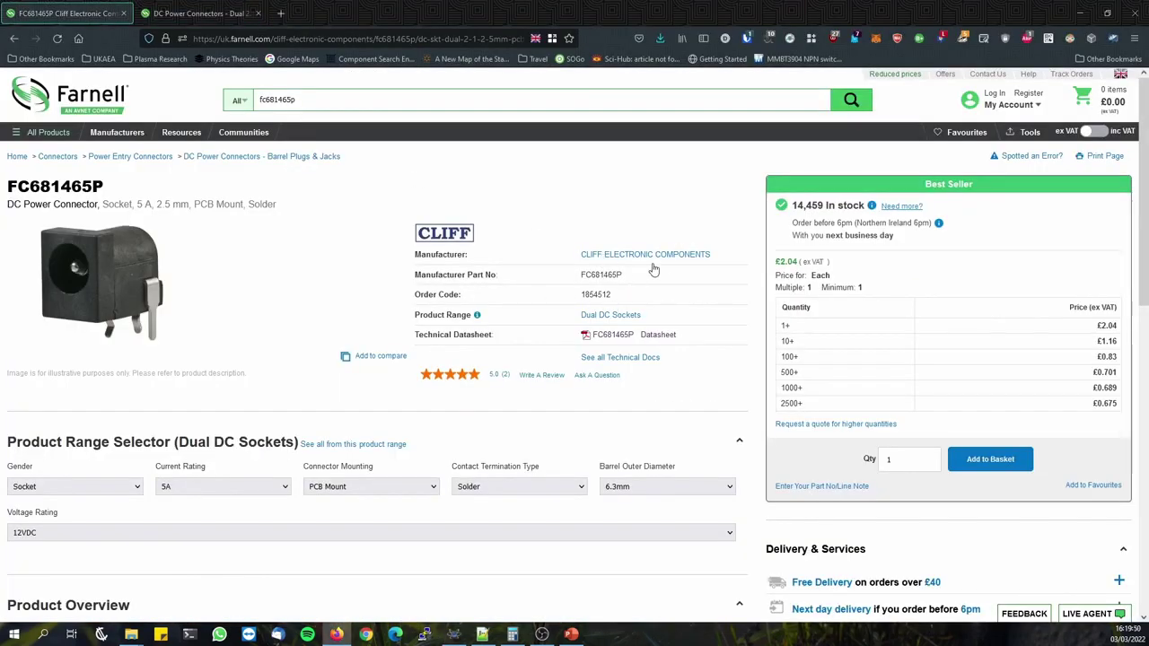
key("alt+Tab")
left_click_drag(642, 365, 375, 340)
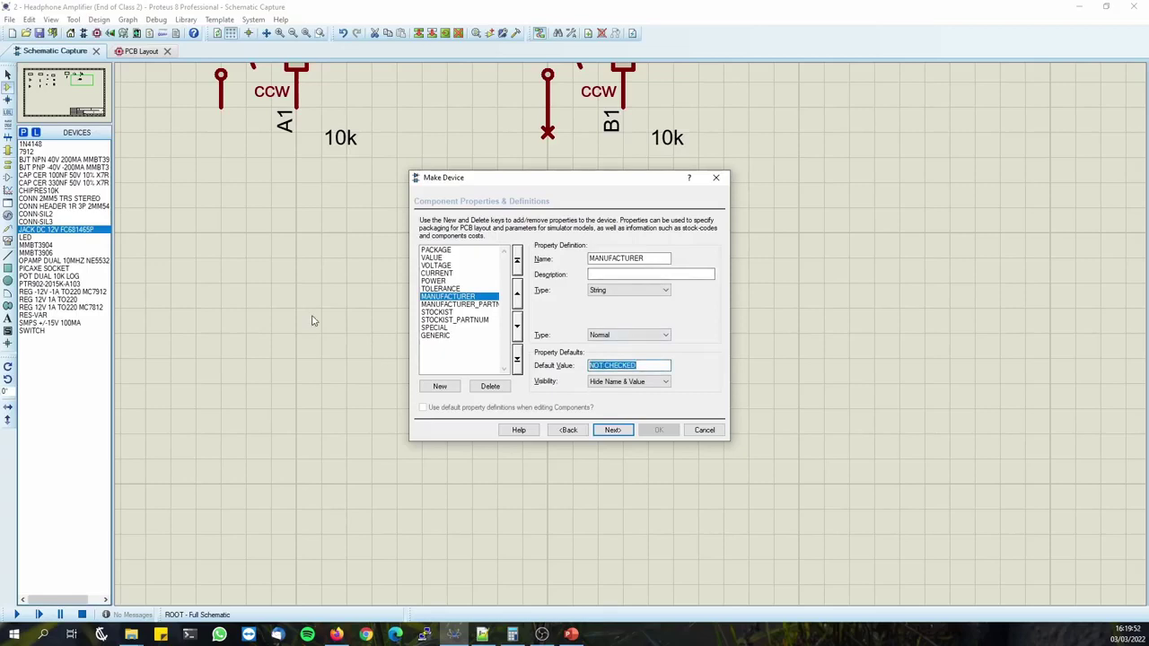
type("CLIFF ELECTRONIC COMPONENTS")
Set the manufacturer part number to FC681465P, the stockist to FARNELL and the stockist part number to 1854512.
left_click(453, 305)
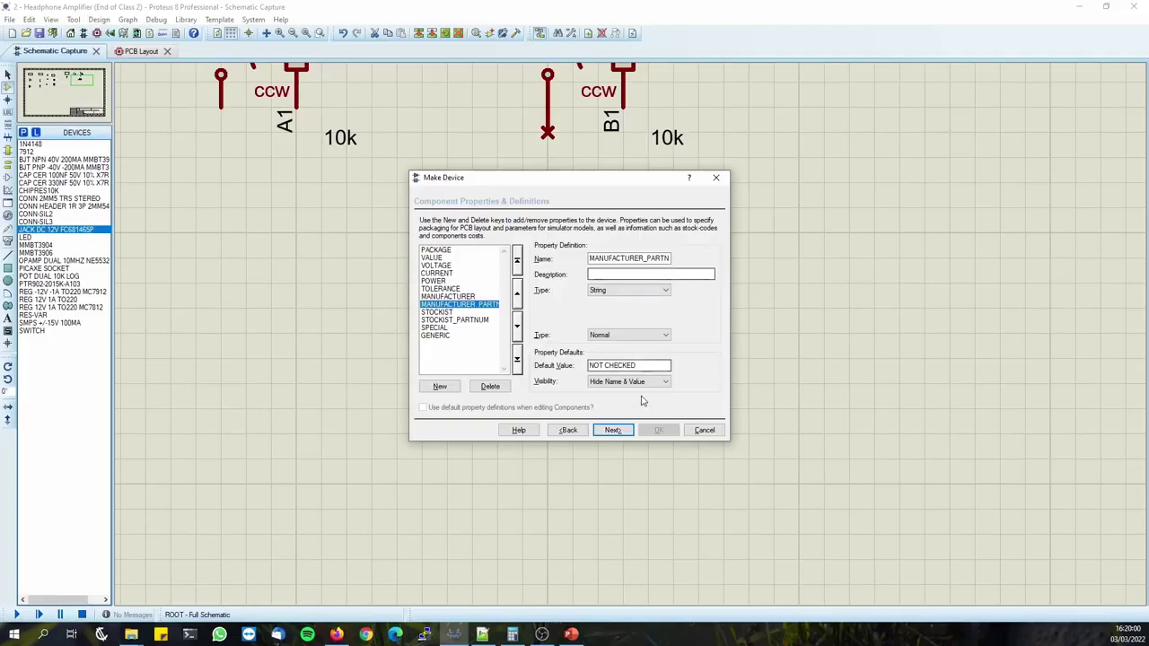
key("ctrl+v")
left_click(456, 313)
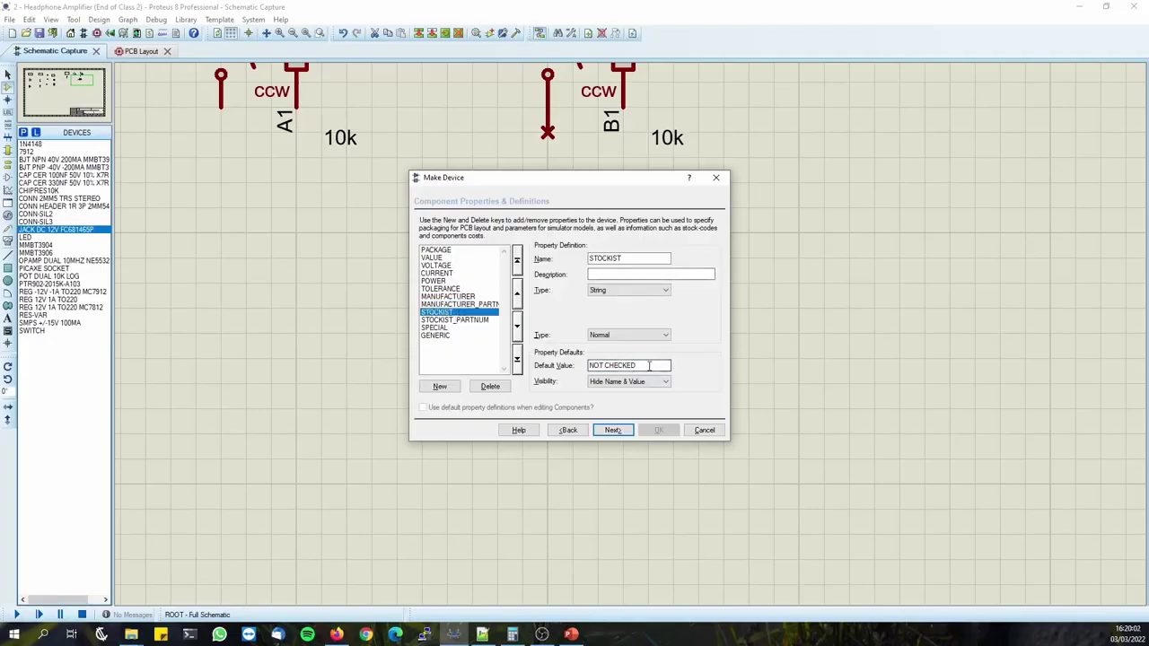
type("FARNELL")
left_click(455, 320)
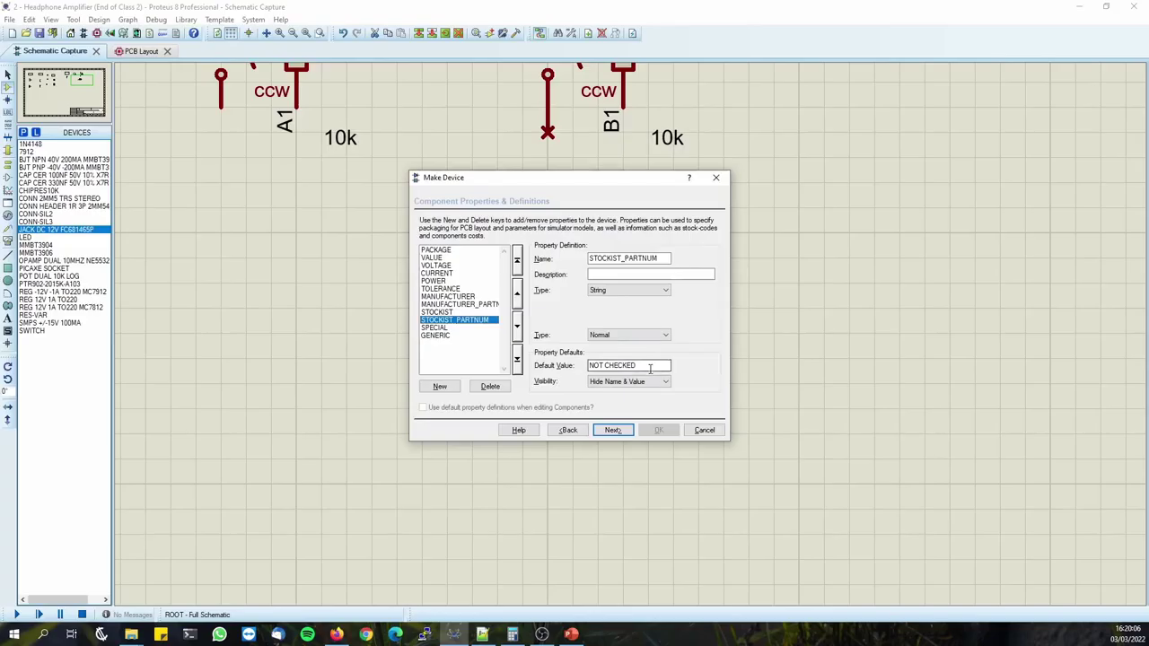
type("1854512")
Clear the default of the SPECIAL property and save the device to the D_CONN library, keeping the Connectors and Barrel categories.
left_click(441, 329)
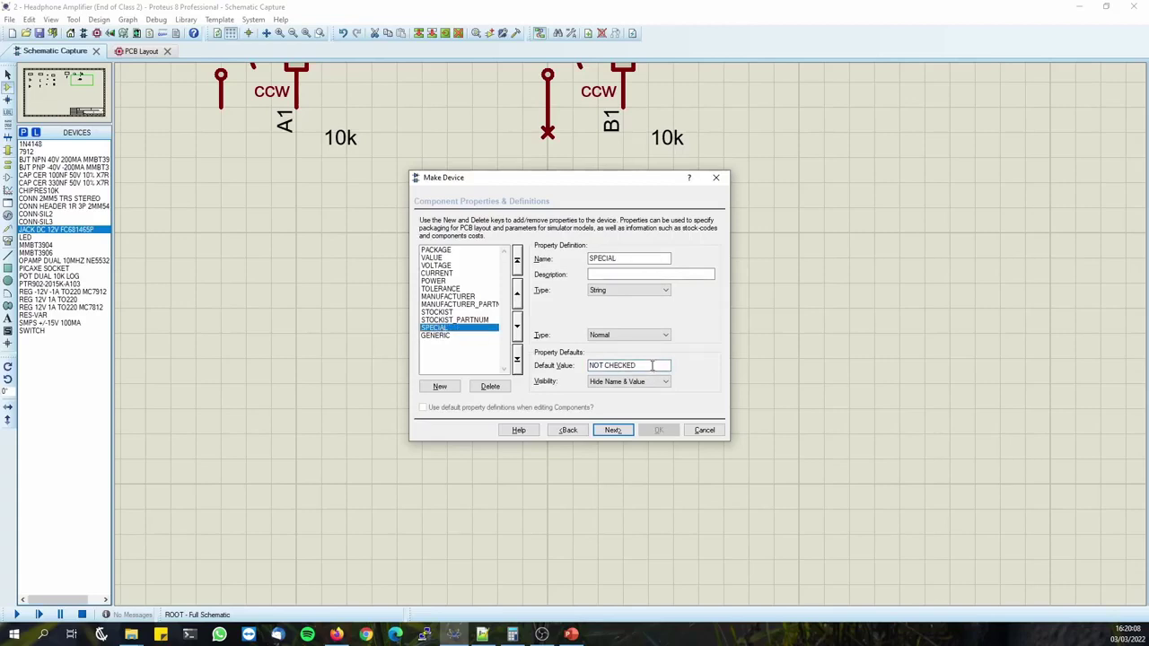
left_click_drag(652, 366, 521, 373)
key("BackSpace")
left_click(436, 336)
left_click(613, 430)
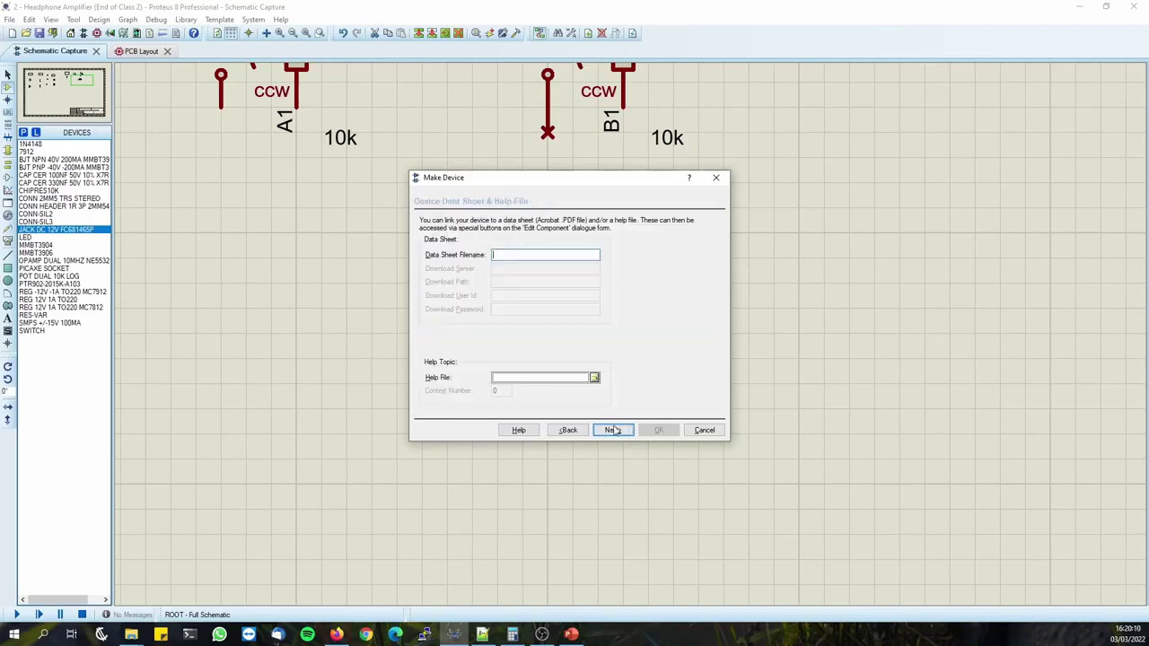
left_click(613, 430)
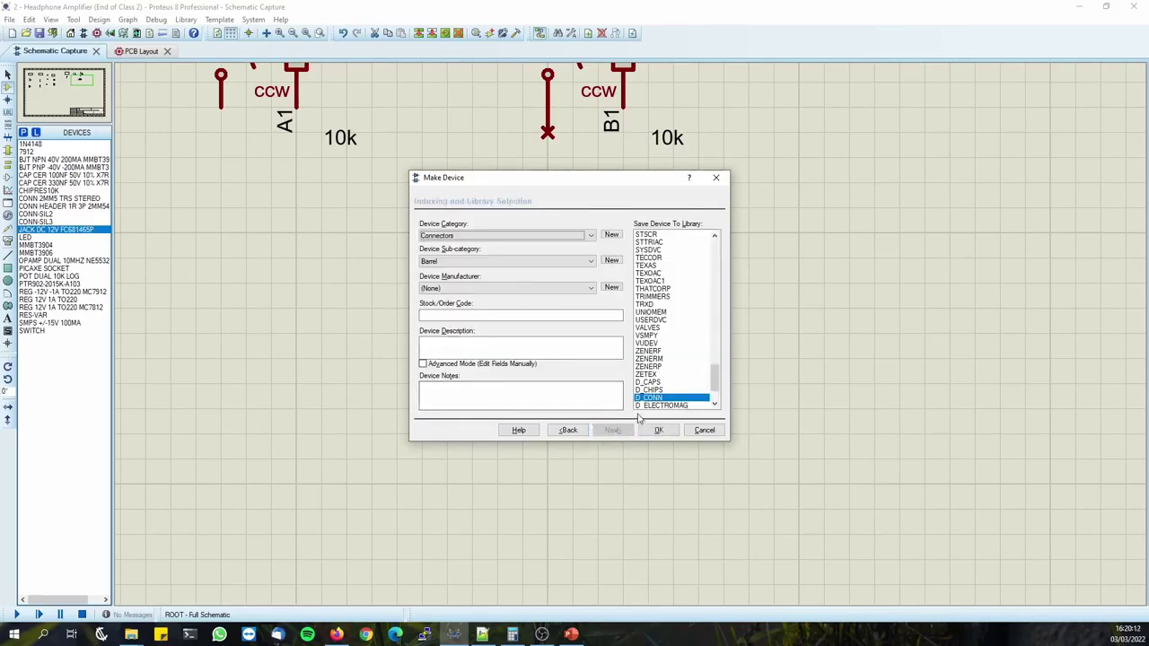
left_click(658, 430)
Place the updated DC jack on the schematic below the potentiometers and check its component properties.
left_click(557, 330)
left_click(539, 336)
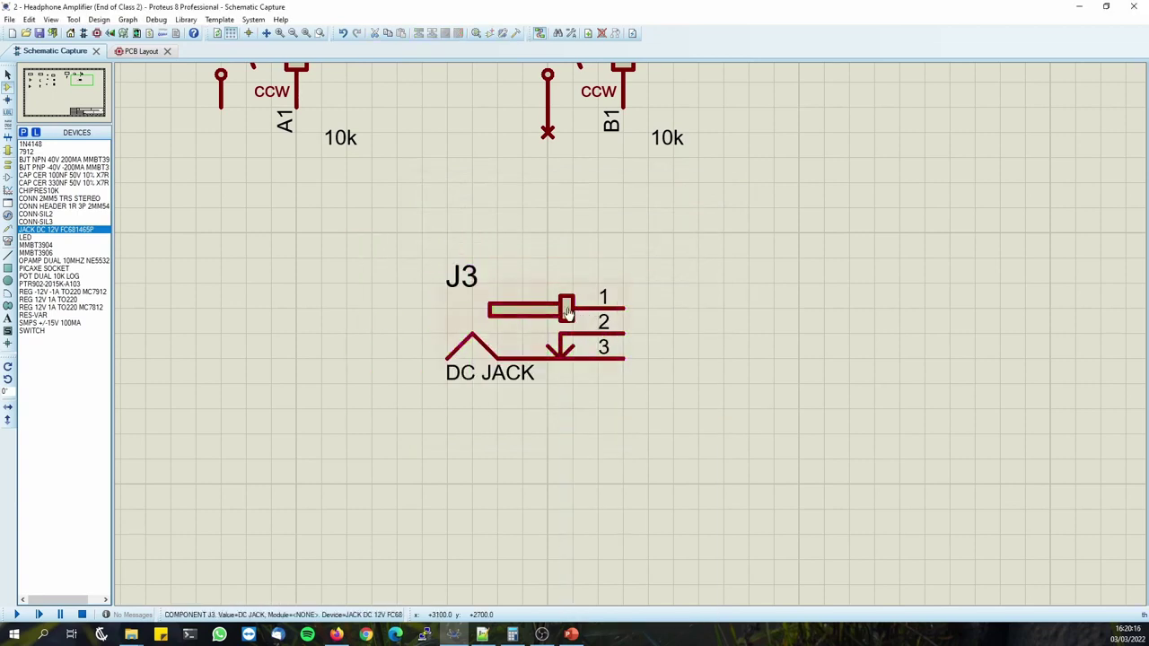
double_click(568, 312)
left_click(699, 171)
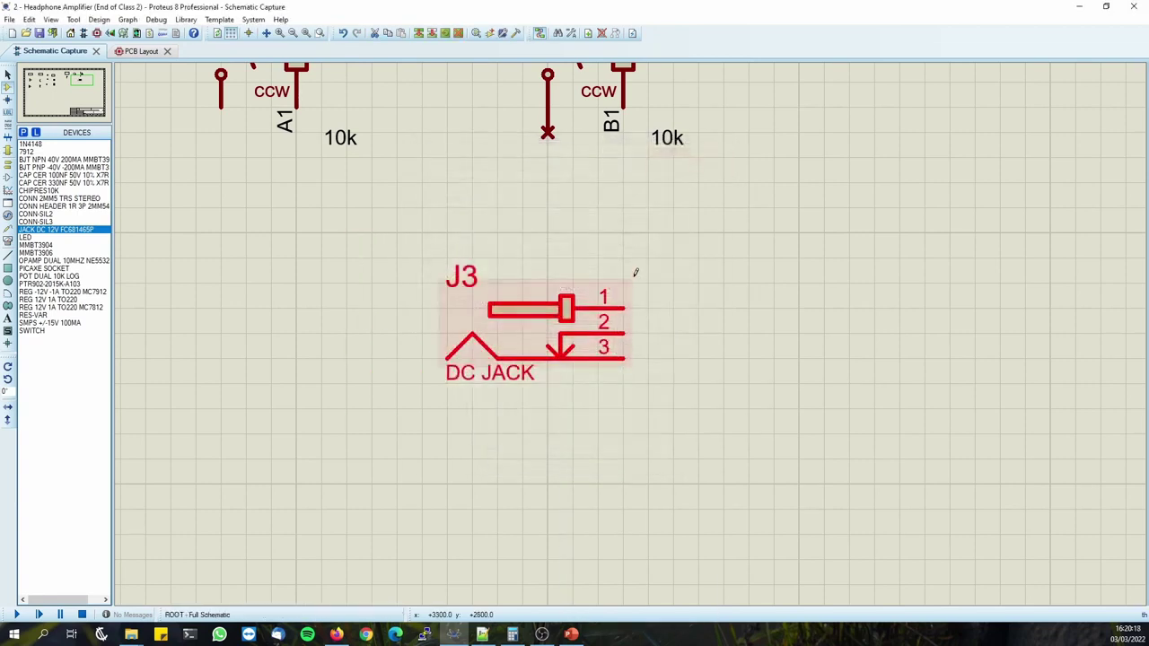
Switch to the PowerPoint slide on the DC jack, check its instructions, and return to the schematic.
middle_click(636, 277)
left_click(738, 476)
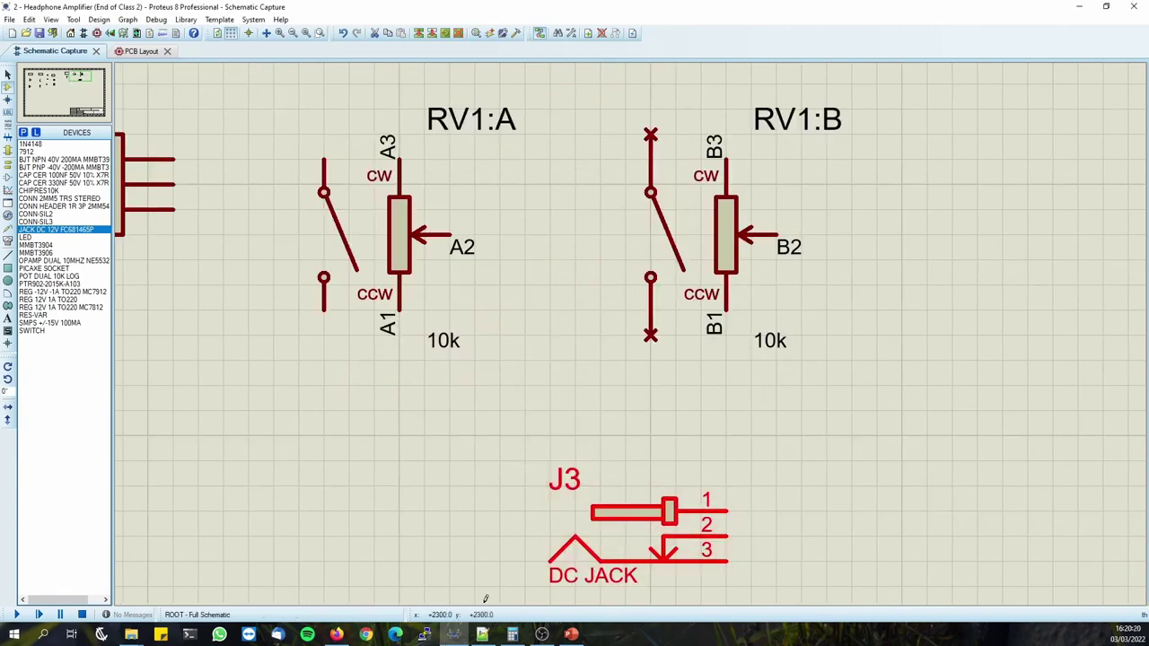
left_click(571, 633)
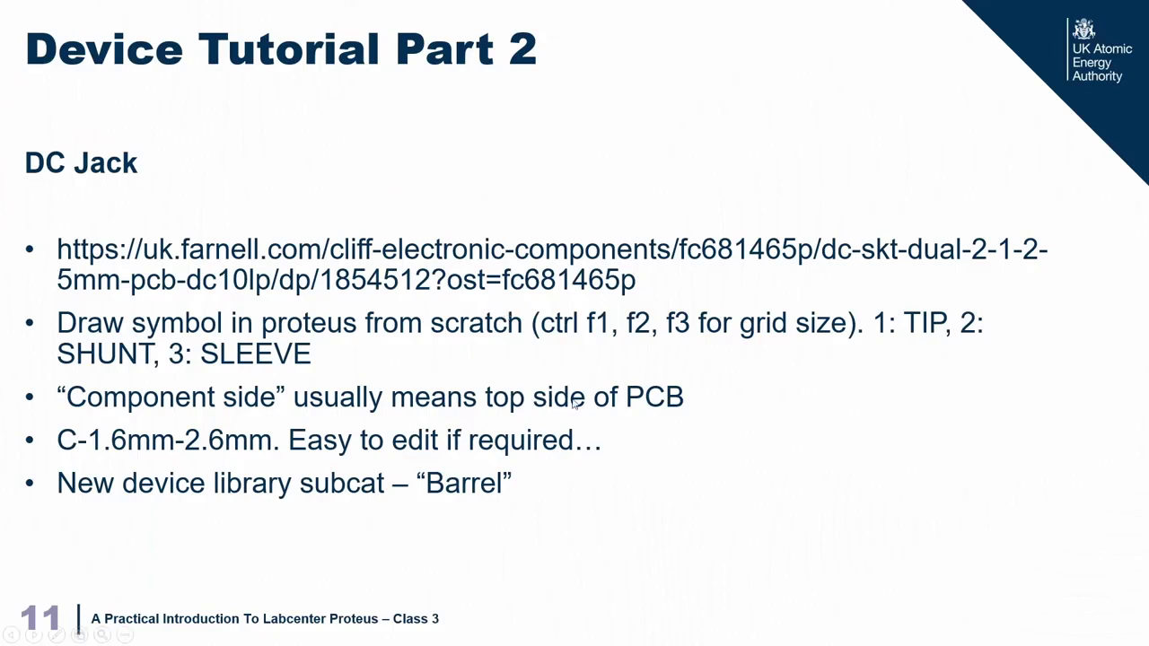
key("alt+Tab")
View the component properties of the green LED D2 and close them without changes.
scroll(583, 280, "down", 1)
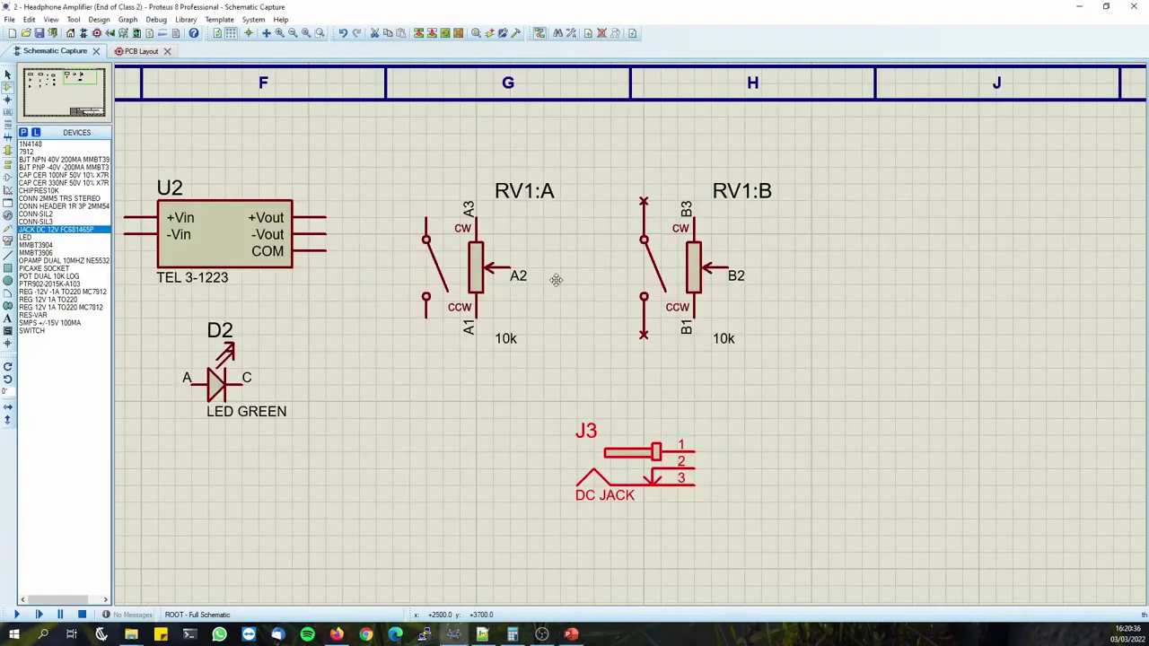
left_click(663, 273)
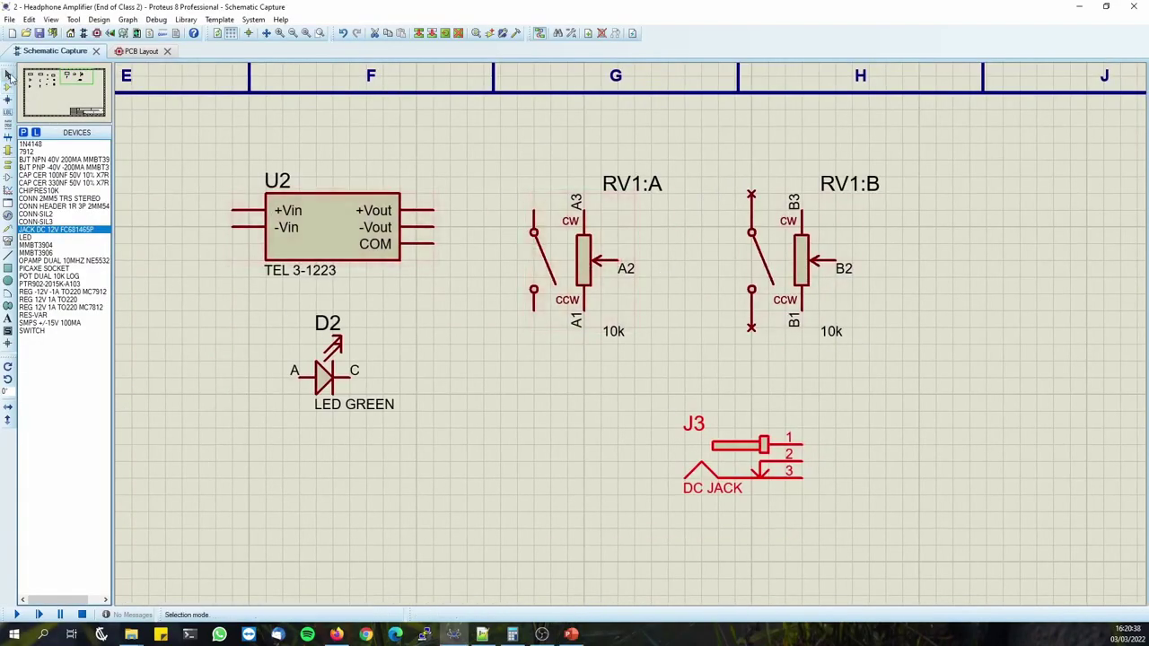
left_click(794, 260)
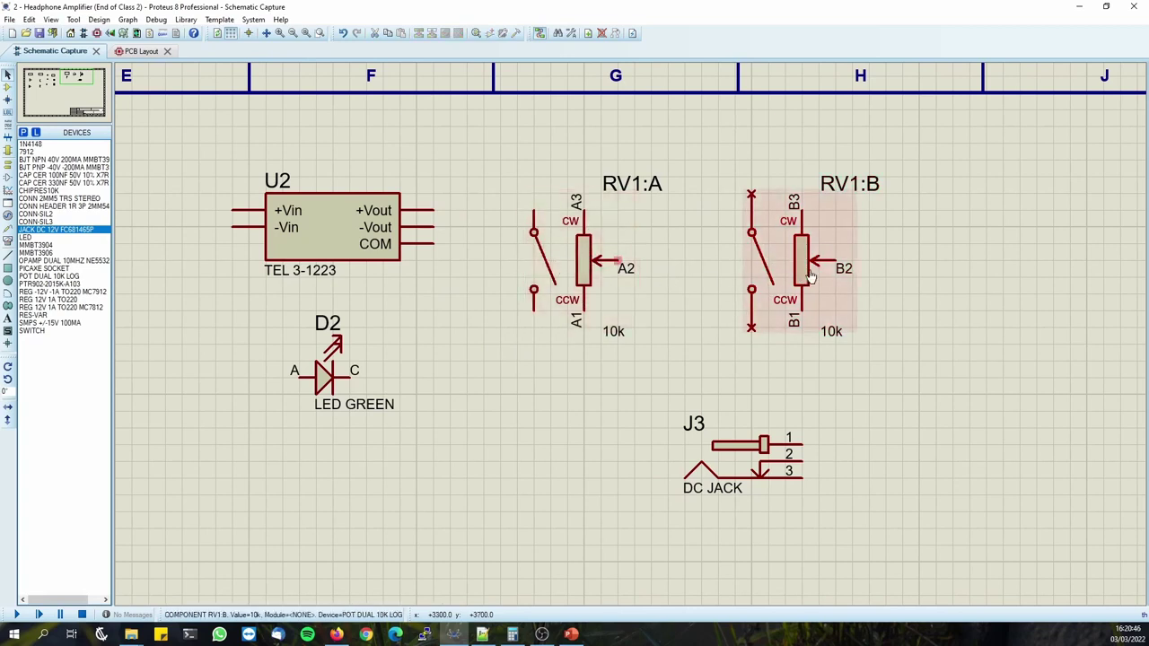
double_click(325, 377)
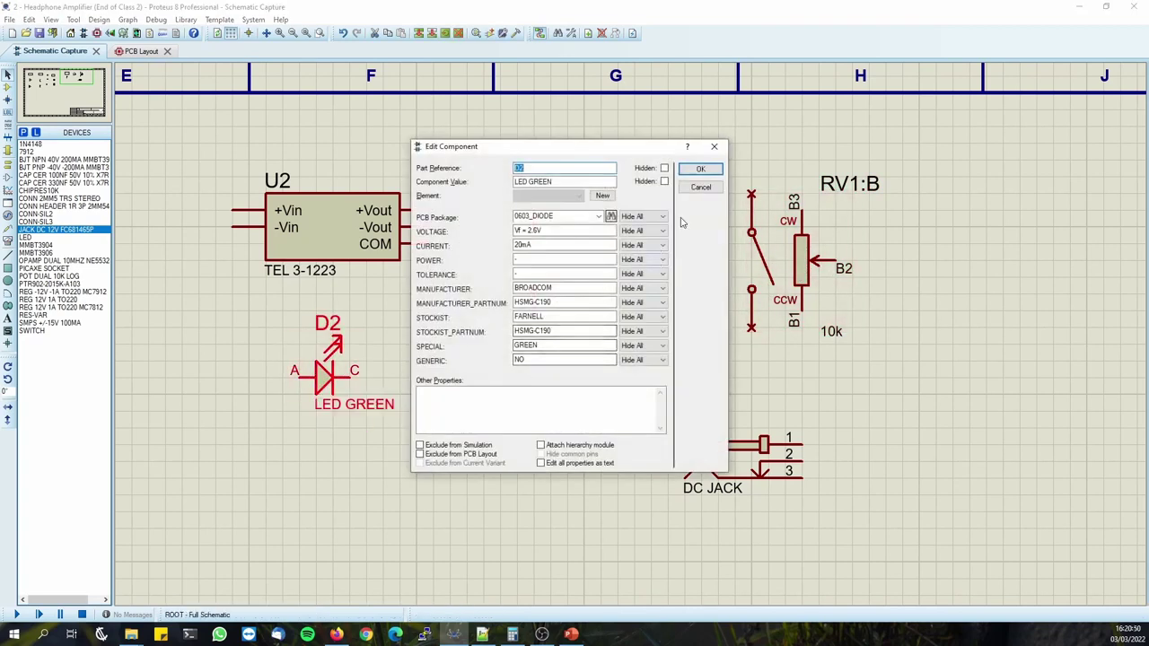
left_click(700, 186)
scroll(622, 363, "down", 1)
scroll(631, 340, "up", 1)
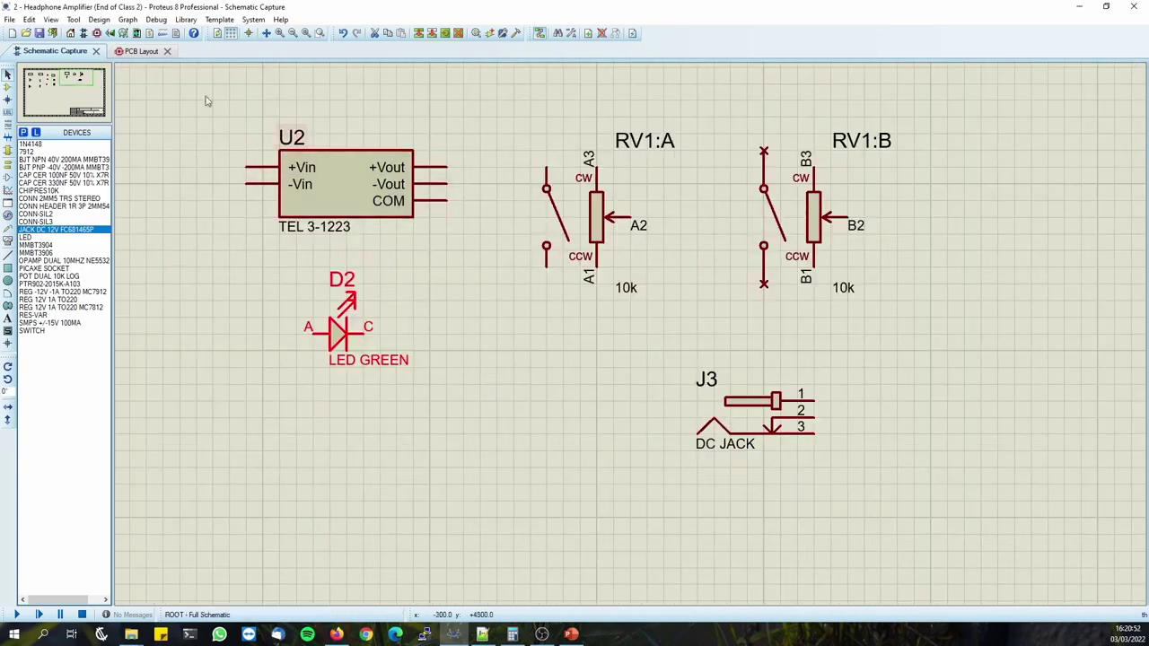
Shift U2, D2, RV1 and J3 slightly as a group, and move the DC jack J3 directly beneath RV1:A.
left_click_drag(196, 100, 1014, 550)
left_click_drag(779, 411, 796, 428)
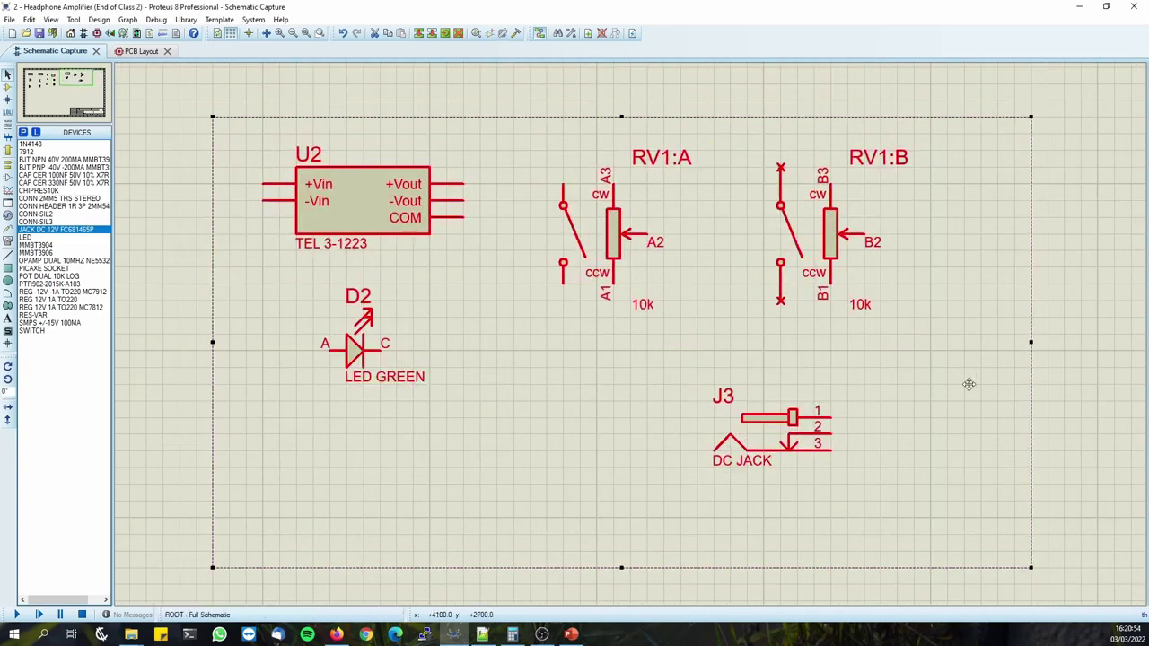
left_click(1117, 258)
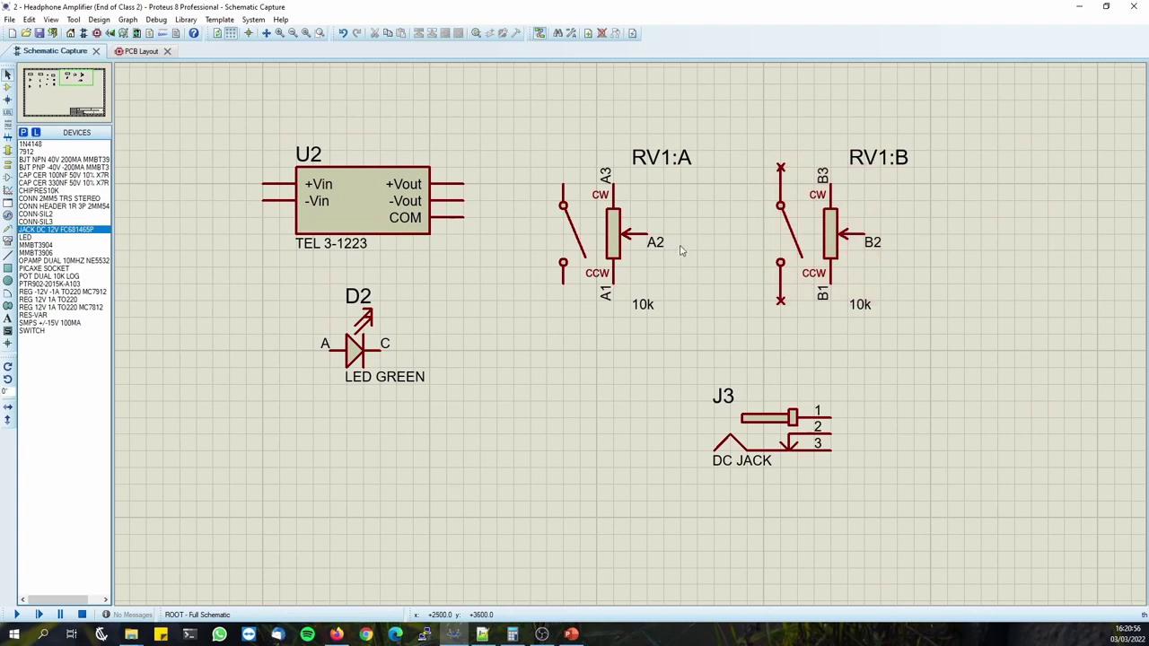
left_click_drag(826, 418, 659, 368)
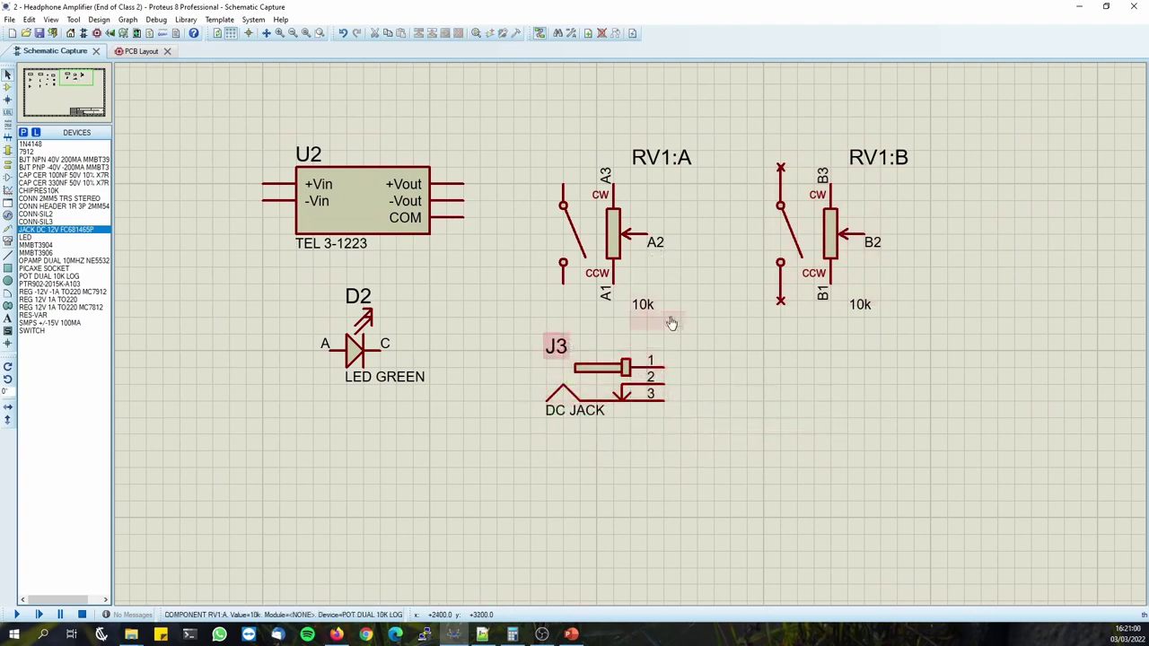
left_click(130, 51)
left_click(57, 52)
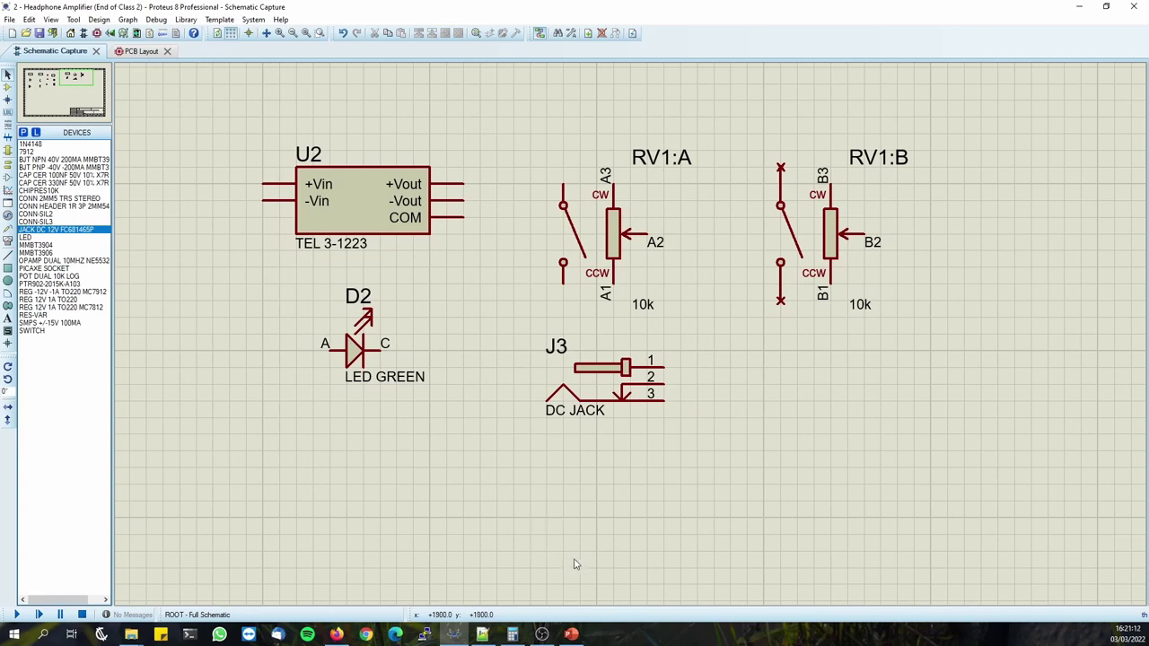
left_click(542, 635)
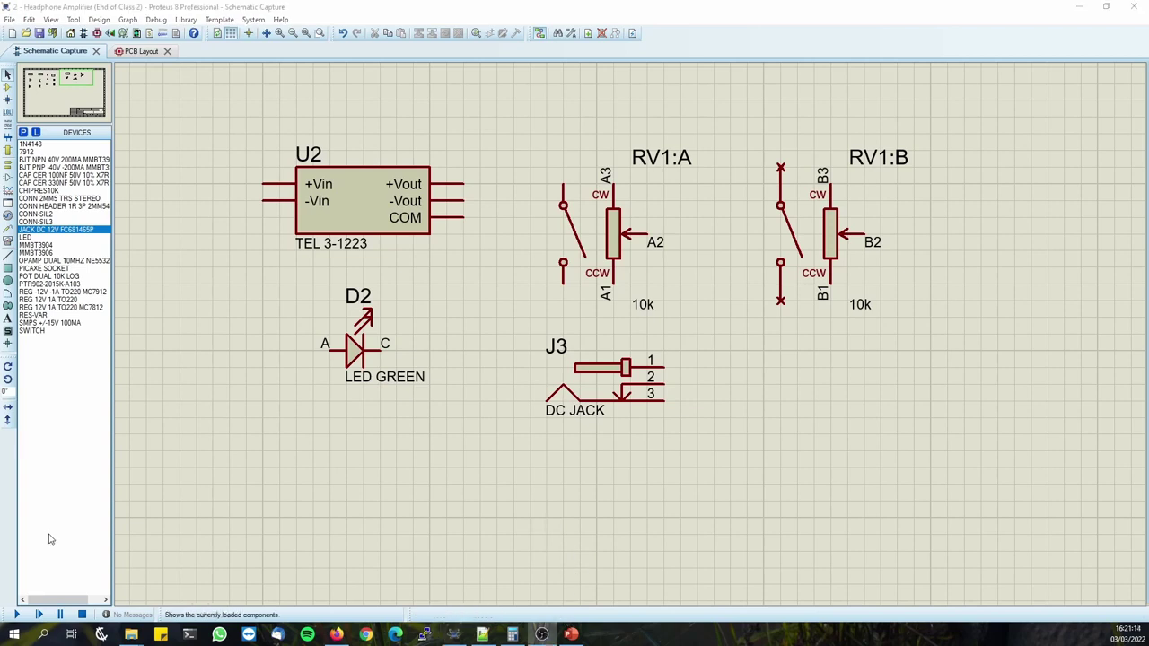